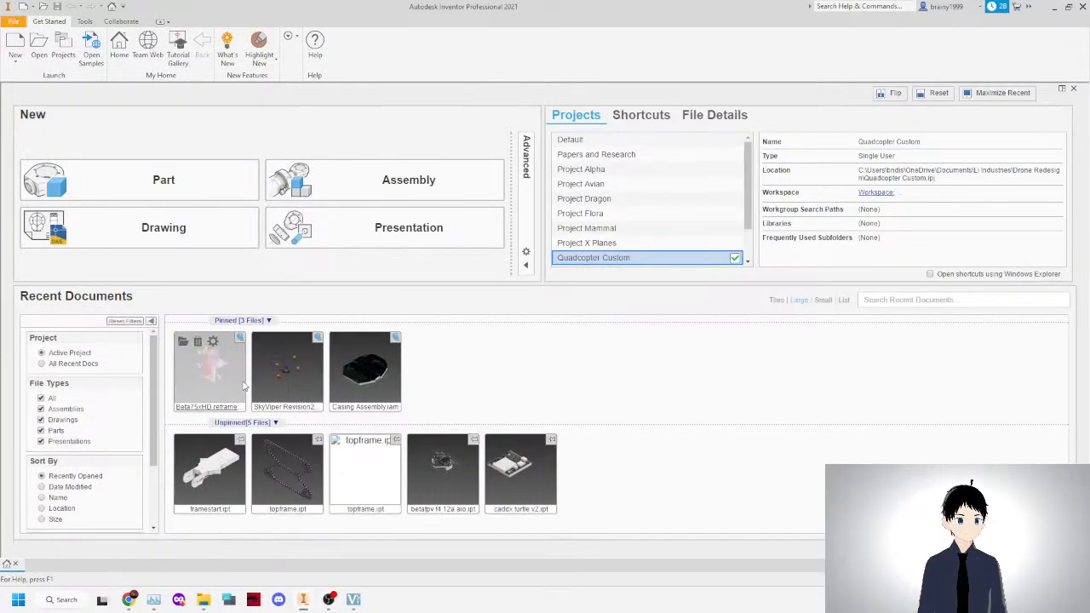
Open the pinned Beta75xHD reframe assembly from the recent documents.
{"action": "mouse_move", "coordinate": [219, 400]}
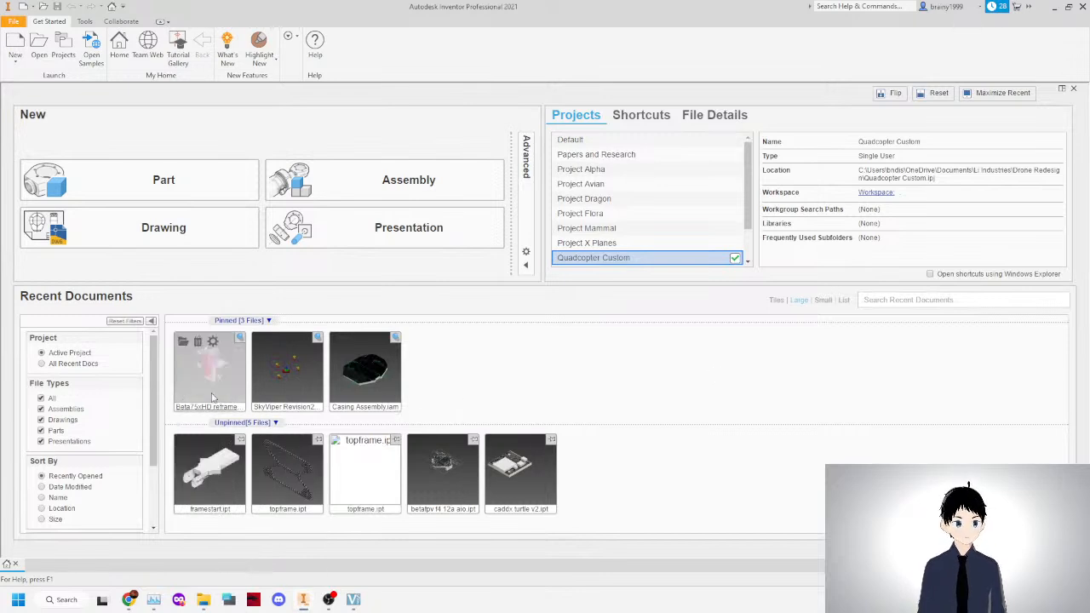
{"action": "double_click", "coordinate": [216, 391]}
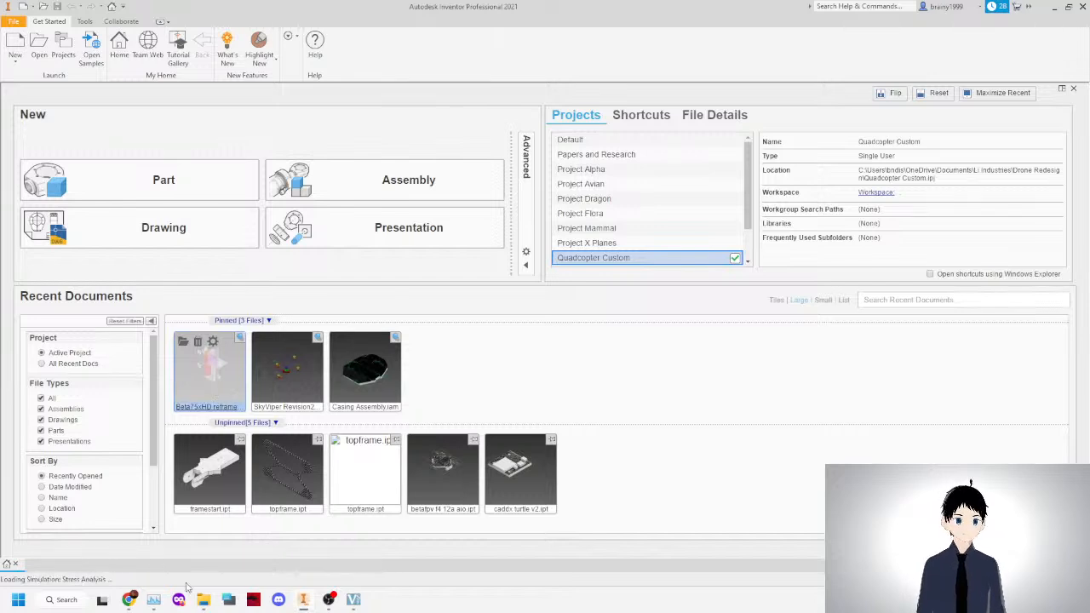
Switch to Firefox, search the web for beta75hd and open BETAFPV's Beta75X HD Whoop Quadcopter (3S) product page.
{"action": "left_click", "coordinate": [20, 599]}
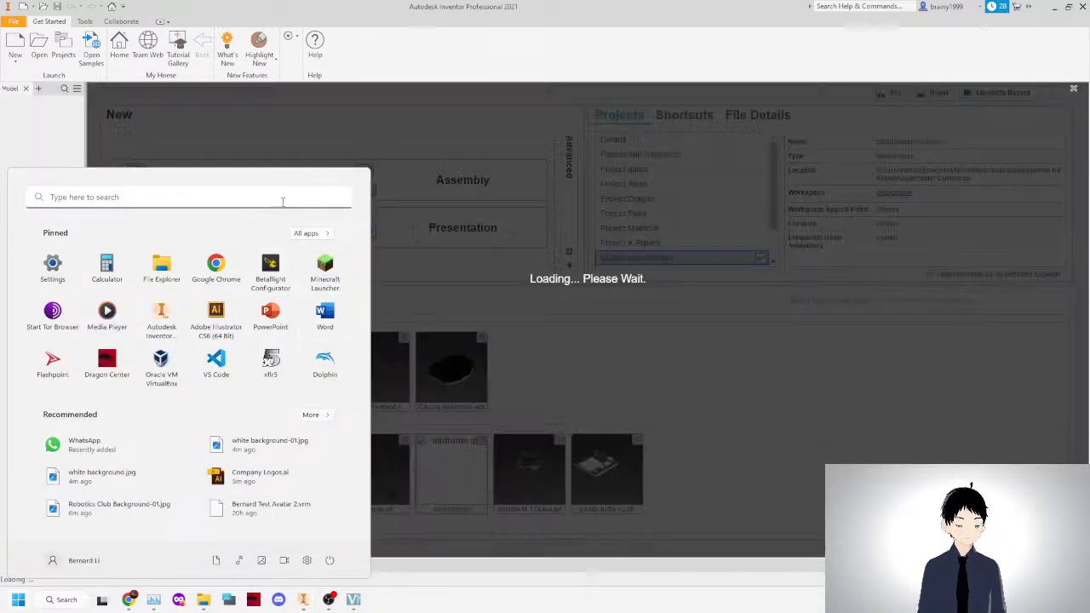
{"action": "left_click", "coordinate": [283, 199]}
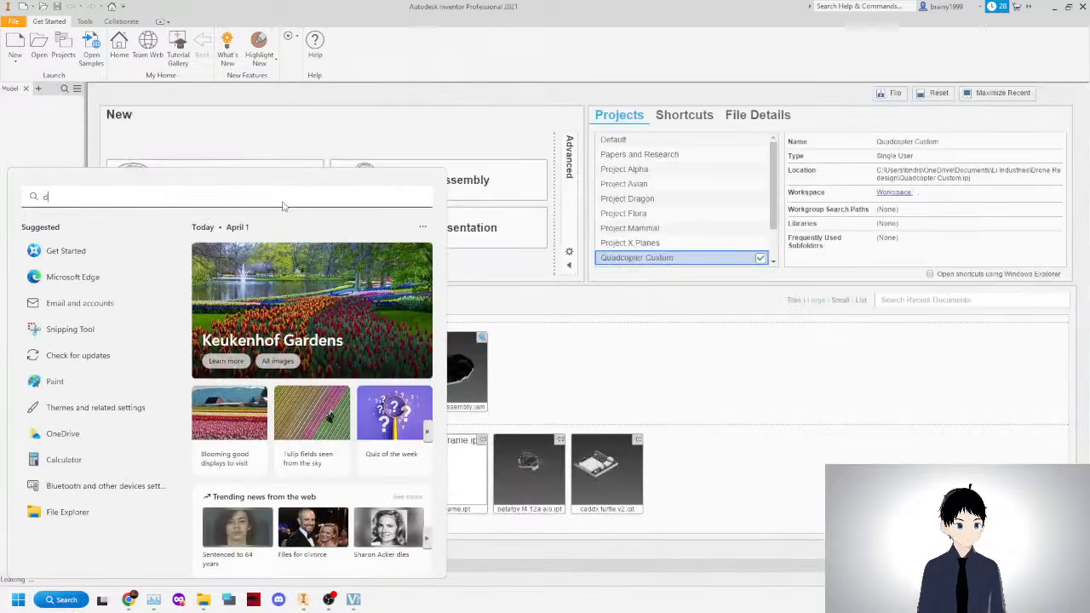
{"action": "type", "text": "firefox"}
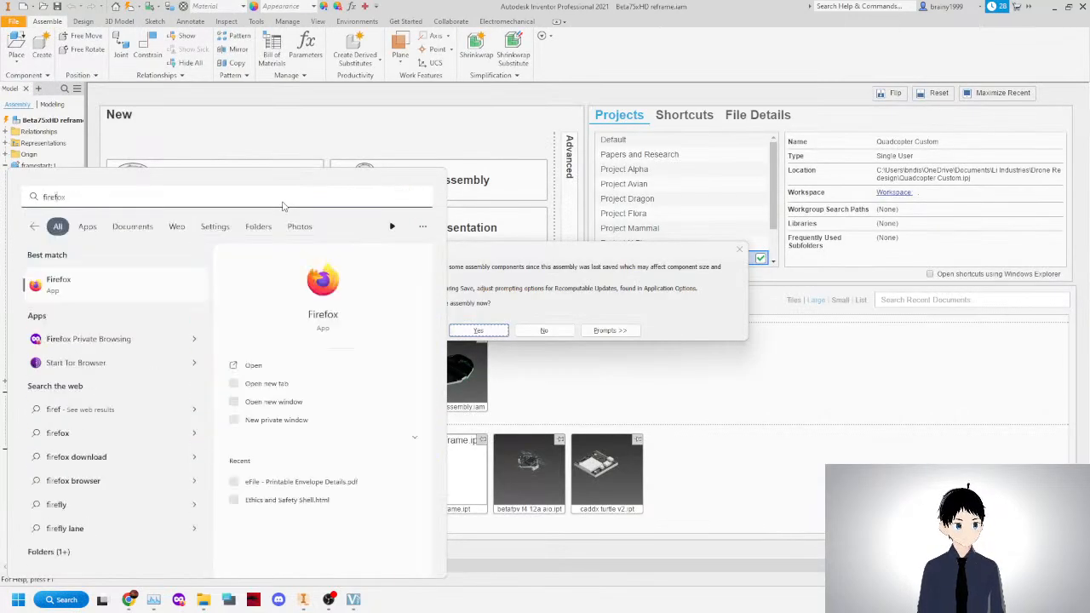
{"action": "key", "text": "Return"}
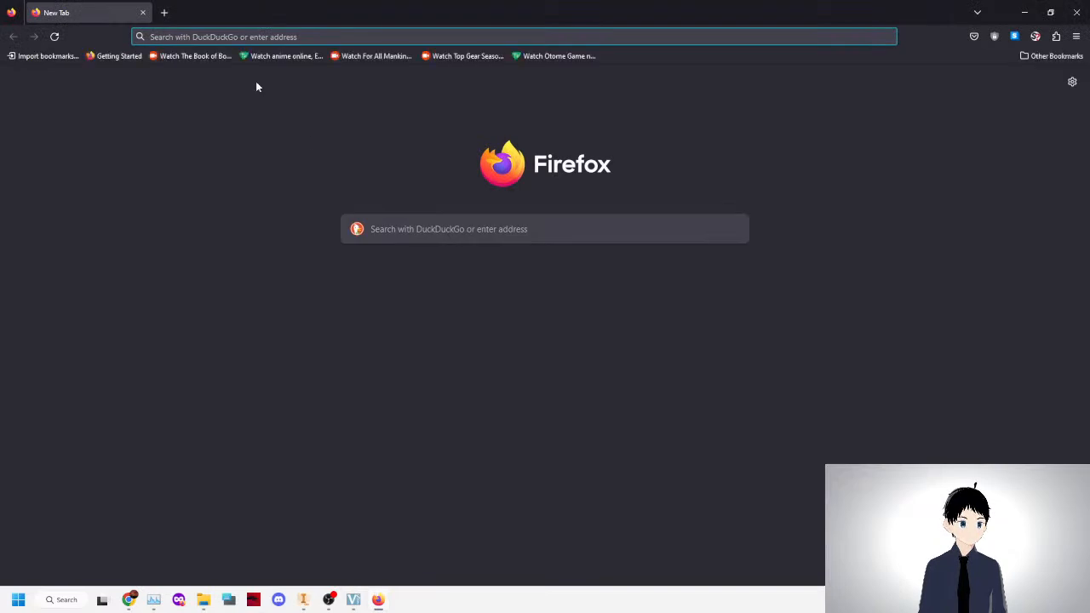
{"action": "type", "text": "beta75hd"}
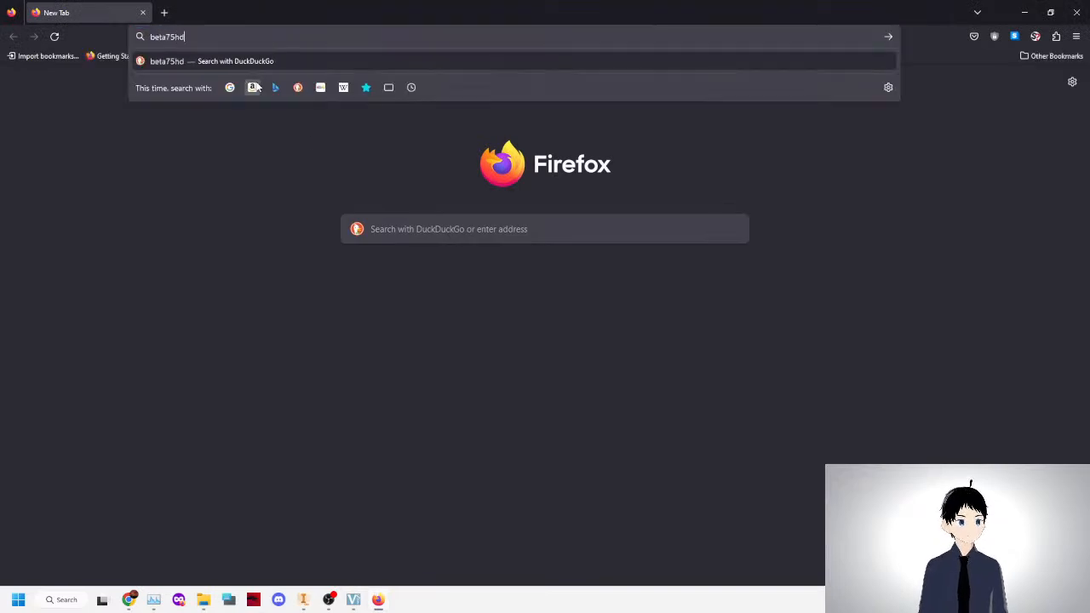
{"action": "key", "text": "Return"}
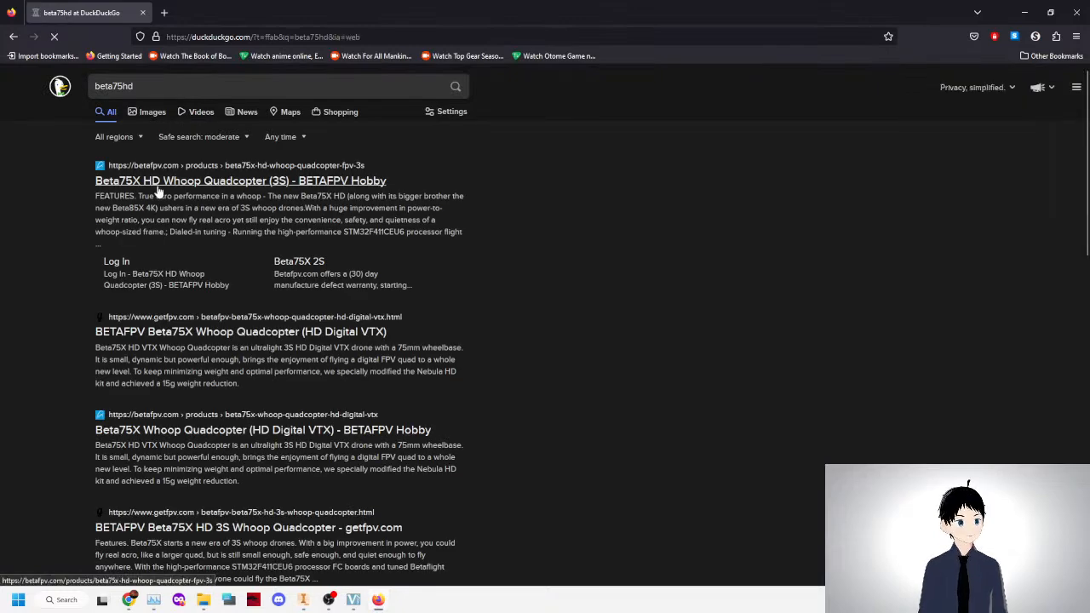
{"action": "left_click", "coordinate": [366, 285]}
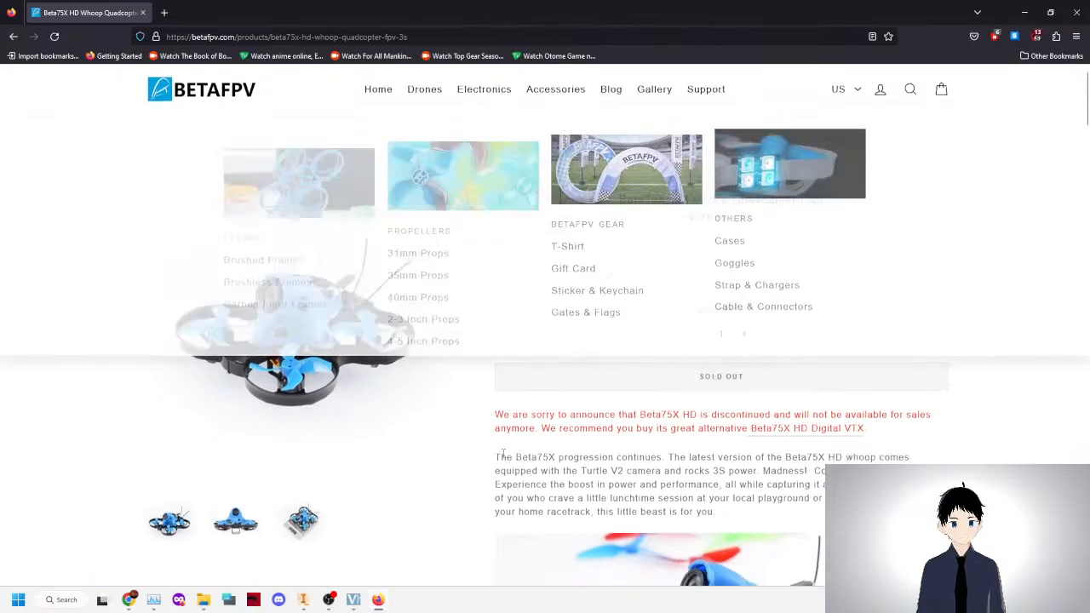
Examine the Beta75X HD product page, including the product photos, description and feature list.
{"action": "scroll", "coordinate": [500, 418], "scroll_direction": "down", "scroll_amount": 3}
{"action": "scroll", "coordinate": [500, 417], "scroll_direction": "down", "scroll_amount": 4}
{"action": "scroll", "coordinate": [500, 417], "scroll_direction": "up", "scroll_amount": 4}
{"action": "scroll", "coordinate": [500, 418], "scroll_direction": "up", "scroll_amount": 3}
{"action": "scroll", "coordinate": [500, 417], "scroll_direction": "down", "scroll_amount": 6}
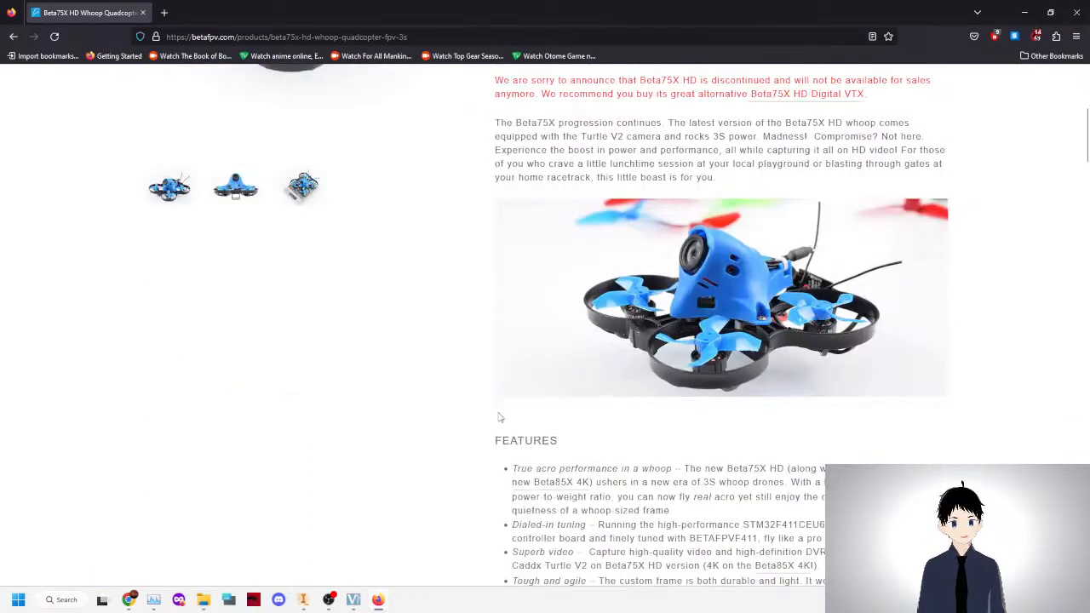
{"action": "mouse_move", "coordinate": [353, 599]}
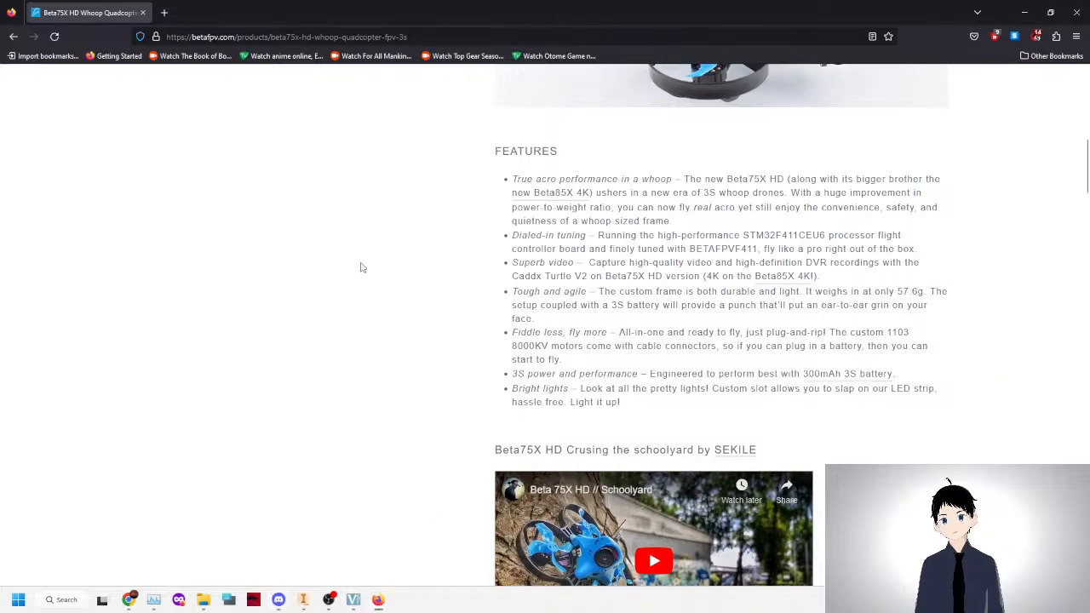
{"action": "scroll", "coordinate": [360, 263], "scroll_direction": "up", "scroll_amount": 6}
{"action": "scroll", "coordinate": [434, 271], "scroll_direction": "down", "scroll_amount": 5}
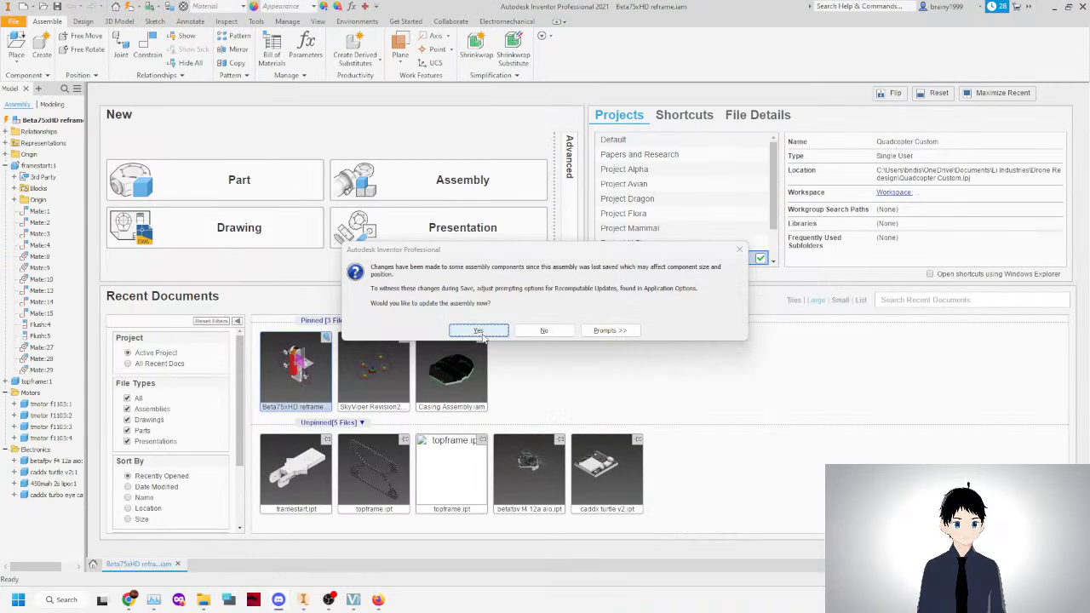
Return to Inventor, update the Beta75xHD reframe assembly and close it without saving.
{"action": "left_click", "coordinate": [482, 335]}
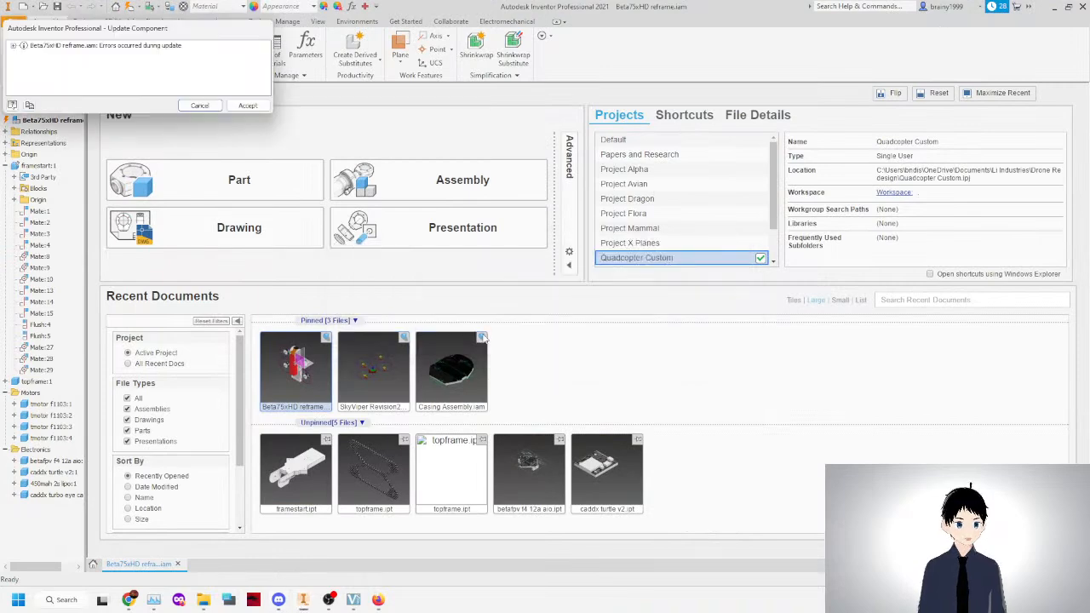
{"action": "left_click", "coordinate": [248, 106]}
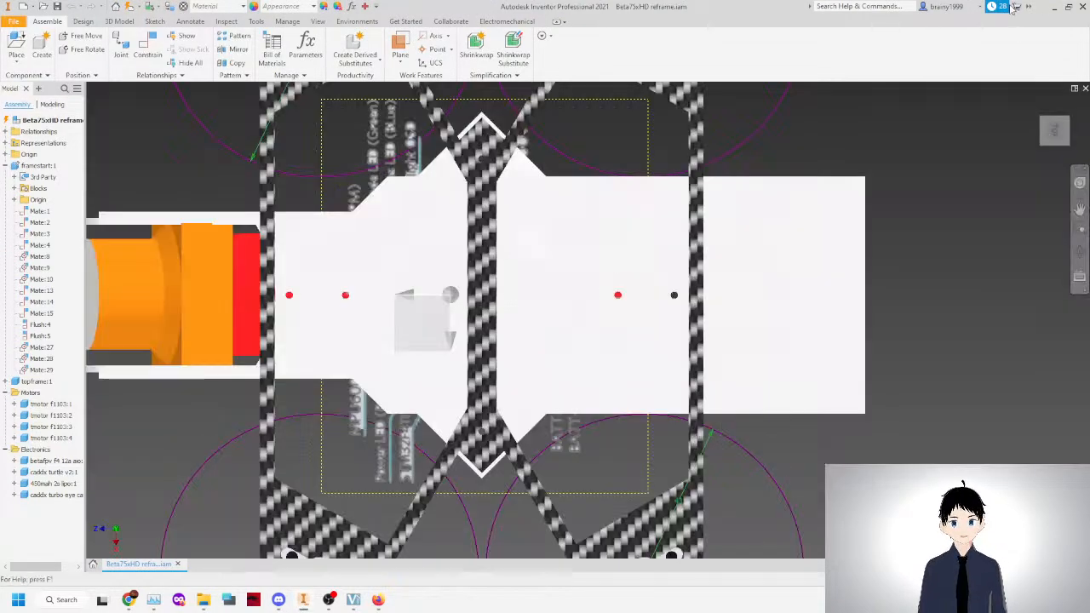
{"action": "scroll", "coordinate": [626, 224], "scroll_direction": "up", "scroll_amount": 6}
{"action": "scroll", "coordinate": [627, 228], "scroll_direction": "down", "scroll_amount": 6}
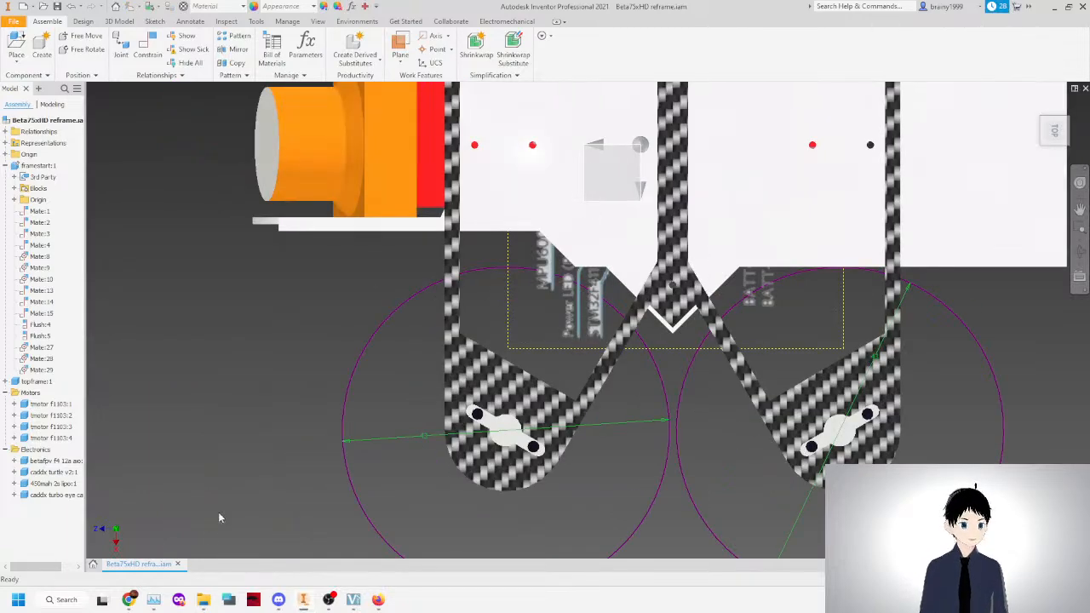
{"action": "left_click", "coordinate": [179, 564]}
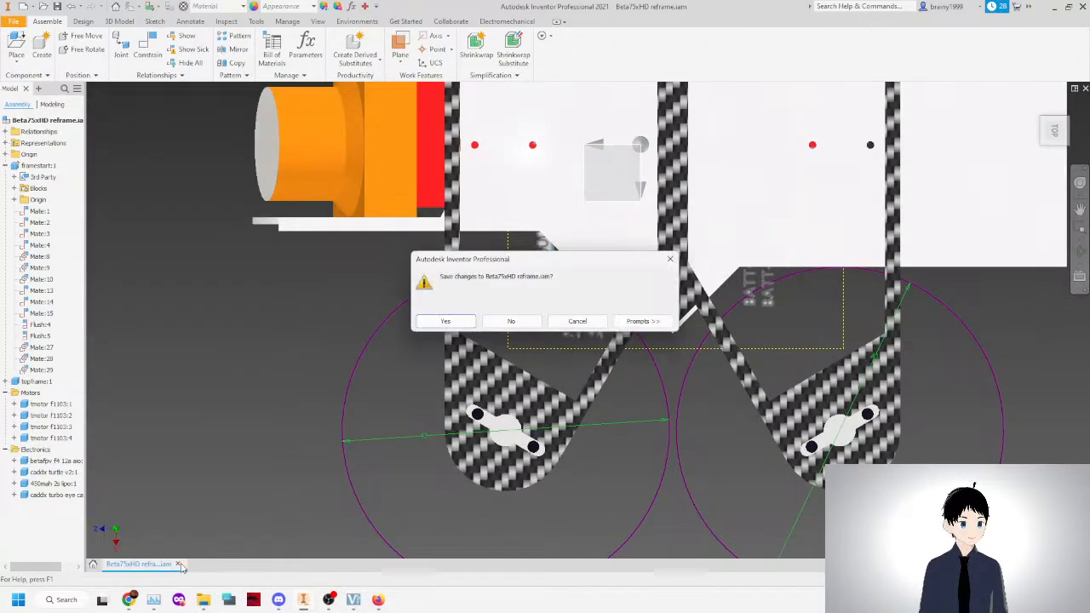
{"action": "left_click", "coordinate": [510, 322]}
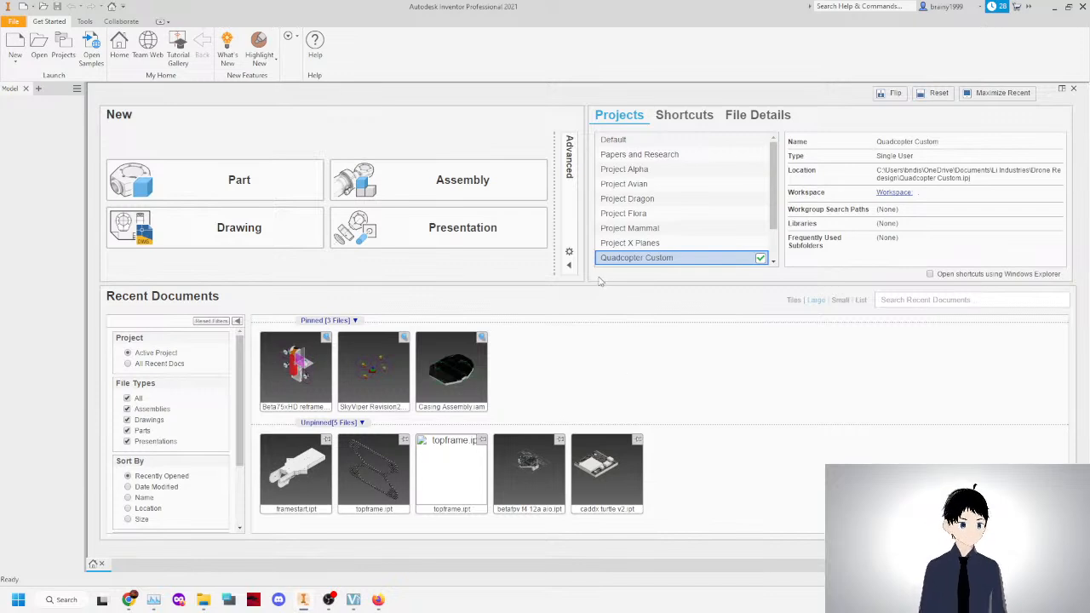
Create a new assembly and save it as Beta75HD Reframe in the Beta75x HD Redesign folder.
{"action": "left_click", "coordinate": [404, 182]}
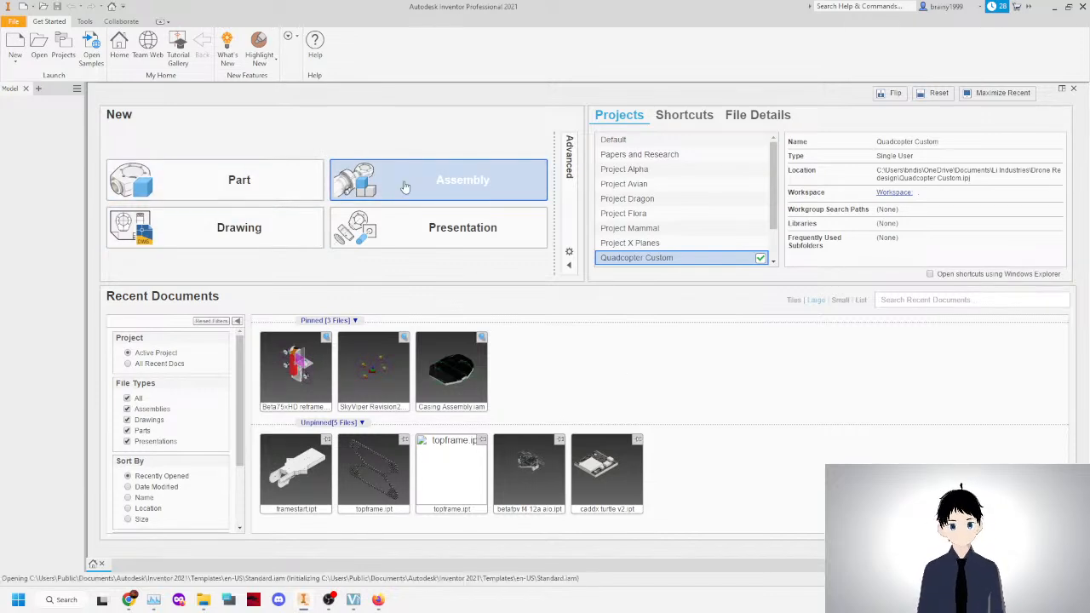
{"action": "key", "text": "ctrl+s"}
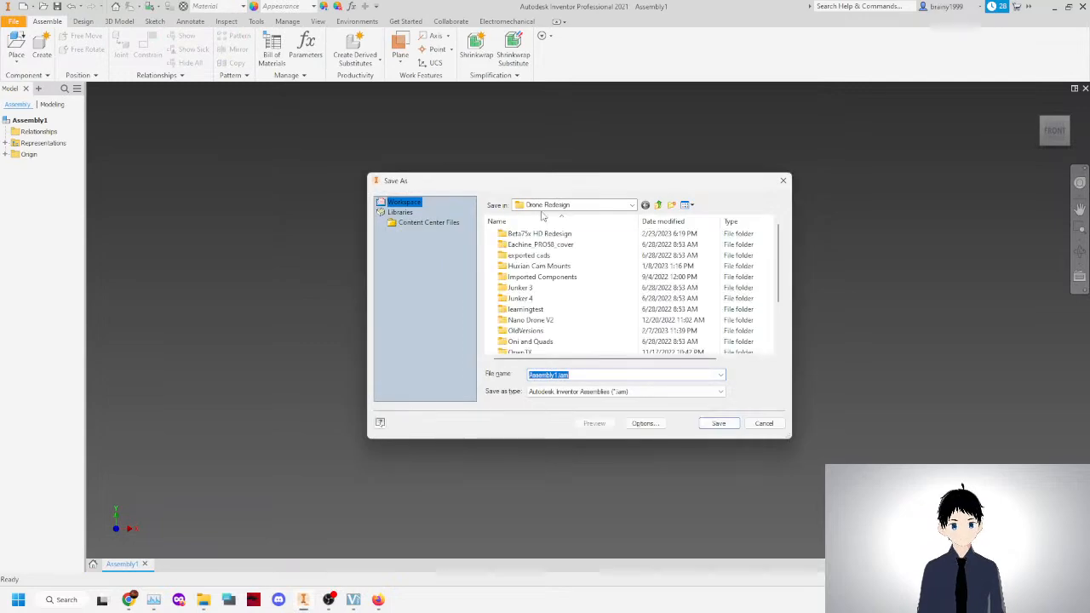
{"action": "double_click", "coordinate": [540, 233]}
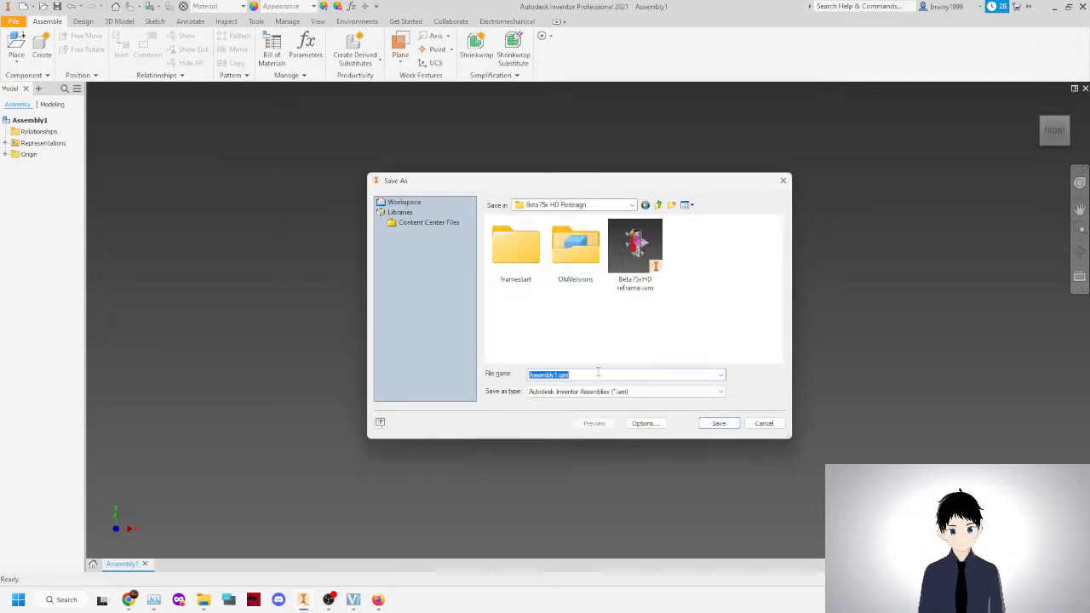
{"action": "type", "text": "Beta"}
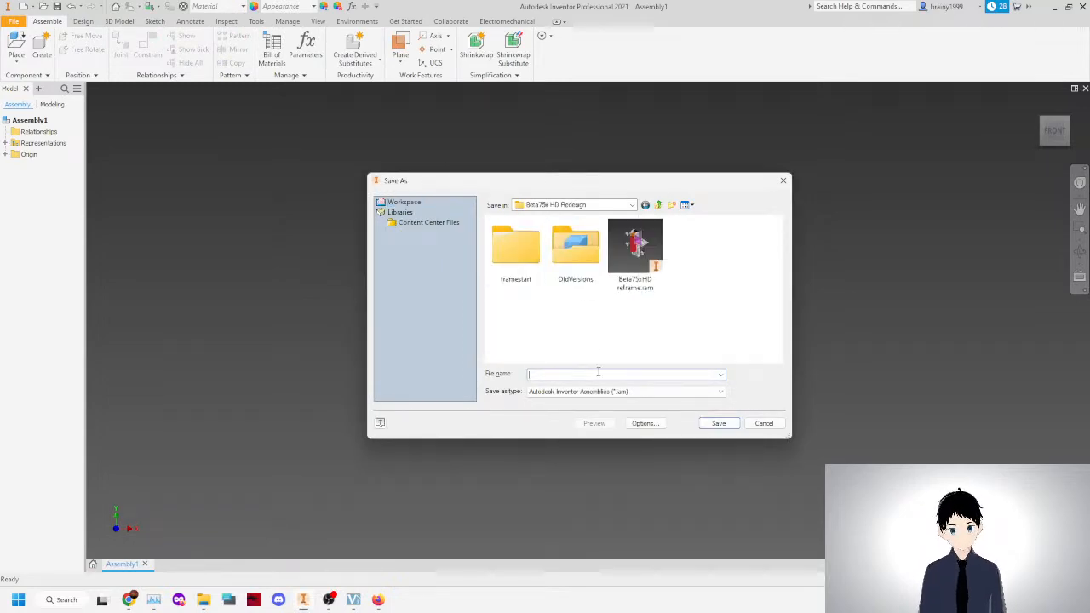
{"action": "type", "text": "75"}
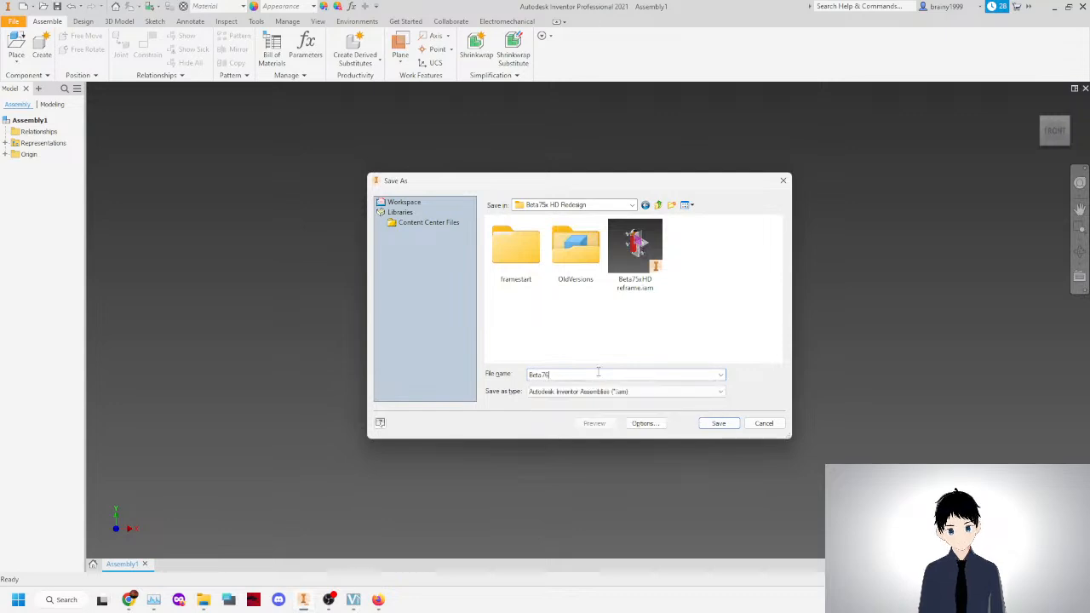
{"action": "type", "text": "HD Reframe"}
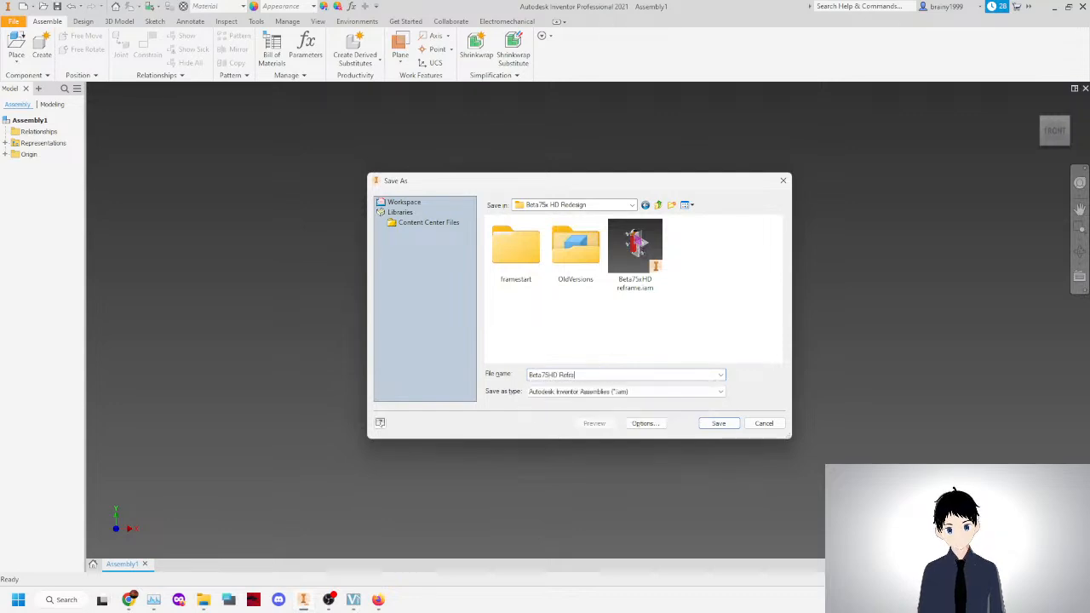
{"action": "key", "text": "Return"}
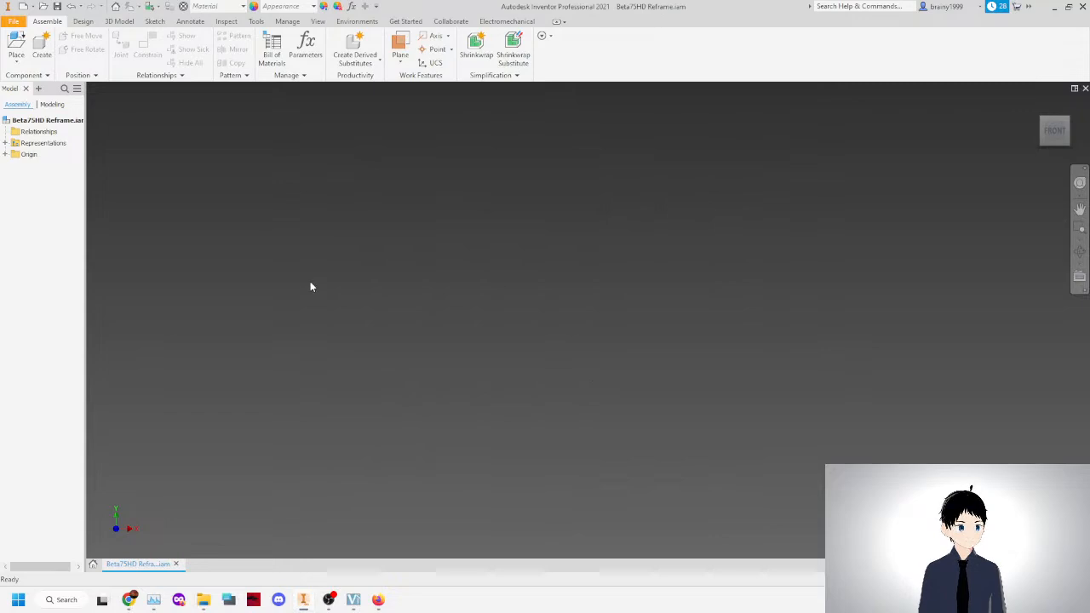
Load the 450mah 2s lipo, betafpv f4 12a aio, caddx turbo eye camera and tmotor f1103 parts from Beta75x HD Redesign for placement.
{"action": "left_click", "coordinate": [16, 46]}
{"action": "scroll", "coordinate": [599, 278], "scroll_direction": "down", "scroll_amount": 5}
{"action": "scroll", "coordinate": [579, 315], "scroll_direction": "up", "scroll_amount": 8}
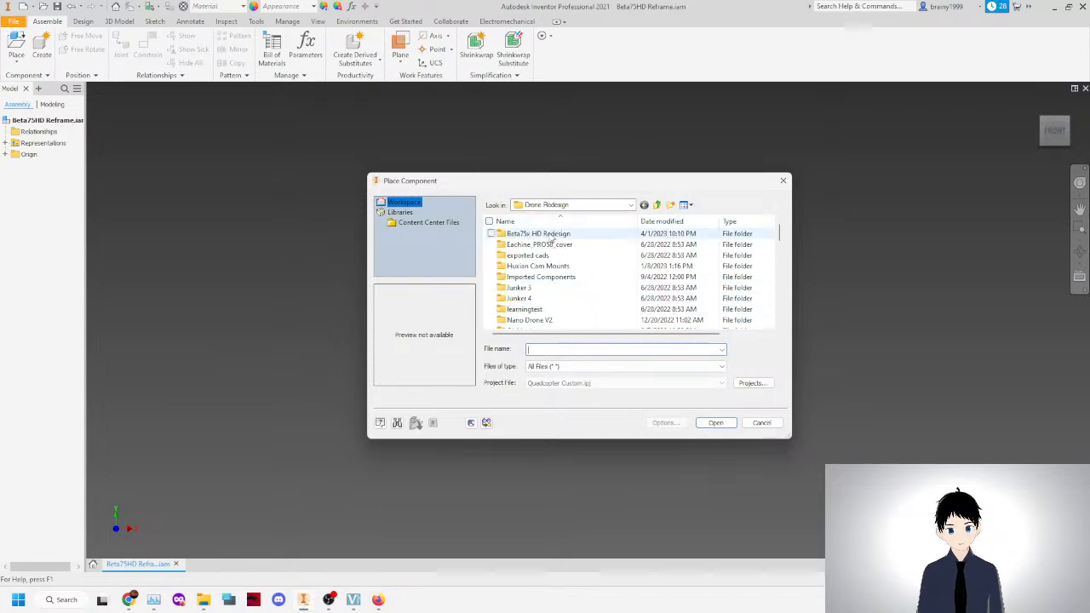
{"action": "double_click", "coordinate": [545, 235]}
{"action": "scroll", "coordinate": [596, 255], "scroll_direction": "down", "scroll_amount": 3}
{"action": "left_click", "coordinate": [596, 247]}
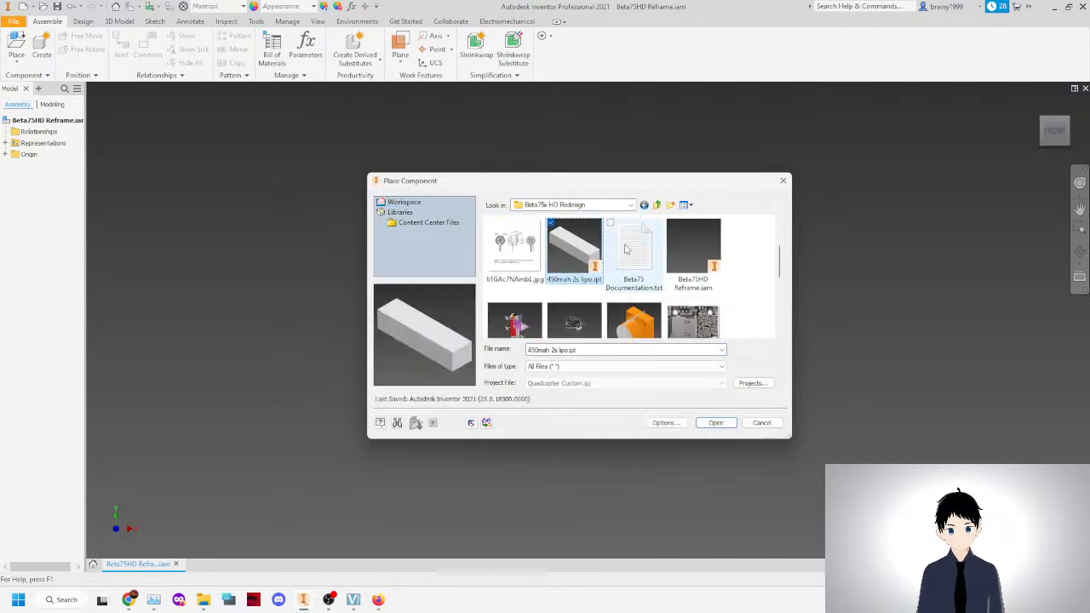
{"action": "scroll", "coordinate": [579, 272], "scroll_direction": "down", "scroll_amount": 1}
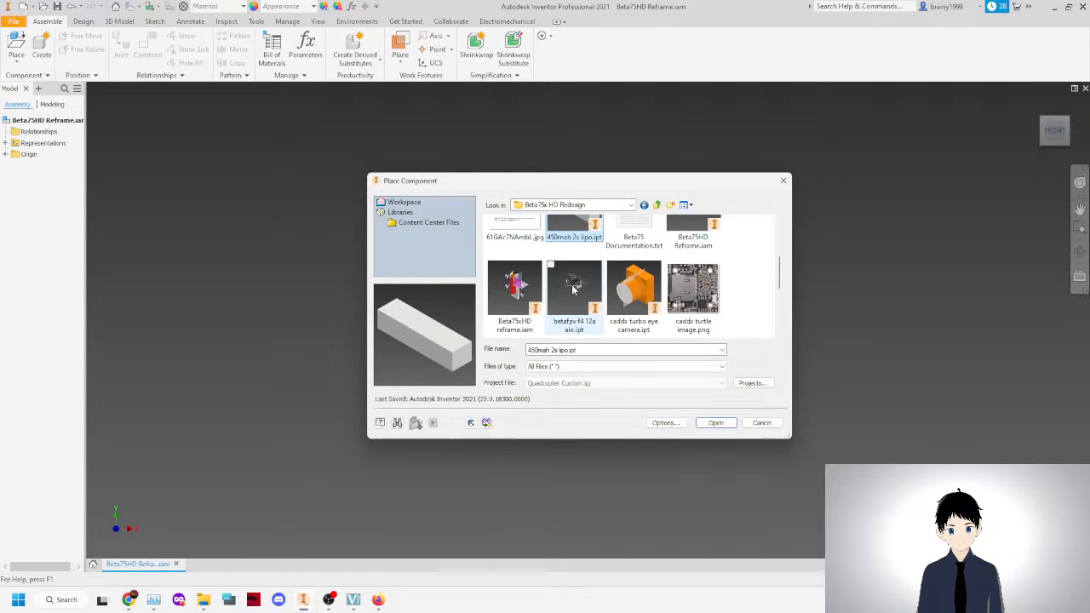
{"action": "left_click", "coordinate": [573, 290], "text": "ctrl"}
{"action": "left_click", "coordinate": [693, 289], "text": "ctrl"}
{"action": "left_click", "coordinate": [634, 290], "text": "ctrl"}
{"action": "scroll", "coordinate": [633, 290], "scroll_direction": "down", "scroll_amount": 2}
{"action": "scroll", "coordinate": [634, 290], "scroll_direction": "down", "scroll_amount": 2}
{"action": "left_click", "coordinate": [514, 302], "text": "ctrl"}
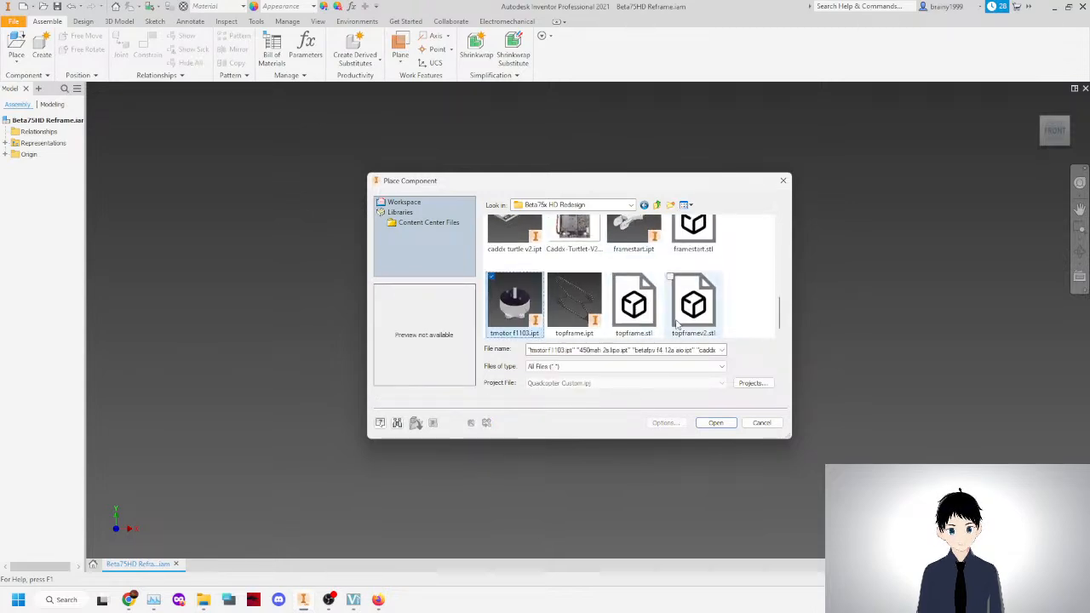
{"action": "left_click", "coordinate": [715, 424]}
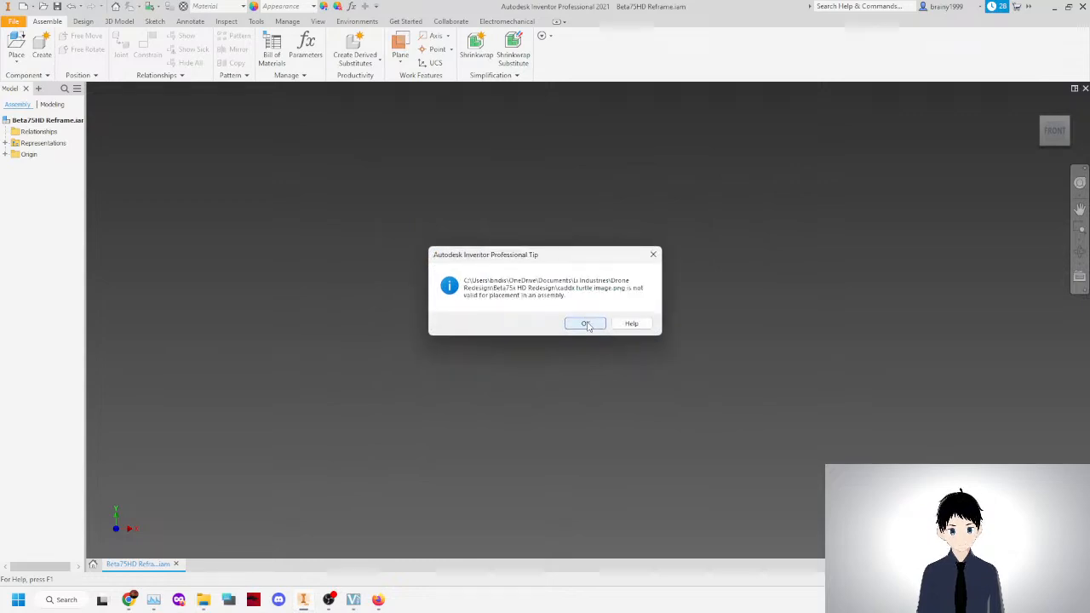
Place one instance of each loaded part in the empty assembly and finish the placement.
{"action": "left_click", "coordinate": [587, 325]}
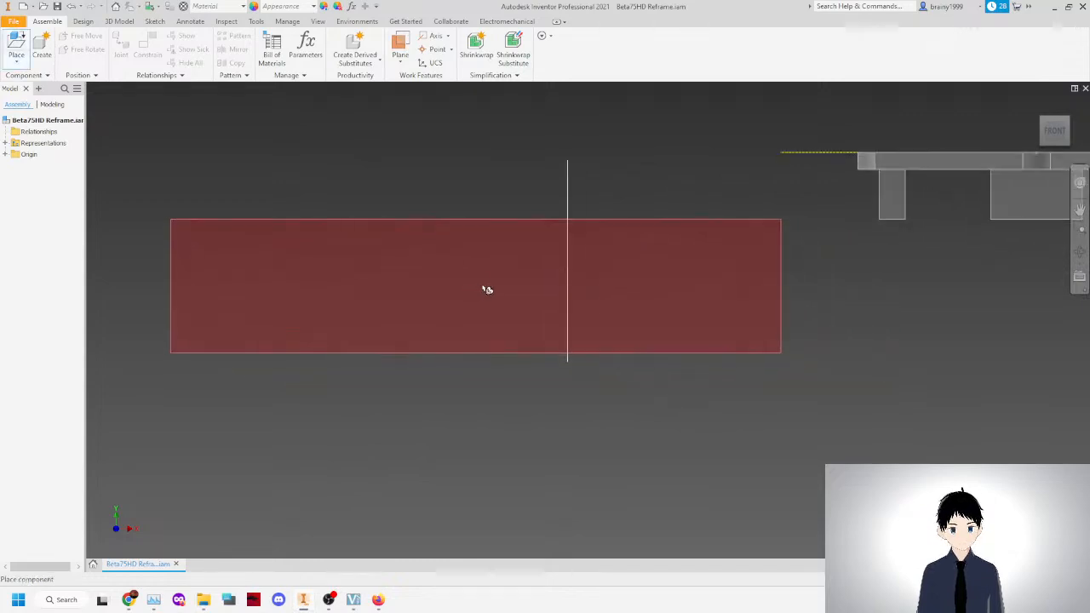
{"action": "left_click", "coordinate": [512, 286]}
{"action": "right_click", "coordinate": [501, 296]}
{"action": "left_click", "coordinate": [533, 282]}
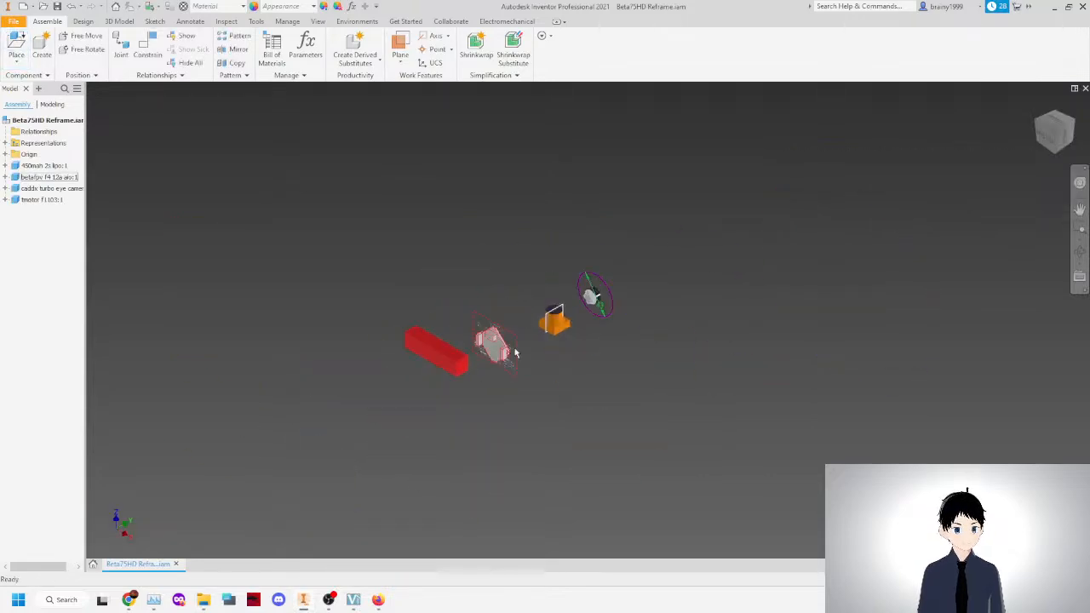
Place one instance of caddx turtle v2.ipt in the assembly, above the betafpv f4 12a aio board.
{"action": "key", "text": "p"}
{"action": "scroll", "coordinate": [593, 268], "scroll_direction": "down", "scroll_amount": 1}
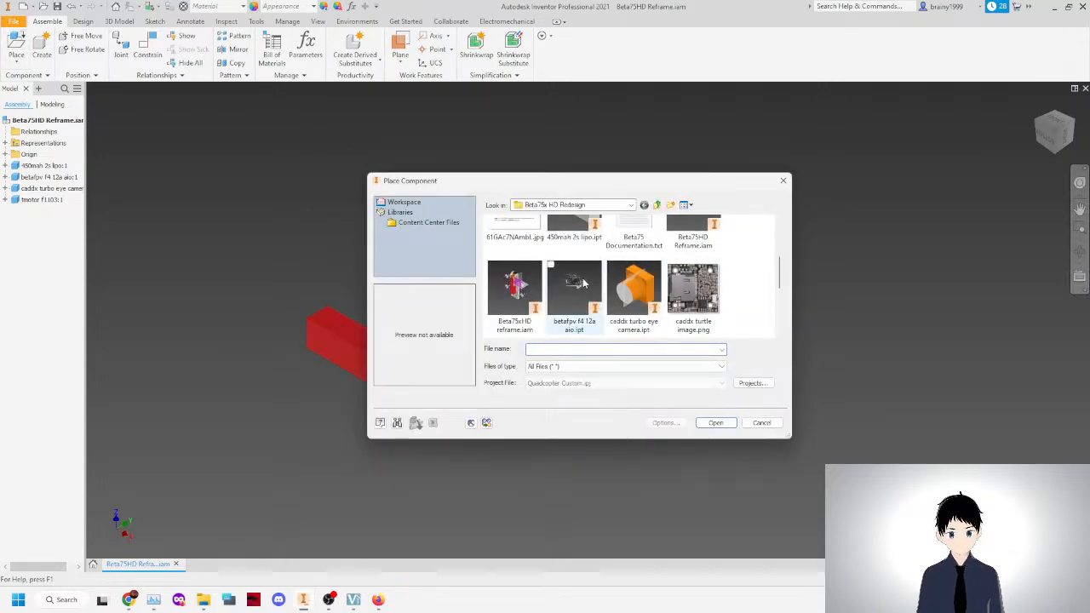
{"action": "scroll", "coordinate": [672, 281], "scroll_direction": "down", "scroll_amount": 1}
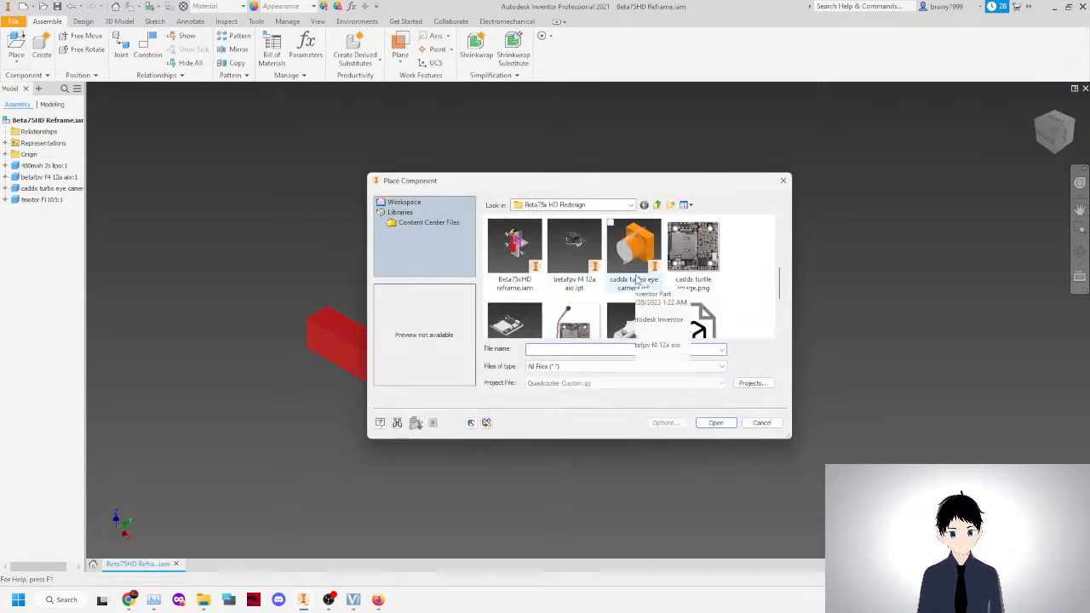
{"action": "scroll", "coordinate": [637, 280], "scroll_direction": "down", "scroll_amount": 1}
{"action": "double_click", "coordinate": [518, 285]}
{"action": "left_click", "coordinate": [511, 267]}
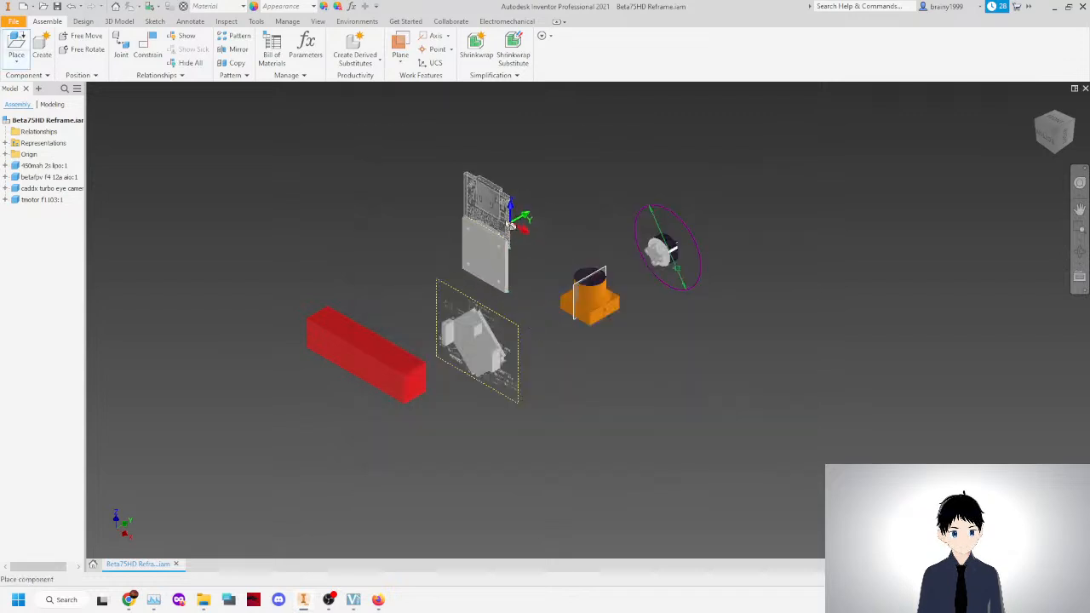
{"action": "right_click", "coordinate": [428, 202]}
{"action": "left_click", "coordinate": [475, 202]}
{"action": "left_click", "coordinate": [492, 356]}
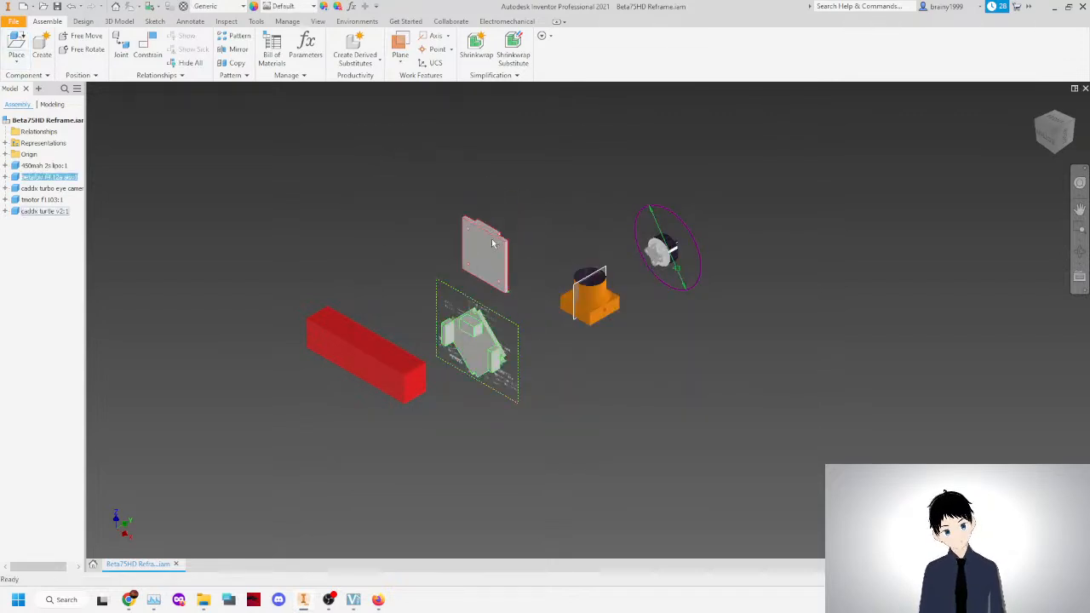
Position the caddx turtle v2 board directly above the betafpv f4 12a aio board.
{"action": "left_click", "coordinate": [1064, 138]}
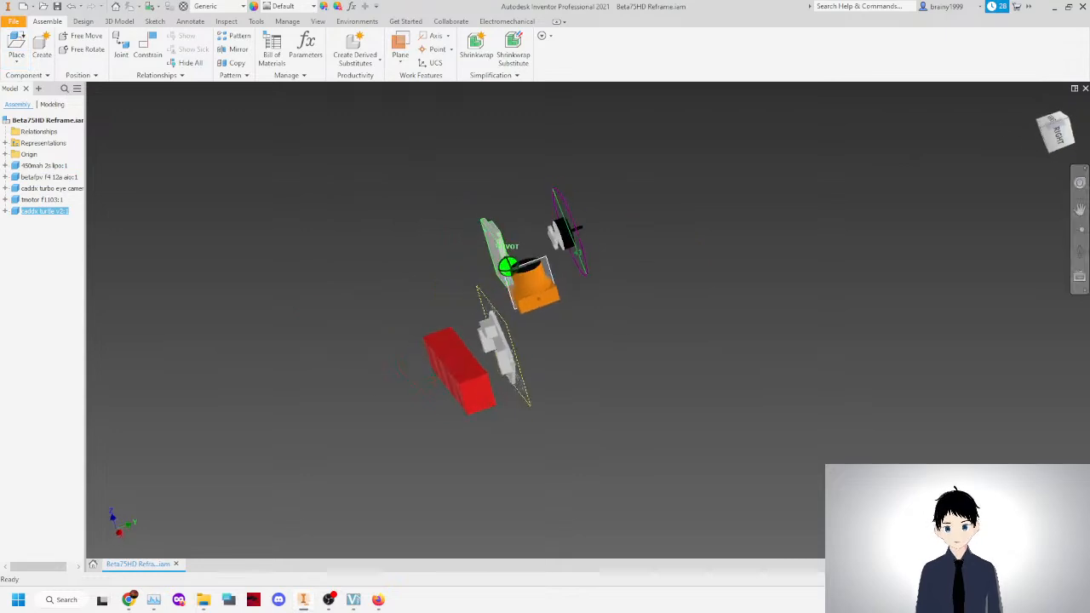
{"action": "mouse_move", "coordinate": [1062, 145]}
{"action": "left_mouse_down"}
{"action": "mouse_move", "coordinate": [1080, 142]}
{"action": "mouse_move", "coordinate": [1075, 150]}
{"action": "left_mouse_up"}
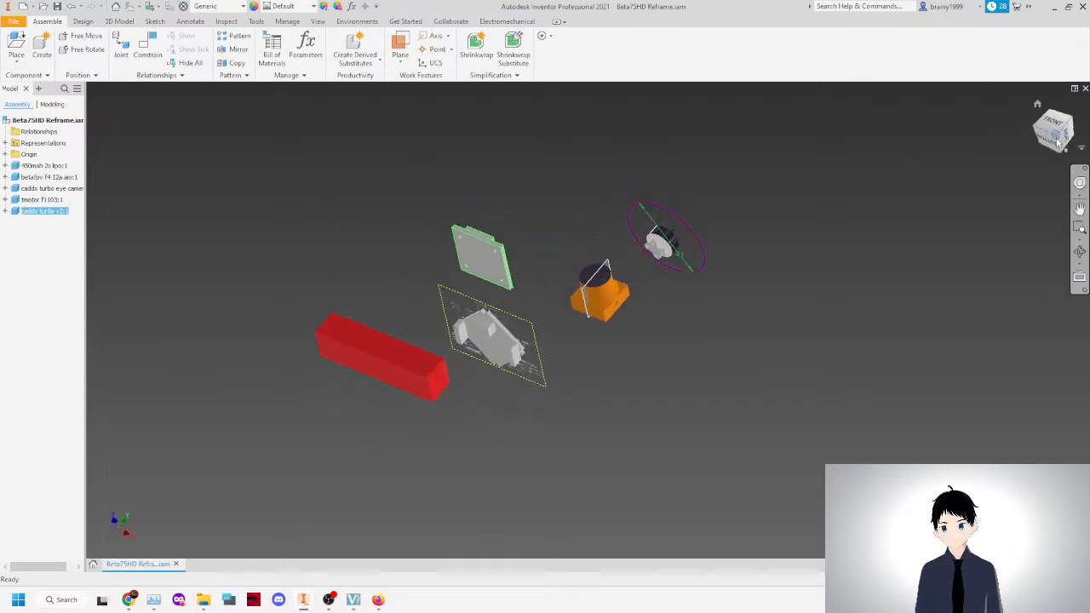
{"action": "left_click", "coordinate": [1056, 128]}
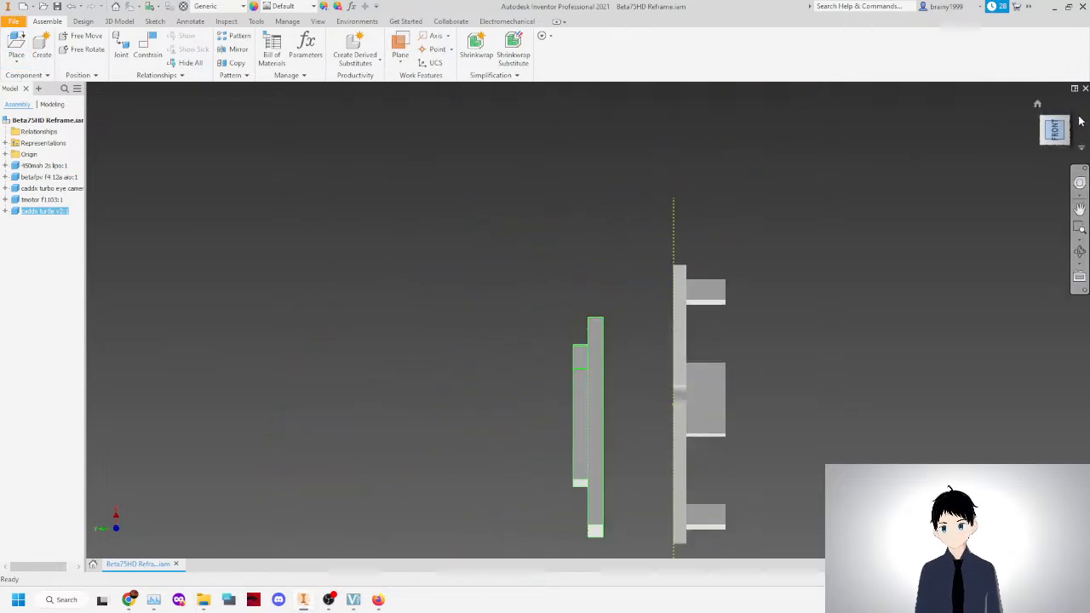
{"action": "left_click", "coordinate": [1080, 123]}
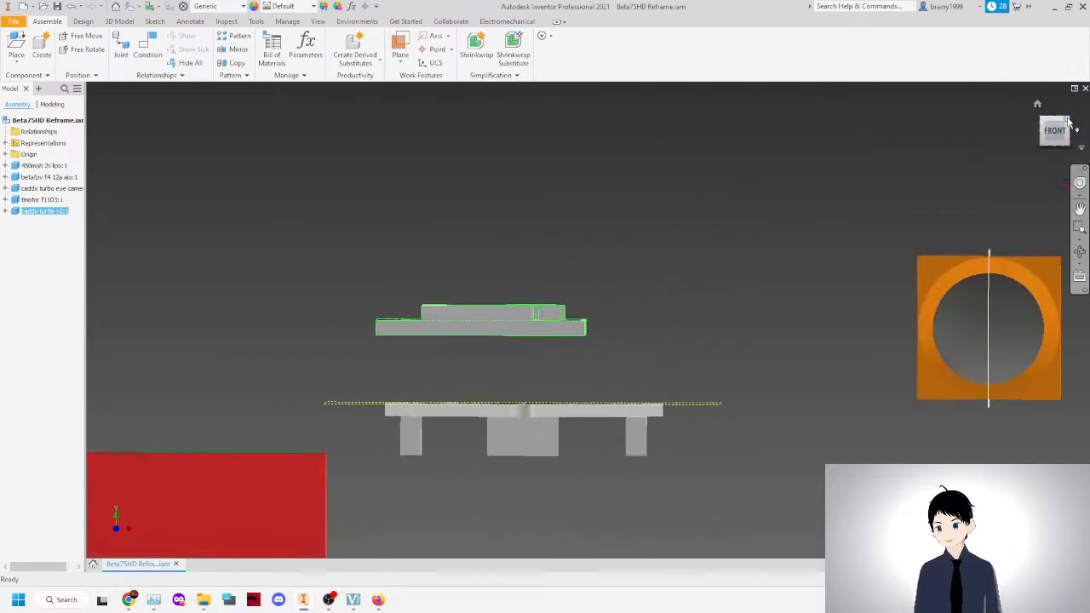
{"action": "left_click", "coordinate": [1070, 119]}
{"action": "scroll", "coordinate": [664, 248], "scroll_direction": "down", "scroll_amount": 8}
{"action": "scroll", "coordinate": [630, 222], "scroll_direction": "up", "scroll_amount": 8}
{"action": "scroll", "coordinate": [528, 238], "scroll_direction": "down", "scroll_amount": 8}
{"action": "scroll", "coordinate": [555, 316], "scroll_direction": "up", "scroll_amount": 7}
{"action": "left_click_drag", "start_coordinate": [555, 338], "coordinate": [536, 244]}
{"action": "left_click_drag", "start_coordinate": [550, 298], "coordinate": [562, 303]}
{"action": "left_click_drag", "start_coordinate": [504, 286], "coordinate": [504, 276]}
Move the camera, turtle board, motor and battery to roughly the same height as the betafpv f4 12a aio board.
{"action": "left_click", "coordinate": [1048, 136]}
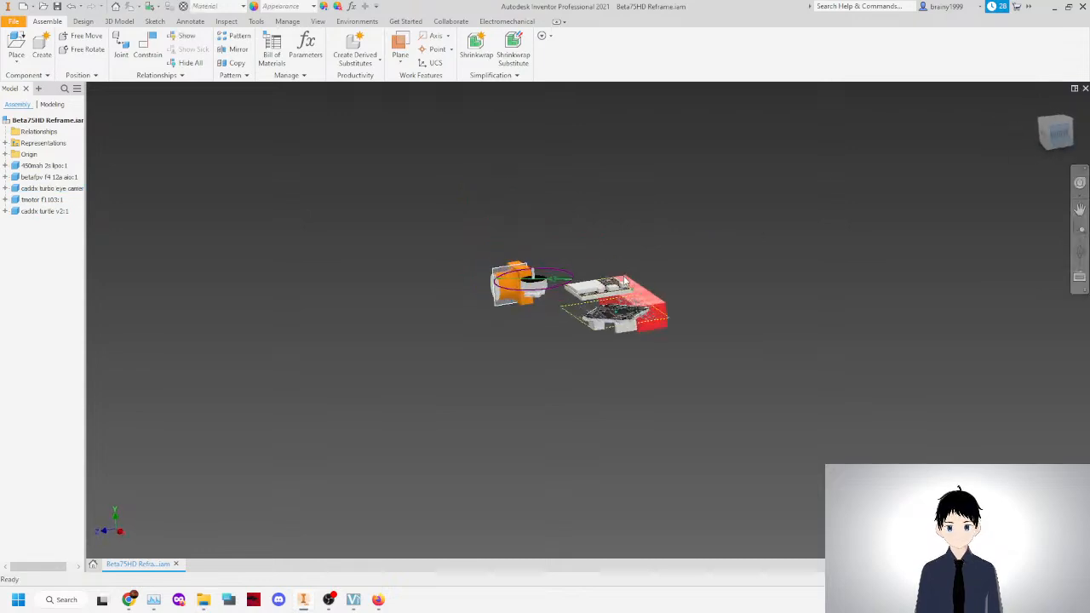
{"action": "left_click_drag", "start_coordinate": [463, 291], "coordinate": [536, 365]}
{"action": "left_click_drag", "start_coordinate": [607, 317], "coordinate": [649, 355]}
{"action": "left_click_drag", "start_coordinate": [407, 209], "coordinate": [576, 349]}
{"action": "left_click_drag", "start_coordinate": [776, 431], "coordinate": [795, 368]}
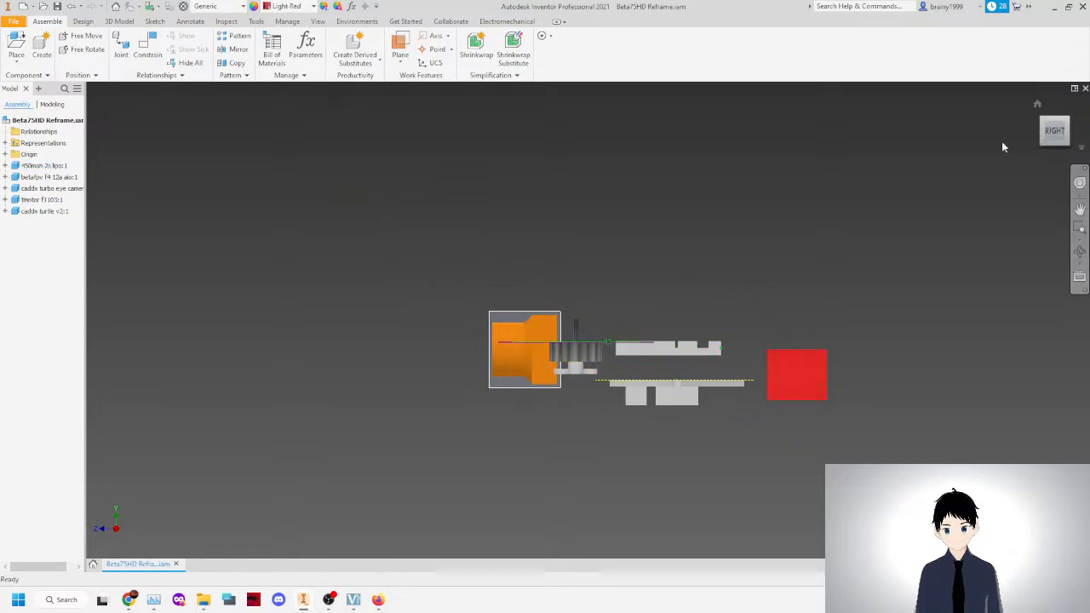
Arrange the parts in plan with the battery behind the stacked boards, the camera in front and the motor off the front corner.
{"action": "left_click", "coordinate": [1033, 132]}
{"action": "left_click", "coordinate": [1055, 110]}
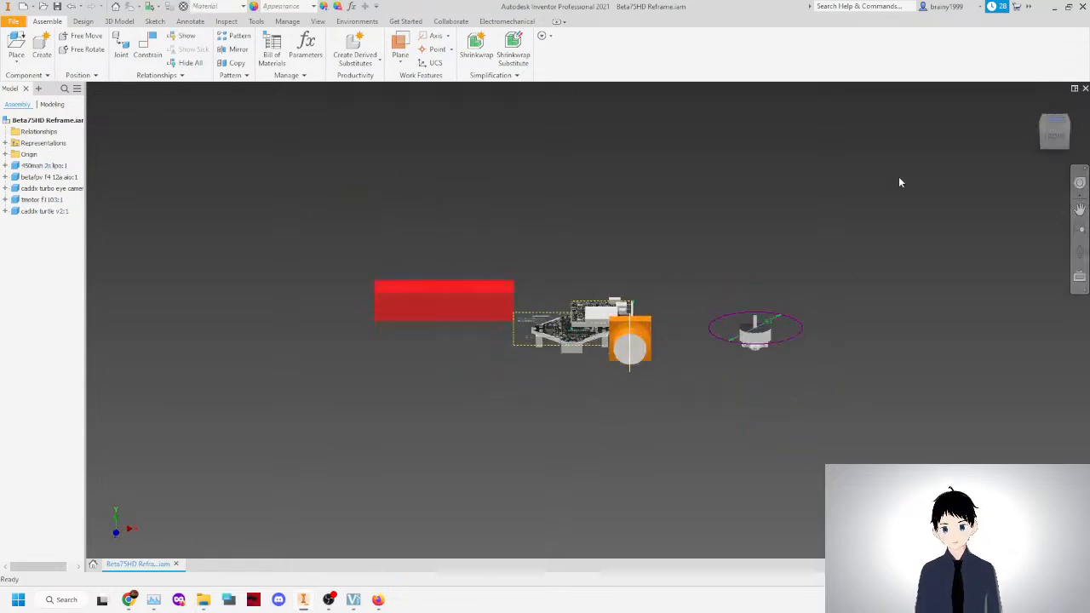
{"action": "left_click_drag", "start_coordinate": [475, 241], "coordinate": [608, 231]}
{"action": "left_click_drag", "start_coordinate": [627, 397], "coordinate": [565, 379]}
{"action": "left_click_drag", "start_coordinate": [622, 320], "coordinate": [592, 310]}
{"action": "left_click_drag", "start_coordinate": [761, 360], "coordinate": [684, 357]}
Paste three more tmotor f1103 instances and place them so the four motors surround the electronics.
{"action": "key", "text": "ctrl+v"}
{"action": "left_click_drag", "start_coordinate": [712, 281], "coordinate": [673, 254]}
{"action": "key", "text": "ctrl+v"}
{"action": "left_click_drag", "start_coordinate": [579, 260], "coordinate": [479, 258]}
{"action": "key", "text": "ctrl+v"}
{"action": "left_click", "coordinate": [528, 189]}
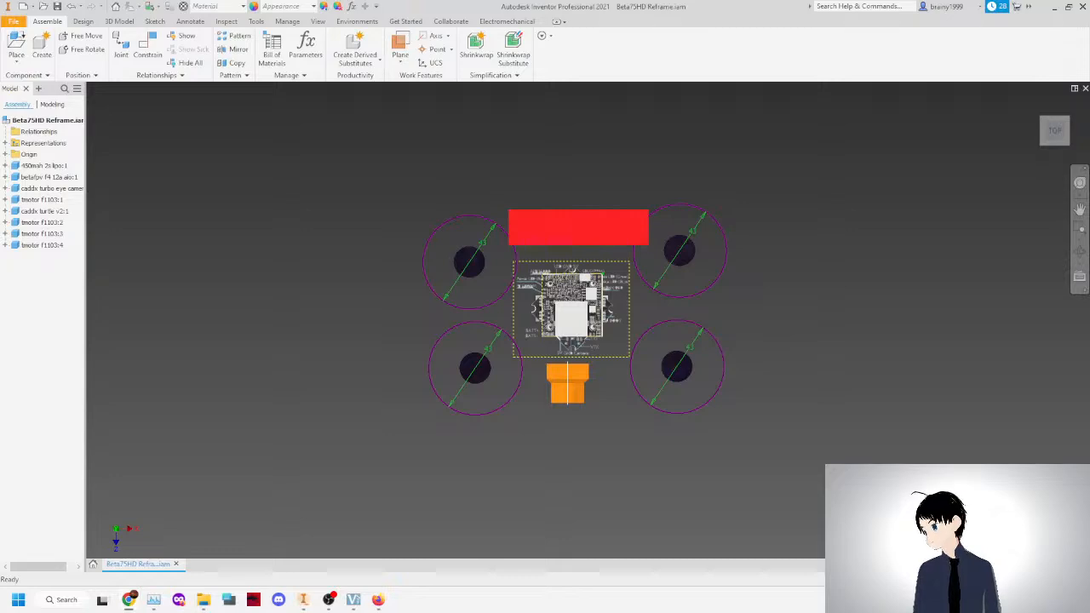
{"action": "key", "text": "super+d"}
{"action": "key", "text": "super+d"}
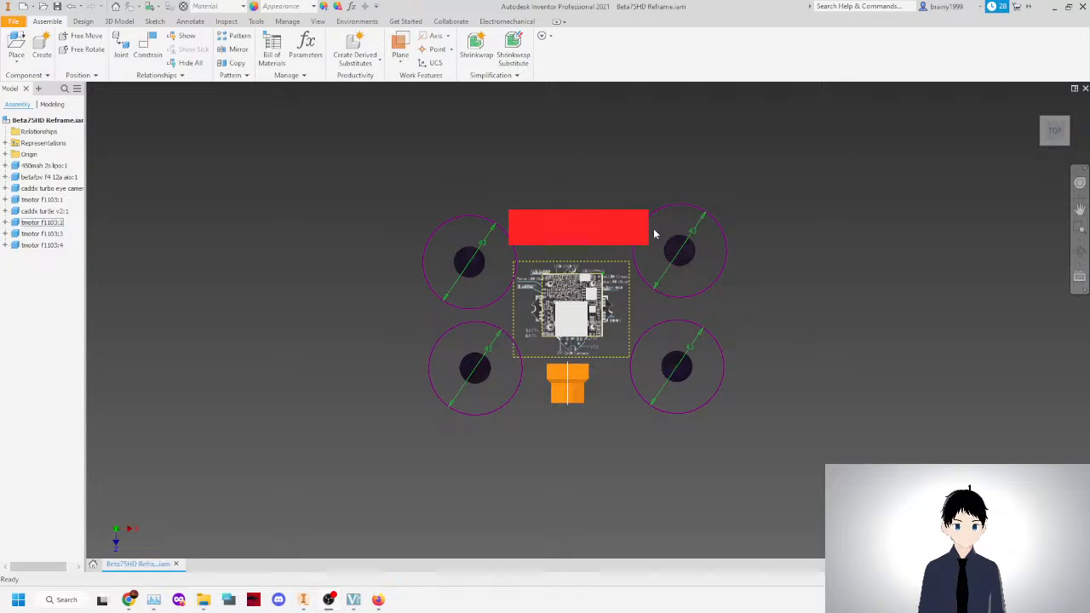
Shift the battery closer behind the boards and adjust the four motors into a more even square around them.
{"action": "left_click_drag", "start_coordinate": [673, 246], "coordinate": [672, 241]}
{"action": "mouse_move", "coordinate": [588, 226]}
{"action": "left_mouse_down"}
{"action": "mouse_move", "coordinate": [575, 241]}
{"action": "mouse_move", "coordinate": [578, 231]}
{"action": "left_mouse_up"}
{"action": "left_click_drag", "start_coordinate": [480, 257], "coordinate": [490, 243]}
{"action": "left_click_drag", "start_coordinate": [570, 233], "coordinate": [570, 239]}
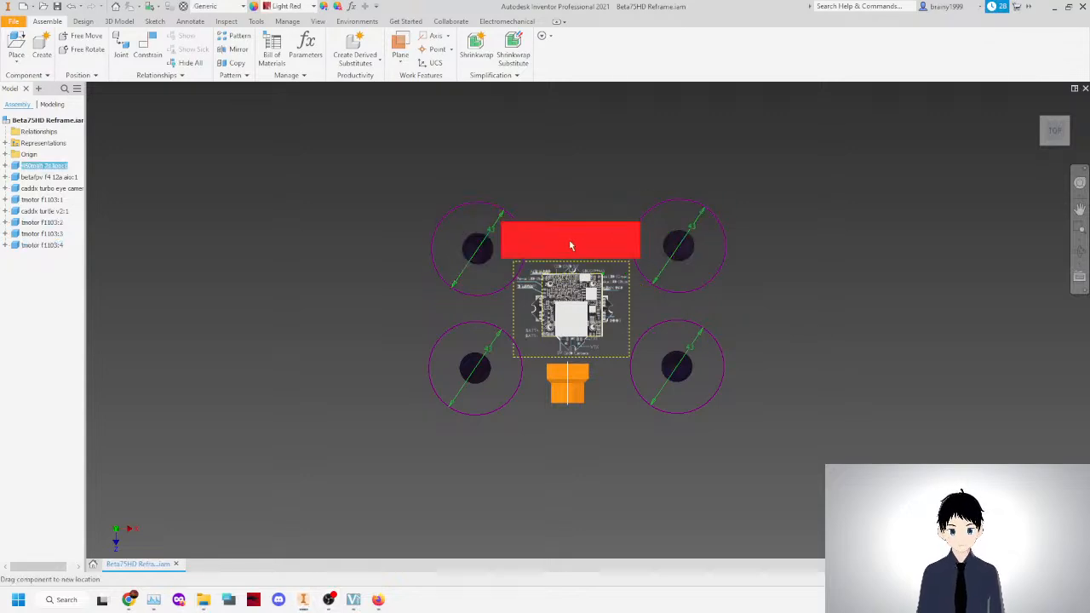
{"action": "left_click_drag", "start_coordinate": [479, 370], "coordinate": [482, 365]}
{"action": "left_click_drag", "start_coordinate": [679, 383], "coordinate": [675, 379]}
{"action": "left_click_drag", "start_coordinate": [678, 248], "coordinate": [664, 240]}
Reorder the assembly's component list so caddx turtle v2 sits above the tmotor f1103 instances.
{"action": "left_click", "coordinate": [1054, 152]}
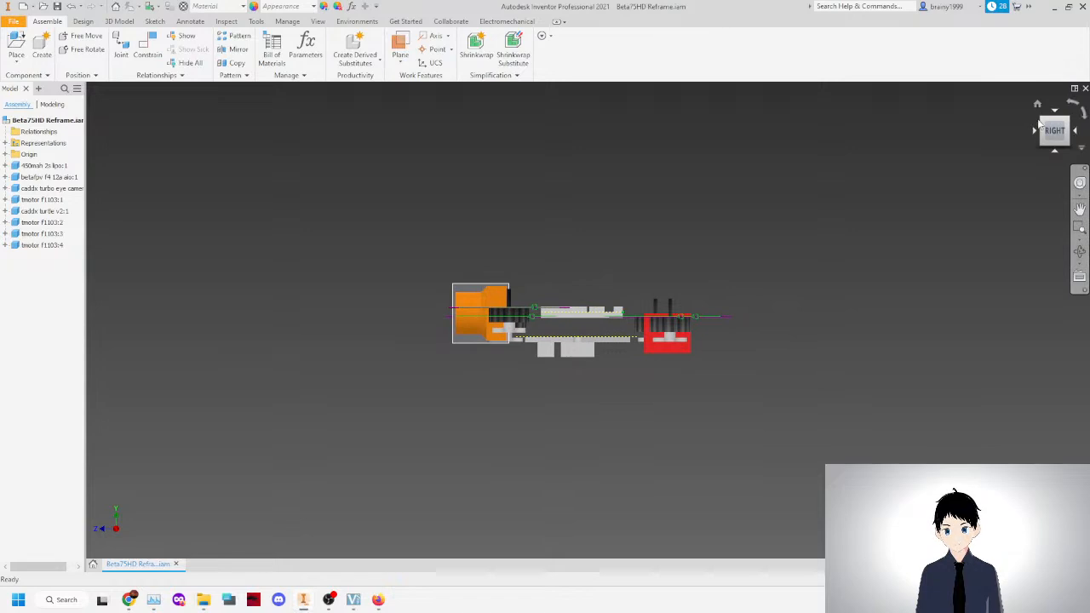
{"action": "left_click", "coordinate": [1041, 124]}
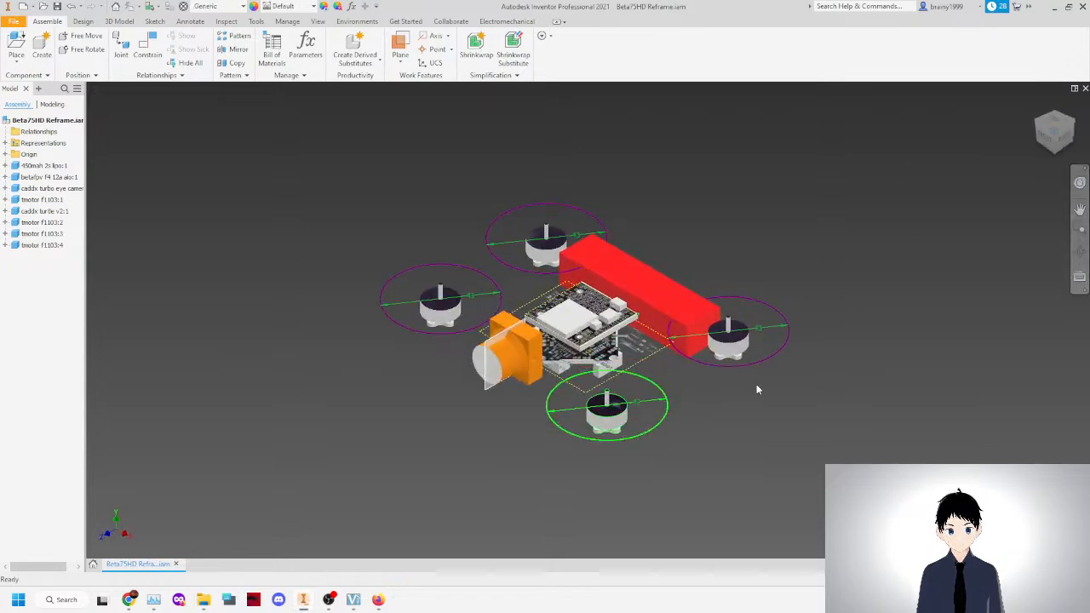
{"action": "left_click", "coordinate": [1064, 142]}
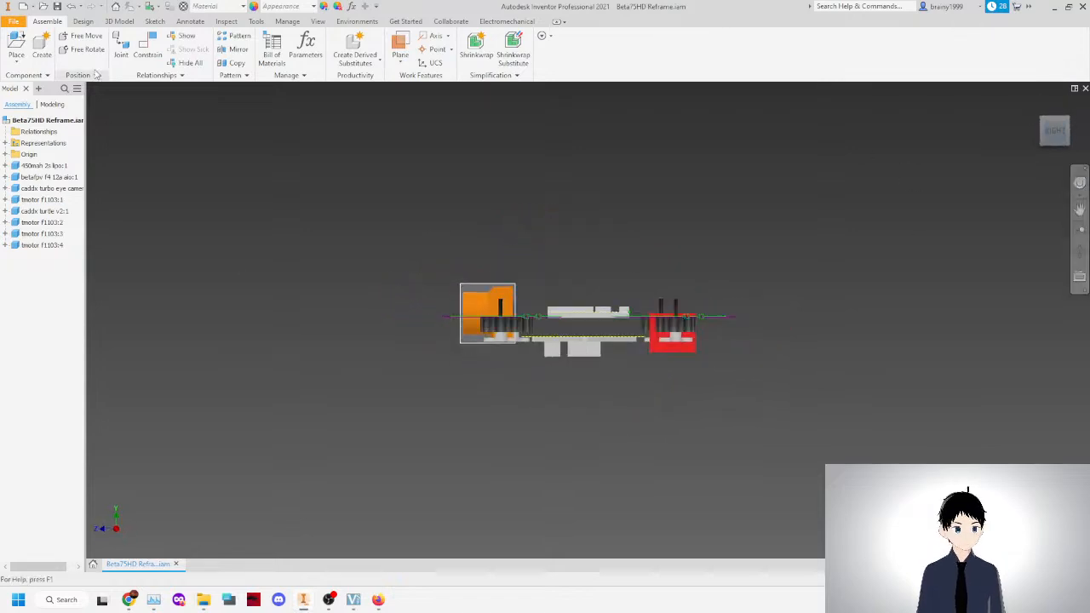
{"action": "left_click", "coordinate": [81, 36]}
{"action": "right_click", "coordinate": [208, 215]}
{"action": "left_click", "coordinate": [159, 217]}
{"action": "left_click_drag", "start_coordinate": [44, 213], "coordinate": [48, 201]}
Try to rotate all four tmotor f1103 instances together with Free Rotate.
{"action": "left_click", "coordinate": [43, 210]}
{"action": "left_click", "coordinate": [42, 244], "text": "shift"}
{"action": "left_click", "coordinate": [86, 49]}
{"action": "left_click_drag", "start_coordinate": [517, 245], "coordinate": [534, 302]}
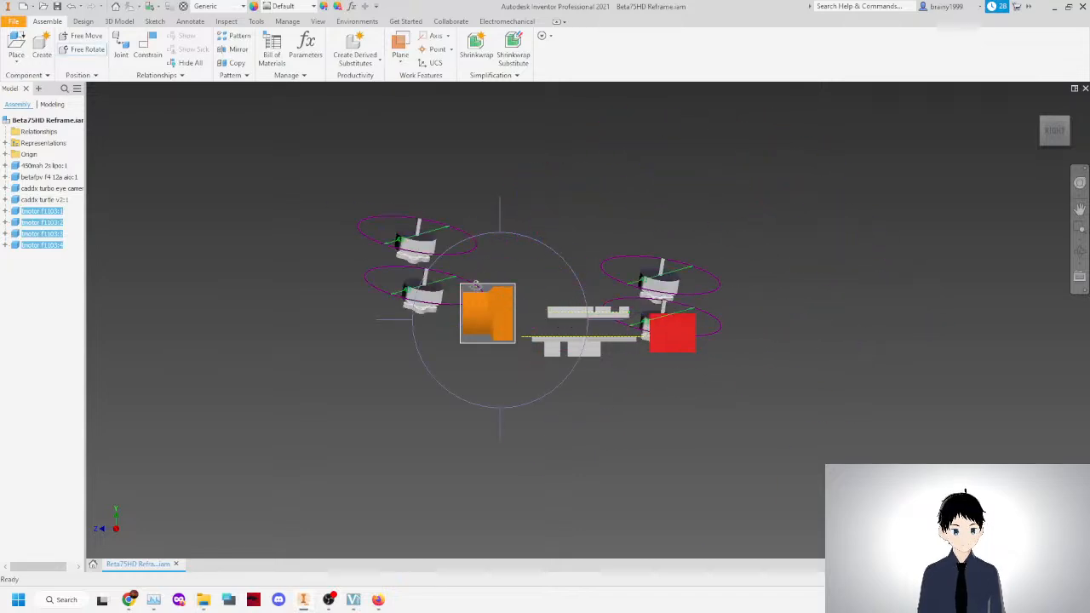
{"action": "right_click", "coordinate": [337, 271]}
{"action": "left_click", "coordinate": [292, 268]}
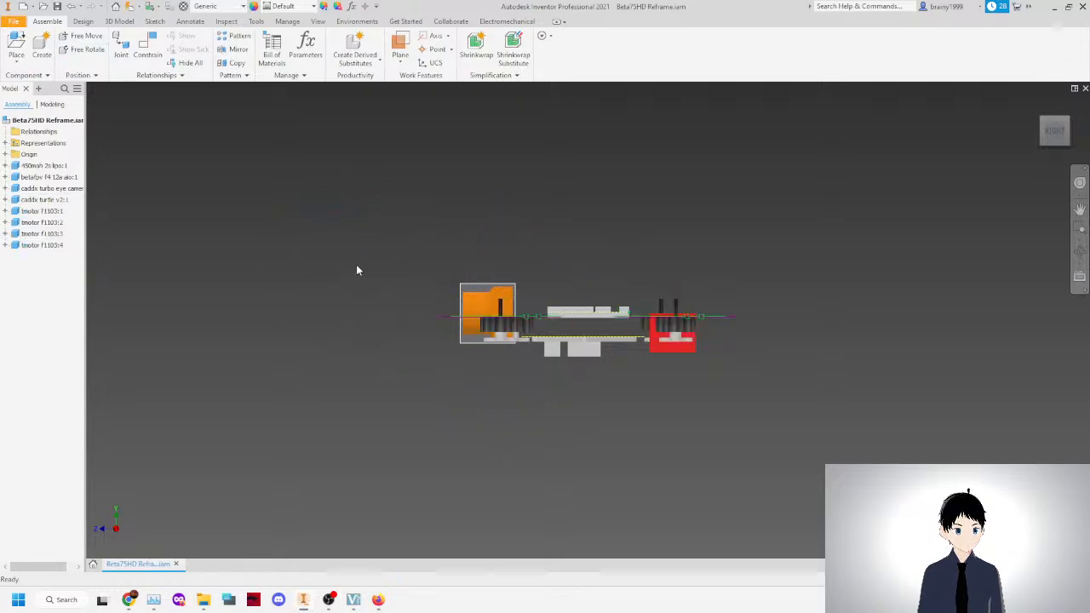
Flip the single tmotor f1103 instance beside the camera upside down with Free Rotate.
{"action": "left_click", "coordinate": [85, 49]}
{"action": "left_click_drag", "start_coordinate": [482, 220], "coordinate": [514, 395]}
{"action": "right_click", "coordinate": [483, 339]}
{"action": "left_click", "coordinate": [517, 343]}
Delete the three upright motors, tmotor f1103:2 to tmotor f1103:4.
{"action": "left_click", "coordinate": [692, 318]}
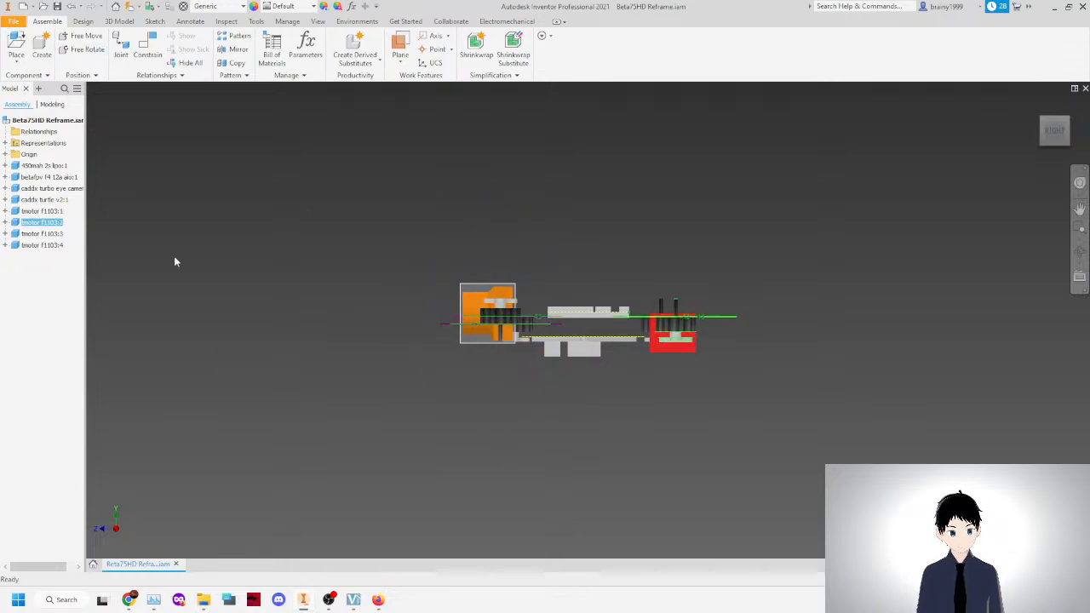
{"action": "left_click", "coordinate": [40, 244], "text": "shift"}
{"action": "key", "text": "Delete"}
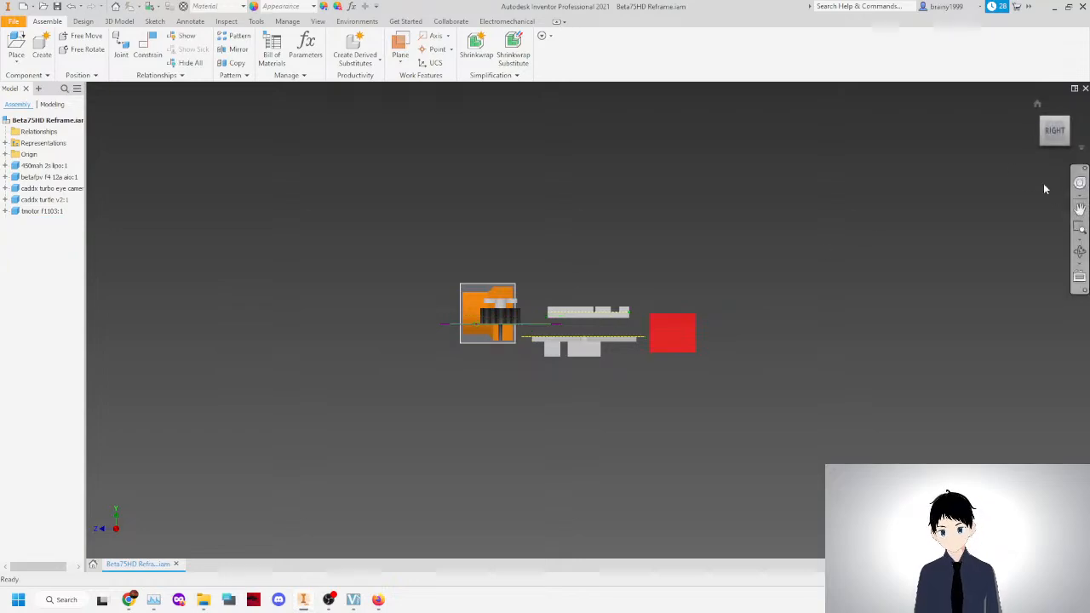
Copy the inverted tmotor f1103 and paste three more instances at the remaining corners around the boards and battery.
{"action": "left_click", "coordinate": [1041, 119]}
{"action": "left_click", "coordinate": [454, 349]}
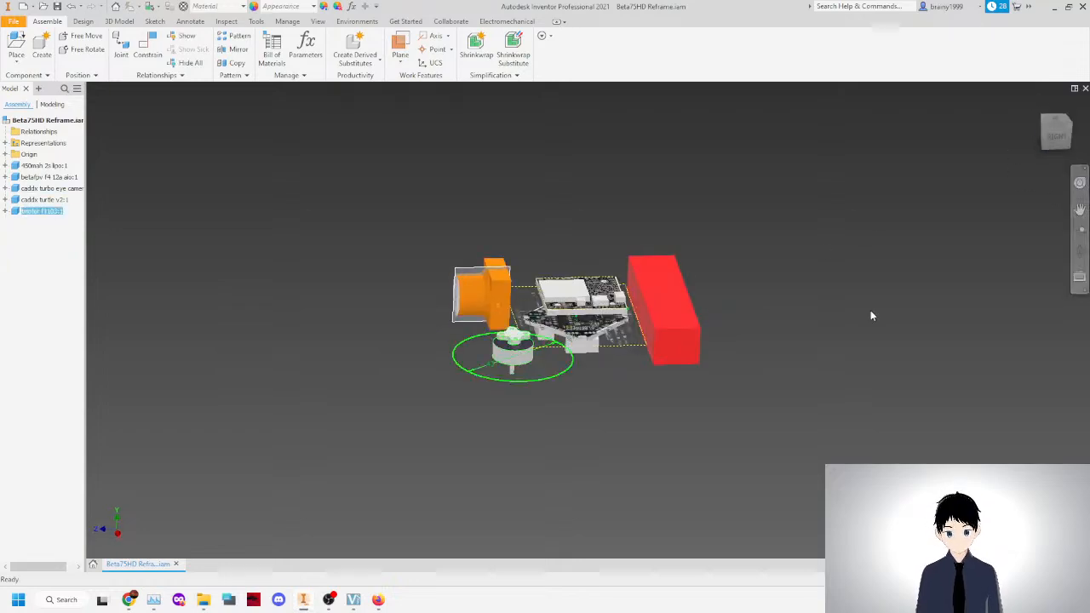
{"action": "left_click", "coordinate": [1057, 118]}
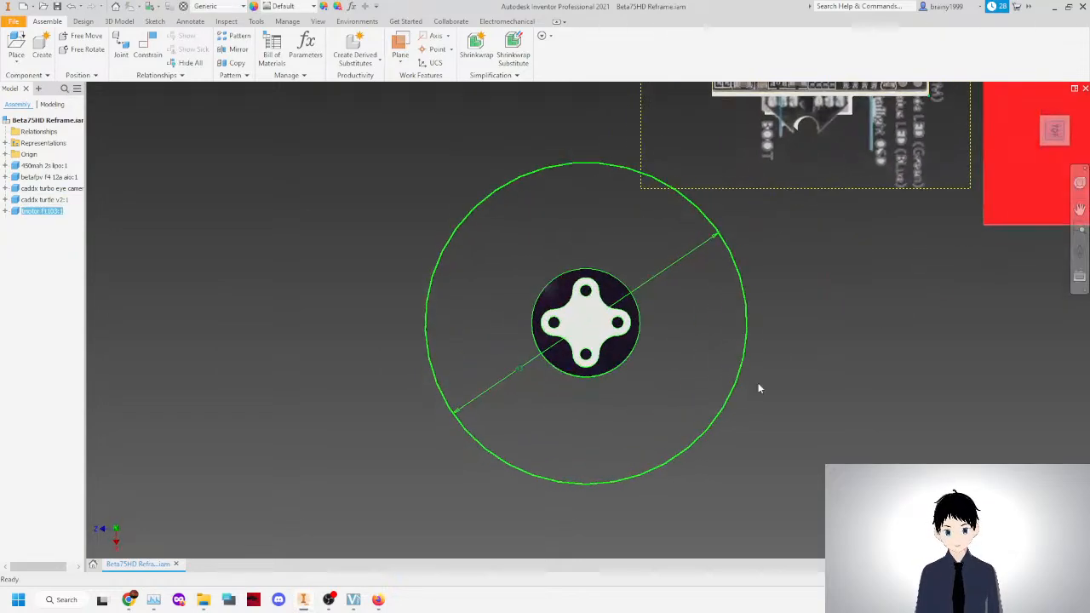
{"action": "left_click", "coordinate": [738, 360]}
{"action": "scroll", "coordinate": [737, 360], "scroll_direction": "down", "scroll_amount": 5}
{"action": "key", "text": "ctrl+v"}
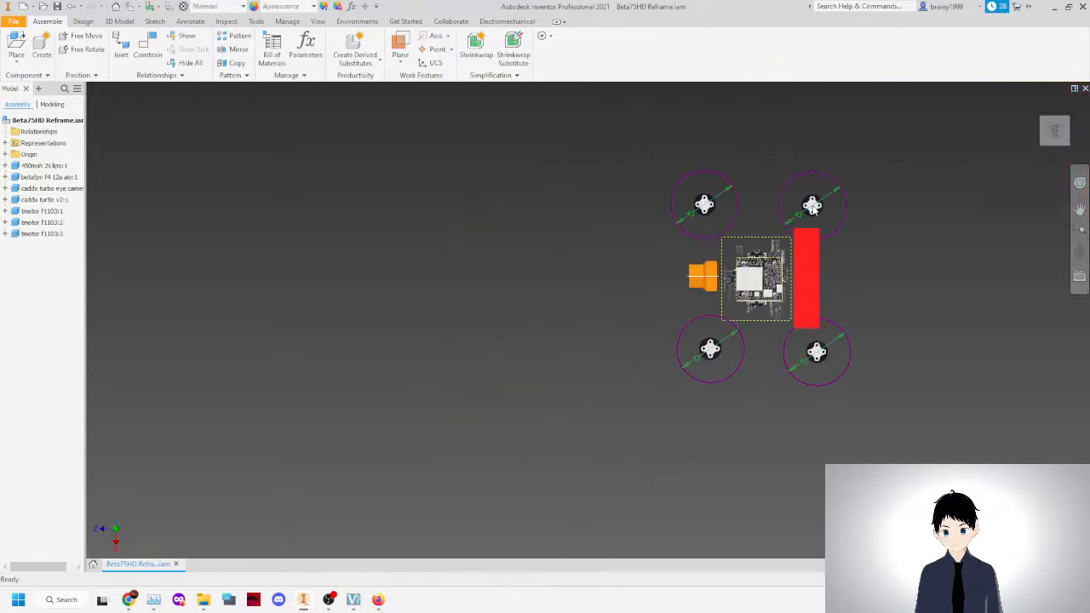
{"action": "key", "text": "ctrl+v"}
Move the four inverted motors closer around the boards and shift the camera slightly forward, away from the boards.
{"action": "scroll", "coordinate": [817, 239], "scroll_direction": "up", "scroll_amount": 5}
{"action": "left_click_drag", "start_coordinate": [763, 486], "coordinate": [710, 471]}
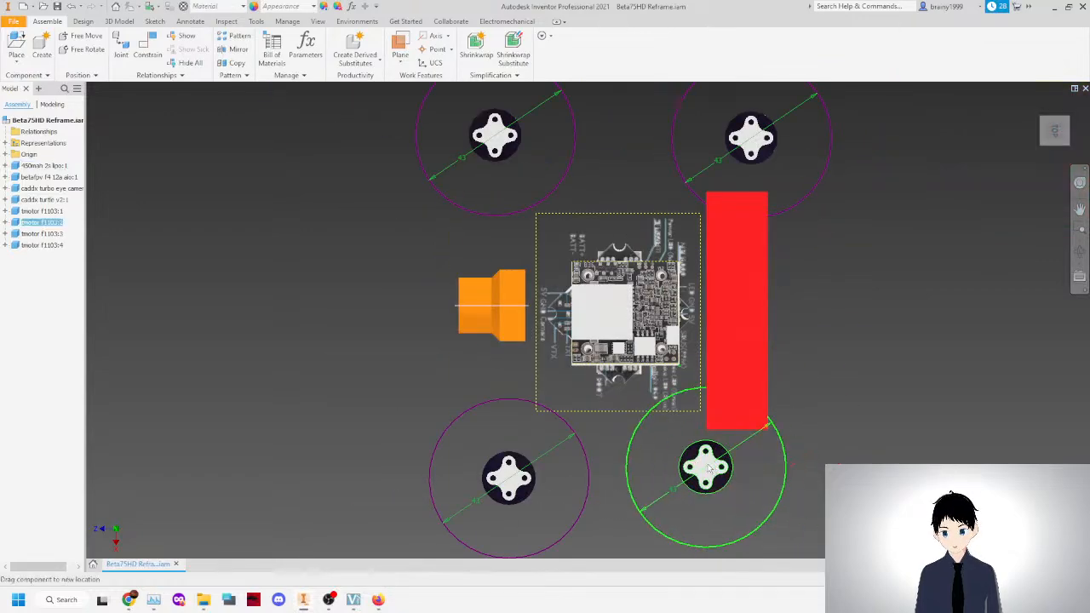
{"action": "left_click_drag", "start_coordinate": [510, 477], "coordinate": [510, 433]}
{"action": "left_click_drag", "start_coordinate": [722, 467], "coordinate": [741, 439]}
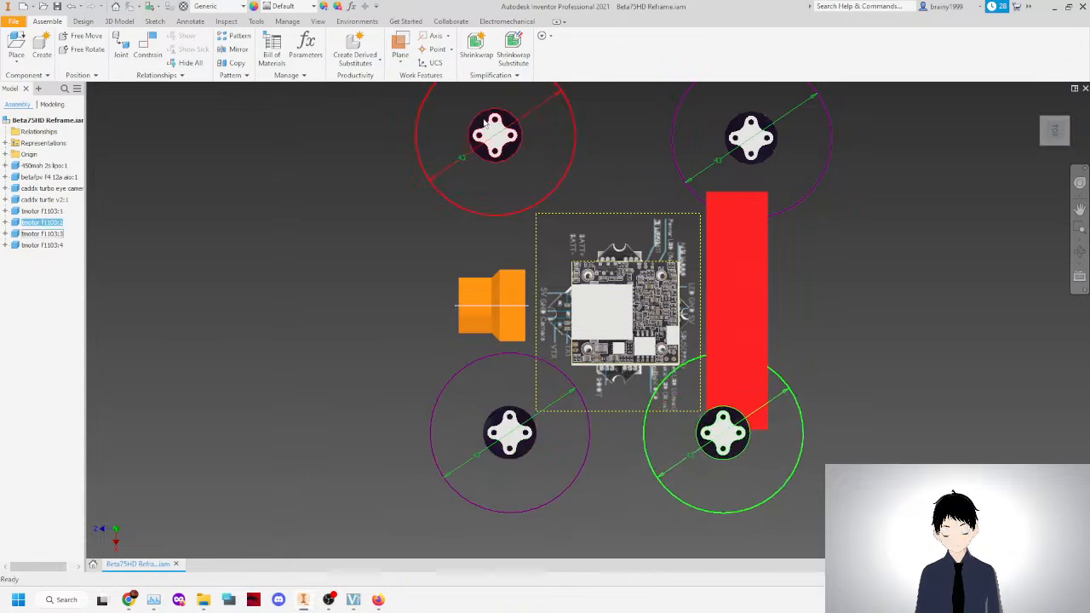
{"action": "left_click_drag", "start_coordinate": [483, 124], "coordinate": [524, 172]}
{"action": "left_click_drag", "start_coordinate": [746, 140], "coordinate": [720, 196]}
{"action": "left_click_drag", "start_coordinate": [511, 313], "coordinate": [496, 317]}
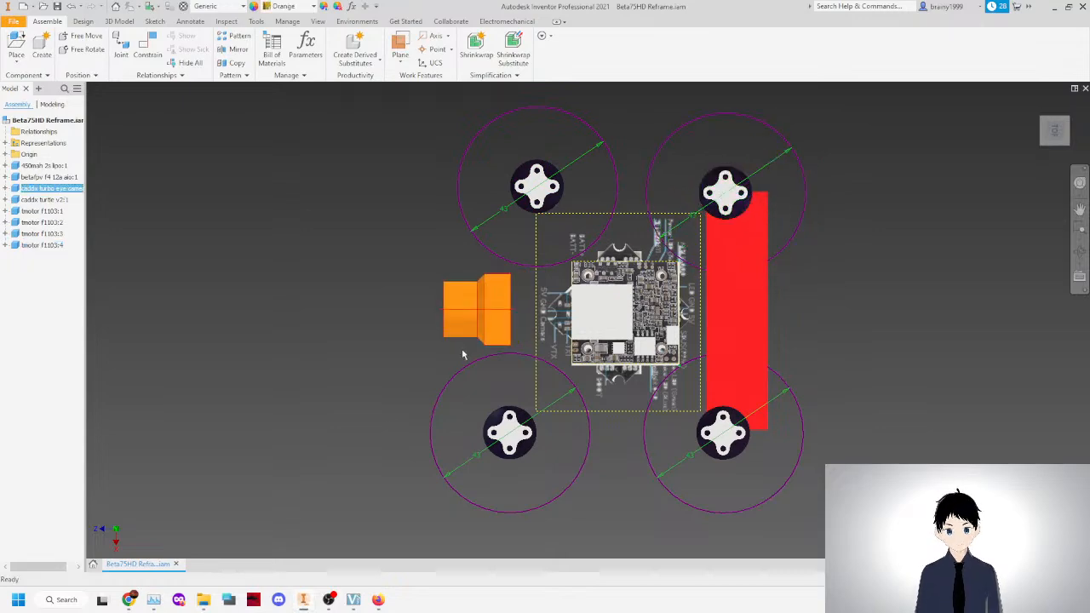
Switch to Firefox, search the web in a new tab for "slammed cinewhoop" and show the image results.
{"action": "mouse_move", "coordinate": [378, 600]}
{"action": "left_click", "coordinate": [400, 524]}
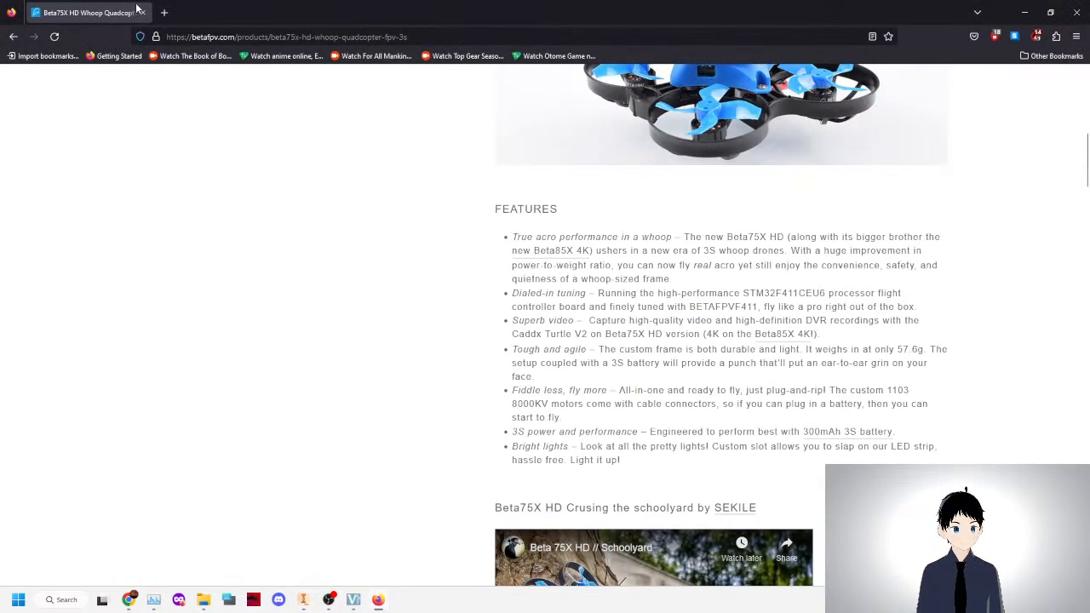
{"action": "left_click", "coordinate": [163, 12]}
{"action": "type", "text": "slammed"}
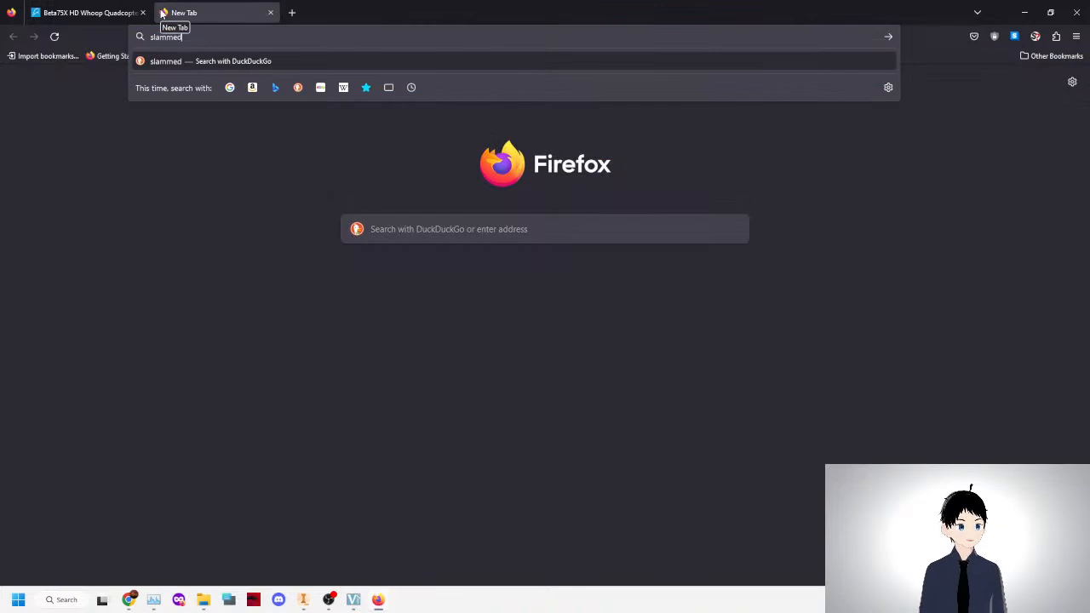
{"action": "type", "text": " cinewhoop"}
{"action": "key", "text": "Return"}
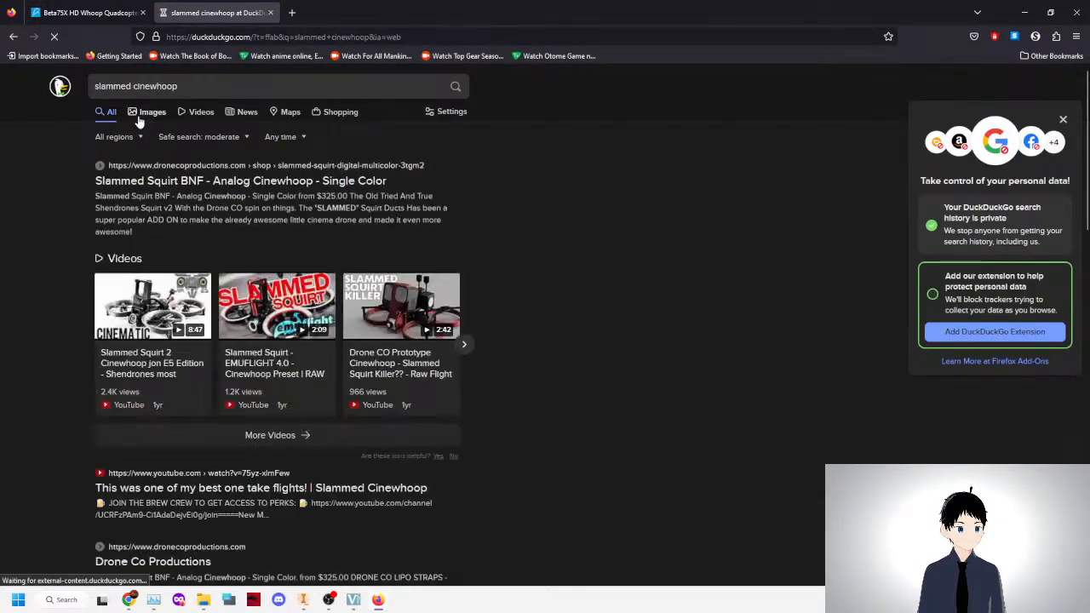
{"action": "left_click", "coordinate": [150, 112]}
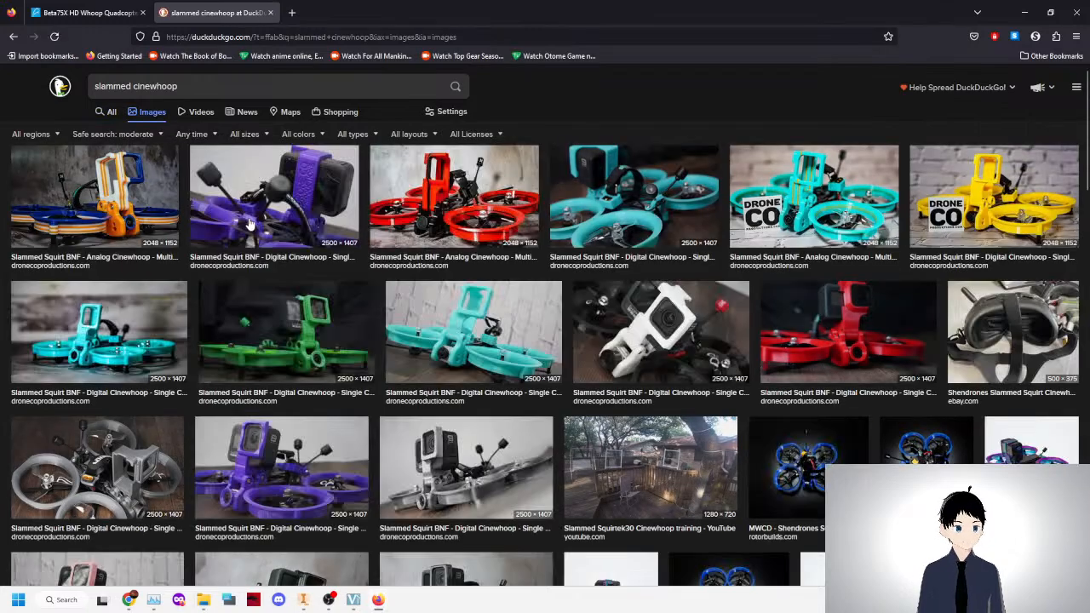
Examine several Slammed Squirt cinewhoop pictures for how their ducts, motors and camera mounts are laid out.
{"action": "left_click", "coordinate": [108, 213]}
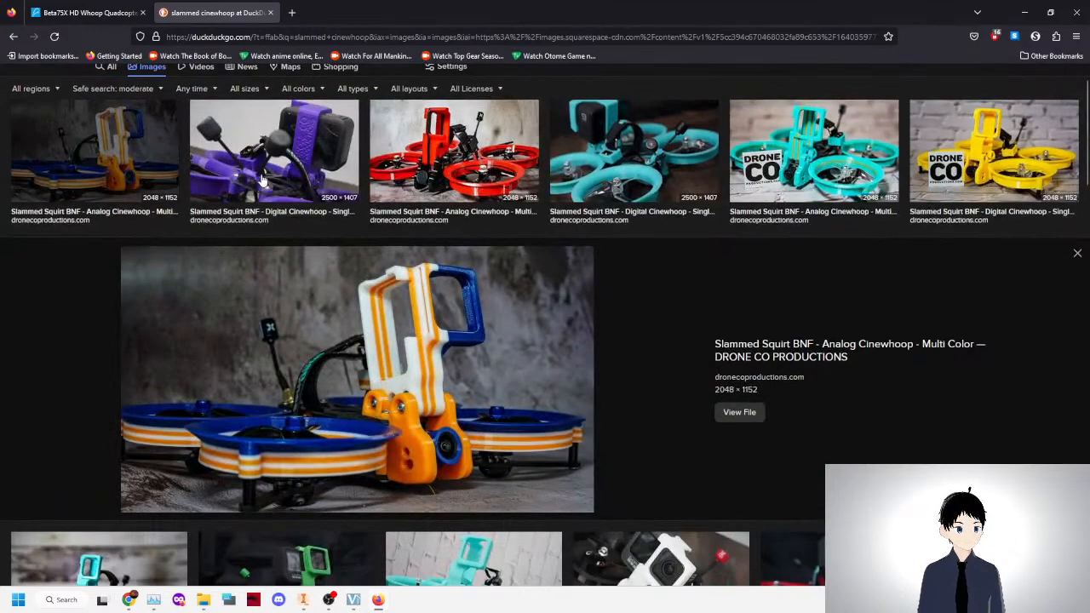
{"action": "left_click", "coordinate": [263, 181]}
{"action": "left_click", "coordinate": [457, 177]}
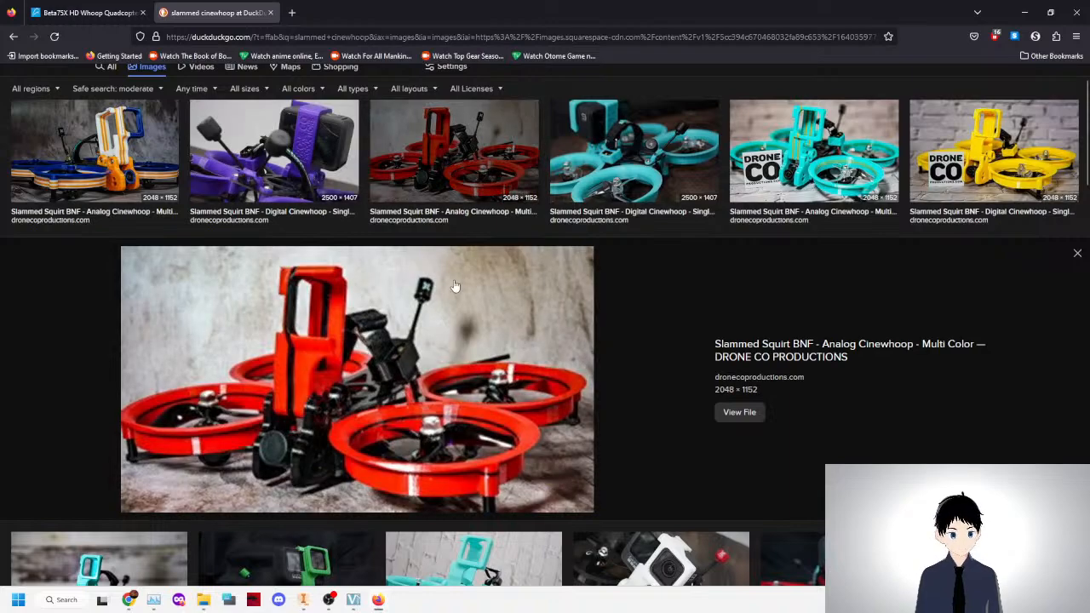
{"action": "scroll", "coordinate": [447, 380], "scroll_direction": "down", "scroll_amount": 3}
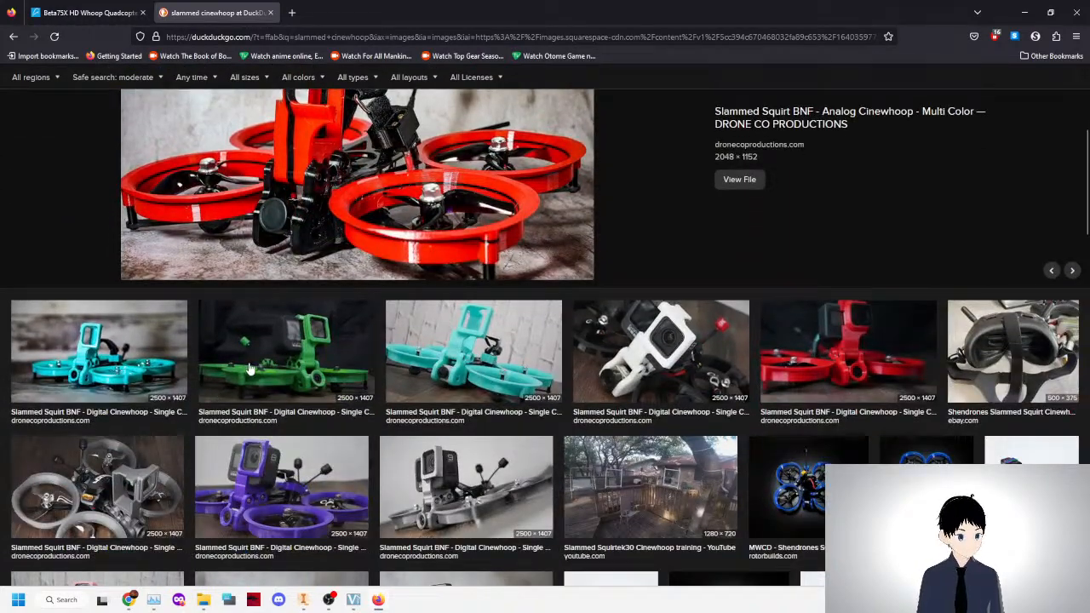
{"action": "scroll", "coordinate": [168, 373], "scroll_direction": "down", "scroll_amount": 1}
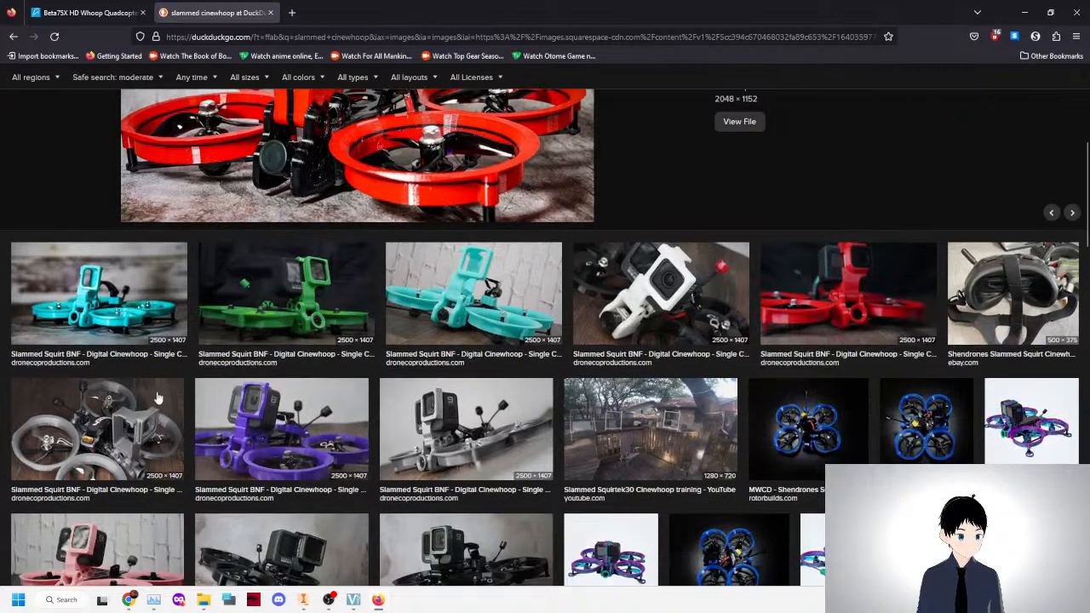
{"action": "left_click", "coordinate": [308, 438]}
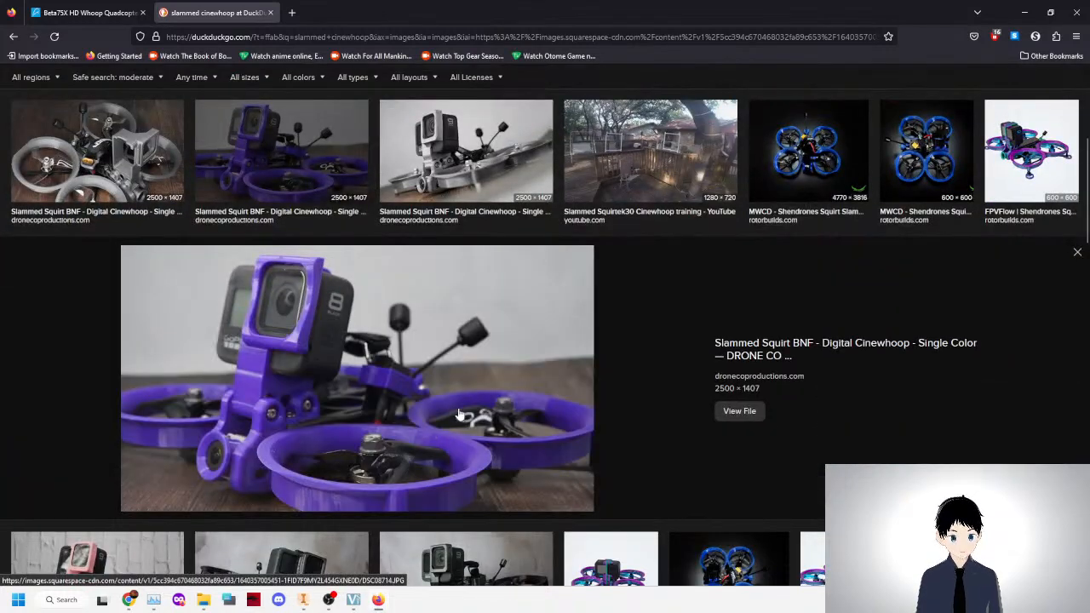
{"action": "scroll", "coordinate": [432, 409], "scroll_direction": "down", "scroll_amount": 3}
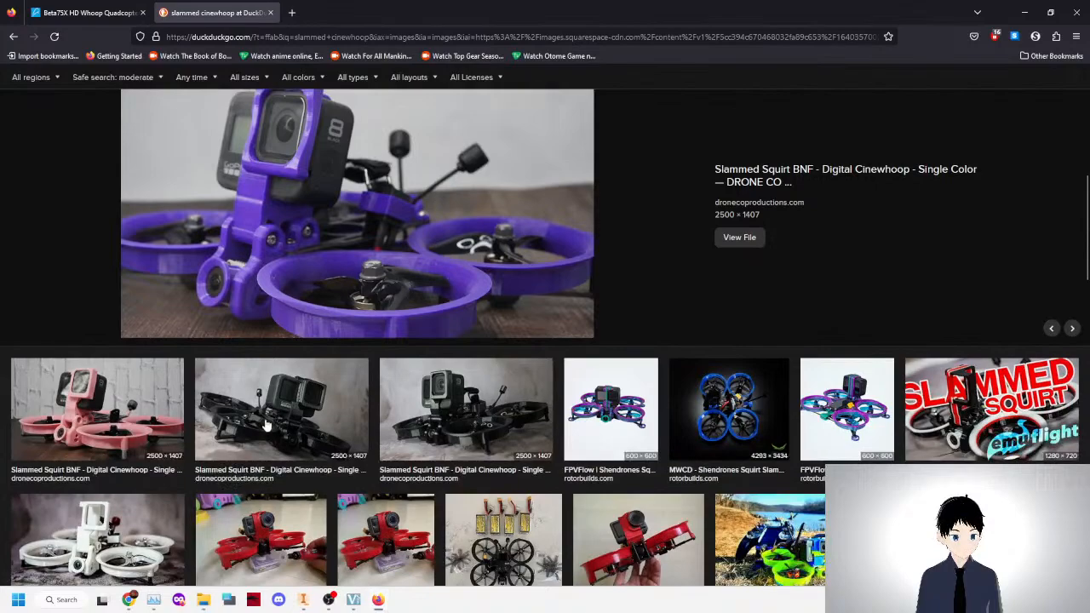
{"action": "left_click", "coordinate": [277, 392]}
{"action": "scroll", "coordinate": [409, 318], "scroll_direction": "down", "scroll_amount": 3}
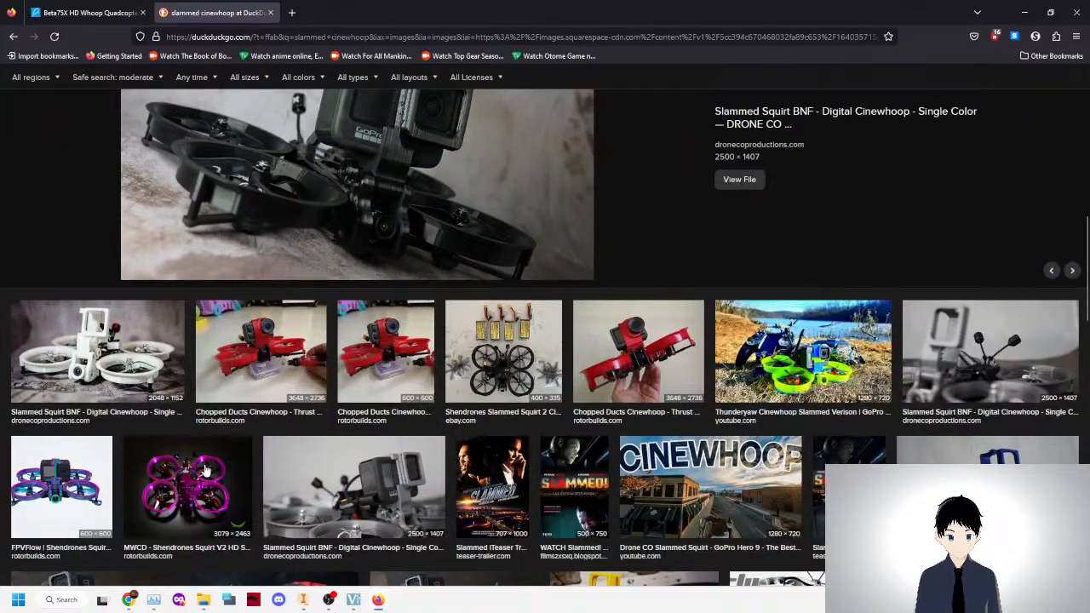
{"action": "scroll", "coordinate": [581, 373], "scroll_direction": "down", "scroll_amount": 2}
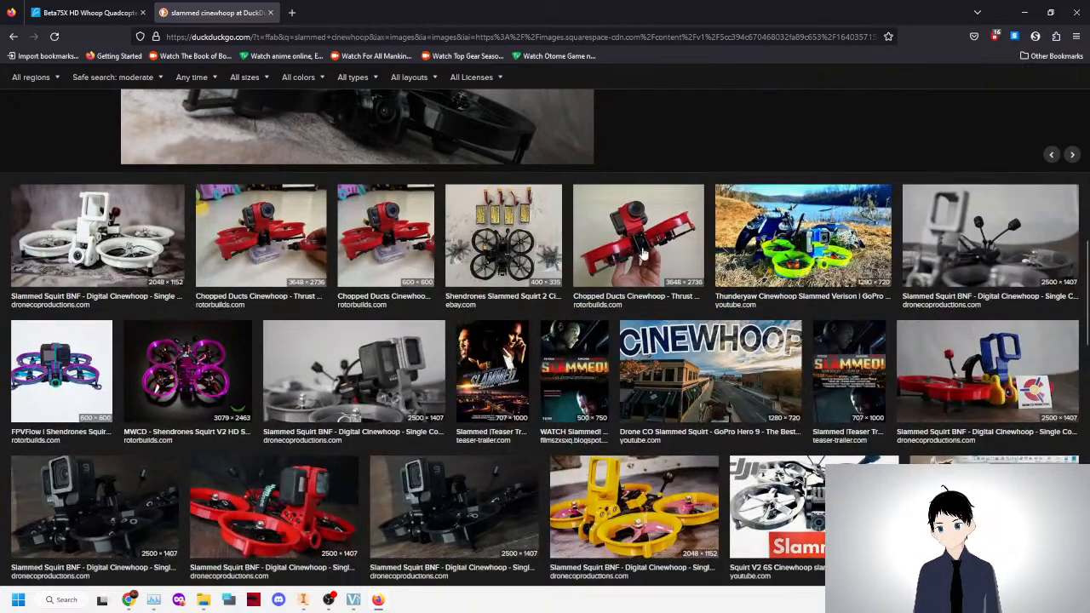
Examine further Slammed Squirt cinewhoop pictures, including the Squirt V2 6S, the Analog Multi Color and the teal Digital Single Color versions.
{"action": "scroll", "coordinate": [684, 393], "scroll_direction": "down", "scroll_amount": 3}
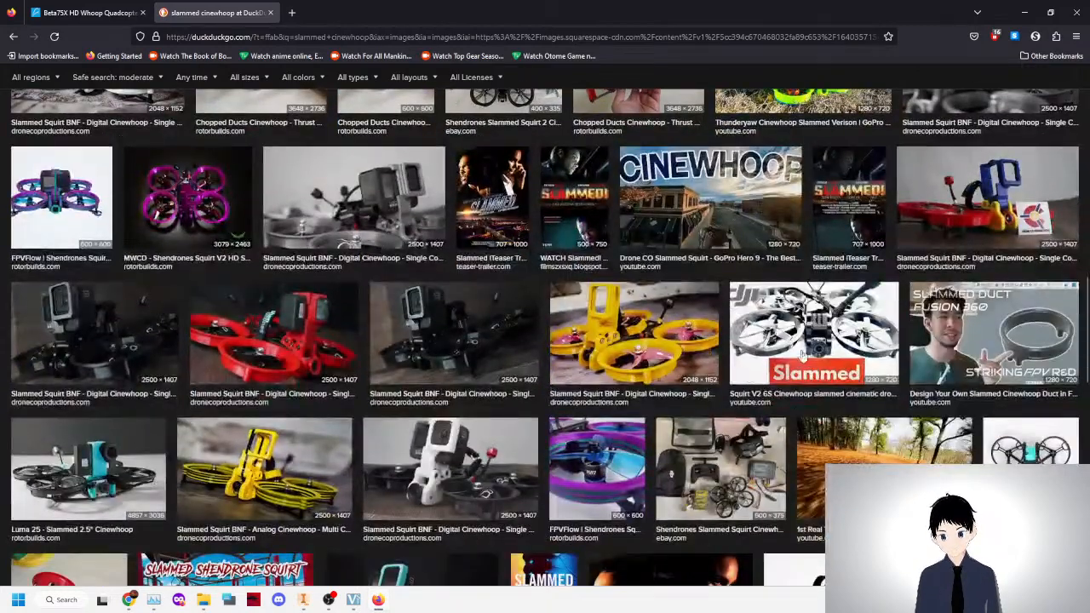
{"action": "left_click", "coordinate": [803, 348]}
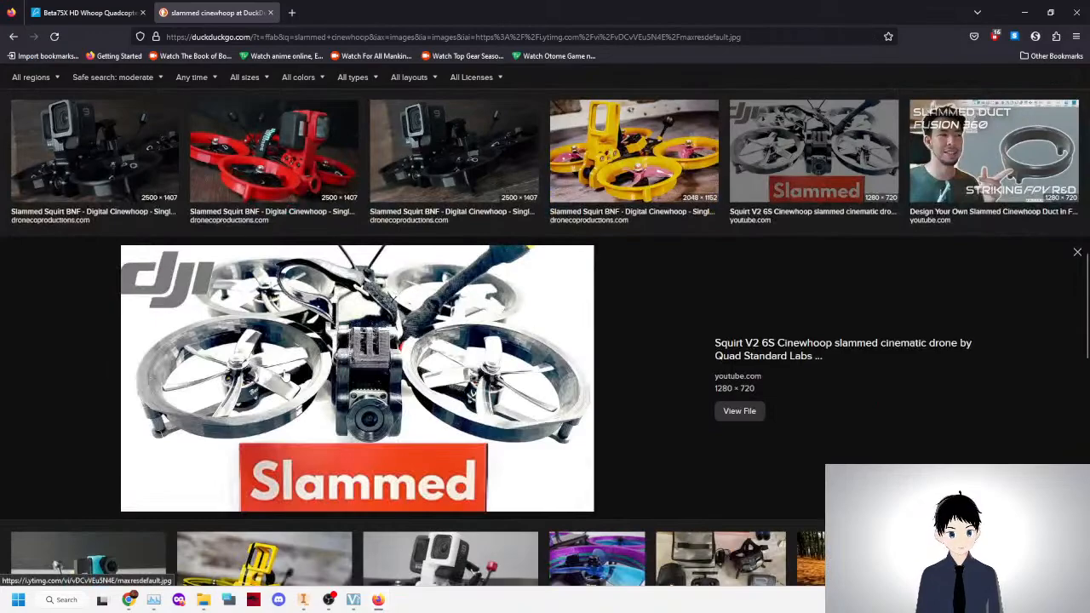
{"action": "scroll", "coordinate": [281, 464], "scroll_direction": "down", "scroll_amount": 2}
{"action": "left_click", "coordinate": [281, 466]}
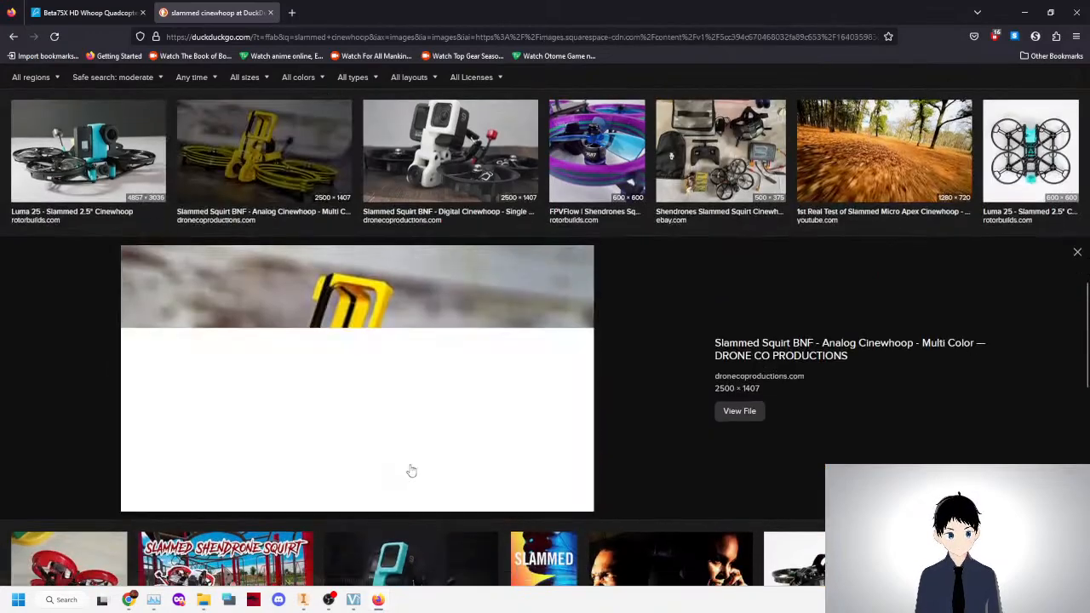
{"action": "scroll", "coordinate": [407, 361], "scroll_direction": "down", "scroll_amount": 3}
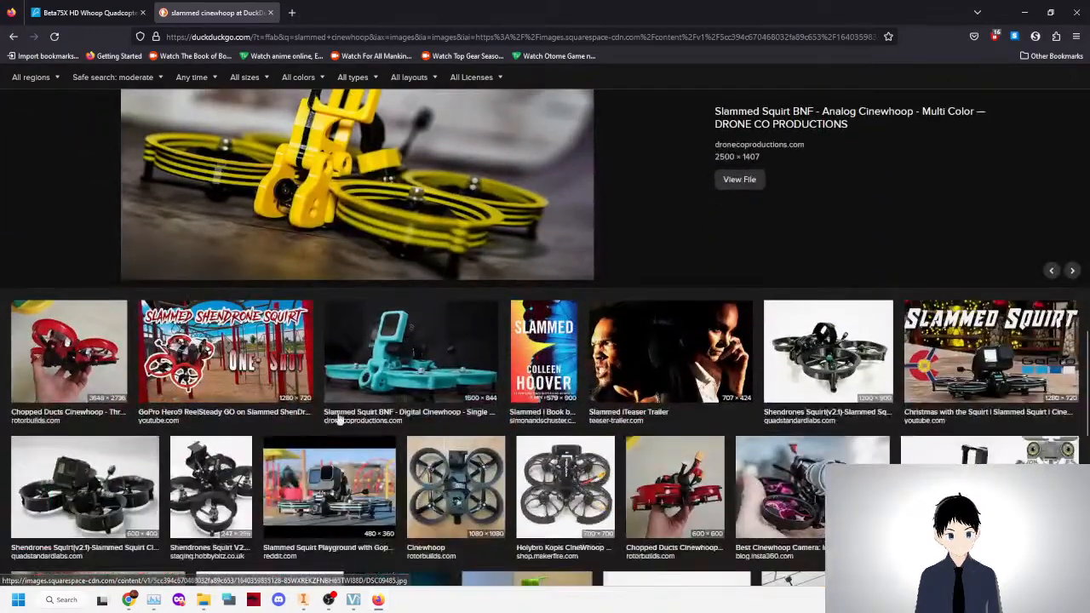
{"action": "left_click", "coordinate": [406, 361]}
{"action": "scroll", "coordinate": [406, 361], "scroll_direction": "down", "scroll_amount": 2}
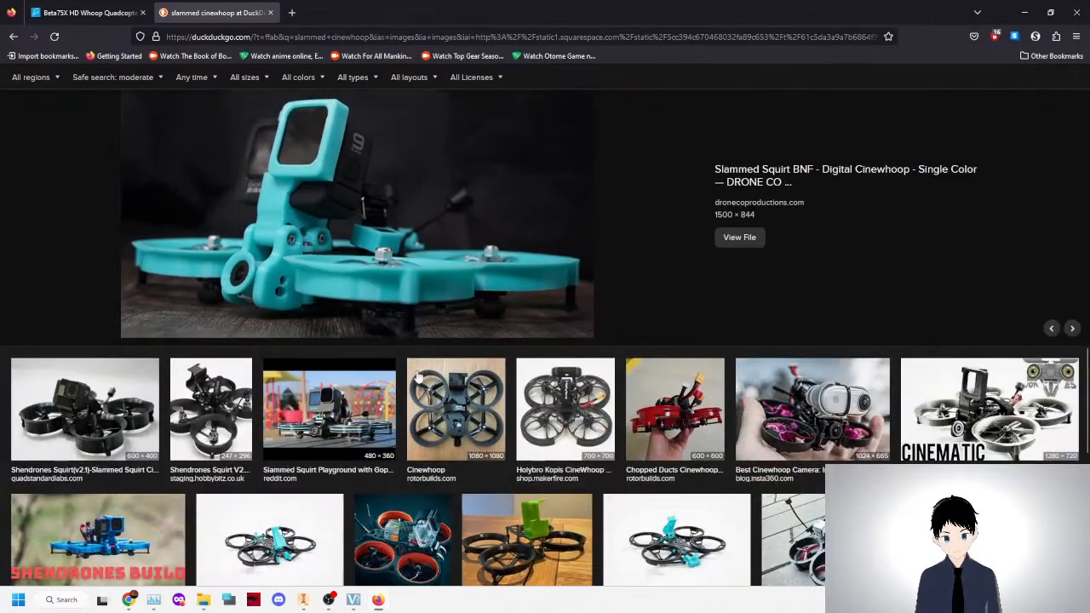
Examine the Holybro Kopis CineWhoop, Luma 25 and other cinewhoop pictures for their frame and duct layouts.
{"action": "left_click", "coordinate": [573, 409]}
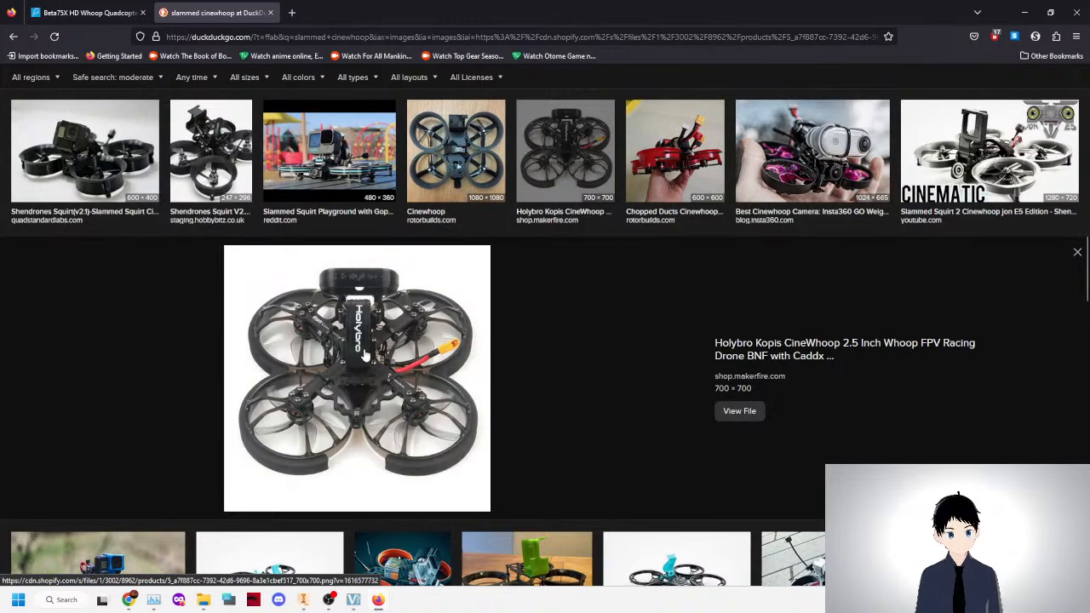
{"action": "scroll", "coordinate": [405, 393], "scroll_direction": "down", "scroll_amount": 1}
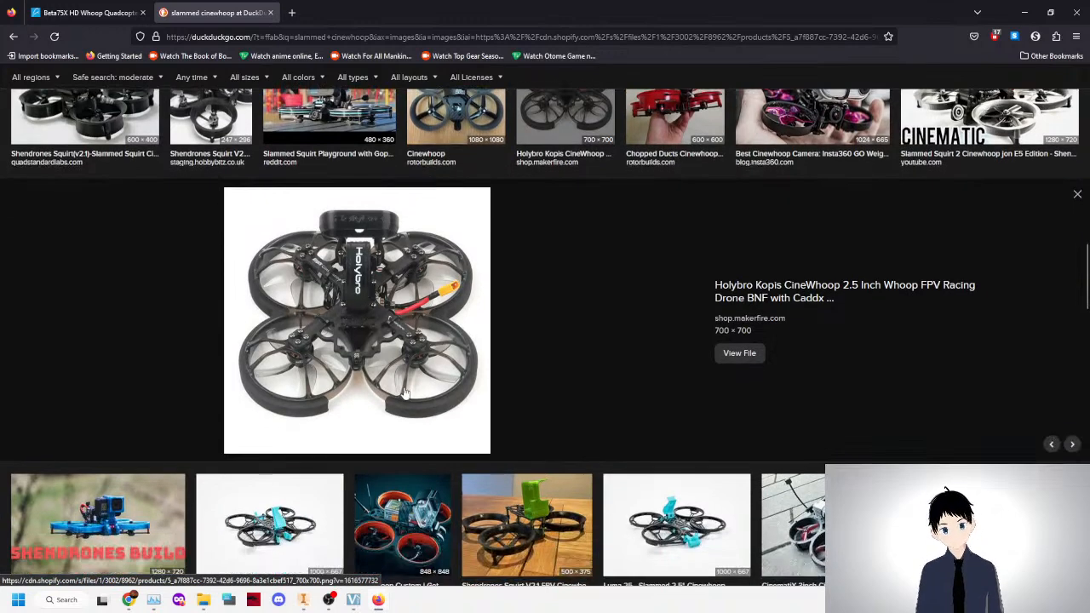
{"action": "scroll", "coordinate": [404, 383], "scroll_direction": "down", "scroll_amount": 2}
{"action": "scroll", "coordinate": [234, 415], "scroll_direction": "down", "scroll_amount": 1}
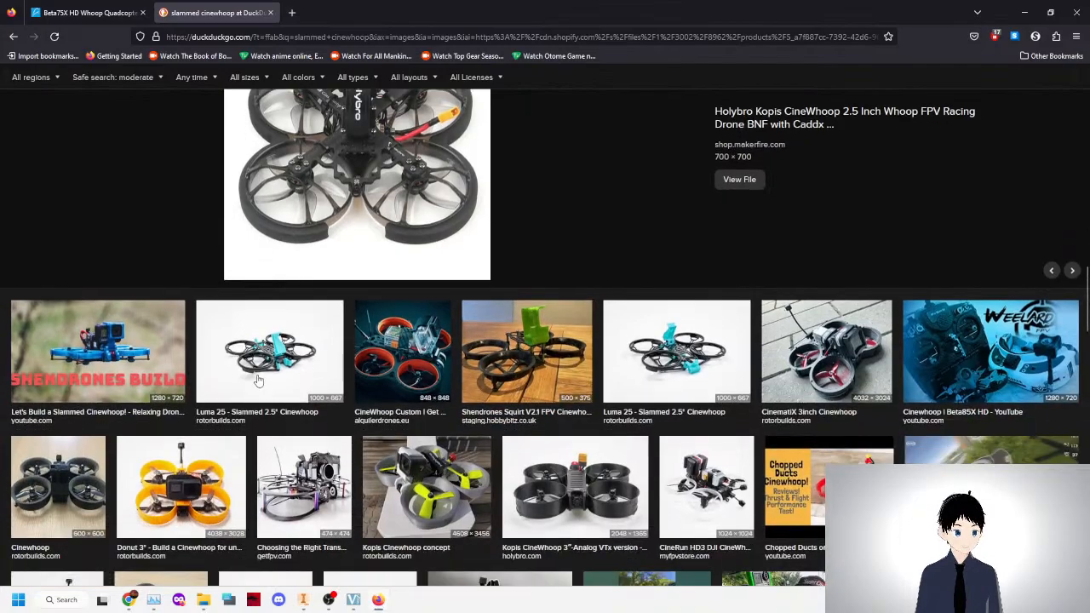
{"action": "left_click", "coordinate": [234, 415]}
{"action": "scroll", "coordinate": [381, 399], "scroll_direction": "up", "scroll_amount": 4}
{"action": "left_click", "coordinate": [722, 371]}
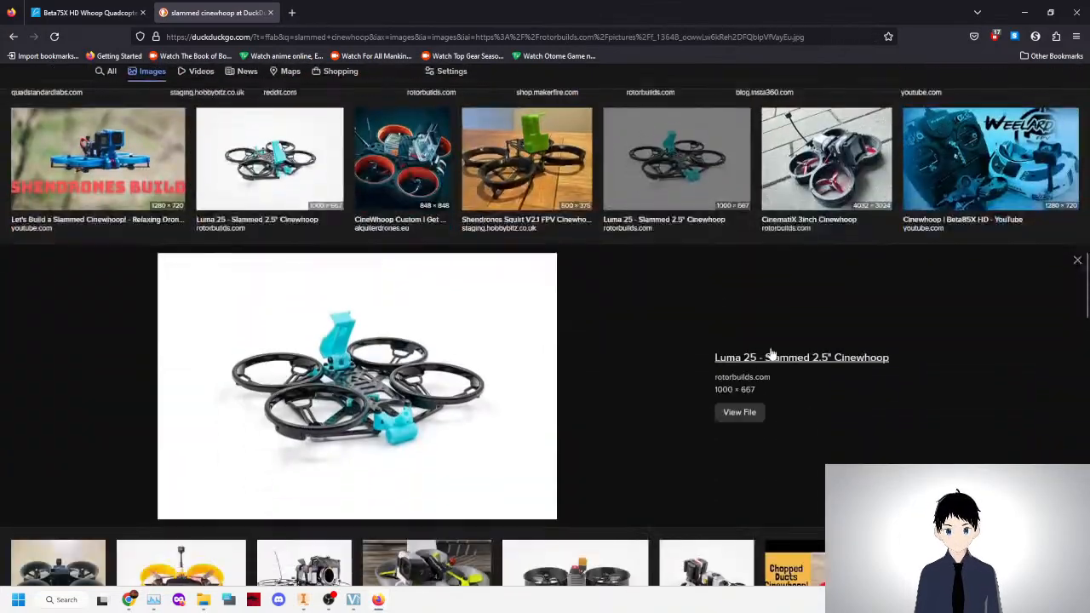
{"action": "left_click", "coordinate": [815, 182]}
{"action": "scroll", "coordinate": [715, 319], "scroll_direction": "up", "scroll_amount": 15}
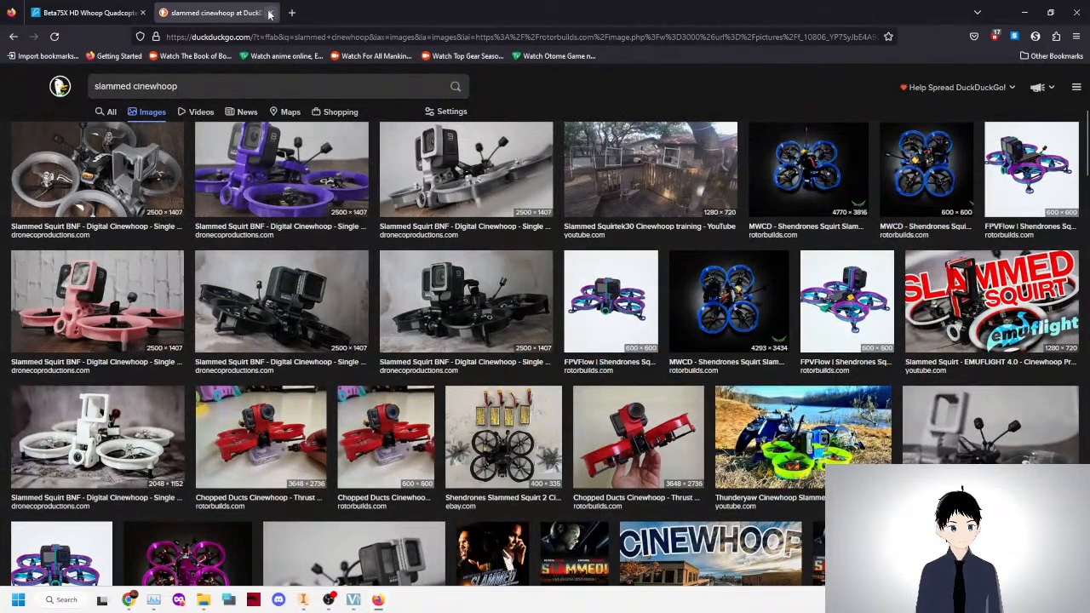
Close the slammed cinewhoop image search and review the Beta75X HD product page's pictures and description.
{"action": "left_click", "coordinate": [271, 13]}
{"action": "scroll", "coordinate": [530, 246], "scroll_direction": "up", "scroll_amount": 3}
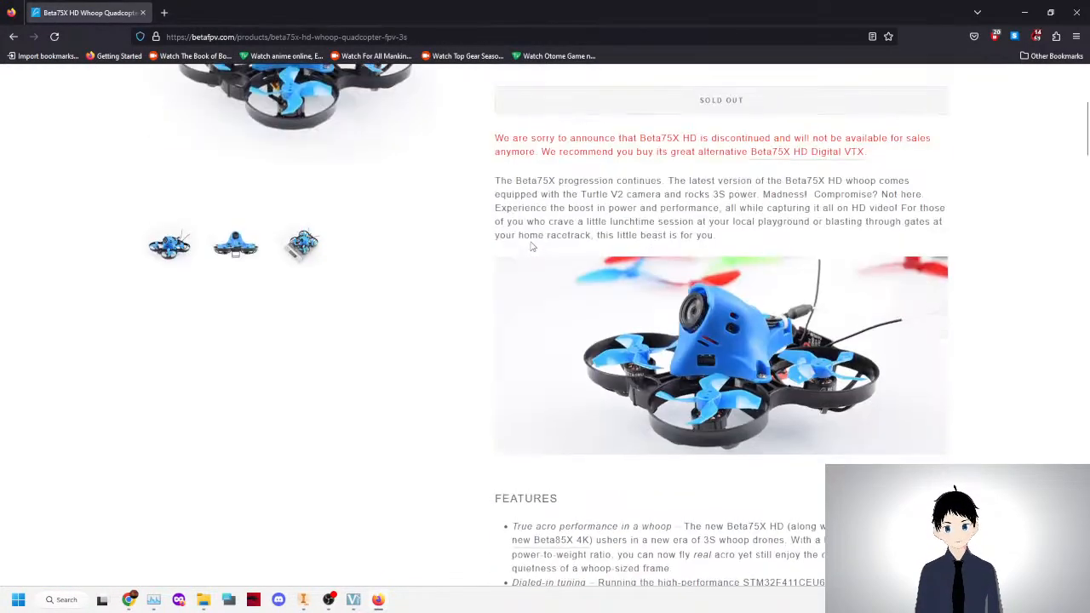
{"action": "scroll", "coordinate": [532, 248], "scroll_direction": "down", "scroll_amount": 1}
{"action": "scroll", "coordinate": [387, 272], "scroll_direction": "up", "scroll_amount": 3}
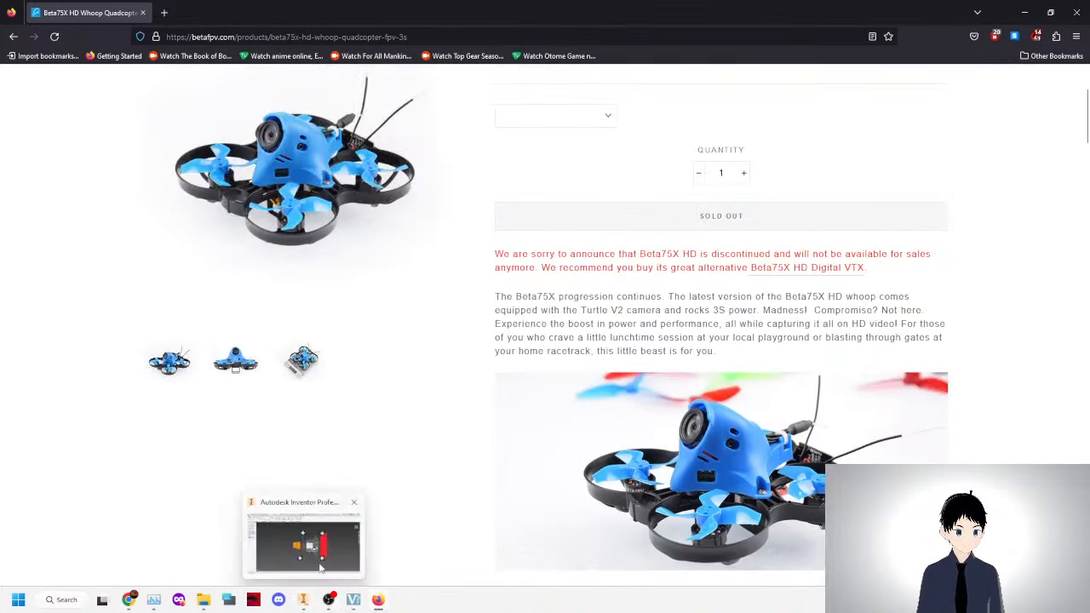
Switch to Inventor, lower the four motors to around the flight controller's level and raise the battery.
{"action": "left_click", "coordinate": [303, 600]}
{"action": "mouse_move", "coordinate": [1057, 138]}
{"action": "left_mouse_down"}
{"action": "mouse_move", "coordinate": [1073, 90]}
{"action": "mouse_move", "coordinate": [1058, 150]}
{"action": "left_mouse_up"}
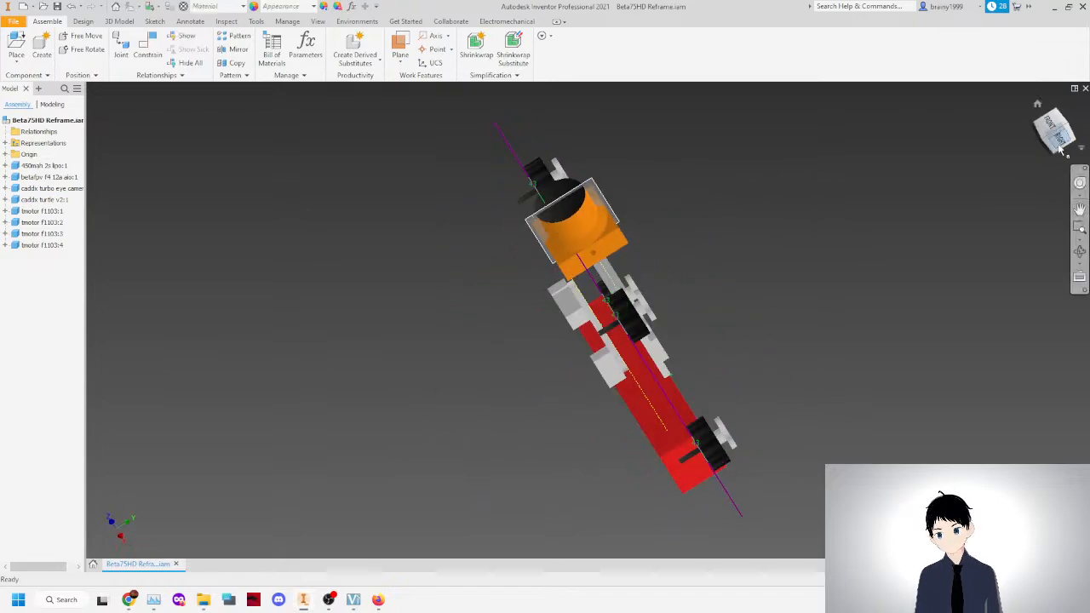
{"action": "left_click", "coordinate": [1060, 143]}
{"action": "left_click", "coordinate": [1072, 103]}
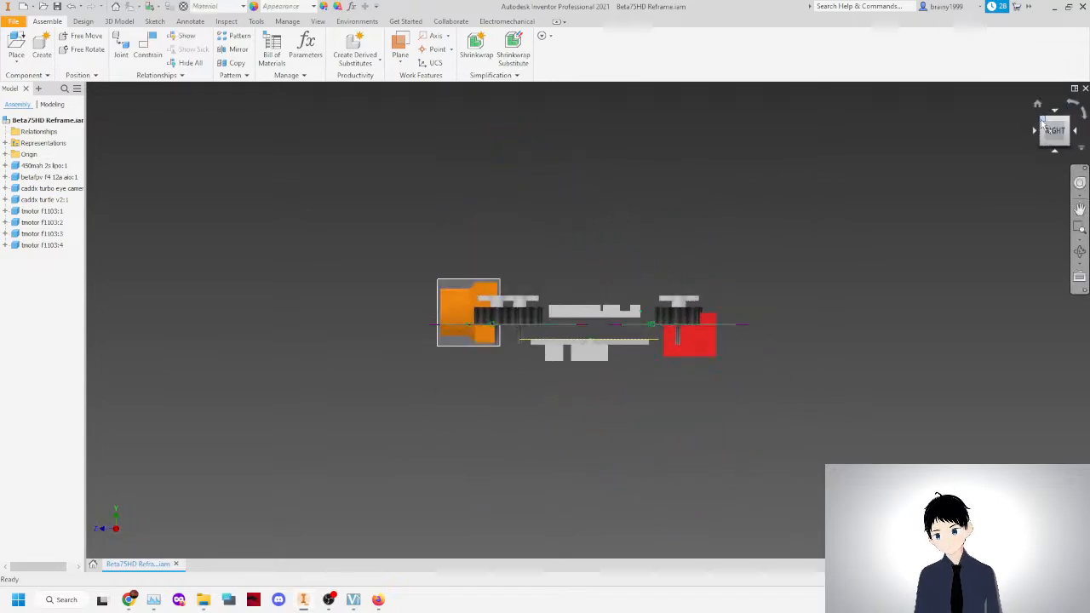
{"action": "key", "text": "F6"}
{"action": "scroll", "coordinate": [580, 393], "scroll_direction": "up", "scroll_amount": 3}
{"action": "left_click", "coordinate": [607, 419]}
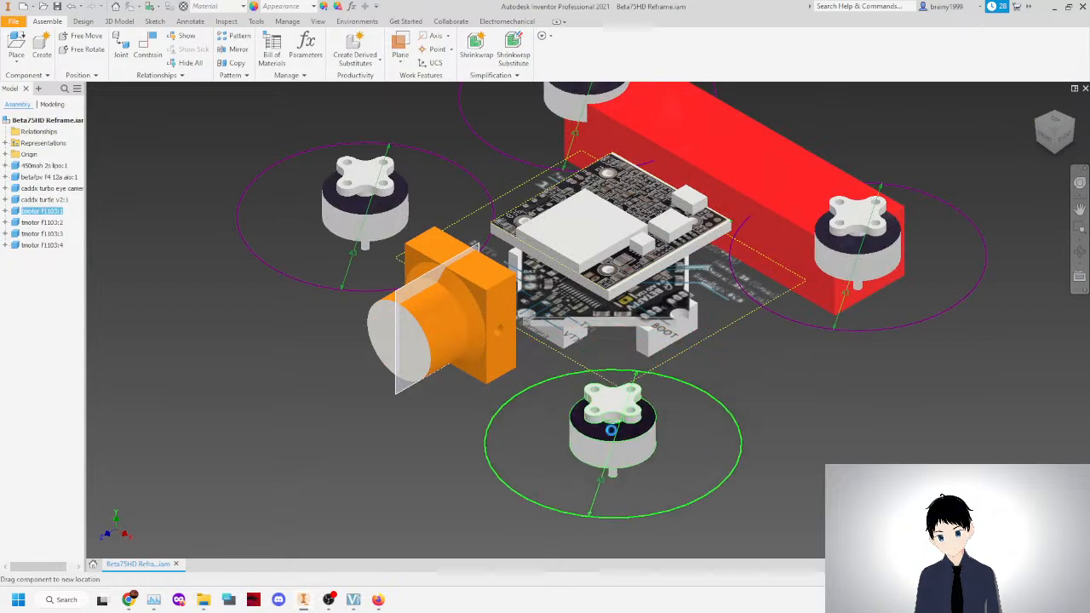
{"action": "left_click", "coordinate": [864, 300]}
{"action": "left_click_drag", "start_coordinate": [347, 214], "coordinate": [332, 257]}
{"action": "left_click_drag", "start_coordinate": [566, 101], "coordinate": [553, 133]}
{"action": "left_click_drag", "start_coordinate": [712, 144], "coordinate": [707, 88]}
{"action": "left_click", "coordinate": [1062, 140]}
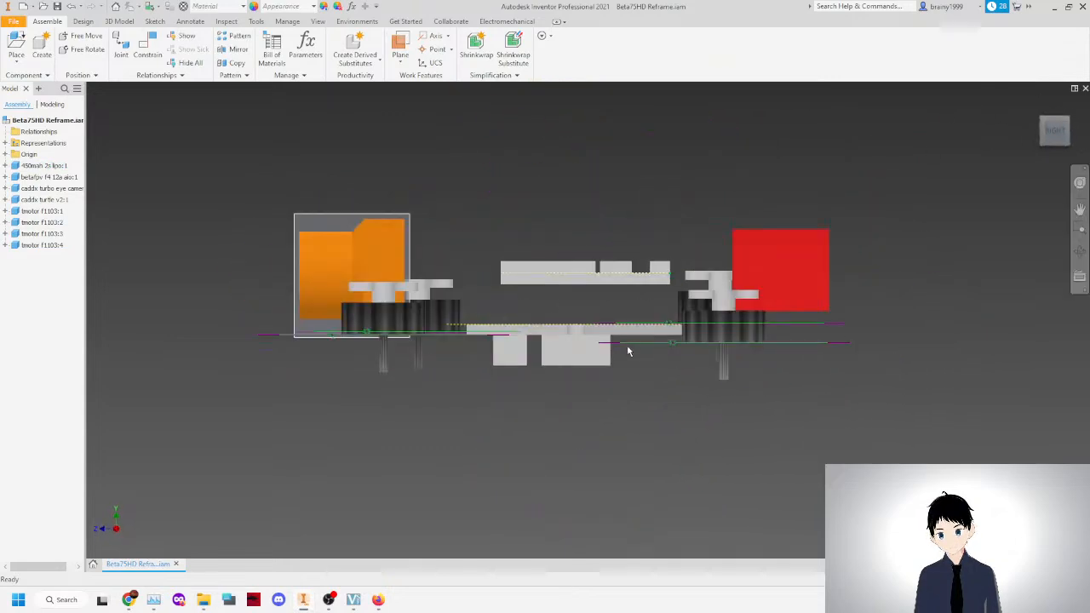
Rotate the 450mah 2s lipo battery so it lies lengthwise above the boards, in line with the camera.
{"action": "left_click", "coordinate": [1055, 121]}
{"action": "left_click", "coordinate": [623, 277]}
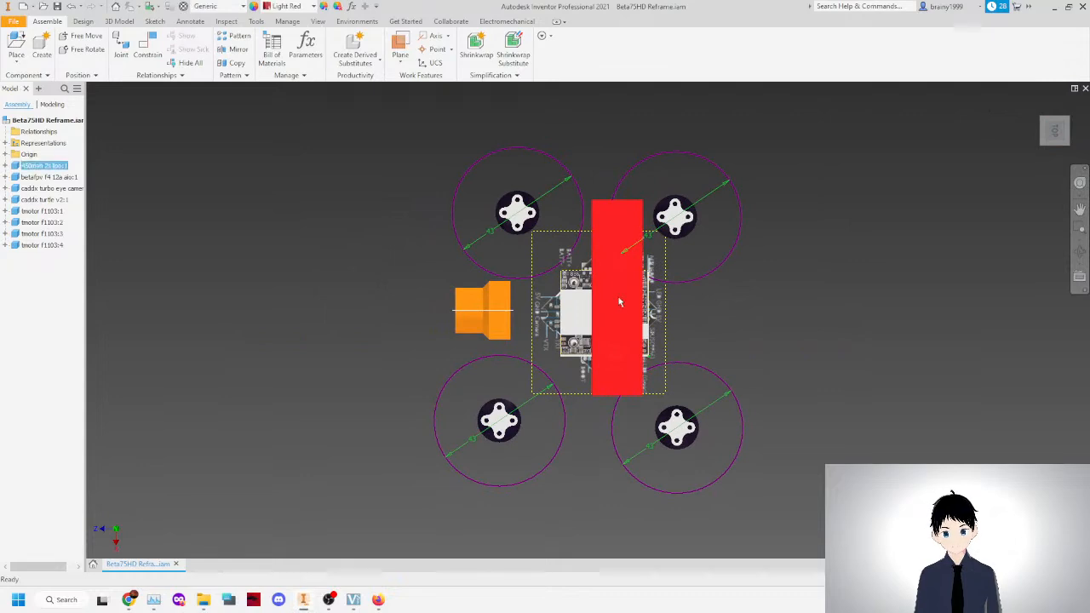
{"action": "left_click", "coordinate": [88, 51]}
{"action": "left_click_drag", "start_coordinate": [632, 171], "coordinate": [768, 309]}
{"action": "right_click", "coordinate": [755, 296]}
{"action": "left_click", "coordinate": [791, 298]}
{"action": "left_click", "coordinate": [1055, 160]}
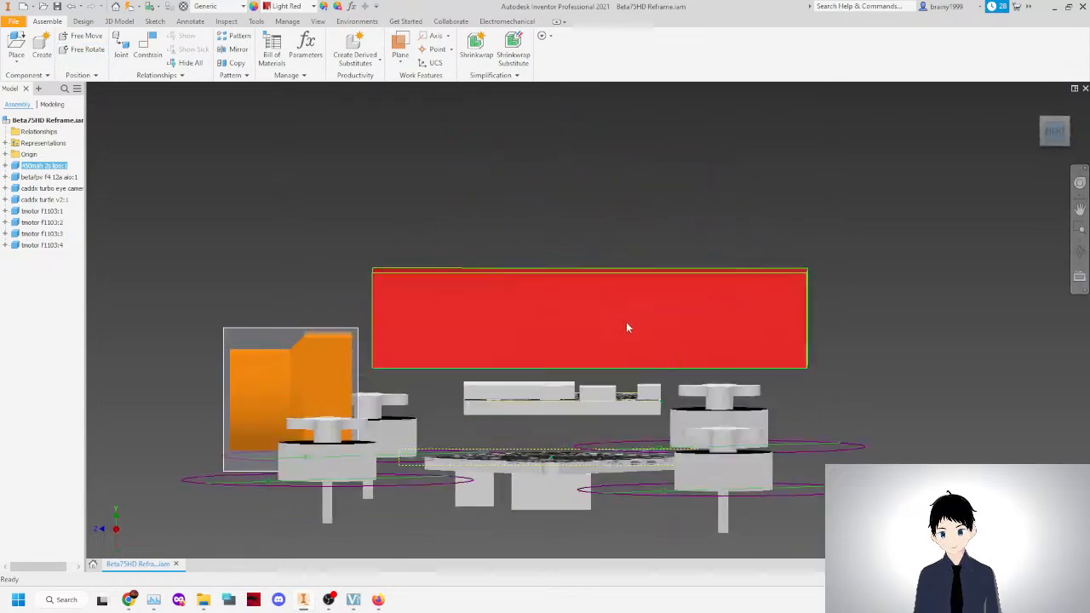
Slide the caddx turtle v2 board rearward from beneath the battery and space one side's front and rear motors slightly farther apart.
{"action": "scroll", "coordinate": [538, 441], "scroll_direction": "down", "scroll_amount": 3}
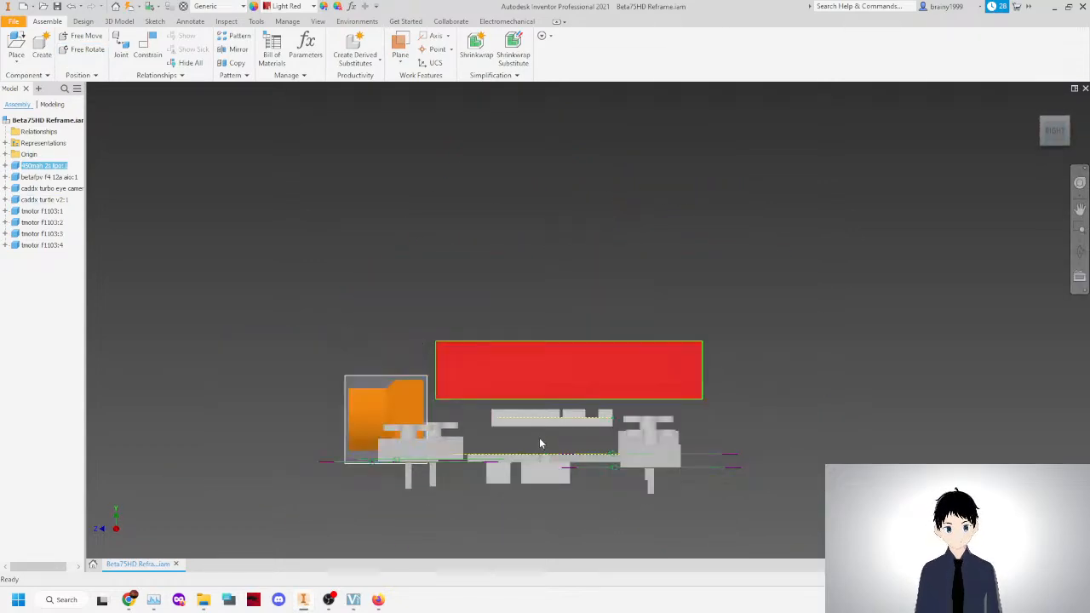
{"action": "scroll", "coordinate": [539, 438], "scroll_direction": "up", "scroll_amount": 3}
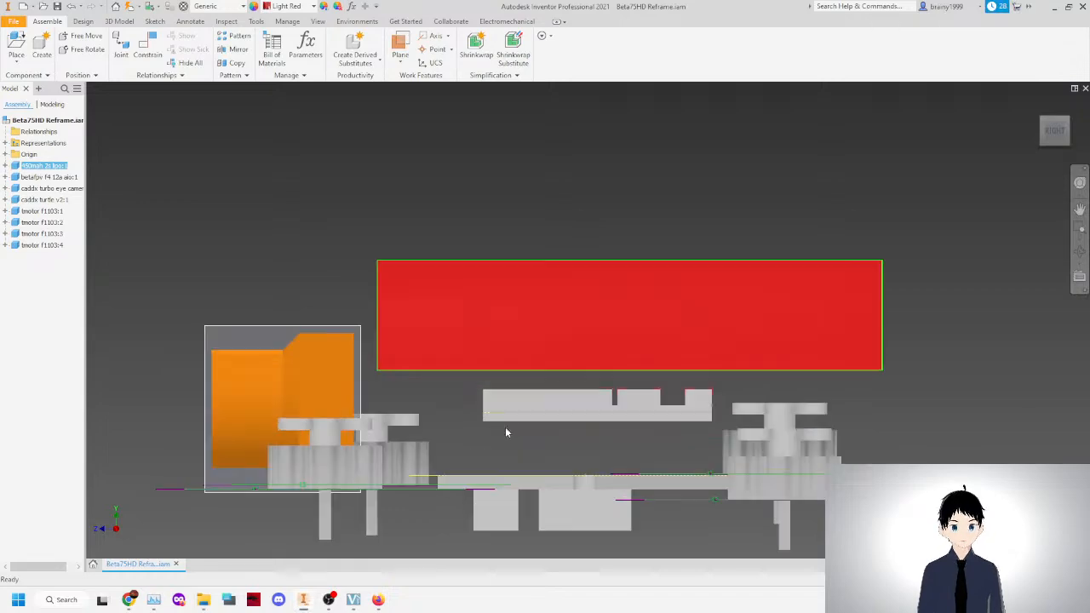
{"action": "scroll", "coordinate": [631, 419], "scroll_direction": "down", "scroll_amount": 5}
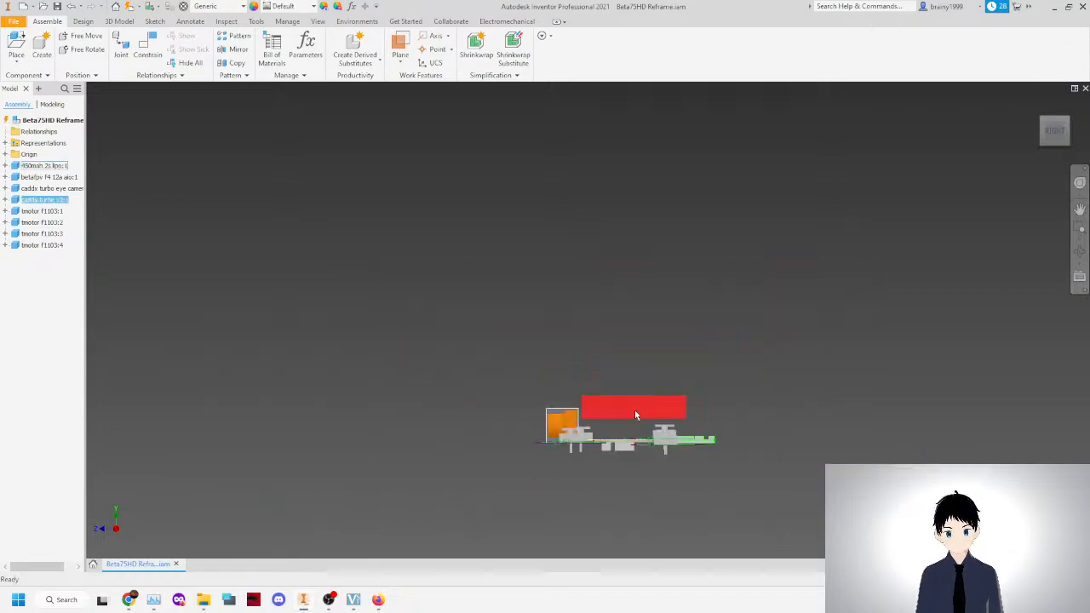
{"action": "left_click", "coordinate": [1056, 111]}
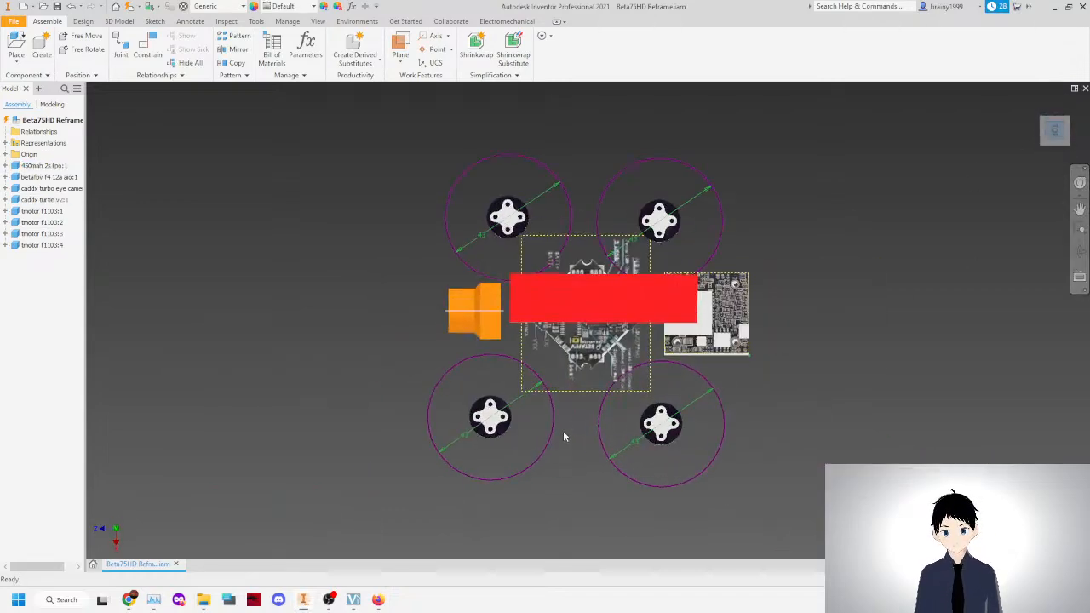
{"action": "left_click_drag", "start_coordinate": [634, 320], "coordinate": [626, 325]}
{"action": "left_click_drag", "start_coordinate": [852, 304], "coordinate": [796, 317]}
{"action": "mouse_move", "coordinate": [785, 452]}
{"action": "left_mouse_down"}
{"action": "mouse_move", "coordinate": [820, 458]}
{"action": "mouse_move", "coordinate": [805, 449]}
{"action": "left_mouse_up"}
{"action": "left_click_drag", "start_coordinate": [476, 437], "coordinate": [463, 447]}
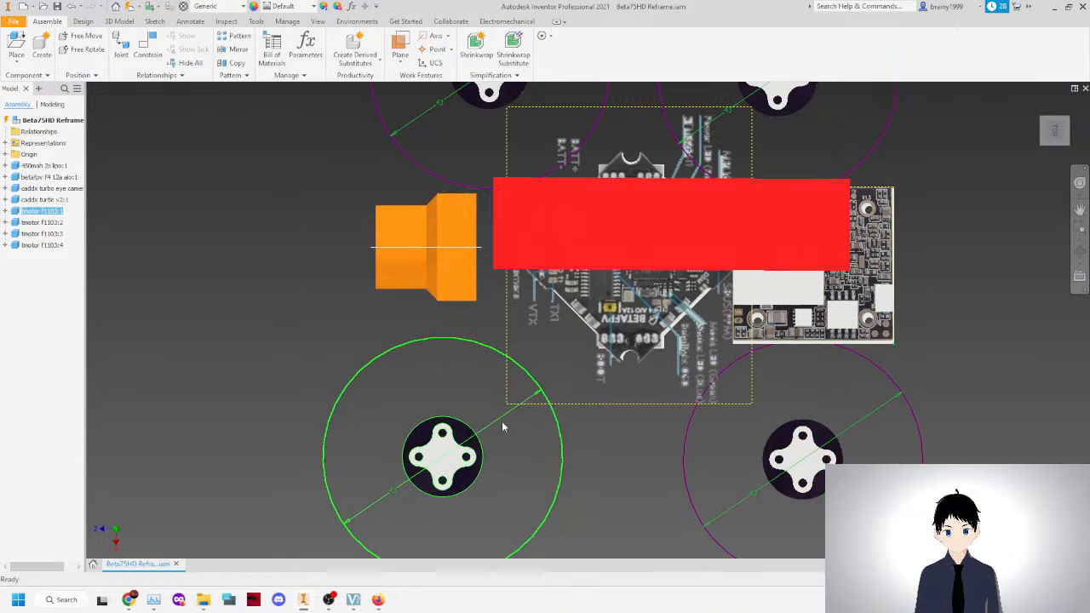
Move the caddx turtle v2 board back over the flight controller, beneath the battery.
{"action": "scroll", "coordinate": [502, 425], "scroll_direction": "down", "scroll_amount": 5}
{"action": "scroll", "coordinate": [505, 286], "scroll_direction": "up", "scroll_amount": 5}
{"action": "left_click_drag", "start_coordinate": [684, 299], "coordinate": [697, 297]}
{"action": "left_click", "coordinate": [775, 450]}
{"action": "scroll", "coordinate": [773, 450], "scroll_direction": "up", "scroll_amount": 4}
{"action": "left_click_drag", "start_coordinate": [705, 457], "coordinate": [479, 438]}
{"action": "scroll", "coordinate": [532, 424], "scroll_direction": "down", "scroll_amount": 5}
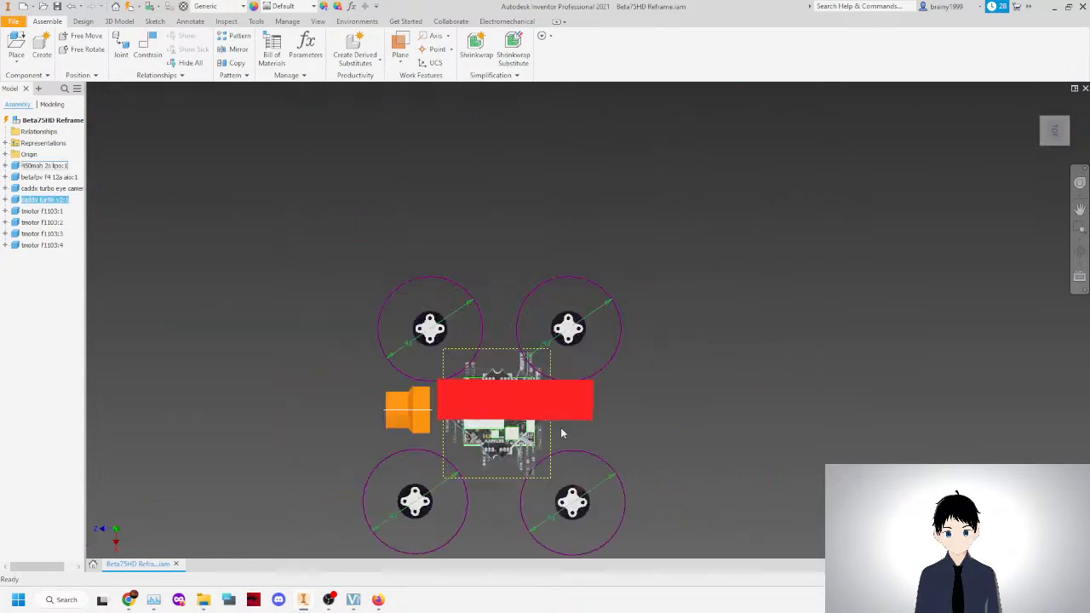
Pull the four motors closer around the boards and move the camera back against the front end of the battery.
{"action": "left_click_drag", "start_coordinate": [575, 497], "coordinate": [578, 466]}
{"action": "left_click", "coordinate": [441, 475]}
{"action": "left_click_drag", "start_coordinate": [428, 484], "coordinate": [445, 461]}
{"action": "left_click_drag", "start_coordinate": [411, 406], "coordinate": [419, 400]}
{"action": "left_click_drag", "start_coordinate": [430, 330], "coordinate": [435, 331]}
{"action": "left_click_drag", "start_coordinate": [566, 334], "coordinate": [560, 347]}
{"action": "left_click_drag", "start_coordinate": [576, 479], "coordinate": [565, 480]}
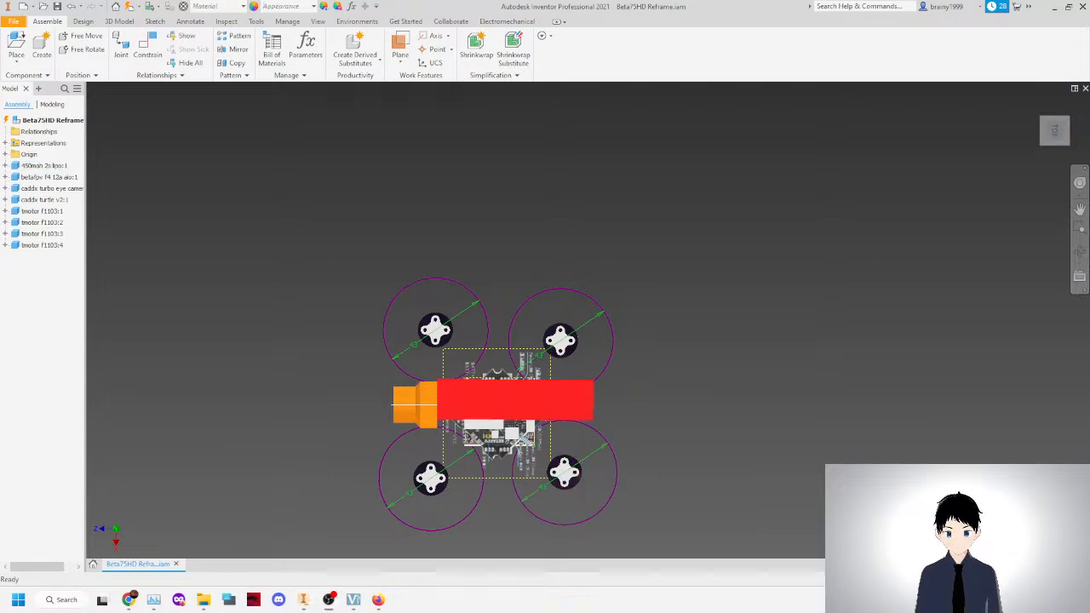
Examine the stacked battery, boards, camera and motors from the side, from below and at an angle.
{"action": "left_click", "coordinate": [1057, 154]}
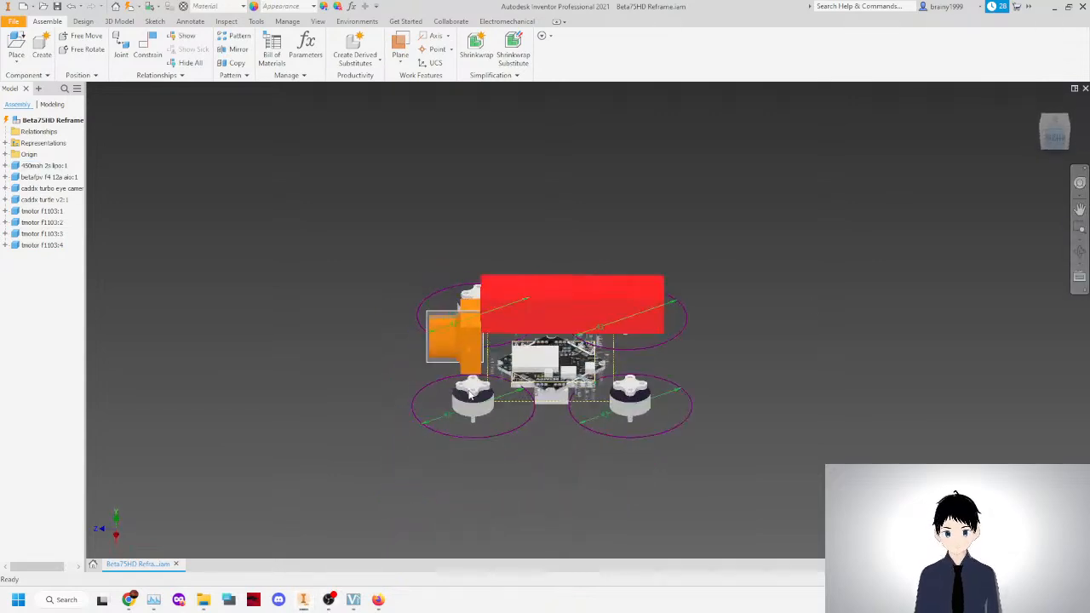
{"action": "left_click_drag", "start_coordinate": [596, 338], "coordinate": [587, 333]}
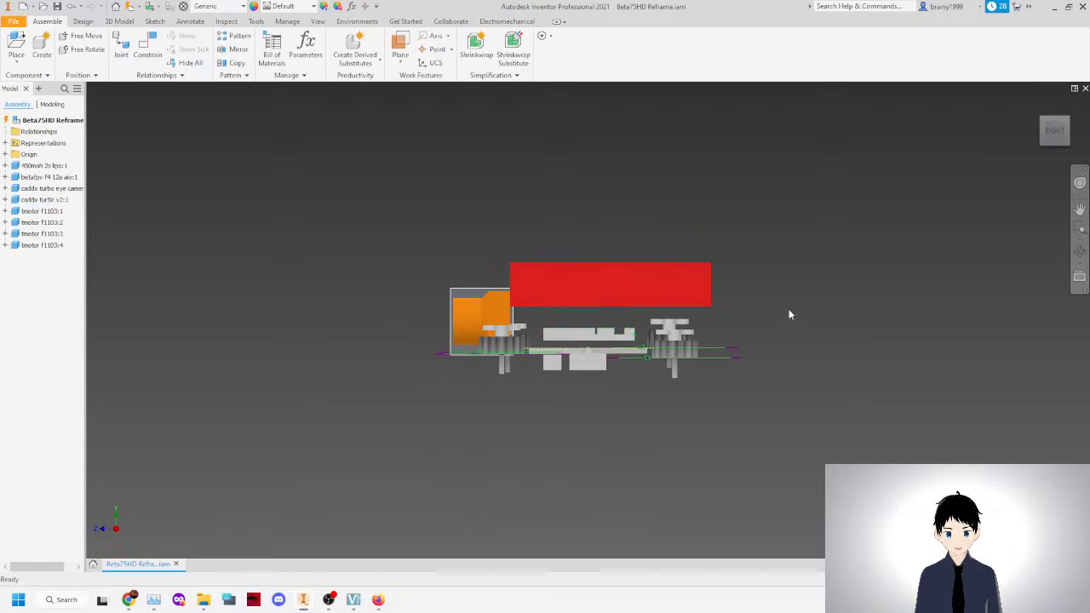
{"action": "left_click", "coordinate": [1036, 133]}
{"action": "left_click", "coordinate": [1076, 132]}
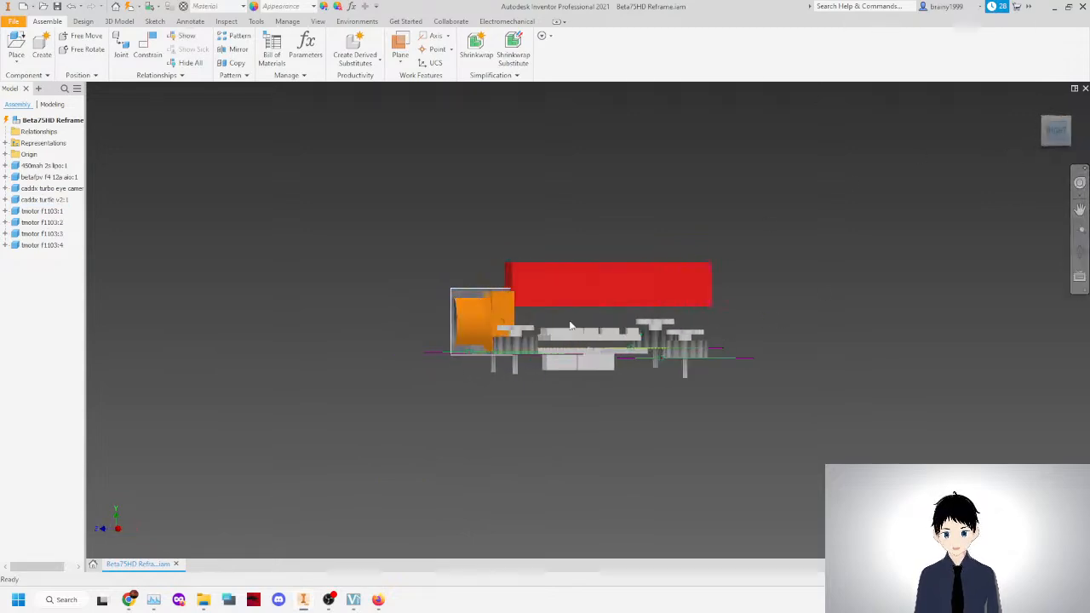
{"action": "scroll", "coordinate": [575, 318], "scroll_direction": "down", "scroll_amount": 3}
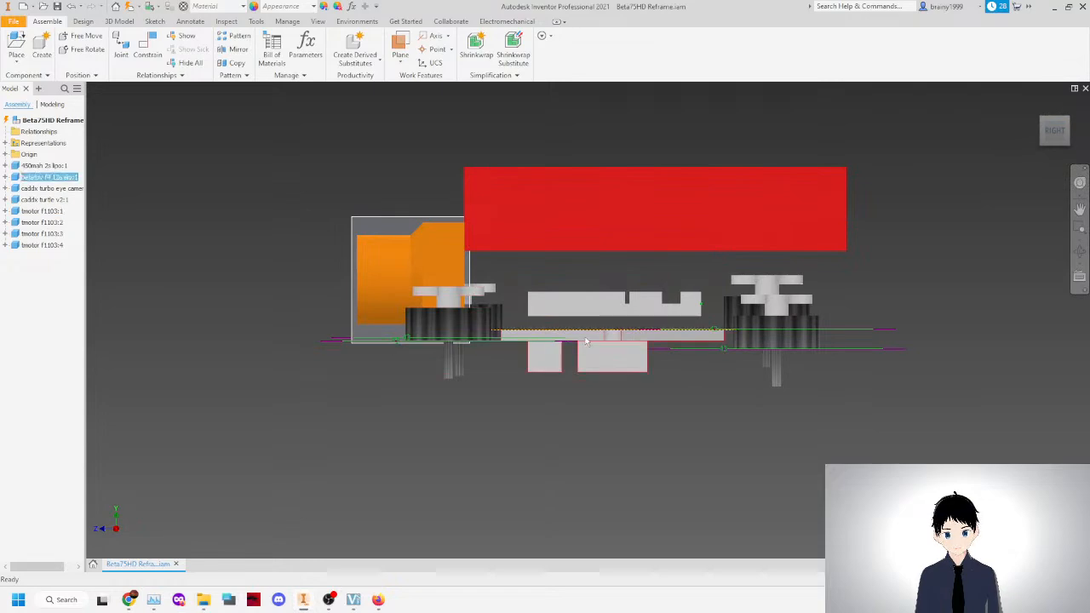
{"action": "mouse_move", "coordinate": [546, 350]}
{"action": "middle_mouse_down", "text": "shift"}
{"action": "mouse_move", "coordinate": [545, 549]}
{"action": "mouse_move", "coordinate": [545, 402]}
{"action": "middle_mouse_up", "text": "shift"}
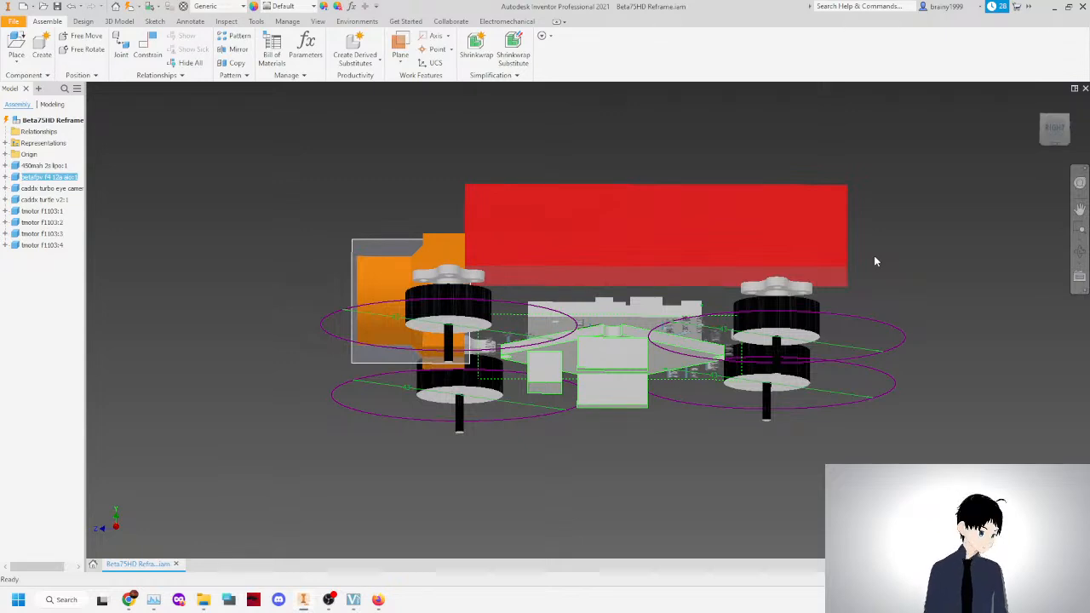
{"action": "mouse_move", "coordinate": [1056, 134]}
{"action": "left_mouse_down"}
{"action": "mouse_move", "coordinate": [1015, 165]}
{"action": "mouse_move", "coordinate": [1012, 183]}
{"action": "left_mouse_up"}
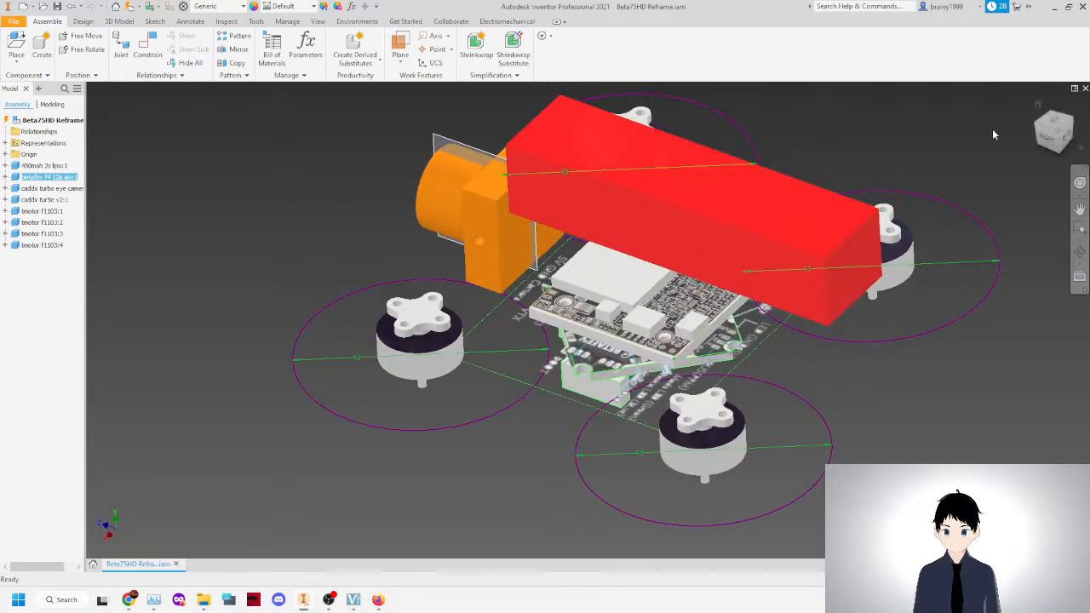
{"action": "mouse_move", "coordinate": [1053, 135]}
{"action": "left_mouse_down"}
{"action": "mouse_move", "coordinate": [1082, 124]}
{"action": "mouse_move", "coordinate": [1065, 157]}
{"action": "mouse_move", "coordinate": [1058, 137]}
{"action": "mouse_move", "coordinate": [1082, 124]}
{"action": "mouse_move", "coordinate": [1071, 146]}
{"action": "mouse_move", "coordinate": [1056, 126]}
{"action": "mouse_move", "coordinate": [1048, 141]}
{"action": "left_mouse_up"}
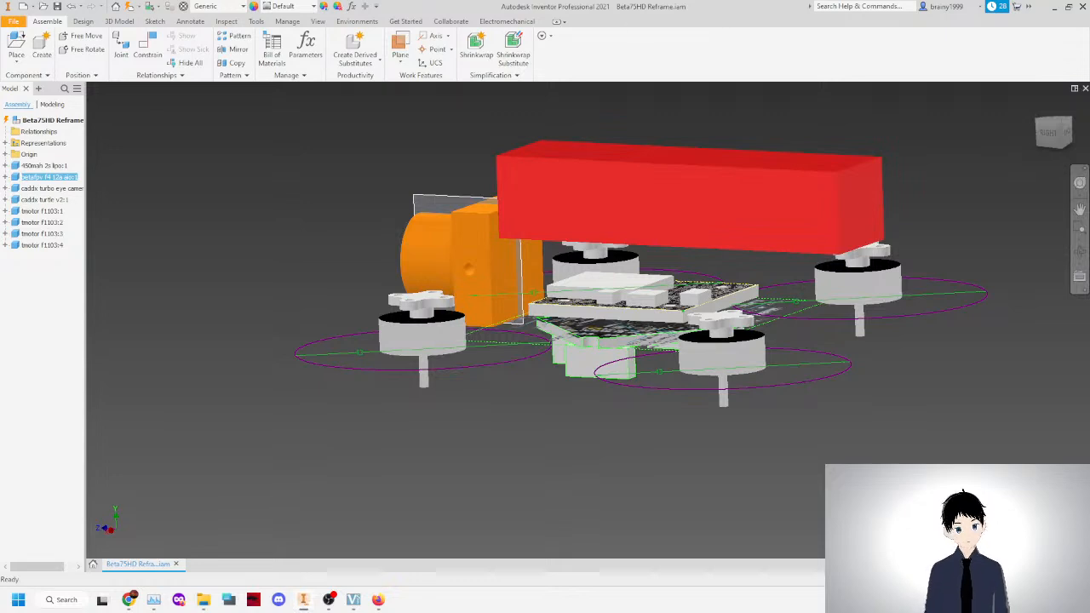
{"action": "left_click", "coordinate": [25, 44]}
{"action": "scroll", "coordinate": [596, 281], "scroll_direction": "down", "scroll_amount": 5}
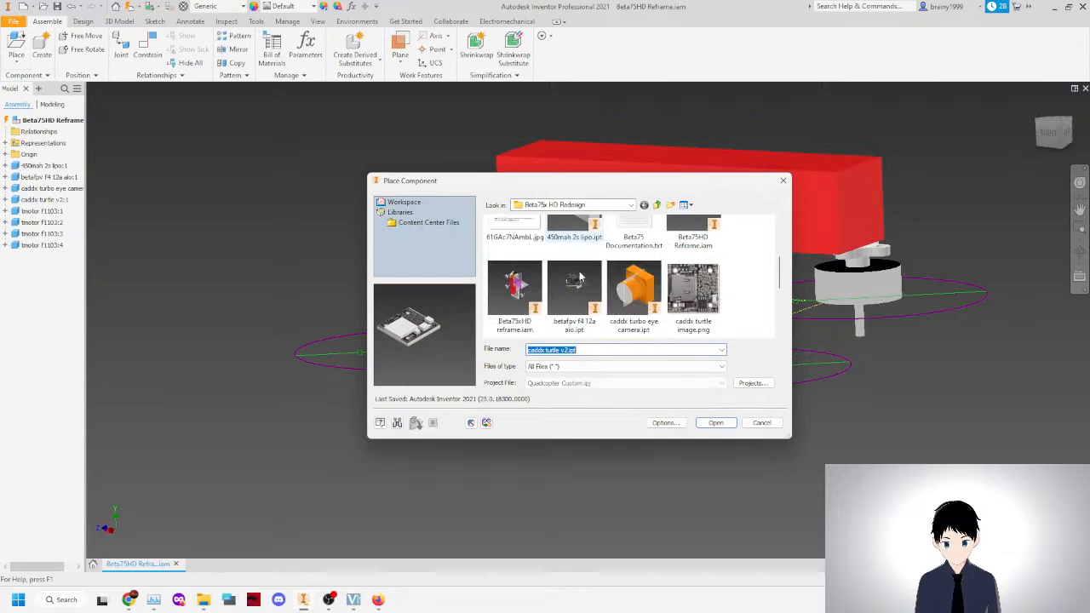
{"action": "scroll", "coordinate": [634, 292], "scroll_direction": "down", "scroll_amount": 1}
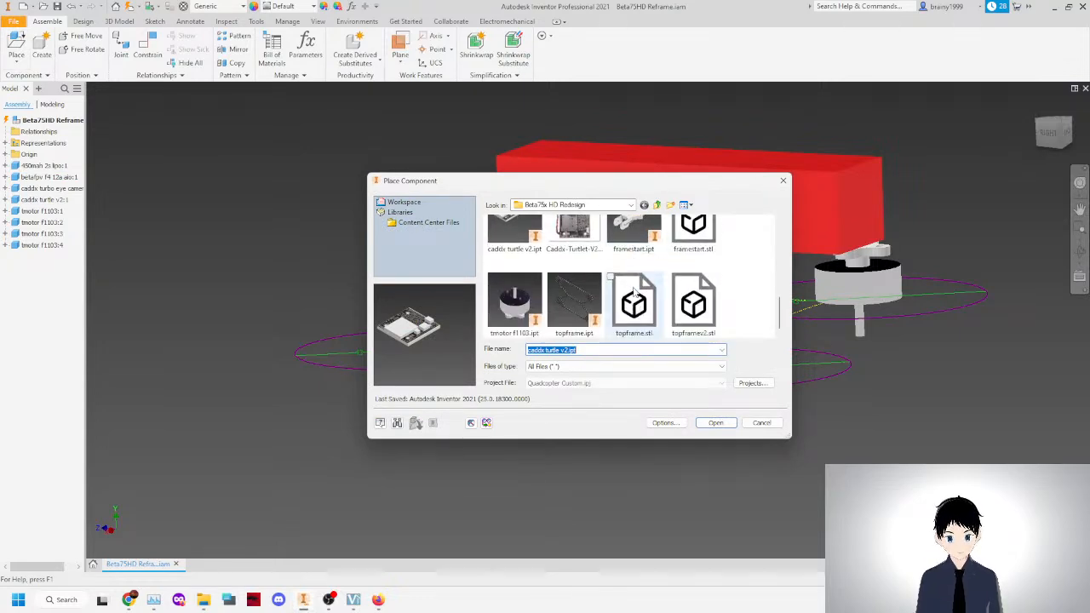
{"action": "mouse_move", "coordinate": [780, 320]}
{"action": "left_mouse_down"}
{"action": "mouse_move", "coordinate": [781, 294]}
{"action": "mouse_move", "coordinate": [784, 322]}
{"action": "left_mouse_up"}
{"action": "left_click", "coordinate": [760, 423]}
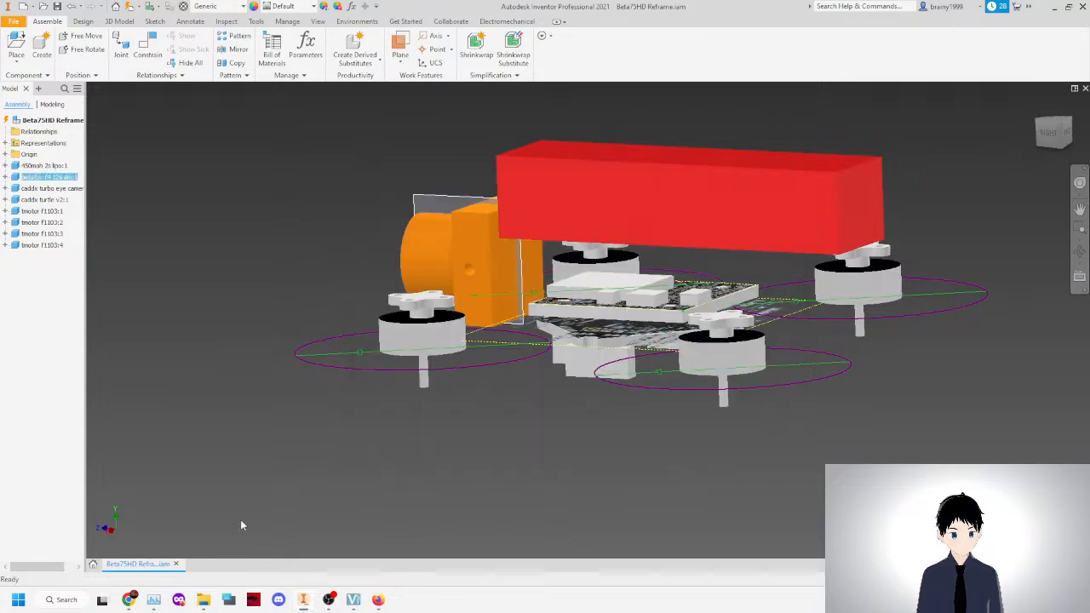
Switch to the Beta75X HD product page in Firefox and open its A01 25-200mW 5.8G VTX link in a new tab.
{"action": "mouse_move", "coordinate": [378, 596]}
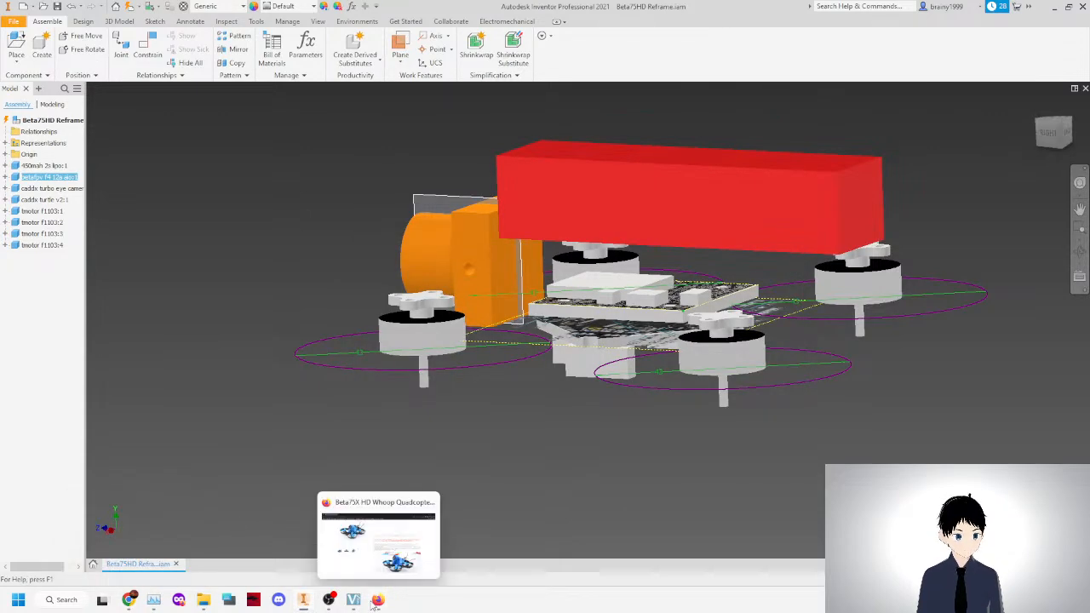
{"action": "left_click", "coordinate": [384, 564]}
{"action": "scroll", "coordinate": [489, 308], "scroll_direction": "down", "scroll_amount": 3}
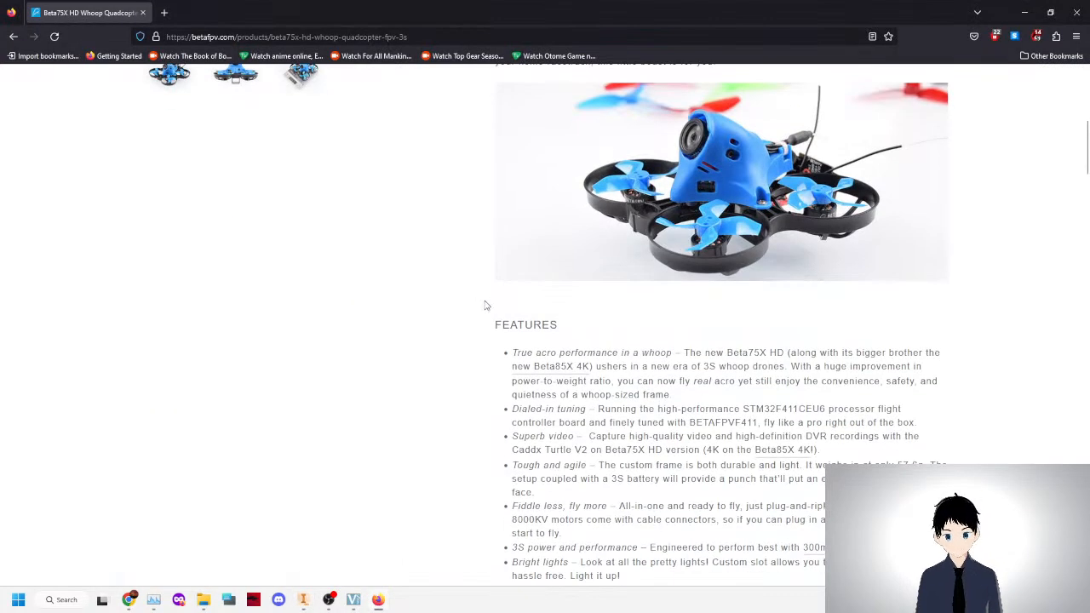
{"action": "scroll", "coordinate": [486, 305], "scroll_direction": "up", "scroll_amount": 3}
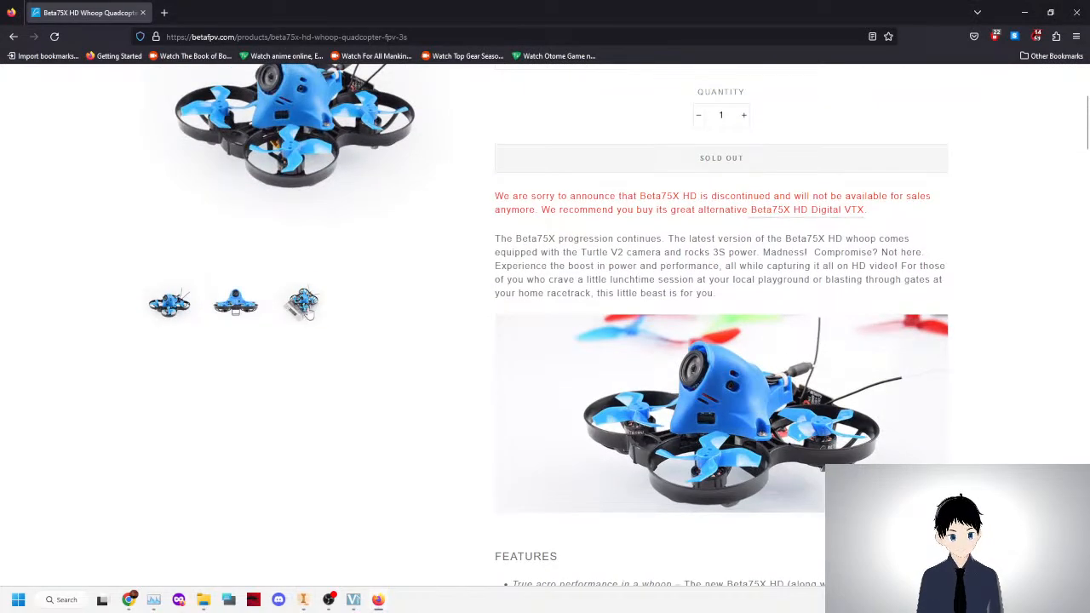
{"action": "scroll", "coordinate": [494, 332], "scroll_direction": "down", "scroll_amount": 15}
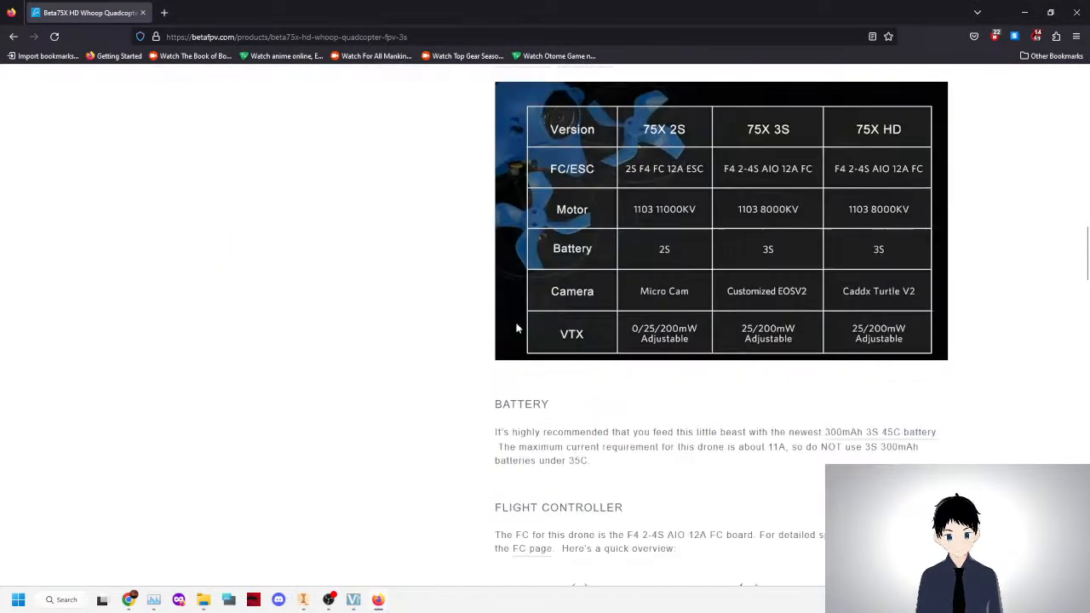
{"action": "scroll", "coordinate": [515, 326], "scroll_direction": "down", "scroll_amount": 15}
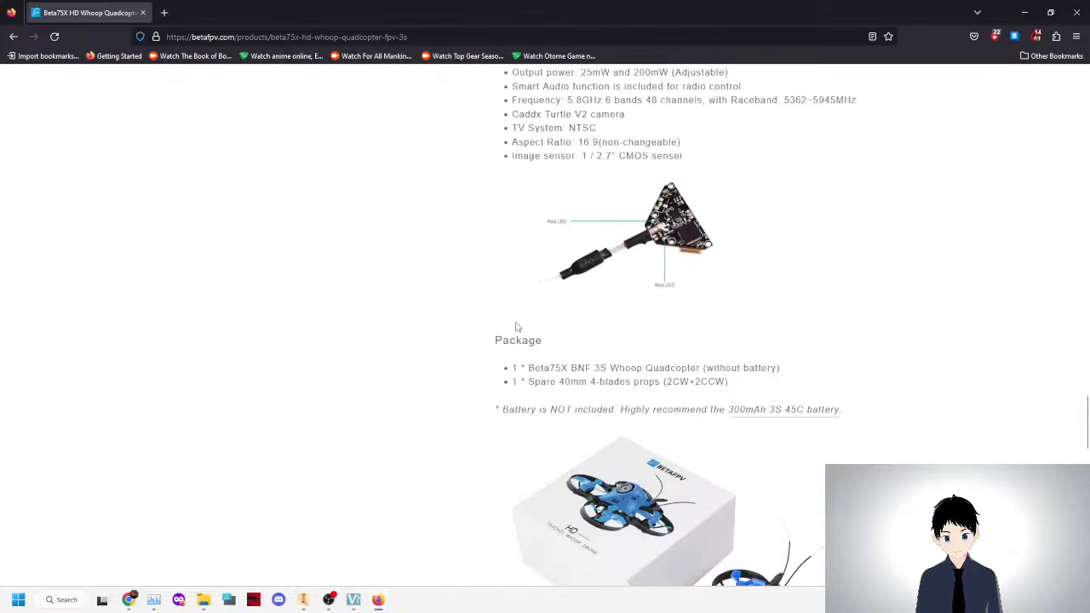
{"action": "scroll", "coordinate": [648, 319], "scroll_direction": "up", "scroll_amount": 2}
{"action": "right_click", "coordinate": [573, 194]}
{"action": "left_click", "coordinate": [600, 206]}
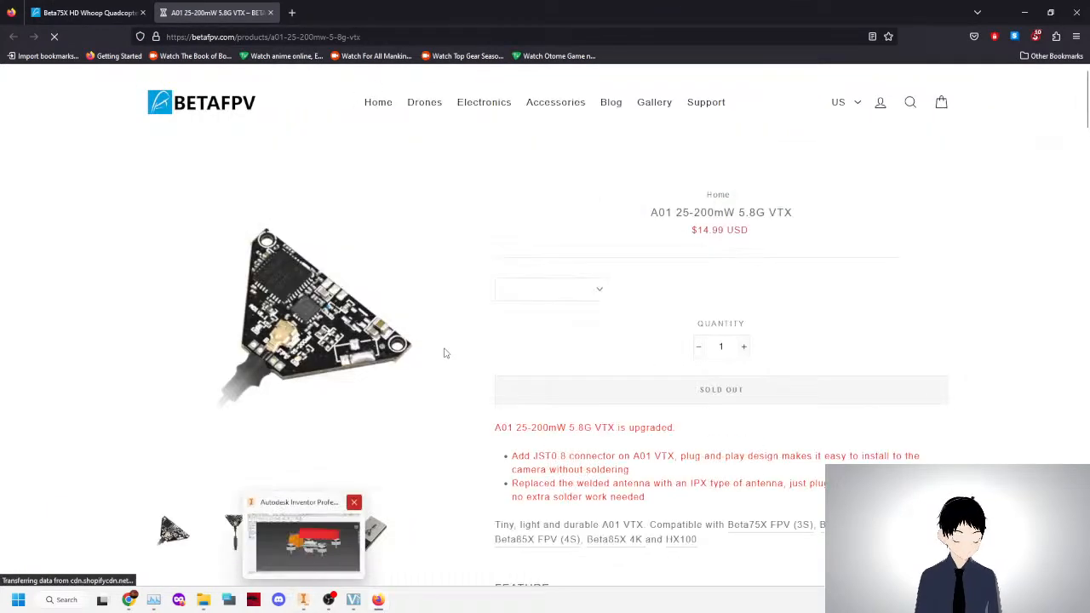
Look through the whole A01 25-200mW 5.8G VTX product page for the board's physical dimensions.
{"action": "scroll", "coordinate": [247, 418], "scroll_direction": "down", "scroll_amount": 2}
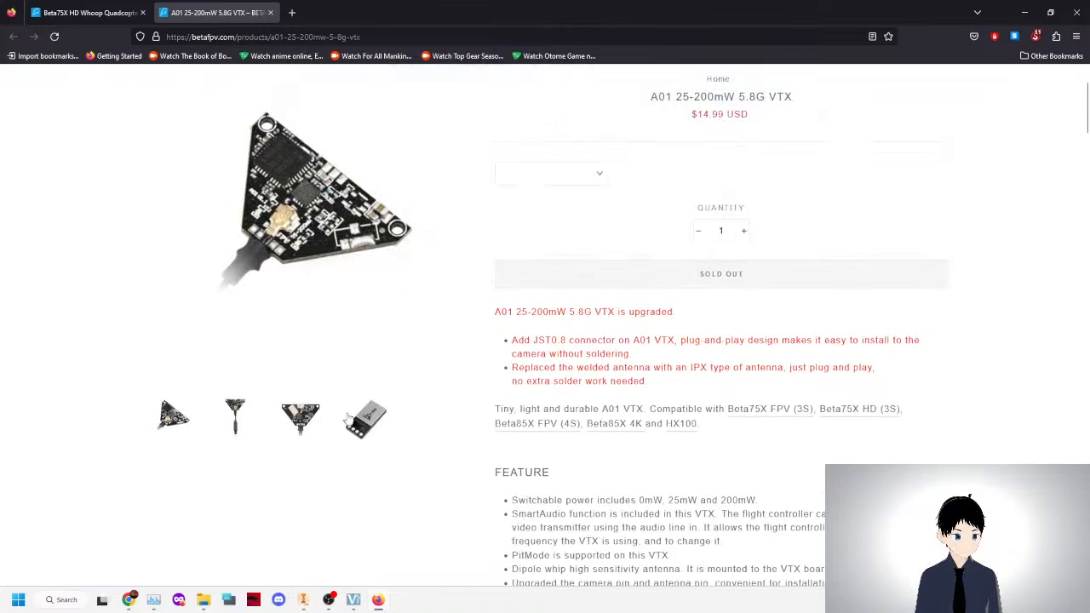
{"action": "scroll", "coordinate": [347, 423], "scroll_direction": "down", "scroll_amount": 2}
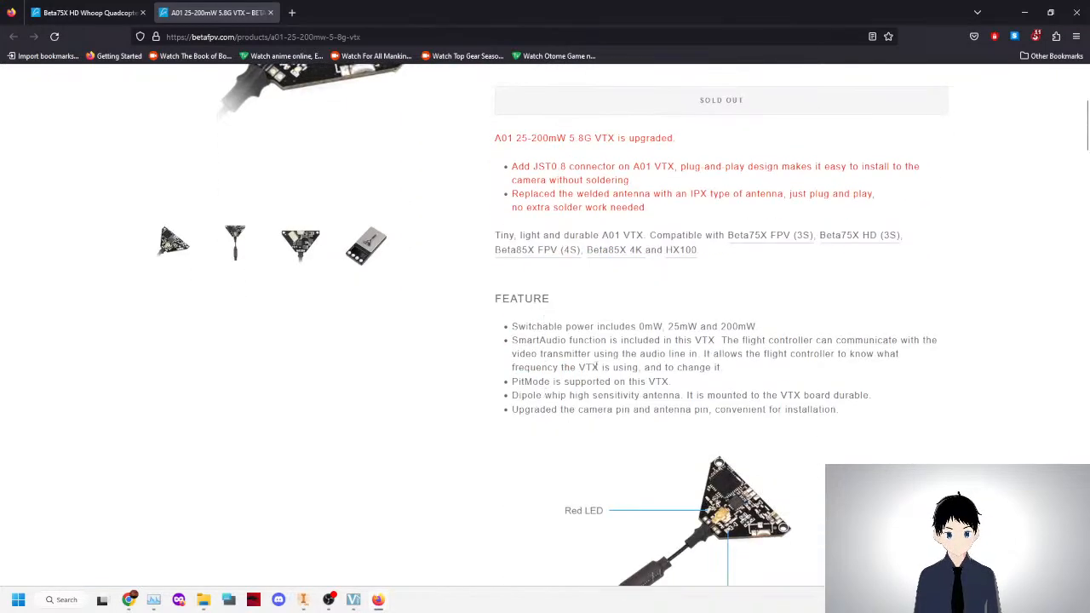
{"action": "scroll", "coordinate": [698, 407], "scroll_direction": "down", "scroll_amount": 4}
{"action": "scroll", "coordinate": [704, 412], "scroll_direction": "down", "scroll_amount": 3}
{"action": "scroll", "coordinate": [703, 410], "scroll_direction": "down", "scroll_amount": 9}
{"action": "scroll", "coordinate": [704, 411], "scroll_direction": "up", "scroll_amount": 1}
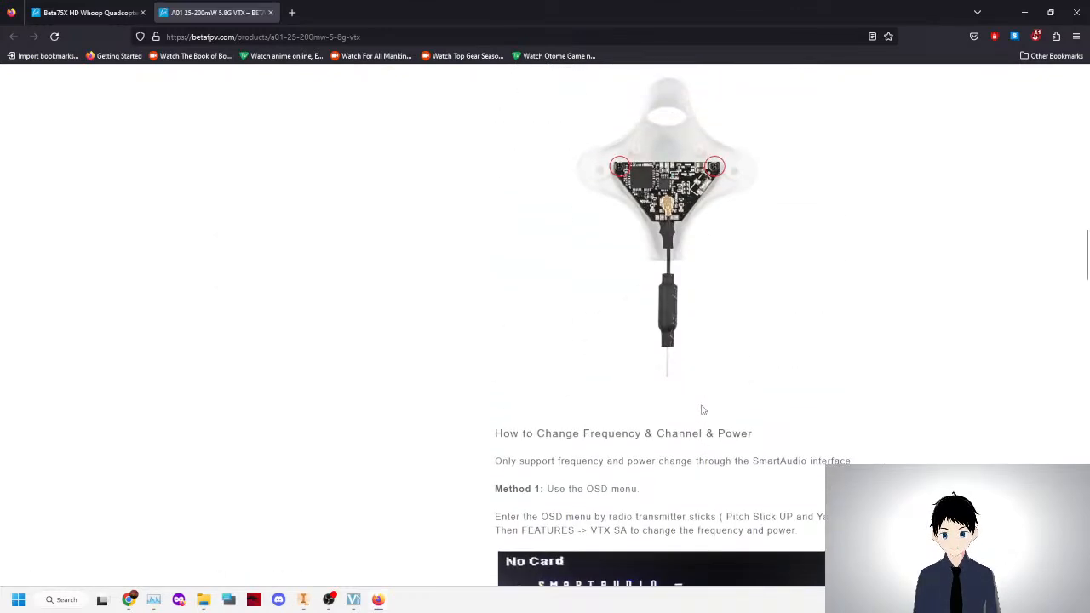
{"action": "scroll", "coordinate": [703, 411], "scroll_direction": "down", "scroll_amount": 9}
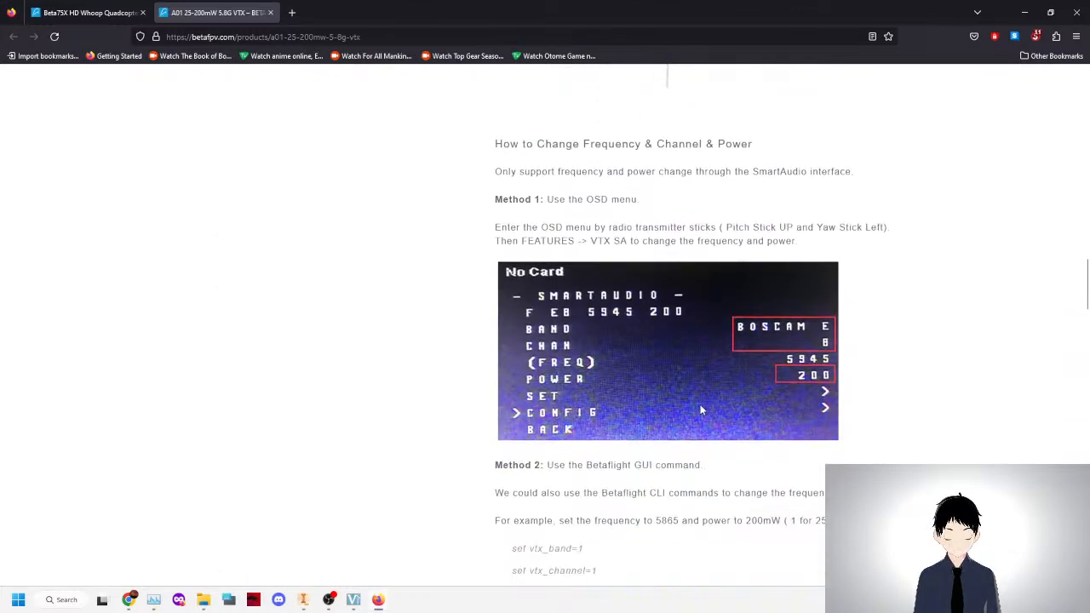
{"action": "scroll", "coordinate": [700, 405], "scroll_direction": "down", "scroll_amount": 8}
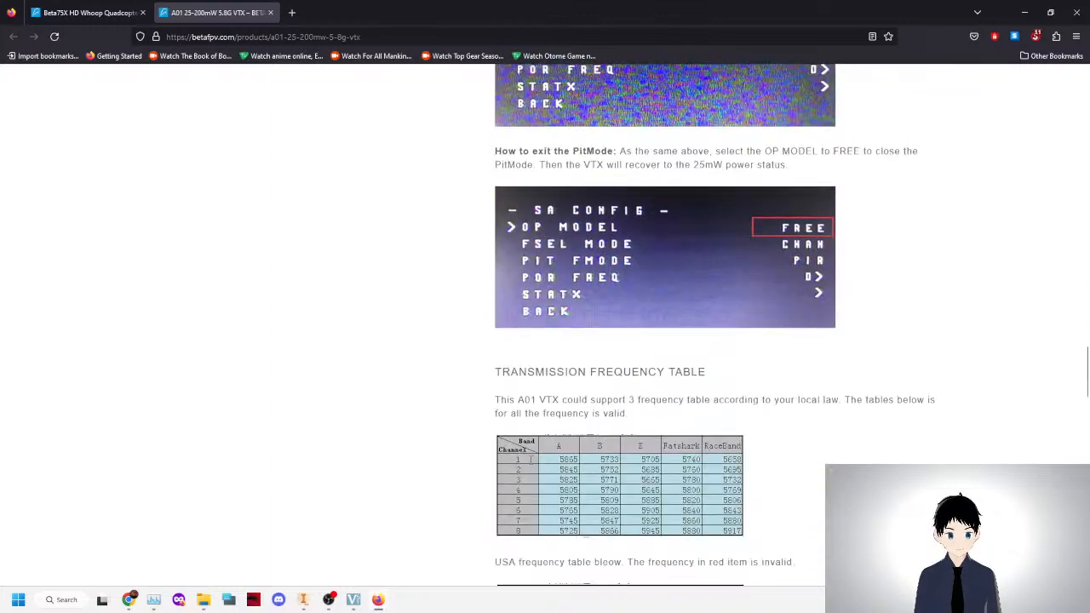
{"action": "scroll", "coordinate": [607, 354], "scroll_direction": "up", "scroll_amount": 6}
{"action": "scroll", "coordinate": [607, 354], "scroll_direction": "down", "scroll_amount": 10}
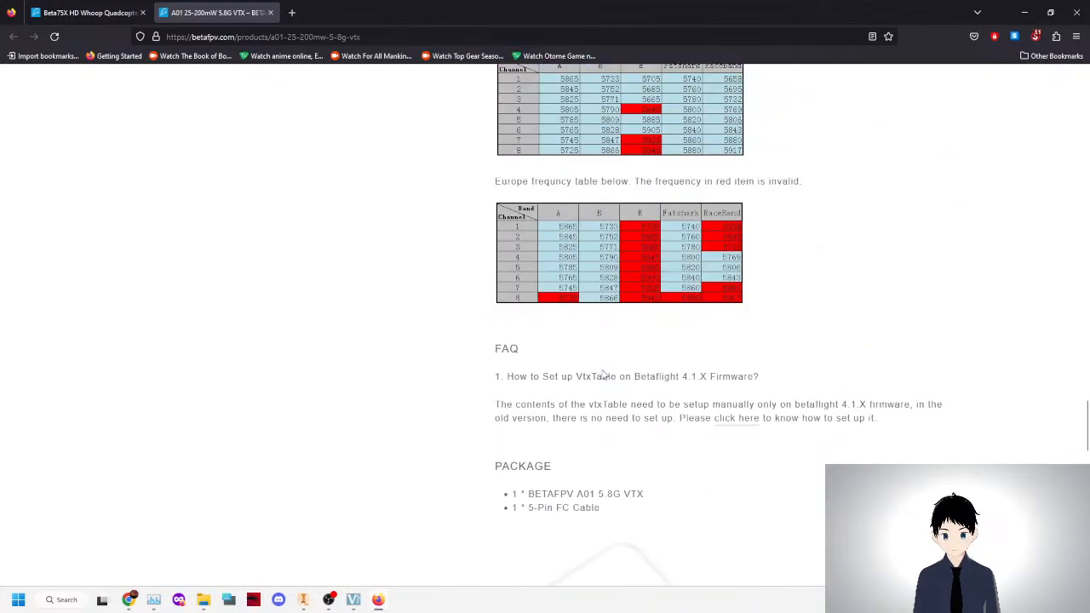
{"action": "scroll", "coordinate": [600, 377], "scroll_direction": "down", "scroll_amount": 5}
{"action": "scroll", "coordinate": [597, 379], "scroll_direction": "up", "scroll_amount": 20}
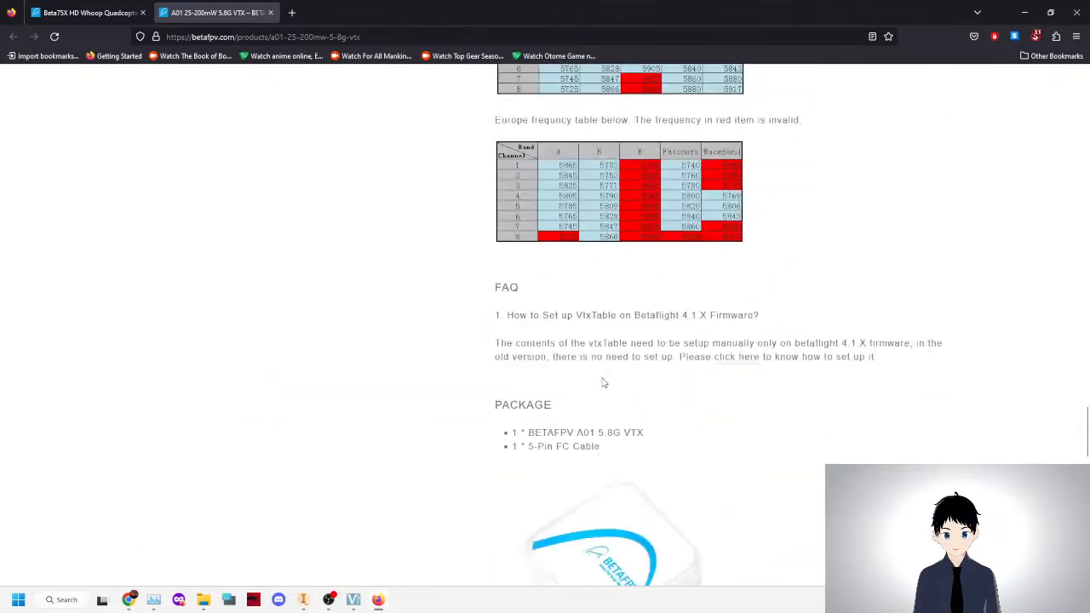
{"action": "scroll", "coordinate": [576, 384], "scroll_direction": "up", "scroll_amount": 15}
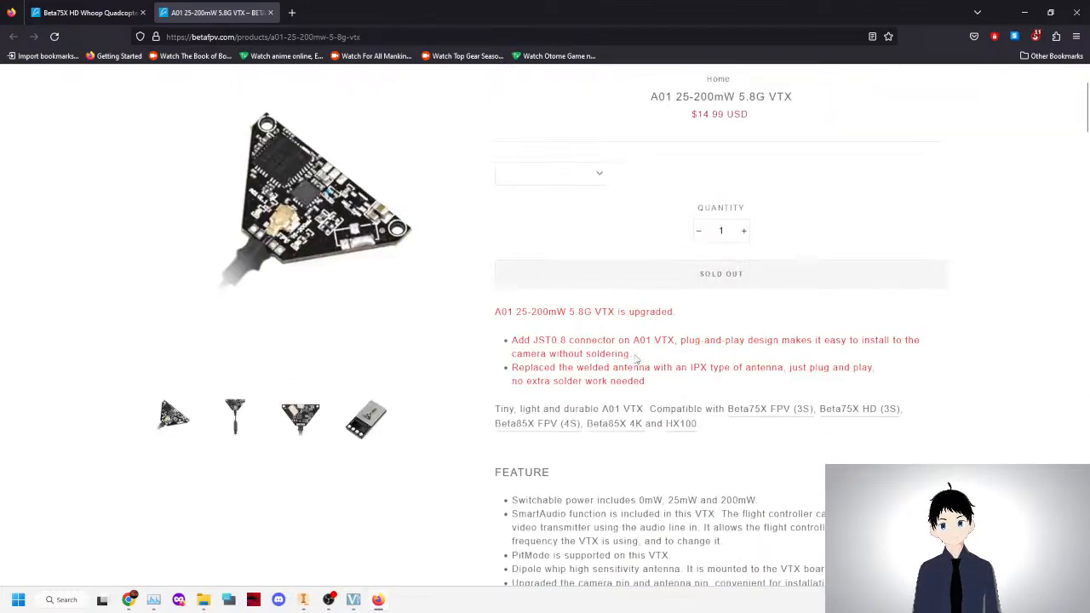
Examine the VTX page's specification list, wiring diagrams and canopy mounting picture again for board size information.
{"action": "scroll", "coordinate": [598, 348], "scroll_direction": "down", "scroll_amount": 10}
{"action": "scroll", "coordinate": [598, 348], "scroll_direction": "down", "scroll_amount": 6}
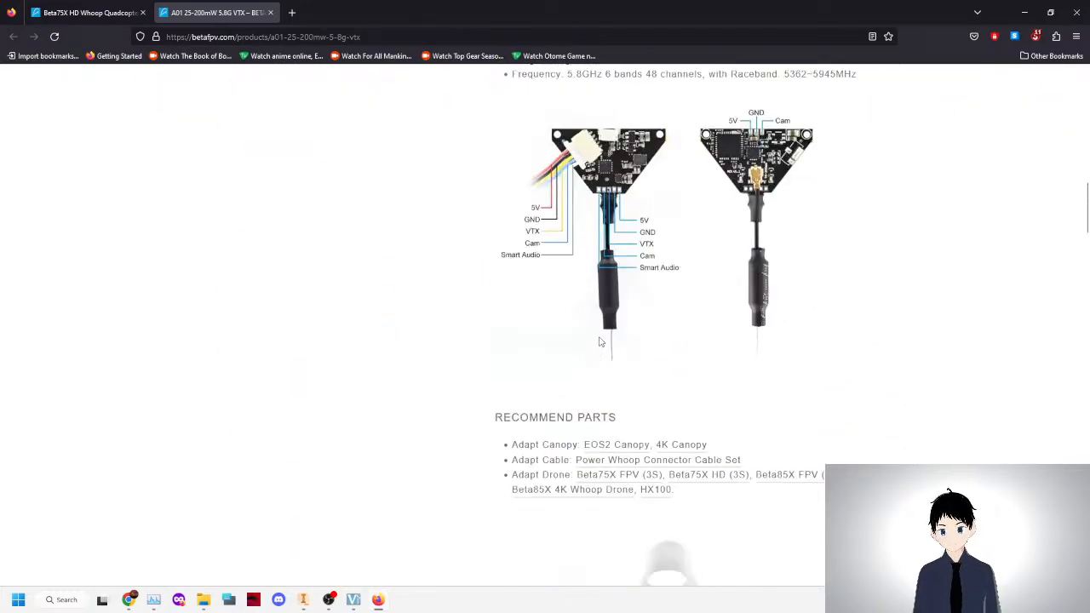
{"action": "scroll", "coordinate": [601, 336], "scroll_direction": "up", "scroll_amount": 3}
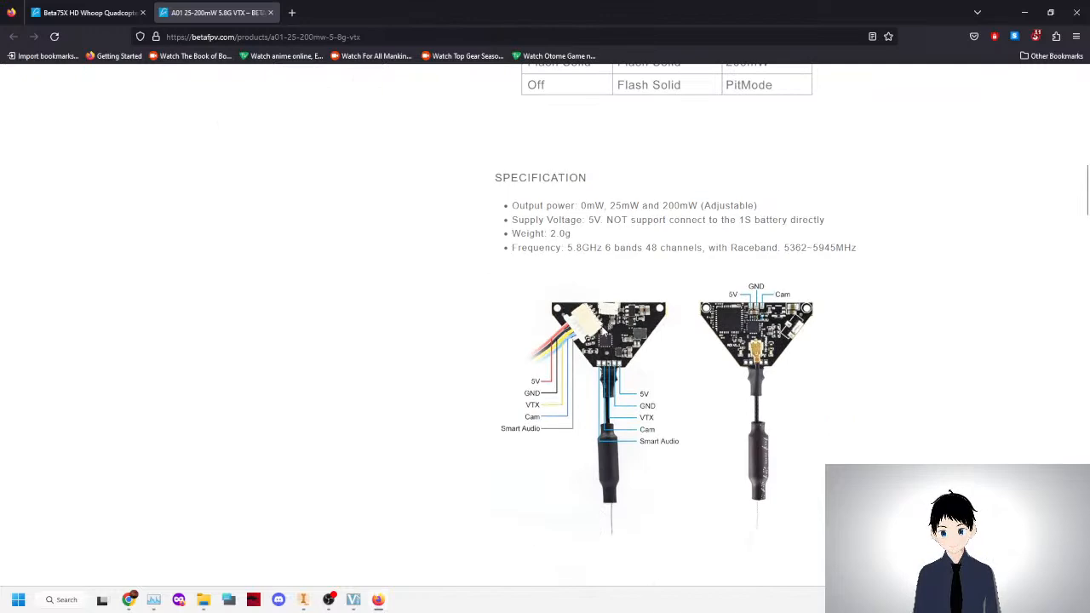
{"action": "scroll", "coordinate": [594, 345], "scroll_direction": "up", "scroll_amount": 6}
{"action": "scroll", "coordinate": [595, 347], "scroll_direction": "down", "scroll_amount": 11}
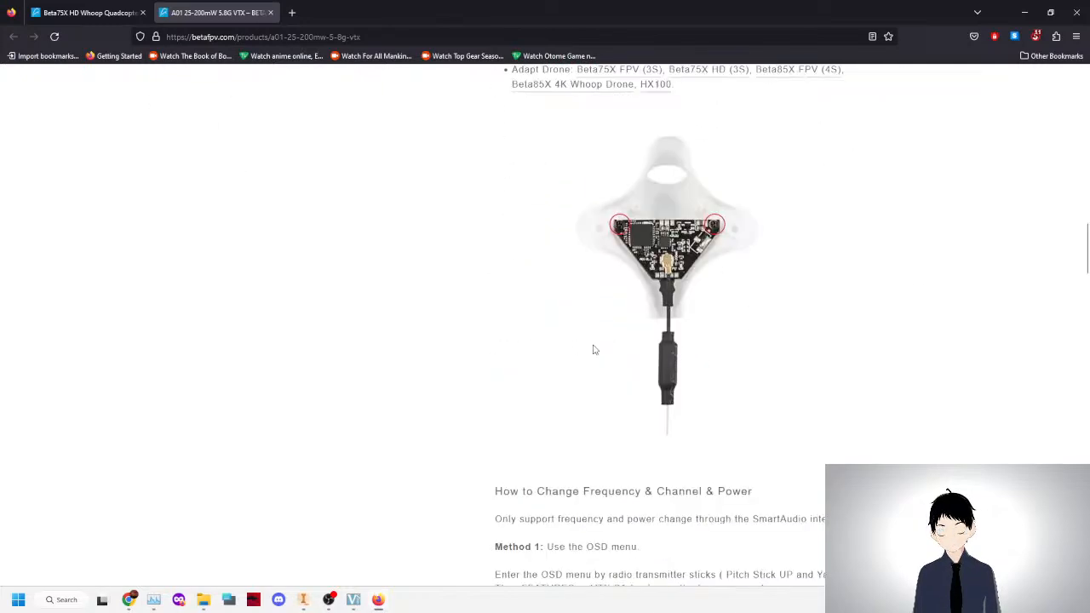
{"action": "scroll", "coordinate": [601, 324], "scroll_direction": "up", "scroll_amount": 1}
{"action": "scroll", "coordinate": [610, 321], "scroll_direction": "down", "scroll_amount": 4}
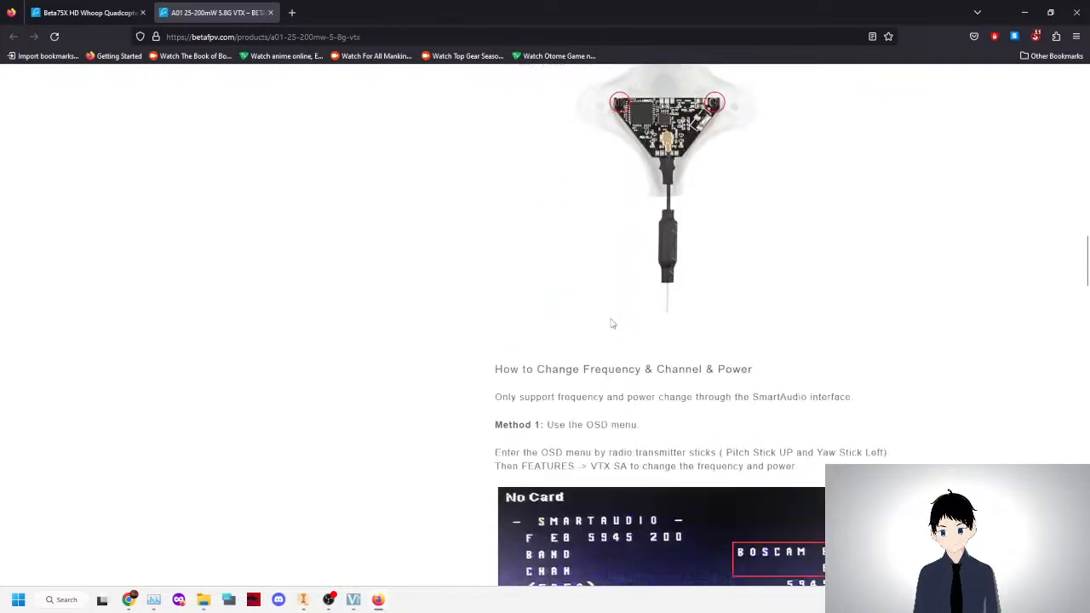
{"action": "scroll", "coordinate": [611, 323], "scroll_direction": "up", "scroll_amount": 12}
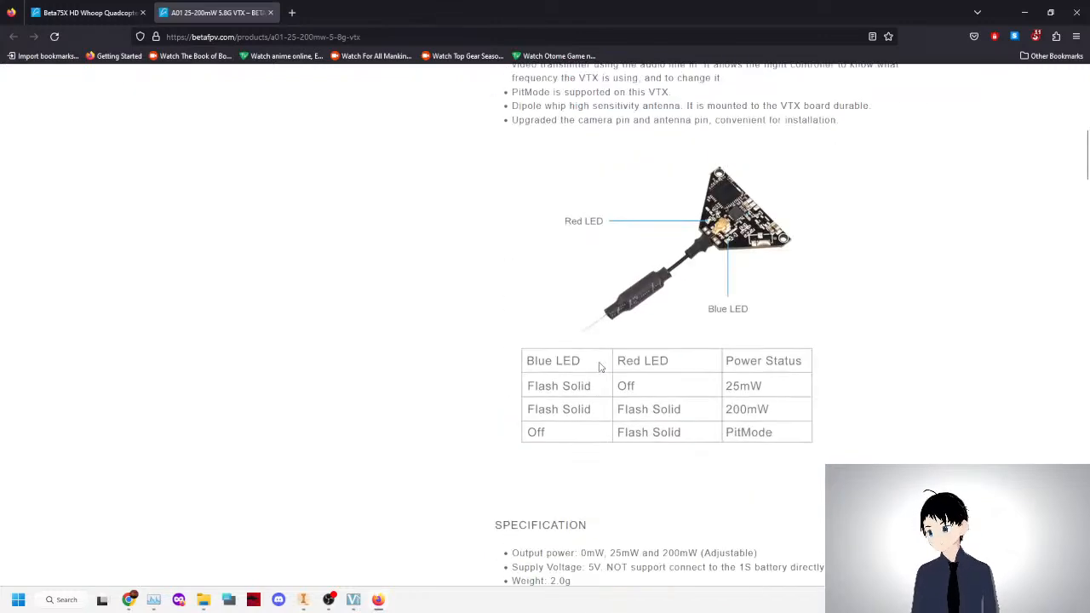
{"action": "scroll", "coordinate": [584, 356], "scroll_direction": "up", "scroll_amount": 3}
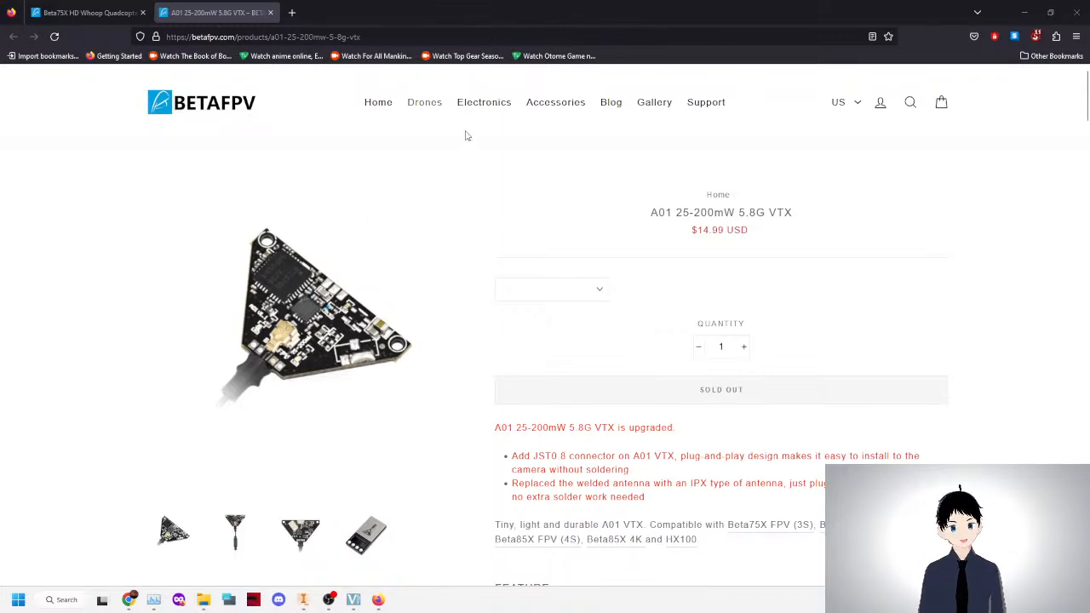
Search DuckDuckGo images for the product title "A01 25-200mW 5.8G VTX" and preview a picture of the triangular board.
{"action": "left_click_drag", "start_coordinate": [644, 212], "coordinate": [792, 213]}
{"action": "right_click", "coordinate": [772, 213]}
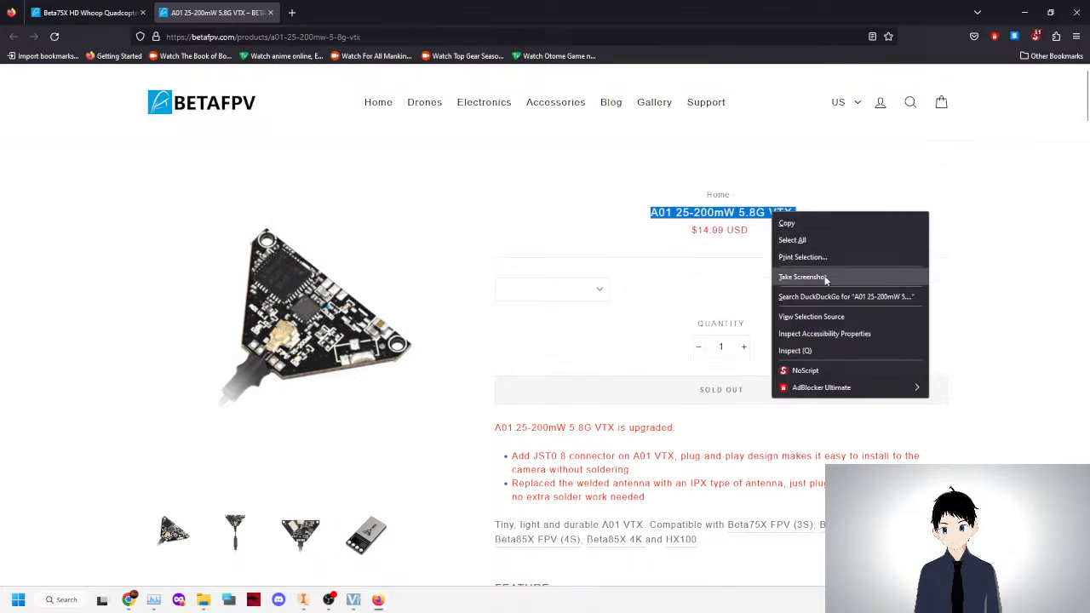
{"action": "left_click", "coordinate": [817, 296]}
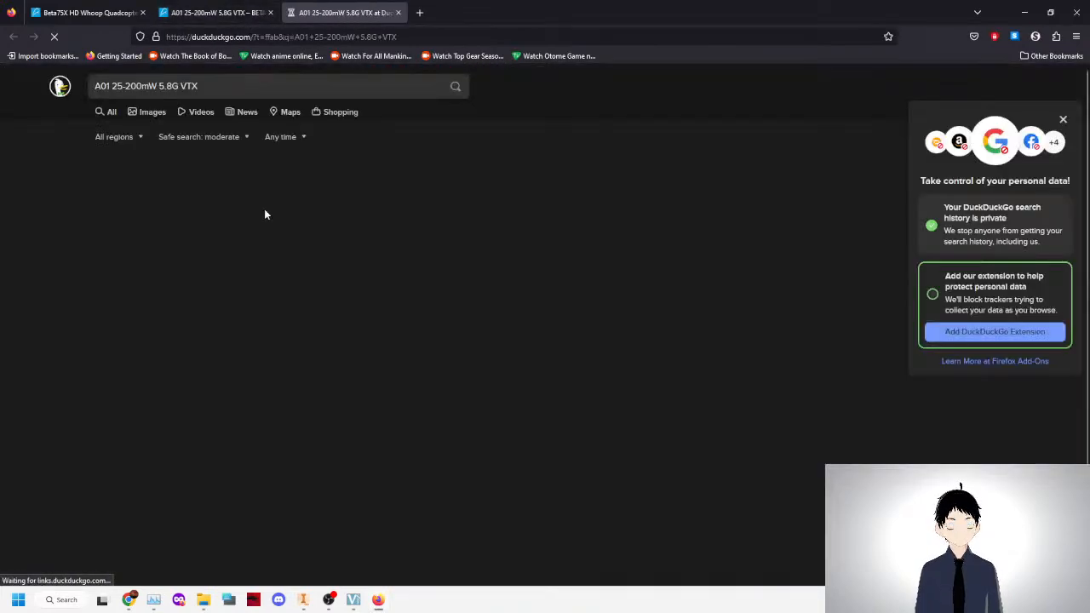
{"action": "left_click", "coordinate": [143, 114]}
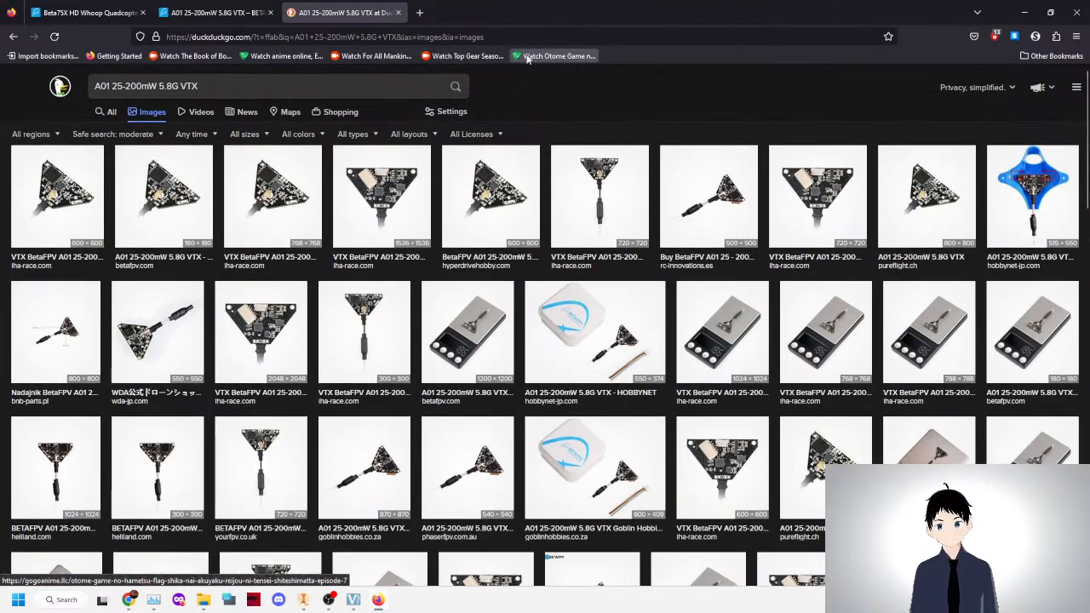
{"action": "scroll", "coordinate": [435, 271], "scroll_direction": "down", "scroll_amount": 5}
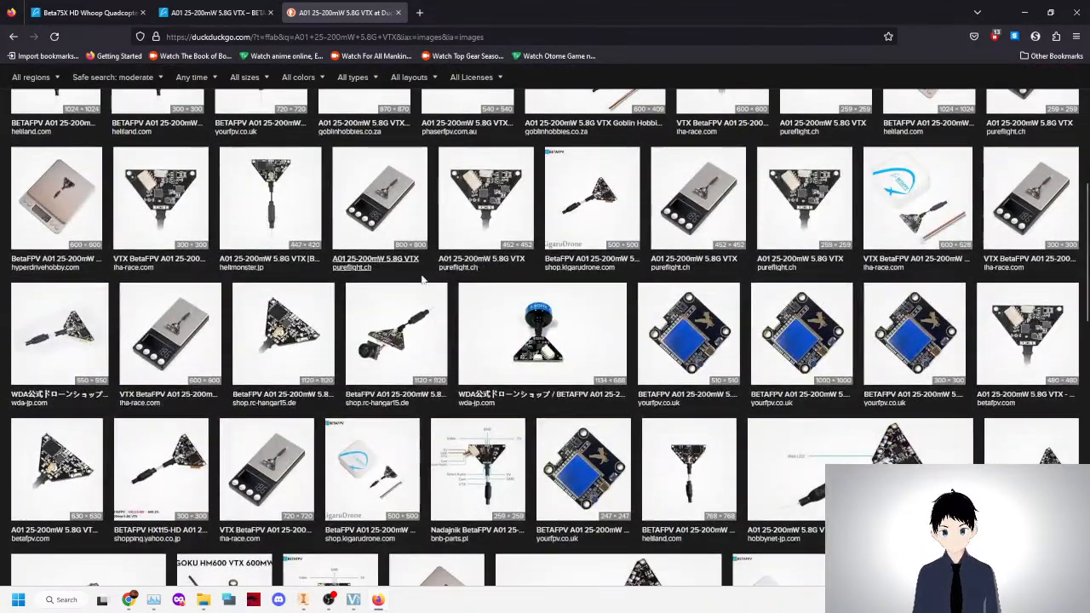
{"action": "scroll", "coordinate": [264, 238], "scroll_direction": "up", "scroll_amount": 5}
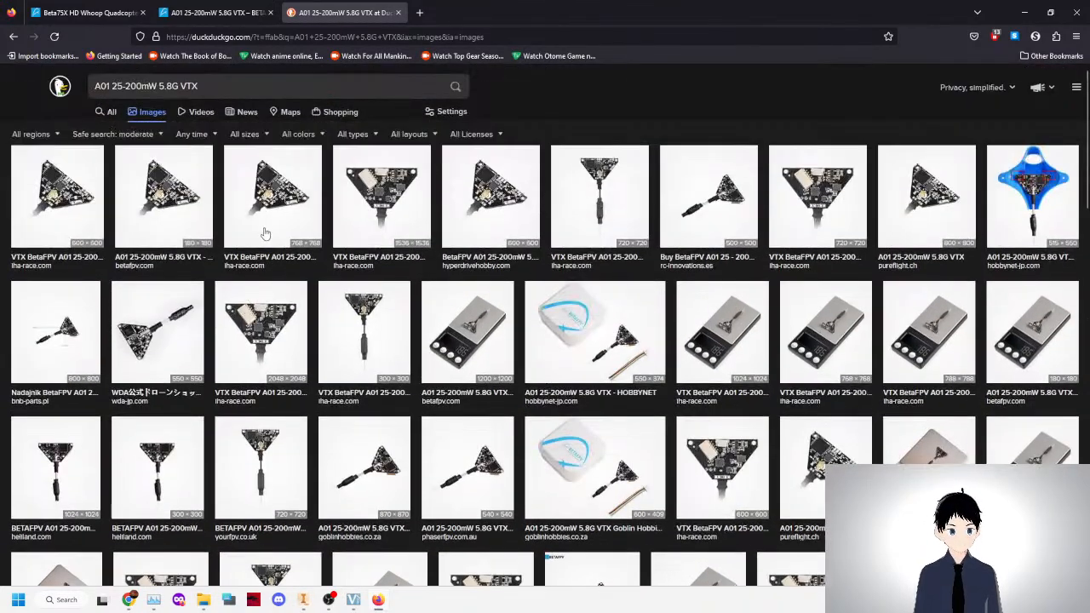
{"action": "left_click", "coordinate": [272, 218]}
Refine the image search to "A01 25-200mW 5.8G VTX dimensions" and preview several of the first-row pictures.
{"action": "left_click", "coordinate": [302, 86]}
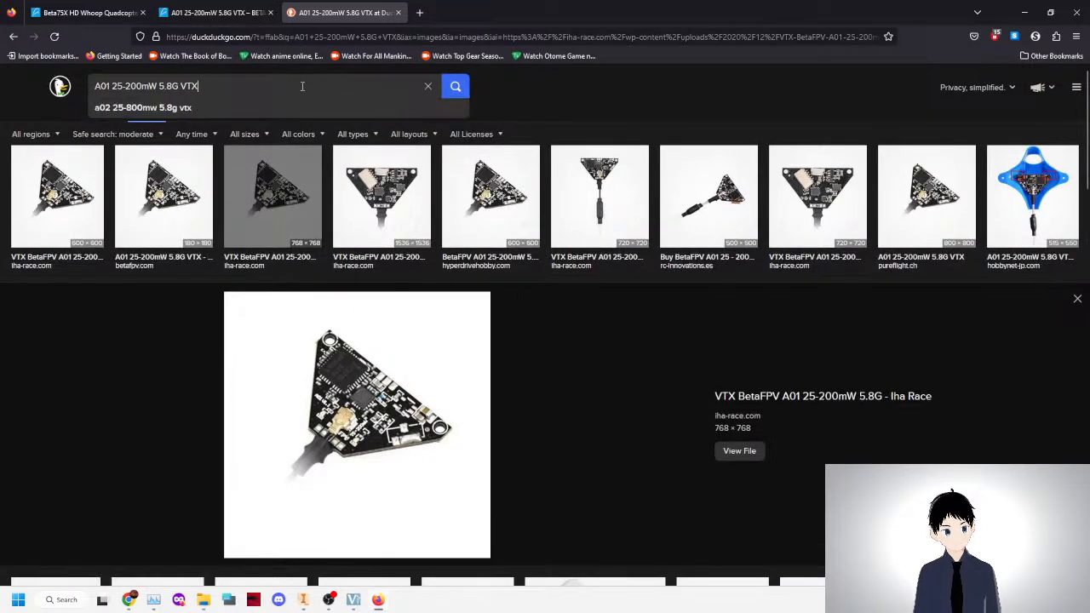
{"action": "type", "text": "dimensions"}
{"action": "key", "text": "Return"}
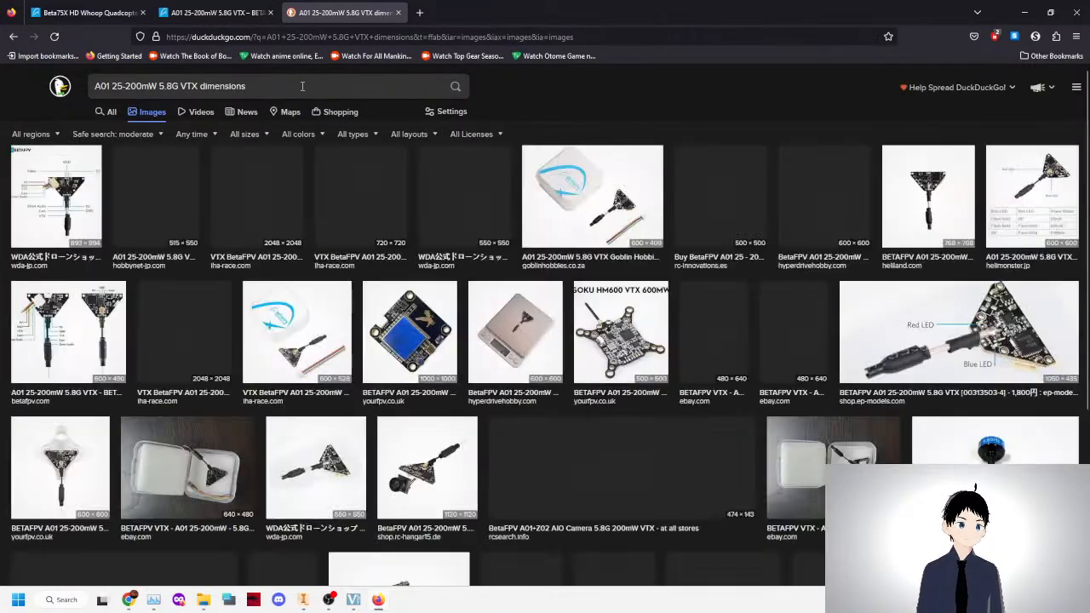
{"action": "left_click", "coordinate": [81, 213]}
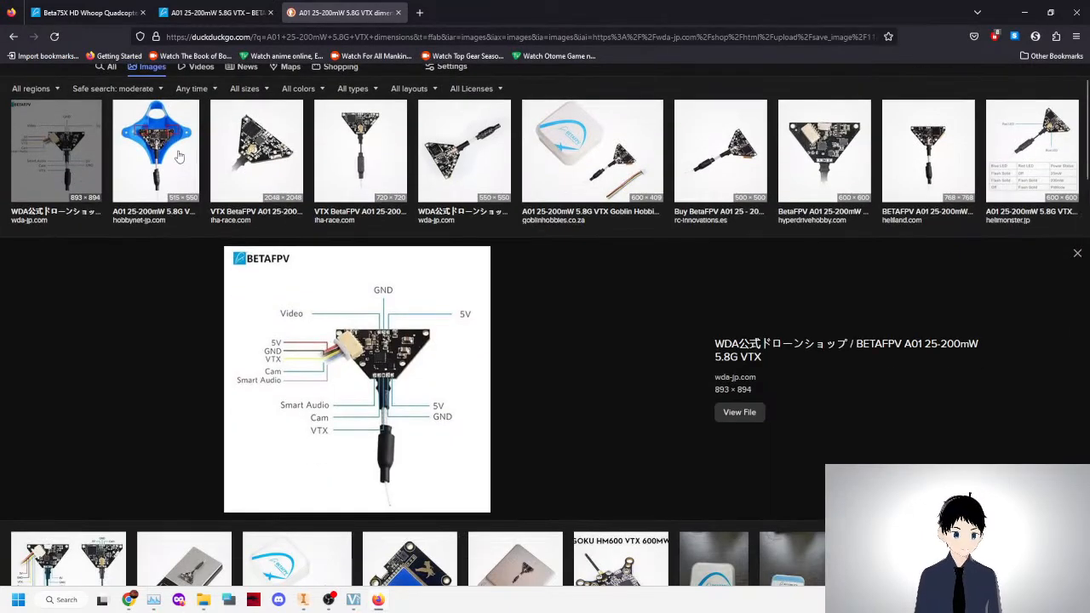
{"action": "left_click", "coordinate": [177, 158]}
{"action": "left_click", "coordinate": [222, 146]}
{"action": "left_click", "coordinate": [1016, 149]}
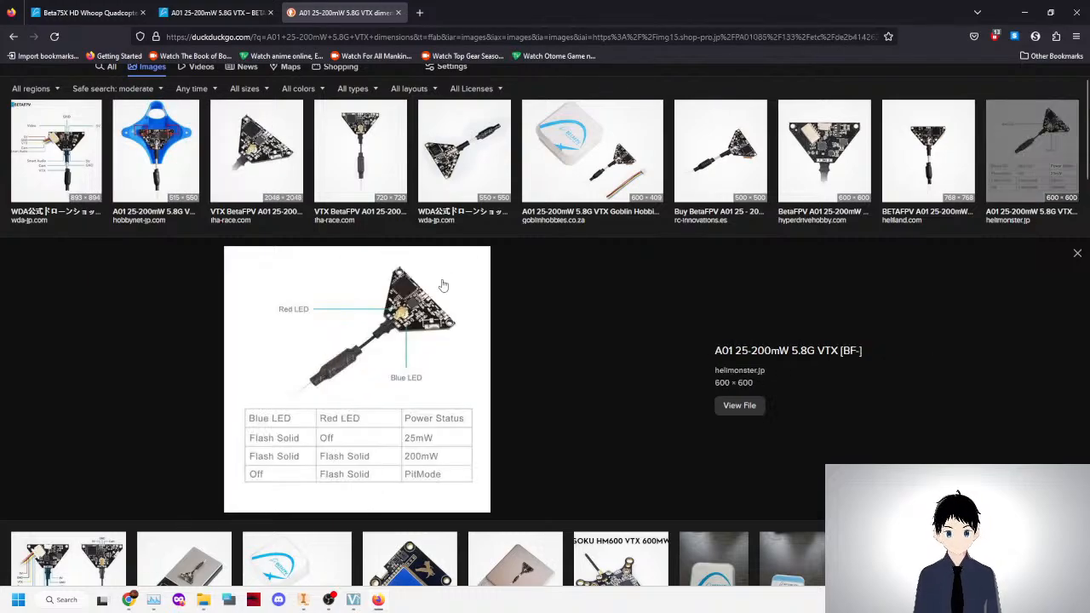
Look further down the image results for a dimensioned picture of the VTX board, and close the search tab.
{"action": "scroll", "coordinate": [443, 285], "scroll_direction": "down", "scroll_amount": 3}
{"action": "scroll", "coordinate": [443, 286], "scroll_direction": "down", "scroll_amount": 5}
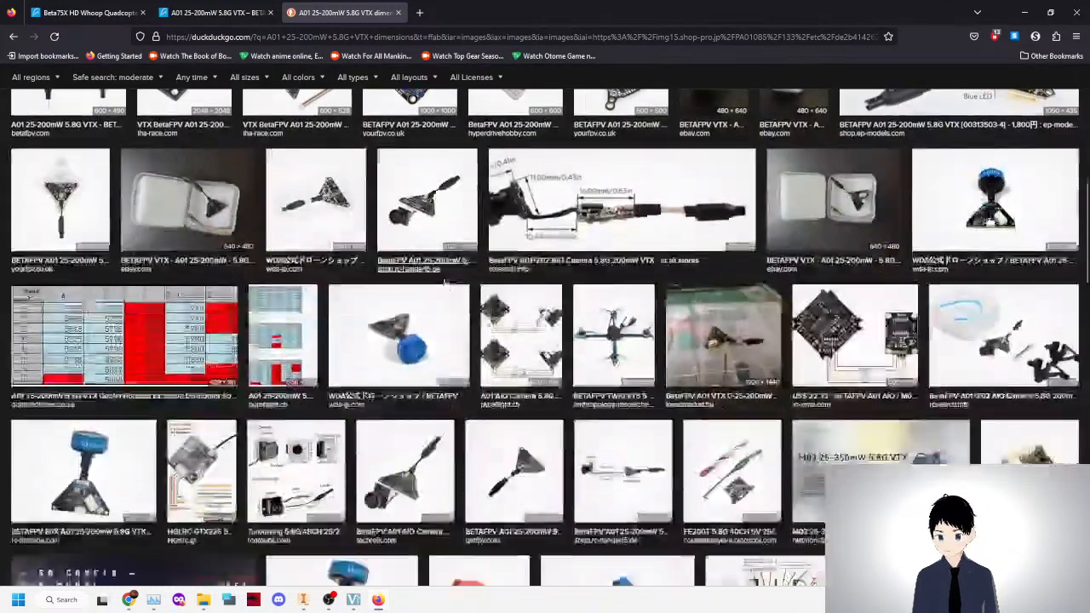
{"action": "scroll", "coordinate": [443, 284], "scroll_direction": "down", "scroll_amount": 5}
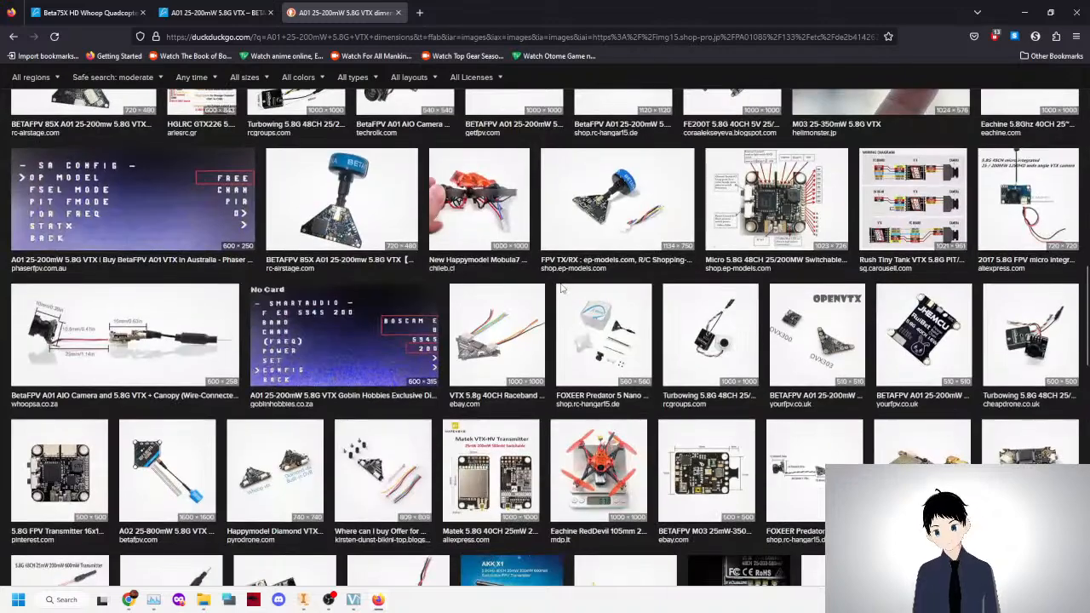
{"action": "scroll", "coordinate": [563, 290], "scroll_direction": "down", "scroll_amount": 3}
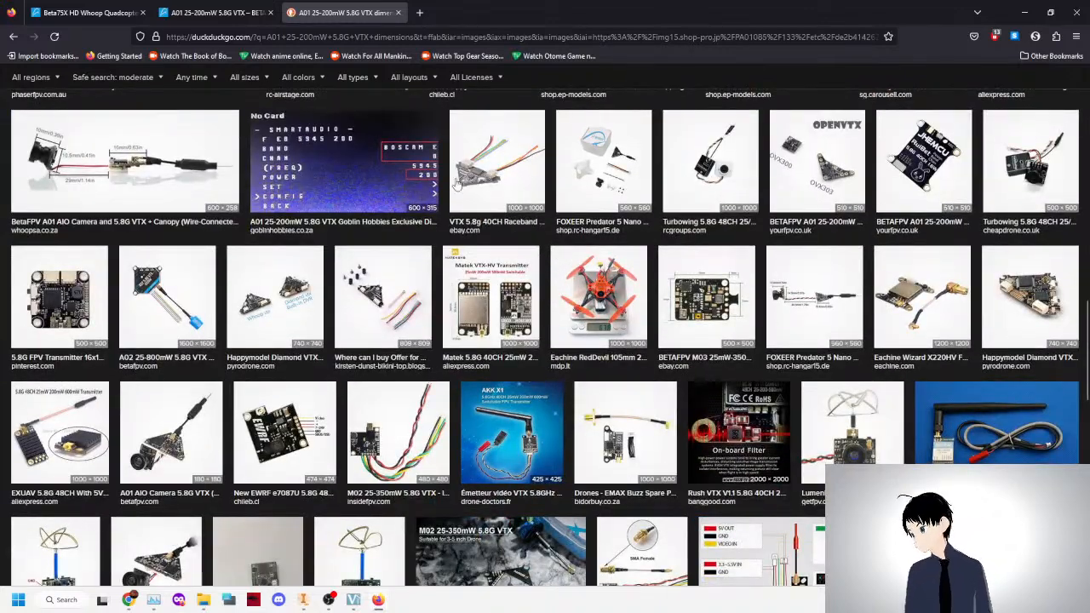
{"action": "left_click", "coordinate": [398, 11]}
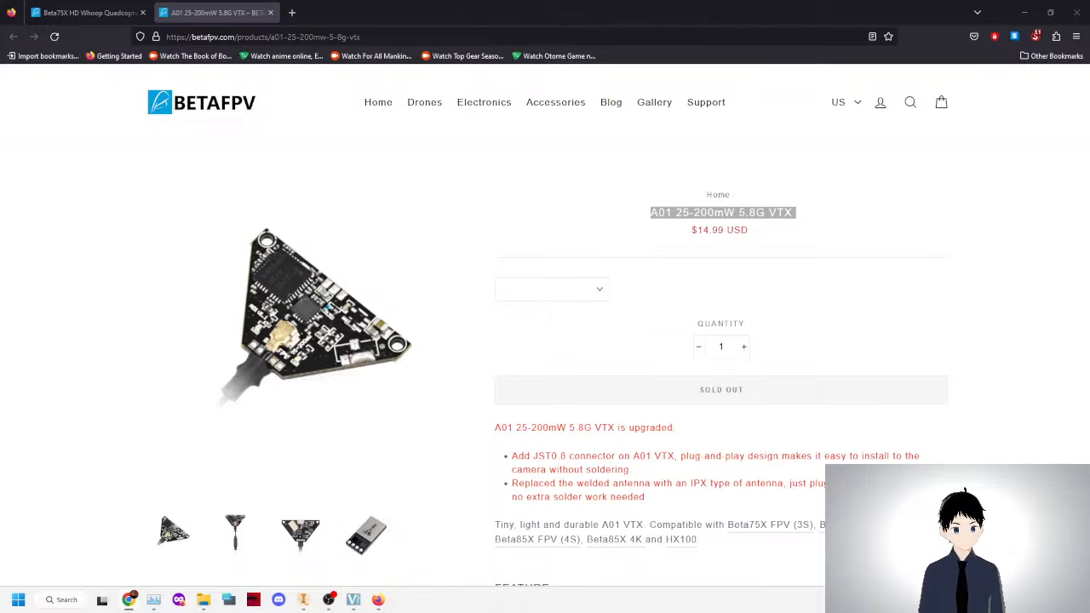
Switch back to the Beta75HD Reframe assembly in Inventor.
{"action": "left_click", "coordinate": [379, 601]}
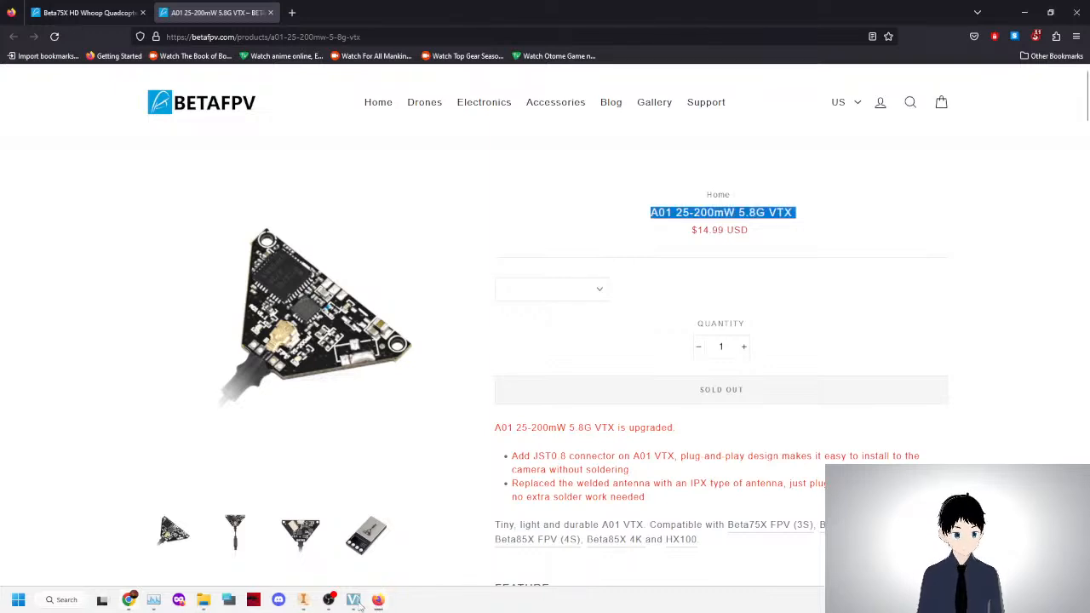
{"action": "mouse_move", "coordinate": [355, 602]}
{"action": "left_click", "coordinate": [303, 600]}
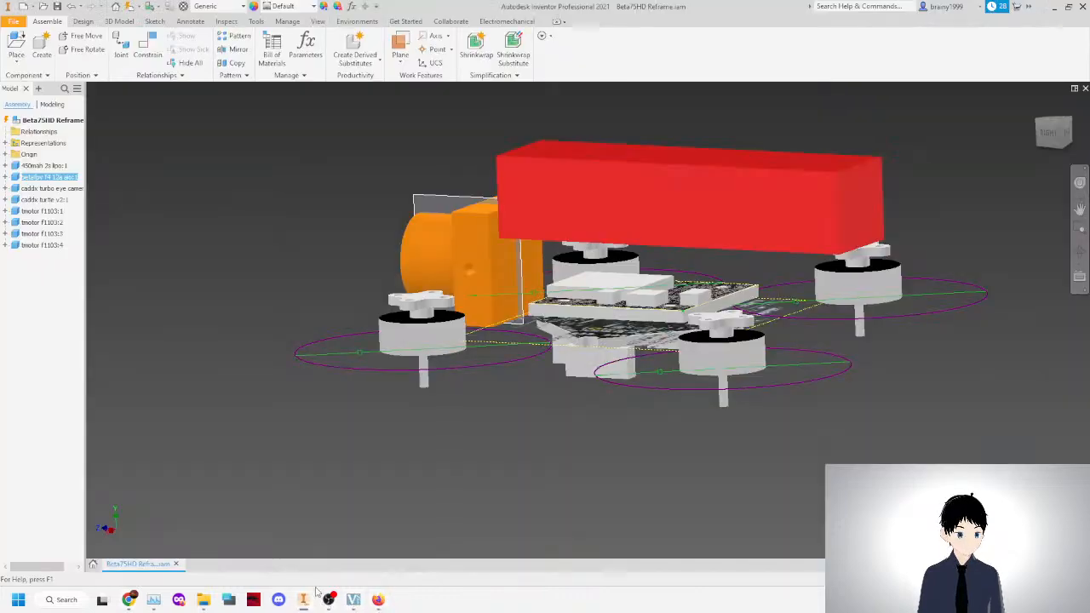
Create a new in-place component named "A01 VTX" in the assembly, checking the product name on the BETAFPV page.
{"action": "left_click", "coordinate": [41, 47]}
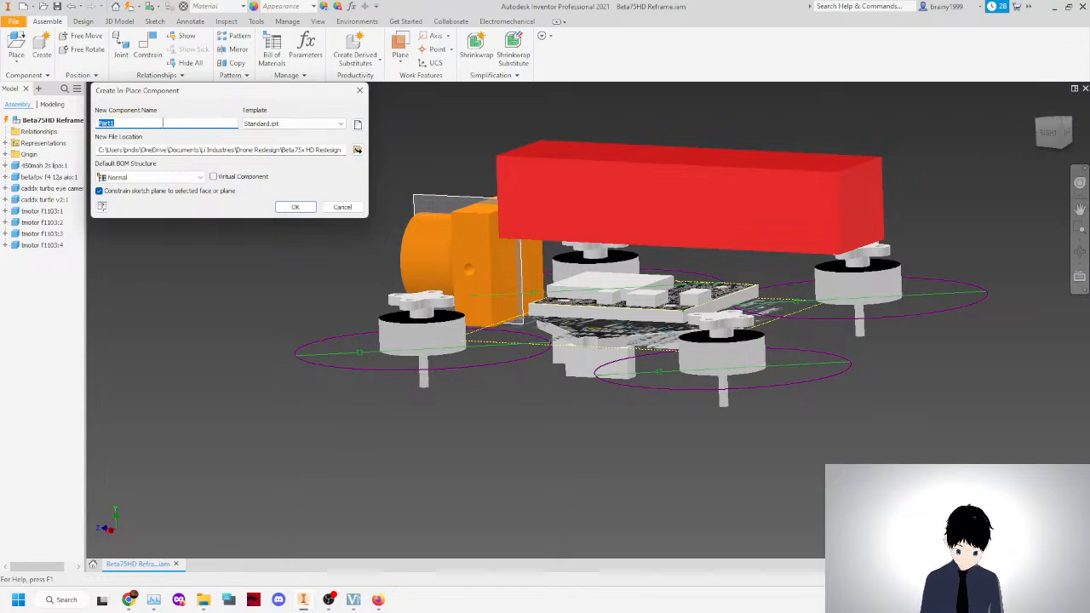
{"action": "left_click", "coordinate": [379, 601]}
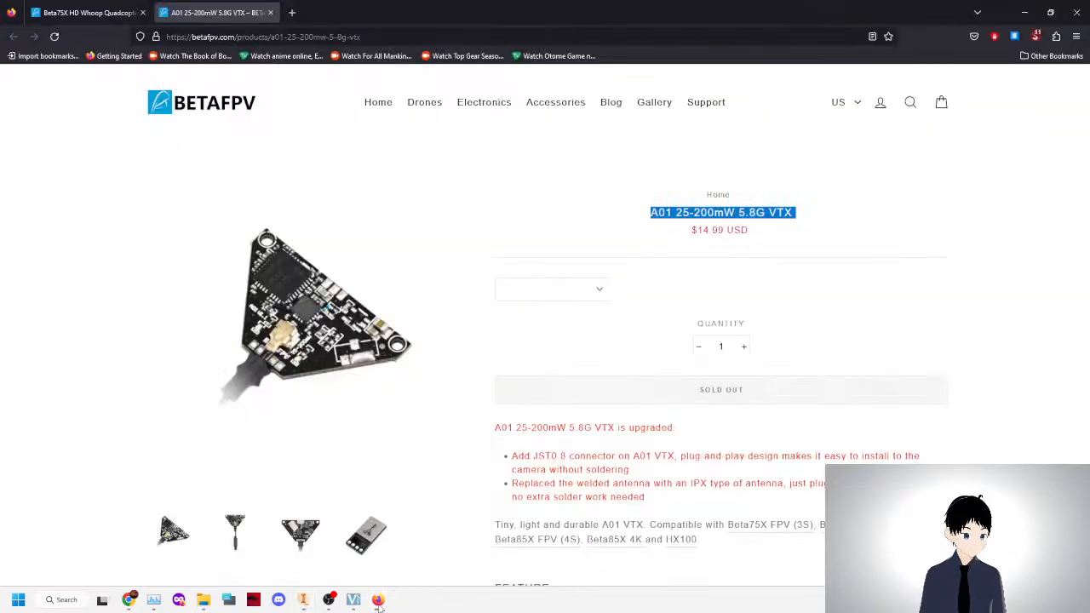
{"action": "left_click", "coordinate": [378, 600]}
{"action": "type", "text": "A01 VTX"}
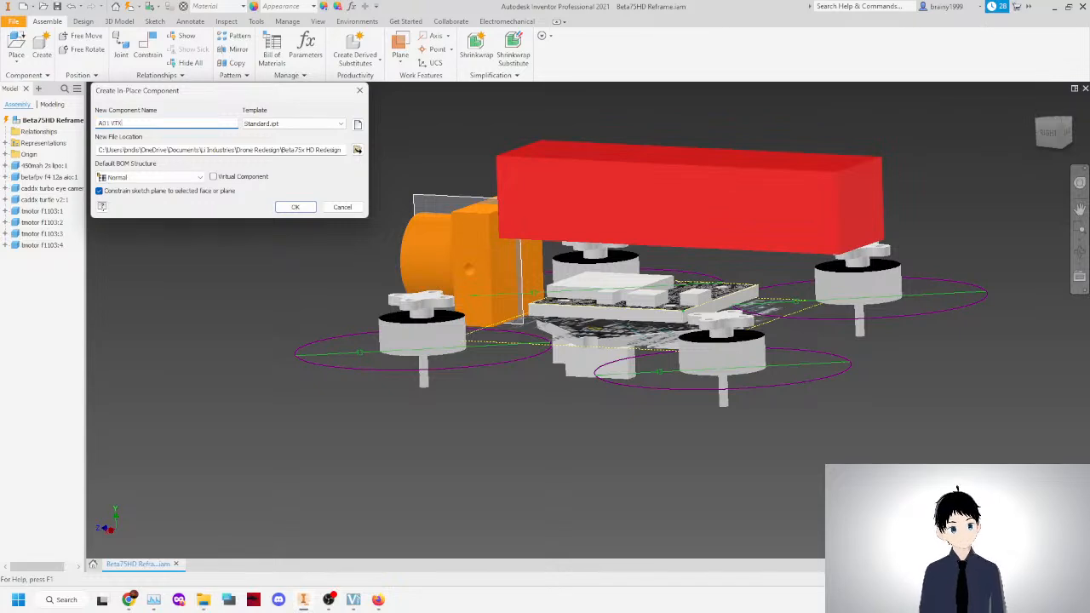
{"action": "key", "text": "Return"}
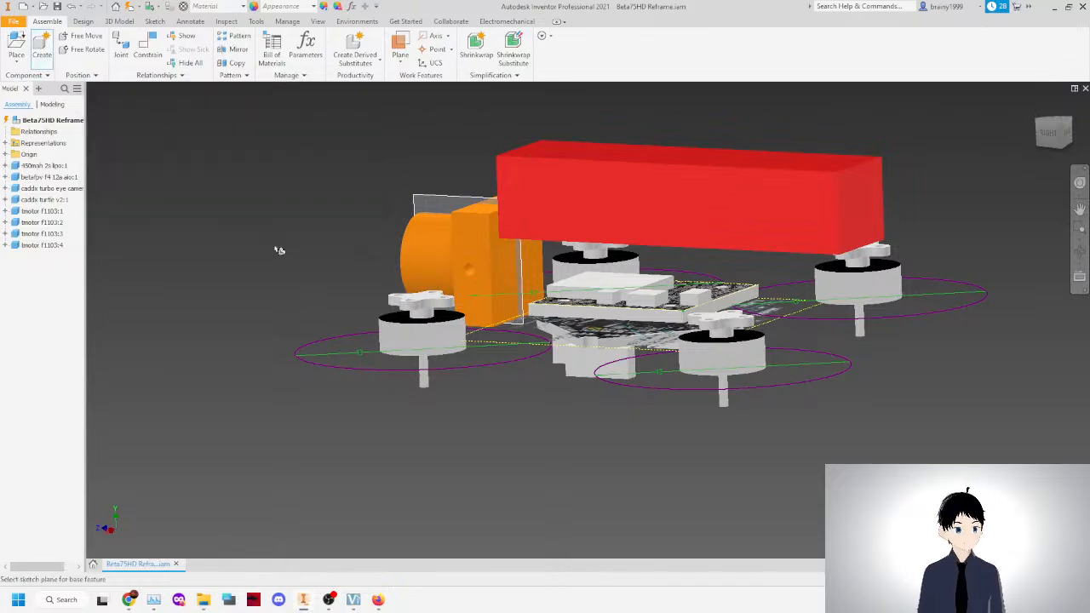
{"action": "left_click", "coordinate": [316, 241]}
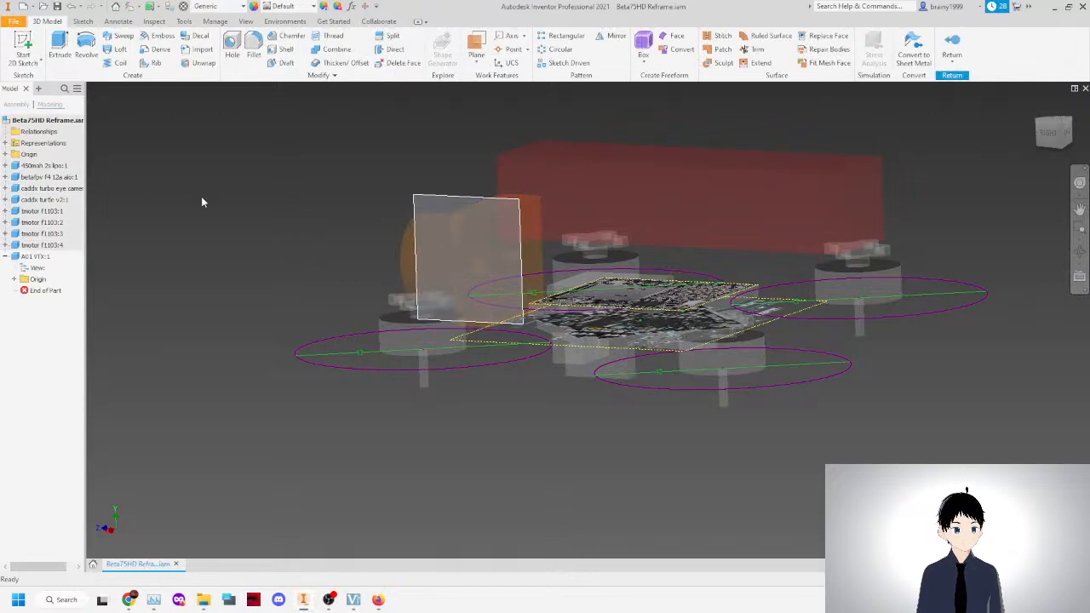
Start a sketch on the new part's horizontal origin plane and draw a 28 mm vertical line from the origin.
{"action": "key", "text": "s"}
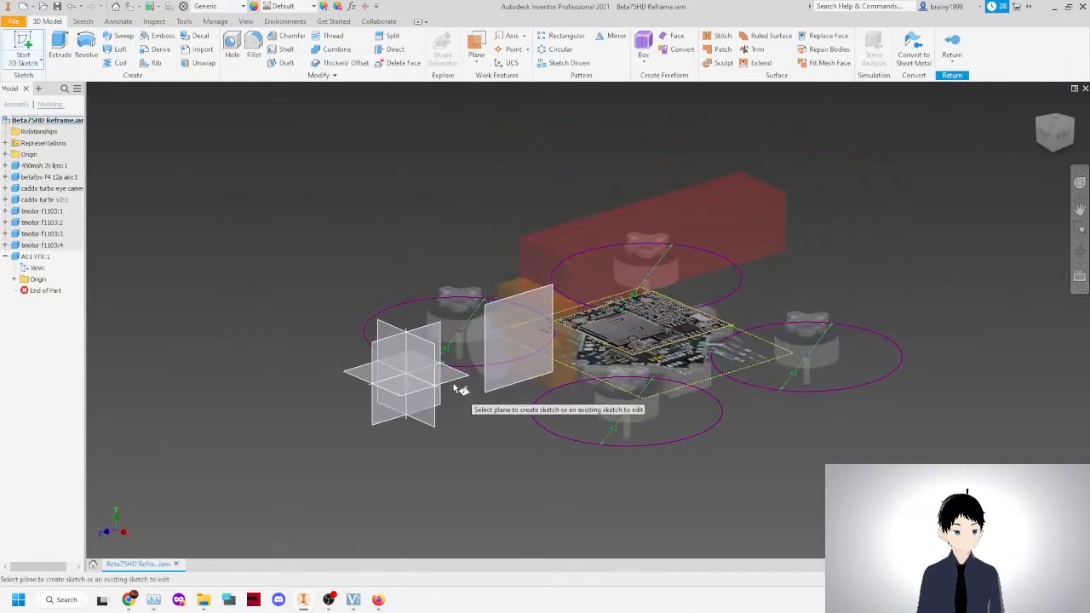
{"action": "left_click", "coordinate": [451, 381]}
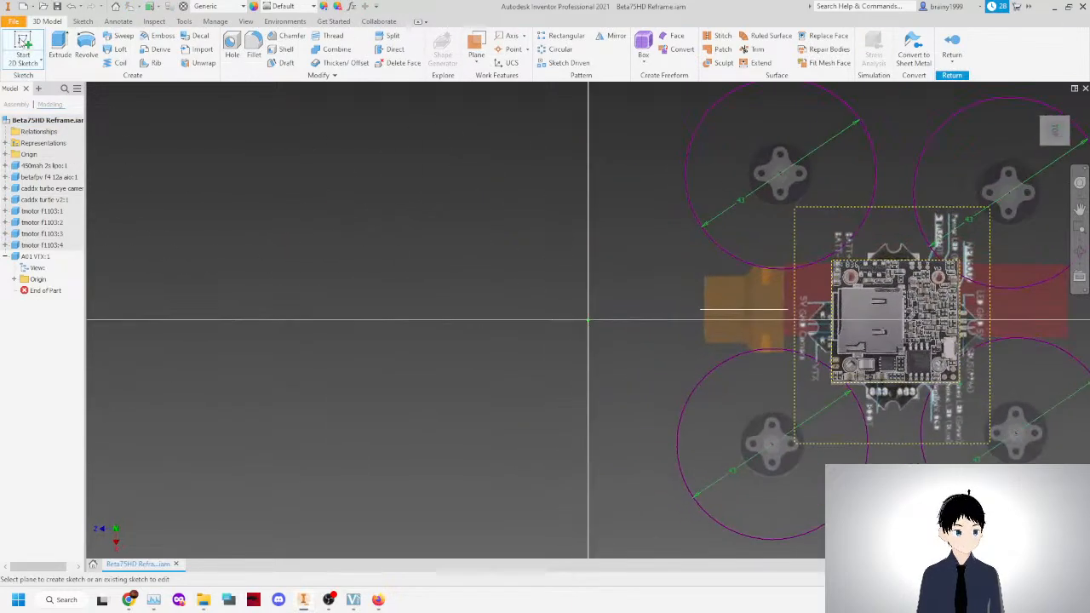
{"action": "left_click", "coordinate": [59, 43]}
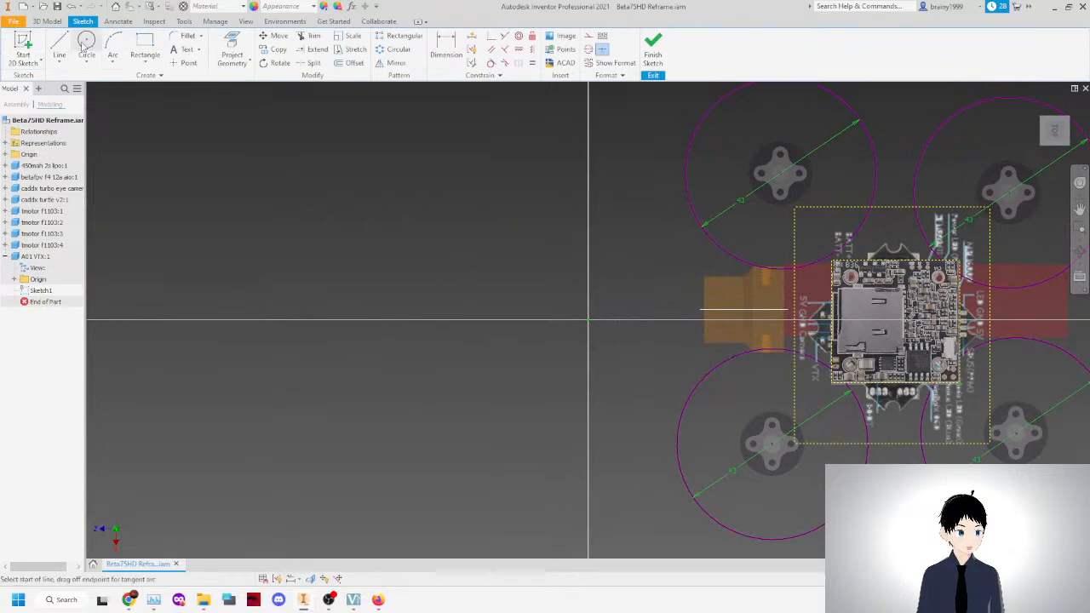
{"action": "left_click", "coordinate": [563, 311]}
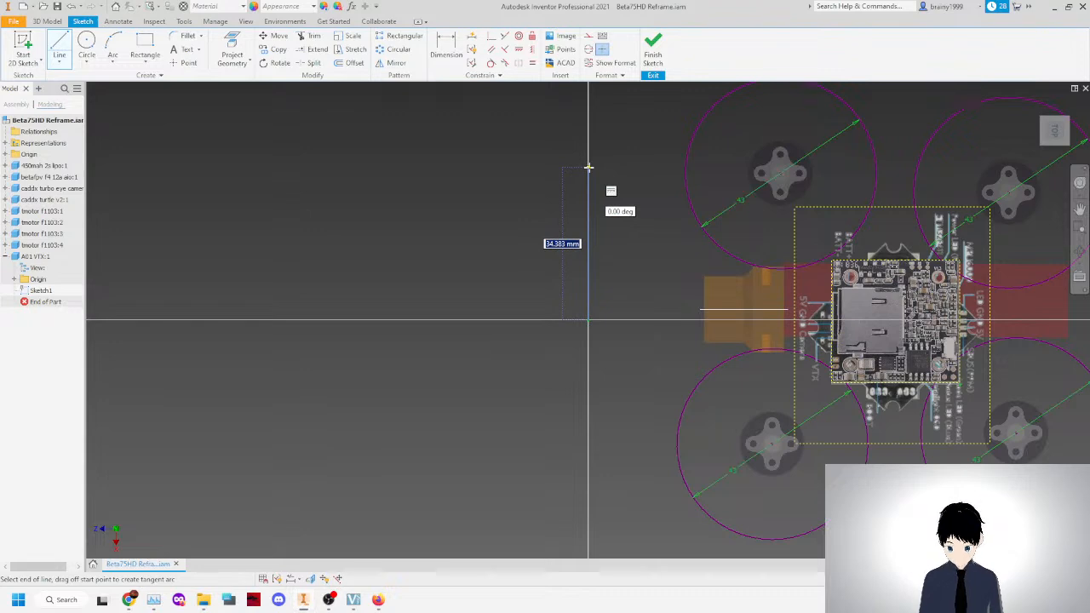
{"action": "left_click", "coordinate": [588, 195]}
{"action": "right_click", "coordinate": [649, 241]}
{"action": "left_click", "coordinate": [684, 245]}
{"action": "scroll", "coordinate": [646, 254], "scroll_direction": "up", "scroll_amount": 6}
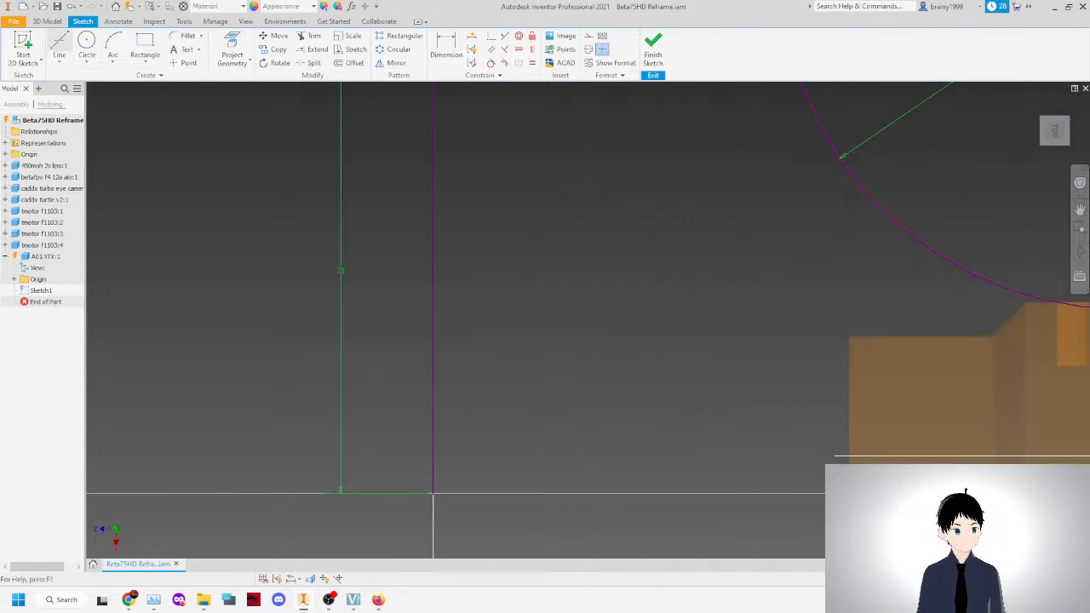
Draw a 17 mm line perpendicular to the 28 mm line, starting at its midpoint.
{"action": "left_click", "coordinate": [59, 43]}
{"action": "scroll", "coordinate": [482, 224], "scroll_direction": "down", "scroll_amount": 5}
{"action": "left_click", "coordinate": [466, 238]}
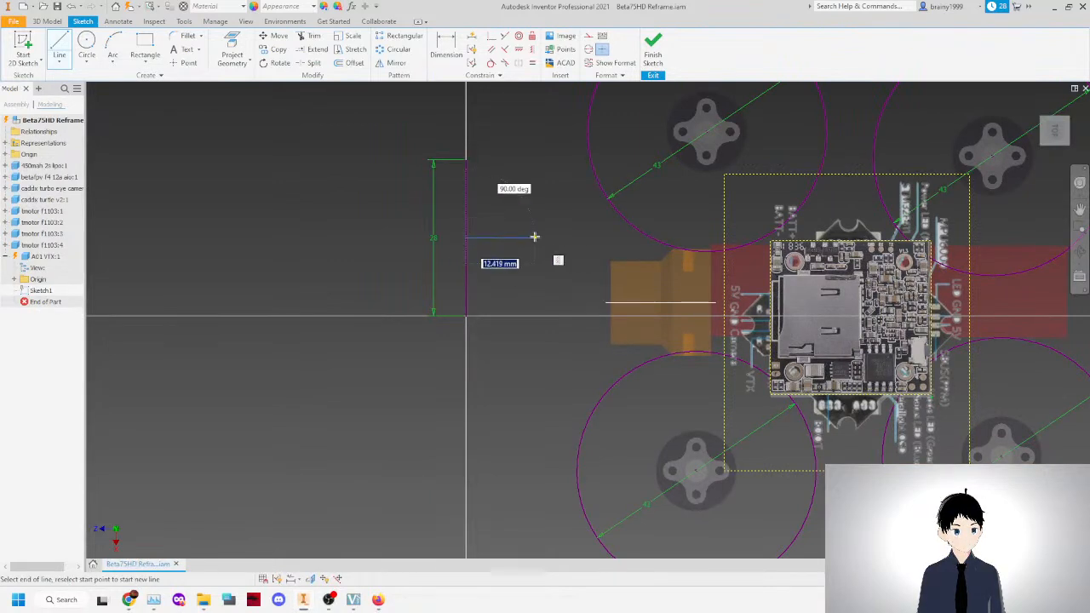
{"action": "type", "text": "17"}
{"action": "key", "text": "Tab"}
{"action": "key", "text": "Return"}
{"action": "right_click", "coordinate": [535, 201]}
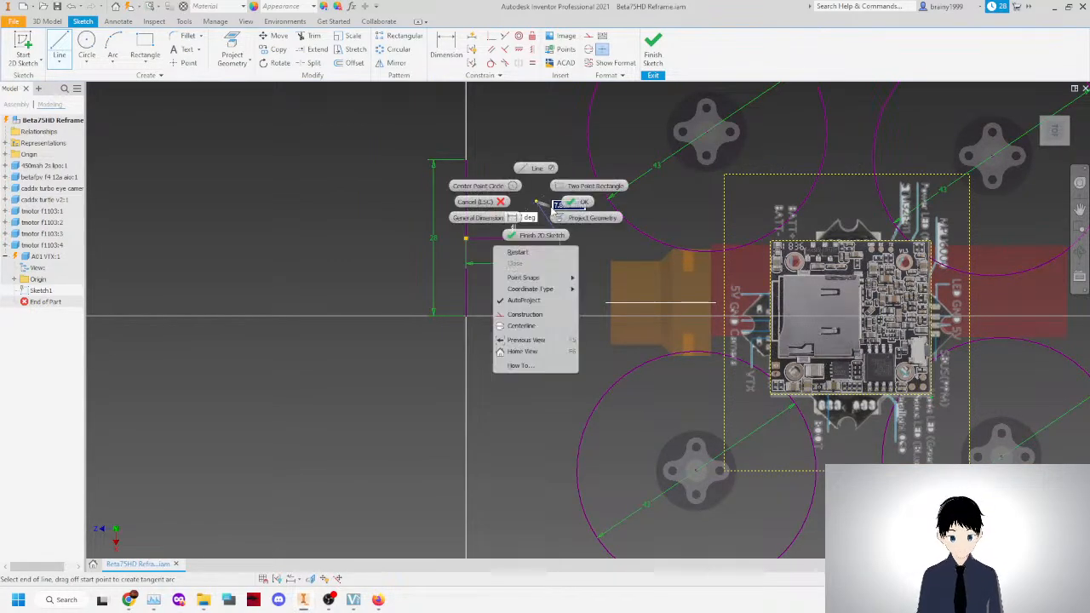
{"action": "left_click", "coordinate": [492, 208]}
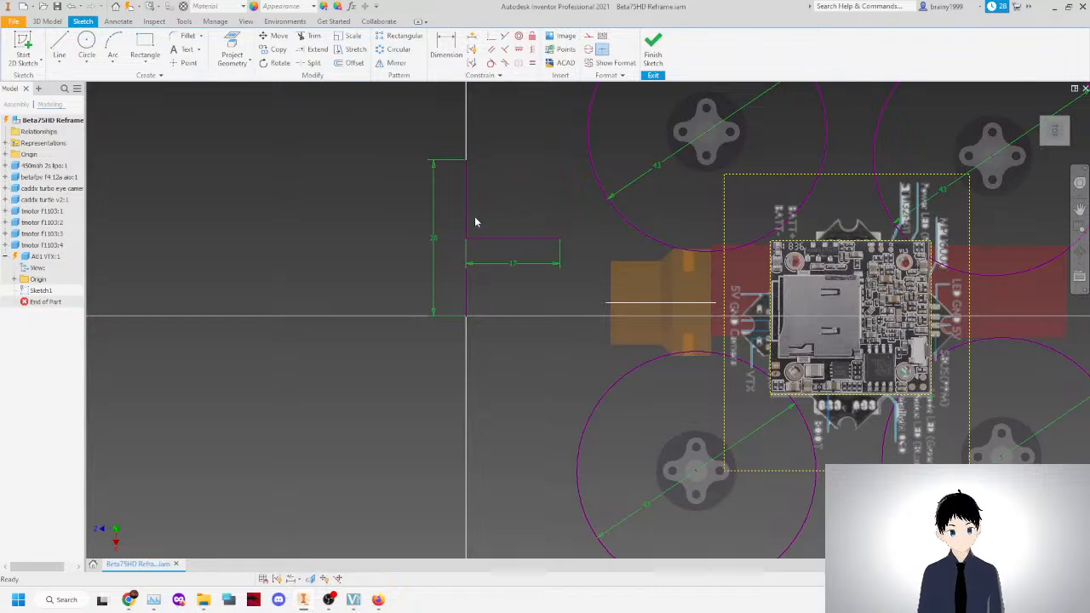
Set the perpendicular line's length to 16 mm.
{"action": "double_click", "coordinate": [513, 265]}
{"action": "type", "text": "16"}
{"action": "key", "text": "Return"}
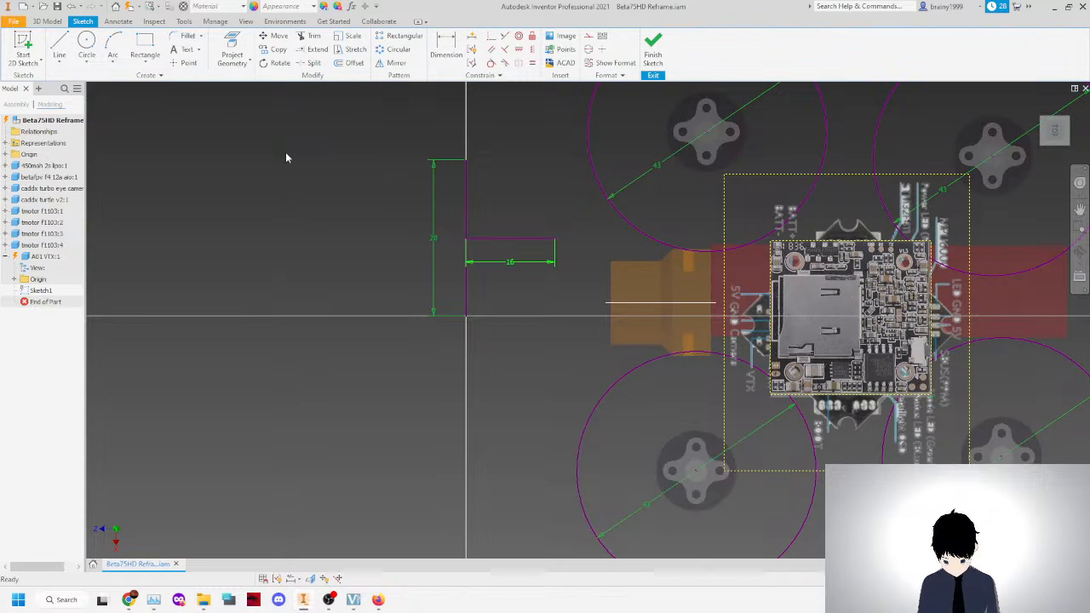
Sketch a short vertical line beside the free end of the 16 mm line.
{"action": "key", "text": "l"}
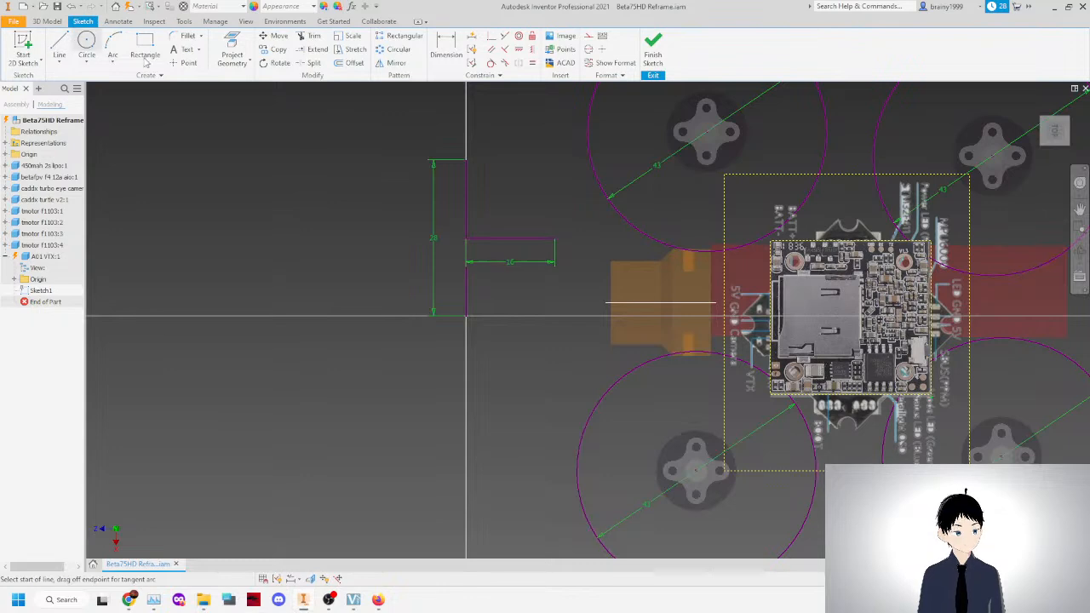
{"action": "left_click", "coordinate": [560, 263]}
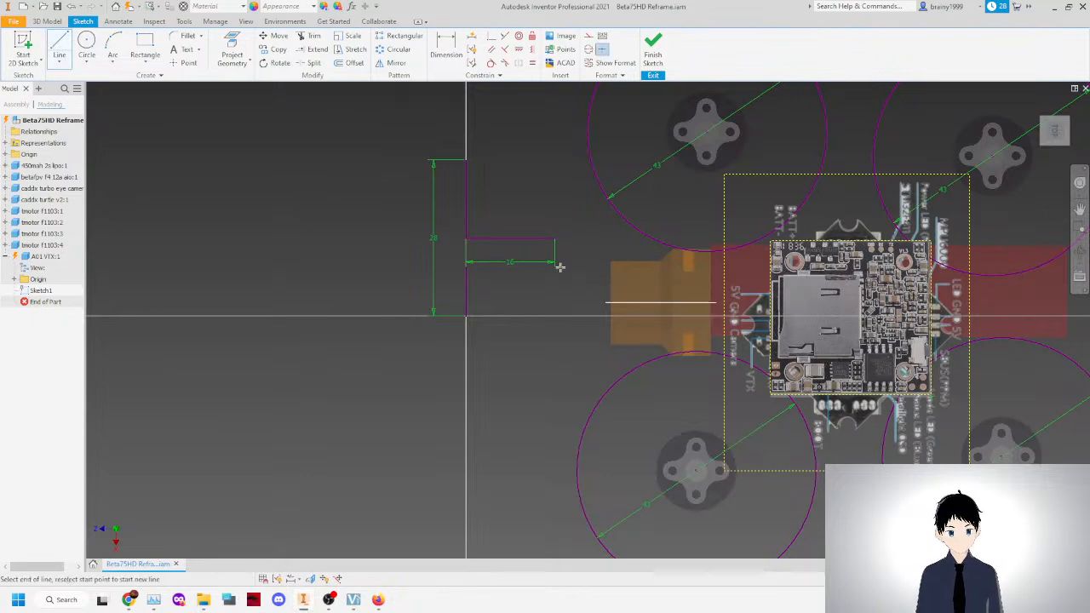
{"action": "left_click", "coordinate": [562, 221]}
{"action": "right_click", "coordinate": [582, 228]}
{"action": "left_click", "coordinate": [621, 233]}
Make the short line's midpoint coincident with the 16 mm line's free end, and reposition the 16 mm dimension above its line.
{"action": "left_click", "coordinate": [493, 37]}
{"action": "scroll", "coordinate": [578, 255], "scroll_direction": "down", "scroll_amount": 3}
{"action": "left_click", "coordinate": [547, 236]}
{"action": "left_click", "coordinate": [534, 228]}
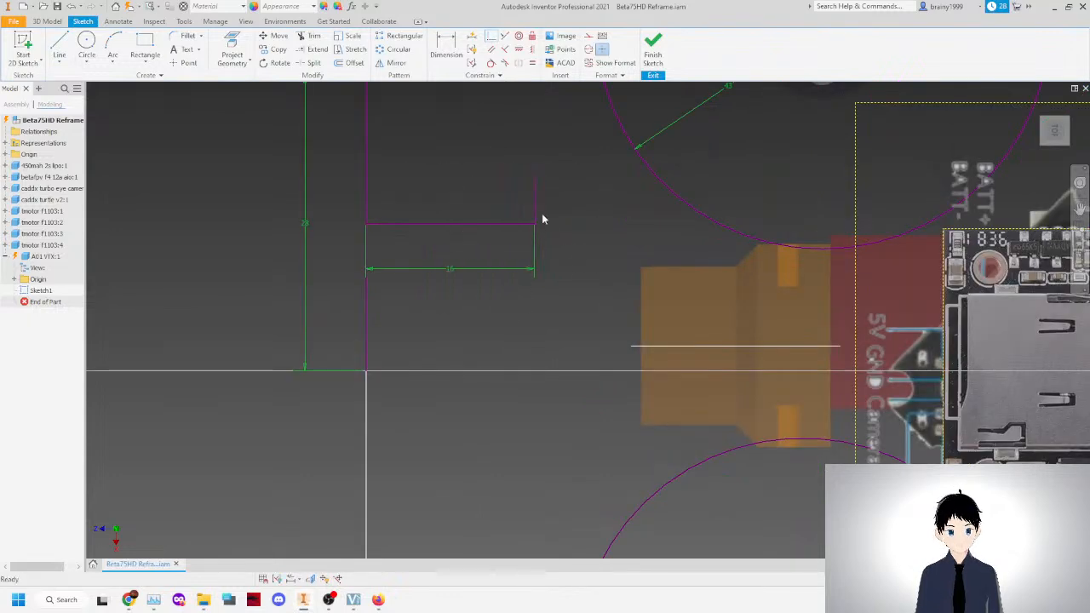
{"action": "scroll", "coordinate": [536, 238], "scroll_direction": "down", "scroll_amount": 3}
{"action": "scroll", "coordinate": [549, 277], "scroll_direction": "up", "scroll_amount": 5}
{"action": "left_click_drag", "start_coordinate": [486, 292], "coordinate": [479, 250]}
Draw a 3 mm line perpendicular to the 28 mm line at each of its two ends.
{"action": "left_click", "coordinate": [59, 47]}
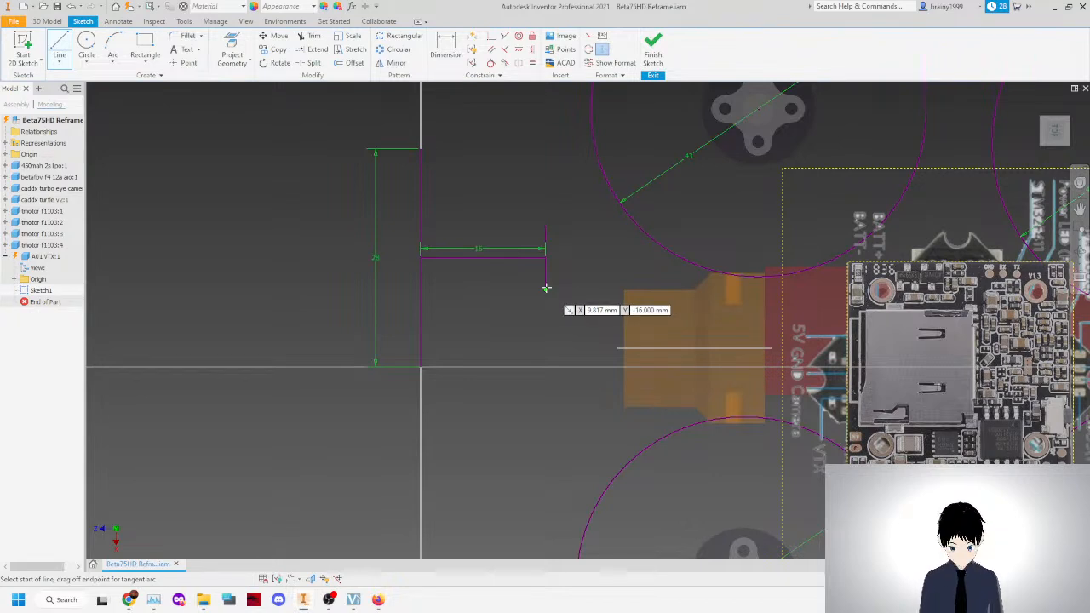
{"action": "left_click", "coordinate": [420, 367]}
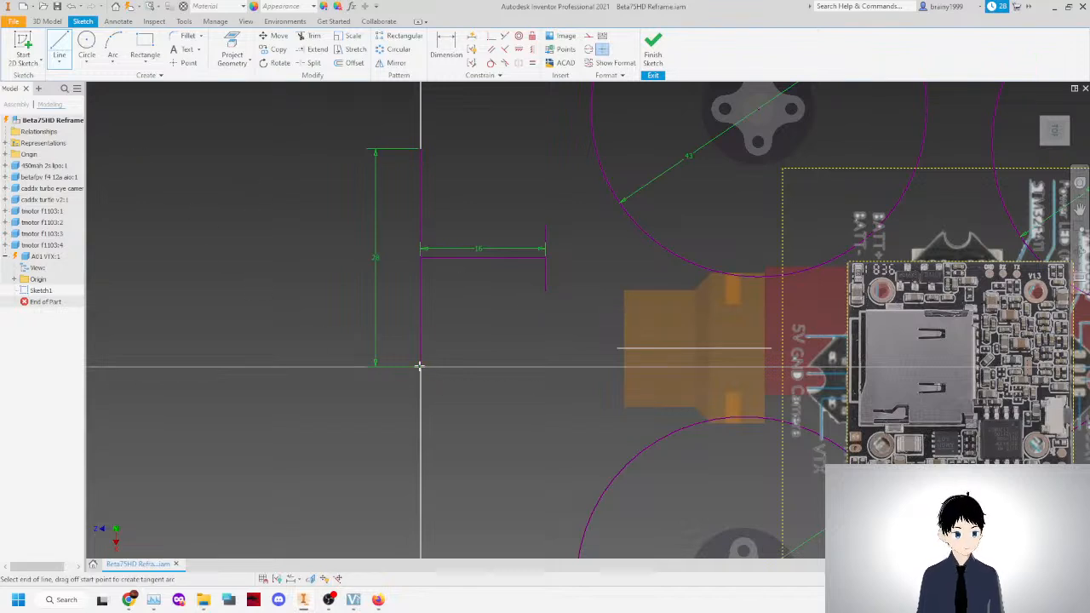
{"action": "key", "text": "Tab"}
{"action": "left_click", "coordinate": [456, 367]}
{"action": "right_click", "coordinate": [470, 157]}
{"action": "left_click", "coordinate": [500, 159]}
{"action": "left_click", "coordinate": [60, 43]}
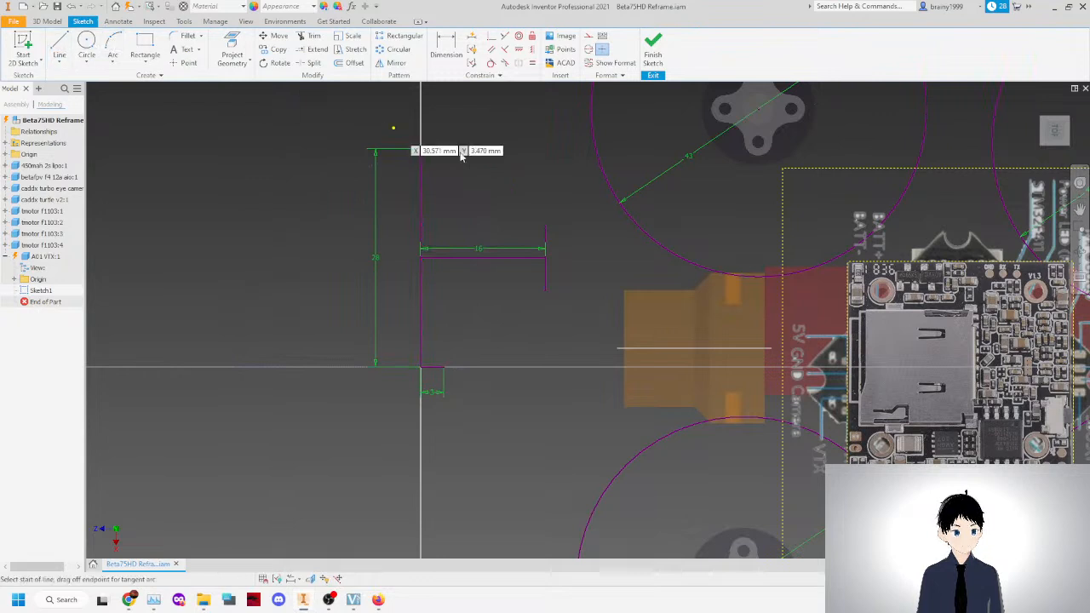
{"action": "left_click", "coordinate": [422, 149]}
{"action": "type", "text": "3"}
{"action": "key", "text": "Return"}
Close the outline with slanted lines from the 3 mm edges to the two ends of the short line.
{"action": "double_click", "coordinate": [545, 226]}
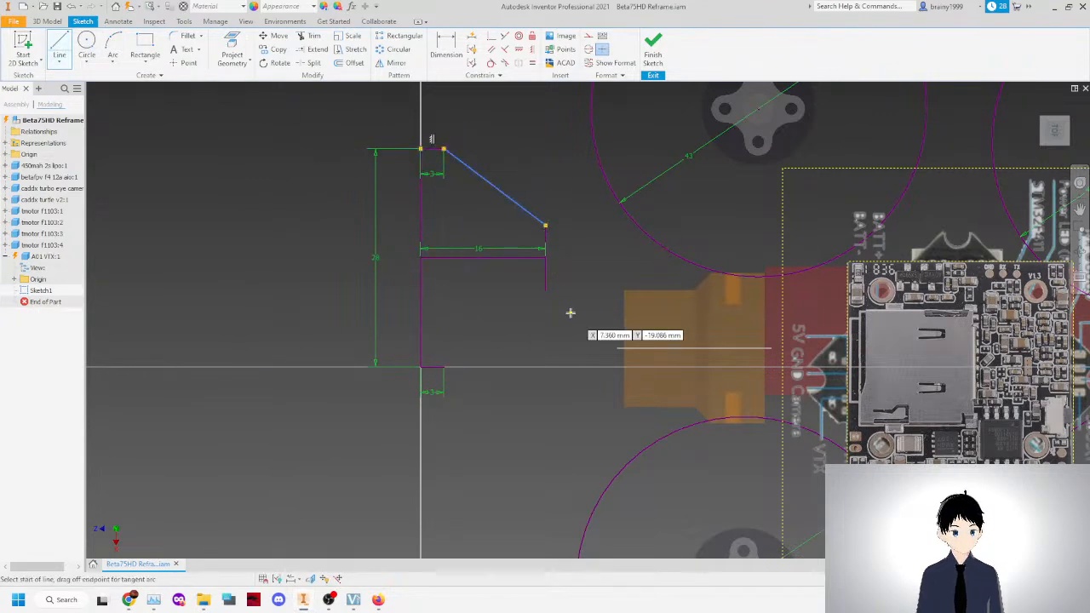
{"action": "left_click", "coordinate": [545, 289]}
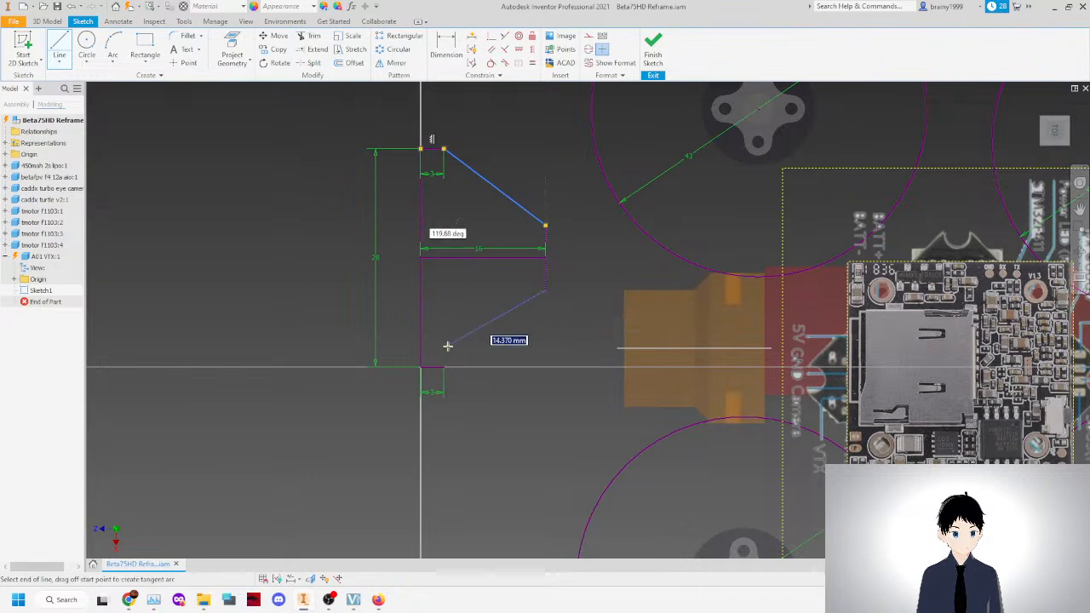
{"action": "left_click", "coordinate": [443, 368]}
{"action": "right_click", "coordinate": [469, 322]}
{"action": "left_click", "coordinate": [509, 326]}
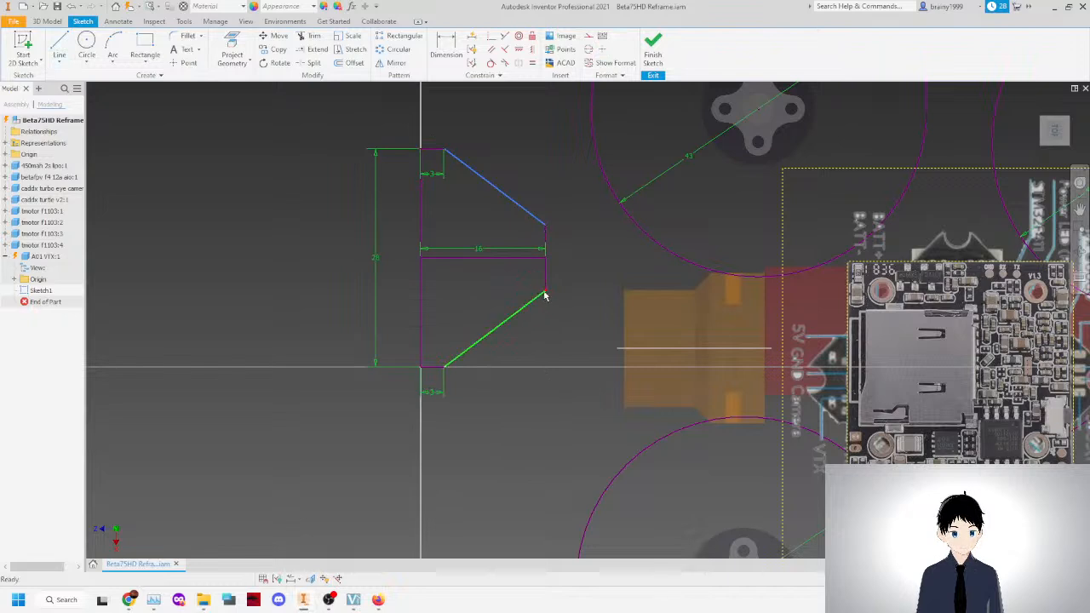
Dimension the length of the short edge at the narrow end of the outline.
{"action": "scroll", "coordinate": [579, 257], "scroll_direction": "down", "scroll_amount": 3}
{"action": "left_click", "coordinate": [445, 47]}
{"action": "left_click", "coordinate": [533, 282]}
{"action": "left_click", "coordinate": [555, 291]}
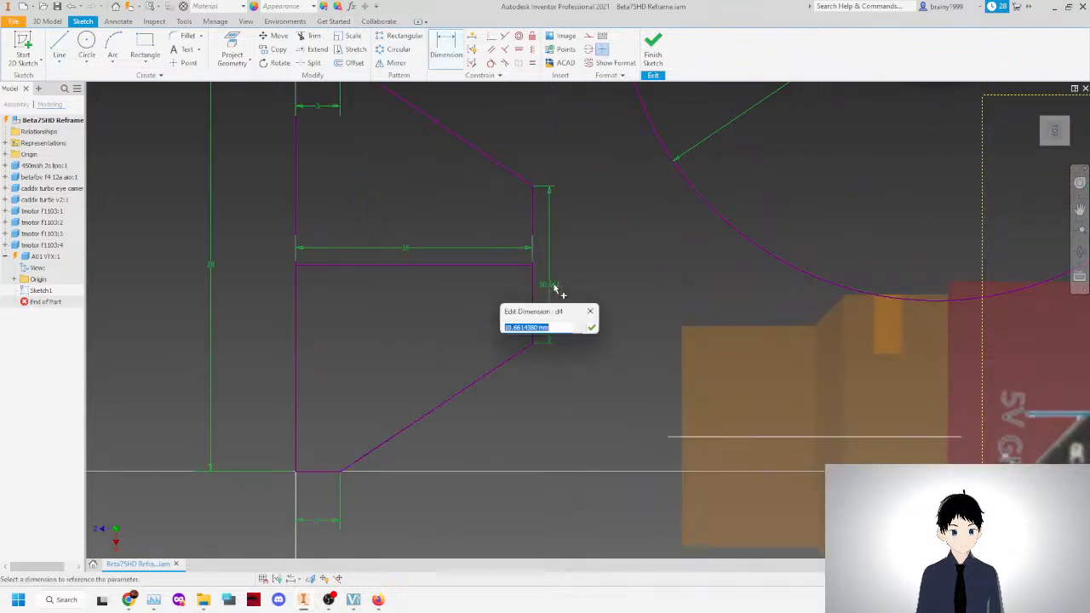
{"action": "key", "text": "Return"}
{"action": "scroll", "coordinate": [511, 288], "scroll_direction": "up", "scroll_amount": 4}
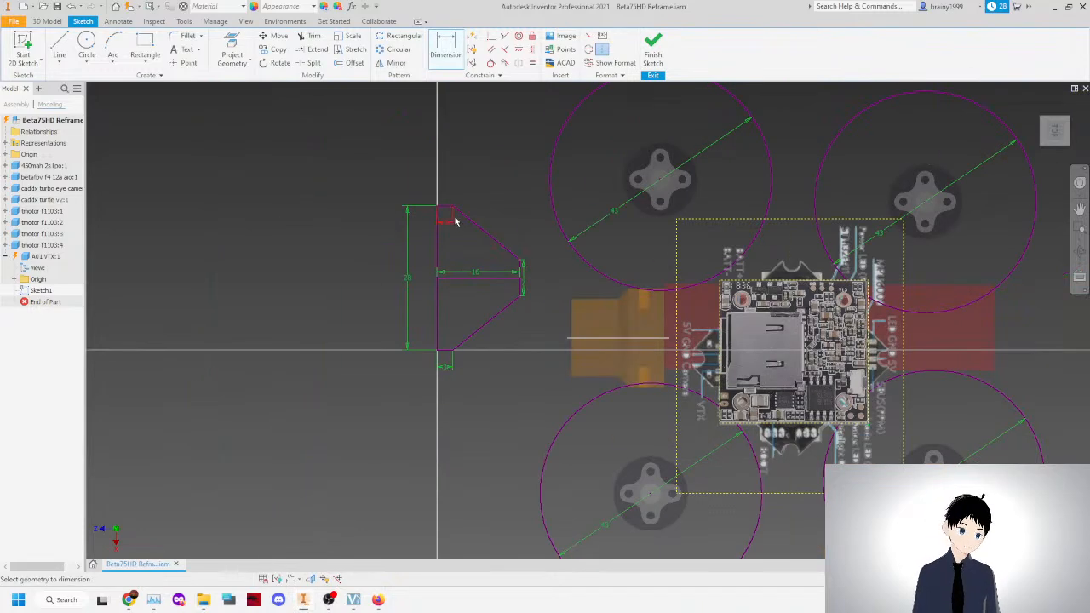
Extrude both profiles of the VTX outline to a thickness of 1 mm.
{"action": "key", "text": "F6"}
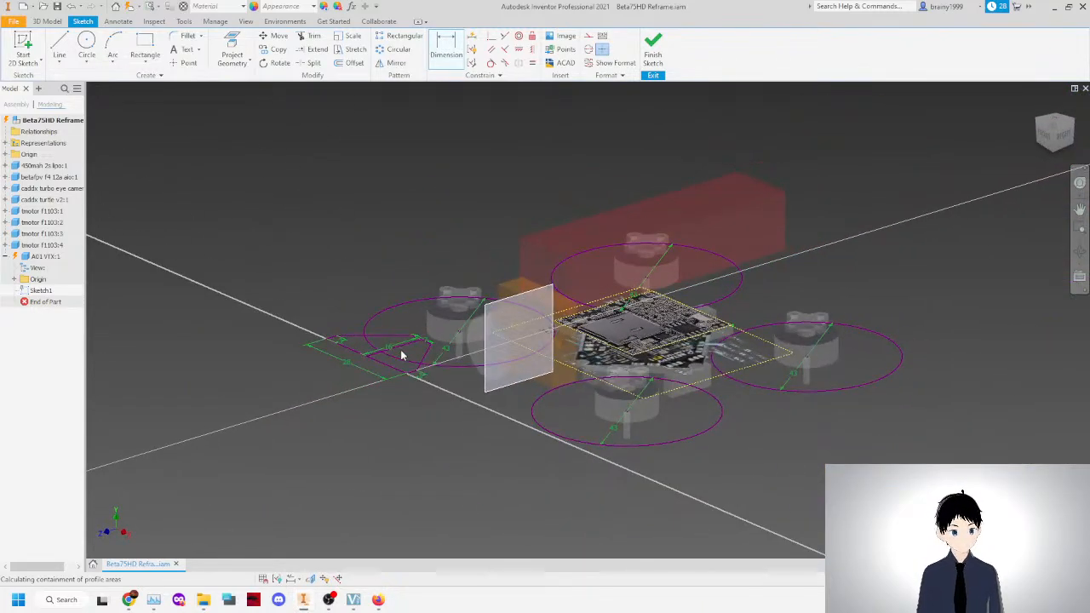
{"action": "key", "text": "e"}
{"action": "left_click", "coordinate": [380, 349]}
{"action": "left_click", "coordinate": [400, 362]}
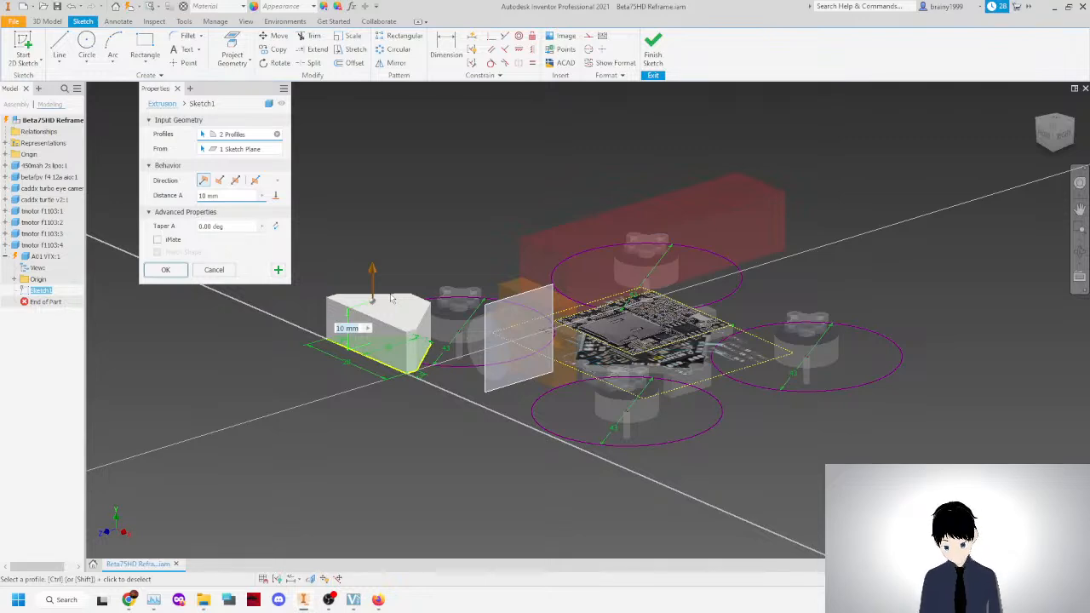
{"action": "left_click_drag", "start_coordinate": [232, 199], "coordinate": [173, 201]}
{"action": "type", "text": "1"}
{"action": "key", "text": "Return"}
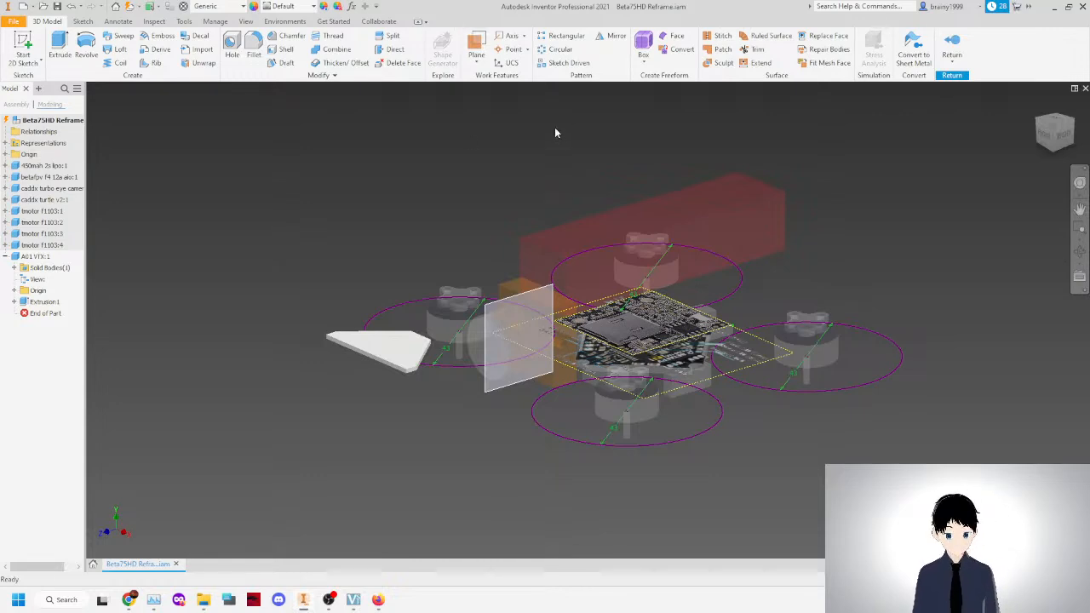
Return to the assembly and move the battery aside and the A01 VTX board directly behind the Caddx Turtle board.
{"action": "left_click", "coordinate": [953, 47]}
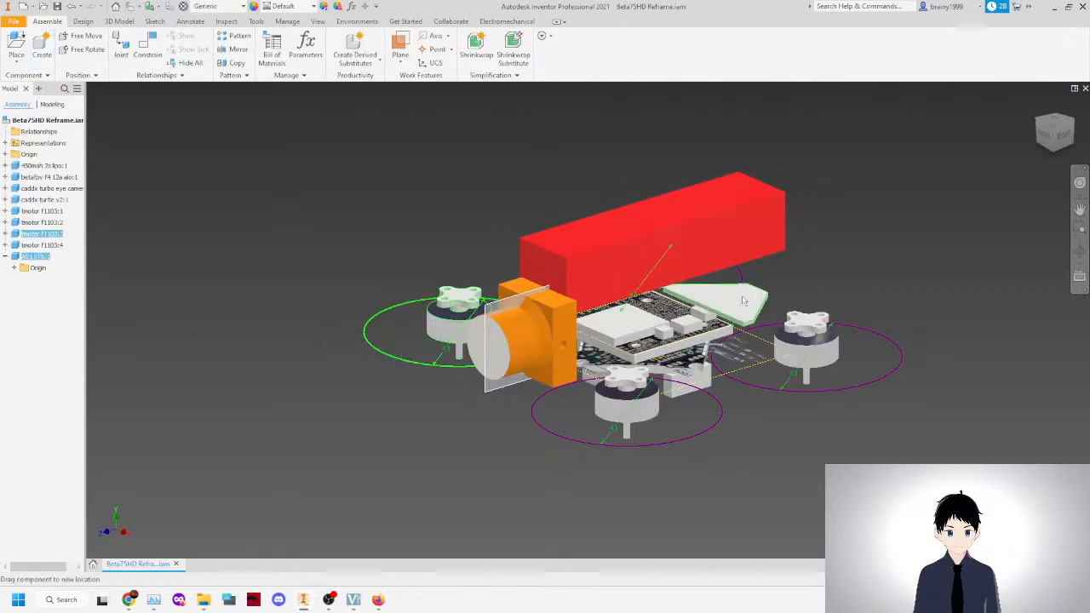
{"action": "left_click", "coordinate": [1054, 121]}
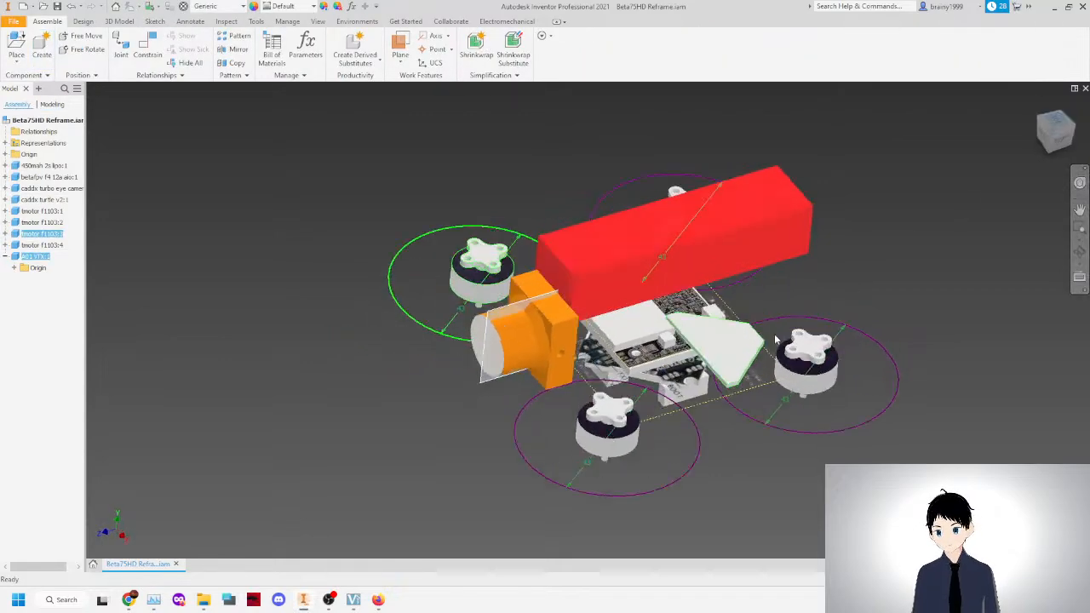
{"action": "left_click_drag", "start_coordinate": [708, 331], "coordinate": [488, 252]}
{"action": "left_click_drag", "start_coordinate": [663, 333], "coordinate": [633, 327]}
{"action": "left_click_drag", "start_coordinate": [680, 468], "coordinate": [747, 335]}
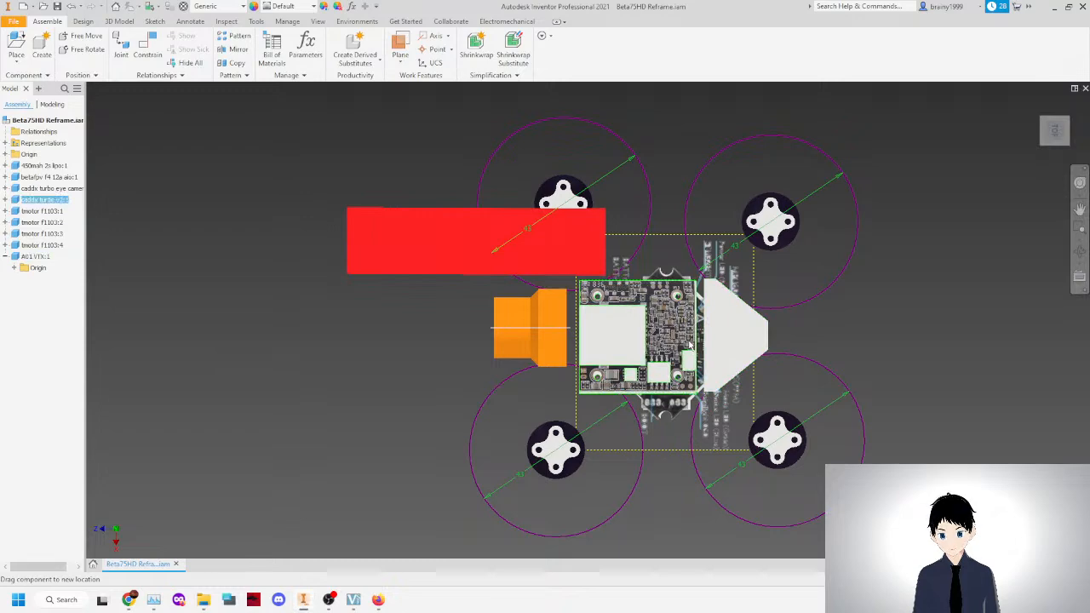
{"action": "left_click", "coordinate": [934, 290]}
Examine the component layout from above, from behind and from an isometric angle.
{"action": "left_click_drag", "start_coordinate": [1054, 132], "coordinate": [1031, 141]}
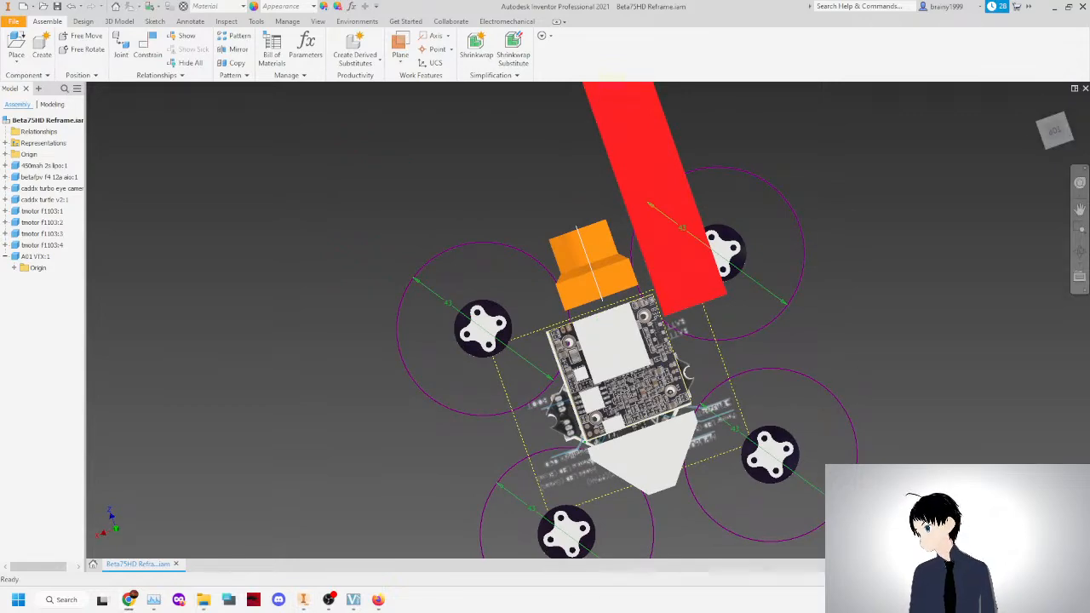
{"action": "left_click", "coordinate": [1061, 147]}
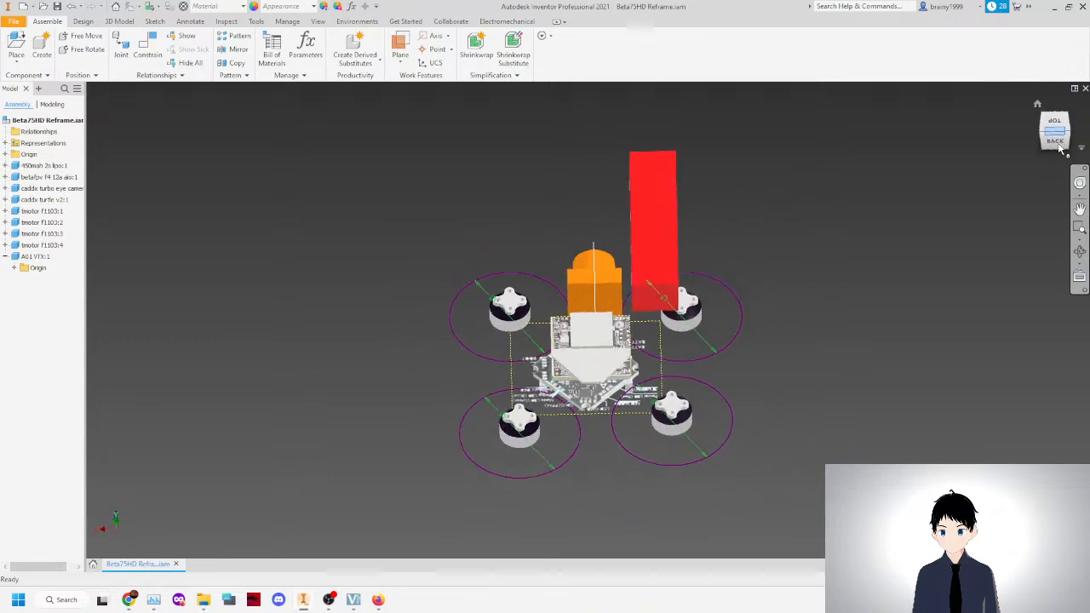
{"action": "left_click_drag", "start_coordinate": [600, 294], "coordinate": [600, 339]}
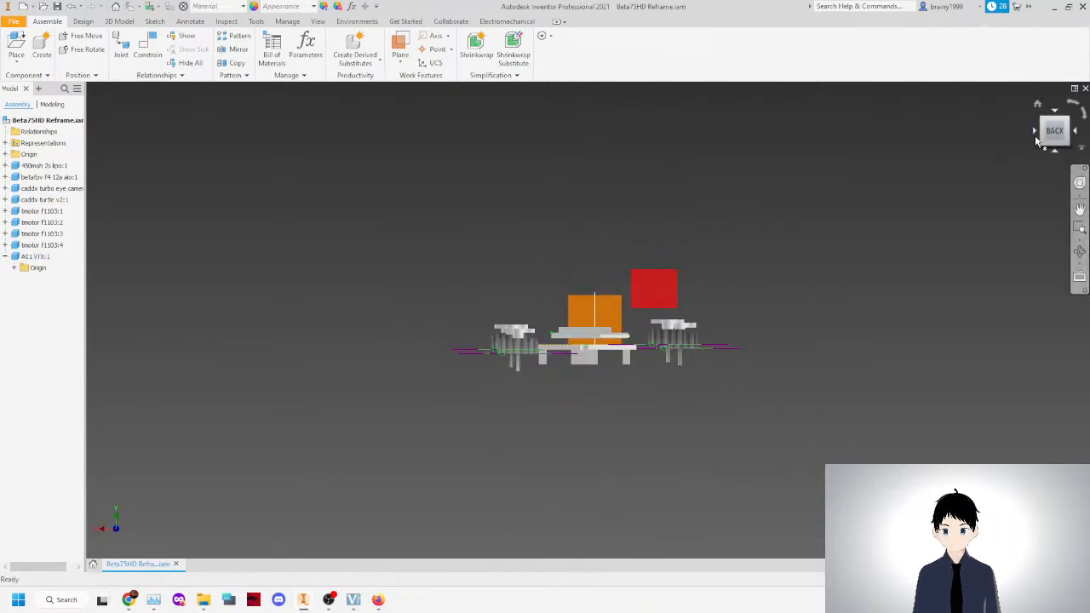
{"action": "left_click", "coordinate": [1061, 128]}
{"action": "left_click", "coordinate": [1044, 118]}
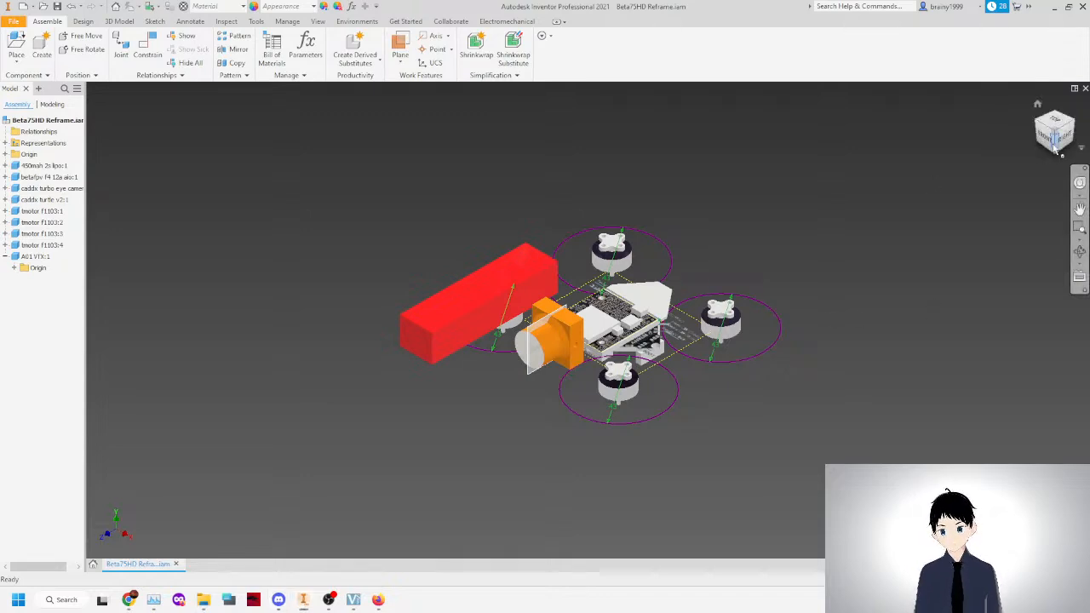
Try different heights for the flight controller above and below the Caddx Turtle board in the side view.
{"action": "left_click", "coordinate": [1066, 141]}
{"action": "scroll", "coordinate": [624, 347], "scroll_direction": "down", "scroll_amount": 7}
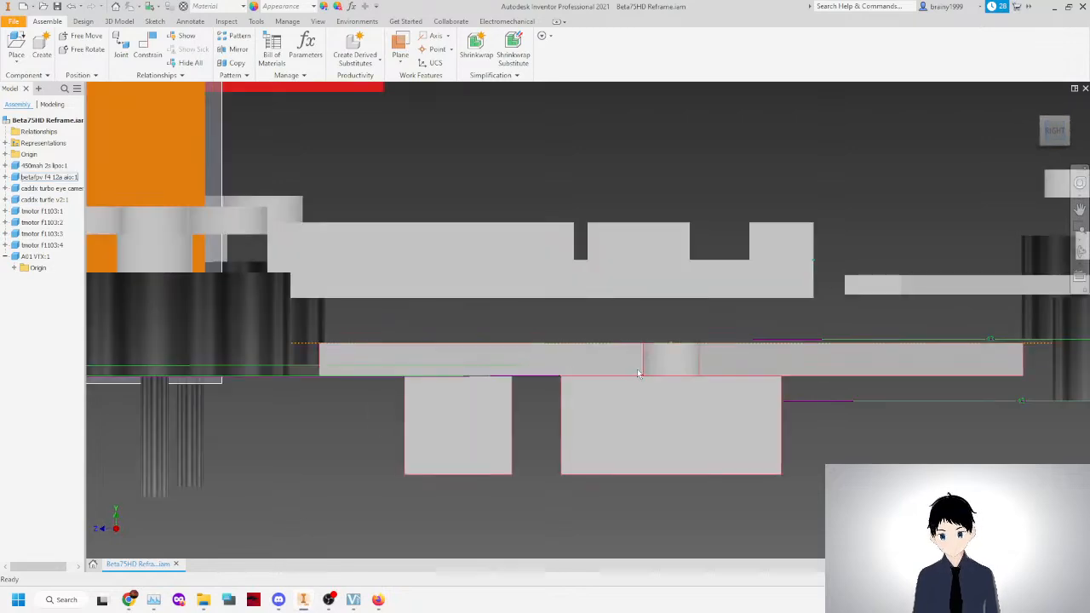
{"action": "left_click_drag", "start_coordinate": [637, 369], "coordinate": [666, 109]}
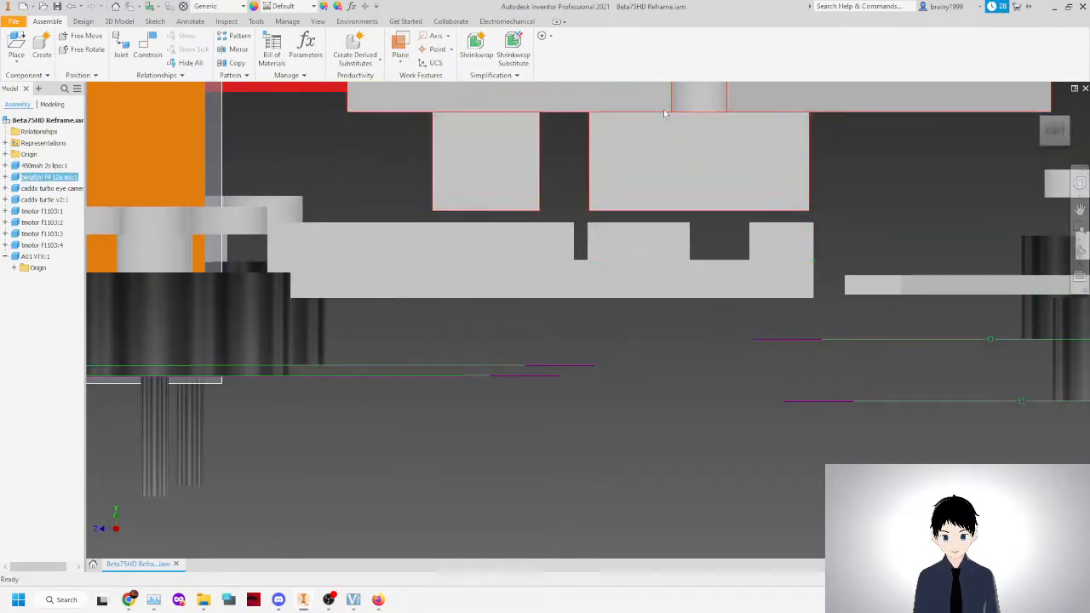
{"action": "scroll", "coordinate": [672, 239], "scroll_direction": "up", "scroll_amount": 8}
{"action": "scroll", "coordinate": [707, 242], "scroll_direction": "down", "scroll_amount": 5}
{"action": "left_click_drag", "start_coordinate": [588, 197], "coordinate": [583, 298]}
{"action": "left_click", "coordinate": [793, 304]}
{"action": "left_click_drag", "start_coordinate": [793, 304], "coordinate": [778, 268]}
{"action": "left_click", "coordinate": [599, 316]}
Move the flight controller above the Caddx Turtle board and check the stack from an isometric angle.
{"action": "left_click_drag", "start_coordinate": [1056, 135], "coordinate": [929, 76]}
{"action": "mouse_move", "coordinate": [498, 255]}
{"action": "middle_mouse_down", "text": "shift"}
{"action": "mouse_move", "coordinate": [494, 396]}
{"action": "mouse_move", "coordinate": [502, 358]}
{"action": "mouse_move", "coordinate": [494, 362]}
{"action": "middle_mouse_up", "text": "shift"}
{"action": "mouse_move", "coordinate": [498, 307]}
{"action": "middle_mouse_down", "text": "shift"}
{"action": "mouse_move", "coordinate": [580, 305]}
{"action": "mouse_move", "coordinate": [588, 281]}
{"action": "mouse_move", "coordinate": [567, 209]}
{"action": "mouse_move", "coordinate": [592, 307]}
{"action": "mouse_move", "coordinate": [651, 298]}
{"action": "middle_mouse_up", "text": "shift"}
{"action": "left_click_drag", "start_coordinate": [503, 311], "coordinate": [554, 170]}
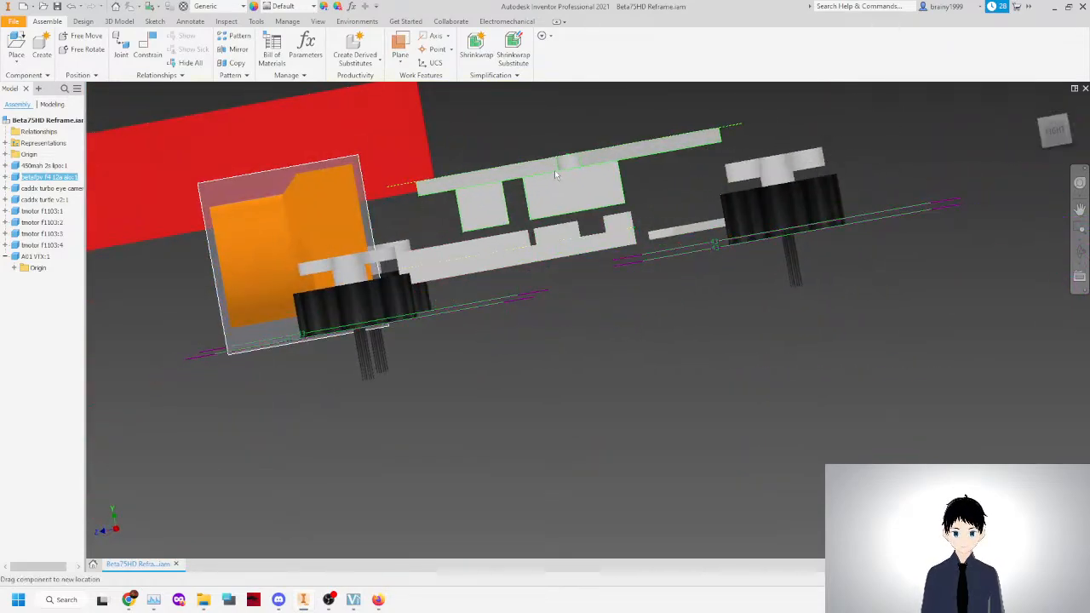
{"action": "left_click", "coordinate": [1039, 116]}
{"action": "left_click", "coordinate": [635, 296]}
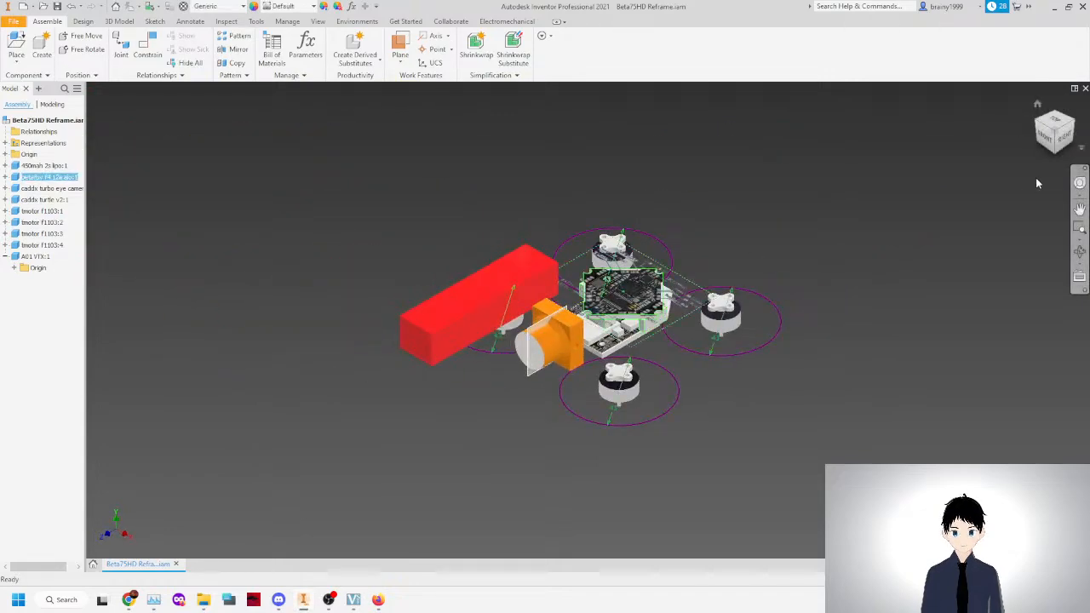
Free-rotate the flight controller in the side view so that its motor connectors face up.
{"action": "left_click", "coordinate": [1066, 138]}
{"action": "left_click", "coordinate": [83, 48]}
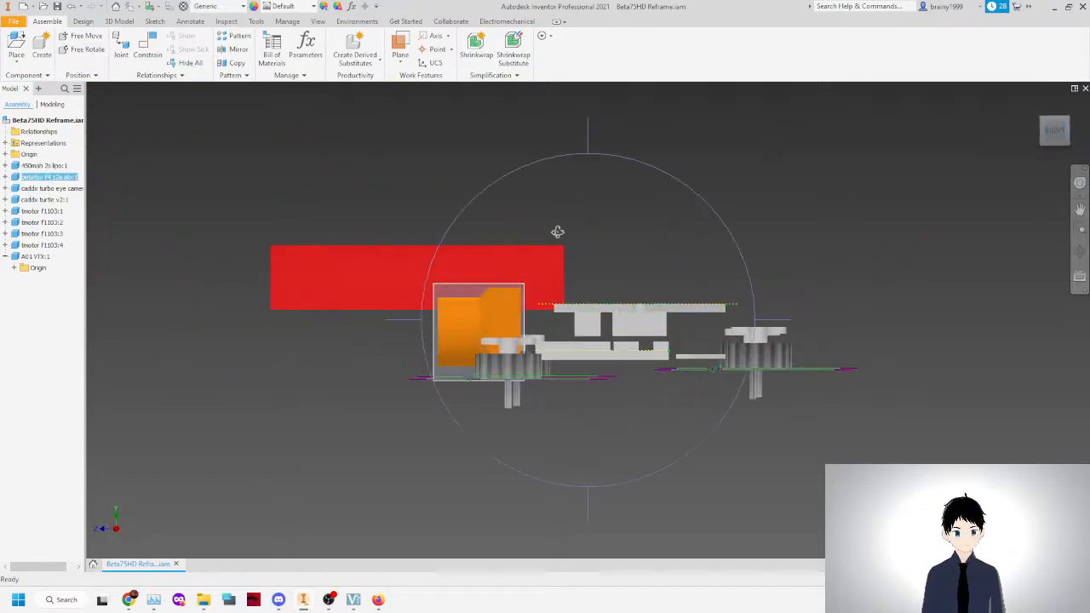
{"action": "left_click_drag", "start_coordinate": [715, 198], "coordinate": [466, 438]}
{"action": "right_click", "coordinate": [452, 415]}
{"action": "left_click", "coordinate": [485, 413]}
Reposition the flipped flight controller directly over the Caddx Turtle board and check the layout from an isometric angle.
{"action": "left_click_drag", "start_coordinate": [580, 322], "coordinate": [648, 319]}
{"action": "left_click", "coordinate": [1040, 125]}
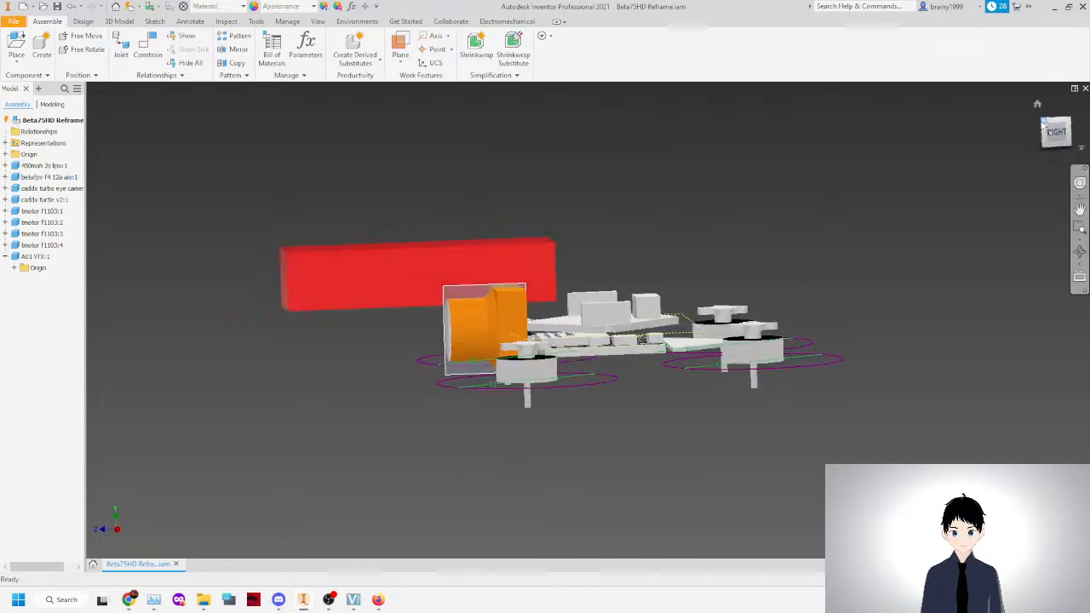
{"action": "scroll", "coordinate": [620, 324], "scroll_direction": "up", "scroll_amount": 5}
{"action": "left_click_drag", "start_coordinate": [620, 324], "coordinate": [623, 315]}
{"action": "left_click", "coordinate": [1063, 124]}
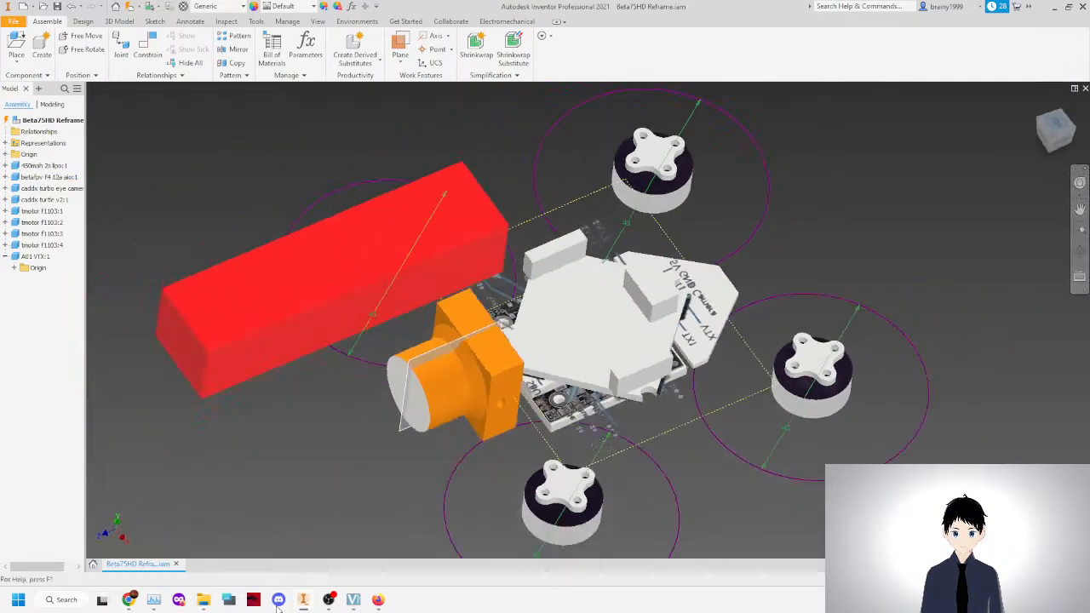
Switch to Firefox and read the flight controller section of the Beta75X HD product page.
{"action": "left_click", "coordinate": [378, 600]}
{"action": "left_click", "coordinate": [86, 12]}
{"action": "scroll", "coordinate": [711, 361], "scroll_direction": "up", "scroll_amount": 15}
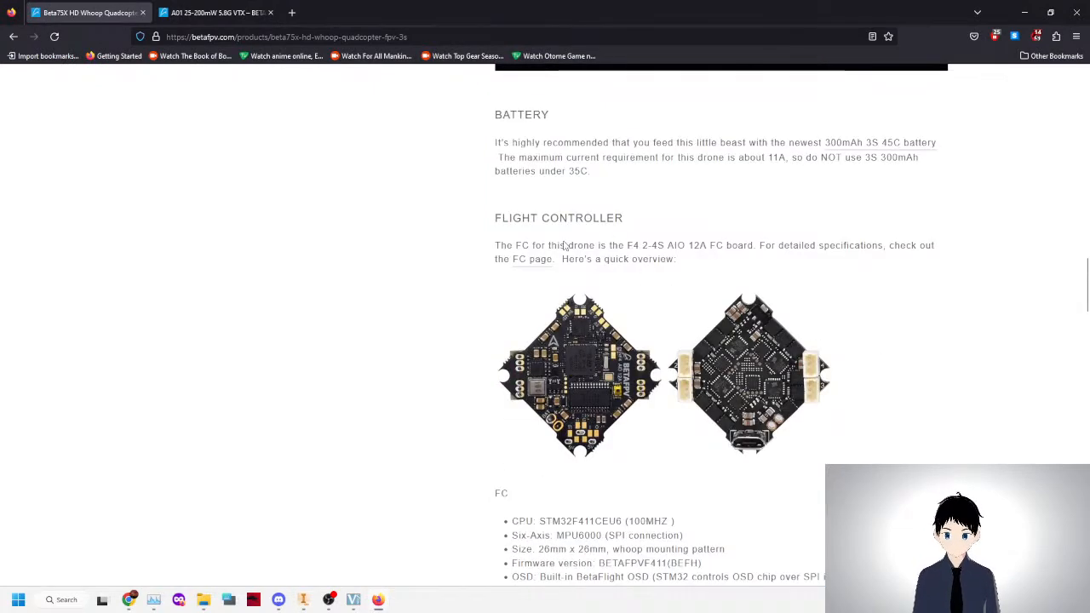
{"action": "scroll", "coordinate": [601, 388], "scroll_direction": "down", "scroll_amount": 1}
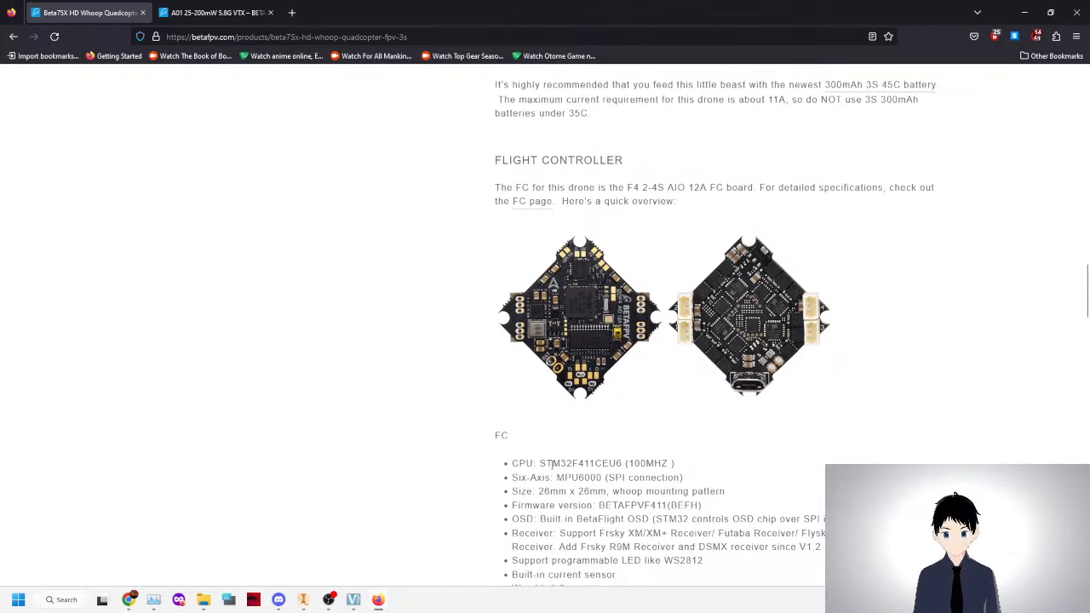
{"action": "scroll", "coordinate": [616, 396], "scroll_direction": "down", "scroll_amount": 1}
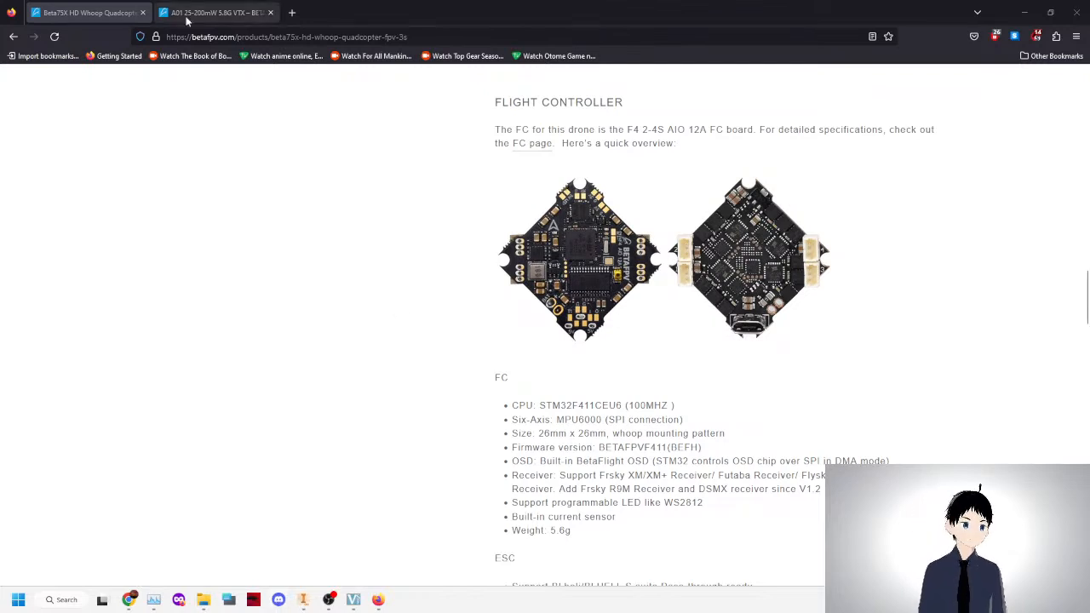
Open the F4 2-4S AIO flight controller's product page from the FC page link and examine its specifications and board diagrams.
{"action": "left_click", "coordinate": [217, 12]}
{"action": "left_click", "coordinate": [291, 12]}
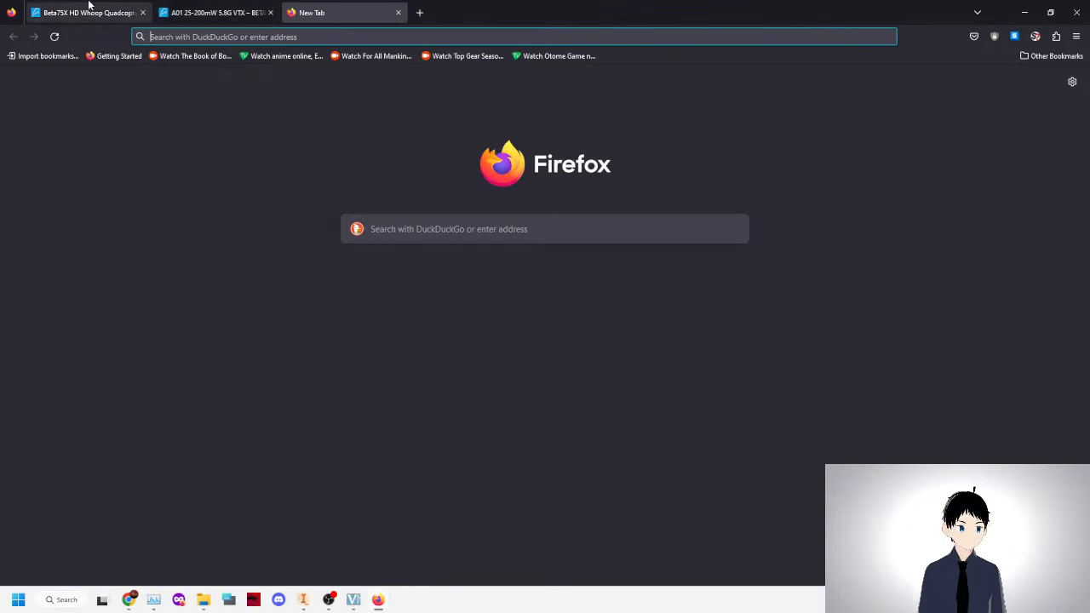
{"action": "left_click", "coordinate": [85, 12]}
{"action": "left_click", "coordinate": [526, 144]}
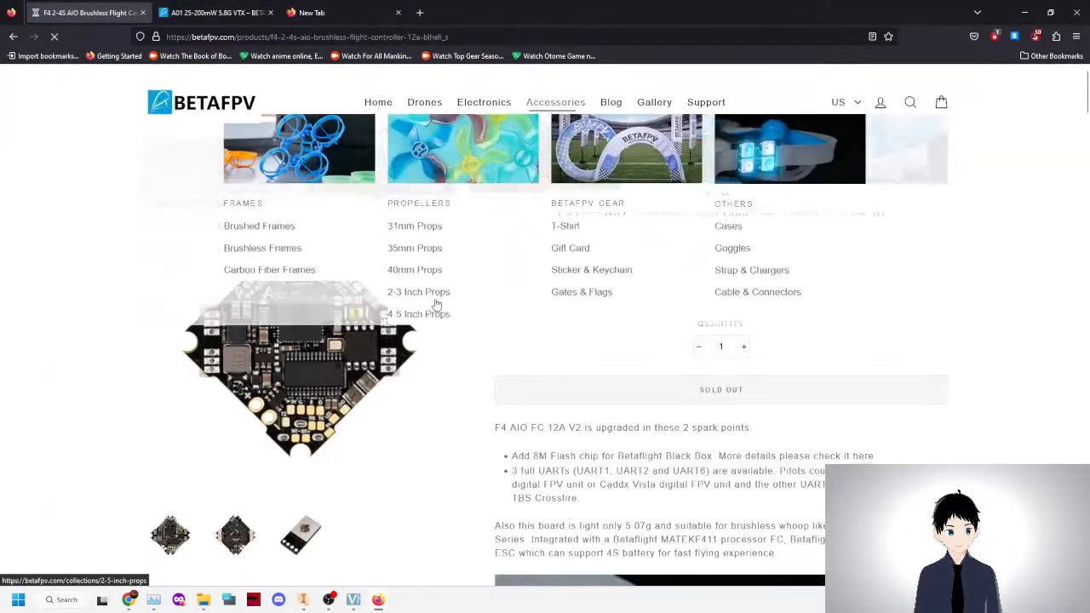
{"action": "scroll", "coordinate": [553, 323], "scroll_direction": "down", "scroll_amount": 3}
{"action": "scroll", "coordinate": [585, 387], "scroll_direction": "down", "scroll_amount": 2}
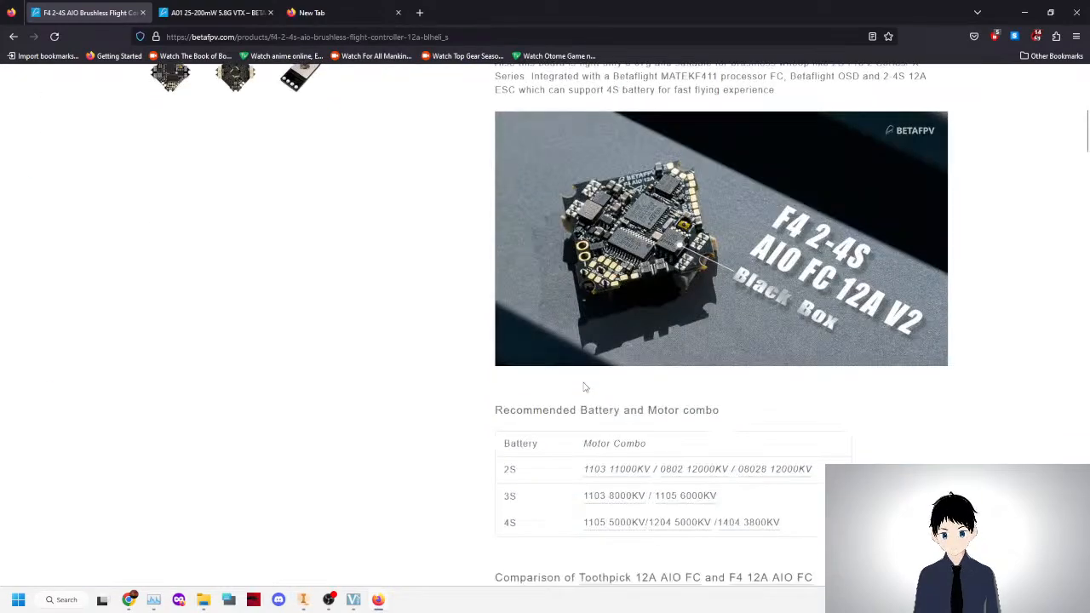
{"action": "scroll", "coordinate": [584, 387], "scroll_direction": "down", "scroll_amount": 5}
{"action": "scroll", "coordinate": [584, 387], "scroll_direction": "up", "scroll_amount": 4}
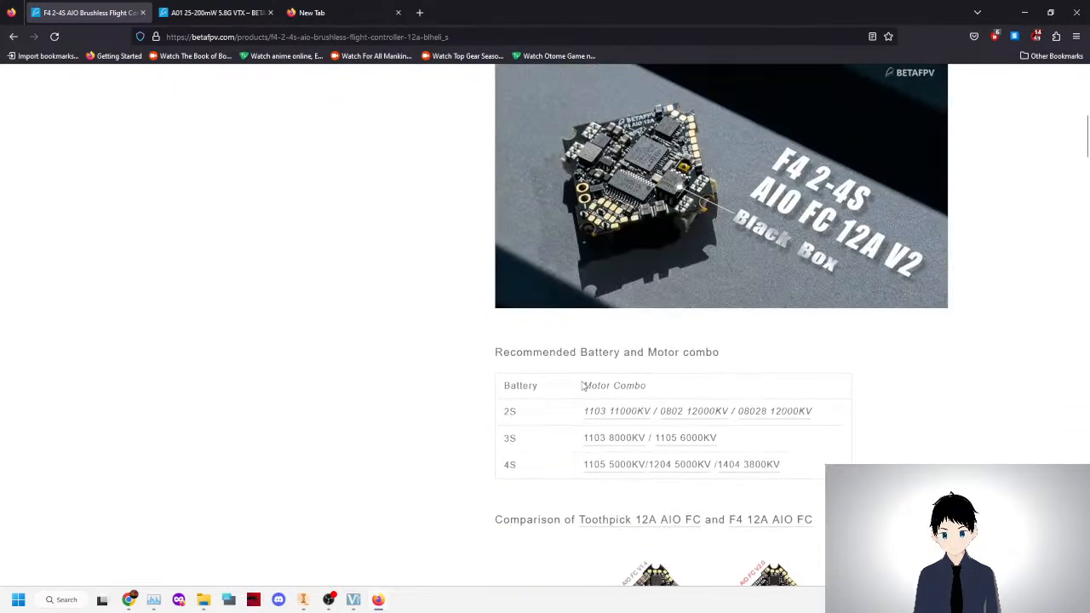
{"action": "scroll", "coordinate": [575, 375], "scroll_direction": "down", "scroll_amount": 7}
{"action": "scroll", "coordinate": [573, 371], "scroll_direction": "down", "scroll_amount": 8}
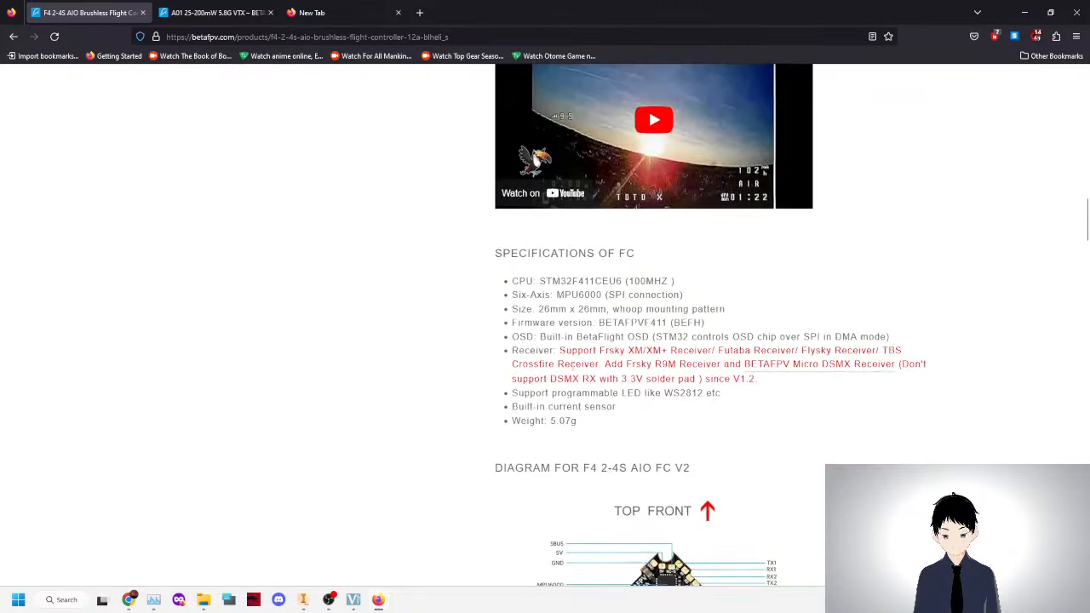
{"action": "scroll", "coordinate": [573, 370], "scroll_direction": "down", "scroll_amount": 1}
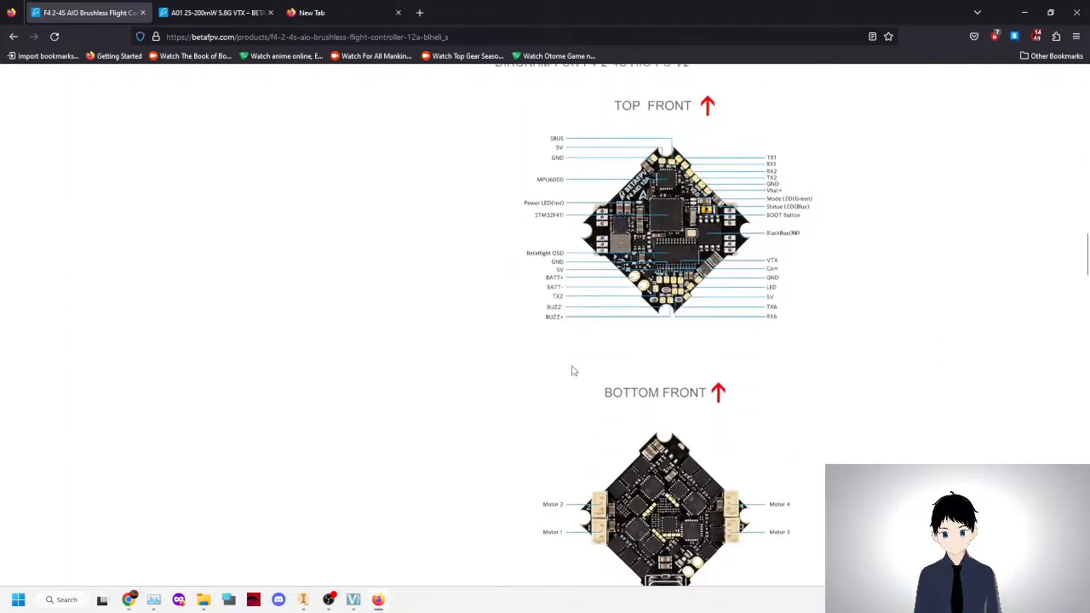
{"action": "scroll", "coordinate": [573, 371], "scroll_direction": "down", "scroll_amount": 3}
{"action": "scroll", "coordinate": [572, 366], "scroll_direction": "up", "scroll_amount": 1}
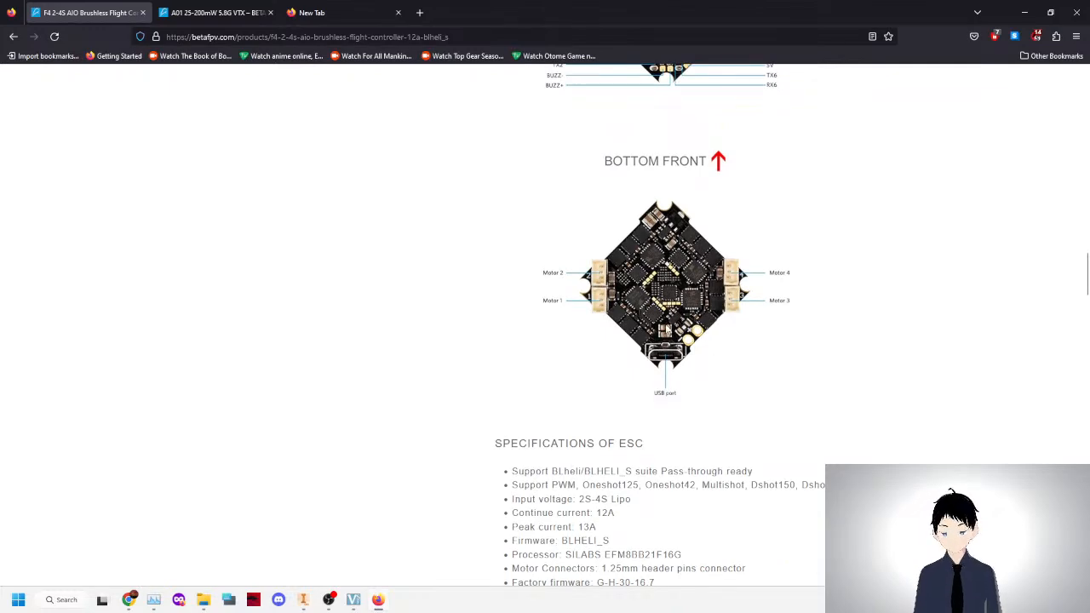
{"action": "scroll", "coordinate": [667, 331], "scroll_direction": "down", "scroll_amount": 10}
{"action": "scroll", "coordinate": [681, 342], "scroll_direction": "down", "scroll_amount": 6}
{"action": "scroll", "coordinate": [414, 246], "scroll_direction": "up", "scroll_amount": 1}
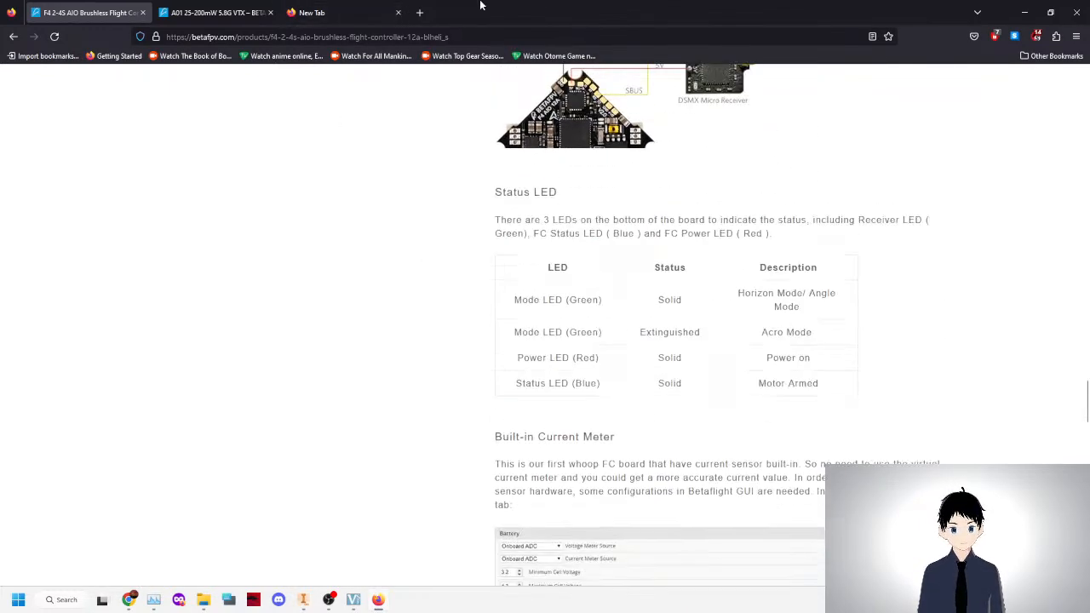
Search the web for "betaflight invert flight controller" in the blank tab.
{"action": "left_click", "coordinate": [392, 9]}
{"action": "type", "text": "betaflgig"}
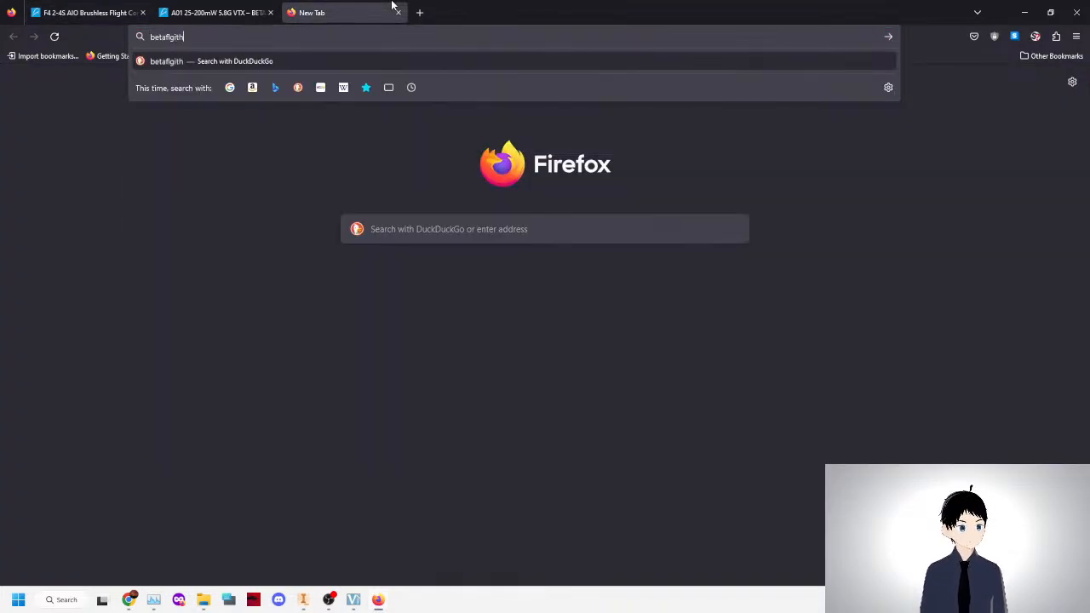
{"action": "key", "text": "BackSpace"}
{"action": "key", "text": "BackSpace"}
{"action": "key", "text": "BackSpace"}
{"action": "type", "text": "ight switch"}
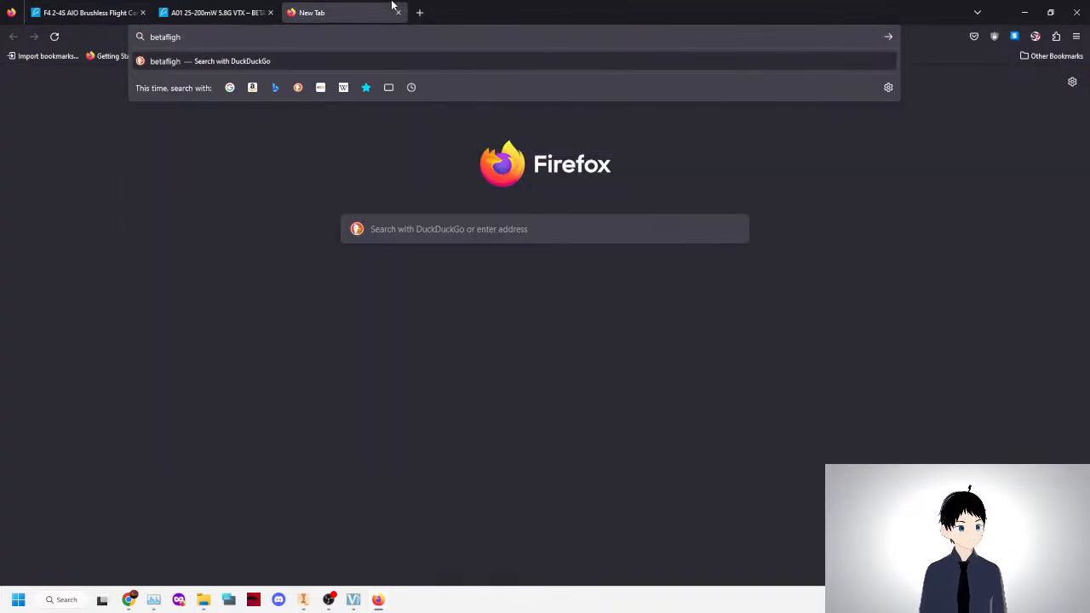
{"action": "key", "text": "BackSpace"}
{"action": "key", "text": "BackSpace"}
{"action": "key", "text": "BackSpace"}
{"action": "key", "text": "BackSpace"}
{"action": "key", "text": "BackSpace"}
{"action": "key", "text": "BackSpace"}
{"action": "key", "text": "BackSpace"}
{"action": "type", "text": "invert flight controller"}
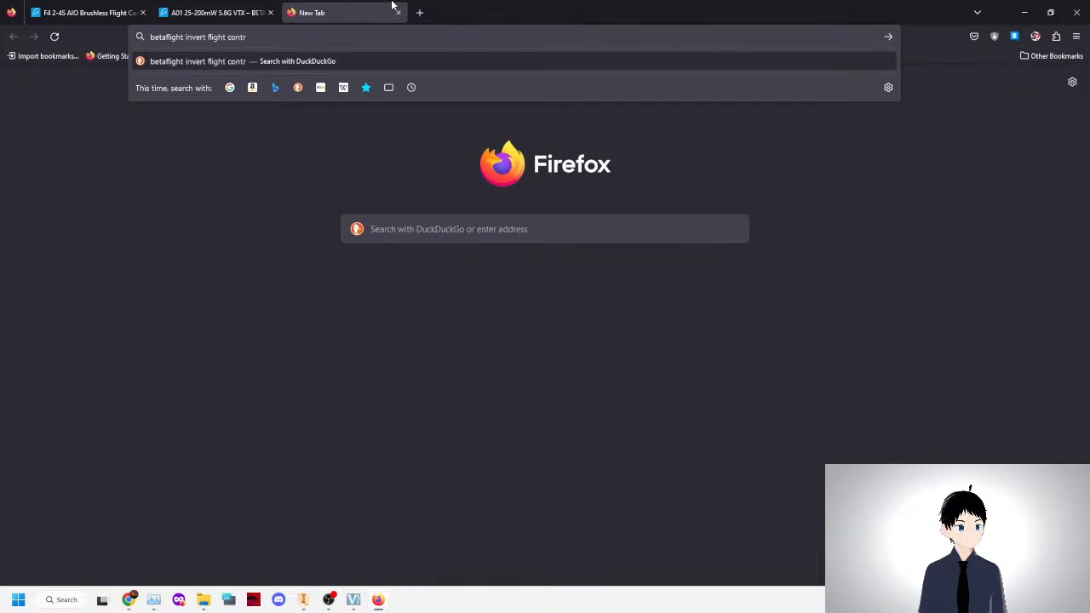
{"action": "key", "text": "Return"}
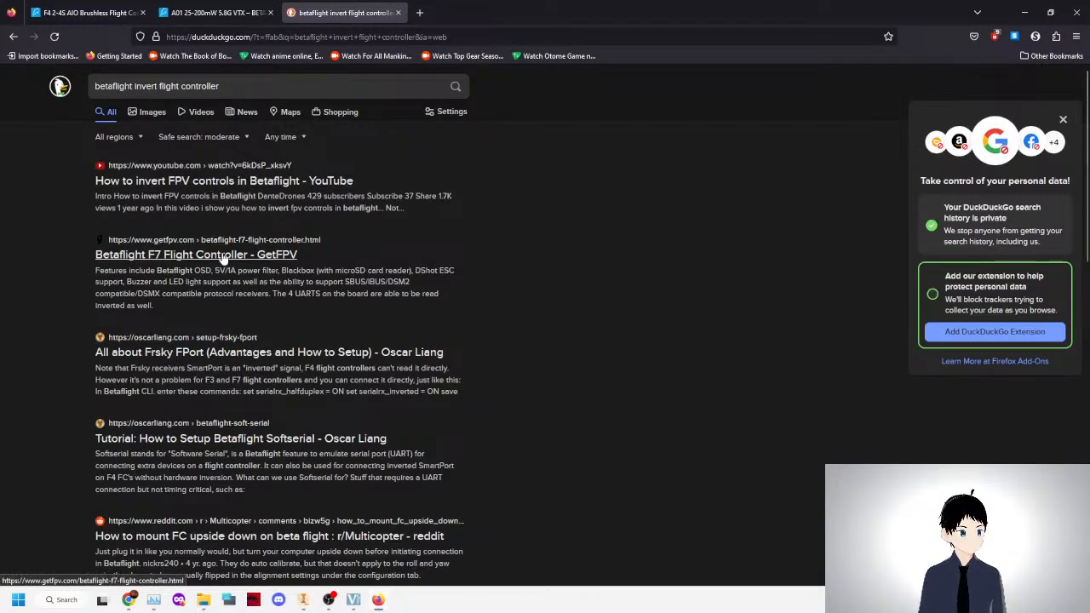
{"action": "left_click", "coordinate": [232, 260]}
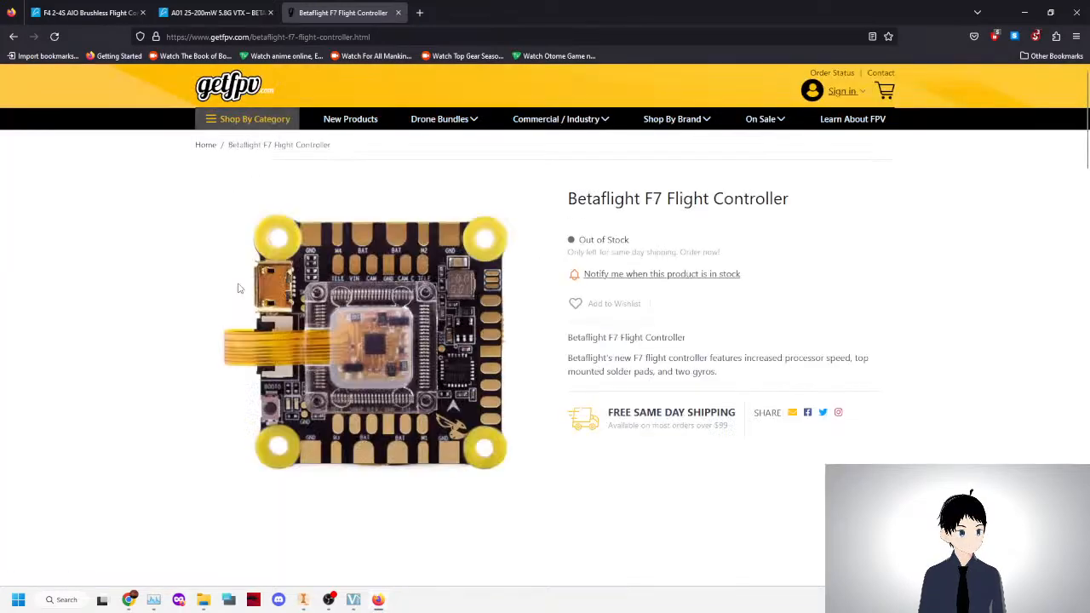
{"action": "scroll", "coordinate": [239, 289], "scroll_direction": "down", "scroll_amount": 1}
{"action": "key", "text": "alt+Left"}
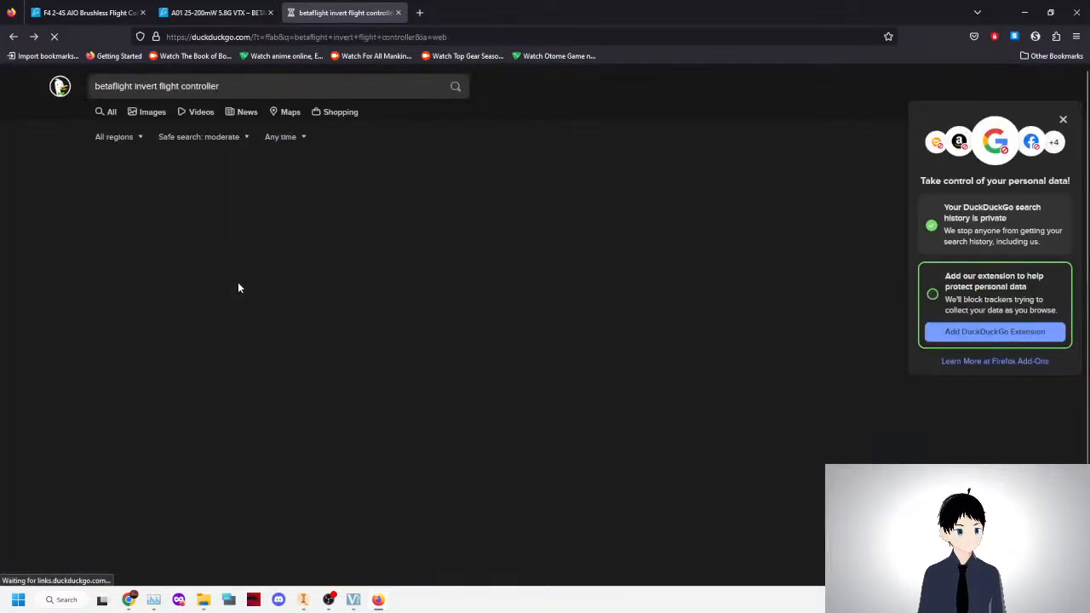
Read the replies in the Reddit thread "How to mount FC upside down on beta flight" and close the thread.
{"action": "scroll", "coordinate": [281, 350], "scroll_direction": "down", "scroll_amount": 3}
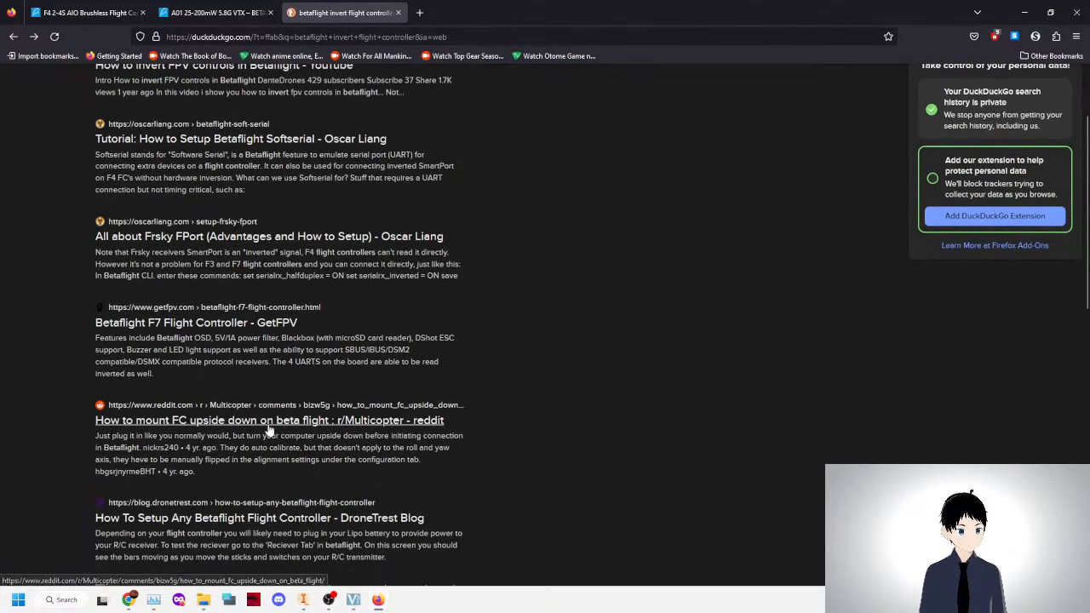
{"action": "left_click", "coordinate": [274, 420]}
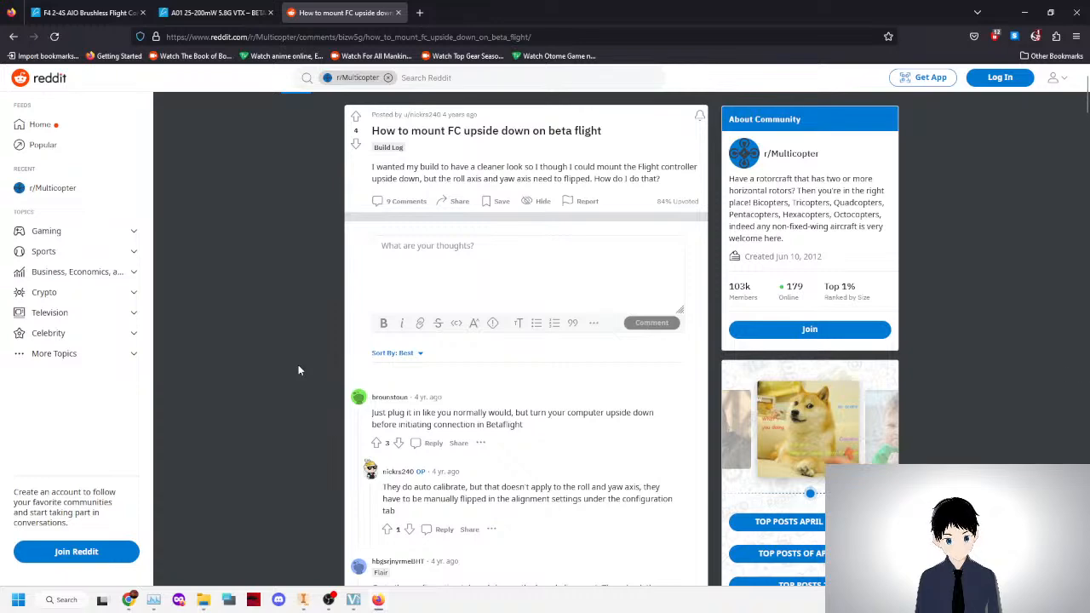
{"action": "scroll", "coordinate": [298, 368], "scroll_direction": "down", "scroll_amount": 3}
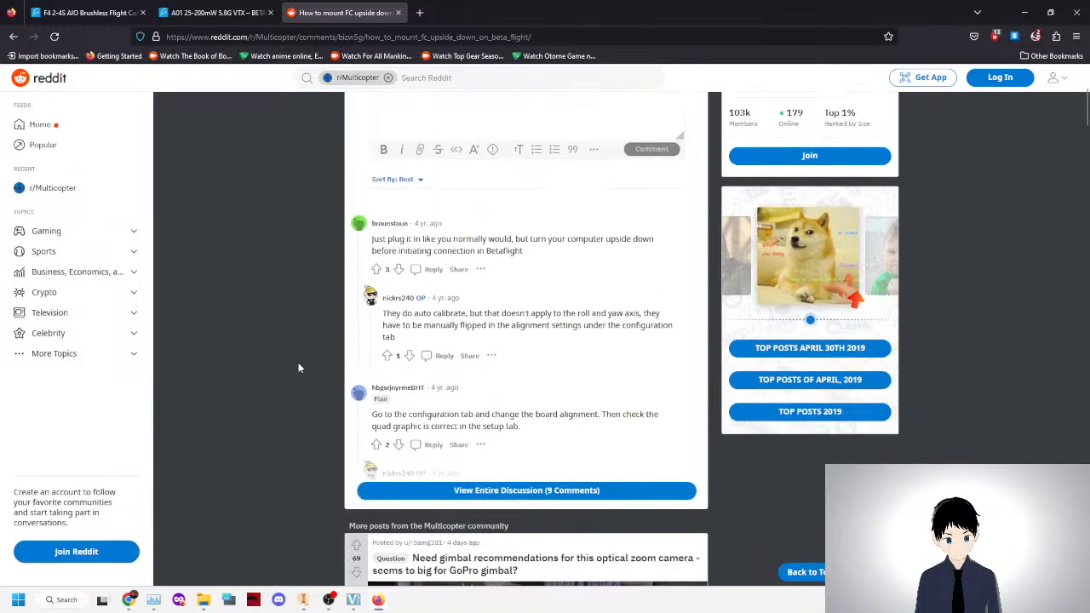
{"action": "scroll", "coordinate": [372, 353], "scroll_direction": "down", "scroll_amount": 2}
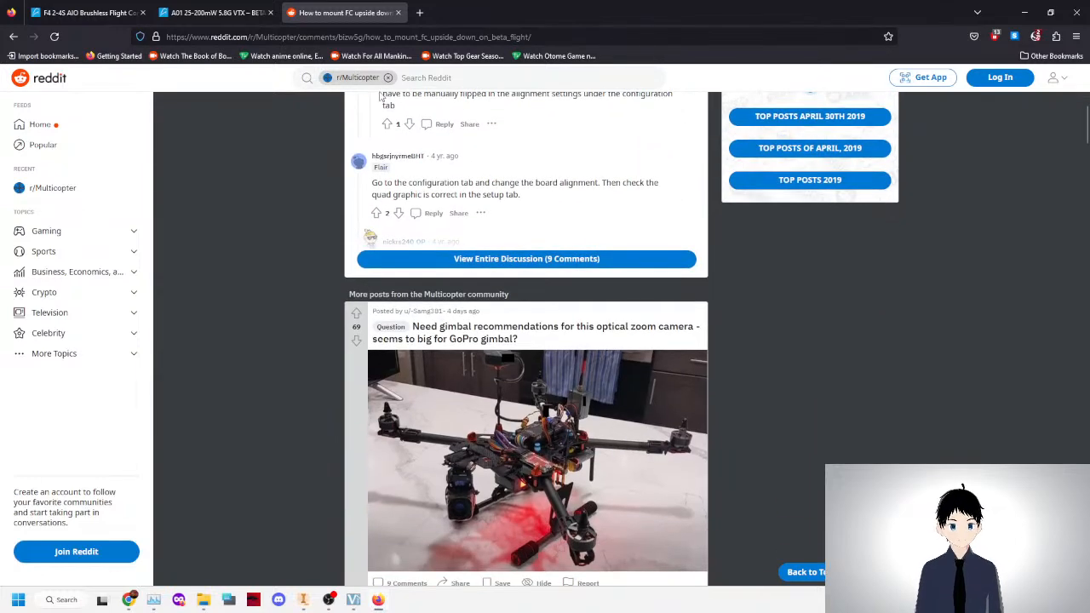
{"action": "left_click", "coordinate": [398, 12]}
Find and launch Betaflight Configurator, and bring its window onto this screen at full size.
{"action": "left_click", "coordinate": [18, 600]}
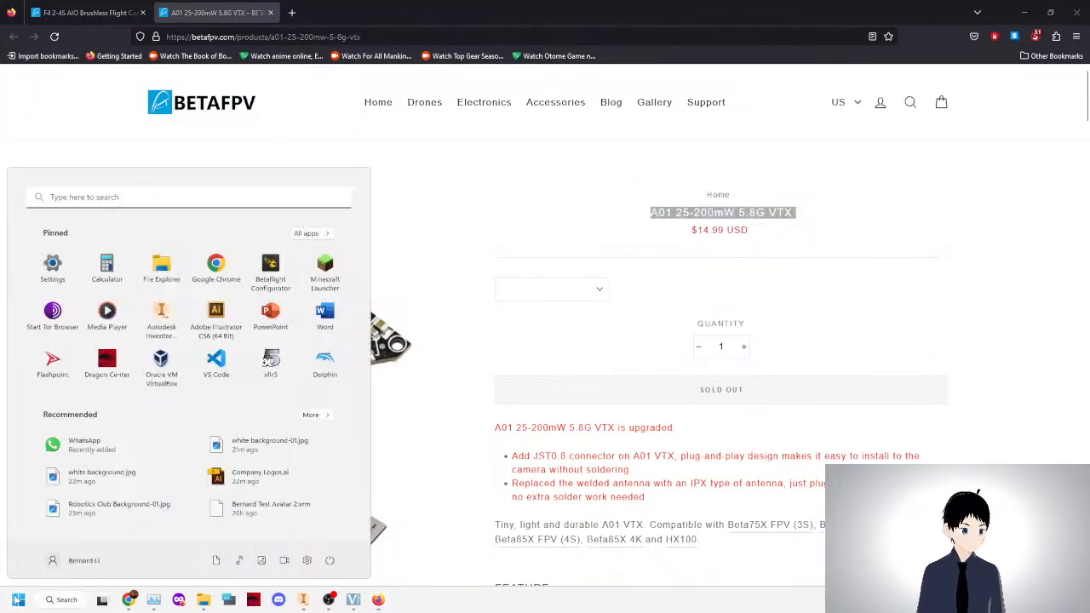
{"action": "type", "text": "c"}
{"action": "key", "text": "BackSpace"}
{"action": "type", "text": "betafli"}
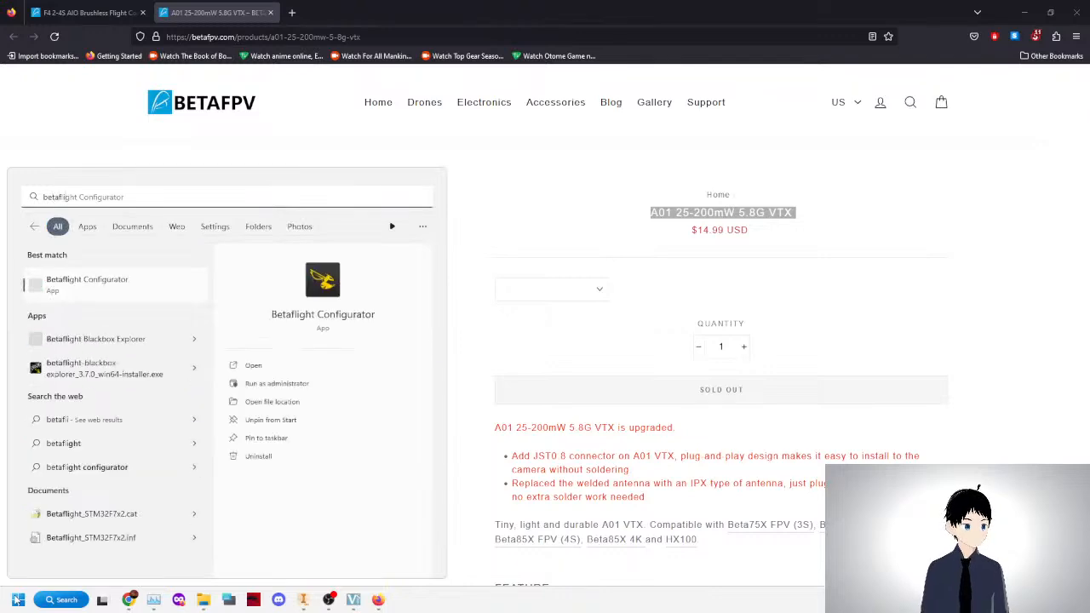
{"action": "key", "text": "Return"}
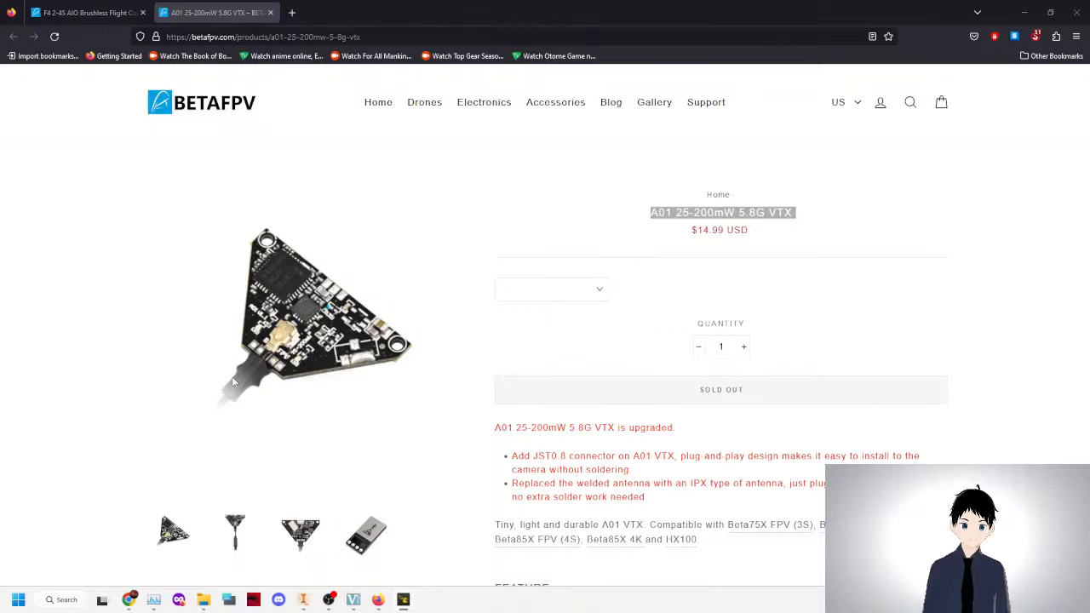
{"action": "left_click_drag", "start_coordinate": [1089, 223], "coordinate": [600, 138]}
{"action": "left_click", "coordinate": [853, 134]}
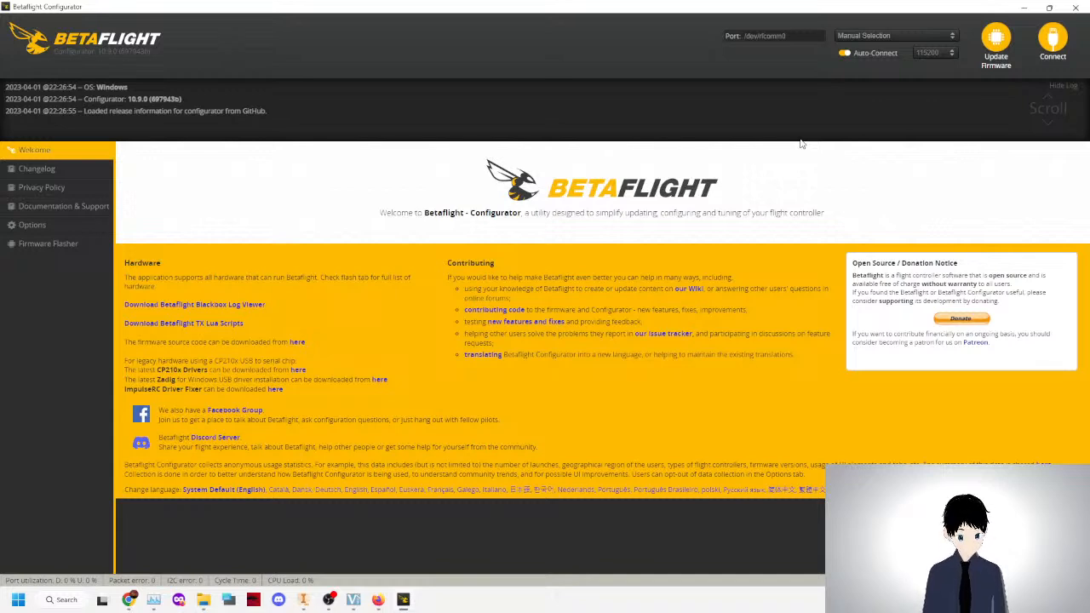
Look through the port selection choices and open the Firmware Flasher page.
{"action": "left_click", "coordinate": [892, 36]}
{"action": "left_click", "coordinate": [893, 36]}
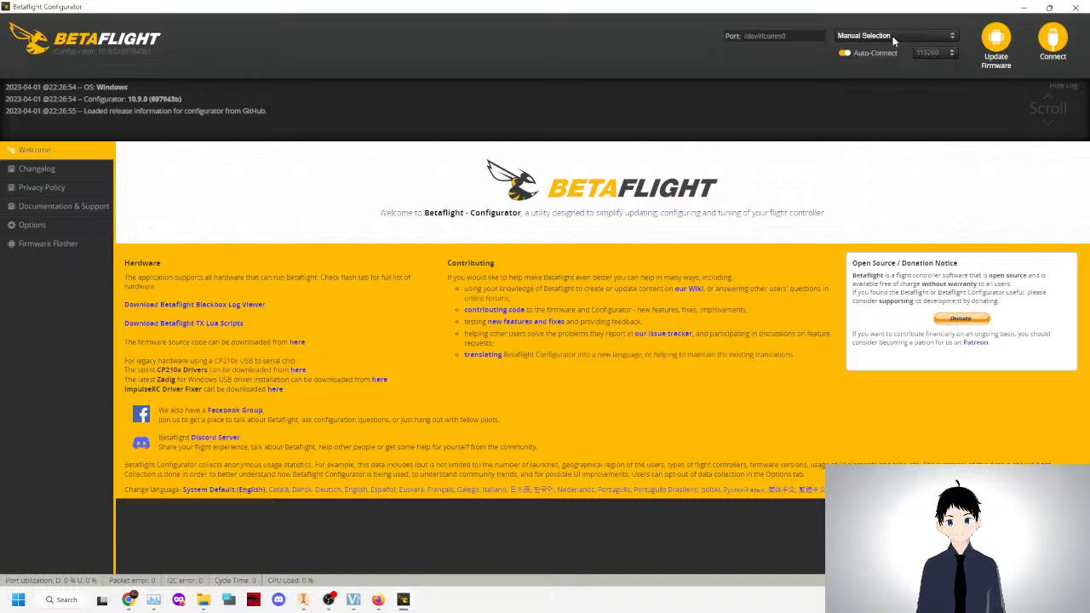
{"action": "left_click", "coordinate": [891, 38]}
{"action": "left_click", "coordinate": [891, 39]}
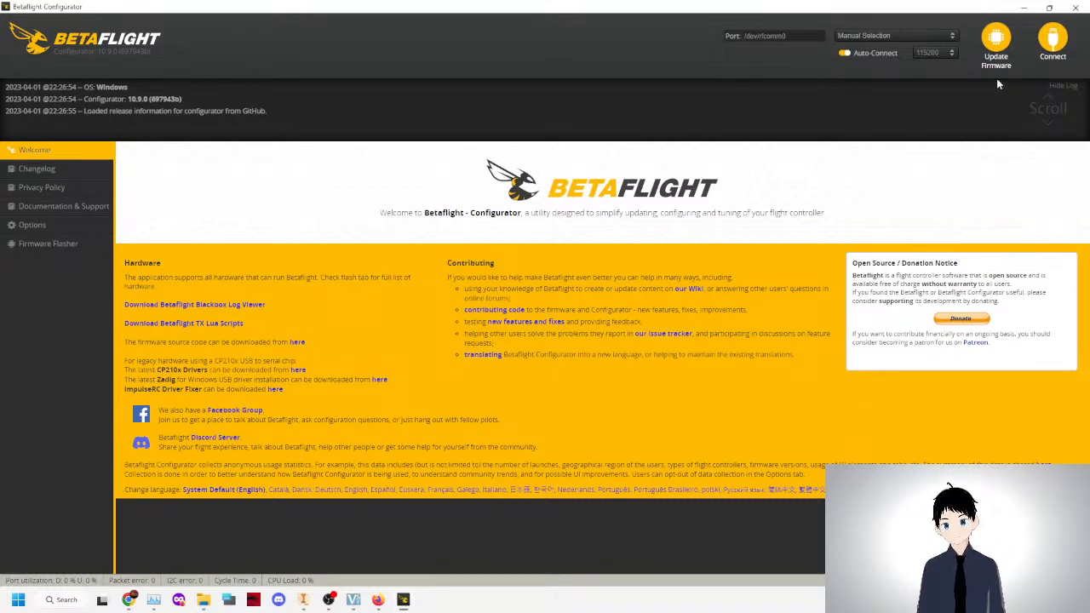
{"action": "left_click", "coordinate": [69, 243]}
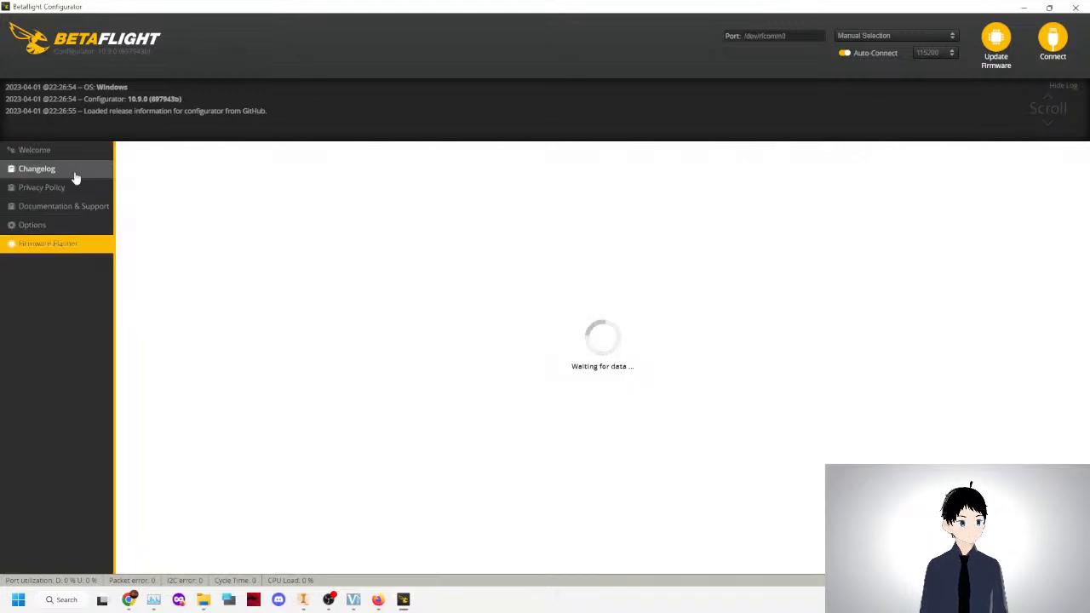
Return to the Welcome page, search Downloads for "driver", and run ImpulseRC_Driver_Fixer.exe, closing its windows when it ends.
{"action": "left_click", "coordinate": [69, 155]}
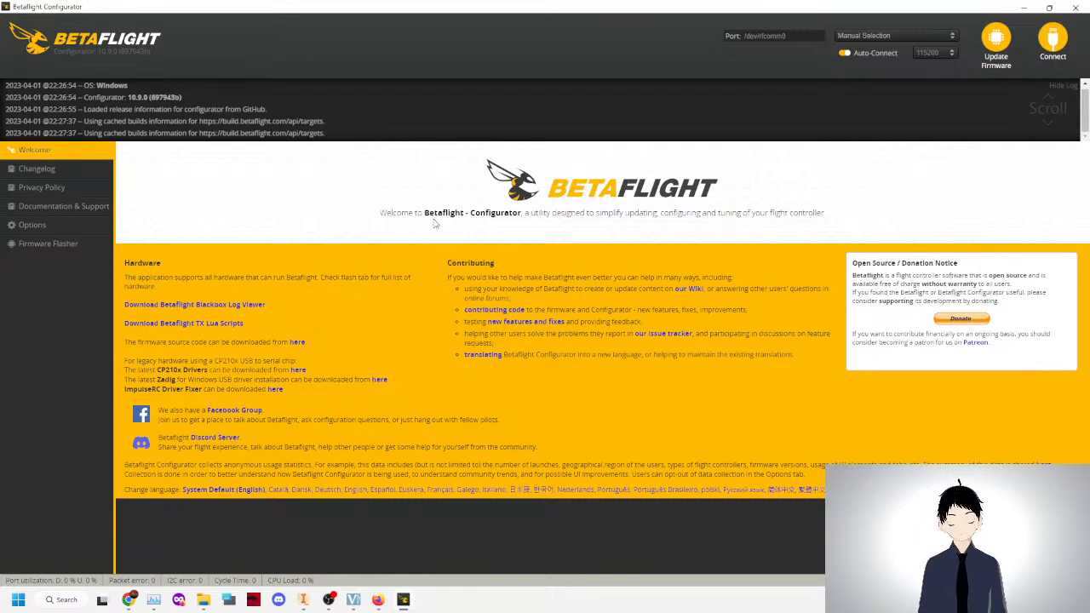
{"action": "left_click", "coordinate": [213, 602]}
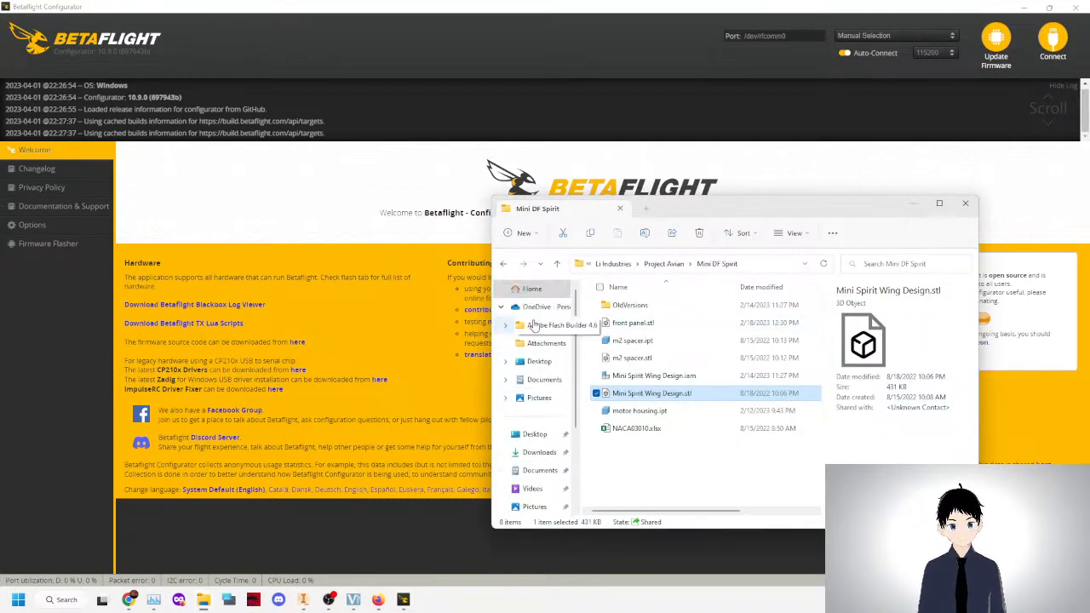
{"action": "left_click", "coordinate": [536, 452]}
{"action": "left_click", "coordinate": [900, 266]}
{"action": "type", "text": "driver"}
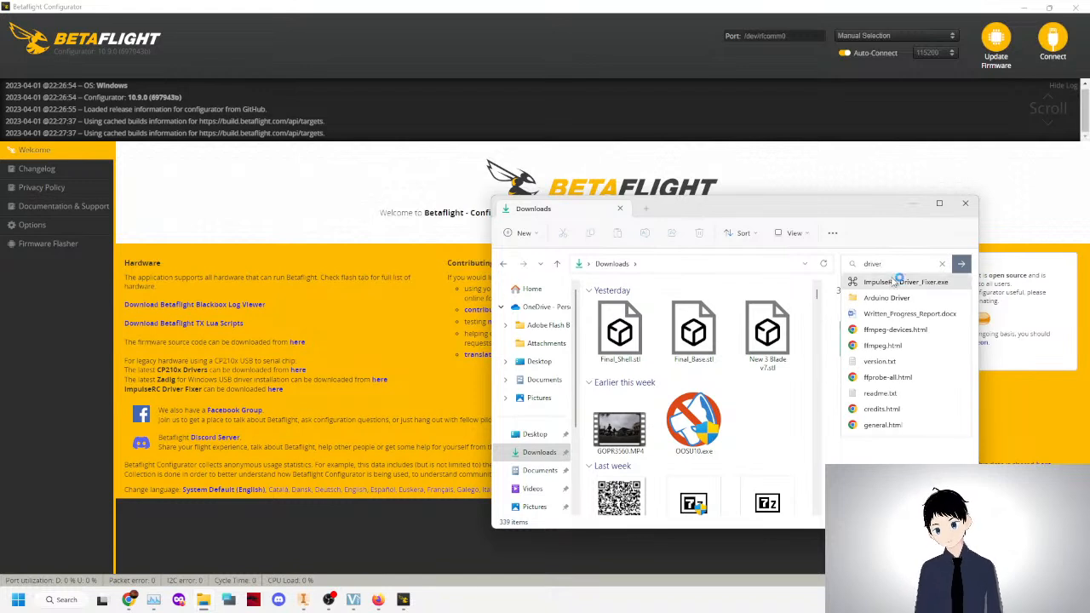
{"action": "left_click", "coordinate": [860, 282]}
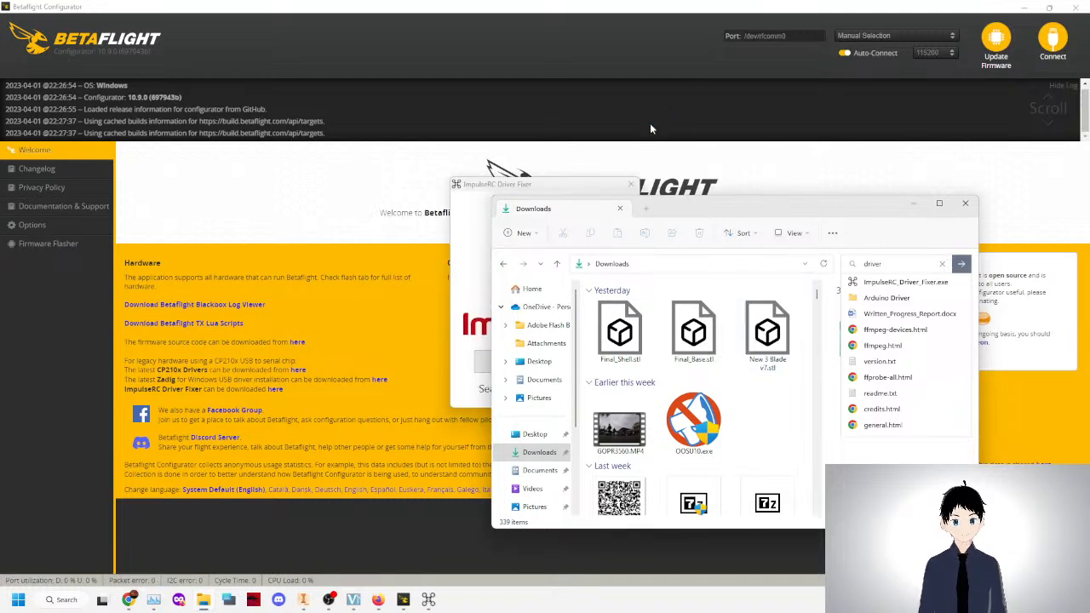
{"action": "left_click", "coordinate": [961, 206]}
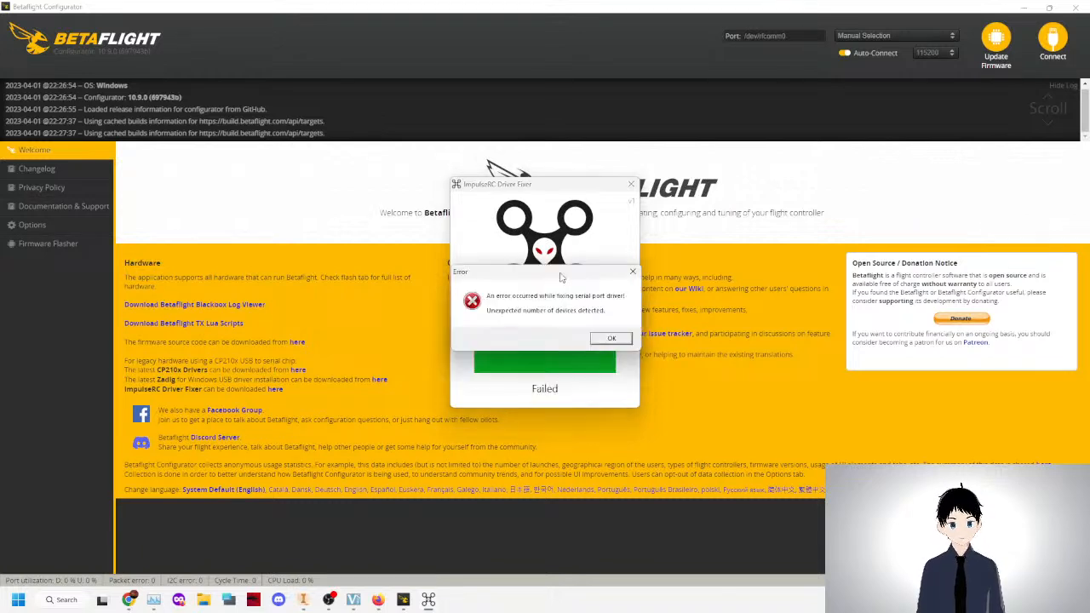
{"action": "left_click", "coordinate": [611, 339]}
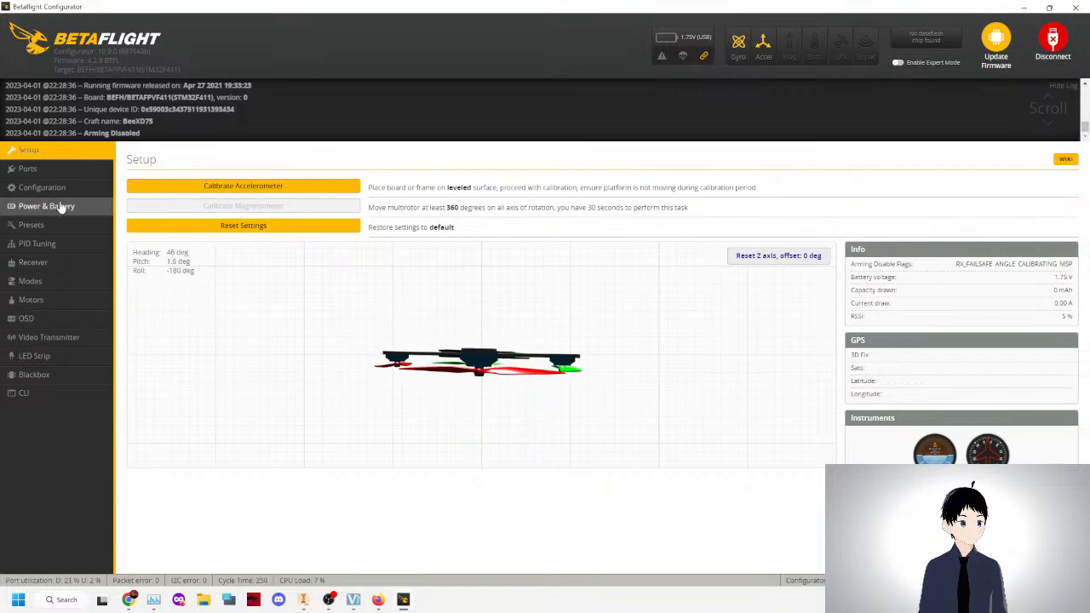
Review the Configuration page's board and sensor alignment settings, including the orientation choices for the first gyro.
{"action": "left_click", "coordinate": [38, 188]}
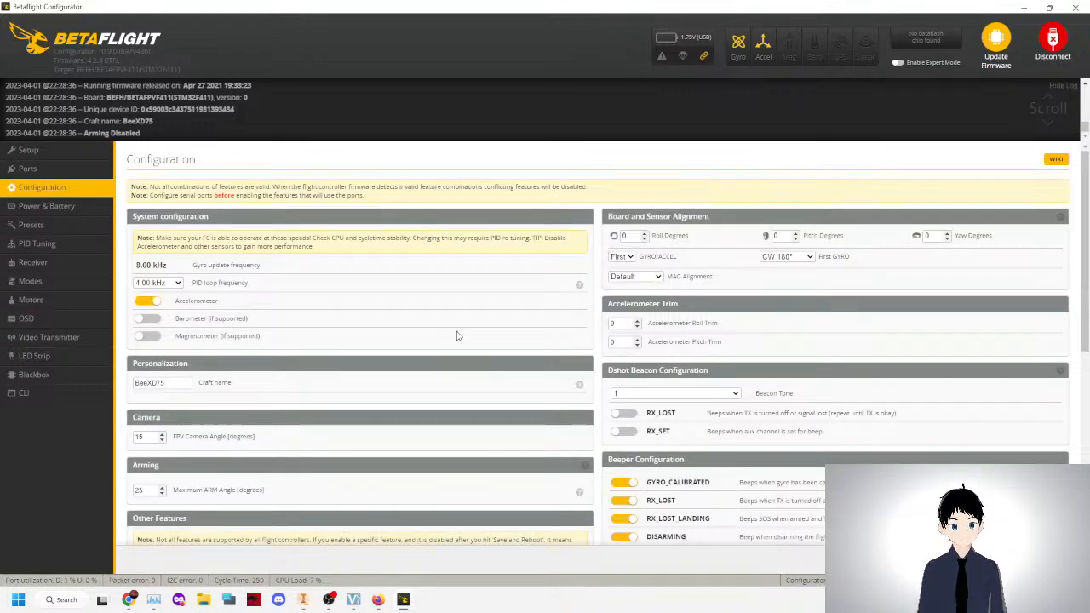
{"action": "scroll", "coordinate": [619, 412], "scroll_direction": "down", "scroll_amount": 5}
{"action": "scroll", "coordinate": [645, 413], "scroll_direction": "up", "scroll_amount": 4}
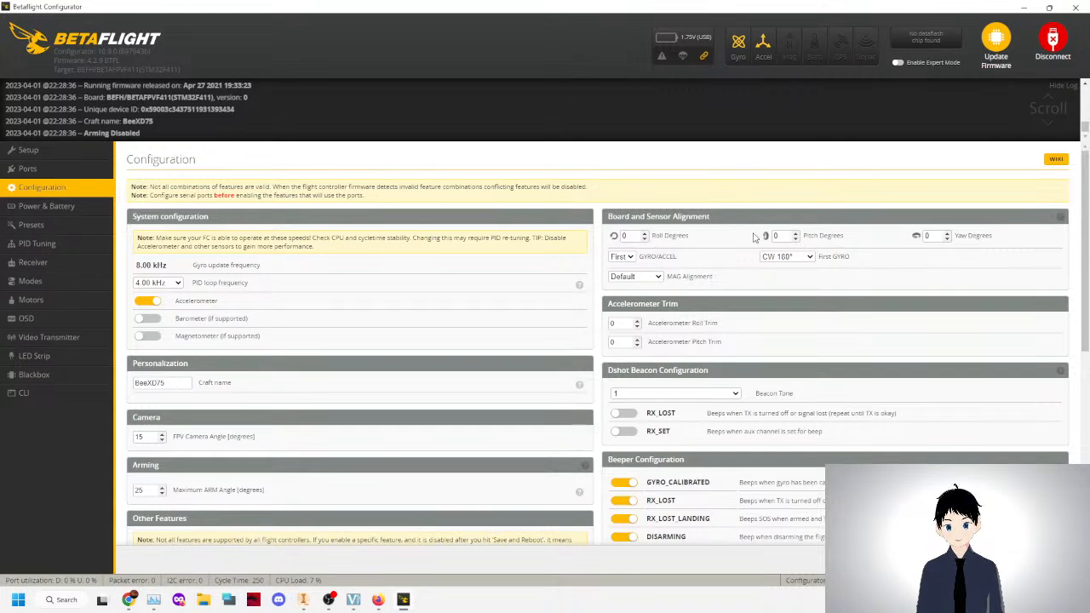
{"action": "left_click", "coordinate": [793, 258]}
{"action": "left_click", "coordinate": [793, 257]}
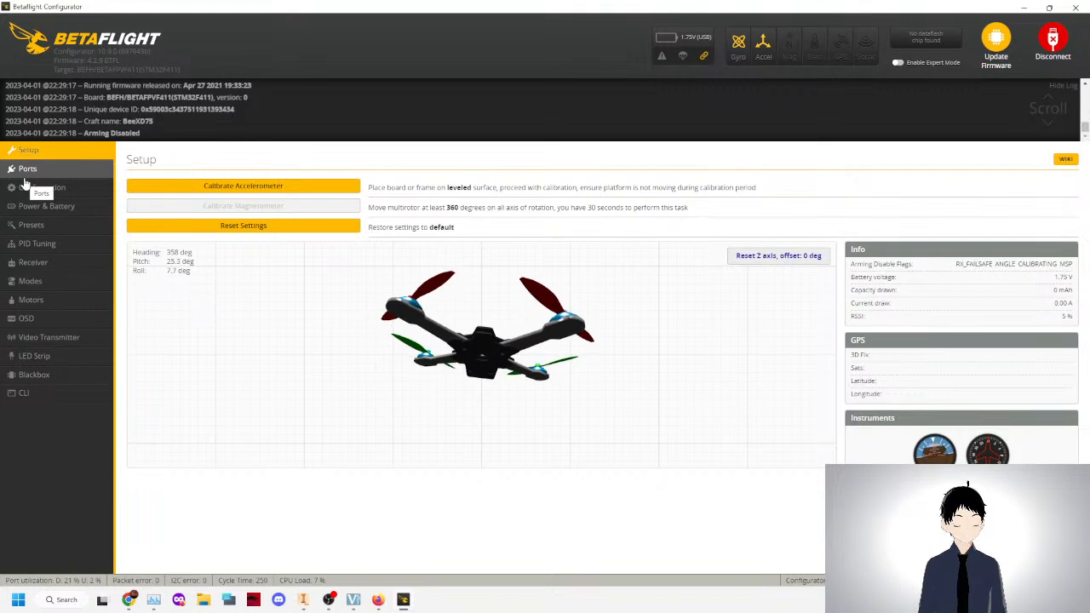
{"action": "left_click", "coordinate": [154, 606]}
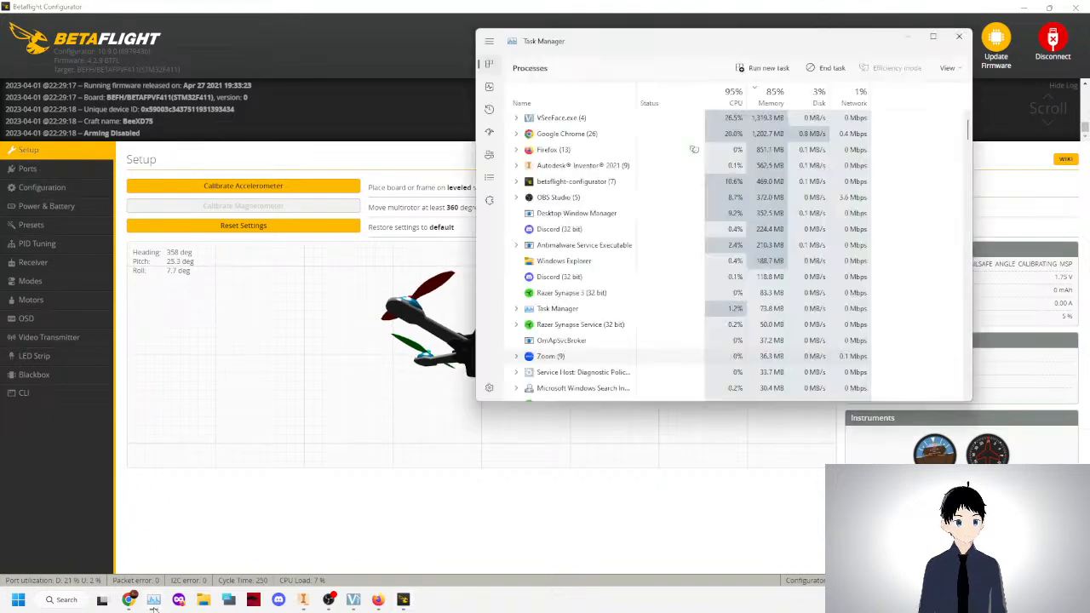
{"action": "left_click", "coordinate": [154, 606]}
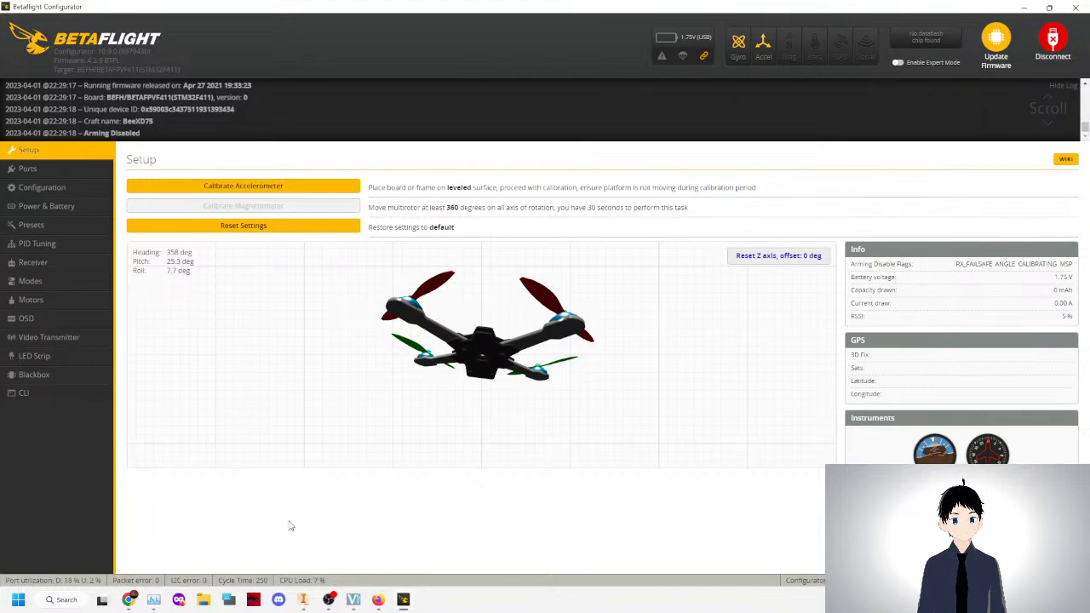
{"action": "mouse_move", "coordinate": [344, 610]}
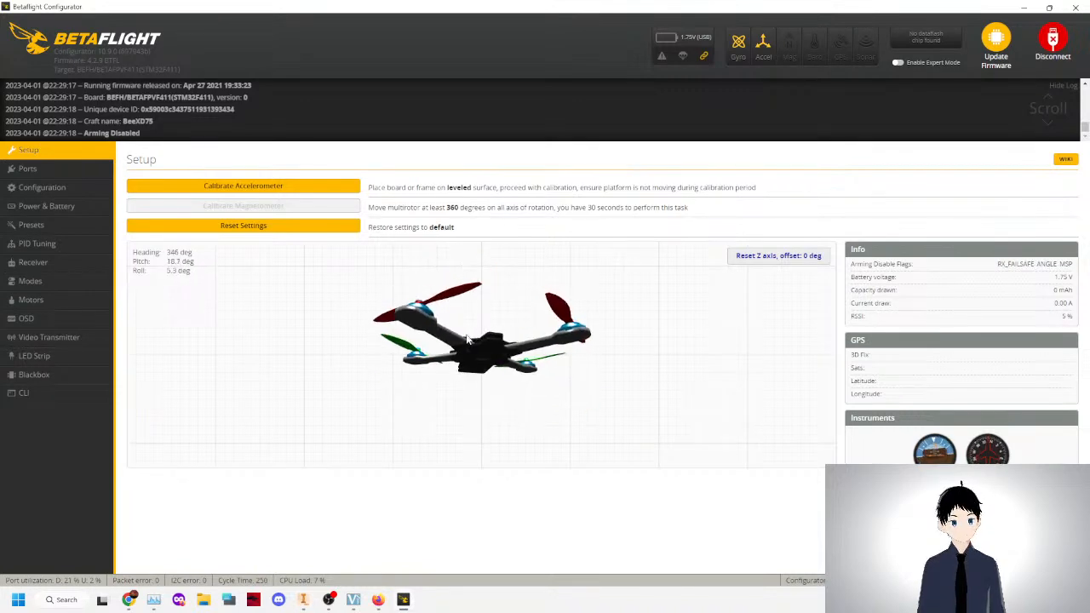
Reset the drone preview's Z axis and calibrate the accelerometer, finishing by disconnecting and closing Betaflight Configurator.
{"action": "left_click", "coordinate": [730, 258]}
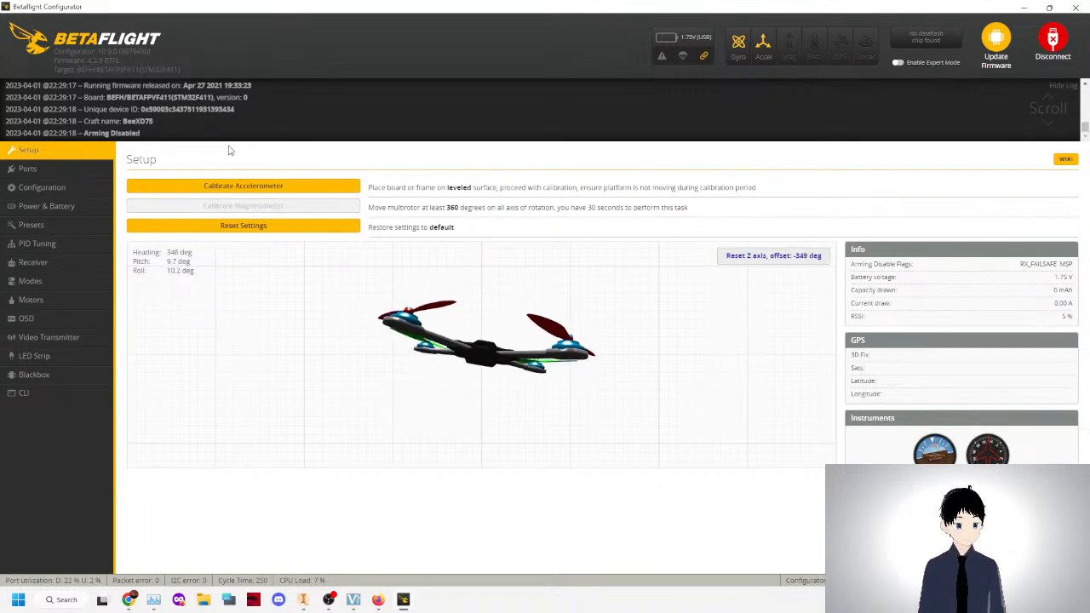
{"action": "left_click", "coordinate": [249, 186]}
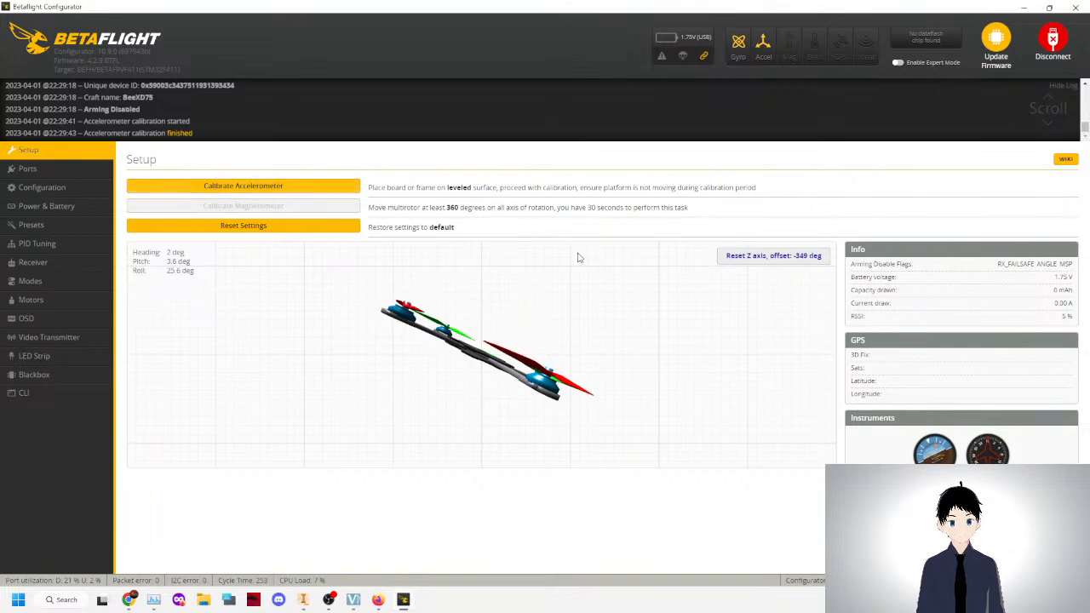
{"action": "left_click", "coordinate": [1053, 42]}
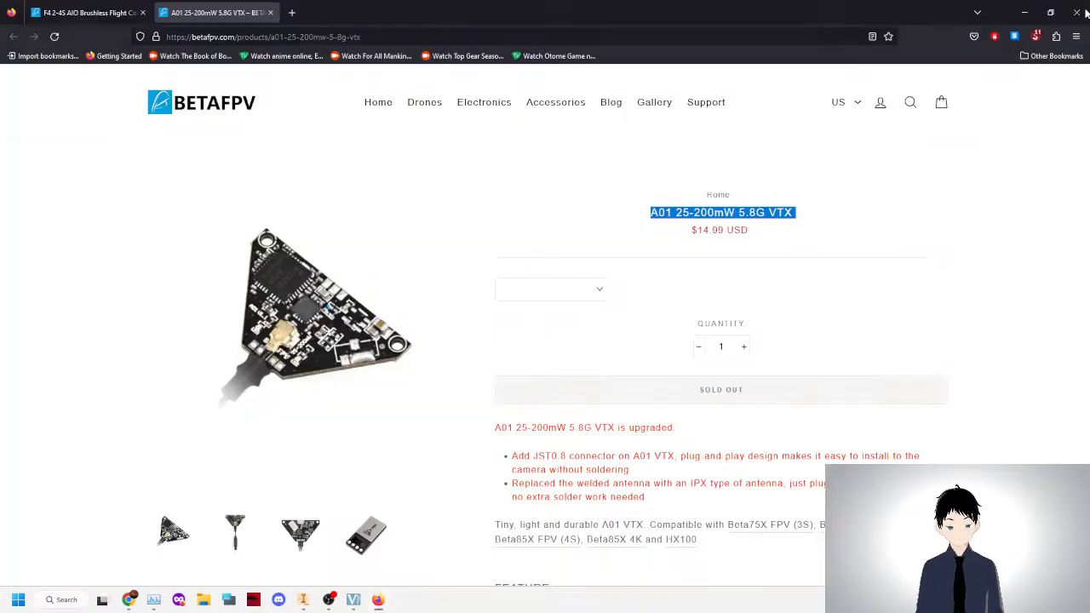
Switch to Inventor, pull the Caddx Turtle V2 board down clear of the stack, and flip it upside down with Free Rotate.
{"action": "left_click", "coordinate": [473, 298]}
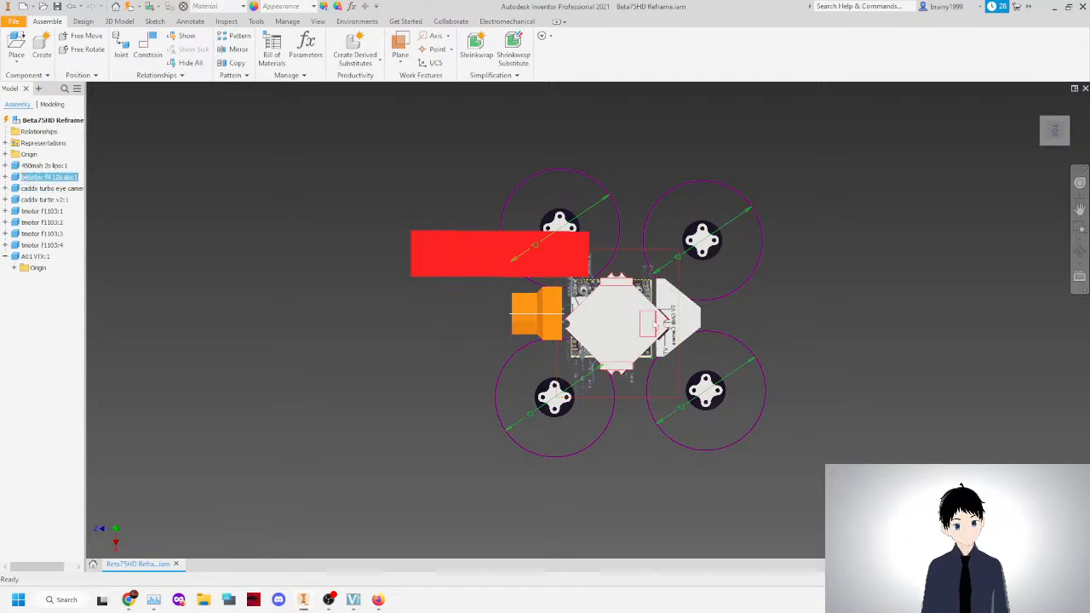
{"action": "left_click", "coordinate": [1054, 148]}
{"action": "left_click", "coordinate": [1055, 149]}
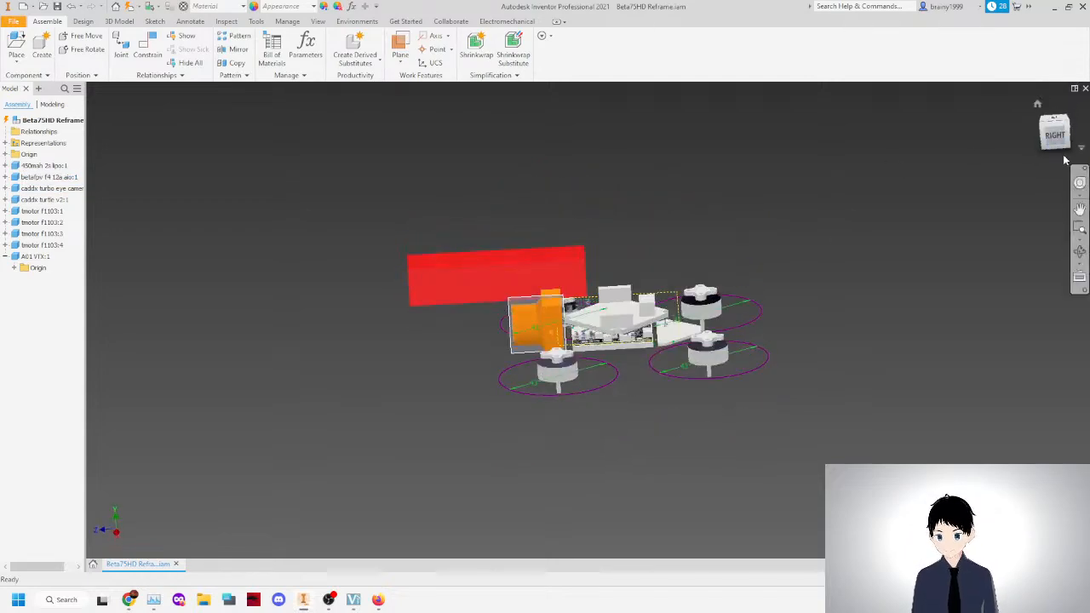
{"action": "scroll", "coordinate": [682, 231], "scroll_direction": "up", "scroll_amount": 8}
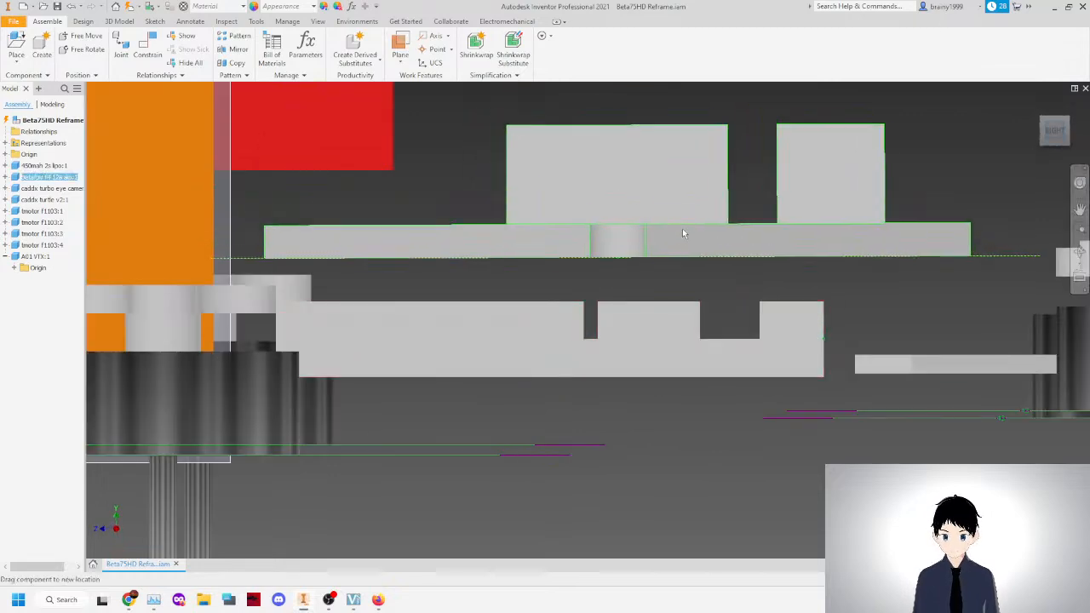
{"action": "scroll", "coordinate": [645, 347], "scroll_direction": "down", "scroll_amount": 5}
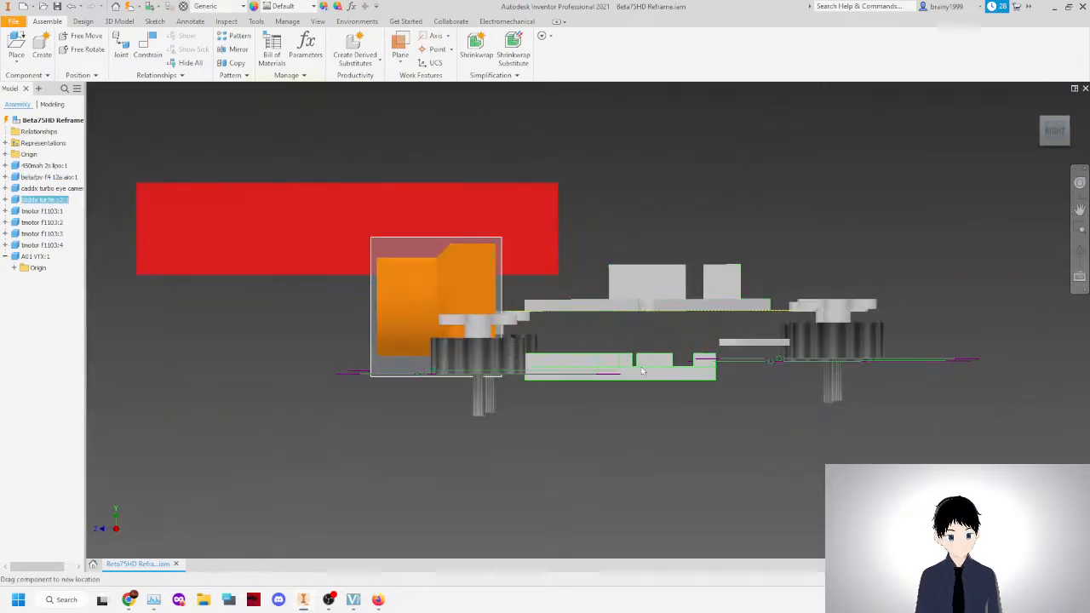
{"action": "left_click_drag", "start_coordinate": [642, 371], "coordinate": [623, 442]}
{"action": "left_click", "coordinate": [85, 48]}
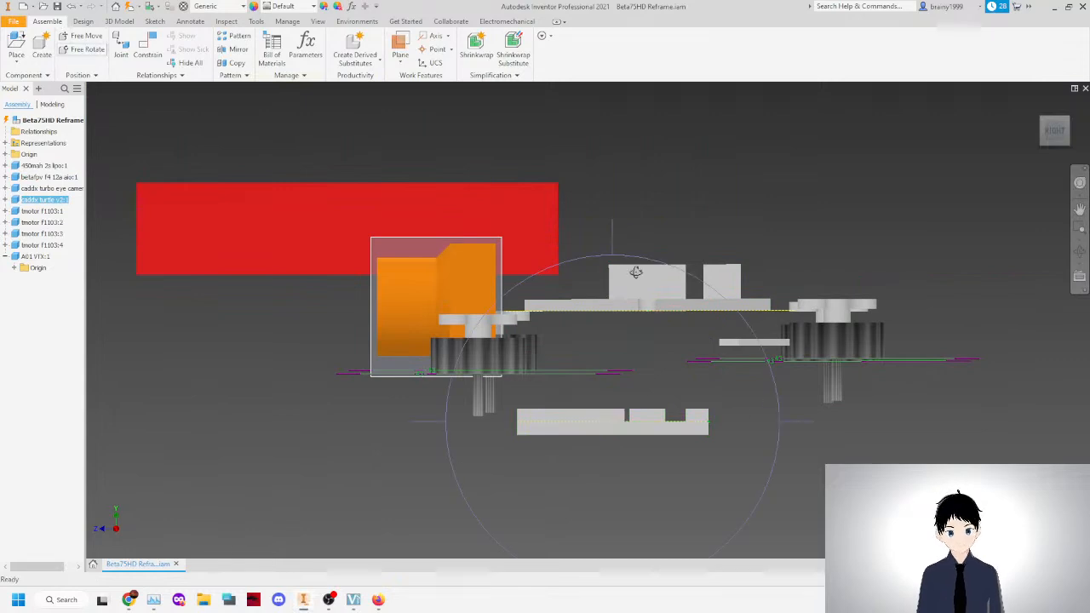
{"action": "left_click_drag", "start_coordinate": [653, 248], "coordinate": [595, 503]}
{"action": "right_click", "coordinate": [594, 503]}
{"action": "left_click", "coordinate": [630, 503]}
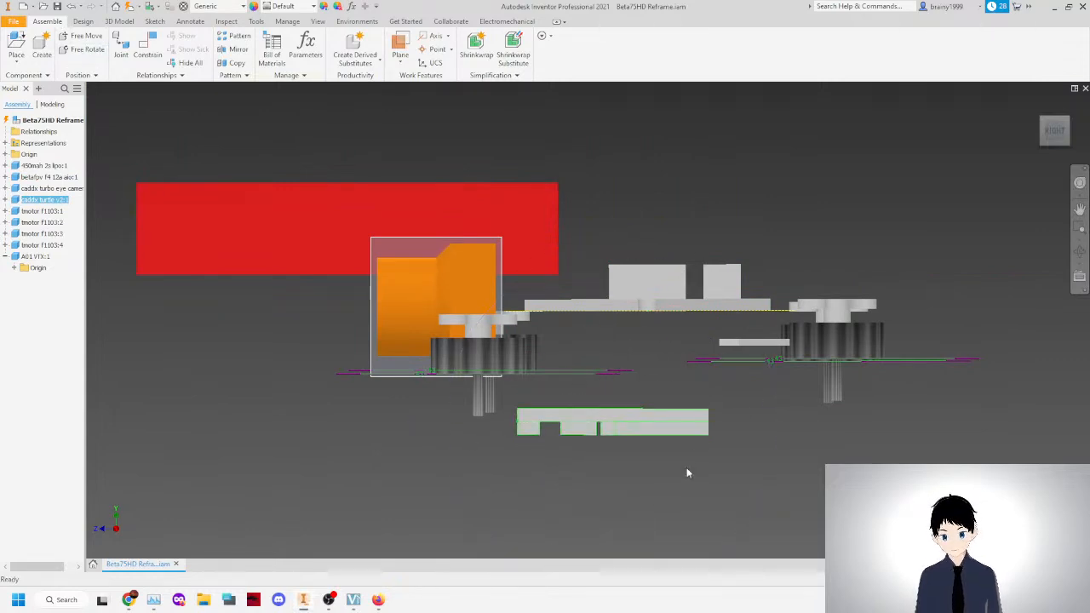
Reposition the flipped Caddx Turtle V2 board just beneath the flight controller.
{"action": "left_click", "coordinate": [1043, 124]}
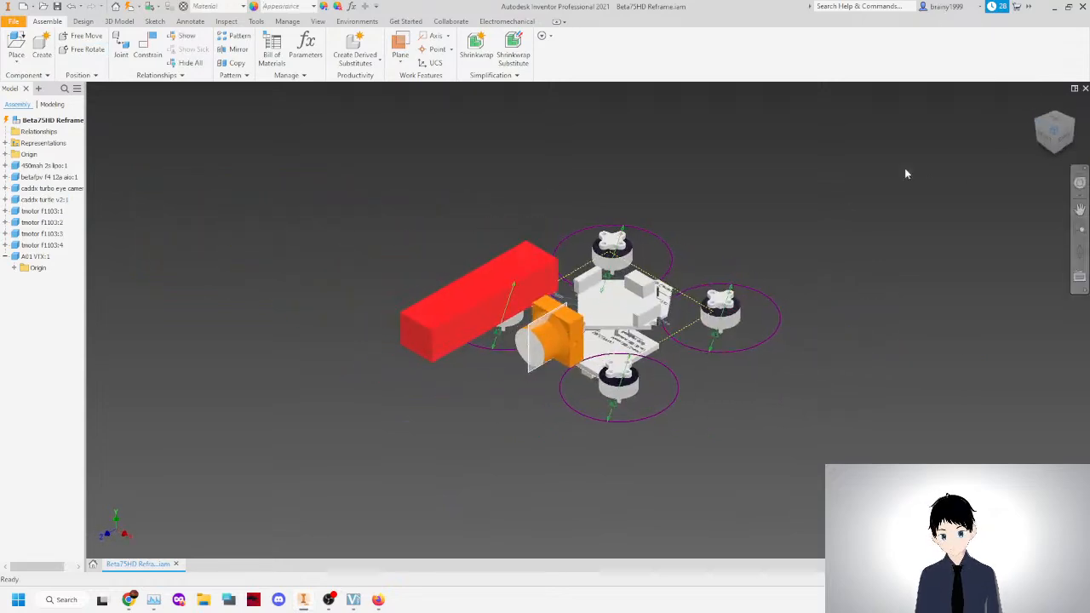
{"action": "left_click", "coordinate": [1045, 142]}
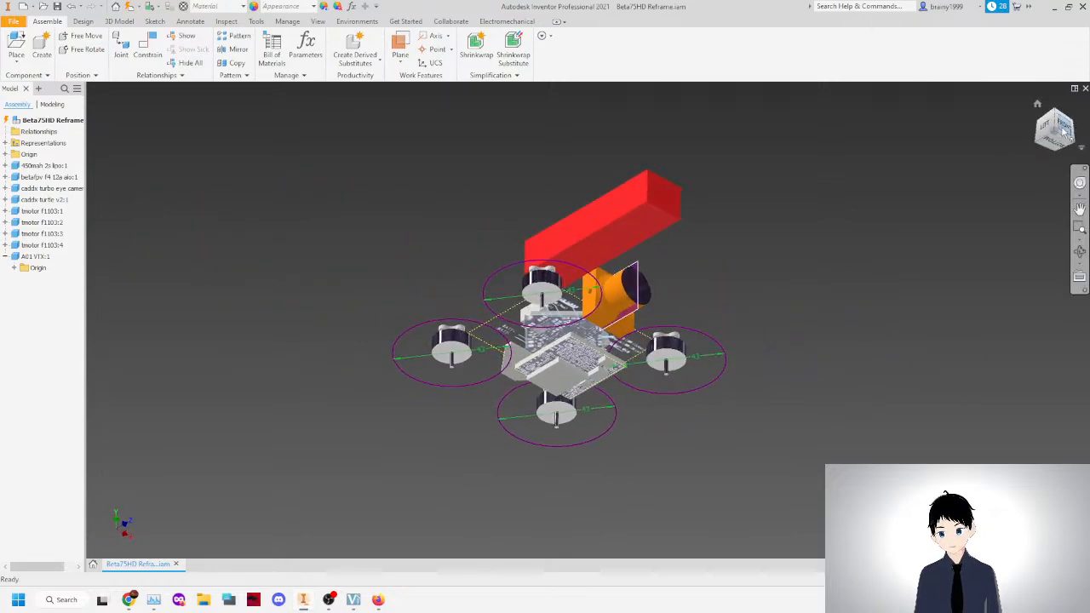
{"action": "left_click", "coordinate": [1060, 129]}
{"action": "scroll", "coordinate": [588, 371], "scroll_direction": "down", "scroll_amount": 5}
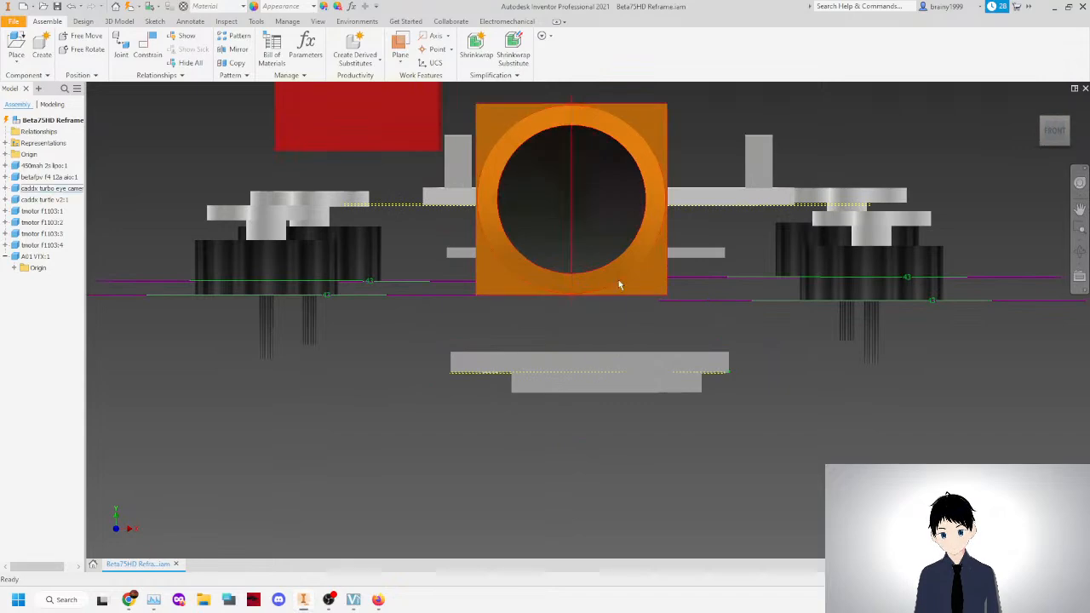
{"action": "left_click_drag", "start_coordinate": [627, 236], "coordinate": [628, 240]}
{"action": "left_click_drag", "start_coordinate": [1056, 132], "coordinate": [980, 180]}
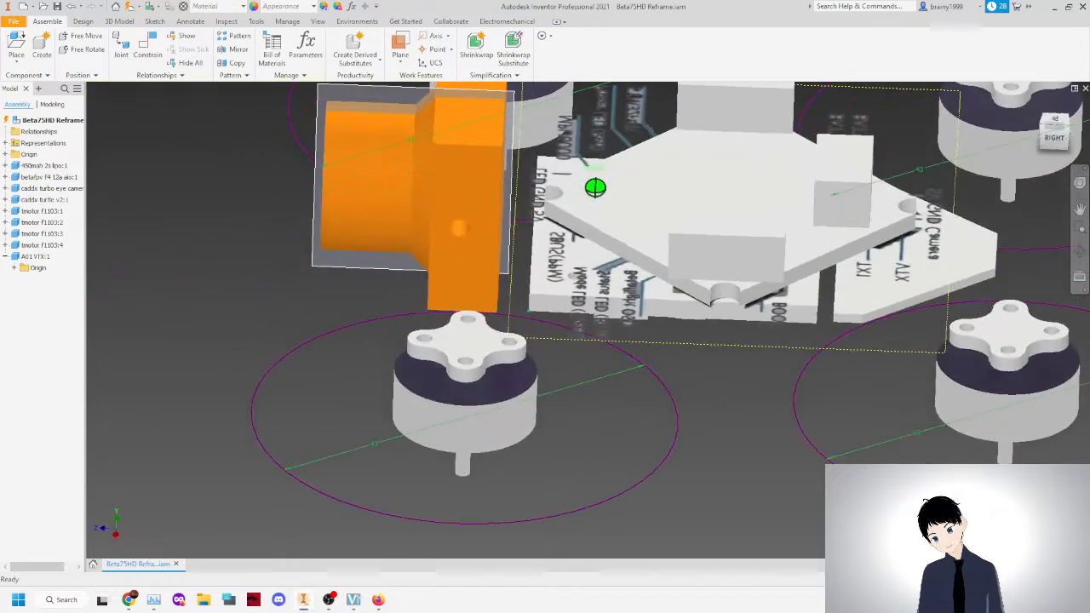
{"action": "left_click_drag", "start_coordinate": [787, 251], "coordinate": [791, 254]}
{"action": "left_click", "coordinate": [1050, 126]}
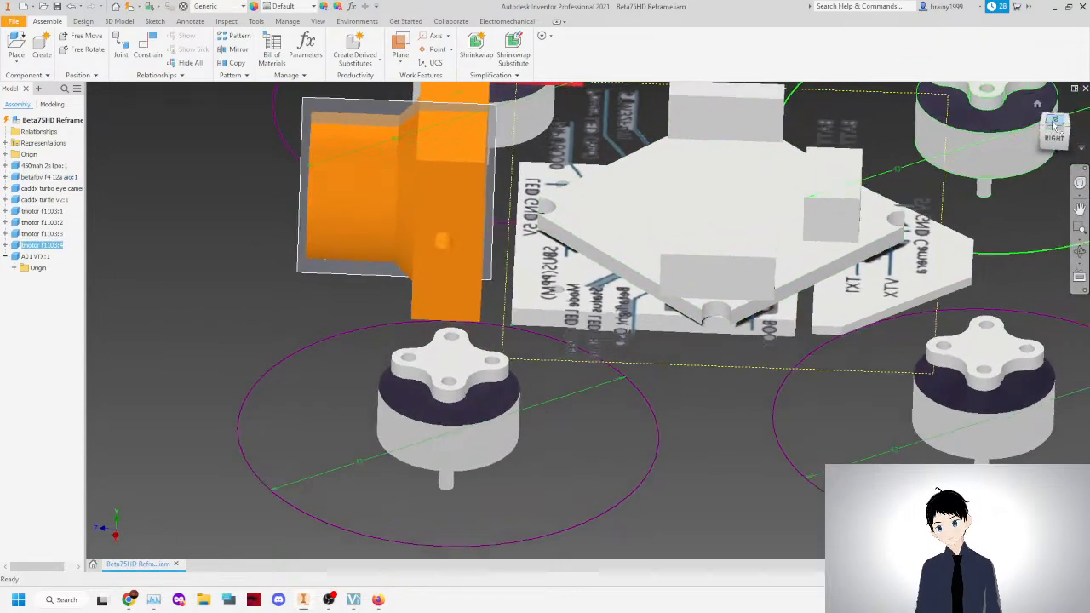
{"action": "scroll", "coordinate": [562, 371], "scroll_direction": "down", "scroll_amount": 6}
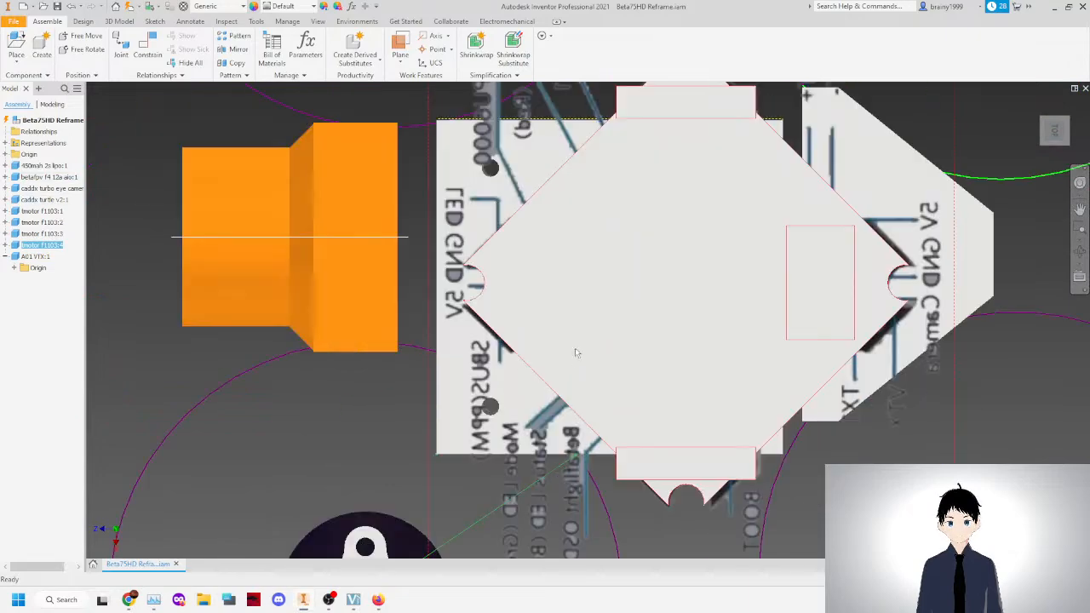
{"action": "scroll", "coordinate": [464, 272], "scroll_direction": "up", "scroll_amount": 3}
Place the 450mAh 2S LiPo lengthwise above the board stack, directly behind the camera, and adjust the camera's height to suit.
{"action": "left_click_drag", "start_coordinate": [427, 178], "coordinate": [622, 261]}
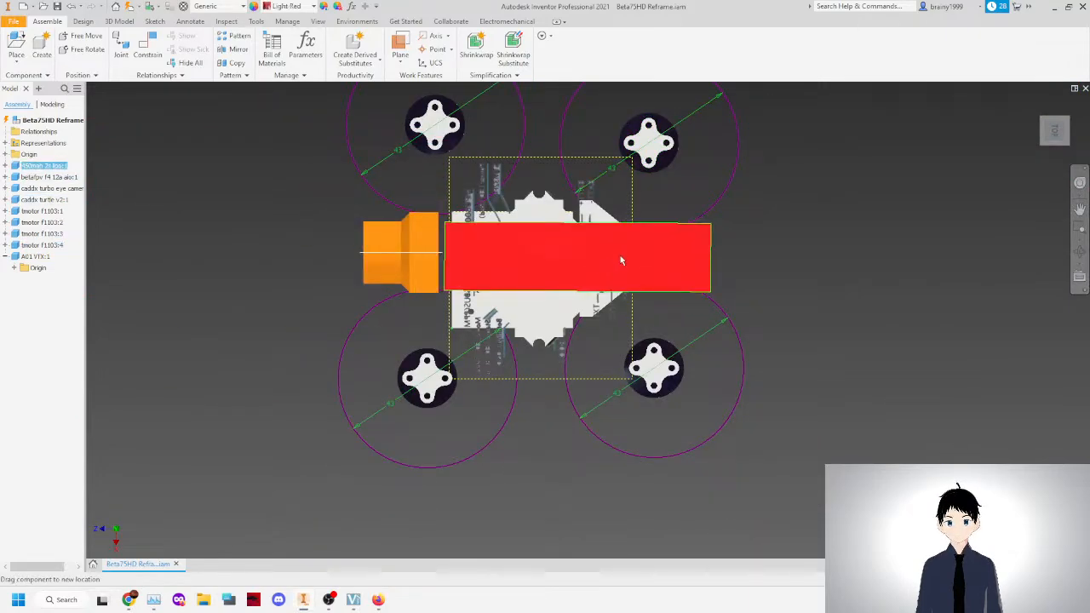
{"action": "left_click", "coordinate": [1056, 159]}
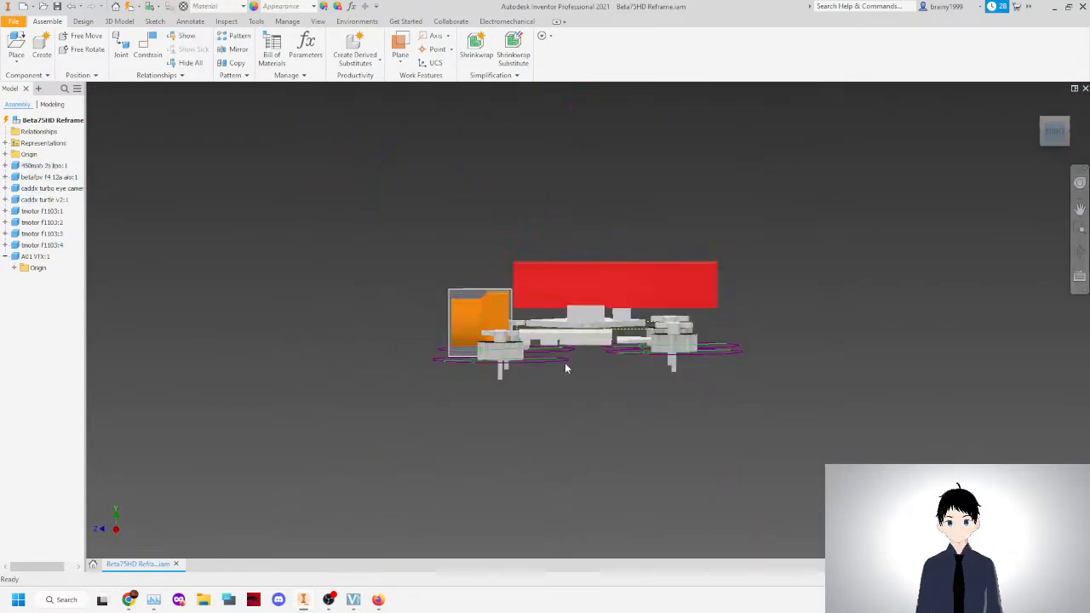
{"action": "scroll", "coordinate": [545, 366], "scroll_direction": "down", "scroll_amount": 2}
{"action": "left_click_drag", "start_coordinate": [478, 239], "coordinate": [470, 213]}
{"action": "left_click_drag", "start_coordinate": [573, 209], "coordinate": [574, 212]}
{"action": "left_click_drag", "start_coordinate": [482, 221], "coordinate": [488, 217]}
{"action": "mouse_move", "coordinate": [603, 189]}
{"action": "left_mouse_down"}
{"action": "mouse_move", "coordinate": [604, 166]}
{"action": "mouse_move", "coordinate": [602, 180]}
{"action": "left_mouse_up"}
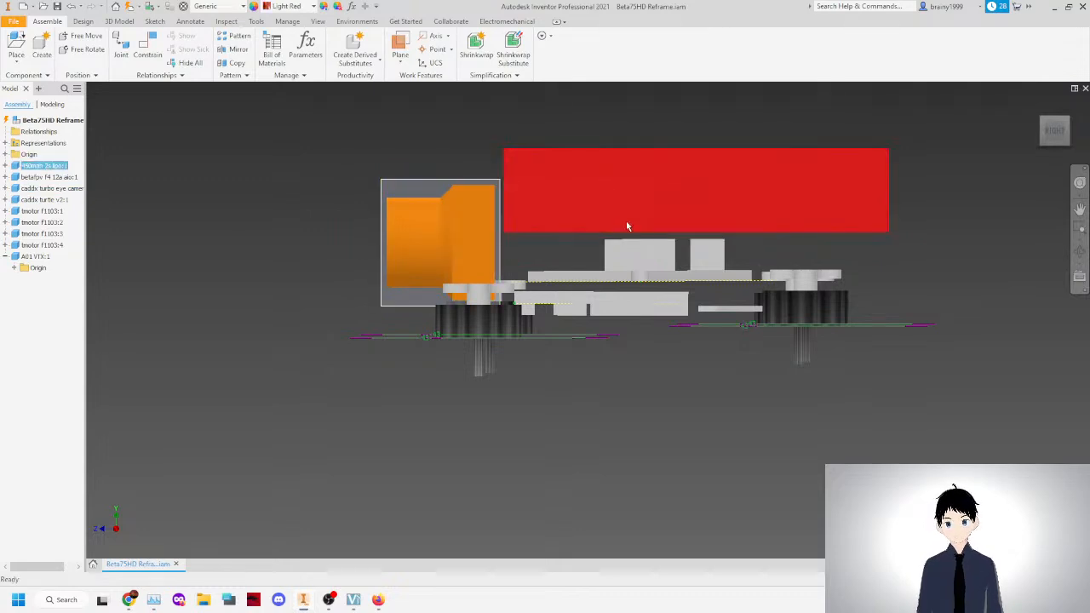
Nudge the Caddx Turtle V2 and A01 VTX boards closer under the flight controller, and raise the motors level with the stack.
{"action": "left_click_drag", "start_coordinate": [630, 299], "coordinate": [634, 296]}
{"action": "left_click_drag", "start_coordinate": [716, 307], "coordinate": [721, 300]}
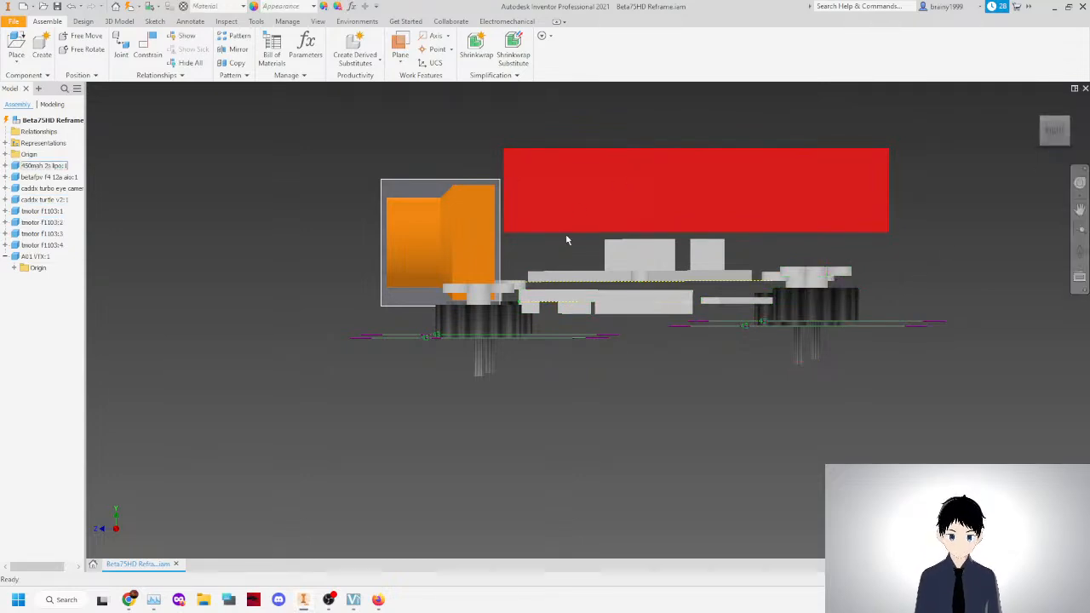
{"action": "left_click_drag", "start_coordinate": [505, 312], "coordinate": [518, 275]}
{"action": "left_click_drag", "start_coordinate": [783, 311], "coordinate": [801, 282]}
{"action": "left_click_drag", "start_coordinate": [516, 326], "coordinate": [521, 294]}
Try the battery beneath the board stack and move it back above the flight controller.
{"action": "left_click_drag", "start_coordinate": [597, 196], "coordinate": [548, 382]}
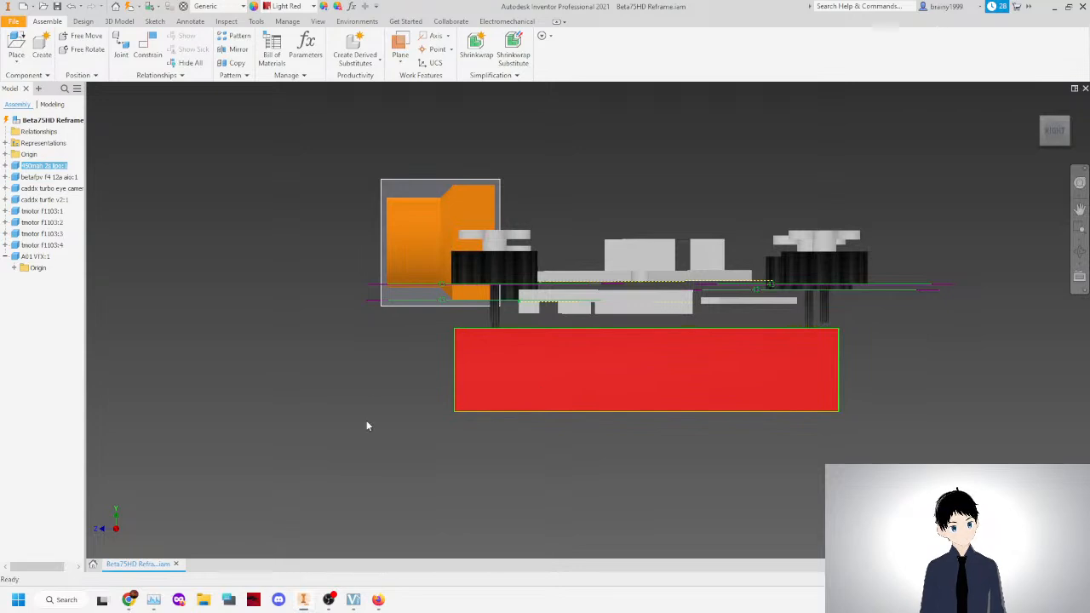
{"action": "left_click", "coordinate": [329, 409]}
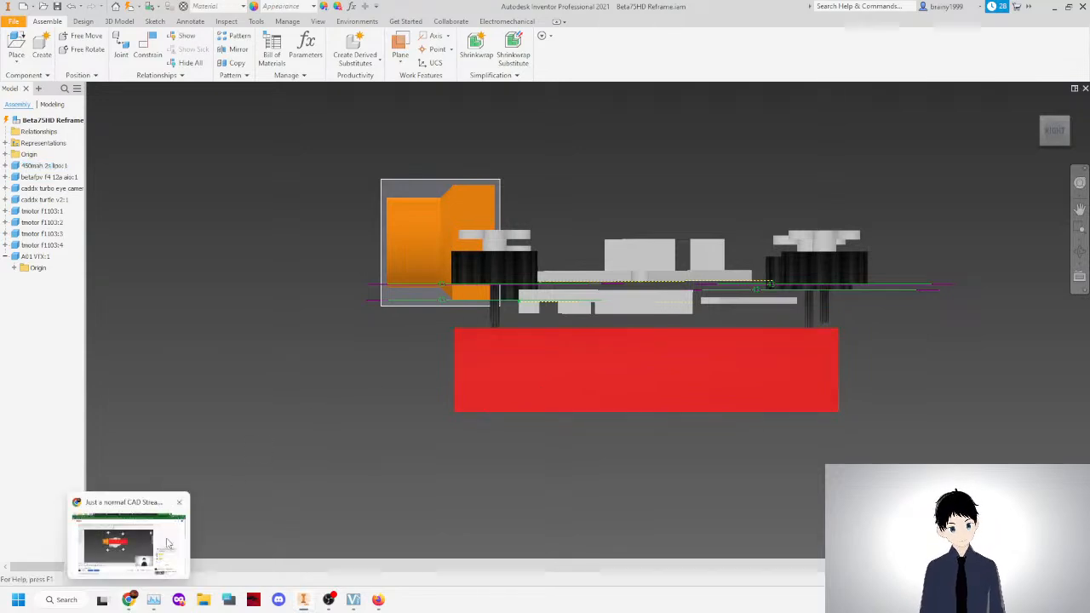
{"action": "left_click_drag", "start_coordinate": [591, 389], "coordinate": [640, 215]}
Switch to Firefox and search in a new tab for "battery on top or bottom research paper drone".
{"action": "left_click", "coordinate": [378, 599]}
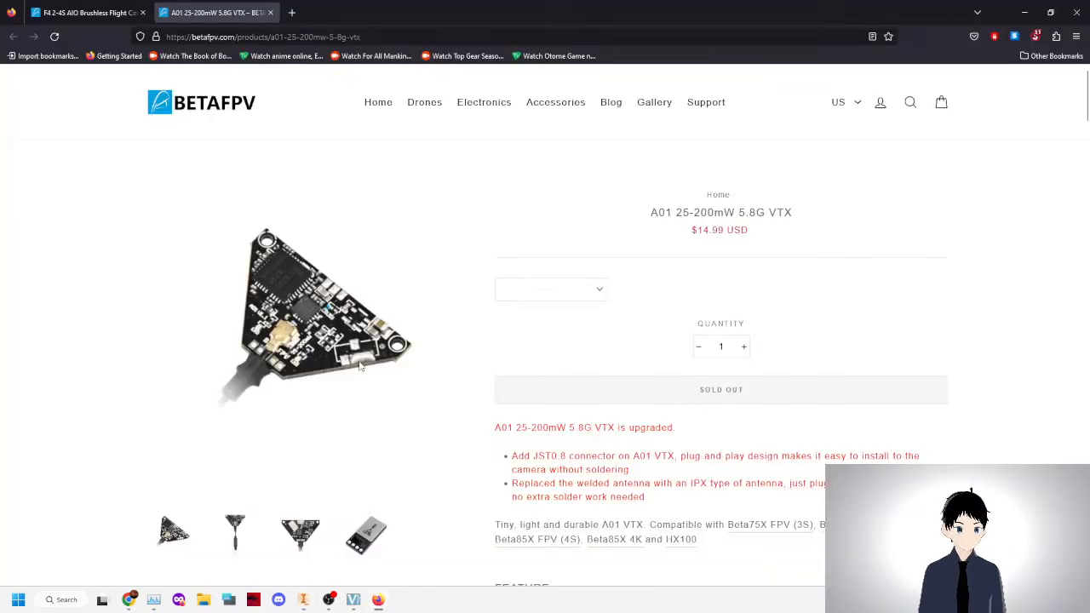
{"action": "left_click", "coordinate": [290, 9]}
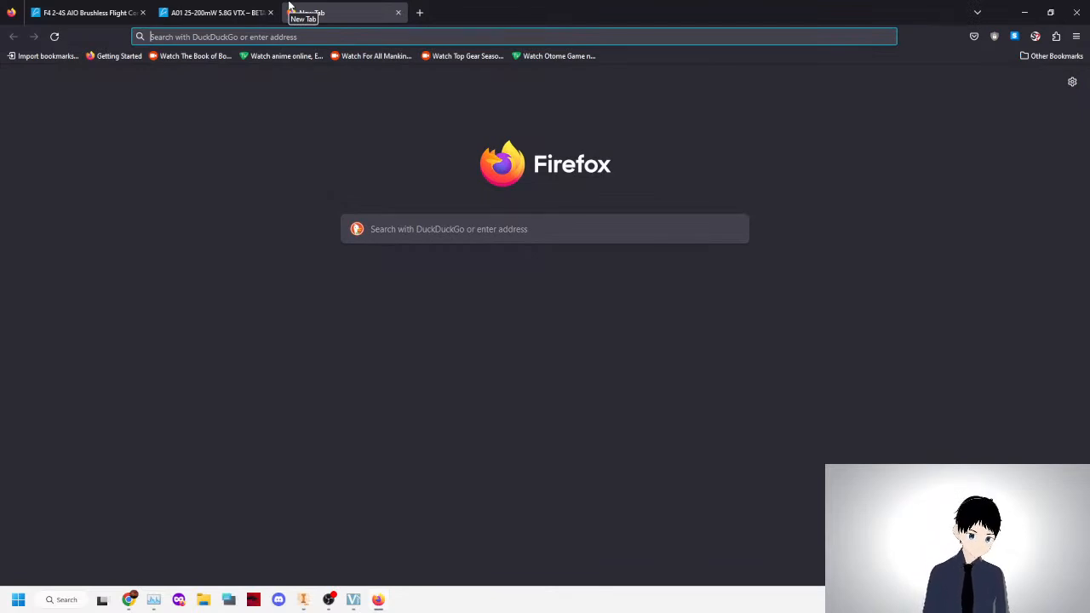
{"action": "type", "text": "a"}
{"action": "key", "text": "BackSpace"}
{"action": "key", "text": "BackSpace"}
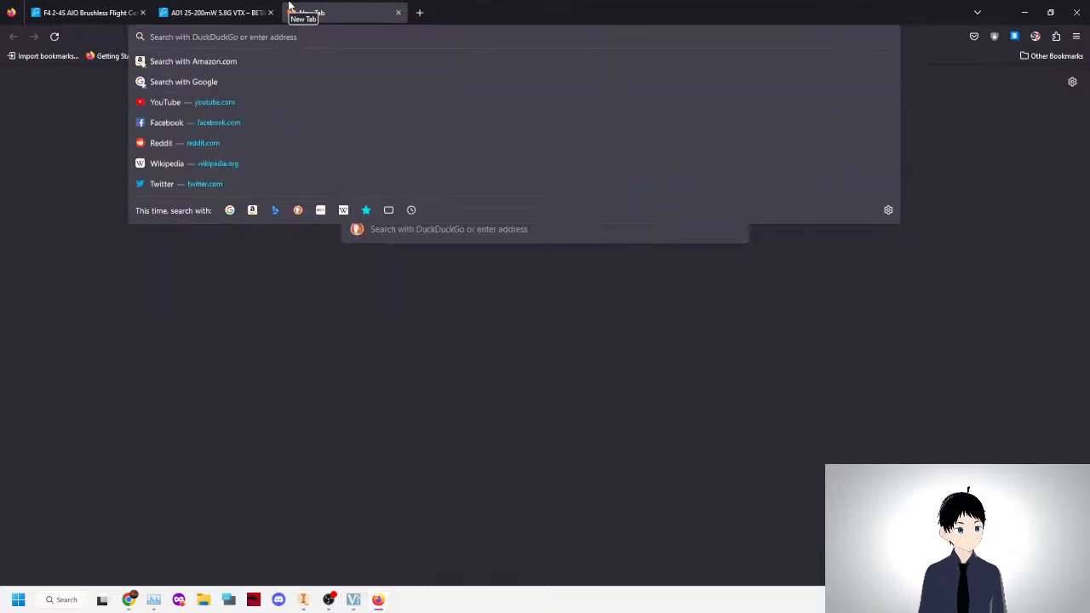
{"action": "type", "text": "battery on top or bottom researc"}
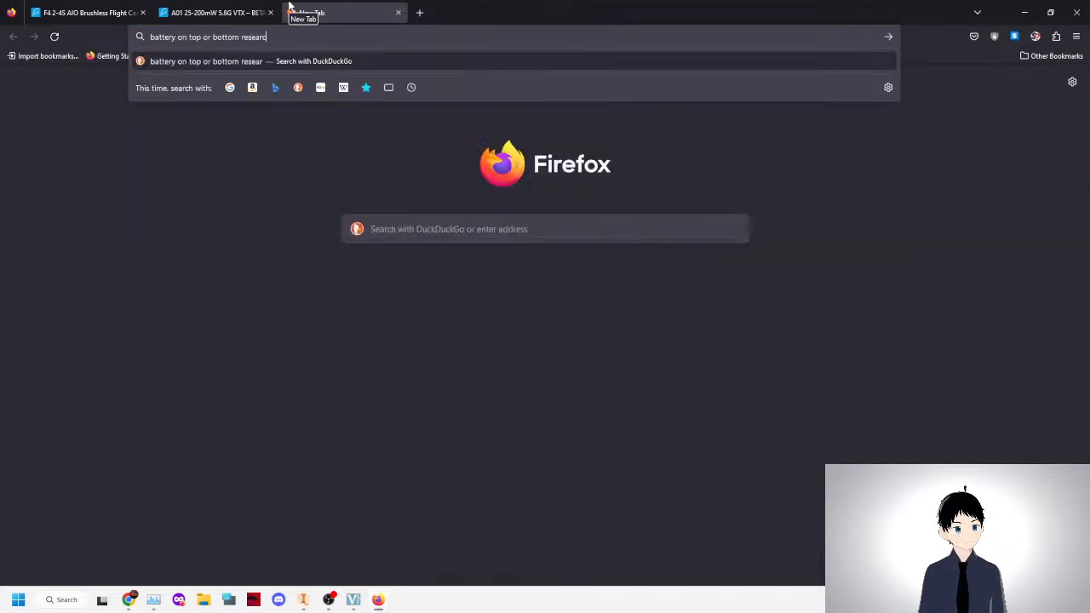
{"action": "type", "text": "h paper drone"}
{"action": "key", "text": "Return"}
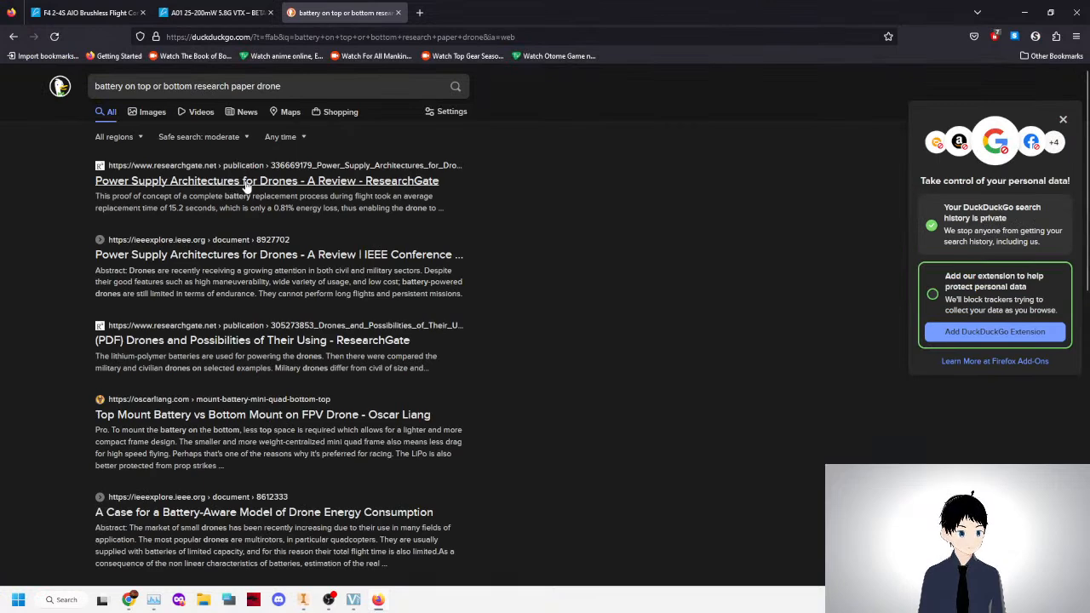
Open the ResearchGate paper "Power Supply Architectures for Drones - A Review" and set researchgate.net as trusted in the script blocker.
{"action": "left_click", "coordinate": [246, 181]}
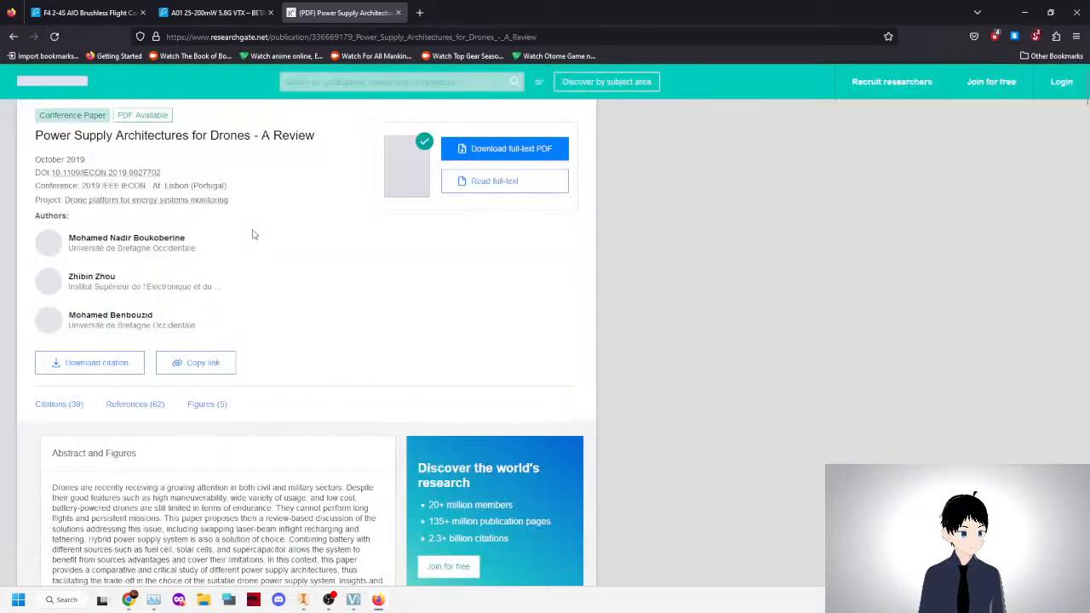
{"action": "scroll", "coordinate": [251, 232], "scroll_direction": "down", "scroll_amount": 3}
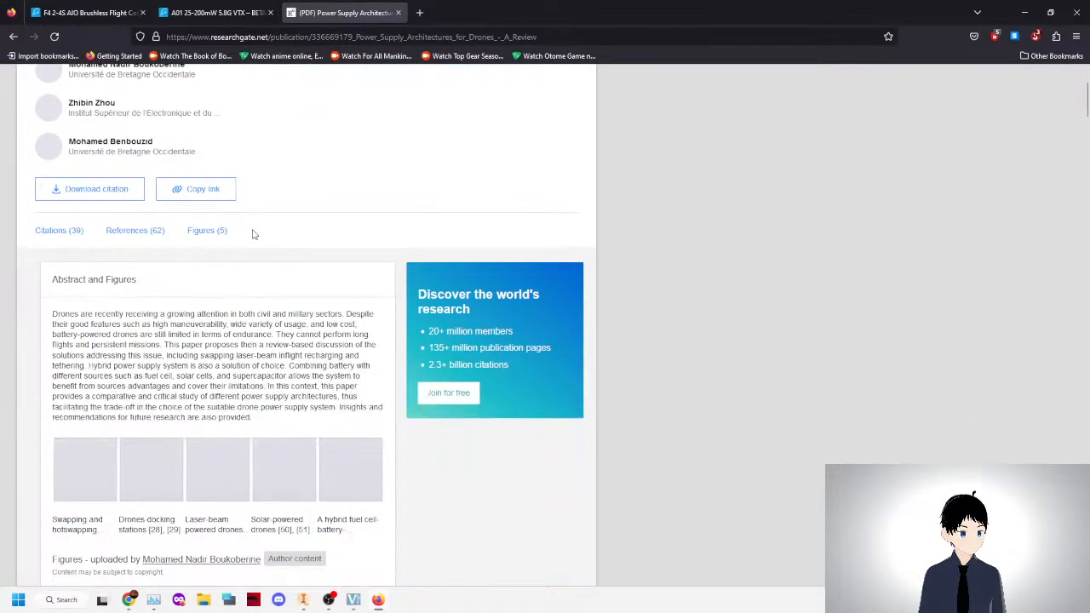
{"action": "left_click", "coordinate": [1035, 37]}
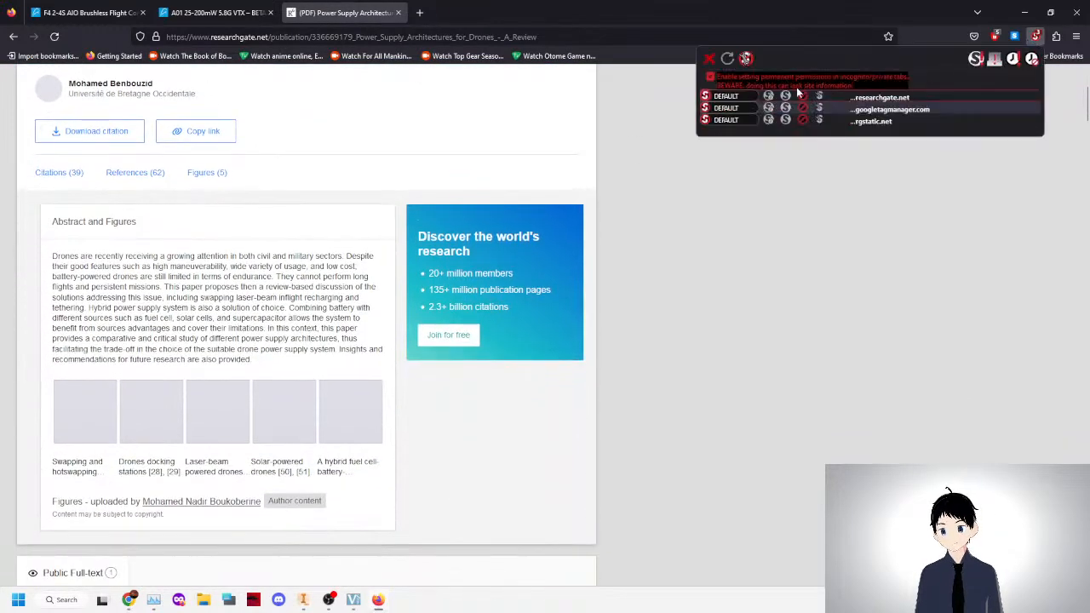
{"action": "left_click", "coordinate": [786, 97]}
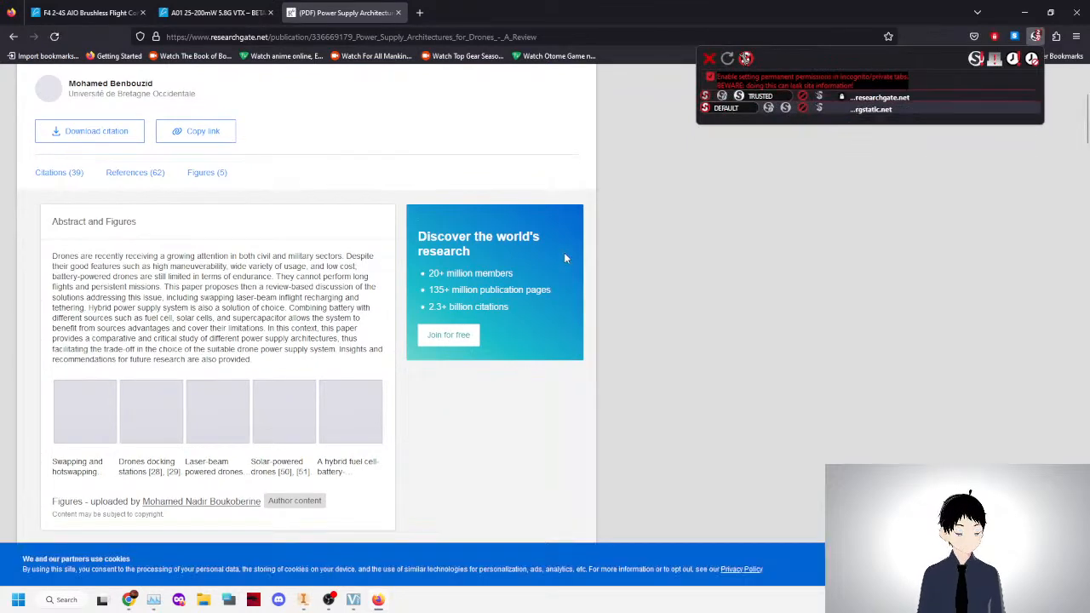
Skim the power supply paper's full text for battery placement information and return to the search results.
{"action": "scroll", "coordinate": [564, 257], "scroll_direction": "down", "scroll_amount": 2}
{"action": "scroll", "coordinate": [564, 257], "scroll_direction": "down", "scroll_amount": 10}
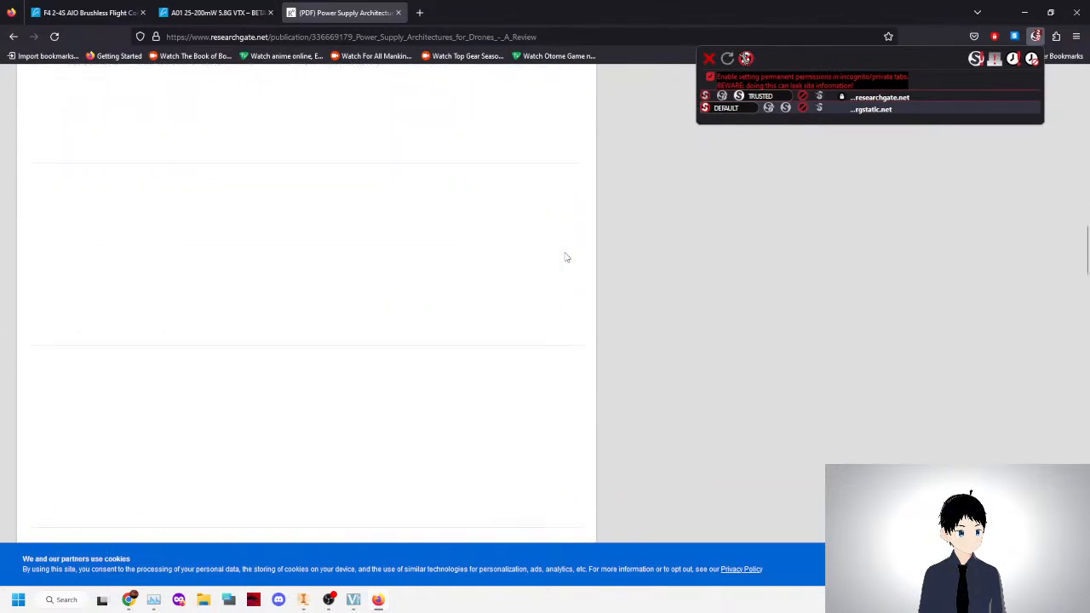
{"action": "scroll", "coordinate": [567, 257], "scroll_direction": "up", "scroll_amount": 11}
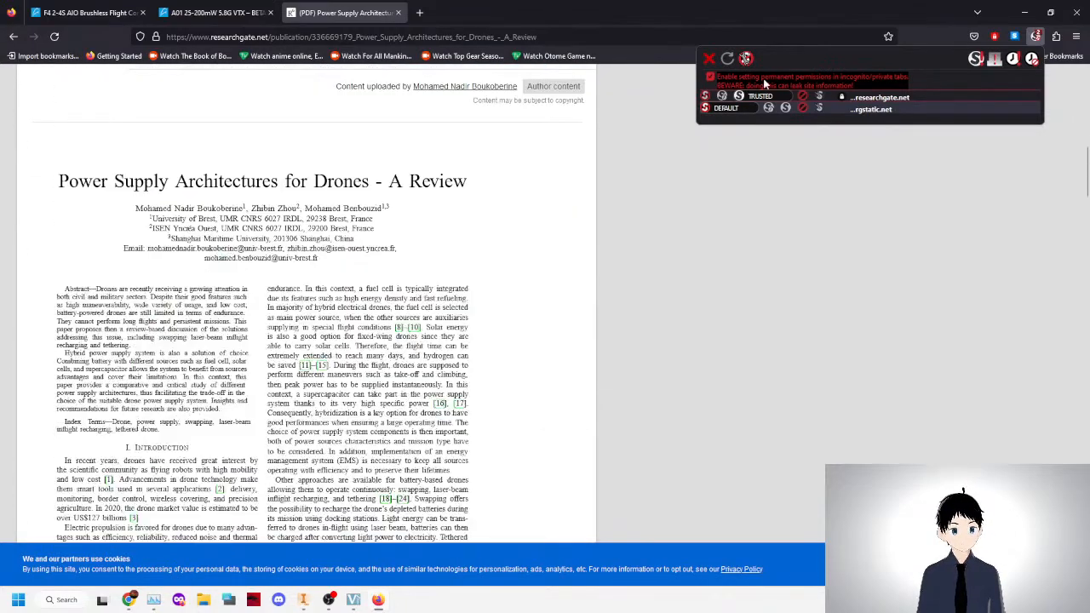
{"action": "scroll", "coordinate": [497, 248], "scroll_direction": "down", "scroll_amount": 4}
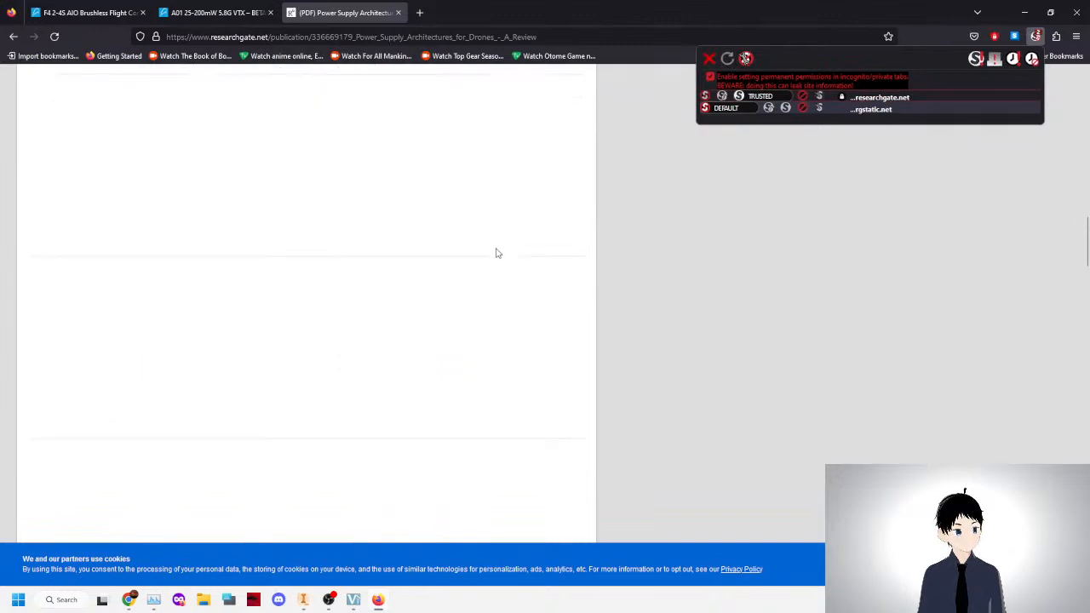
{"action": "scroll", "coordinate": [496, 253], "scroll_direction": "down", "scroll_amount": 8}
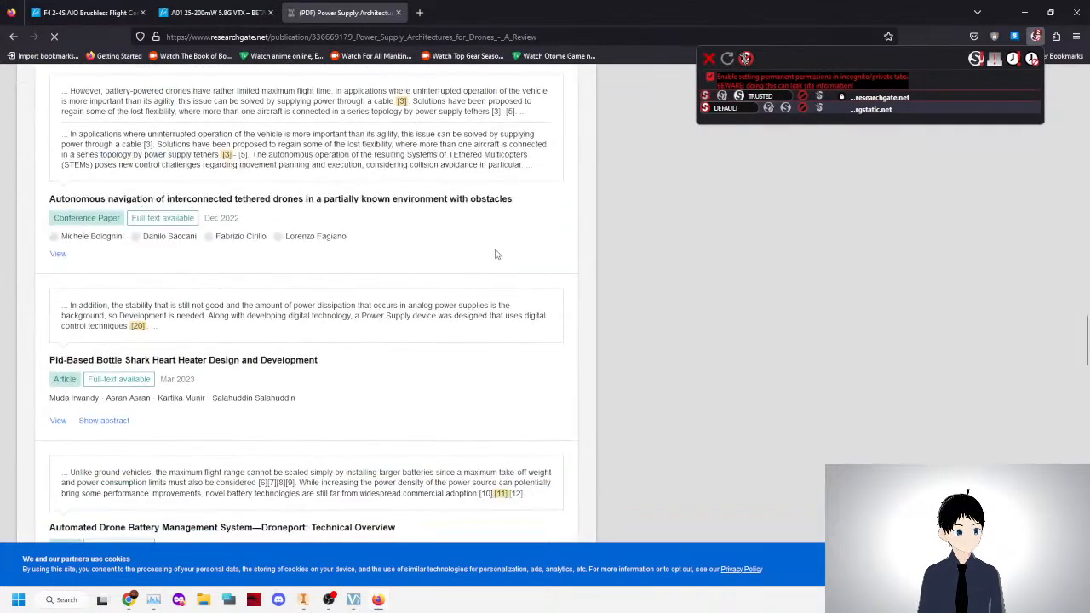
{"action": "key", "text": "alt+Left"}
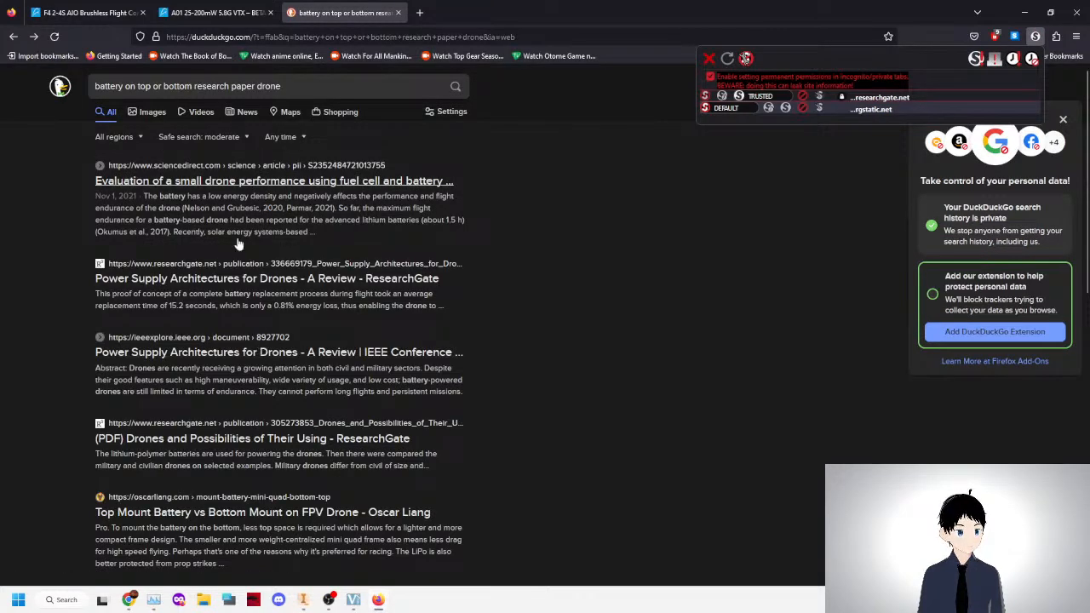
Skim the ResearchGate paper "Drones and Possibilities of Their Using" and go back to the search results.
{"action": "left_click", "coordinate": [349, 419]}
{"action": "scroll", "coordinate": [343, 404], "scroll_direction": "down", "scroll_amount": 15}
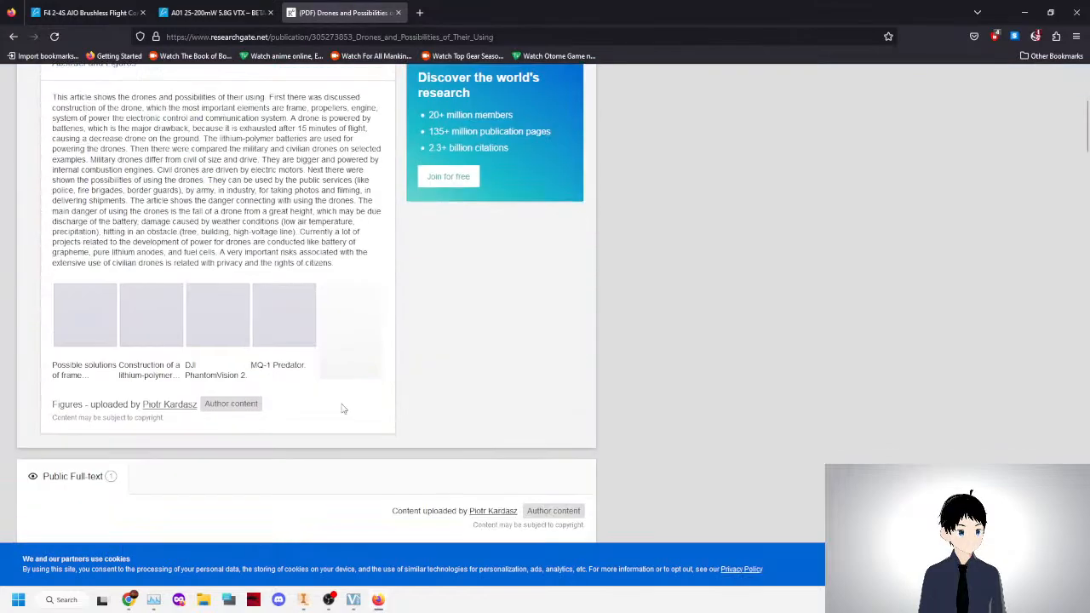
{"action": "scroll", "coordinate": [343, 405], "scroll_direction": "down", "scroll_amount": 5}
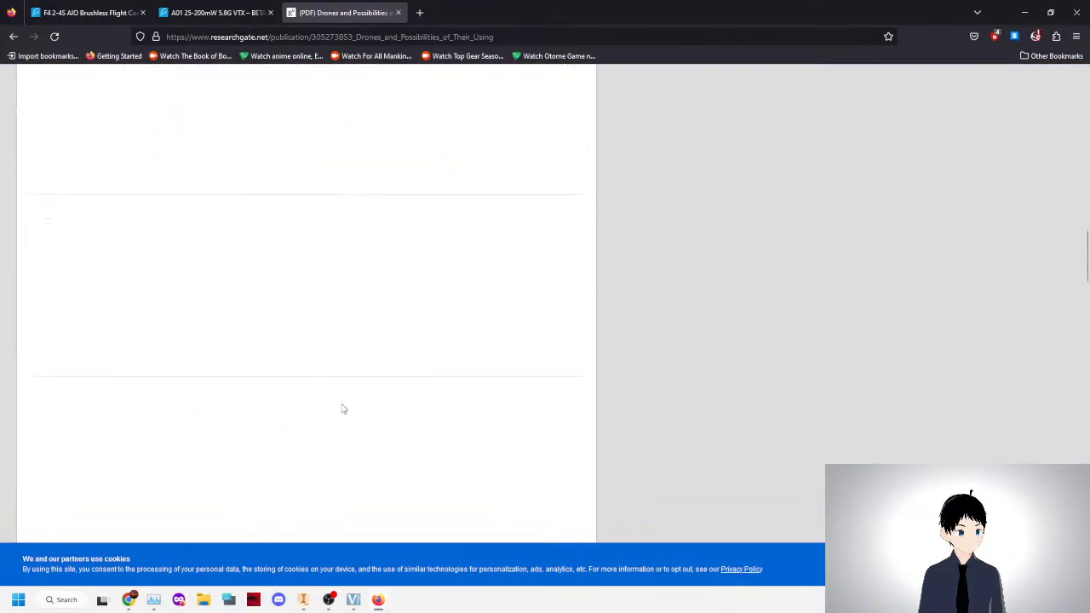
{"action": "key", "text": "alt+Left"}
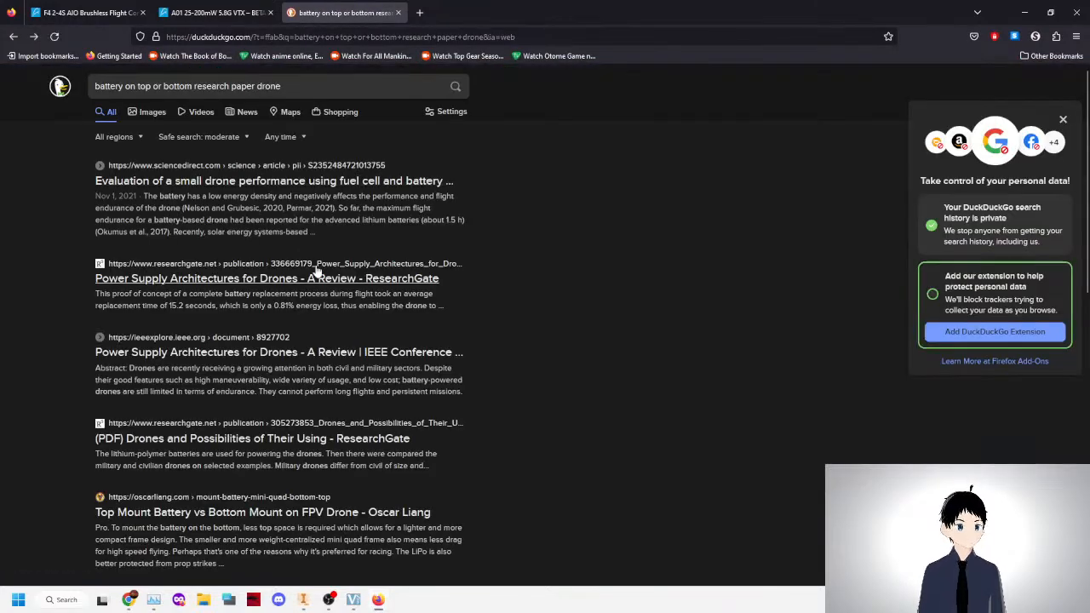
Replace the search query with "top vs bottom mount fpv drone" and run the search.
{"action": "left_click_drag", "start_coordinate": [295, 87], "coordinate": [2, 109]}
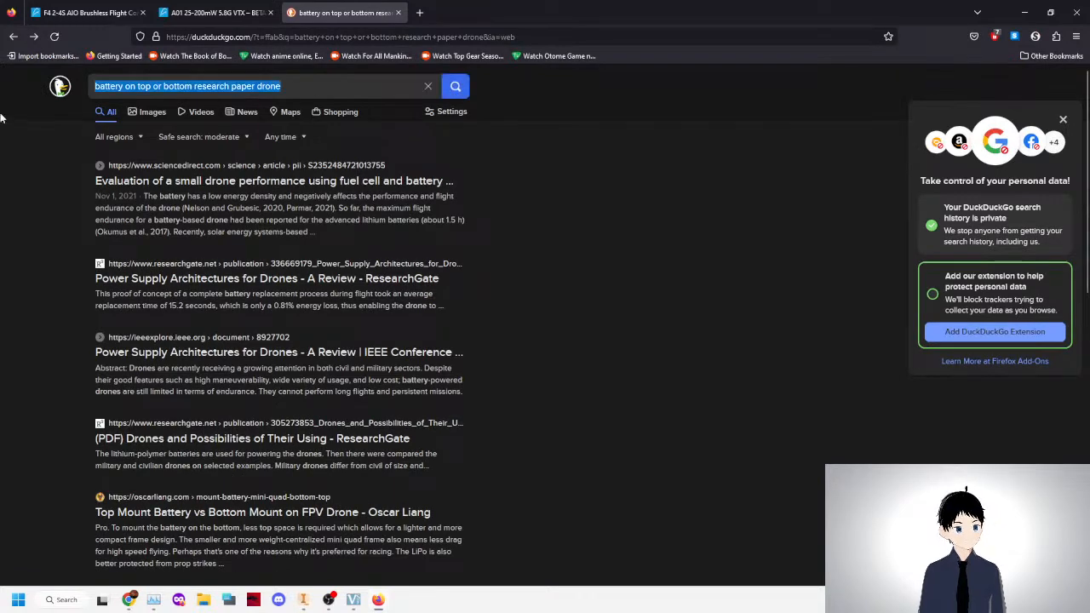
{"action": "type", "text": "top vs bo"}
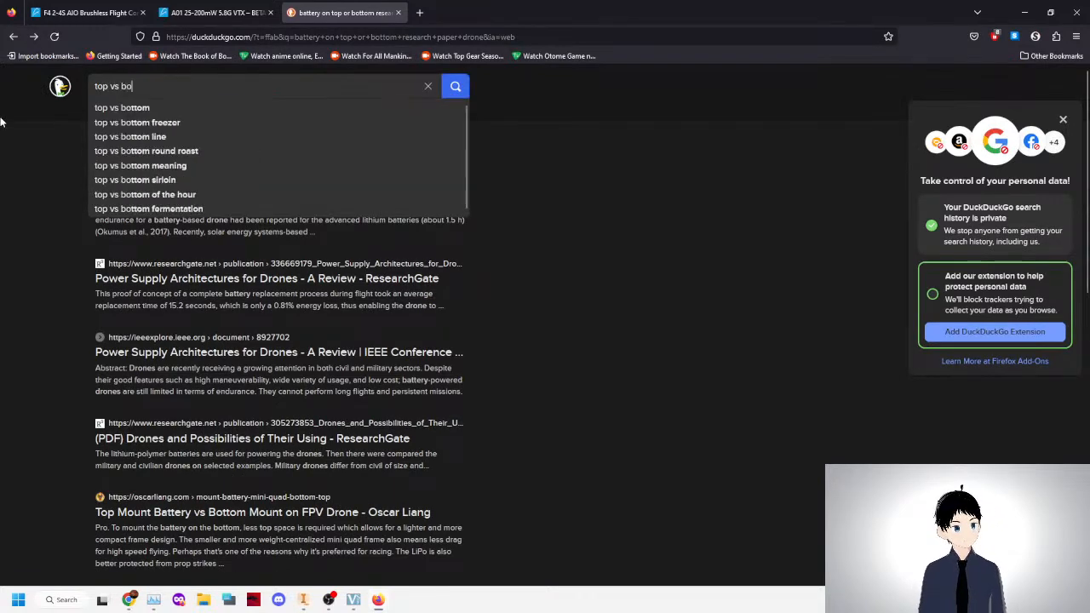
{"action": "type", "text": "ttom mount fpv drone"}
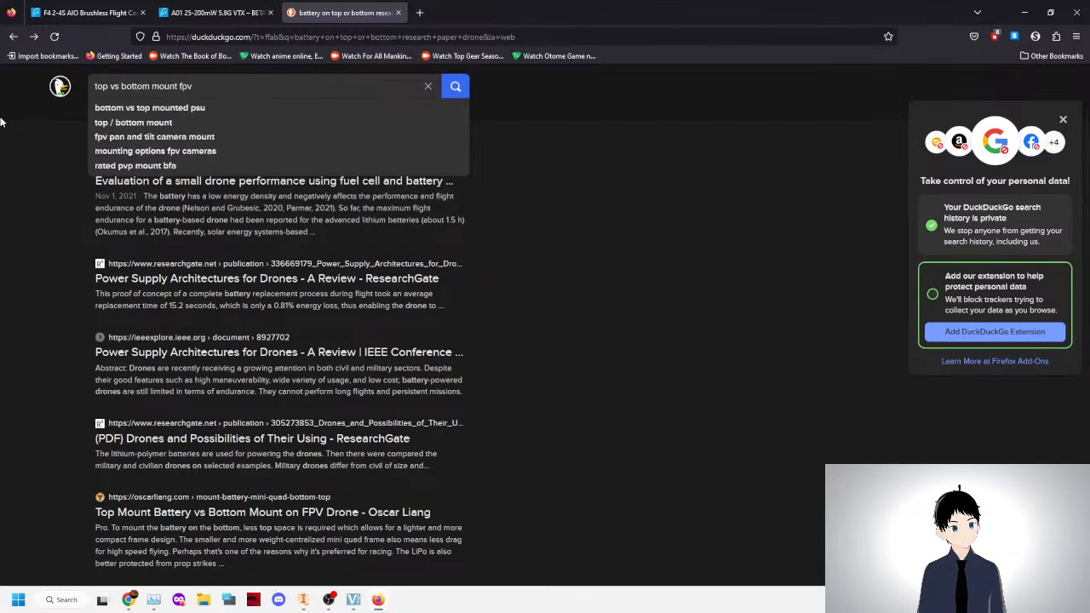
{"action": "key", "text": "Return"}
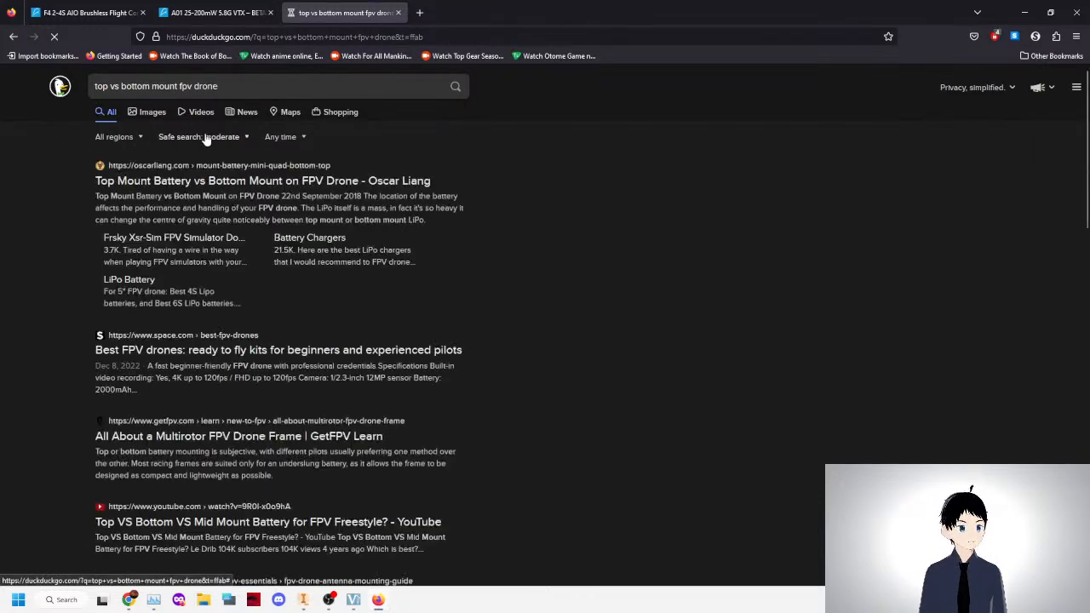
Open the Stack Exchange question on bottom-heavy versus top-heavy quadcopters and look over its first answer.
{"action": "scroll", "coordinate": [252, 215], "scroll_direction": "down", "scroll_amount": 2}
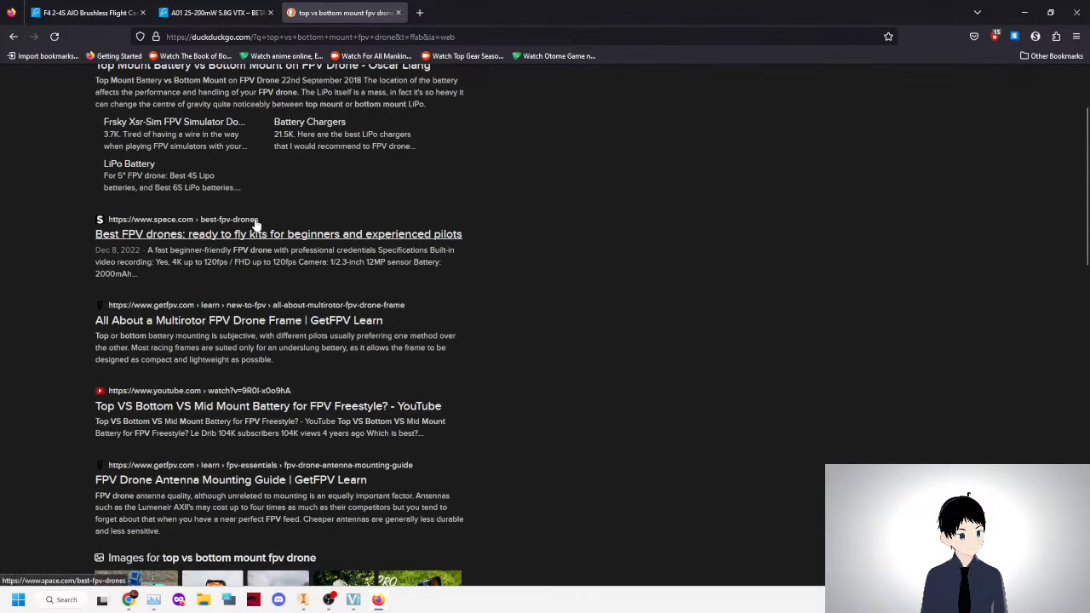
{"action": "scroll", "coordinate": [255, 224], "scroll_direction": "down", "scroll_amount": 6}
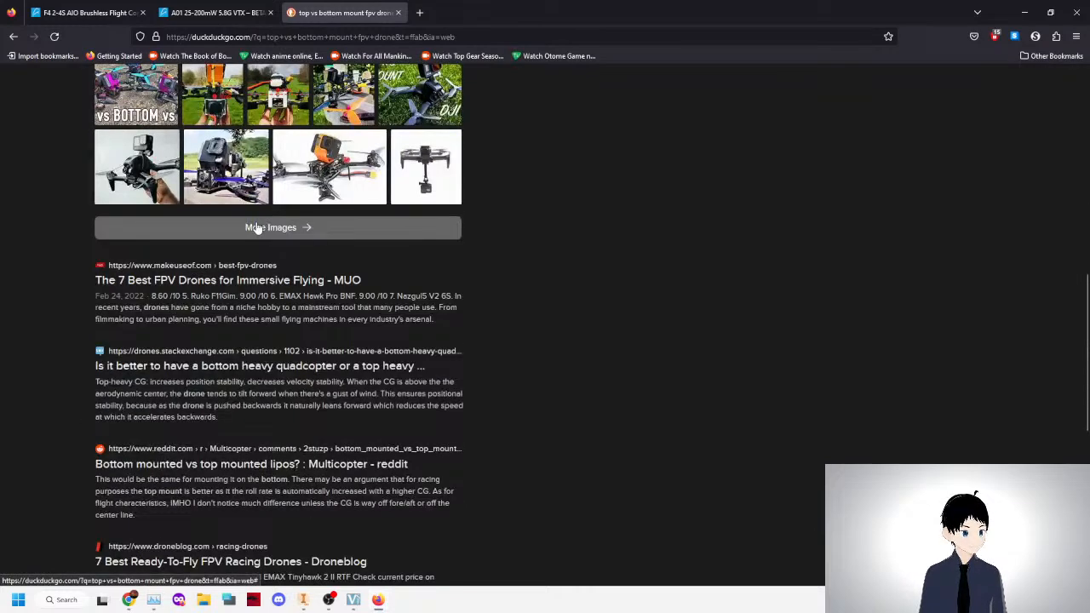
{"action": "left_click", "coordinate": [281, 367]}
{"action": "scroll", "coordinate": [283, 364], "scroll_direction": "down", "scroll_amount": 4}
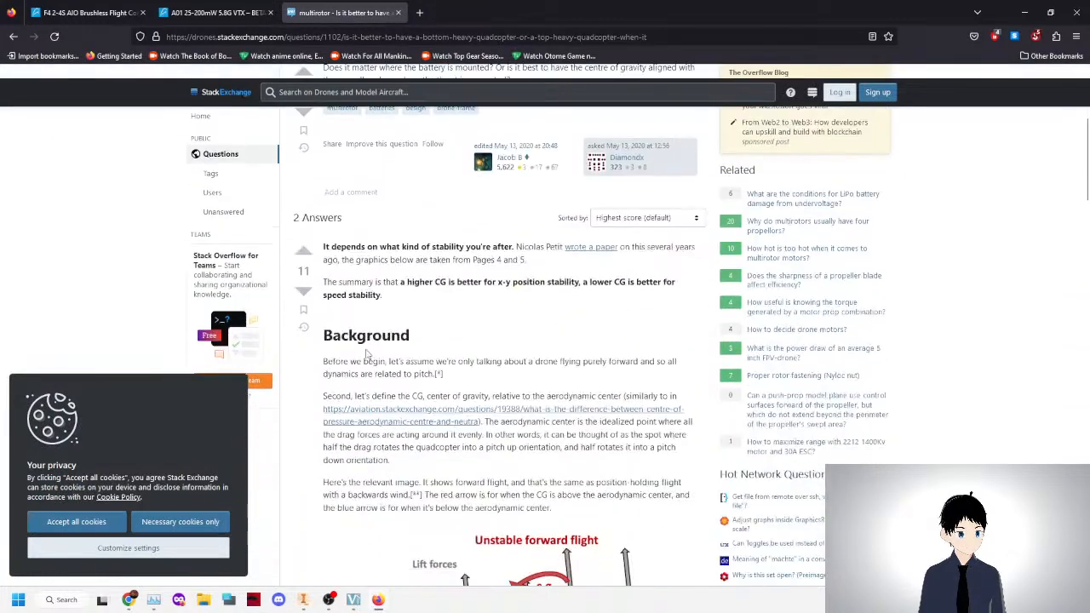
{"action": "scroll", "coordinate": [368, 354], "scroll_direction": "down", "scroll_amount": 1}
Check the linked aviation question about centre of pressure and aerodynamic centre, and return to the quadcopter question.
{"action": "left_click", "coordinate": [374, 358]}
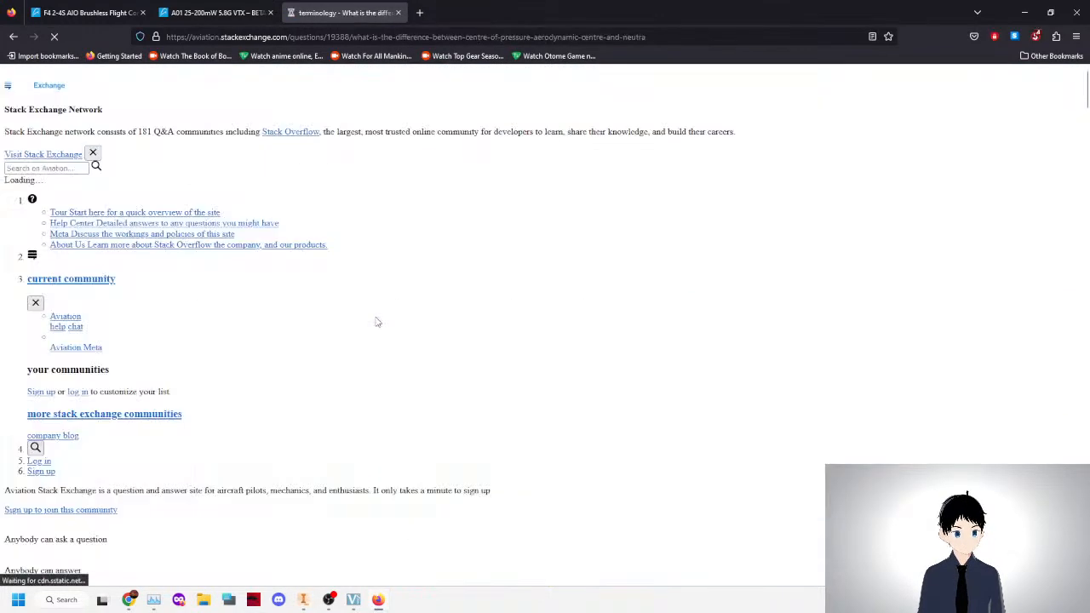
{"action": "scroll", "coordinate": [372, 328], "scroll_direction": "down", "scroll_amount": 6}
{"action": "scroll", "coordinate": [371, 333], "scroll_direction": "down", "scroll_amount": 4}
{"action": "key", "text": "alt+Left"}
Read through the comments and the second answer, covering the Drone Pendulum Fallacy and its illustration.
{"action": "scroll", "coordinate": [443, 358], "scroll_direction": "down", "scroll_amount": 6}
{"action": "scroll", "coordinate": [466, 377], "scroll_direction": "down", "scroll_amount": 8}
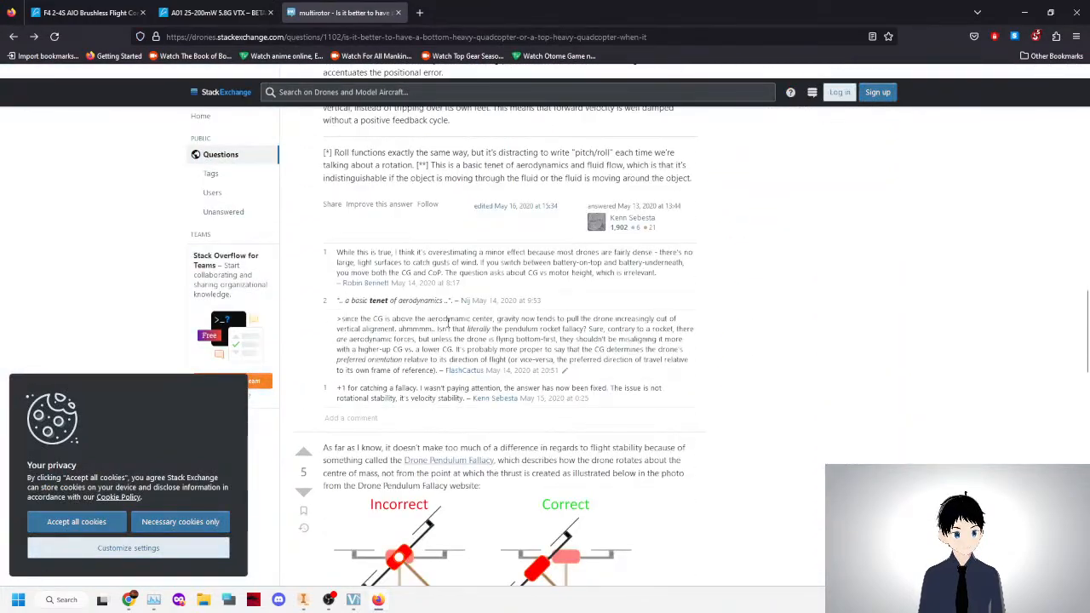
{"action": "scroll", "coordinate": [448, 323], "scroll_direction": "down", "scroll_amount": 2}
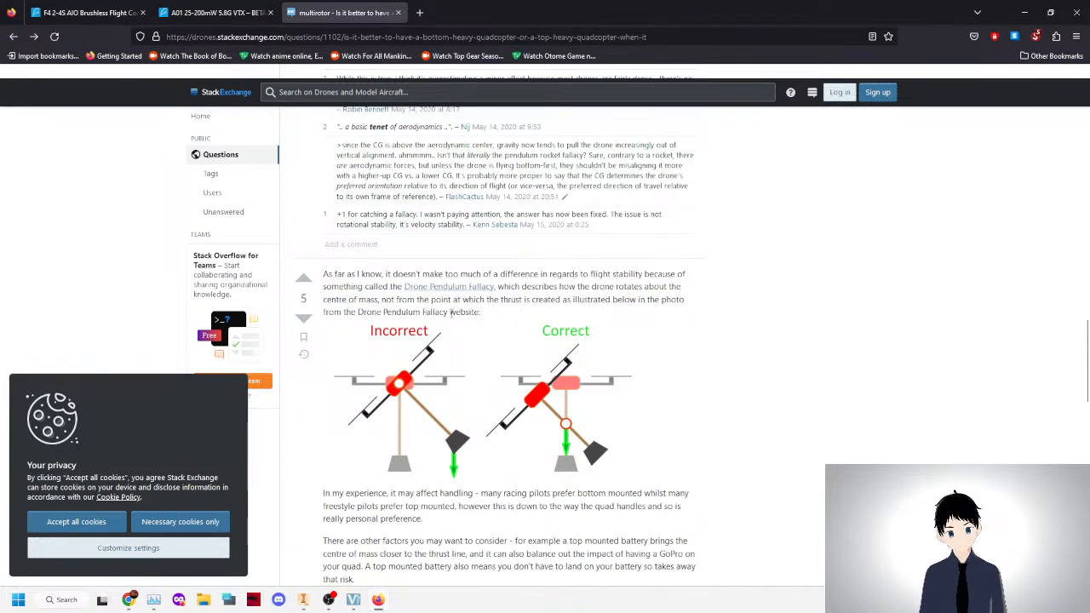
{"action": "scroll", "coordinate": [450, 313], "scroll_direction": "down", "scroll_amount": 3}
{"action": "scroll", "coordinate": [434, 332], "scroll_direction": "up", "scroll_amount": 2}
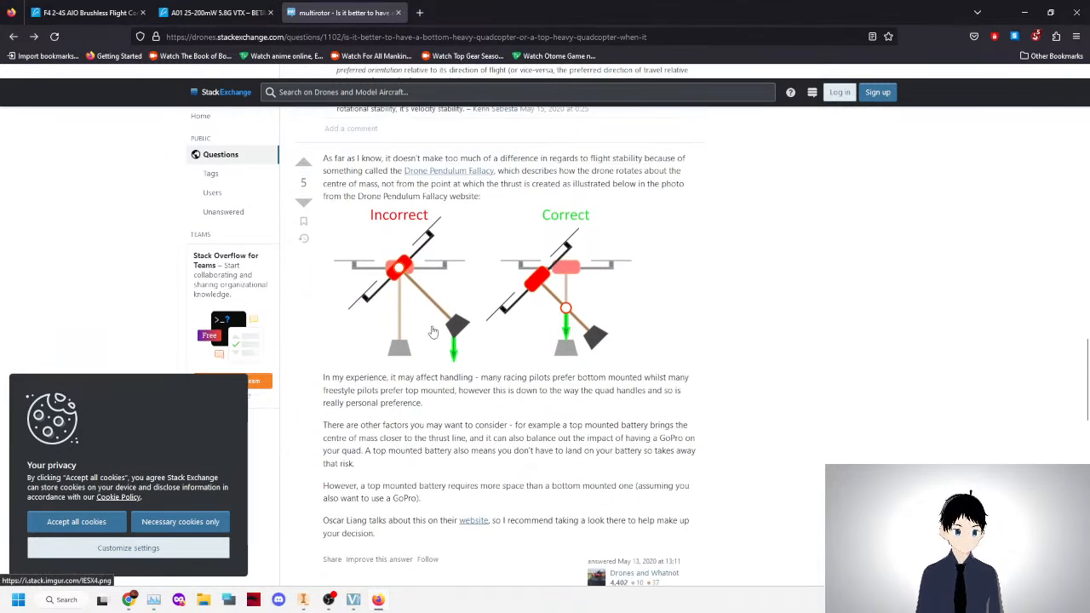
{"action": "scroll", "coordinate": [433, 331], "scroll_direction": "down", "scroll_amount": 4}
{"action": "scroll", "coordinate": [432, 329], "scroll_direction": "up", "scroll_amount": 3}
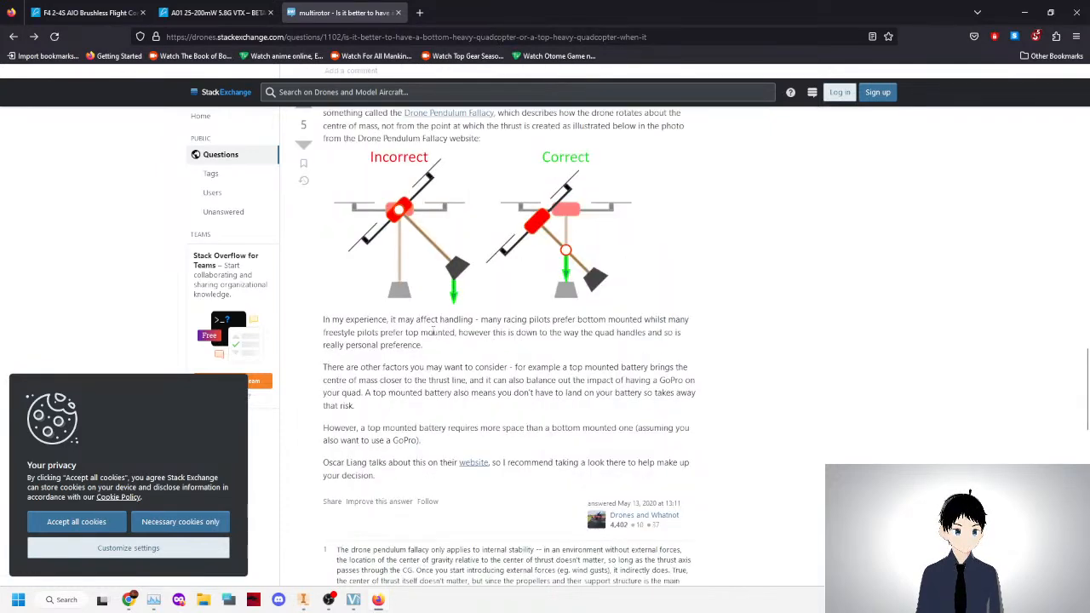
Review the second answer's paragraphs on racing and freestyle pilots' battery mounting preferences and other factors.
{"action": "triple_click", "coordinate": [432, 332]}
{"action": "double_click", "coordinate": [432, 332]}
{"action": "left_click", "coordinate": [432, 333]}
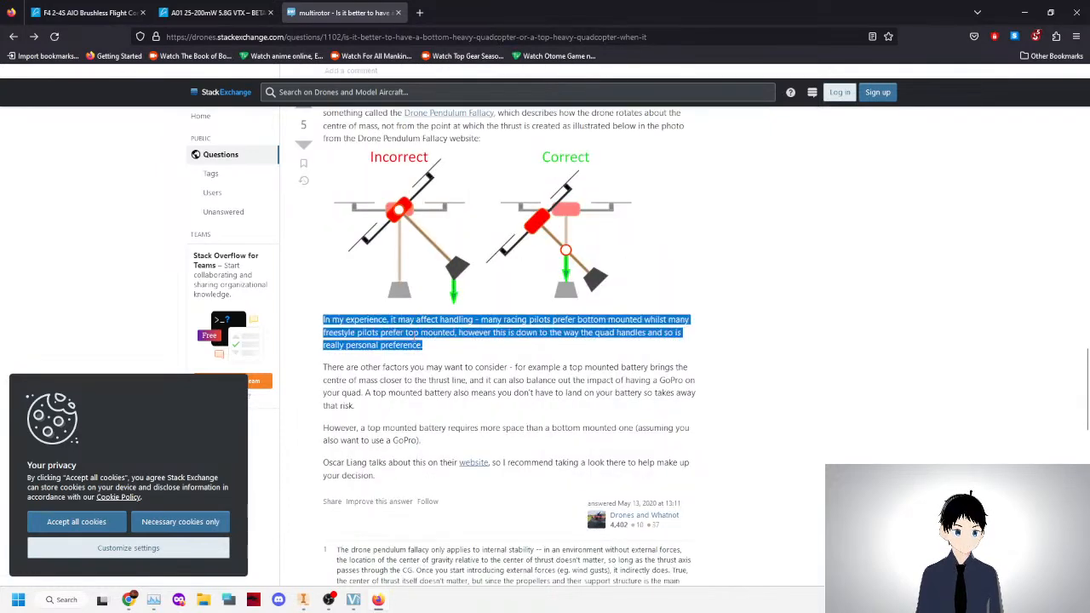
{"action": "triple_click", "coordinate": [412, 369]}
{"action": "left_click", "coordinate": [410, 367]}
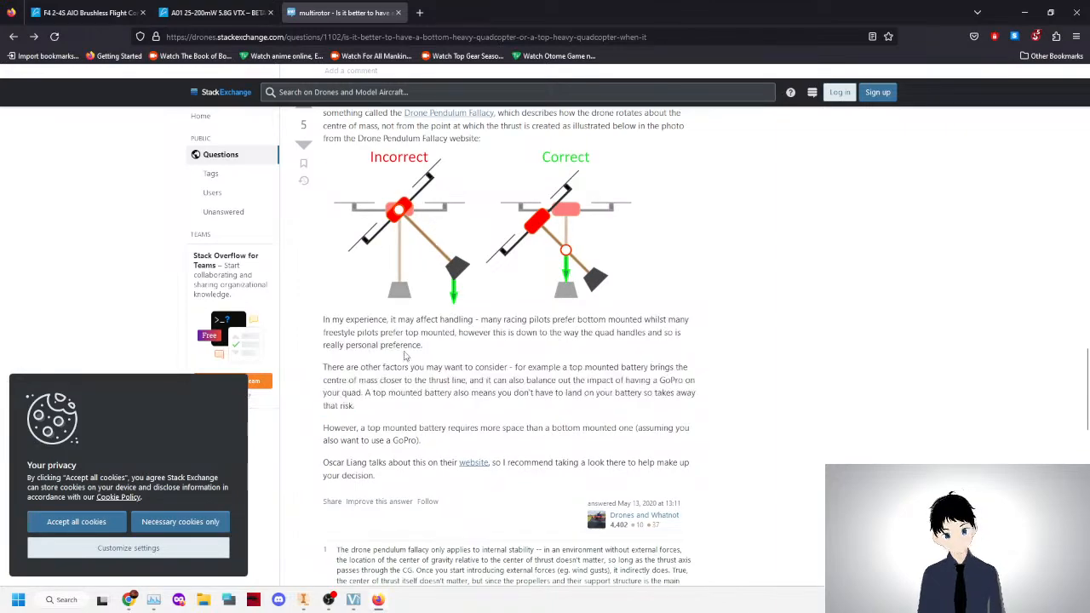
Examine the first answer's centre-of-gravity diagrams for forward flight and wind gusts.
{"action": "scroll", "coordinate": [405, 351], "scroll_direction": "up", "scroll_amount": 2}
{"action": "scroll", "coordinate": [344, 286], "scroll_direction": "up", "scroll_amount": 2}
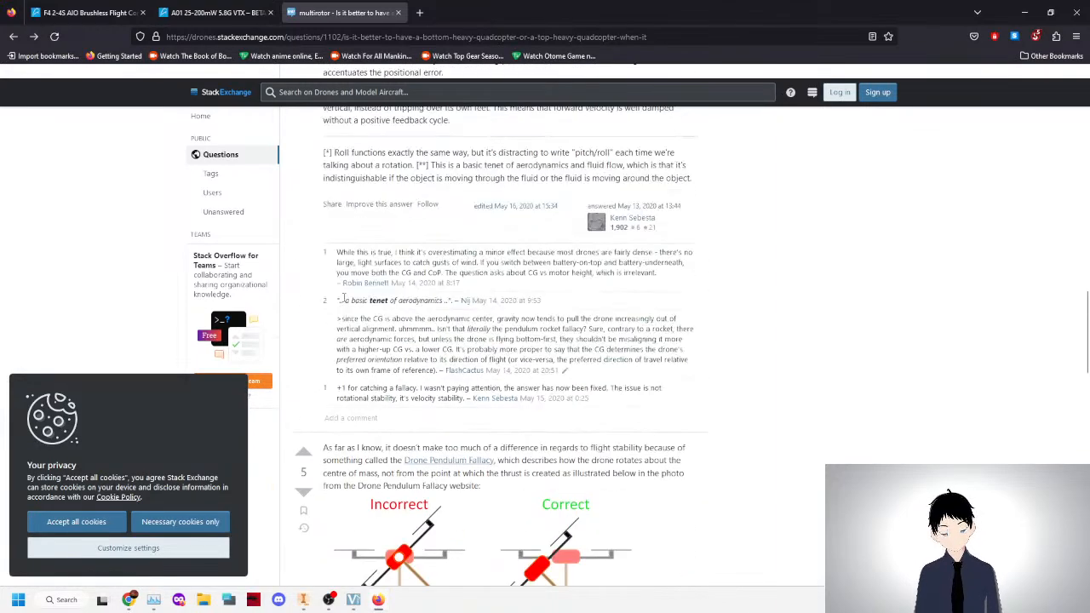
{"action": "scroll", "coordinate": [344, 300], "scroll_direction": "up", "scroll_amount": 6}
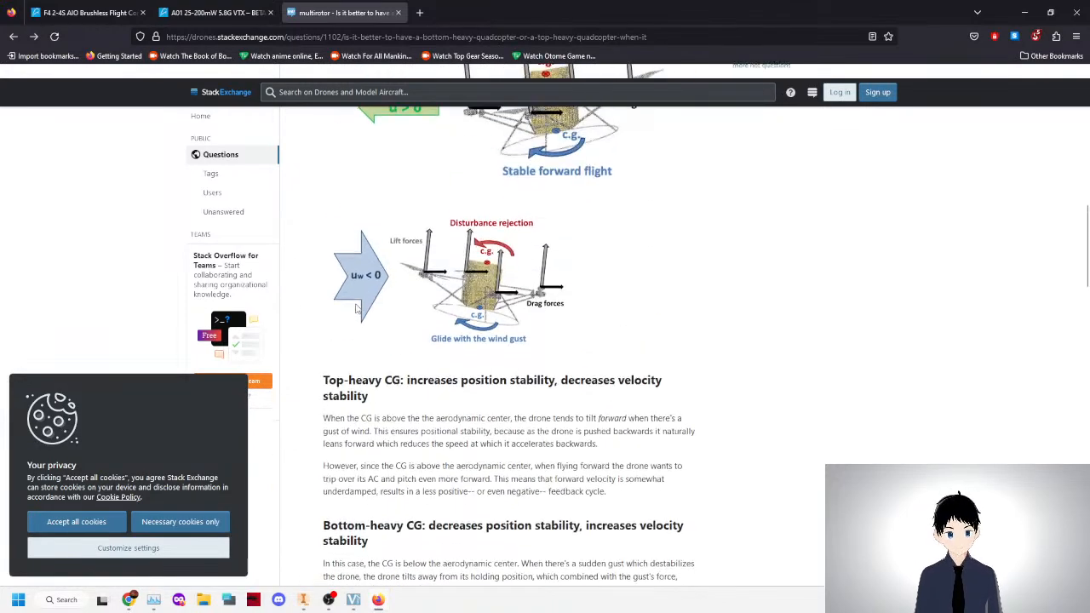
{"action": "scroll", "coordinate": [357, 311], "scroll_direction": "up", "scroll_amount": 2}
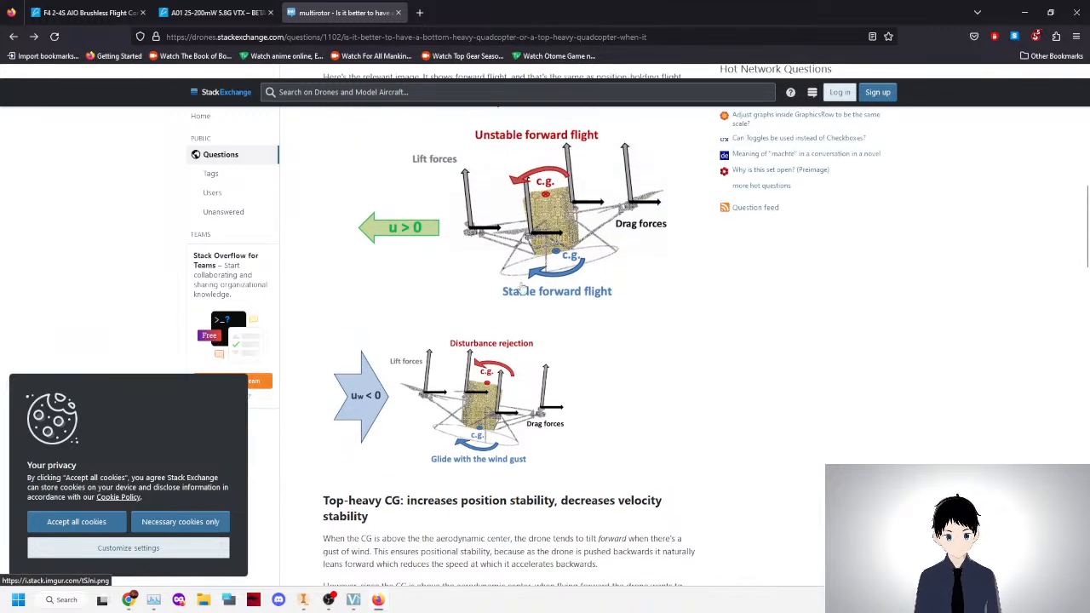
{"action": "scroll", "coordinate": [521, 288], "scroll_direction": "up", "scroll_amount": 1}
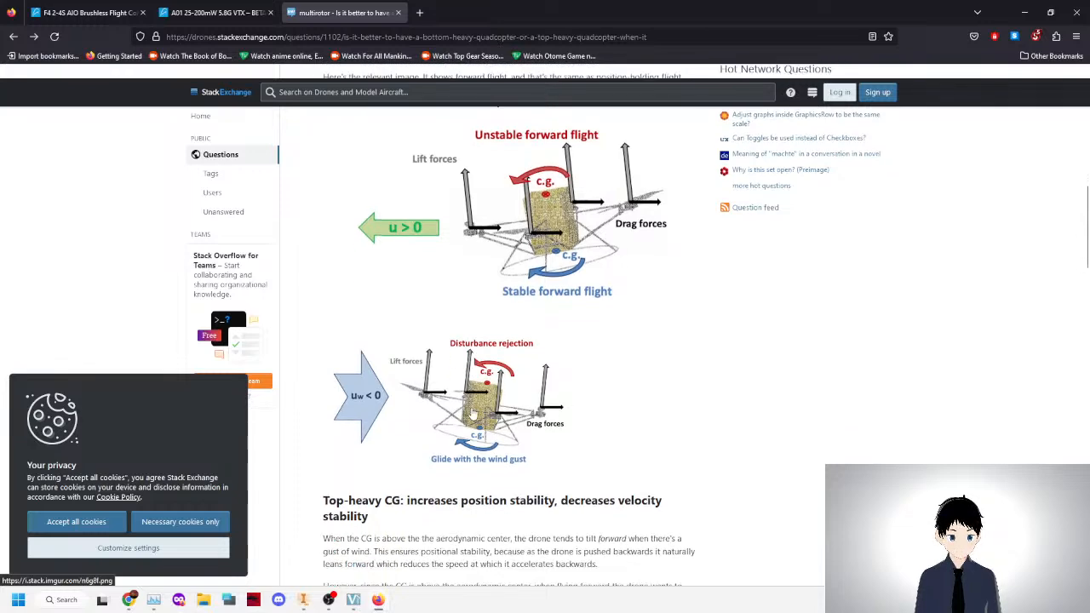
Review the answer's sections on top-heavy and bottom-heavy CG stability, and close the question page.
{"action": "scroll", "coordinate": [470, 414], "scroll_direction": "down", "scroll_amount": 2}
{"action": "triple_click", "coordinate": [450, 445]}
{"action": "left_click", "coordinate": [498, 465]}
{"action": "scroll", "coordinate": [497, 465], "scroll_direction": "down", "scroll_amount": 4}
{"action": "triple_click", "coordinate": [492, 370]}
{"action": "left_click", "coordinate": [491, 363]}
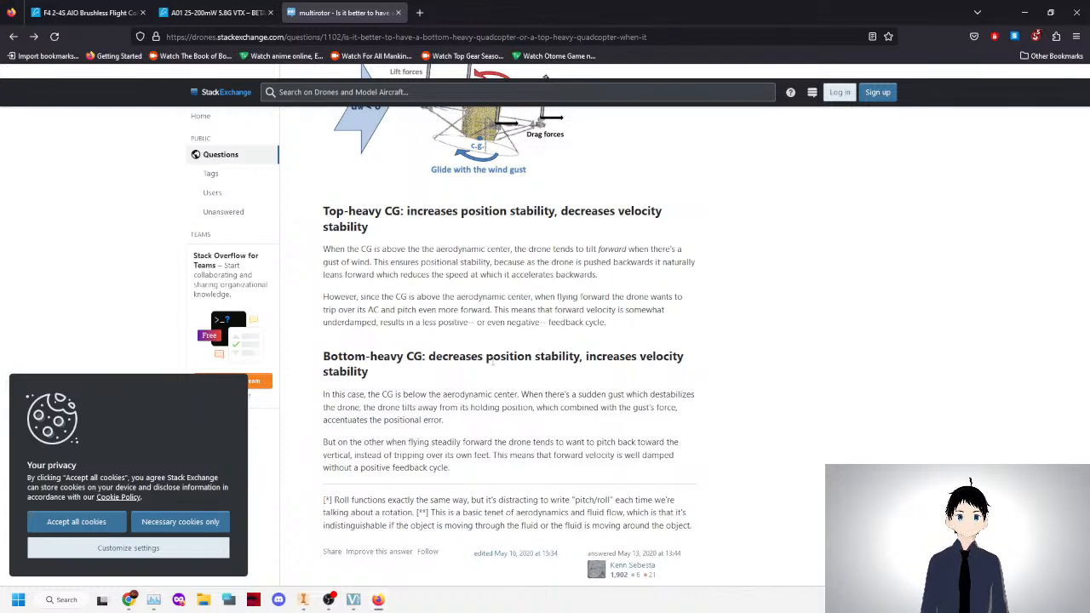
{"action": "left_click", "coordinate": [398, 13]}
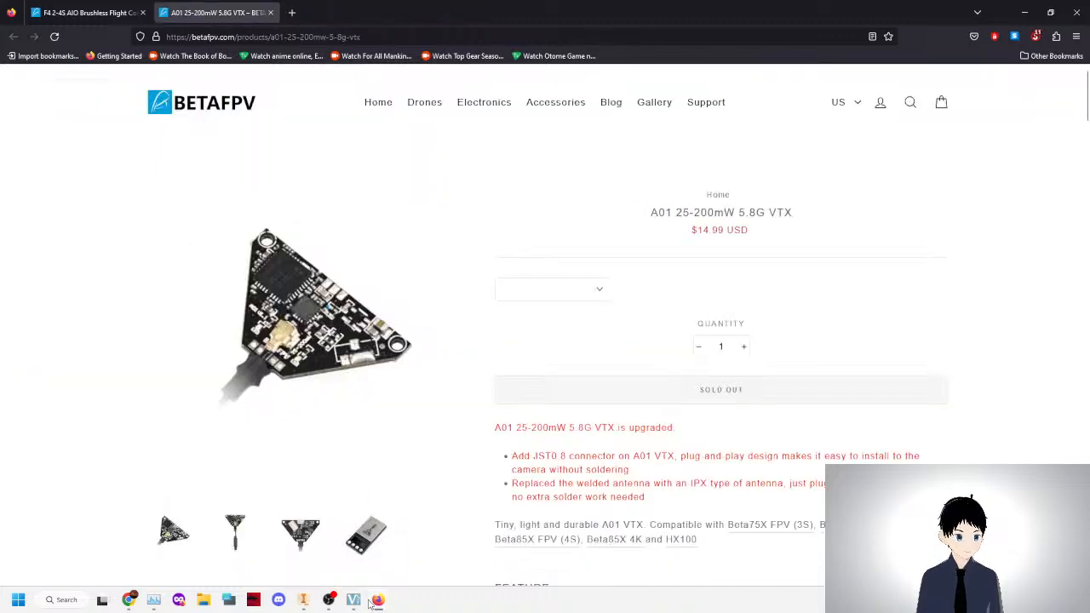
Switch to Inventor, move the battery beneath the boards, and shift the camera, boards and A01 VTX slightly lower in the side view.
{"action": "left_click", "coordinate": [303, 600]}
{"action": "left_click_drag", "start_coordinate": [586, 197], "coordinate": [518, 383]}
{"action": "left_click_drag", "start_coordinate": [440, 230], "coordinate": [451, 259]}
{"action": "left_click_drag", "start_coordinate": [562, 376], "coordinate": [573, 382]}
{"action": "left_click_drag", "start_coordinate": [592, 304], "coordinate": [593, 313]}
{"action": "left_click_drag", "start_coordinate": [721, 302], "coordinate": [722, 308]}
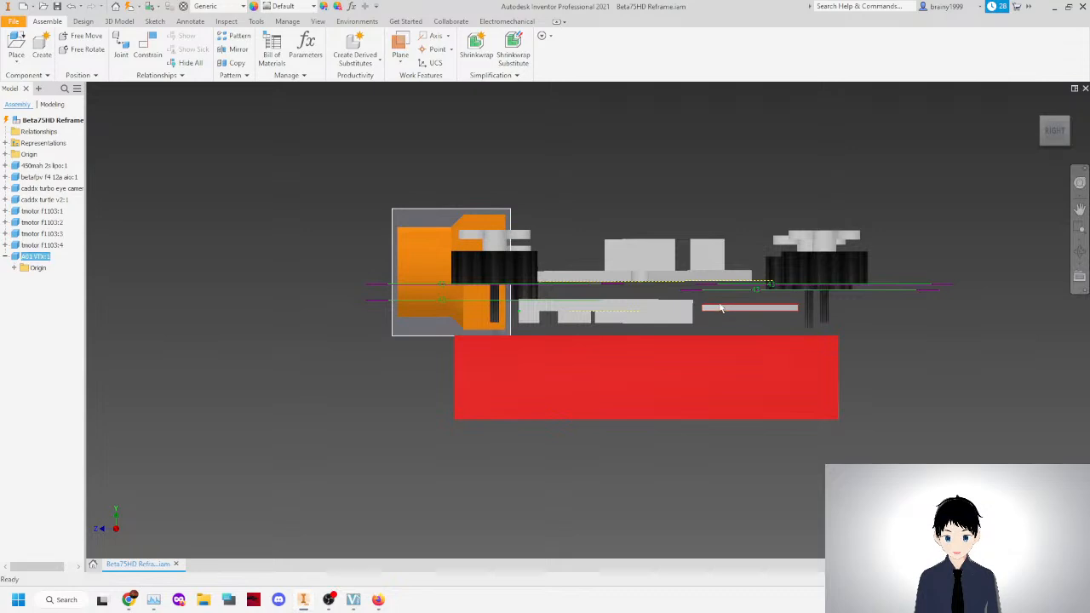
Lower the front and rear motors and the camera slightly, and move the battery above the boards.
{"action": "mouse_move", "coordinate": [827, 255]}
{"action": "left_mouse_down"}
{"action": "mouse_move", "coordinate": [810, 281]}
{"action": "mouse_move", "coordinate": [810, 263]}
{"action": "left_mouse_up"}
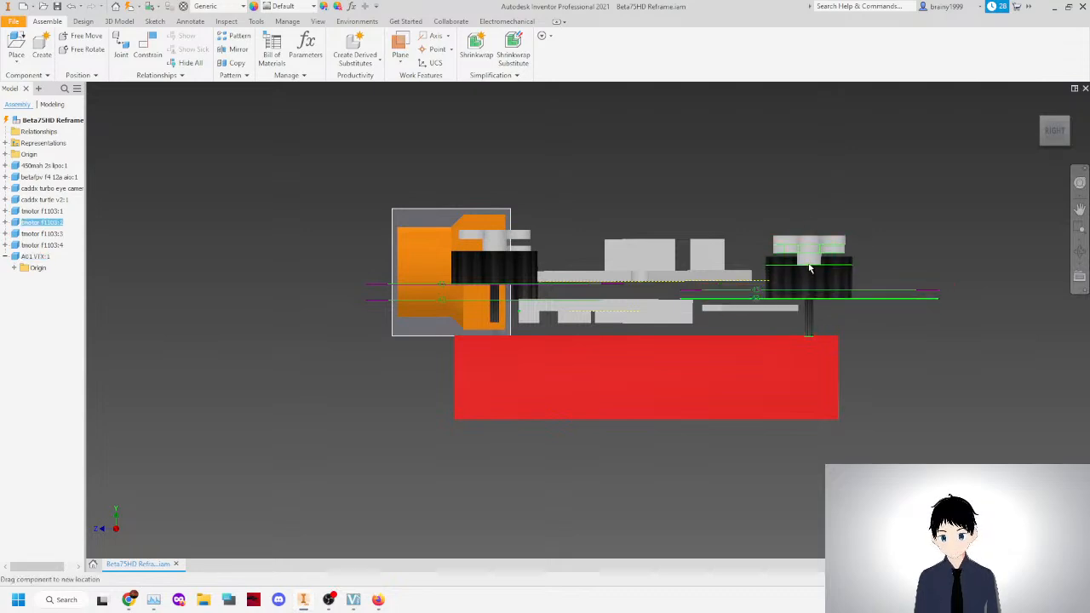
{"action": "left_click_drag", "start_coordinate": [505, 265], "coordinate": [504, 275]}
{"action": "left_click_drag", "start_coordinate": [607, 342], "coordinate": [615, 373]}
{"action": "left_click_drag", "start_coordinate": [451, 264], "coordinate": [451, 277]}
{"action": "left_click_drag", "start_coordinate": [536, 365], "coordinate": [559, 175]}
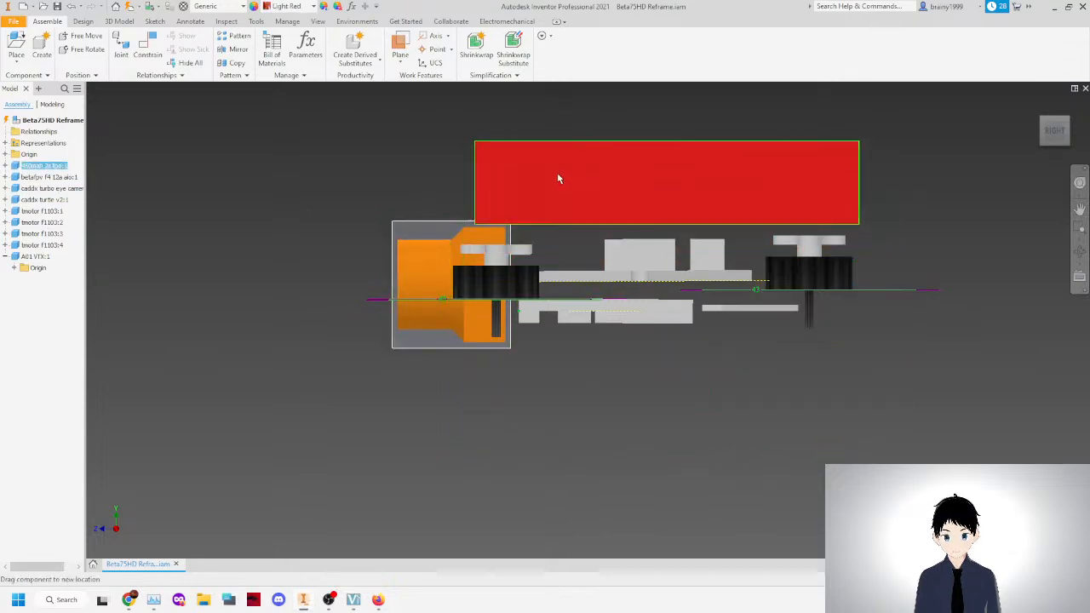
In plan view, free-rotate the battery about 90 degrees so it lies crosswise, centre it over the boards, and nudge a rear motor.
{"action": "left_click", "coordinate": [1051, 129]}
{"action": "left_click", "coordinate": [1053, 121]}
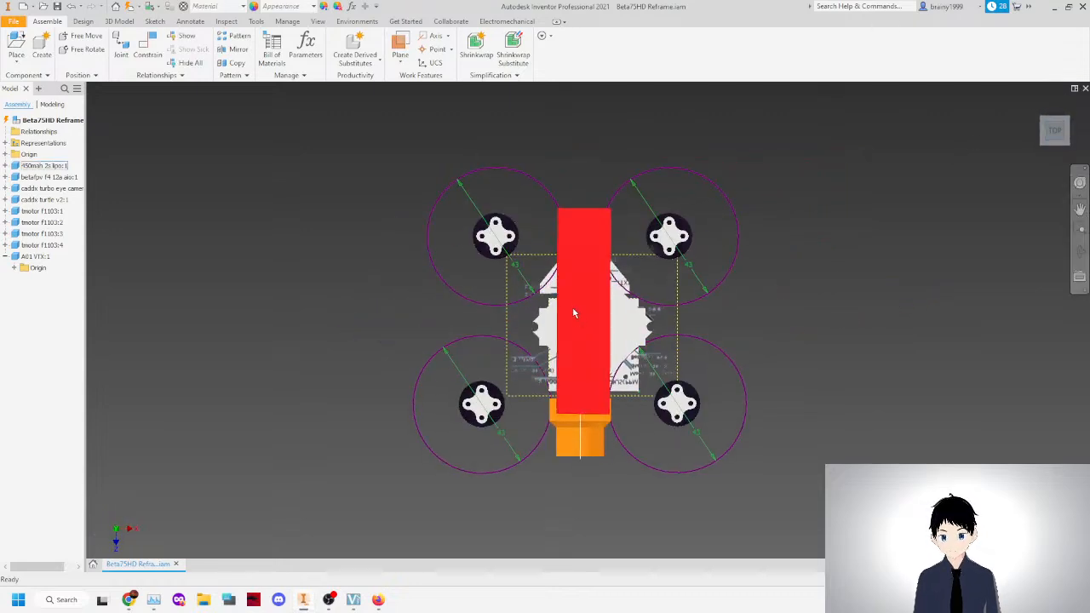
{"action": "left_click", "coordinate": [83, 50]}
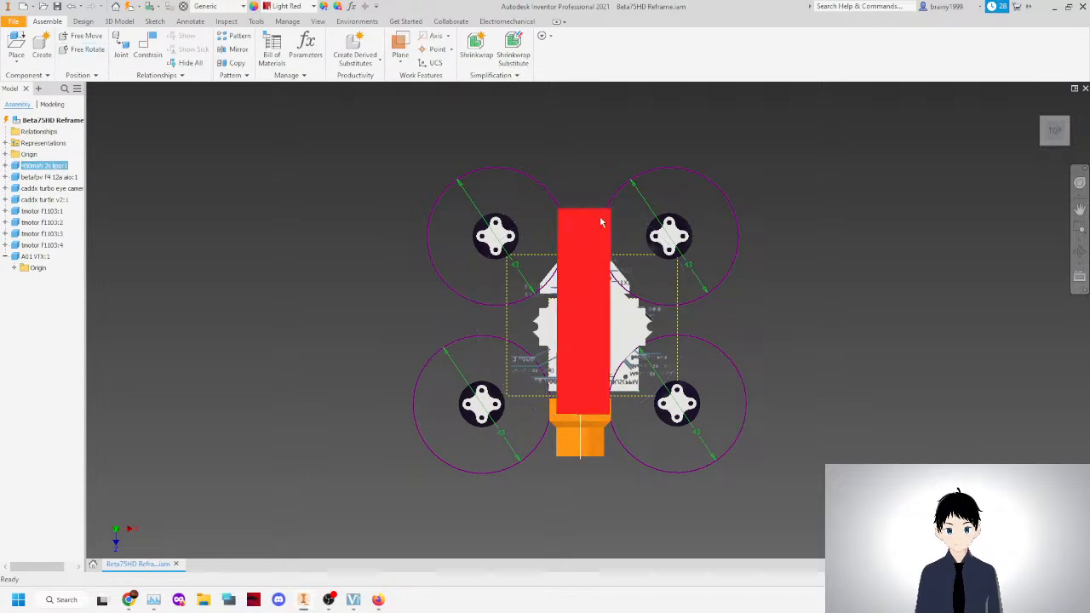
{"action": "left_click", "coordinate": [85, 49]}
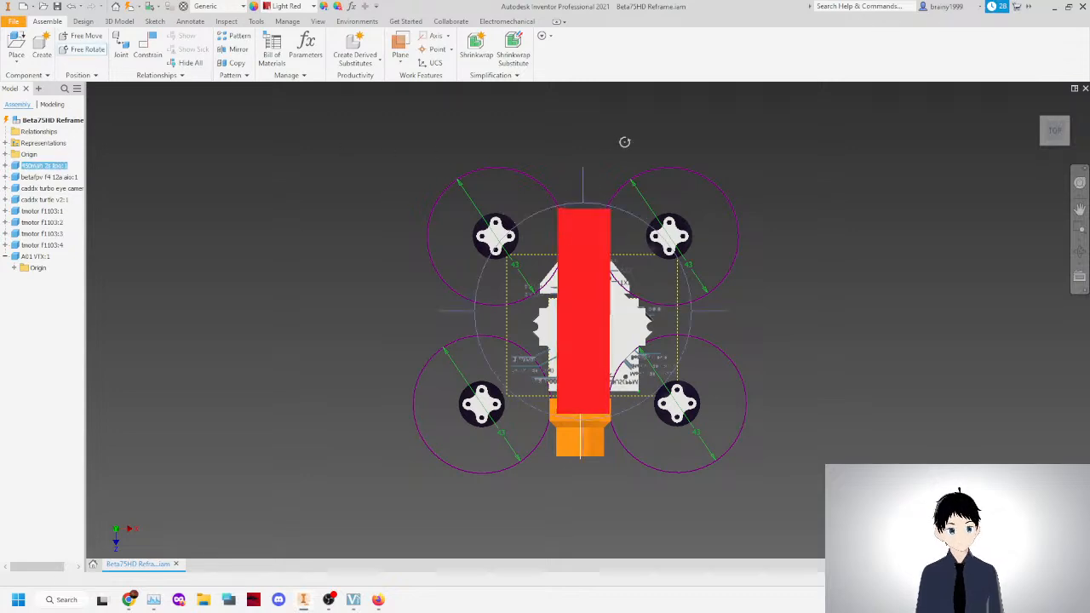
{"action": "left_click_drag", "start_coordinate": [623, 153], "coordinate": [757, 349]}
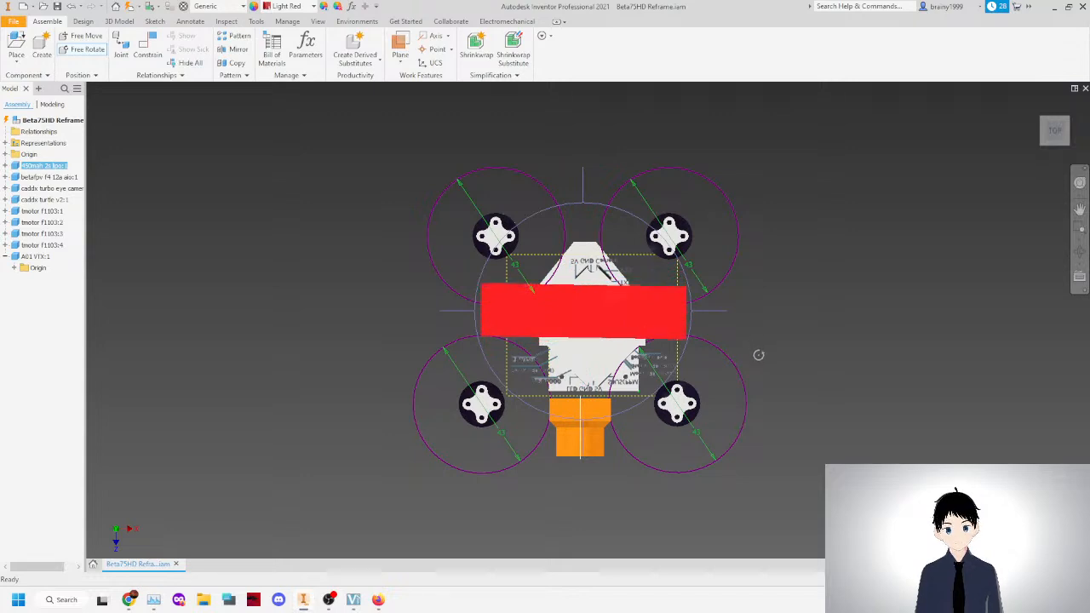
{"action": "right_click", "coordinate": [777, 312]}
{"action": "left_click", "coordinate": [814, 311]}
{"action": "left_click_drag", "start_coordinate": [604, 305], "coordinate": [575, 318]}
{"action": "mouse_move", "coordinate": [505, 241]}
{"action": "left_mouse_down"}
{"action": "mouse_move", "coordinate": [481, 234]}
{"action": "mouse_move", "coordinate": [494, 236]}
{"action": "left_mouse_up"}
{"action": "left_click", "coordinate": [668, 241]}
{"action": "left_click", "coordinate": [818, 242]}
From the underside, align the Caddx Turtle board, A01 VTX and flight controller with one another along the drone's centre line.
{"action": "left_click", "coordinate": [1062, 162]}
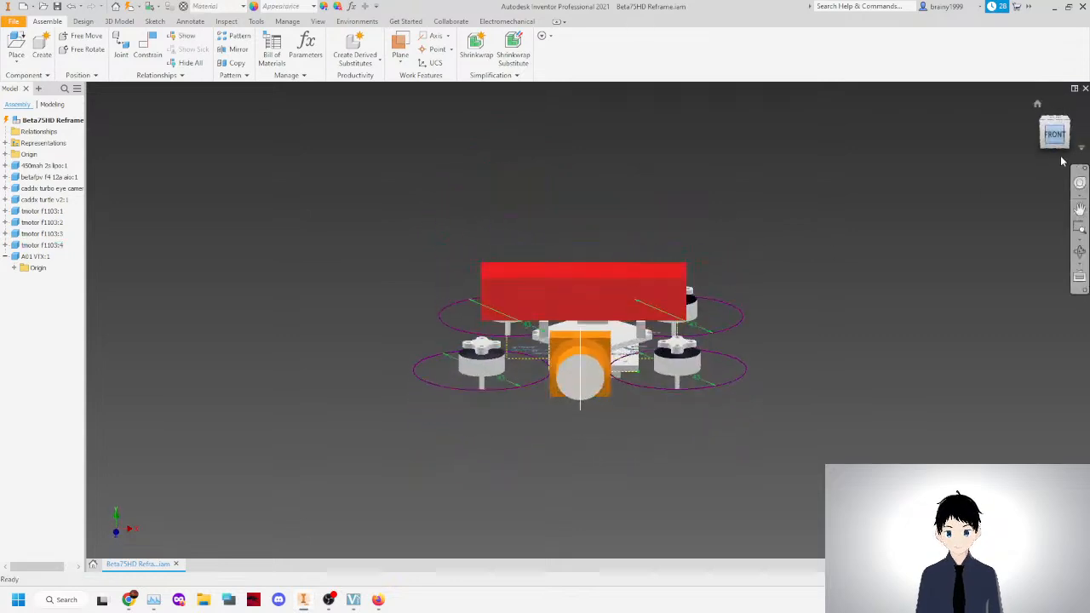
{"action": "left_click", "coordinate": [1056, 154]}
{"action": "scroll", "coordinate": [602, 290], "scroll_direction": "up", "scroll_amount": 4}
{"action": "left_click_drag", "start_coordinate": [602, 286], "coordinate": [584, 264]}
{"action": "left_click_drag", "start_coordinate": [580, 352], "coordinate": [585, 340]}
{"action": "left_click_drag", "start_coordinate": [672, 277], "coordinate": [665, 282]}
{"action": "left_click", "coordinate": [932, 229]}
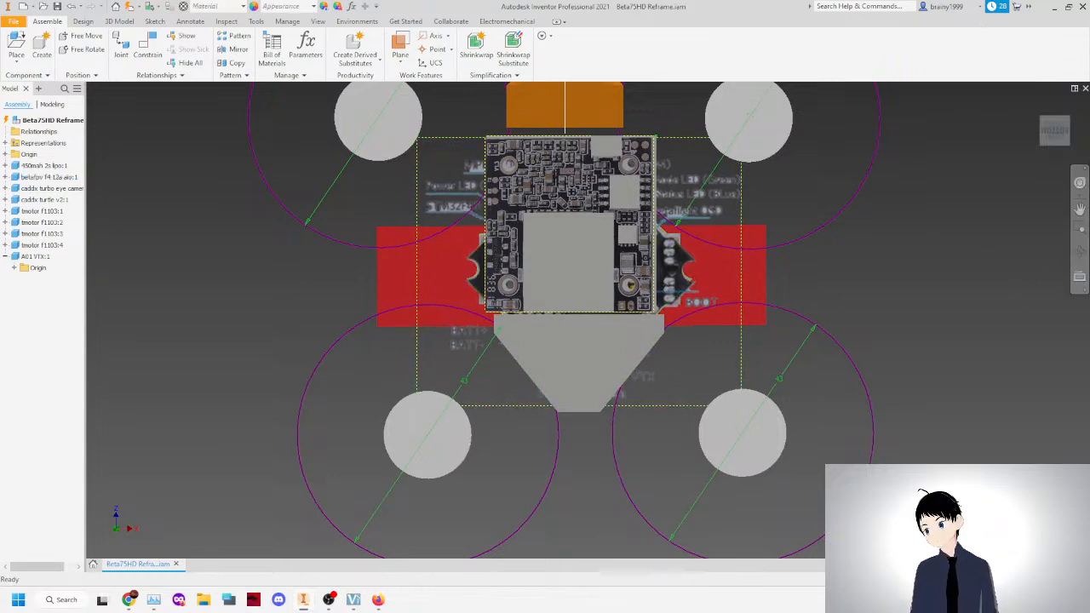
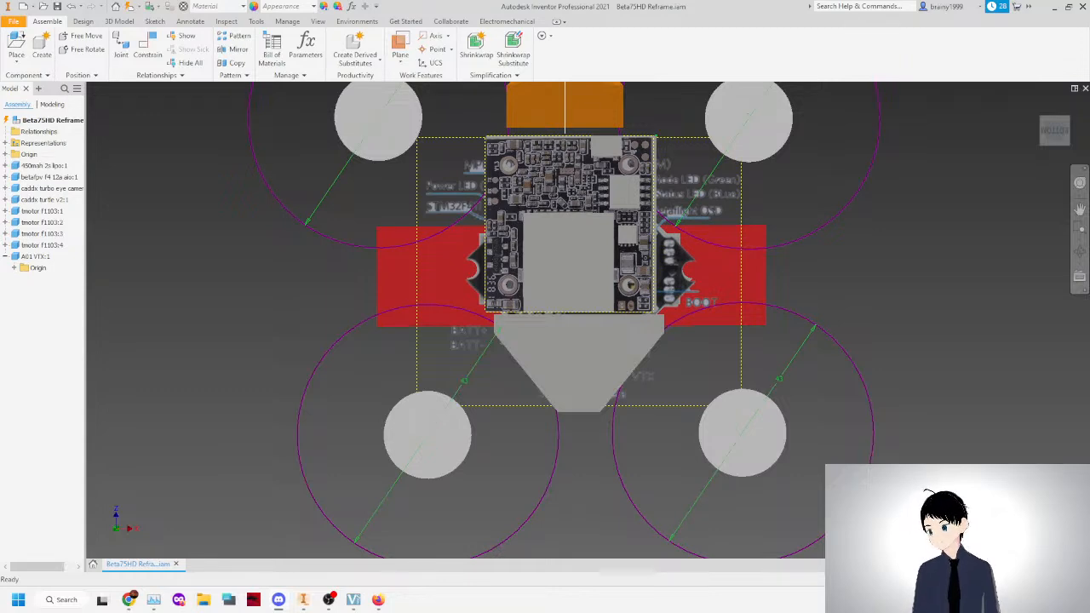
{"action": "left_click_drag", "start_coordinate": [529, 200], "coordinate": [527, 197]}
{"action": "left_click", "coordinate": [524, 339]}
{"action": "left_click", "coordinate": [898, 233]}
From the side, move the crosswise battery from above the boards to just beneath them.
{"action": "left_click_drag", "start_coordinate": [1042, 139], "coordinate": [1011, 169]}
{"action": "middle_click_drag", "start_coordinate": [607, 155], "coordinate": [672, 144], "text": "shift"}
{"action": "left_click_drag", "start_coordinate": [604, 224], "coordinate": [590, 372]}
Lower the front and rear motors beside the board stack, and shift the flight controller and battery slightly toward the camera.
{"action": "left_click_drag", "start_coordinate": [727, 332], "coordinate": [721, 346]}
{"action": "left_click_drag", "start_coordinate": [728, 285], "coordinate": [723, 333]}
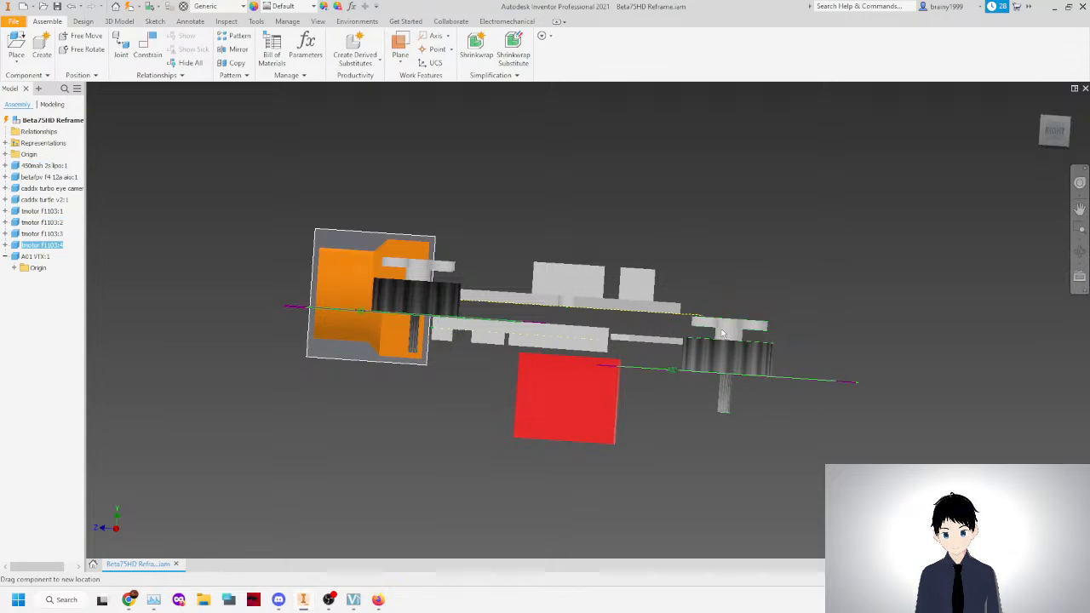
{"action": "left_click_drag", "start_coordinate": [421, 294], "coordinate": [432, 345]}
{"action": "left_click_drag", "start_coordinate": [436, 306], "coordinate": [446, 322]}
{"action": "left_click_drag", "start_coordinate": [530, 285], "coordinate": [519, 309]}
{"action": "left_click_drag", "start_coordinate": [555, 387], "coordinate": [546, 384]}
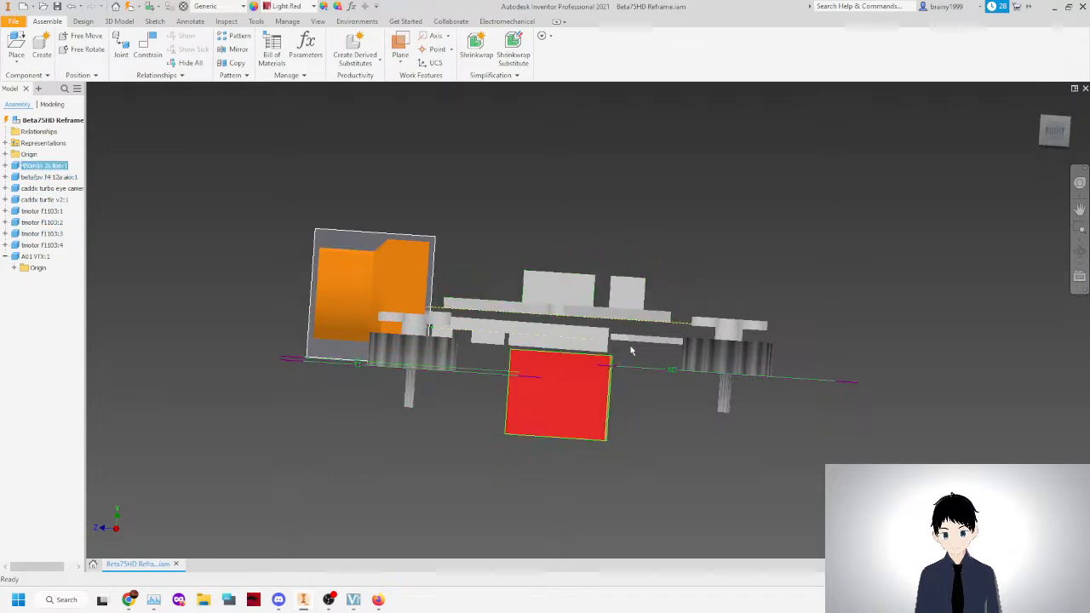
In plan view, reposition the four motors so their prop circles sit closely around the battery, boards and camera.
{"action": "left_click", "coordinate": [1054, 116]}
{"action": "scroll", "coordinate": [673, 412], "scroll_direction": "up", "scroll_amount": 3}
{"action": "left_click_drag", "start_coordinate": [669, 407], "coordinate": [693, 397]}
{"action": "left_click_drag", "start_coordinate": [334, 420], "coordinate": [292, 421]}
{"action": "scroll", "coordinate": [640, 315], "scroll_direction": "down", "scroll_amount": 3}
{"action": "left_click", "coordinate": [670, 195]}
{"action": "left_click_drag", "start_coordinate": [670, 194], "coordinate": [688, 195]}
{"action": "left_click_drag", "start_coordinate": [482, 164], "coordinate": [468, 186]}
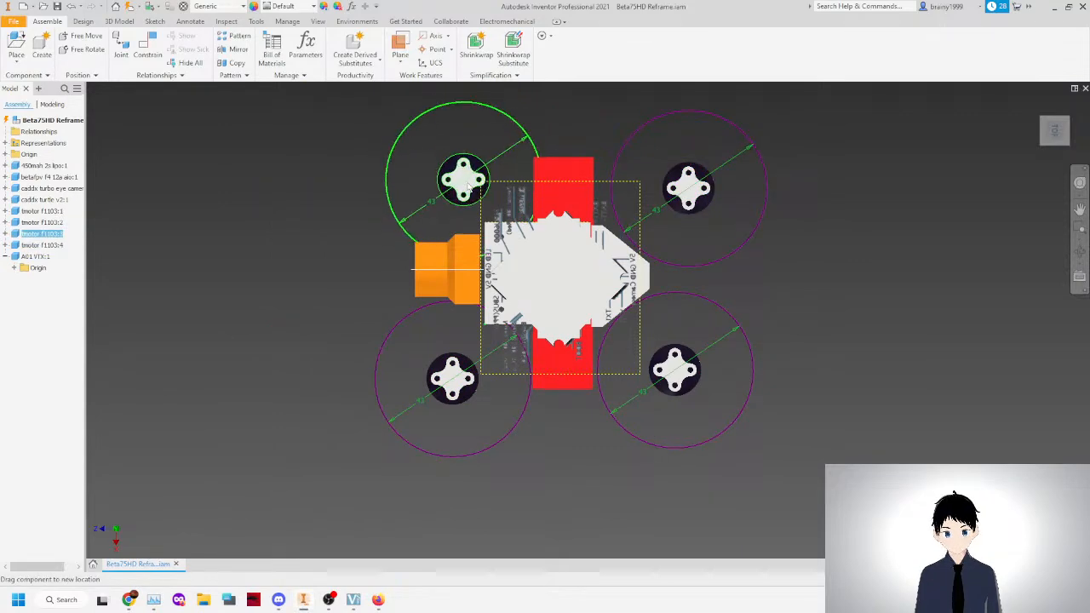
{"action": "left_click_drag", "start_coordinate": [712, 193], "coordinate": [698, 186]}
{"action": "left_click_drag", "start_coordinate": [687, 367], "coordinate": [680, 363]}
Create a new in-place part named body_lower_l from the Standard.ipt template in the assembly.
{"action": "scroll", "coordinate": [590, 289], "scroll_direction": "down", "scroll_amount": 4}
{"action": "left_click", "coordinate": [803, 285]}
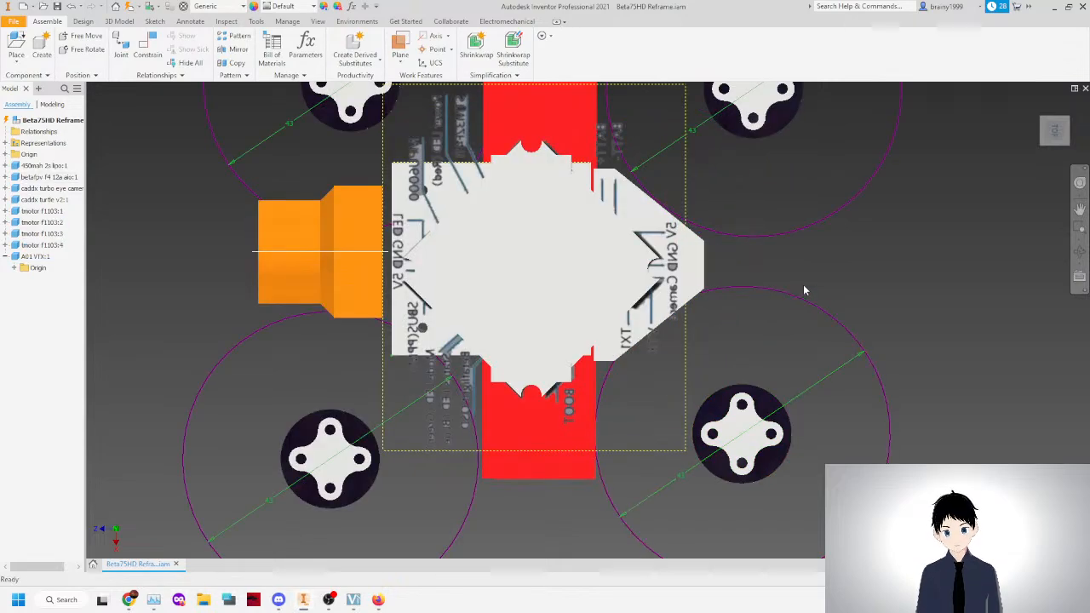
{"action": "scroll", "coordinate": [803, 290], "scroll_direction": "up", "scroll_amount": 4}
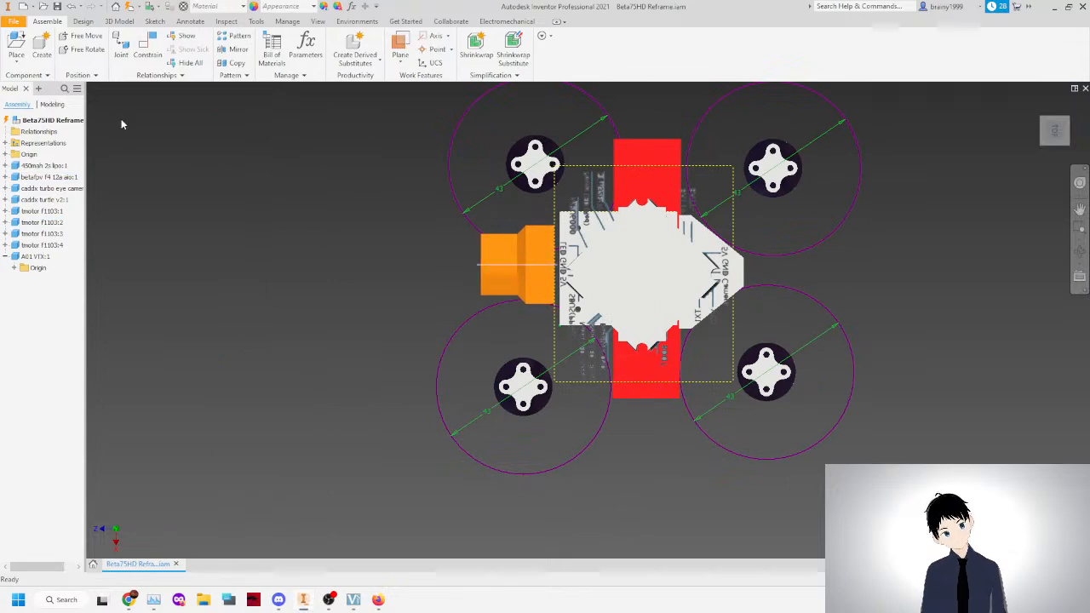
{"action": "left_click", "coordinate": [17, 44]}
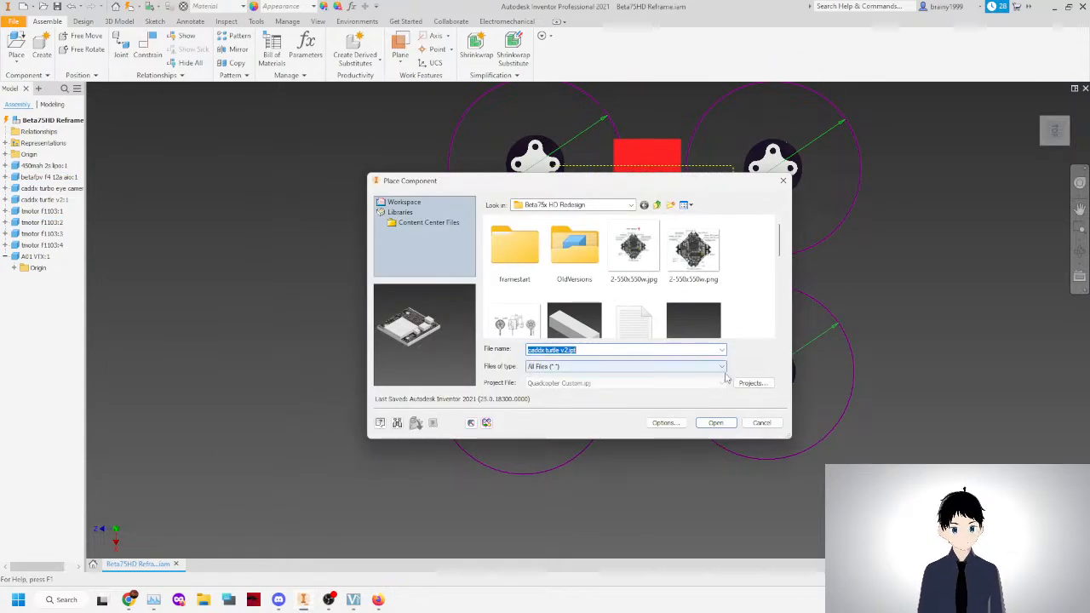
{"action": "left_click", "coordinate": [762, 422]}
{"action": "left_click", "coordinate": [41, 47]}
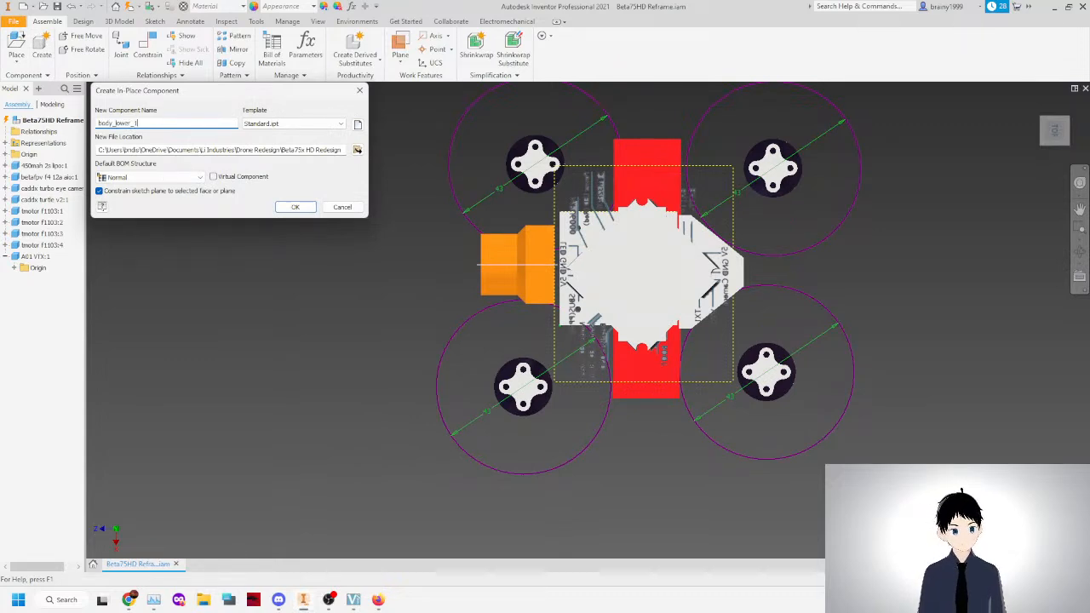
{"action": "type", "text": "body_lower_l"}
{"action": "key", "text": "Return"}
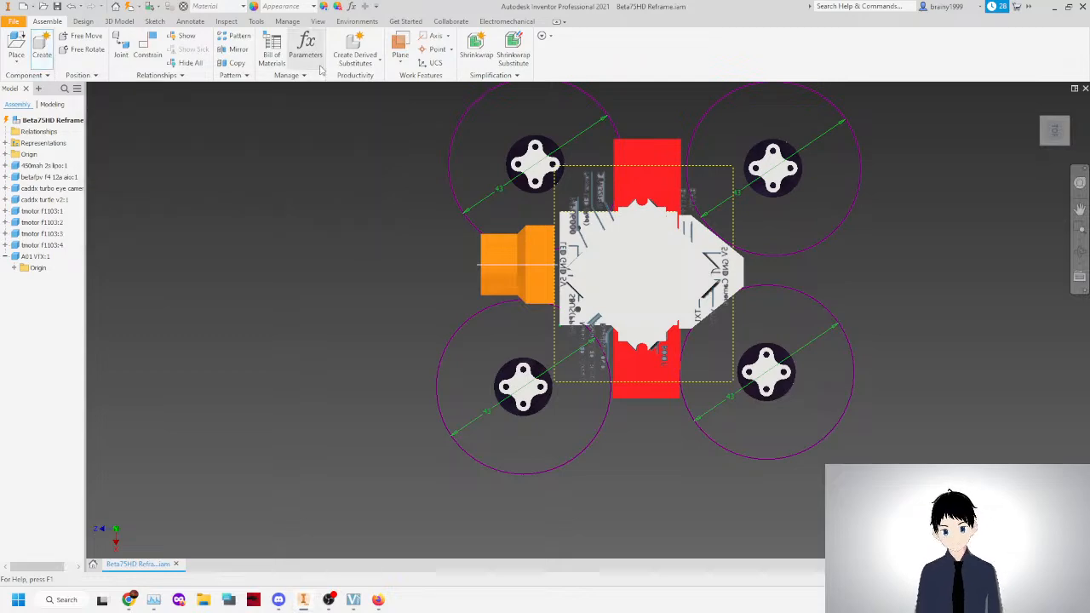
{"action": "left_click", "coordinate": [402, 277]}
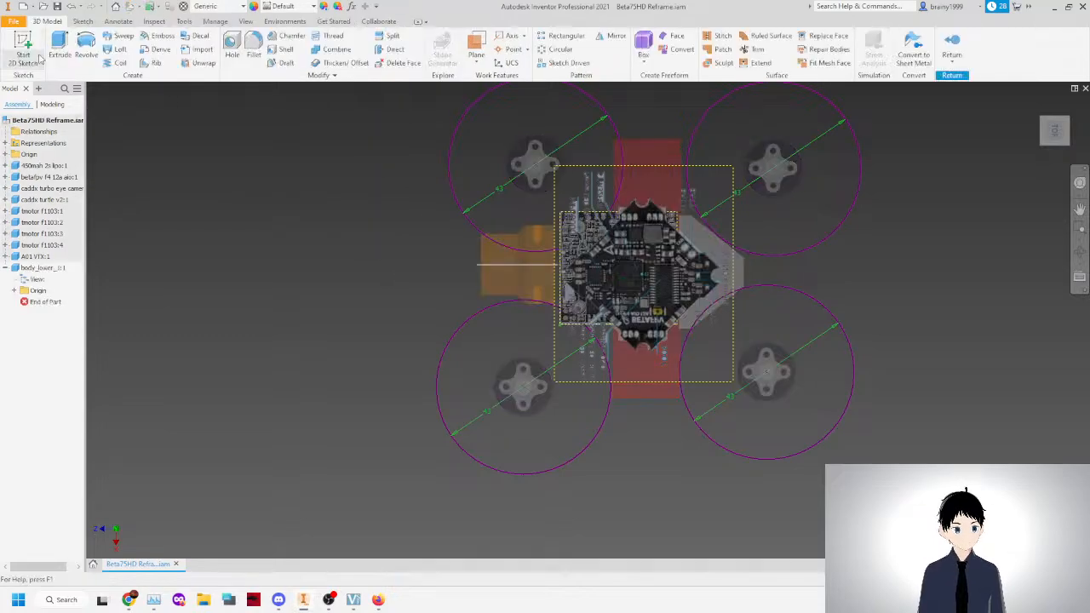
Start a 2D sketch in the new part and draw a centre rectangle on the origin, rotated 45 degrees.
{"action": "left_click", "coordinate": [19, 43]}
{"action": "left_click", "coordinate": [429, 424]}
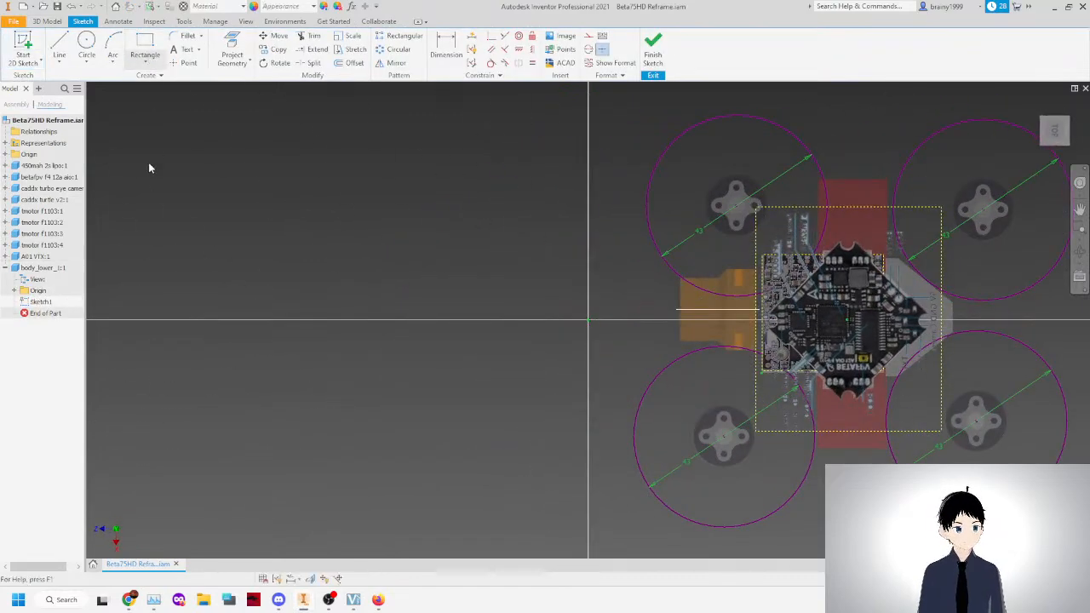
{"action": "left_click", "coordinate": [144, 62]}
{"action": "left_click", "coordinate": [146, 146]}
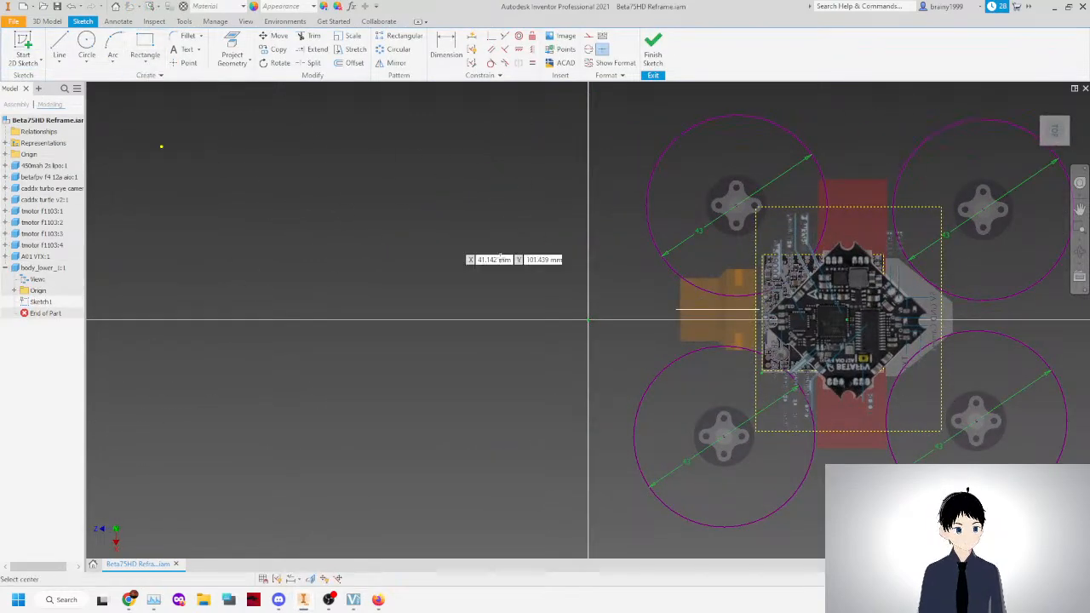
{"action": "left_click", "coordinate": [589, 320]}
{"action": "key", "text": "Tab"}
{"action": "type", "text": "45"}
{"action": "key", "text": "Tab"}
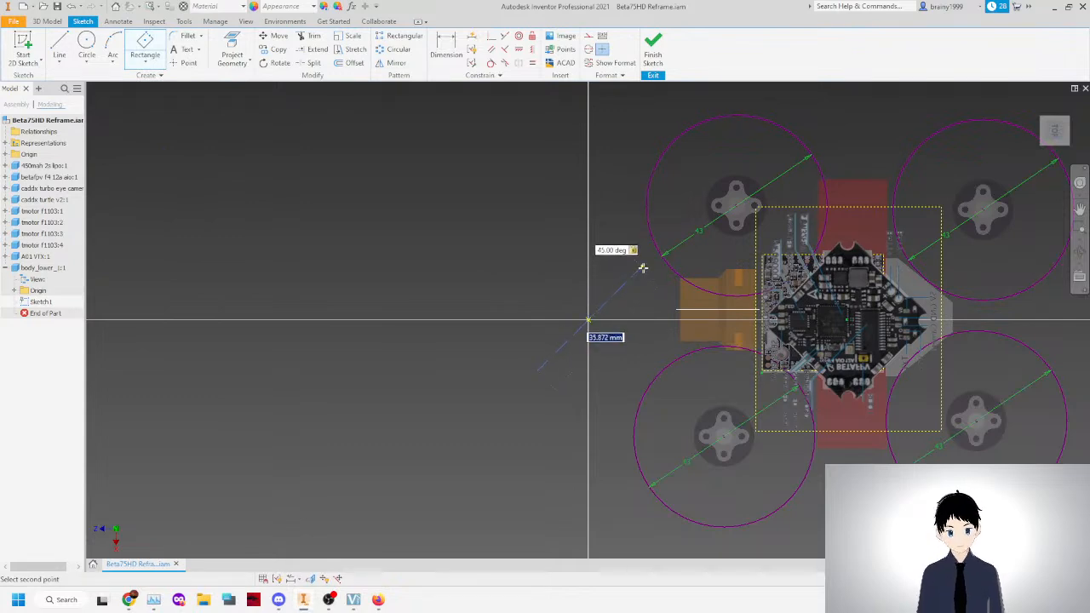
{"action": "left_click", "coordinate": [642, 269]}
{"action": "left_click", "coordinate": [575, 225]}
{"action": "right_click", "coordinate": [525, 214]}
{"action": "left_click", "coordinate": [563, 213]}
Constrain the rectangle's two construction diagonals perpendicular to each other.
{"action": "scroll", "coordinate": [623, 259], "scroll_direction": "up", "scroll_amount": 3}
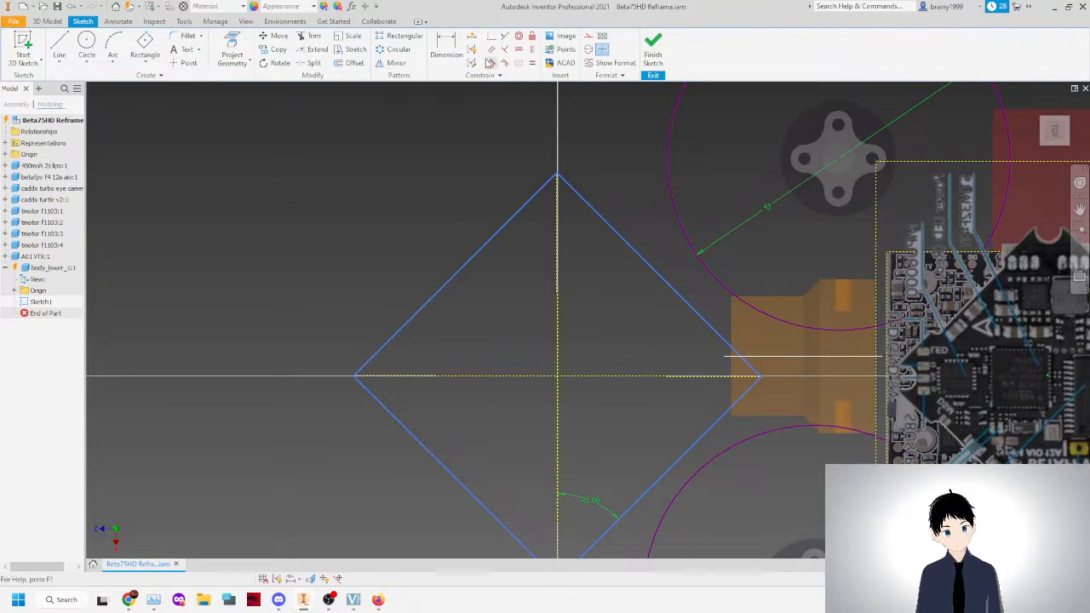
{"action": "left_click", "coordinate": [506, 51]}
{"action": "left_click", "coordinate": [558, 281]}
{"action": "left_click", "coordinate": [605, 374]}
{"action": "right_click", "coordinate": [499, 322]}
{"action": "left_click", "coordinate": [542, 319]}
Shrink the rotated square by its upper corner and start dimensioning its upper side nearest the camera.
{"action": "mouse_move", "coordinate": [558, 176]}
{"action": "left_mouse_down"}
{"action": "mouse_move", "coordinate": [632, 202]}
{"action": "mouse_move", "coordinate": [597, 324]}
{"action": "mouse_move", "coordinate": [616, 259]}
{"action": "mouse_move", "coordinate": [434, 384]}
{"action": "mouse_move", "coordinate": [419, 377]}
{"action": "mouse_move", "coordinate": [486, 440]}
{"action": "mouse_move", "coordinate": [446, 411]}
{"action": "mouse_move", "coordinate": [435, 328]}
{"action": "mouse_move", "coordinate": [417, 298]}
{"action": "left_mouse_up"}
{"action": "left_click", "coordinate": [447, 51]}
{"action": "left_click", "coordinate": [615, 320]}
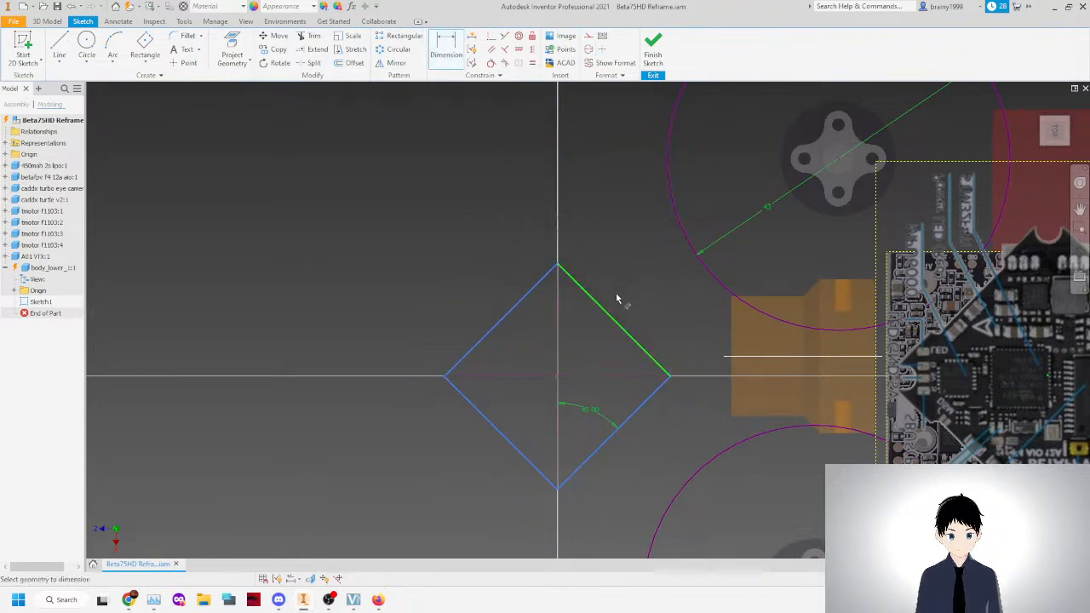
Dimension the upper sloping side of the 45° square and set its length to 30 mm.
{"action": "left_click", "coordinate": [640, 303]}
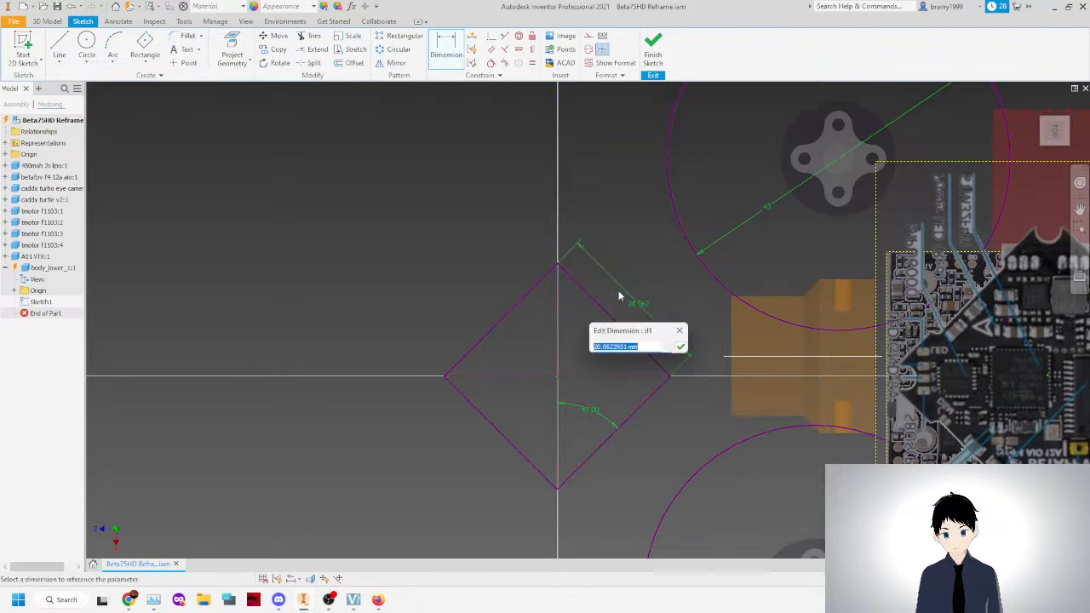
{"action": "scroll", "coordinate": [609, 292], "scroll_direction": "down", "scroll_amount": 3}
{"action": "type", "text": "20"}
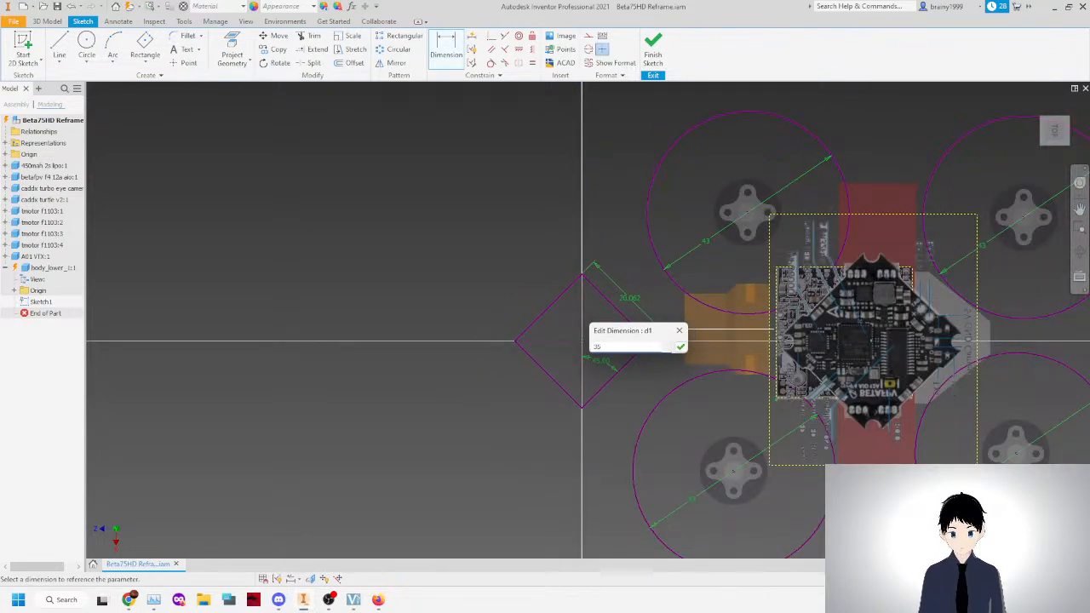
{"action": "type", "text": "0"}
{"action": "key", "text": "Return"}
End the Dimension command, finish the sketch and return from the body_lower part to the assembly.
{"action": "right_click", "coordinate": [476, 216]}
{"action": "left_click", "coordinate": [513, 217]}
{"action": "left_click", "coordinate": [654, 51]}
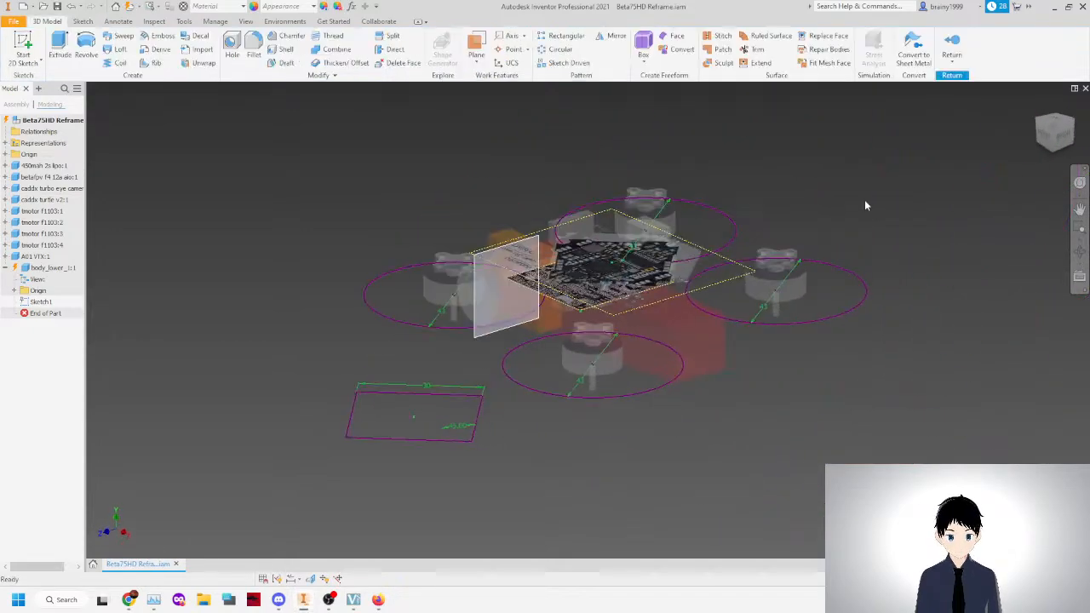
{"action": "left_click", "coordinate": [943, 44]}
Move the body_lower part with its square sketch in to the middle of the drone, over the flight controller.
{"action": "left_click", "coordinate": [1054, 120]}
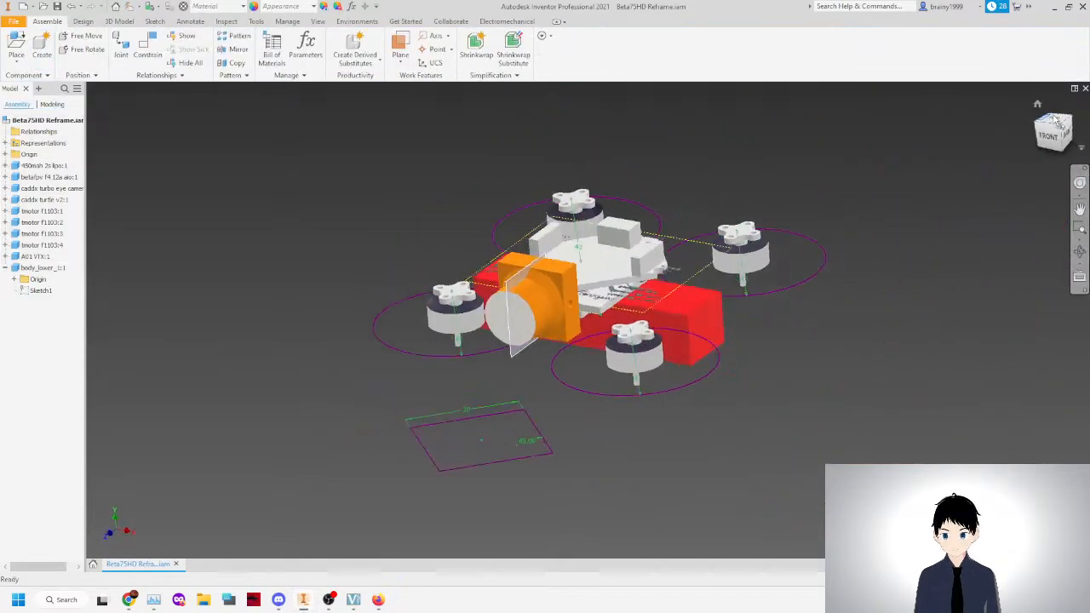
{"action": "left_click_drag", "start_coordinate": [720, 342], "coordinate": [556, 328]}
{"action": "left_click", "coordinate": [1066, 138]}
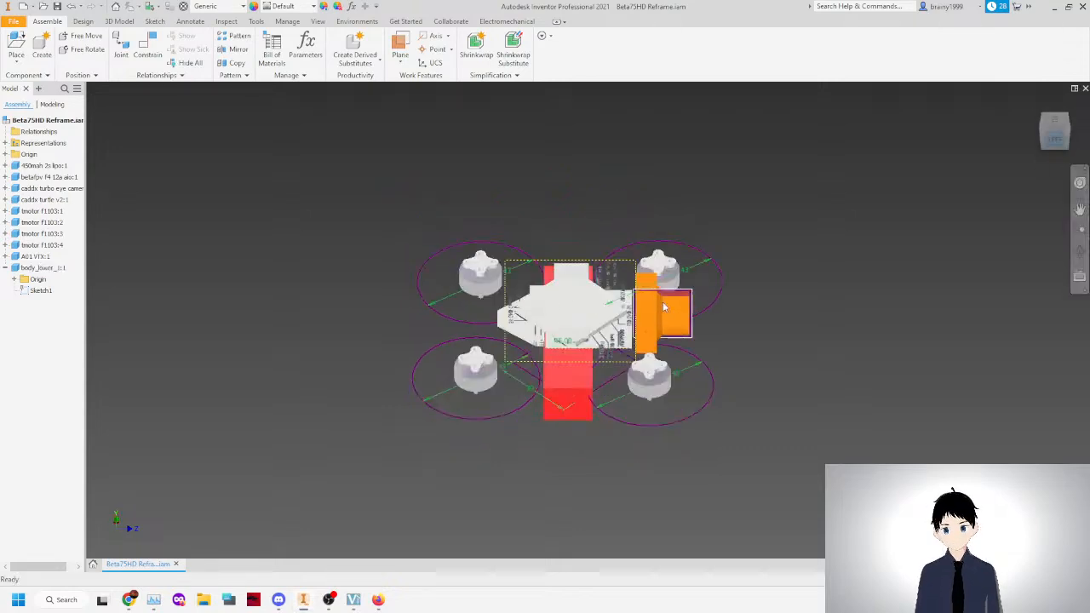
{"action": "left_click_drag", "start_coordinate": [587, 377], "coordinate": [594, 295]}
{"action": "left_click", "coordinate": [1057, 124]}
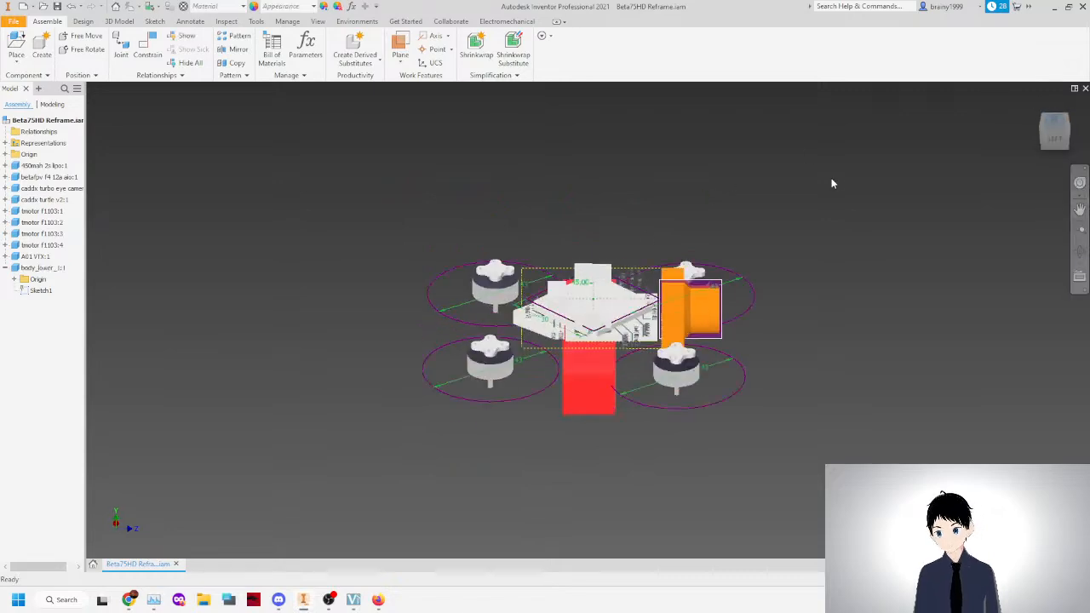
Fine-align the body_lower square with the flight controller board's outline as seen from above.
{"action": "scroll", "coordinate": [613, 334], "scroll_direction": "up", "scroll_amount": 3}
{"action": "left_click_drag", "start_coordinate": [630, 234], "coordinate": [630, 236]}
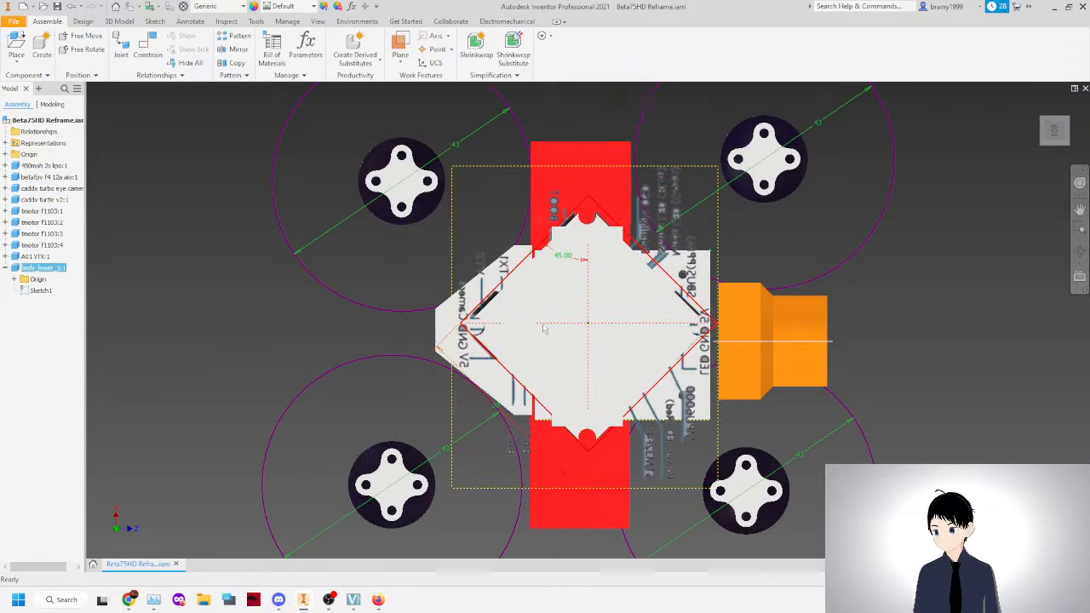
{"action": "left_click_drag", "start_coordinate": [463, 329], "coordinate": [463, 333]}
{"action": "left_click", "coordinate": [821, 247]}
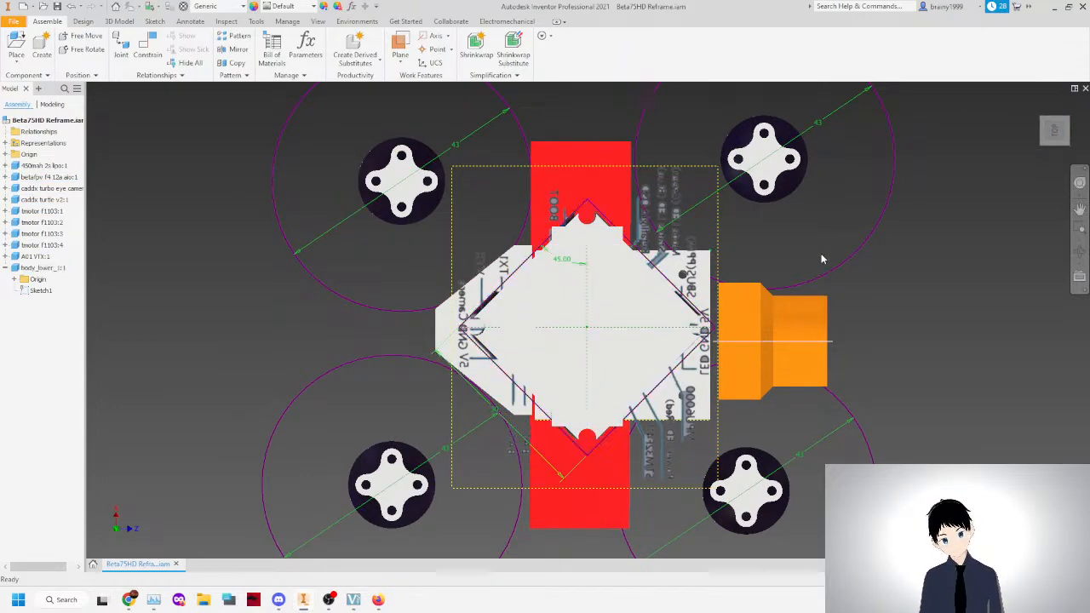
{"action": "scroll", "coordinate": [758, 334], "scroll_direction": "down", "scroll_amount": 3}
{"action": "scroll", "coordinate": [757, 336], "scroll_direction": "up", "scroll_amount": 2}
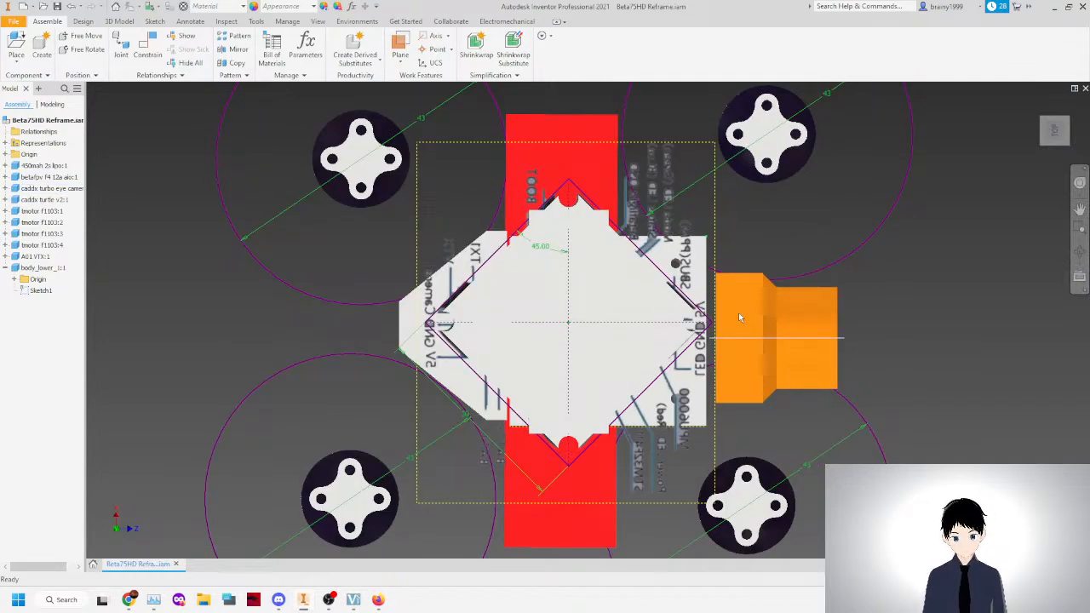
Nudge the 450mah 2s lipo battery slightly and disable it in the assembly.
{"action": "left_click_drag", "start_coordinate": [576, 483], "coordinate": [574, 481]}
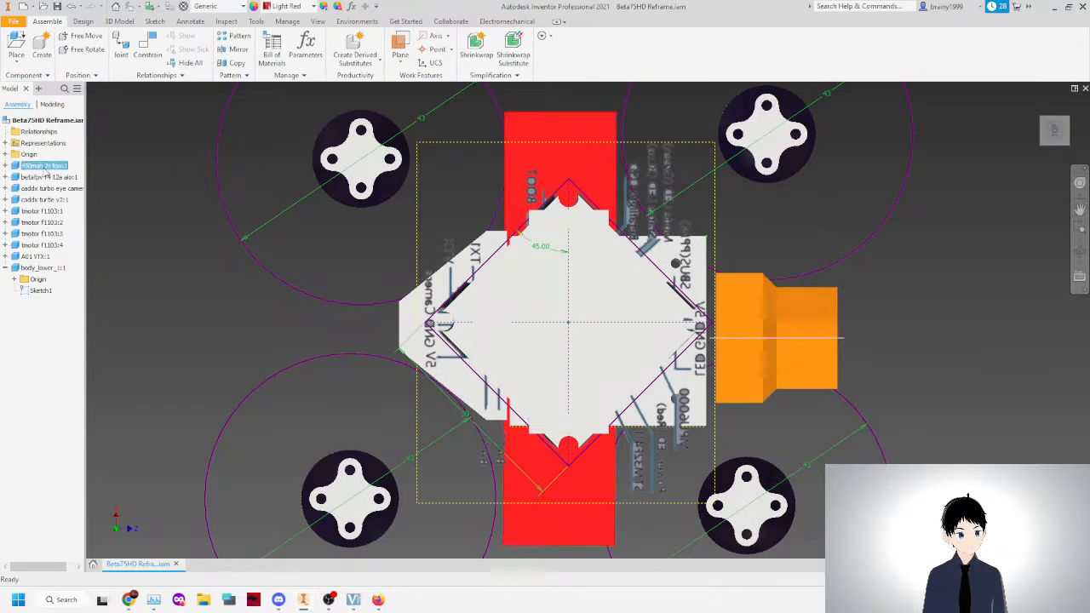
{"action": "right_click", "coordinate": [44, 167]}
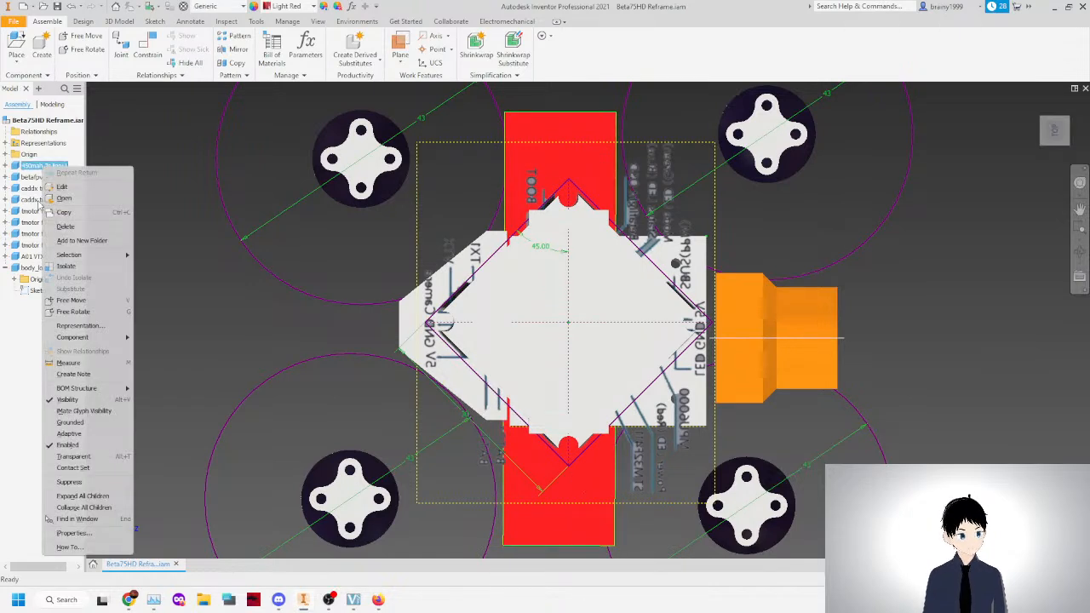
{"action": "left_click", "coordinate": [68, 445]}
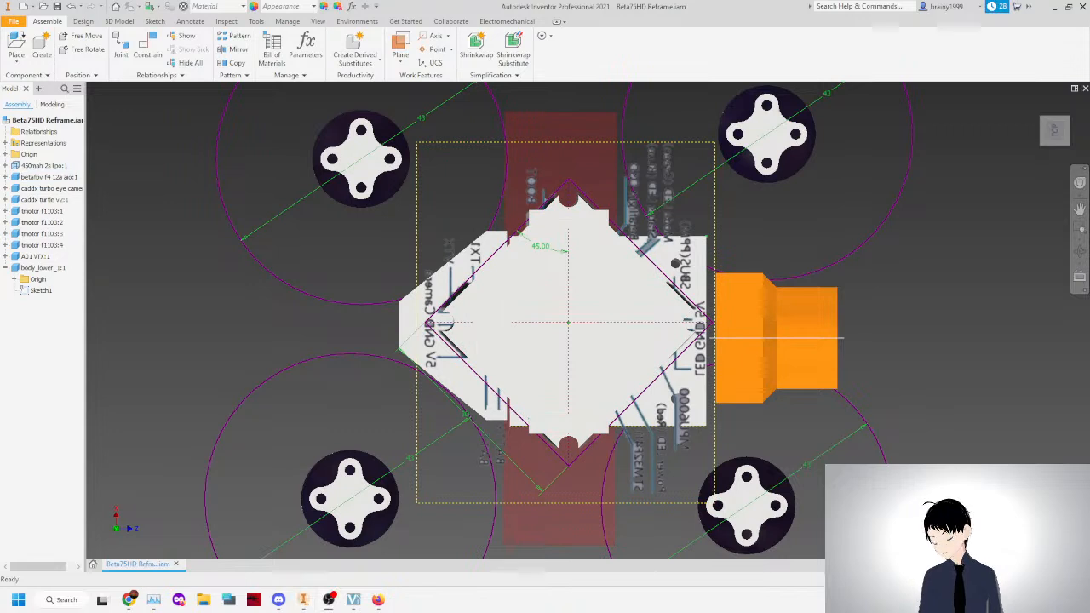
{"action": "left_click", "coordinate": [1014, 599]}
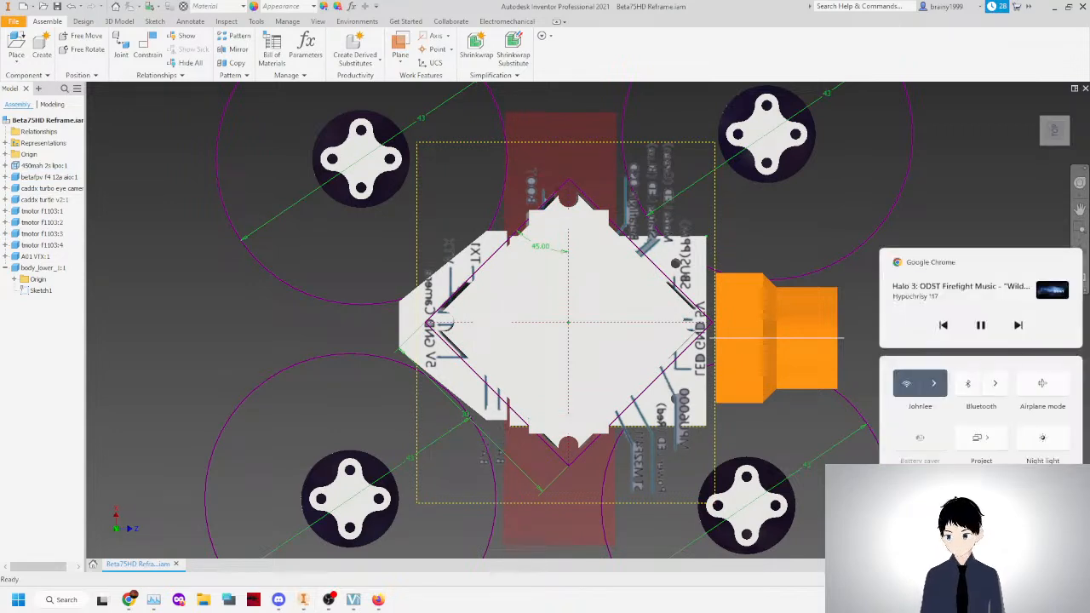
{"action": "left_click", "coordinate": [1014, 599]}
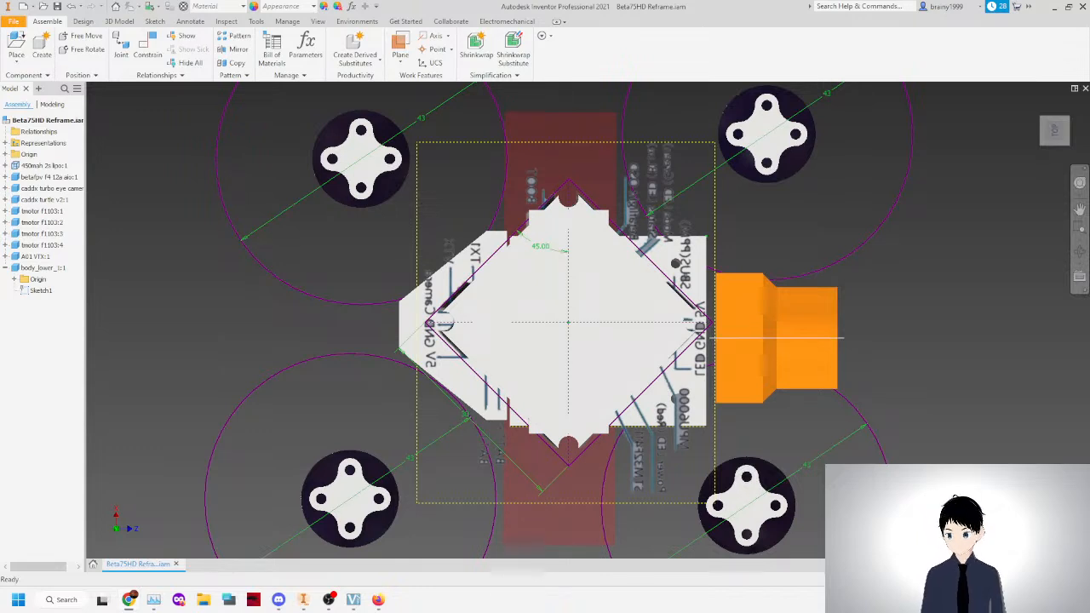
Switch to Task Manager to check memory use by process, close the Firefox window, and minimize Task Manager.
{"action": "key", "text": "ctrl+shift+Escape"}
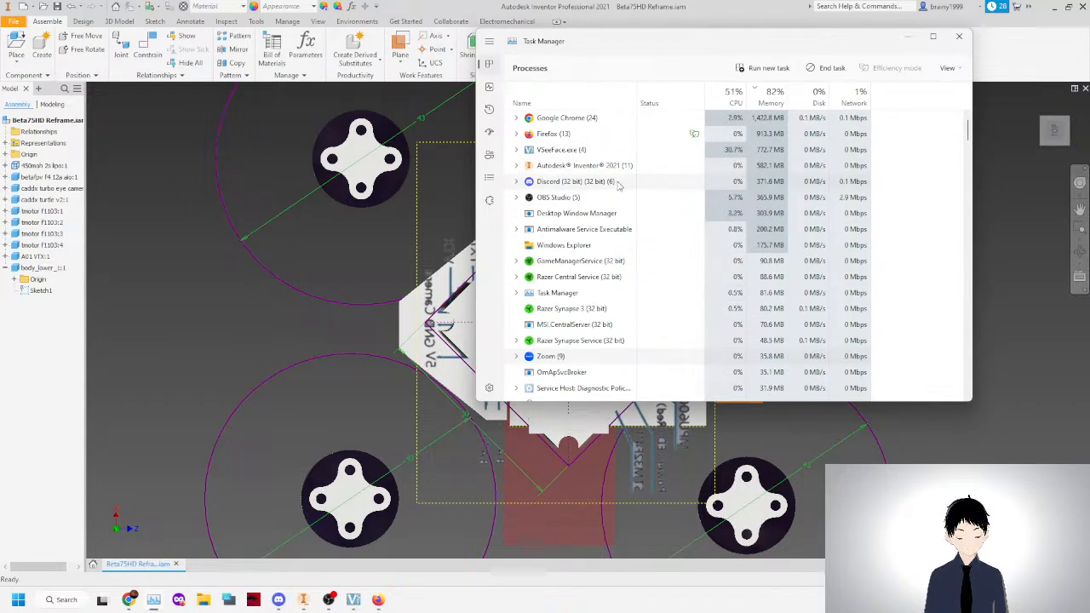
{"action": "mouse_move", "coordinate": [386, 599]}
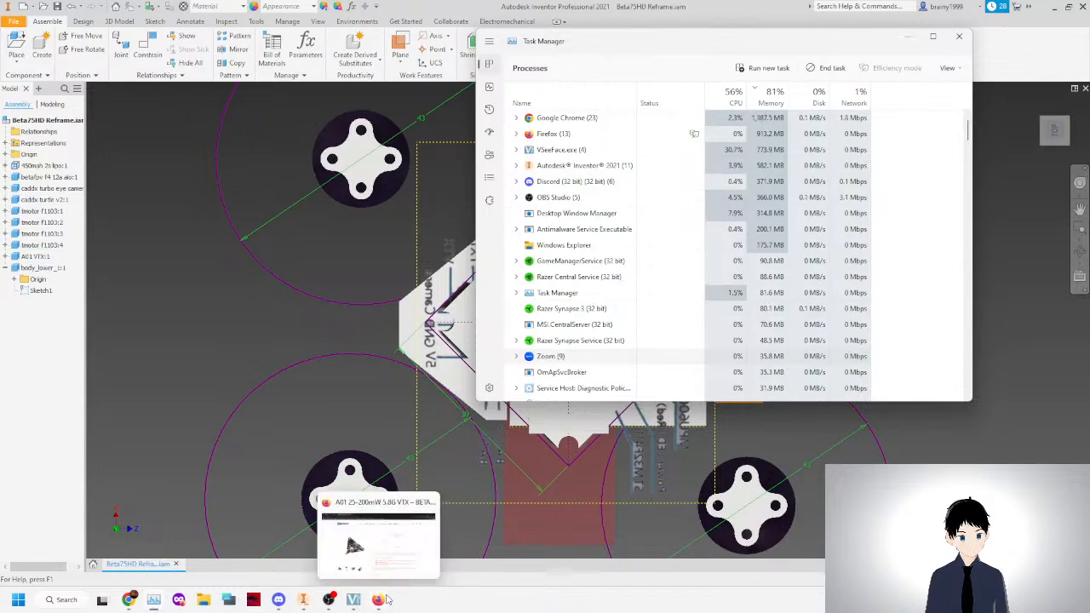
{"action": "left_click", "coordinate": [428, 502]}
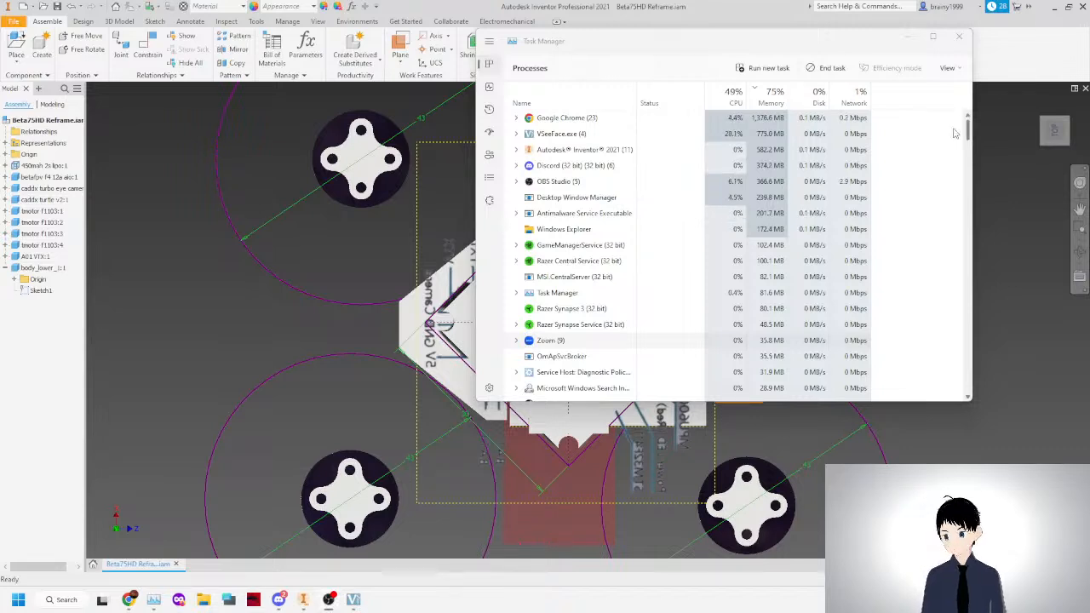
{"action": "left_click", "coordinate": [908, 36]}
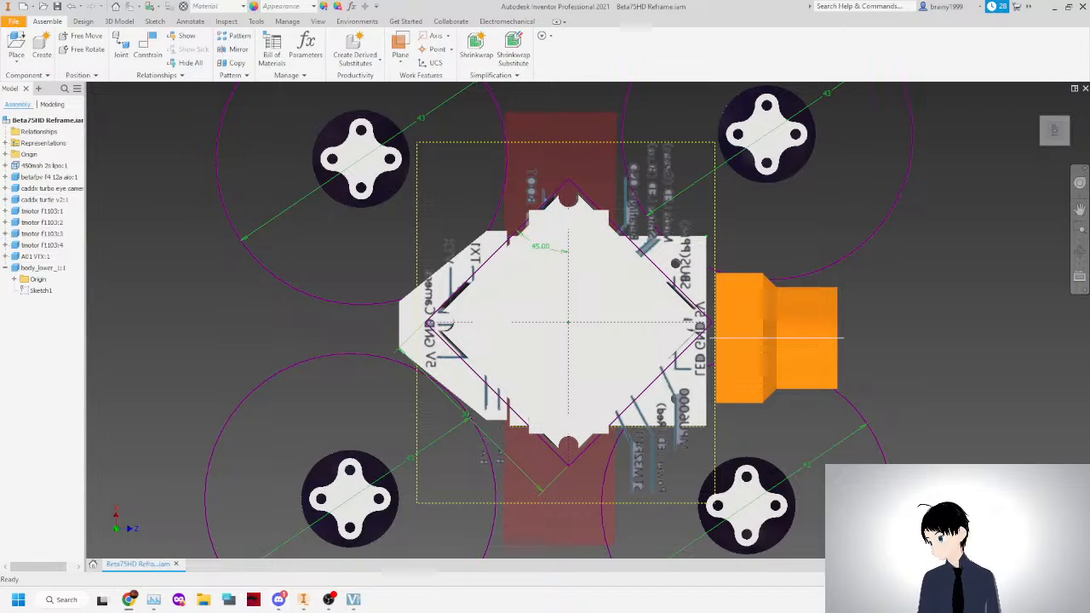
{"action": "key", "text": "super+d"}
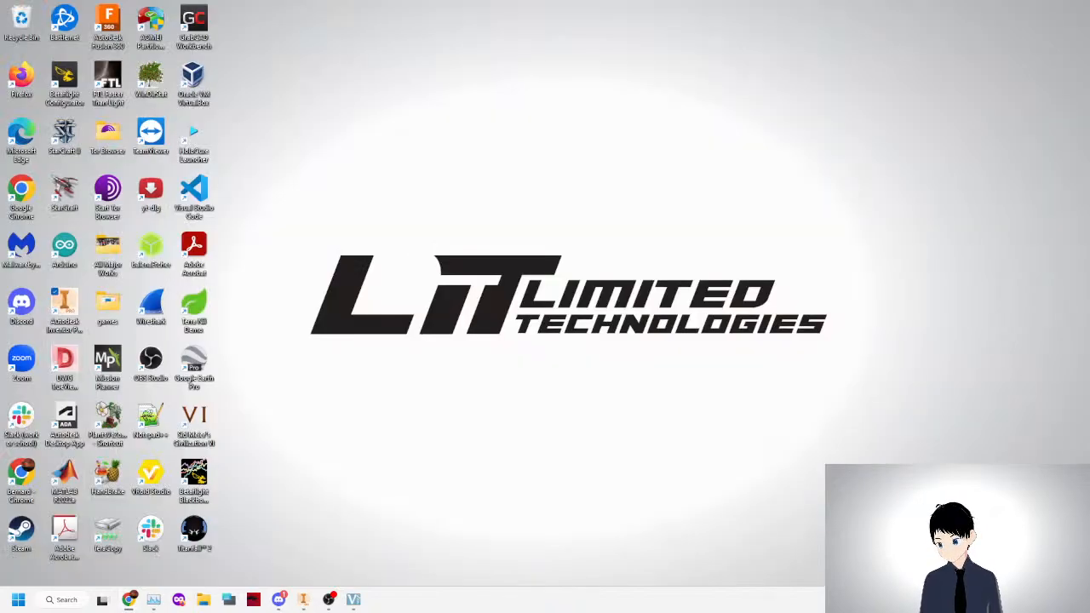
{"action": "key", "text": "super+d"}
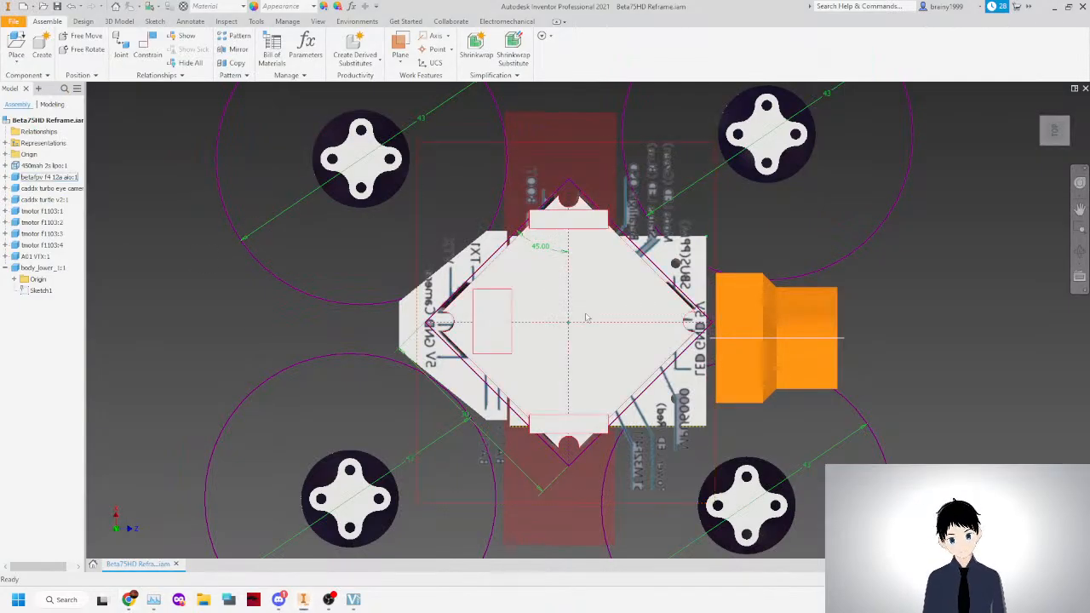
{"action": "left_click_drag", "start_coordinate": [603, 235], "coordinate": [580, 200]}
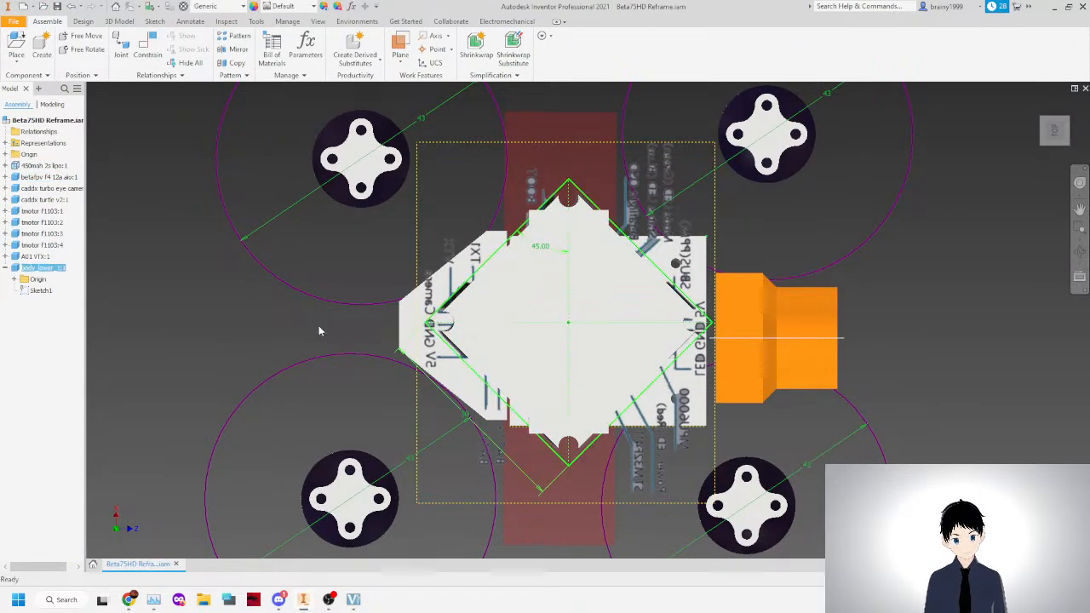
{"action": "double_click", "coordinate": [443, 337]}
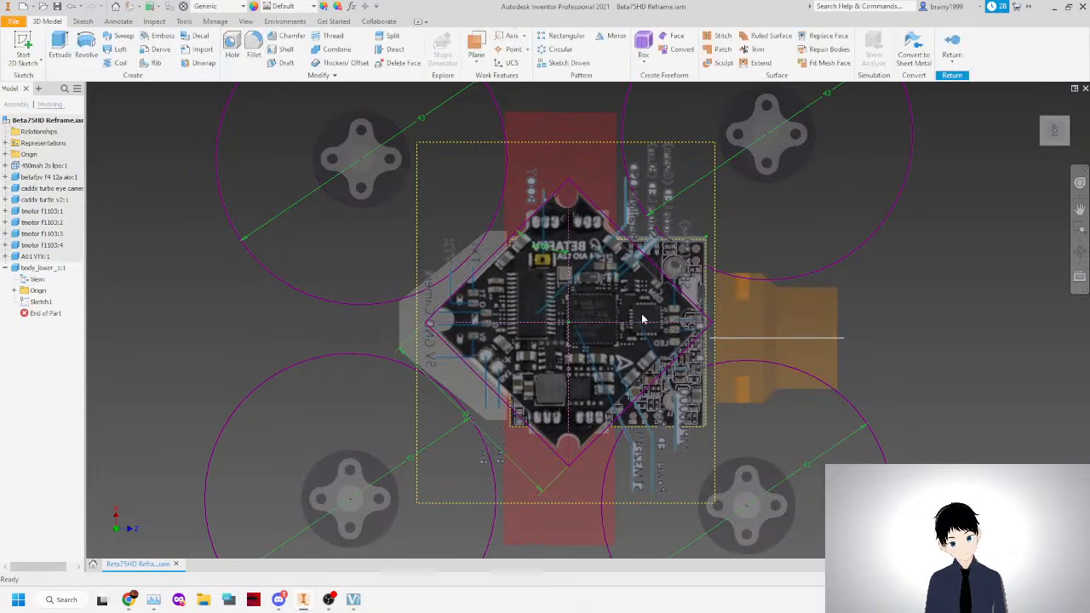
{"action": "left_click", "coordinate": [948, 48]}
Reorder the body_lower part to be the first component of the assembly and ground it.
{"action": "left_click_drag", "start_coordinate": [32, 268], "coordinate": [31, 168]}
{"action": "right_click", "coordinate": [31, 167]}
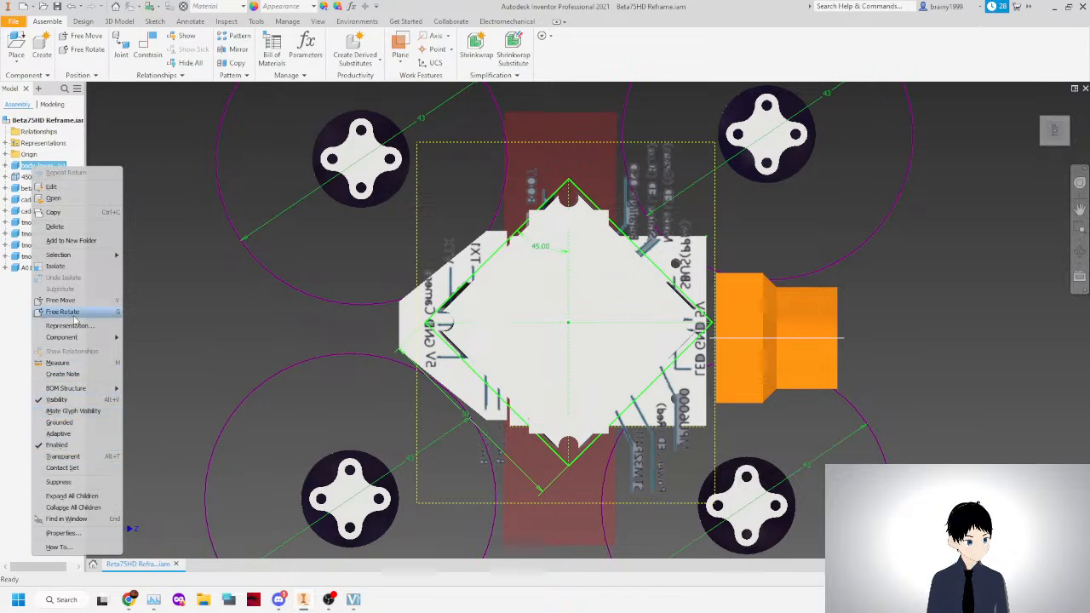
{"action": "left_click", "coordinate": [61, 424]}
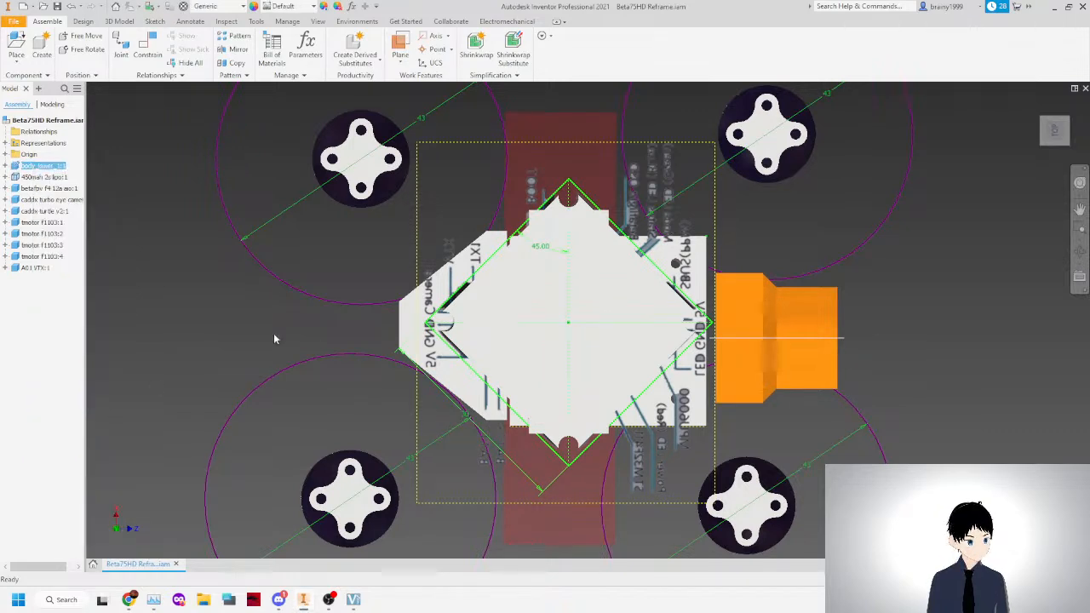
{"action": "left_click", "coordinate": [230, 311]}
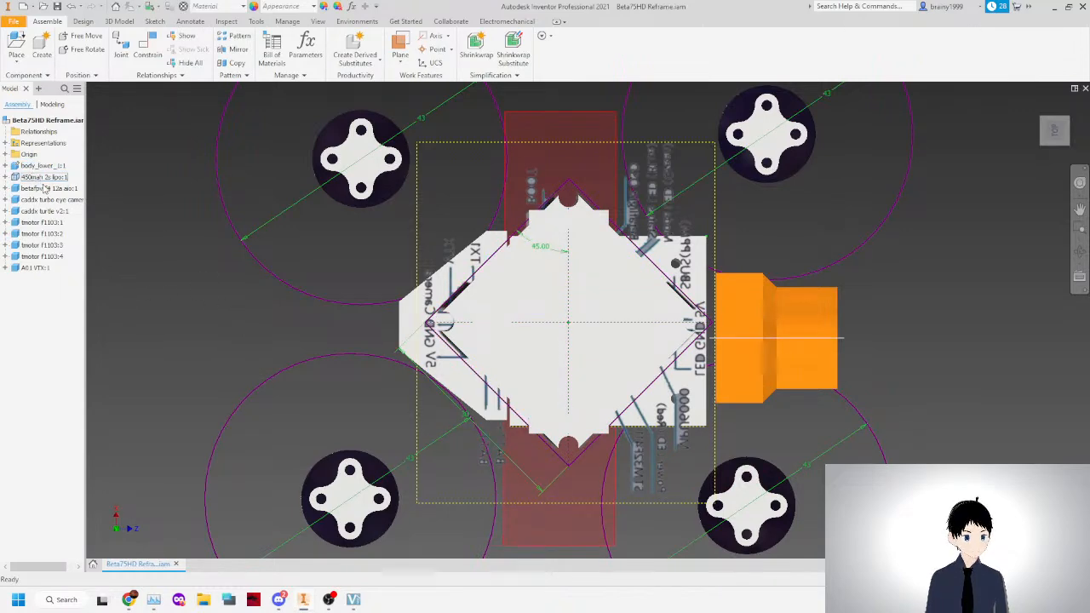
Examine the arrangement of motors, camera and boards around the body_lower square from above and at an angle.
{"action": "scroll", "coordinate": [389, 283], "scroll_direction": "down", "scroll_amount": 5}
{"action": "scroll", "coordinate": [388, 284], "scroll_direction": "up", "scroll_amount": 3}
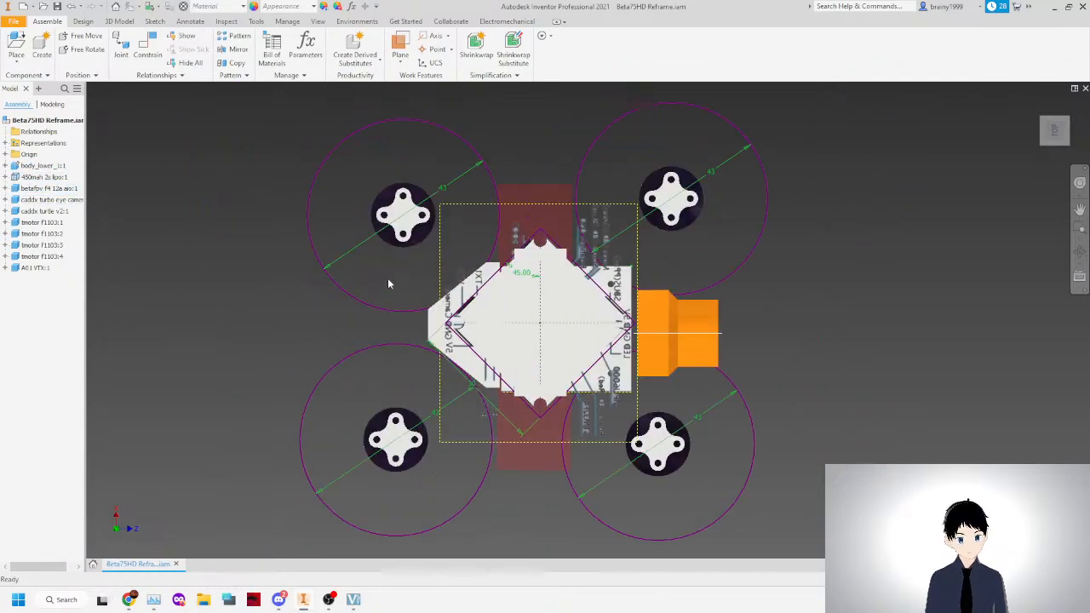
{"action": "mouse_move", "coordinate": [1054, 137]}
{"action": "left_mouse_down"}
{"action": "mouse_move", "coordinate": [1042, 15]}
{"action": "mouse_move", "coordinate": [1041, 130]}
{"action": "mouse_move", "coordinate": [1041, 36]}
{"action": "mouse_move", "coordinate": [1053, 140]}
{"action": "left_mouse_up"}
{"action": "left_click", "coordinate": [1054, 138]}
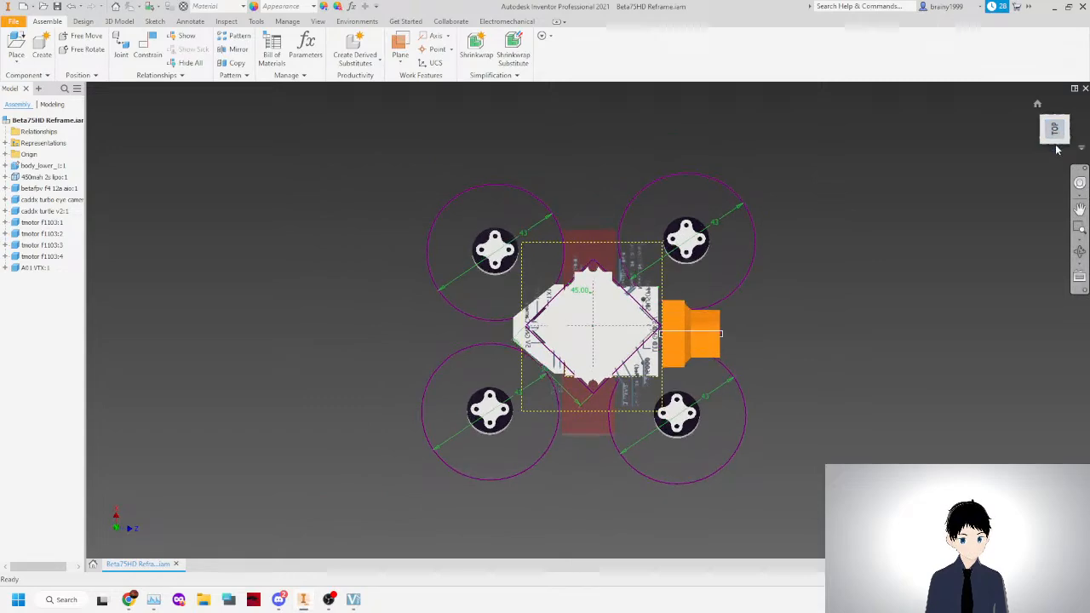
{"action": "left_click", "coordinate": [1058, 152]}
{"action": "left_click", "coordinate": [1069, 129]}
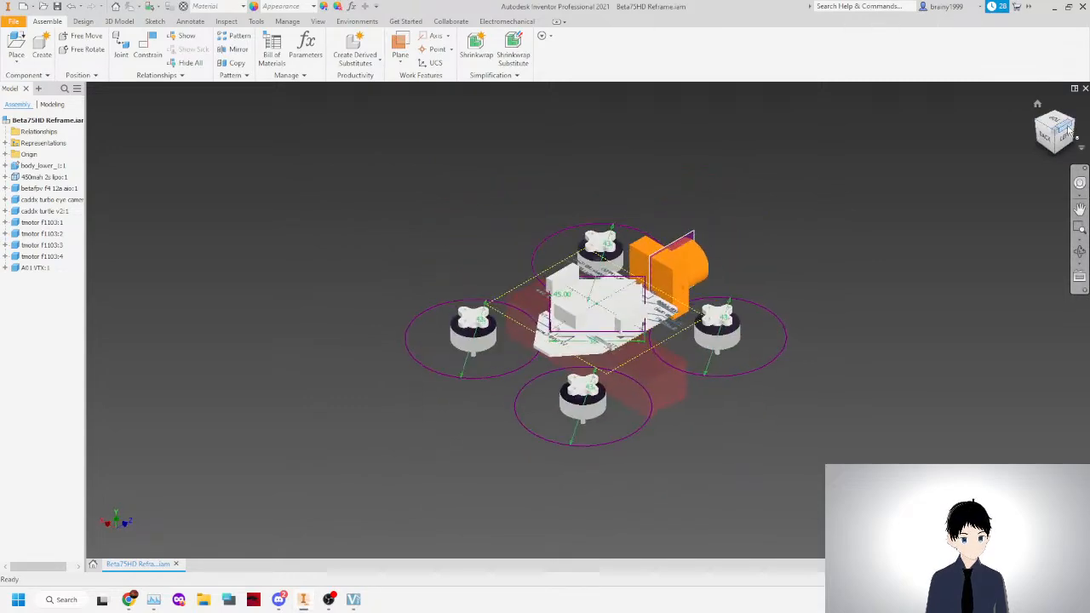
{"action": "left_click", "coordinate": [1056, 122]}
{"action": "left_click", "coordinate": [1080, 121]}
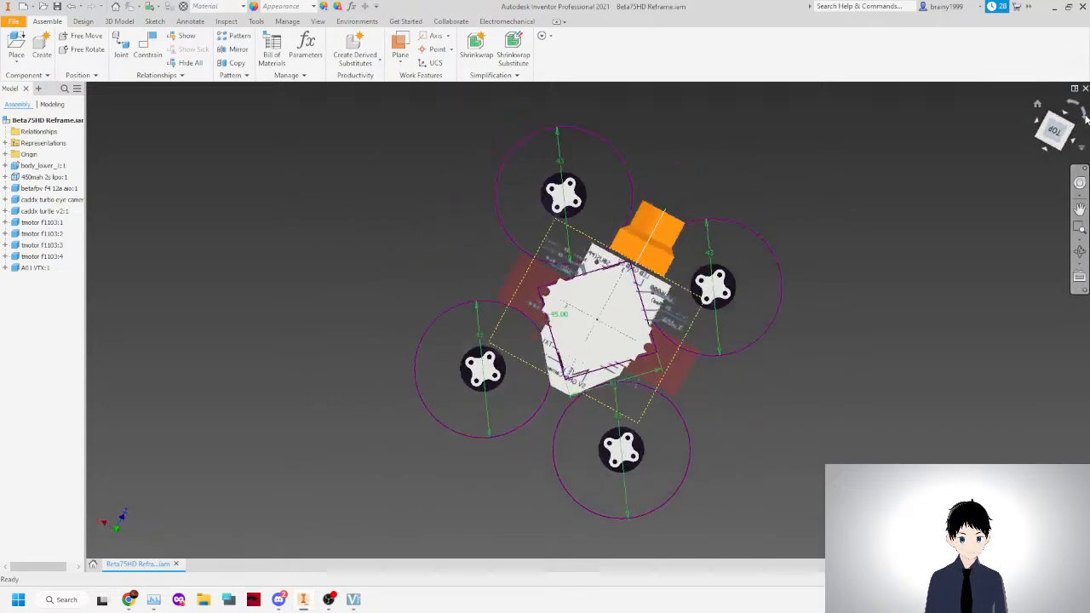
Nudge both camera-side motors and one rear motor outward, and shift the camera closer to the frame's centerline.
{"action": "left_click", "coordinate": [692, 234]}
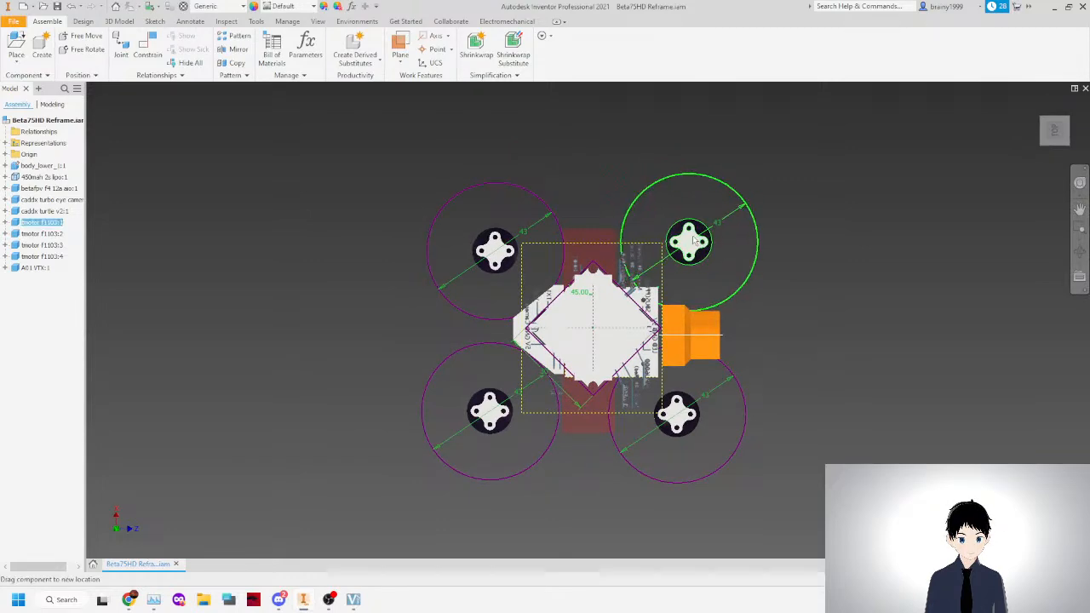
{"action": "left_click_drag", "start_coordinate": [671, 409], "coordinate": [680, 416]}
{"action": "left_click_drag", "start_coordinate": [679, 354], "coordinate": [680, 349]}
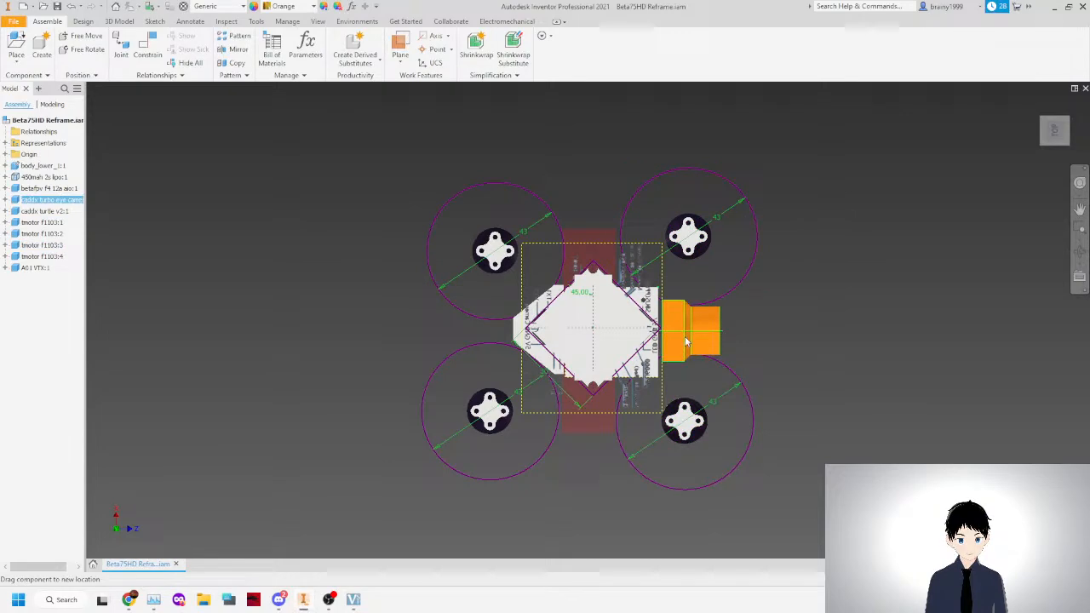
{"action": "left_click_drag", "start_coordinate": [488, 413], "coordinate": [491, 422]}
Edit the body_lower part in place and open its existing sketch.
{"action": "scroll", "coordinate": [721, 399], "scroll_direction": "down", "scroll_amount": 3}
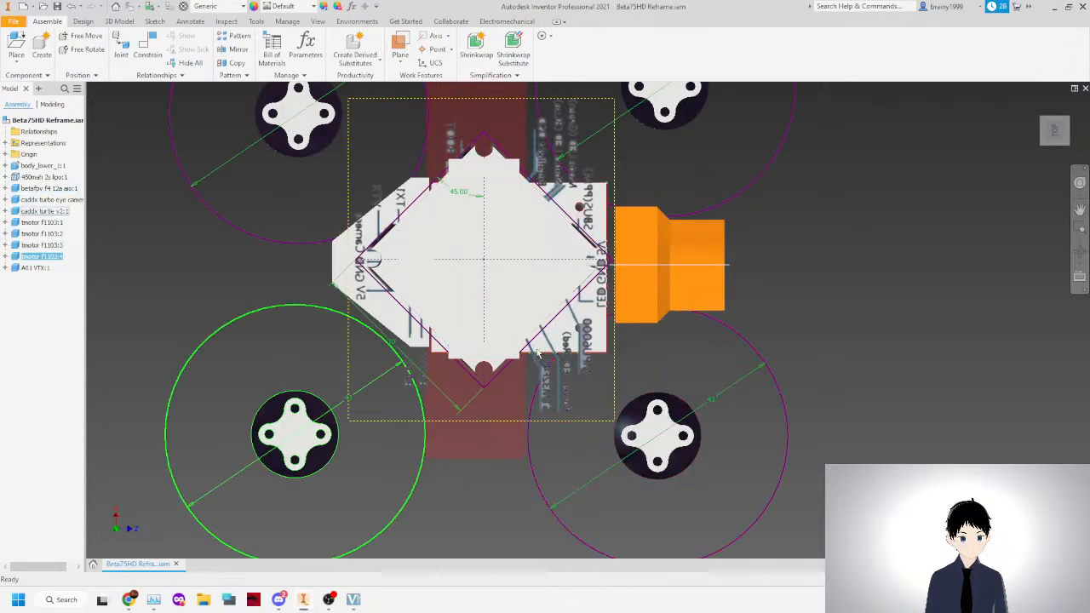
{"action": "left_click", "coordinate": [540, 332]}
{"action": "double_click", "coordinate": [540, 332]}
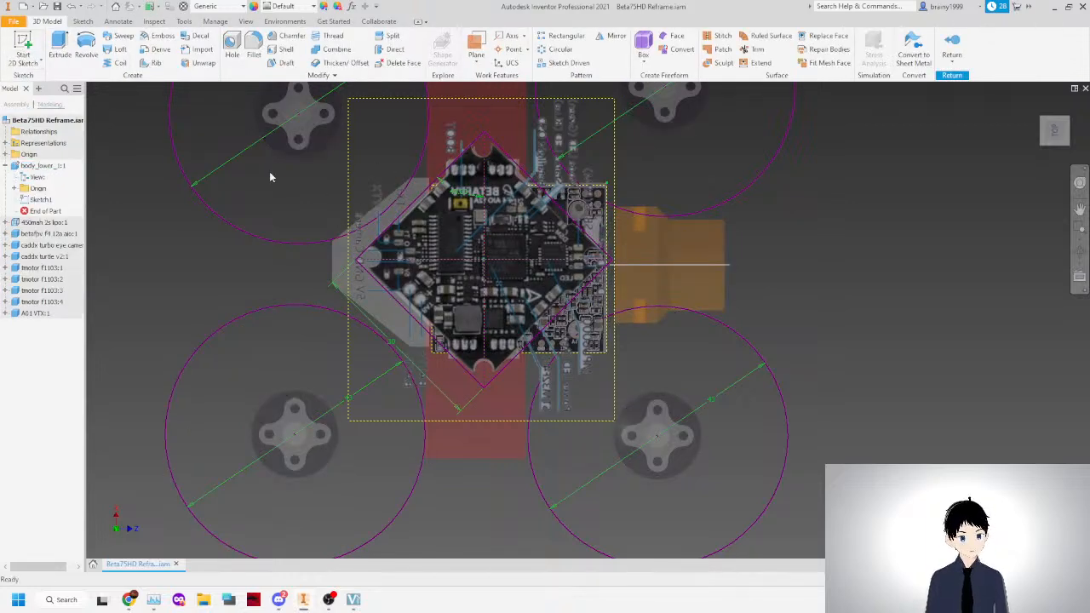
{"action": "double_click", "coordinate": [40, 199]}
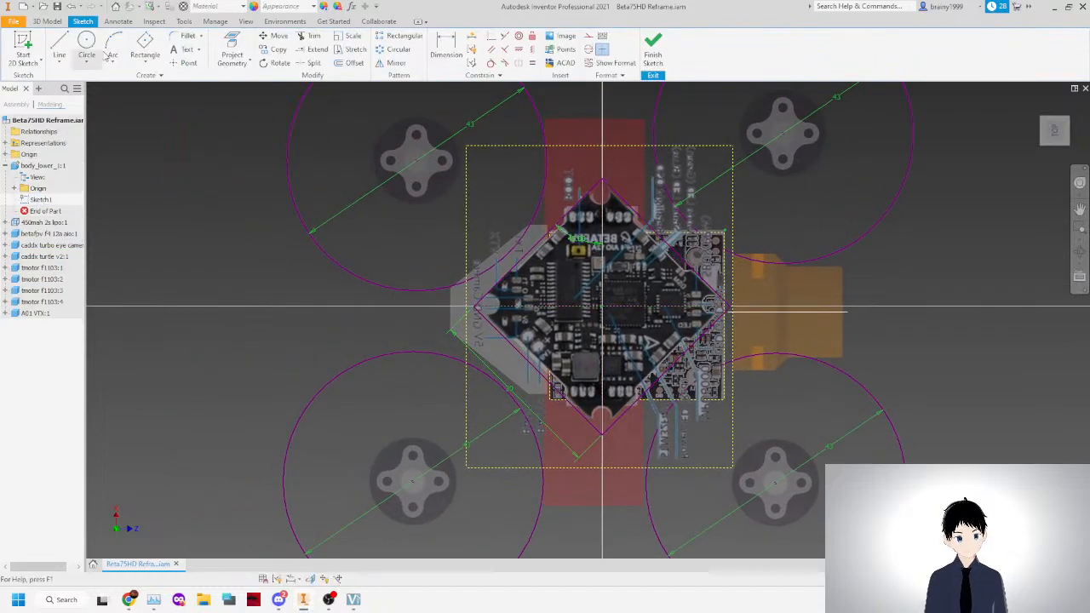
Draw a center rectangle on the sketch origin, 20 mm high and about 79 mm long, reaching the camera's front, and finish the sketch.
{"action": "left_click", "coordinate": [144, 46]}
{"action": "left_click", "coordinate": [602, 306]}
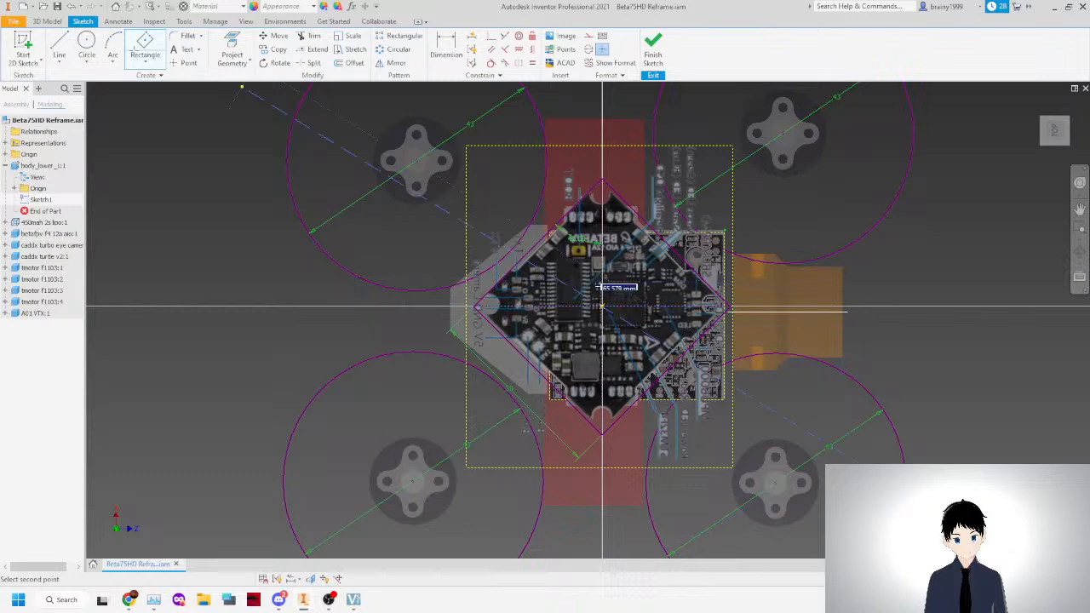
{"action": "left_click", "coordinate": [145, 61]}
{"action": "left_click", "coordinate": [163, 128]}
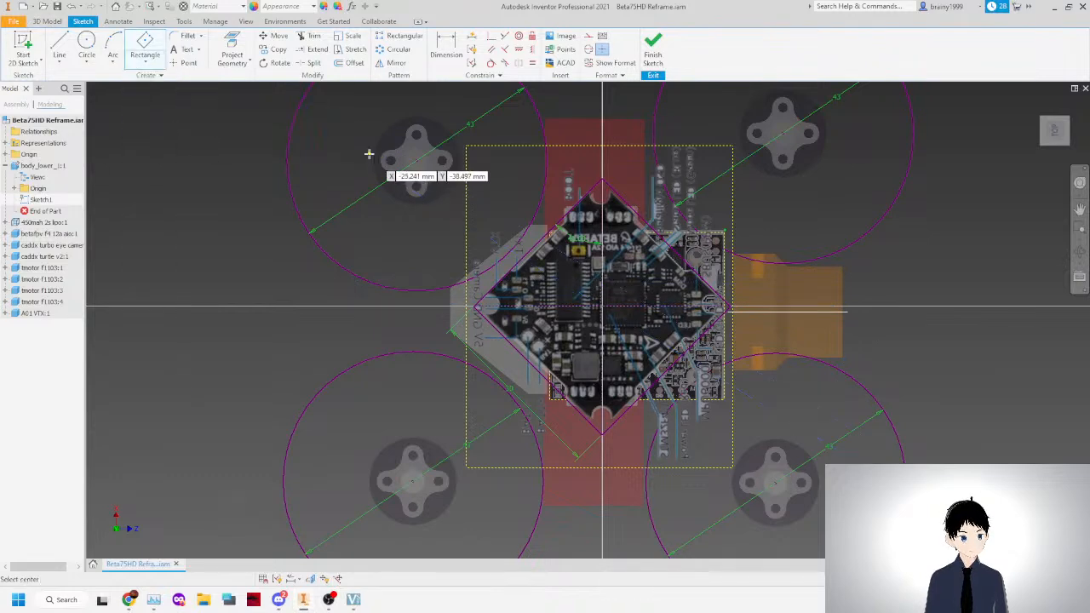
{"action": "left_click", "coordinate": [601, 306]}
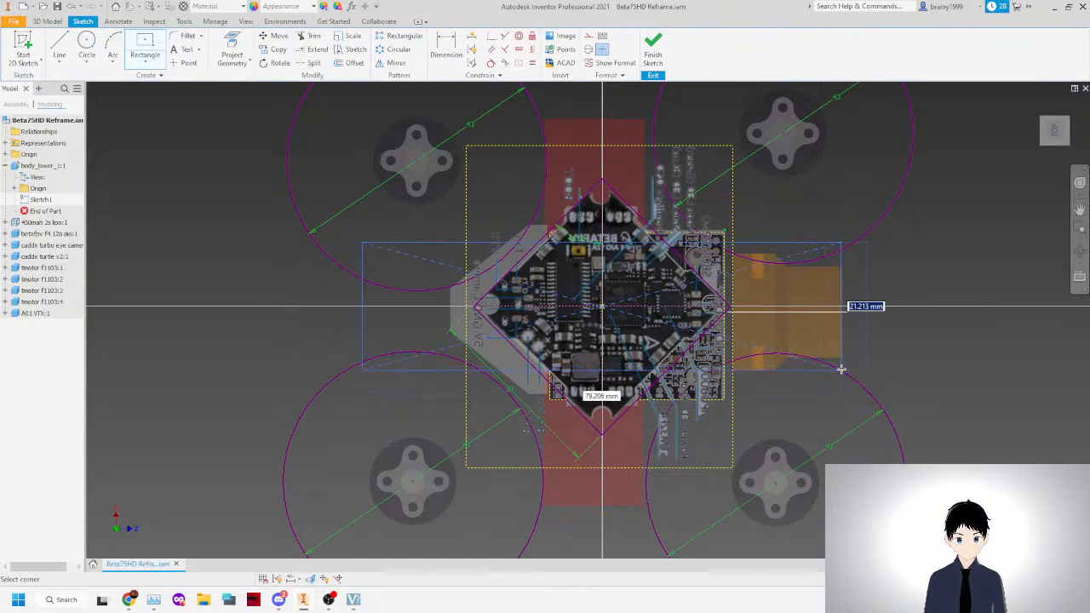
{"action": "type", "text": "20"}
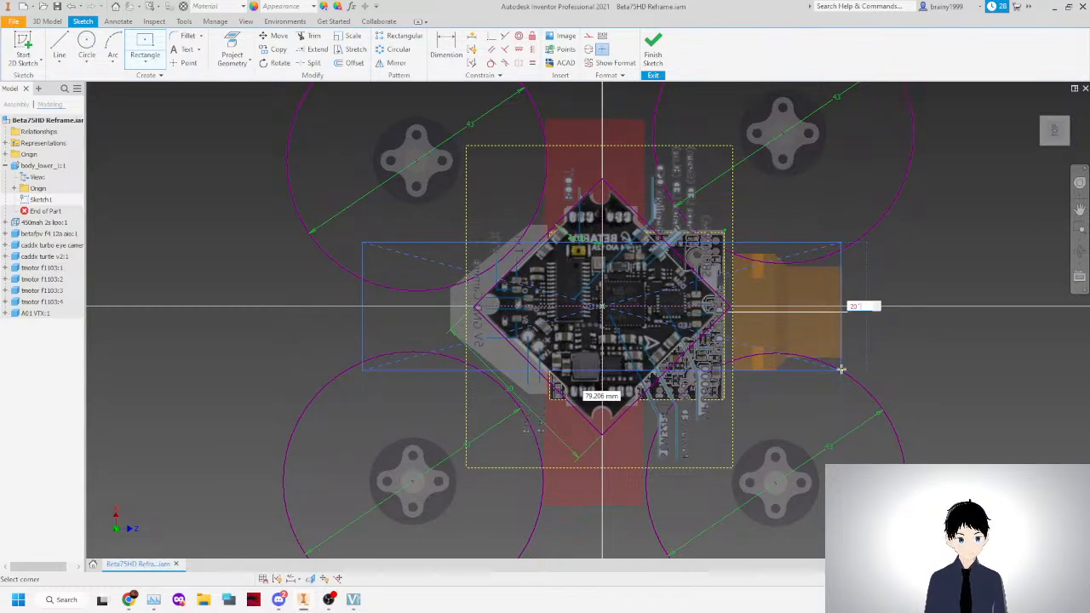
{"action": "key", "text": "Tab"}
{"action": "left_click", "coordinate": [841, 369]}
{"action": "right_click", "coordinate": [850, 305]}
{"action": "left_click", "coordinate": [884, 307]}
{"action": "scroll", "coordinate": [884, 312], "scroll_direction": "down", "scroll_amount": 3}
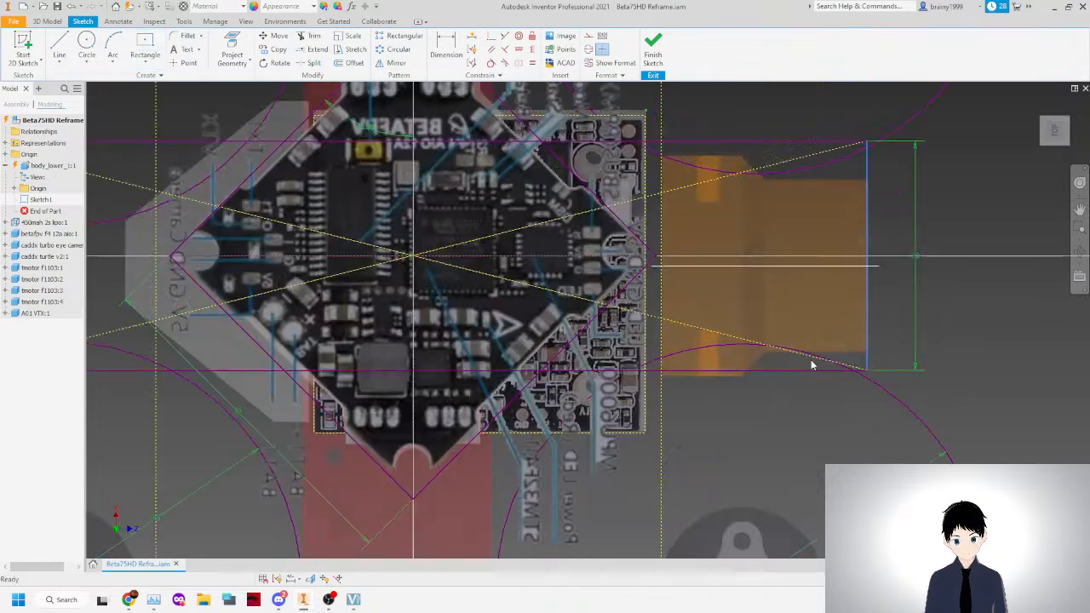
{"action": "left_click", "coordinate": [656, 38]}
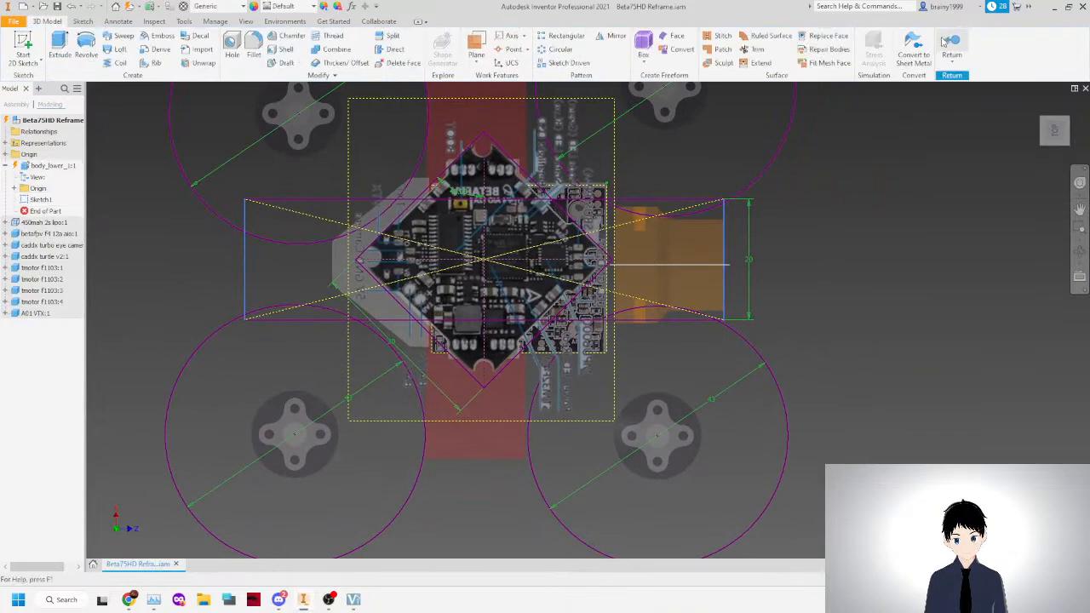
Nudge the camera onto the frame's centerline in the assembly and set the body_lower rectangle's height to 24 mm.
{"action": "left_click", "coordinate": [945, 44]}
{"action": "left_click_drag", "start_coordinate": [645, 249], "coordinate": [639, 253]}
{"action": "double_click", "coordinate": [747, 255]}
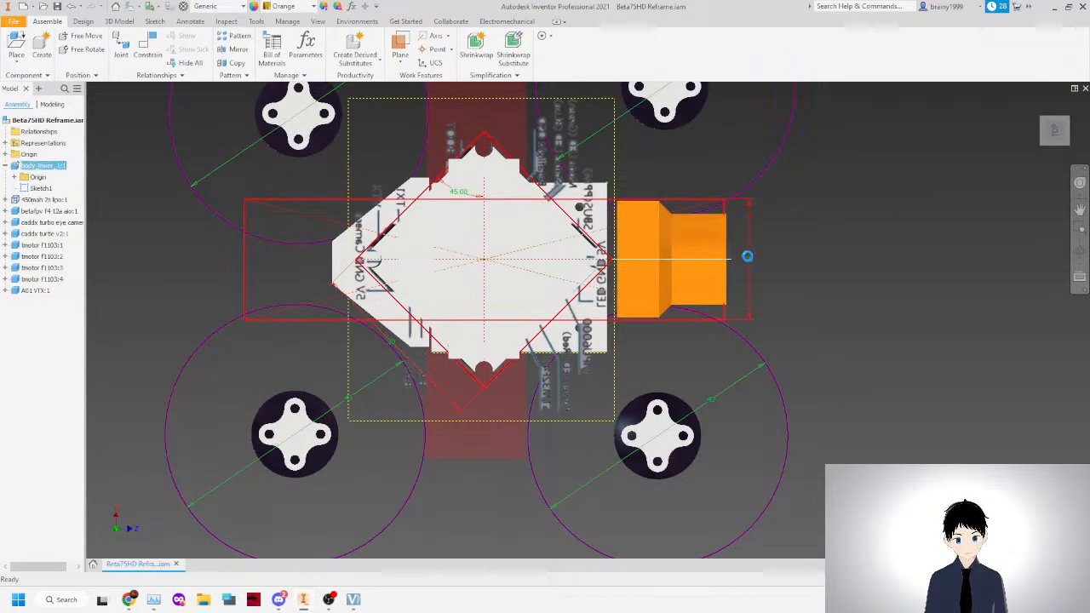
{"action": "double_click", "coordinate": [748, 260]}
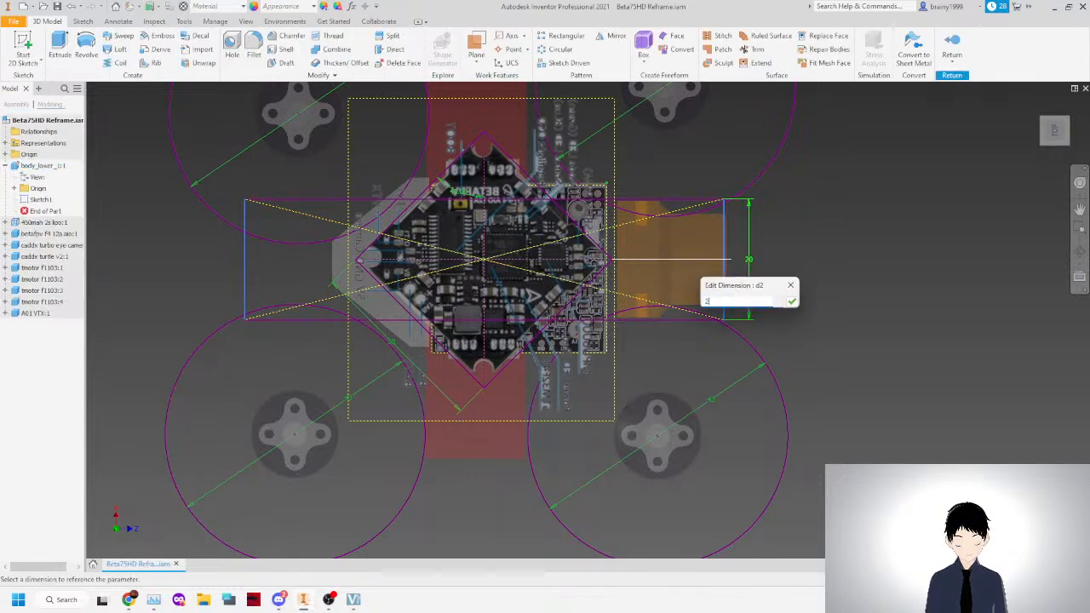
{"action": "key", "text": "Return"}
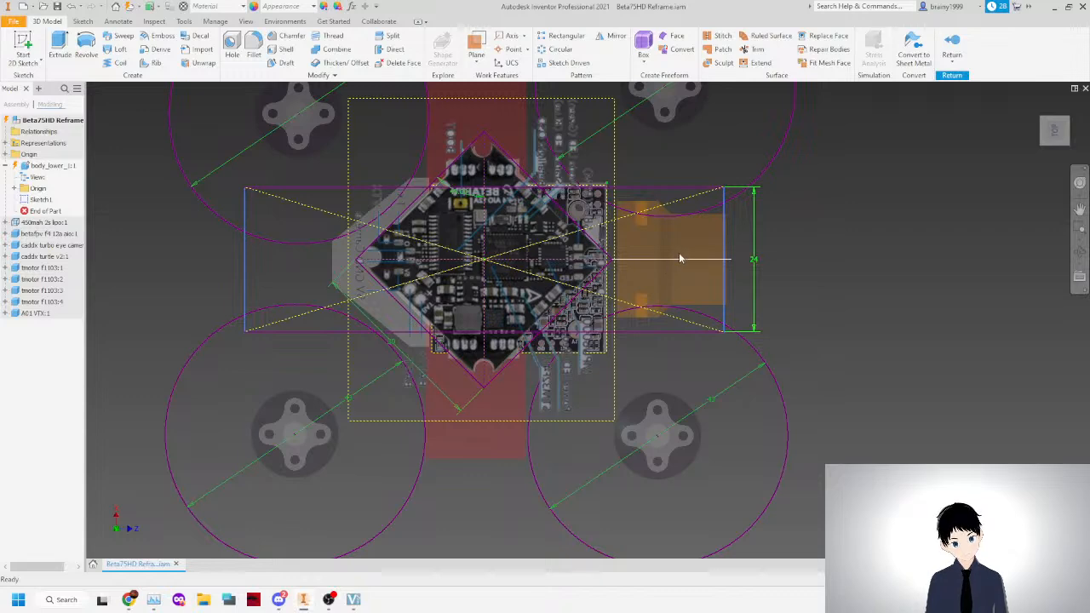
Nudge the camera slightly closer to the frame in the assembly and reopen the body_lower sketch for editing.
{"action": "left_click", "coordinate": [944, 47]}
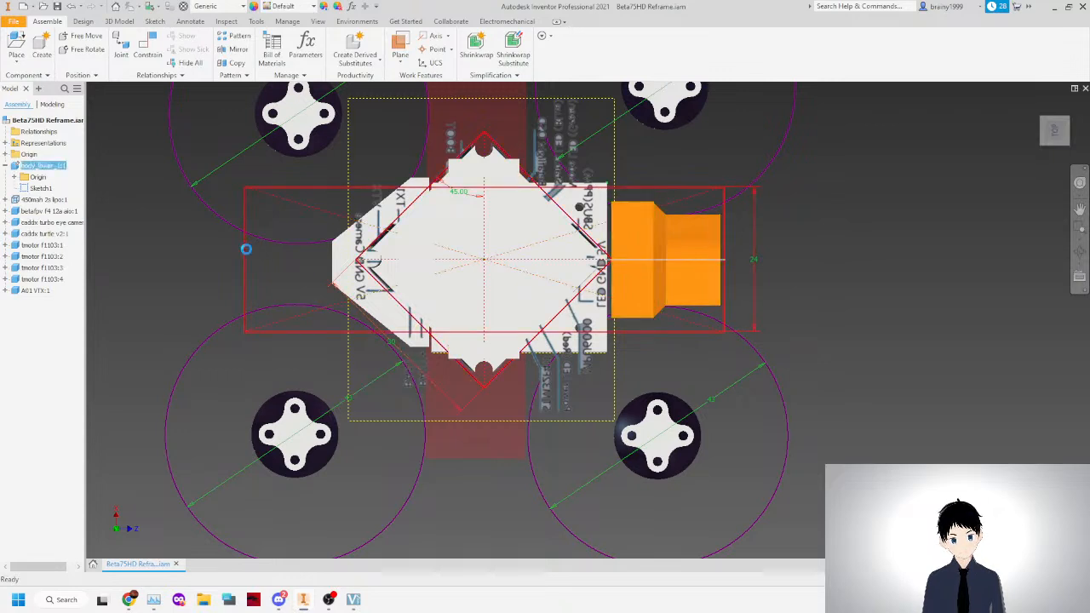
{"action": "double_click", "coordinate": [249, 254]}
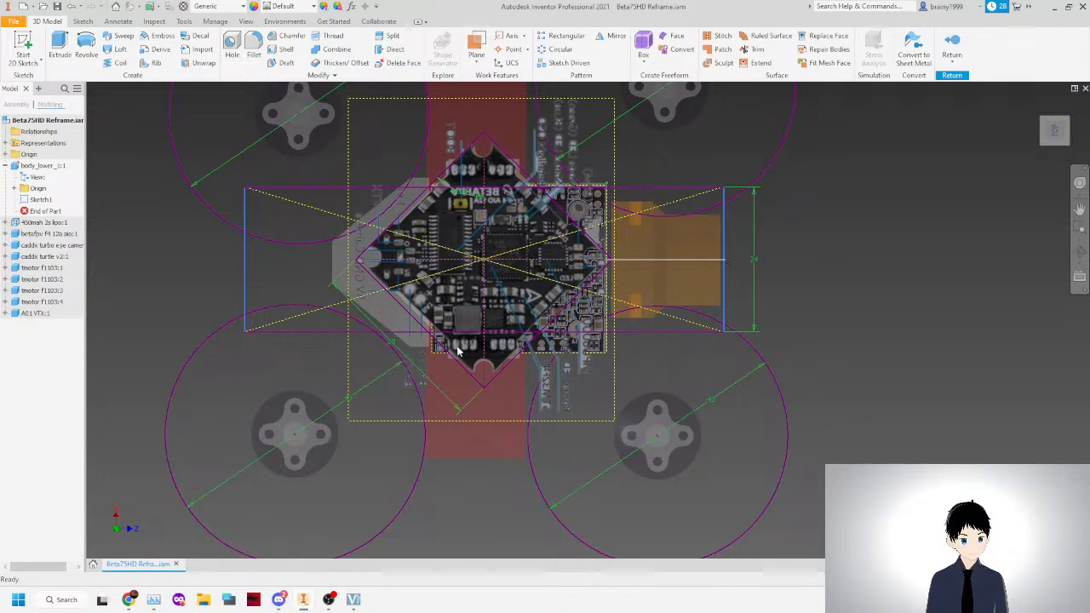
{"action": "left_click", "coordinate": [1056, 146]}
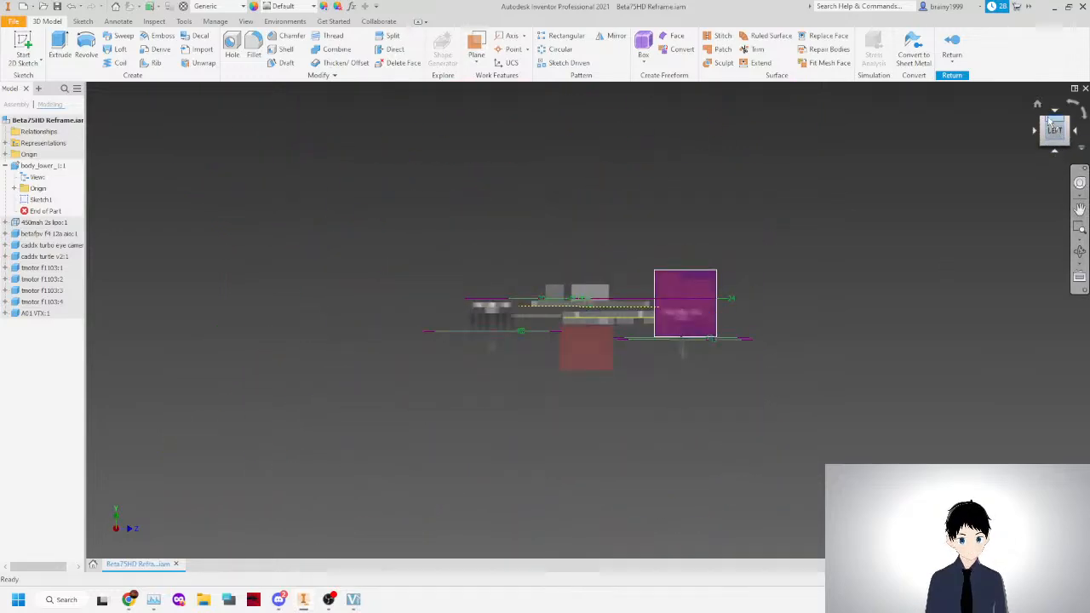
{"action": "left_click", "coordinate": [1055, 122]}
{"action": "scroll", "coordinate": [645, 373], "scroll_direction": "down", "scroll_amount": 5}
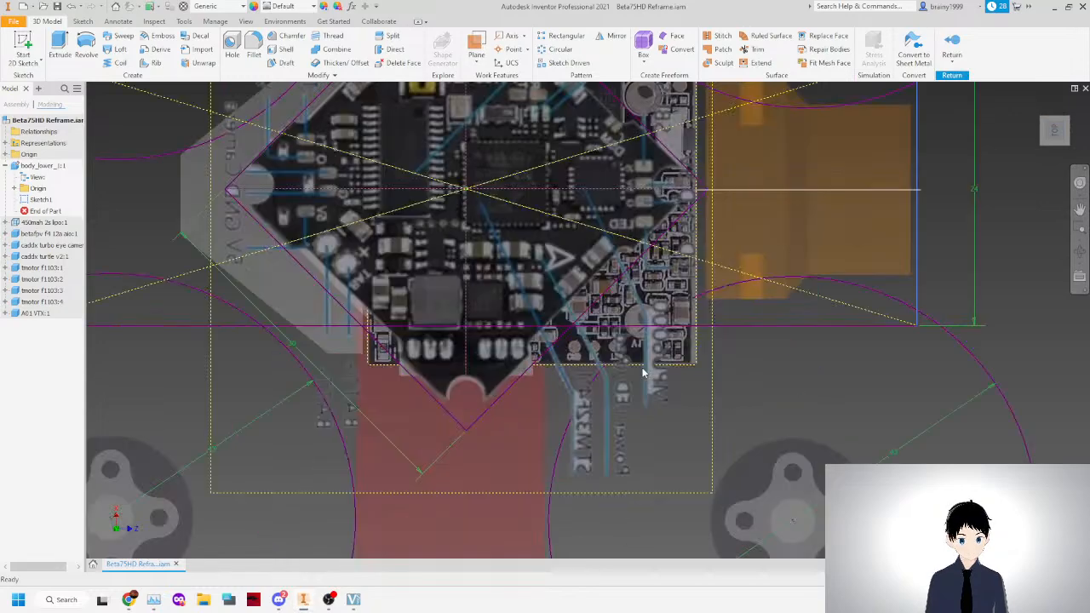
{"action": "scroll", "coordinate": [491, 263], "scroll_direction": "up", "scroll_amount": 2}
{"action": "double_click", "coordinate": [28, 198]}
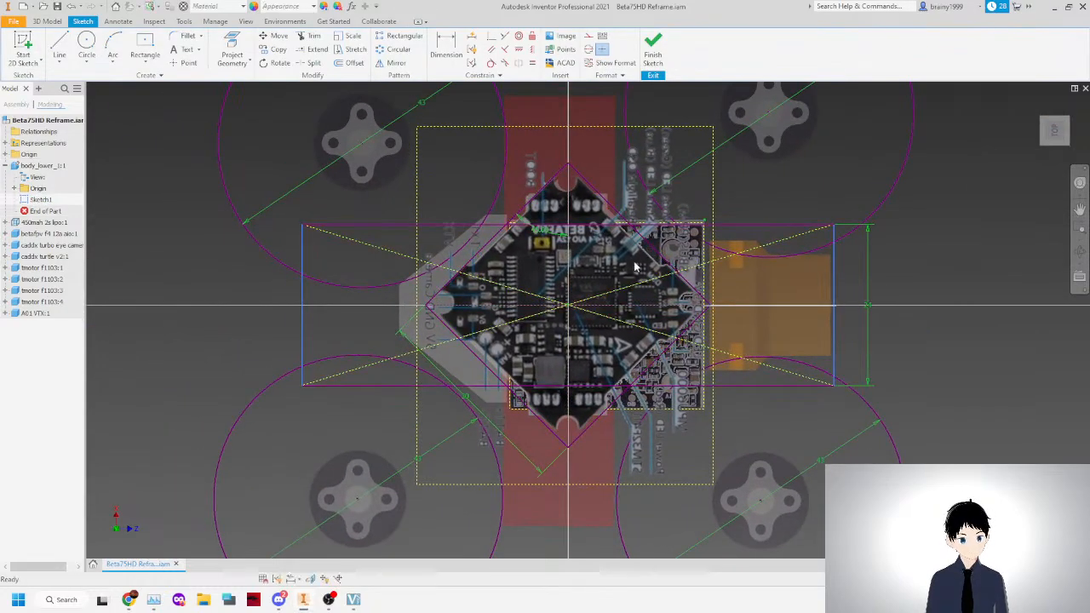
{"action": "left_click", "coordinate": [637, 289]}
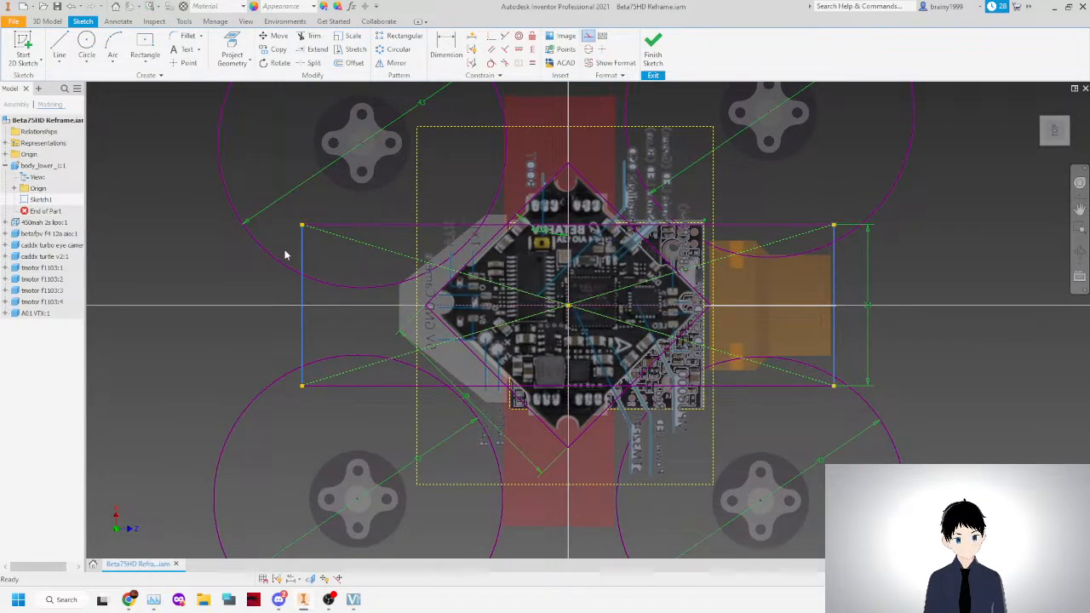
{"action": "key", "text": "Escape"}
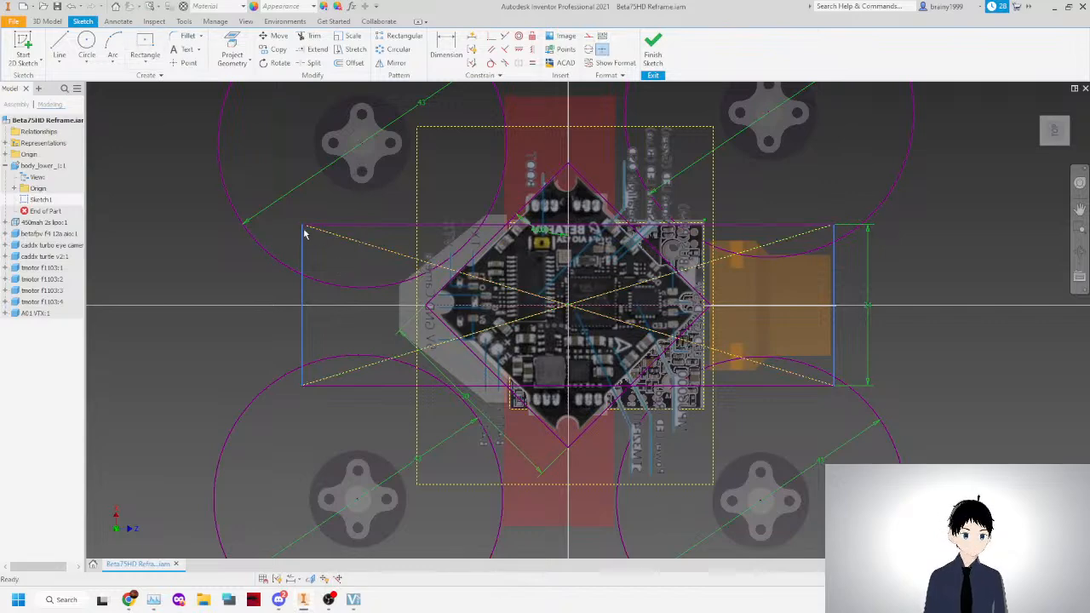
{"action": "scroll", "coordinate": [317, 233], "scroll_direction": "down", "scroll_amount": 3}
{"action": "scroll", "coordinate": [441, 362], "scroll_direction": "up", "scroll_amount": 4}
{"action": "left_click", "coordinate": [59, 47]}
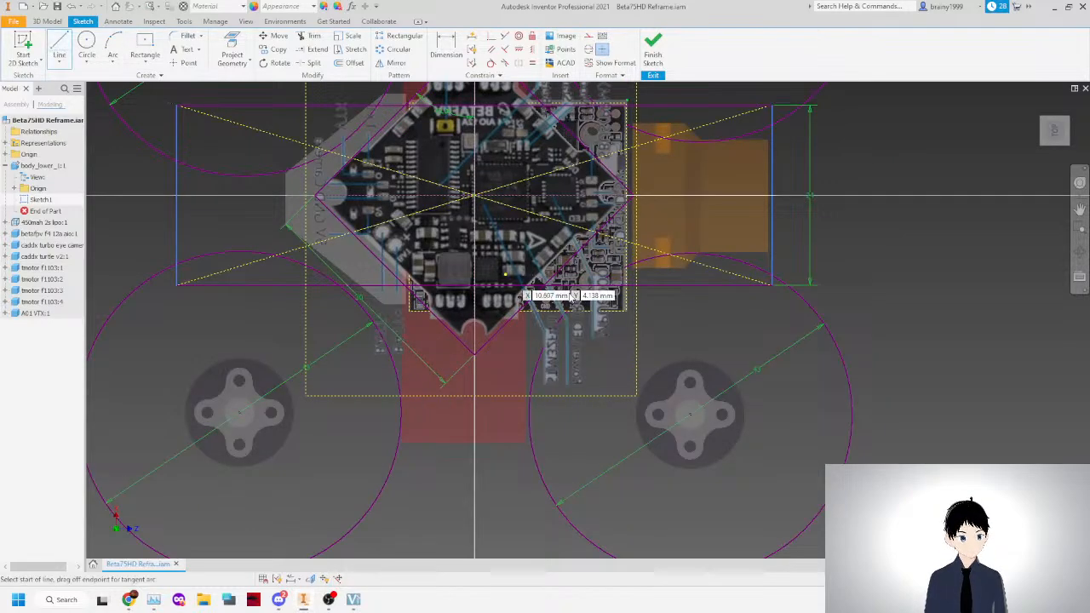
{"action": "left_click", "coordinate": [474, 197]}
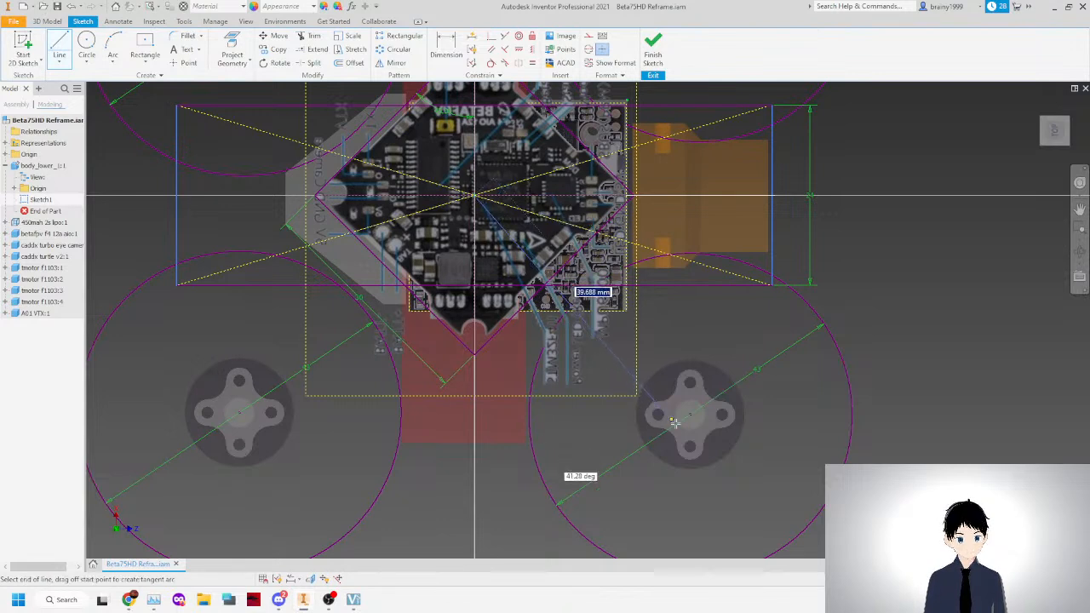
{"action": "type", "text": "45"}
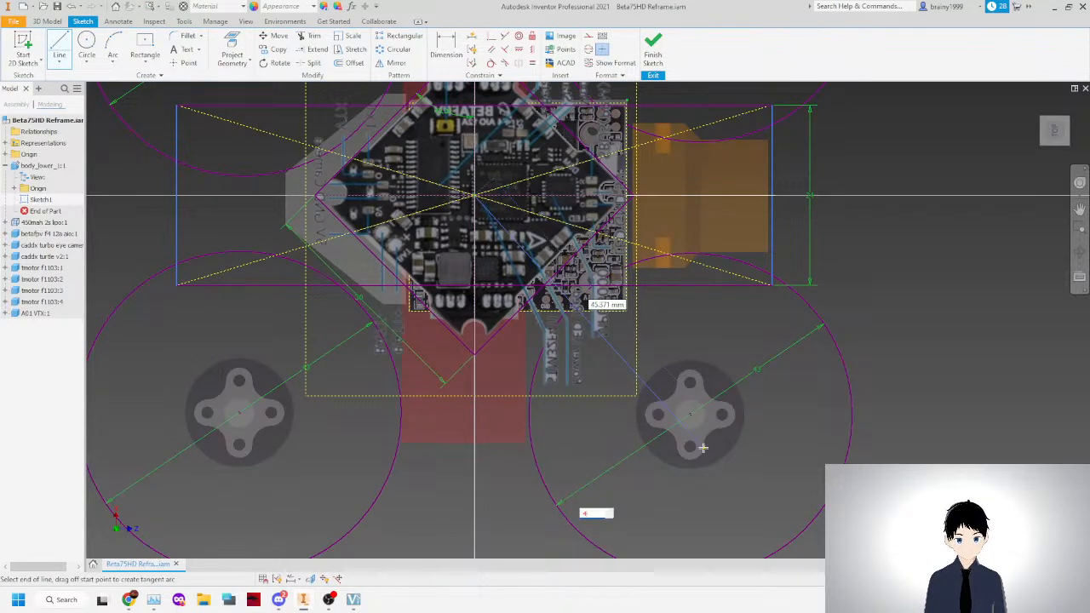
{"action": "key", "text": "Tab"}
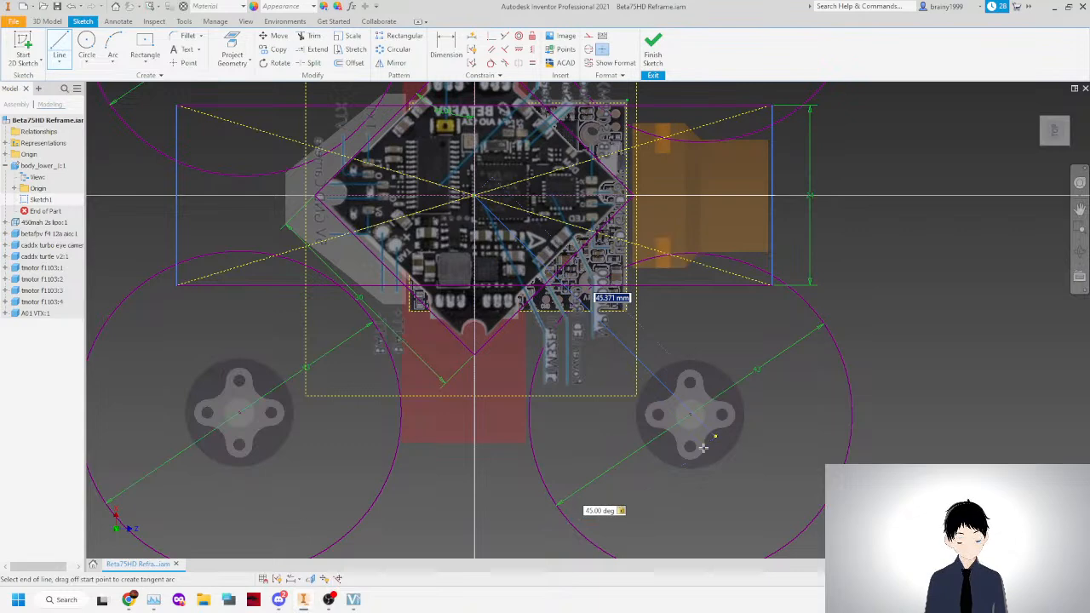
{"action": "right_click", "coordinate": [703, 448]}
{"action": "left_click", "coordinate": [654, 446]}
Sketch a 90 mm diagonal line from beside a rear motor across the frame to the opposite camera-side motor.
{"action": "scroll", "coordinate": [652, 444], "scroll_direction": "down", "scroll_amount": 5}
{"action": "scroll", "coordinate": [519, 352], "scroll_direction": "up", "scroll_amount": 3}
{"action": "key", "text": "l"}
{"action": "left_click", "coordinate": [451, 238]}
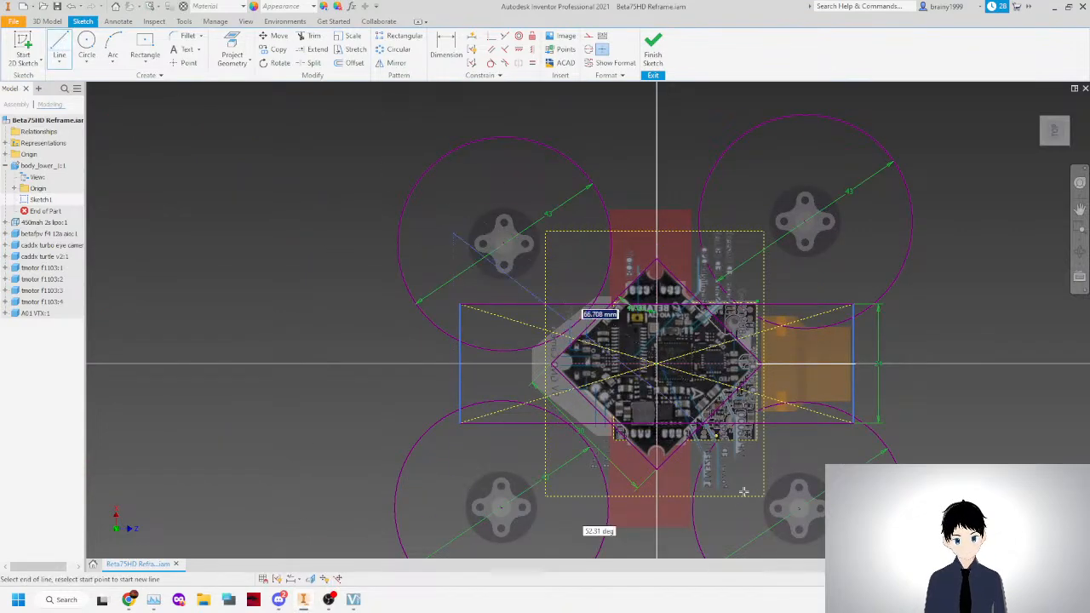
{"action": "left_click", "coordinate": [796, 515]}
{"action": "right_click", "coordinate": [508, 320]}
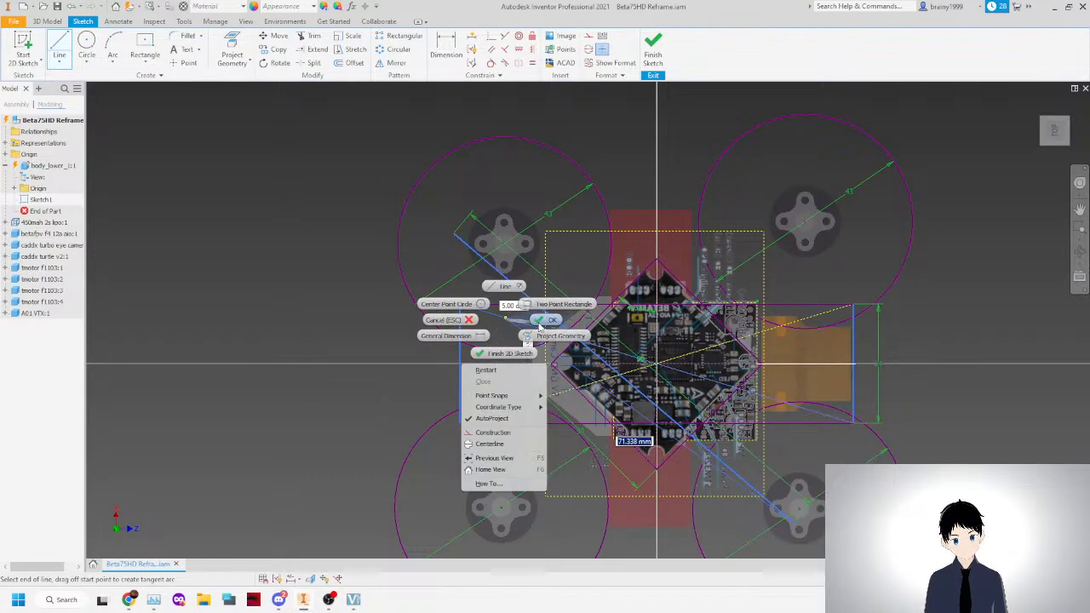
{"action": "left_click", "coordinate": [546, 321]}
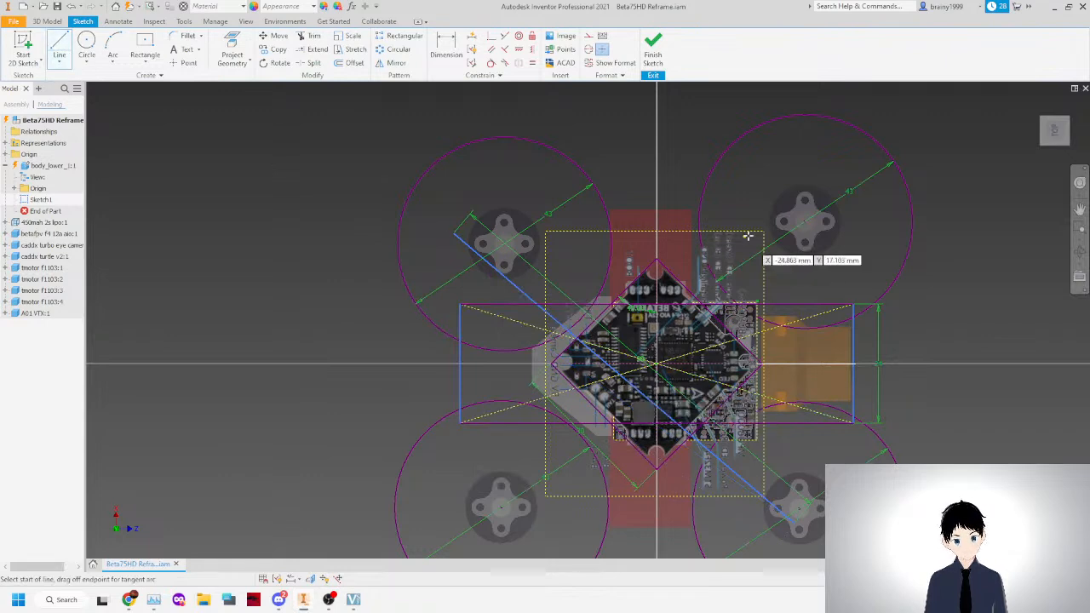
Sketch a second diagonal line crossing the first one and sloping toward the other pair of motors.
{"action": "left_click", "coordinate": [740, 183]}
{"action": "left_click", "coordinate": [350, 457]}
{"action": "right_click", "coordinate": [363, 311]}
{"action": "left_click", "coordinate": [402, 313]}
Apply a coincident constraint between the midpoints of the two diagonal lines.
{"action": "left_click", "coordinate": [491, 35]}
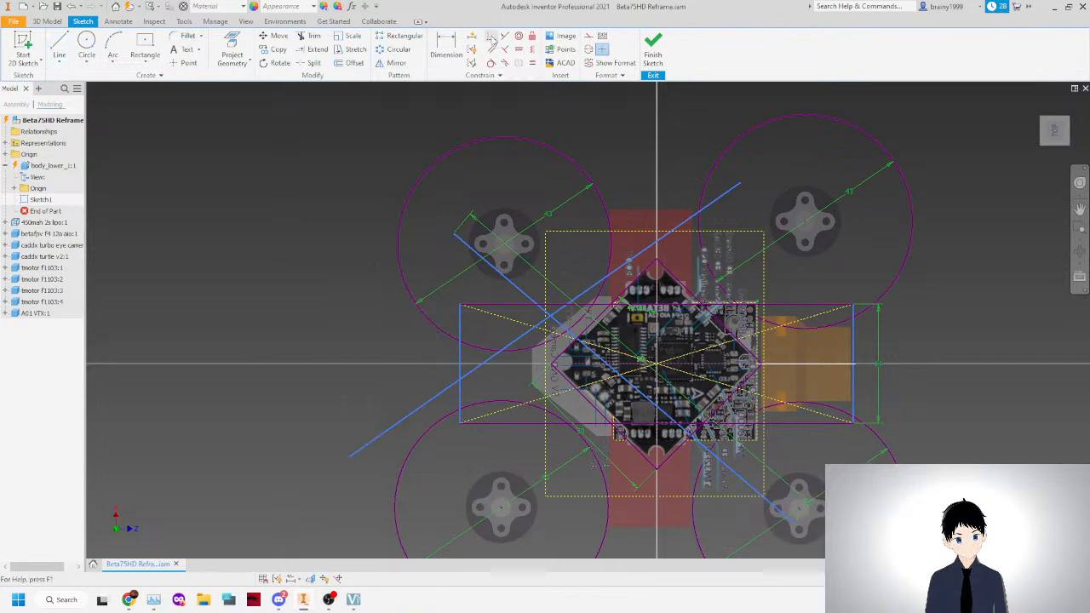
{"action": "left_click", "coordinate": [540, 325]}
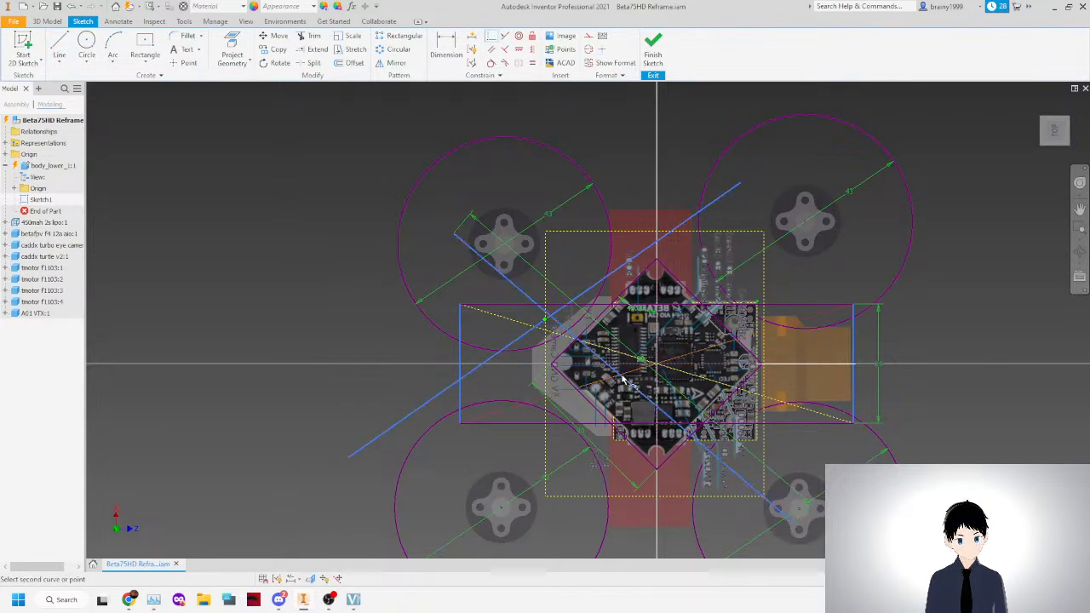
{"action": "left_click", "coordinate": [630, 381]}
{"action": "right_click", "coordinate": [277, 185]}
{"action": "left_click", "coordinate": [317, 176]}
Dimension the angle between the two diagonal lines as 104°.
{"action": "left_click", "coordinate": [563, 328]}
{"action": "left_click", "coordinate": [692, 331]}
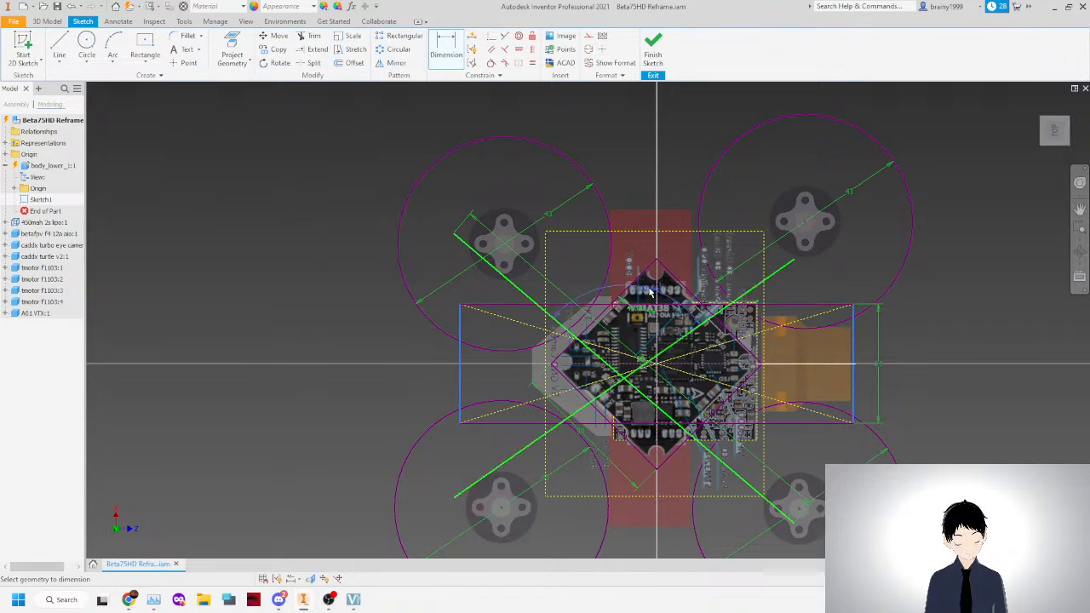
{"action": "left_click", "coordinate": [648, 291]}
{"action": "type", "text": "104"}
{"action": "key", "text": "Return"}
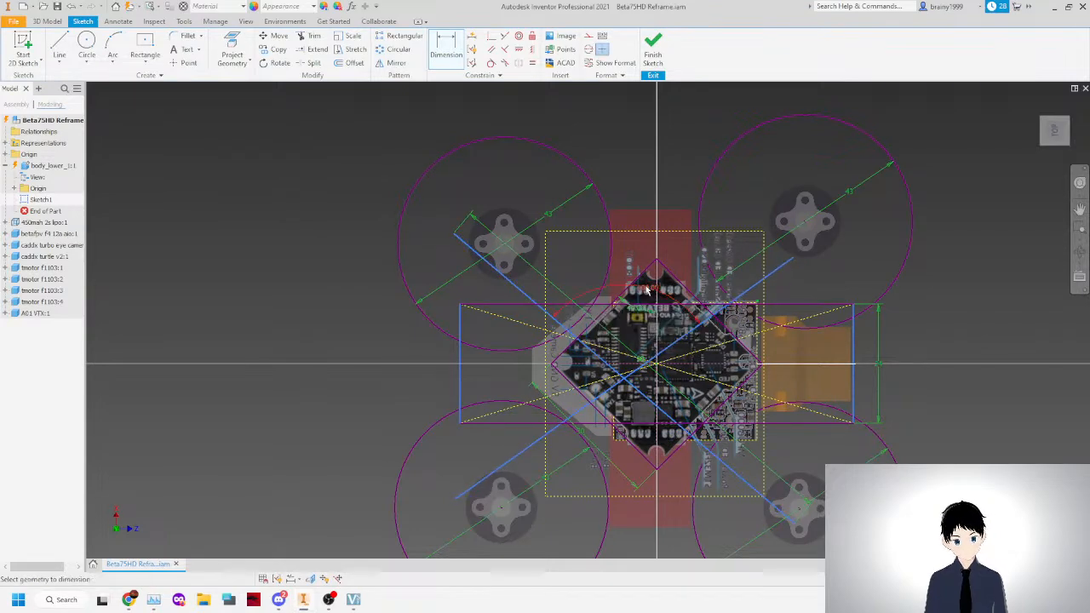
{"action": "scroll", "coordinate": [727, 326], "scroll_direction": "down", "scroll_amount": 3}
{"action": "right_click", "coordinate": [728, 327]}
{"action": "left_click", "coordinate": [762, 329]}
Constrain the crossing midpoint of the diagonal lines coincident with the sketch origin at the rectangle's center.
{"action": "scroll", "coordinate": [695, 304], "scroll_direction": "up", "scroll_amount": 3}
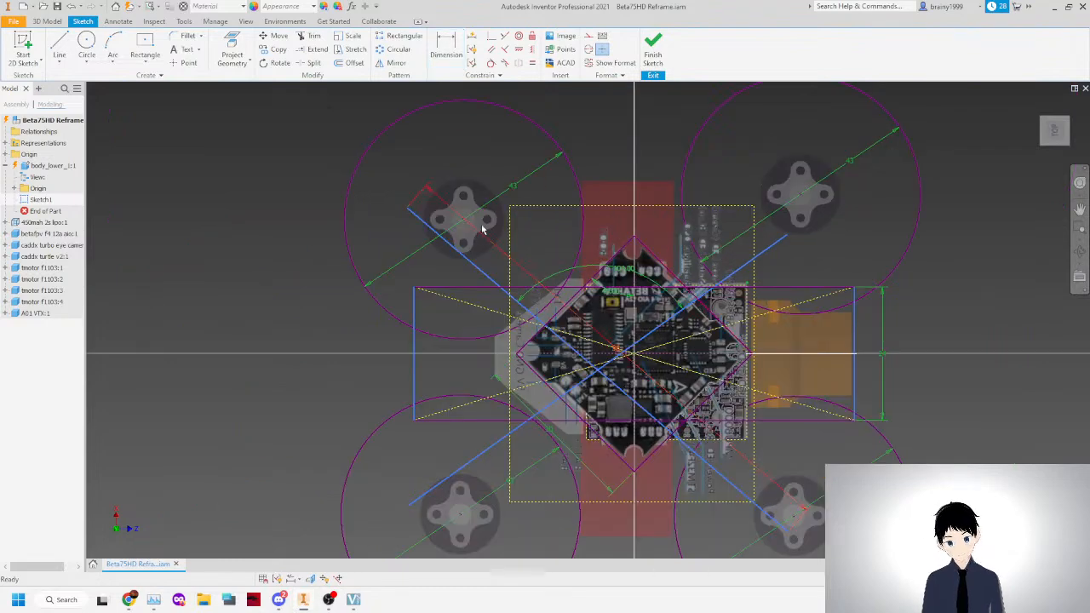
{"action": "left_click", "coordinate": [490, 36]}
{"action": "left_click", "coordinate": [626, 351]}
{"action": "left_click", "coordinate": [628, 358]}
{"action": "right_click", "coordinate": [535, 245]}
{"action": "left_click", "coordinate": [587, 254]}
Make the two diagonal lines equal in length and reopen the angle dimension between them.
{"action": "left_click", "coordinate": [533, 63]}
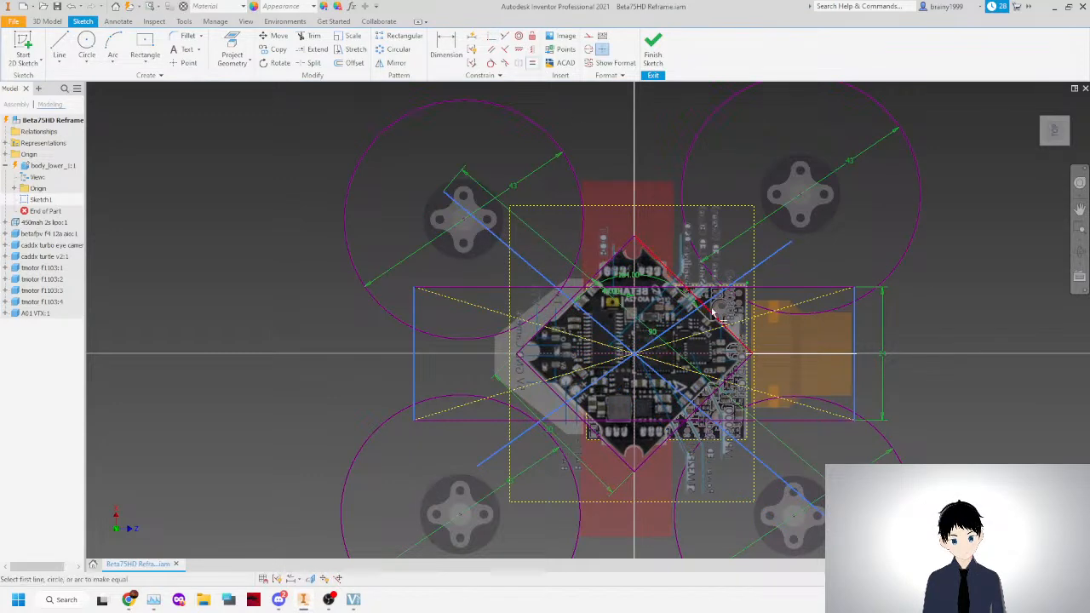
{"action": "left_click", "coordinate": [711, 300]}
{"action": "left_click", "coordinate": [575, 310]}
{"action": "right_click", "coordinate": [440, 256]}
{"action": "left_click", "coordinate": [503, 266]}
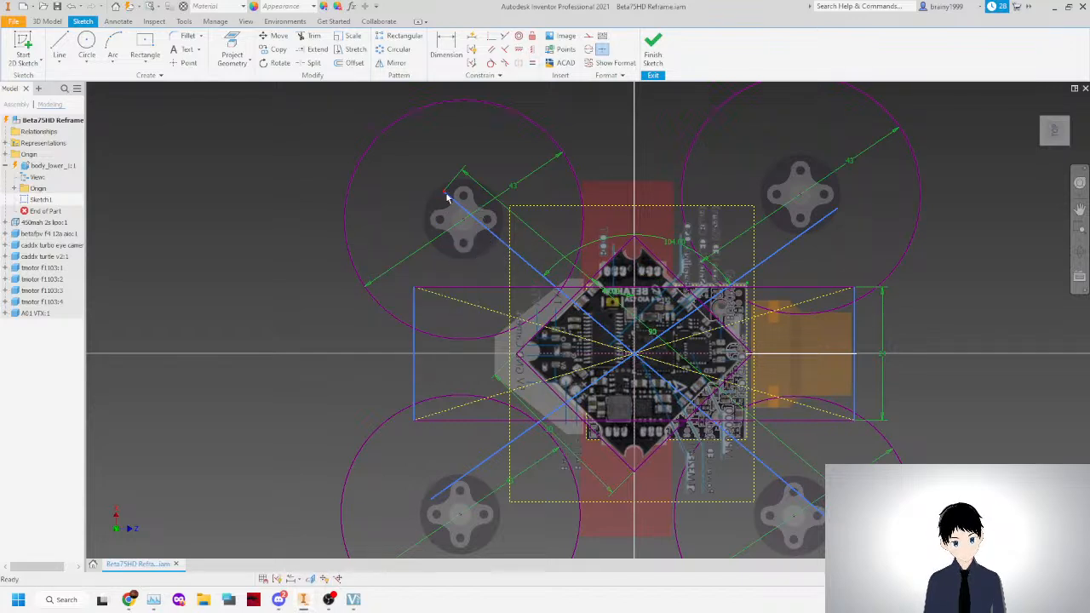
{"action": "double_click", "coordinate": [677, 245]}
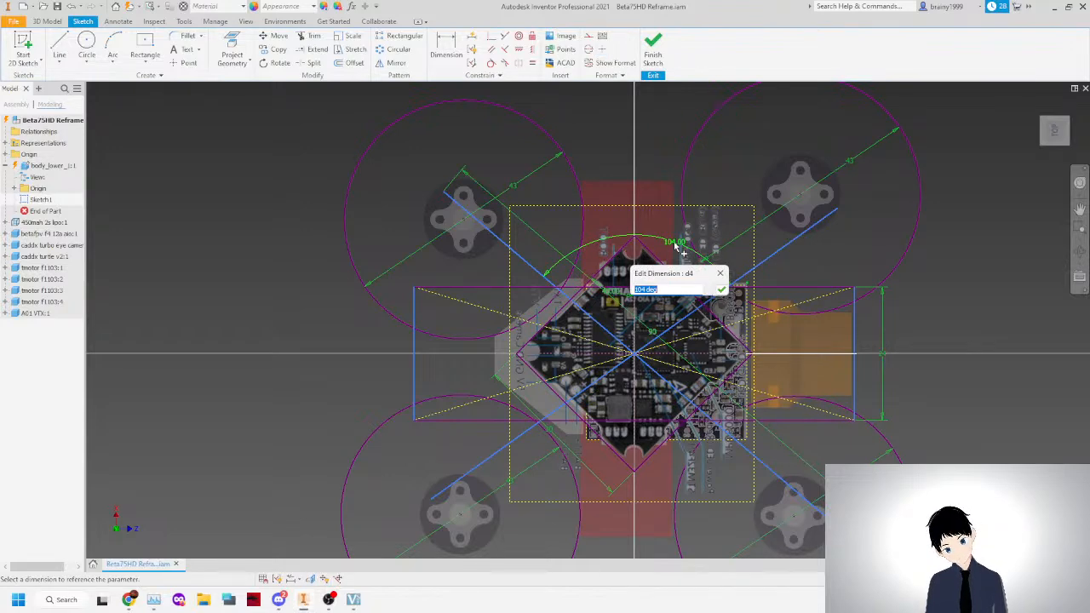
{"action": "key", "text": "Return"}
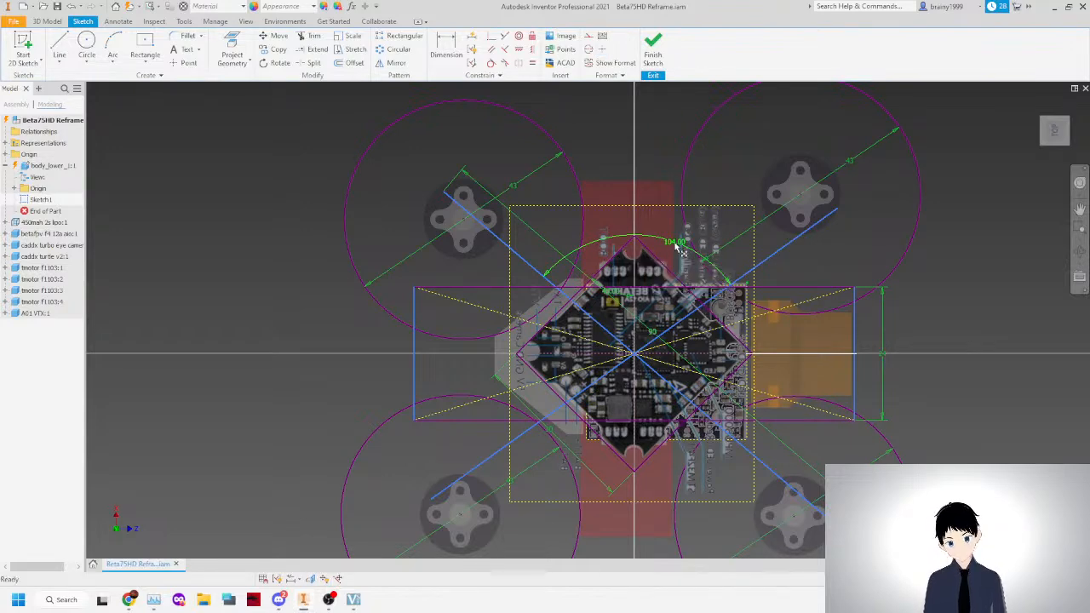
{"action": "left_click", "coordinate": [87, 47]}
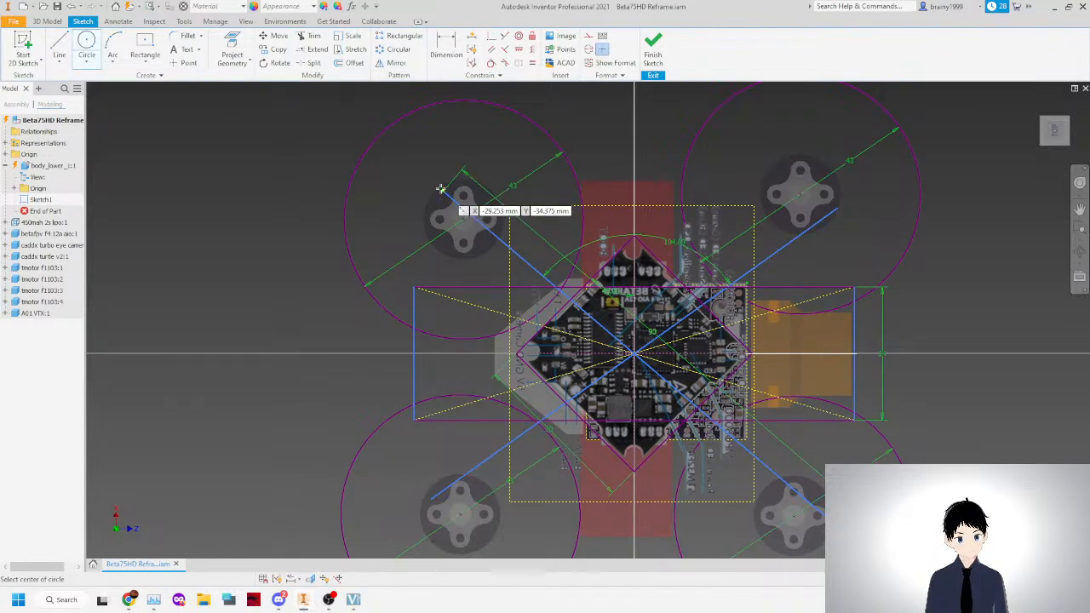
{"action": "left_click", "coordinate": [444, 192]}
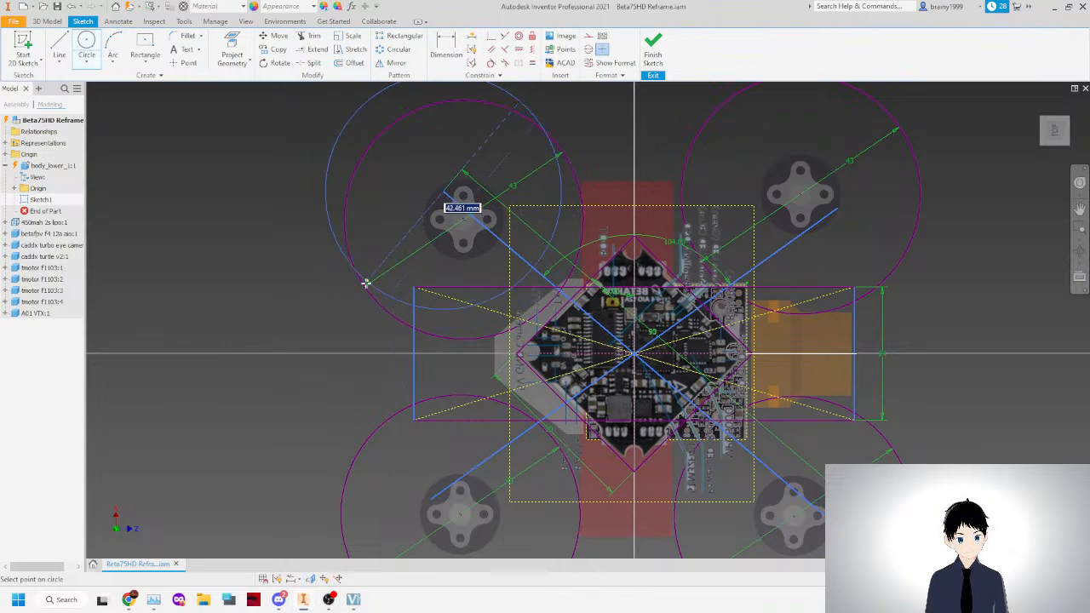
{"action": "right_click", "coordinate": [359, 287]}
{"action": "left_click", "coordinate": [324, 288]}
Open the parameters table and add a numeric user parameter named motor_width.
{"action": "left_click", "coordinate": [184, 21]}
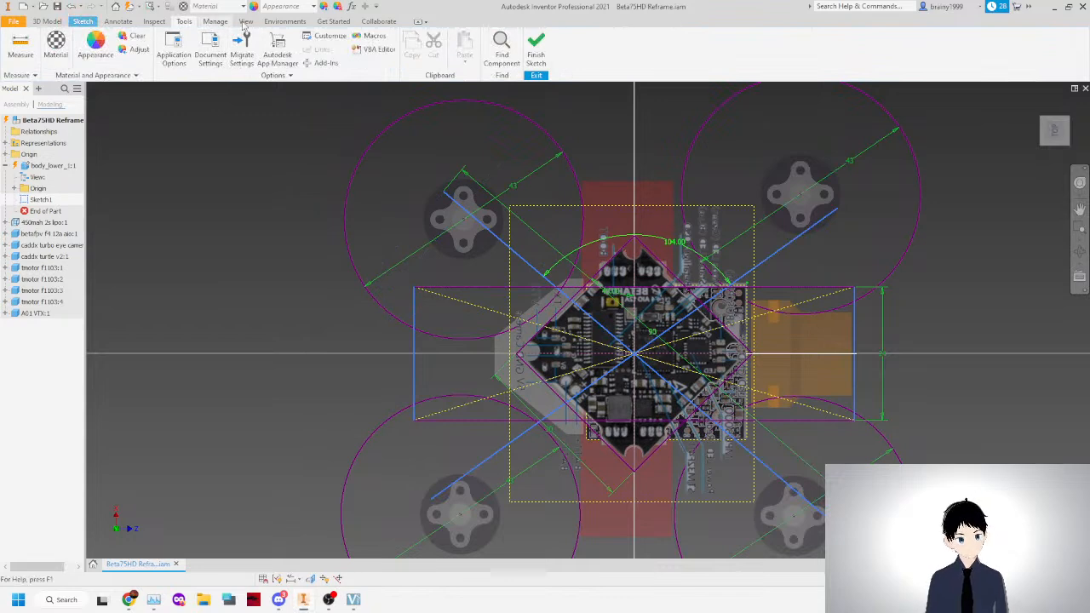
{"action": "left_click", "coordinate": [216, 21]}
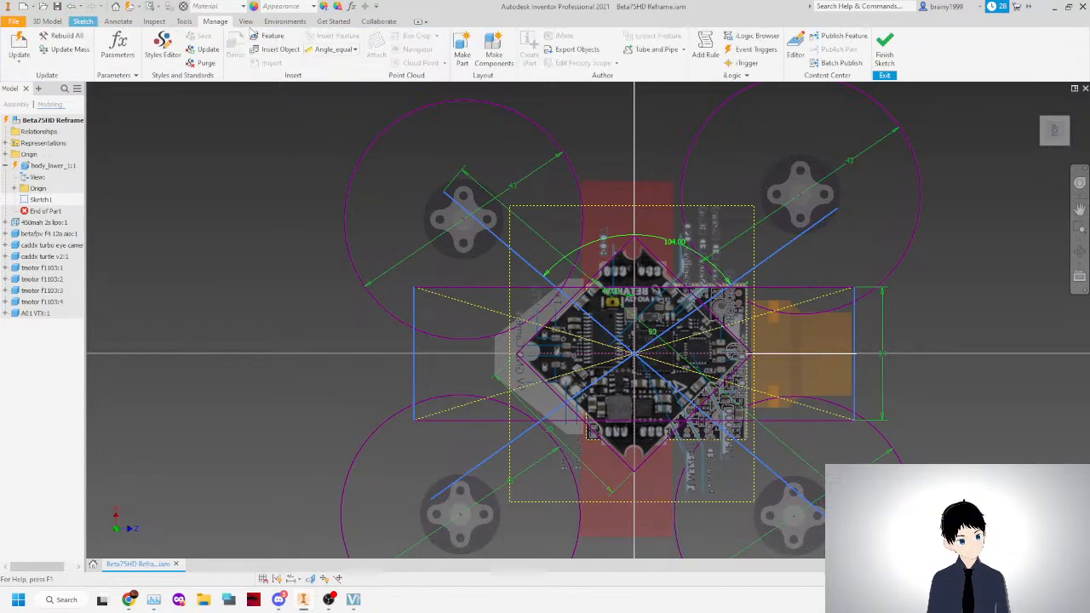
{"action": "left_click", "coordinate": [118, 47]}
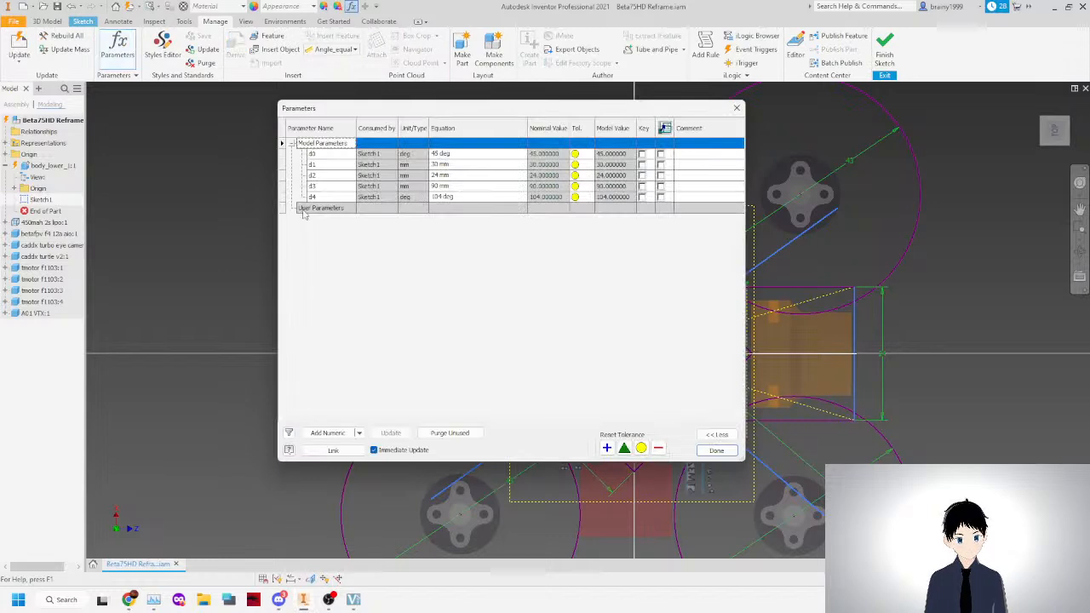
{"action": "left_click_drag", "start_coordinate": [466, 108], "coordinate": [311, 133]}
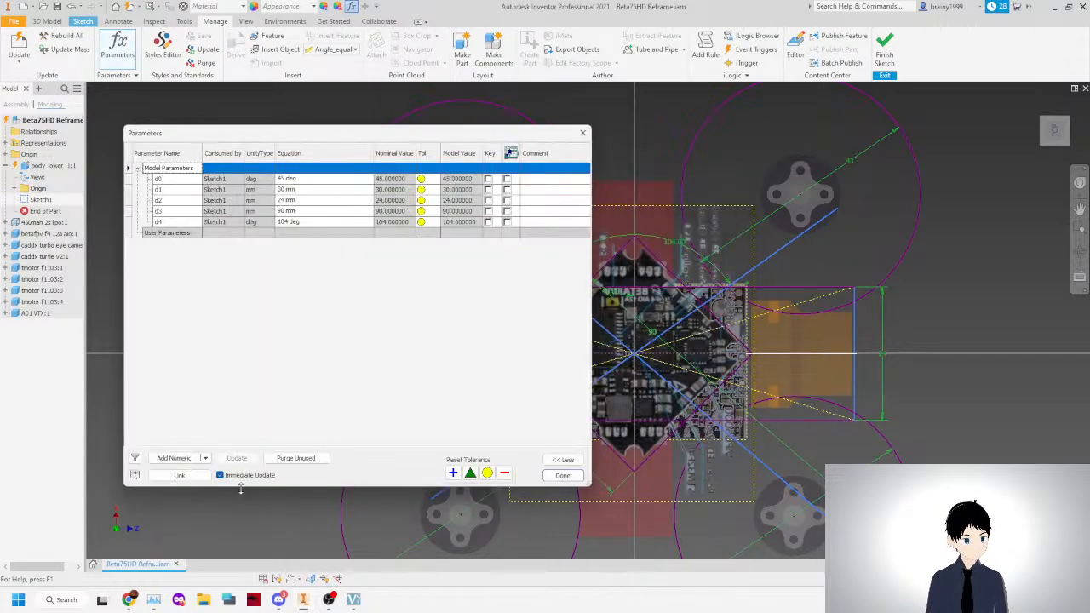
{"action": "left_click", "coordinate": [177, 458]}
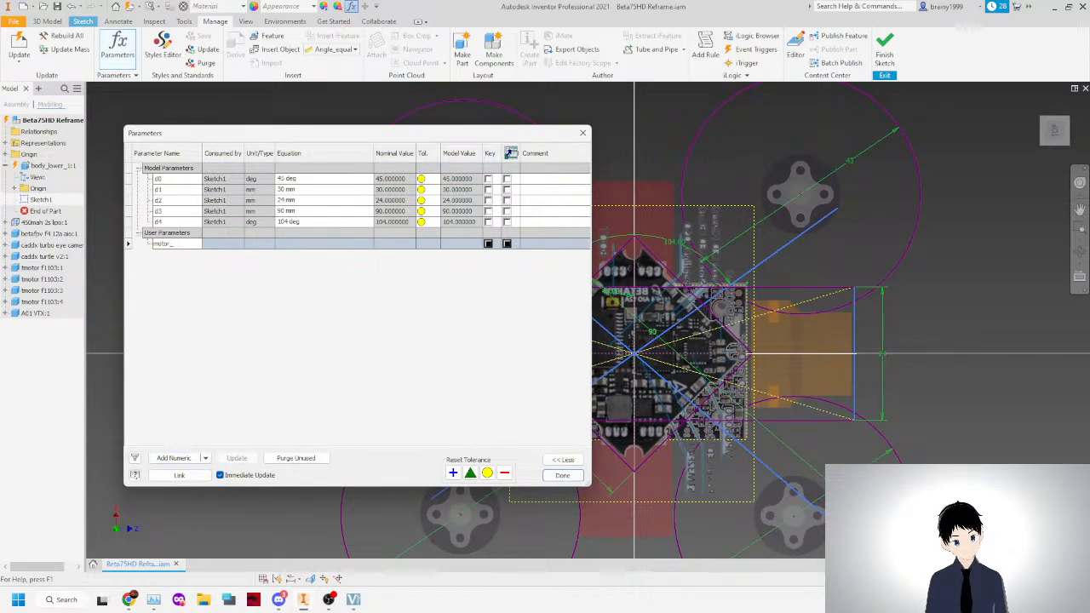
{"action": "type", "text": "motor_width"}
{"action": "key", "text": "Return"}
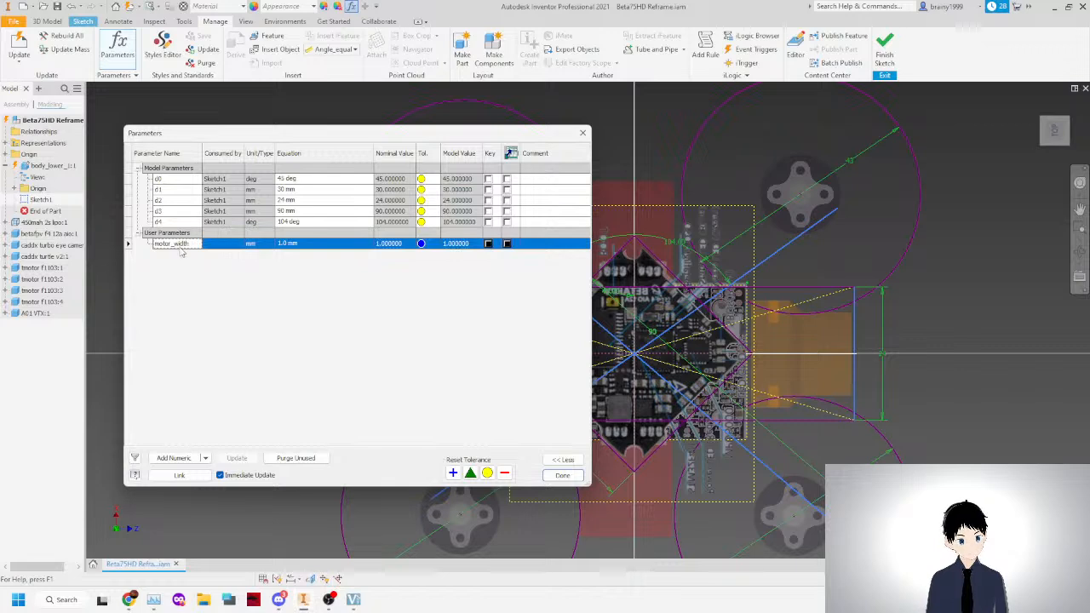
Add a numeric user parameter named prop_width with a value of 43 mm.
{"action": "left_click", "coordinate": [168, 459]}
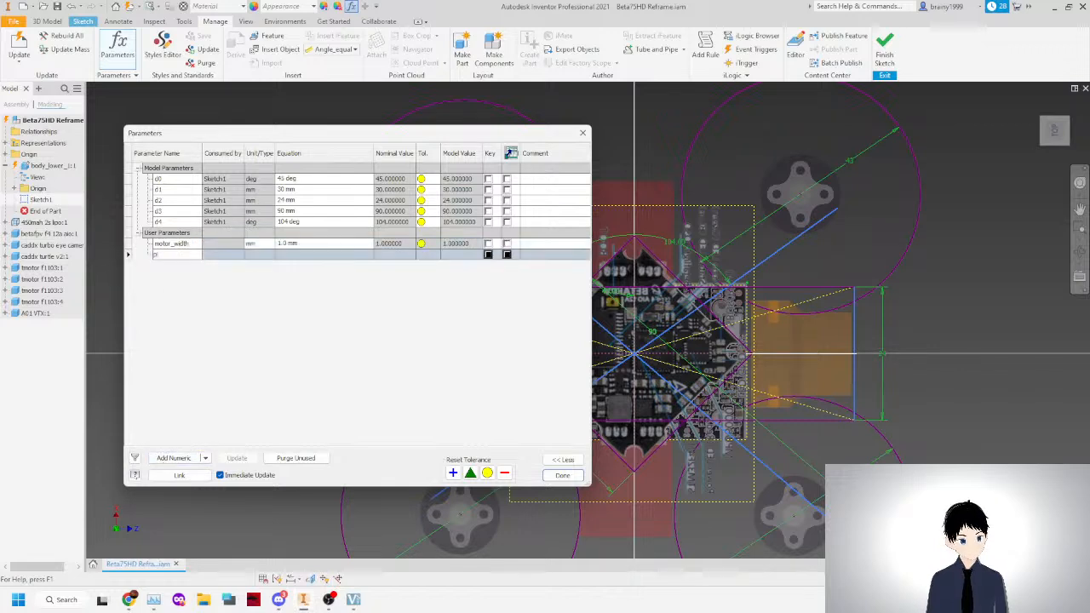
{"action": "type", "text": "prop_width"}
{"action": "key", "text": "Return"}
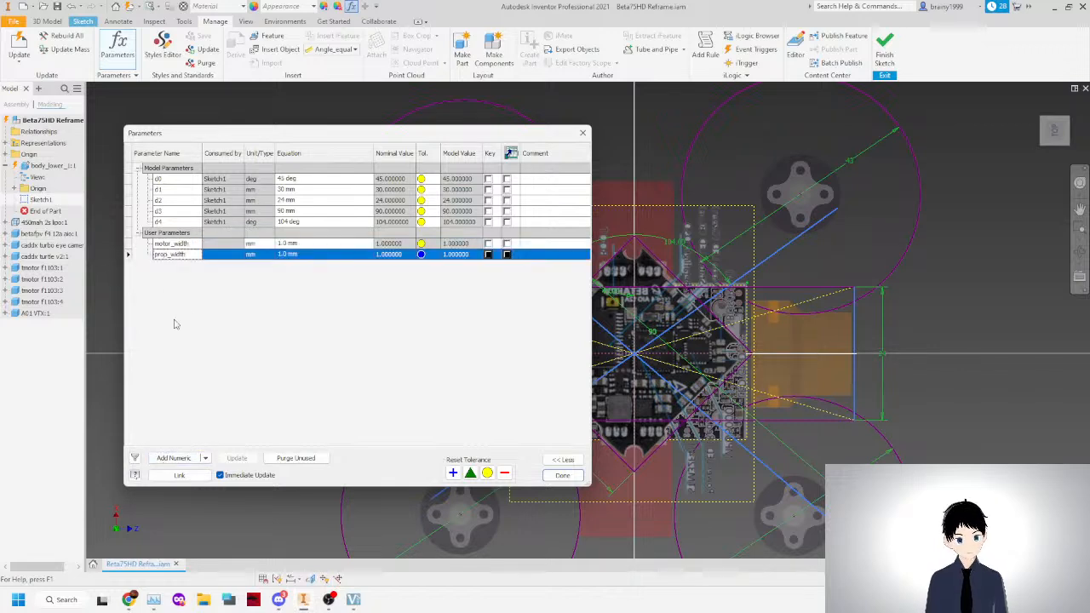
{"action": "left_click", "coordinate": [289, 258]}
{"action": "type", "text": "43"}
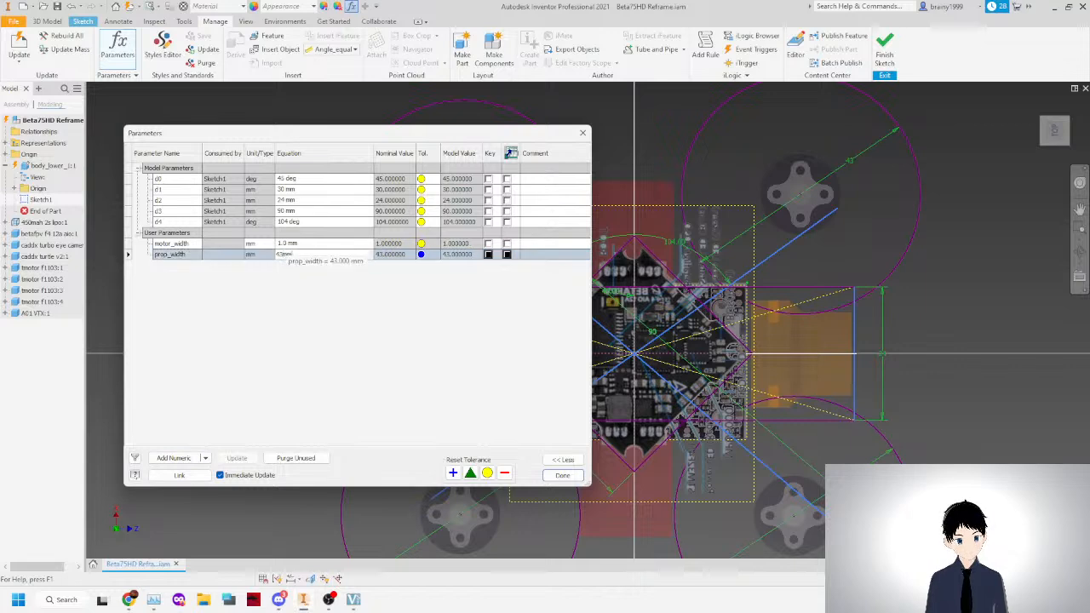
{"action": "key", "text": "Return"}
Try to change the prop_width parameter's equation to 44 mm.
{"action": "left_click", "coordinate": [289, 254]}
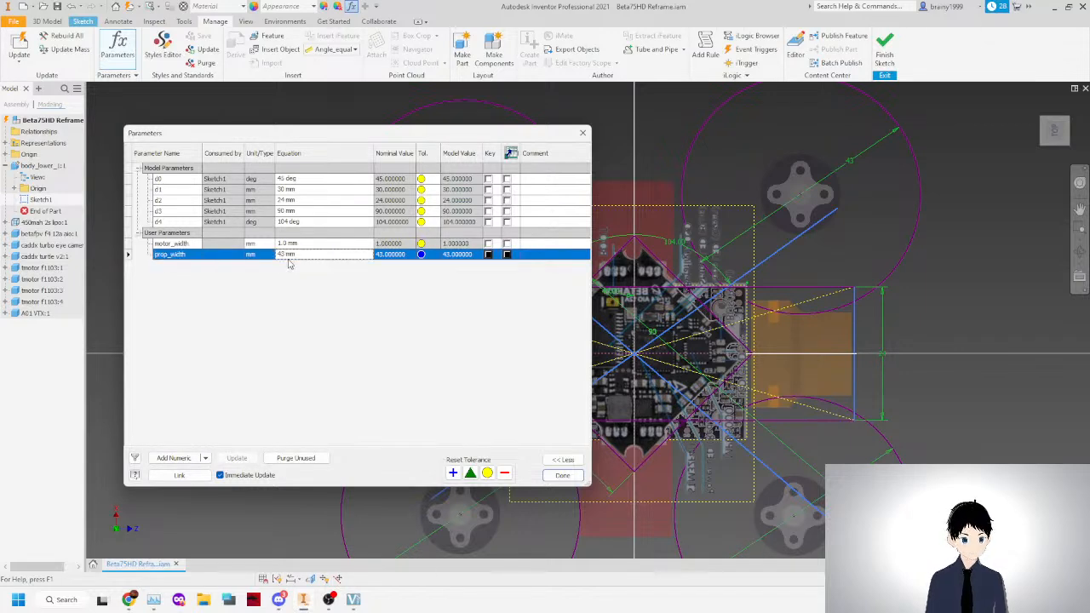
{"action": "left_click", "coordinate": [310, 261]}
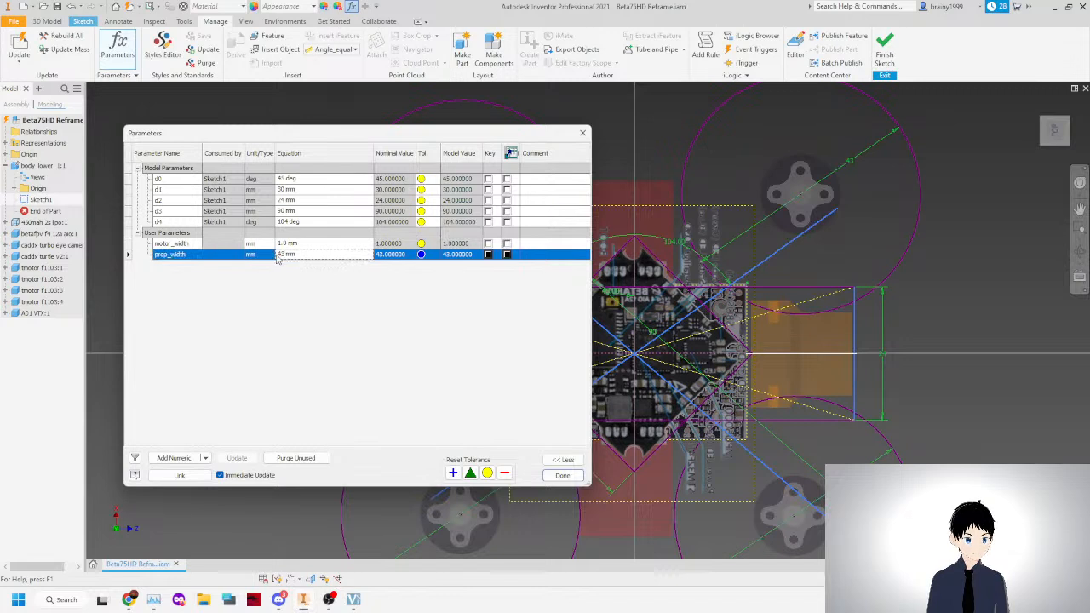
{"action": "left_click", "coordinate": [277, 255]}
{"action": "type", "text": "44mm"}
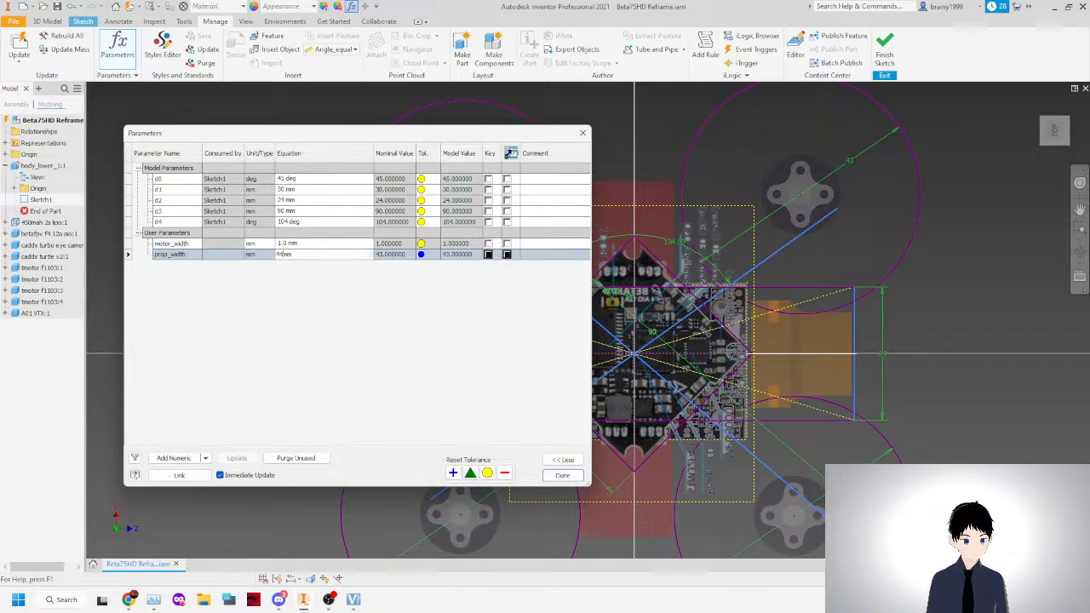
{"action": "key", "text": "Return"}
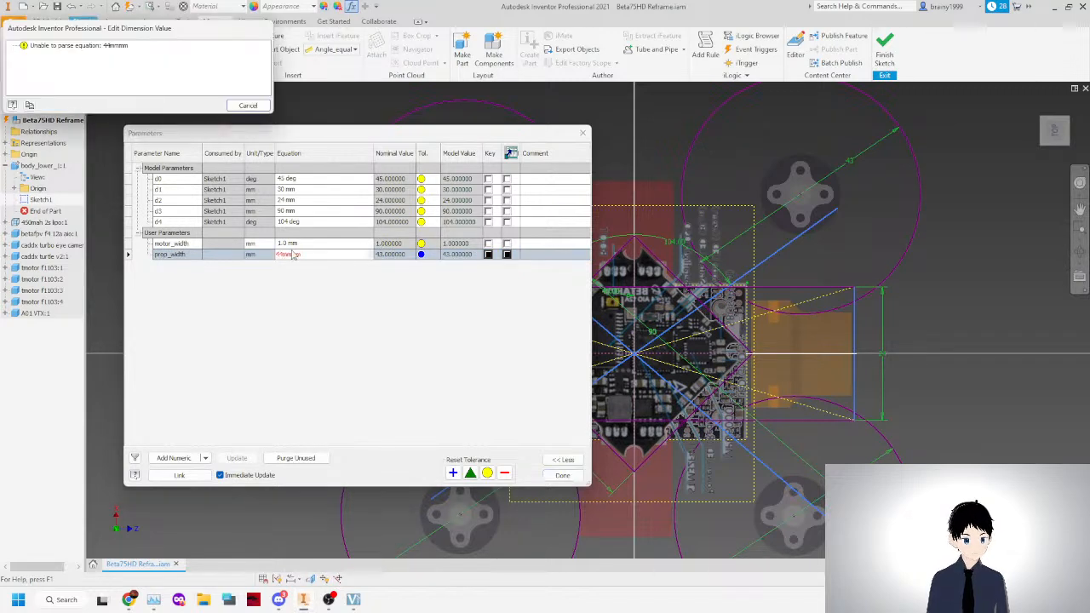
{"action": "left_click", "coordinate": [248, 105]}
Set the prop_width user parameter to 44 mm and close the parameters table.
{"action": "left_click", "coordinate": [289, 254]}
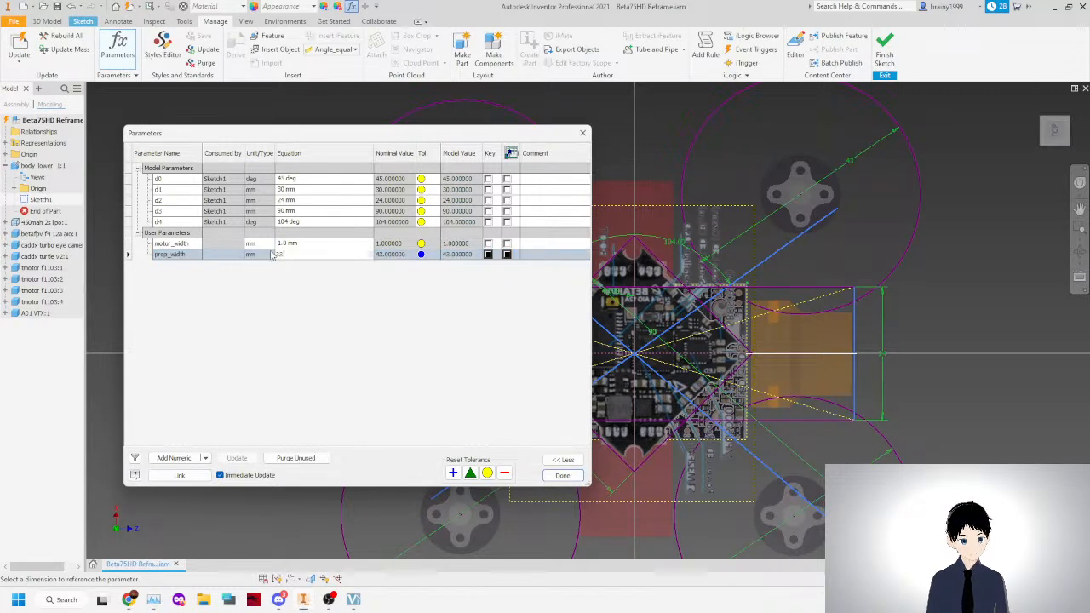
{"action": "key", "text": "Return"}
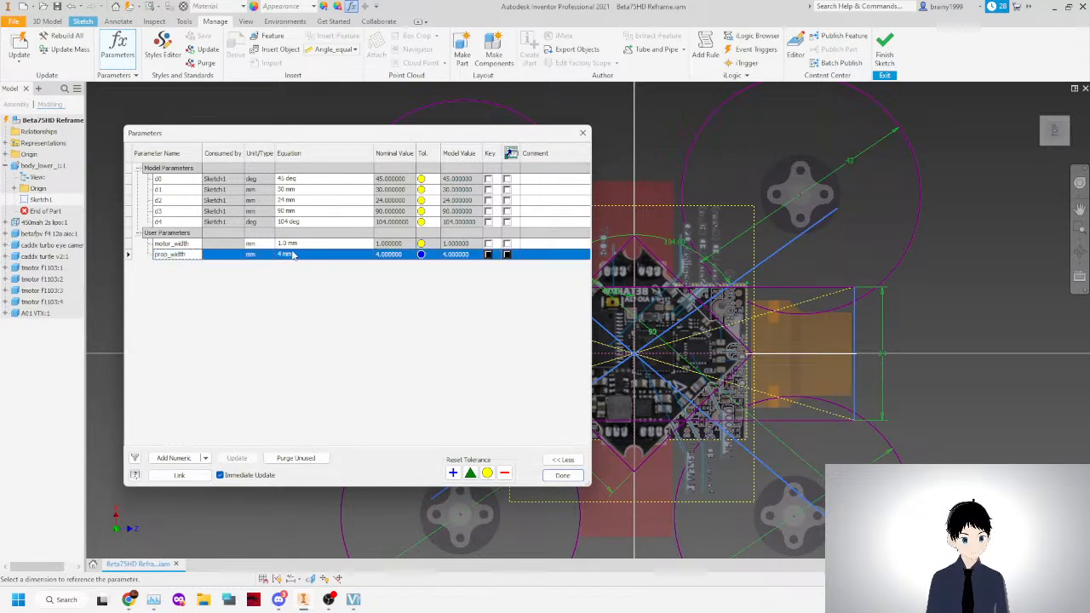
{"action": "left_click", "coordinate": [292, 255]}
{"action": "type", "text": "4"}
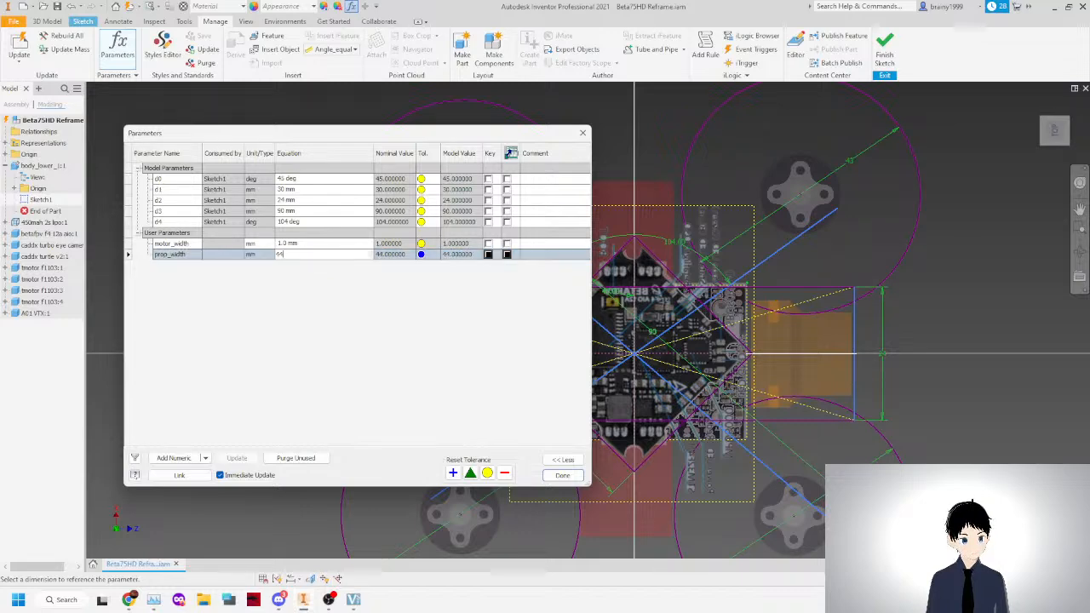
{"action": "type", "text": "4"}
{"action": "key", "text": "Return"}
{"action": "left_click_drag", "start_coordinate": [430, 143], "coordinate": [443, 176]}
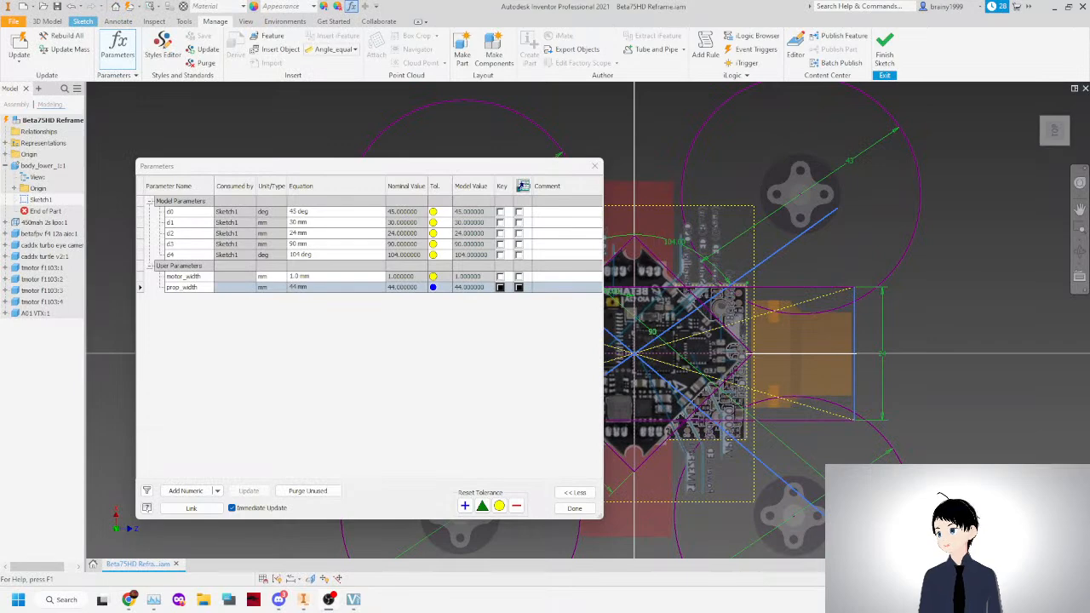
{"action": "left_click", "coordinate": [1064, 289]}
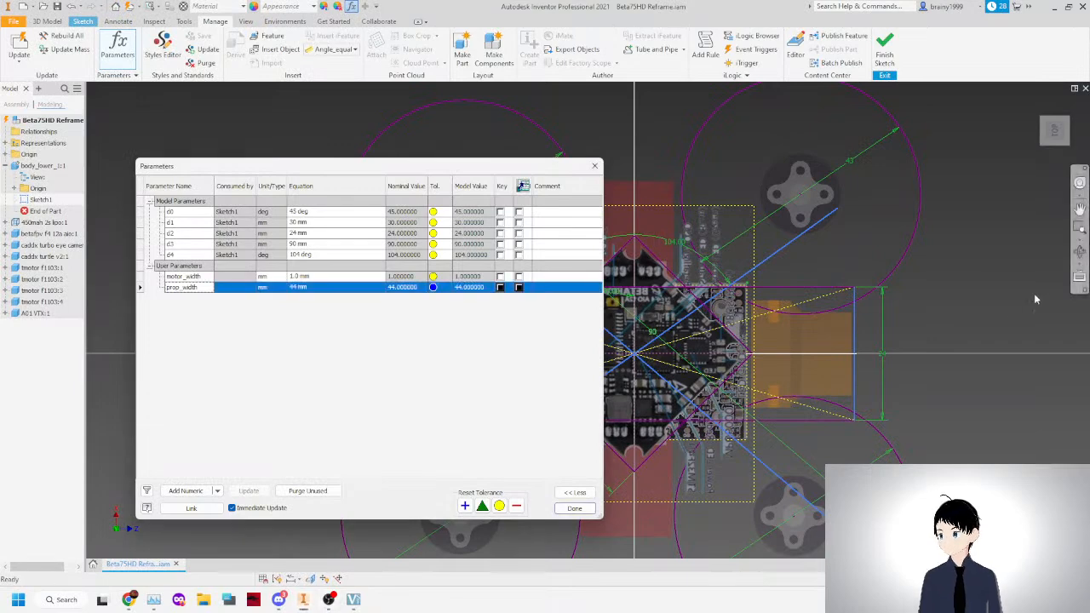
{"action": "left_click", "coordinate": [574, 509]}
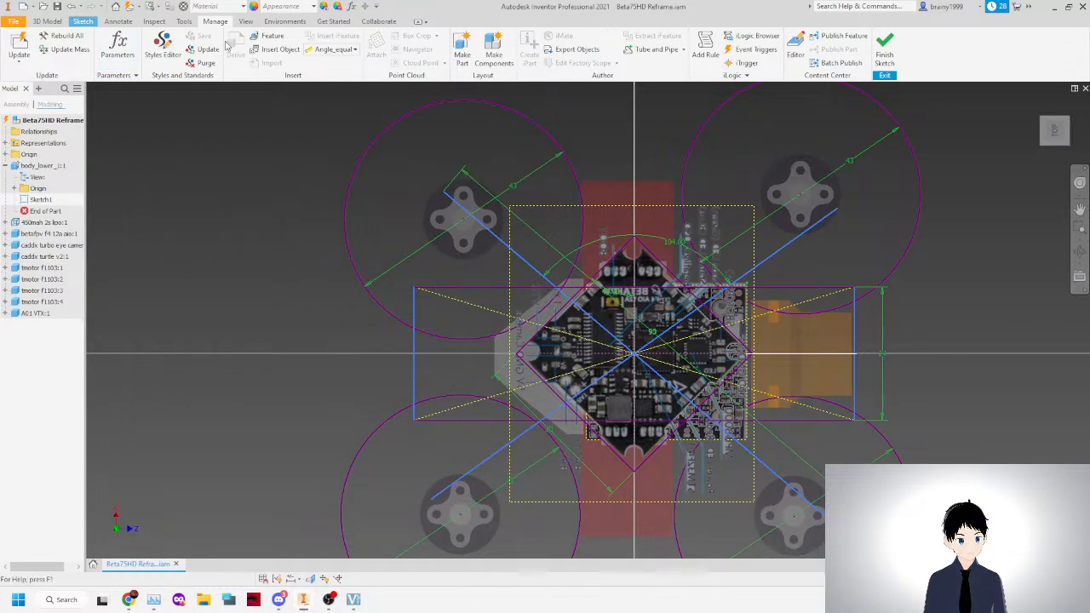
Measure the diameter of the upper-left motor's outer circular edge.
{"action": "left_click", "coordinate": [90, 23]}
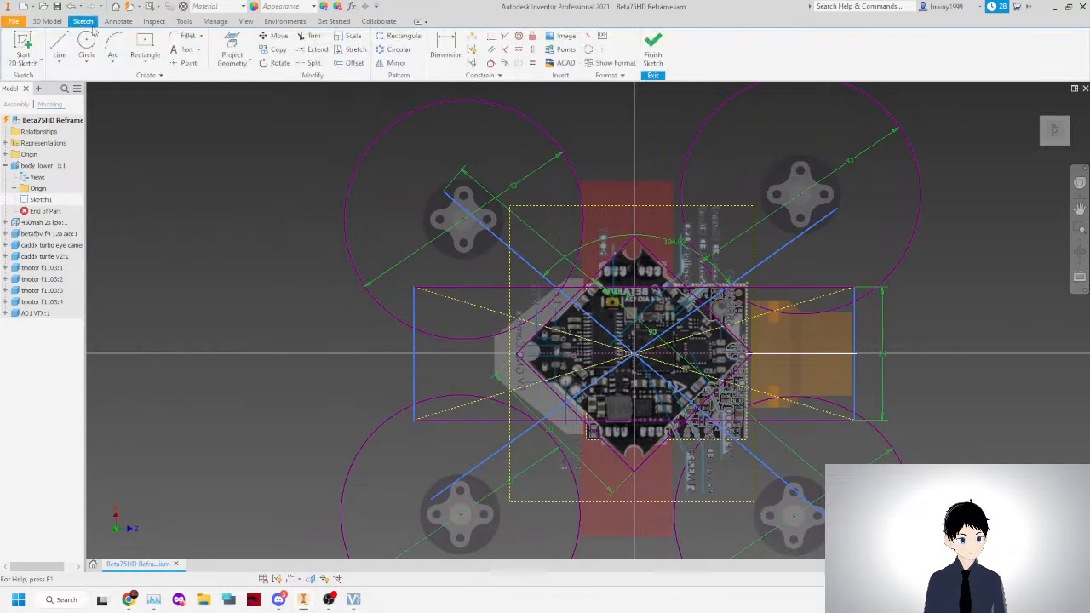
{"action": "left_click", "coordinate": [246, 21]}
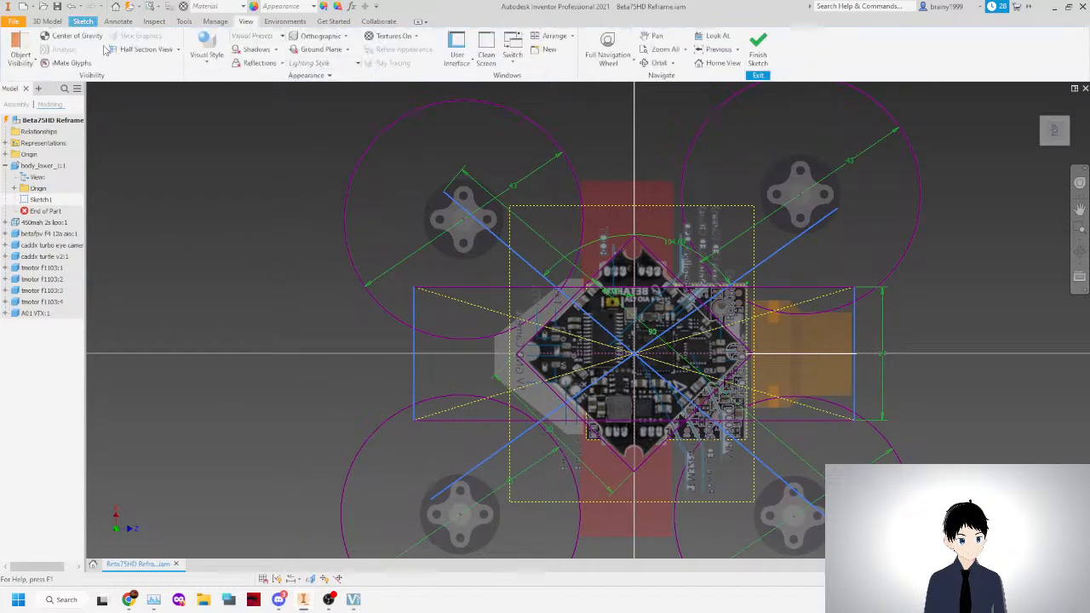
{"action": "left_click", "coordinate": [184, 21]}
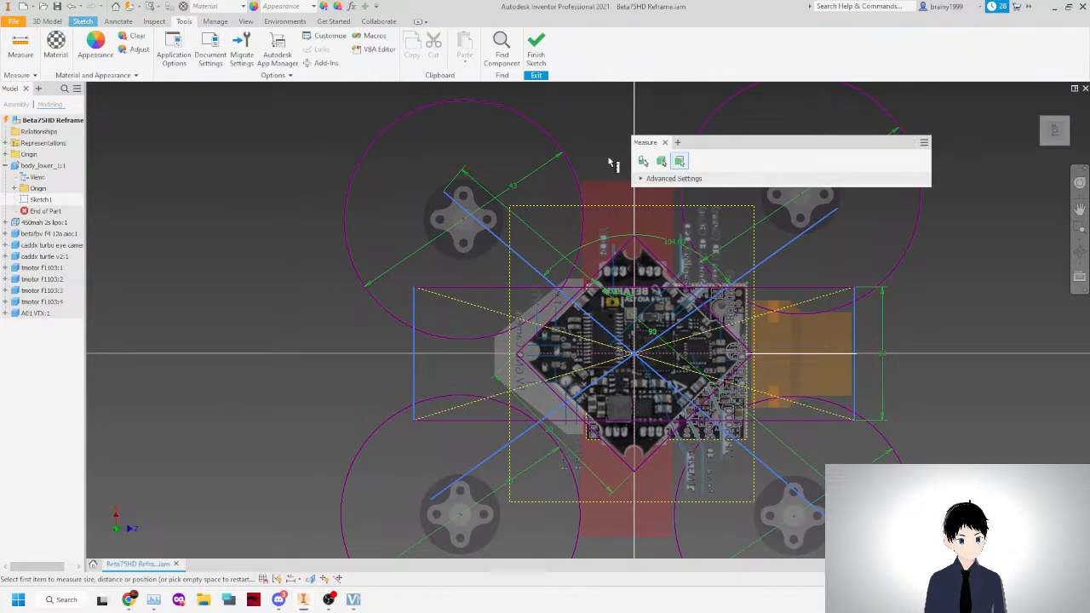
{"action": "left_click", "coordinate": [433, 211]}
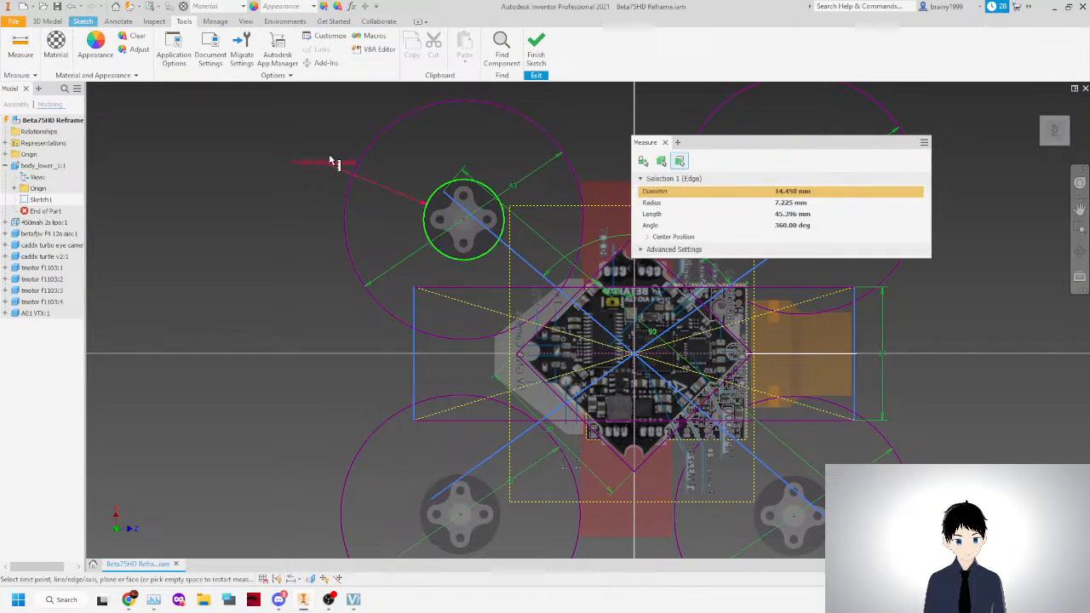
{"action": "scroll", "coordinate": [333, 163], "scroll_direction": "up", "scroll_amount": 3}
{"action": "left_click", "coordinate": [664, 142]}
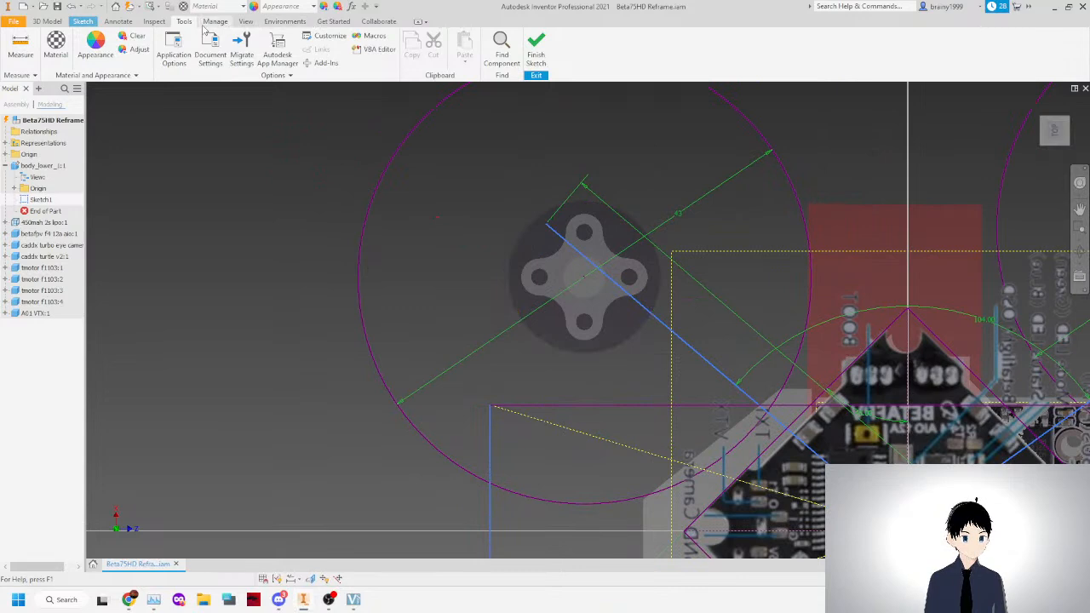
Set the motor_width user parameter to 15 mm and close the parameters table.
{"action": "left_click", "coordinate": [245, 22]}
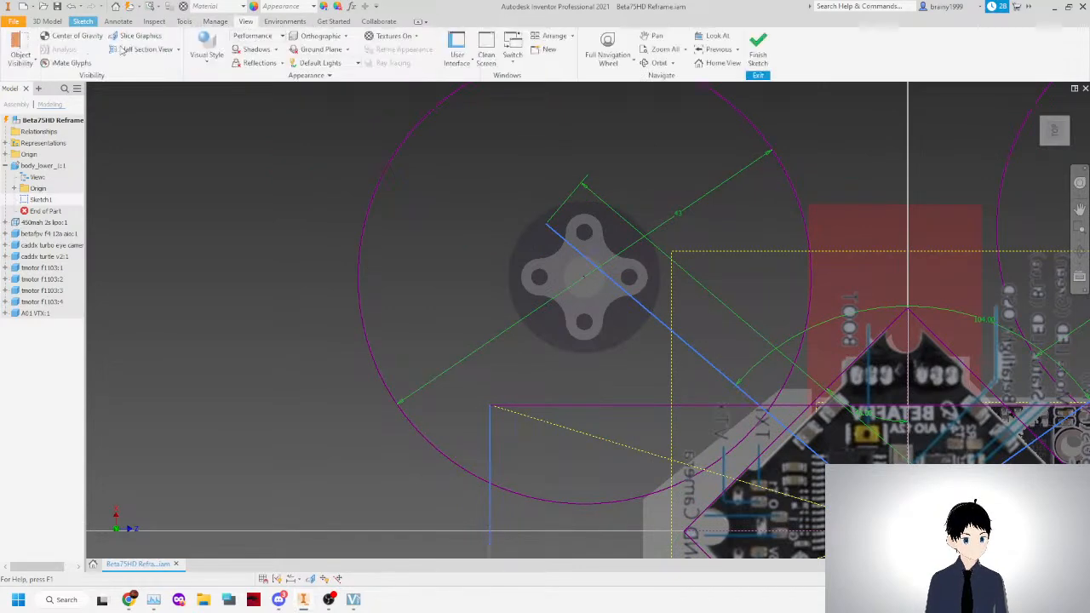
{"action": "left_click", "coordinate": [215, 21]}
{"action": "left_click", "coordinate": [118, 47]}
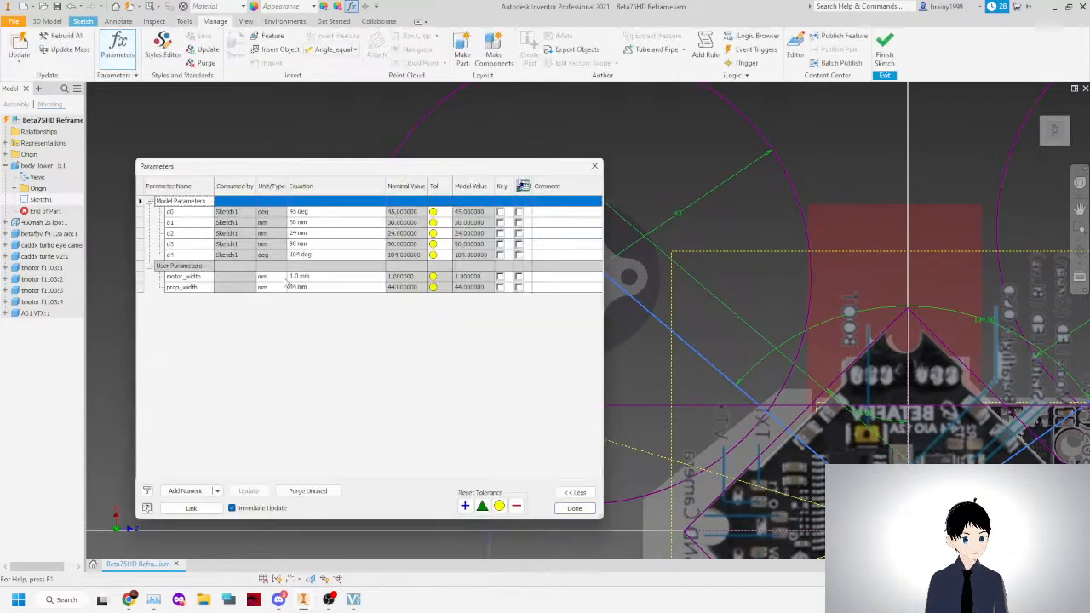
{"action": "left_click", "coordinate": [300, 276]}
{"action": "type", "text": "15"}
{"action": "key", "text": "Return"}
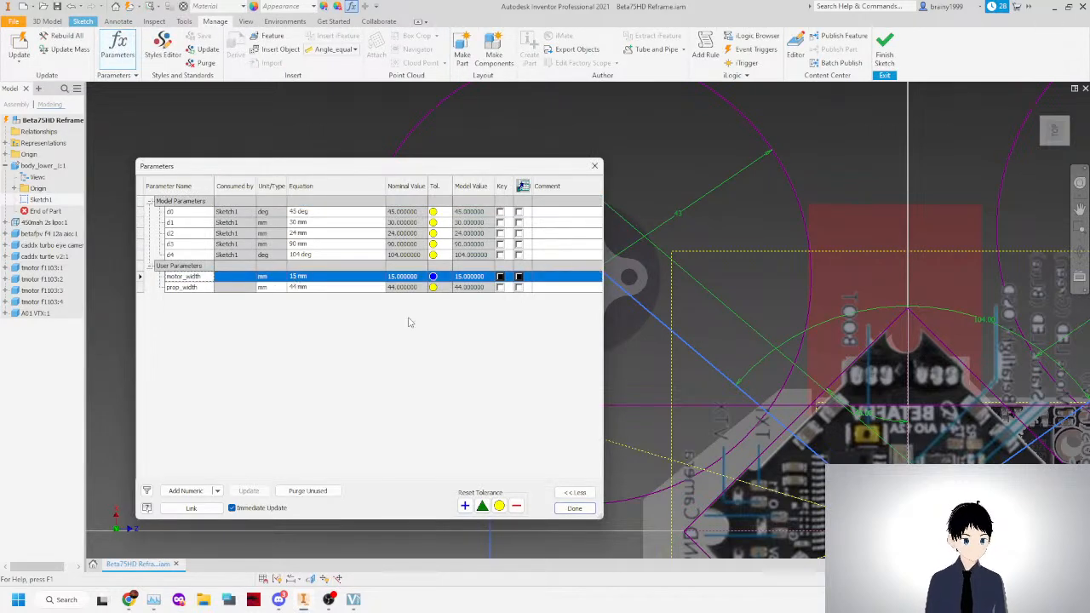
{"action": "left_click", "coordinate": [570, 508]}
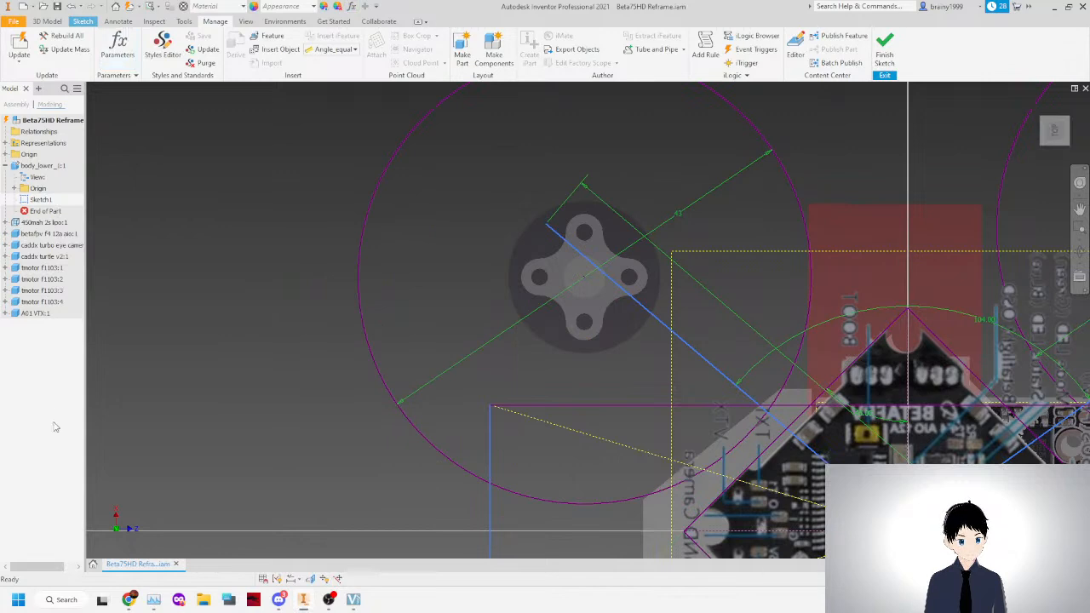
Widen the model browser to fit the full component names.
{"action": "left_click_drag", "start_coordinate": [85, 426], "coordinate": [115, 421]}
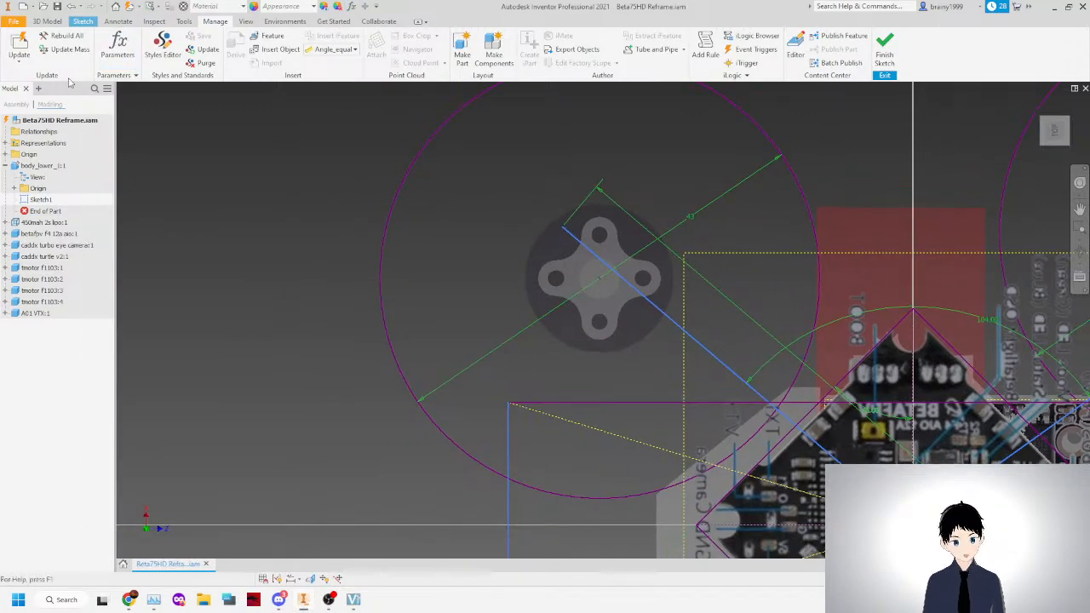
{"action": "left_click", "coordinate": [37, 89]}
{"action": "left_click", "coordinate": [60, 393]}
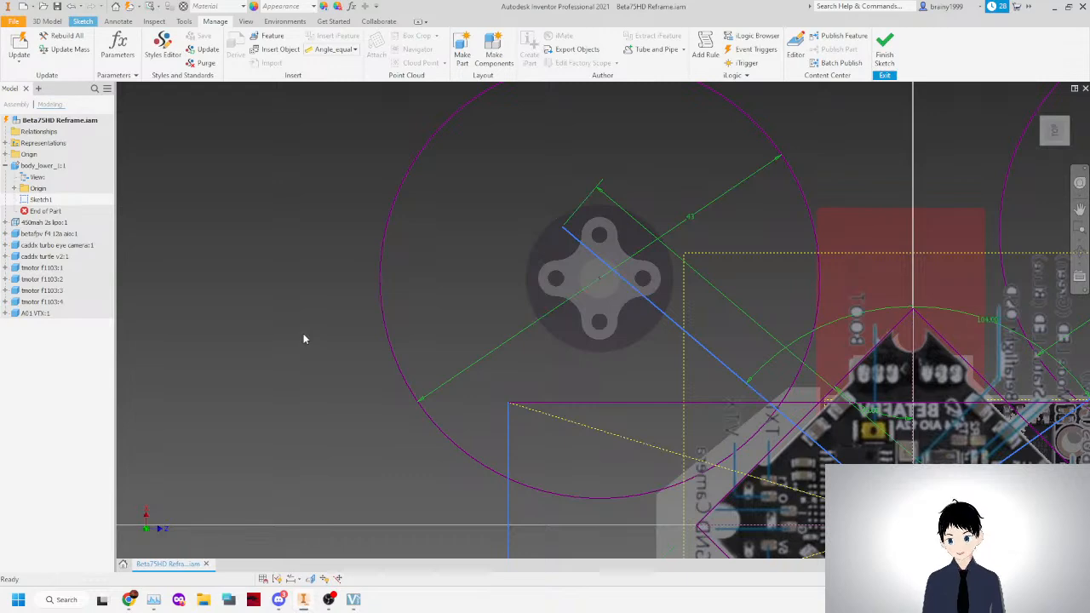
Draw a circle centered on the upper-left end of the diagonal arm line, with its diameter set to the parameter prop_width.
{"action": "scroll", "coordinate": [265, 366], "scroll_direction": "down", "scroll_amount": 5}
{"action": "scroll", "coordinate": [299, 355], "scroll_direction": "up", "scroll_amount": 2}
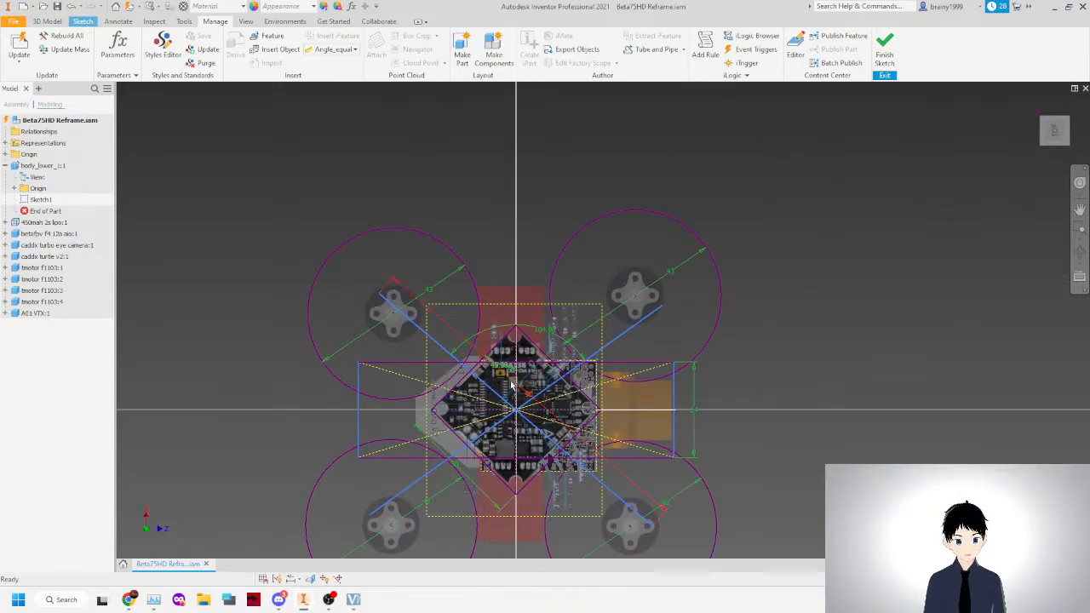
{"action": "scroll", "coordinate": [562, 373], "scroll_direction": "up", "scroll_amount": 2}
{"action": "left_click", "coordinate": [82, 21]}
{"action": "left_click", "coordinate": [87, 47]}
{"action": "left_click", "coordinate": [204, 227]}
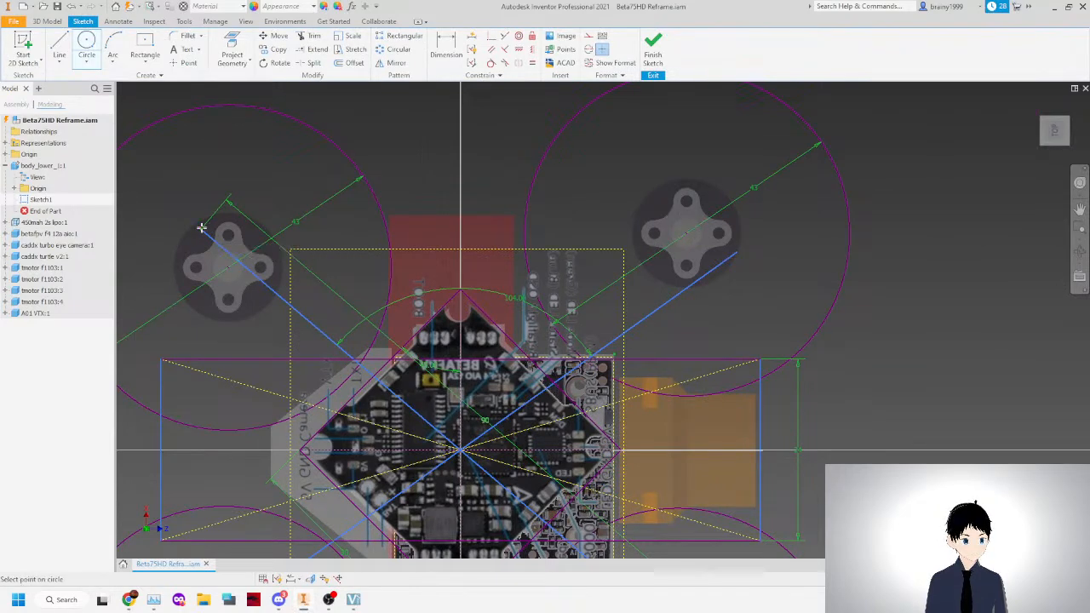
{"action": "type", "text": "prop_width"}
{"action": "key", "text": "Return"}
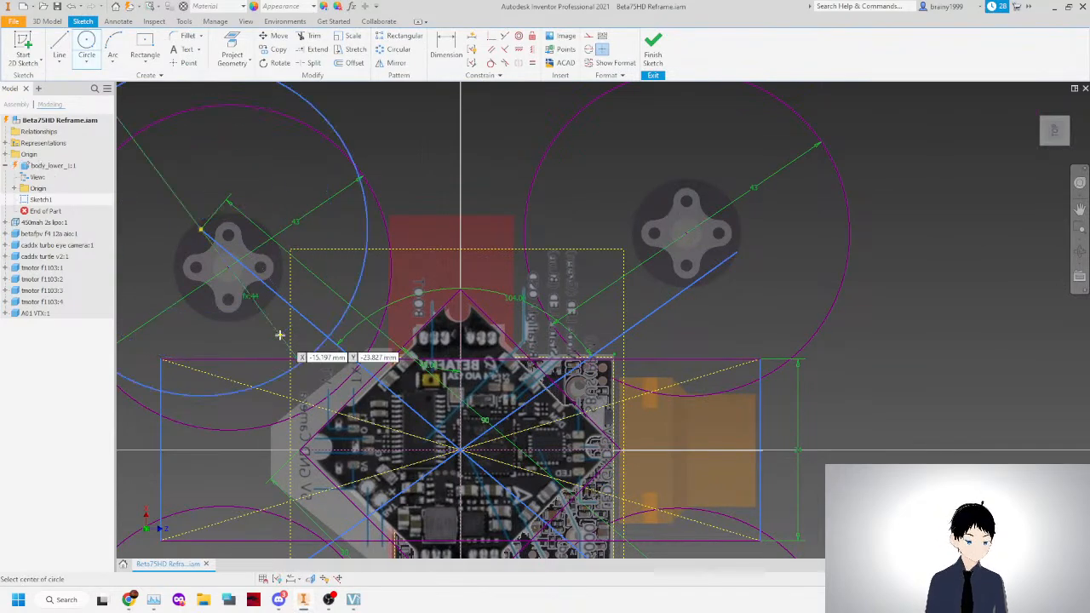
Draw a circle centered on the upper-right end of the diagonal arm line, with its diameter set to prop_width.
{"action": "left_click", "coordinate": [737, 252]}
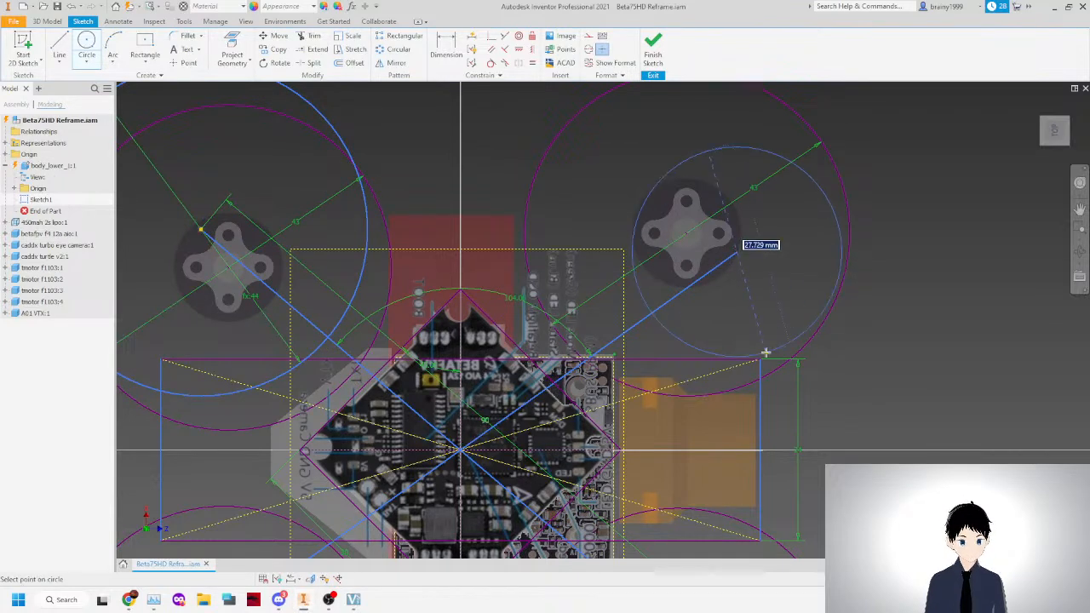
{"action": "type", "text": "prop_width"}
{"action": "key", "text": "Return"}
{"action": "scroll", "coordinate": [732, 356], "scroll_direction": "down", "scroll_amount": 5}
{"action": "scroll", "coordinate": [711, 388], "scroll_direction": "up", "scroll_amount": 3}
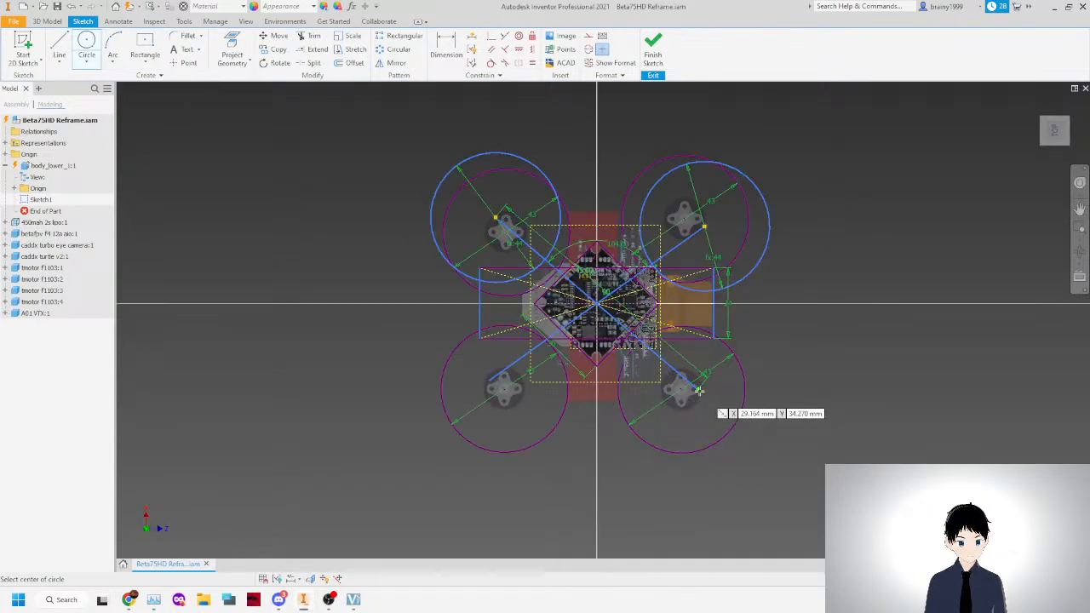
Draw a circle centered on the lower-right arm end, with its diameter set to prop_width.
{"action": "left_click", "coordinate": [695, 392]}
{"action": "type", "text": "prop_width"}
{"action": "key", "text": "Return"}
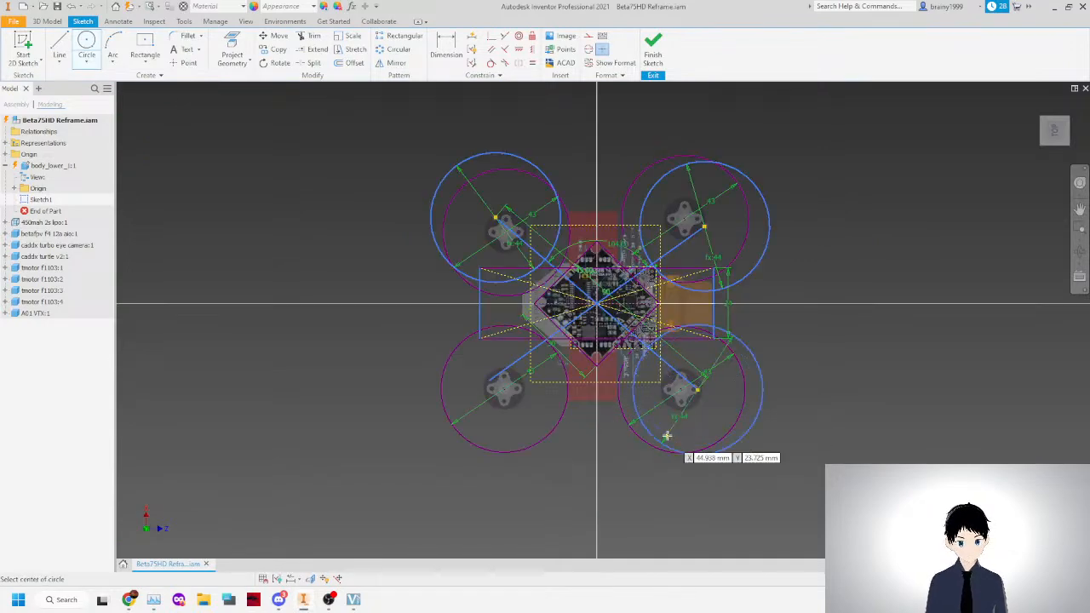
Draw a circle near the lower-left arm end with its diameter set to prop_width, and end the circle command.
{"action": "left_click", "coordinate": [503, 387]}
{"action": "type", "text": "prop_width"}
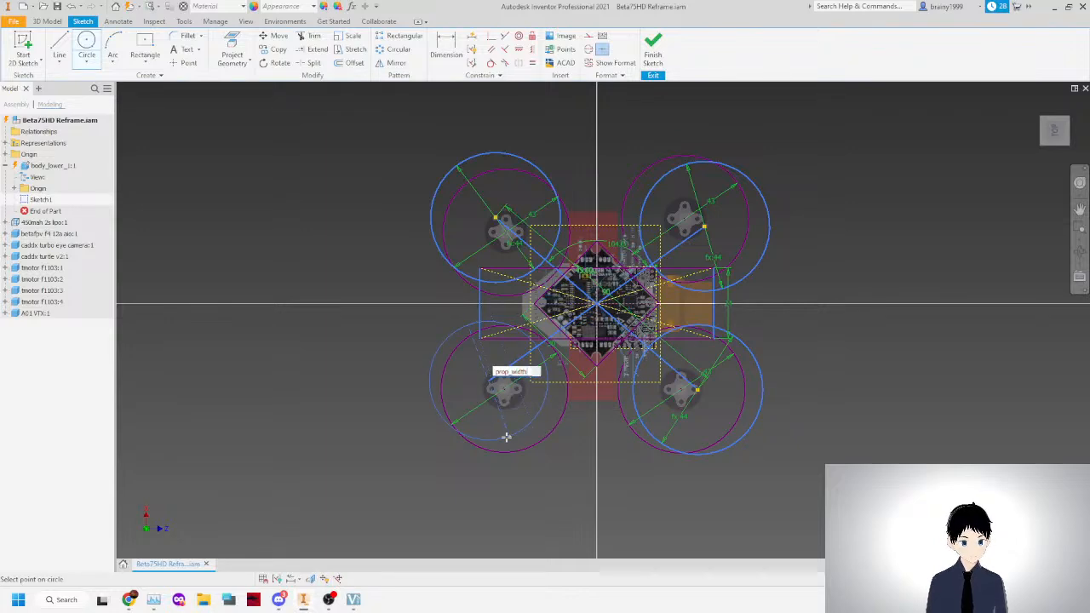
{"action": "key", "text": "Return"}
{"action": "right_click", "coordinate": [437, 373]}
{"action": "left_click", "coordinate": [477, 373]}
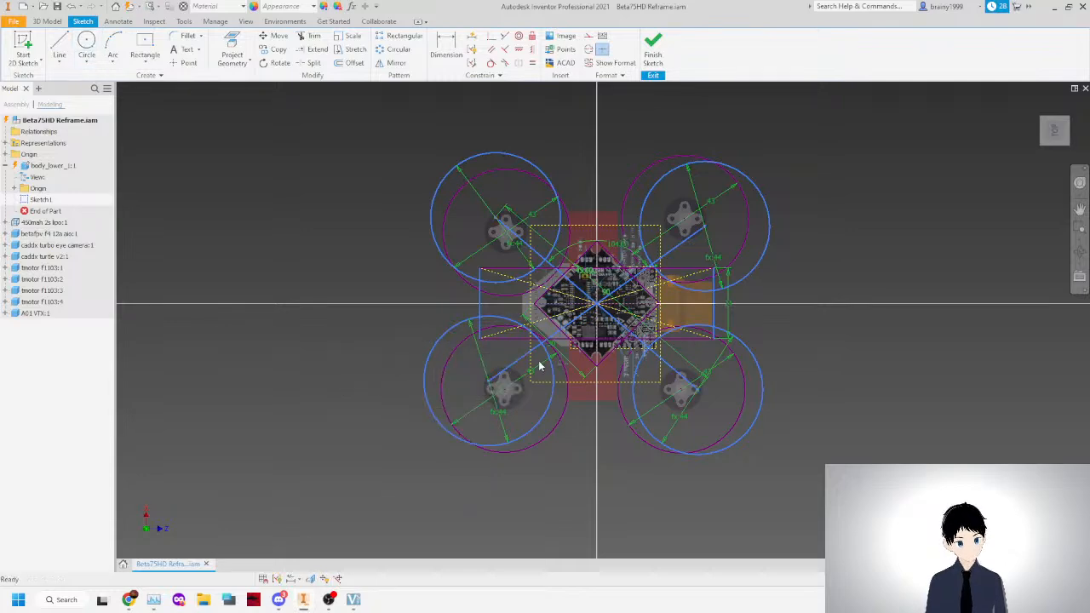
Delete the lower-left propeller circle from the sketch.
{"action": "scroll", "coordinate": [539, 359], "scroll_direction": "up", "scroll_amount": 5}
{"action": "scroll", "coordinate": [379, 274], "scroll_direction": "down", "scroll_amount": 4}
{"action": "left_click_drag", "start_coordinate": [331, 236], "coordinate": [355, 273]}
{"action": "right_click", "coordinate": [245, 230]}
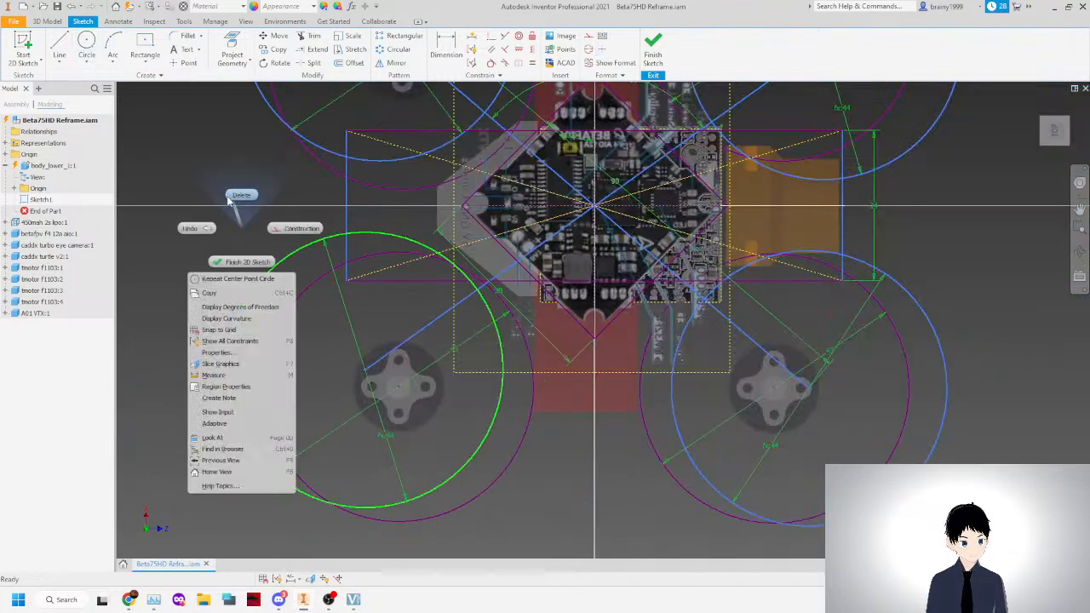
{"action": "left_click", "coordinate": [234, 197]}
Remove the angle dimension between the diagonal arms and swing the arm ends freehand back toward the motors.
{"action": "scroll", "coordinate": [486, 288], "scroll_direction": "down", "scroll_amount": 5}
{"action": "scroll", "coordinate": [533, 219], "scroll_direction": "up", "scroll_amount": 6}
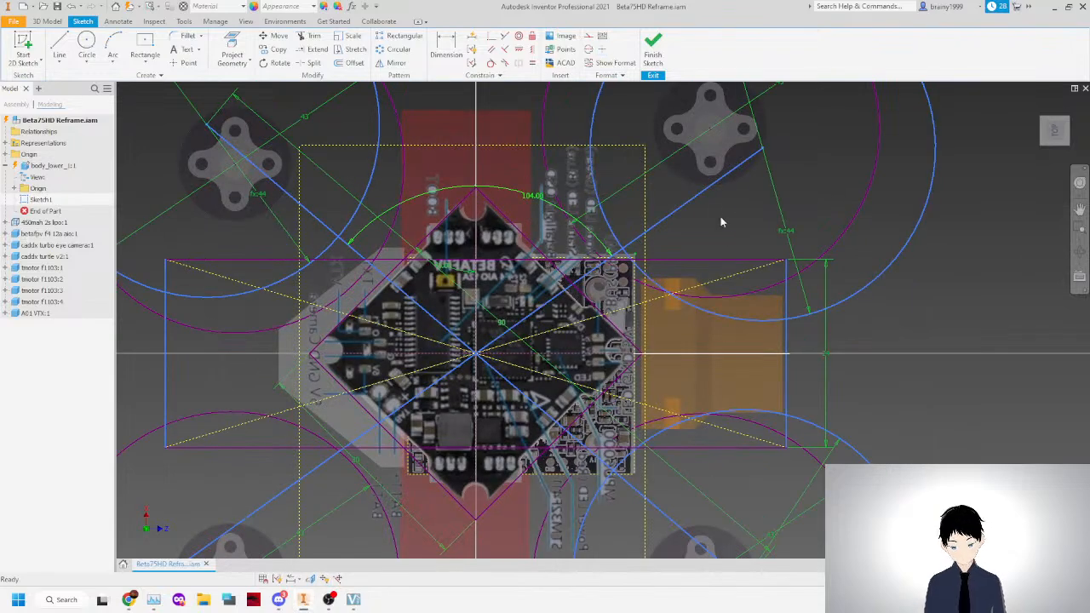
{"action": "mouse_move", "coordinate": [762, 151]}
{"action": "left_mouse_down"}
{"action": "mouse_move", "coordinate": [741, 113]}
{"action": "mouse_move", "coordinate": [738, 128]}
{"action": "left_mouse_up"}
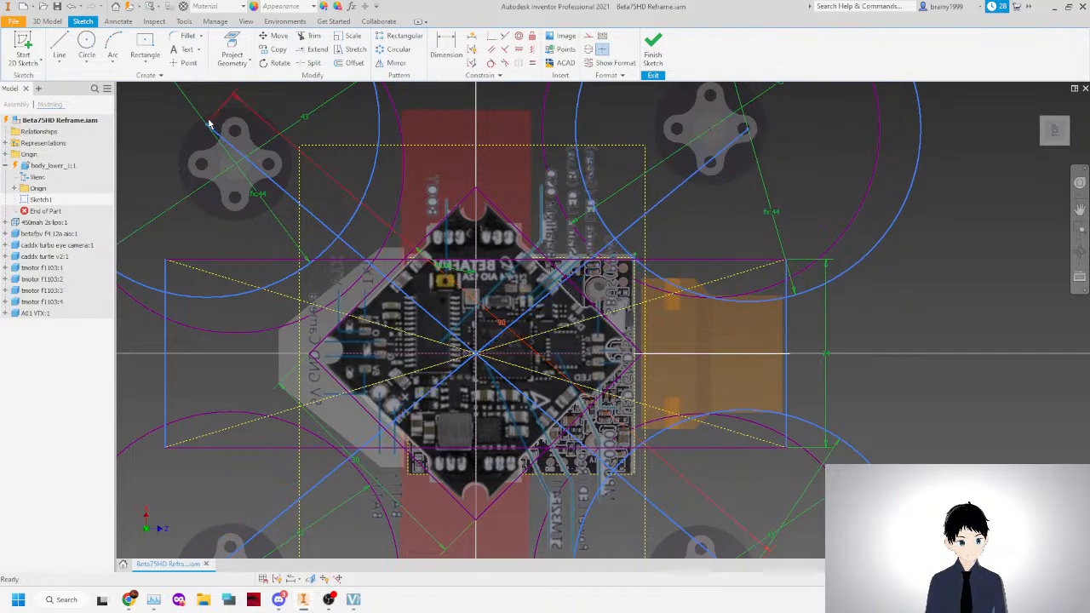
{"action": "left_click_drag", "start_coordinate": [215, 122], "coordinate": [282, 107]}
{"action": "scroll", "coordinate": [802, 302], "scroll_direction": "down", "scroll_amount": 2}
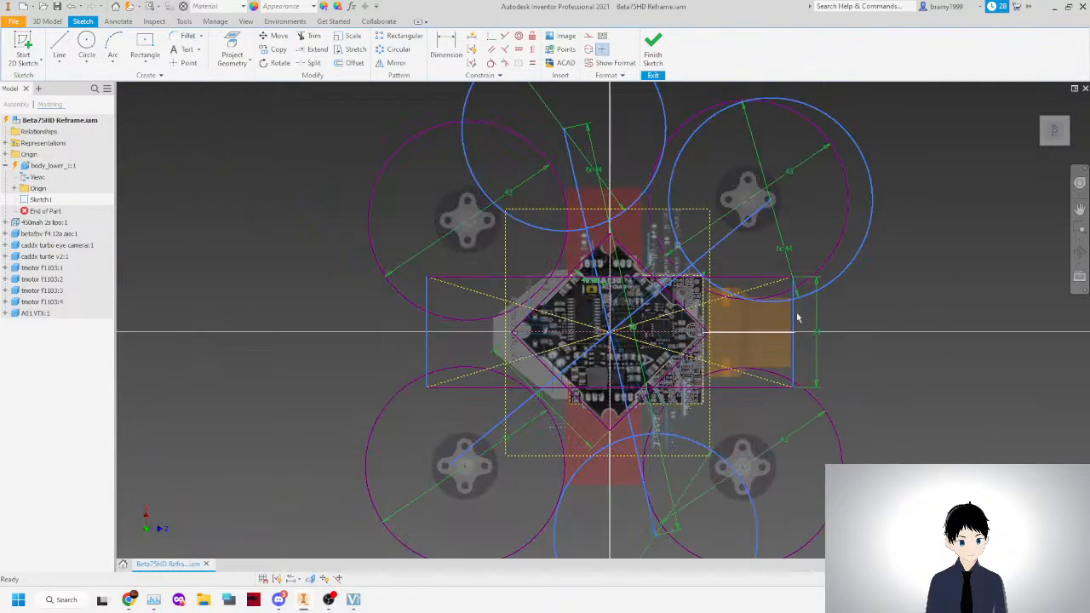
{"action": "left_click_drag", "start_coordinate": [656, 535], "coordinate": [783, 493]}
{"action": "scroll", "coordinate": [802, 342], "scroll_direction": "down", "scroll_amount": 1}
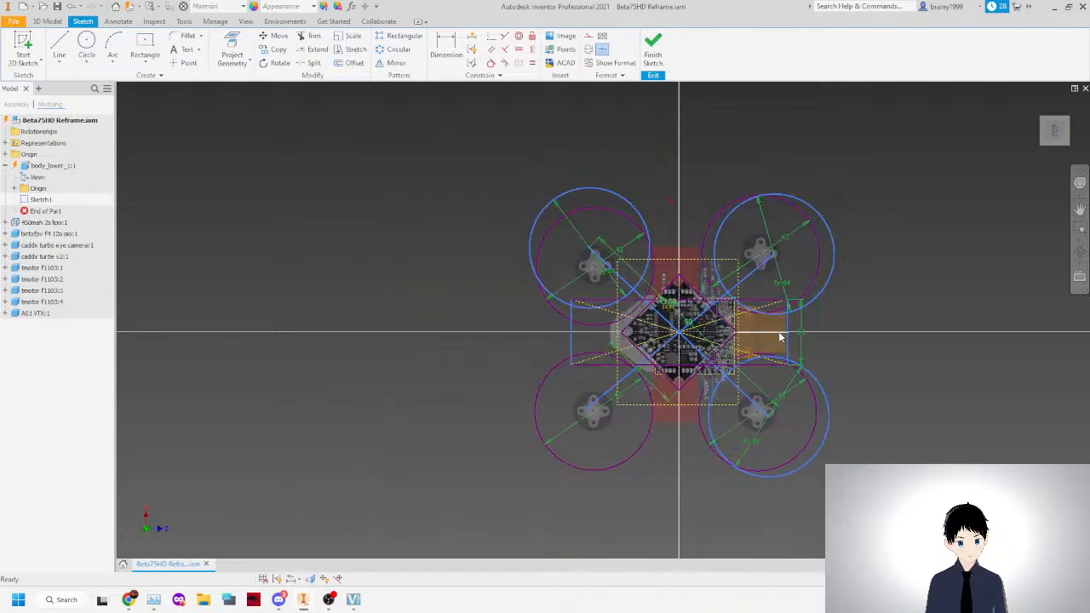
{"action": "scroll", "coordinate": [831, 339], "scroll_direction": "up", "scroll_amount": 2}
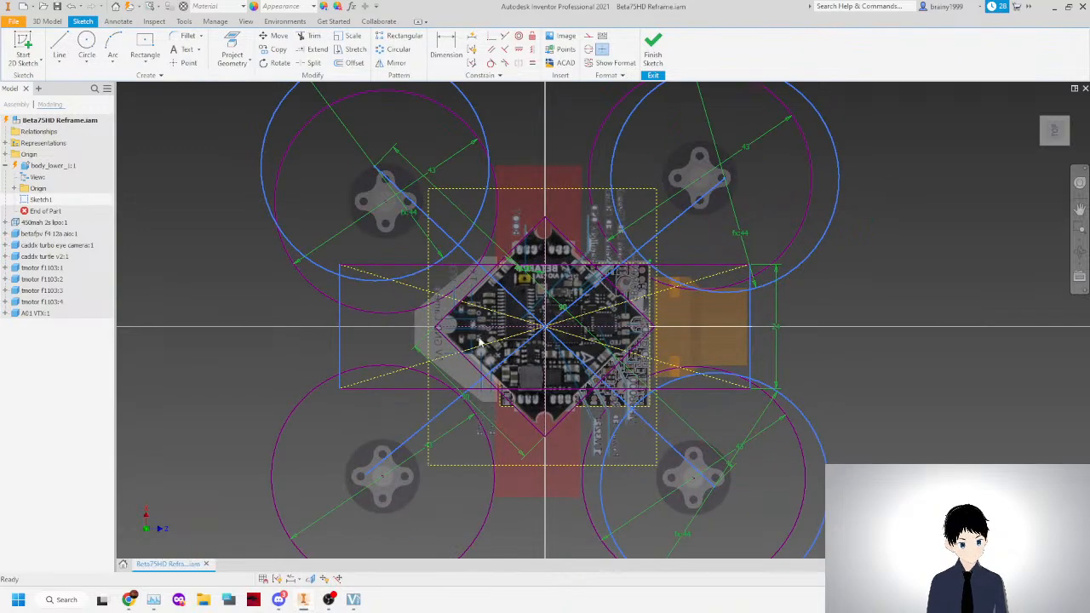
Delete the diagonal arm line running from lower left to upper right together with its upper-right propeller circle.
{"action": "left_click", "coordinate": [603, 285]}
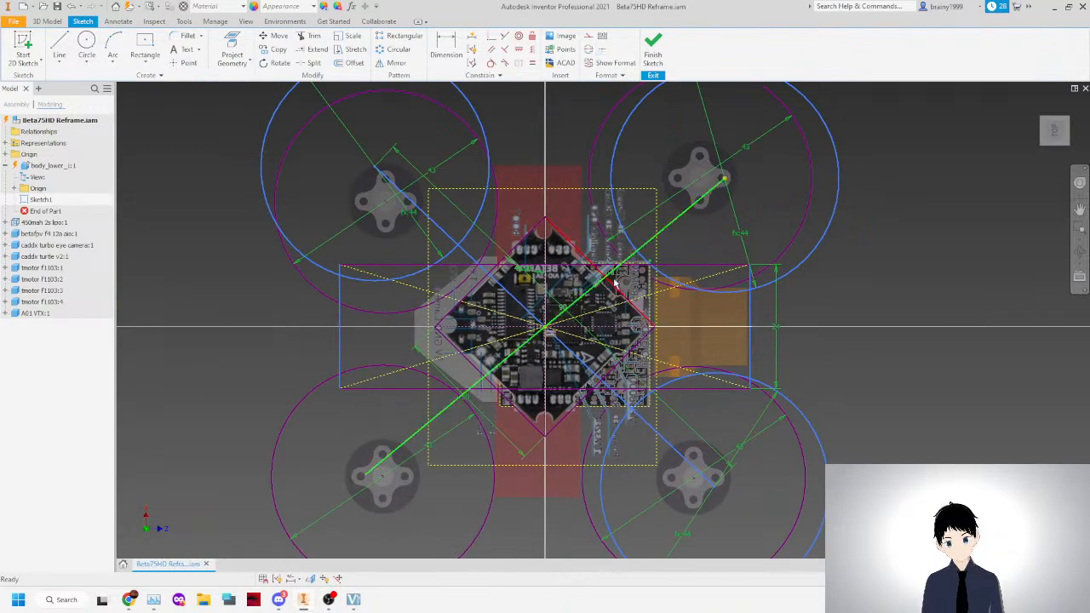
{"action": "left_click", "coordinate": [812, 269]}
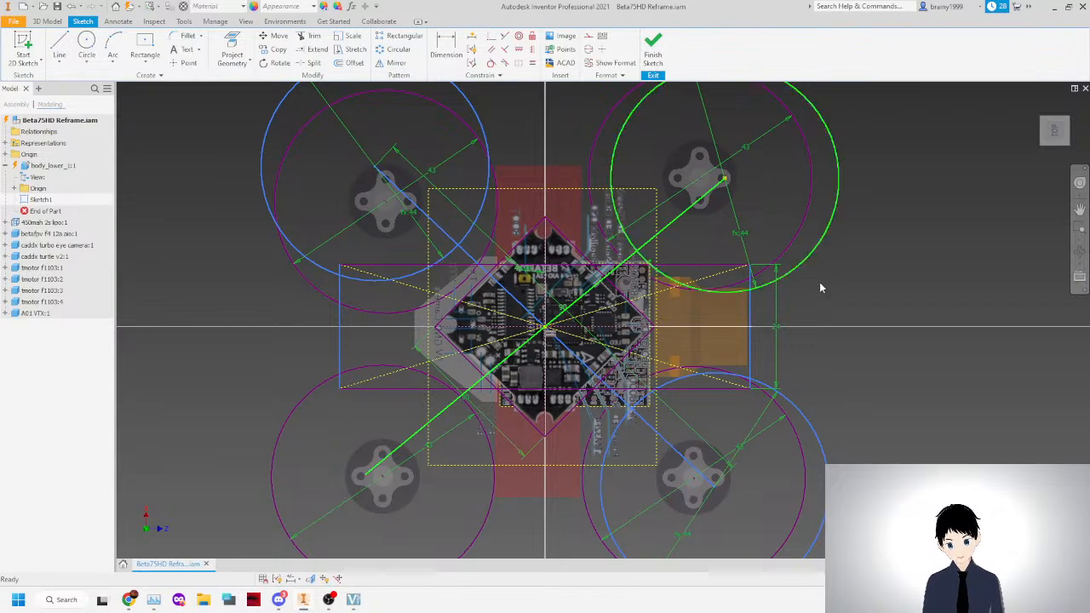
{"action": "key", "text": "Delete"}
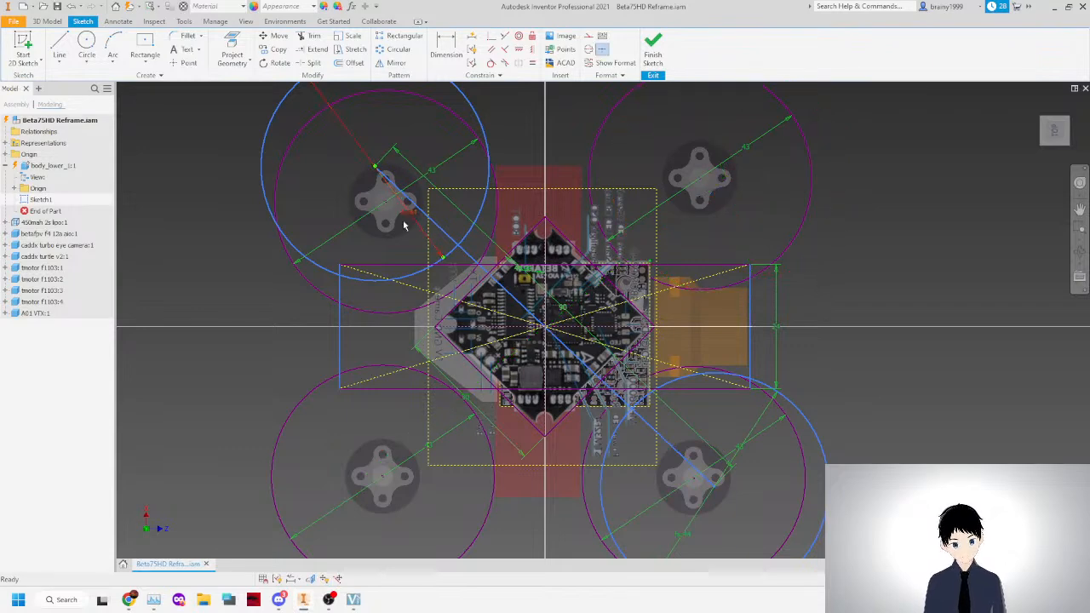
Mirror the remaining diagonal arm line and its two propeller circles about the horizontal axis.
{"action": "scroll", "coordinate": [389, 236], "scroll_direction": "down", "scroll_amount": 5}
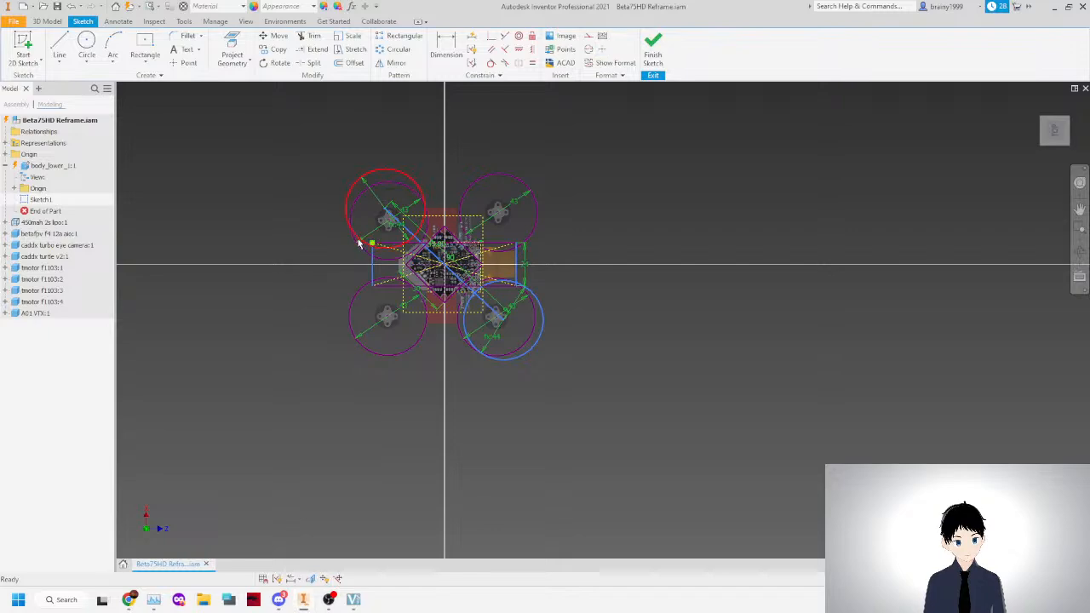
{"action": "left_click", "coordinate": [359, 244]}
{"action": "scroll", "coordinate": [403, 229], "scroll_direction": "up", "scroll_amount": 5}
{"action": "left_click", "coordinate": [406, 227], "text": "ctrl"}
{"action": "scroll", "coordinate": [764, 366], "scroll_direction": "down", "scroll_amount": 2}
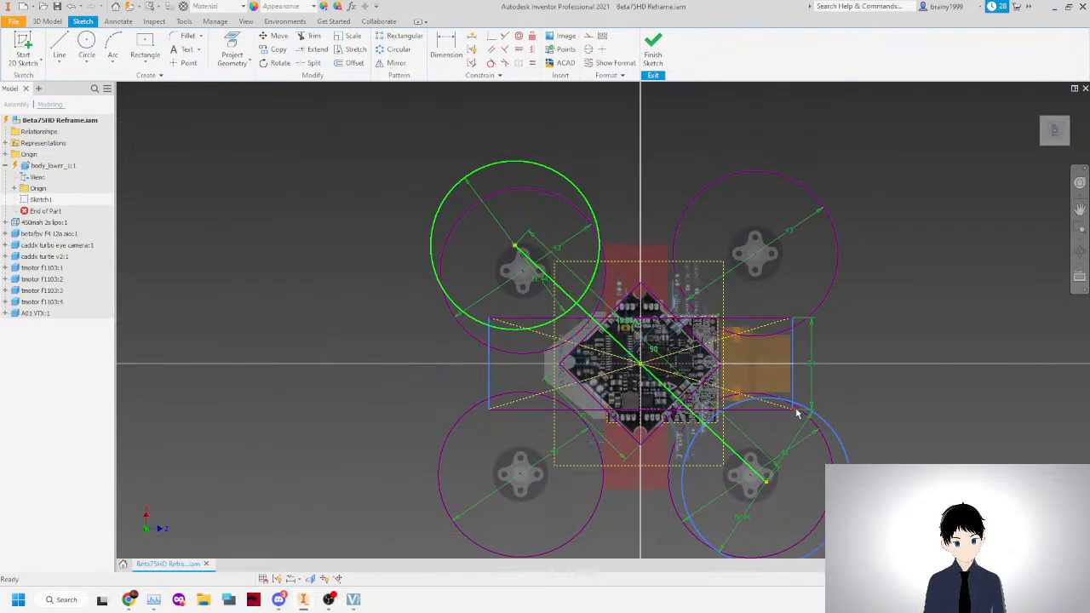
{"action": "left_click", "coordinate": [843, 432], "text": "ctrl"}
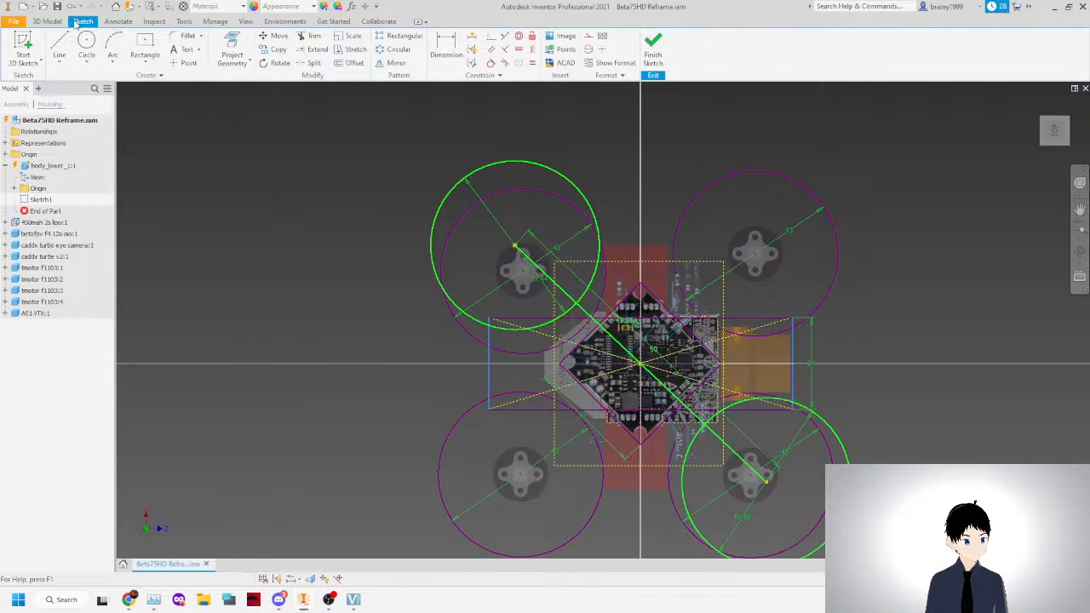
{"action": "left_click", "coordinate": [396, 62]}
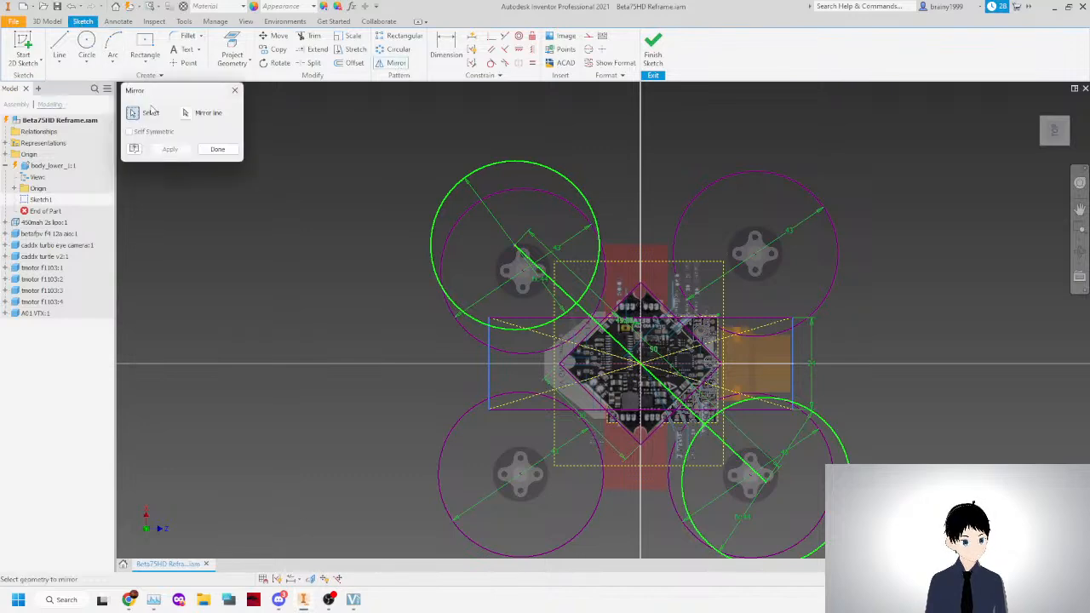
{"action": "left_click", "coordinate": [184, 113]}
{"action": "left_click", "coordinate": [693, 364]}
{"action": "left_click", "coordinate": [172, 149]}
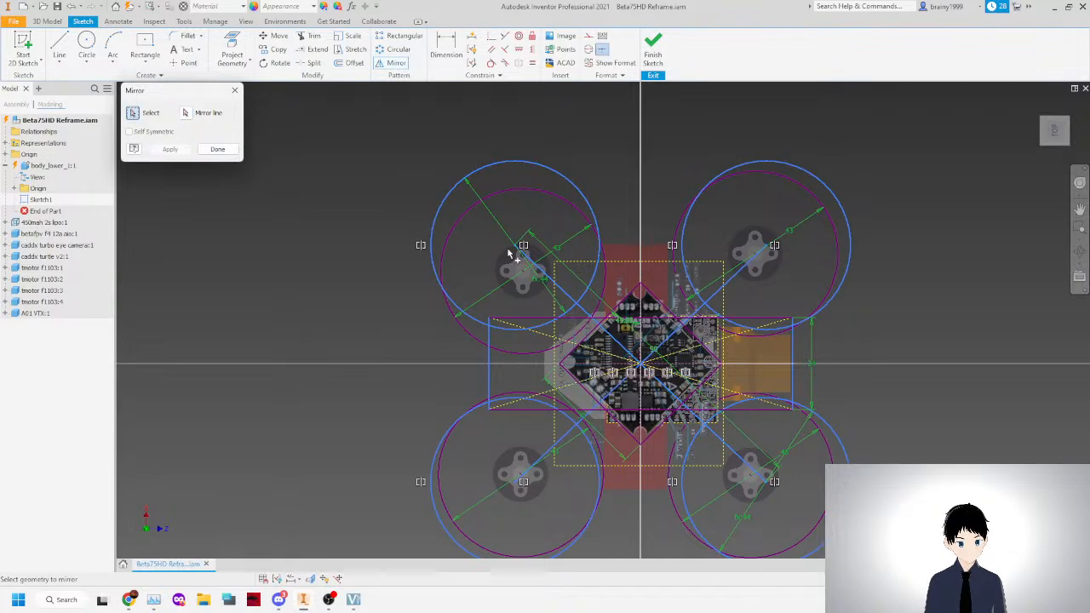
{"action": "left_click", "coordinate": [217, 150]}
Adjust the arm ends freehand so the propeller circles sit close to the long edges of the body rectangle.
{"action": "mouse_move", "coordinate": [764, 482]}
{"action": "left_mouse_down"}
{"action": "mouse_move", "coordinate": [792, 516]}
{"action": "mouse_move", "coordinate": [756, 526]}
{"action": "mouse_move", "coordinate": [776, 511]}
{"action": "left_mouse_up"}
{"action": "scroll", "coordinate": [855, 449], "scroll_direction": "down", "scroll_amount": 3}
{"action": "scroll", "coordinate": [711, 424], "scroll_direction": "down", "scroll_amount": 3}
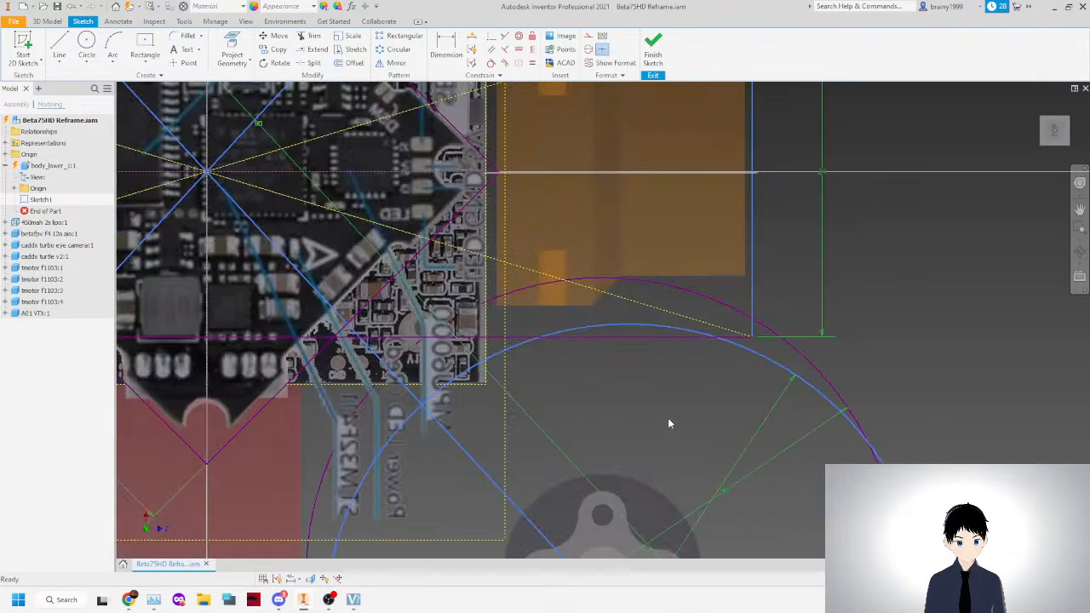
{"action": "scroll", "coordinate": [670, 429], "scroll_direction": "up", "scroll_amount": 5}
{"action": "scroll", "coordinate": [639, 509], "scroll_direction": "down", "scroll_amount": 4}
{"action": "left_click_drag", "start_coordinate": [654, 516], "coordinate": [647, 526]}
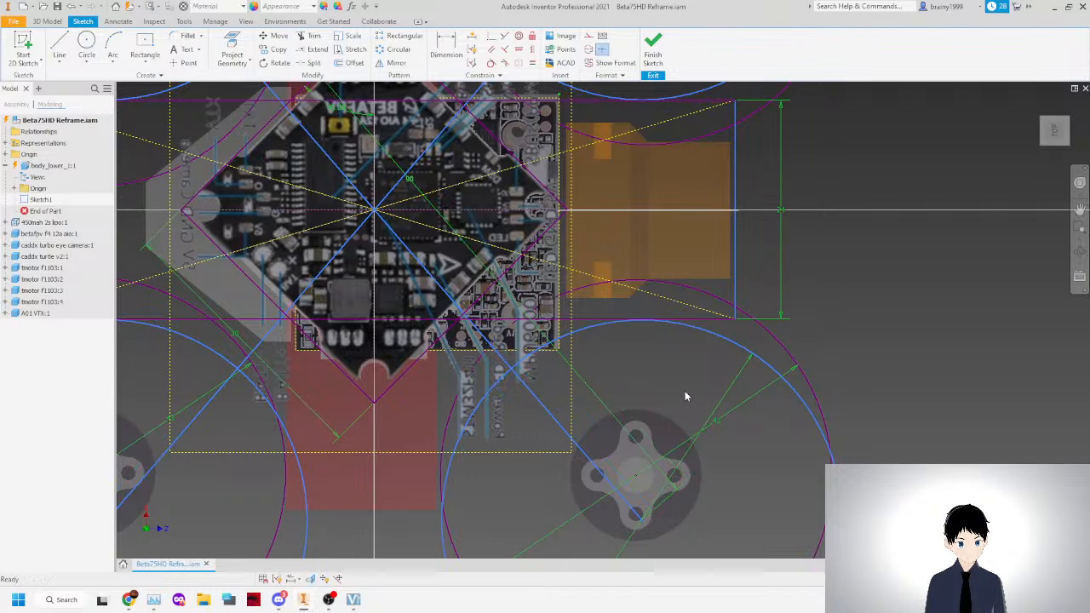
{"action": "scroll", "coordinate": [685, 391], "scroll_direction": "up", "scroll_amount": 2}
{"action": "scroll", "coordinate": [681, 195], "scroll_direction": "up", "scroll_amount": 2}
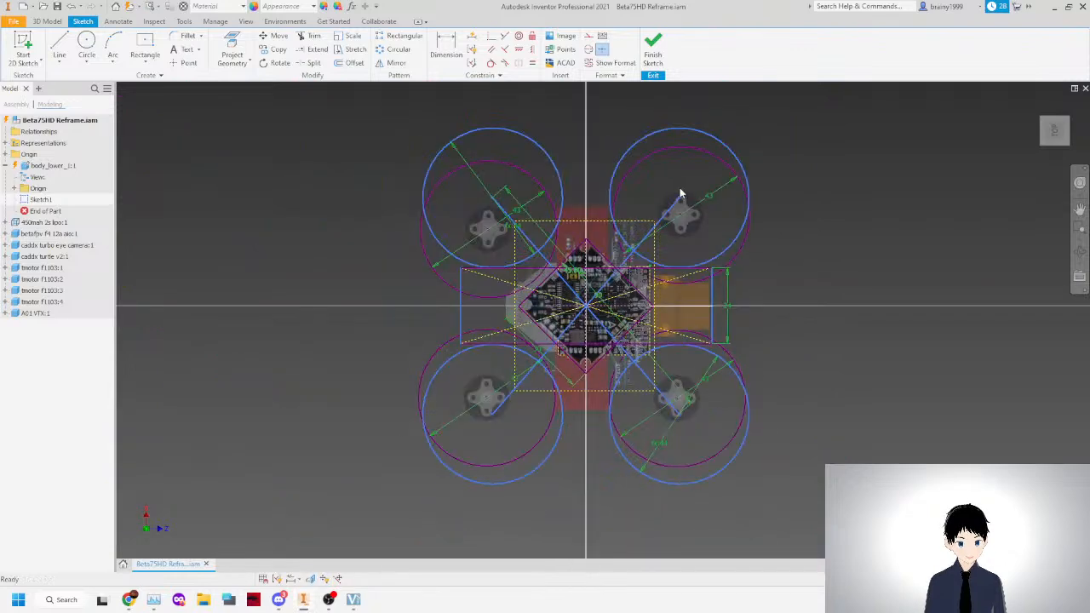
{"action": "scroll", "coordinate": [657, 182], "scroll_direction": "down", "scroll_amount": 3}
{"action": "scroll", "coordinate": [562, 247], "scroll_direction": "up", "scroll_amount": 2}
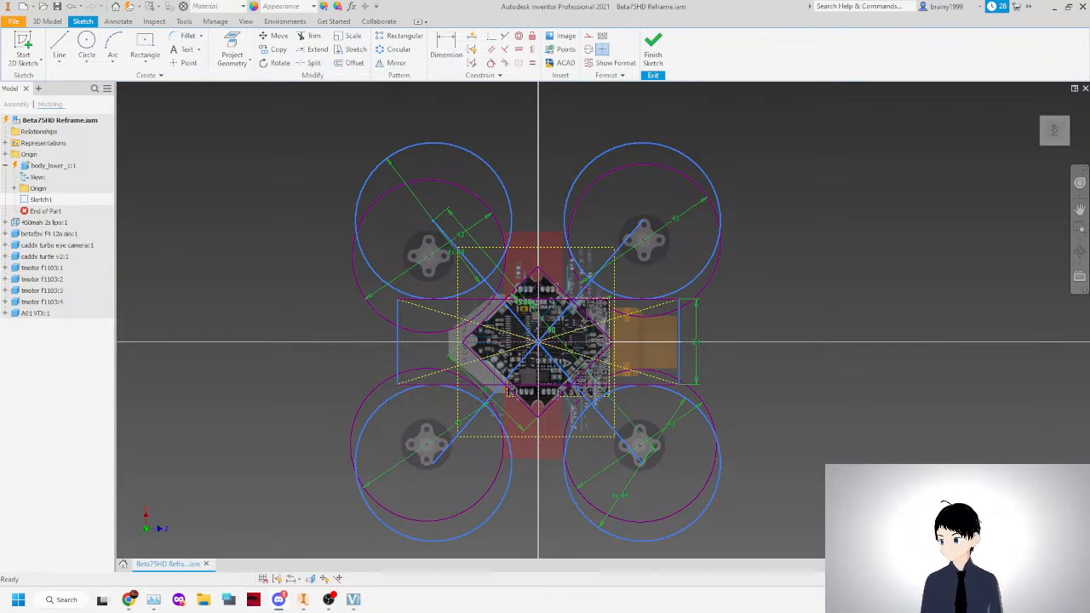
{"action": "scroll", "coordinate": [591, 293], "scroll_direction": "up", "scroll_amount": 3}
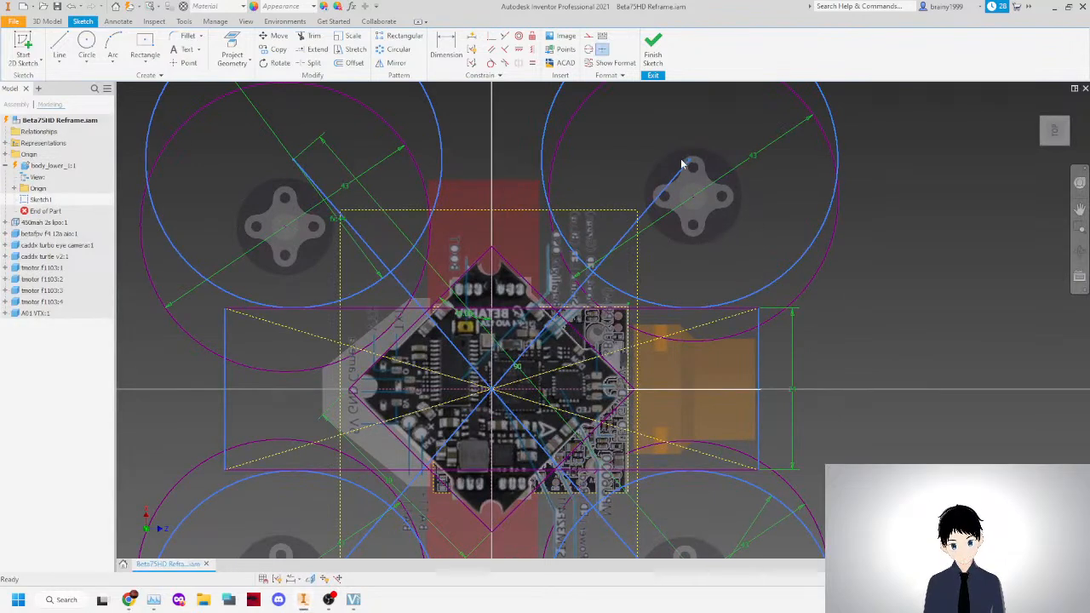
{"action": "mouse_move", "coordinate": [691, 165]}
{"action": "left_mouse_down"}
{"action": "mouse_move", "coordinate": [688, 152]}
{"action": "mouse_move", "coordinate": [693, 166]}
{"action": "left_mouse_up"}
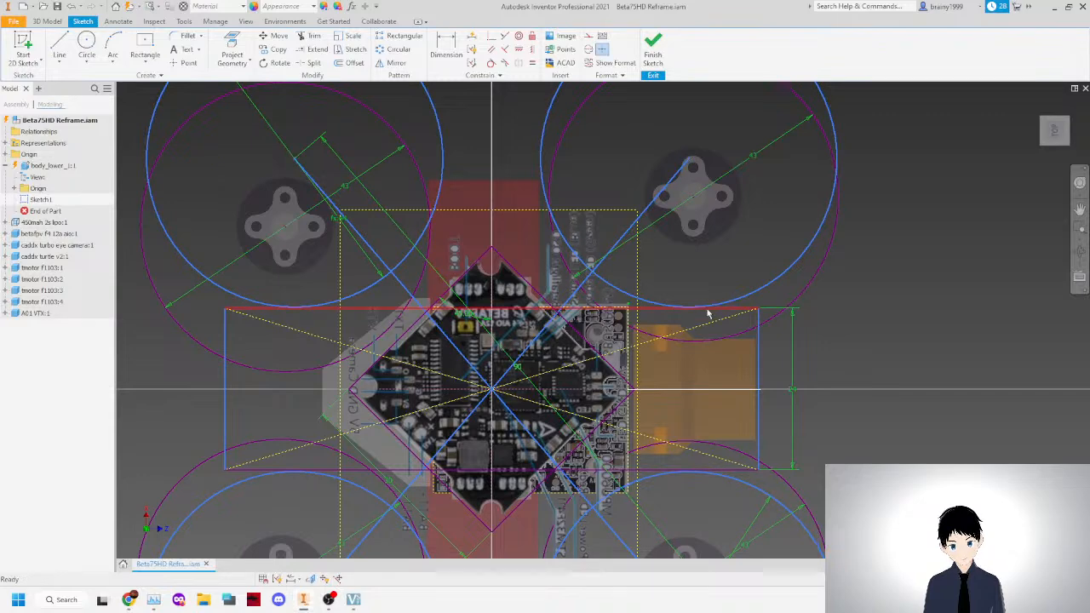
Set the body rectangle's height dimension to 23 mm.
{"action": "left_click", "coordinate": [793, 392]}
{"action": "left_click", "coordinate": [794, 392]}
{"action": "type", "text": "23"}
{"action": "key", "text": "Return"}
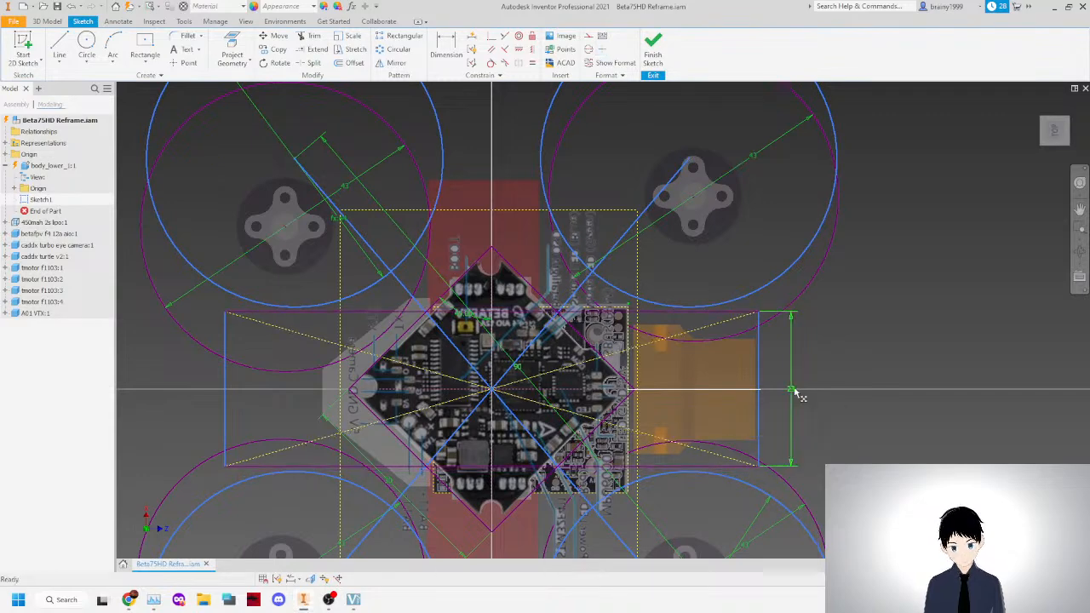
Narrow the body rectangle slightly by moving its left edge inward.
{"action": "scroll", "coordinate": [627, 322], "scroll_direction": "up", "scroll_amount": 3}
{"action": "scroll", "coordinate": [631, 324], "scroll_direction": "down", "scroll_amount": 2}
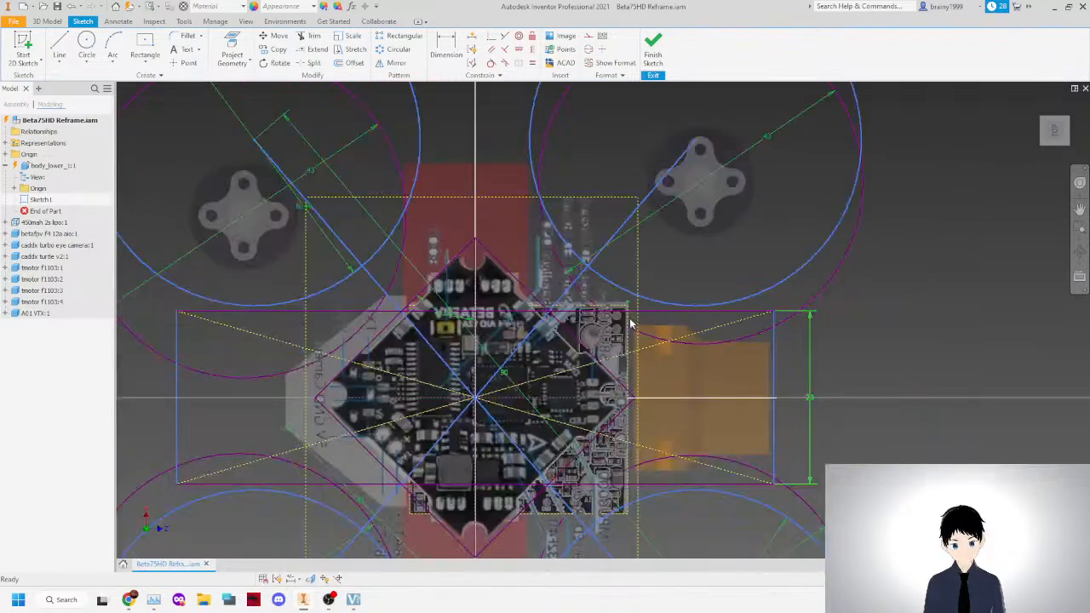
{"action": "left_click_drag", "start_coordinate": [189, 372], "coordinate": [183, 370]}
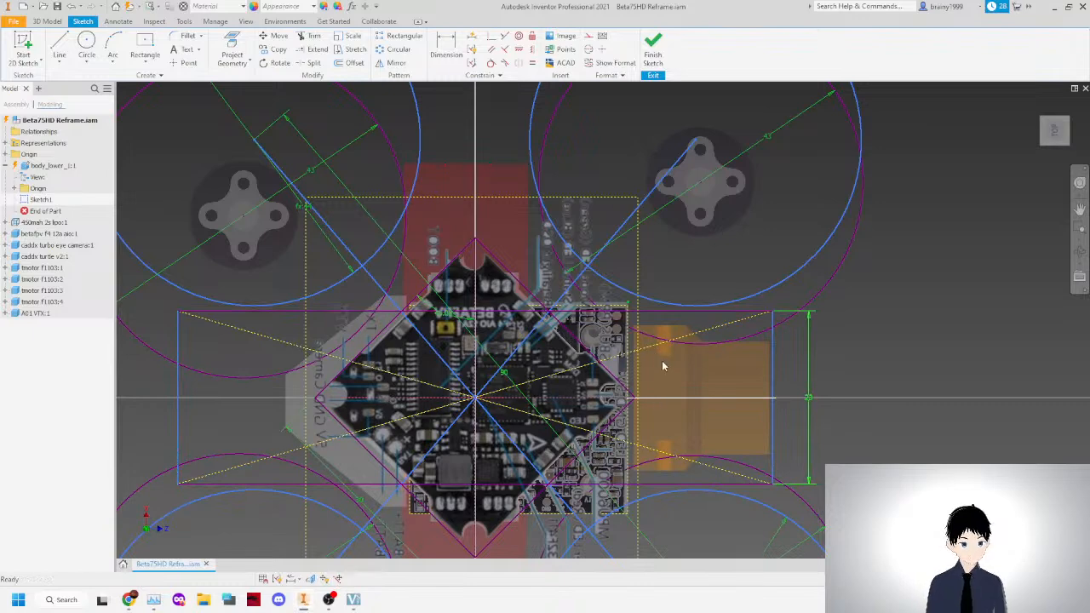
{"action": "scroll", "coordinate": [666, 409], "scroll_direction": "up", "scroll_amount": 3}
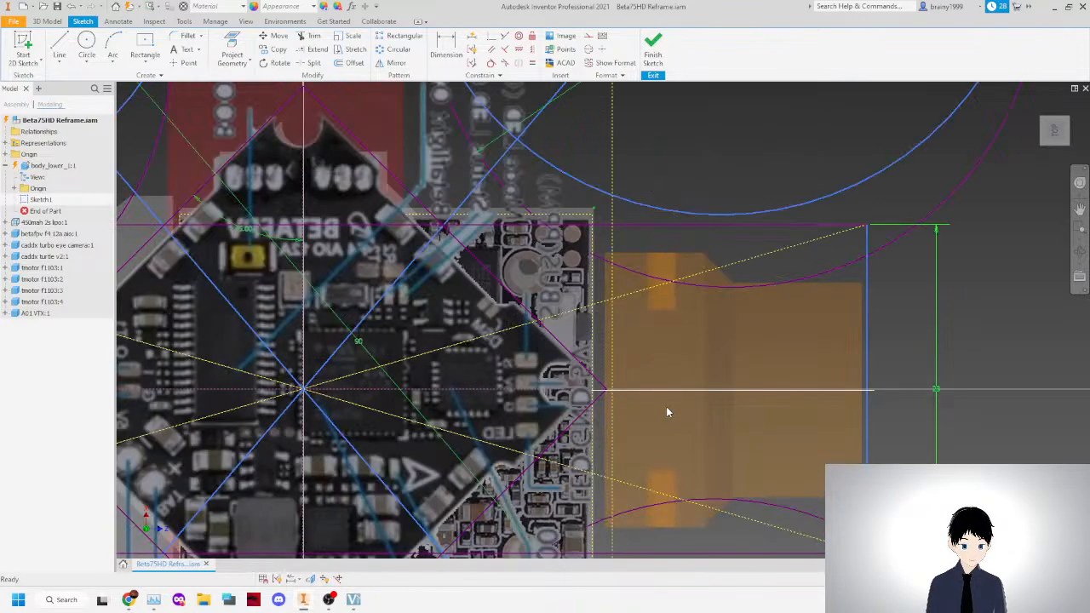
{"action": "scroll", "coordinate": [669, 400], "scroll_direction": "down", "scroll_amount": 3}
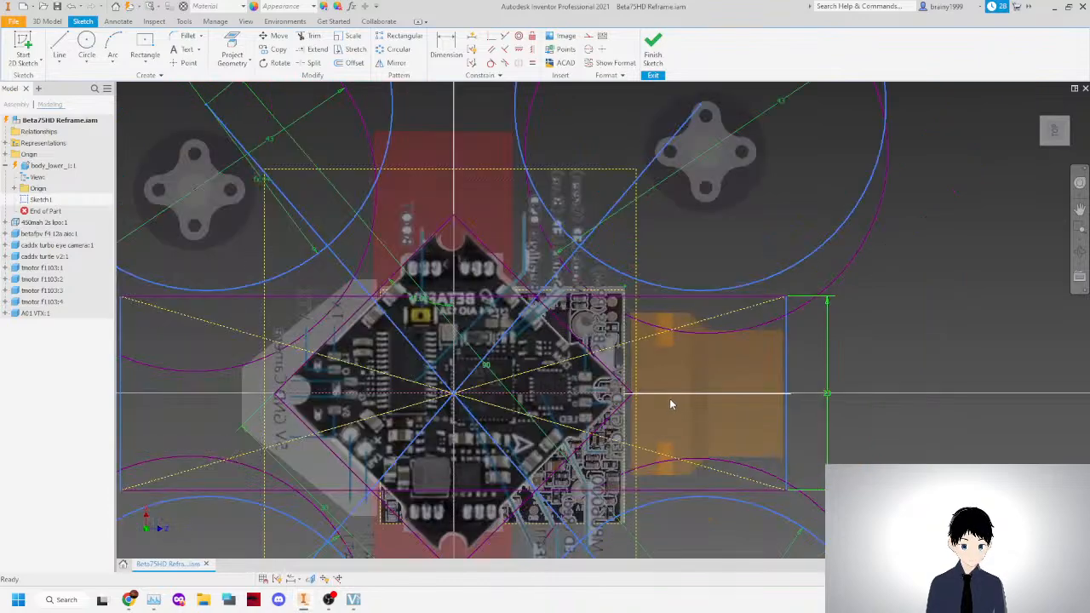
Nudge the upper-right arm end into line with the upper mounting hole of the motor there.
{"action": "scroll", "coordinate": [669, 399], "scroll_direction": "up", "scroll_amount": 3}
{"action": "scroll", "coordinate": [670, 398], "scroll_direction": "down", "scroll_amount": 4}
{"action": "left_click", "coordinate": [696, 472]}
{"action": "left_click", "coordinate": [909, 307]}
{"action": "left_click_drag", "start_coordinate": [694, 181], "coordinate": [696, 183]}
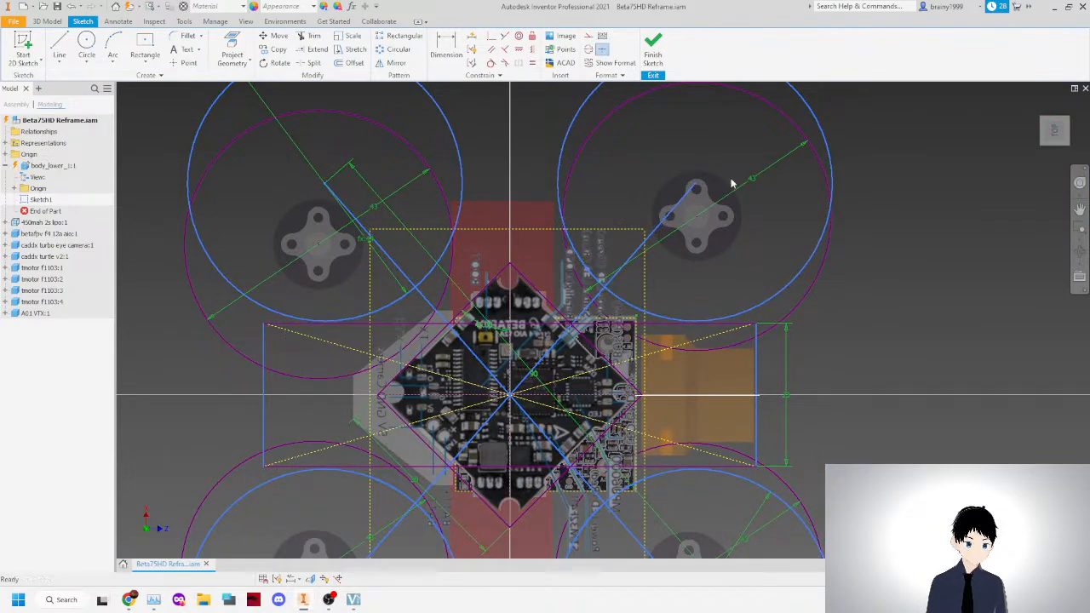
Make the upper-right propeller circle tangent to the upper edge of the body rectangle.
{"action": "left_click", "coordinate": [490, 63]}
{"action": "left_click", "coordinate": [746, 319]}
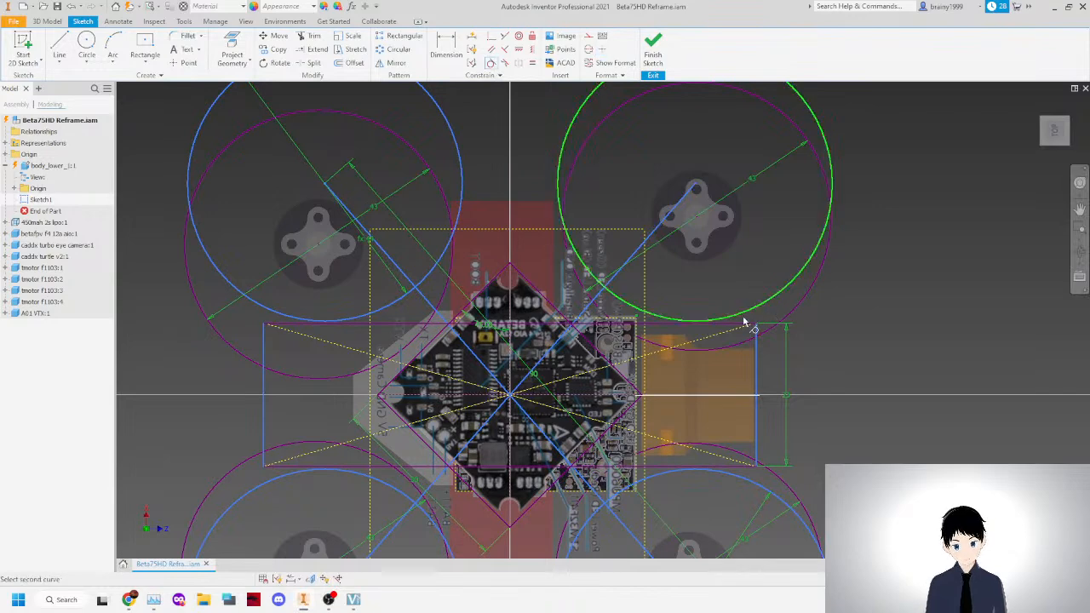
{"action": "left_click", "coordinate": [744, 323]}
{"action": "right_click", "coordinate": [839, 289]}
{"action": "left_click", "coordinate": [878, 289]}
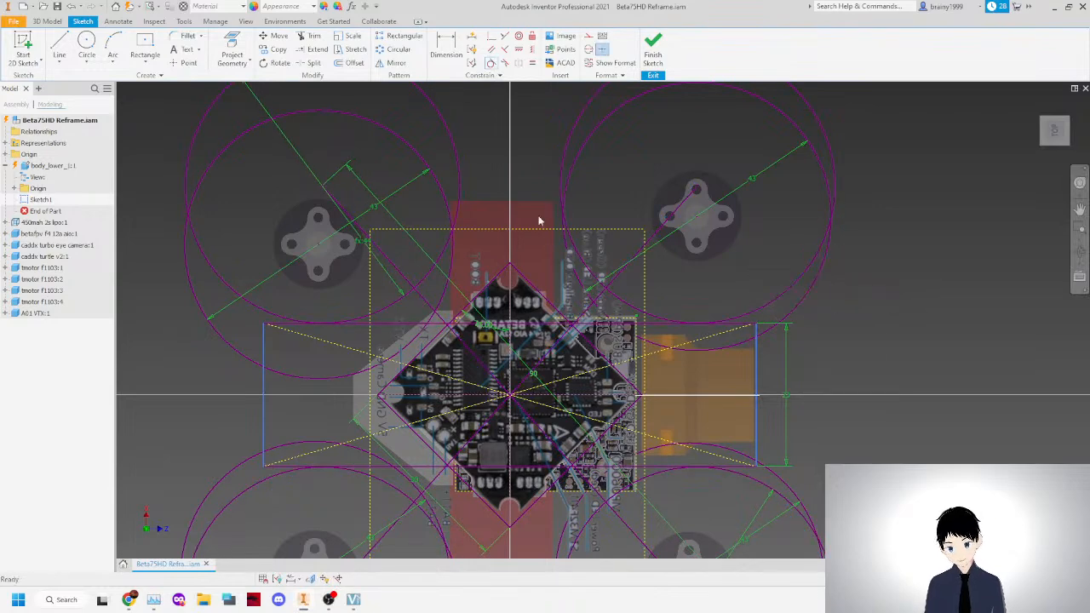
{"action": "scroll", "coordinate": [539, 261], "scroll_direction": "down", "scroll_amount": 3}
{"action": "scroll", "coordinate": [490, 255], "scroll_direction": "up", "scroll_amount": 3}
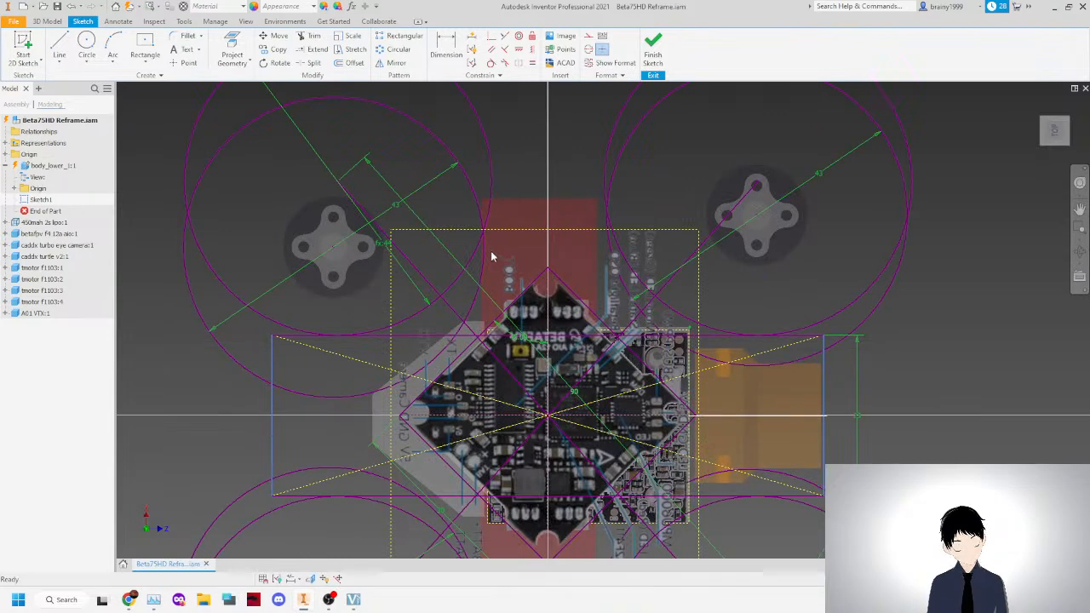
{"action": "scroll", "coordinate": [491, 256], "scroll_direction": "down", "scroll_amount": 3}
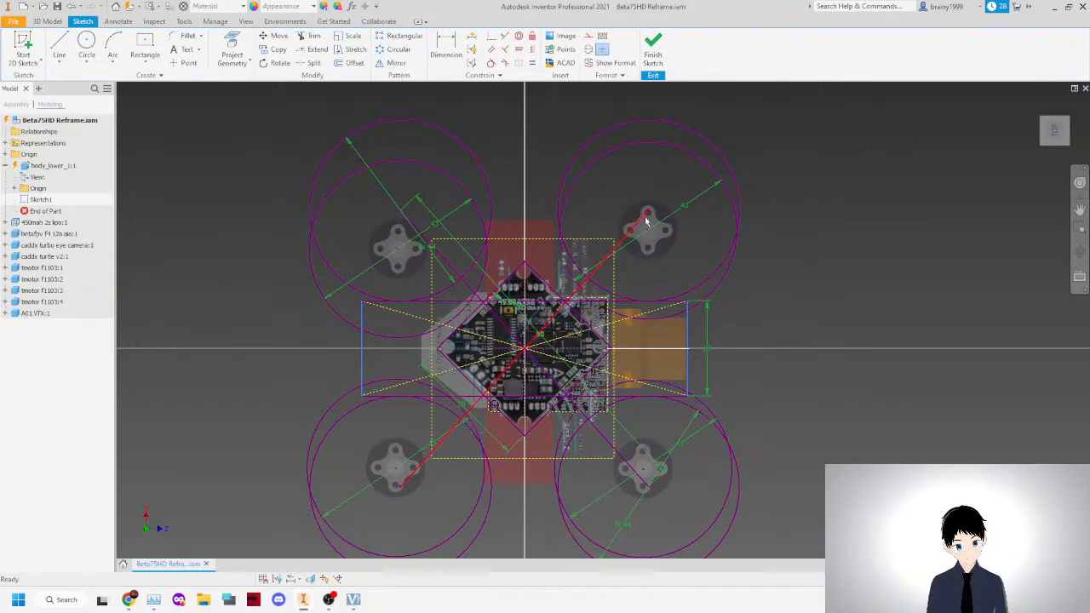
Finish the lower body sketch and return to the top-level assembly.
{"action": "scroll", "coordinate": [532, 209], "scroll_direction": "up", "scroll_amount": 3}
{"action": "scroll", "coordinate": [532, 210], "scroll_direction": "down", "scroll_amount": 2}
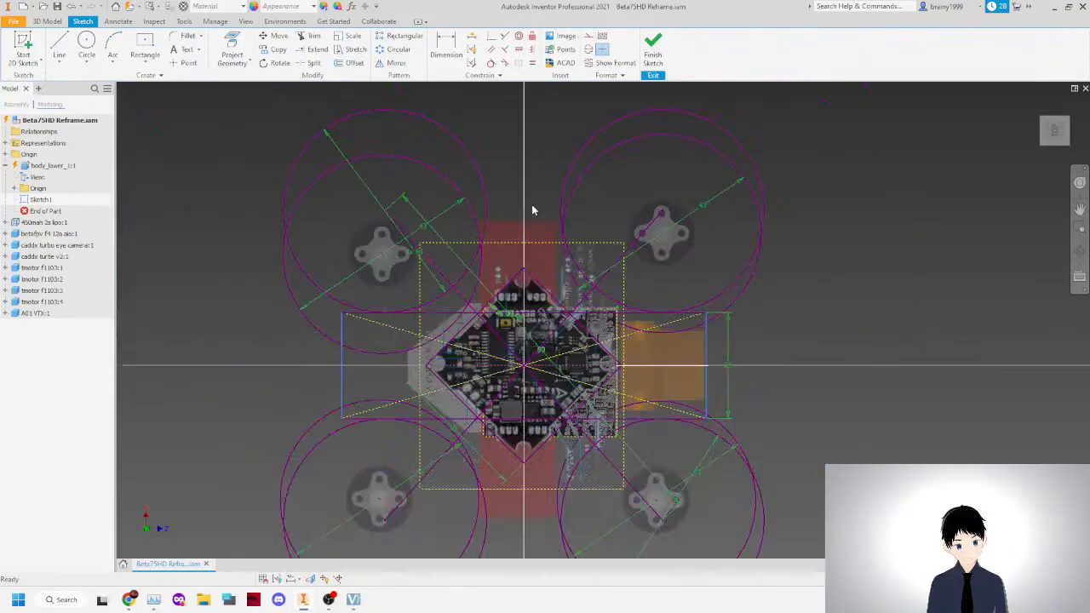
{"action": "left_click", "coordinate": [653, 44]}
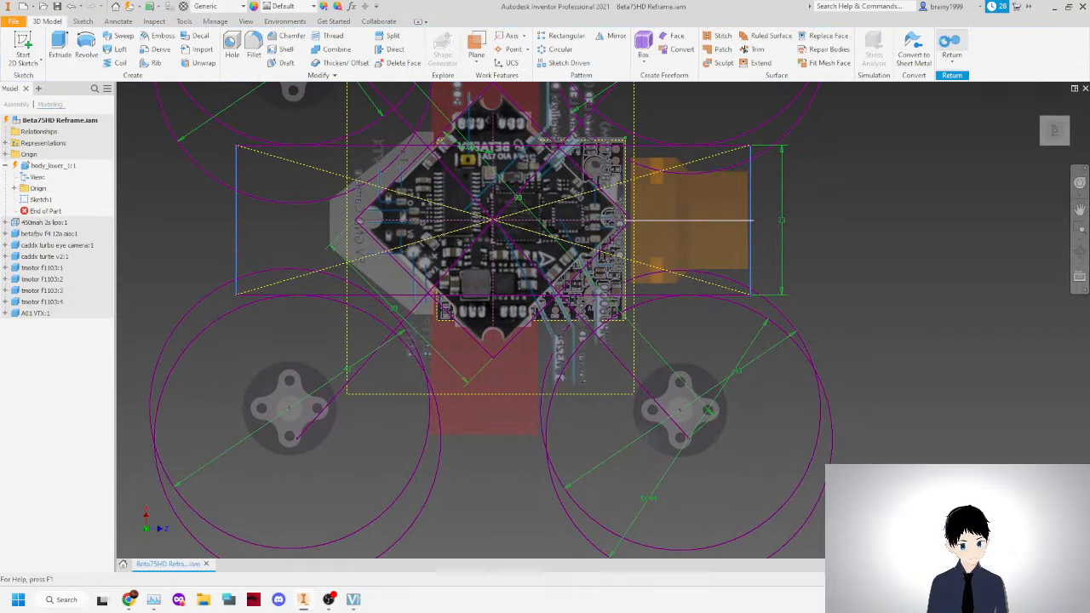
{"action": "left_click", "coordinate": [949, 44]}
Move the four motors so each one is centred on the end of its diagonal arm and on its sketched propeller circle.
{"action": "left_click_drag", "start_coordinate": [653, 398], "coordinate": [657, 390]}
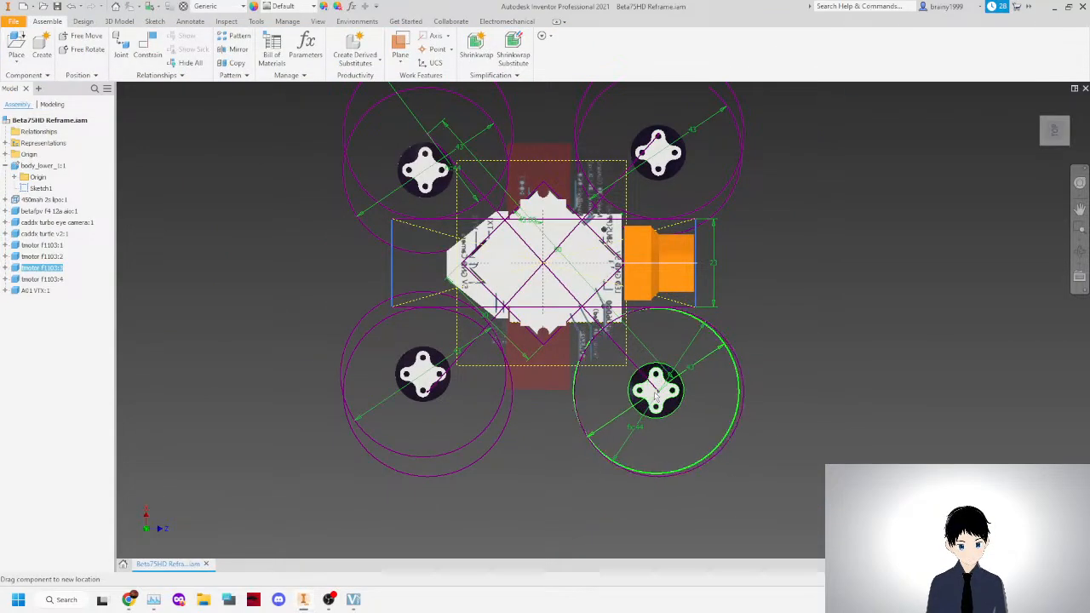
{"action": "mouse_move", "coordinate": [419, 374]}
{"action": "left_mouse_down"}
{"action": "mouse_move", "coordinate": [399, 384]}
{"action": "mouse_move", "coordinate": [422, 392]}
{"action": "left_mouse_up"}
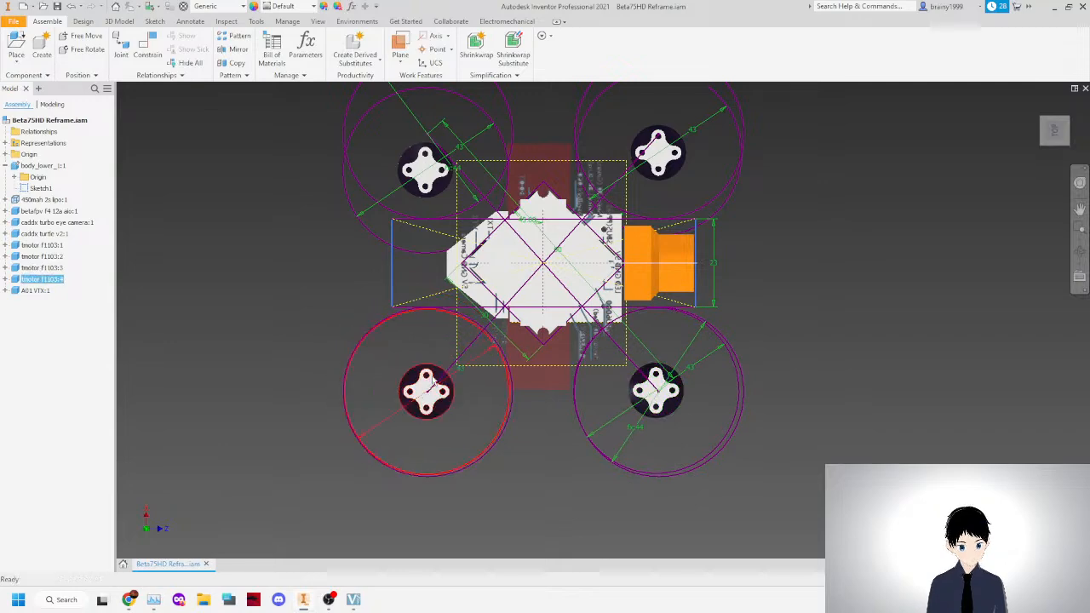
{"action": "left_click_drag", "start_coordinate": [428, 166], "coordinate": [429, 132]}
{"action": "left_click_drag", "start_coordinate": [667, 158], "coordinate": [666, 134]}
{"action": "scroll", "coordinate": [720, 289], "scroll_direction": "down", "scroll_amount": 3}
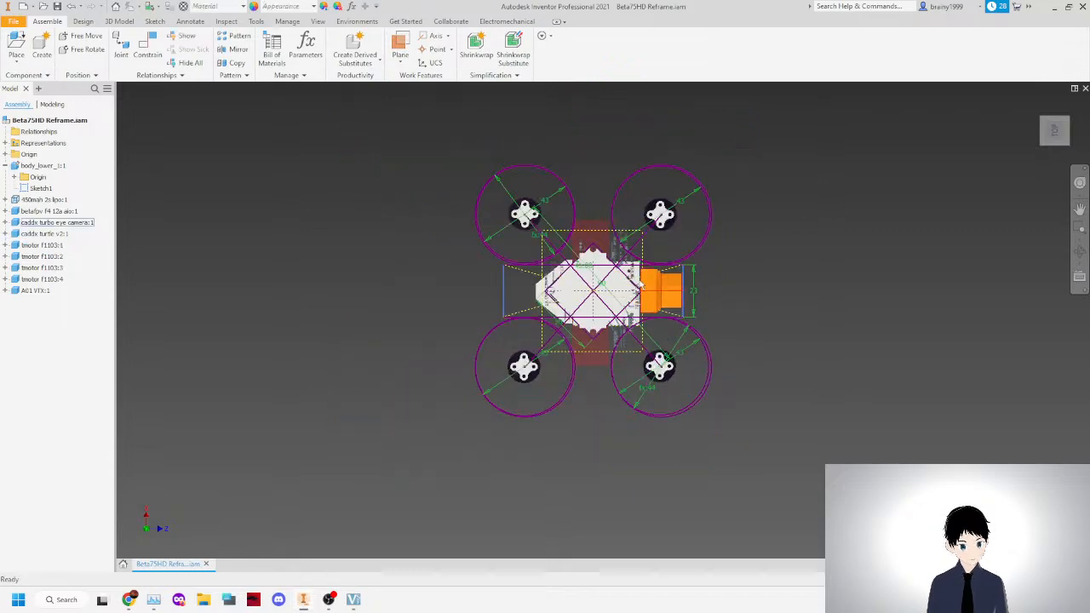
{"action": "scroll", "coordinate": [647, 256], "scroll_direction": "up", "scroll_amount": 4}
{"action": "left_click_drag", "start_coordinate": [701, 167], "coordinate": [772, 182]}
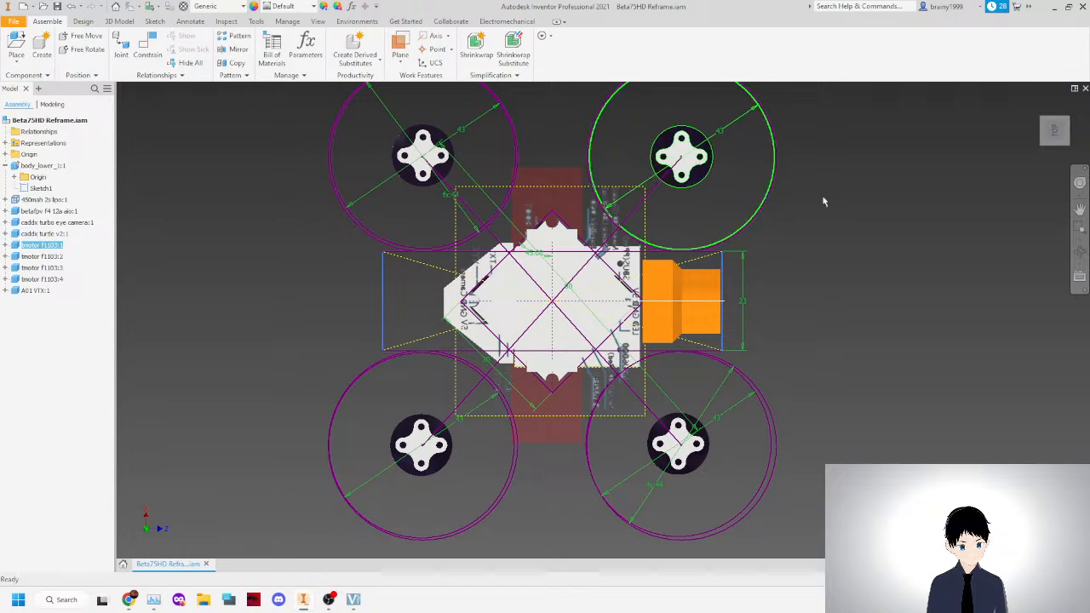
{"action": "left_click_drag", "start_coordinate": [672, 445], "coordinate": [676, 447]}
{"action": "scroll", "coordinate": [675, 446], "scroll_direction": "down", "scroll_amount": 4}
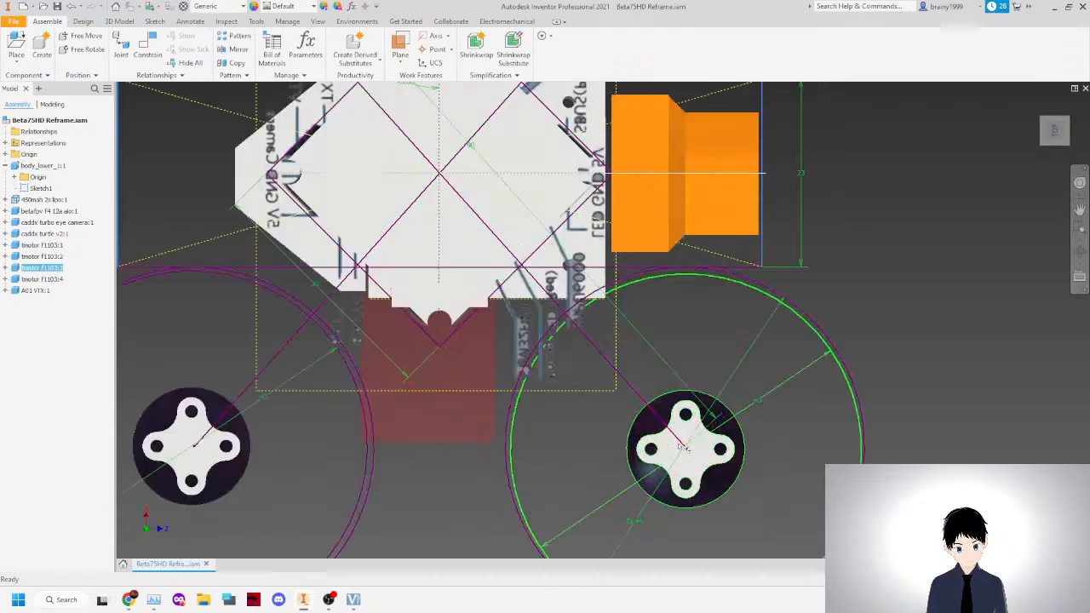
{"action": "scroll", "coordinate": [827, 343], "scroll_direction": "up", "scroll_amount": 3}
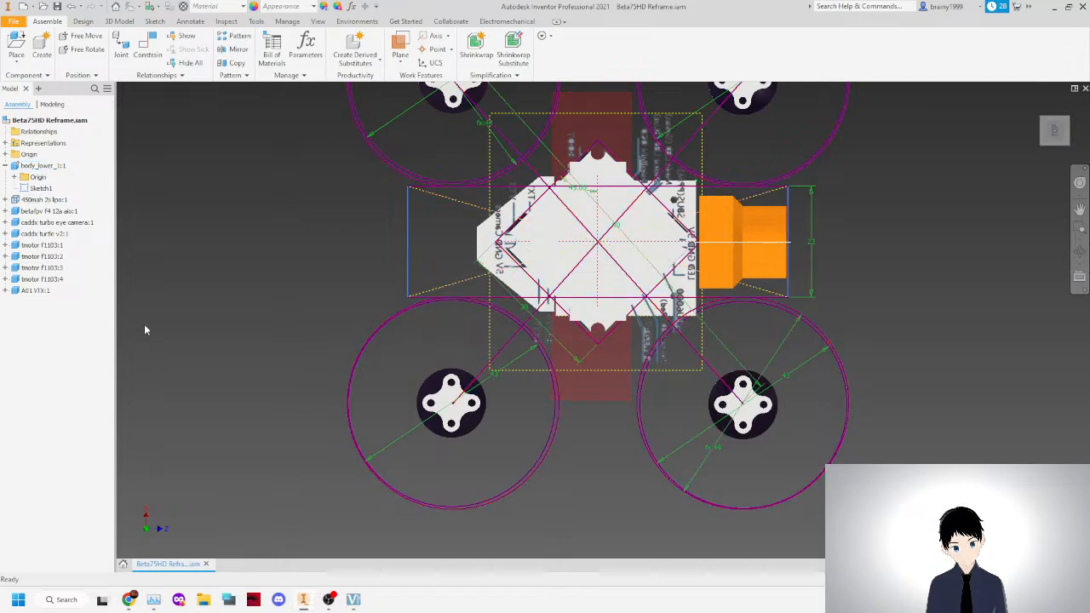
Reopen the body_lower part's sketch for editing.
{"action": "double_click", "coordinate": [34, 188]}
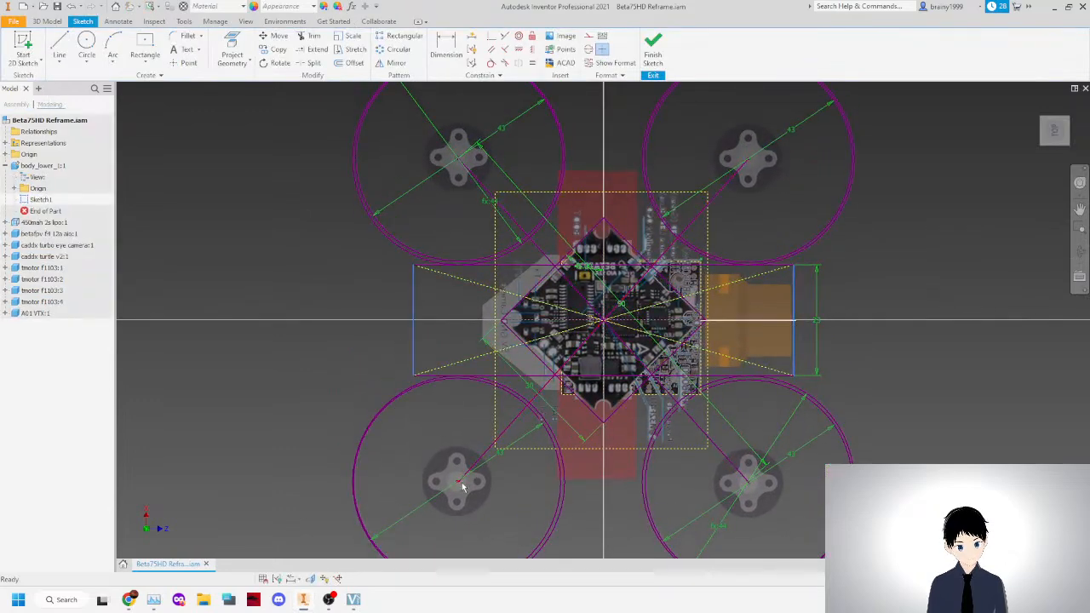
{"action": "left_click_drag", "start_coordinate": [461, 482], "coordinate": [475, 479]}
{"action": "left_click_drag", "start_coordinate": [593, 333], "coordinate": [632, 341]}
{"action": "scroll", "coordinate": [632, 347], "scroll_direction": "down", "scroll_amount": 3}
{"action": "mouse_move", "coordinate": [407, 486]}
{"action": "left_mouse_down"}
{"action": "mouse_move", "coordinate": [837, 238]}
{"action": "mouse_move", "coordinate": [815, 156]}
{"action": "left_mouse_up"}
{"action": "left_click", "coordinate": [605, 460]}
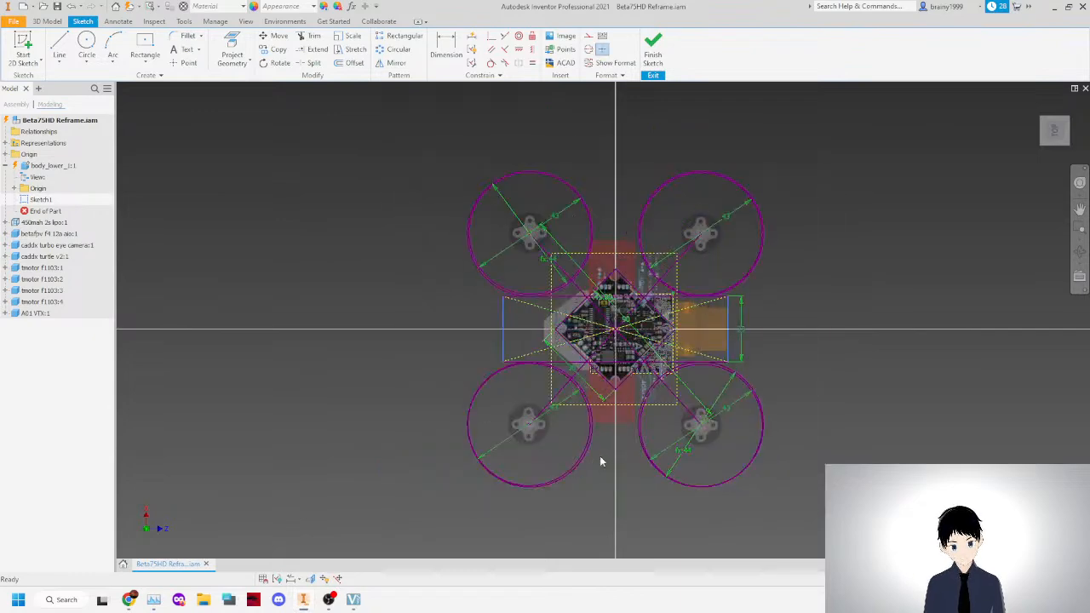
Delete both diagonal arm lines and the four parameter-driven propeller circles from the sketch.
{"action": "left_click", "coordinate": [555, 480]}
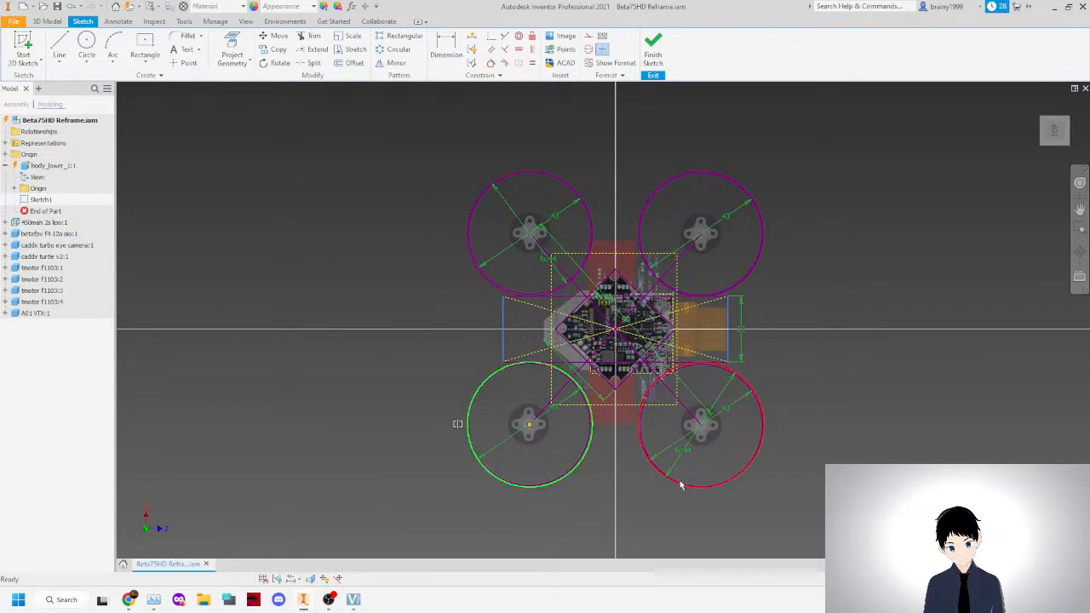
{"action": "left_click", "coordinate": [691, 487], "text": "ctrl"}
{"action": "left_click", "coordinate": [687, 416], "text": "ctrl"}
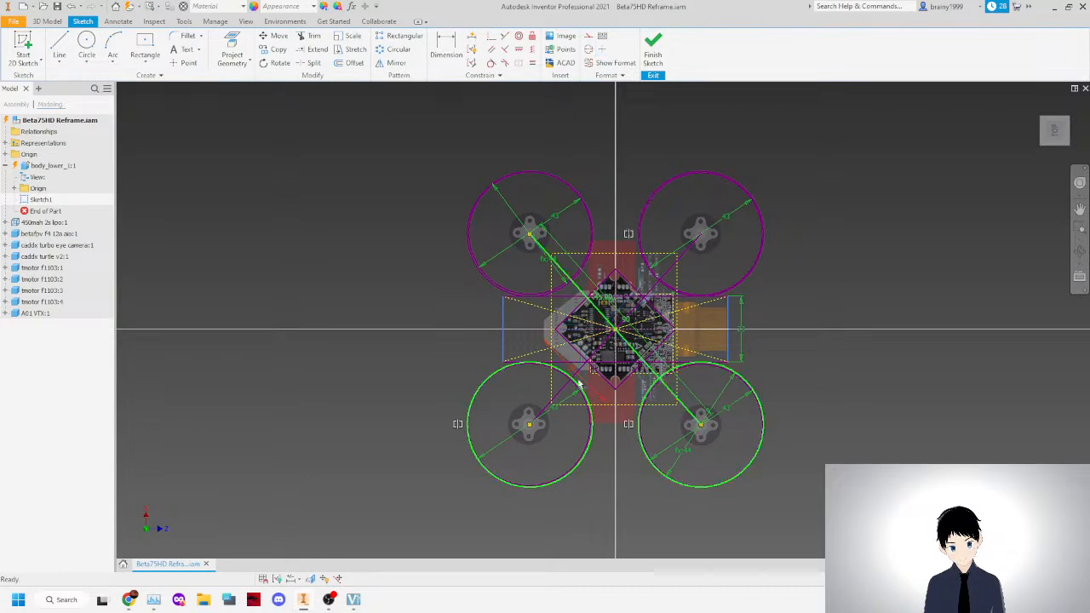
{"action": "left_click", "coordinate": [560, 397], "text": "ctrl"}
{"action": "left_click", "coordinate": [730, 280], "text": "ctrl"}
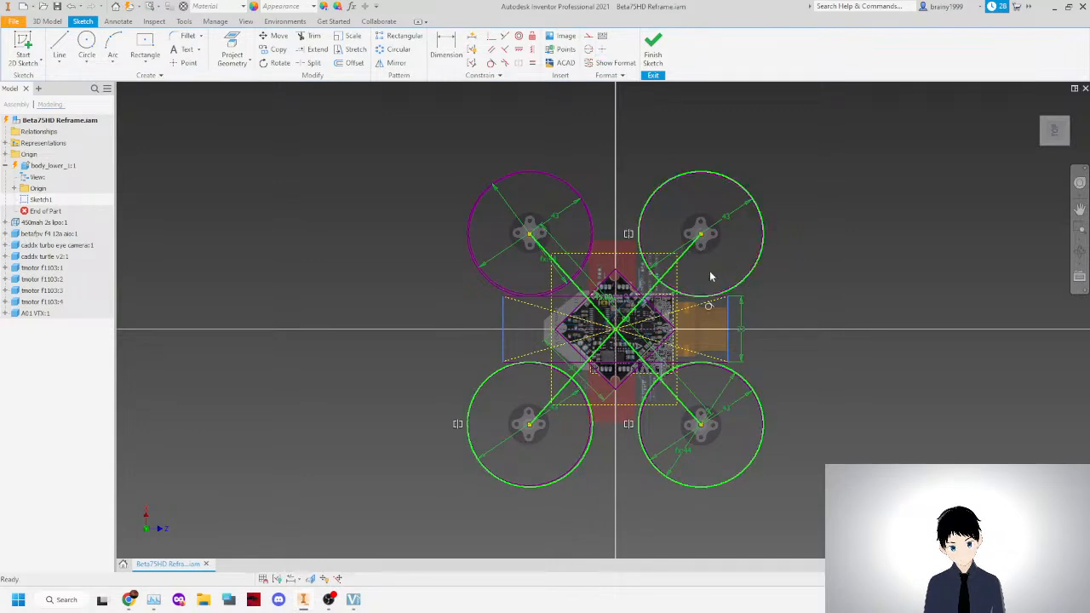
{"action": "left_click", "coordinate": [594, 242], "text": "ctrl"}
{"action": "key", "text": "Delete"}
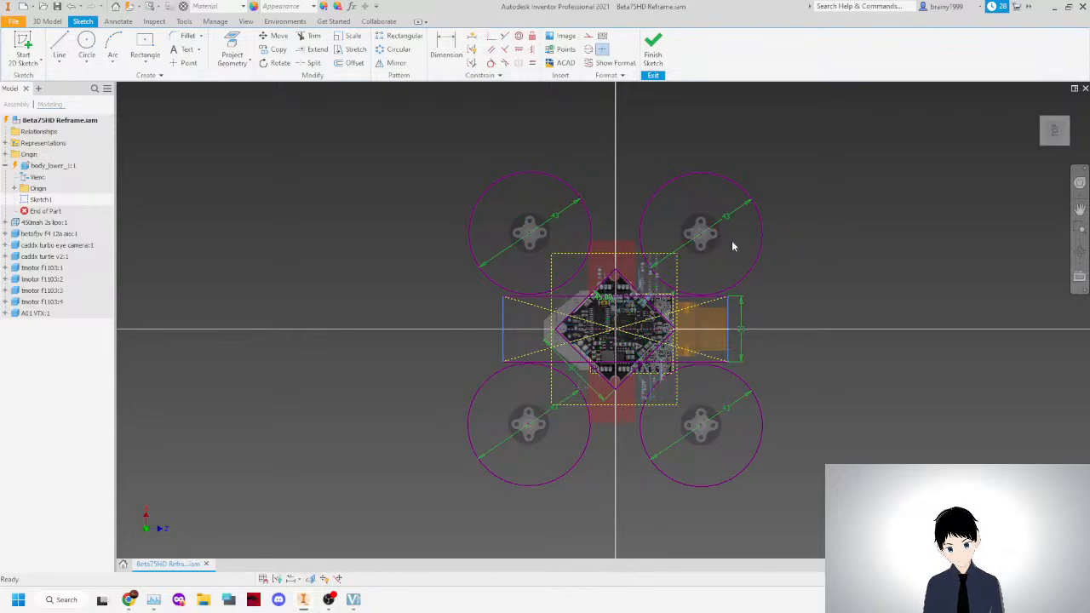
{"action": "left_click_drag", "start_coordinate": [419, 444], "coordinate": [855, 222]}
{"action": "left_click", "coordinate": [857, 219]}
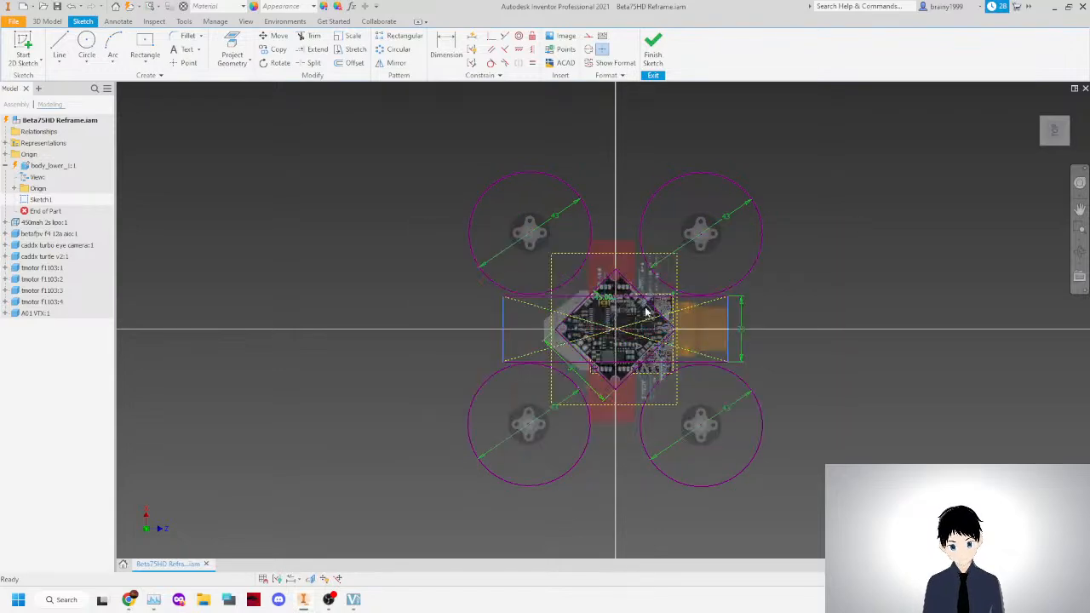
Draw a 45 mm line from the sketch origin diagonally toward the upper-right motor as a new arm.
{"action": "scroll", "coordinate": [615, 308], "scroll_direction": "up", "scroll_amount": 3}
{"action": "scroll", "coordinate": [621, 305], "scroll_direction": "down", "scroll_amount": 3}
{"action": "scroll", "coordinate": [623, 215], "scroll_direction": "up", "scroll_amount": 4}
{"action": "key", "text": "l"}
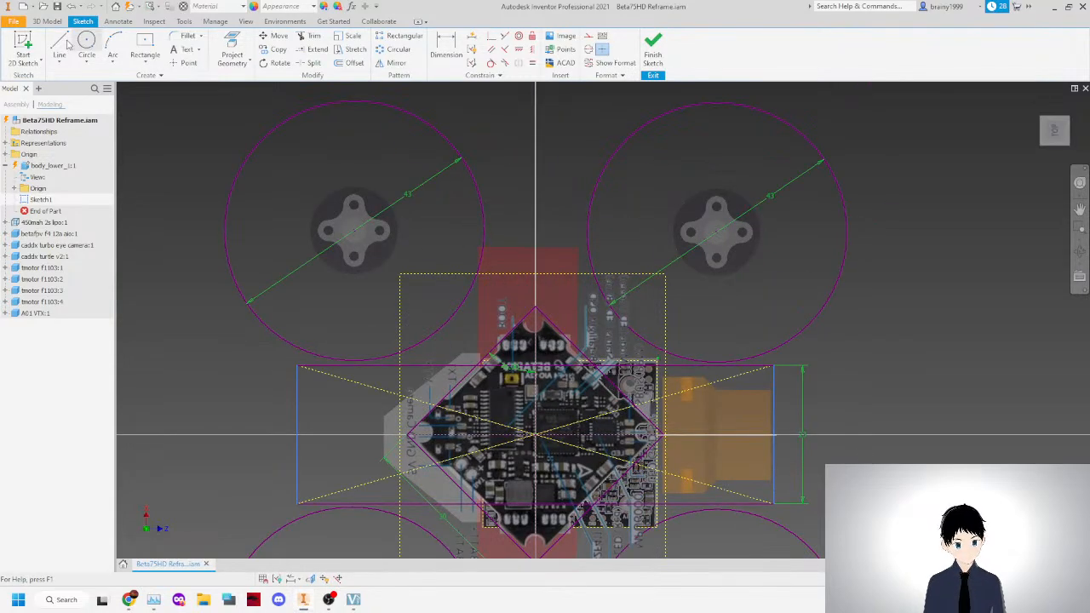
{"action": "left_click", "coordinate": [535, 435]}
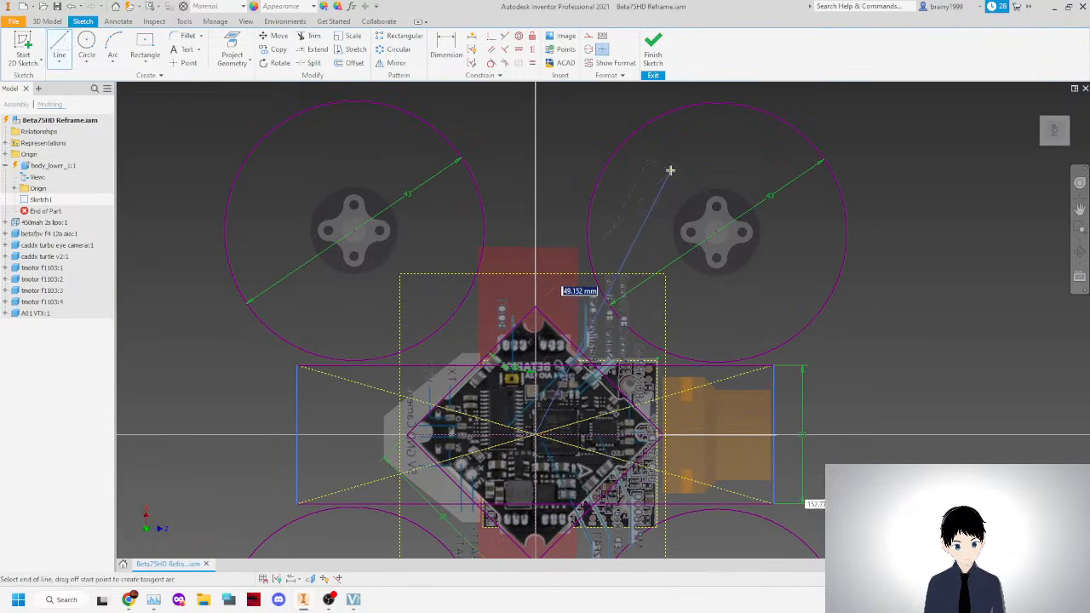
{"action": "type", "text": "45"}
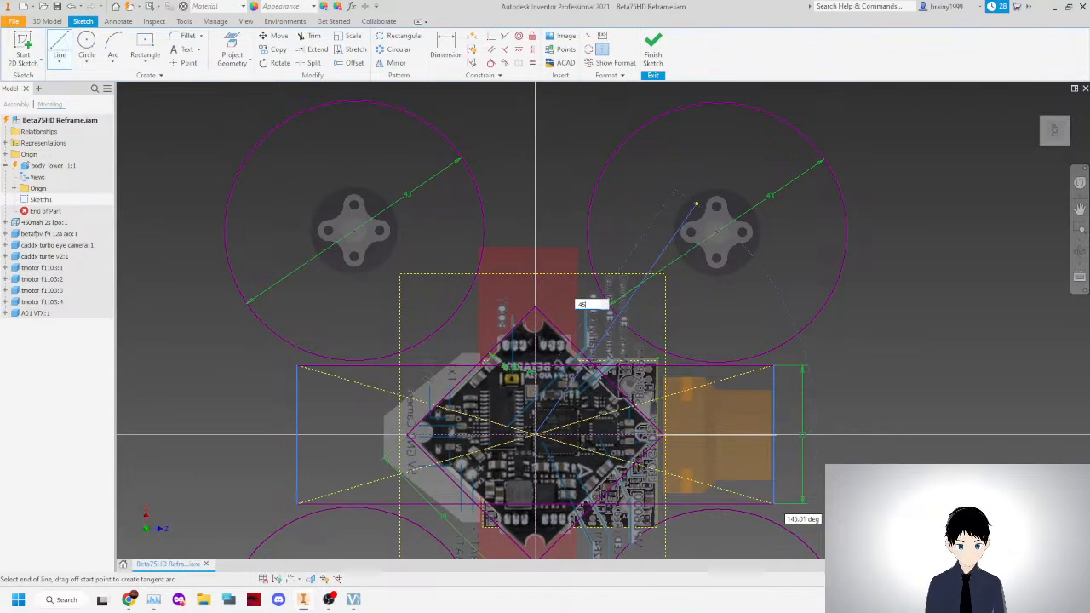
{"action": "key", "text": "Return"}
{"action": "right_click", "coordinate": [576, 177]}
{"action": "left_click", "coordinate": [608, 178]}
Draw a propeller circle centred on the upper-right arm's end, with its diameter driven by the 44 mm propeller parameter.
{"action": "left_click", "coordinate": [87, 47]}
{"action": "left_click", "coordinate": [717, 236]}
{"action": "type", "text": "mo"}
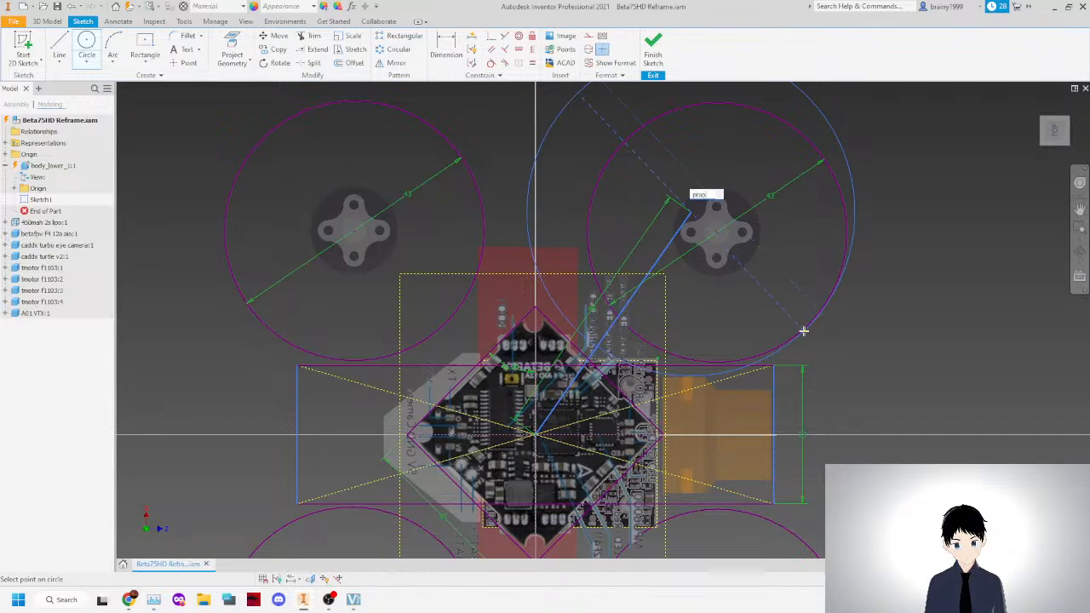
{"action": "key", "text": "Return"}
{"action": "right_click", "coordinate": [516, 158]}
{"action": "left_click", "coordinate": [558, 160]}
{"action": "scroll", "coordinate": [584, 277], "scroll_direction": "up", "scroll_amount": 3}
{"action": "scroll", "coordinate": [585, 264], "scroll_direction": "down", "scroll_amount": 4}
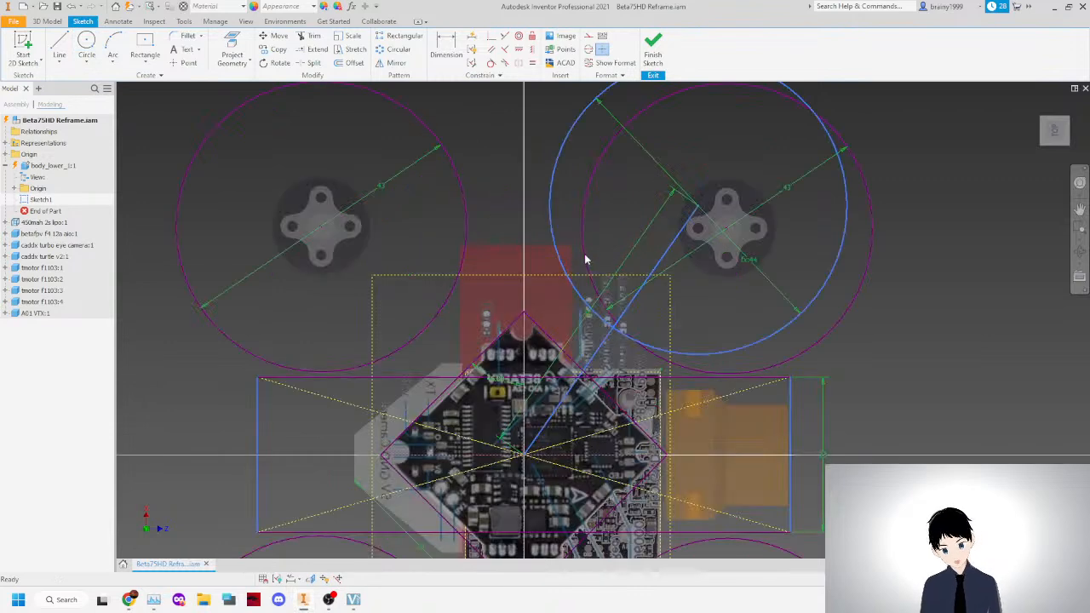
Draw a second arm line from the sketch origin diagonally toward the upper-left motor.
{"action": "right_click", "coordinate": [504, 243]}
{"action": "left_click", "coordinate": [323, 202]}
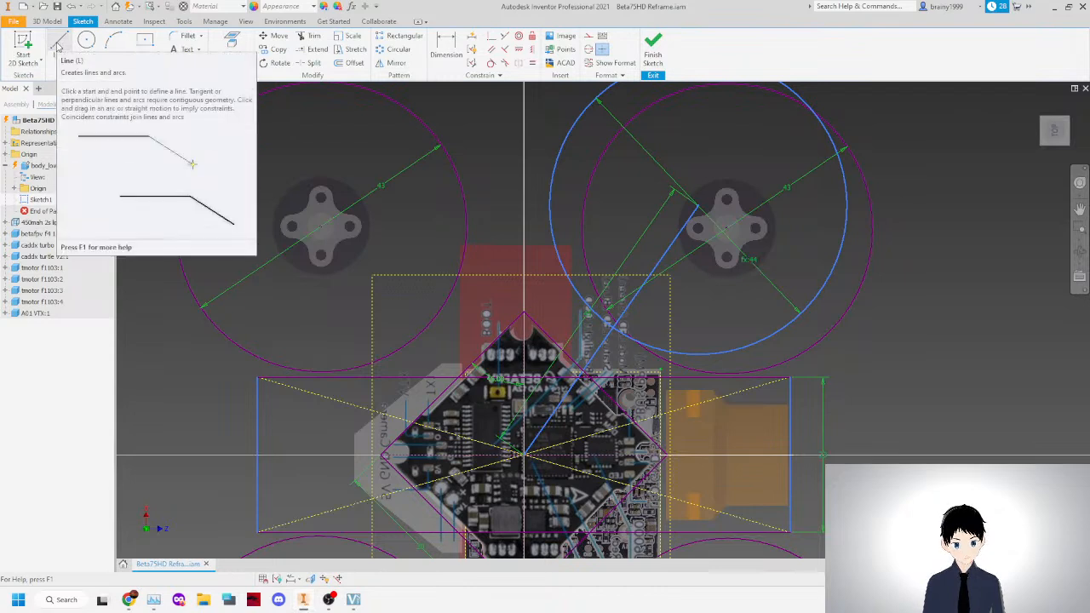
{"action": "scroll", "coordinate": [385, 272], "scroll_direction": "down", "scroll_amount": 3}
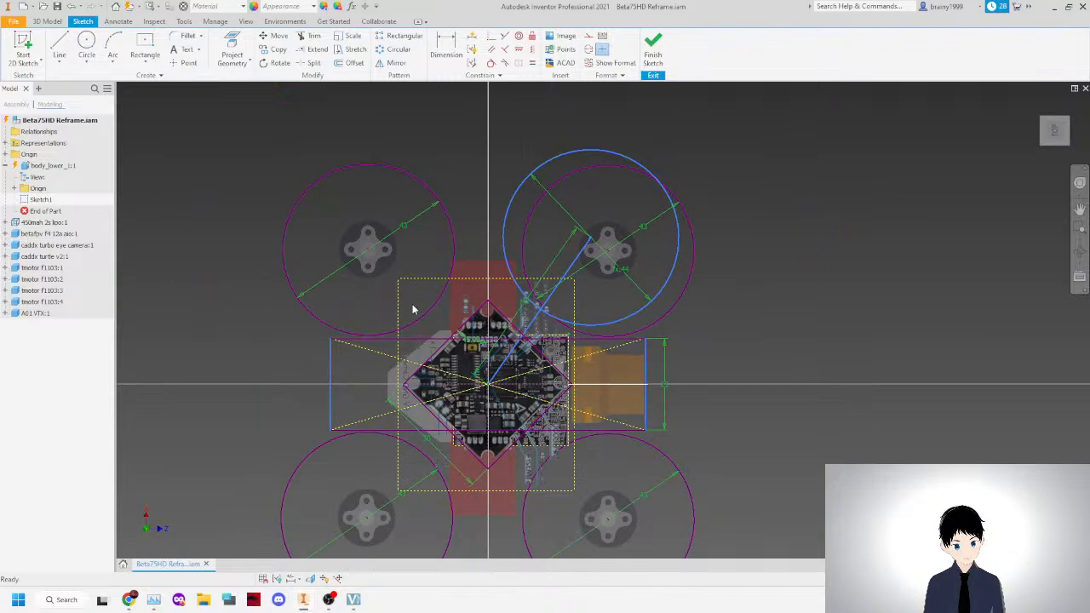
{"action": "left_click", "coordinate": [58, 49]}
{"action": "left_click", "coordinate": [487, 385]}
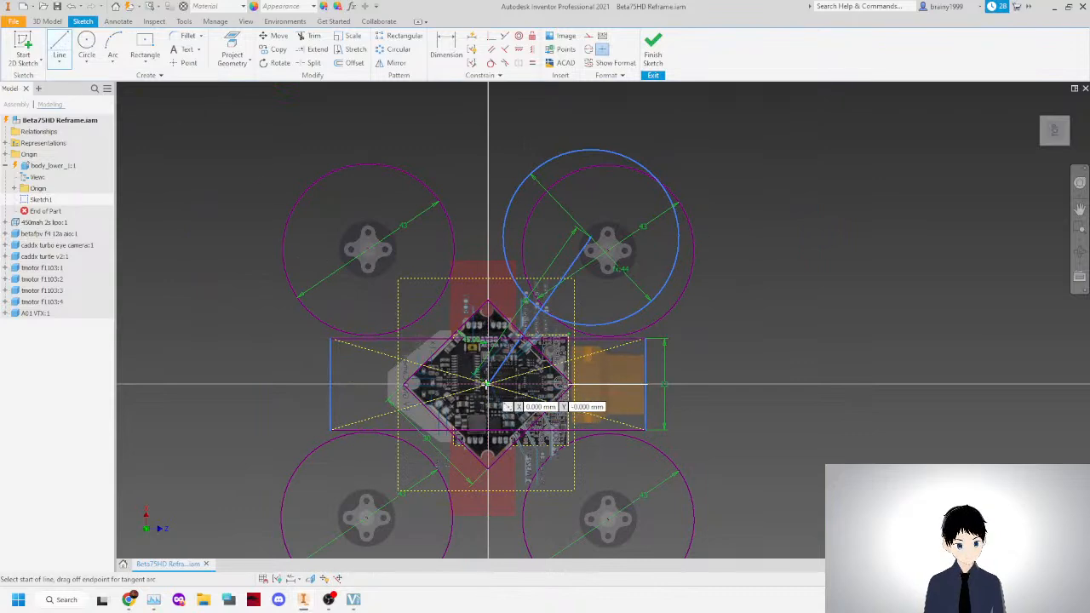
{"action": "right_click", "coordinate": [381, 238]}
{"action": "left_click", "coordinate": [424, 231]}
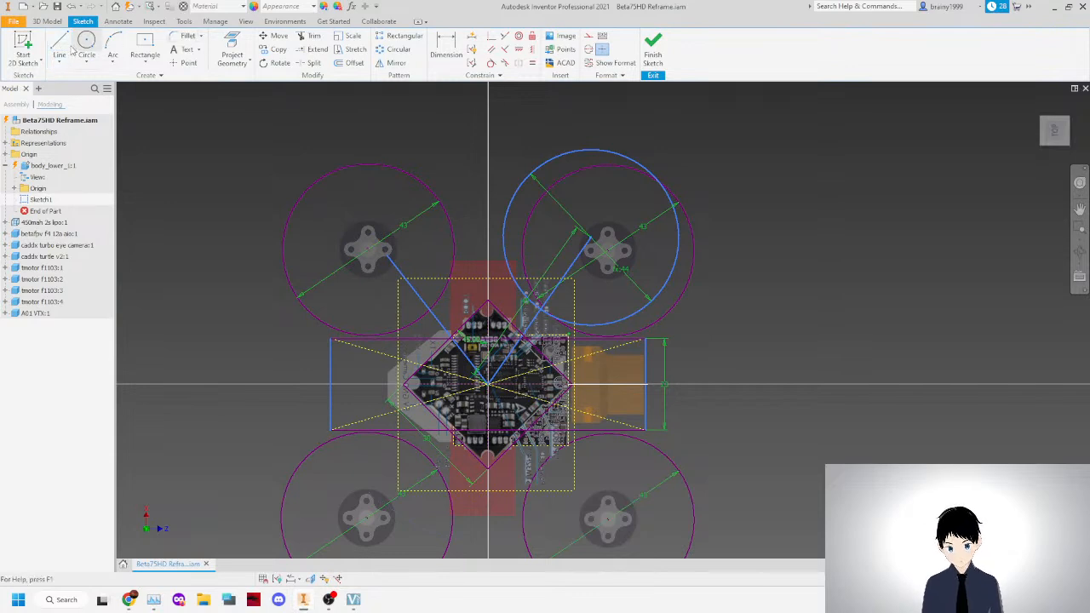
{"action": "left_click", "coordinate": [87, 44]}
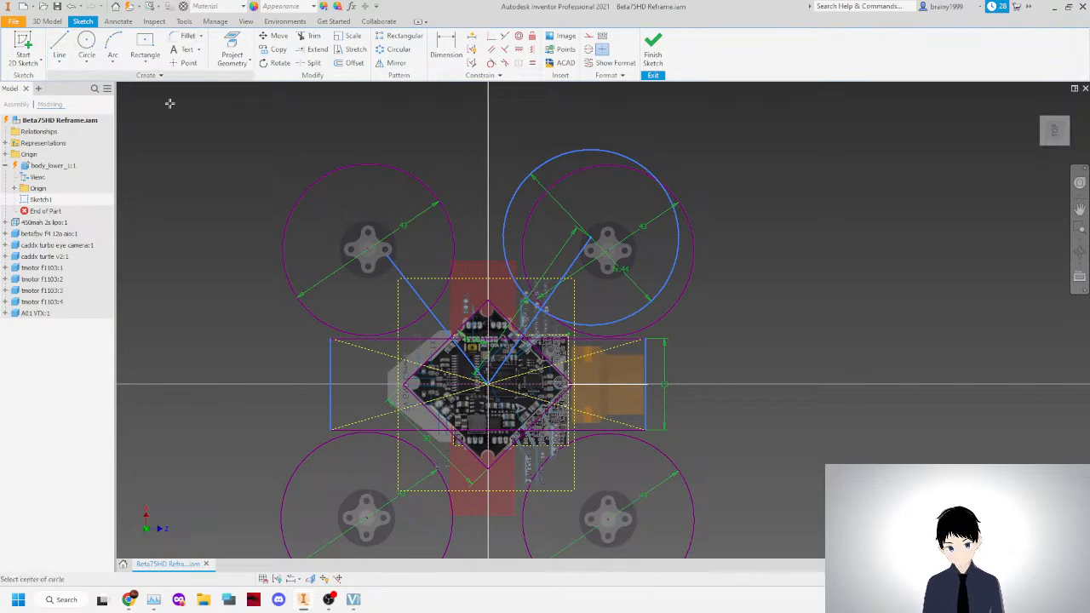
{"action": "left_click", "coordinate": [388, 252]}
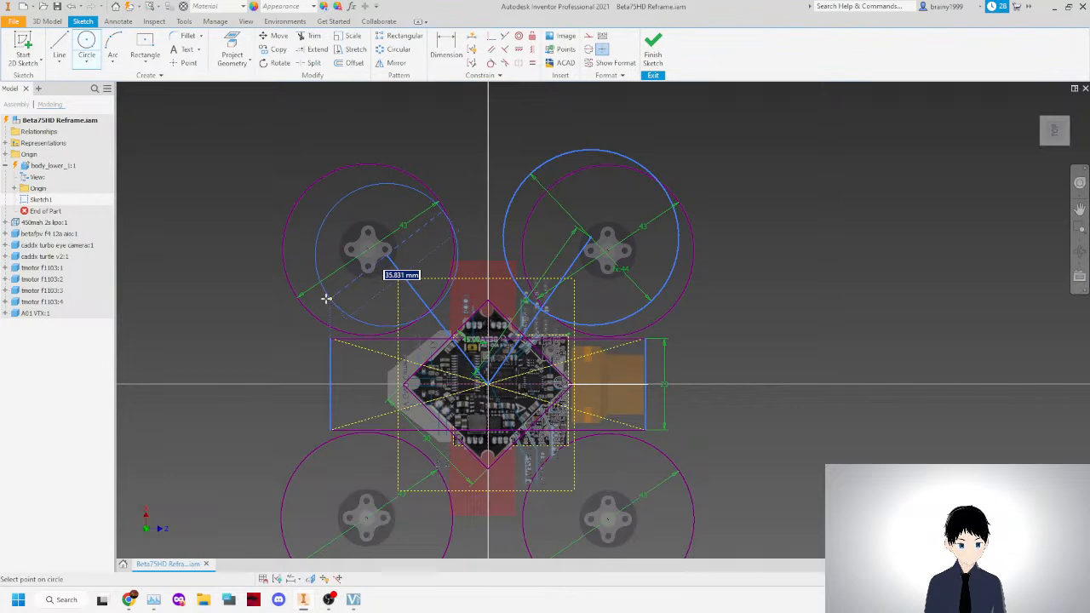
{"action": "type", "text": "mo"}
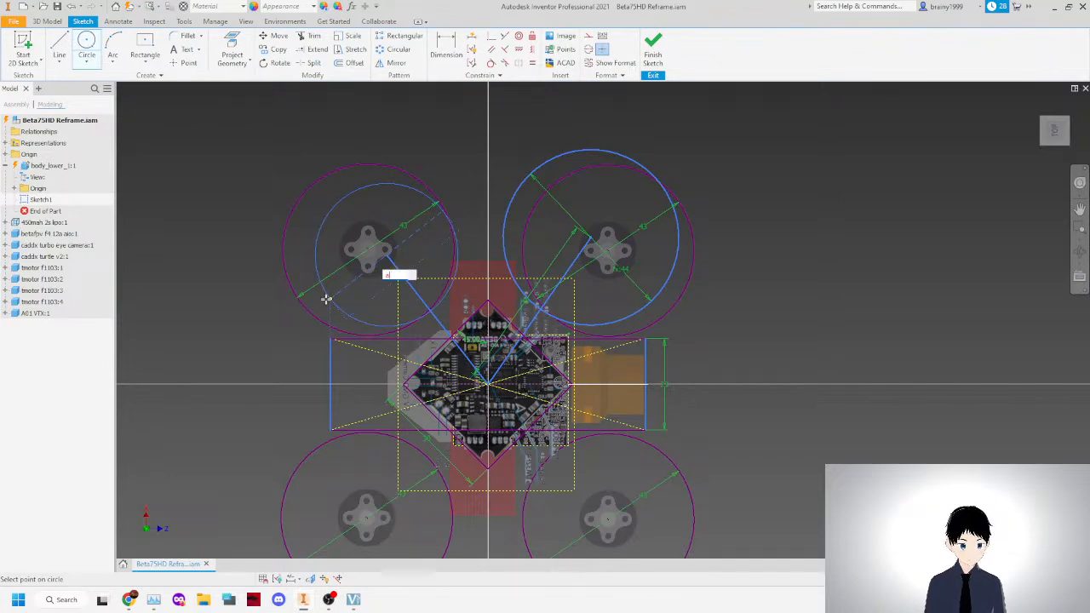
{"action": "right_click", "coordinate": [326, 298]}
{"action": "left_click", "coordinate": [281, 302]}
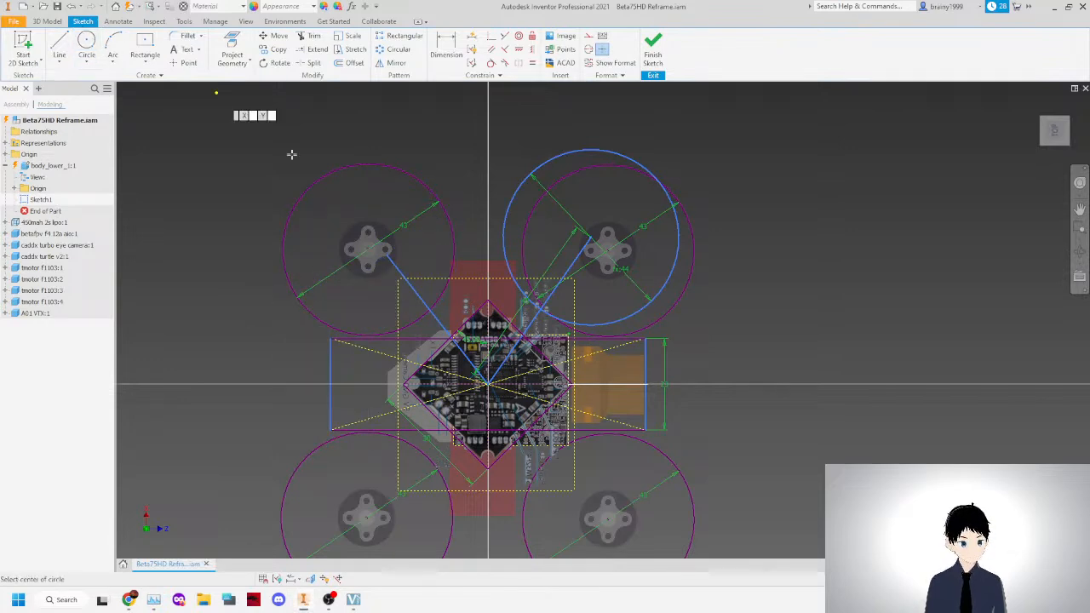
Draw a circle centred on the upper-left arm's end and make it equal to the upper-right propeller circle.
{"action": "left_click", "coordinate": [388, 252]}
{"action": "left_click", "coordinate": [442, 194]}
{"action": "right_click", "coordinate": [479, 192]}
{"action": "left_click", "coordinate": [516, 177]}
{"action": "left_click", "coordinate": [519, 181]}
{"action": "right_click", "coordinate": [478, 165]}
{"action": "left_click", "coordinate": [506, 168]}
Nudge the upper-left arm's end slightly and delete the 45 mm length dimension from the upper-right arm.
{"action": "scroll", "coordinate": [408, 299], "scroll_direction": "up", "scroll_amount": 3}
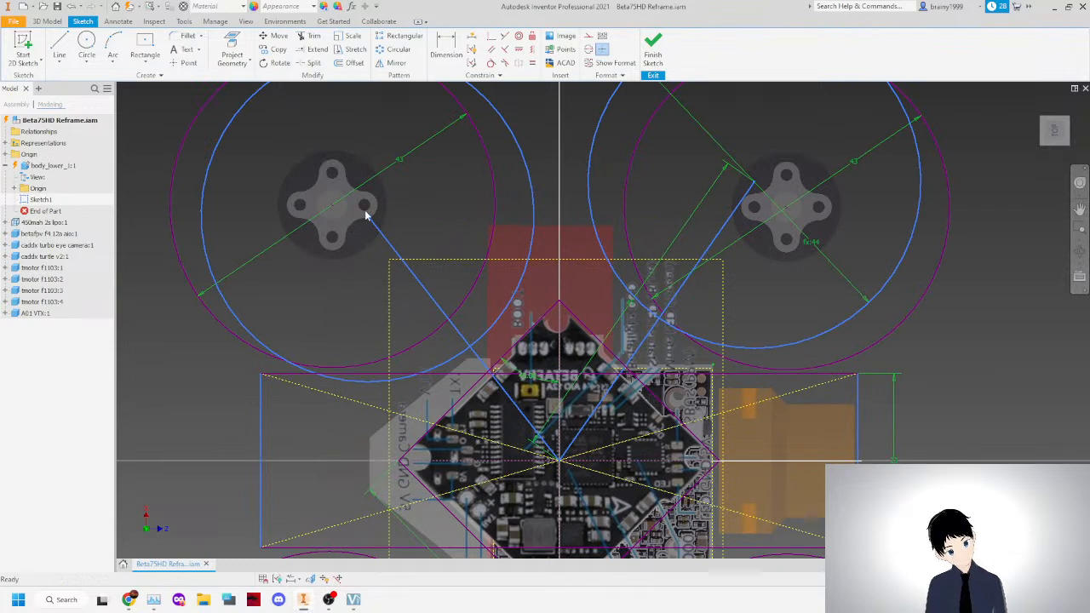
{"action": "mouse_move", "coordinate": [368, 218]}
{"action": "left_mouse_down"}
{"action": "mouse_move", "coordinate": [386, 213]}
{"action": "mouse_move", "coordinate": [372, 213]}
{"action": "left_mouse_up"}
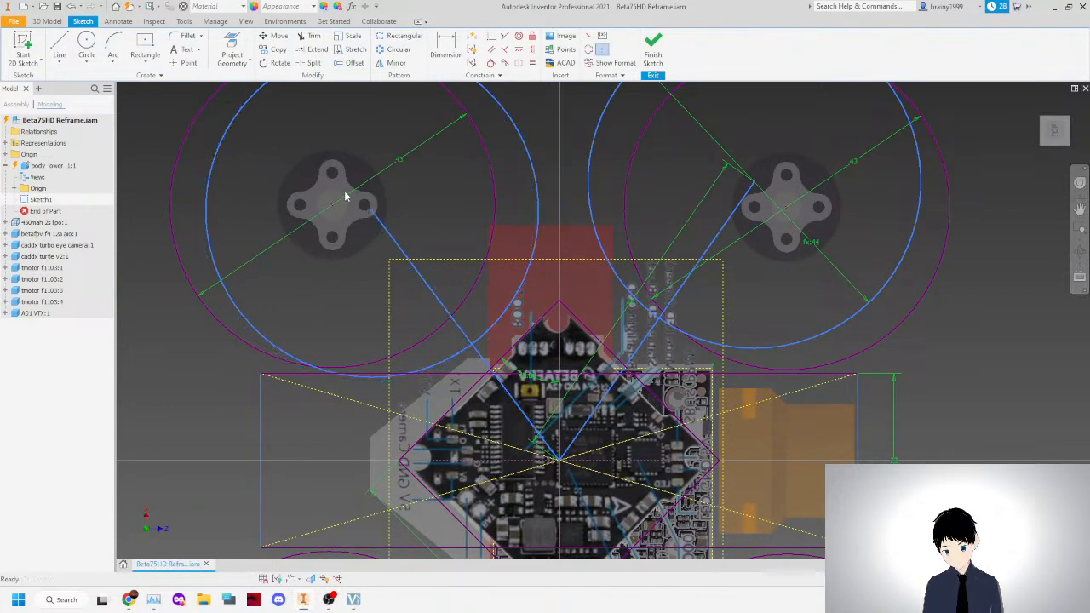
{"action": "scroll", "coordinate": [349, 195], "scroll_direction": "down", "scroll_amount": 3}
{"action": "left_click_drag", "start_coordinate": [578, 194], "coordinate": [535, 228]}
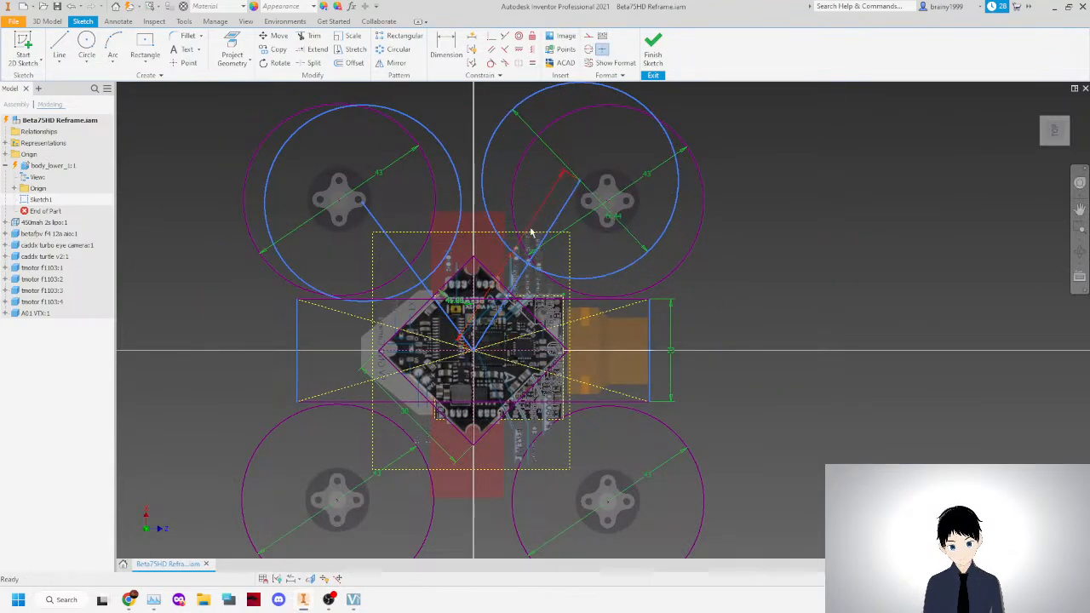
{"action": "right_click", "coordinate": [521, 244]}
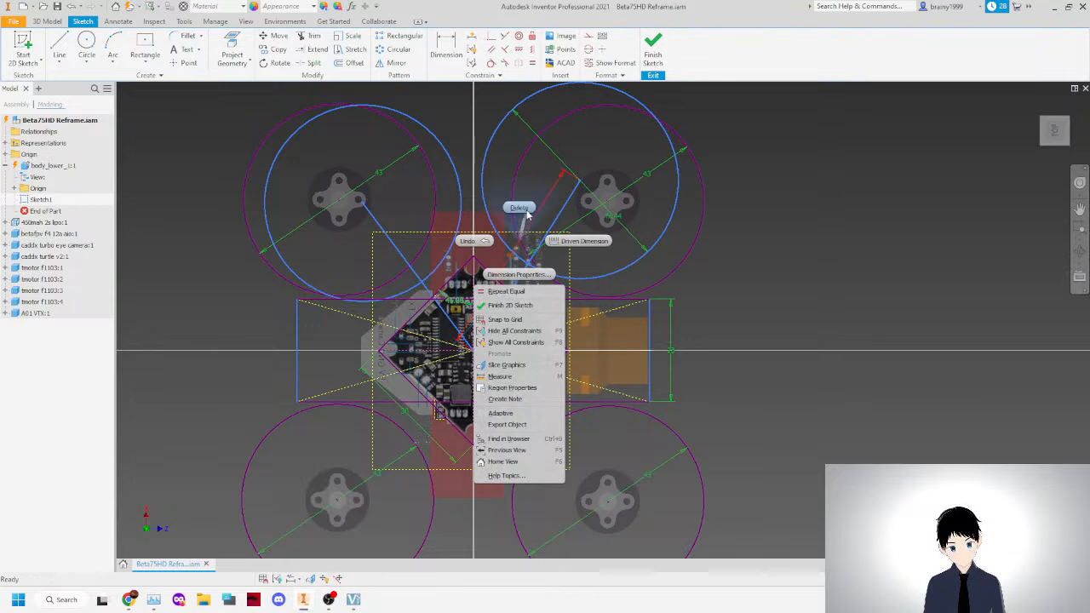
{"action": "left_click", "coordinate": [514, 210]}
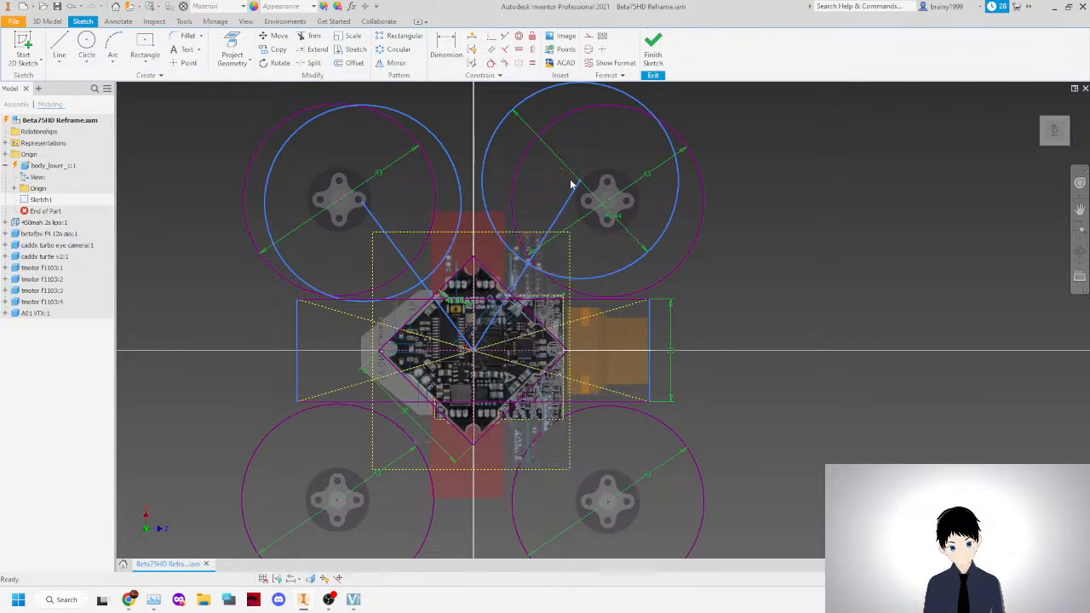
Reposition the outer ends of both upper arms, moving the upper-right end down and inward and the upper-left end down and outward.
{"action": "left_click_drag", "start_coordinate": [579, 184], "coordinate": [569, 198]}
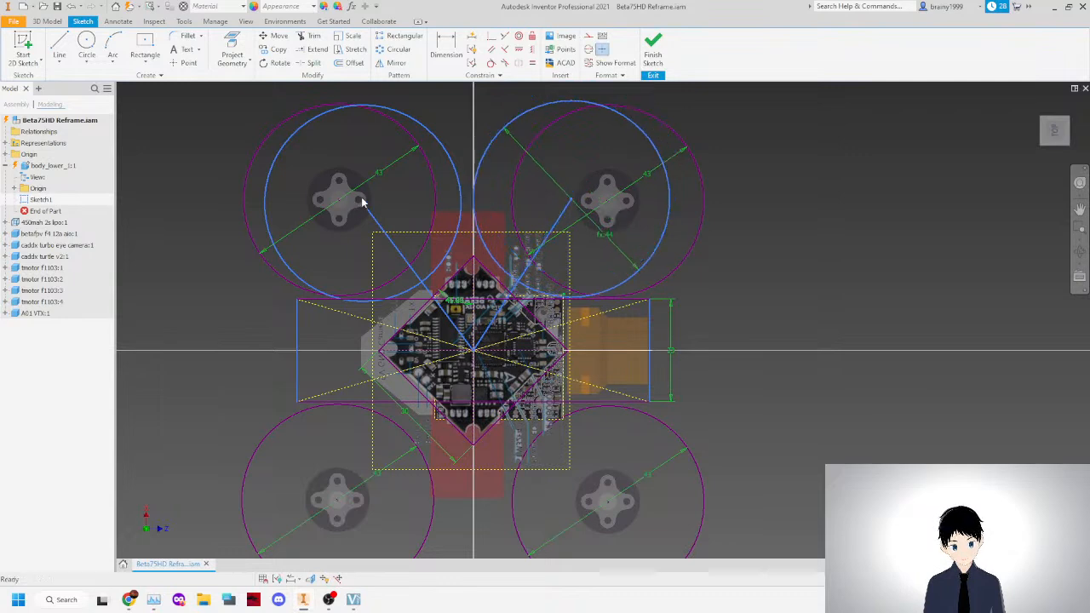
{"action": "left_click_drag", "start_coordinate": [366, 204], "coordinate": [349, 219]}
{"action": "scroll", "coordinate": [394, 213], "scroll_direction": "down", "scroll_amount": 3}
{"action": "scroll", "coordinate": [396, 209], "scroll_direction": "up", "scroll_amount": 5}
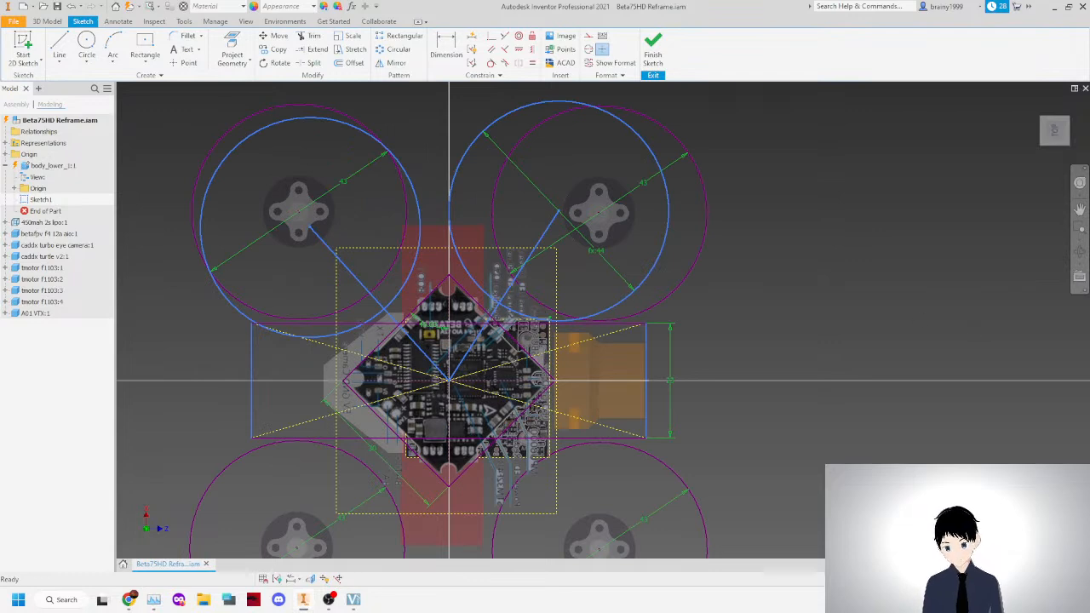
{"action": "key", "text": "l"}
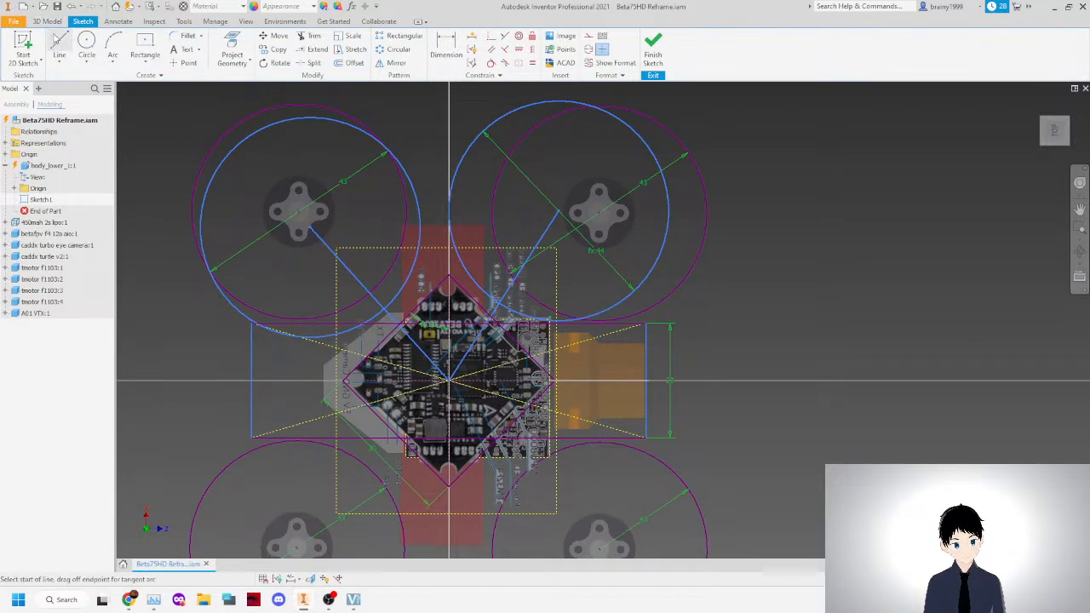
{"action": "left_click", "coordinate": [311, 227]}
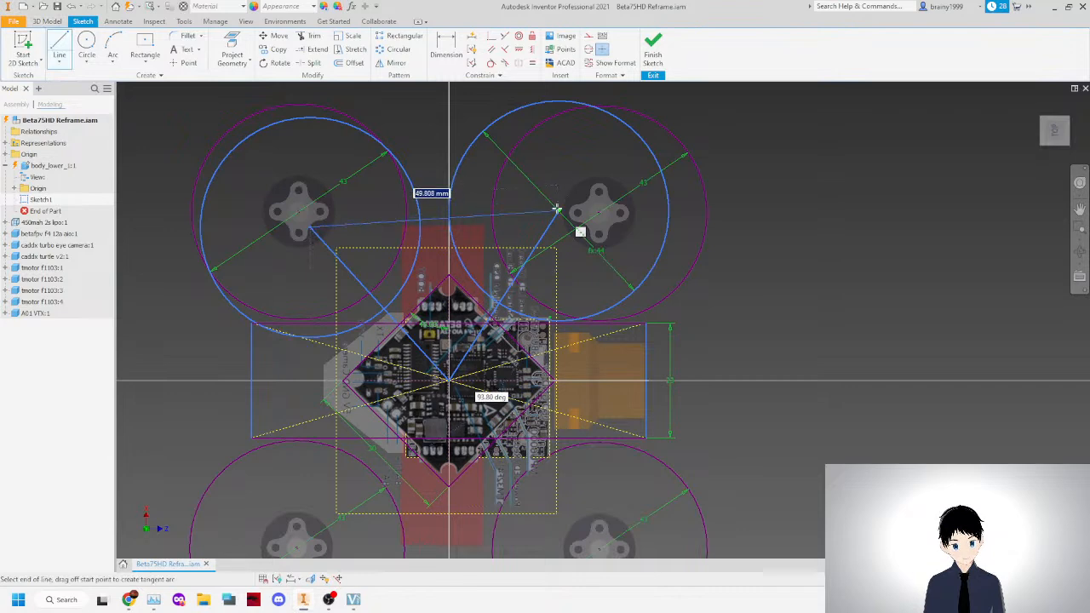
{"action": "left_click", "coordinate": [557, 209]}
{"action": "right_click", "coordinate": [424, 170]}
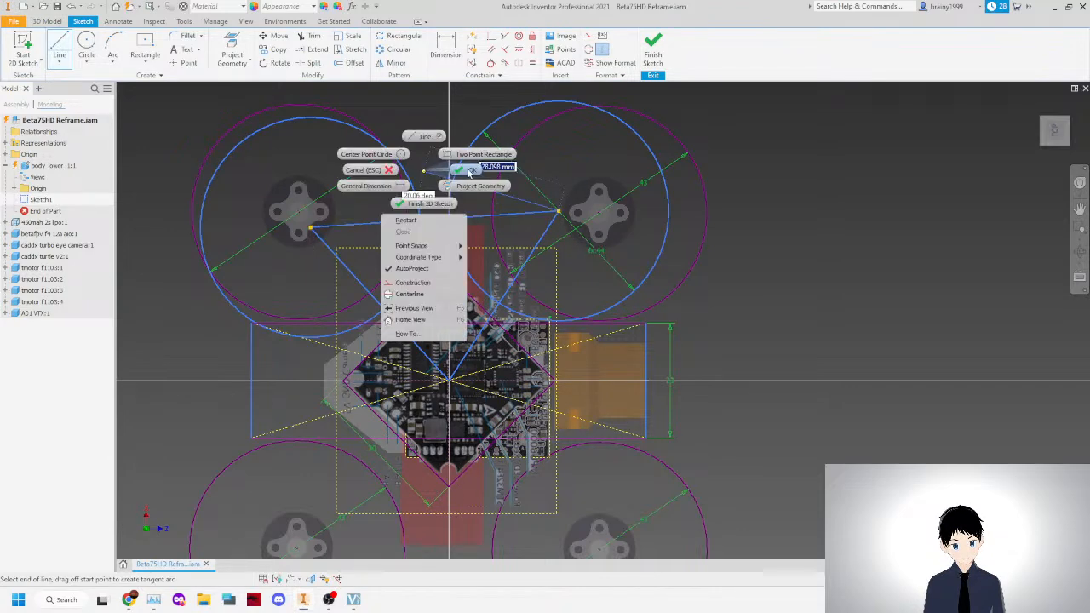
{"action": "left_click", "coordinate": [473, 171]}
{"action": "key", "text": "ctrl+z"}
Draw a line joining the outer ends of the upper-left and upper-right arms.
{"action": "left_click", "coordinate": [59, 47]}
{"action": "left_click", "coordinate": [310, 227]}
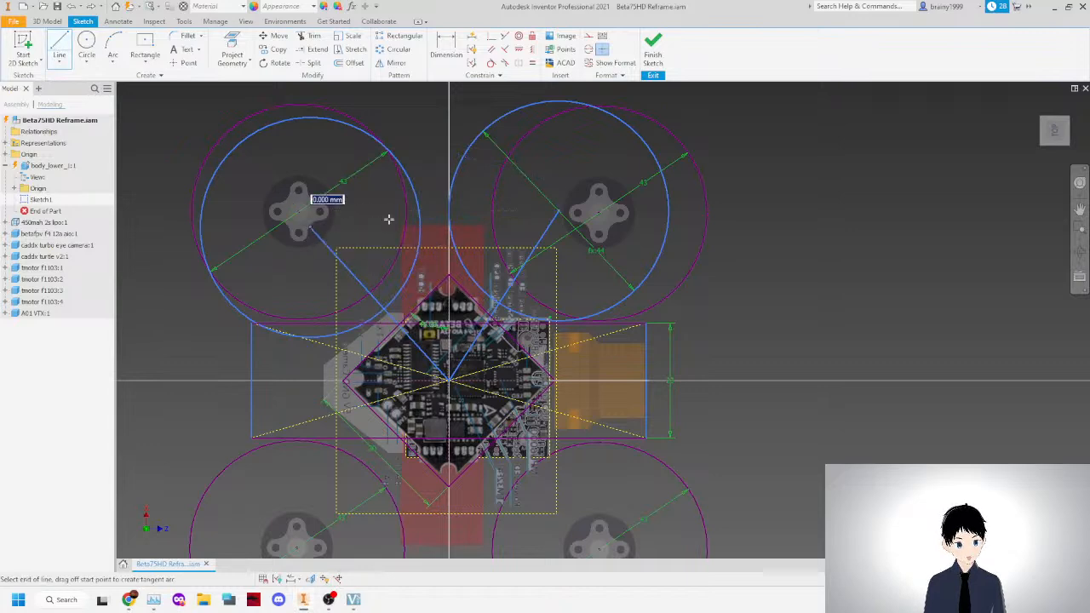
{"action": "left_click", "coordinate": [557, 208]}
{"action": "right_click", "coordinate": [448, 174]}
{"action": "left_click", "coordinate": [473, 171]}
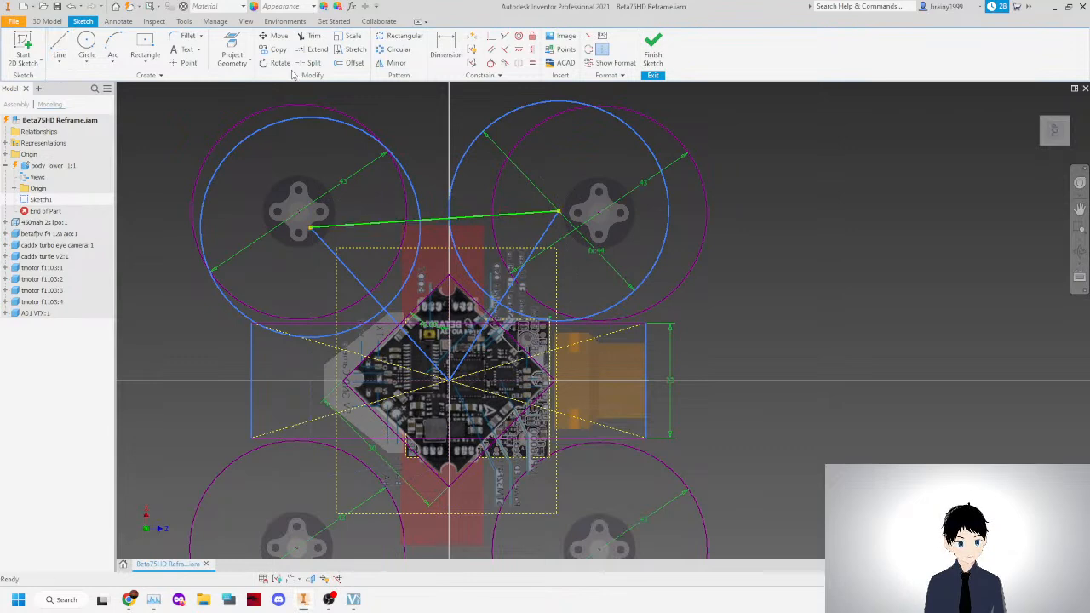
Dimension the line joining the two upper arm ends and set its length to 50 mm.
{"action": "left_click", "coordinate": [447, 47]}
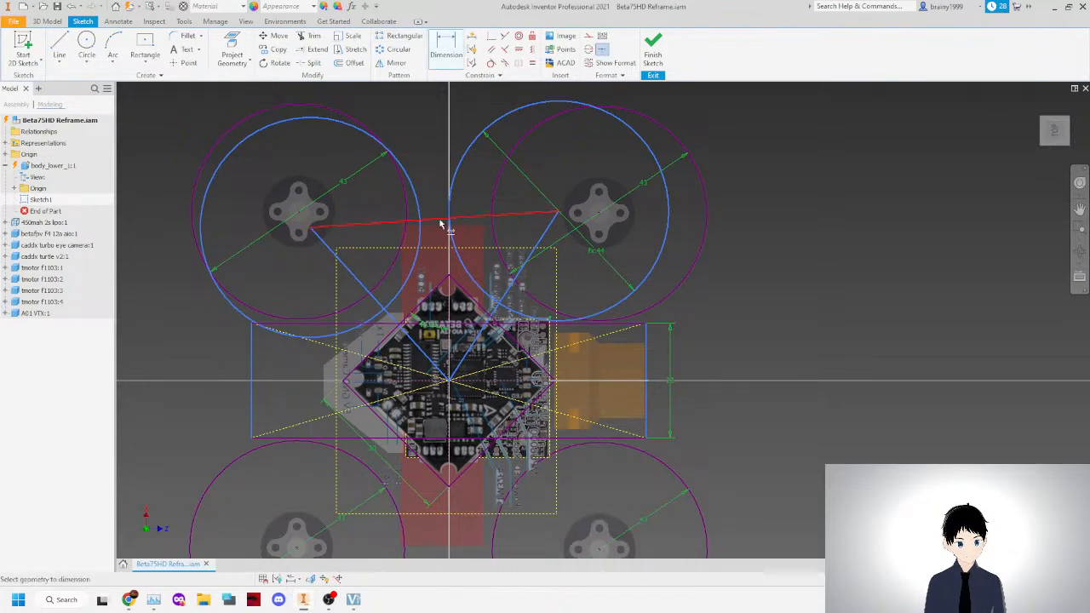
{"action": "left_click", "coordinate": [442, 218]}
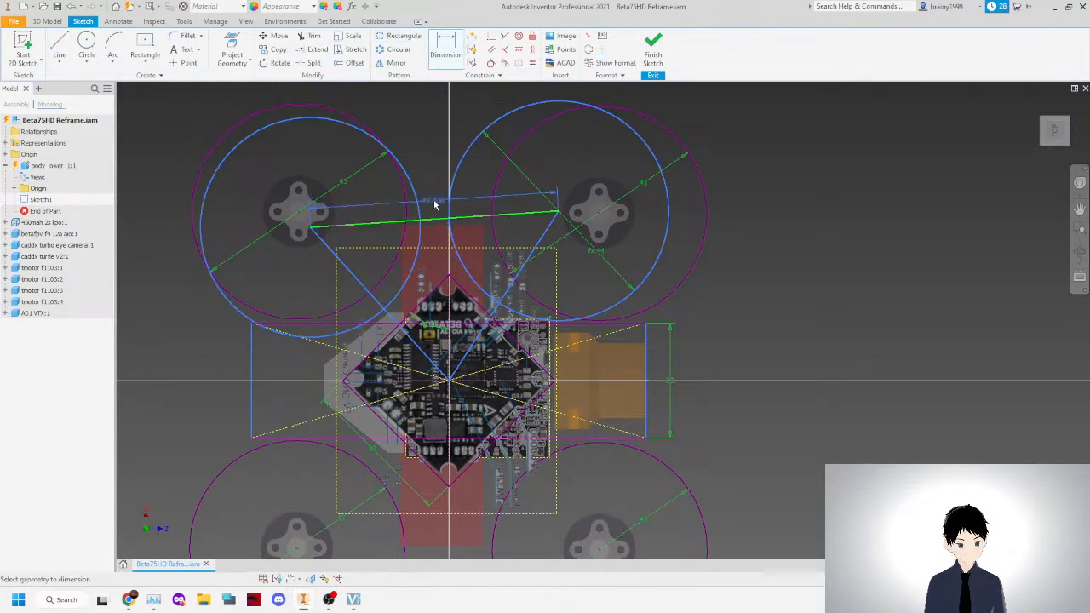
{"action": "left_click", "coordinate": [434, 204]}
{"action": "type", "text": "5"}
{"action": "key", "text": "Return"}
{"action": "right_click", "coordinate": [435, 204]}
{"action": "left_click", "coordinate": [471, 203]}
Reposition both ends of the 50 mm connecting line, leaving the upper-left end slightly lower and farther outward.
{"action": "mouse_move", "coordinate": [558, 213]}
{"action": "left_mouse_down"}
{"action": "mouse_move", "coordinate": [574, 210]}
{"action": "mouse_move", "coordinate": [540, 197]}
{"action": "mouse_move", "coordinate": [563, 218]}
{"action": "left_mouse_up"}
{"action": "mouse_move", "coordinate": [315, 237]}
{"action": "left_mouse_down"}
{"action": "mouse_move", "coordinate": [358, 223]}
{"action": "mouse_move", "coordinate": [311, 223]}
{"action": "mouse_move", "coordinate": [325, 231]}
{"action": "left_mouse_up"}
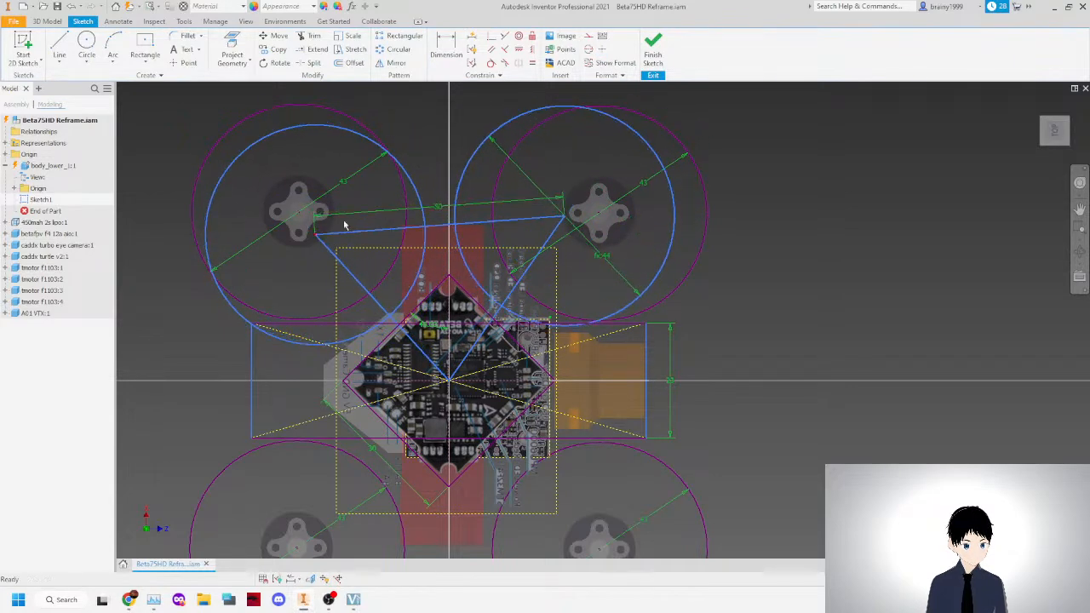
{"action": "left_click_drag", "start_coordinate": [562, 216], "coordinate": [559, 212]}
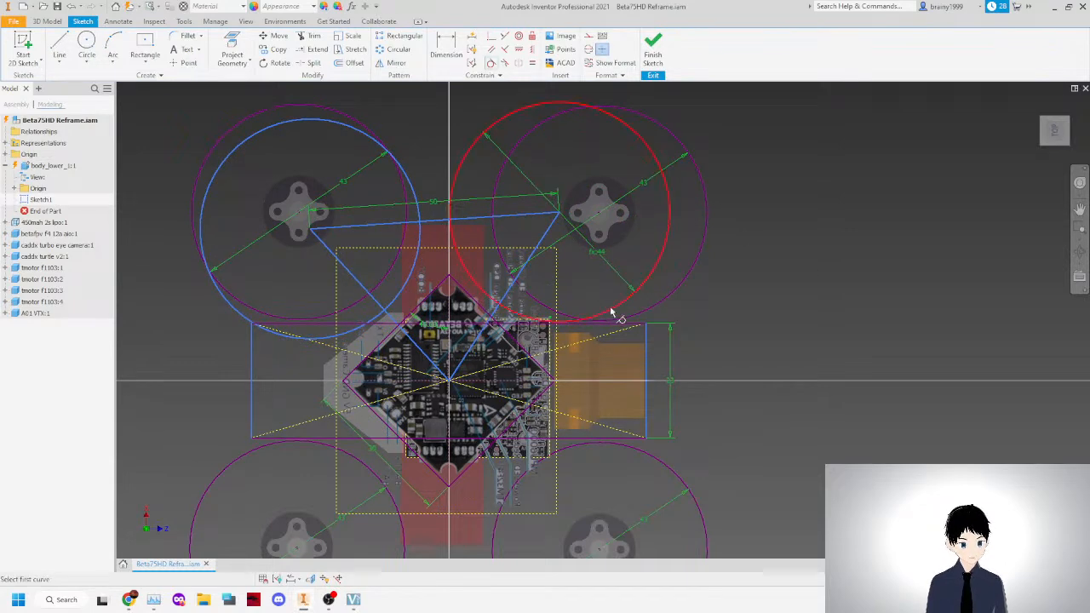
{"action": "right_click", "coordinate": [366, 224]}
{"action": "left_click", "coordinate": [409, 227]}
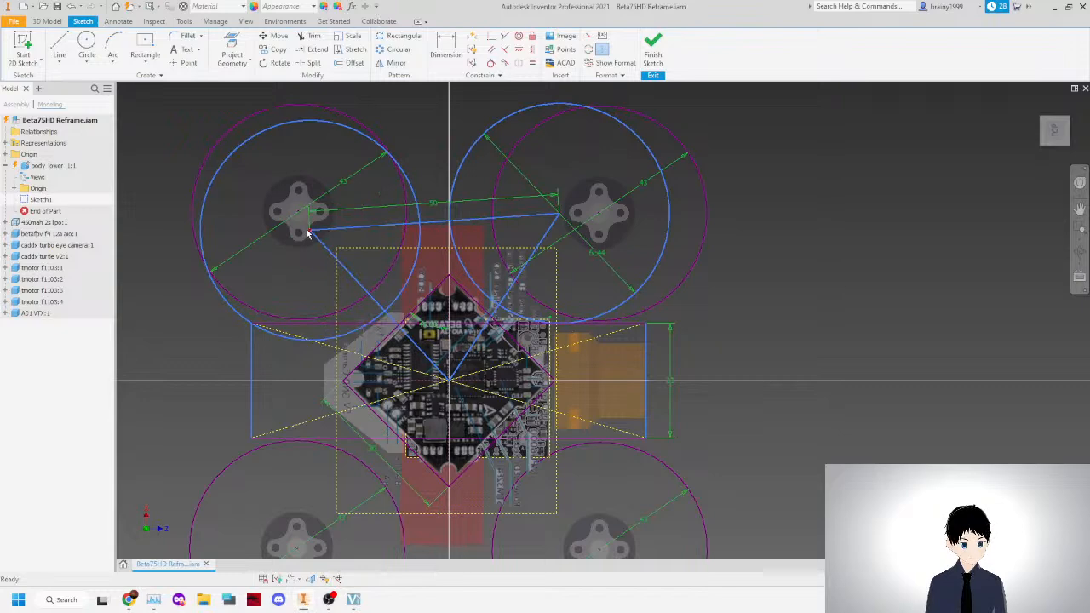
{"action": "mouse_move", "coordinate": [314, 237]}
{"action": "left_mouse_down"}
{"action": "mouse_move", "coordinate": [401, 207]}
{"action": "mouse_move", "coordinate": [576, 203]}
{"action": "mouse_move", "coordinate": [301, 238]}
{"action": "left_mouse_up"}
{"action": "scroll", "coordinate": [500, 226], "scroll_direction": "down", "scroll_amount": 3}
{"action": "scroll", "coordinate": [569, 271], "scroll_direction": "up", "scroll_amount": 4}
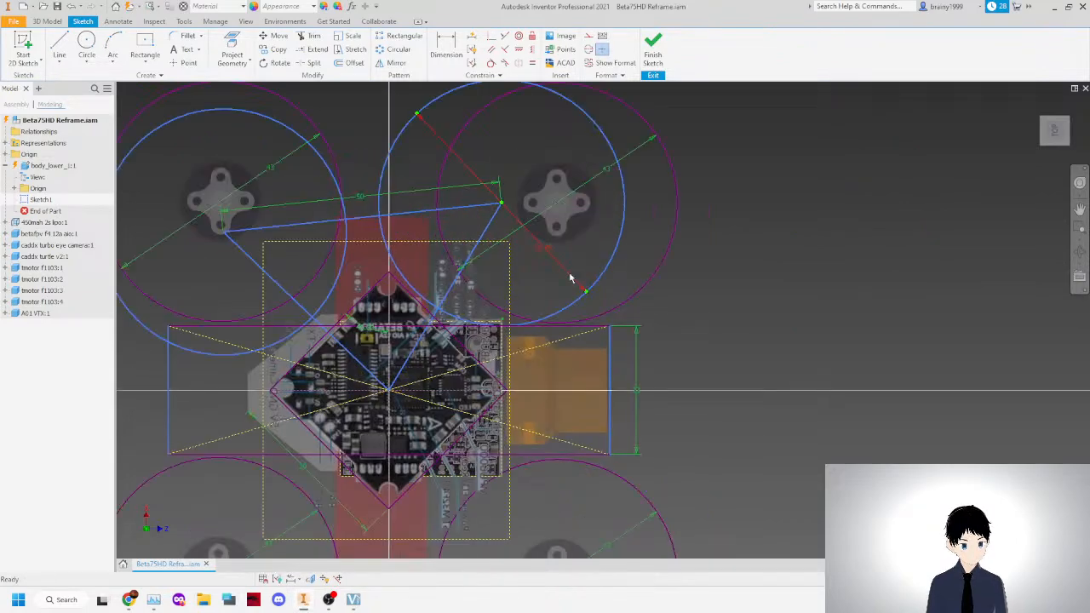
{"action": "scroll", "coordinate": [479, 232], "scroll_direction": "down", "scroll_amount": 2}
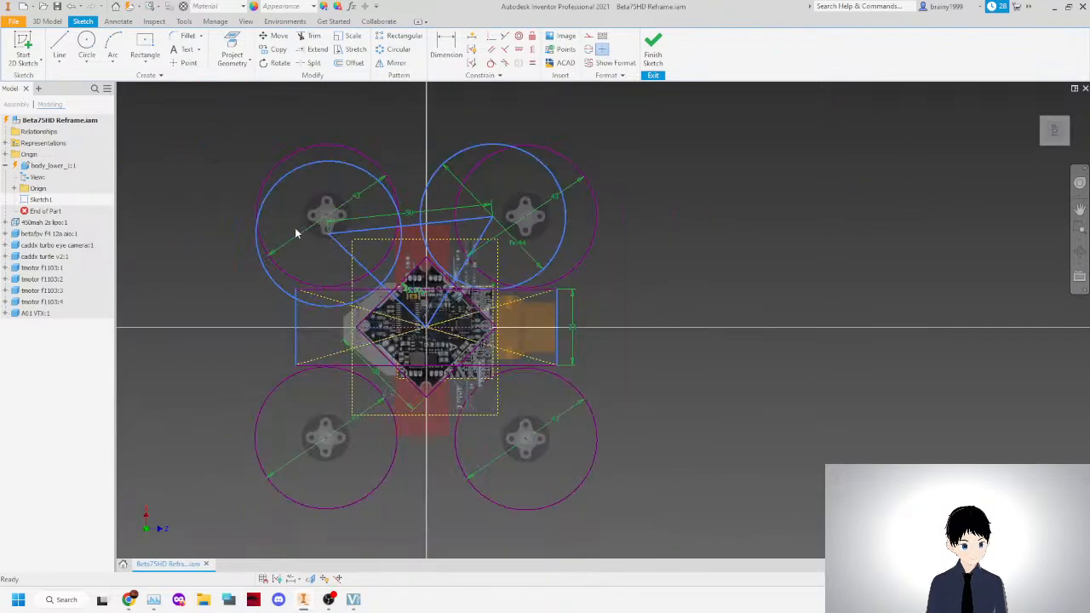
Draw a second connecting line from the bottom of the upper-left propeller circle to the bottom of the upper-right propeller circle.
{"action": "left_click", "coordinate": [59, 46]}
{"action": "scroll", "coordinate": [329, 306], "scroll_direction": "up", "scroll_amount": 3}
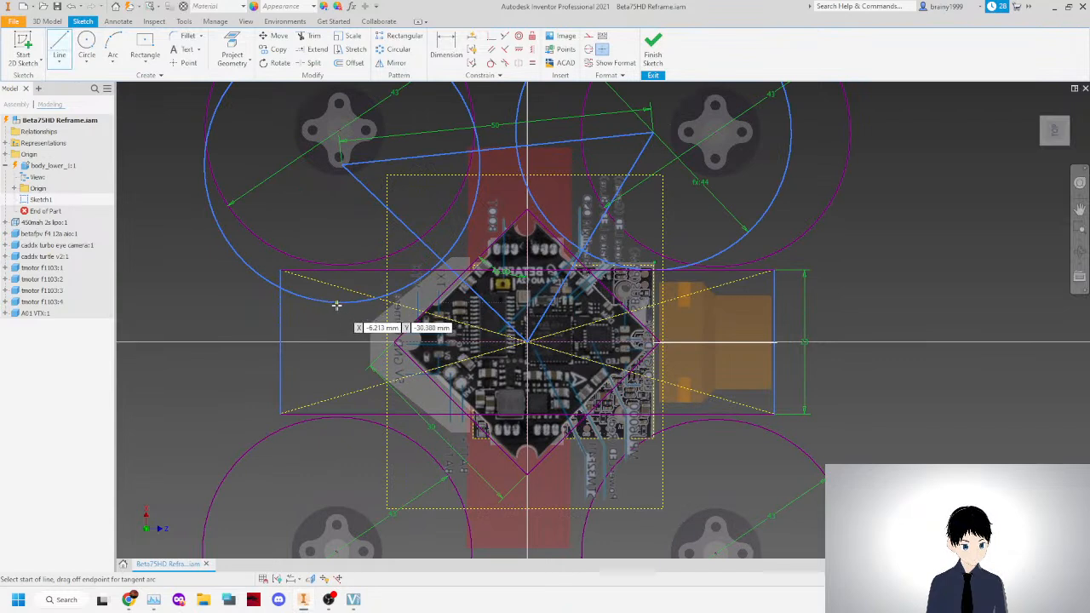
{"action": "left_click", "coordinate": [336, 302]}
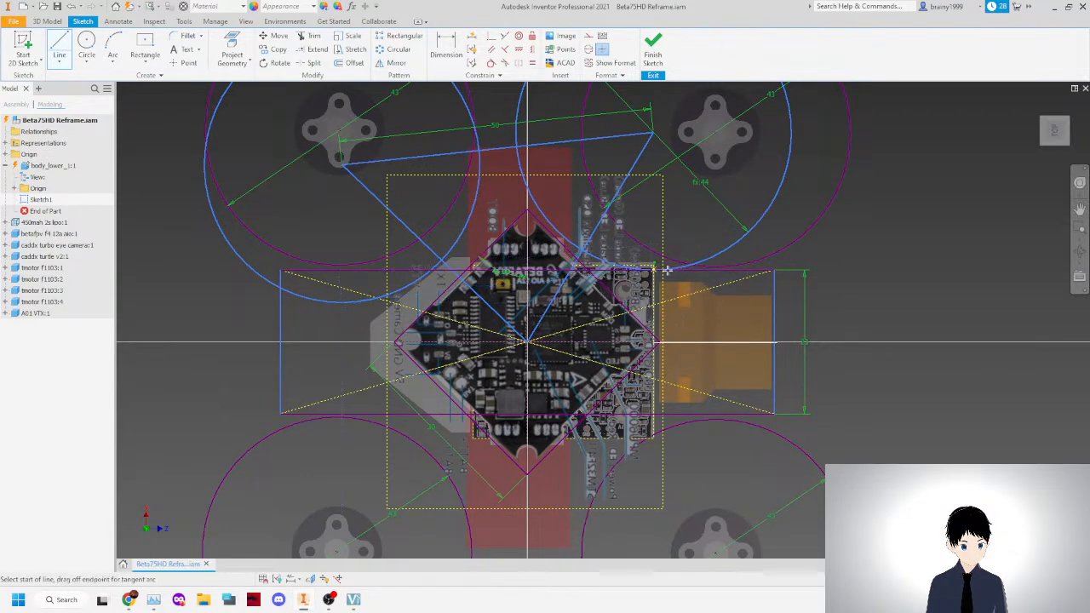
{"action": "right_click", "coordinate": [530, 240]}
{"action": "left_click", "coordinate": [566, 240]}
{"action": "left_click", "coordinate": [446, 49]}
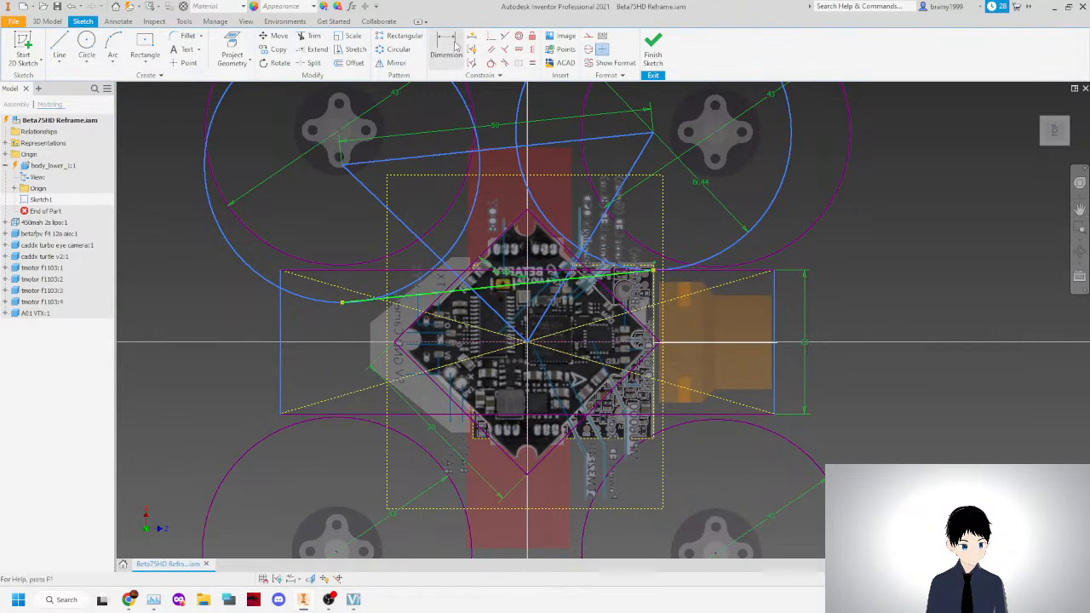
{"action": "left_click", "coordinate": [425, 297]}
{"action": "left_click", "coordinate": [408, 262]}
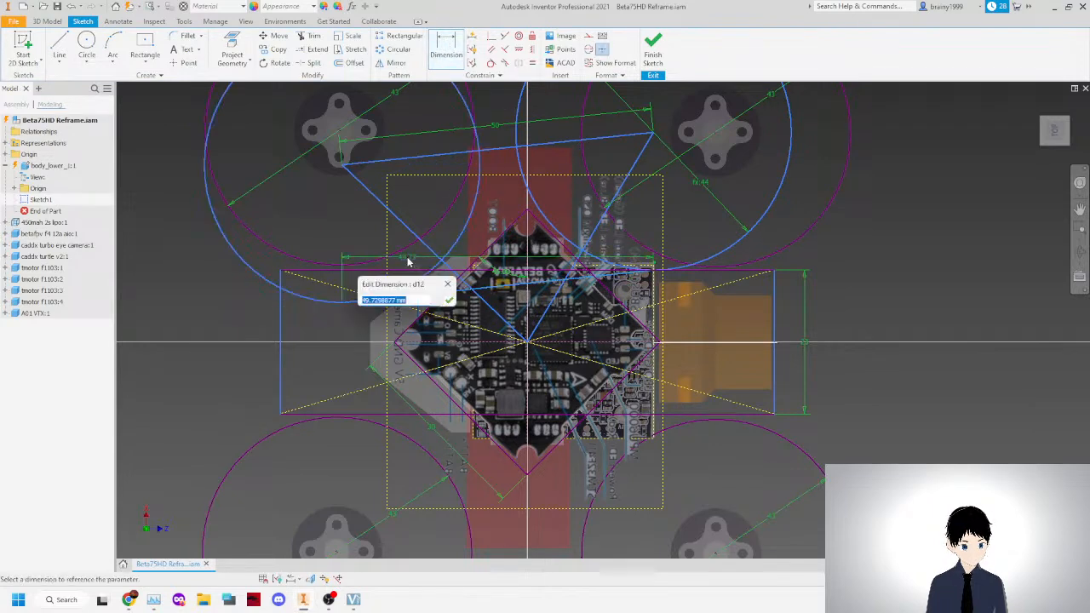
{"action": "left_click", "coordinate": [447, 284]}
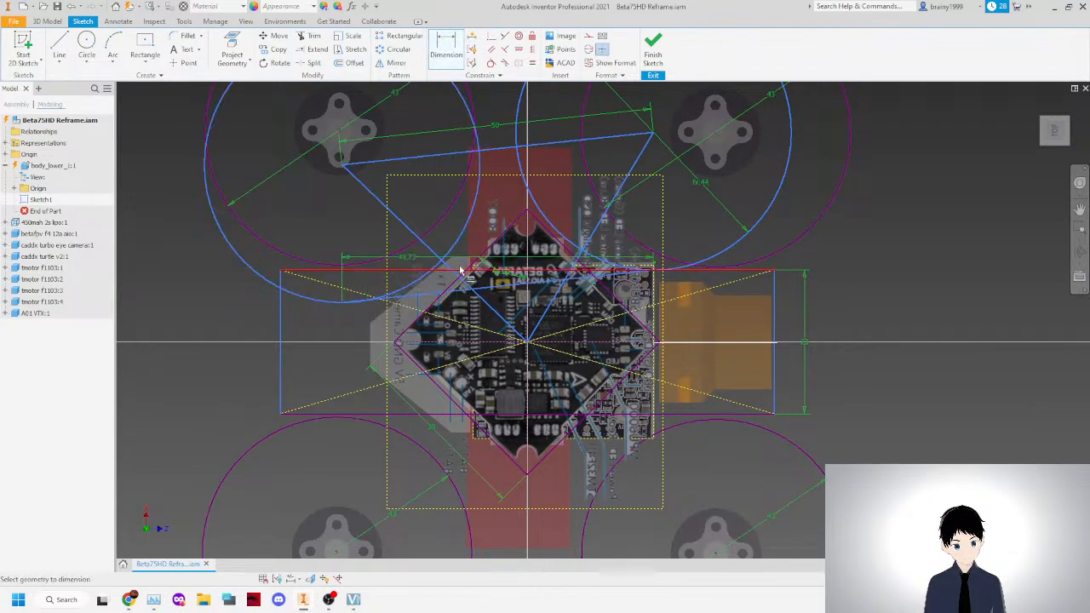
{"action": "left_click", "coordinate": [445, 48]}
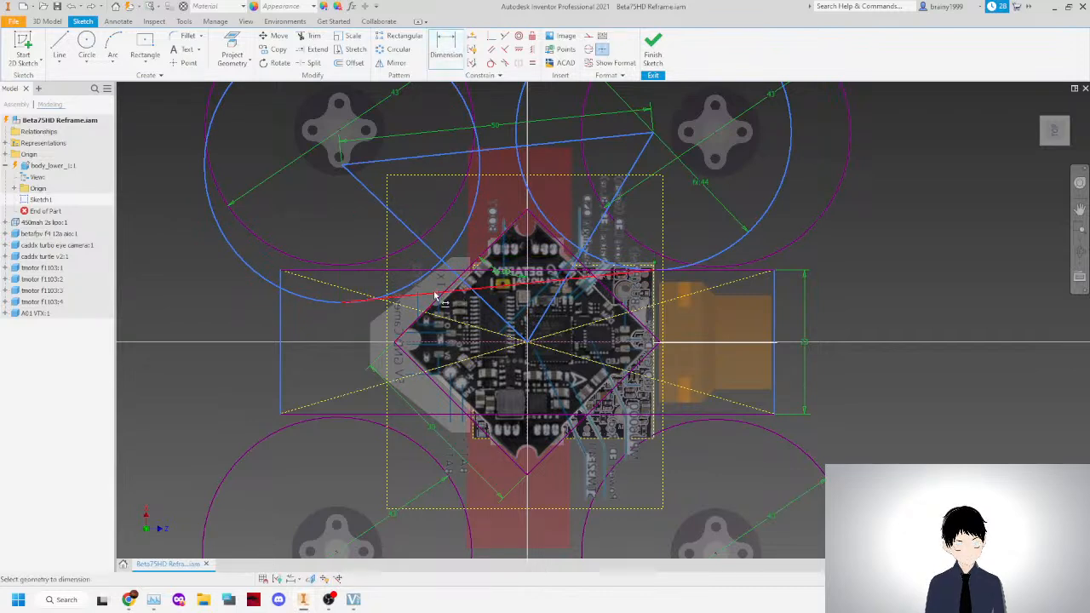
{"action": "right_click", "coordinate": [350, 248]}
{"action": "left_click", "coordinate": [308, 248]}
Make the second connecting line equal to the 50 mm line, and shift the upper-left arm's end slightly down and outward.
{"action": "left_click", "coordinate": [533, 63]}
{"action": "left_click", "coordinate": [508, 148]}
{"action": "left_click", "coordinate": [580, 279]}
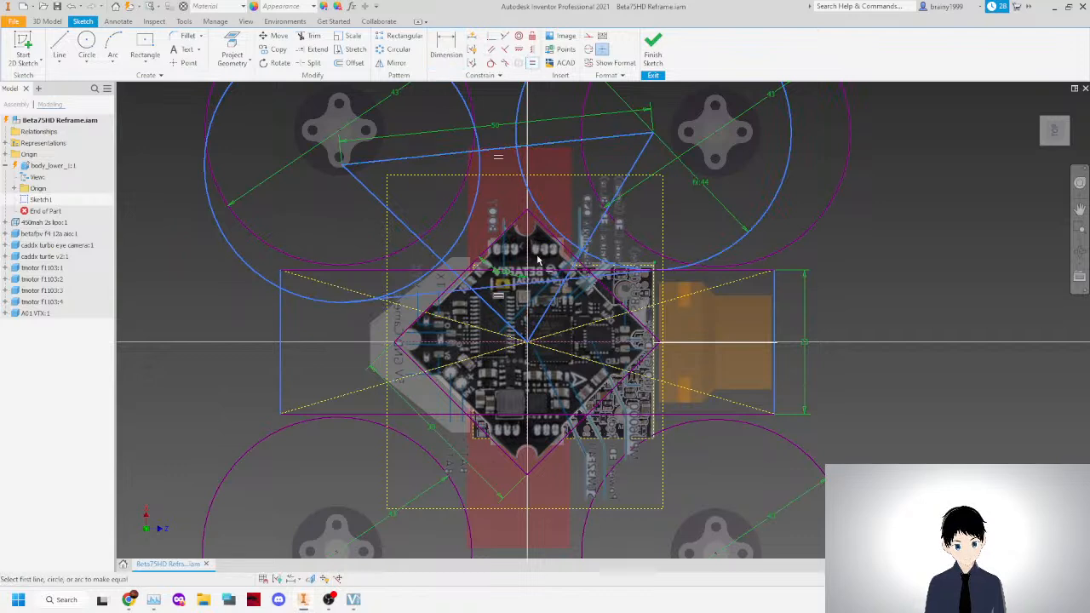
{"action": "right_click", "coordinate": [334, 211]}
{"action": "left_click", "coordinate": [300, 189]}
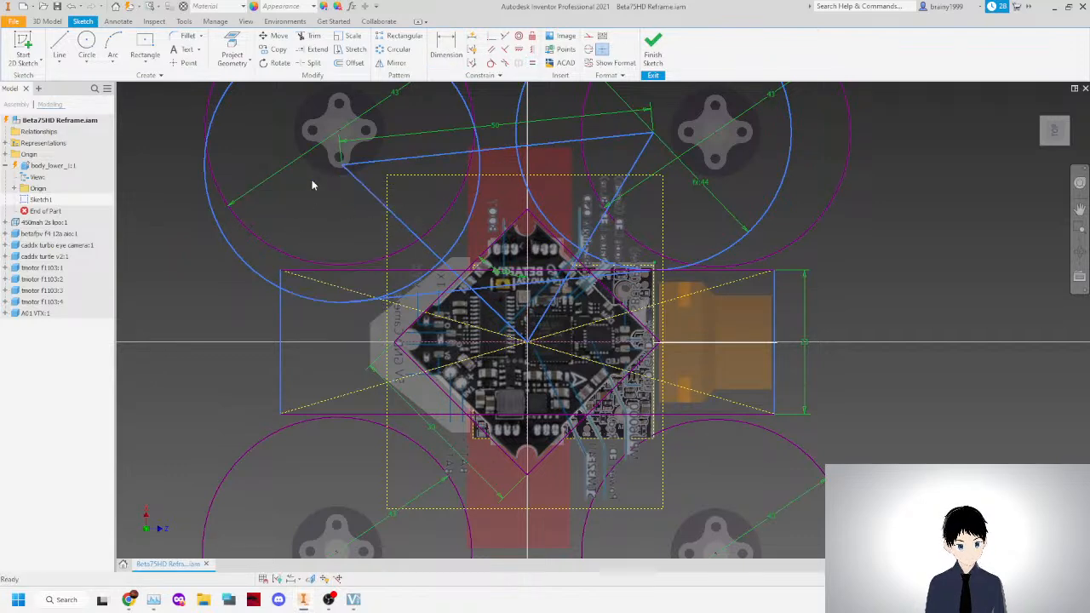
{"action": "mouse_move", "coordinate": [345, 168]}
{"action": "left_mouse_down"}
{"action": "mouse_move", "coordinate": [345, 122]}
{"action": "mouse_move", "coordinate": [324, 176]}
{"action": "mouse_move", "coordinate": [338, 169]}
{"action": "left_mouse_up"}
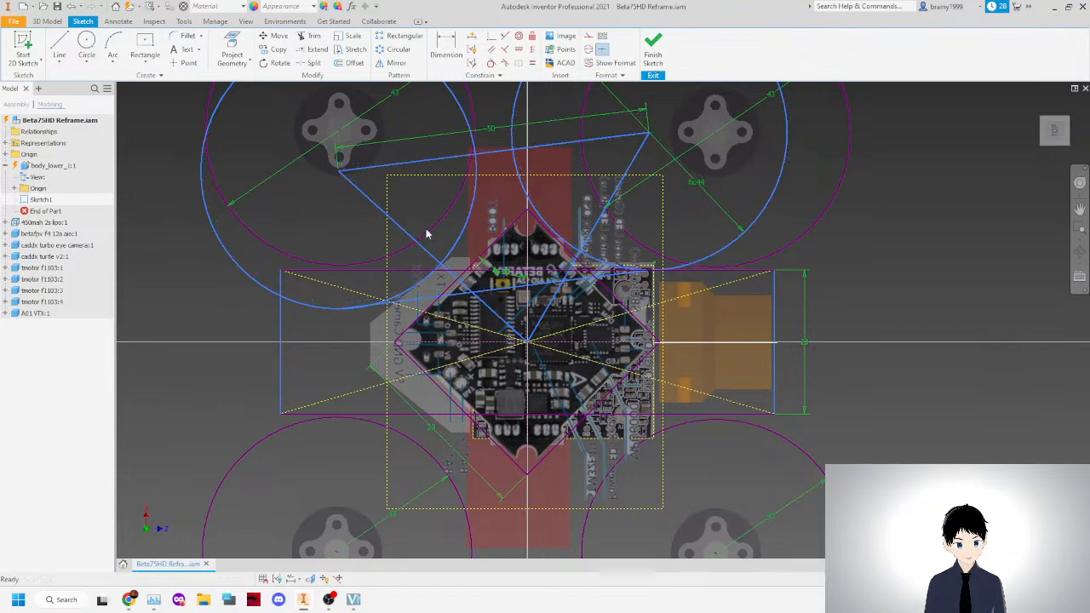
{"action": "scroll", "coordinate": [370, 251], "scroll_direction": "up", "scroll_amount": 3}
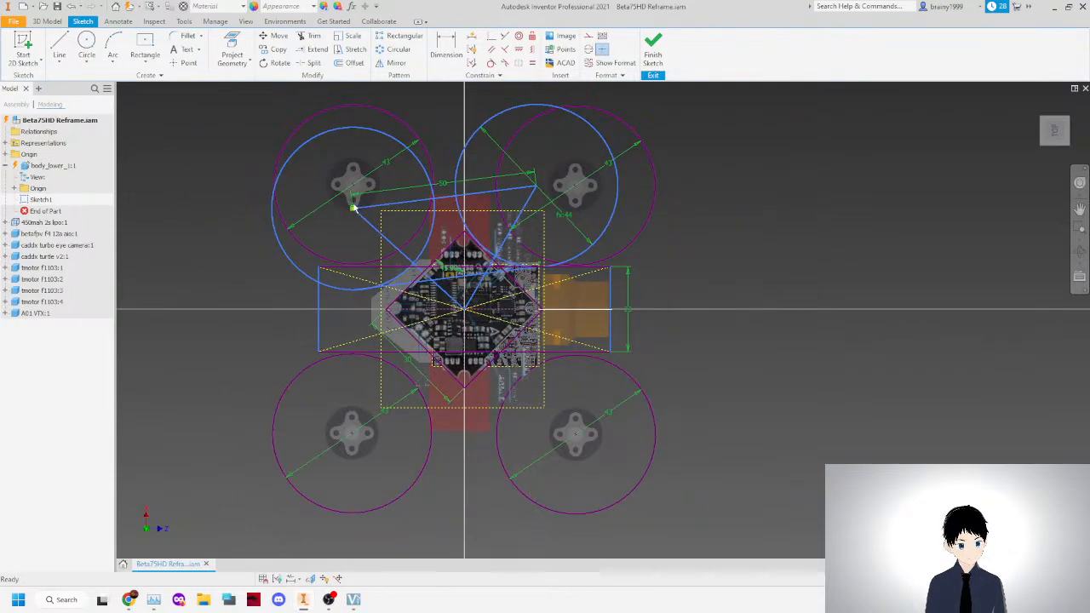
{"action": "scroll", "coordinate": [311, 245], "scroll_direction": "down", "scroll_amount": 1}
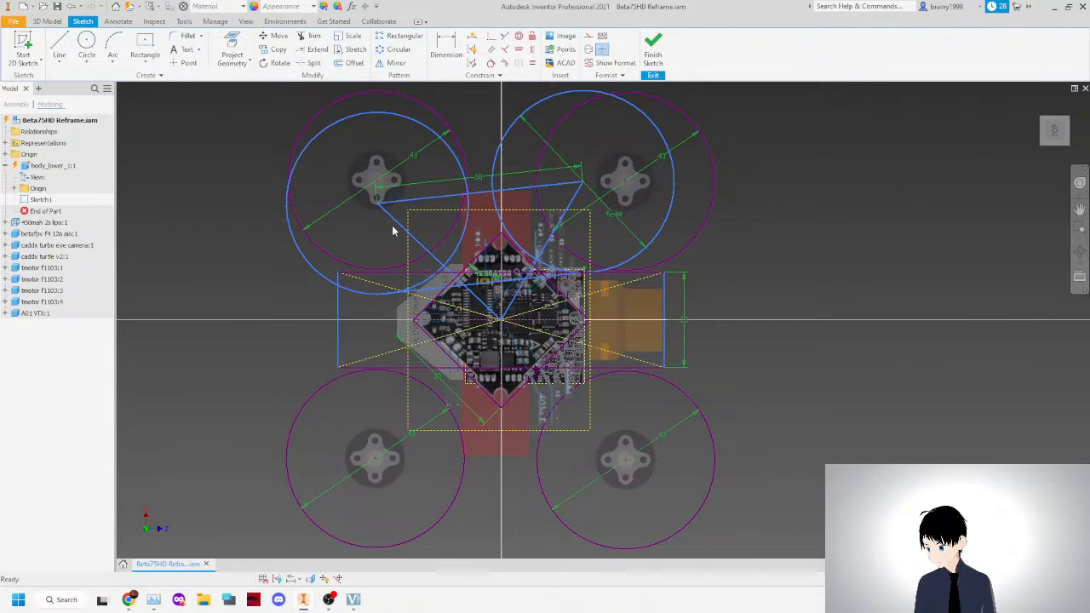
Select both upper arms together with their propeller circles and the two connecting lines.
{"action": "mouse_move", "coordinate": [241, 336]}
{"action": "left_mouse_down"}
{"action": "mouse_move", "coordinate": [673, 139]}
{"action": "mouse_move", "coordinate": [692, 97]}
{"action": "left_mouse_up"}
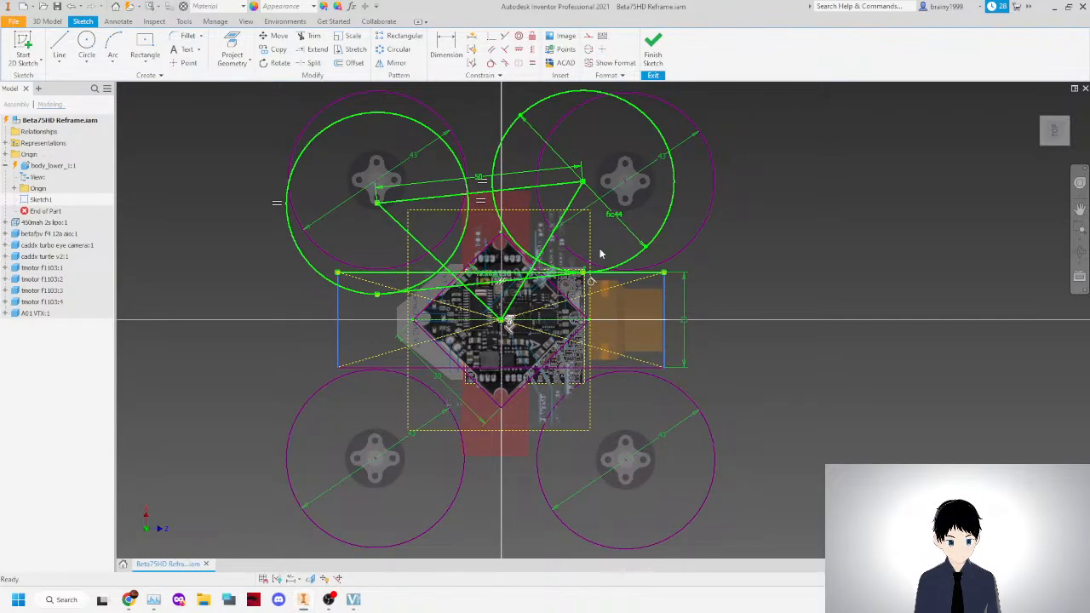
{"action": "scroll", "coordinate": [499, 267], "scroll_direction": "down", "scroll_amount": 3}
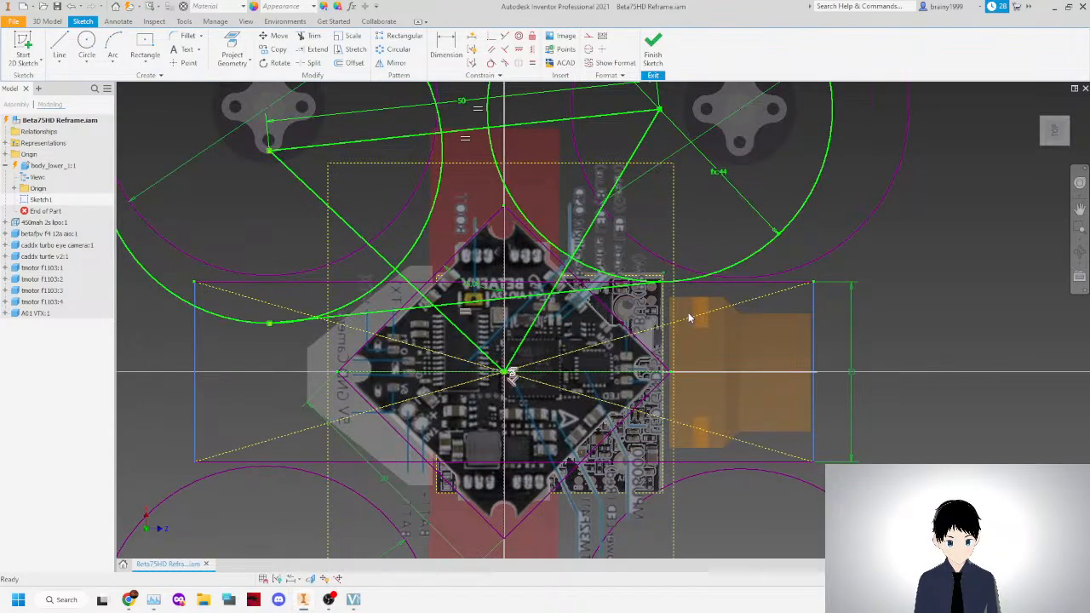
{"action": "scroll", "coordinate": [569, 302], "scroll_direction": "up", "scroll_amount": 3}
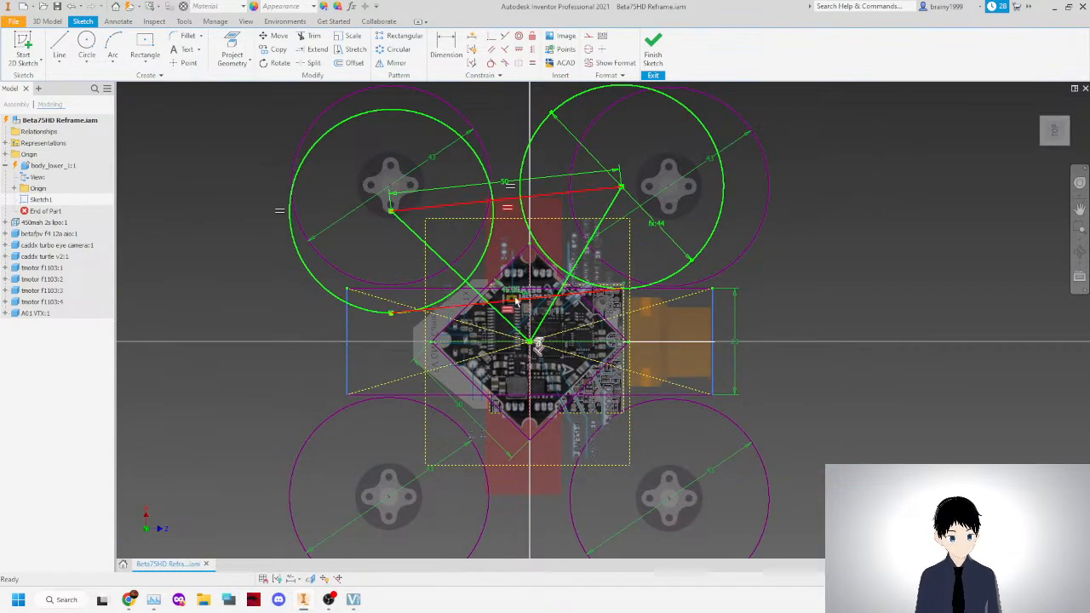
{"action": "left_click", "coordinate": [397, 63]}
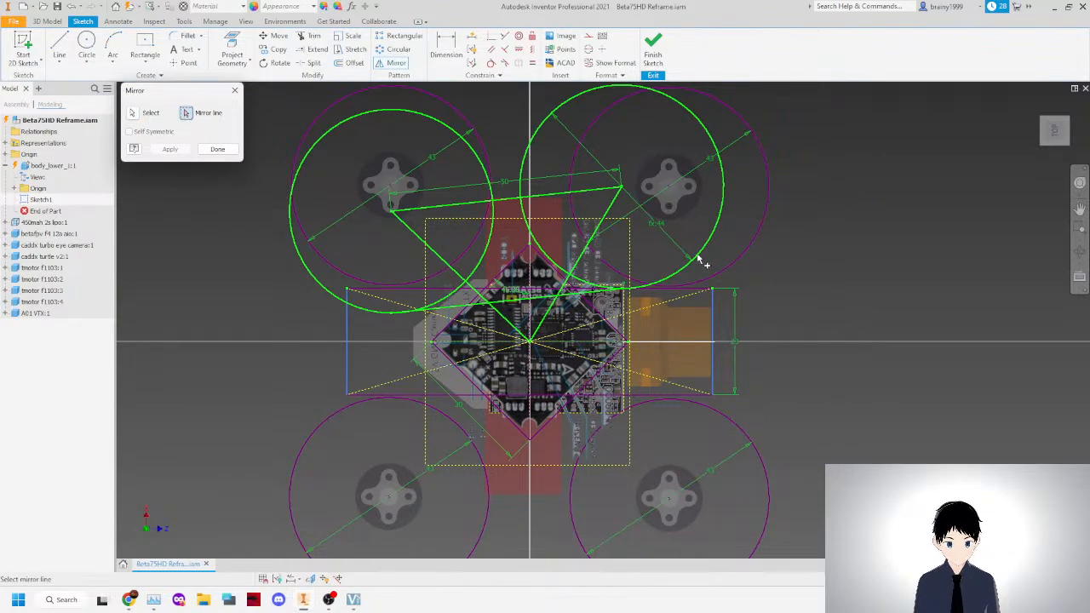
{"action": "left_click", "coordinate": [505, 316]}
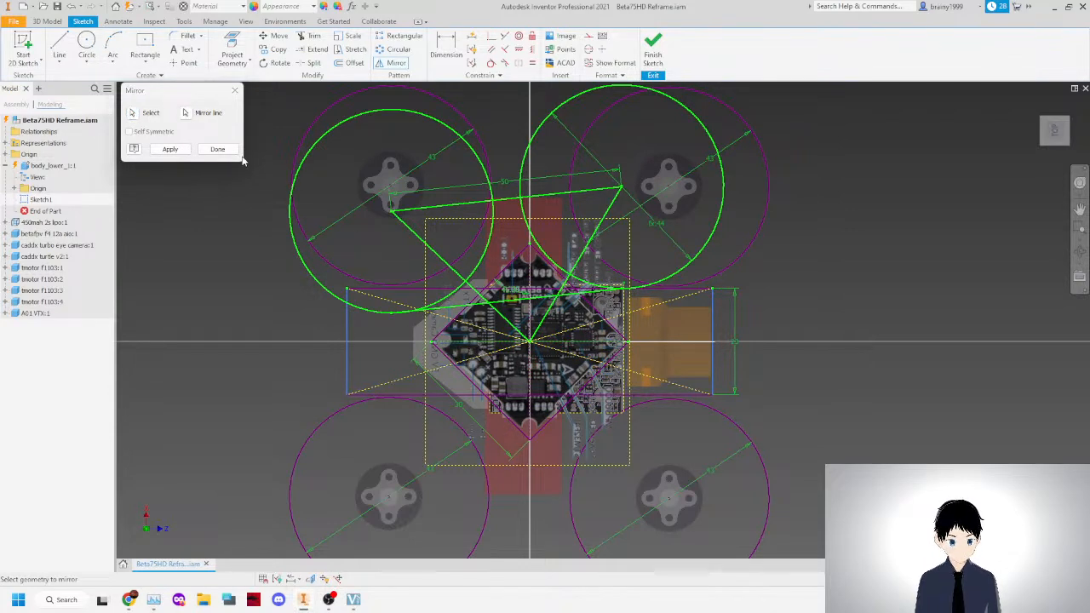
{"action": "left_click", "coordinate": [235, 90]}
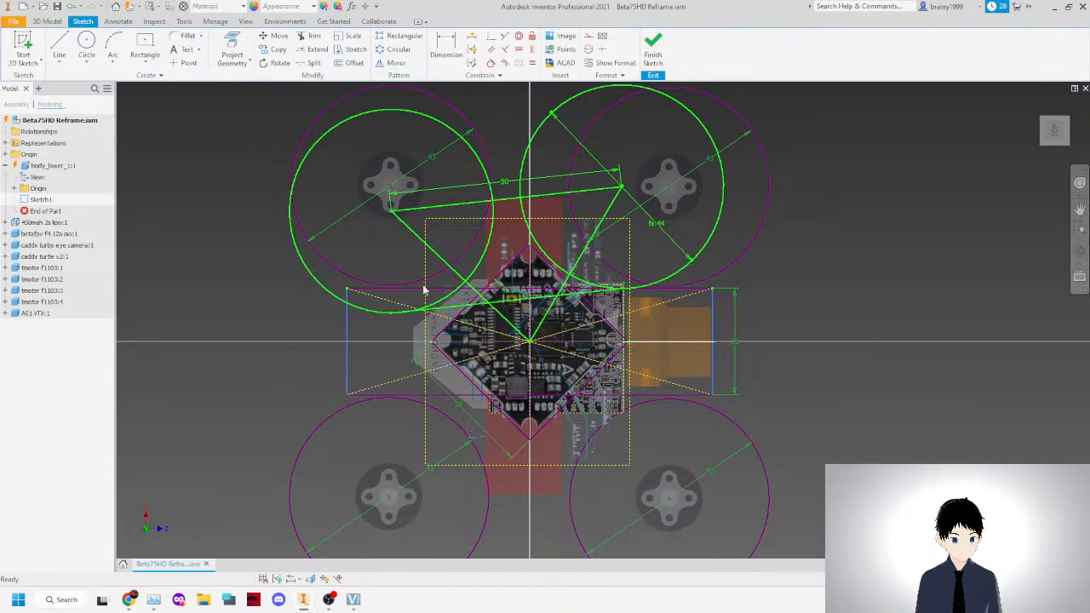
Mirror the selected upper arms, propeller circles and connecting lines across the horizontal centre line to the lower half.
{"action": "scroll", "coordinate": [467, 345], "scroll_direction": "up", "scroll_amount": 3}
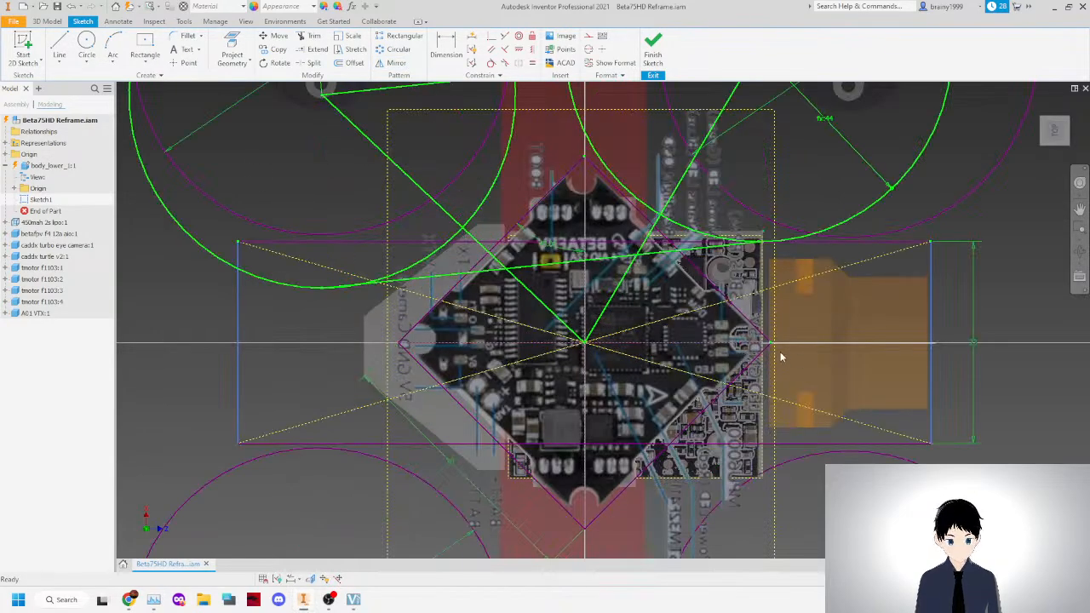
{"action": "scroll", "coordinate": [833, 311], "scroll_direction": "down", "scroll_amount": 3}
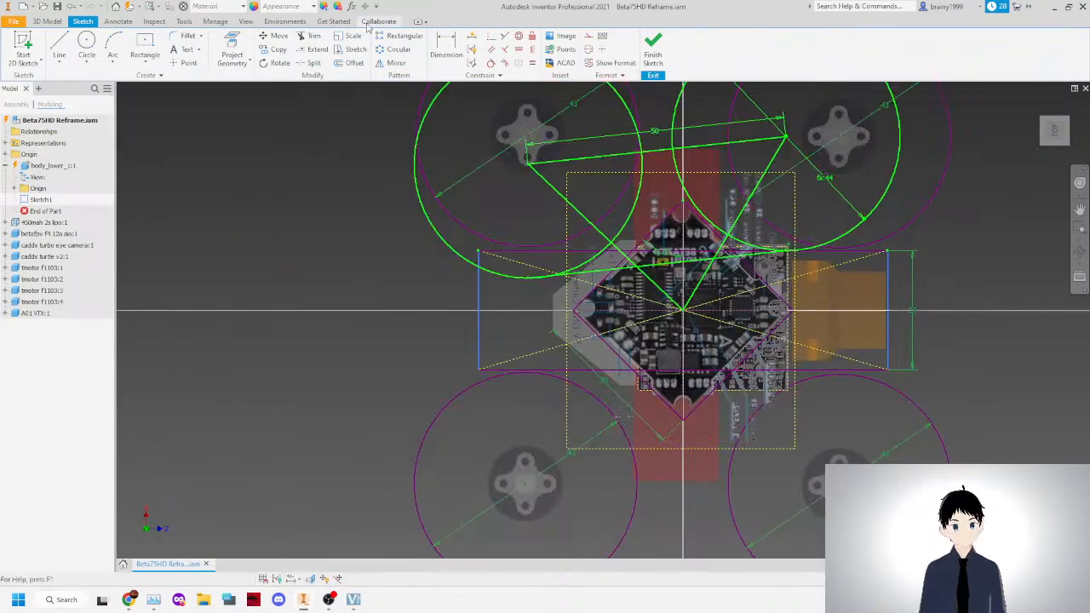
{"action": "left_click", "coordinate": [392, 63]}
{"action": "left_click", "coordinate": [185, 114]}
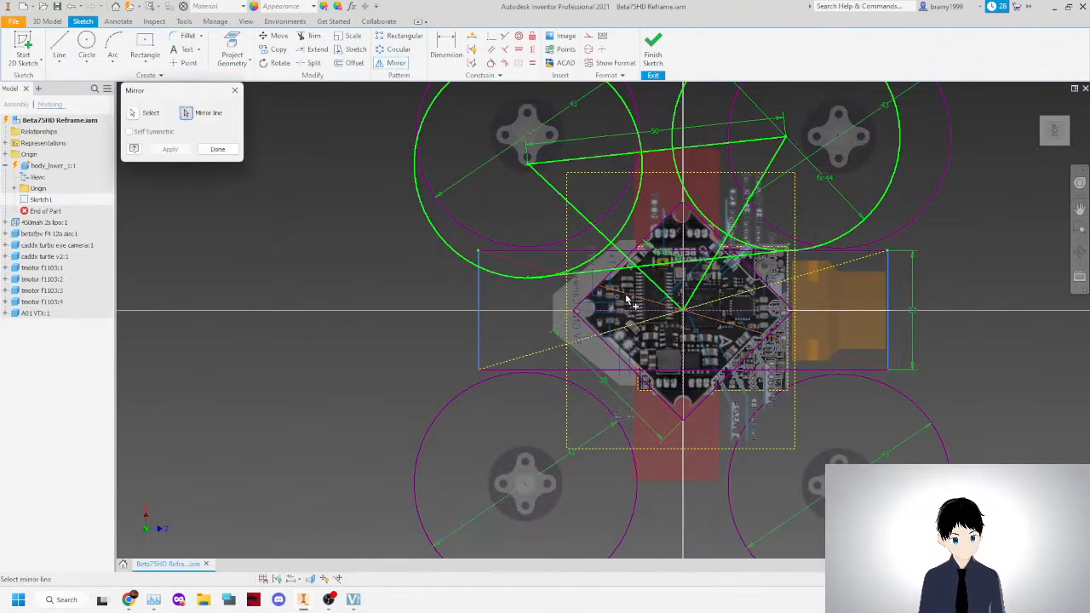
{"action": "left_click", "coordinate": [626, 312]}
{"action": "left_click", "coordinate": [218, 149]}
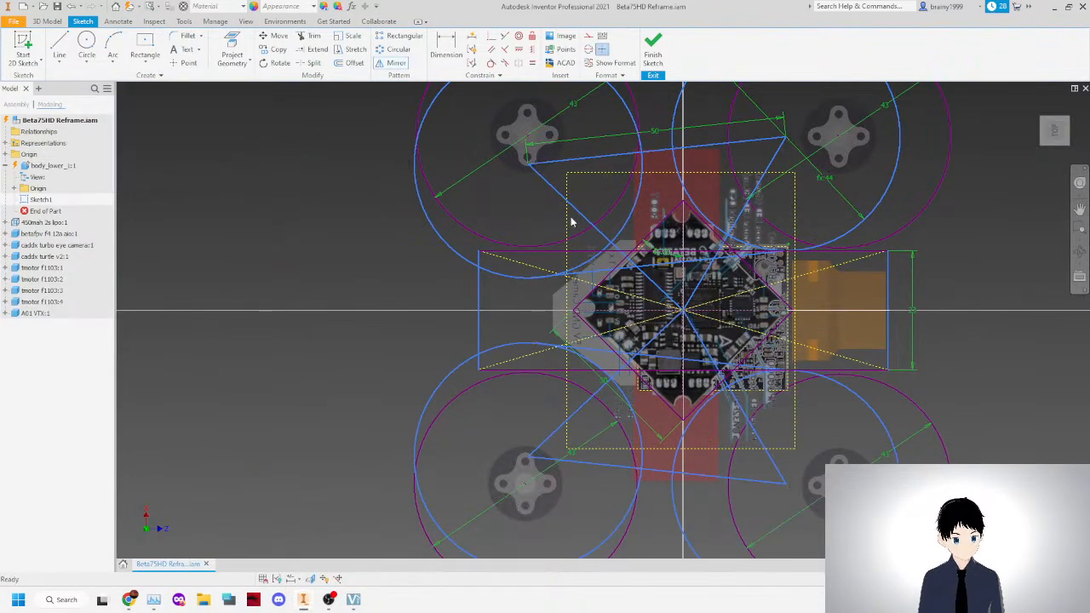
{"action": "scroll", "coordinate": [652, 239], "scroll_direction": "down", "scroll_amount": 3}
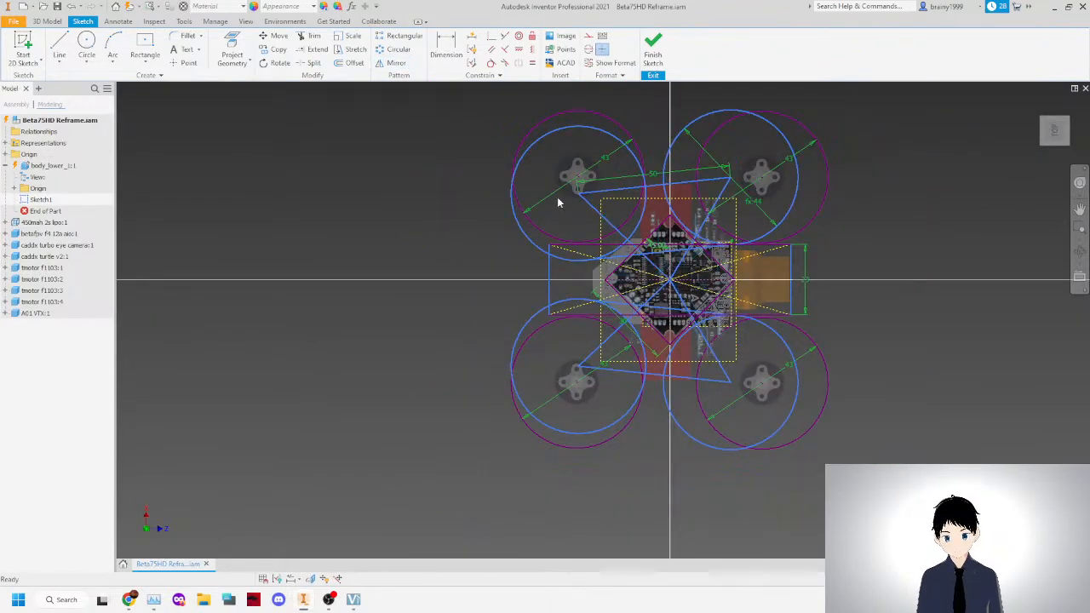
{"action": "scroll", "coordinate": [558, 202], "scroll_direction": "up", "scroll_amount": 3}
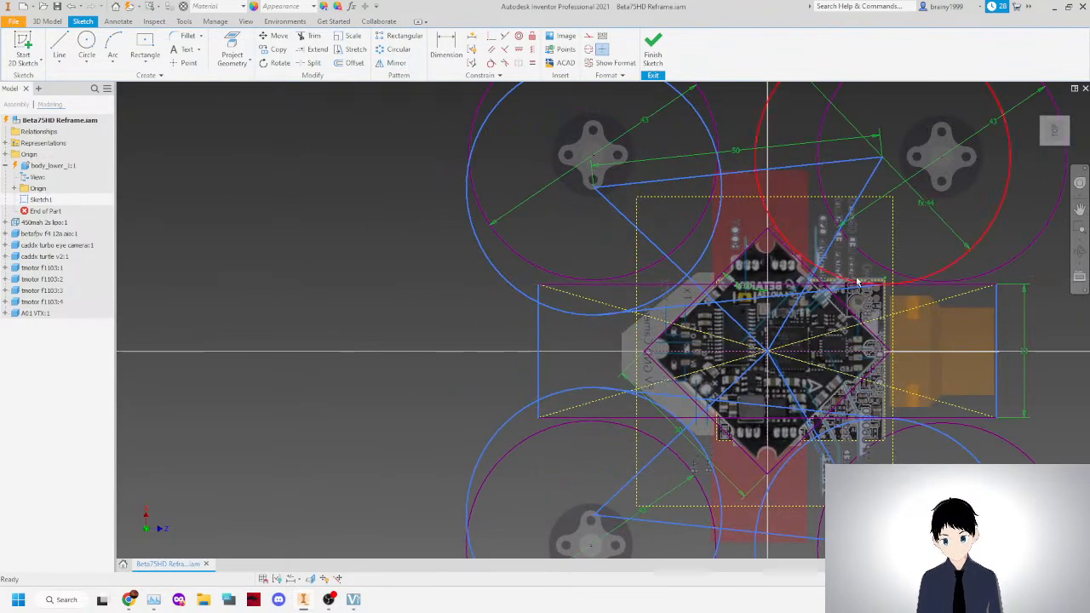
Finish the body_lower sketch and return to the top-level assembly.
{"action": "scroll", "coordinate": [826, 273], "scroll_direction": "down", "scroll_amount": 3}
{"action": "scroll", "coordinate": [810, 261], "scroll_direction": "up", "scroll_amount": 3}
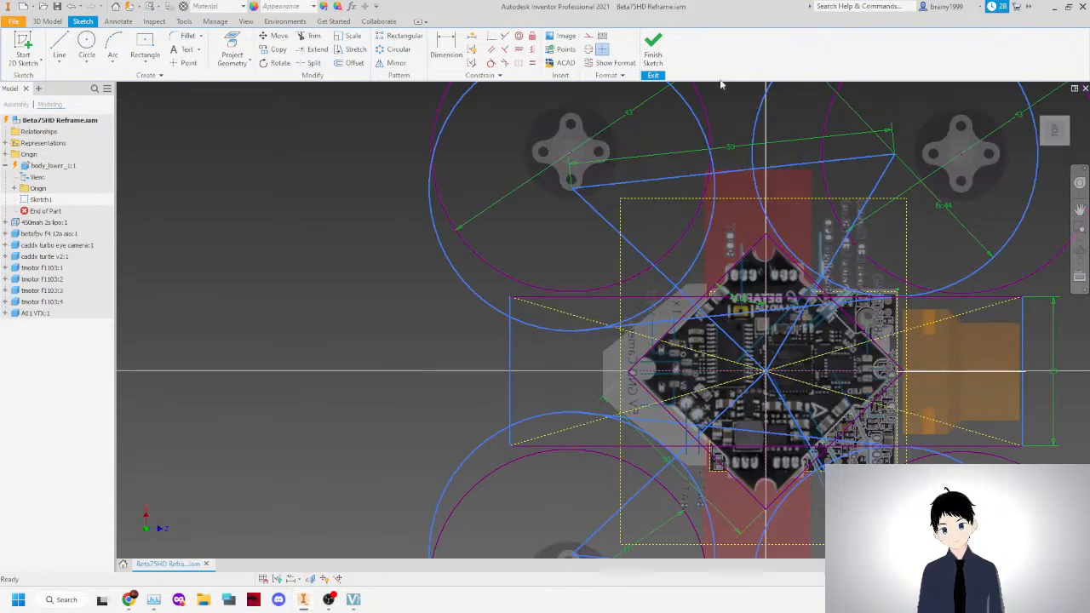
{"action": "left_click", "coordinate": [653, 47]}
{"action": "left_click", "coordinate": [947, 56]}
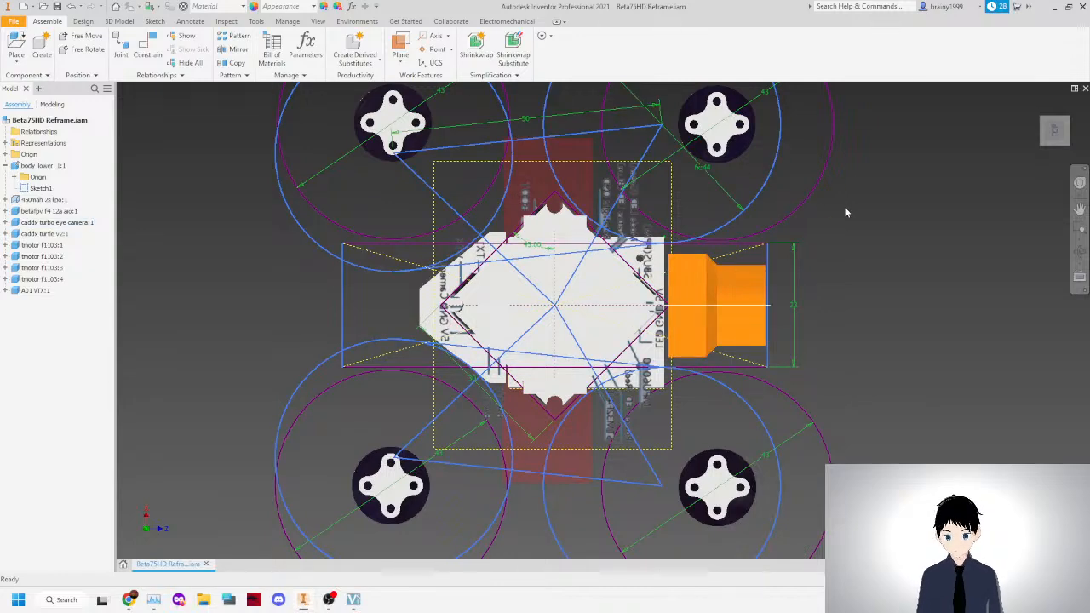
Try to mate the two upper motors' propeller circles to the matching propeller circles in the body sketch.
{"action": "key", "text": "c"}
{"action": "left_click", "coordinate": [809, 211]}
{"action": "left_click", "coordinate": [776, 198]}
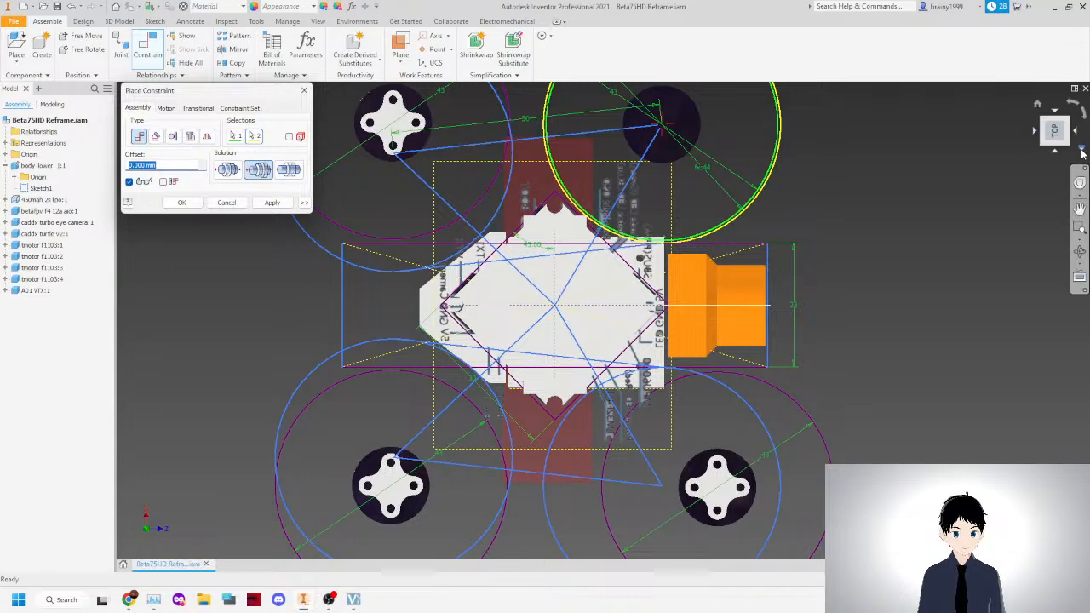
{"action": "left_click", "coordinate": [1074, 130]}
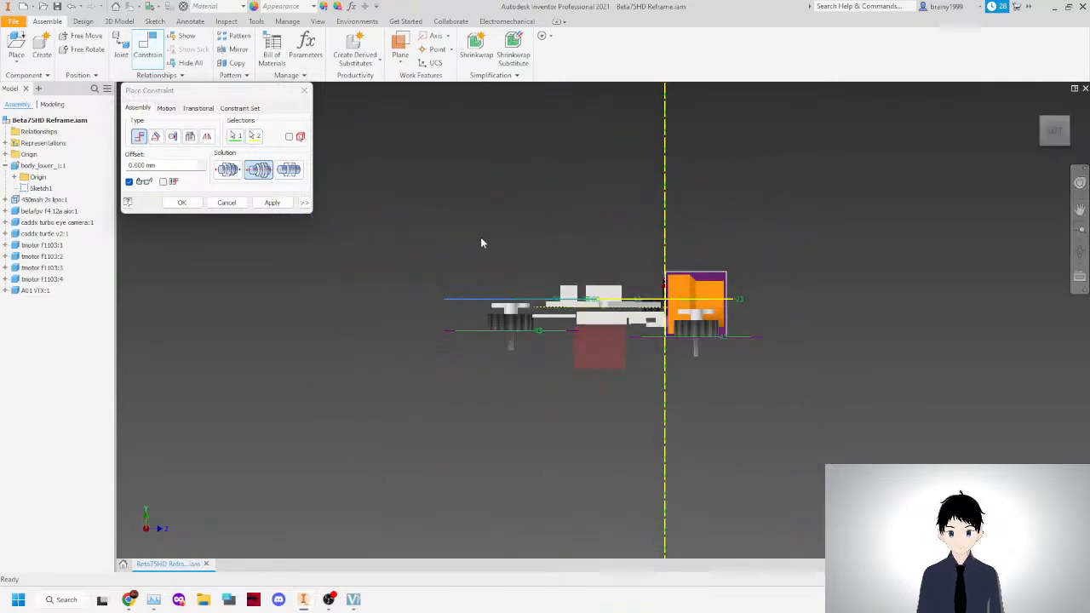
{"action": "left_click_drag", "start_coordinate": [1056, 131], "coordinate": [1039, 157]}
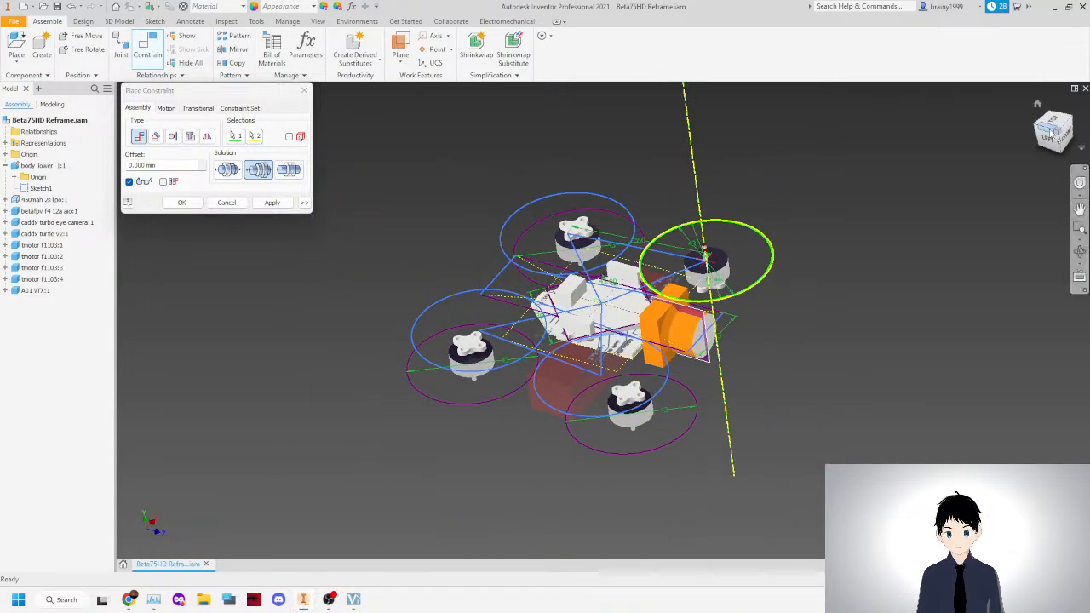
{"action": "left_click", "coordinate": [272, 202]}
{"action": "left_click", "coordinate": [639, 231]}
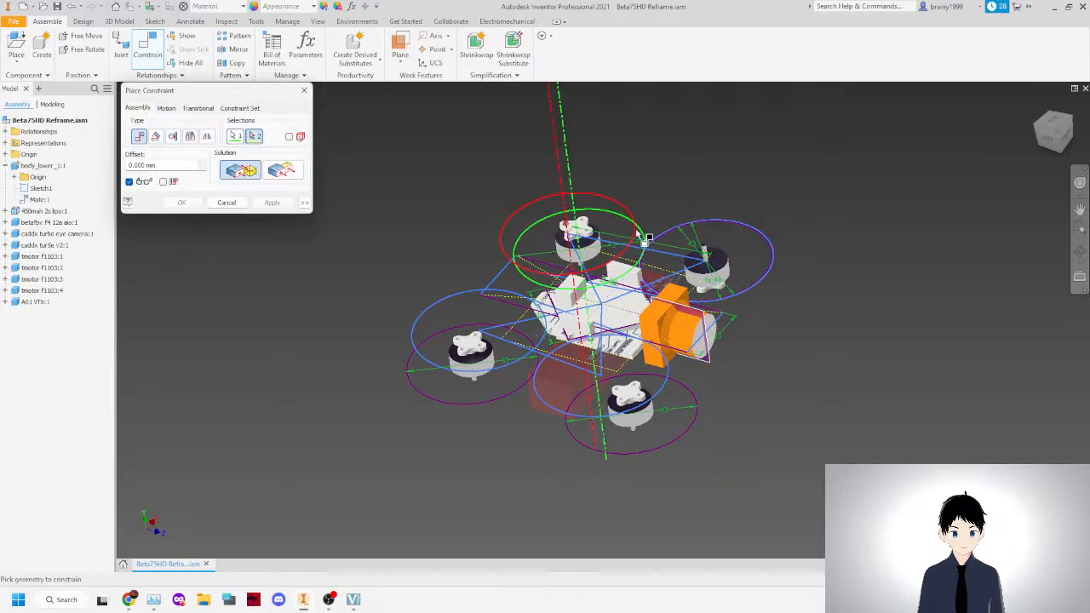
{"action": "left_click", "coordinate": [620, 231]}
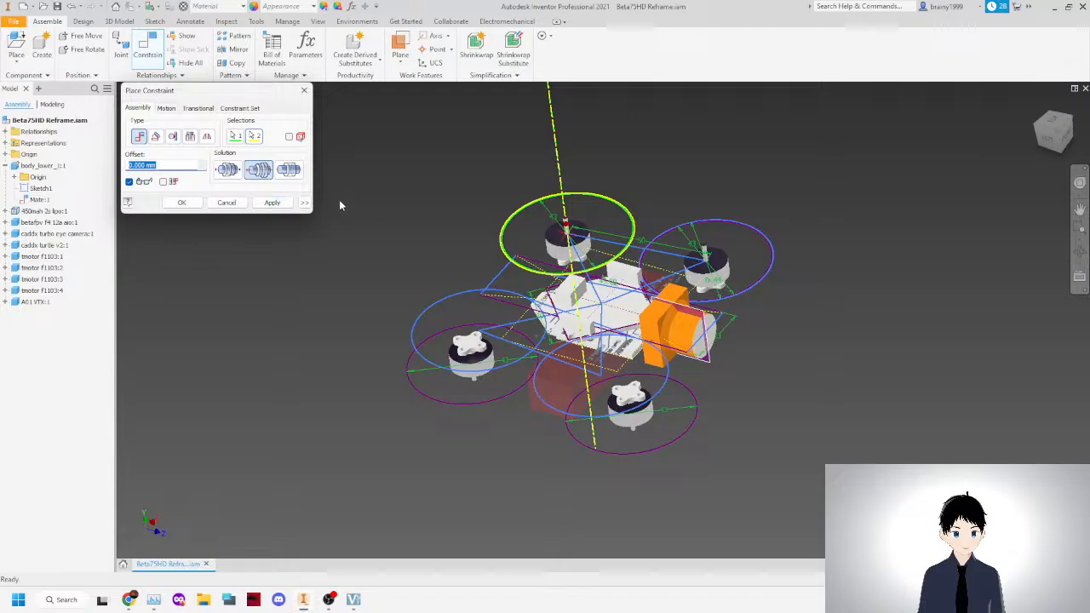
{"action": "left_click", "coordinate": [226, 202]}
{"action": "key", "text": "ctrl+z"}
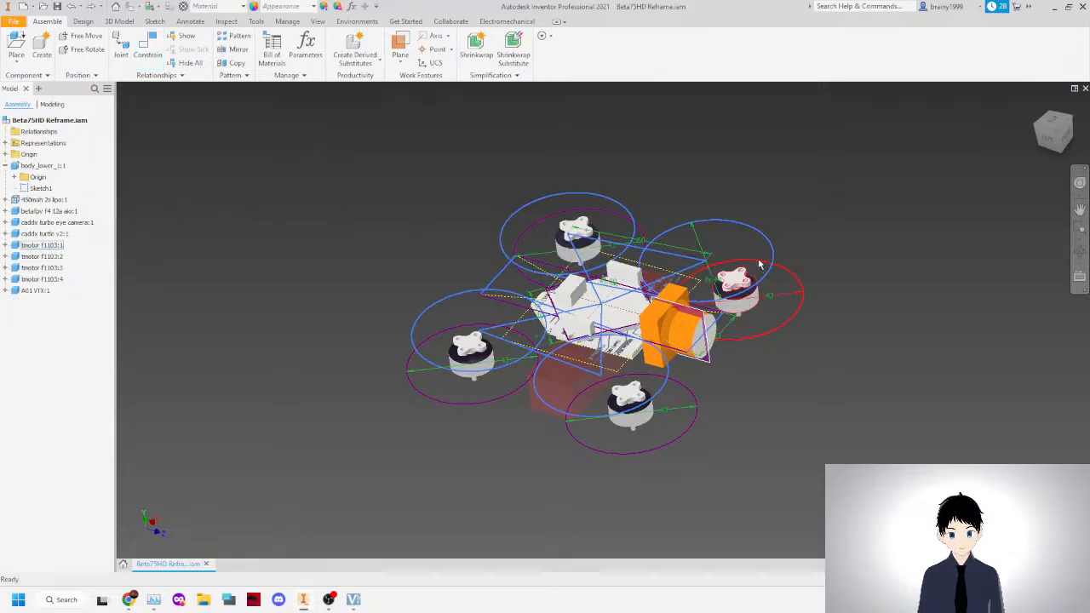
Mate the upper-right motor's cylinder axis to its propeller circle in the body sketch with a 0 mm offset.
{"action": "scroll", "coordinate": [749, 296], "scroll_direction": "down", "scroll_amount": 7}
{"action": "key", "text": "c"}
{"action": "left_click", "coordinate": [738, 339]}
{"action": "scroll", "coordinate": [661, 252], "scroll_direction": "up", "scroll_amount": 6}
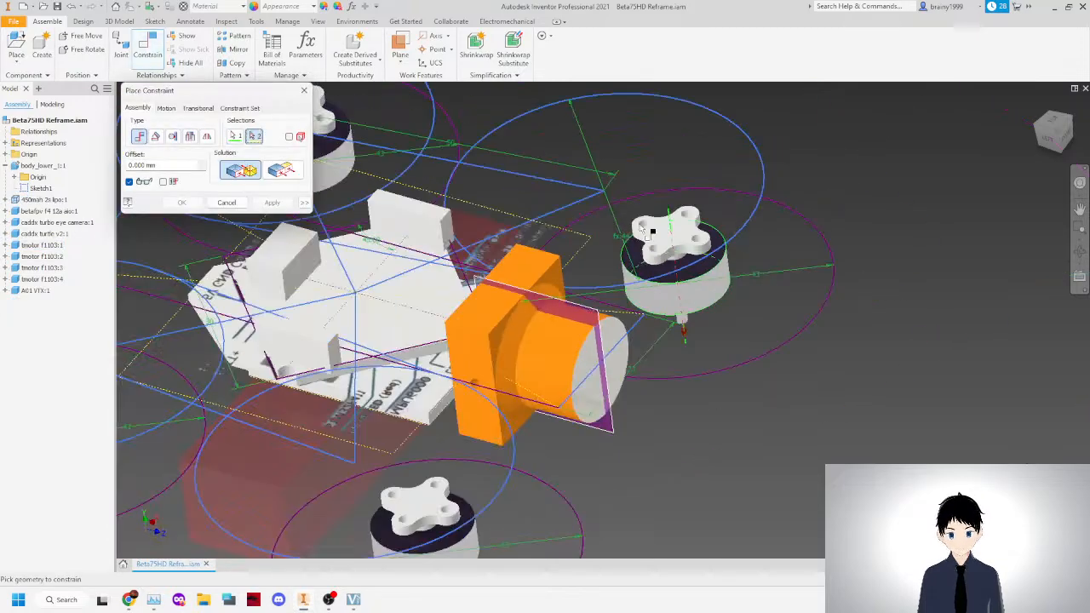
{"action": "left_click", "coordinate": [649, 284]}
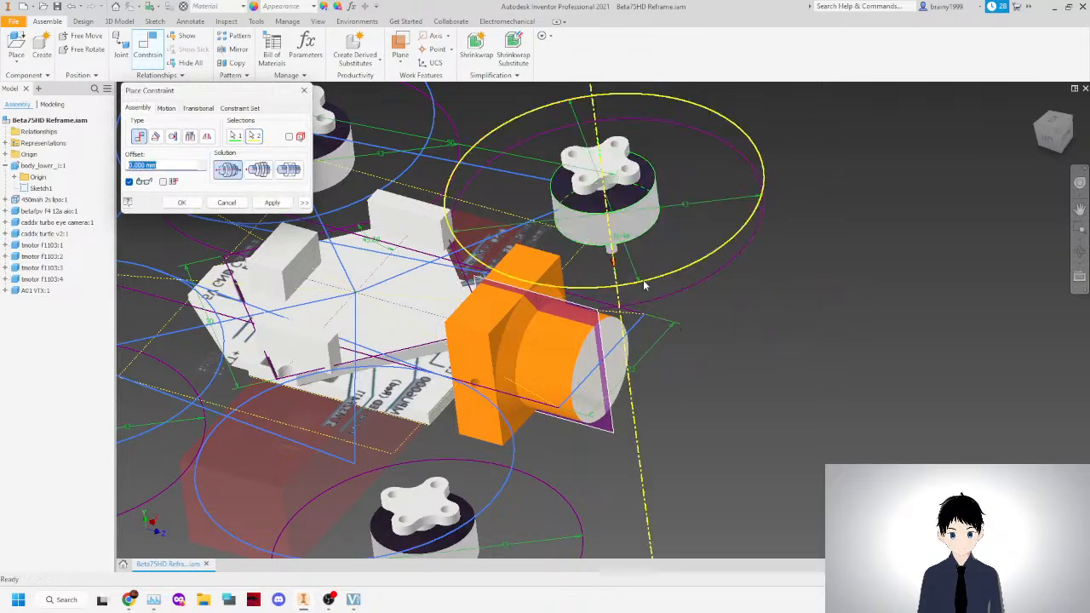
{"action": "left_click", "coordinate": [271, 202]}
Mate the two lower motors axially to their corresponding propeller circles in the body sketch with a 0 mm offset.
{"action": "scroll", "coordinate": [409, 358], "scroll_direction": "up", "scroll_amount": 5}
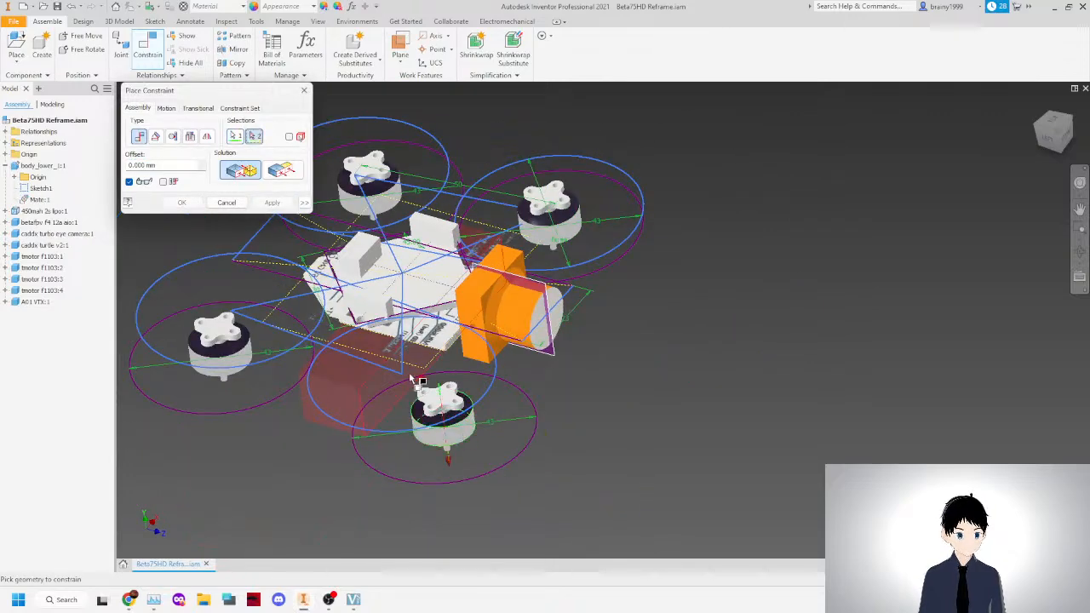
{"action": "left_click", "coordinate": [435, 424]}
{"action": "left_click", "coordinate": [271, 202]}
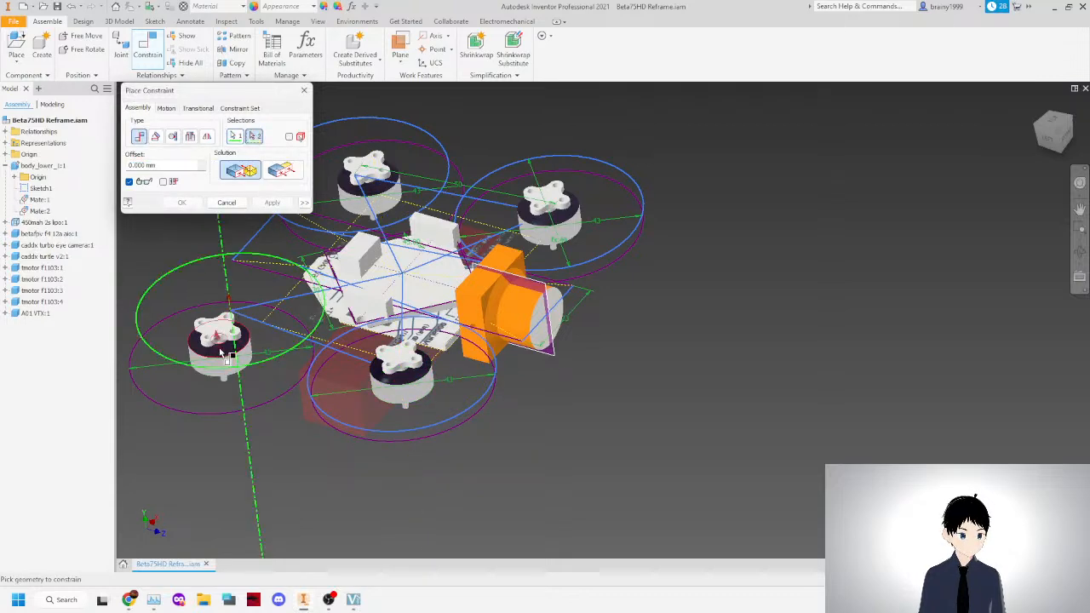
{"action": "left_click", "coordinate": [235, 369]}
{"action": "left_click", "coordinate": [271, 203]}
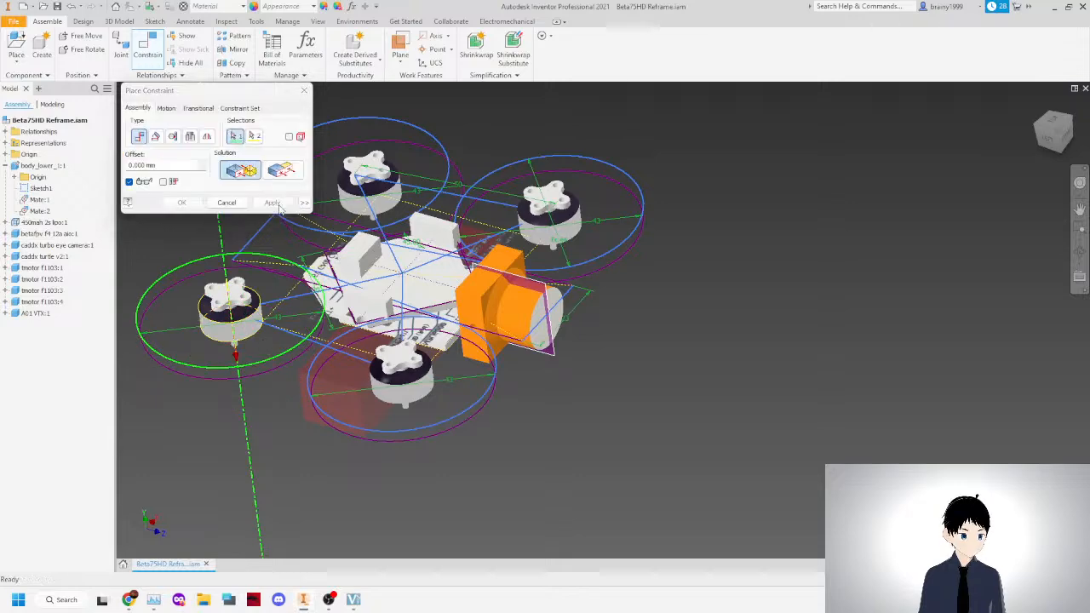
Mate the upper-left motor's axis to its propeller circle in the body sketch with a 0 mm offset.
{"action": "scroll", "coordinate": [407, 217], "scroll_direction": "down", "scroll_amount": 5}
{"action": "scroll", "coordinate": [408, 217], "scroll_direction": "up", "scroll_amount": 5}
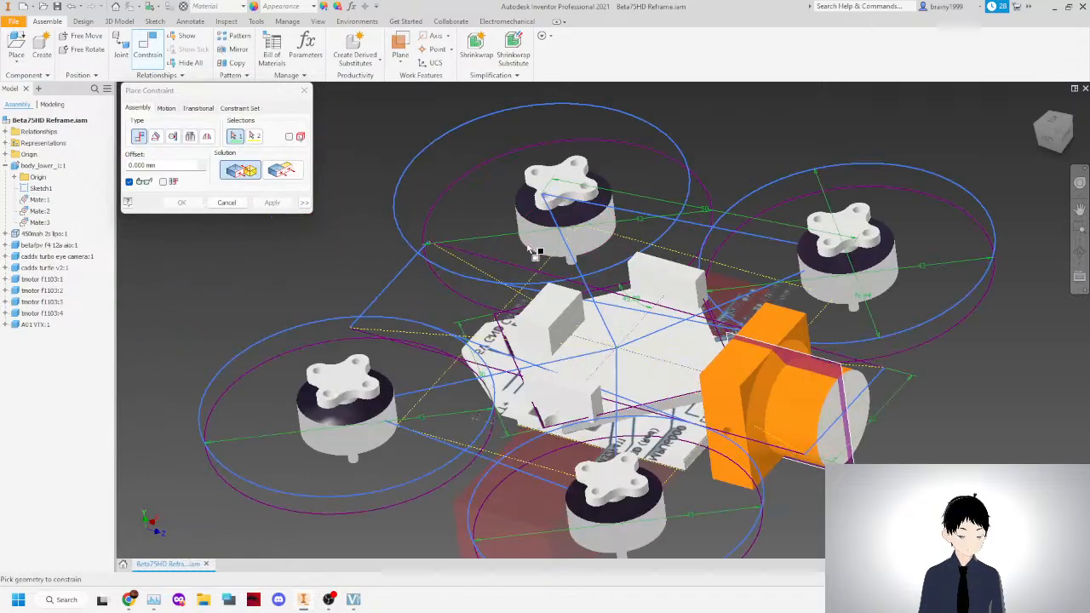
{"action": "left_click", "coordinate": [470, 281]}
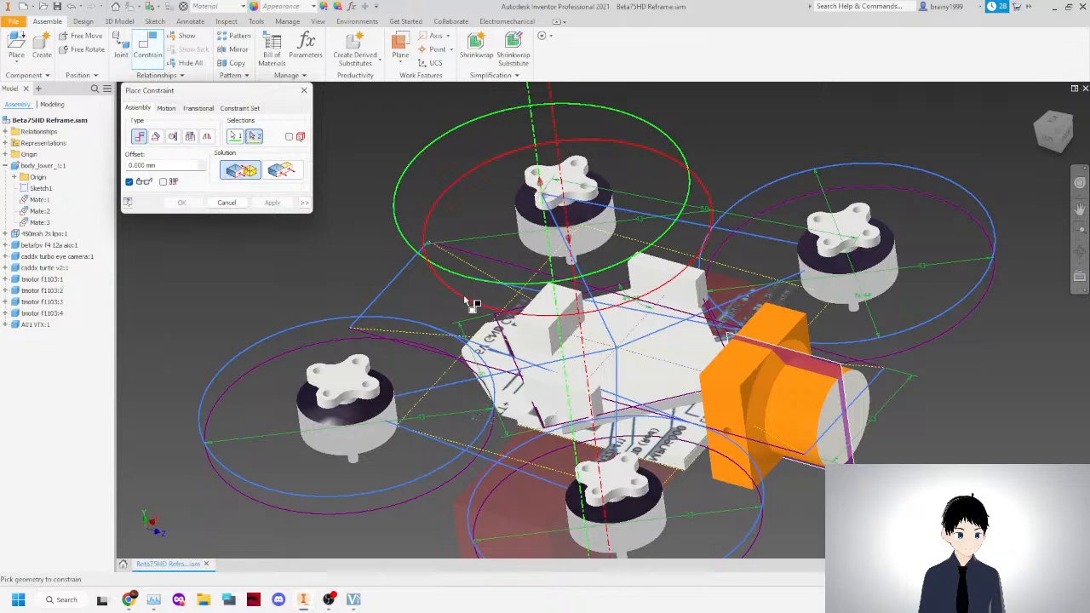
{"action": "left_click", "coordinate": [523, 241]}
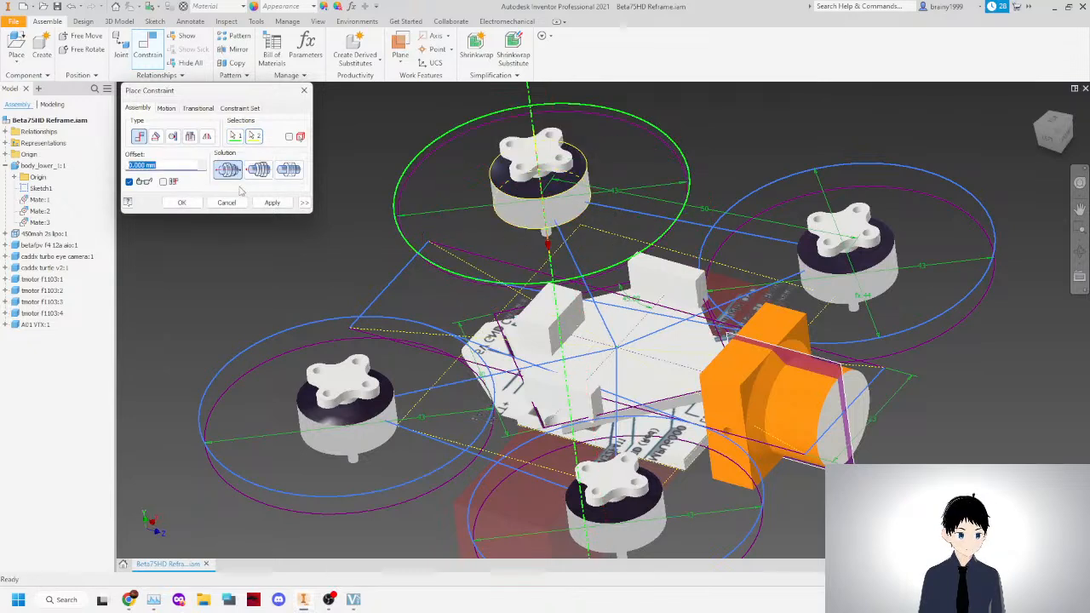
{"action": "left_click", "coordinate": [271, 202]}
Apply a flush constraint between the mounting faces of the upper-left and upper-right motors with a 0 mm offset.
{"action": "left_click", "coordinate": [541, 149]}
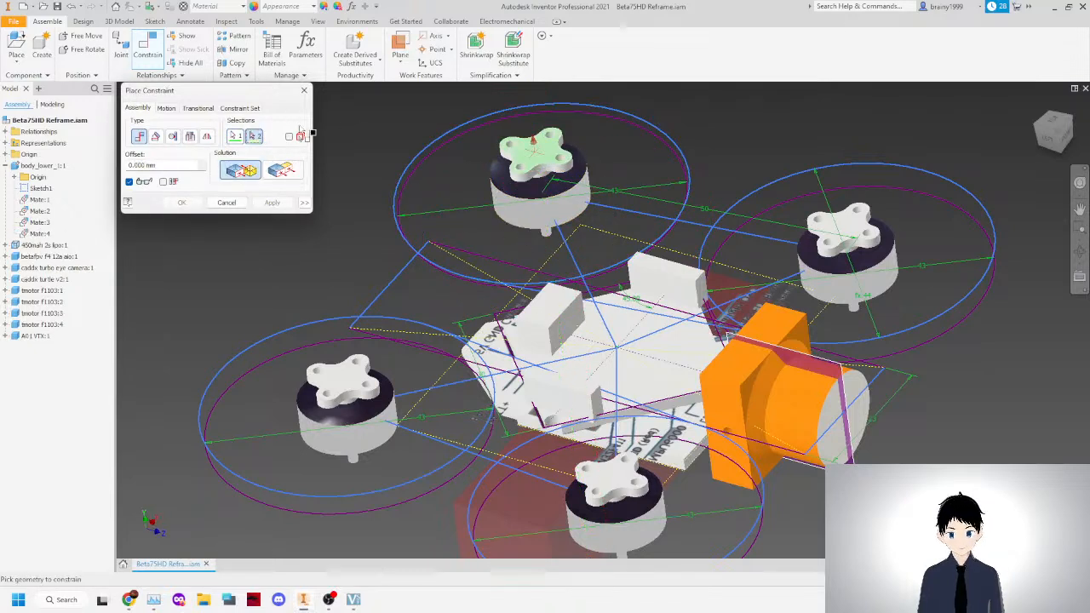
{"action": "left_click", "coordinate": [281, 169]}
{"action": "left_click", "coordinate": [836, 236]}
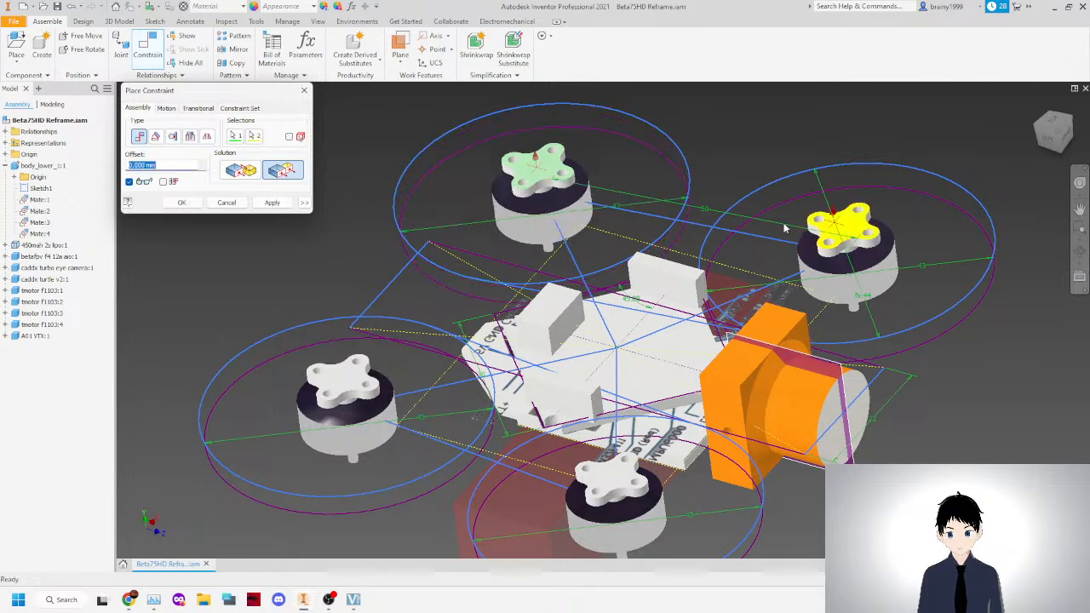
{"action": "left_click", "coordinate": [272, 203]}
Make the mounting faces of both lower motors flush with the upper-left motor's mounting face.
{"action": "left_click", "coordinate": [546, 168]}
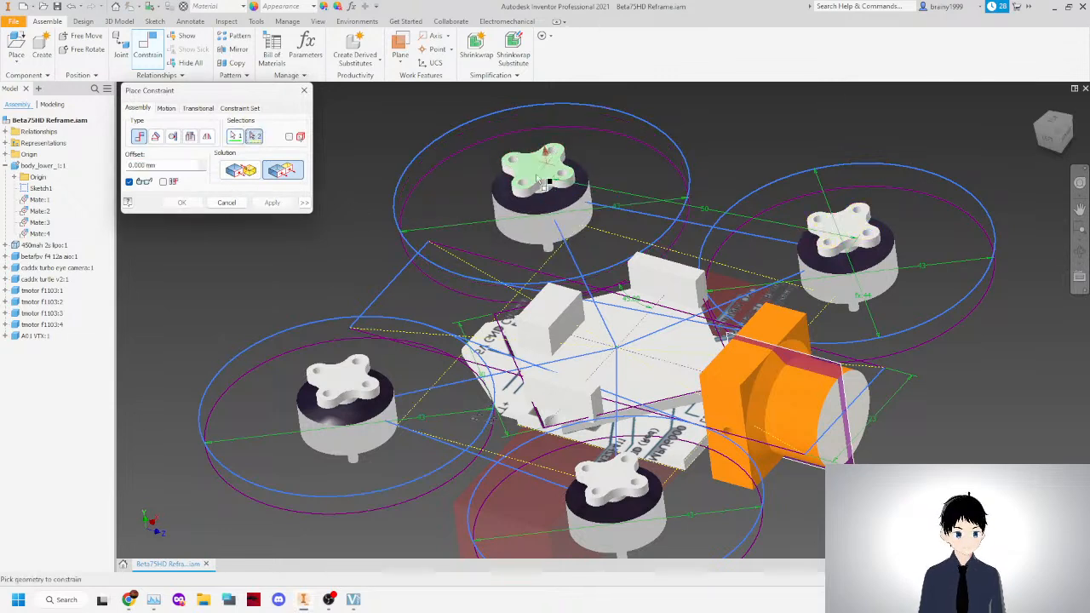
{"action": "left_click", "coordinate": [356, 372]}
{"action": "left_click", "coordinate": [271, 203]}
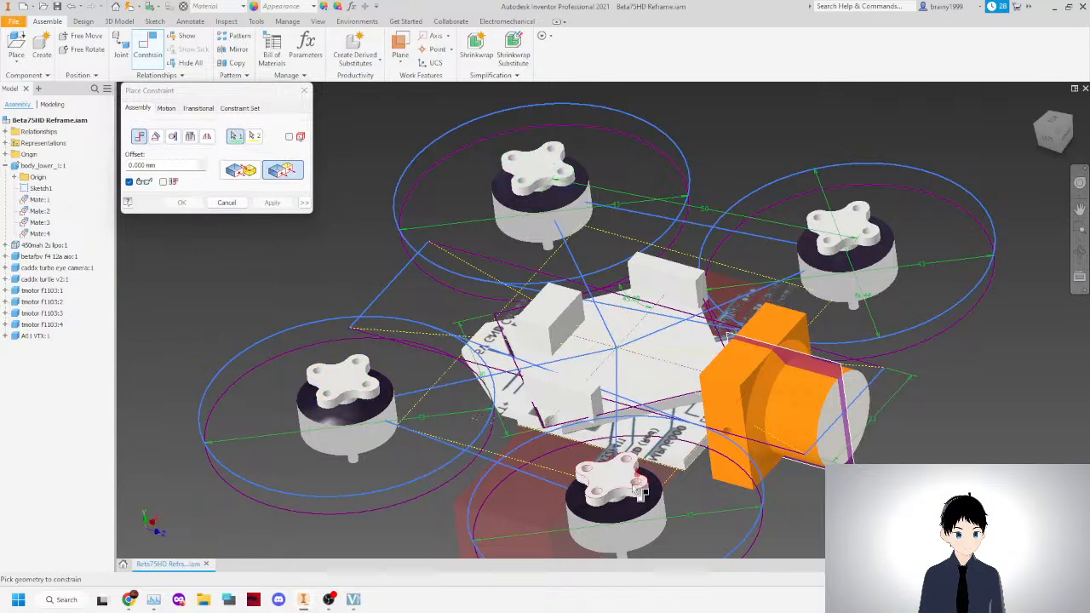
{"action": "left_click", "coordinate": [613, 472]}
{"action": "left_click", "coordinate": [535, 166]}
{"action": "left_click", "coordinate": [272, 202]}
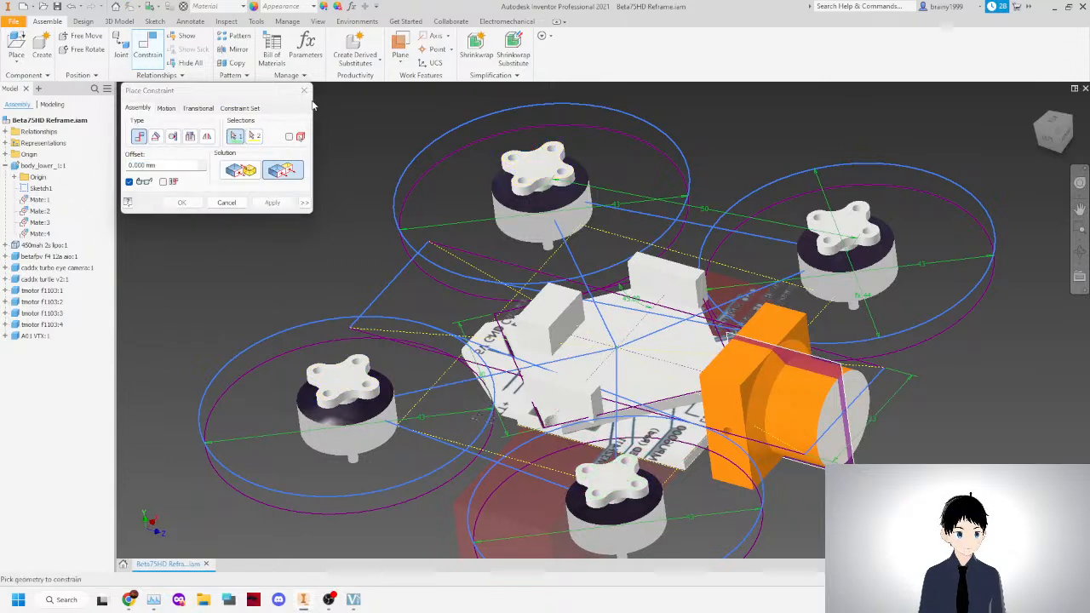
{"action": "left_click", "coordinate": [304, 91]}
Create a browser folder named Motors and move the four tmotor f1103 components into it.
{"action": "right_click", "coordinate": [26, 368]}
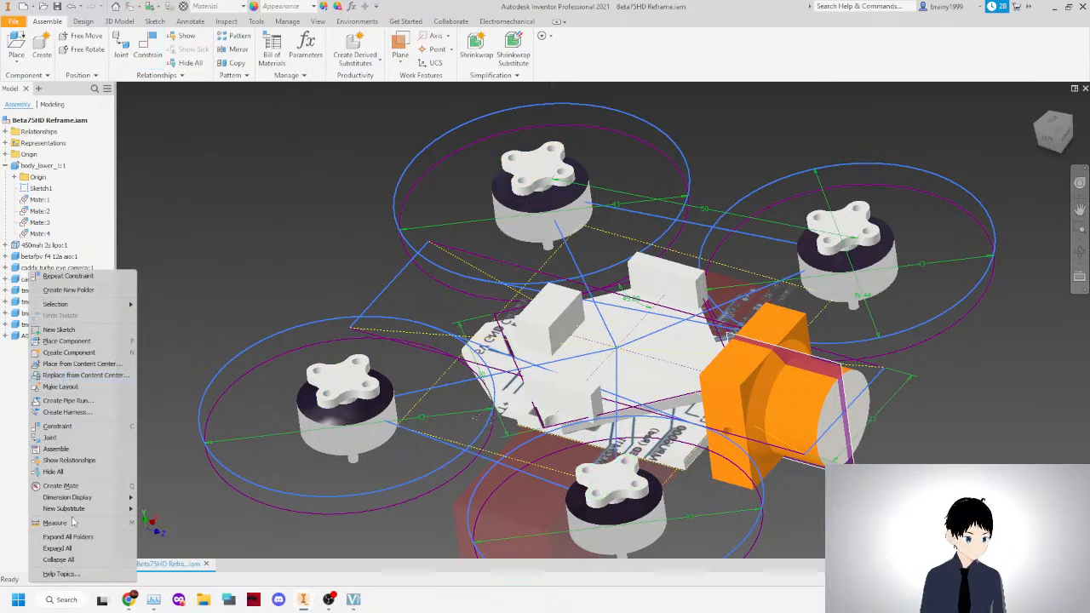
{"action": "left_click", "coordinate": [73, 290]}
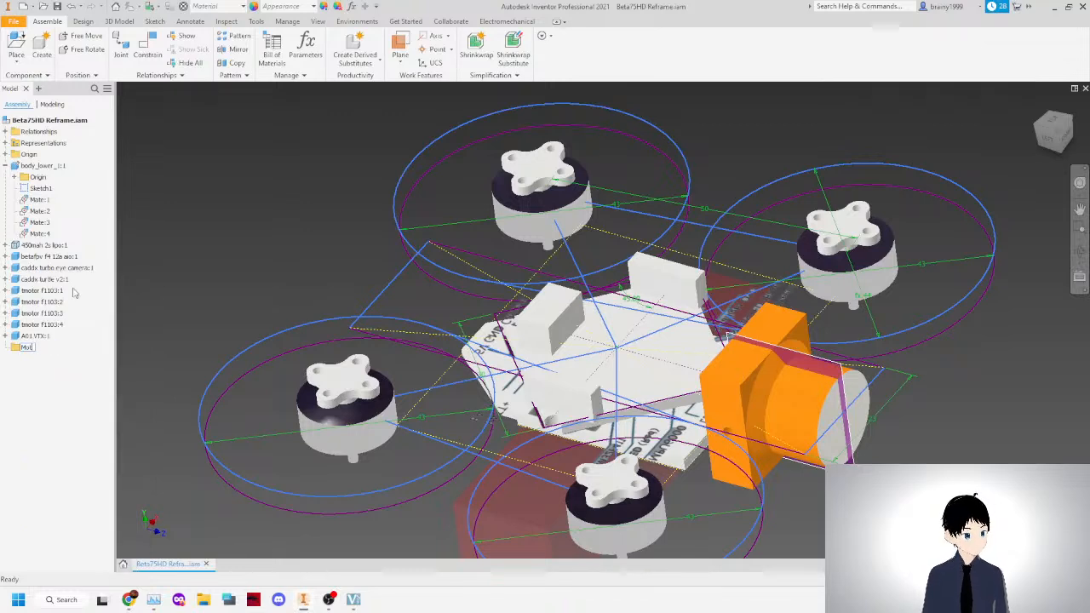
{"action": "left_click", "coordinate": [43, 325]}
{"action": "left_click", "coordinate": [43, 292], "text": "shift"}
{"action": "left_click_drag", "start_coordinate": [39, 324], "coordinate": [29, 351]}
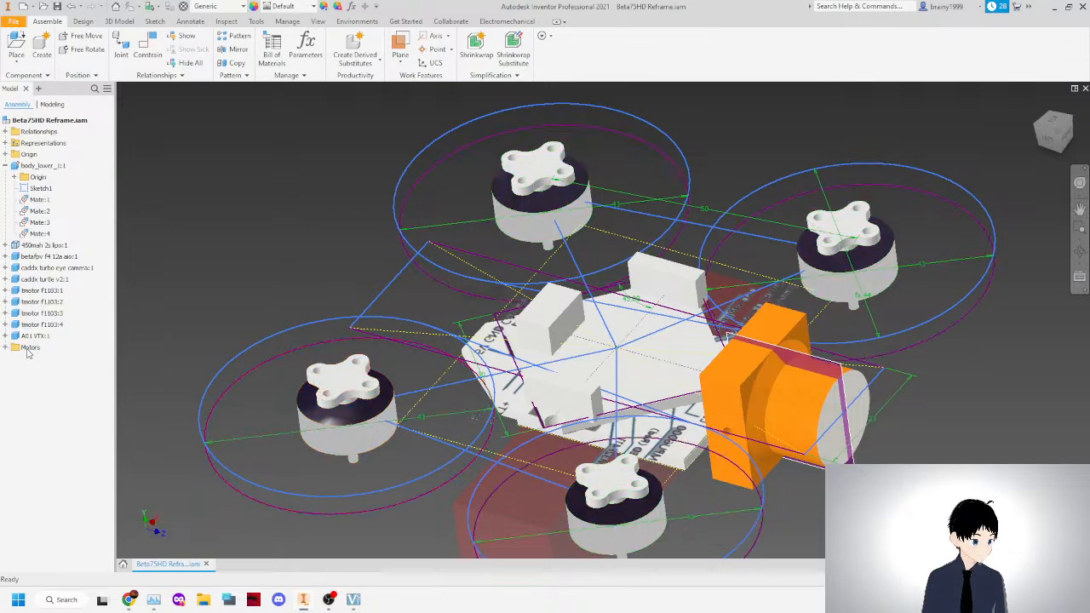
Create an Electronics folder and move the flight controller, both caddx components, A01 VTX and 450mah 2s lipo into it.
{"action": "left_click", "coordinate": [5, 165]}
{"action": "right_click", "coordinate": [47, 296]}
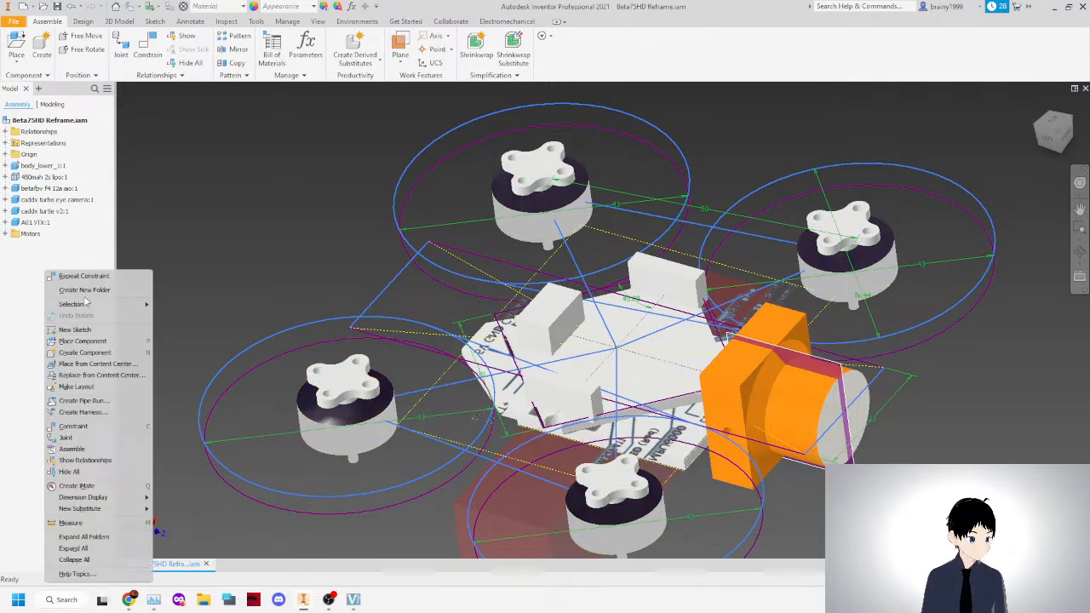
{"action": "left_click", "coordinate": [84, 297]}
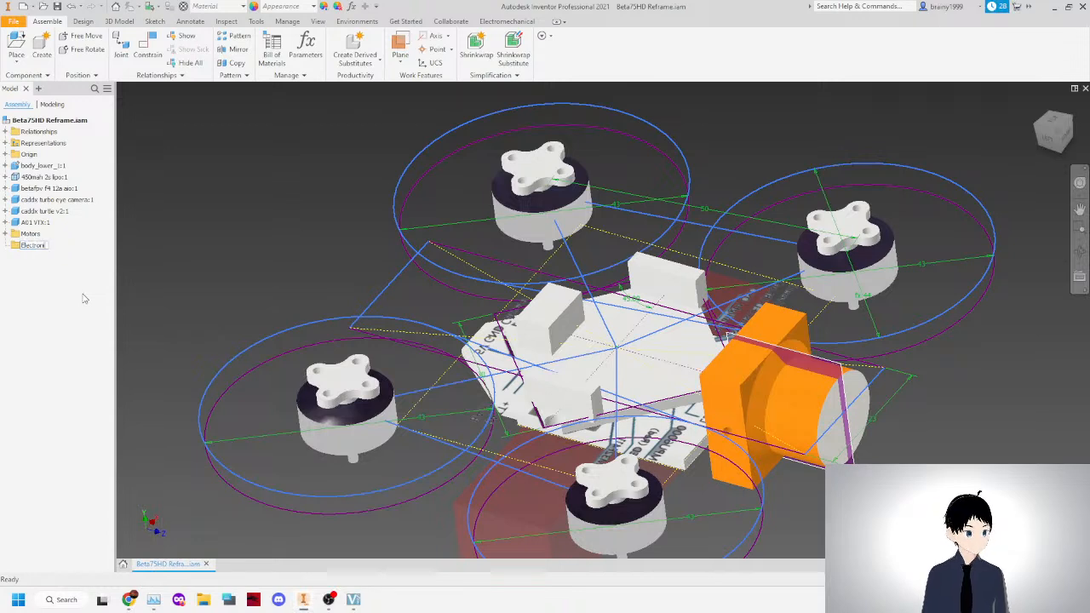
{"action": "left_click", "coordinate": [40, 189], "text": "shift"}
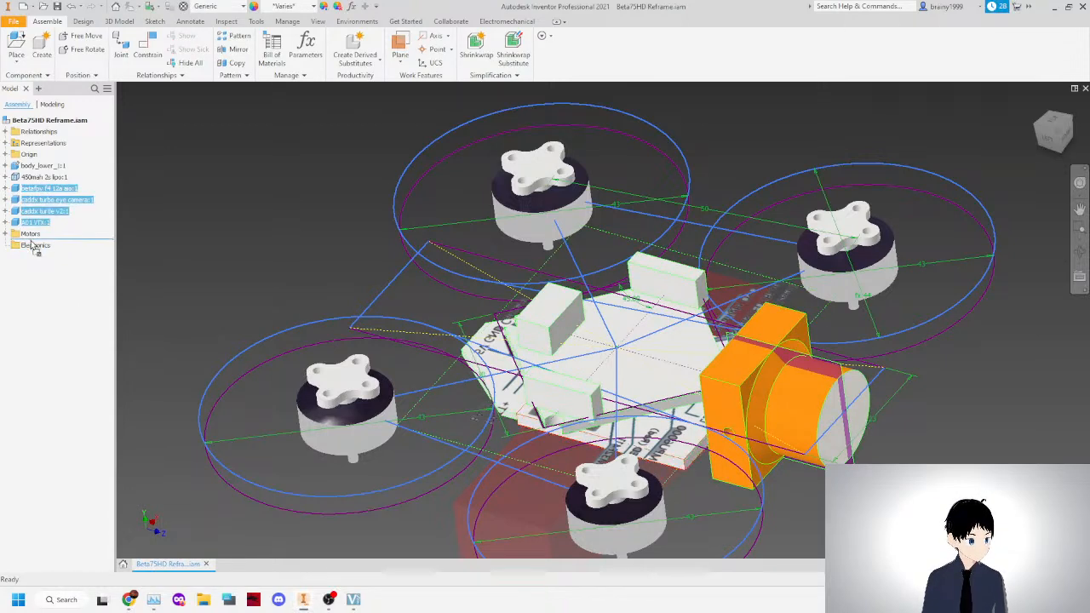
{"action": "left_click_drag", "start_coordinate": [33, 249], "coordinate": [33, 247]}
{"action": "left_click_drag", "start_coordinate": [32, 177], "coordinate": [36, 204]}
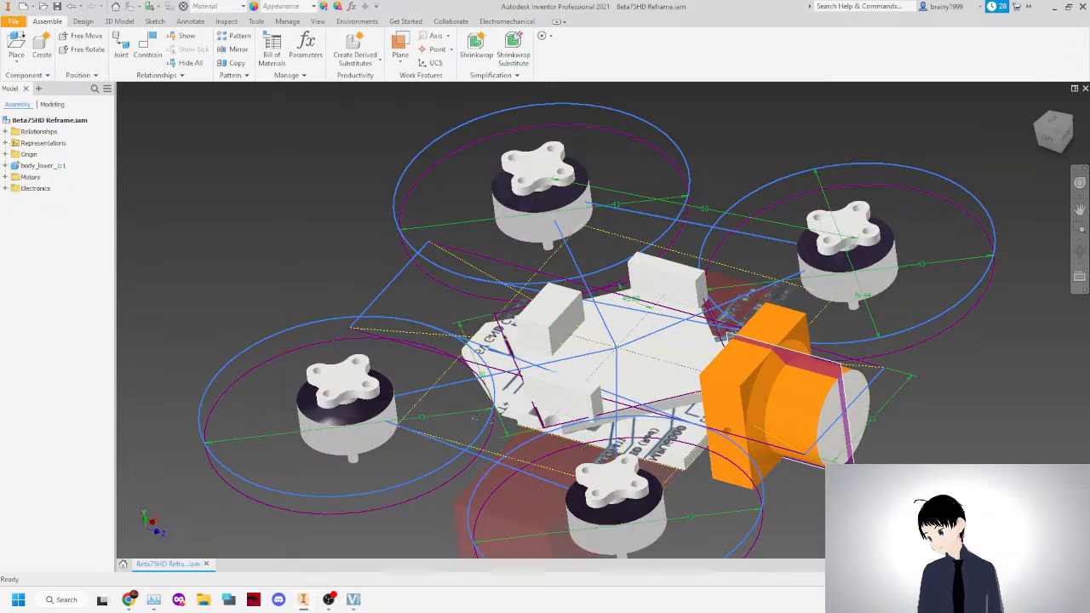
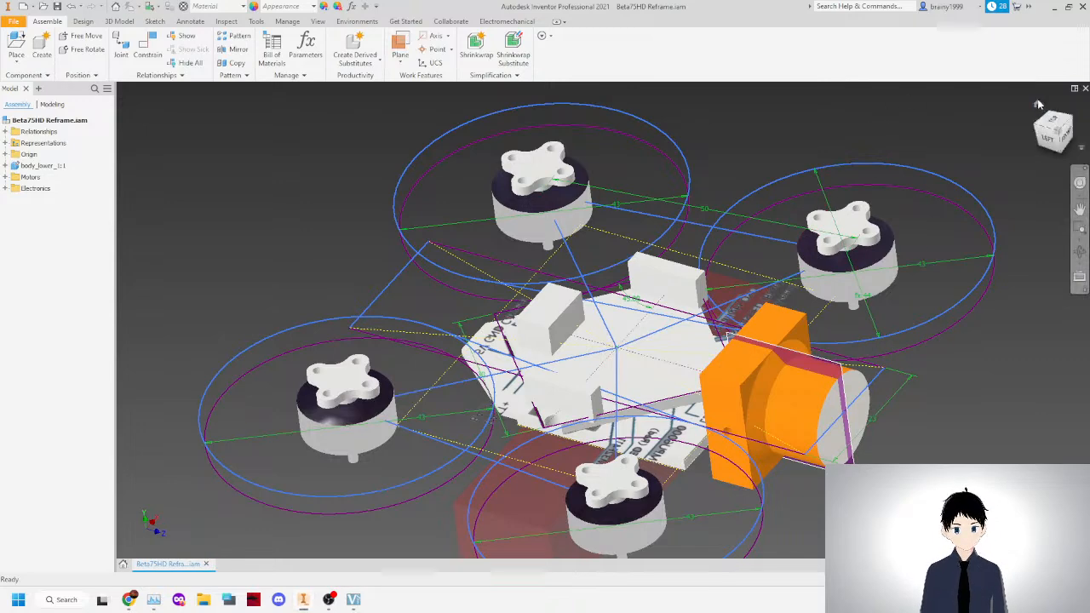
Edit body_lower in place from the top view and shift the upper-left arm's end slightly up and to the right.
{"action": "left_click", "coordinate": [1055, 122]}
{"action": "scroll", "coordinate": [623, 293], "scroll_direction": "up", "scroll_amount": 3}
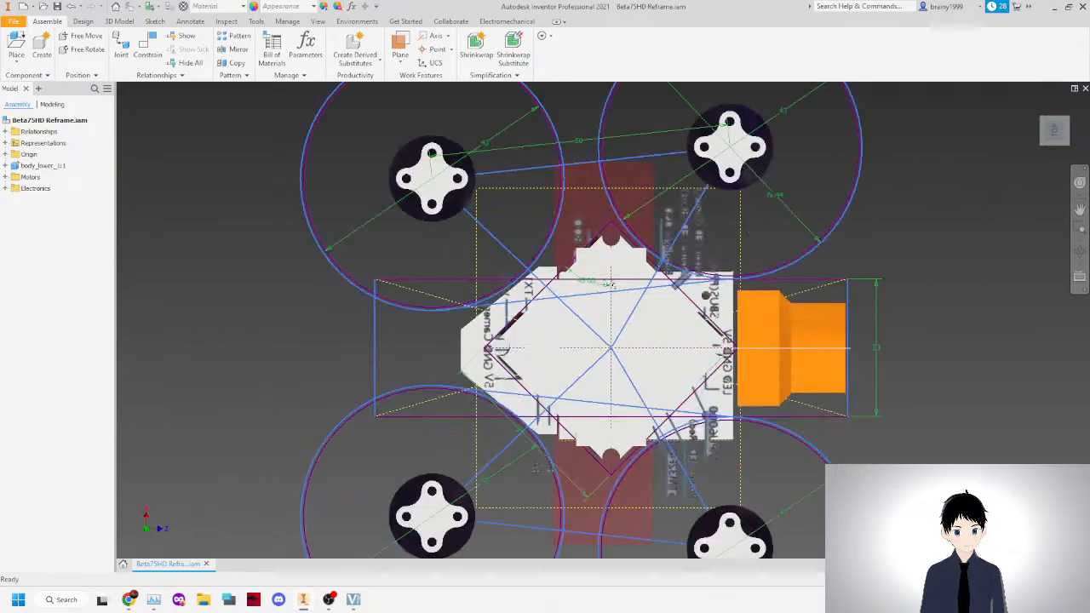
{"action": "double_click", "coordinate": [35, 164]}
{"action": "mouse_move", "coordinate": [435, 183]}
{"action": "left_mouse_down"}
{"action": "mouse_move", "coordinate": [439, 159]}
{"action": "mouse_move", "coordinate": [535, 166]}
{"action": "mouse_move", "coordinate": [452, 159]}
{"action": "mouse_move", "coordinate": [452, 148]}
{"action": "mouse_move", "coordinate": [451, 178]}
{"action": "mouse_move", "coordinate": [438, 178]}
{"action": "left_mouse_up"}
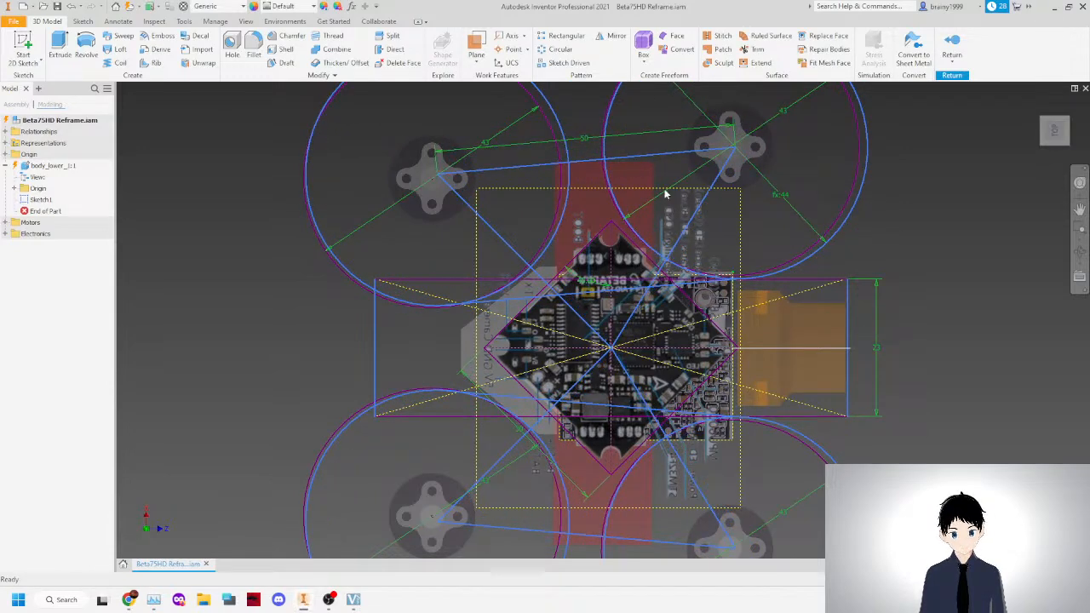
Open Sketch1 of the body_lower part for editing.
{"action": "scroll", "coordinate": [723, 274], "scroll_direction": "up", "scroll_amount": 3}
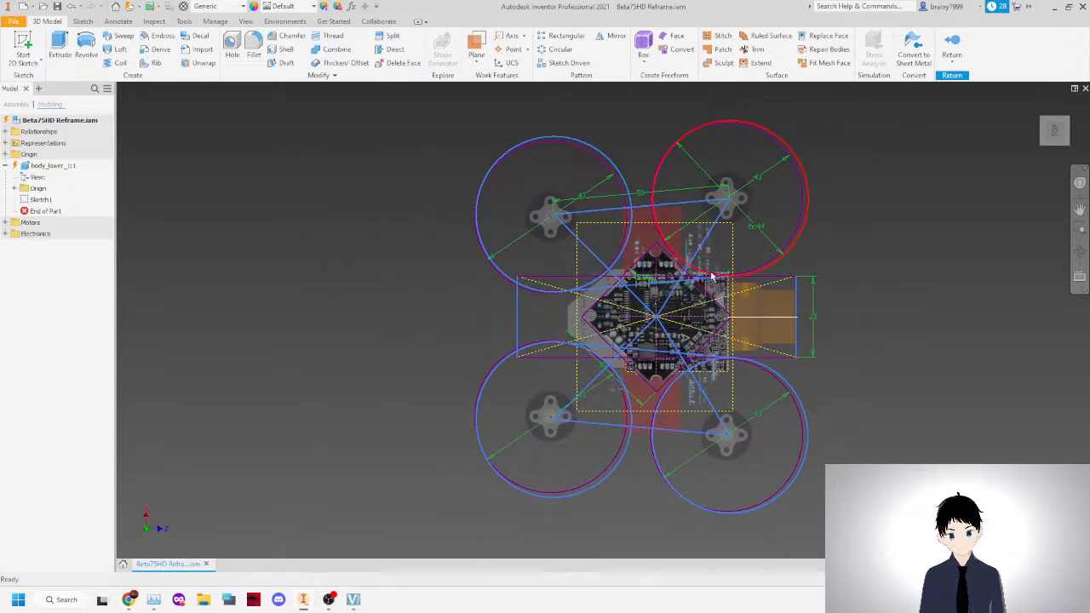
{"action": "scroll", "coordinate": [656, 299], "scroll_direction": "down", "scroll_amount": 4}
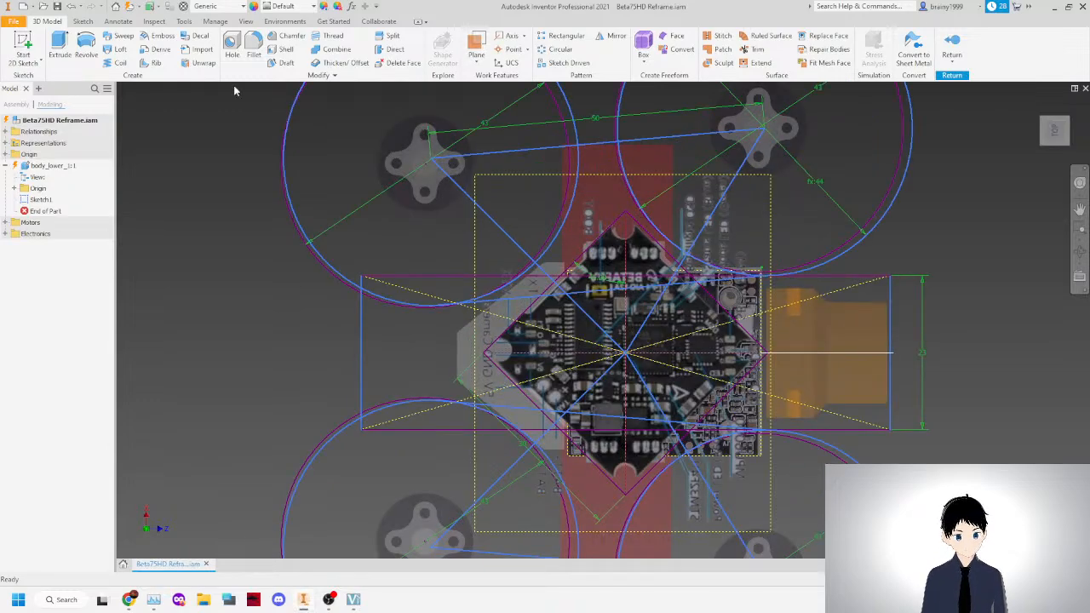
{"action": "left_click", "coordinate": [40, 199]}
{"action": "key", "text": "Escape"}
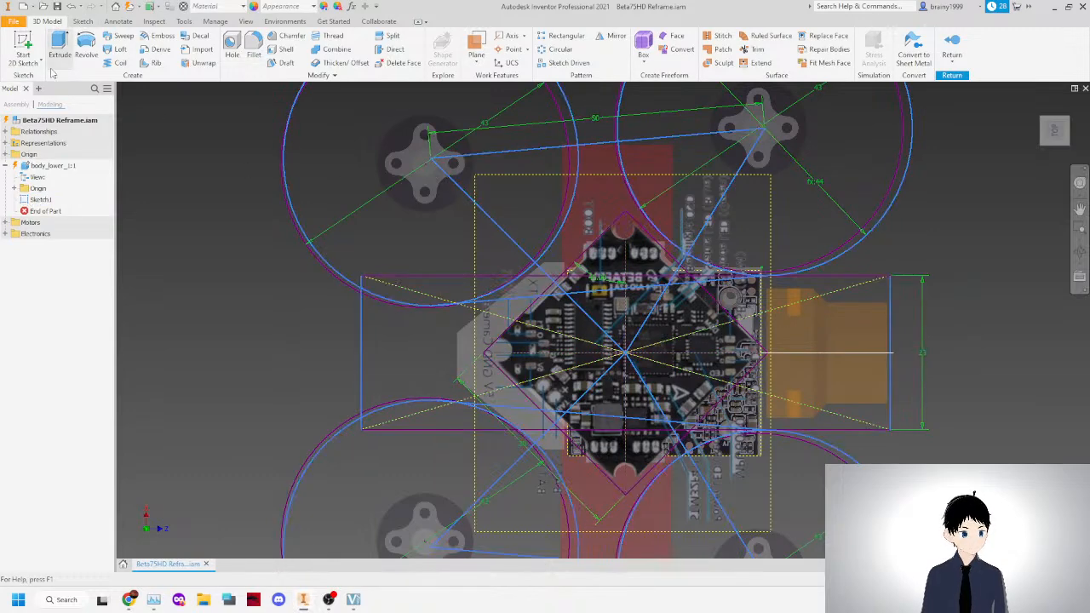
{"action": "left_click", "coordinate": [39, 201]}
{"action": "double_click", "coordinate": [40, 200]}
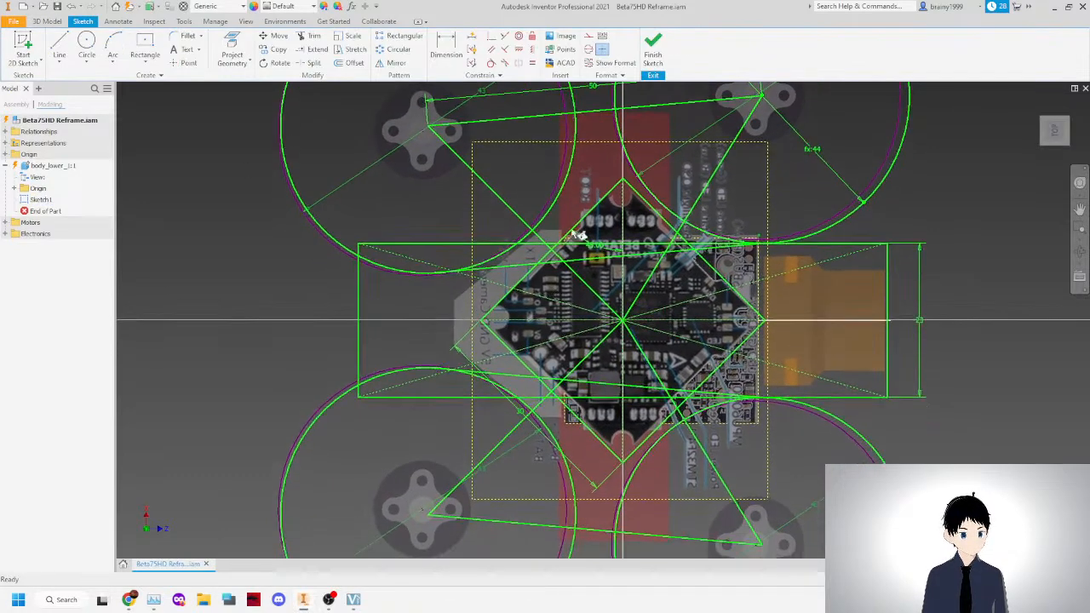
Draw a line about 20 mm long from the midpoint of the rectangle's upper edge to the upper 50 mm line.
{"action": "left_click_drag", "start_coordinate": [454, 196], "coordinate": [479, 191]}
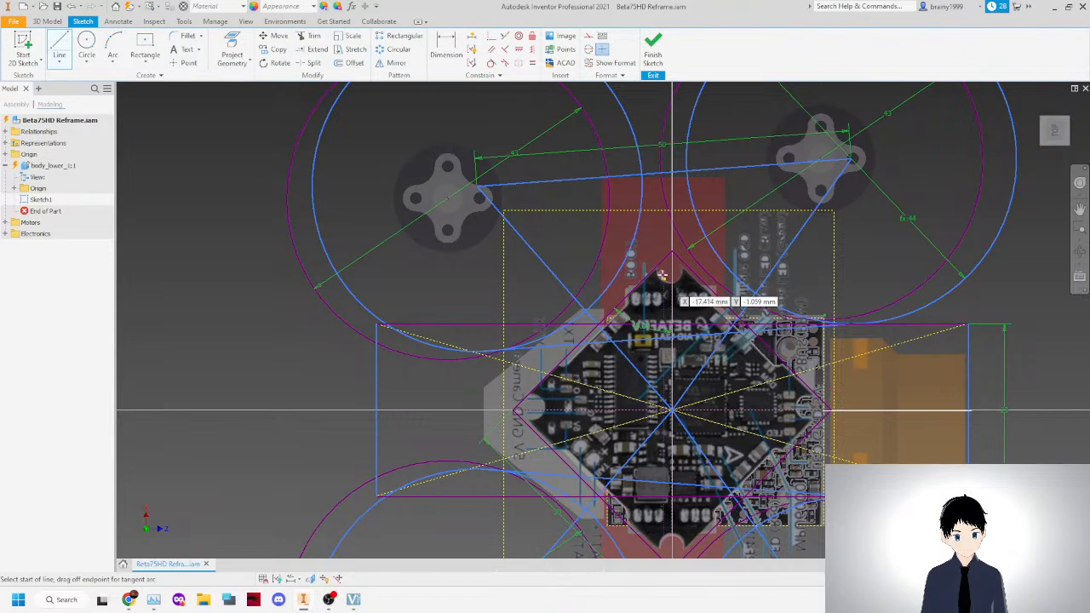
{"action": "left_click", "coordinate": [673, 325]}
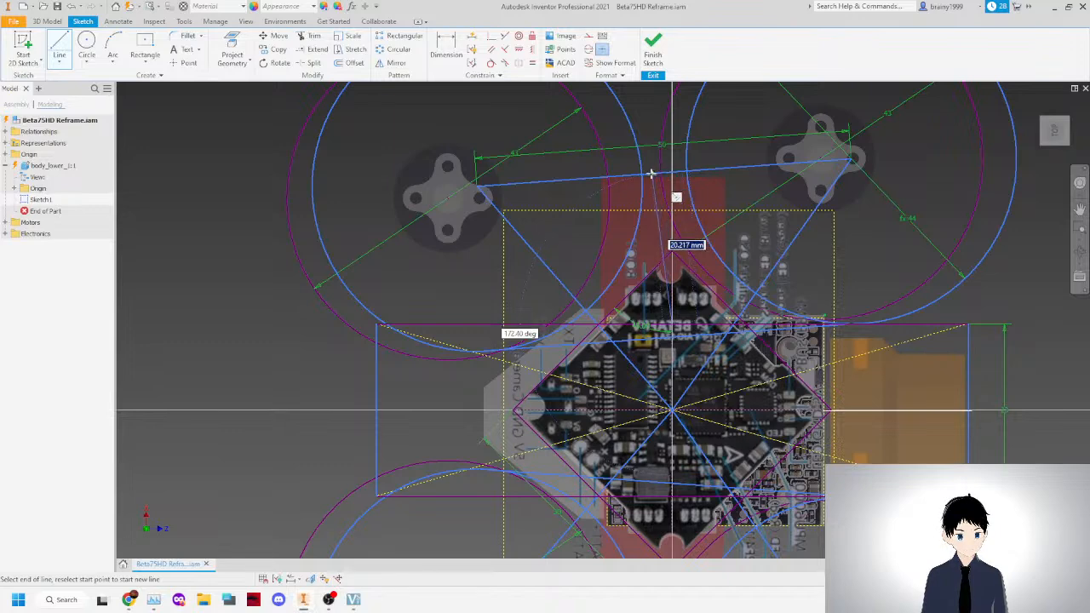
{"action": "left_click", "coordinate": [652, 173]}
{"action": "right_click", "coordinate": [612, 170]}
{"action": "left_click", "coordinate": [654, 173]}
Constrain the new line's end to the 50 mm line's midpoint and make the line perpendicular to the rectangle's upper edge.
{"action": "mouse_move", "coordinate": [653, 175]}
{"action": "left_mouse_down"}
{"action": "mouse_move", "coordinate": [671, 185]}
{"action": "mouse_move", "coordinate": [657, 156]}
{"action": "mouse_move", "coordinate": [425, 158]}
{"action": "left_mouse_up"}
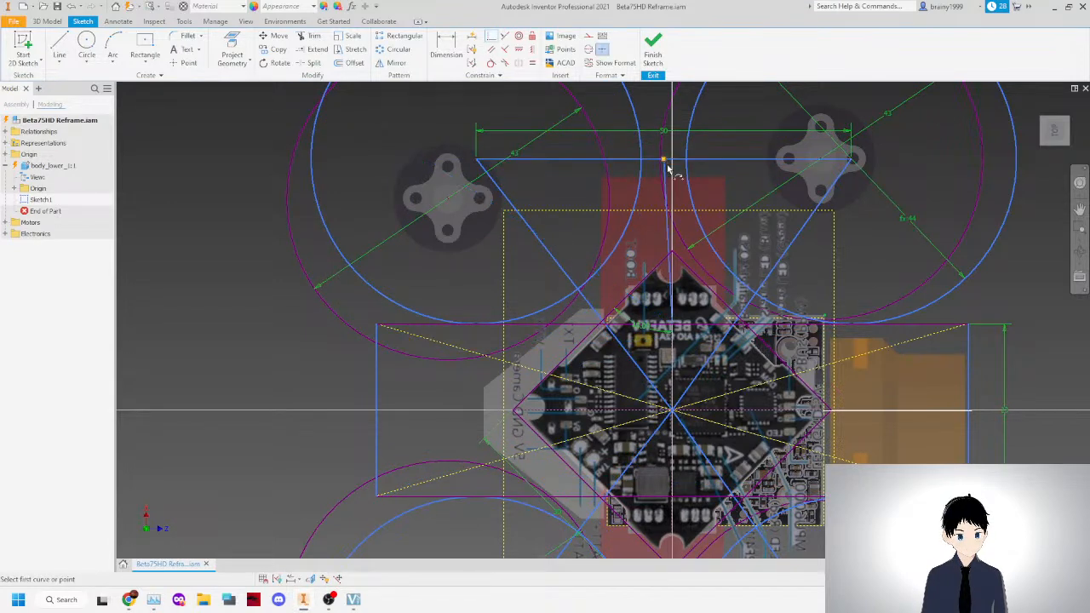
{"action": "scroll", "coordinate": [703, 161], "scroll_direction": "up", "scroll_amount": 4}
{"action": "scroll", "coordinate": [661, 193], "scroll_direction": "down", "scroll_amount": 3}
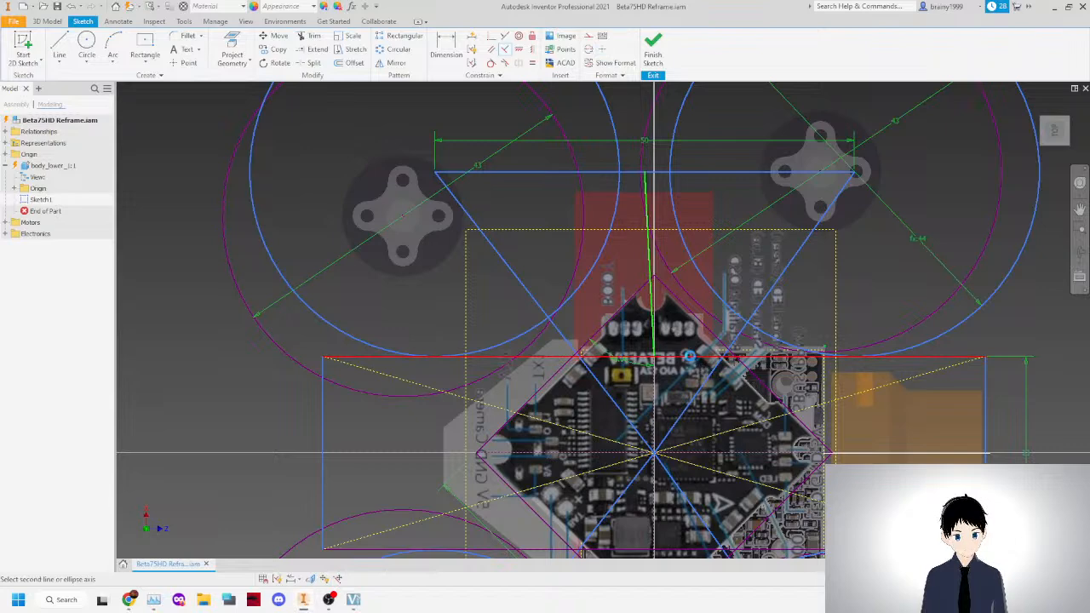
{"action": "left_click", "coordinate": [691, 358]}
{"action": "right_click", "coordinate": [437, 256]}
{"action": "left_click", "coordinate": [475, 254]}
Reposition the two upper arm endpoints so the camera-side arm extends farther outward than the rear arm, and finish the sketch.
{"action": "mouse_move", "coordinate": [445, 172]}
{"action": "left_mouse_down"}
{"action": "mouse_move", "coordinate": [455, 227]}
{"action": "mouse_move", "coordinate": [456, 215]}
{"action": "left_mouse_up"}
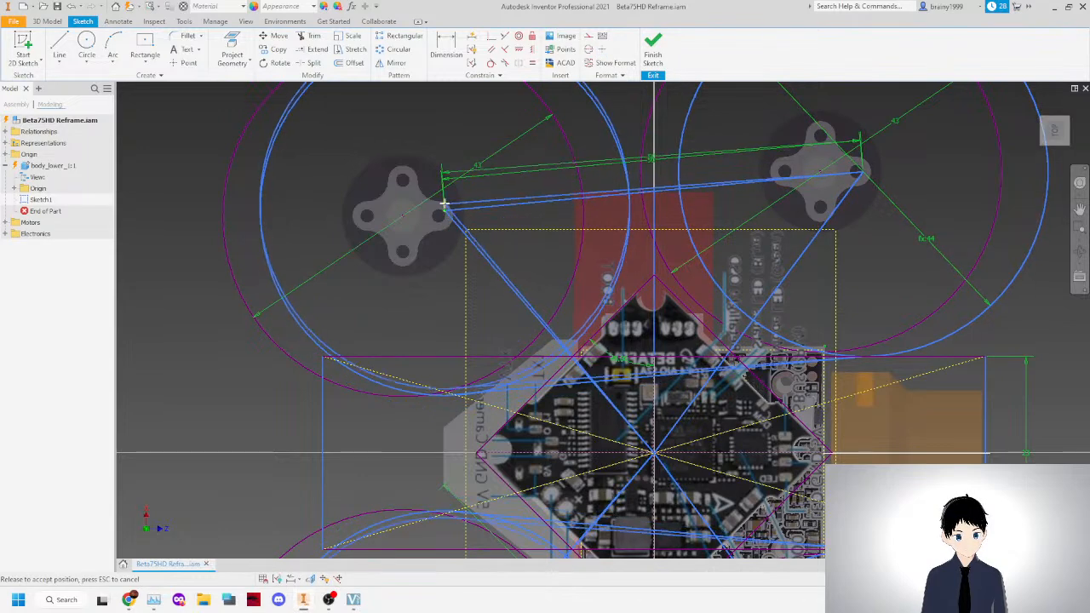
{"action": "scroll", "coordinate": [624, 249], "scroll_direction": "down", "scroll_amount": 3}
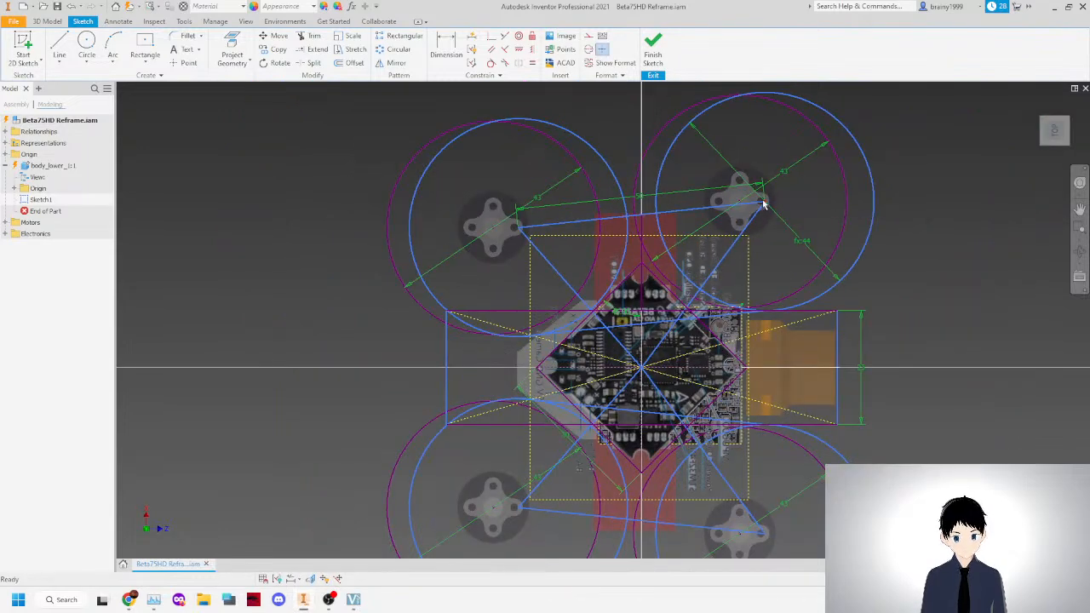
{"action": "left_click_drag", "start_coordinate": [764, 201], "coordinate": [753, 202]}
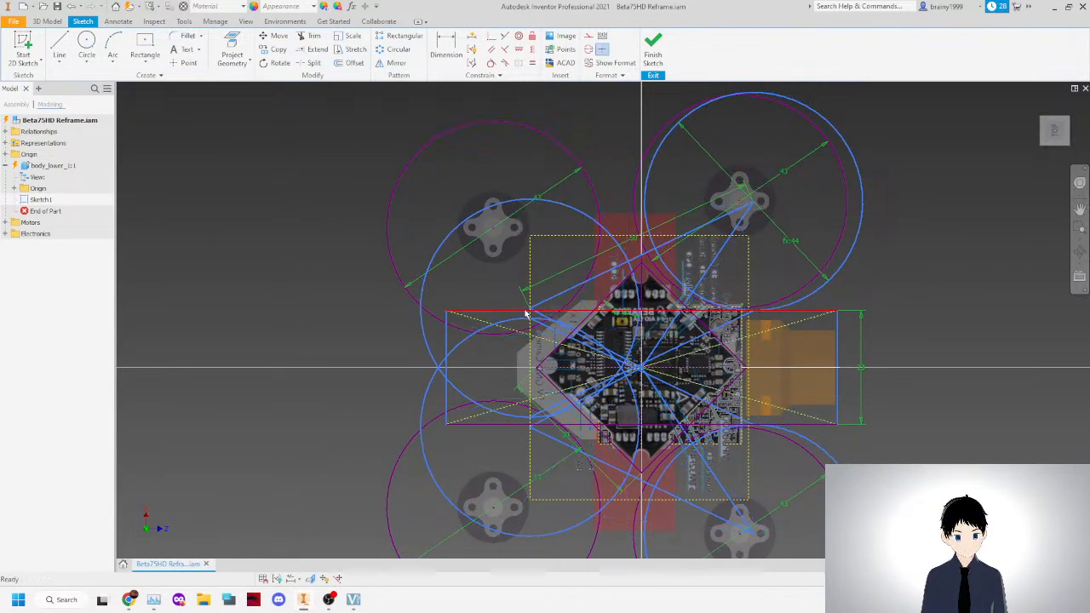
{"action": "left_click_drag", "start_coordinate": [531, 315], "coordinate": [519, 231]}
{"action": "mouse_move", "coordinate": [1055, 130]}
{"action": "left_mouse_down"}
{"action": "mouse_move", "coordinate": [1041, 78]}
{"action": "mouse_move", "coordinate": [1017, 92]}
{"action": "mouse_move", "coordinate": [1010, 81]}
{"action": "mouse_move", "coordinate": [971, 78]}
{"action": "mouse_move", "coordinate": [976, 120]}
{"action": "mouse_move", "coordinate": [975, 111]}
{"action": "left_mouse_up"}
{"action": "left_click", "coordinate": [653, 49]}
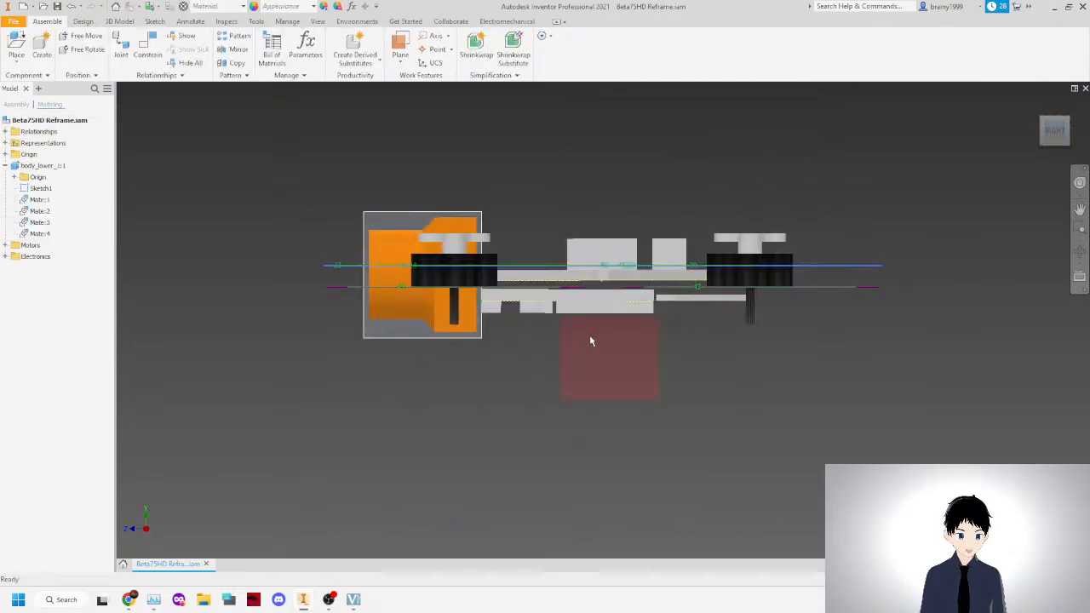
Move the battery above the electronics stack and raise the camera to about the same height as the battery.
{"action": "left_click_drag", "start_coordinate": [618, 159], "coordinate": [607, 174]}
{"action": "left_click", "coordinate": [1044, 125]}
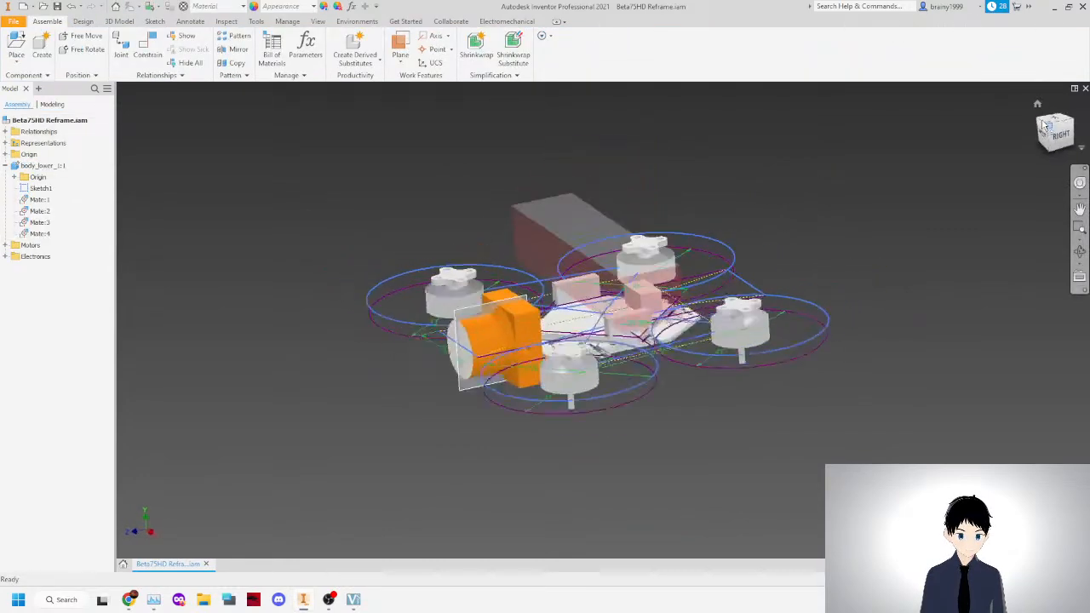
{"action": "left_click", "coordinate": [1062, 145]}
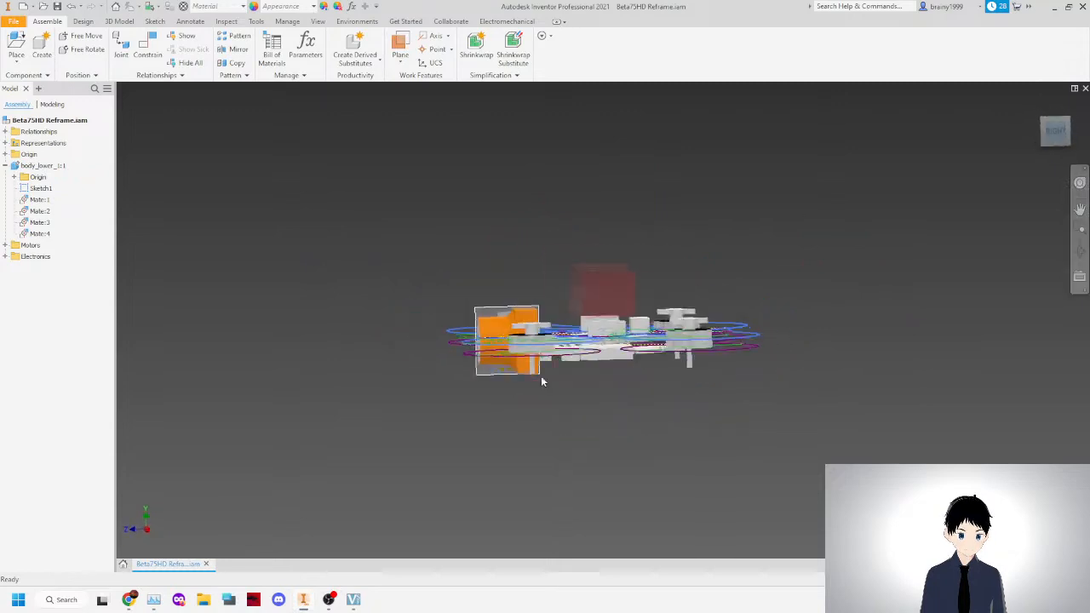
{"action": "left_click_drag", "start_coordinate": [521, 352], "coordinate": [547, 396]}
{"action": "left_click_drag", "start_coordinate": [511, 274], "coordinate": [563, 194]}
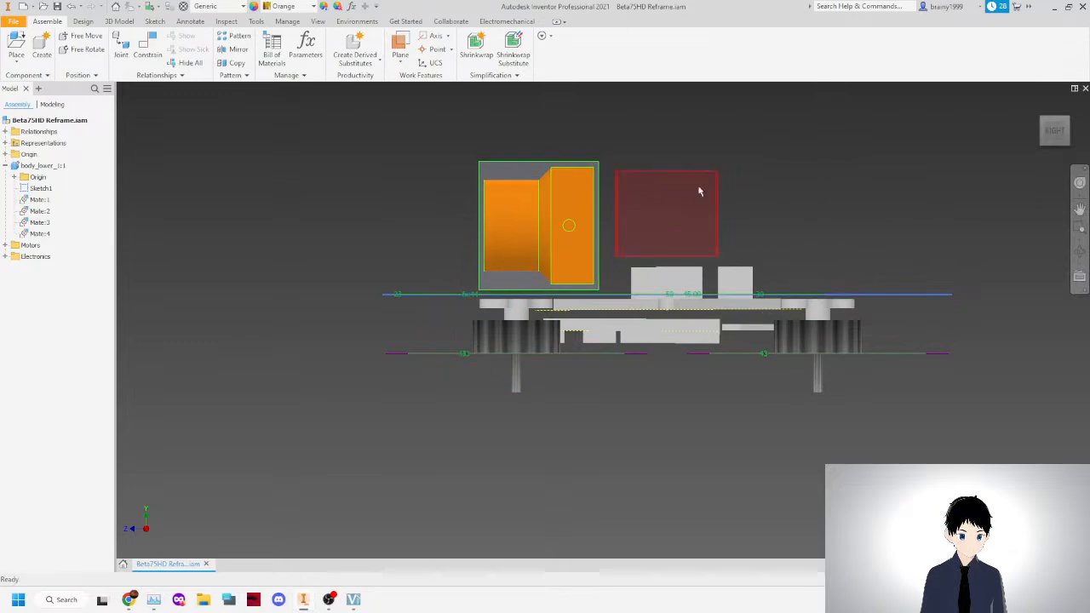
Raise the motors in the side view until their propeller circles sit near the plane of the body_lower sketch.
{"action": "left_click", "coordinate": [1044, 120]}
{"action": "mouse_move", "coordinate": [663, 277]}
{"action": "middle_mouse_down", "text": "shift"}
{"action": "mouse_move", "coordinate": [700, 295]}
{"action": "mouse_move", "coordinate": [605, 267]}
{"action": "mouse_move", "coordinate": [593, 300]}
{"action": "middle_mouse_up", "text": "shift"}
{"action": "left_click_drag", "start_coordinate": [1060, 143], "coordinate": [1055, 132]}
{"action": "mouse_move", "coordinate": [663, 277]}
{"action": "middle_mouse_down", "text": "shift"}
{"action": "mouse_move", "coordinate": [695, 305]}
{"action": "mouse_move", "coordinate": [697, 393]}
{"action": "mouse_move", "coordinate": [708, 303]}
{"action": "mouse_move", "coordinate": [743, 288]}
{"action": "mouse_move", "coordinate": [669, 288]}
{"action": "mouse_move", "coordinate": [668, 320]}
{"action": "mouse_move", "coordinate": [669, 288]}
{"action": "middle_mouse_up", "text": "shift"}
{"action": "left_click", "coordinate": [1054, 130]}
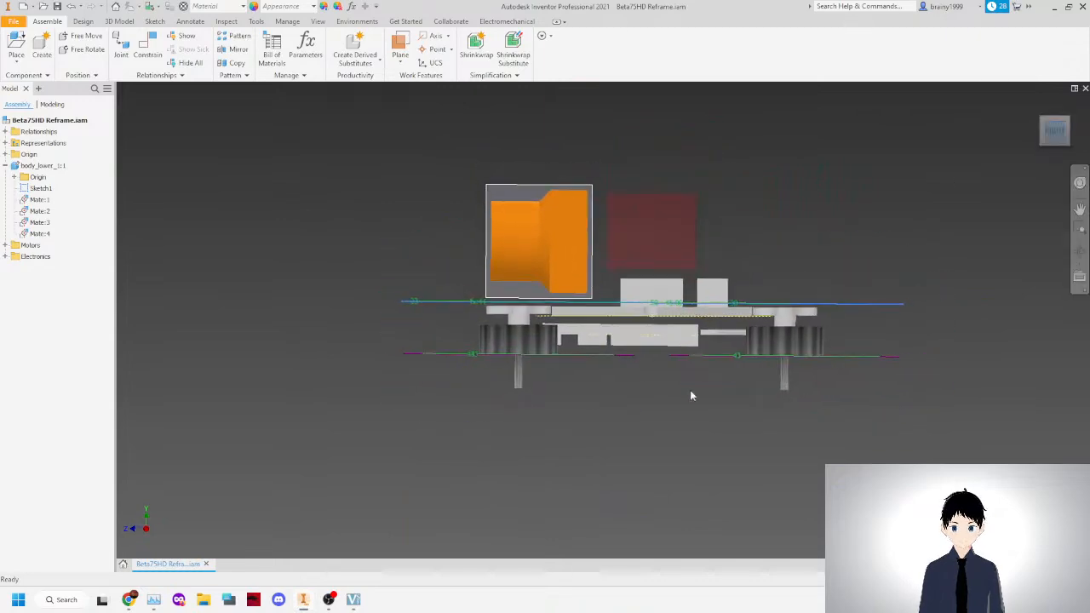
{"action": "scroll", "coordinate": [699, 375], "scroll_direction": "up", "scroll_amount": 4}
{"action": "left_click_drag", "start_coordinate": [707, 276], "coordinate": [716, 253]}
{"action": "left_click", "coordinate": [886, 261]}
Examine the height alignment of the motors' propeller circles and the body_lower sketch from angled and side views.
{"action": "left_click_drag", "start_coordinate": [1054, 131], "coordinate": [1054, 164]}
{"action": "mouse_move", "coordinate": [475, 193]}
{"action": "middle_mouse_down", "text": "shift"}
{"action": "mouse_move", "coordinate": [509, 167]}
{"action": "mouse_move", "coordinate": [481, 187]}
{"action": "mouse_move", "coordinate": [482, 149]}
{"action": "mouse_move", "coordinate": [758, 196]}
{"action": "middle_mouse_up", "text": "shift"}
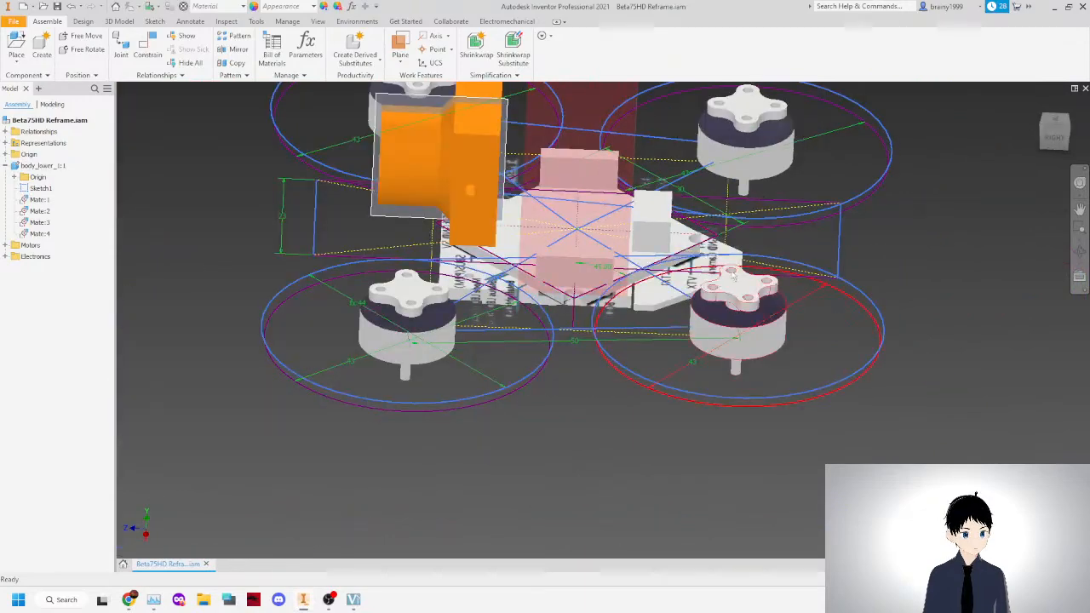
{"action": "scroll", "coordinate": [882, 287], "scroll_direction": "up", "scroll_amount": 3}
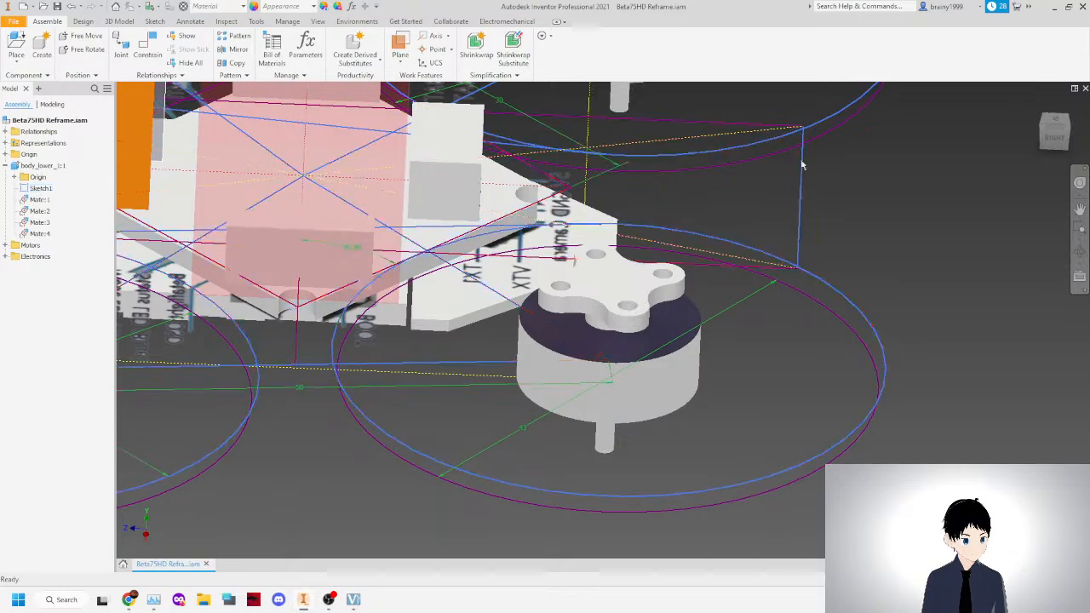
{"action": "scroll", "coordinate": [935, 179], "scroll_direction": "down", "scroll_amount": 5}
{"action": "left_click", "coordinate": [1051, 147]}
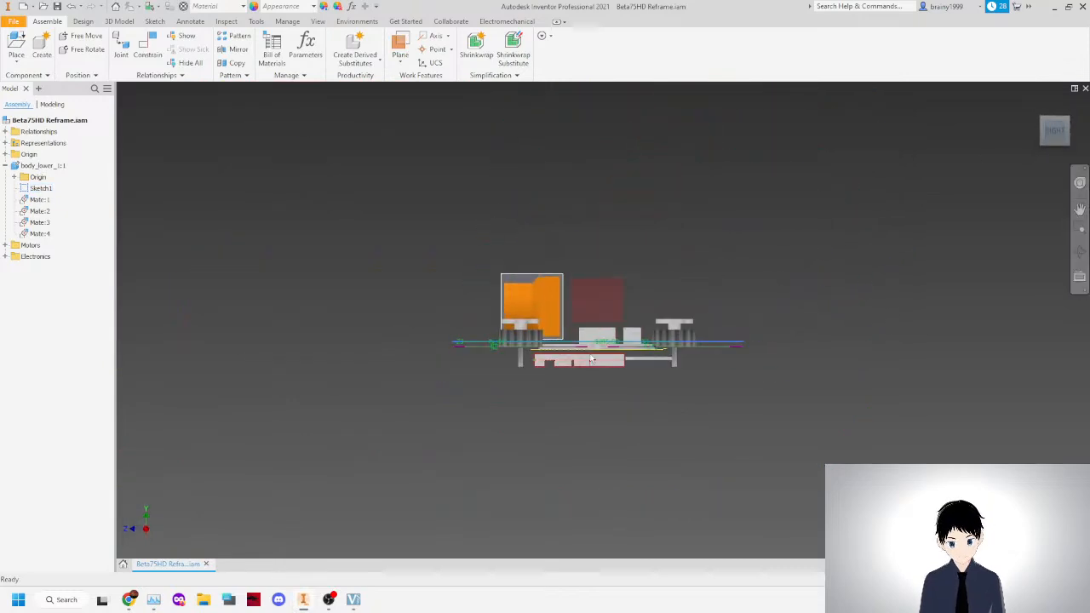
{"action": "left_click", "coordinate": [594, 274]}
{"action": "left_click_drag", "start_coordinate": [592, 270], "coordinate": [595, 274]}
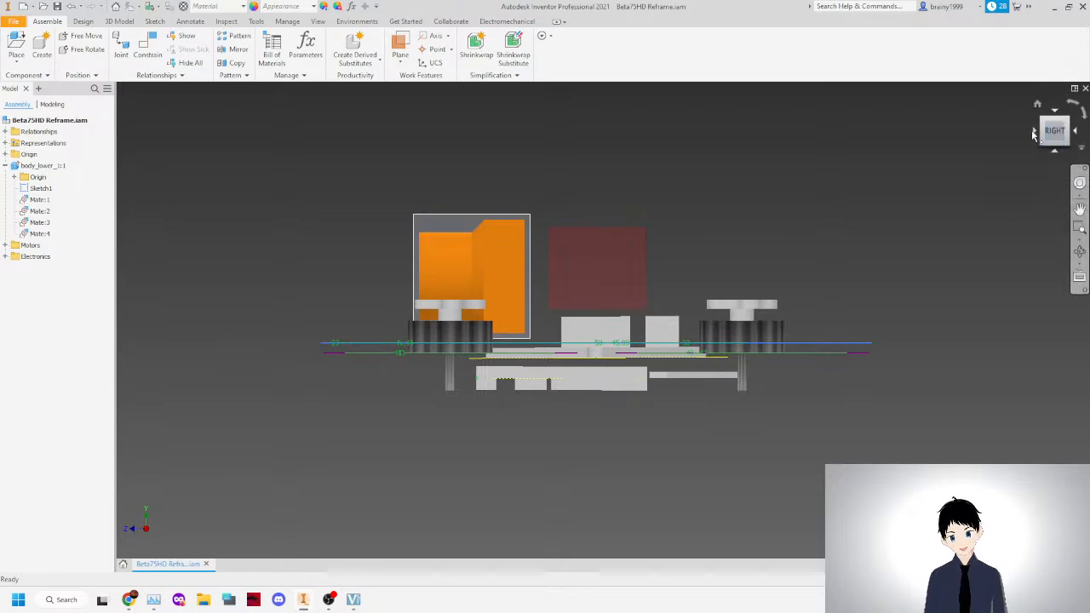
Free-rotate the battery a quarter turn in the top view so it lies lengthwise along the frame behind the camera.
{"action": "left_click", "coordinate": [1034, 133]}
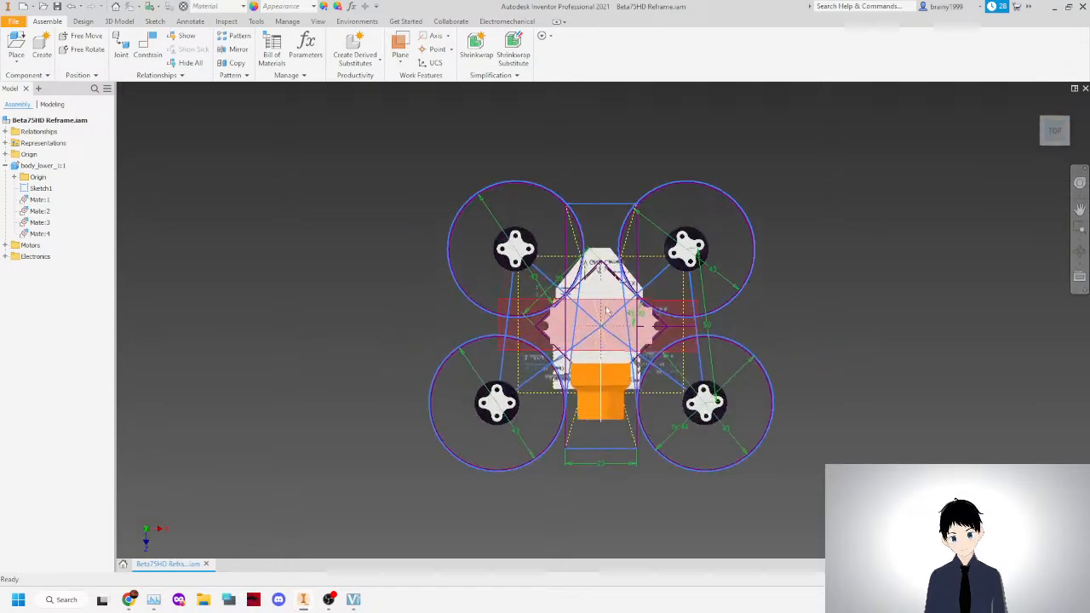
{"action": "scroll", "coordinate": [607, 312], "scroll_direction": "up", "scroll_amount": 3}
{"action": "left_click", "coordinate": [76, 49]}
{"action": "left_click", "coordinate": [431, 345]}
{"action": "left_click_drag", "start_coordinate": [465, 235], "coordinate": [657, 266]}
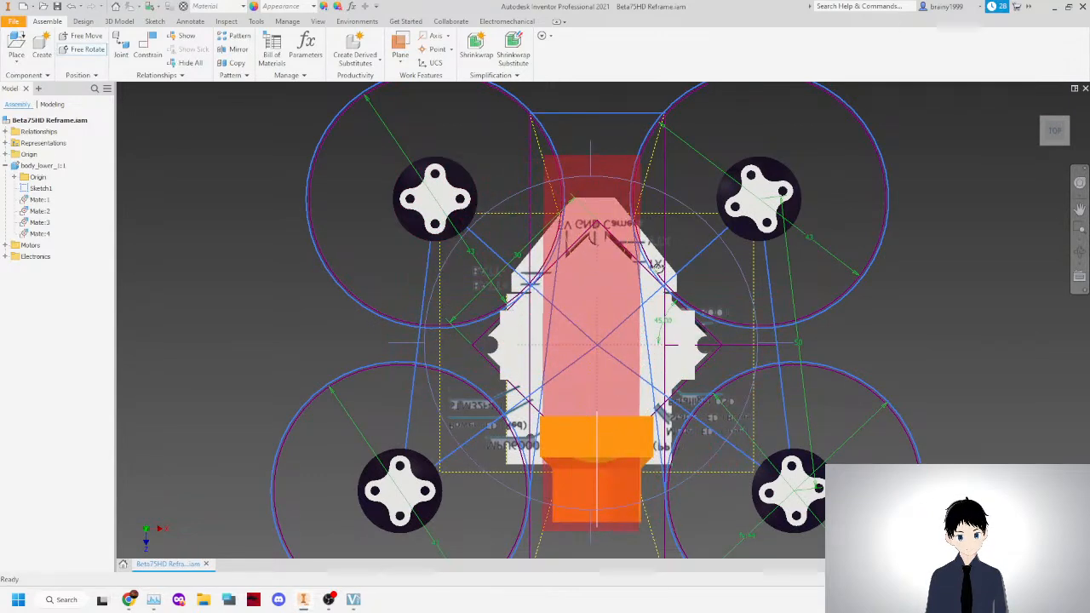
{"action": "right_click", "coordinate": [644, 268]}
{"action": "left_click", "coordinate": [678, 269]}
{"action": "mouse_move", "coordinate": [598, 304]}
{"action": "left_mouse_down"}
{"action": "mouse_move", "coordinate": [611, 228]}
{"action": "mouse_move", "coordinate": [602, 316]}
{"action": "mouse_move", "coordinate": [601, 303]}
{"action": "left_mouse_up"}
{"action": "scroll", "coordinate": [606, 303], "scroll_direction": "down", "scroll_amount": 5}
{"action": "scroll", "coordinate": [626, 272], "scroll_direction": "up", "scroll_amount": 3}
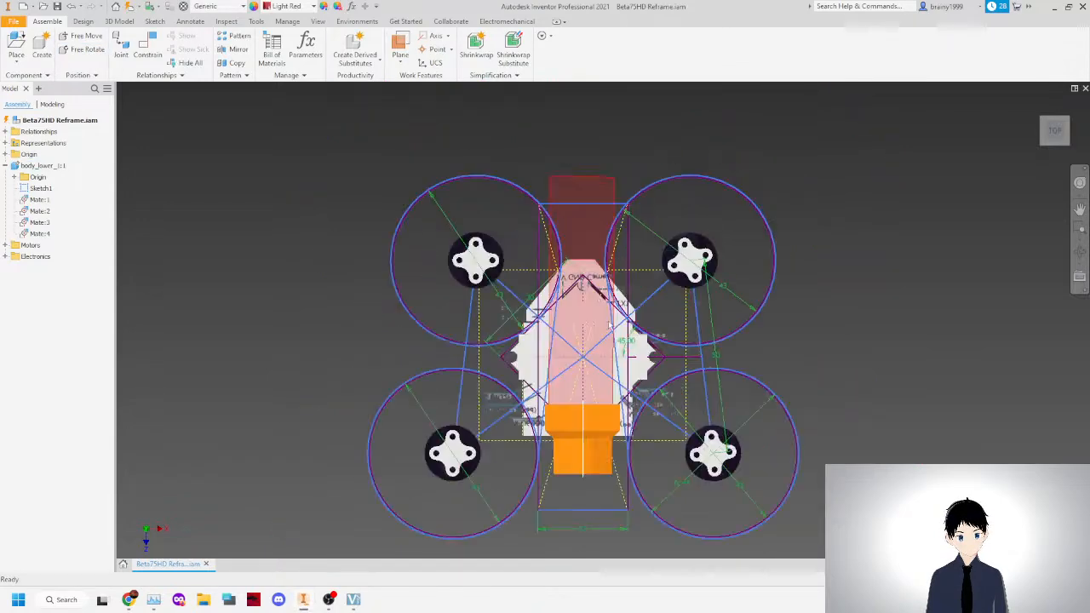
Move the camera forward, clear of the battery's front face, and lower it between the front motors.
{"action": "left_click_drag", "start_coordinate": [586, 430], "coordinate": [589, 446]}
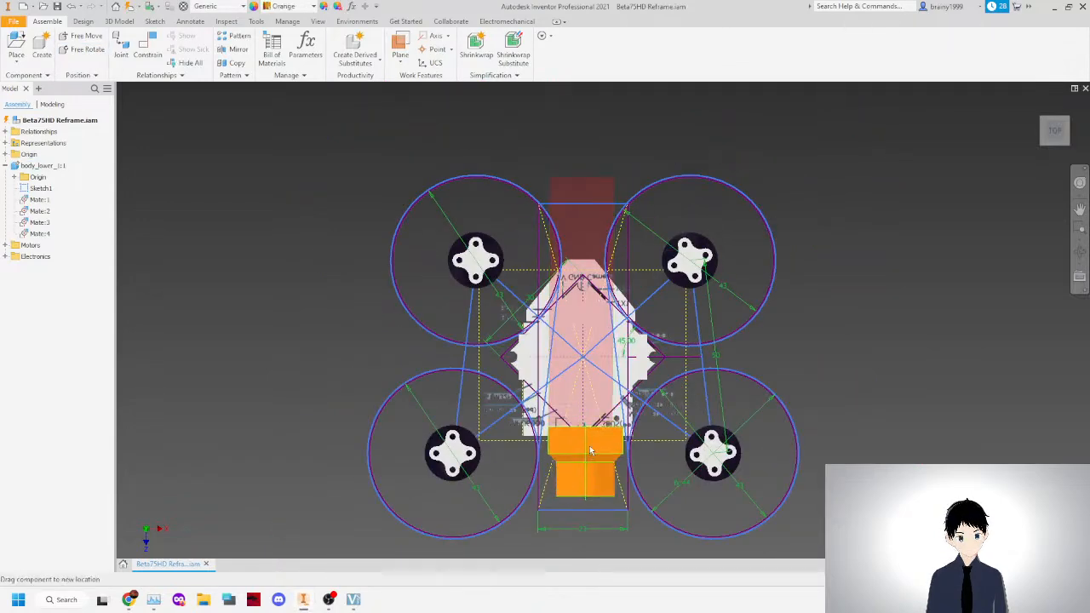
{"action": "mouse_move", "coordinate": [591, 376]}
{"action": "left_mouse_down"}
{"action": "mouse_move", "coordinate": [617, 367]}
{"action": "mouse_move", "coordinate": [595, 378]}
{"action": "left_mouse_up"}
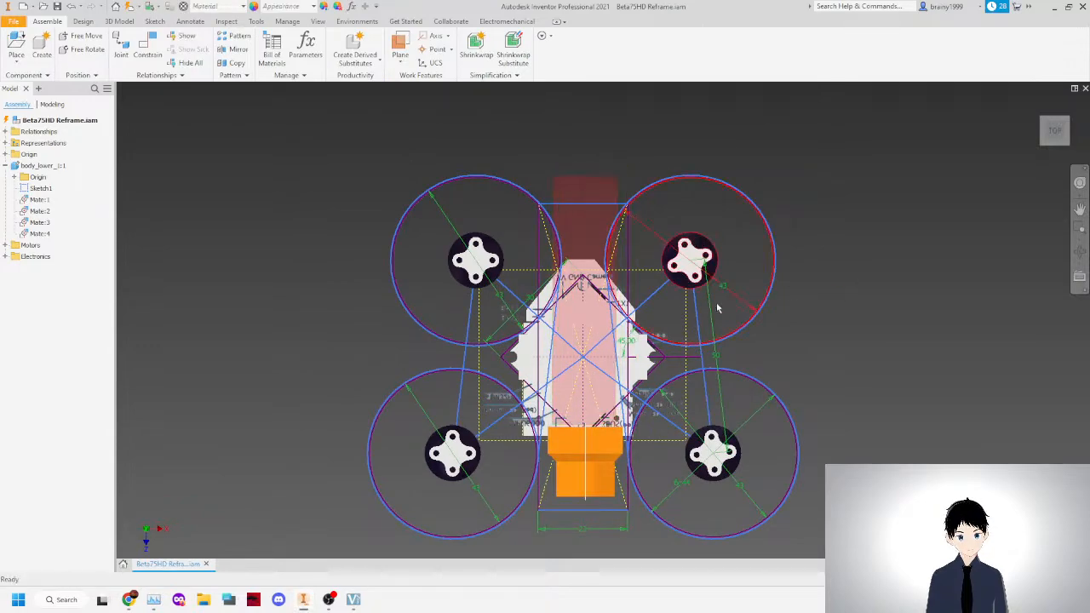
{"action": "left_click", "coordinate": [1055, 149]}
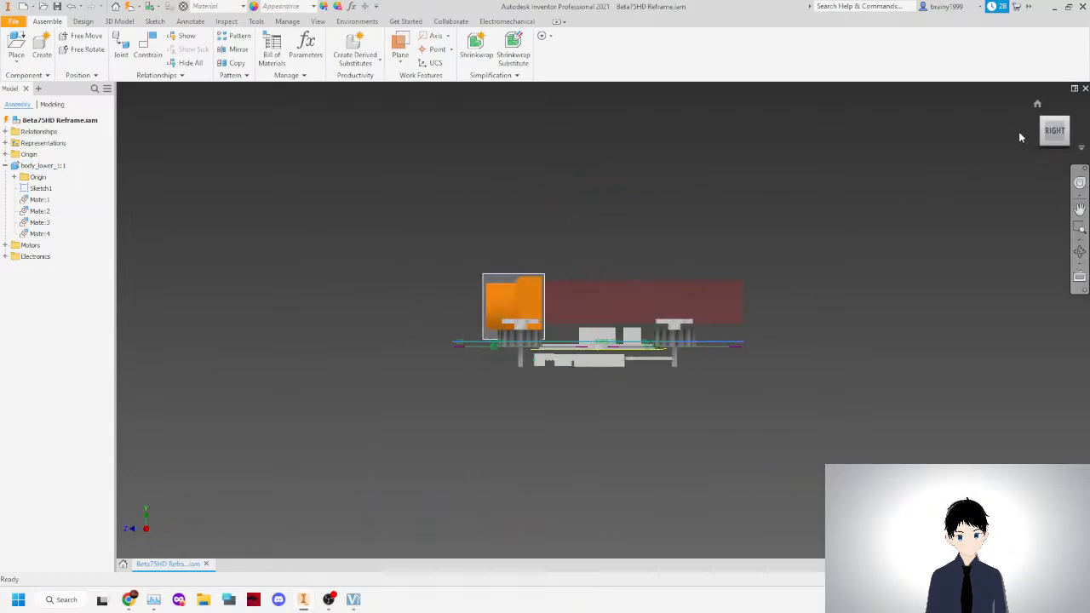
{"action": "left_click", "coordinate": [1041, 132]}
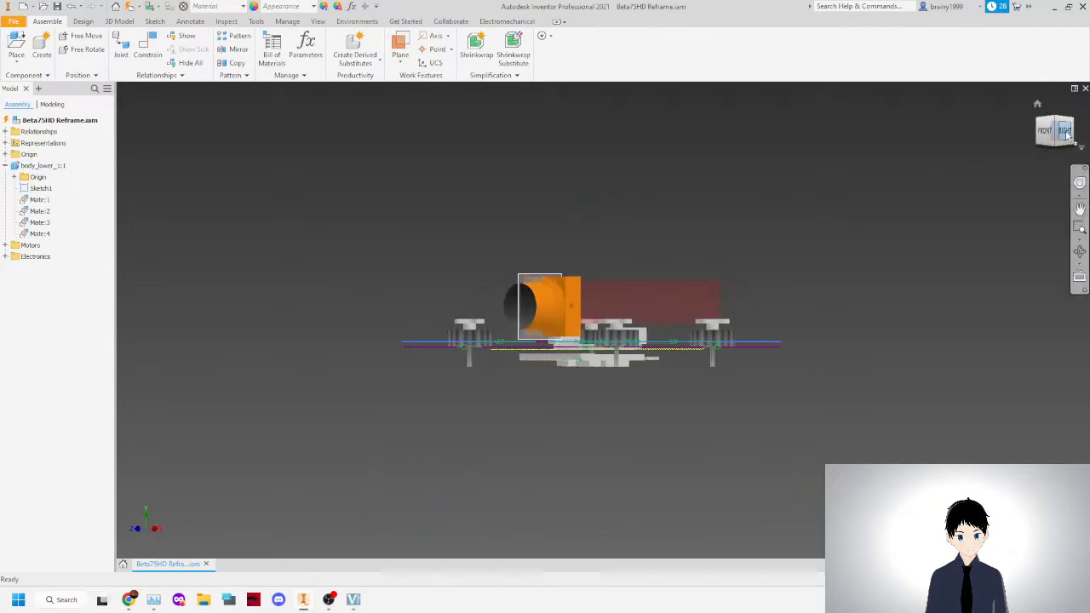
{"action": "scroll", "coordinate": [530, 368], "scroll_direction": "up", "scroll_amount": 5}
{"action": "left_click_drag", "start_coordinate": [538, 195], "coordinate": [500, 276]}
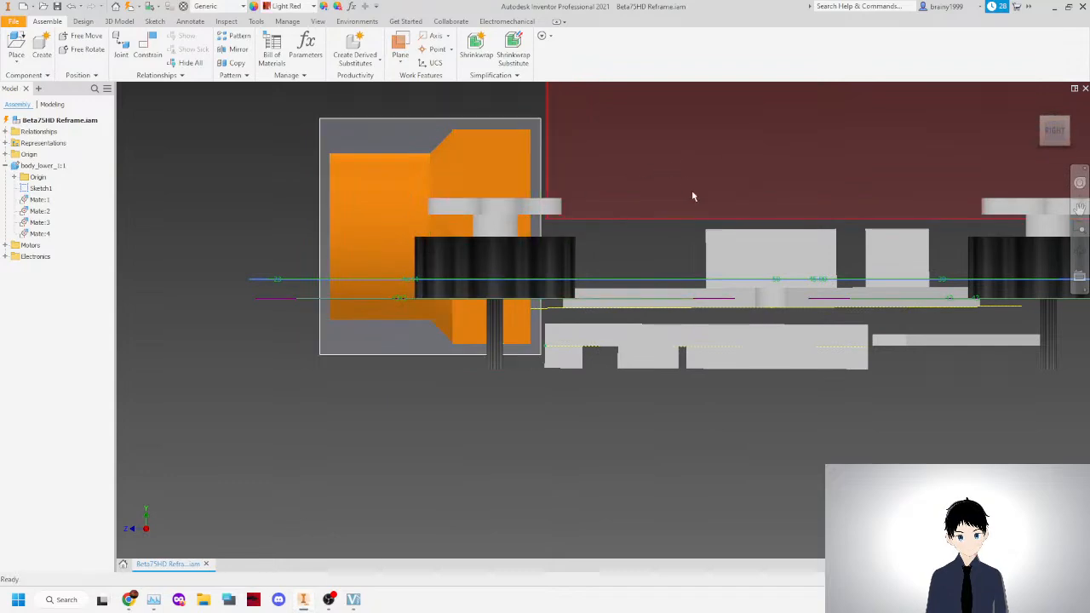
Examine the camera, battery and flight controller layout against the propeller circles and the body rectangle, mainly from above.
{"action": "left_click", "coordinate": [1046, 126]}
{"action": "scroll", "coordinate": [649, 302], "scroll_direction": "up", "scroll_amount": 5}
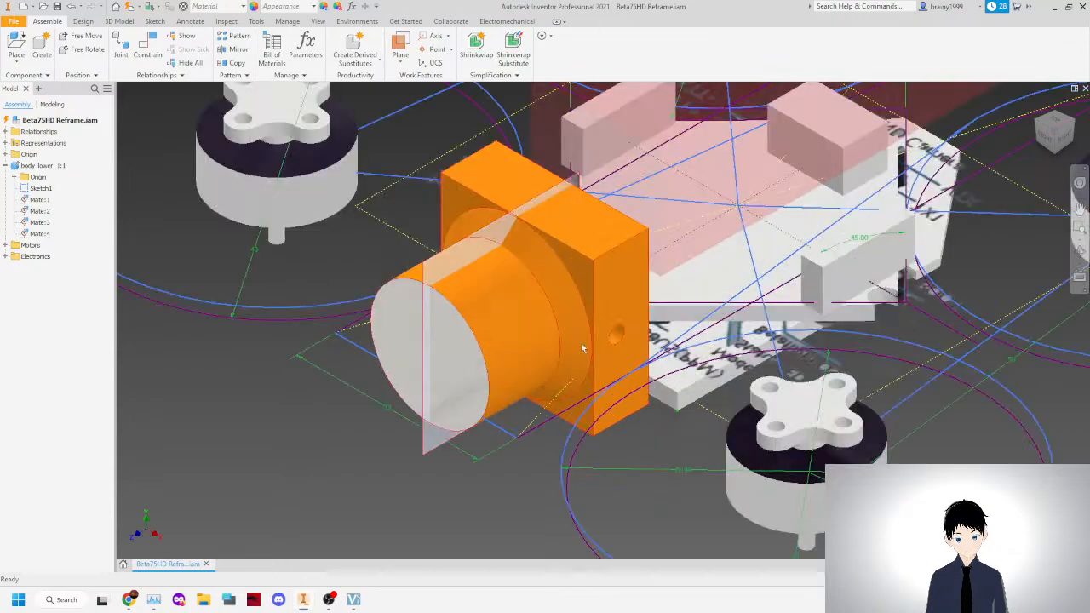
{"action": "left_click", "coordinate": [1053, 125]}
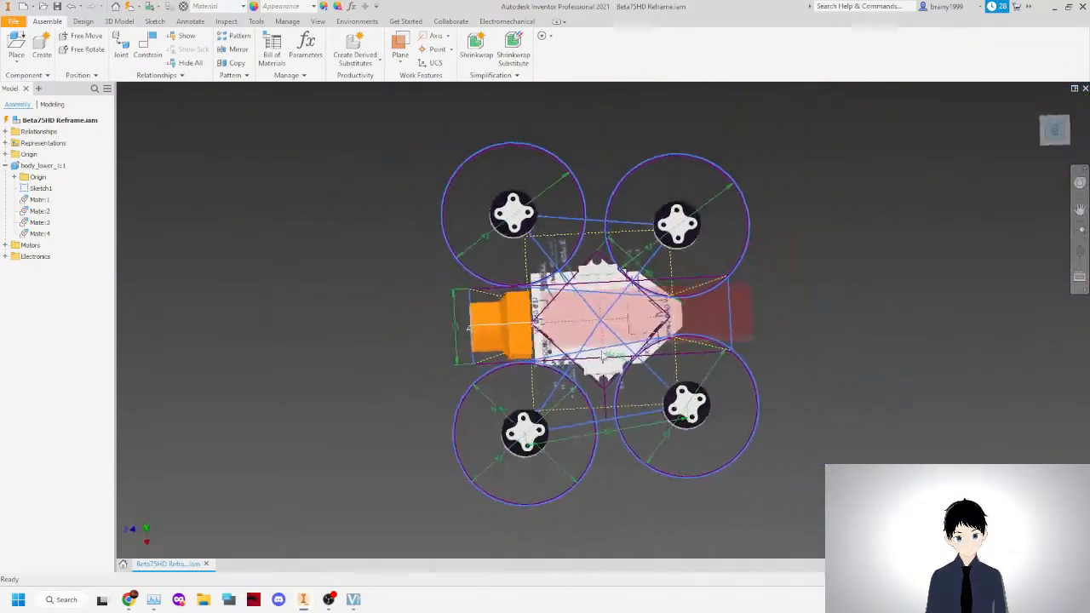
{"action": "left_click_drag", "start_coordinate": [506, 322], "coordinate": [606, 312]}
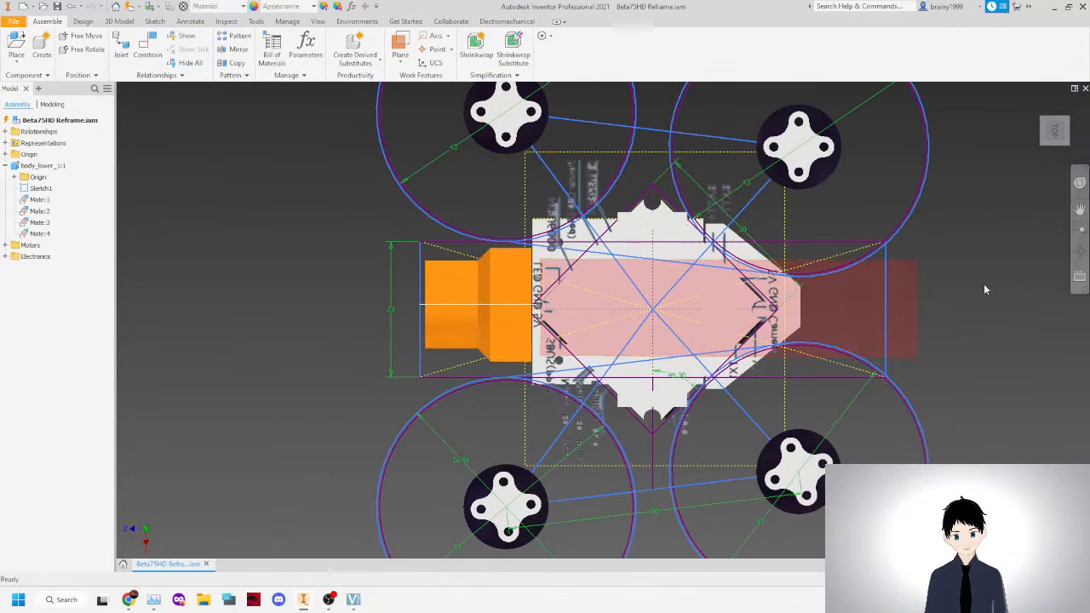
{"action": "scroll", "coordinate": [840, 248], "scroll_direction": "up", "scroll_amount": 2}
{"action": "scroll", "coordinate": [864, 252], "scroll_direction": "down", "scroll_amount": 5}
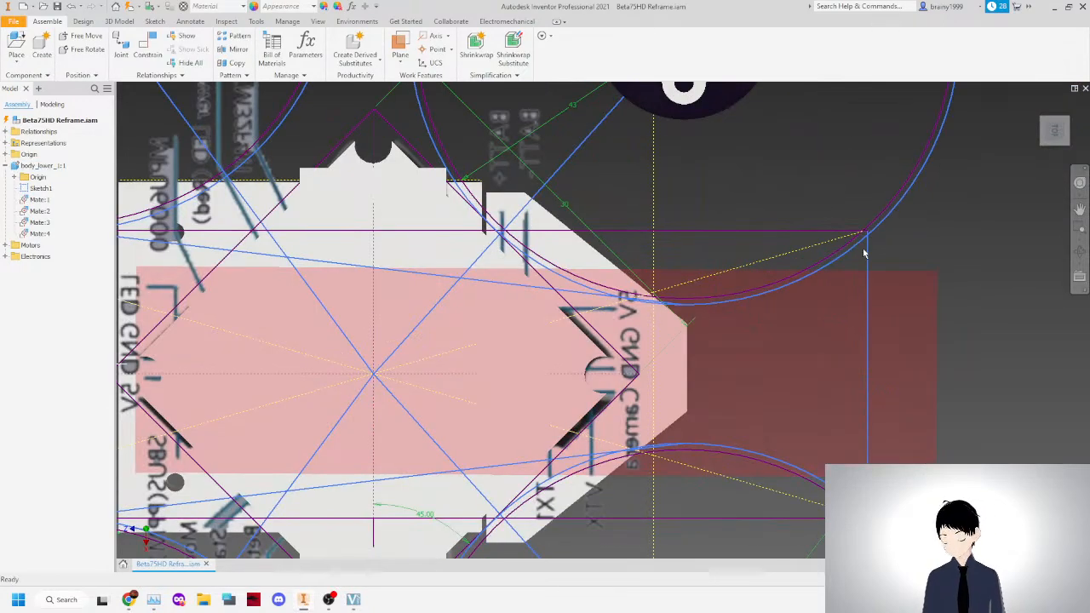
{"action": "scroll", "coordinate": [692, 252], "scroll_direction": "up", "scroll_amount": 6}
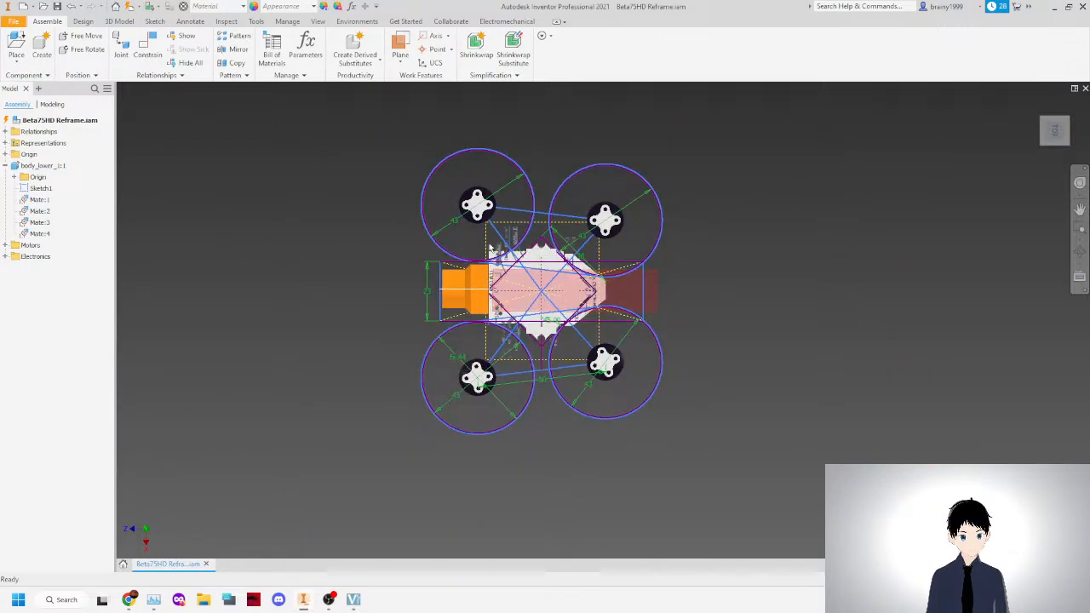
{"action": "scroll", "coordinate": [438, 245], "scroll_direction": "down", "scroll_amount": 5}
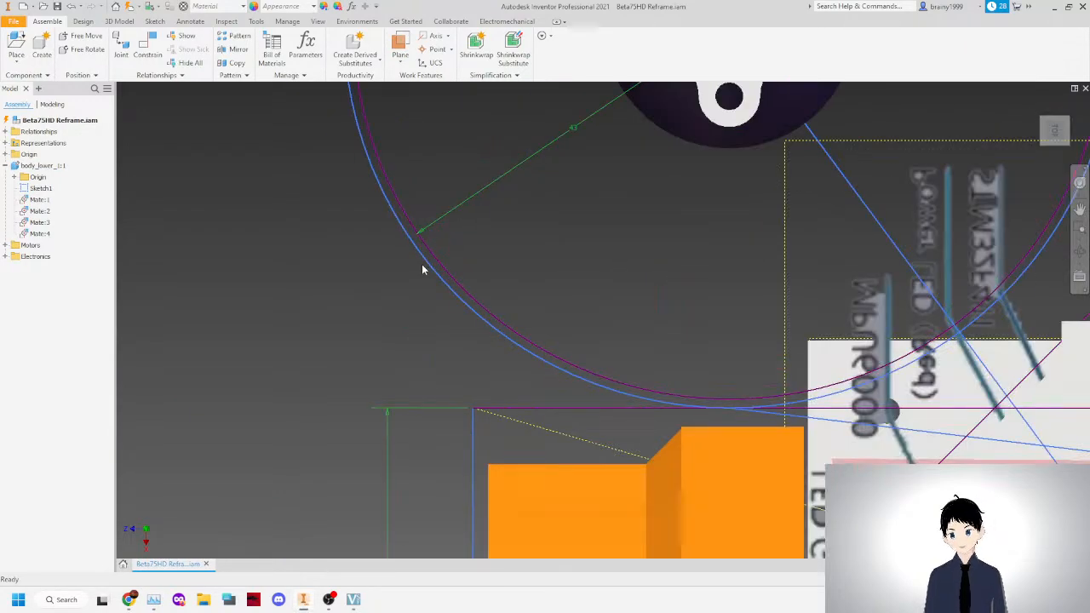
{"action": "left_click", "coordinate": [431, 268]}
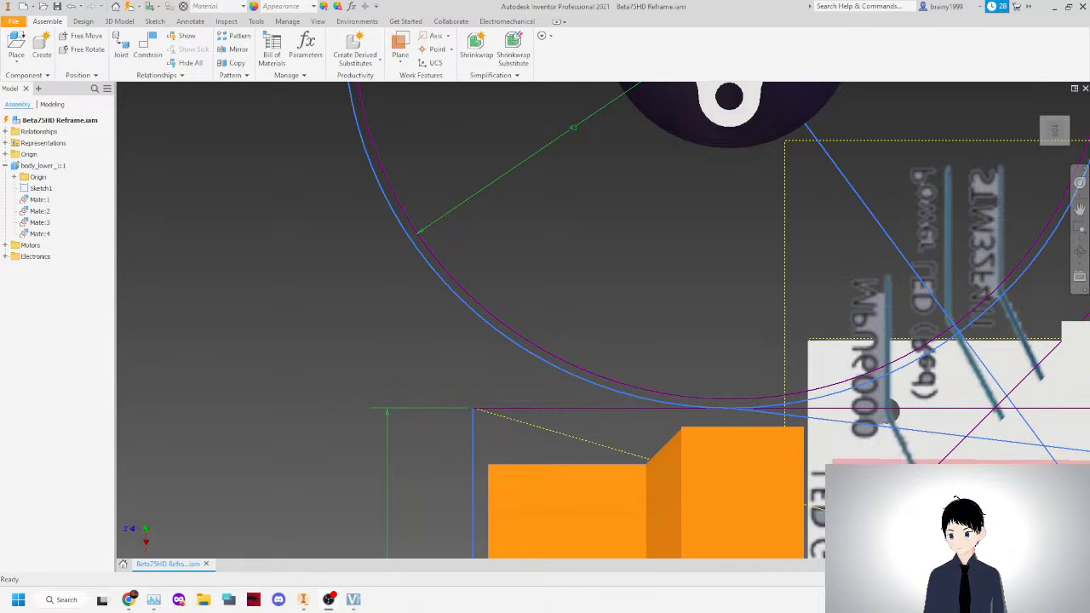
Open the body_lower part for in-place editing within the assembly.
{"action": "scroll", "coordinate": [562, 244], "scroll_direction": "up", "scroll_amount": 5}
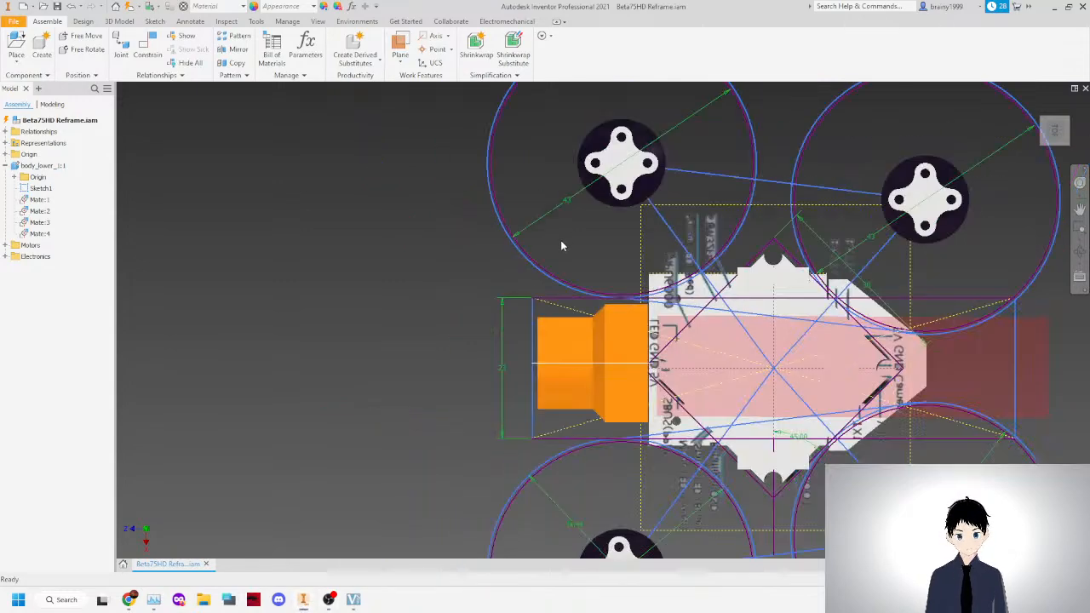
{"action": "scroll", "coordinate": [712, 313], "scroll_direction": "down", "scroll_amount": 3}
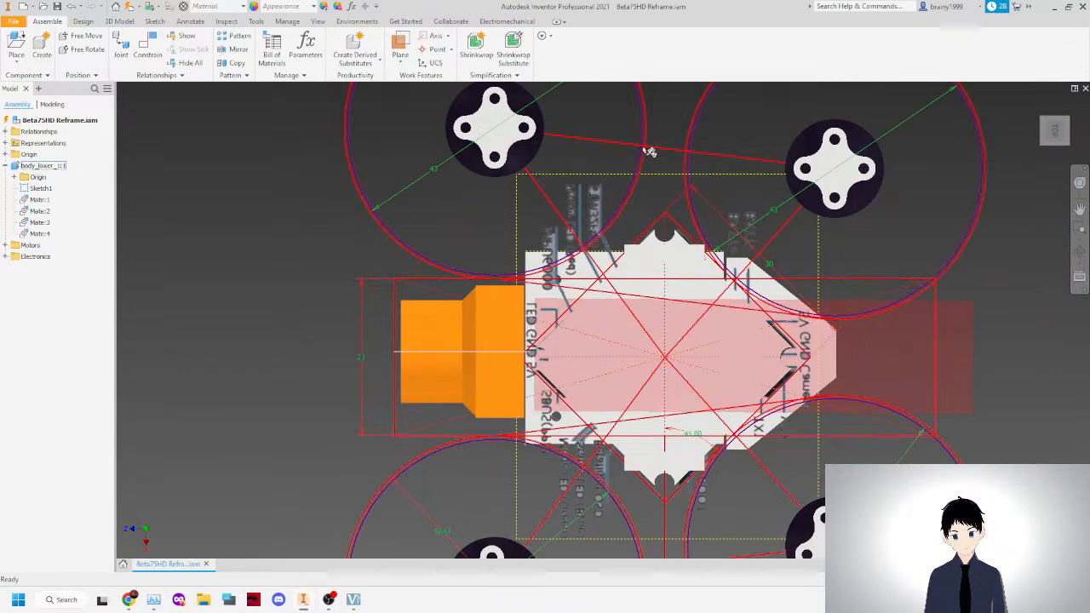
{"action": "scroll", "coordinate": [660, 153], "scroll_direction": "up", "scroll_amount": 2}
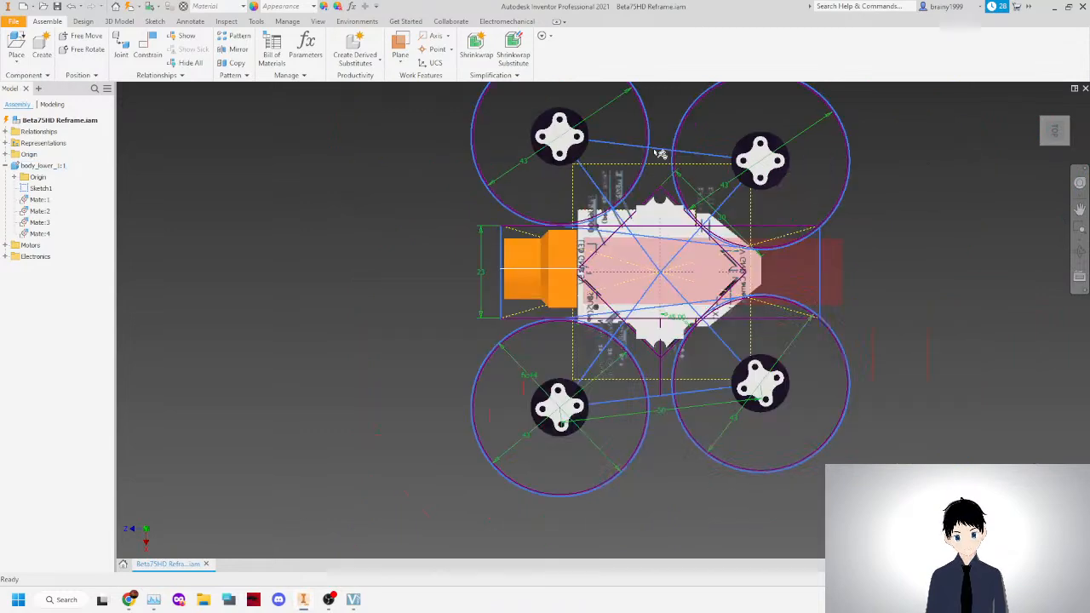
{"action": "double_click", "coordinate": [674, 398]}
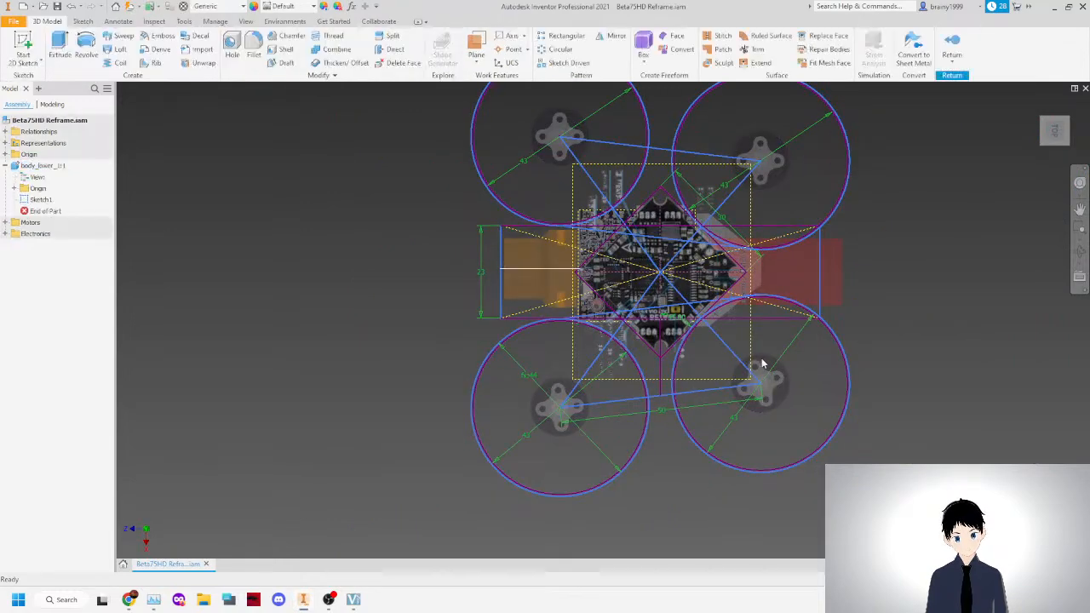
In Sketch1 of the lower body, dimension the distance between the two rear motor centres at 55 mm and finish editing.
{"action": "scroll", "coordinate": [738, 377], "scroll_direction": "down", "scroll_amount": 3}
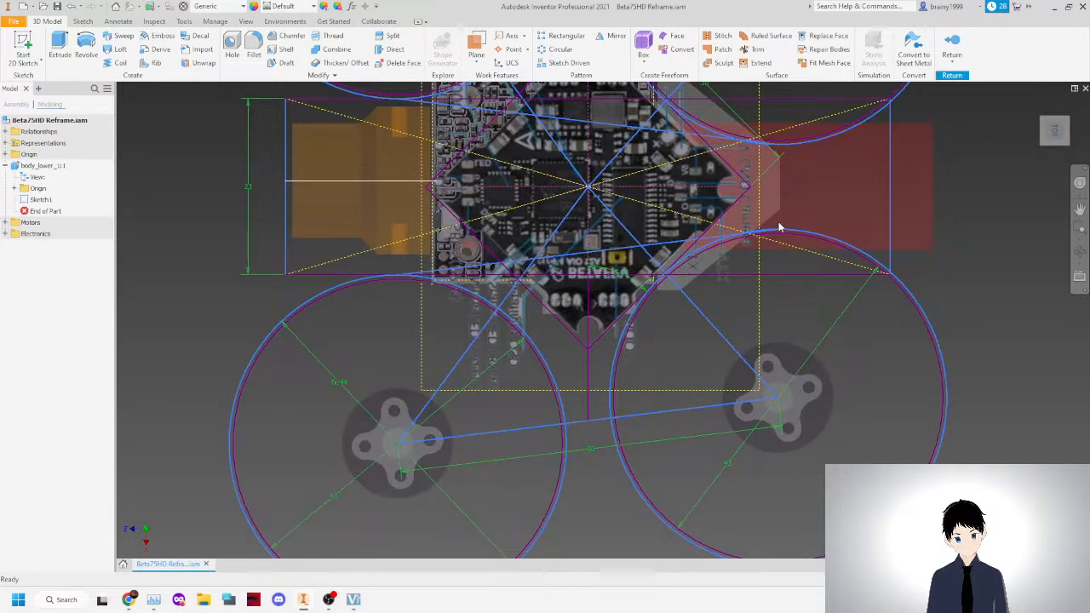
{"action": "scroll", "coordinate": [764, 292], "scroll_direction": "up", "scroll_amount": 5}
{"action": "scroll", "coordinate": [852, 214], "scroll_direction": "down", "scroll_amount": 3}
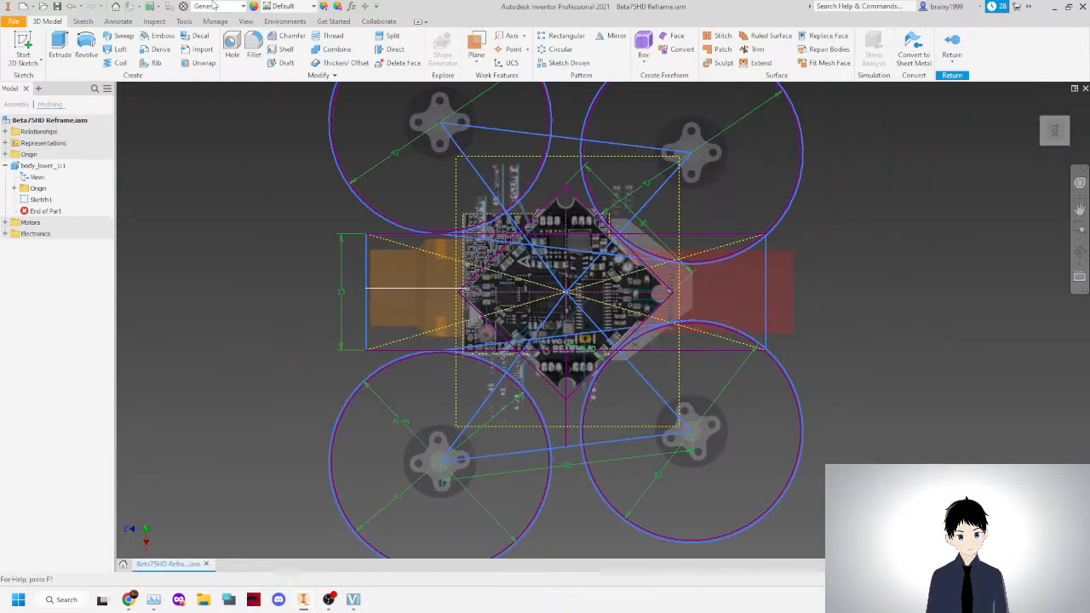
{"action": "double_click", "coordinate": [34, 200]}
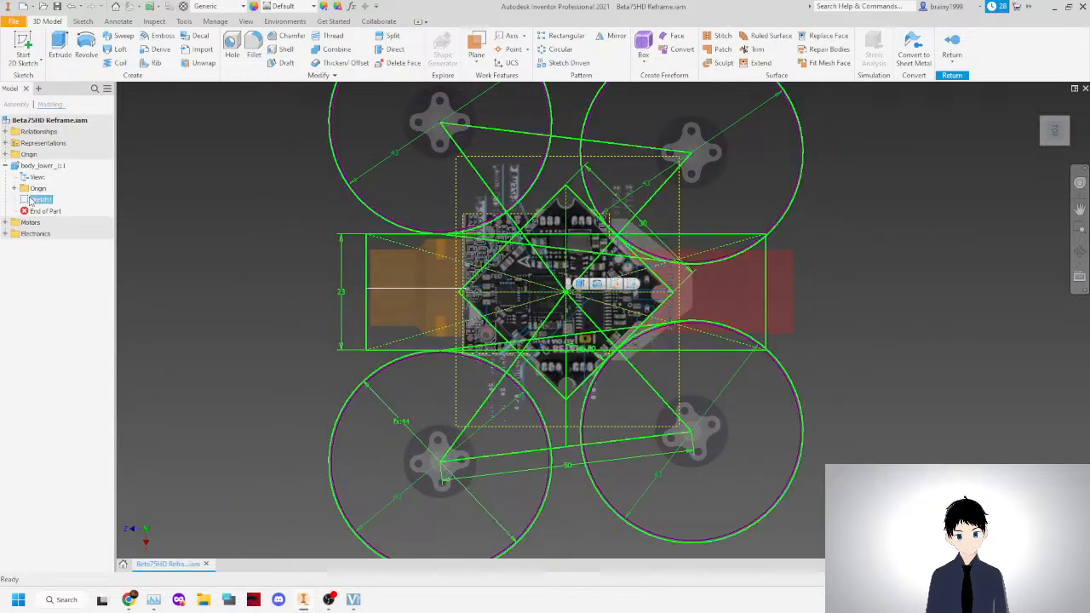
{"action": "left_click", "coordinate": [454, 44]}
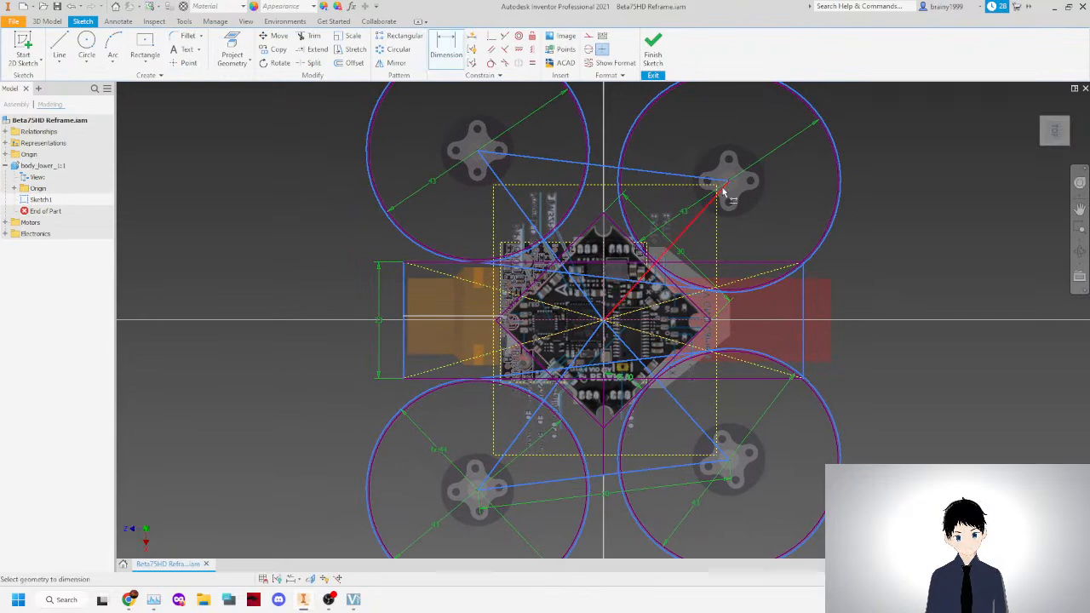
{"action": "left_click", "coordinate": [728, 460]}
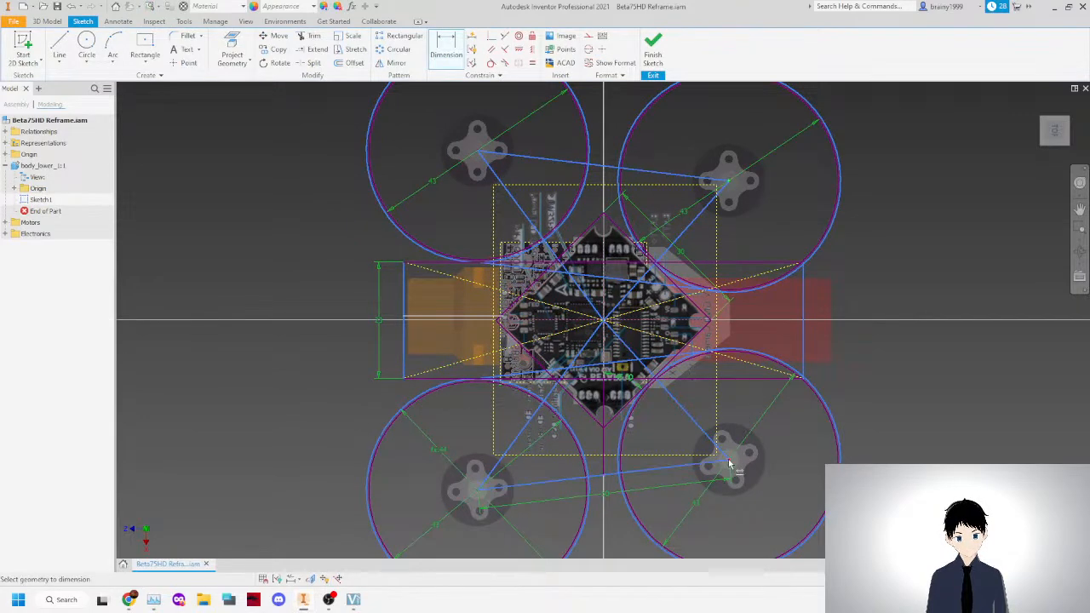
{"action": "left_click", "coordinate": [762, 333]}
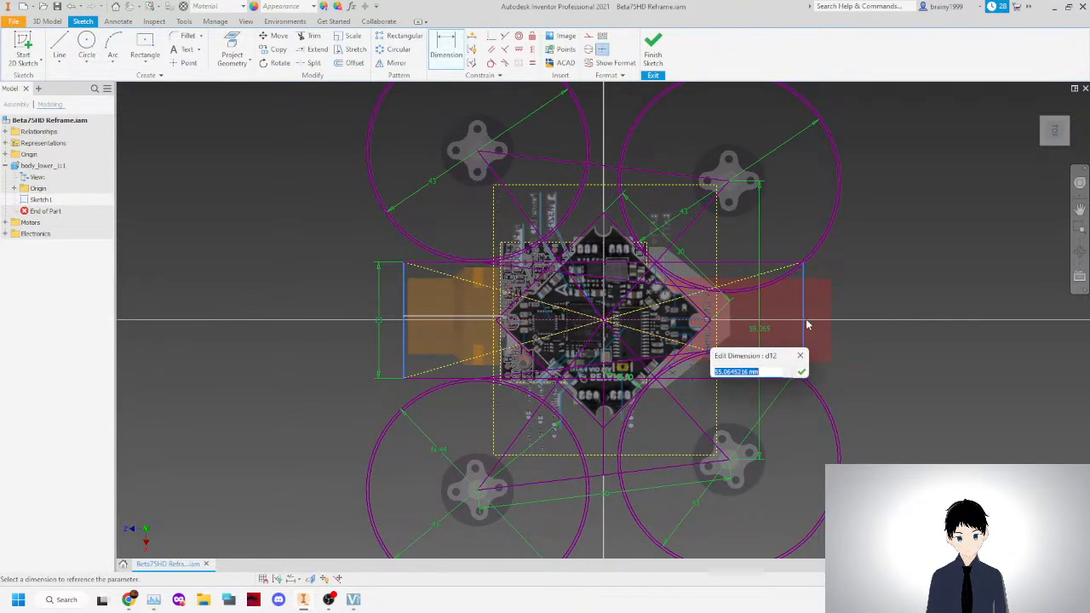
{"action": "scroll", "coordinate": [827, 327], "scroll_direction": "up", "scroll_amount": 3}
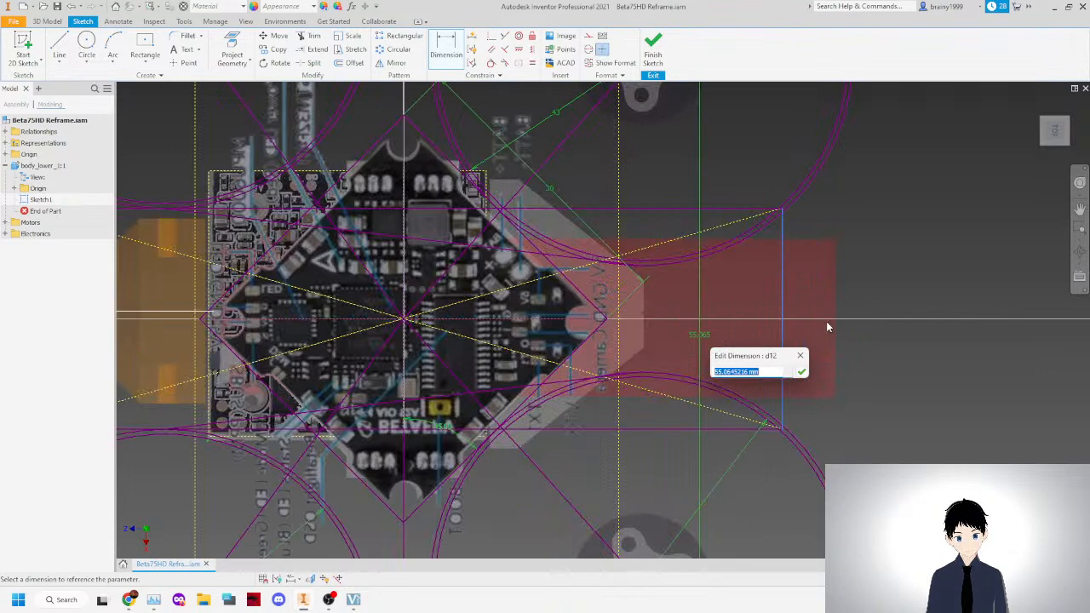
{"action": "type", "text": "55"}
{"action": "key", "text": "Return"}
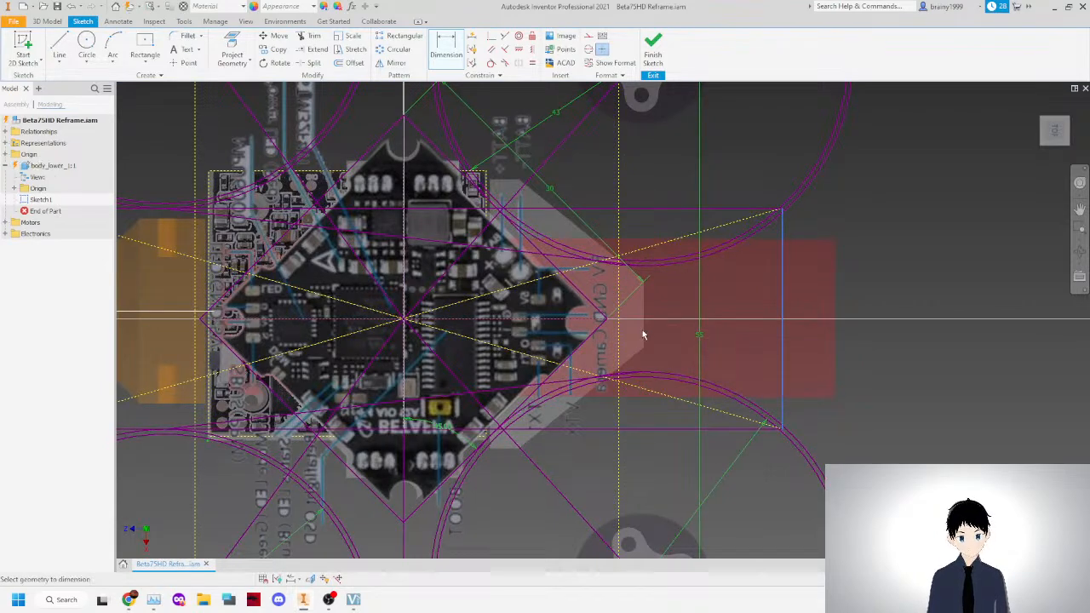
{"action": "scroll", "coordinate": [643, 335], "scroll_direction": "down", "scroll_amount": 4}
{"action": "left_click", "coordinate": [653, 47]}
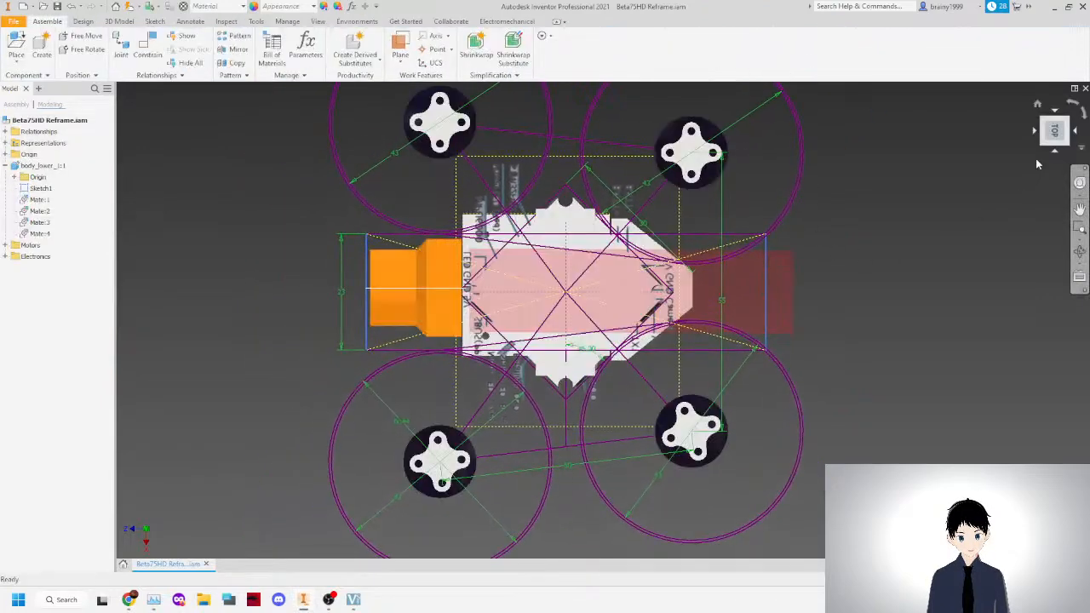
Free-rotate the flight controller upside down in the side view so its tall components face downward.
{"action": "left_click", "coordinate": [1054, 151]}
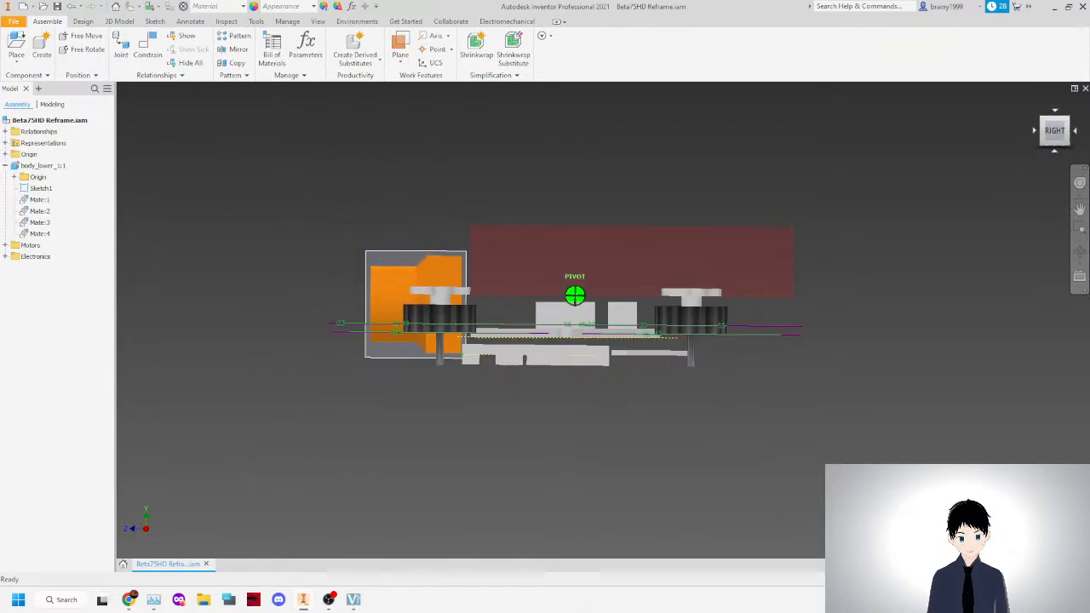
{"action": "mouse_move", "coordinate": [575, 296]}
{"action": "middle_mouse_down", "text": "shift"}
{"action": "mouse_move", "coordinate": [651, 317]}
{"action": "mouse_move", "coordinate": [648, 298]}
{"action": "mouse_move", "coordinate": [575, 308]}
{"action": "mouse_move", "coordinate": [577, 392]}
{"action": "mouse_move", "coordinate": [587, 302]}
{"action": "middle_mouse_up", "text": "shift"}
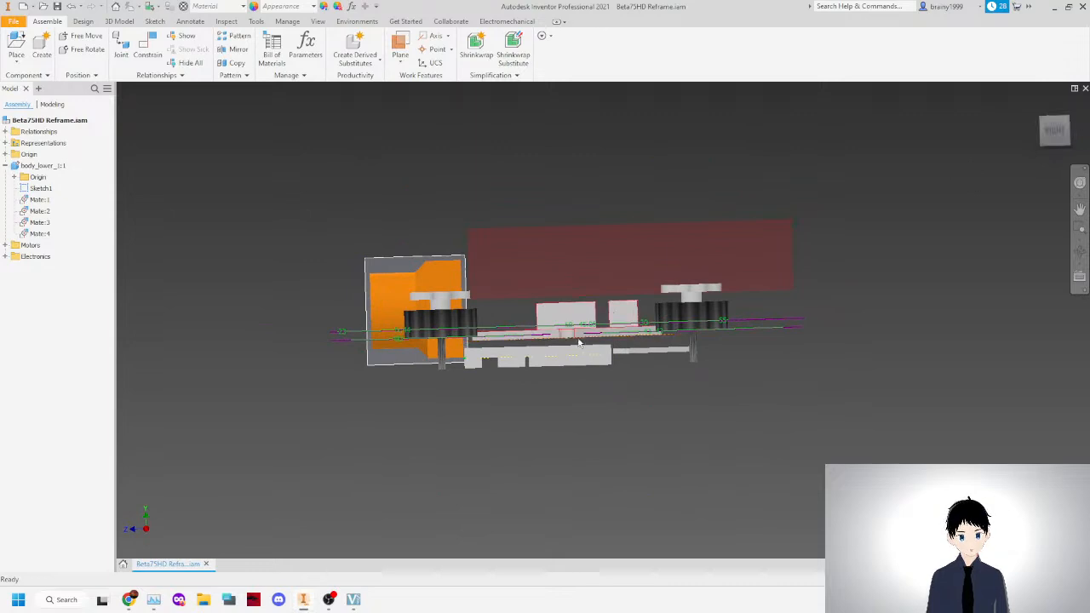
{"action": "scroll", "coordinate": [597, 383], "scroll_direction": "down", "scroll_amount": 3}
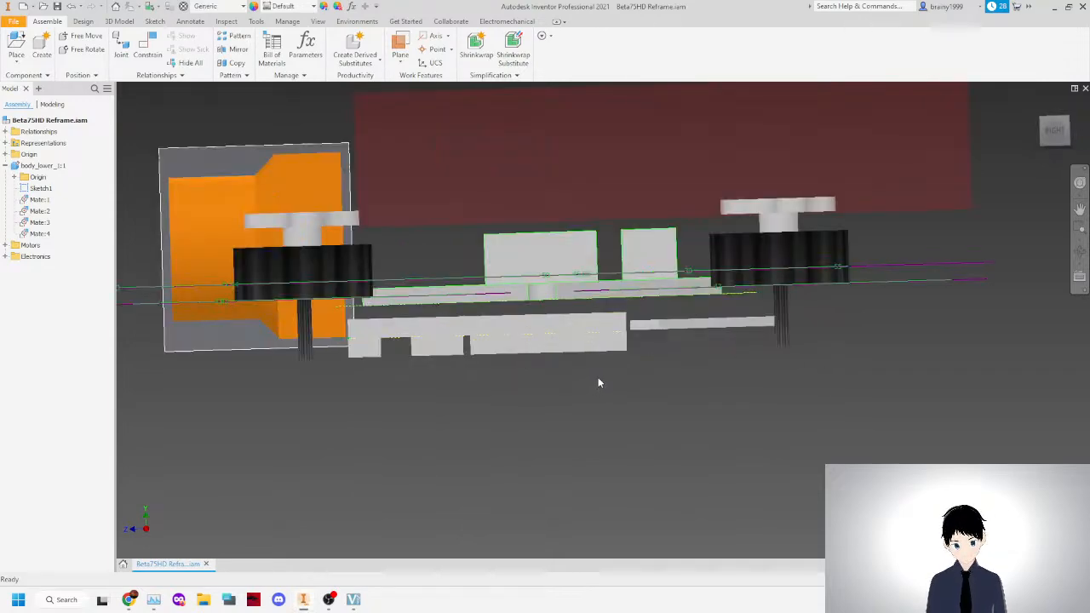
{"action": "key", "text": "F4"}
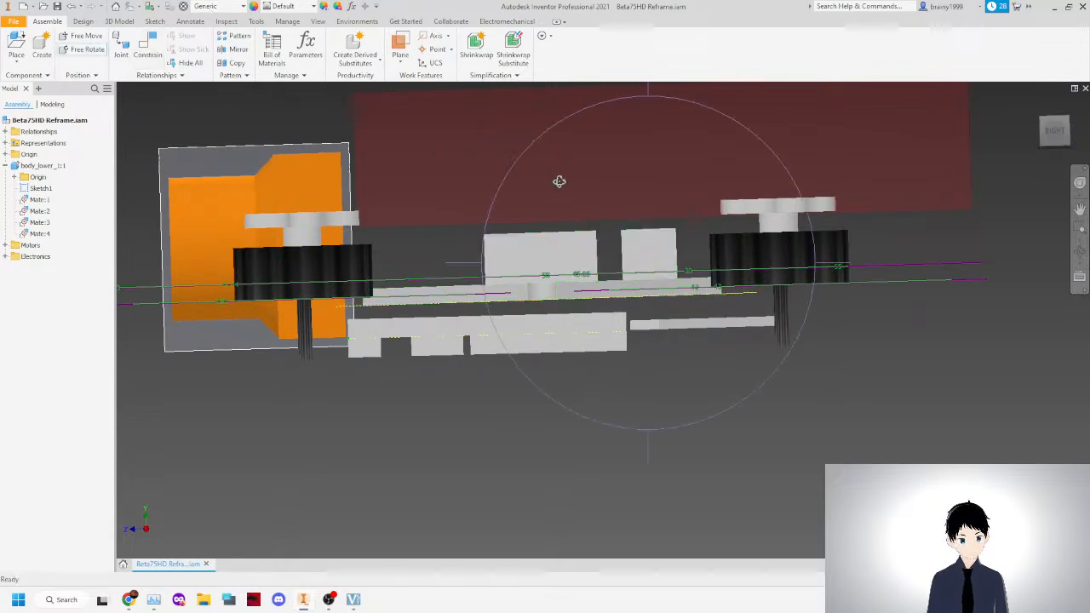
{"action": "left_click_drag", "start_coordinate": [563, 120], "coordinate": [689, 333]}
{"action": "right_click", "coordinate": [684, 315]}
{"action": "left_click", "coordinate": [727, 314]}
Restack the electronics: raise the bumpy board and the thin rear board beneath the battery, with the flight controller below them.
{"action": "scroll", "coordinate": [717, 301], "scroll_direction": "down", "scroll_amount": 3}
{"action": "left_click_drag", "start_coordinate": [663, 272], "coordinate": [563, 363]}
{"action": "left_click_drag", "start_coordinate": [571, 326], "coordinate": [578, 275]}
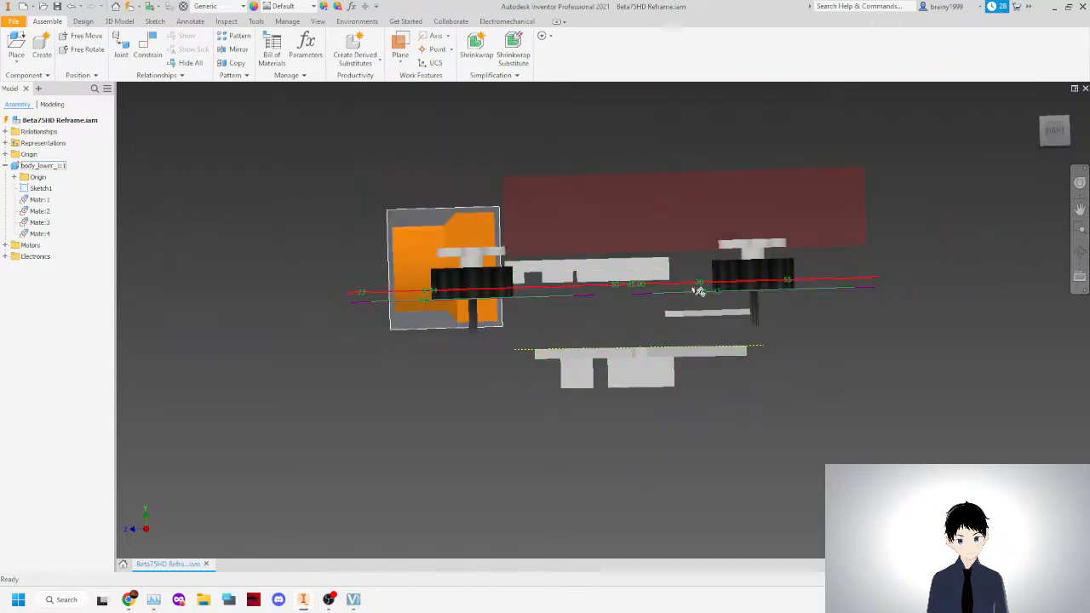
{"action": "left_click_drag", "start_coordinate": [696, 315], "coordinate": [702, 262]}
{"action": "left_click_drag", "start_coordinate": [631, 357], "coordinate": [622, 294]}
{"action": "left_click", "coordinate": [785, 366]}
From below, shift the flight controller forward to line up with the diamond outline of the body sketch.
{"action": "left_click_drag", "start_coordinate": [1052, 130], "coordinate": [1052, 78]}
{"action": "left_click", "coordinate": [1058, 133]}
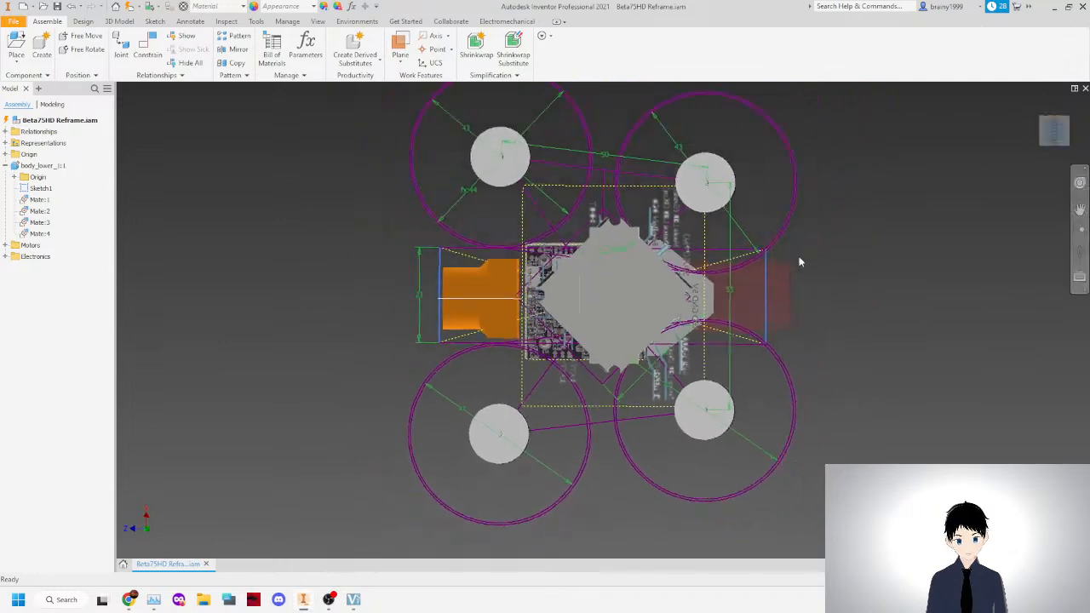
{"action": "scroll", "coordinate": [609, 331], "scroll_direction": "up", "scroll_amount": 6}
{"action": "scroll", "coordinate": [578, 315], "scroll_direction": "down", "scroll_amount": 3}
{"action": "left_click_drag", "start_coordinate": [561, 317], "coordinate": [535, 317]}
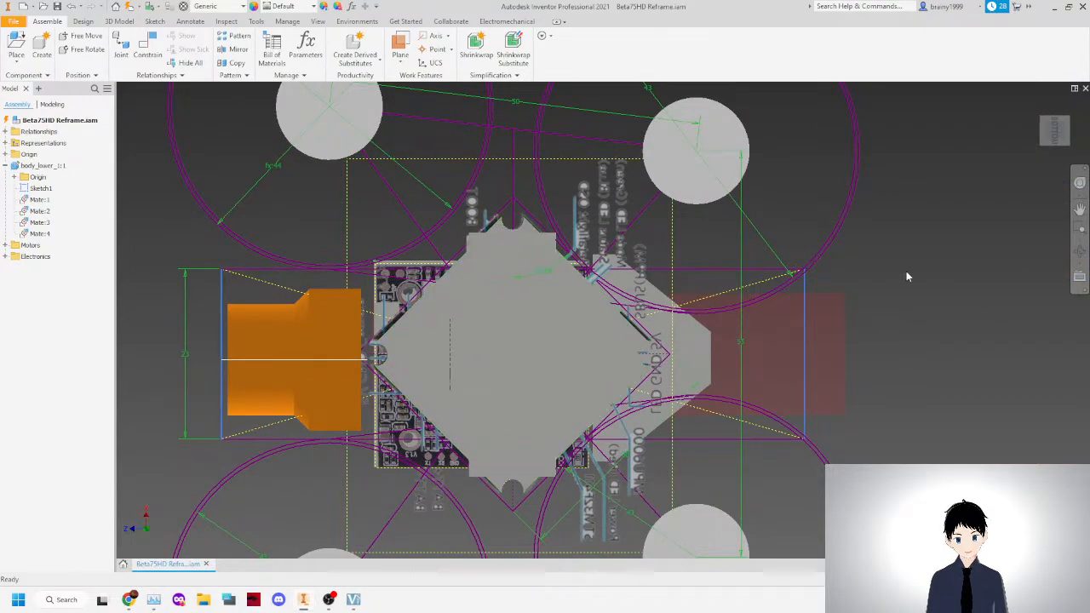
Change the rear motor centre spacing in Sketch1 to 60 mm and return to the assembly.
{"action": "double_click", "coordinate": [40, 188]}
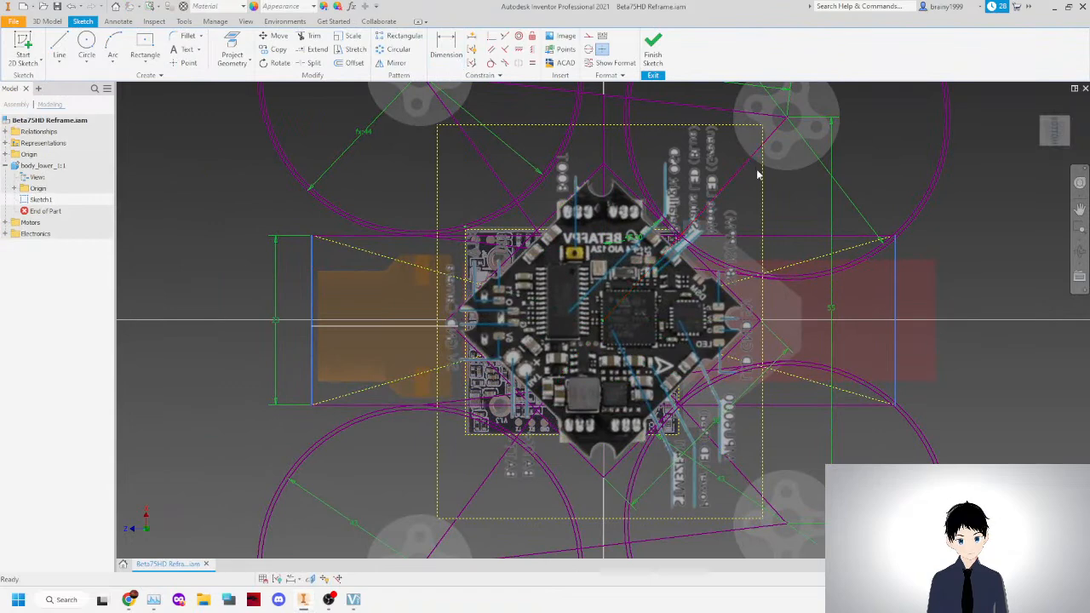
{"action": "scroll", "coordinate": [738, 191], "scroll_direction": "down", "scroll_amount": 3}
{"action": "scroll", "coordinate": [728, 222], "scroll_direction": "up", "scroll_amount": 5}
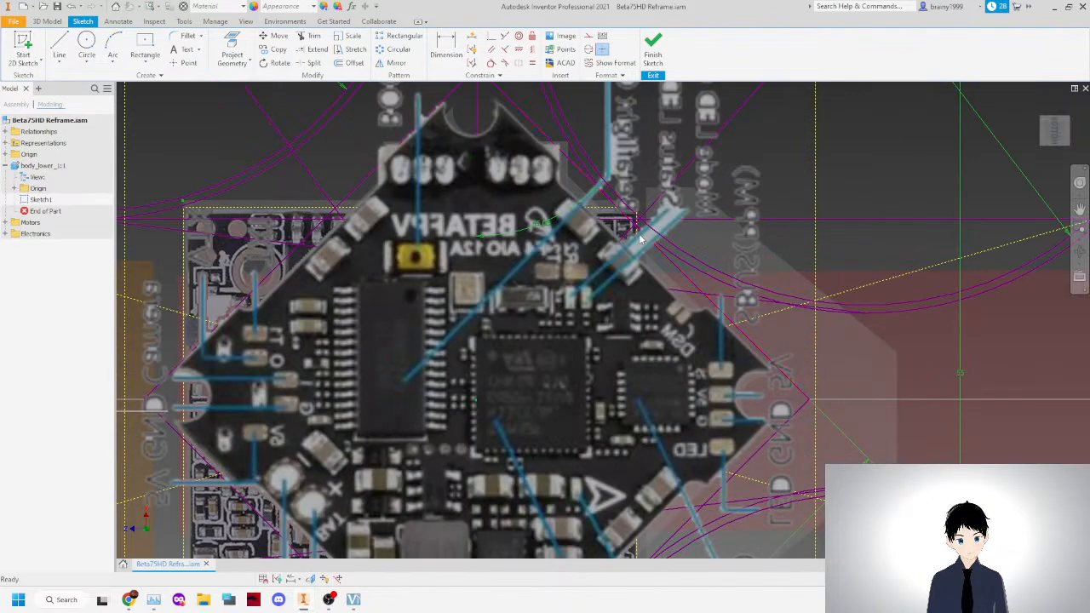
{"action": "scroll", "coordinate": [647, 241], "scroll_direction": "down", "scroll_amount": 3}
{"action": "double_click", "coordinate": [821, 312]}
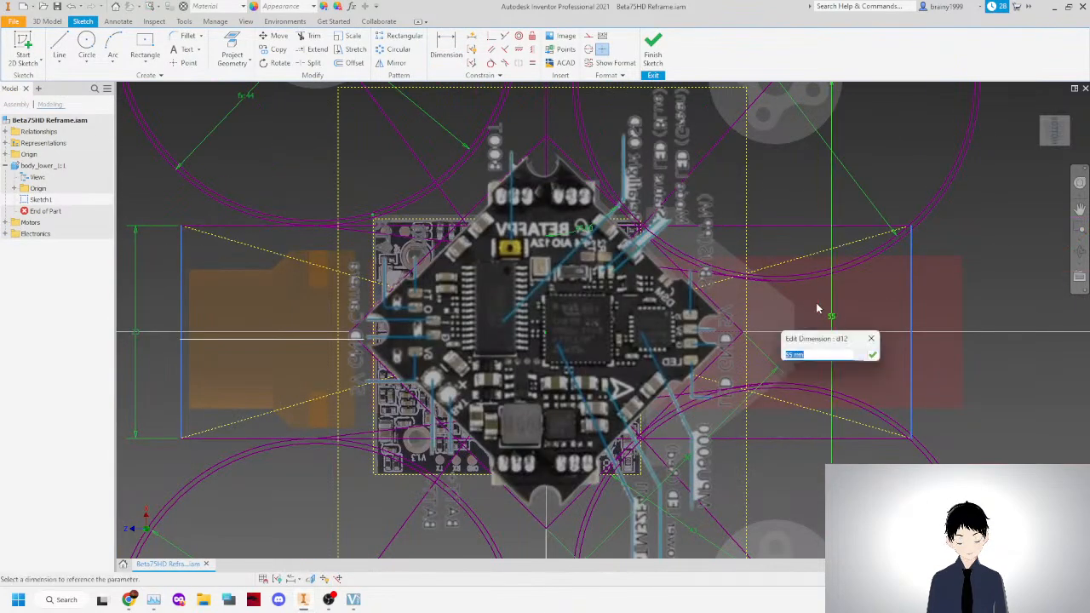
{"action": "type", "text": "60"}
{"action": "key", "text": "Return"}
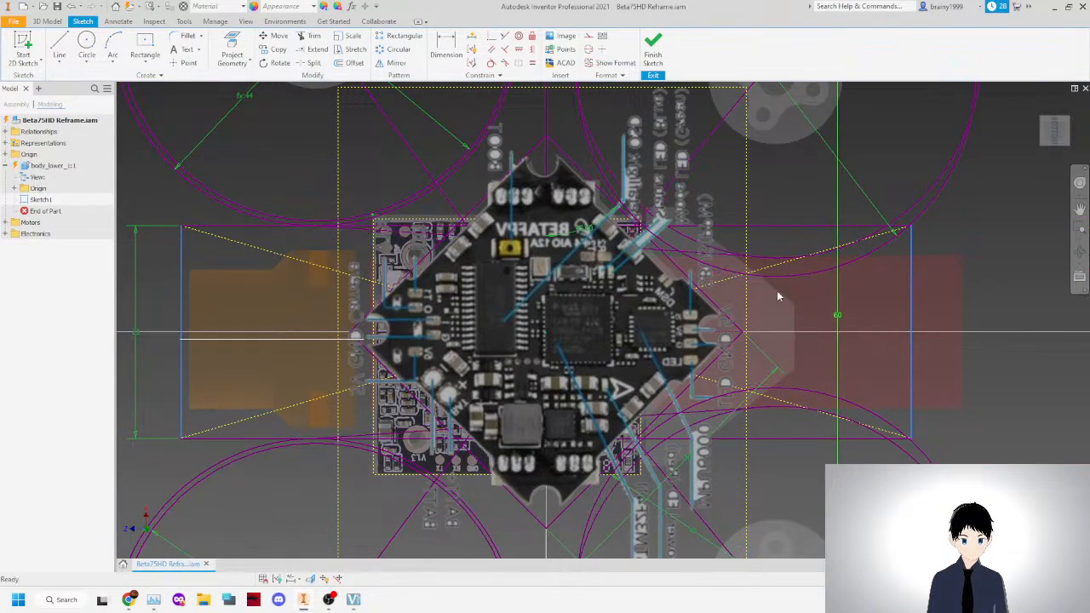
{"action": "scroll", "coordinate": [647, 230], "scroll_direction": "up", "scroll_amount": 3}
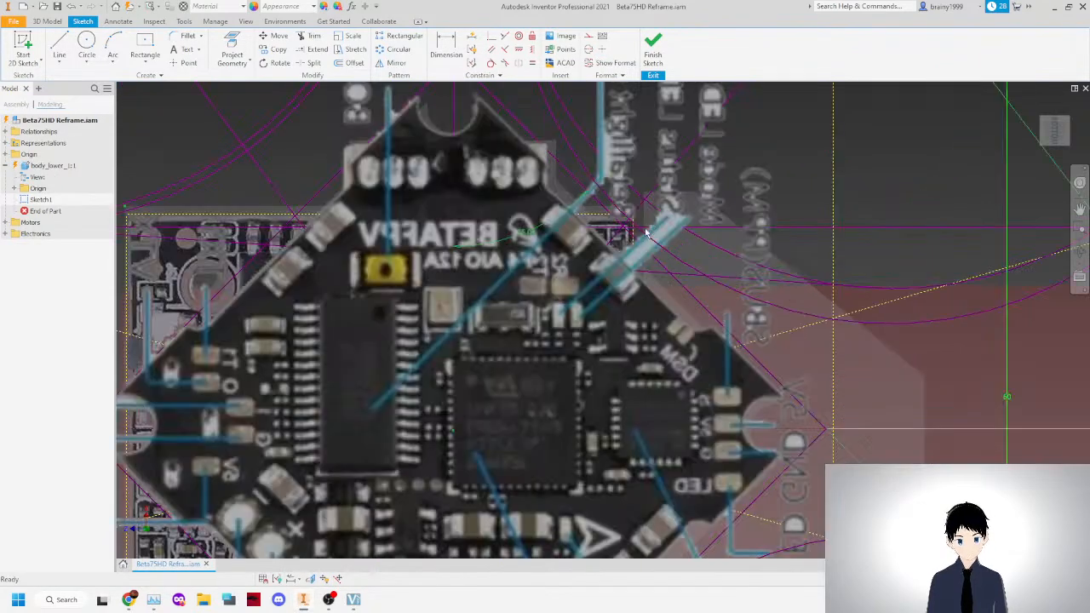
{"action": "scroll", "coordinate": [630, 238], "scroll_direction": "down", "scroll_amount": 3}
{"action": "left_click", "coordinate": [652, 49]}
{"action": "left_click", "coordinate": [952, 50]}
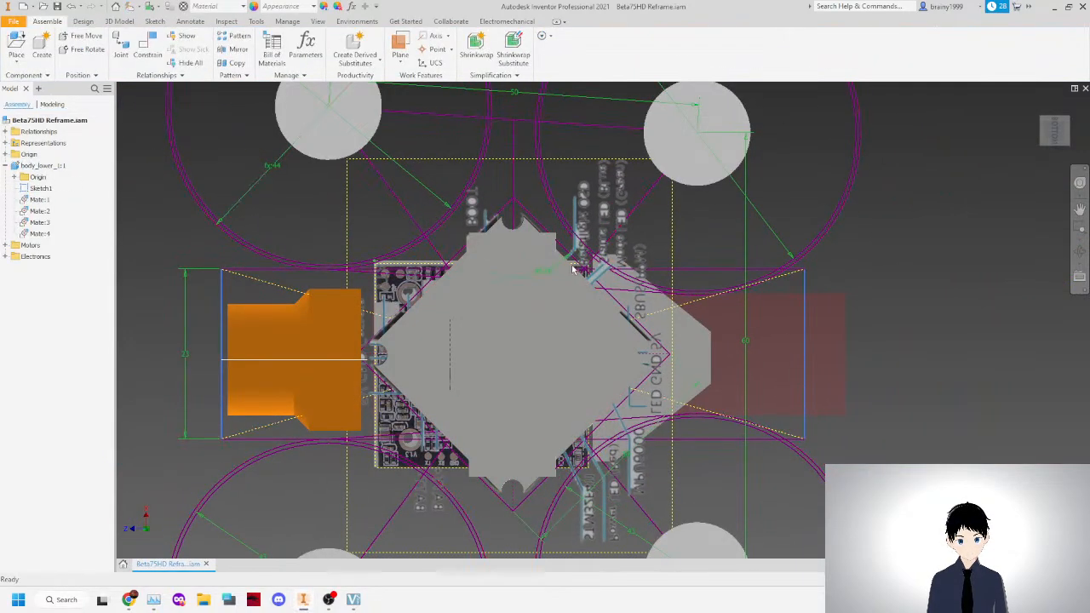
Nudge the battery slightly forward and sideways along the frame while viewing the assembly from below.
{"action": "scroll", "coordinate": [543, 268], "scroll_direction": "down", "scroll_amount": 3}
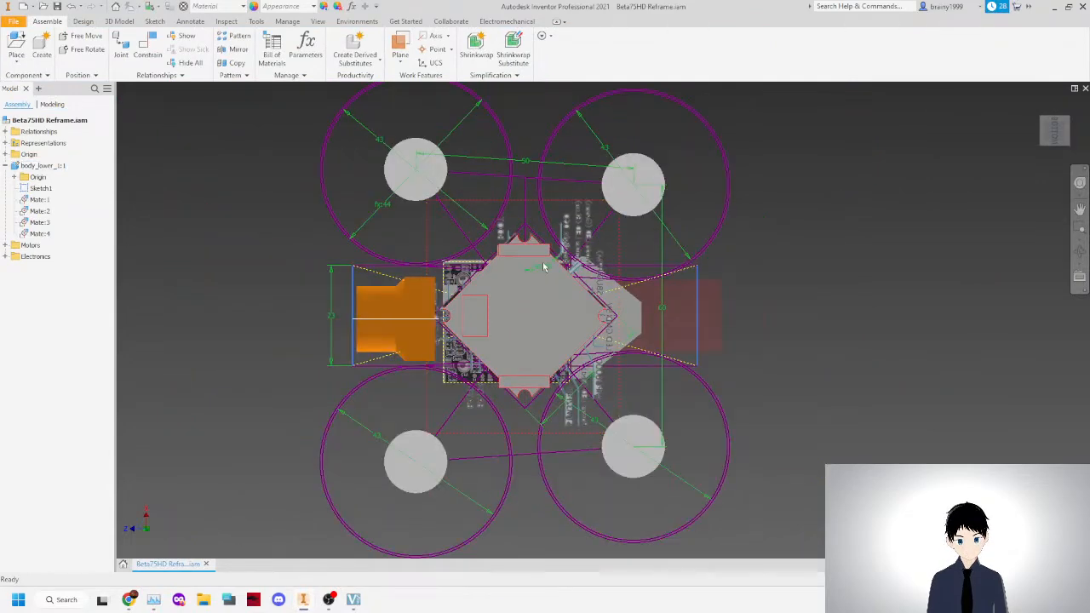
{"action": "mouse_move", "coordinate": [1047, 128]}
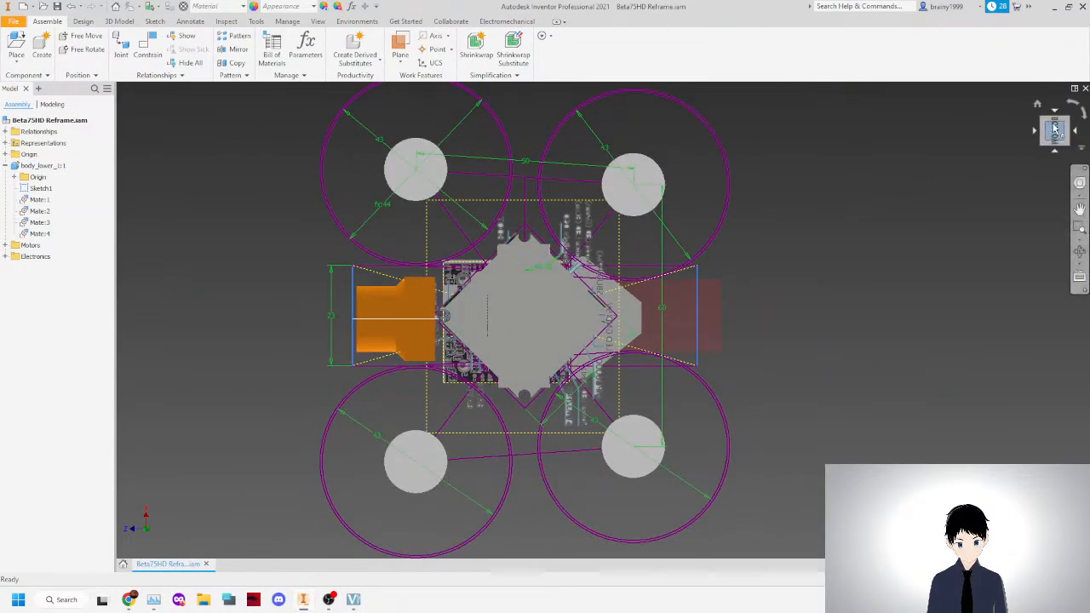
{"action": "left_click_drag", "start_coordinate": [669, 341], "coordinate": [703, 322]}
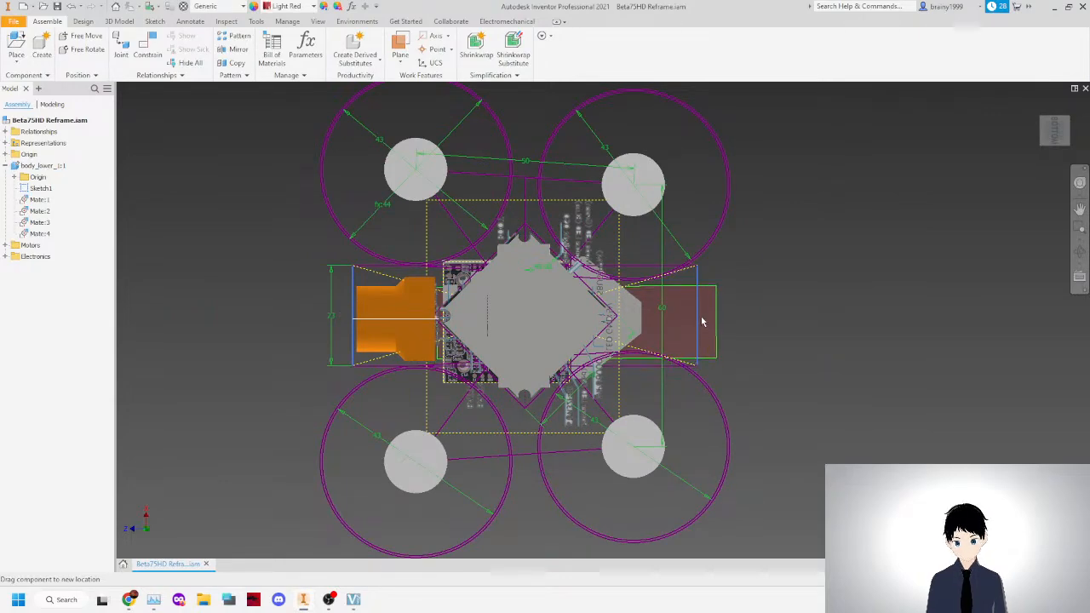
{"action": "left_click", "coordinate": [1056, 112]}
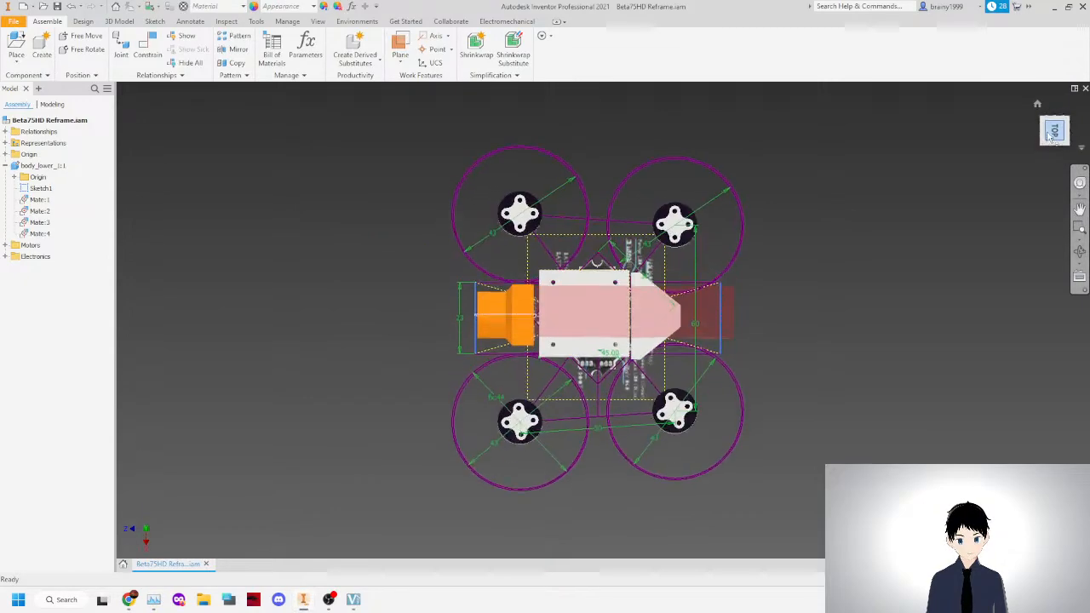
Move the camera forward past the front edge of the body rectangle and bring the battery forward up behind it.
{"action": "left_click", "coordinate": [1054, 150]}
{"action": "scroll", "coordinate": [506, 359], "scroll_direction": "up", "scroll_amount": 6}
{"action": "left_click_drag", "start_coordinate": [557, 365], "coordinate": [533, 380]}
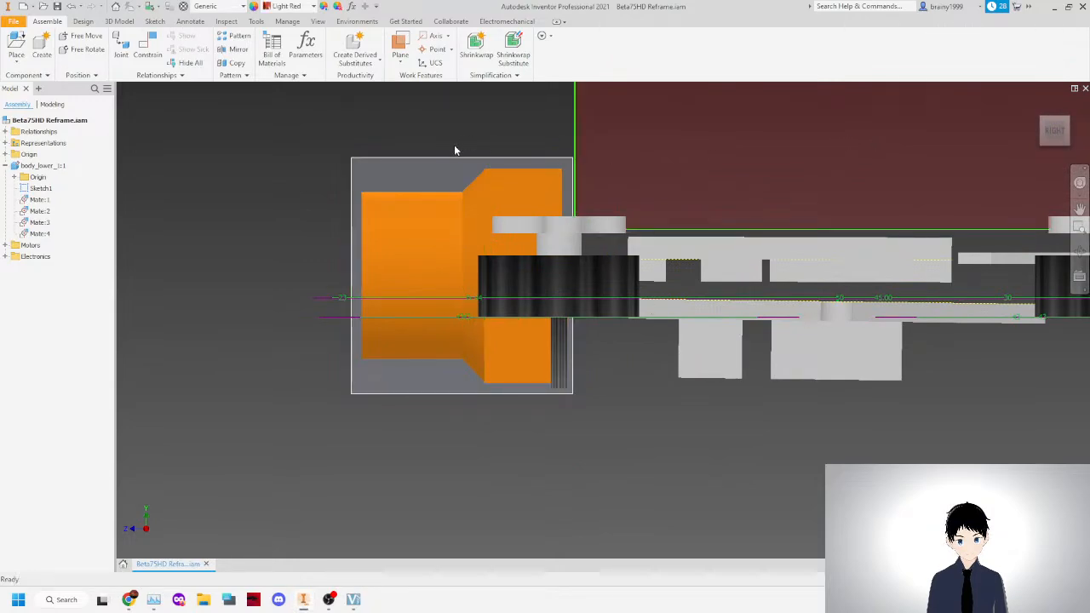
{"action": "scroll", "coordinate": [766, 183], "scroll_direction": "down", "scroll_amount": 3}
{"action": "left_click", "coordinate": [1057, 118]}
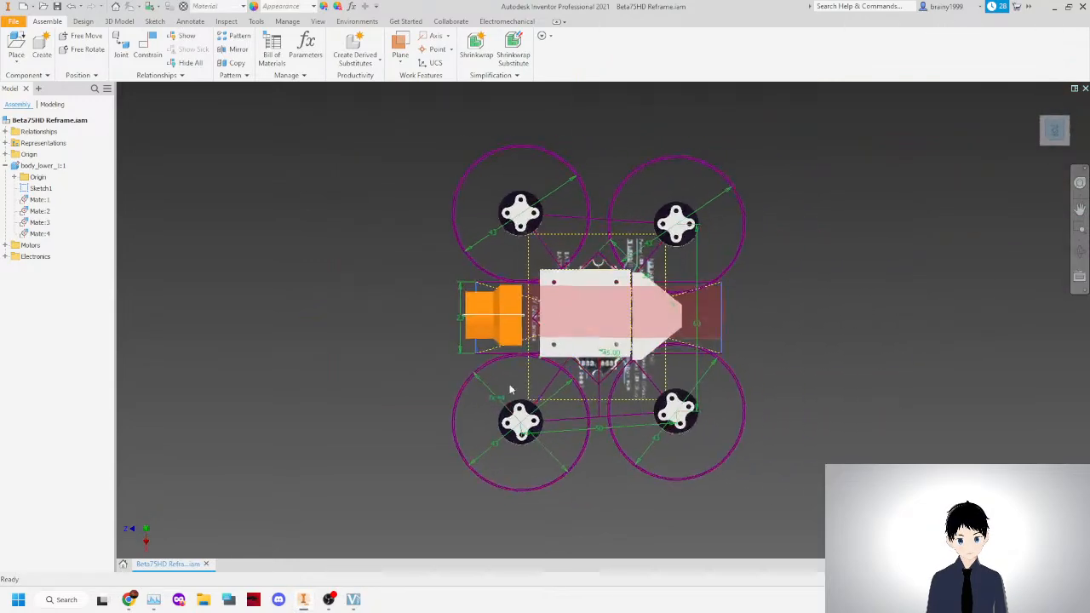
Nudge the translucent red block and the orange camera slightly along the frame.
{"action": "scroll", "coordinate": [507, 359], "scroll_direction": "up", "scroll_amount": 3}
{"action": "left_click_drag", "start_coordinate": [661, 247], "coordinate": [664, 253]}
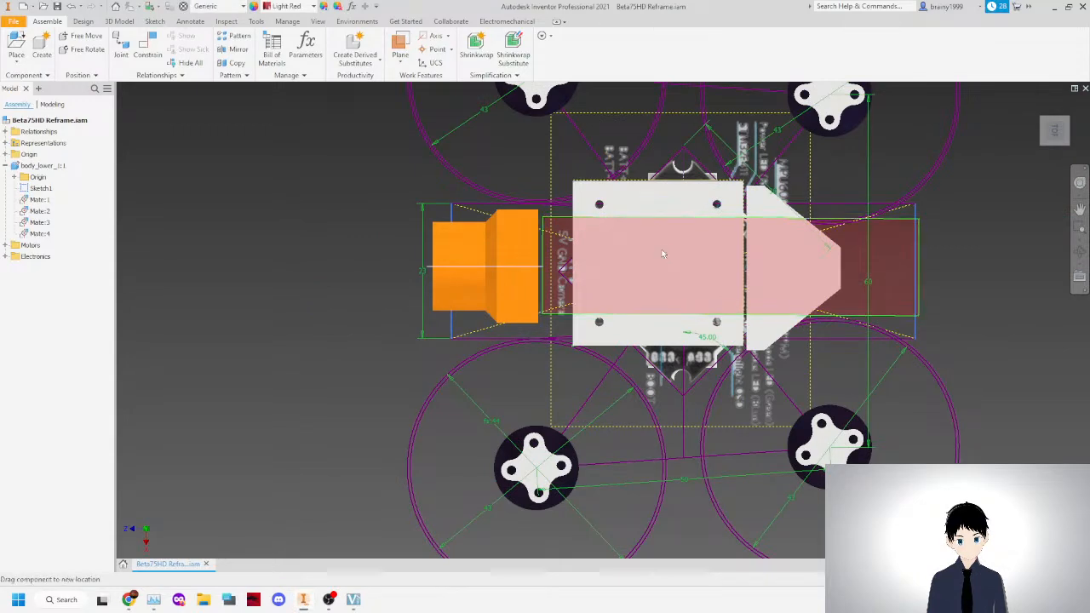
{"action": "left_click_drag", "start_coordinate": [456, 254], "coordinate": [448, 252]}
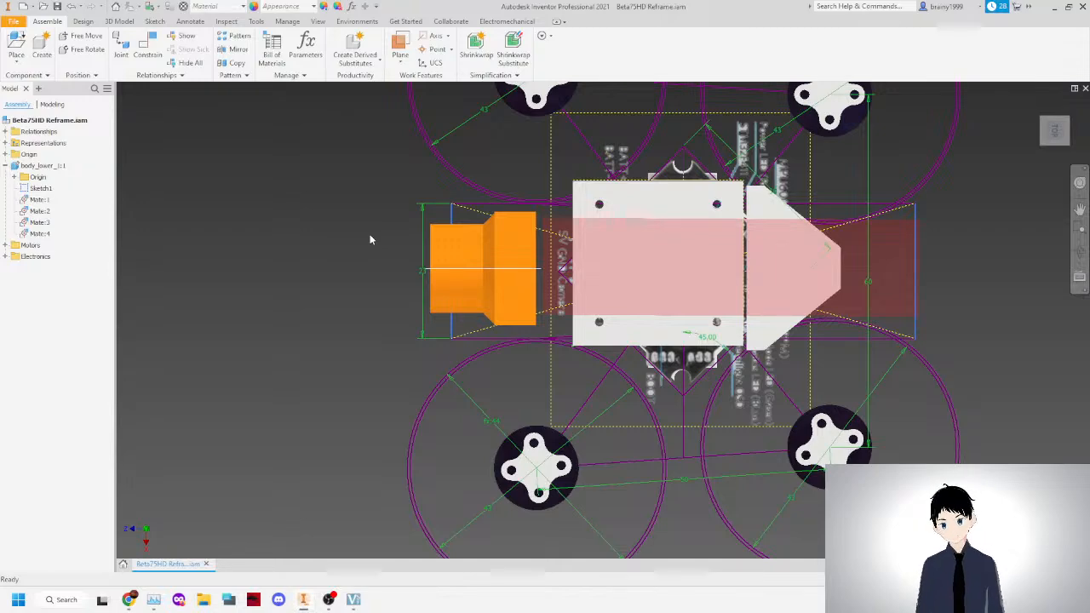
Edit Sketch1 of body_lower and make a corner of the central rectangle coincident with the adjacent outer propeller circle.
{"action": "left_click", "coordinate": [920, 216]}
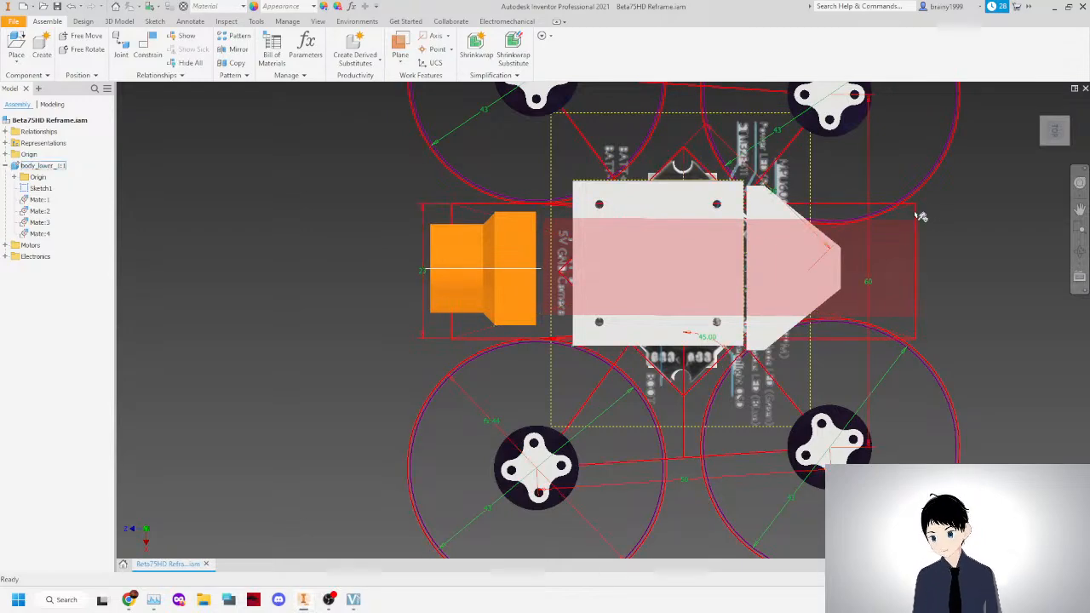
{"action": "left_click_drag", "start_coordinate": [919, 220], "coordinate": [905, 222]}
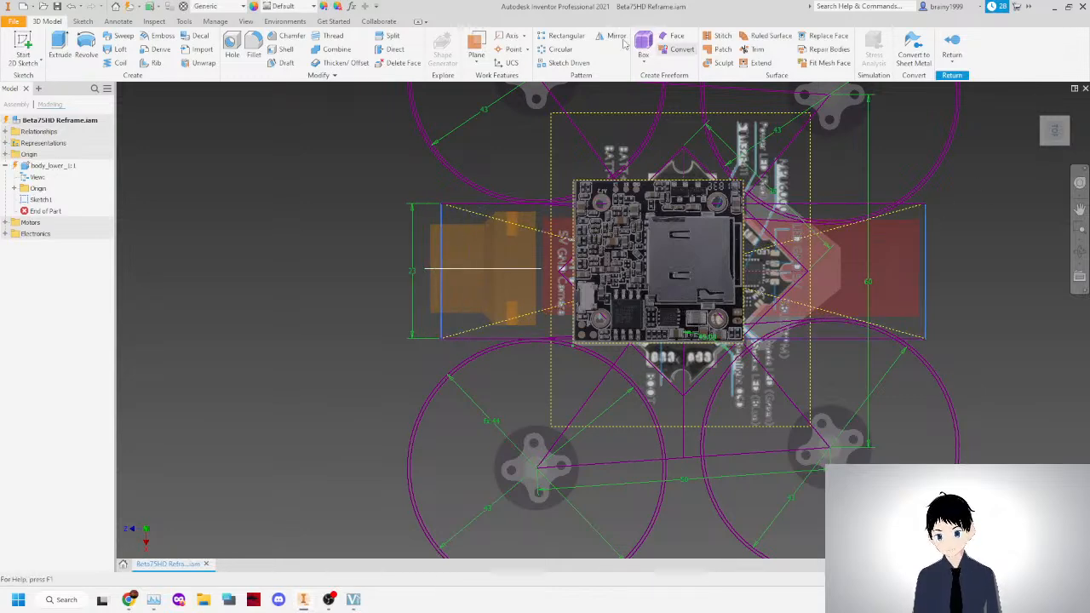
{"action": "double_click", "coordinate": [40, 199]}
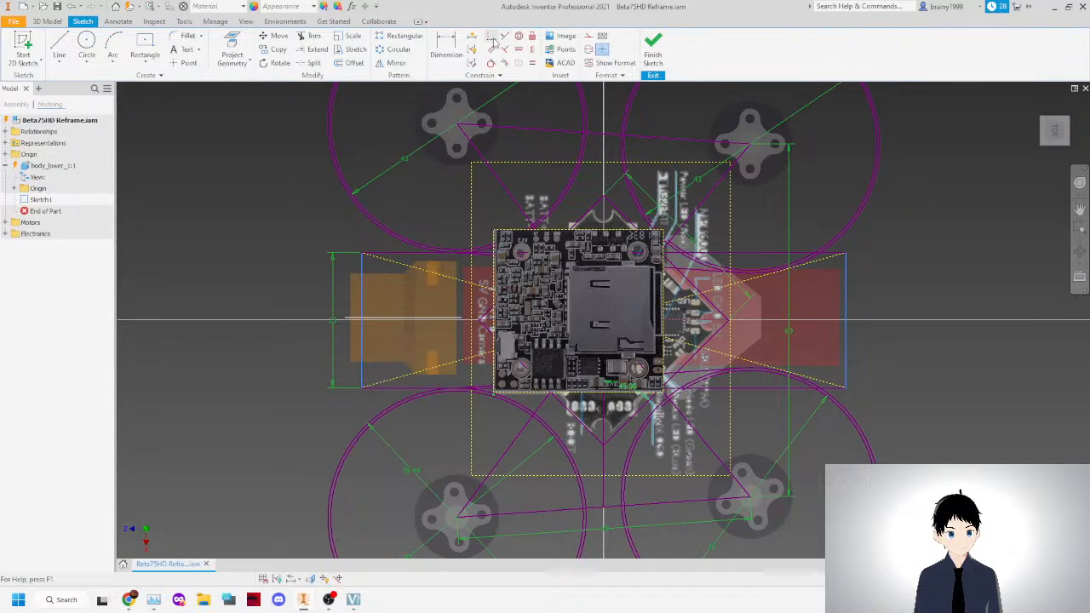
{"action": "left_click", "coordinate": [848, 260]}
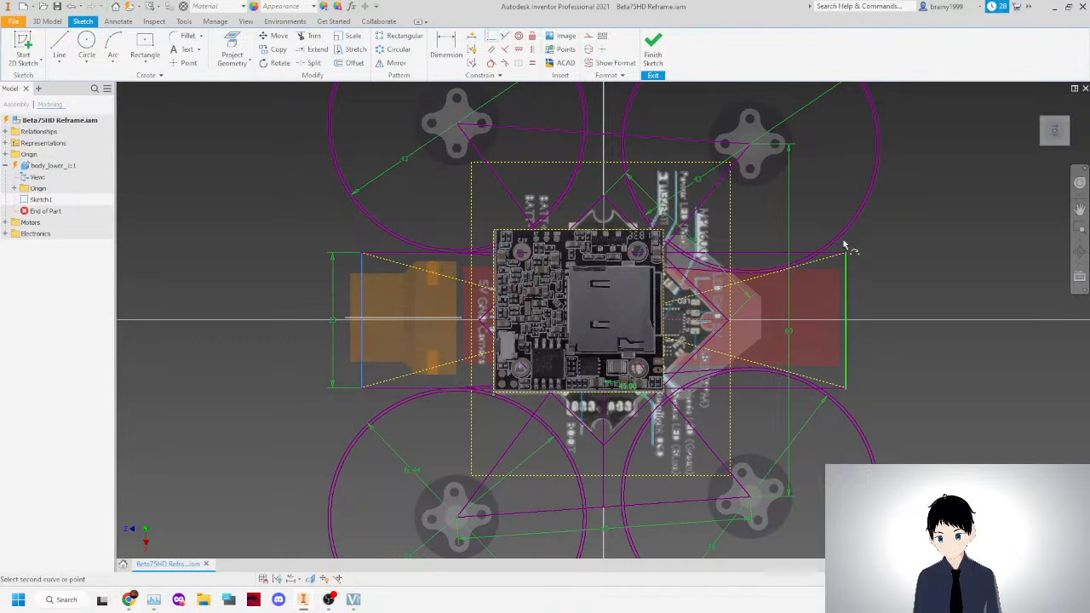
{"action": "left_click", "coordinate": [492, 37]}
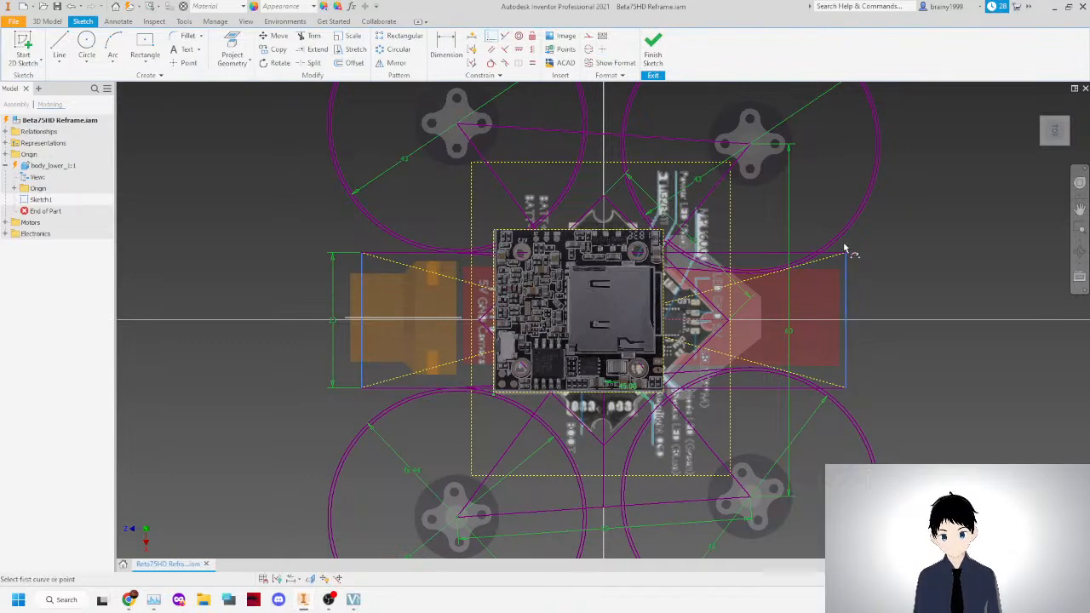
{"action": "left_click", "coordinate": [845, 239]}
{"action": "right_click", "coordinate": [869, 237]}
{"action": "left_click", "coordinate": [907, 237]}
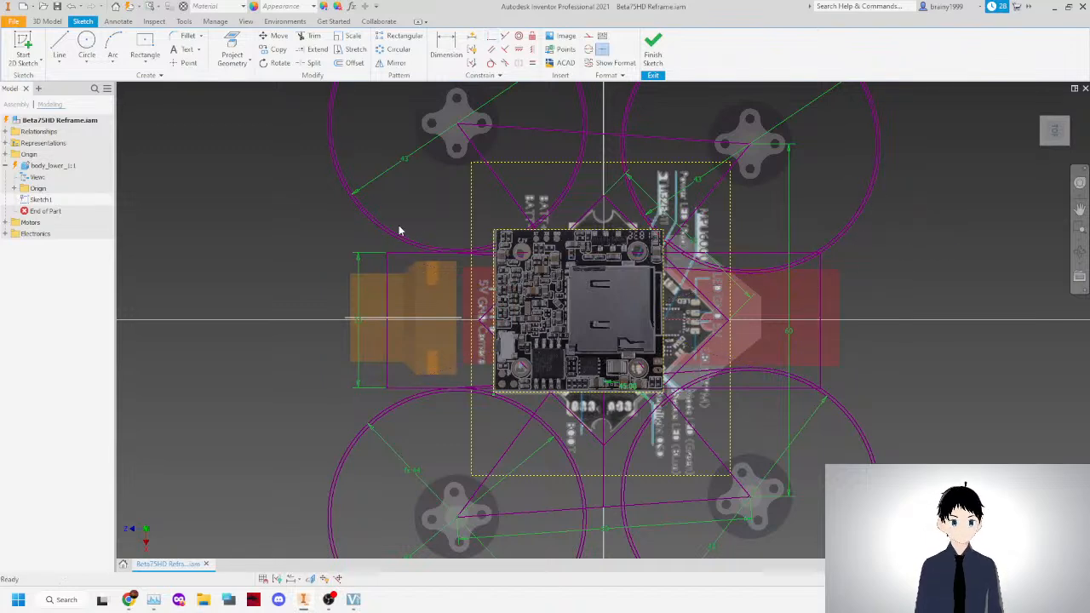
Draw two angled lines from the rectangle's camera-end corners to the neighbouring outer propeller circles and finish the sketch.
{"action": "key", "text": "l"}
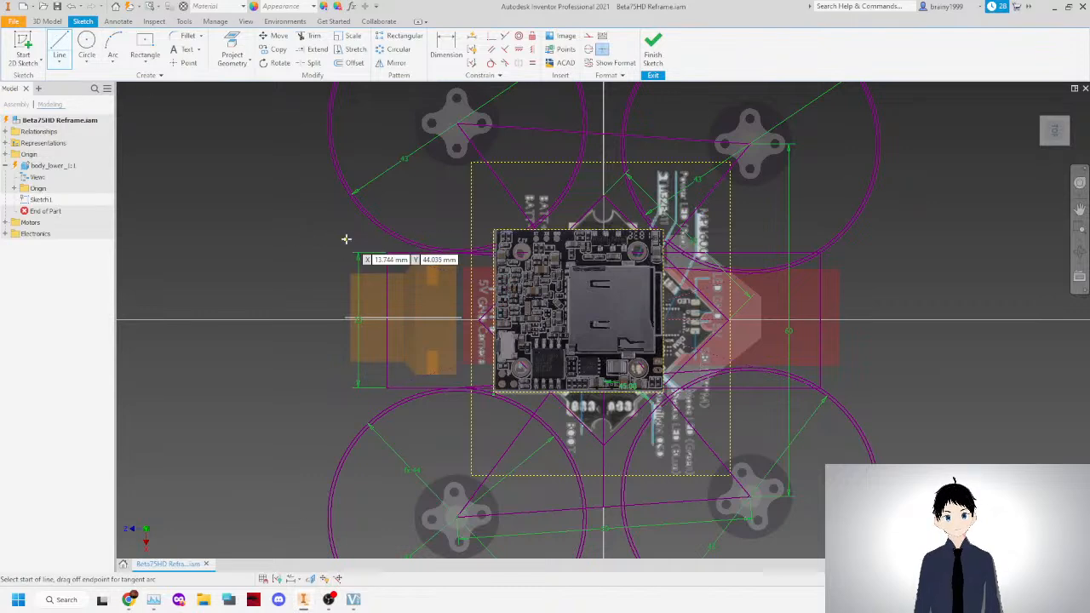
{"action": "left_click", "coordinate": [383, 228]}
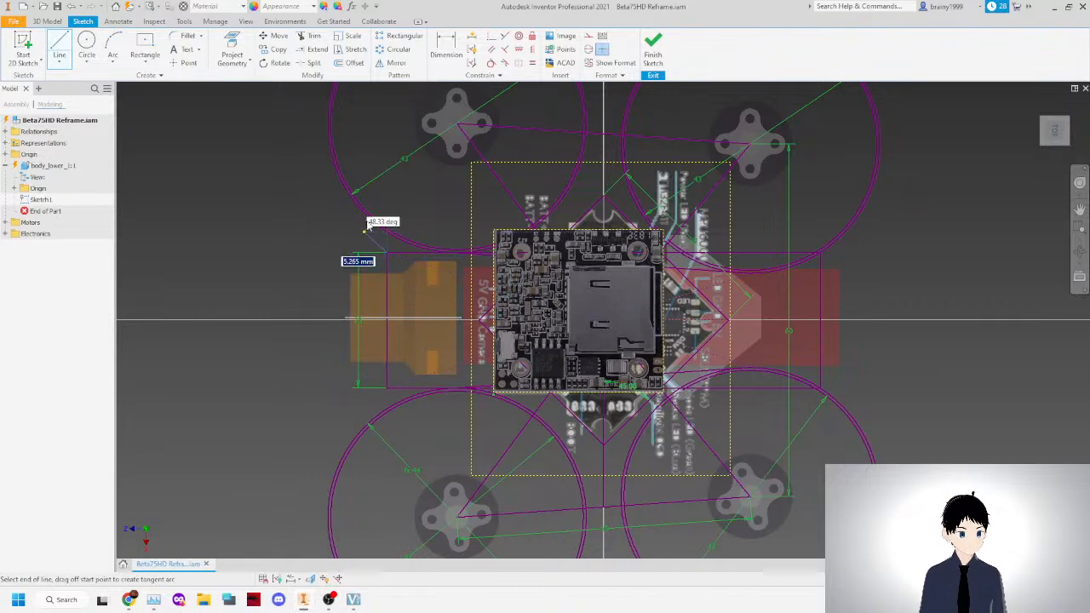
{"action": "left_click", "coordinate": [348, 193]}
{"action": "left_click", "coordinate": [387, 387]}
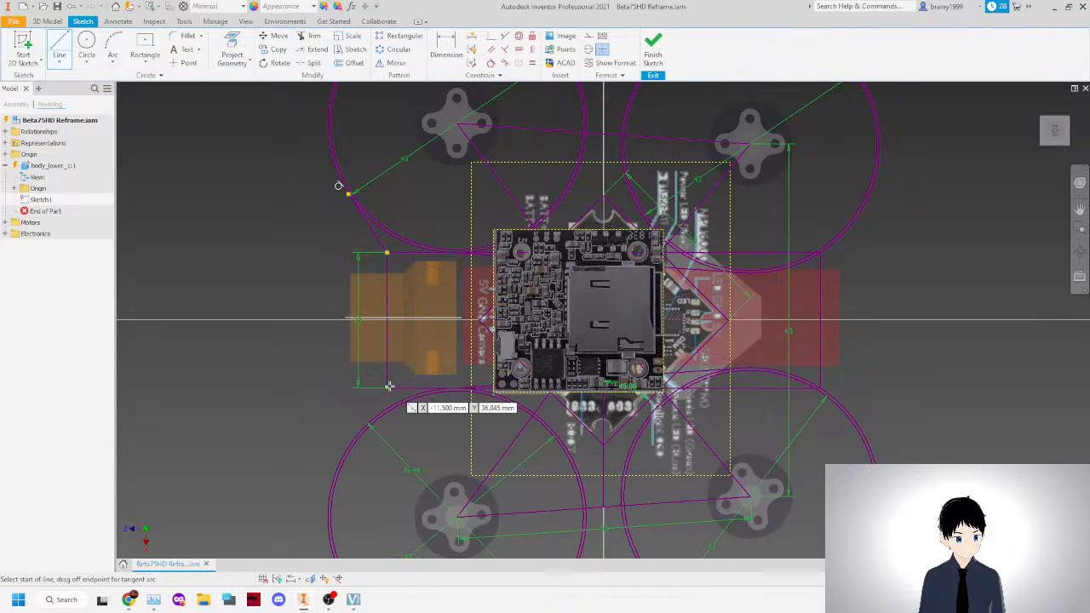
{"action": "left_click", "coordinate": [347, 443]}
{"action": "right_click", "coordinate": [316, 409]}
{"action": "left_click", "coordinate": [357, 409]}
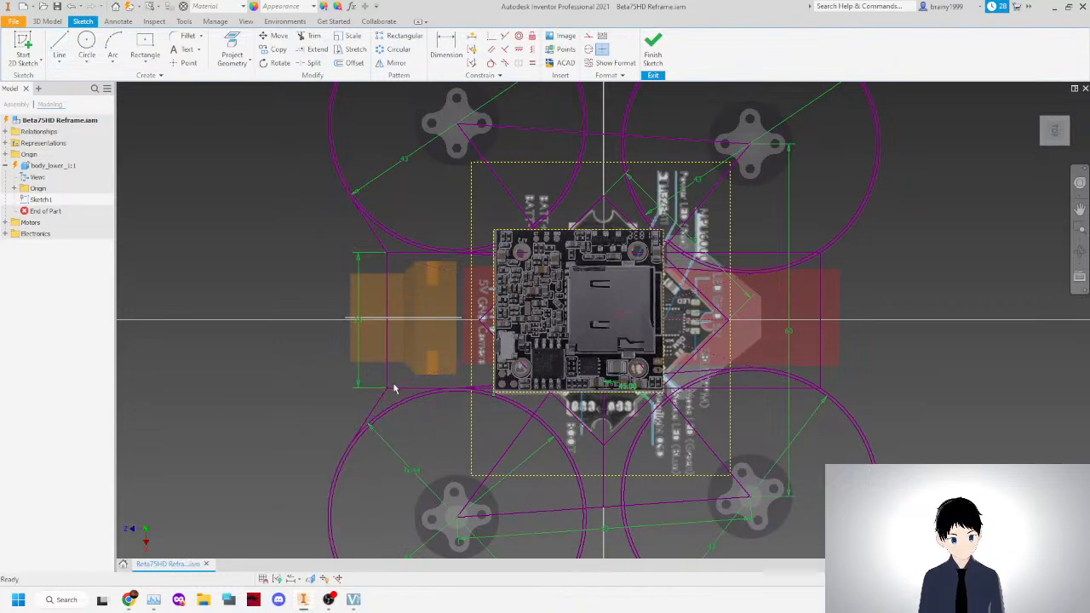
{"action": "left_click", "coordinate": [650, 48]}
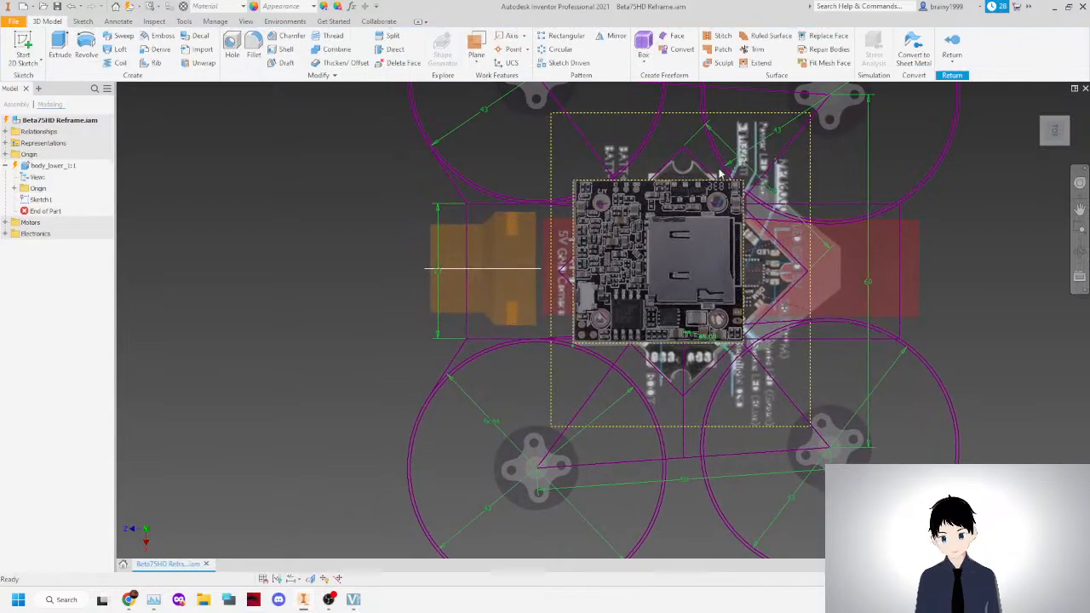
{"action": "mouse_move", "coordinate": [694, 290]}
{"action": "middle_mouse_down", "text": "shift"}
{"action": "mouse_move", "coordinate": [669, 153]}
{"action": "mouse_move", "coordinate": [694, 157]}
{"action": "mouse_move", "coordinate": [660, 180]}
{"action": "mouse_move", "coordinate": [649, 213]}
{"action": "middle_mouse_up", "text": "shift"}
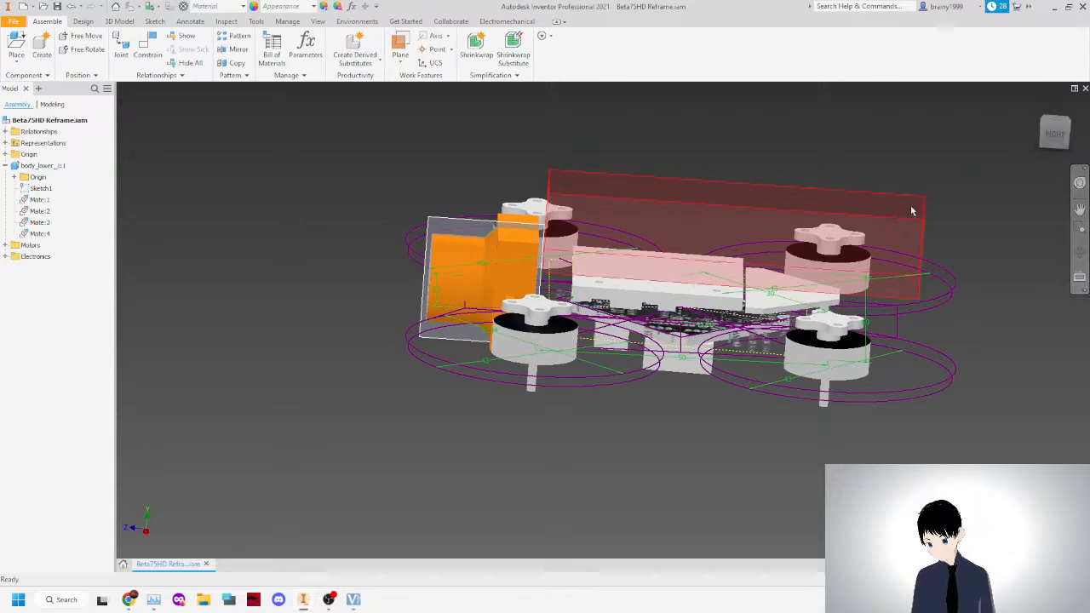
{"action": "mouse_move", "coordinate": [1055, 137]}
{"action": "left_mouse_down"}
{"action": "mouse_move", "coordinate": [1040, 109]}
{"action": "mouse_move", "coordinate": [1048, 137]}
{"action": "left_mouse_up"}
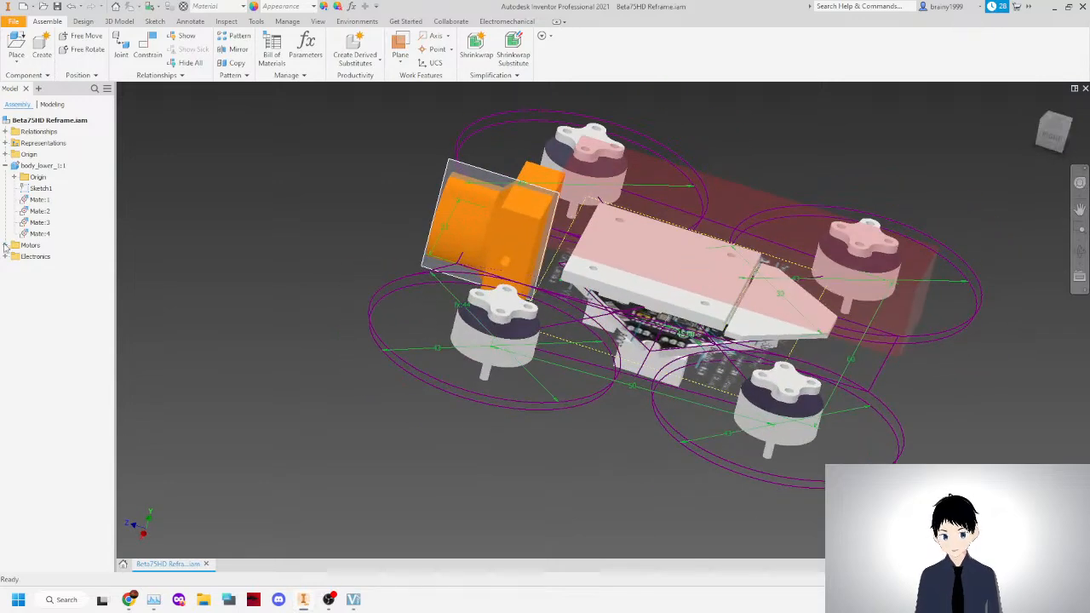
{"action": "left_click", "coordinate": [6, 165]}
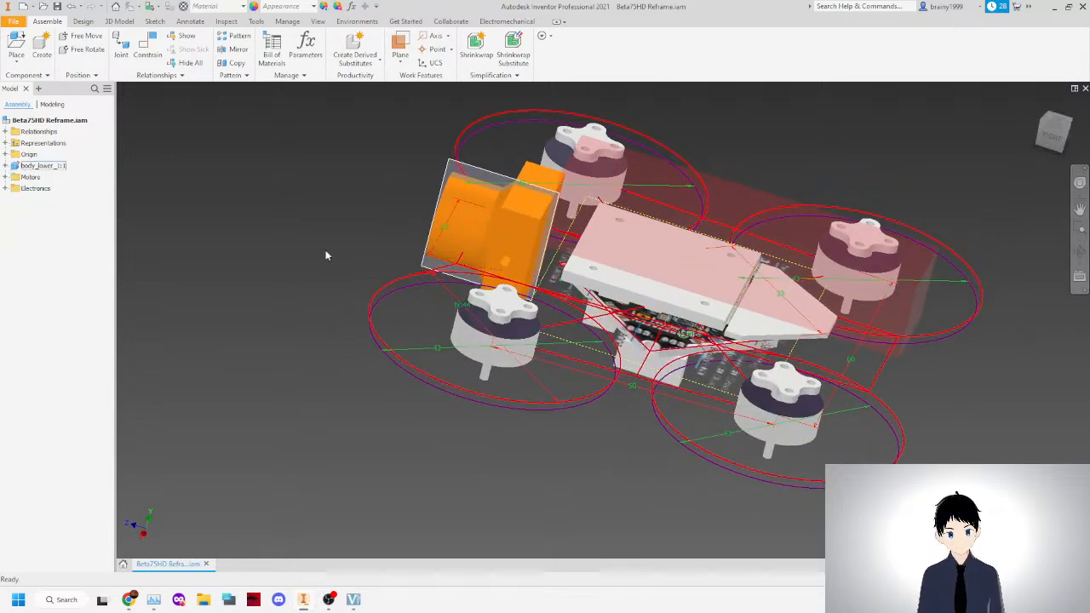
{"action": "left_click", "coordinate": [882, 472]}
{"action": "left_click", "coordinate": [963, 431]}
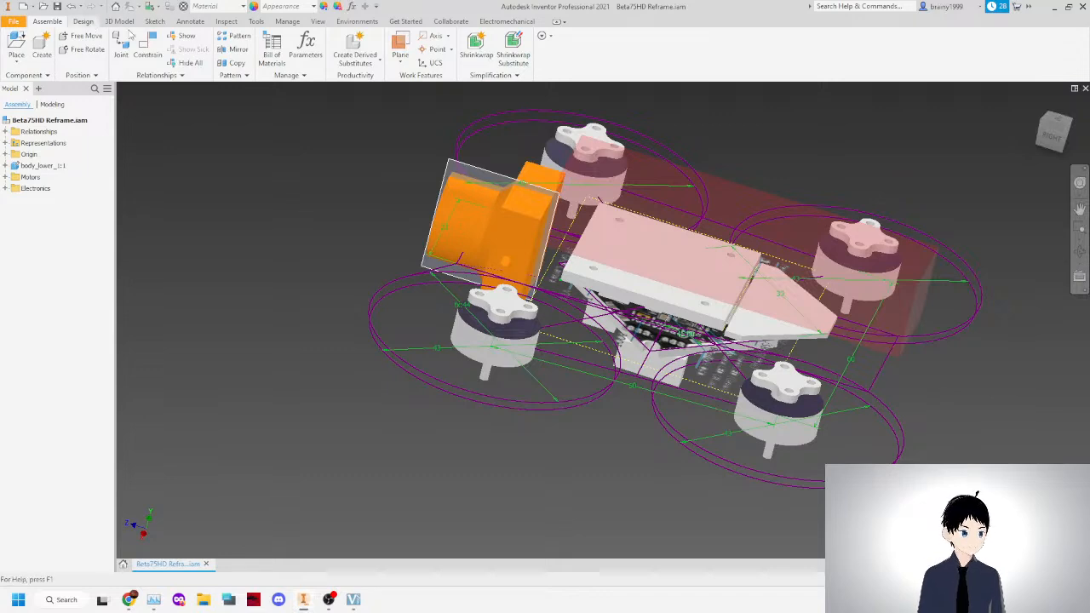
{"action": "left_click", "coordinate": [95, 23]}
{"action": "left_click", "coordinate": [119, 22]}
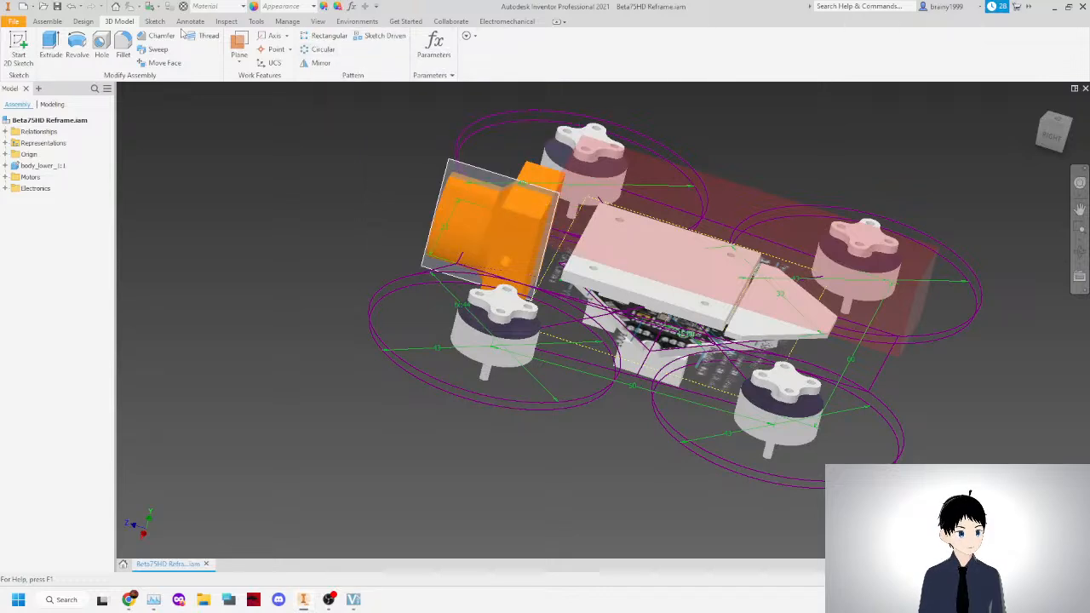
{"action": "left_click", "coordinate": [46, 23]}
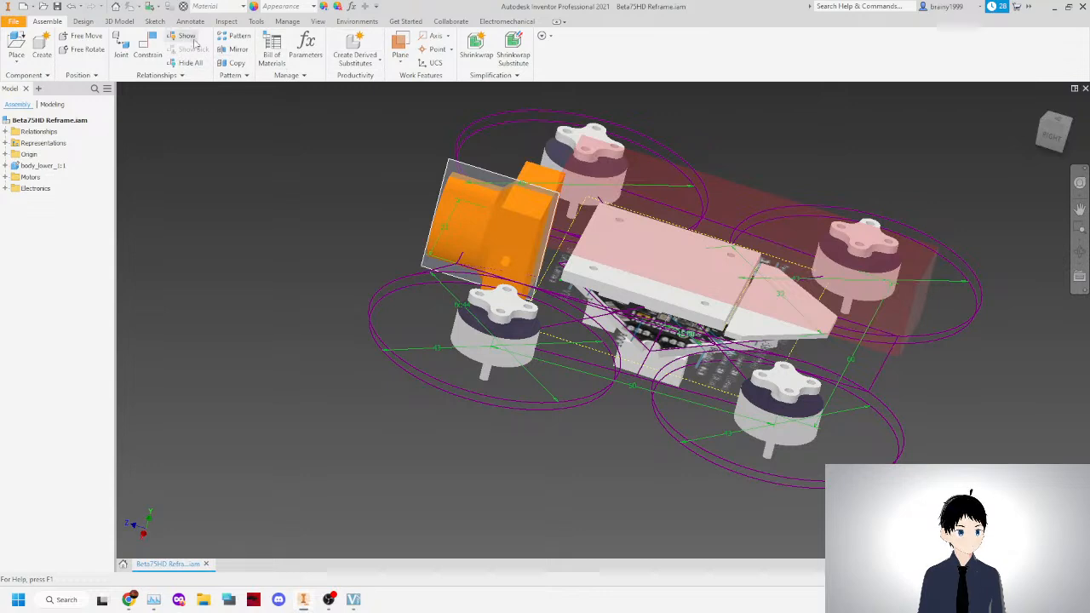
{"action": "left_click", "coordinate": [367, 66]}
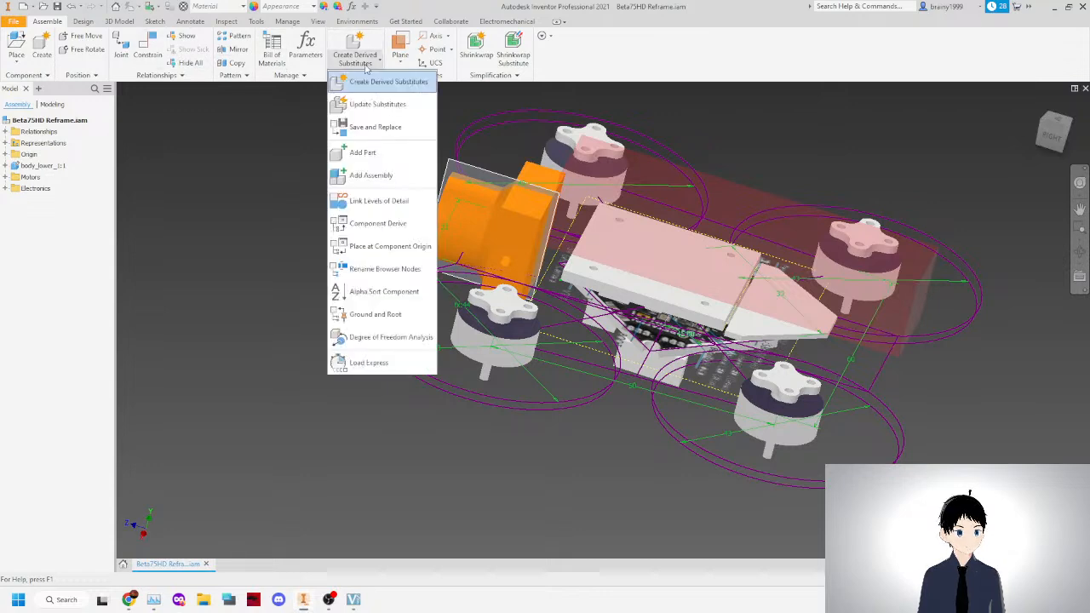
{"action": "left_click", "coordinate": [366, 82]}
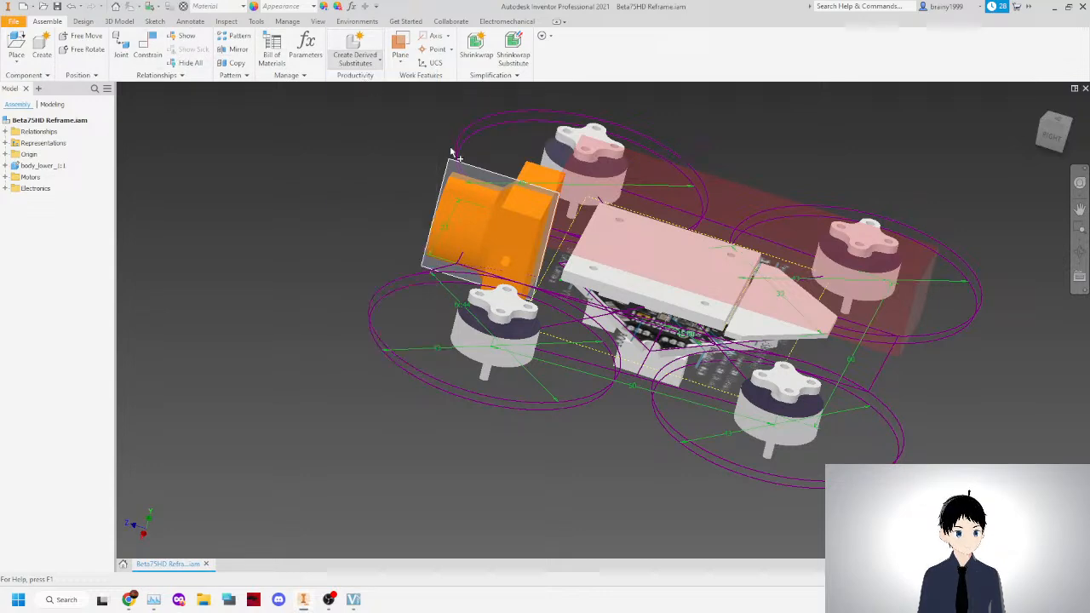
{"action": "left_click", "coordinate": [441, 382]}
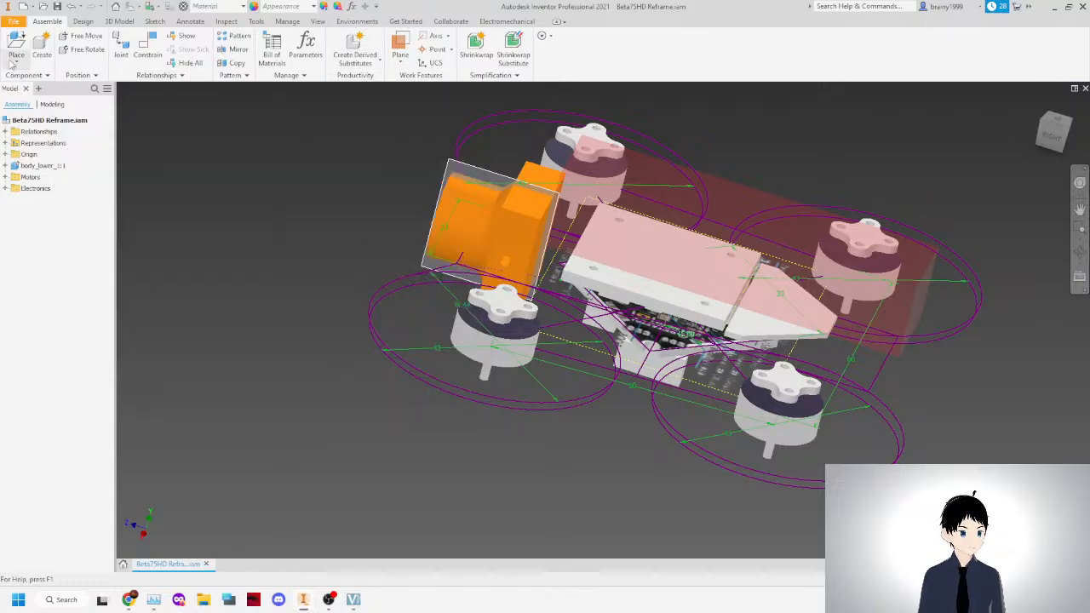
{"action": "left_click", "coordinate": [247, 75]}
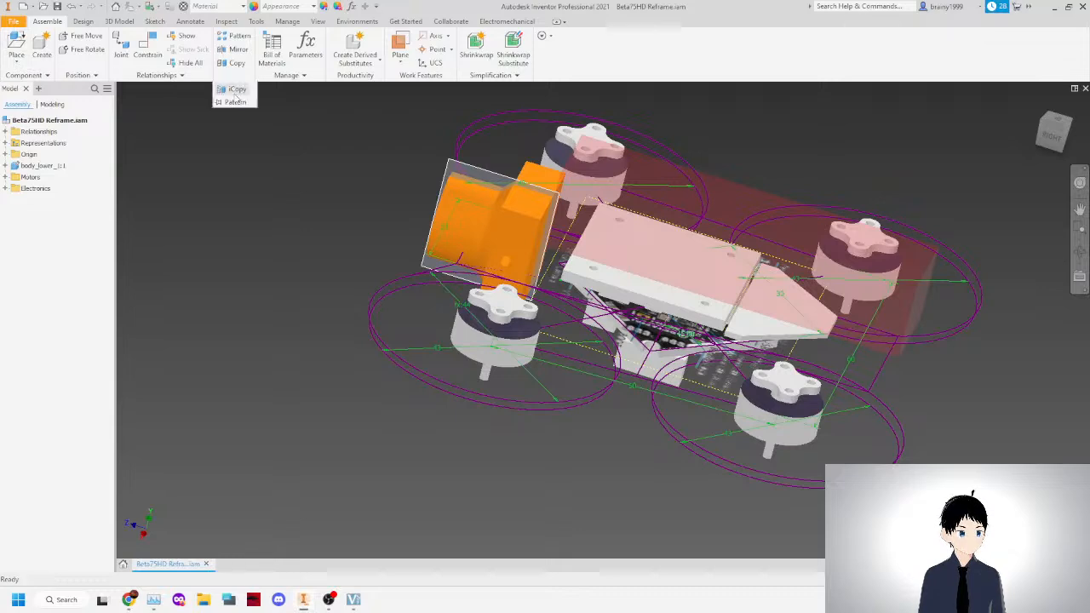
{"action": "left_click", "coordinate": [235, 38]}
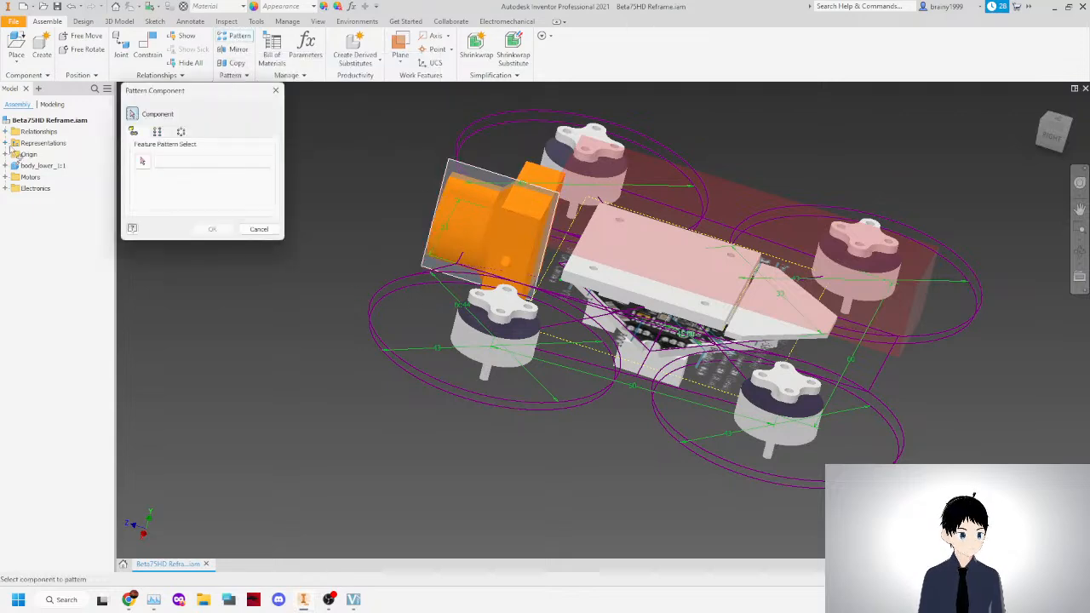
{"action": "left_click", "coordinate": [43, 165]}
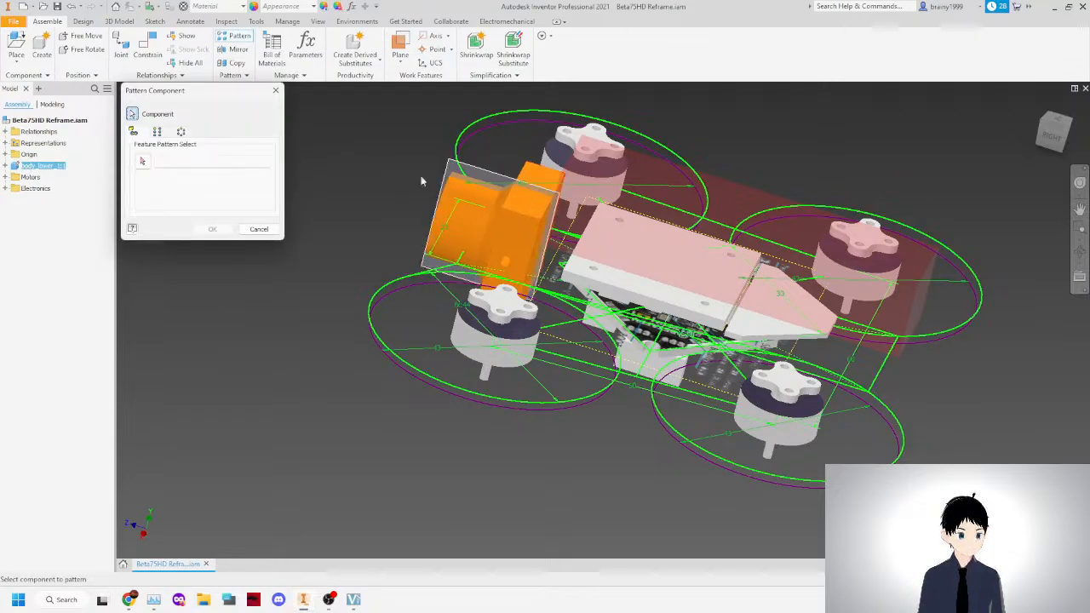
{"action": "left_click", "coordinate": [158, 133]}
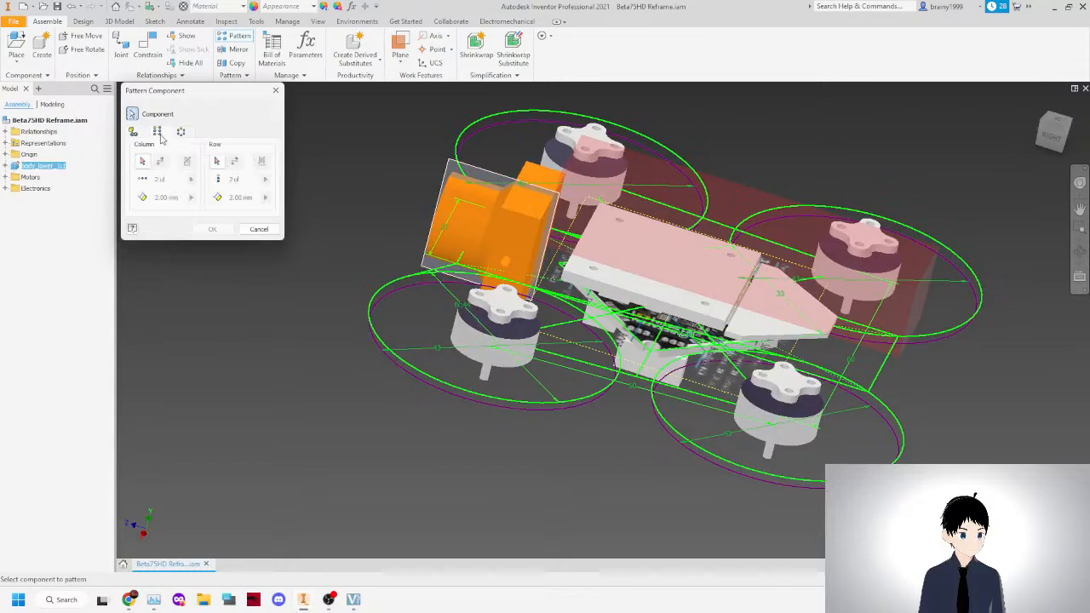
{"action": "left_click", "coordinate": [266, 232]}
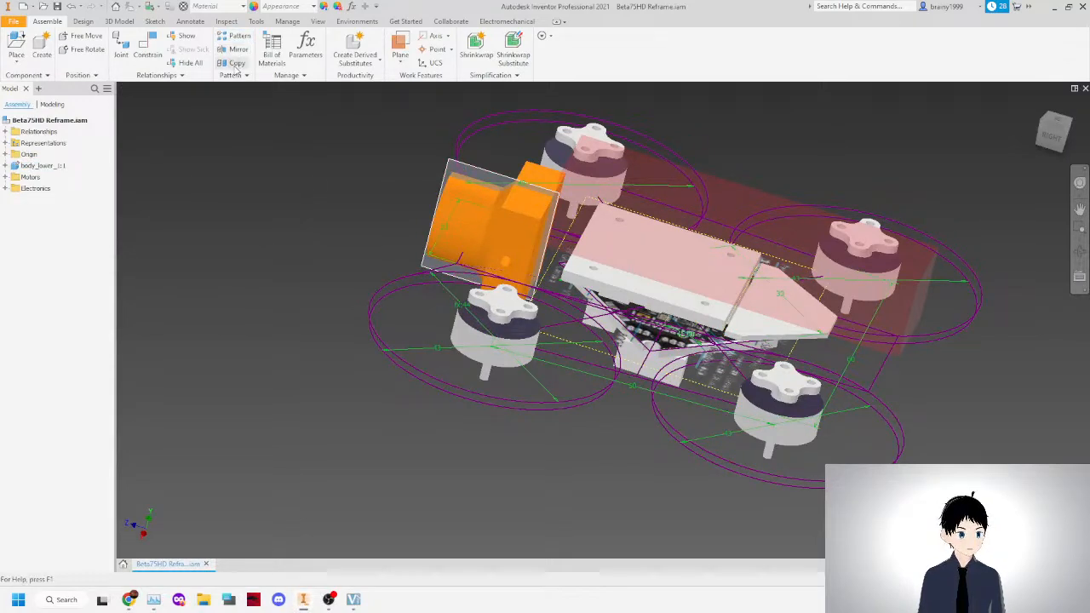
Copy the body_lower component as a new part with the display name body_upper.
{"action": "left_click", "coordinate": [235, 65]}
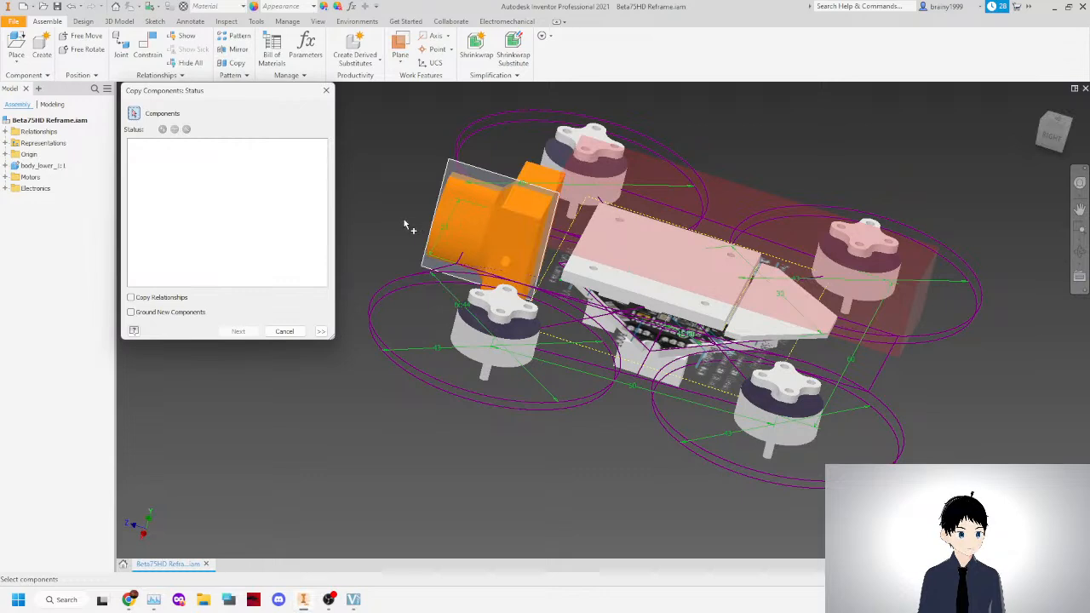
{"action": "left_click", "coordinate": [42, 165]}
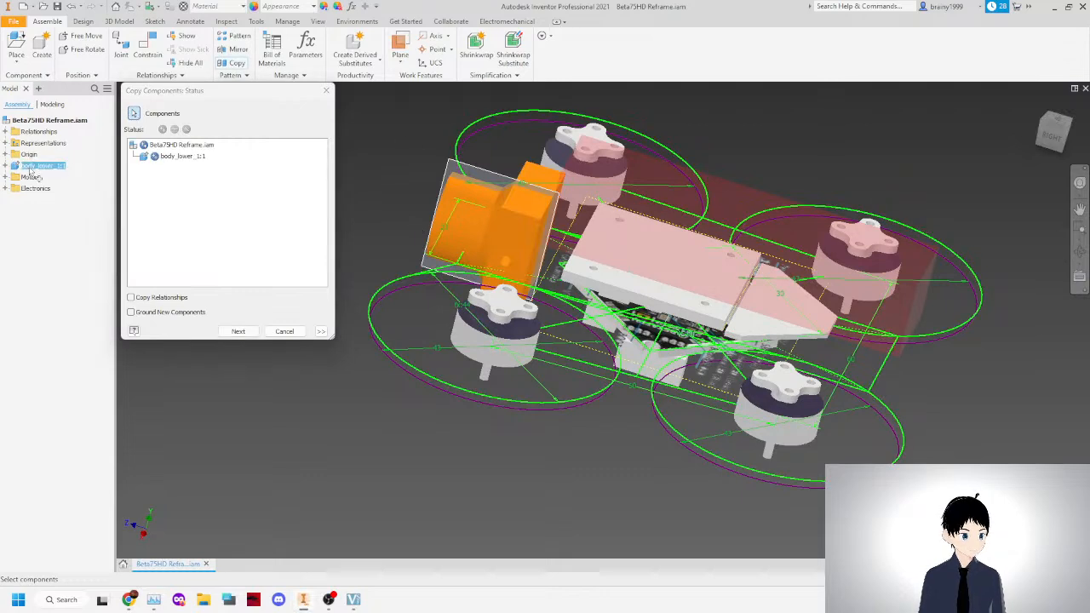
{"action": "left_click", "coordinate": [238, 331]}
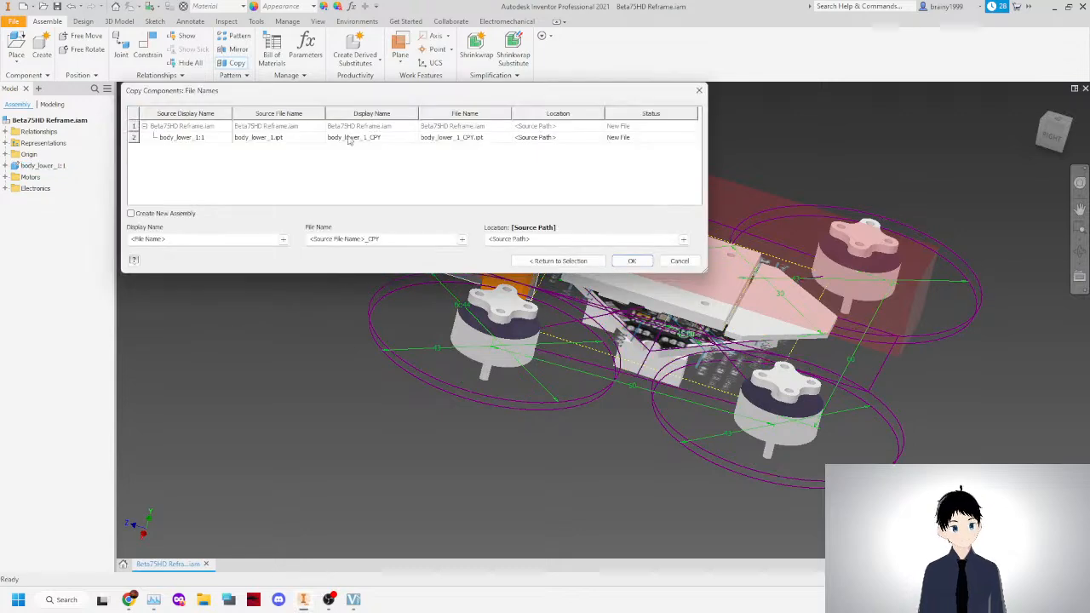
{"action": "left_click", "coordinate": [218, 139]}
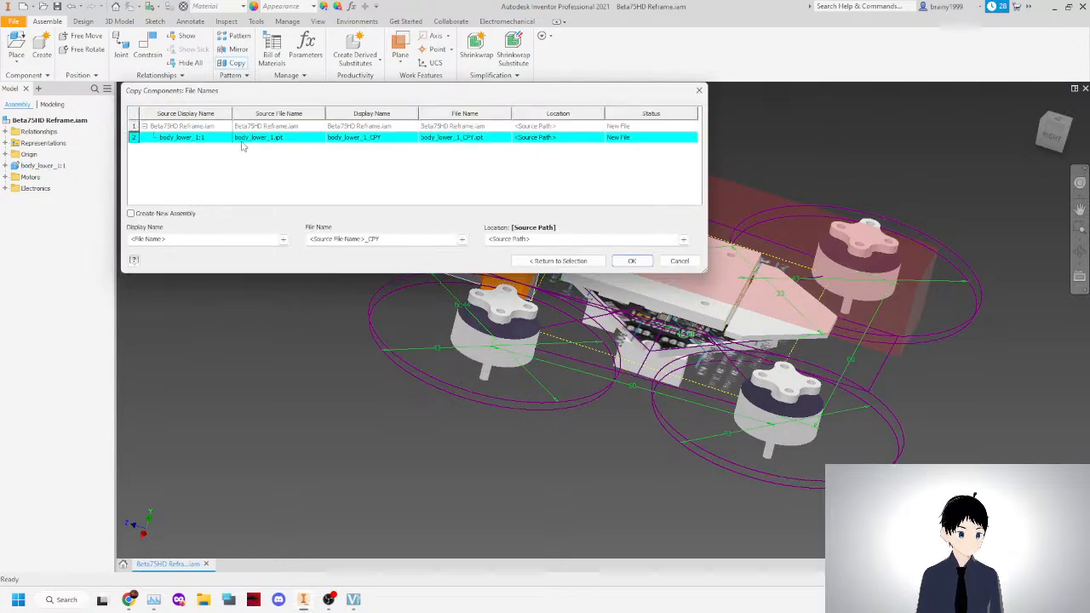
{"action": "left_click", "coordinate": [347, 140]}
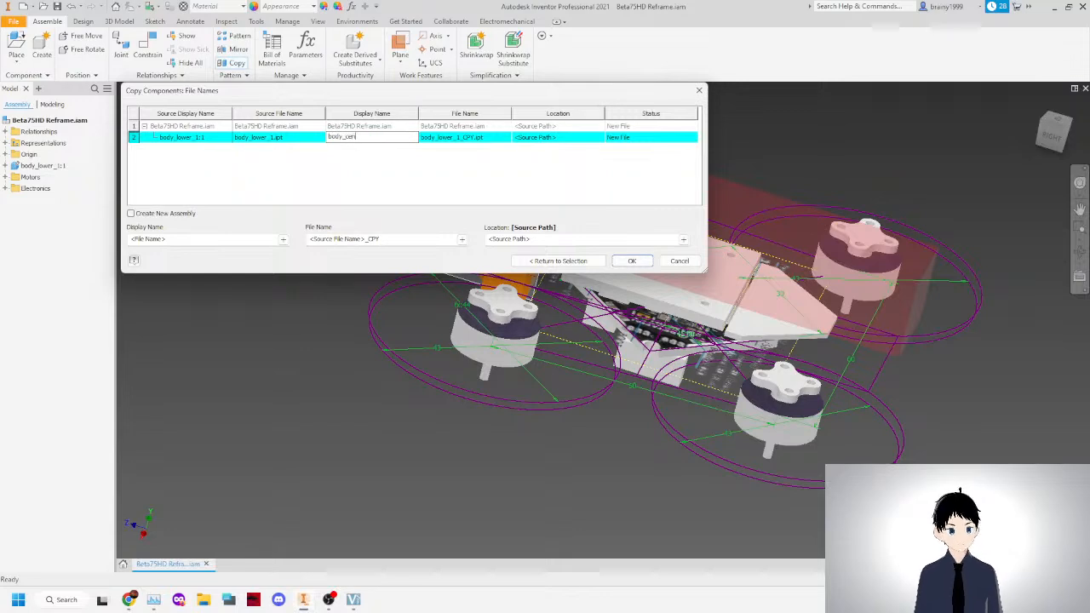
{"action": "key", "text": "Return"}
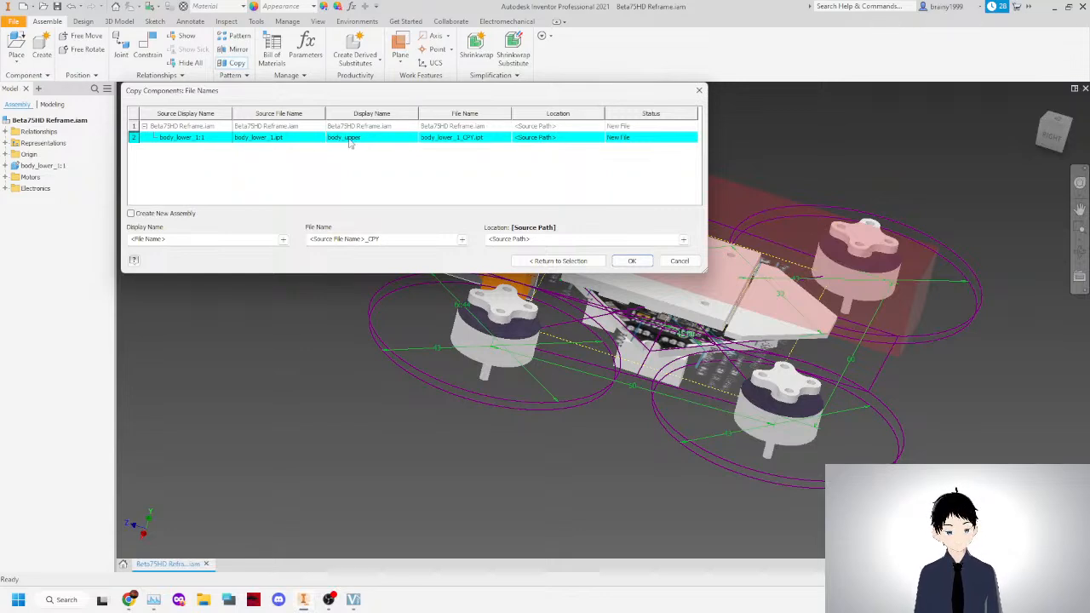
{"action": "left_click", "coordinate": [632, 261]}
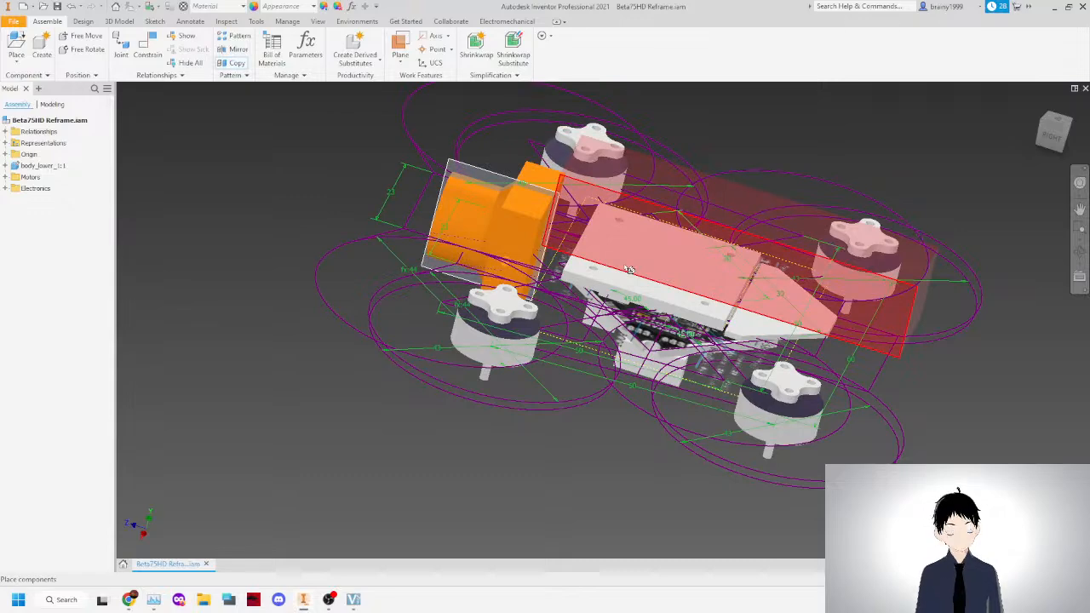
Place the body_upper copy beyond the camera end of the existing assembly.
{"action": "left_click", "coordinate": [335, 223]}
{"action": "scroll", "coordinate": [420, 232], "scroll_direction": "down", "scroll_amount": 5}
{"action": "scroll", "coordinate": [301, 218], "scroll_direction": "up", "scroll_amount": 3}
{"action": "right_click", "coordinate": [294, 205]}
{"action": "left_click", "coordinate": [96, 168]}
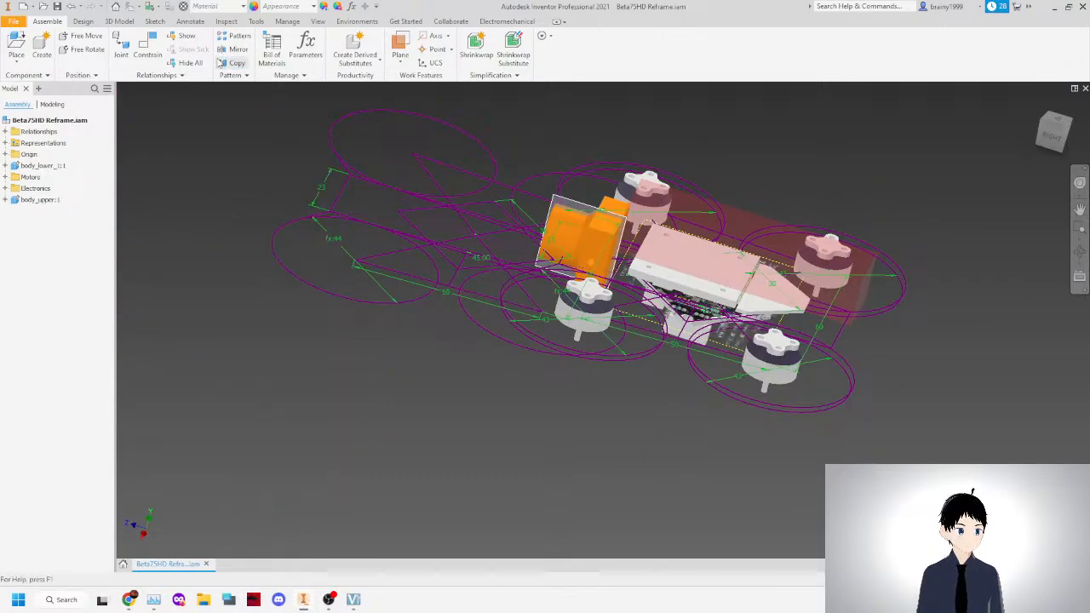
Reorder body_upper directly below body_lower_1 in the model tree, unground it, and move it slightly farther from the assembly.
{"action": "left_click_drag", "start_coordinate": [19, 203], "coordinate": [34, 175]}
{"action": "right_click", "coordinate": [32, 177]}
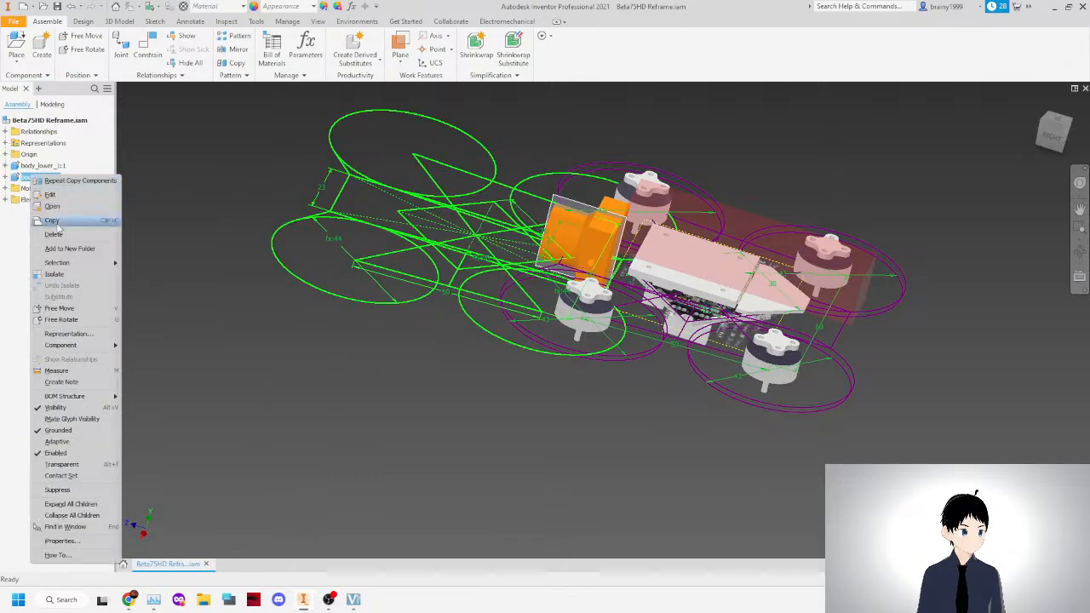
{"action": "left_click", "coordinate": [74, 432]}
{"action": "left_click", "coordinate": [224, 323]}
{"action": "mouse_move", "coordinate": [418, 233]}
{"action": "left_mouse_down"}
{"action": "mouse_move", "coordinate": [639, 241]}
{"action": "mouse_move", "coordinate": [393, 214]}
{"action": "left_mouse_up"}
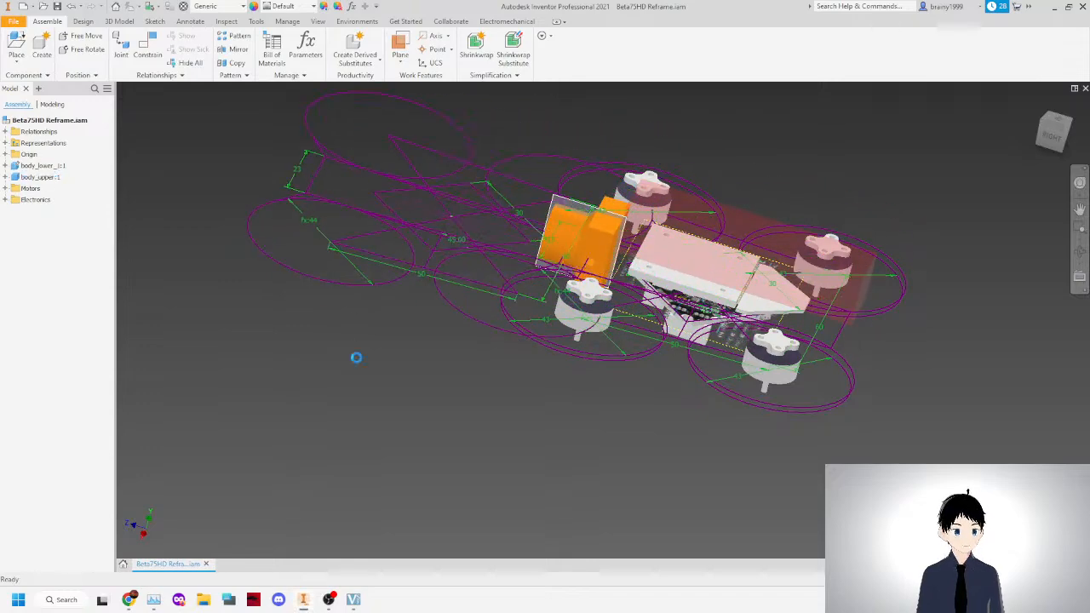
Copy the body_lower_1 component as a new part with the display name bumper_left and place it beyond body_upper.
{"action": "left_click", "coordinate": [230, 63]}
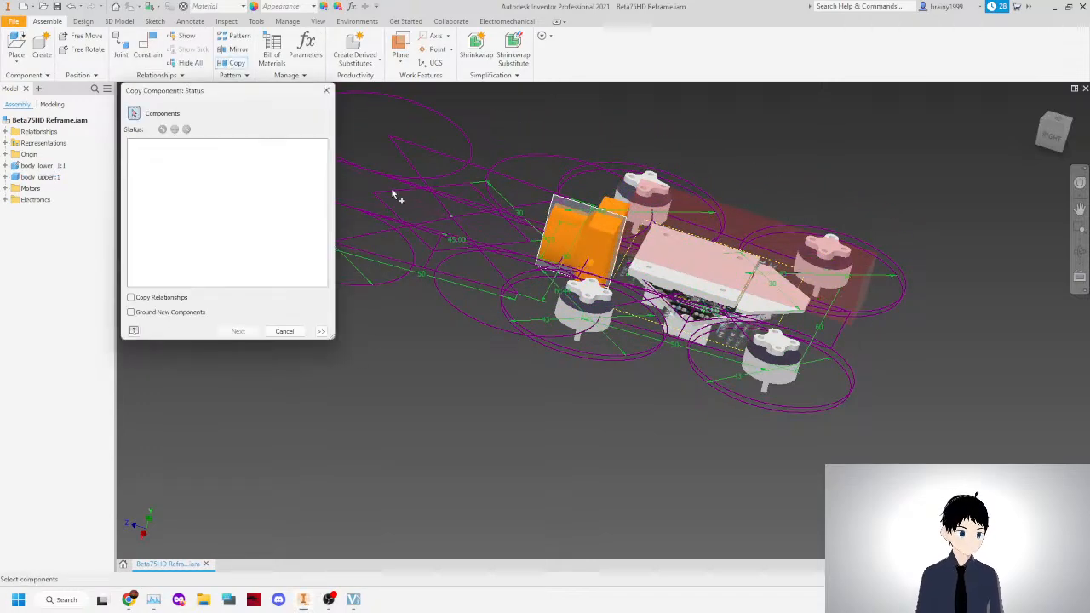
{"action": "left_click", "coordinate": [41, 166]}
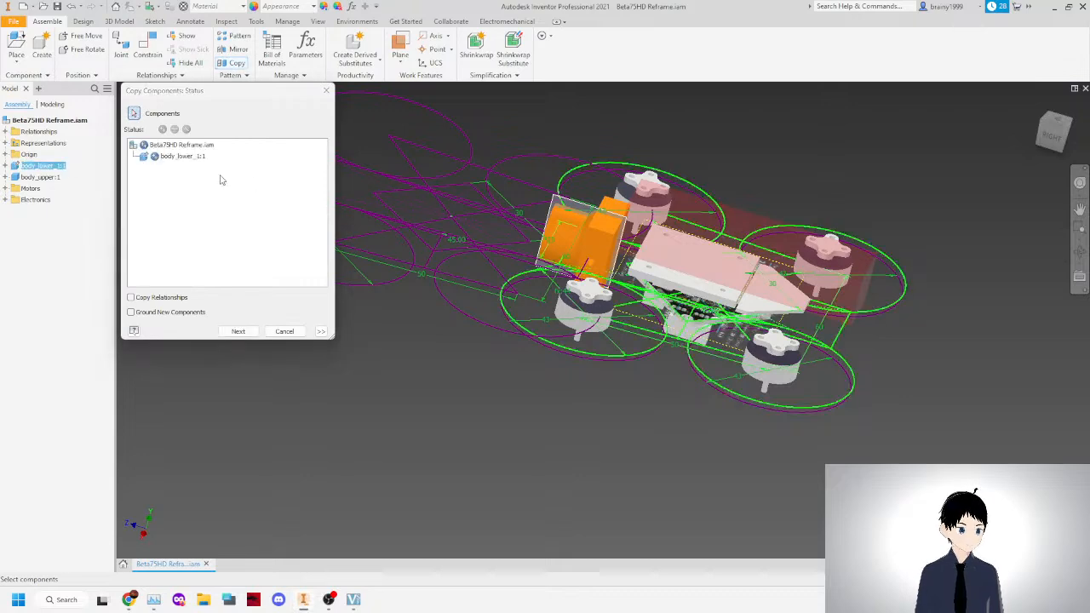
{"action": "left_click", "coordinate": [237, 332]}
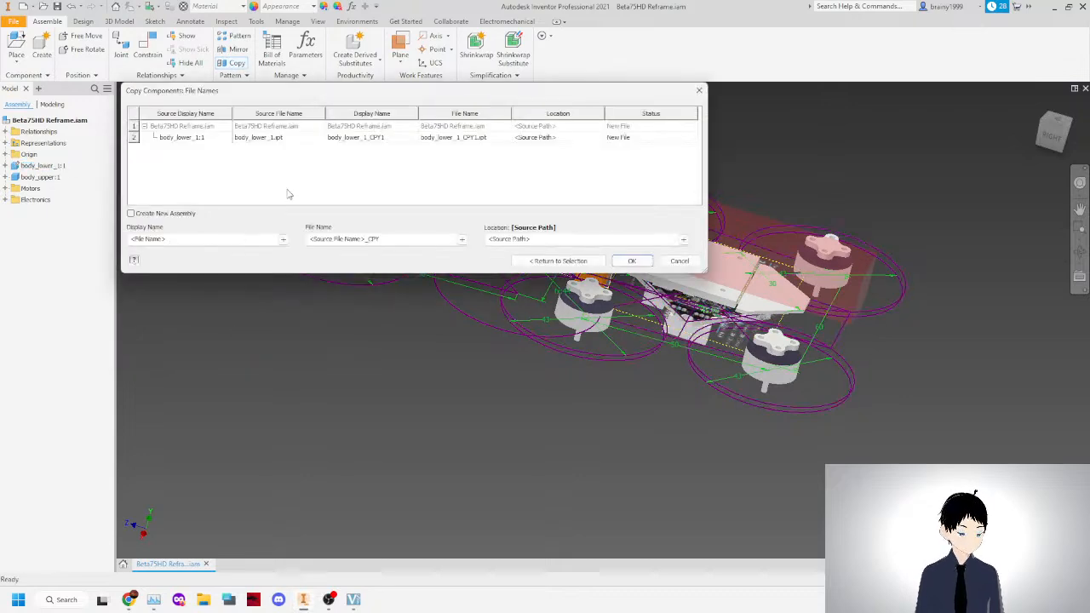
{"action": "left_click", "coordinate": [270, 139]}
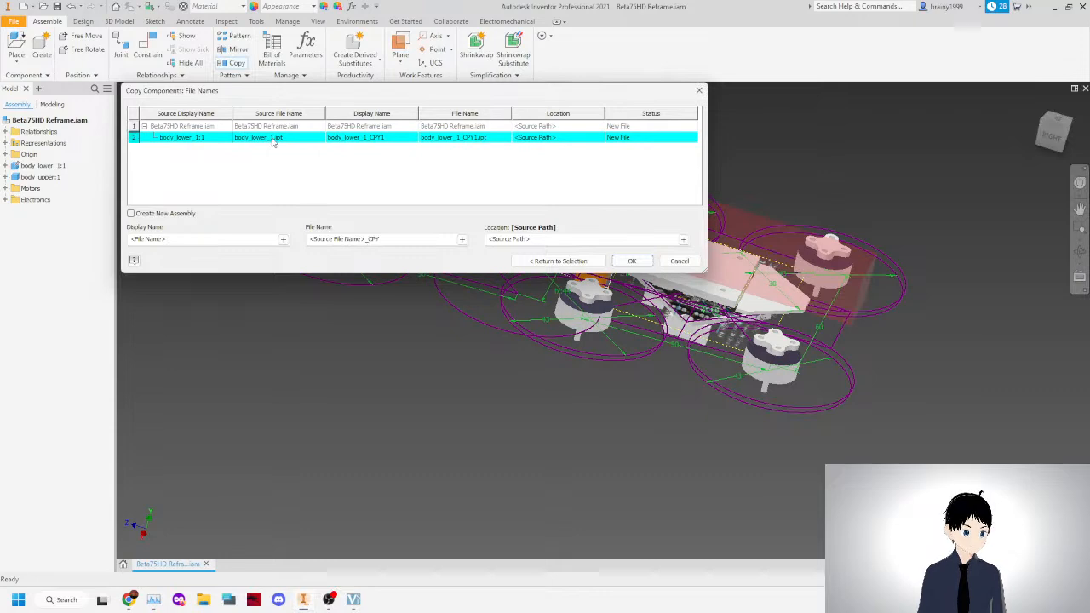
{"action": "left_click", "coordinate": [339, 138]}
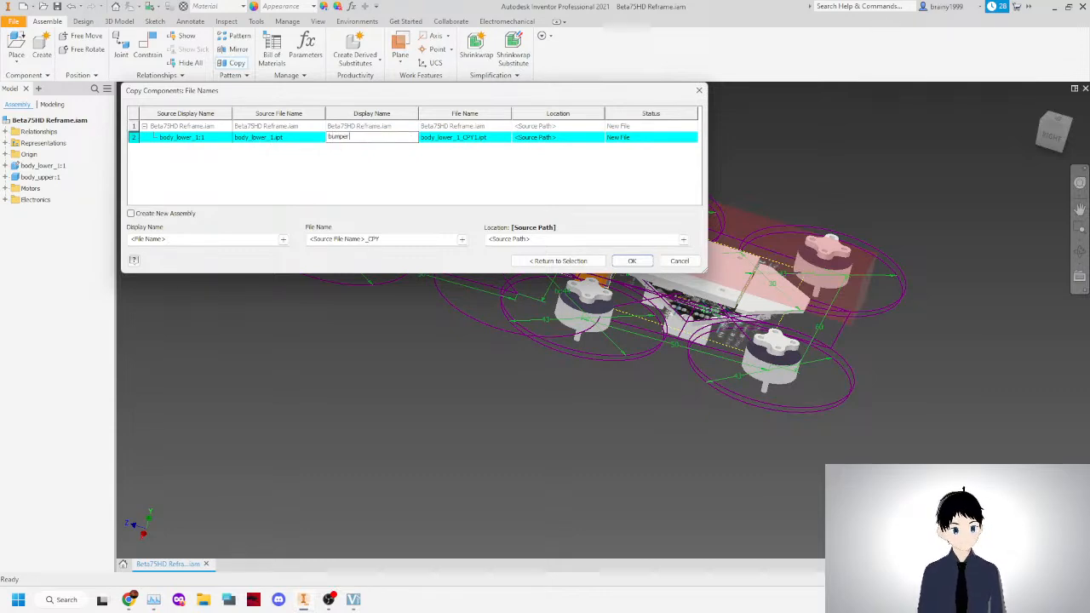
{"action": "left_click", "coordinate": [254, 141]}
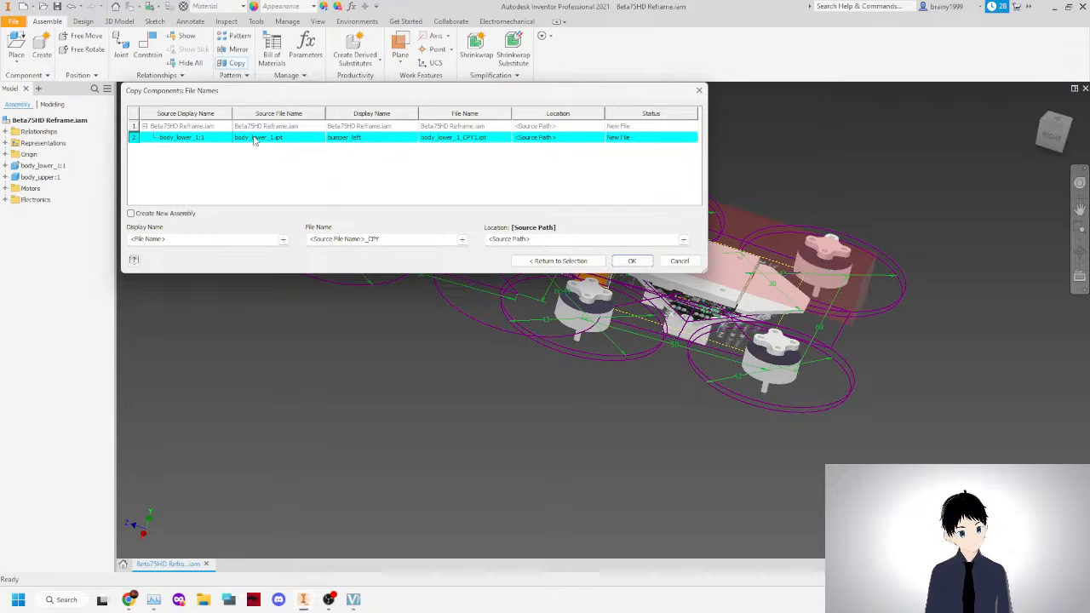
{"action": "left_click", "coordinate": [626, 263]}
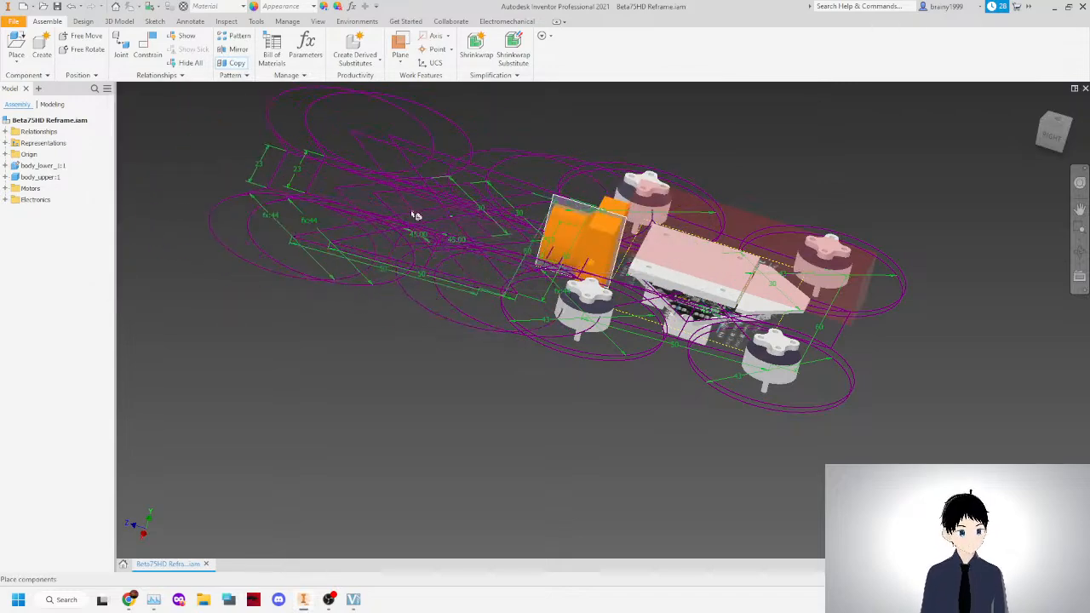
{"action": "right_click", "coordinate": [304, 330]}
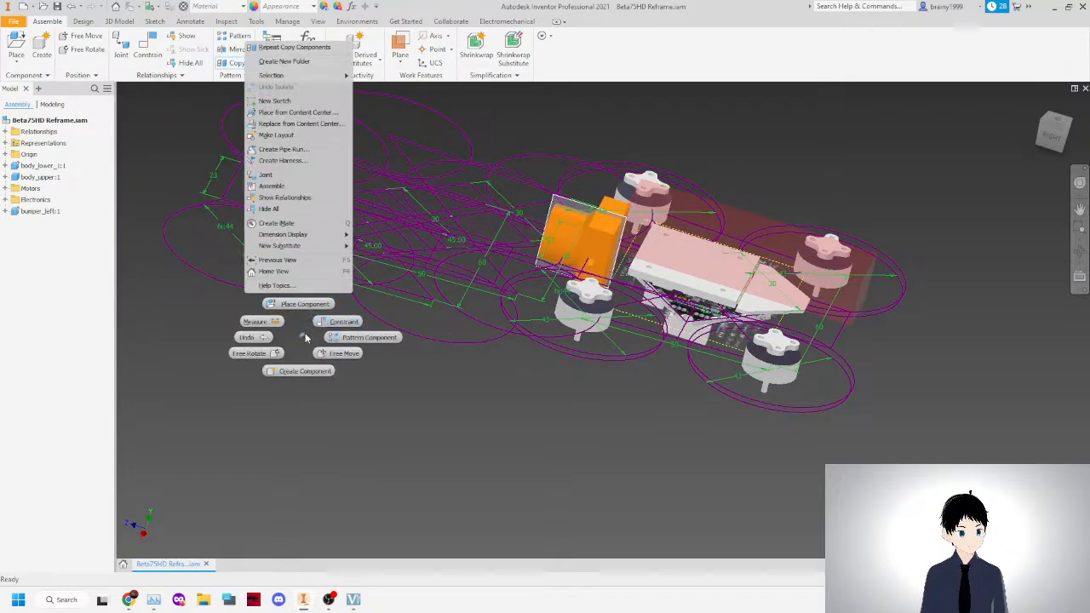
{"action": "left_click", "coordinate": [294, 305]}
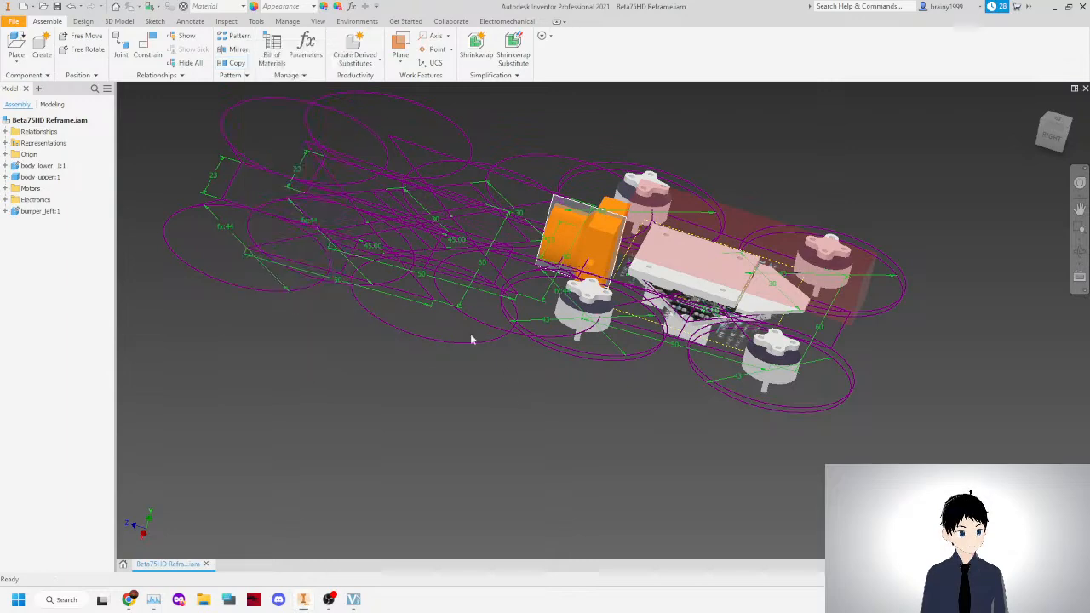
{"action": "left_click", "coordinate": [312, 290]}
Unground bumper_left and move it below the body_upper sketch, clear of most of its geometry.
{"action": "right_click", "coordinate": [39, 210]}
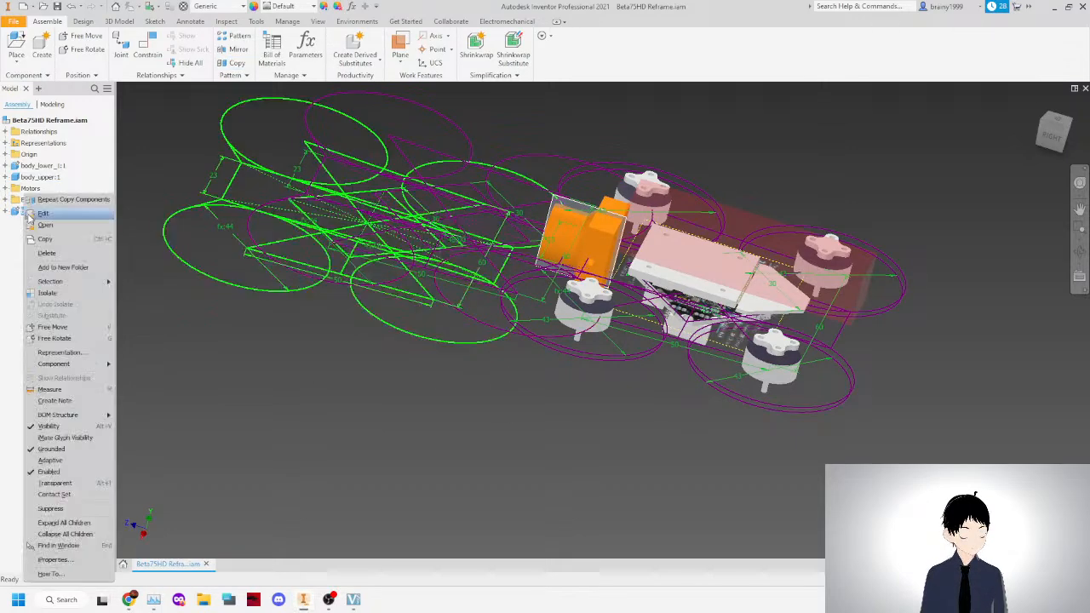
{"action": "left_click", "coordinate": [74, 451]}
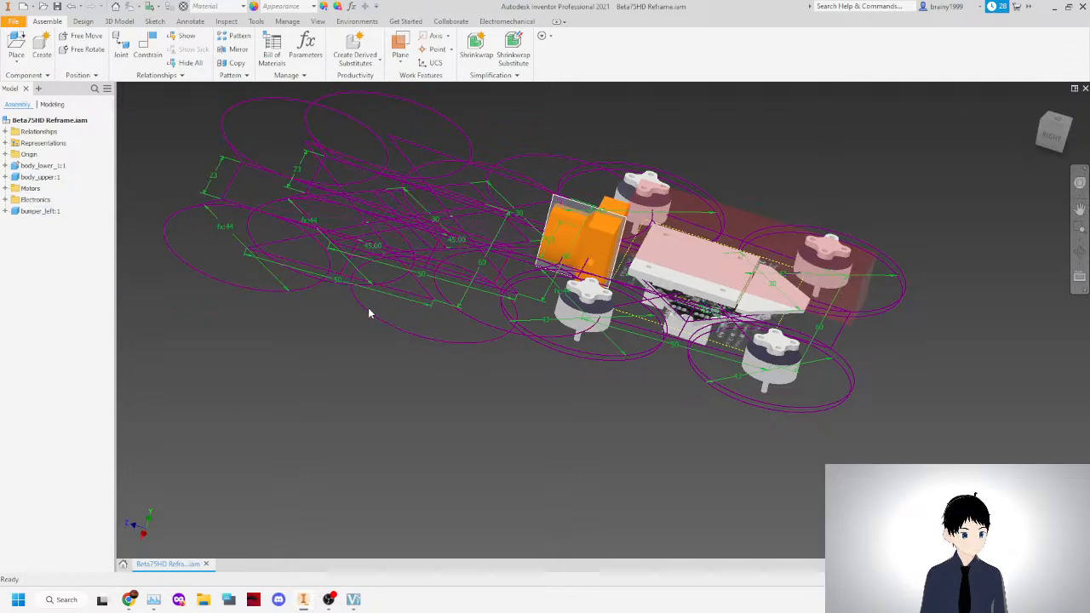
{"action": "mouse_move", "coordinate": [375, 312]}
{"action": "left_mouse_down"}
{"action": "mouse_move", "coordinate": [446, 380]}
{"action": "mouse_move", "coordinate": [424, 417]}
{"action": "left_mouse_up"}
{"action": "scroll", "coordinate": [856, 344], "scroll_direction": "up", "scroll_amount": 3}
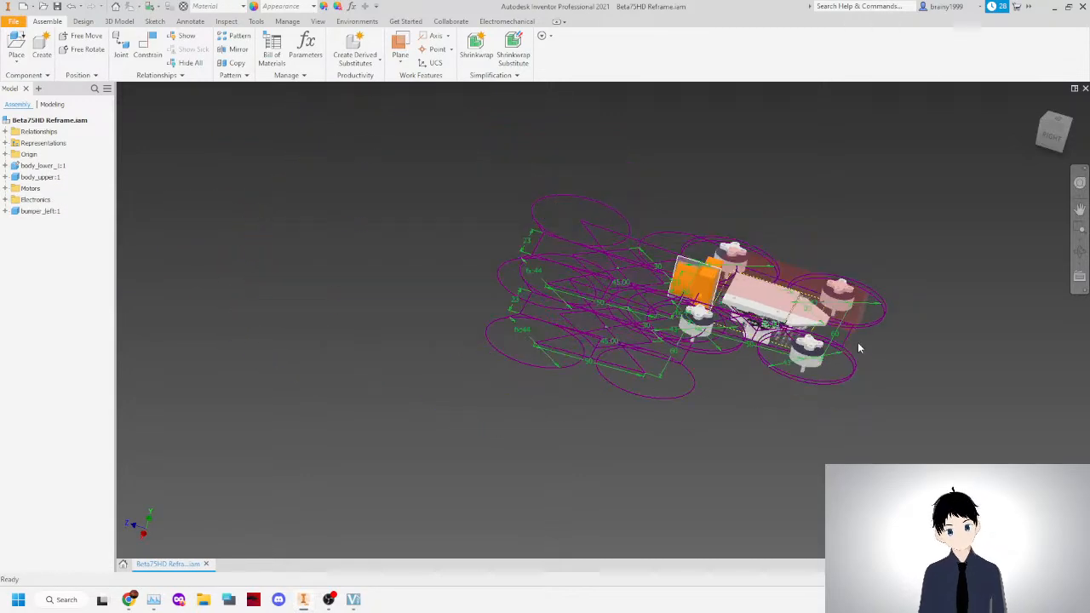
{"action": "scroll", "coordinate": [852, 318], "scroll_direction": "down", "scroll_amount": 4}
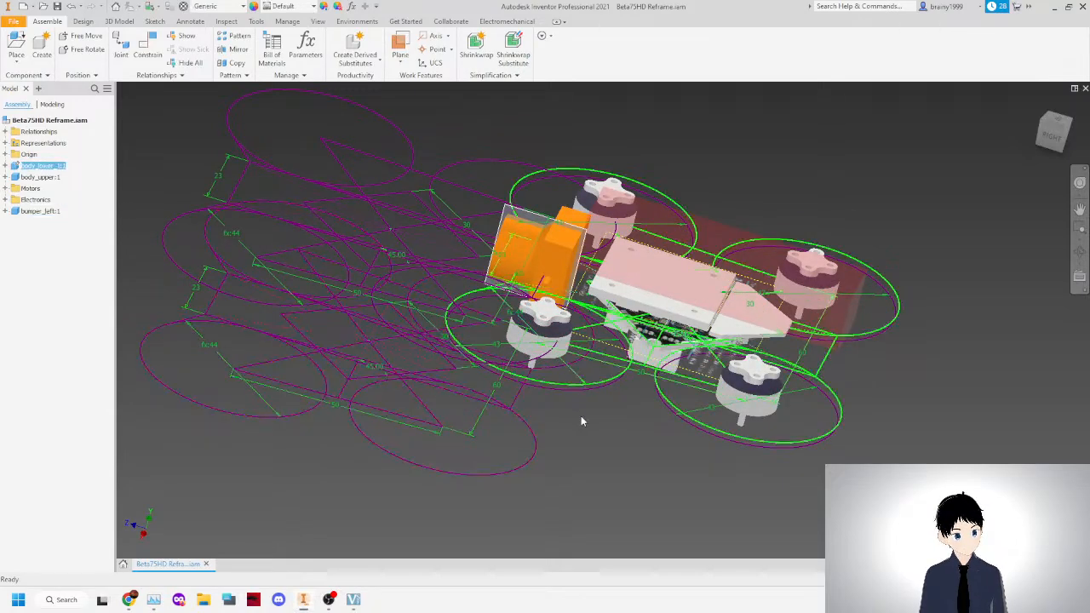
Rename the body_lower_1 component as initial_diagram.
{"action": "mouse_move", "coordinate": [1053, 132]}
{"action": "left_mouse_down"}
{"action": "mouse_move", "coordinate": [1034, 110]}
{"action": "mouse_move", "coordinate": [1053, 101]}
{"action": "mouse_move", "coordinate": [1054, 157]}
{"action": "mouse_move", "coordinate": [1053, 110]}
{"action": "mouse_move", "coordinate": [1032, 135]}
{"action": "mouse_move", "coordinate": [1054, 131]}
{"action": "mouse_move", "coordinate": [1055, 118]}
{"action": "left_mouse_up"}
{"action": "left_click", "coordinate": [39, 165]}
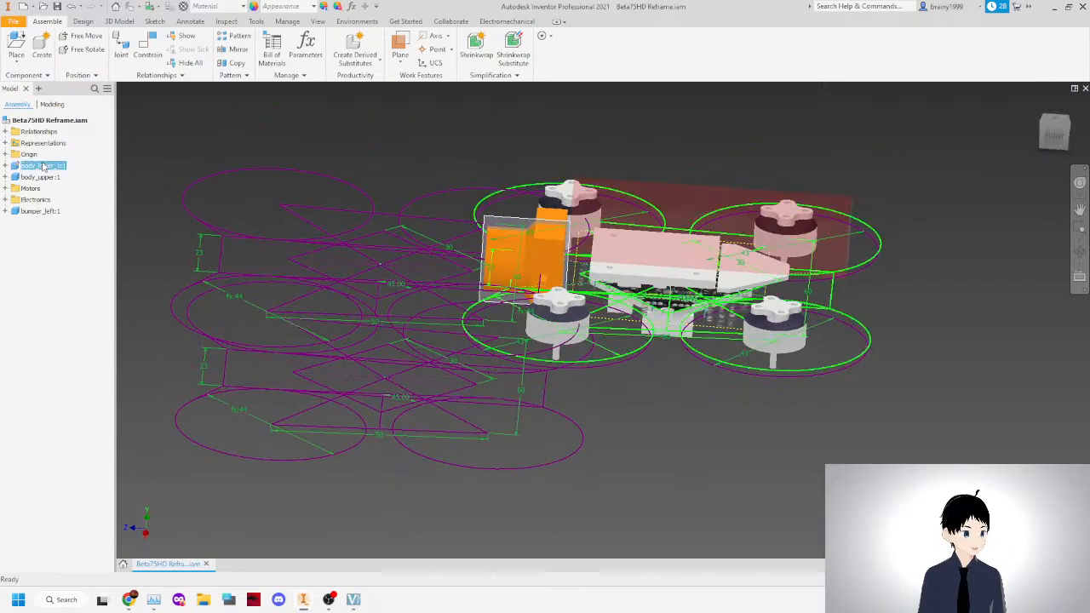
{"action": "right_click", "coordinate": [41, 166]}
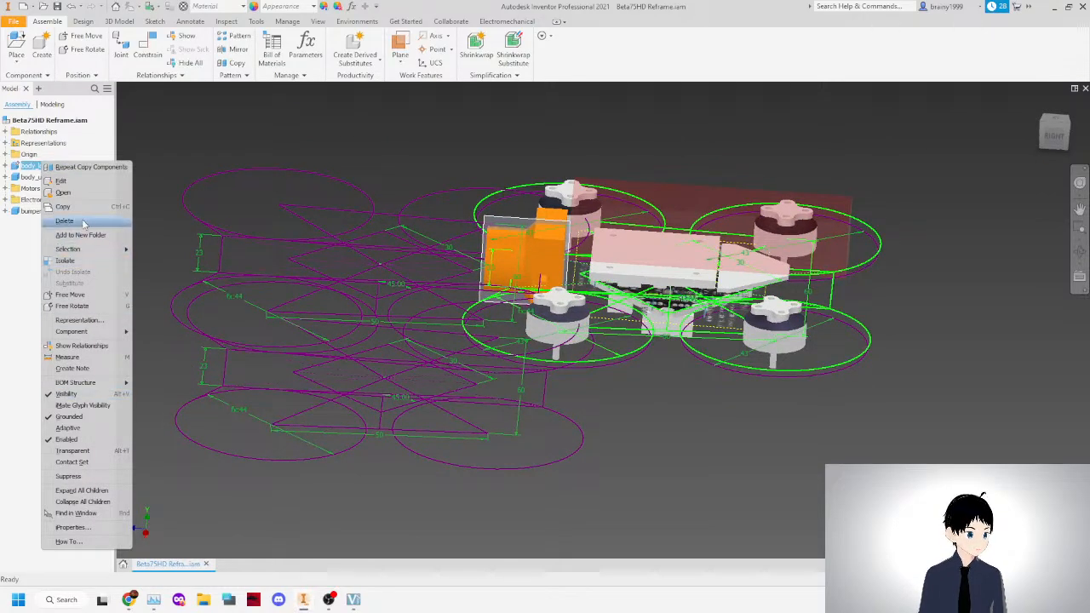
{"action": "left_click", "coordinate": [30, 168]}
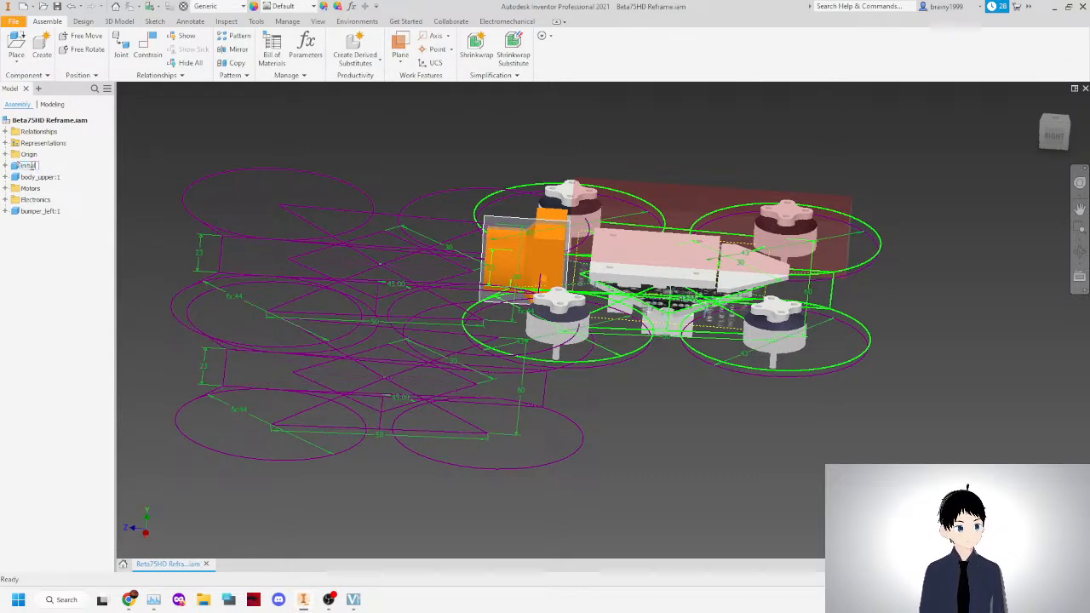
{"action": "key", "text": "Return"}
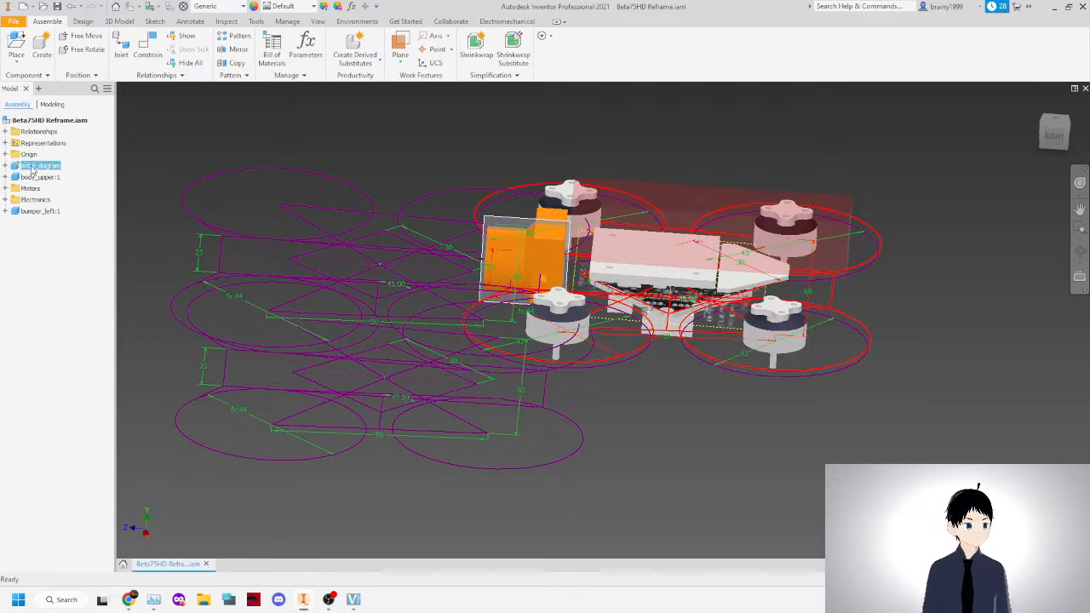
{"action": "left_click", "coordinate": [232, 272]}
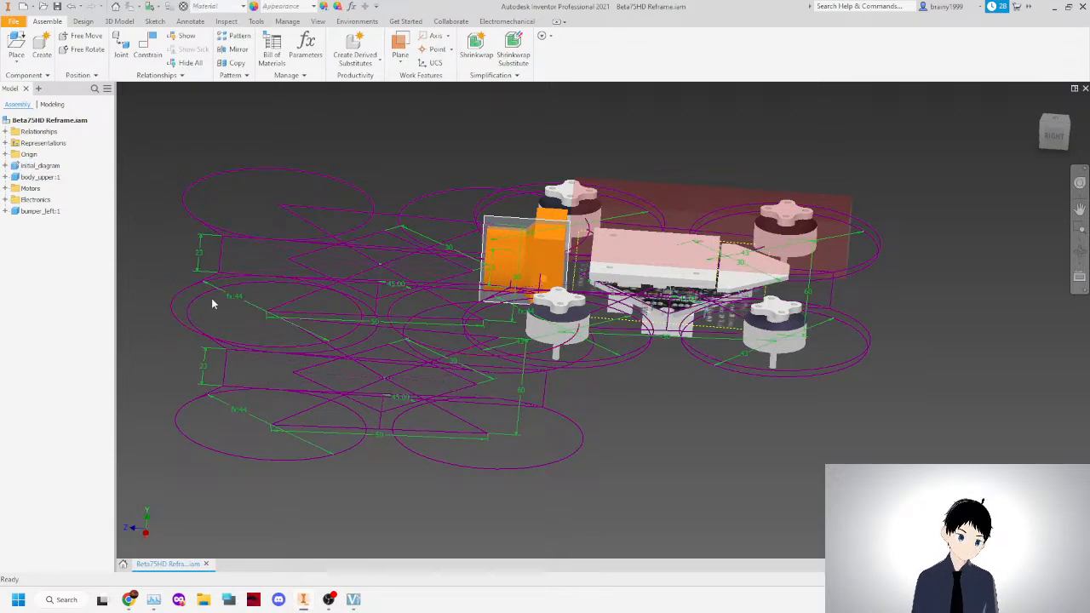
Move the body_upper and bumper_left components a little higher and closer to the main assembly.
{"action": "mouse_move", "coordinate": [212, 284]}
{"action": "left_mouse_down"}
{"action": "mouse_move", "coordinate": [265, 210]}
{"action": "mouse_move", "coordinate": [254, 206]}
{"action": "left_mouse_up"}
{"action": "left_click_drag", "start_coordinate": [325, 376], "coordinate": [373, 322]}
{"action": "left_click", "coordinate": [482, 429]}
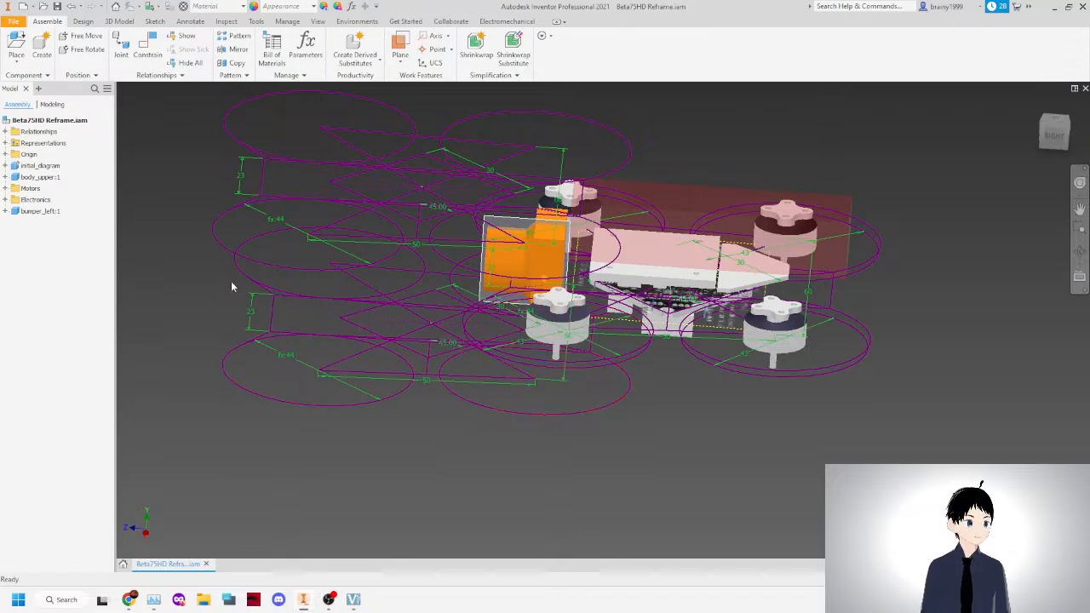
{"action": "double_click", "coordinate": [413, 350]}
{"action": "double_click", "coordinate": [413, 345]}
{"action": "scroll", "coordinate": [503, 271], "scroll_direction": "down", "scroll_amount": 3}
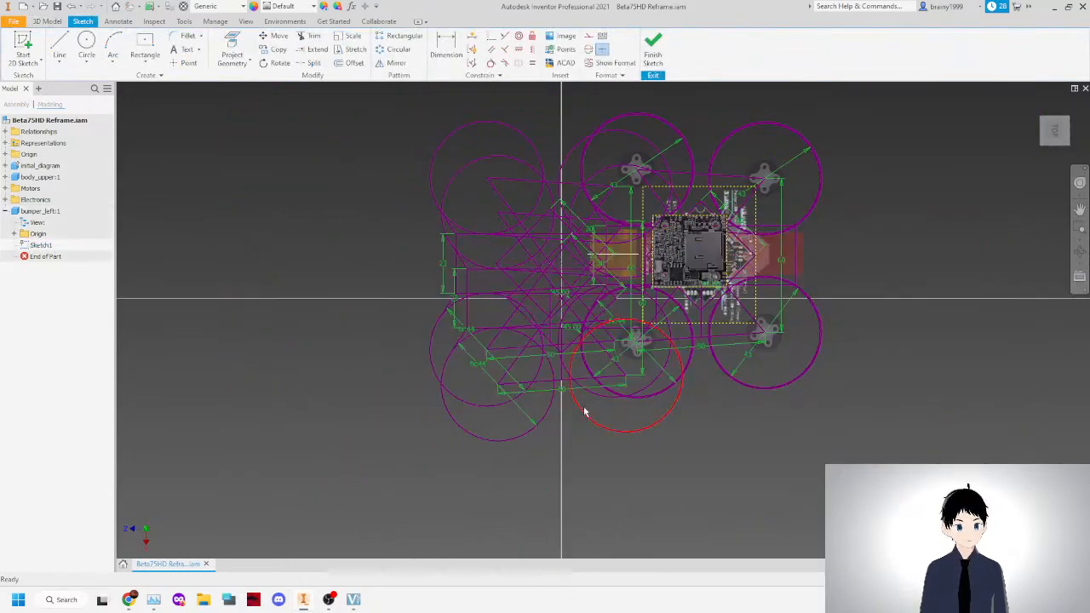
{"action": "scroll", "coordinate": [502, 367], "scroll_direction": "up", "scroll_amount": 5}
{"action": "left_click", "coordinate": [664, 53]}
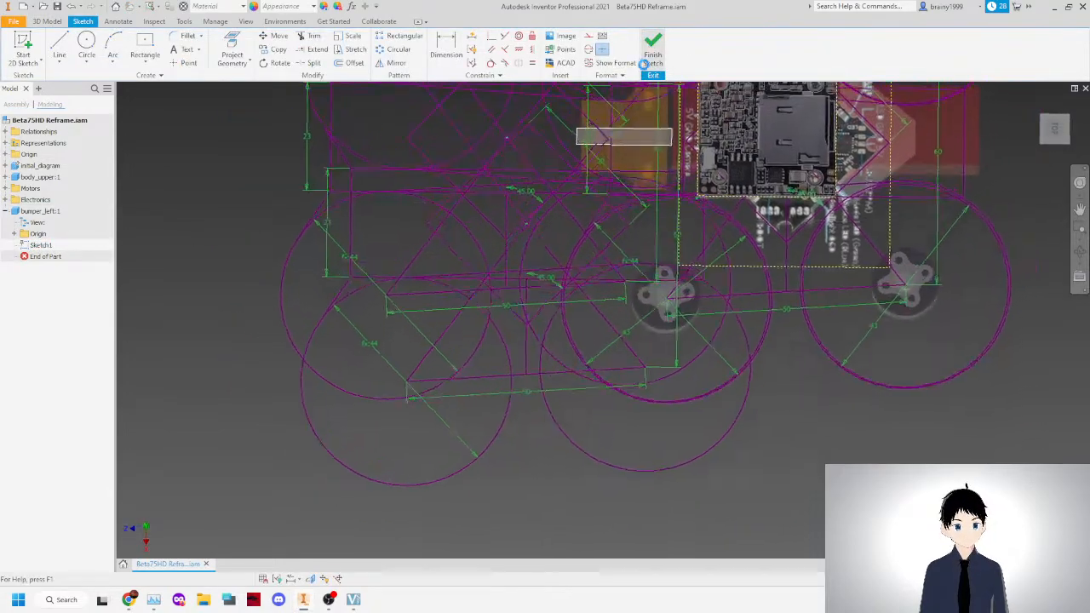
{"action": "left_click", "coordinate": [952, 44]}
In the top view, move bumper_left well beyond body_upper so their sketches no longer overlap, and open it for part editing.
{"action": "left_click", "coordinate": [1054, 136]}
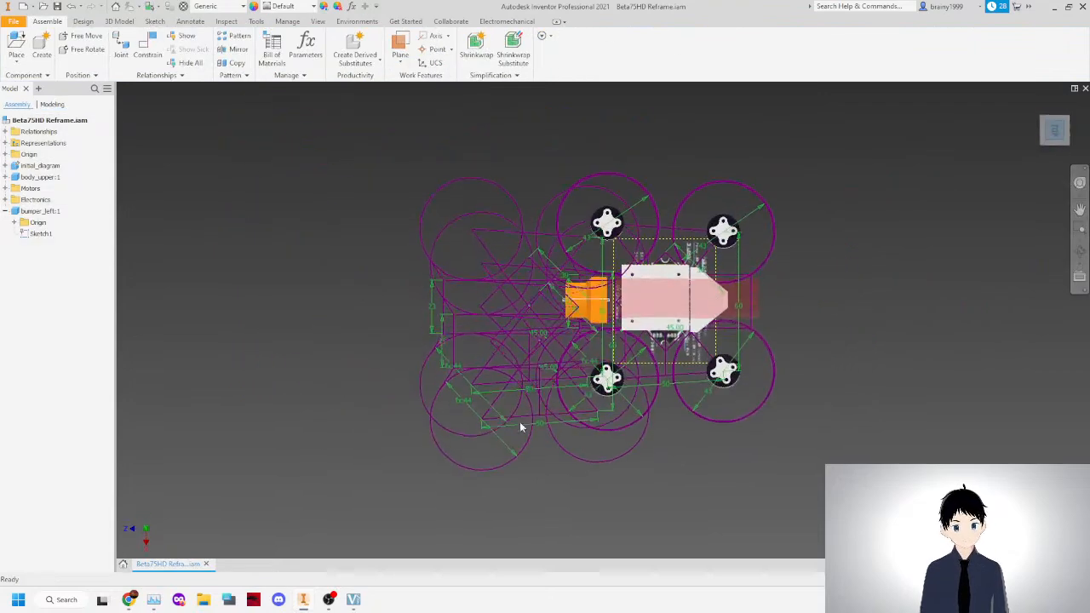
{"action": "left_click", "coordinate": [55, 210]}
{"action": "left_click_drag", "start_coordinate": [524, 436], "coordinate": [281, 339]}
{"action": "left_click", "coordinate": [443, 441]}
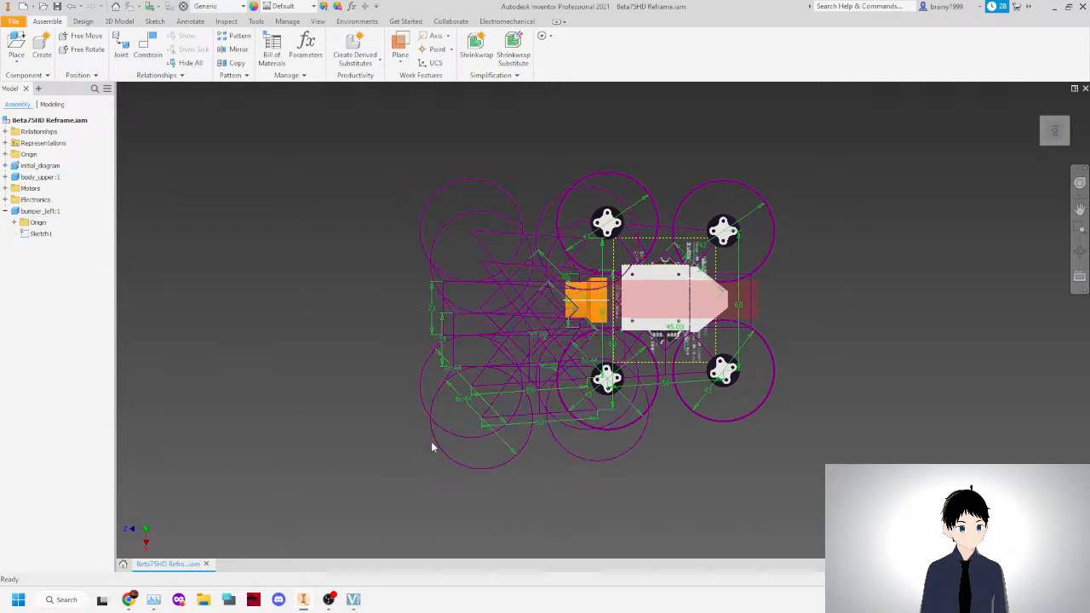
{"action": "mouse_move", "coordinate": [431, 446]}
{"action": "left_mouse_down"}
{"action": "mouse_move", "coordinate": [162, 379]}
{"action": "mouse_move", "coordinate": [180, 404]}
{"action": "left_mouse_up"}
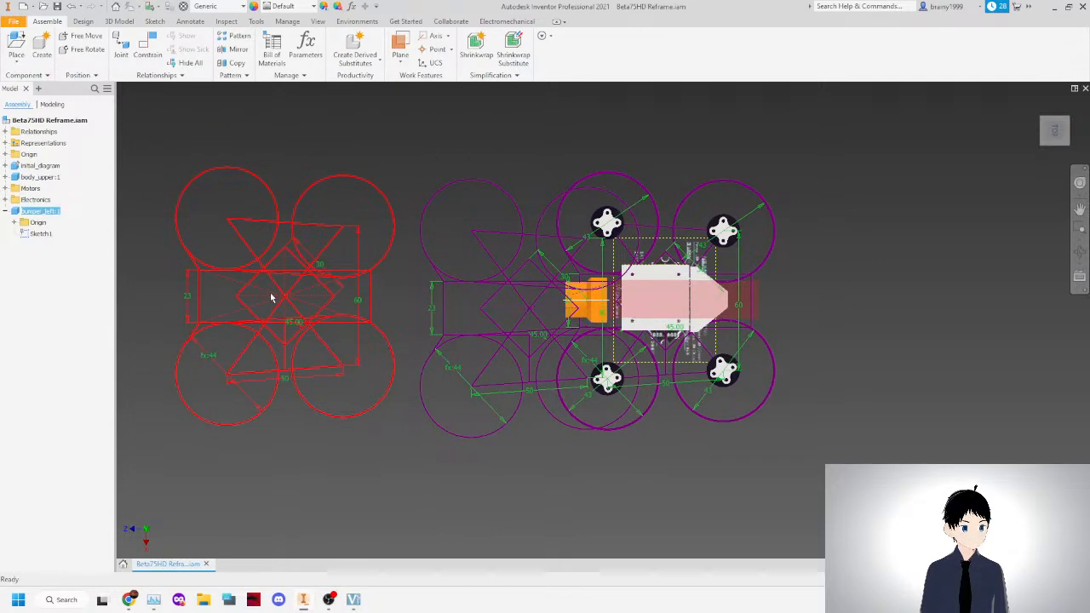
{"action": "double_click", "coordinate": [271, 296]}
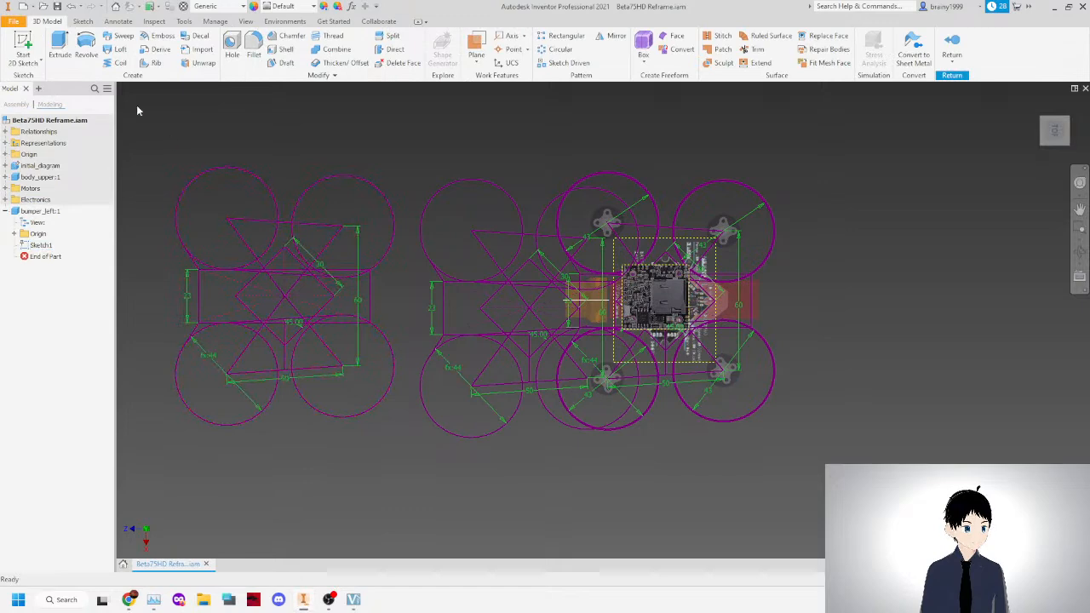
{"action": "left_click", "coordinate": [23, 47]}
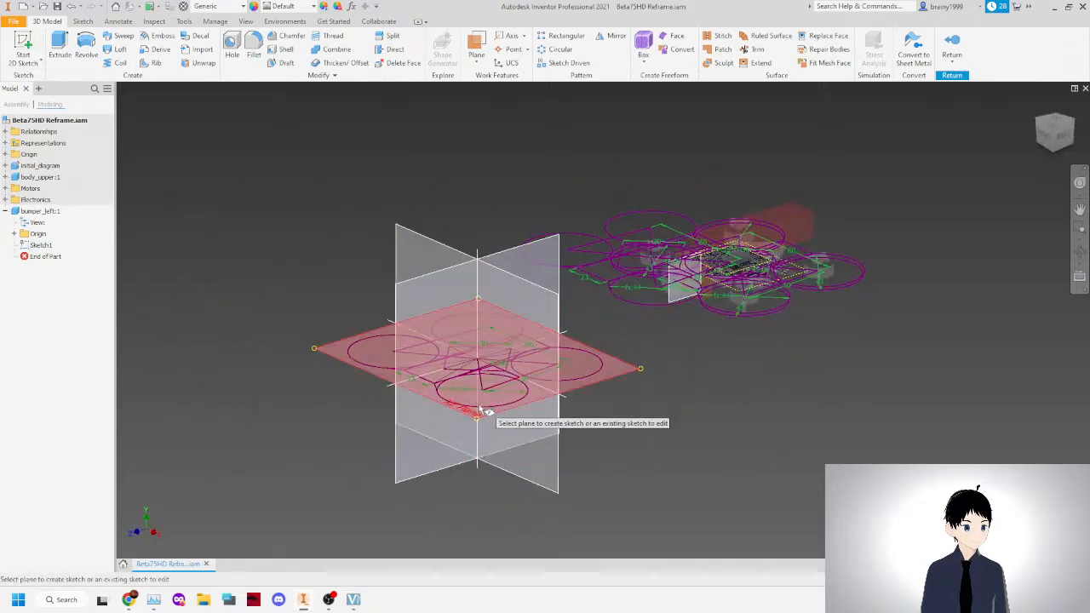
{"action": "left_click", "coordinate": [482, 409]}
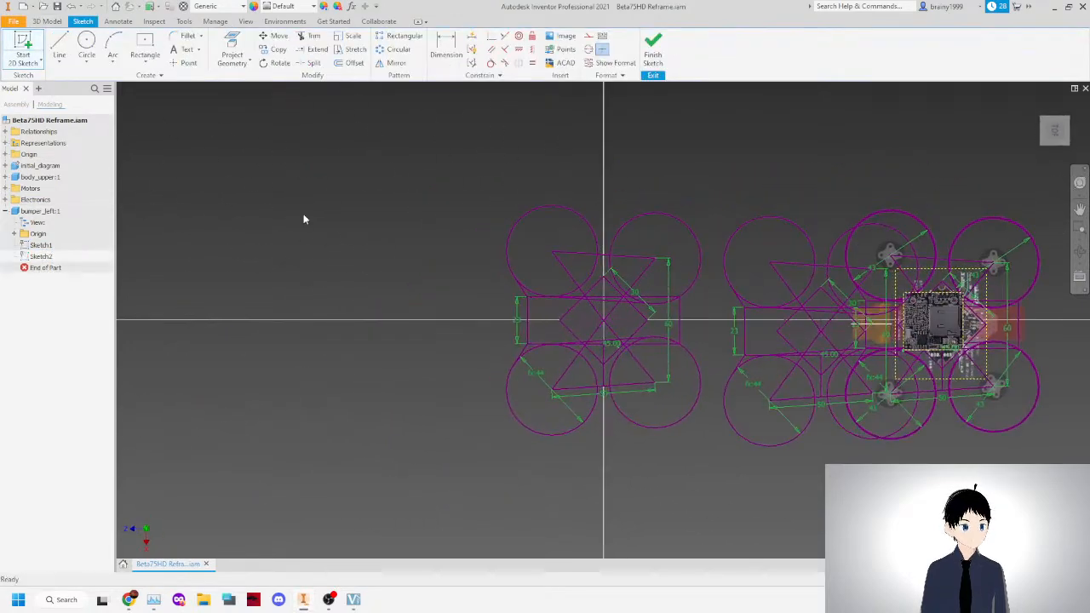
{"action": "left_click", "coordinate": [86, 47]}
{"action": "scroll", "coordinate": [554, 392], "scroll_direction": "down", "scroll_amount": 3}
{"action": "right_click", "coordinate": [477, 377]}
{"action": "left_click", "coordinate": [416, 376]}
{"action": "key", "text": "ctrl+z"}
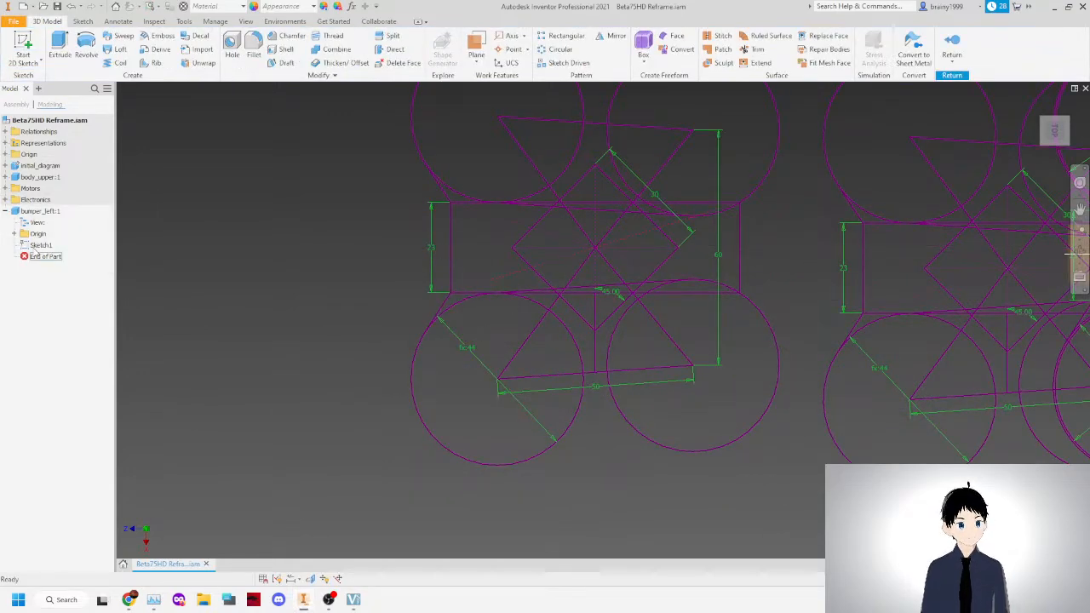
Edit Sketch1 of bumper_left and draw a larger concentric circle around each of the two lower propeller circles.
{"action": "double_click", "coordinate": [40, 247]}
{"action": "middle_click_drag", "start_coordinate": [527, 245], "coordinate": [534, 307]}
{"action": "scroll", "coordinate": [502, 305], "scroll_direction": "up", "scroll_amount": 4}
{"action": "scroll", "coordinate": [514, 381], "scroll_direction": "down", "scroll_amount": 5}
{"action": "left_click", "coordinate": [84, 53]}
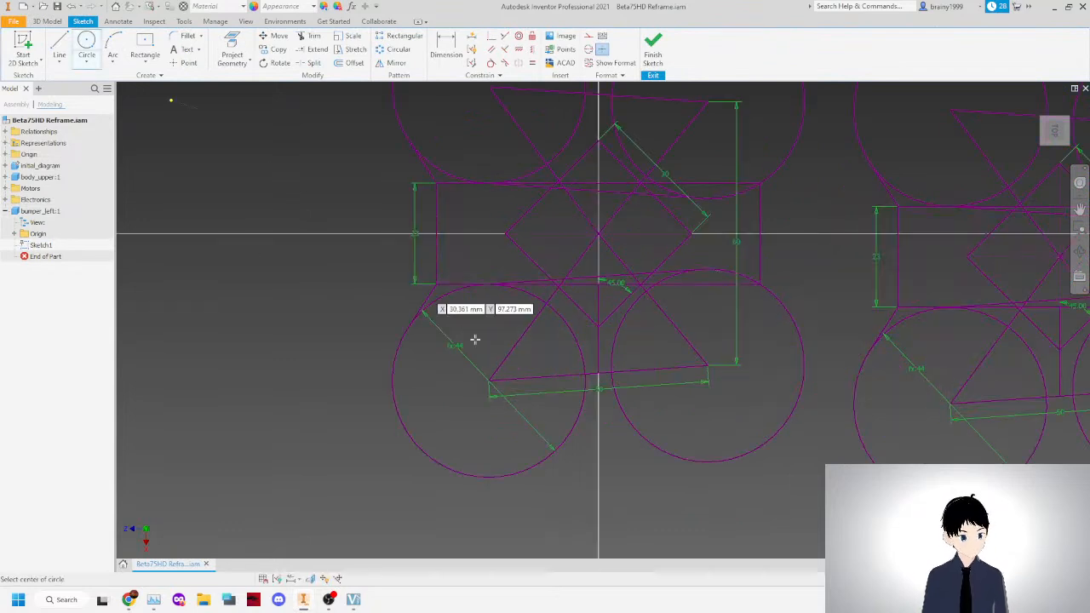
{"action": "left_click", "coordinate": [489, 381]}
{"action": "left_click", "coordinate": [377, 416]}
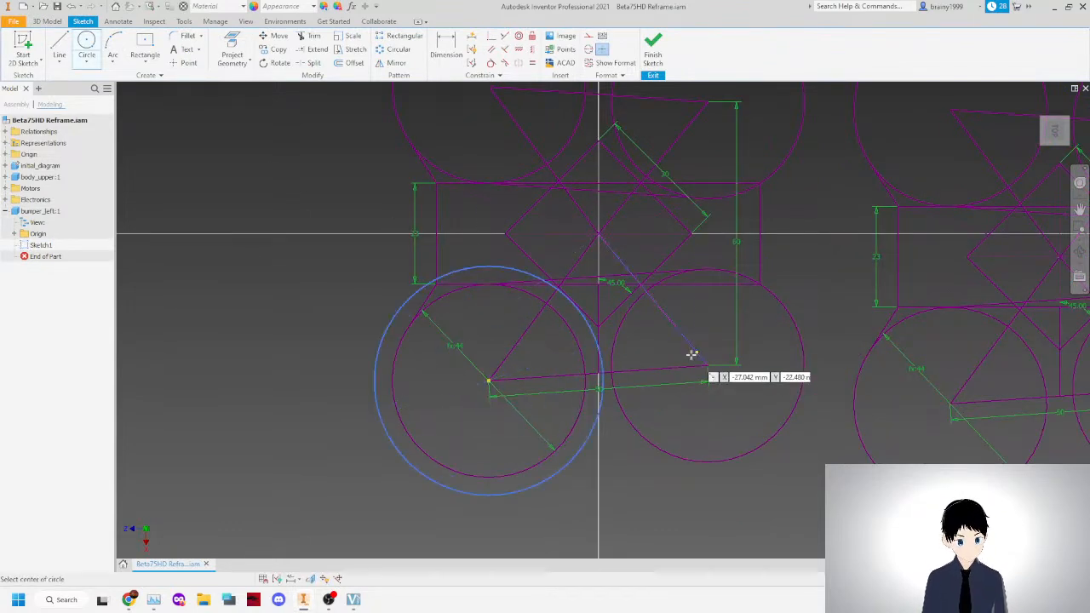
{"action": "left_click", "coordinate": [706, 366]}
{"action": "left_click", "coordinate": [781, 482]}
Draw a larger concentric circle around each of the two upper propeller circles in bumper_left's Sketch1.
{"action": "scroll", "coordinate": [518, 167], "scroll_direction": "up", "scroll_amount": 4}
{"action": "left_click", "coordinate": [506, 168]}
{"action": "left_click", "coordinate": [453, 174]}
{"action": "left_click", "coordinate": [584, 175]}
{"action": "left_click", "coordinate": [615, 204]}
{"action": "right_click", "coordinate": [585, 179]}
{"action": "left_click", "coordinate": [625, 178]}
{"action": "scroll", "coordinate": [607, 163], "scroll_direction": "down", "scroll_amount": 3}
{"action": "scroll", "coordinate": [604, 175], "scroll_direction": "down", "scroll_amount": 3}
{"action": "scroll", "coordinate": [623, 231], "scroll_direction": "up", "scroll_amount": 4}
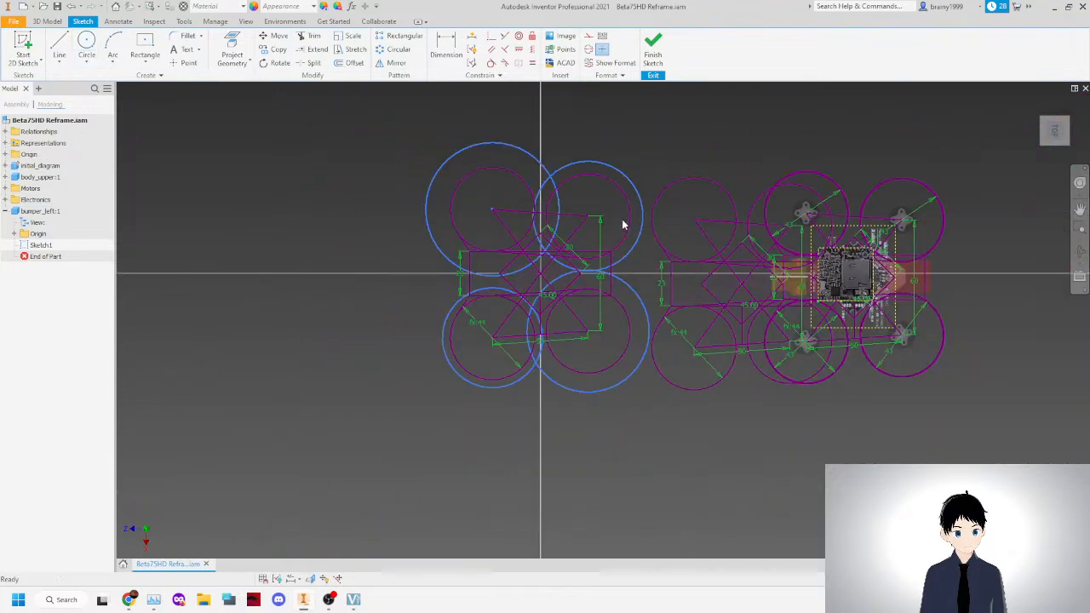
Apply Equal constraints so that all four outer circles in bumper_left's Sketch1 have the same size.
{"action": "scroll", "coordinate": [630, 185], "scroll_direction": "down", "scroll_amount": 2}
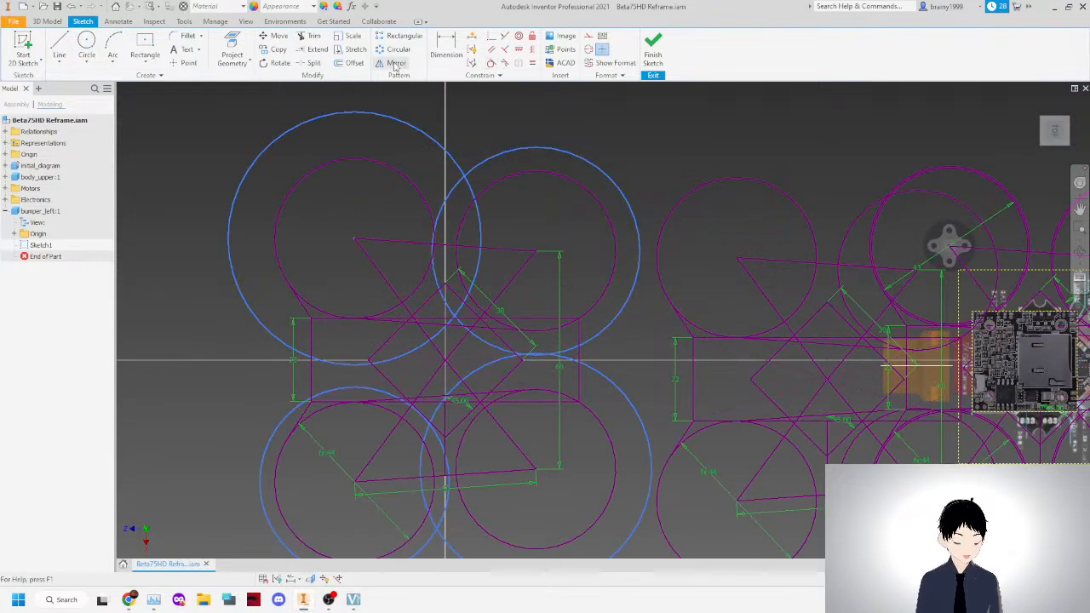
{"action": "left_click", "coordinate": [532, 62]}
{"action": "left_click", "coordinate": [458, 162]}
{"action": "left_click", "coordinate": [462, 181]}
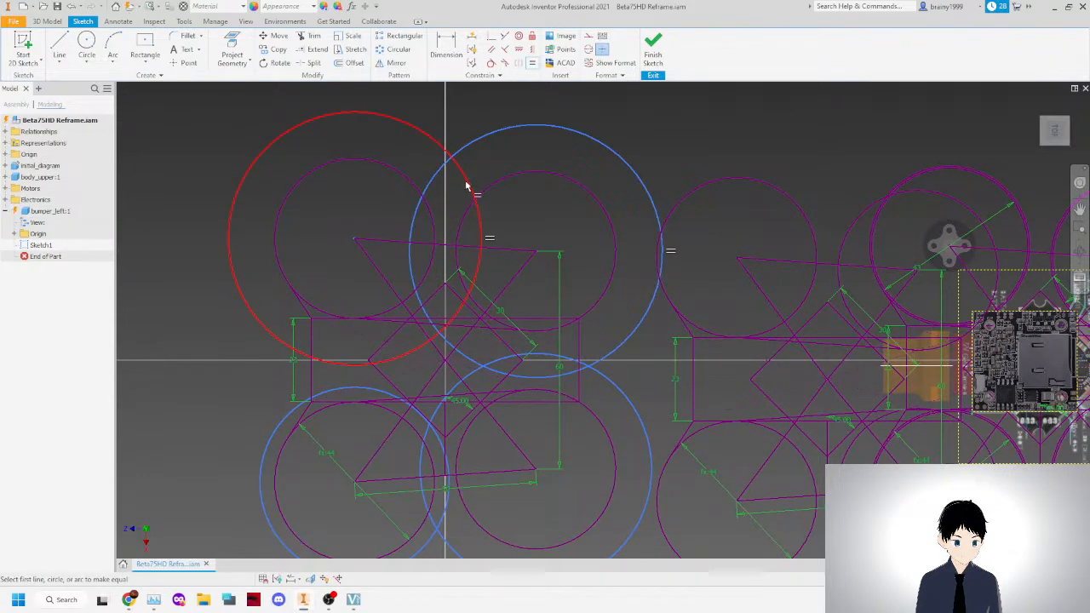
{"action": "left_click", "coordinate": [467, 185]}
{"action": "left_click", "coordinate": [490, 371]}
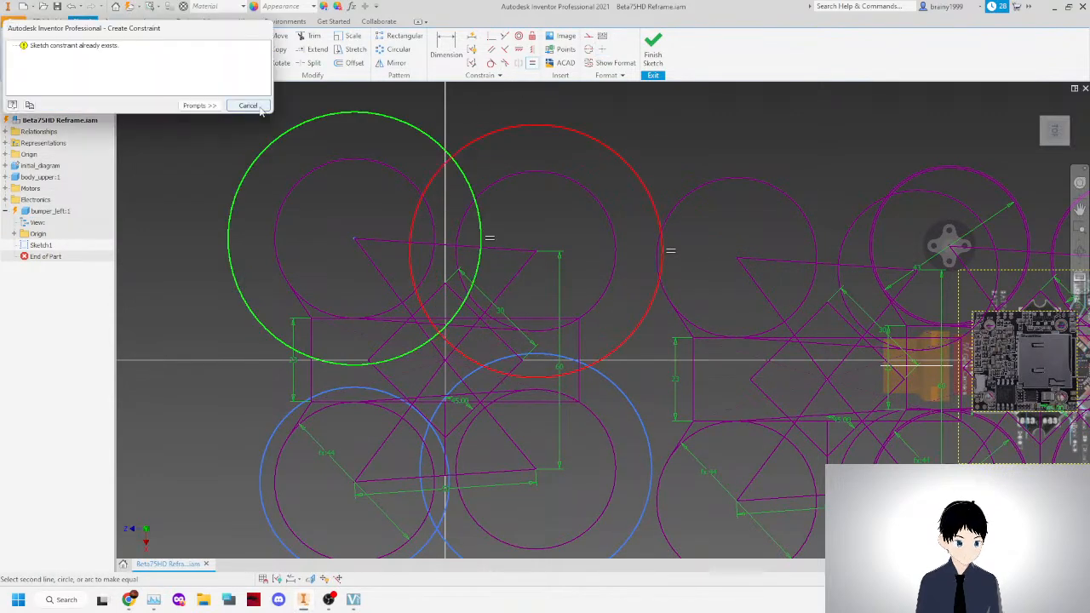
{"action": "left_click", "coordinate": [248, 106]}
{"action": "left_click", "coordinate": [471, 195]}
{"action": "left_click", "coordinate": [630, 404]}
{"action": "left_click", "coordinate": [475, 196]}
{"action": "left_click", "coordinate": [416, 413]}
{"action": "right_click", "coordinate": [193, 306]}
{"action": "left_click", "coordinate": [234, 305]}
Shrink the equal outer circles freehand so they lie just outside the propeller circles.
{"action": "scroll", "coordinate": [299, 375], "scroll_direction": "up", "scroll_amount": 3}
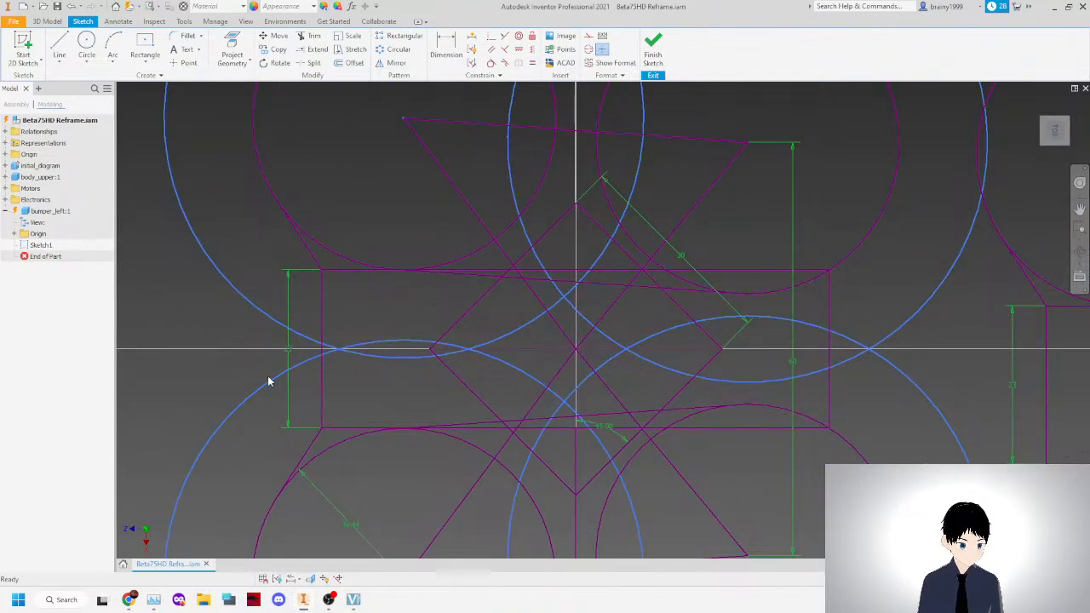
{"action": "left_click_drag", "start_coordinate": [272, 382], "coordinate": [260, 513]}
{"action": "scroll", "coordinate": [344, 361], "scroll_direction": "down", "scroll_amount": 3}
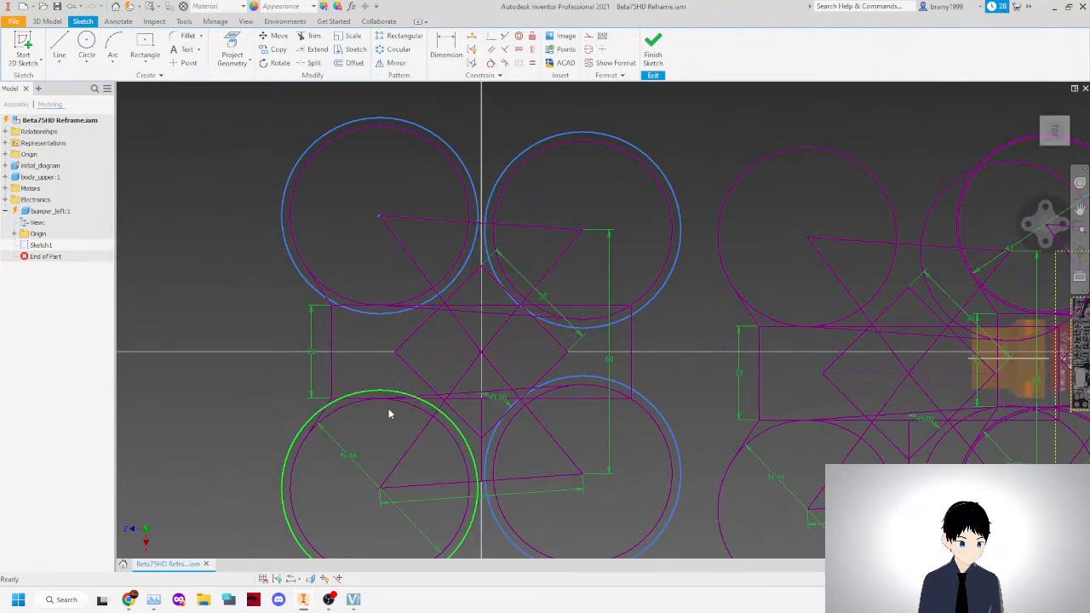
{"action": "scroll", "coordinate": [388, 414], "scroll_direction": "up", "scroll_amount": 3}
{"action": "left_click_drag", "start_coordinate": [390, 377], "coordinate": [388, 367]}
{"action": "left_click", "coordinate": [59, 47]}
{"action": "scroll", "coordinate": [381, 364], "scroll_direction": "down", "scroll_amount": 3}
{"action": "scroll", "coordinate": [487, 426], "scroll_direction": "down", "scroll_amount": 5}
{"action": "scroll", "coordinate": [487, 426], "scroll_direction": "up", "scroll_amount": 10}
{"action": "right_click", "coordinate": [407, 384]}
{"action": "left_click", "coordinate": [445, 386]}
{"action": "left_click", "coordinate": [112, 50]}
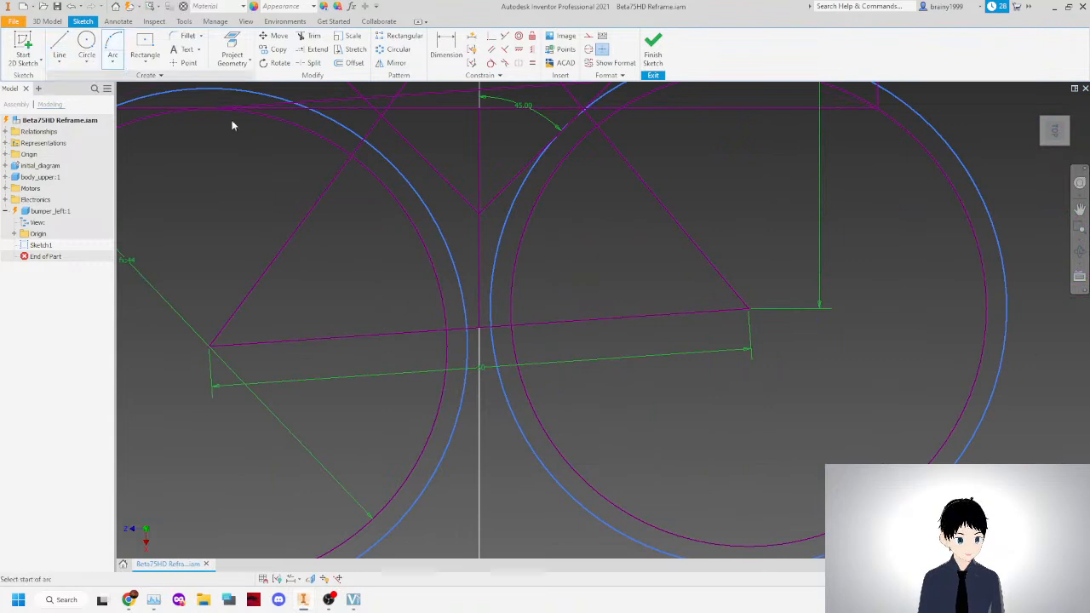
{"action": "left_click", "coordinate": [461, 408]}
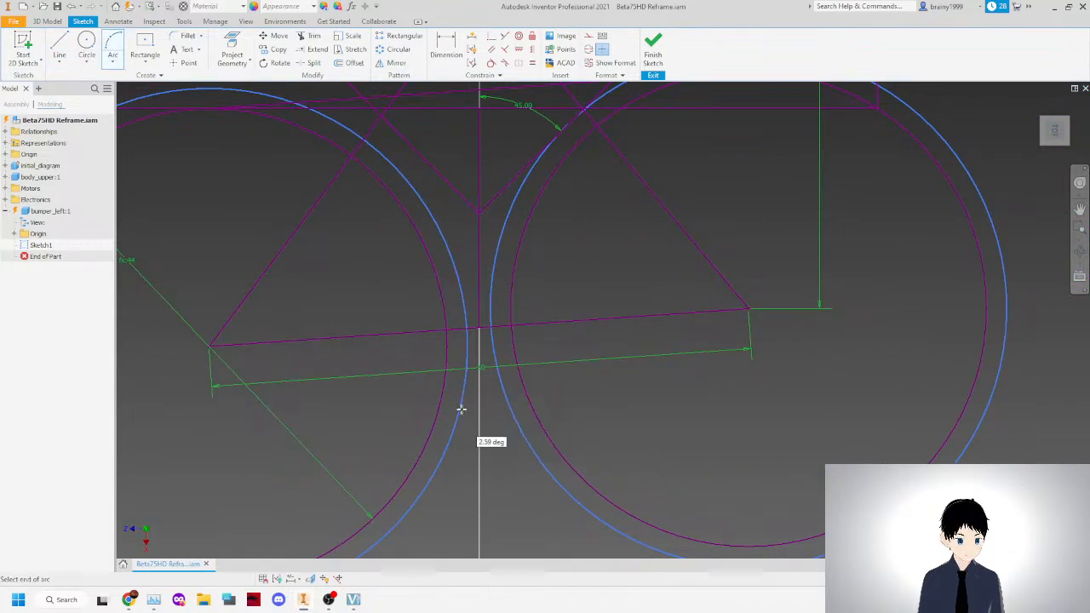
{"action": "left_click", "coordinate": [504, 396]}
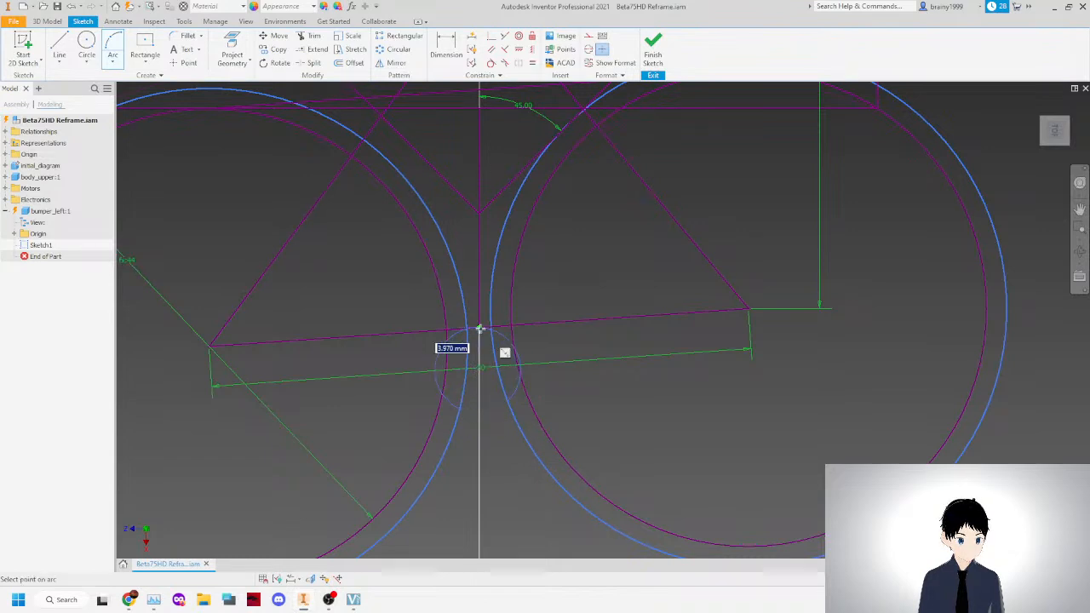
{"action": "right_click", "coordinate": [416, 335]}
{"action": "left_click", "coordinate": [365, 351]}
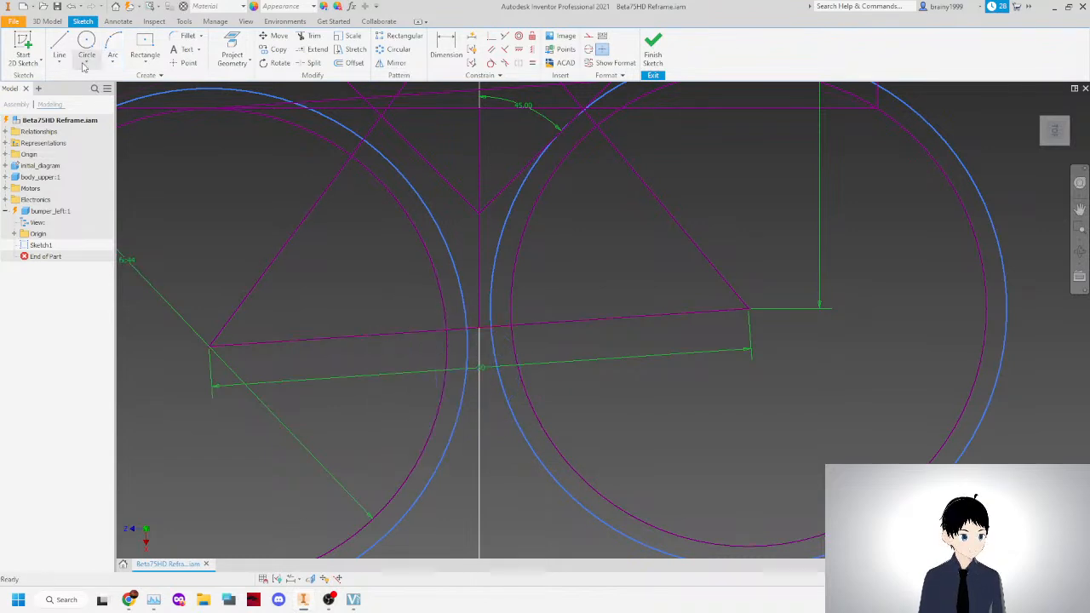
Draw a three-point arc bridging the gap between the two lower outer circles, bulging upward toward the body.
{"action": "left_click", "coordinate": [113, 47]}
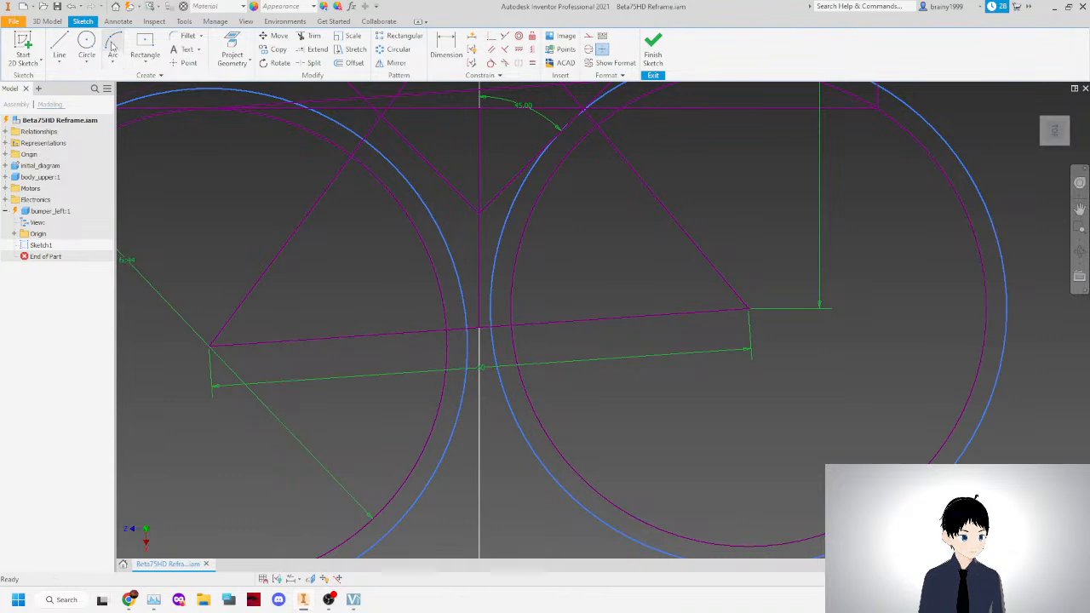
{"action": "left_click", "coordinate": [461, 412]}
{"action": "left_click", "coordinate": [512, 413]}
{"action": "left_click", "coordinate": [482, 360]}
{"action": "right_click", "coordinate": [449, 347]}
{"action": "left_click", "coordinate": [500, 347]}
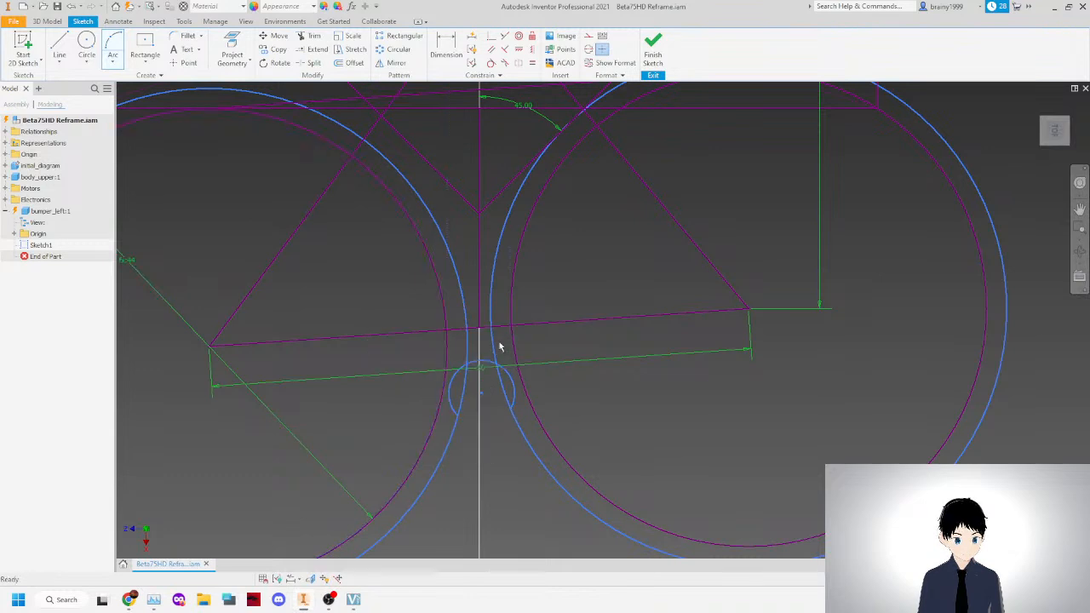
Make the top of the bridging arc coincident with the lower end of the vertical centre line.
{"action": "left_click", "coordinate": [480, 362]}
{"action": "left_click", "coordinate": [480, 327]}
{"action": "right_click", "coordinate": [406, 341]}
{"action": "left_click", "coordinate": [463, 337]}
Make the bridging arc tangent to the lower outer circles and enlarge those circles until they lie outside the propeller circles again.
{"action": "left_click", "coordinate": [491, 63]}
{"action": "left_click", "coordinate": [523, 379]}
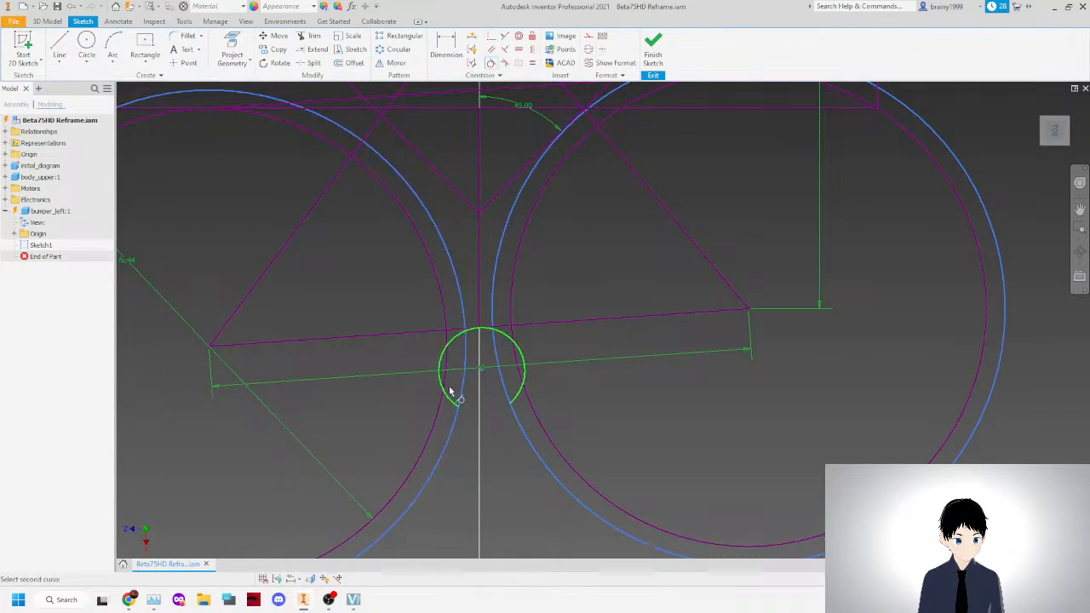
{"action": "left_click", "coordinate": [505, 395]}
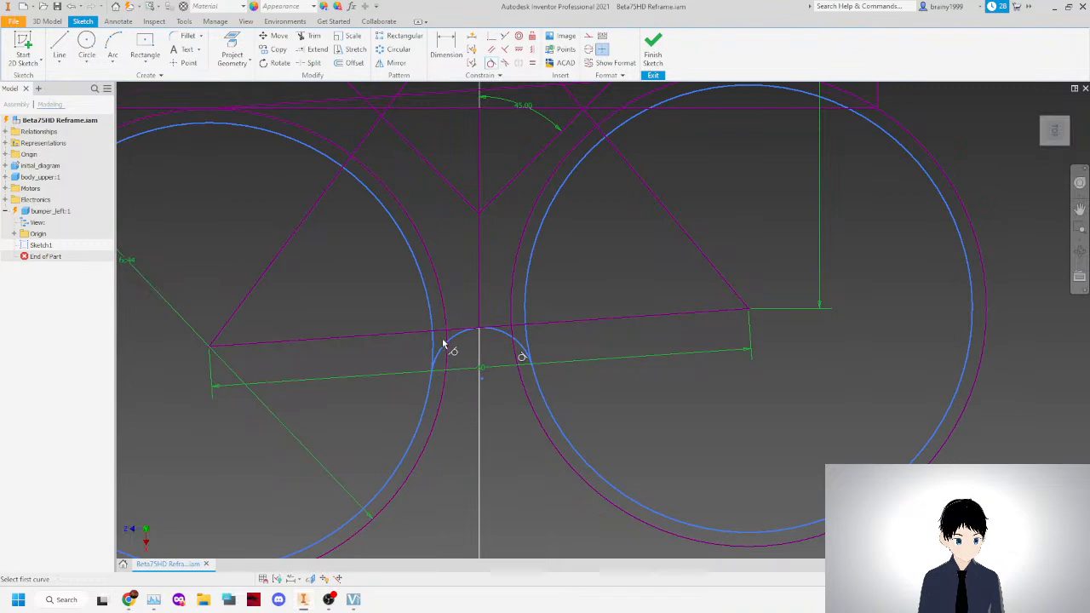
{"action": "right_click", "coordinate": [382, 337]}
{"action": "left_click", "coordinate": [420, 332]}
{"action": "left_click_drag", "start_coordinate": [430, 373], "coordinate": [470, 350]}
Delete the two upper outer circles from the bumper sketch.
{"action": "scroll", "coordinate": [486, 394], "scroll_direction": "down", "scroll_amount": 5}
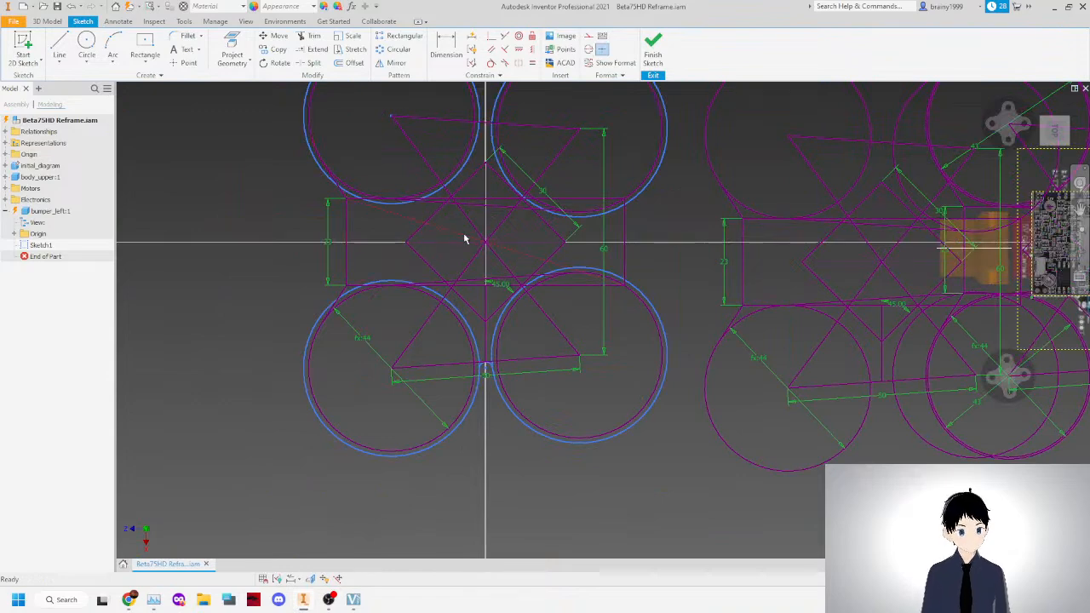
{"action": "scroll", "coordinate": [377, 243], "scroll_direction": "down", "scroll_amount": 3}
{"action": "left_click_drag", "start_coordinate": [285, 239], "coordinate": [550, 117]}
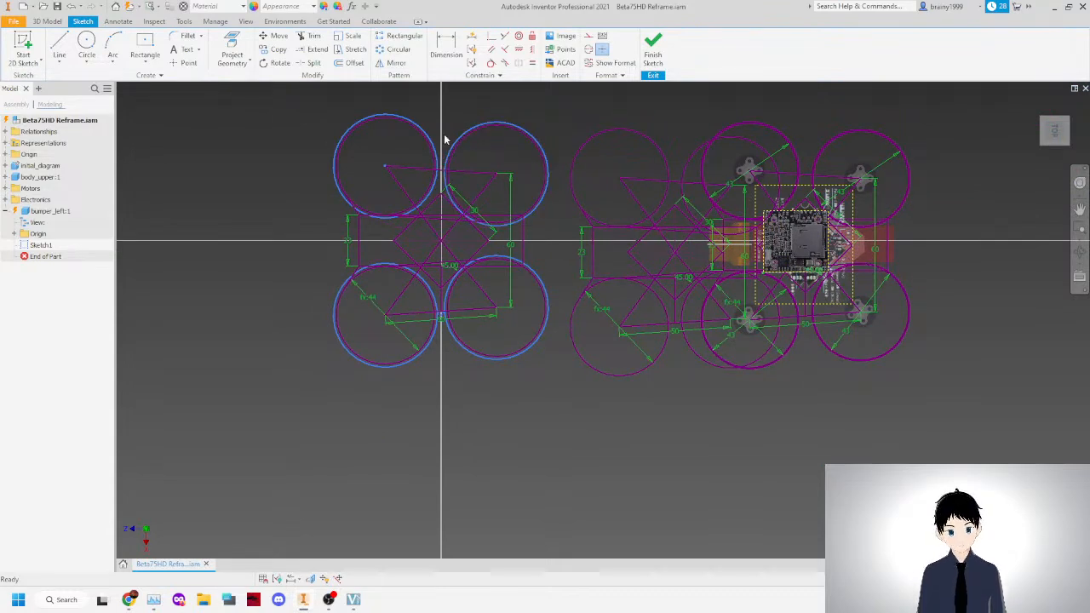
{"action": "left_click", "coordinate": [437, 146], "text": "ctrl"}
{"action": "left_click", "coordinate": [545, 147], "text": "ctrl"}
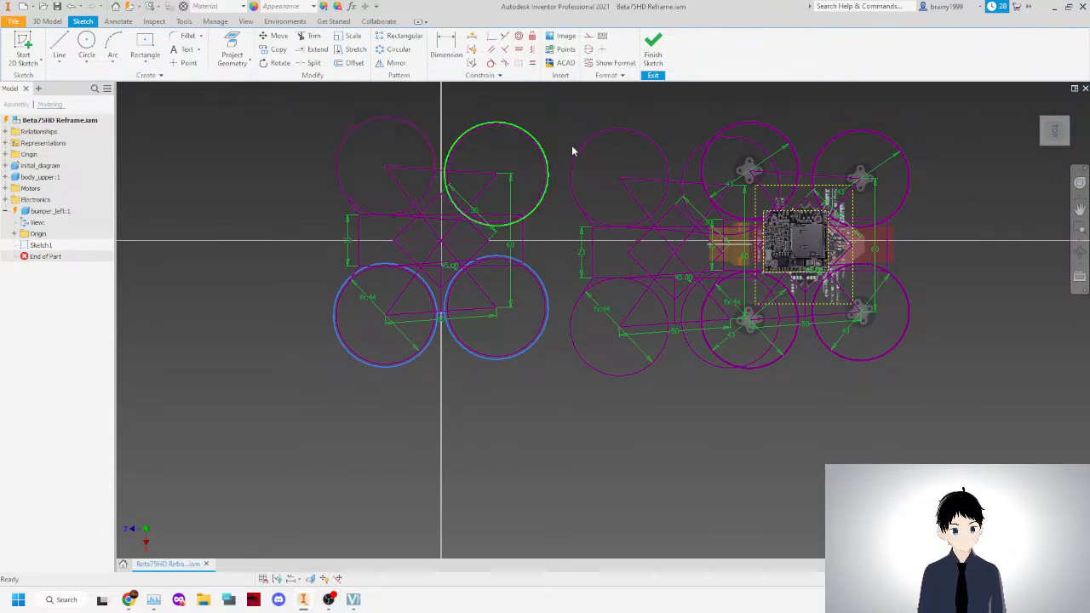
Apply an Equal constraint between the two remaining lower outer circles.
{"action": "scroll", "coordinate": [509, 299], "scroll_direction": "up", "scroll_amount": 3}
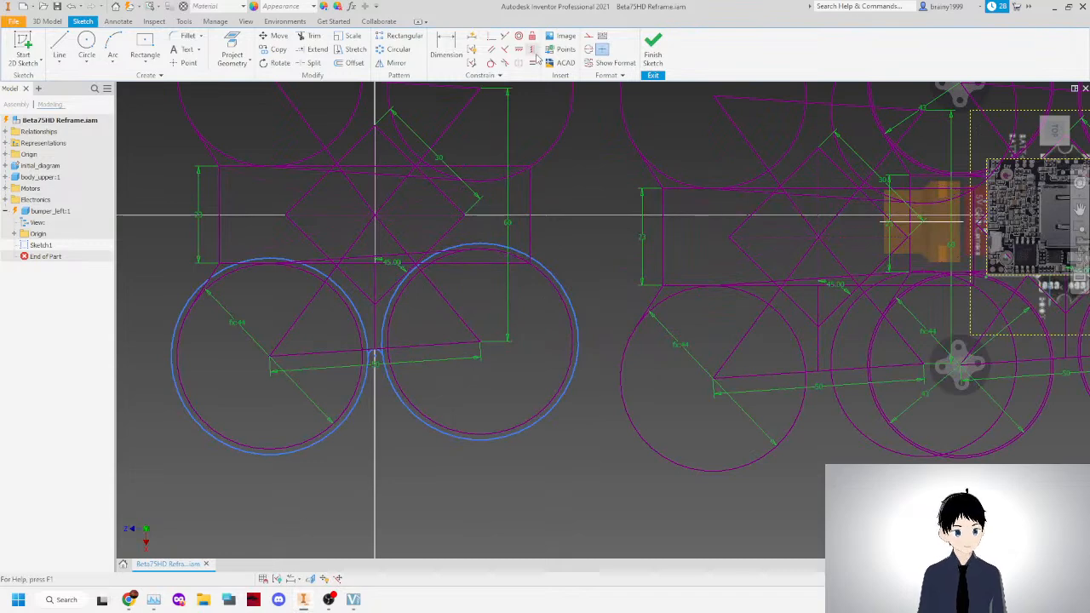
{"action": "left_click", "coordinate": [532, 62]}
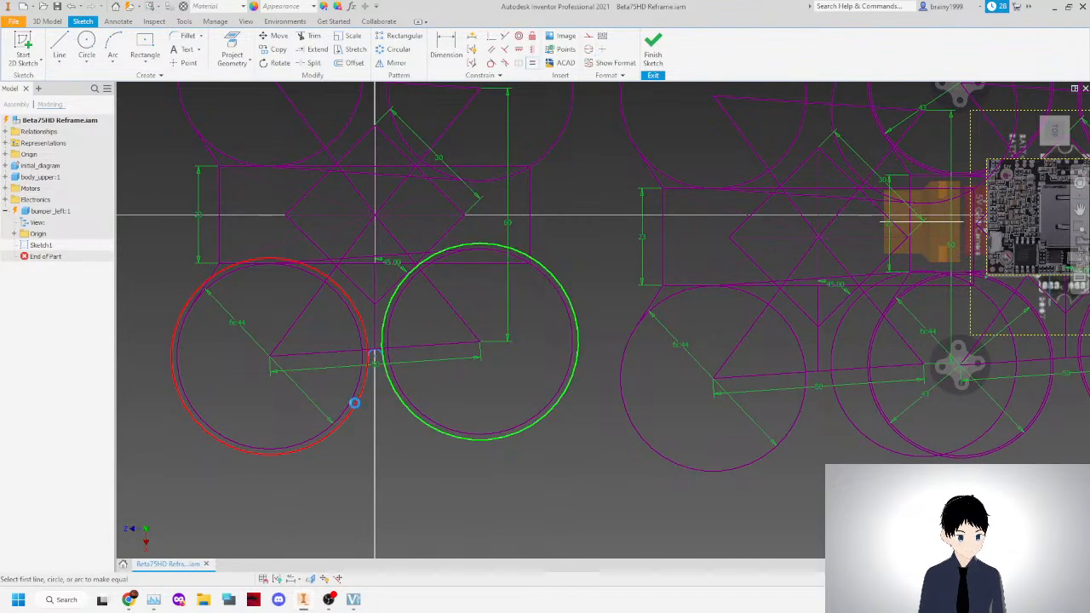
{"action": "right_click", "coordinate": [326, 354]}
{"action": "left_click", "coordinate": [368, 353]}
{"action": "scroll", "coordinate": [367, 305], "scroll_direction": "down", "scroll_amount": 5}
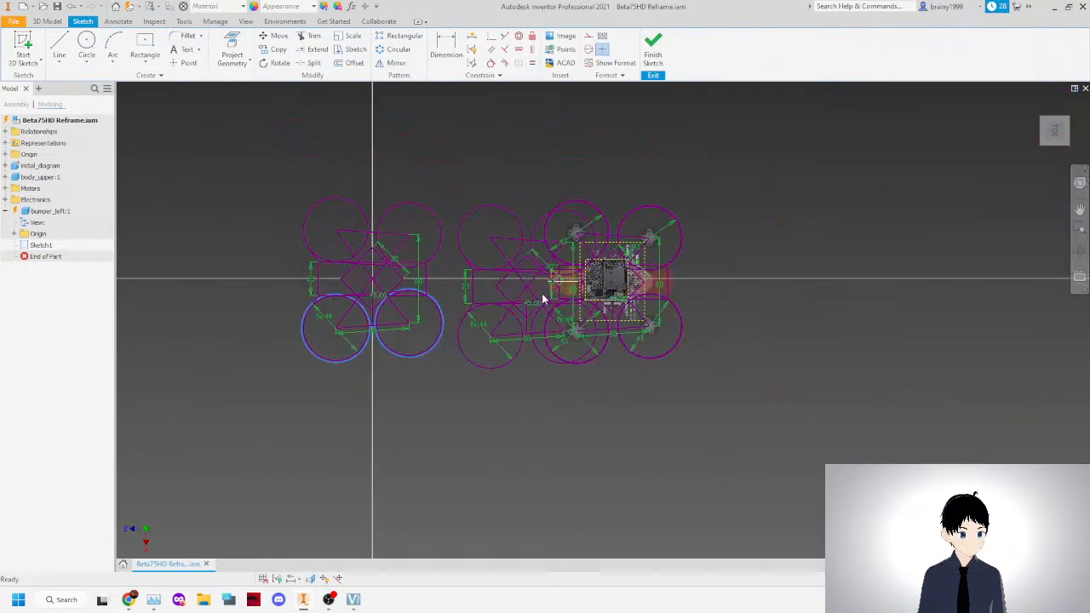
{"action": "left_click", "coordinate": [1056, 155]}
{"action": "left_click", "coordinate": [1057, 119]}
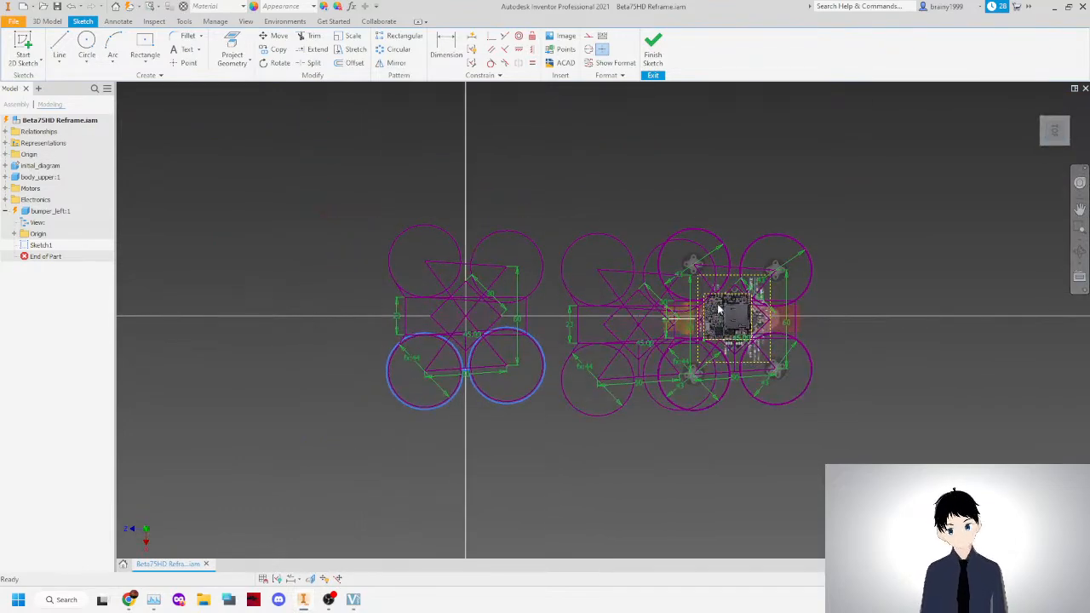
{"action": "scroll", "coordinate": [459, 380], "scroll_direction": "up", "scroll_amount": 3}
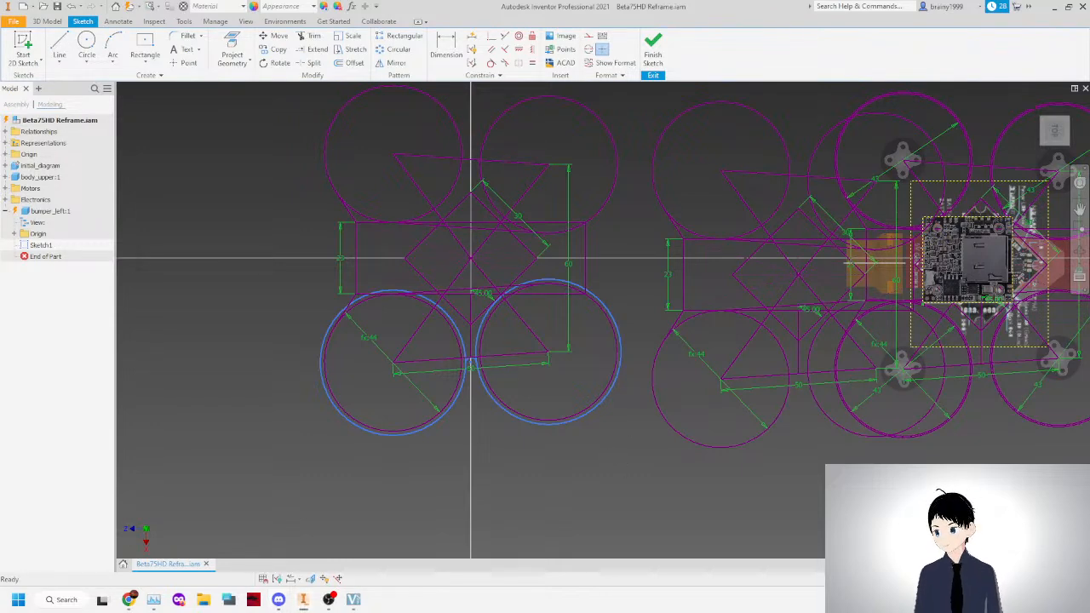
{"action": "scroll", "coordinate": [462, 382], "scroll_direction": "up", "scroll_amount": 5}
{"action": "scroll", "coordinate": [505, 309], "scroll_direction": "down", "scroll_amount": 5}
Dimension the gap between the lower propeller circle and its outer circle beside the bridging arc as 1.5 mm.
{"action": "scroll", "coordinate": [505, 321], "scroll_direction": "up", "scroll_amount": 8}
{"action": "mouse_move", "coordinate": [509, 313]}
{"action": "left_mouse_down"}
{"action": "mouse_move", "coordinate": [486, 309]}
{"action": "mouse_move", "coordinate": [517, 329]}
{"action": "mouse_move", "coordinate": [508, 299]}
{"action": "mouse_move", "coordinate": [522, 350]}
{"action": "left_mouse_up"}
{"action": "scroll", "coordinate": [519, 362], "scroll_direction": "down", "scroll_amount": 5}
{"action": "left_click", "coordinate": [445, 52]}
{"action": "scroll", "coordinate": [501, 400], "scroll_direction": "up", "scroll_amount": 5}
{"action": "left_click", "coordinate": [498, 409]}
{"action": "left_click", "coordinate": [461, 396]}
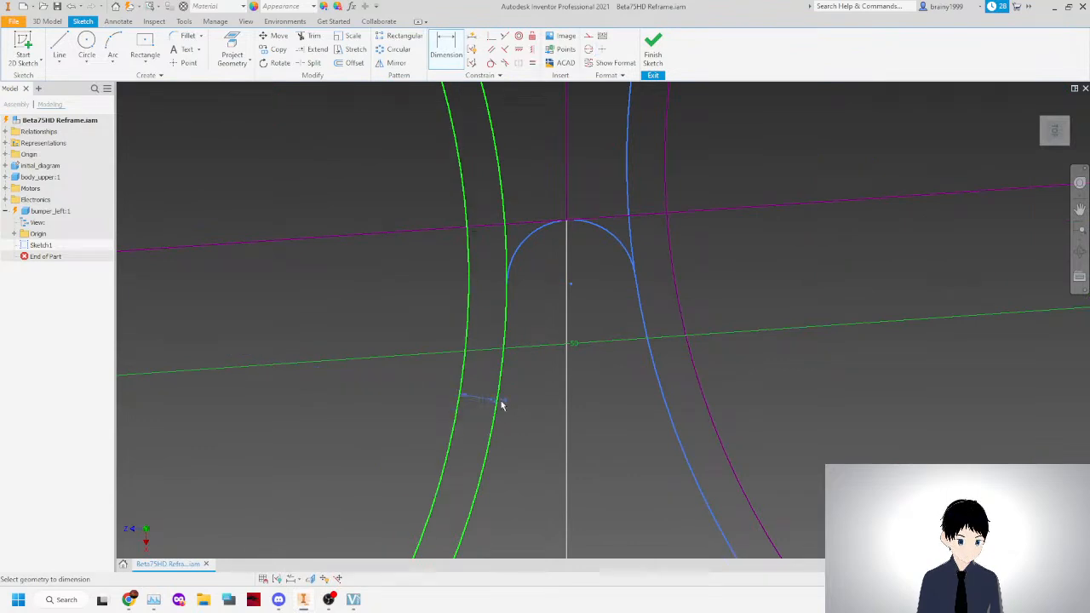
{"action": "left_click", "coordinate": [477, 398]}
{"action": "type", "text": "1.5"}
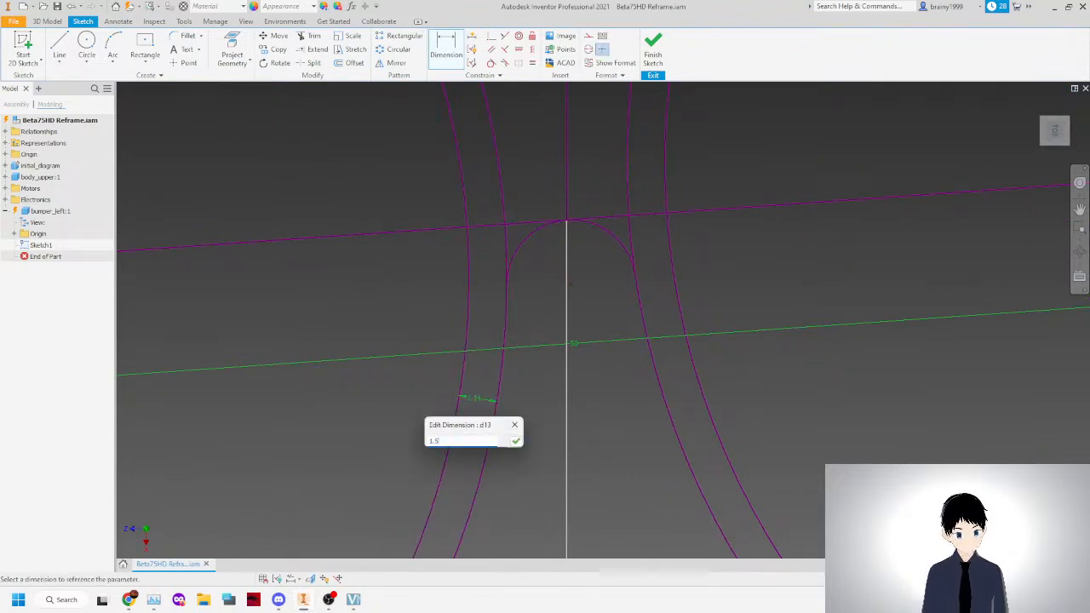
{"action": "key", "text": "Return"}
{"action": "right_click", "coordinate": [360, 355]}
{"action": "left_click", "coordinate": [324, 356]}
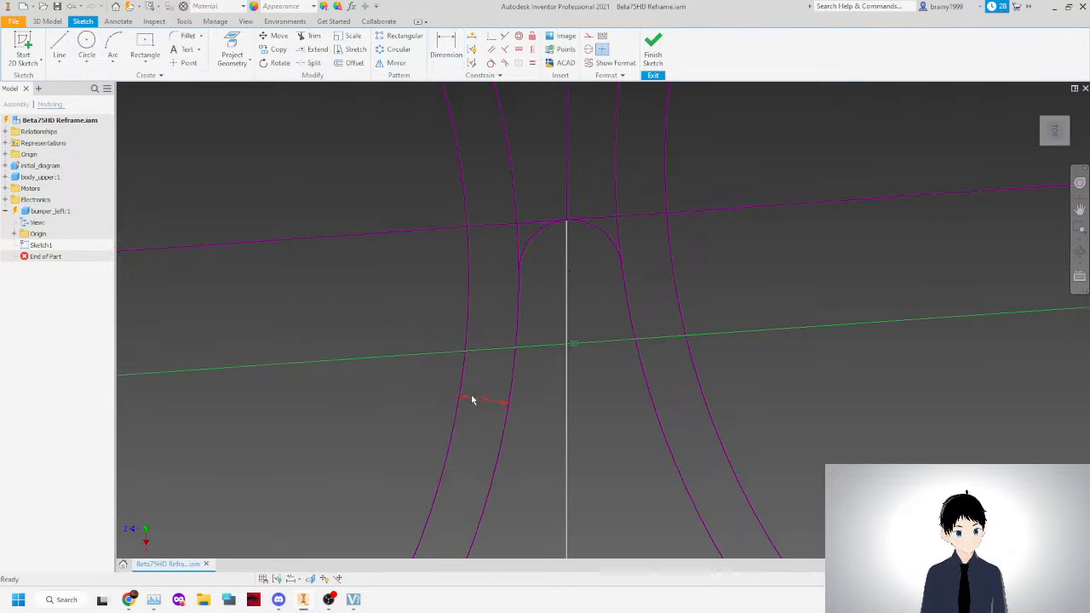
Change the gap dimension between the propeller circle and its outer circle to 1.6 mm.
{"action": "double_click", "coordinate": [486, 407]}
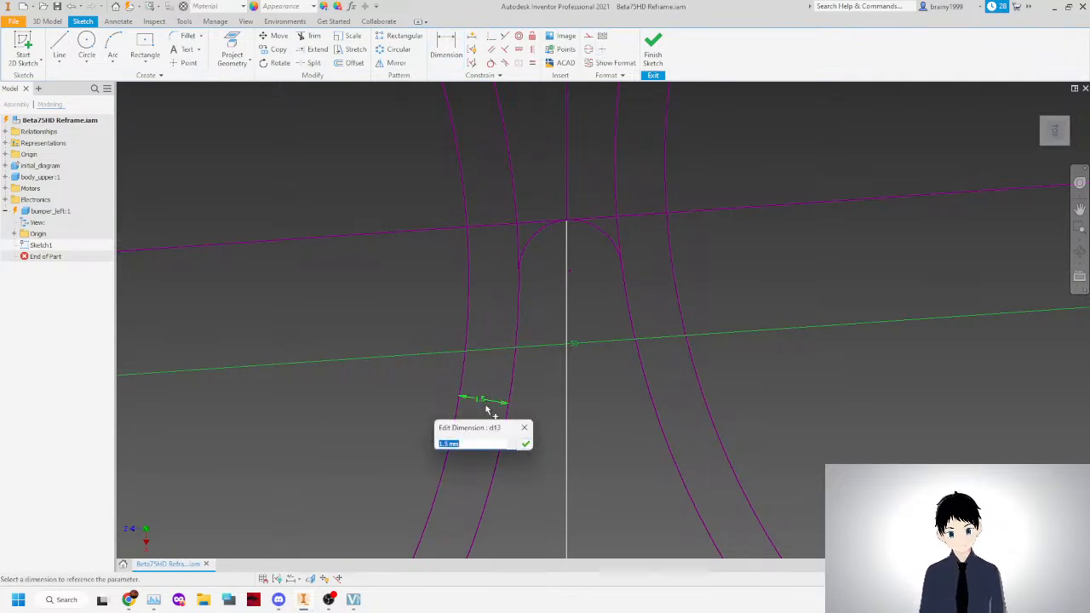
{"action": "type", "text": "1.5"}
{"action": "key", "text": "Return"}
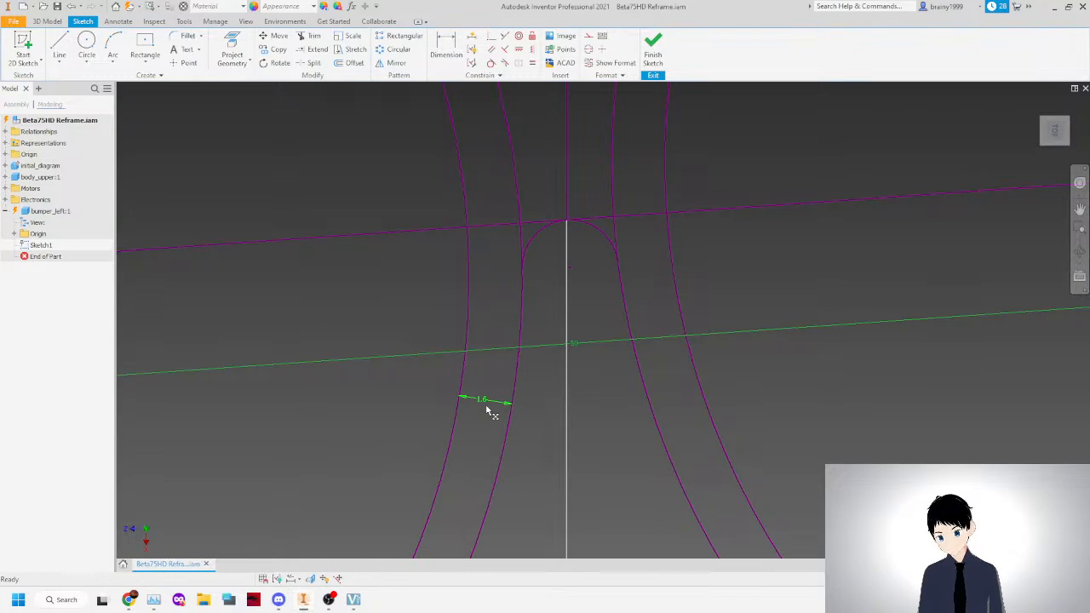
Mirror the two lower outer circles and their bridging arc about the horizontal centre line to the upper propeller circles.
{"action": "scroll", "coordinate": [493, 413], "scroll_direction": "down", "scroll_amount": 6}
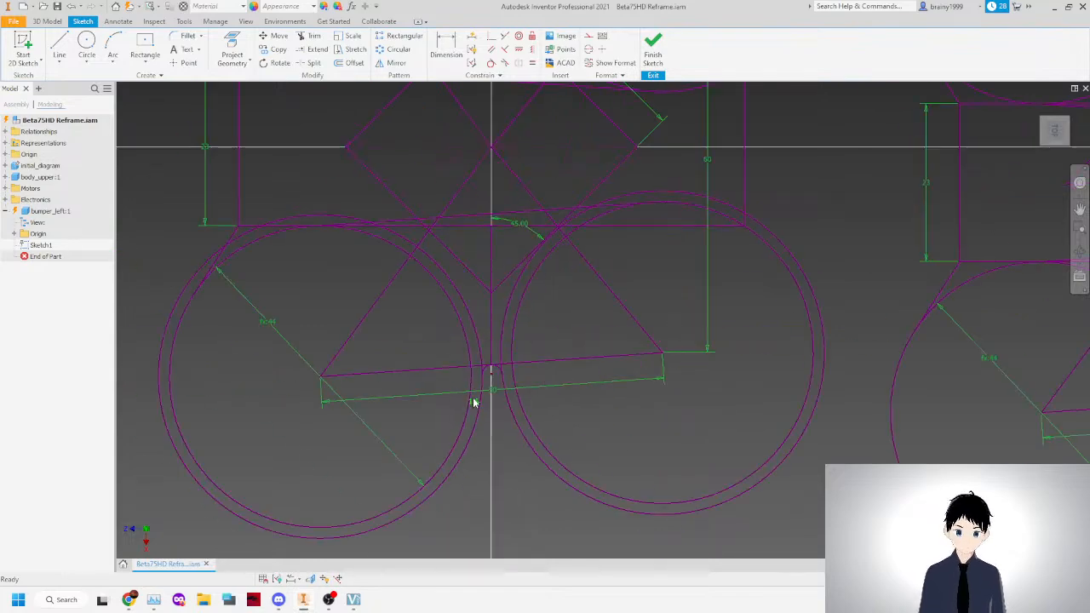
{"action": "scroll", "coordinate": [522, 403], "scroll_direction": "up", "scroll_amount": 3}
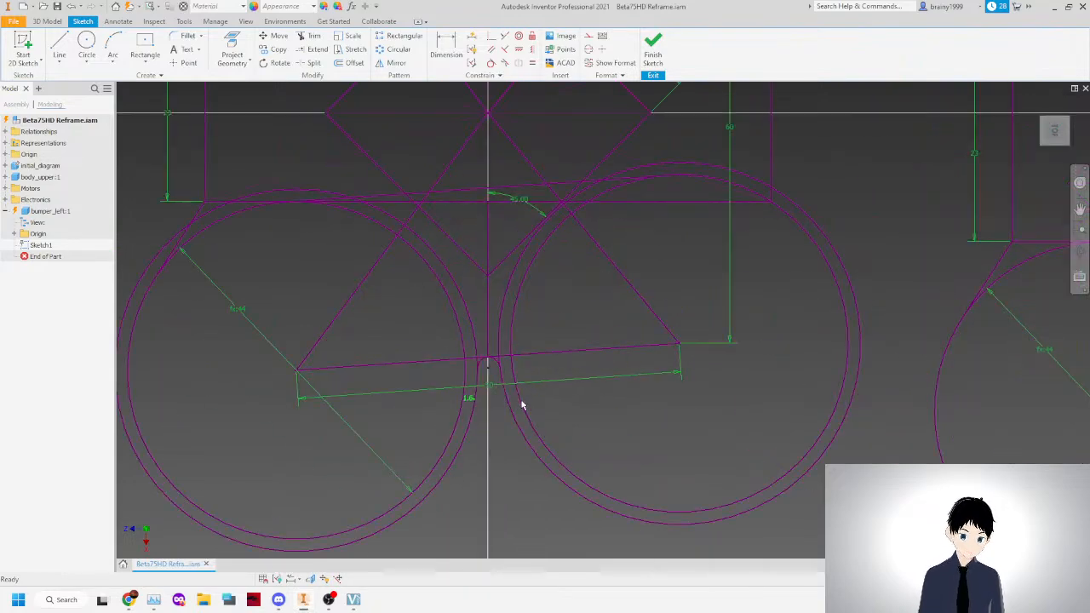
{"action": "scroll", "coordinate": [522, 400], "scroll_direction": "down", "scroll_amount": 3}
{"action": "scroll", "coordinate": [550, 293], "scroll_direction": "down", "scroll_amount": 2}
{"action": "scroll", "coordinate": [452, 383], "scroll_direction": "up", "scroll_amount": 4}
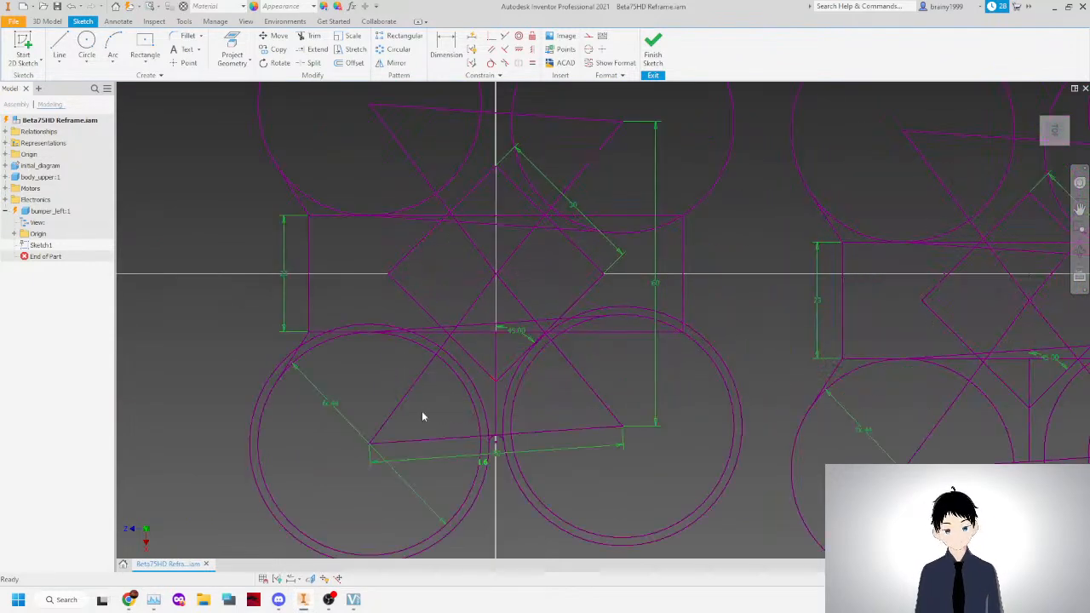
{"action": "left_click", "coordinate": [263, 389]}
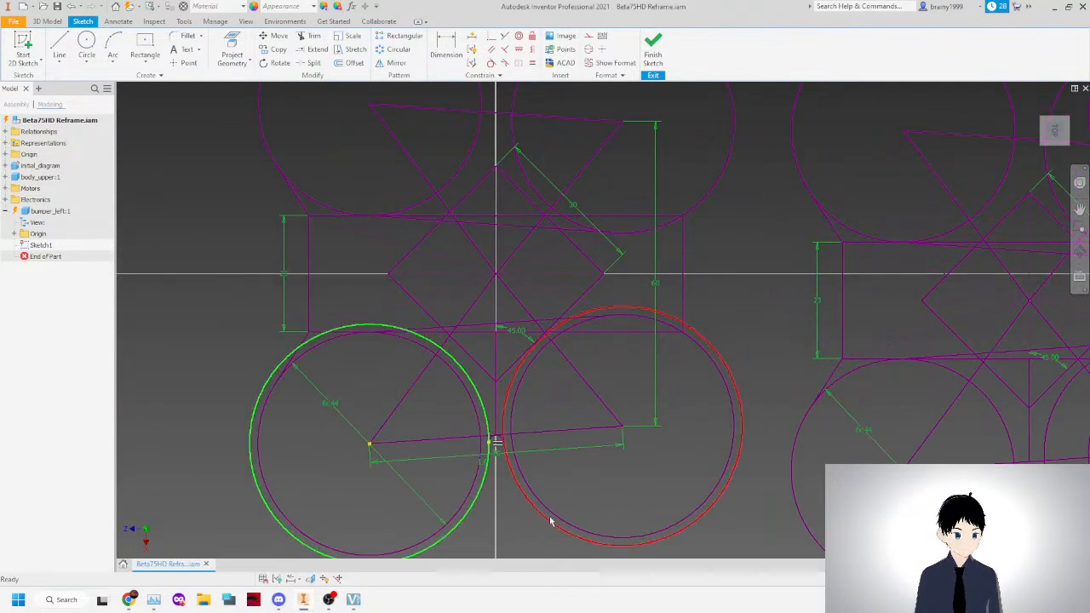
{"action": "left_click", "coordinate": [540, 511]}
{"action": "scroll", "coordinate": [499, 440], "scroll_direction": "up", "scroll_amount": 5}
{"action": "scroll", "coordinate": [532, 443], "scroll_direction": "down", "scroll_amount": 5}
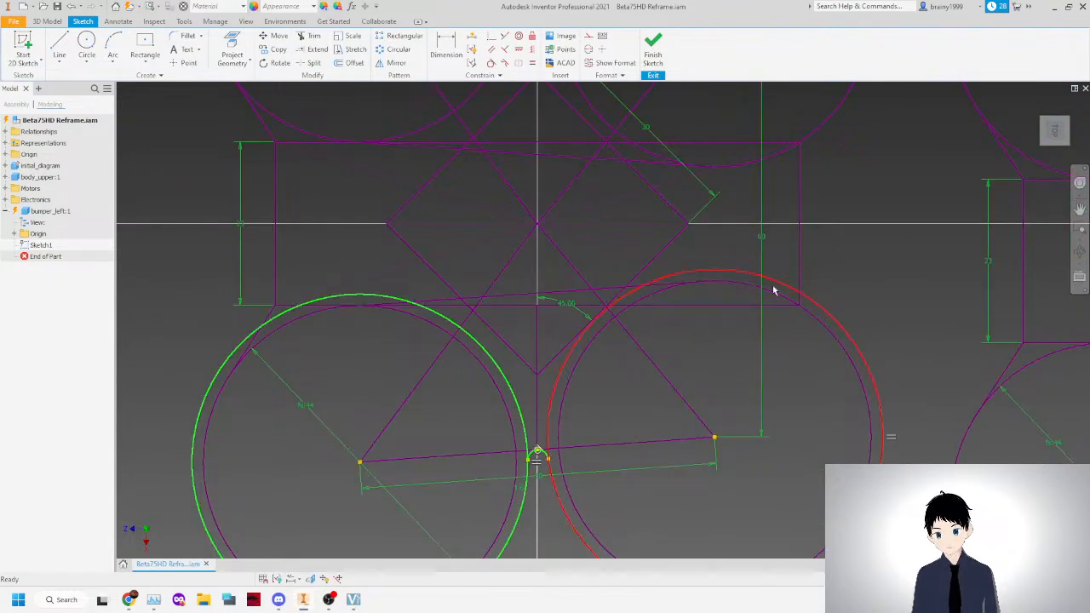
{"action": "scroll", "coordinate": [472, 247], "scroll_direction": "down", "scroll_amount": 3}
{"action": "left_click", "coordinate": [384, 67]}
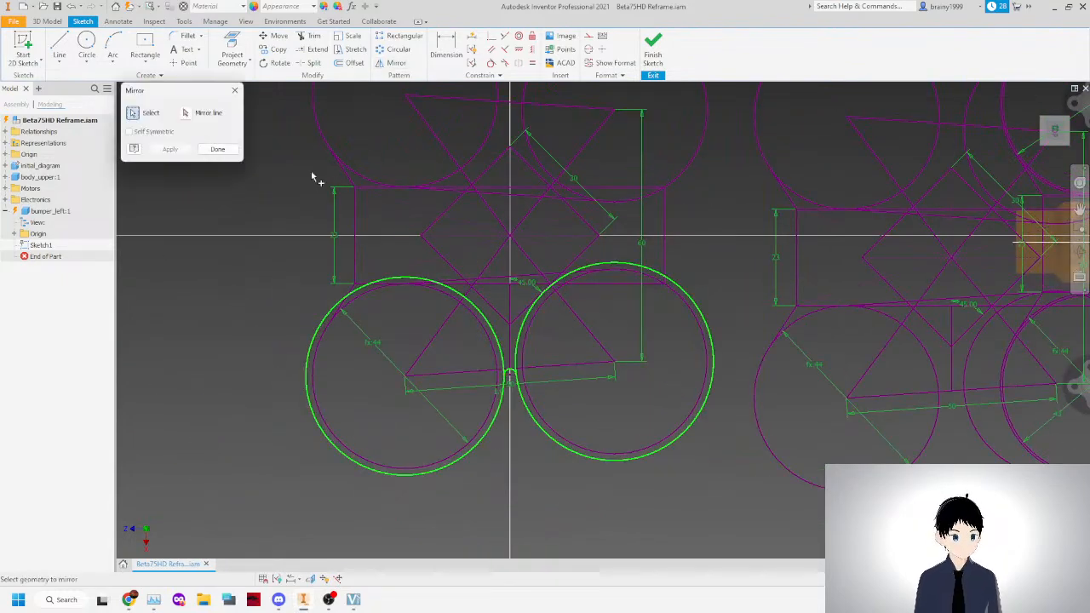
{"action": "left_click", "coordinate": [445, 236]}
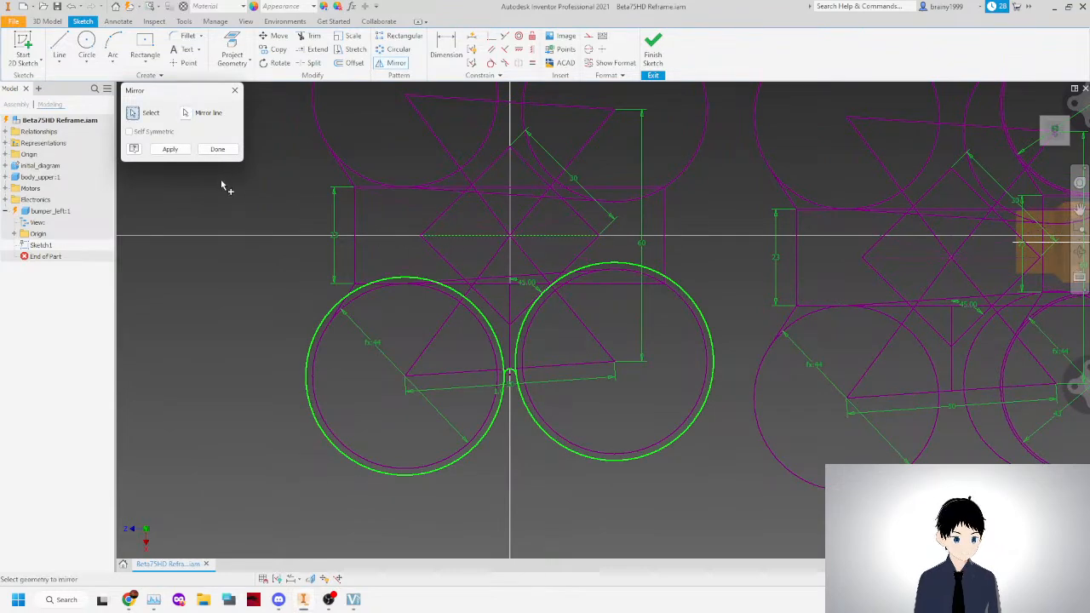
{"action": "left_click", "coordinate": [177, 151]}
{"action": "left_click", "coordinate": [218, 149]}
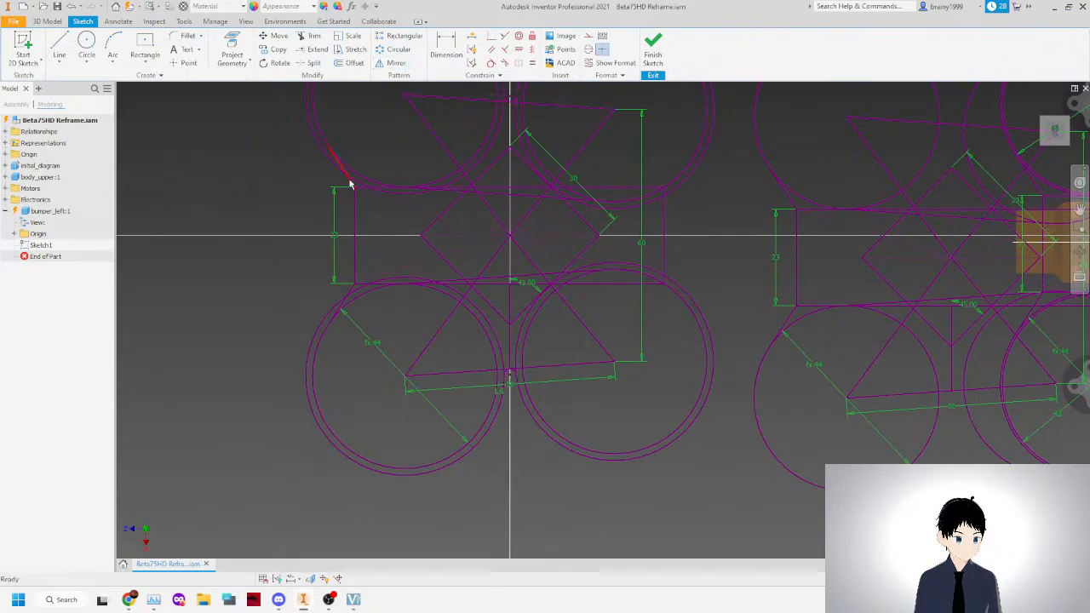
{"action": "scroll", "coordinate": [355, 176], "scroll_direction": "up", "scroll_amount": 3}
{"action": "scroll", "coordinate": [370, 178], "scroll_direction": "down", "scroll_amount": 3}
{"action": "scroll", "coordinate": [375, 189], "scroll_direction": "up", "scroll_amount": 4}
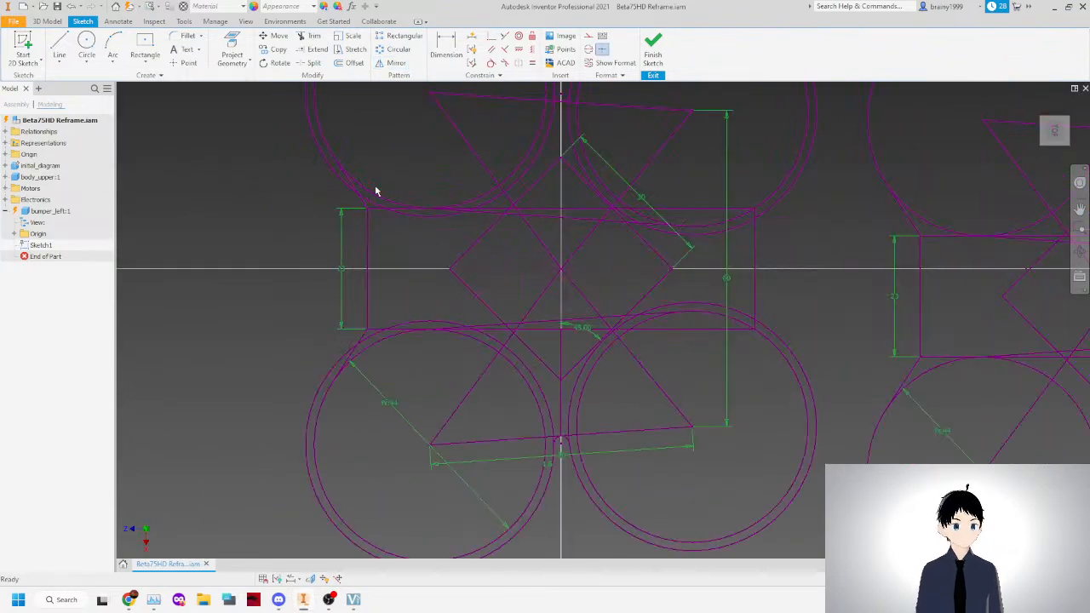
{"action": "scroll", "coordinate": [437, 233], "scroll_direction": "down", "scroll_amount": 2}
{"action": "key", "text": "e"}
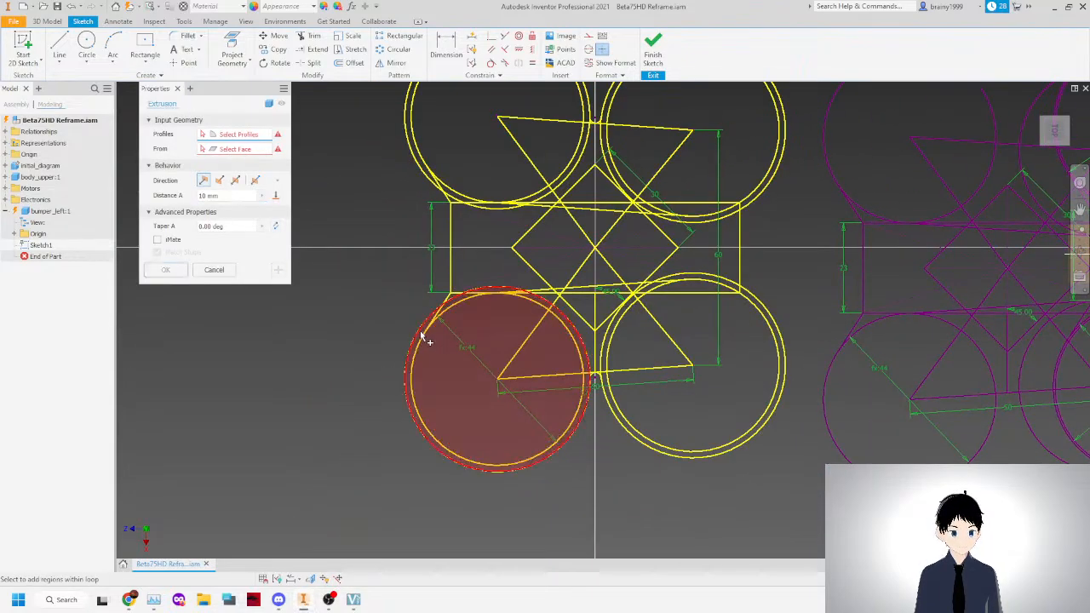
{"action": "scroll", "coordinate": [416, 333], "scroll_direction": "up", "scroll_amount": 4}
{"action": "left_click", "coordinate": [422, 332]}
{"action": "scroll", "coordinate": [644, 358], "scroll_direction": "down", "scroll_amount": 3}
{"action": "scroll", "coordinate": [577, 391], "scroll_direction": "up", "scroll_amount": 2}
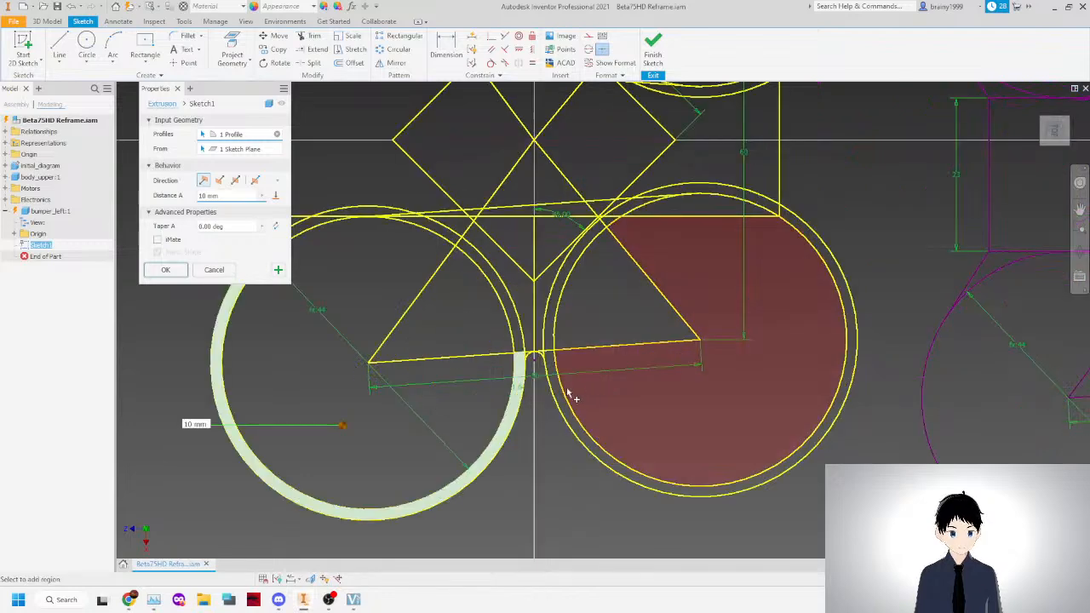
{"action": "left_click", "coordinate": [211, 271]}
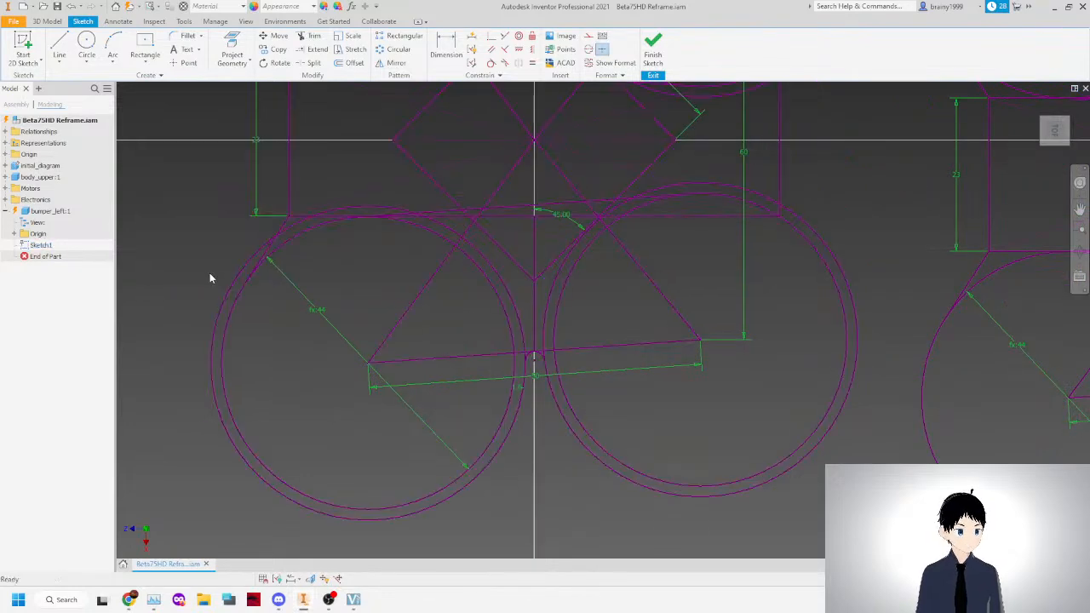
{"action": "scroll", "coordinate": [516, 292], "scroll_direction": "down", "scroll_amount": 4}
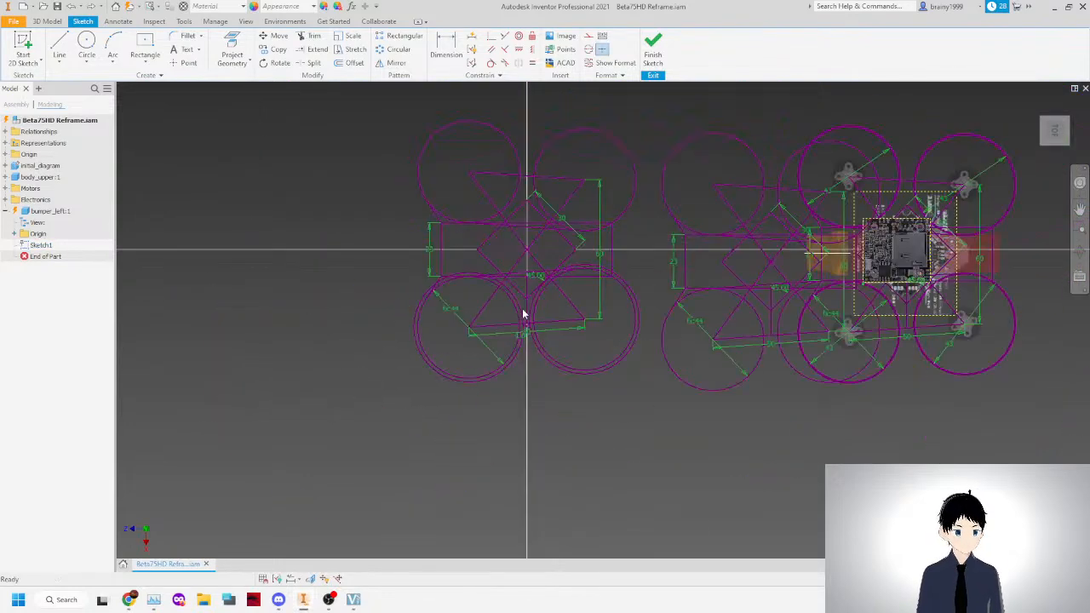
Draw a second bridging arc between the two lower outer circles, just above the existing bridging arc.
{"action": "scroll", "coordinate": [552, 295], "scroll_direction": "up", "scroll_amount": 4}
{"action": "scroll", "coordinate": [499, 319], "scroll_direction": "up", "scroll_amount": 3}
{"action": "left_click", "coordinate": [112, 46]}
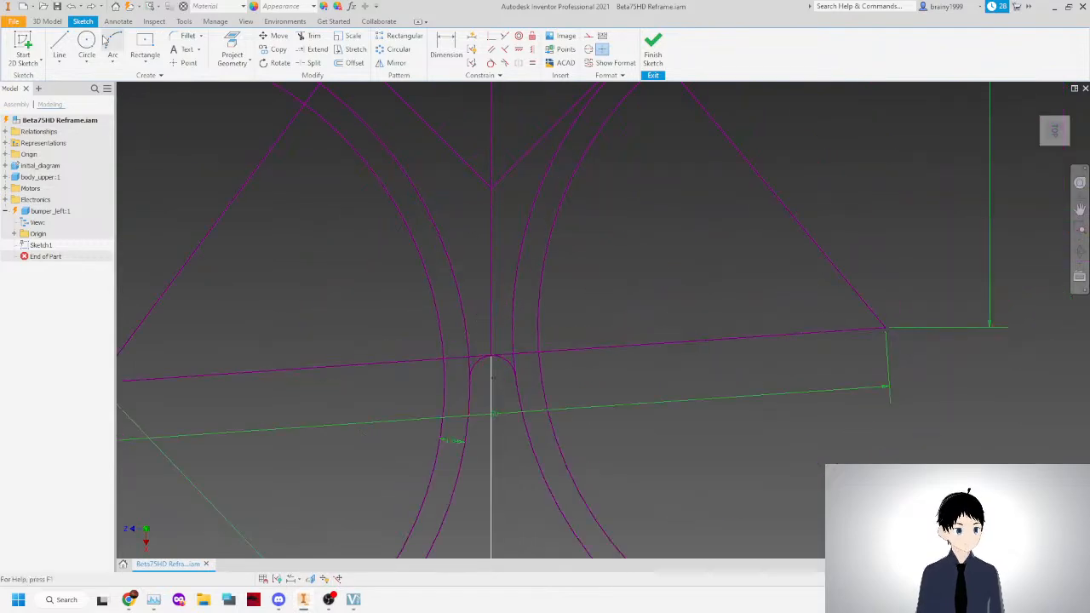
{"action": "left_click", "coordinate": [468, 349]}
{"action": "left_click", "coordinate": [112, 46]}
{"action": "left_click", "coordinate": [461, 304]}
{"action": "left_click", "coordinate": [515, 282]}
{"action": "left_click", "coordinate": [496, 251]}
{"action": "right_click", "coordinate": [453, 241]}
{"action": "left_click", "coordinate": [501, 238]}
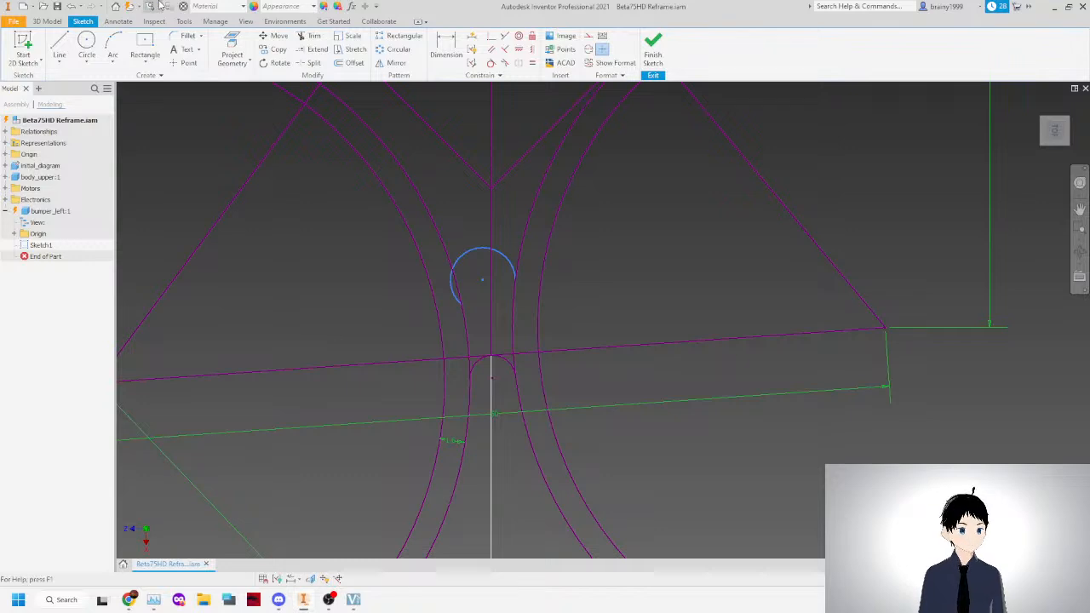
Add a numeric user parameter named layer_width with the value 0.2 mm.
{"action": "left_click", "coordinate": [245, 22]}
{"action": "left_click", "coordinate": [216, 23]}
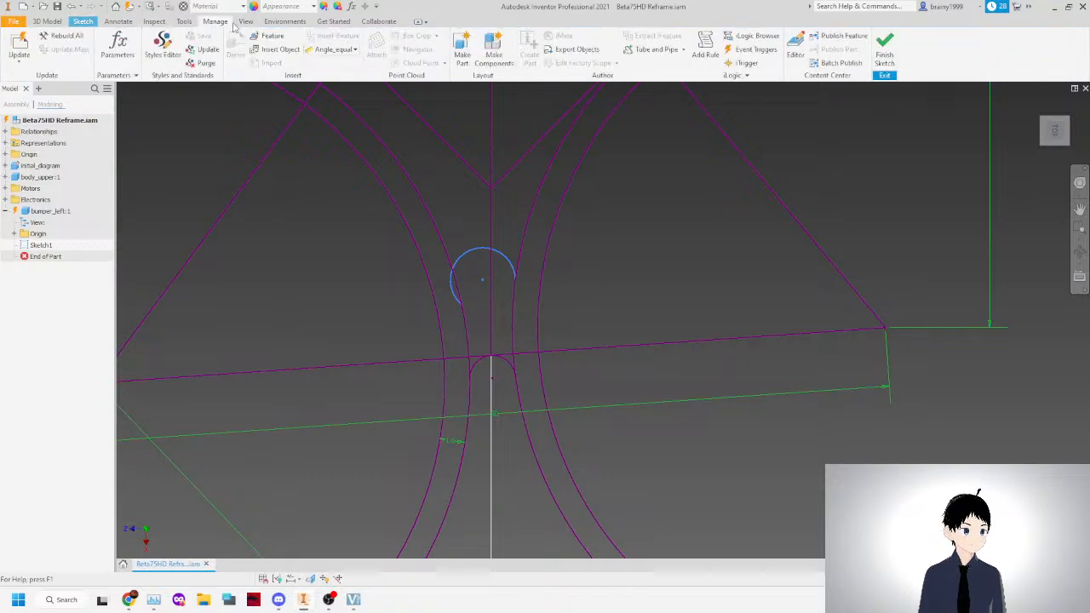
{"action": "left_click", "coordinate": [119, 47]}
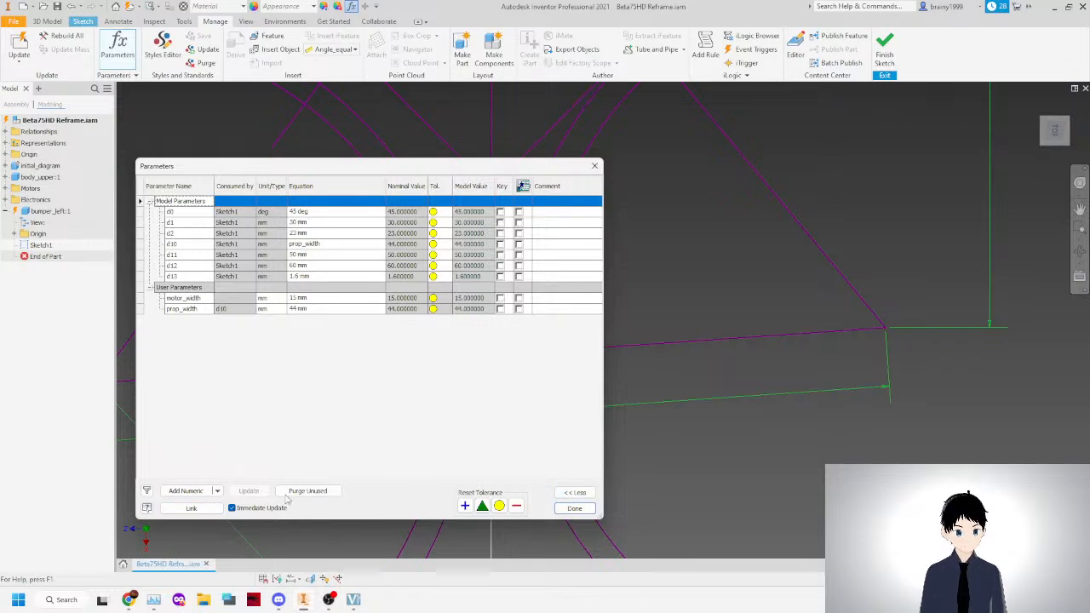
{"action": "left_click", "coordinate": [194, 491]}
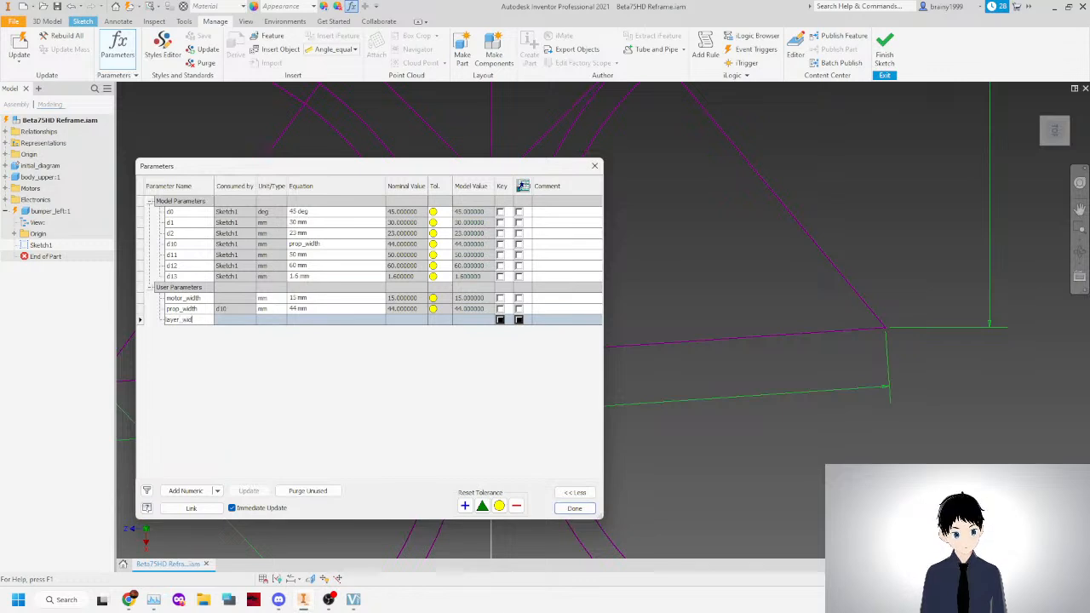
{"action": "key", "text": "Return"}
{"action": "left_click", "coordinate": [298, 320]}
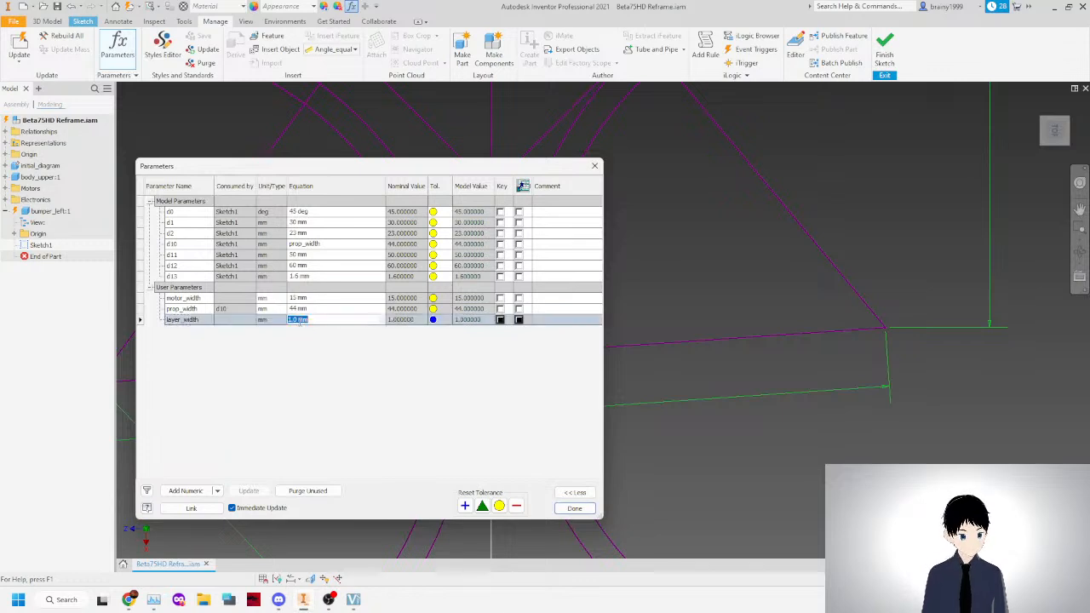
{"action": "type", "text": "0.2"}
{"action": "key", "text": "Return"}
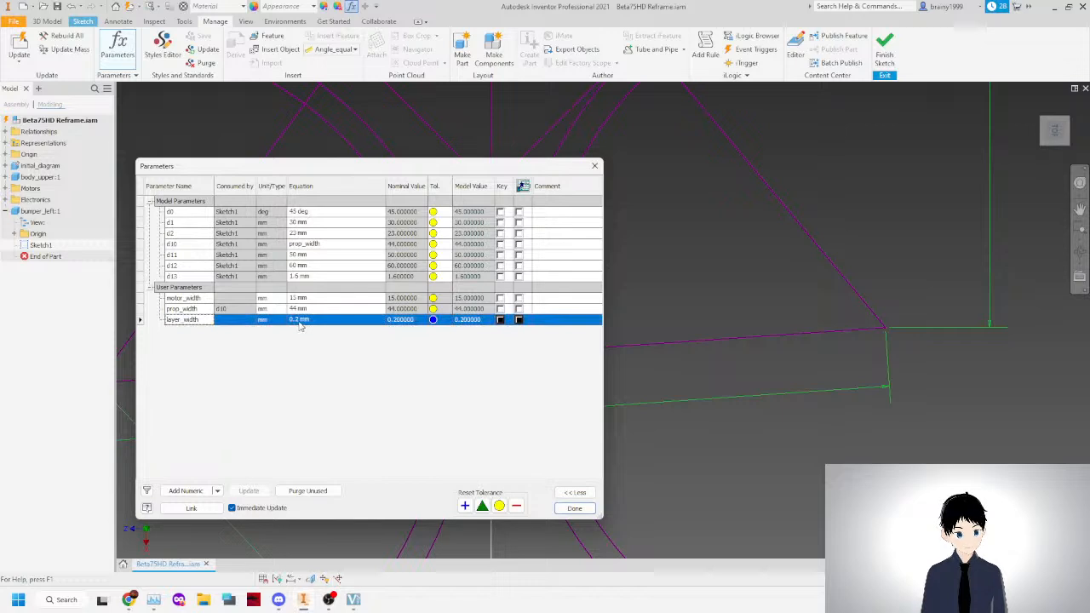
{"action": "left_click", "coordinate": [575, 508]}
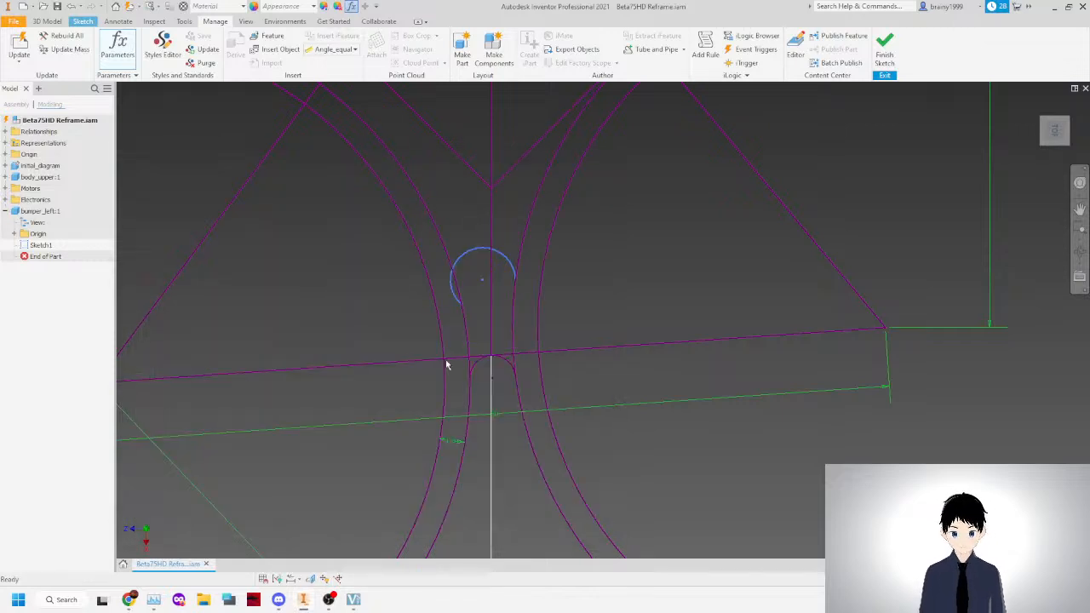
Reshape the new upper arc so its ends sit more evenly on the two outer circles.
{"action": "right_click", "coordinate": [385, 301]}
{"action": "left_click", "coordinate": [387, 305]}
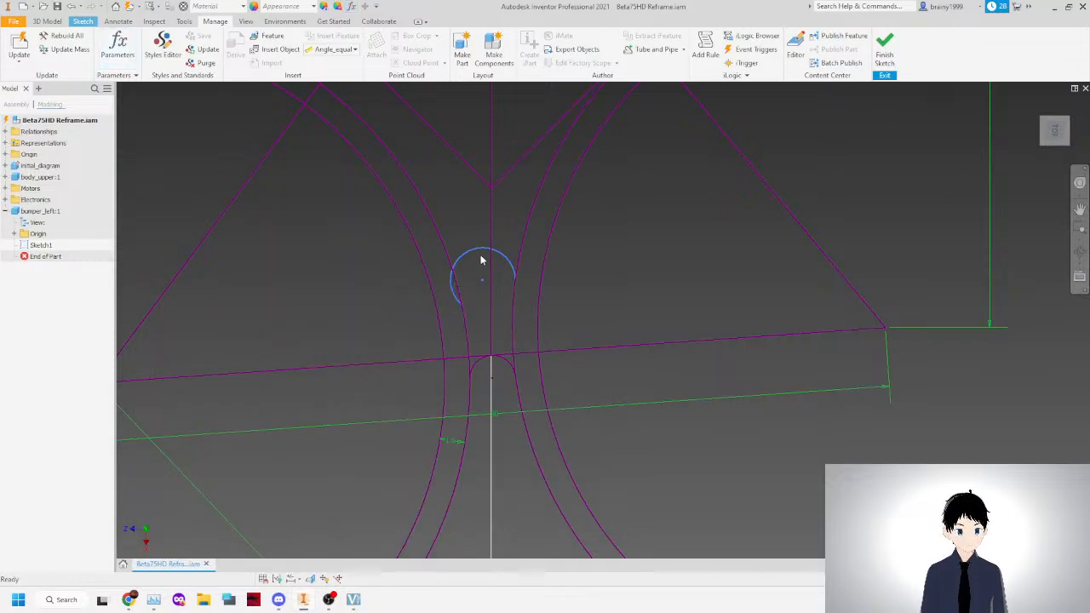
{"action": "left_click_drag", "start_coordinate": [483, 249], "coordinate": [476, 272]}
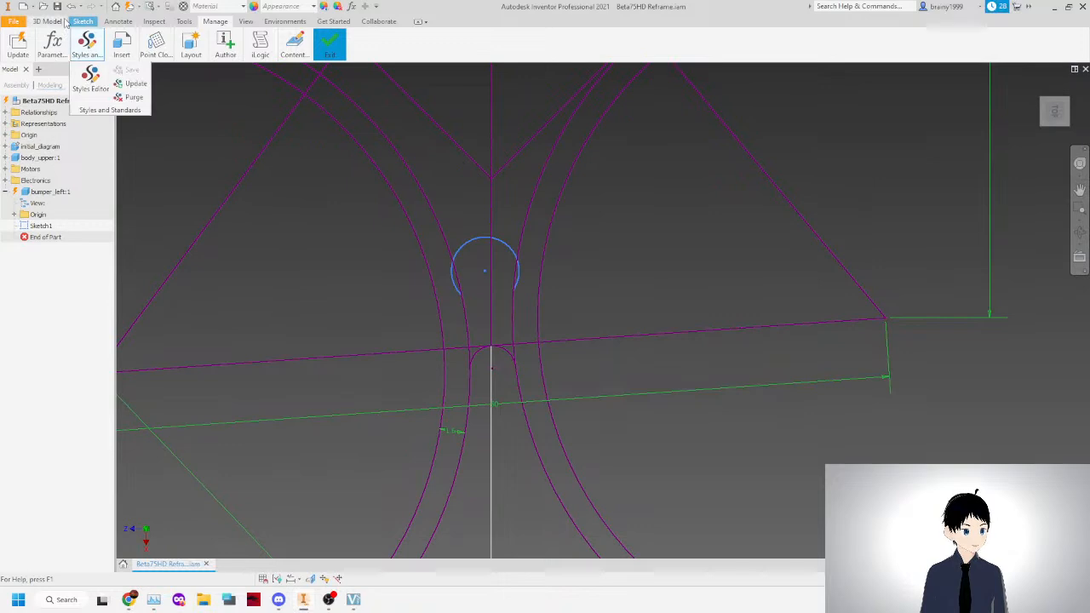
{"action": "left_click", "coordinate": [76, 23]}
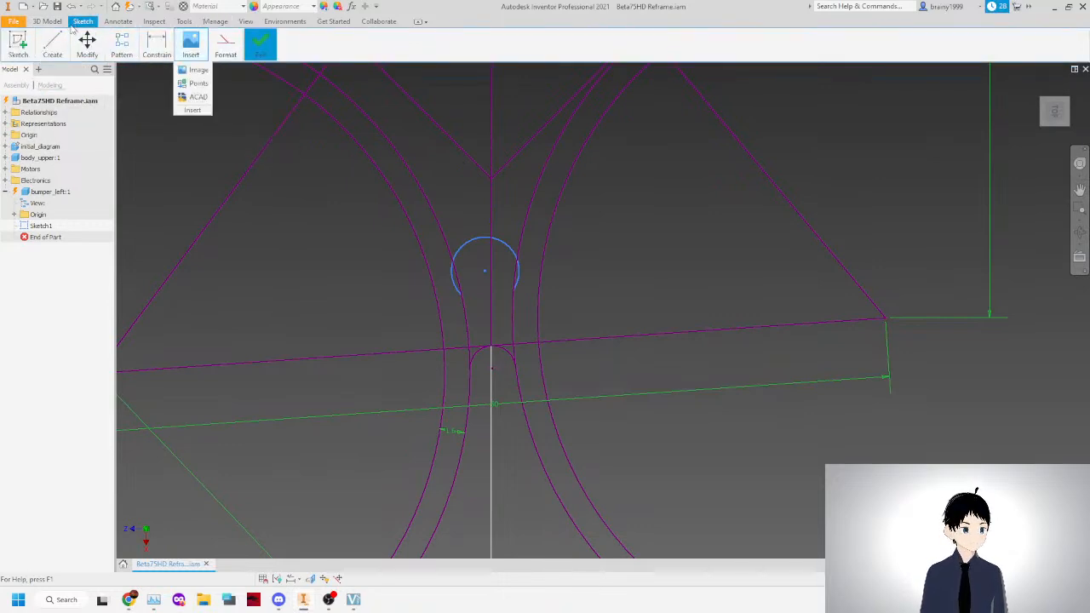
{"action": "left_click", "coordinate": [419, 21]}
{"action": "left_click", "coordinate": [419, 21]}
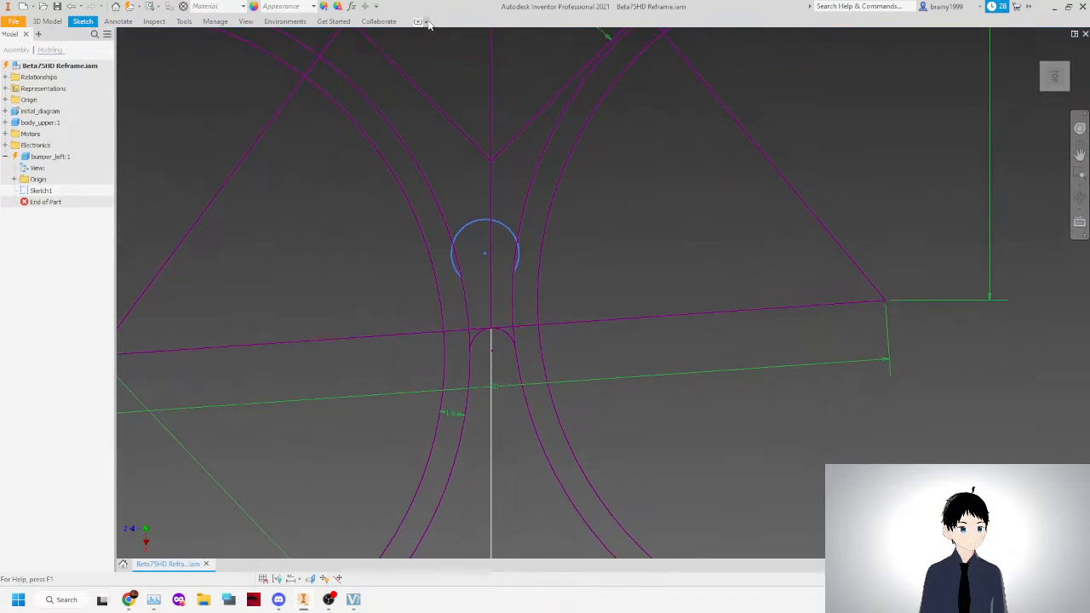
{"action": "left_click", "coordinate": [425, 21]}
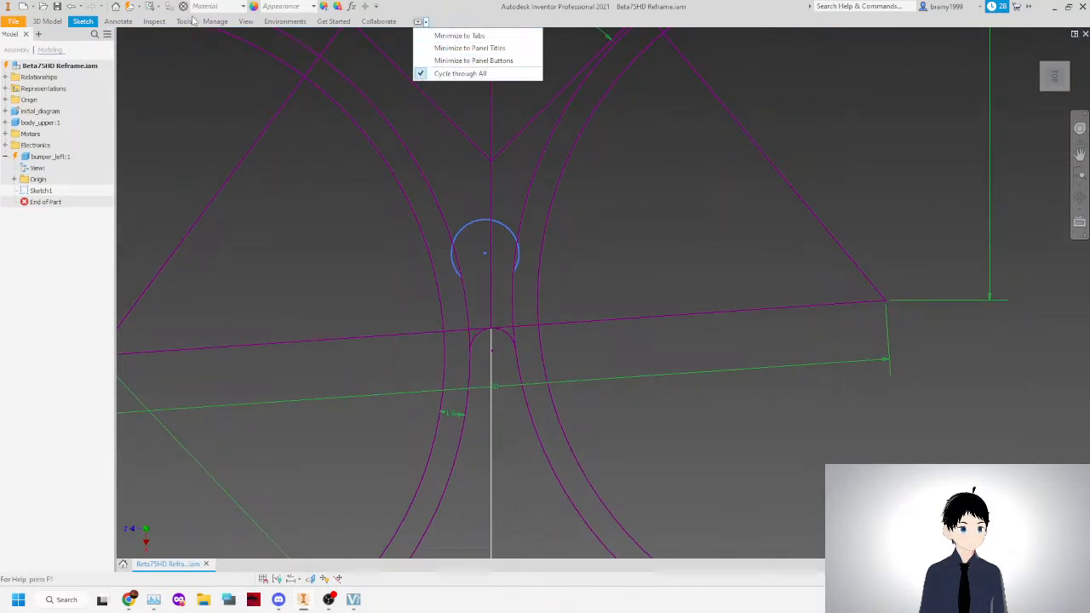
{"action": "left_click", "coordinate": [416, 24]}
{"action": "left_click", "coordinate": [417, 24]}
{"action": "left_click", "coordinate": [424, 23]}
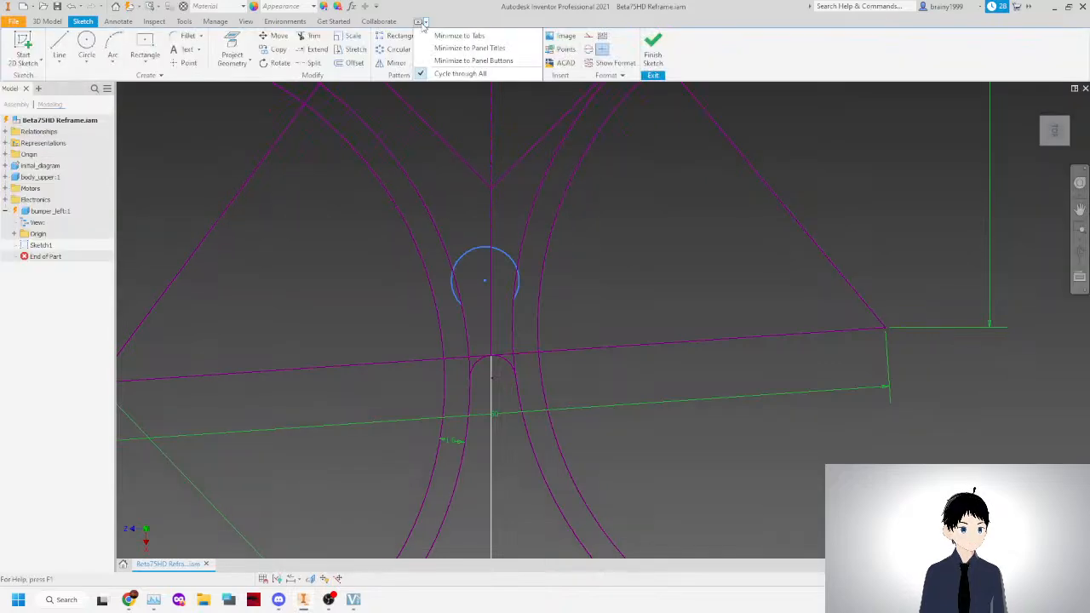
{"action": "left_click", "coordinate": [314, 23]}
{"action": "left_click", "coordinate": [82, 21]}
Make the new upper arc tangent to the outer circle on each side.
{"action": "scroll", "coordinate": [475, 275], "scroll_direction": "down", "scroll_amount": 3}
{"action": "left_click", "coordinate": [472, 62]}
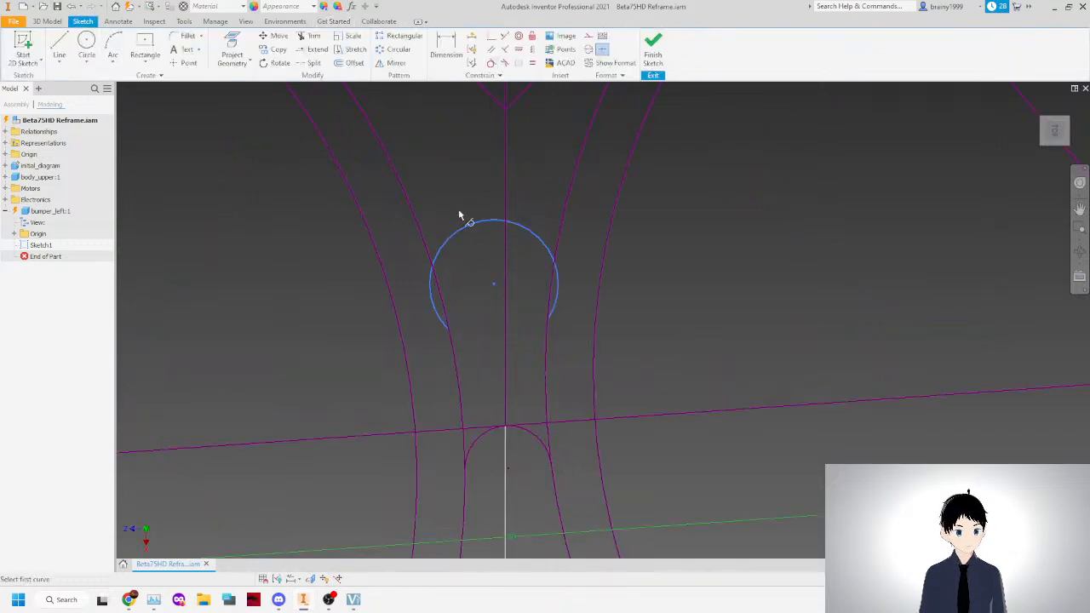
{"action": "left_click", "coordinate": [436, 285]}
{"action": "left_click", "coordinate": [441, 286]}
{"action": "left_click", "coordinate": [561, 292]}
{"action": "left_click", "coordinate": [555, 297]}
{"action": "right_click", "coordinate": [510, 265]}
{"action": "left_click", "coordinate": [552, 267]}
{"action": "left_click_drag", "start_coordinate": [494, 282], "coordinate": [509, 424]}
{"action": "key", "text": "ctrl+z"}
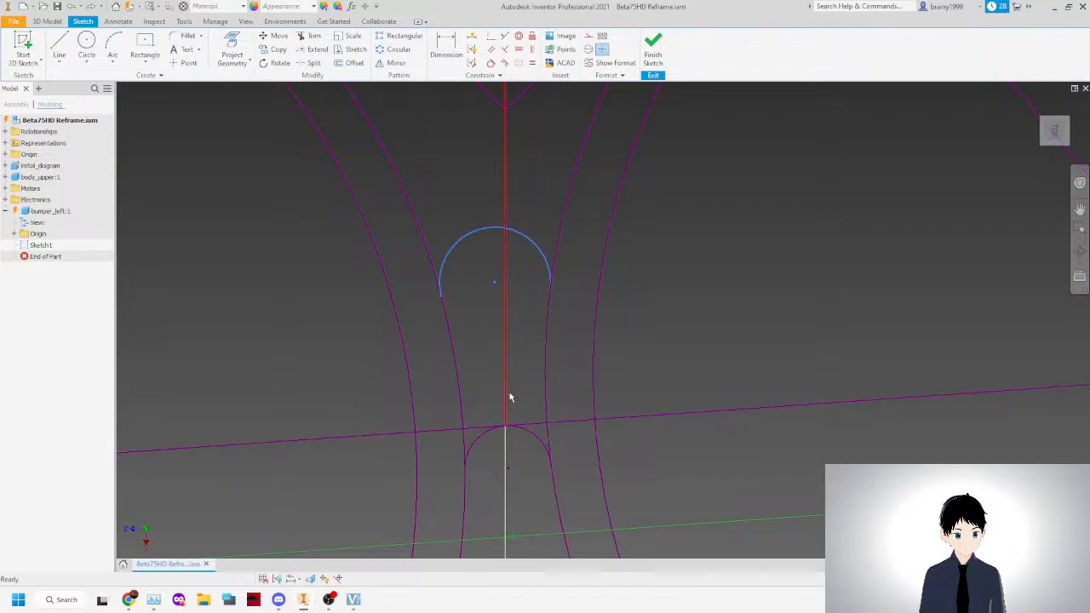
Dimension the distance between the upper and lower bridging arcs, linking it to the 1.6 mm gap dimension d13.
{"action": "left_click", "coordinate": [446, 47]}
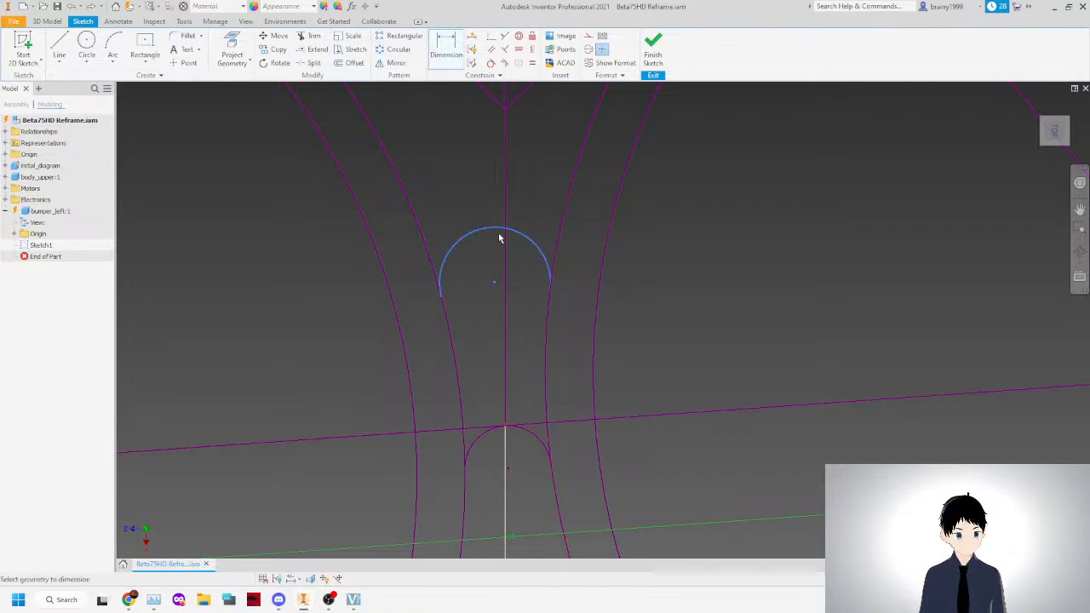
{"action": "left_click", "coordinate": [495, 227]}
{"action": "left_click", "coordinate": [529, 431]}
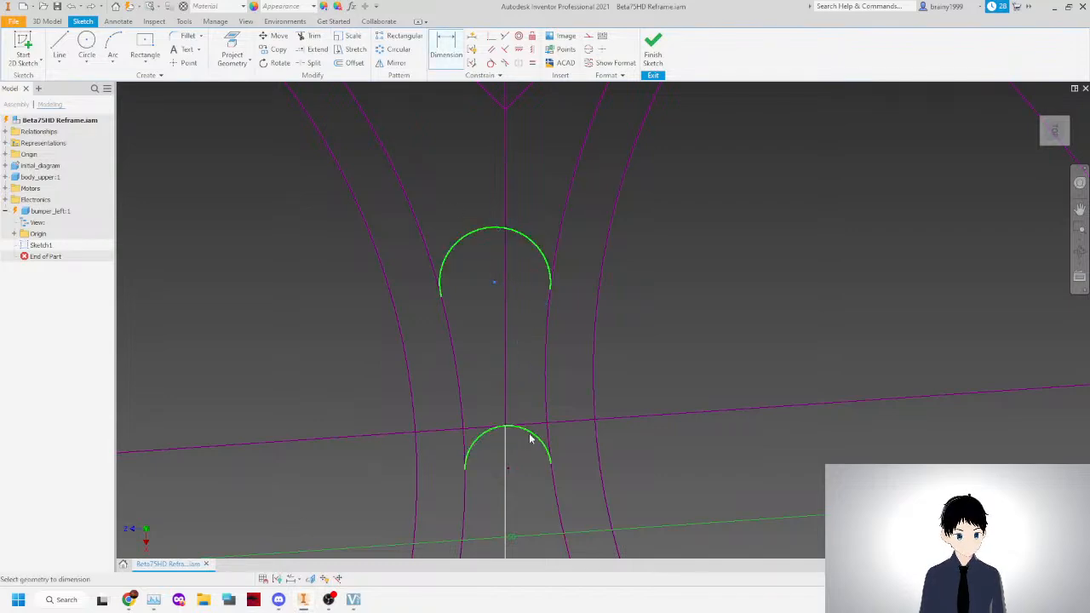
{"action": "left_click", "coordinate": [523, 383]}
{"action": "scroll", "coordinate": [410, 368], "scroll_direction": "down", "scroll_amount": 3}
{"action": "left_click", "coordinate": [426, 509]}
{"action": "left_click", "coordinate": [563, 426]}
{"action": "right_click", "coordinate": [369, 338]}
{"action": "left_click", "coordinate": [409, 336]}
{"action": "scroll", "coordinate": [470, 350], "scroll_direction": "down", "scroll_amount": 3}
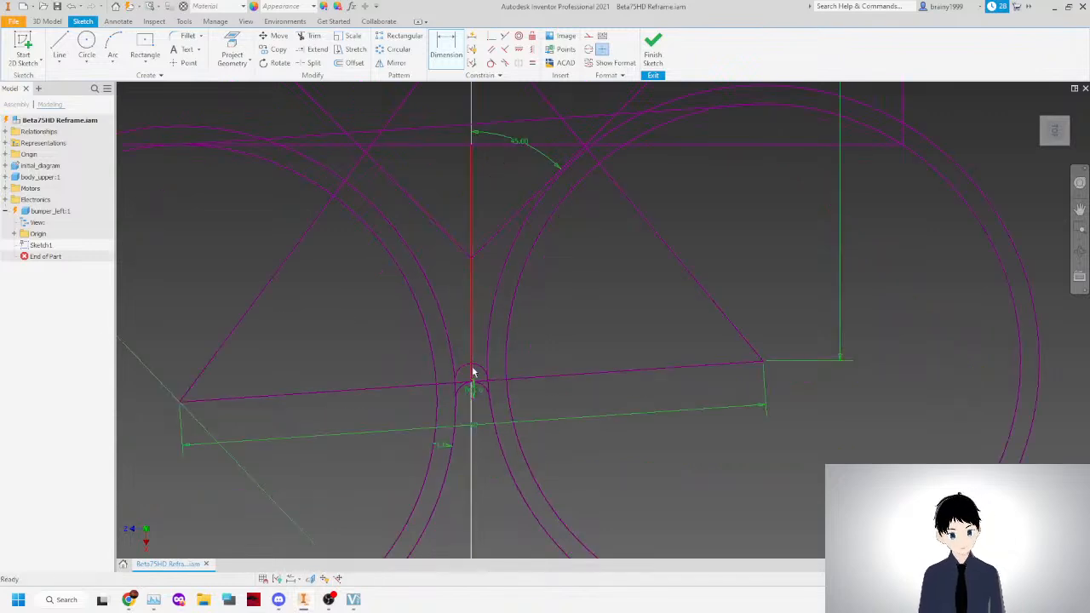
{"action": "double_click", "coordinate": [444, 448]}
{"action": "type", "text": "panel_"}
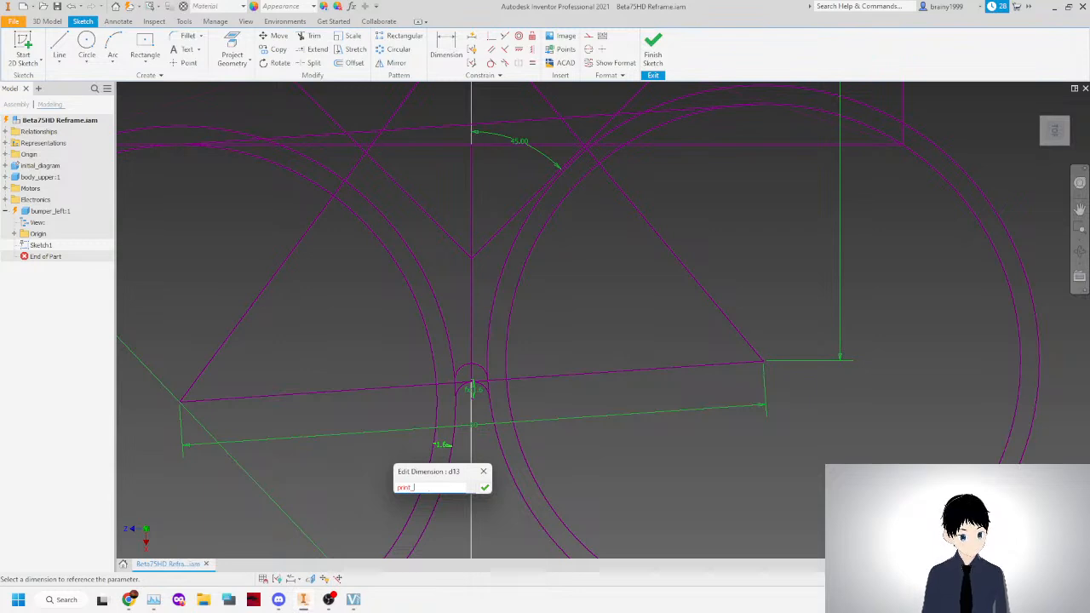
{"action": "key", "text": "Escape"}
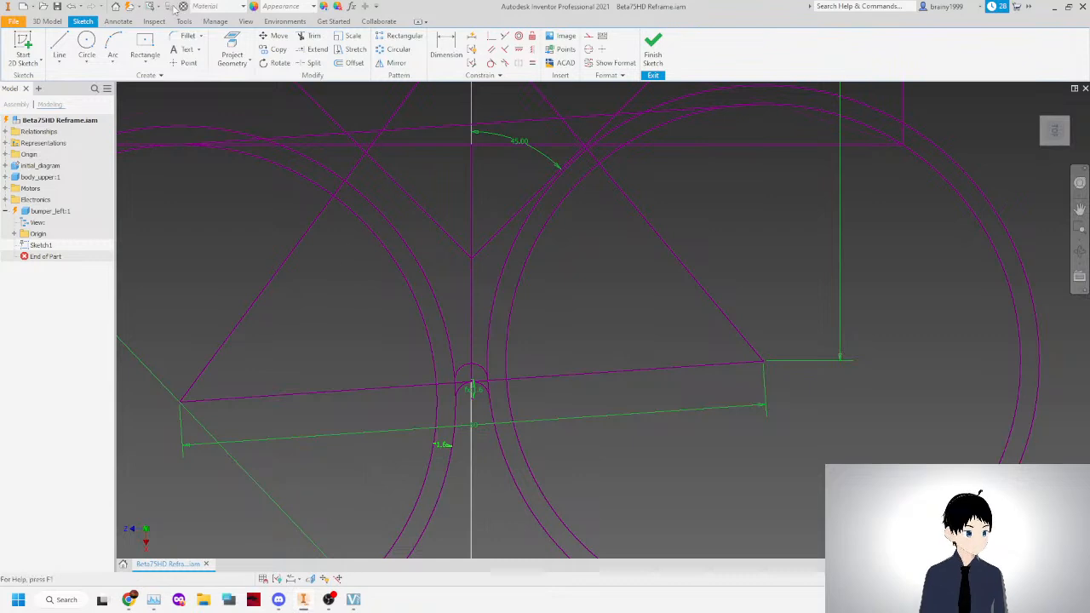
Rename the user parameter layer_width to print_width.
{"action": "left_click", "coordinate": [118, 21]}
{"action": "left_click", "coordinate": [184, 22]}
{"action": "left_click", "coordinate": [154, 22]}
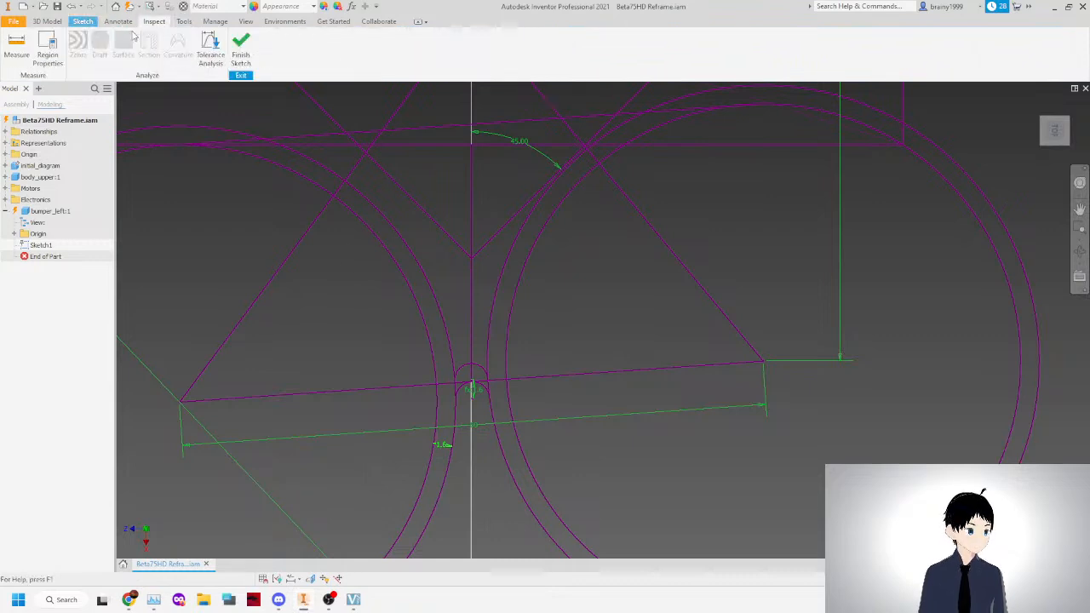
{"action": "left_click", "coordinate": [214, 22]}
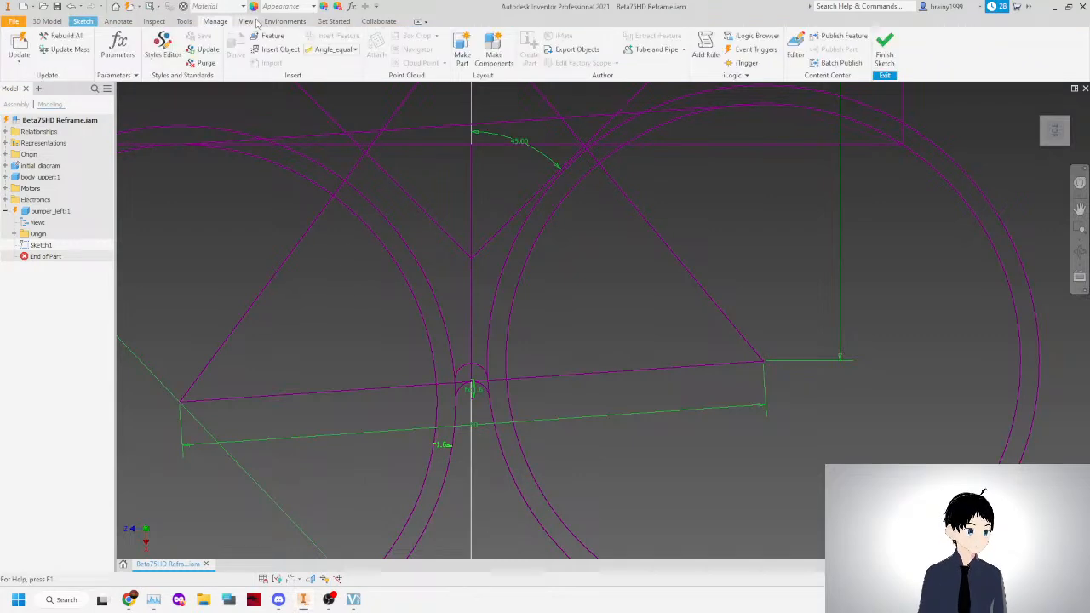
{"action": "left_click", "coordinate": [117, 47]}
{"action": "left_click", "coordinate": [179, 331]}
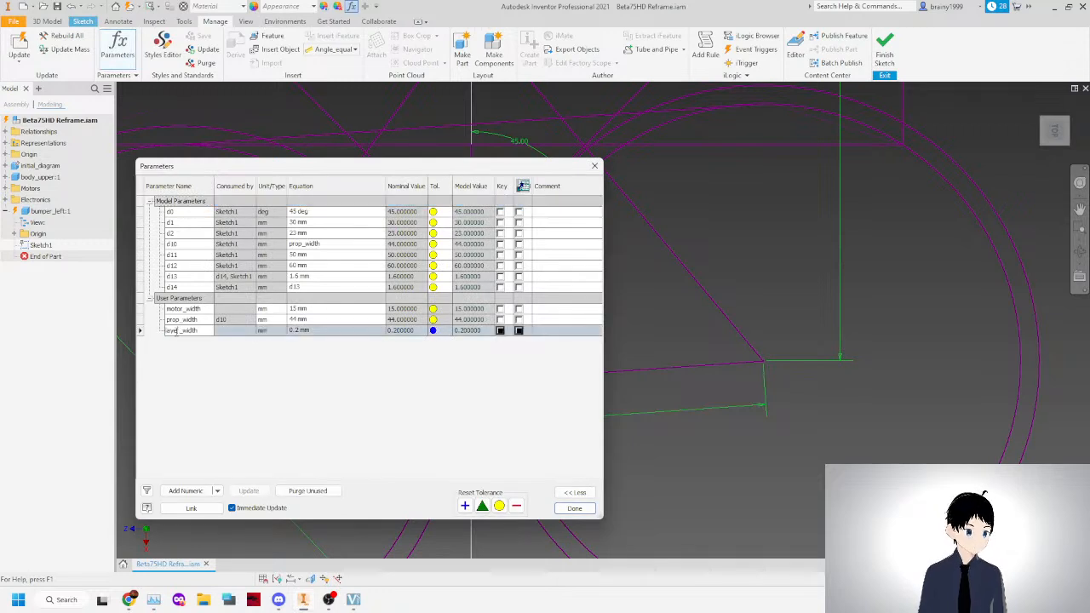
{"action": "type", "text": "print"}
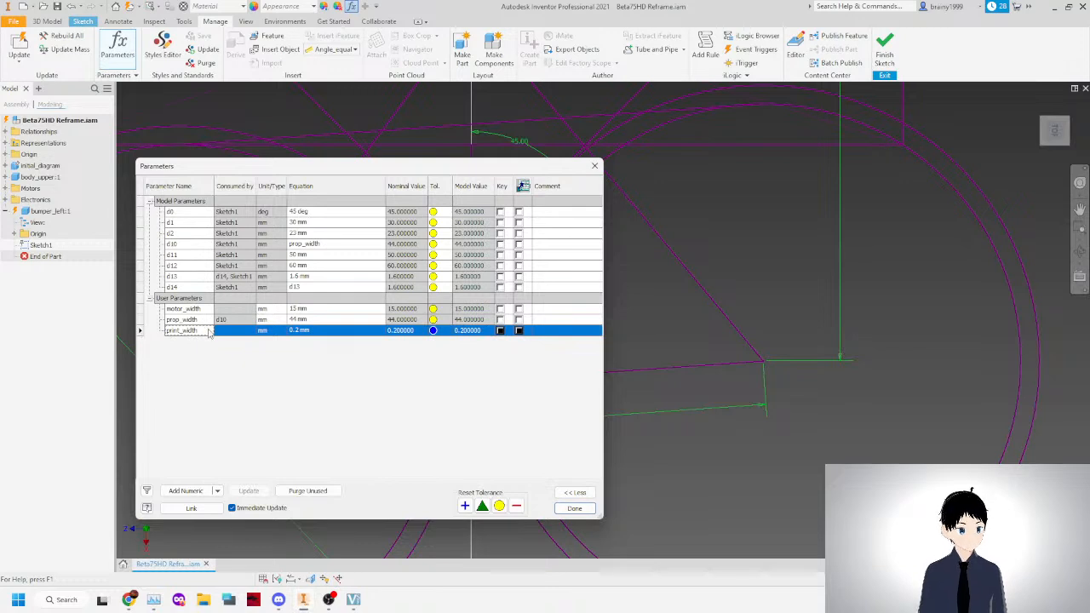
Set the gap dimension between the propeller circle and its outer circle to print_width*4, reusing the copied parameter name.
{"action": "left_click", "coordinate": [212, 332]}
{"action": "key", "text": "ctrl+c"}
{"action": "left_click", "coordinate": [575, 509]}
{"action": "scroll", "coordinate": [465, 414], "scroll_direction": "up", "scroll_amount": 5}
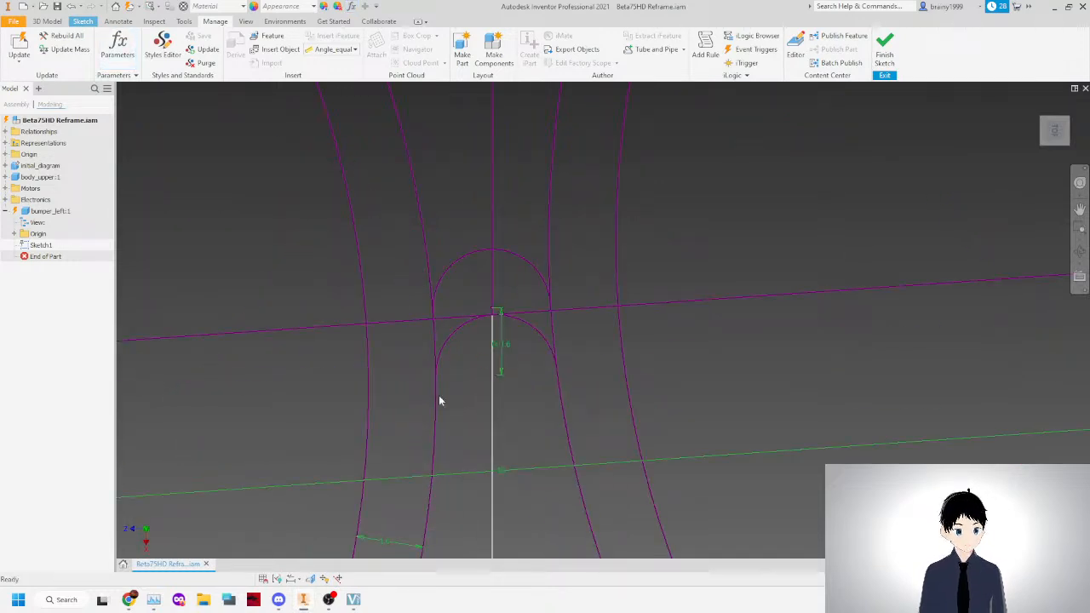
{"action": "double_click", "coordinate": [387, 542]}
{"action": "key", "text": "ctrl+v"}
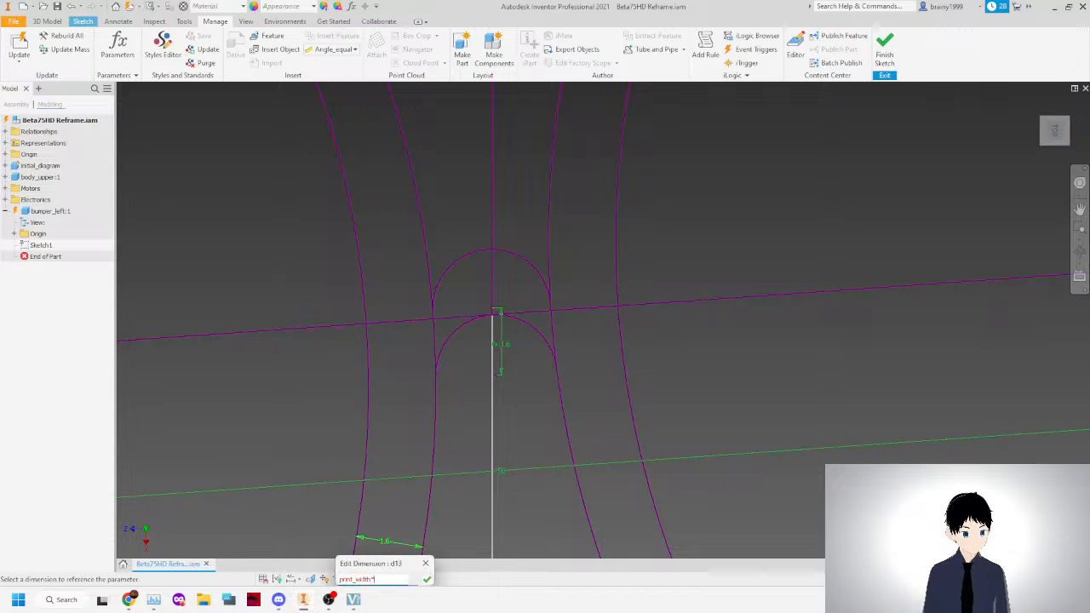
{"action": "type", "text": "*4"}
{"action": "key", "text": "Return"}
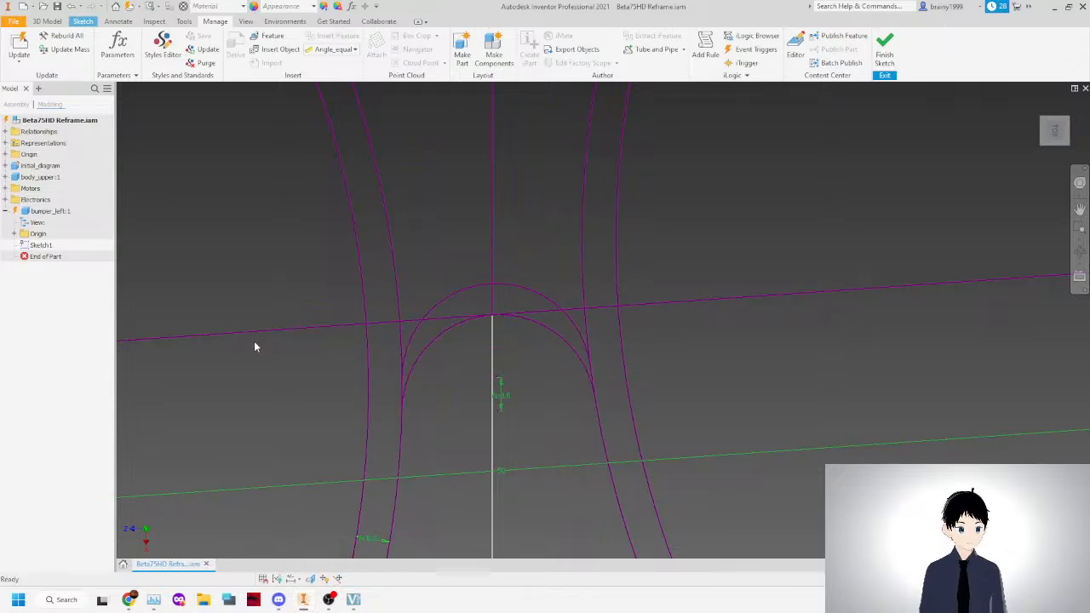
Delete the distance dimension between the two bridging arcs and move the freed upper arc away from the lower one.
{"action": "scroll", "coordinate": [422, 353], "scroll_direction": "up", "scroll_amount": 3}
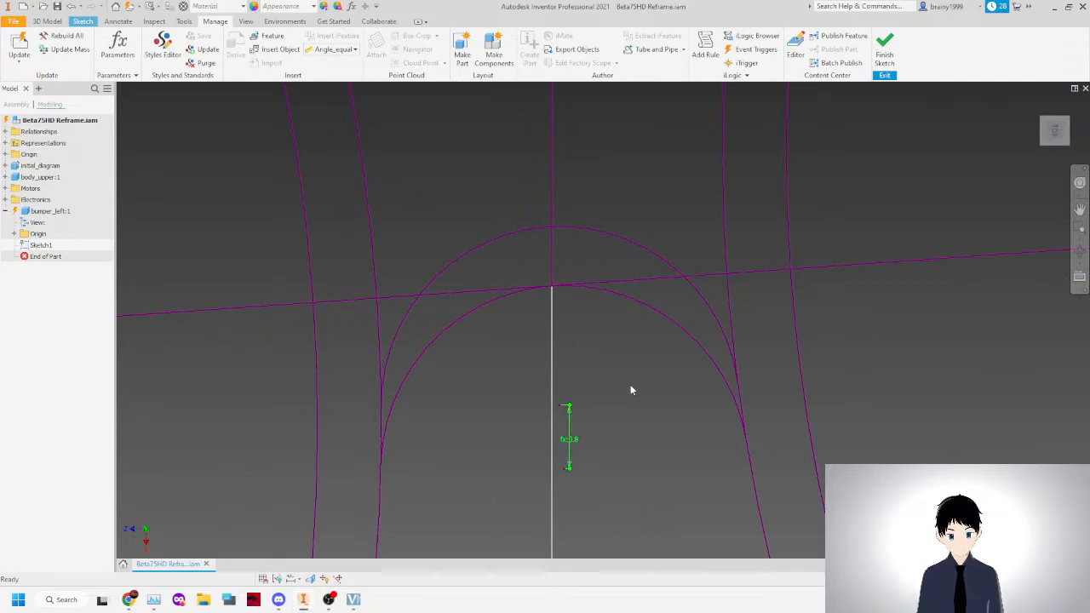
{"action": "key", "text": "Delete"}
{"action": "left_click_drag", "start_coordinate": [709, 320], "coordinate": [708, 267]}
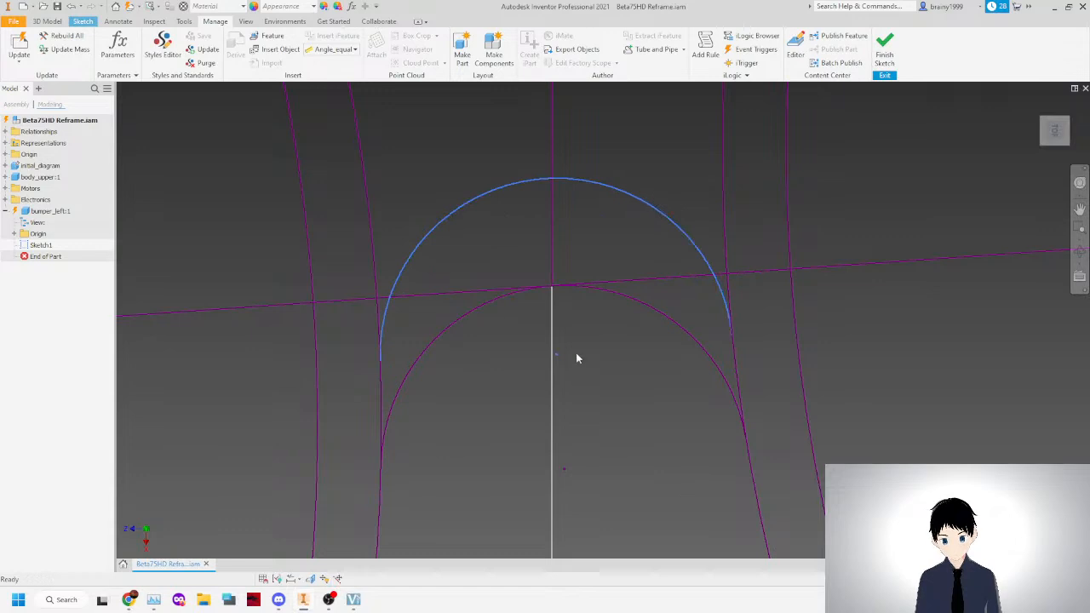
Dimension the distance between the endpoints of the upper and lower bridging arcs, linking it to the gap dimension between the propeller circles.
{"action": "left_click", "coordinate": [82, 21]}
{"action": "left_click", "coordinate": [445, 46]}
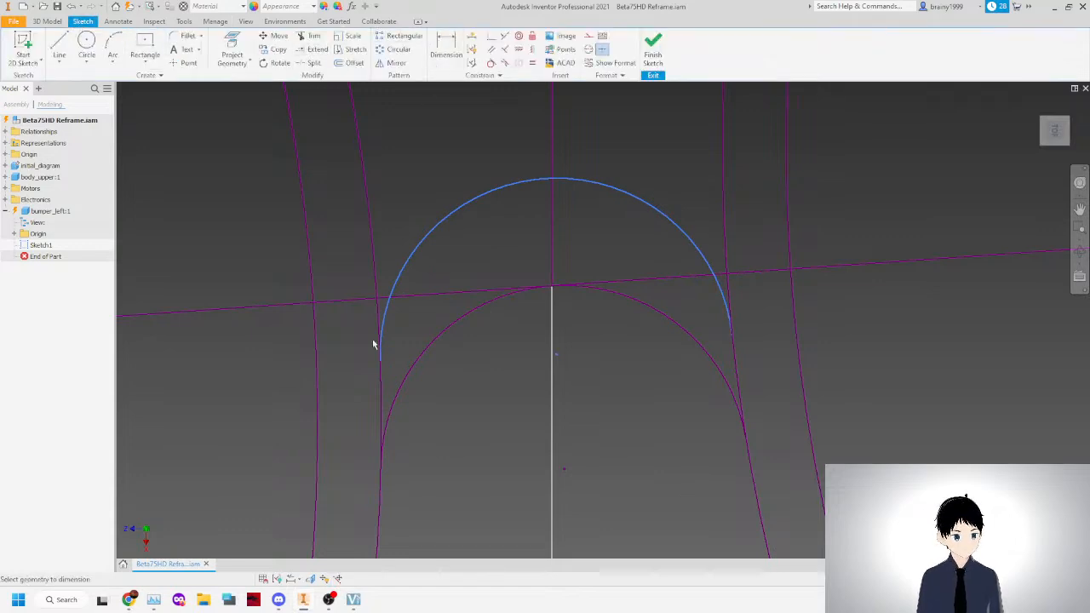
{"action": "left_click", "coordinate": [384, 452]}
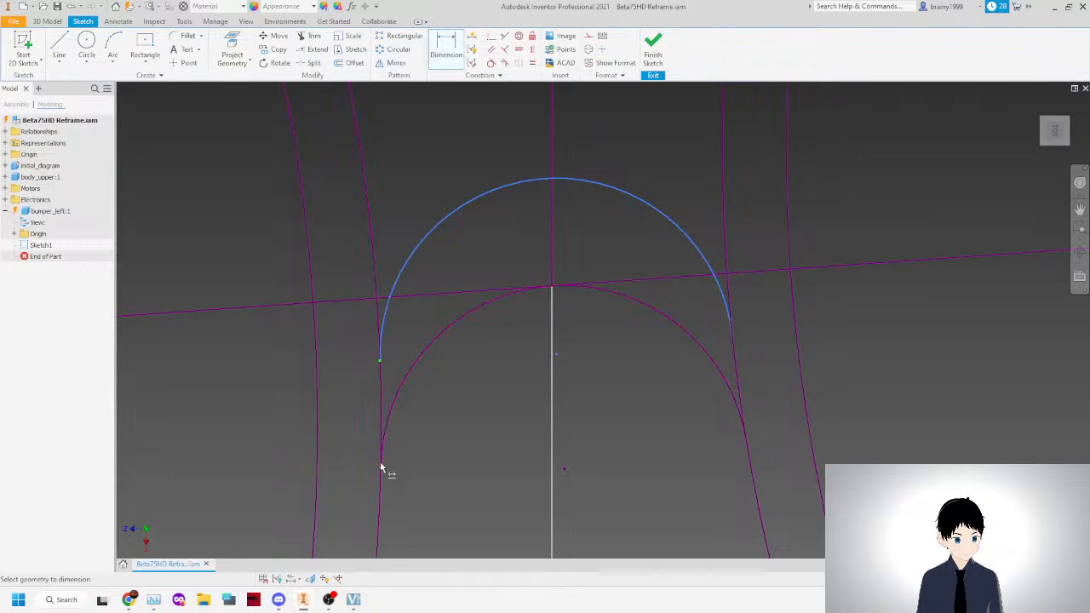
{"action": "left_click", "coordinate": [360, 448]}
{"action": "scroll", "coordinate": [288, 390], "scroll_direction": "down", "scroll_amount": 5}
{"action": "left_click", "coordinate": [288, 502]}
{"action": "left_click", "coordinate": [402, 489]}
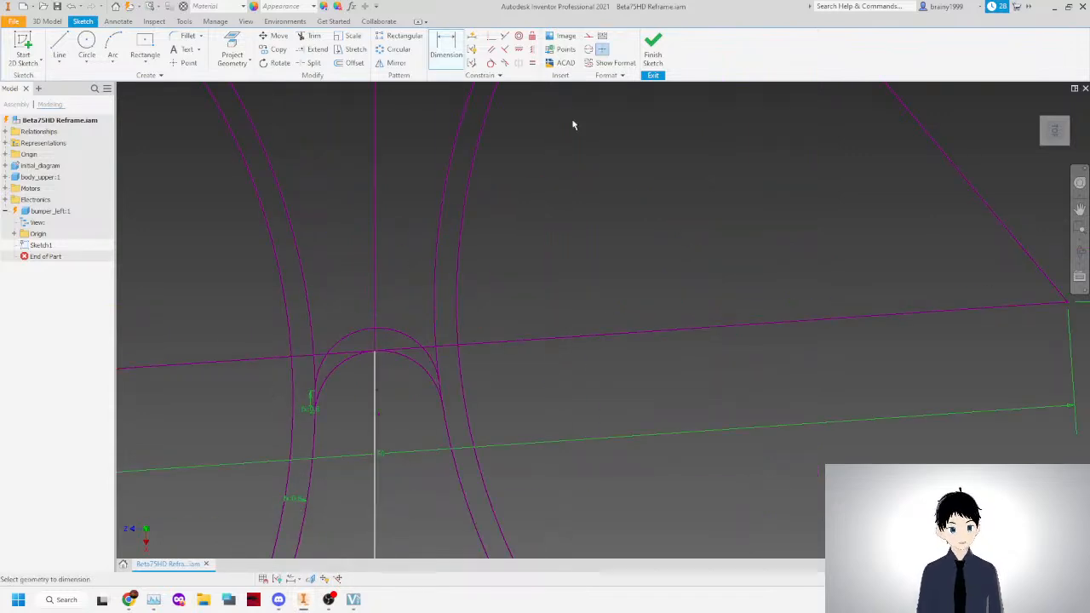
Finish the bumper outline sketch and return from the bumper_left part to the top-level assembly.
{"action": "scroll", "coordinate": [597, 162], "scroll_direction": "down", "scroll_amount": 8}
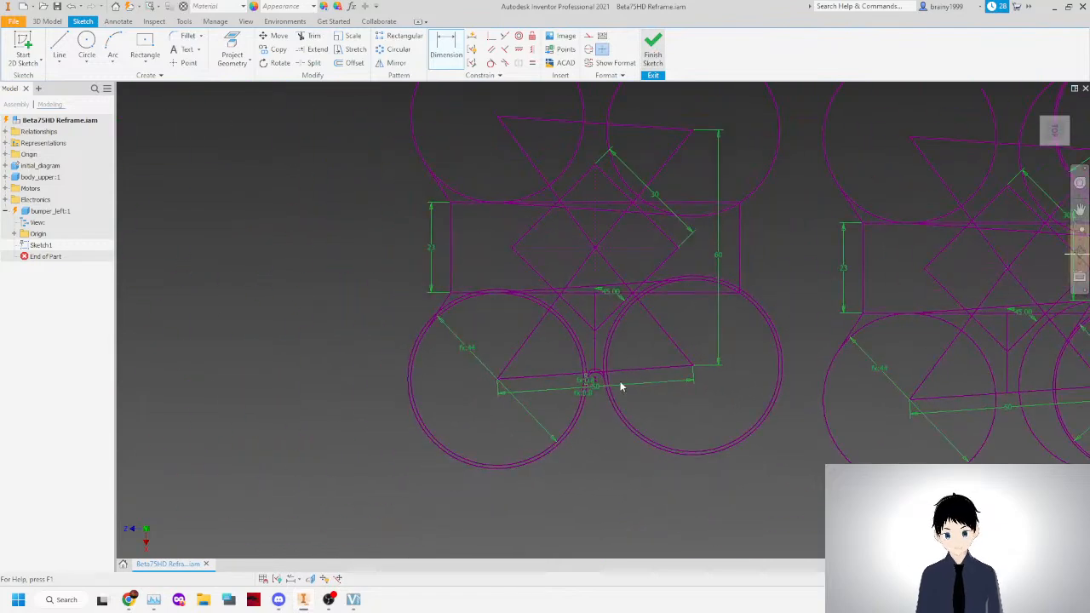
{"action": "scroll", "coordinate": [615, 380], "scroll_direction": "up", "scroll_amount": 8}
{"action": "key", "text": "s"}
{"action": "left_click", "coordinate": [952, 42]}
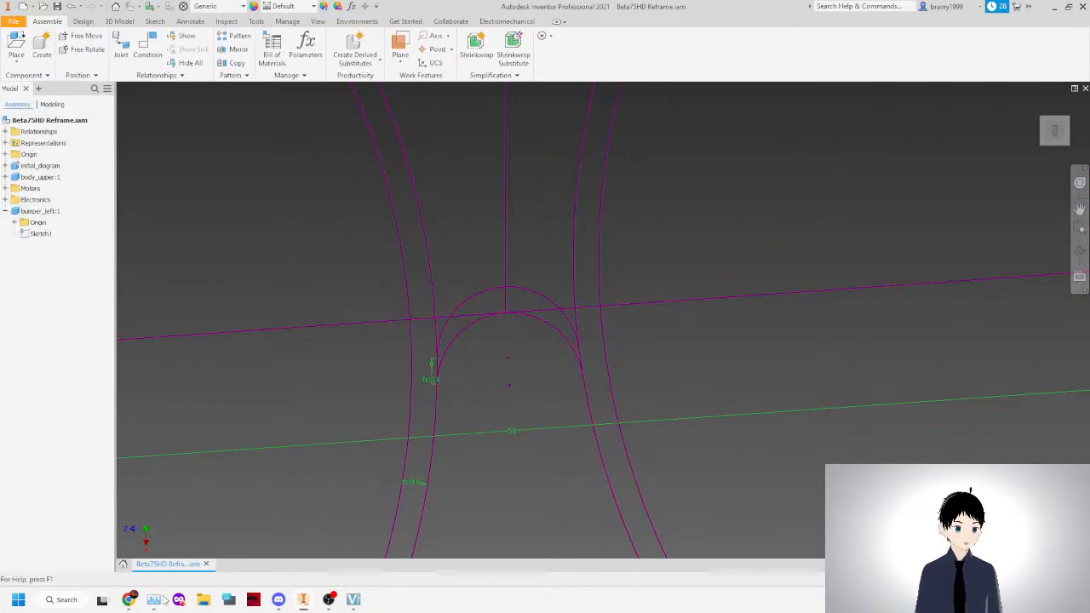
Switch to Ultimaker Cura to check how printed wall lines are set up.
{"action": "left_click", "coordinate": [154, 600]}
{"action": "left_click", "coordinate": [154, 600]}
{"action": "left_click", "coordinate": [7, 607]}
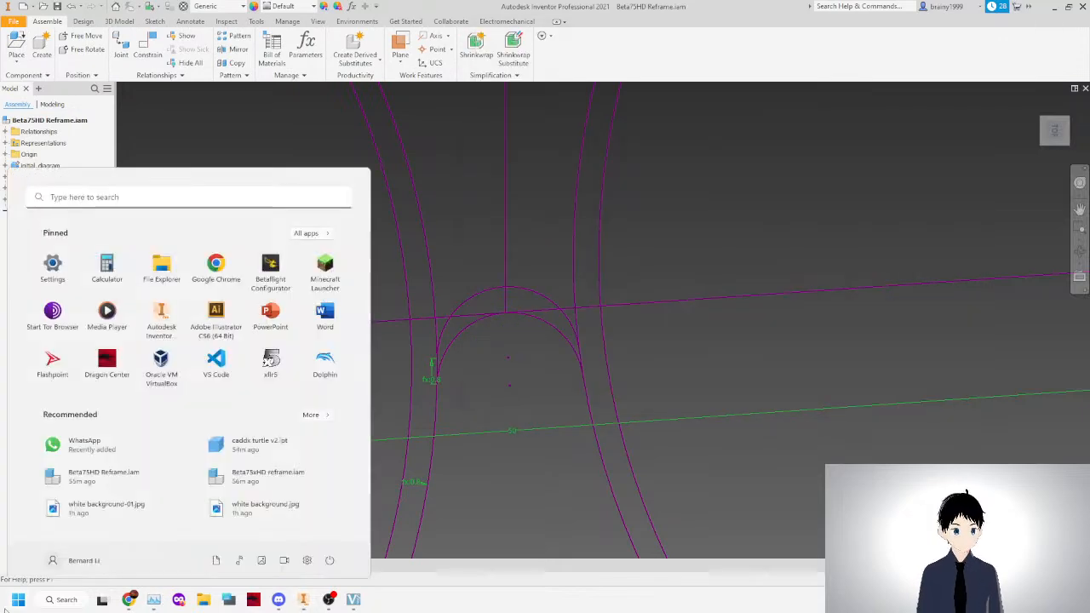
{"action": "type", "text": "calc"}
{"action": "key", "text": "Return"}
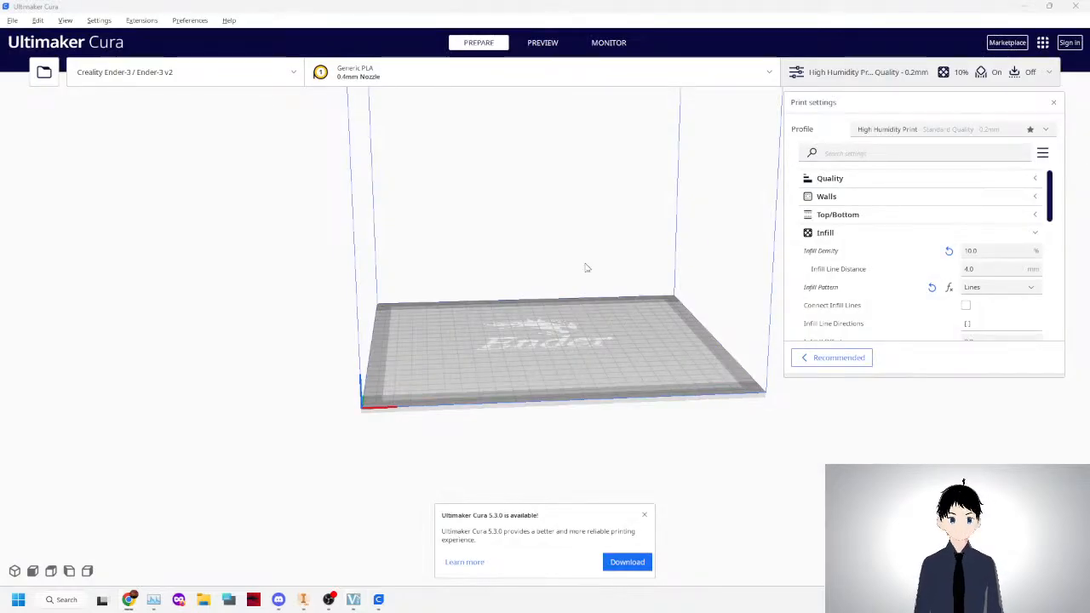
Collapse the infill settings, expand the wall settings and check the wall thickness value.
{"action": "right_click_drag", "start_coordinate": [609, 207], "coordinate": [567, 236]}
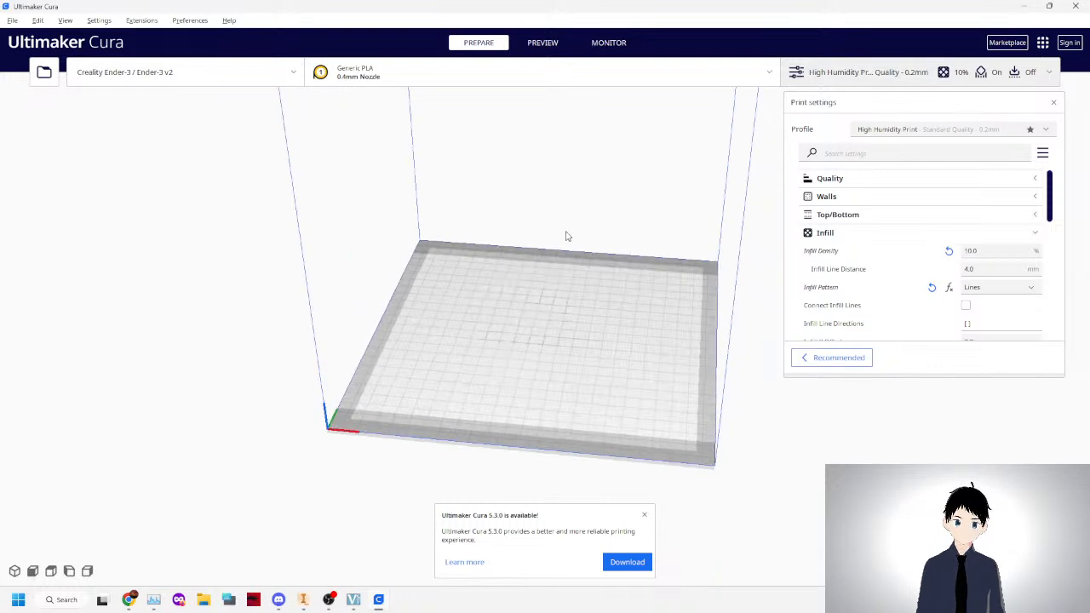
{"action": "left_click", "coordinate": [911, 232]}
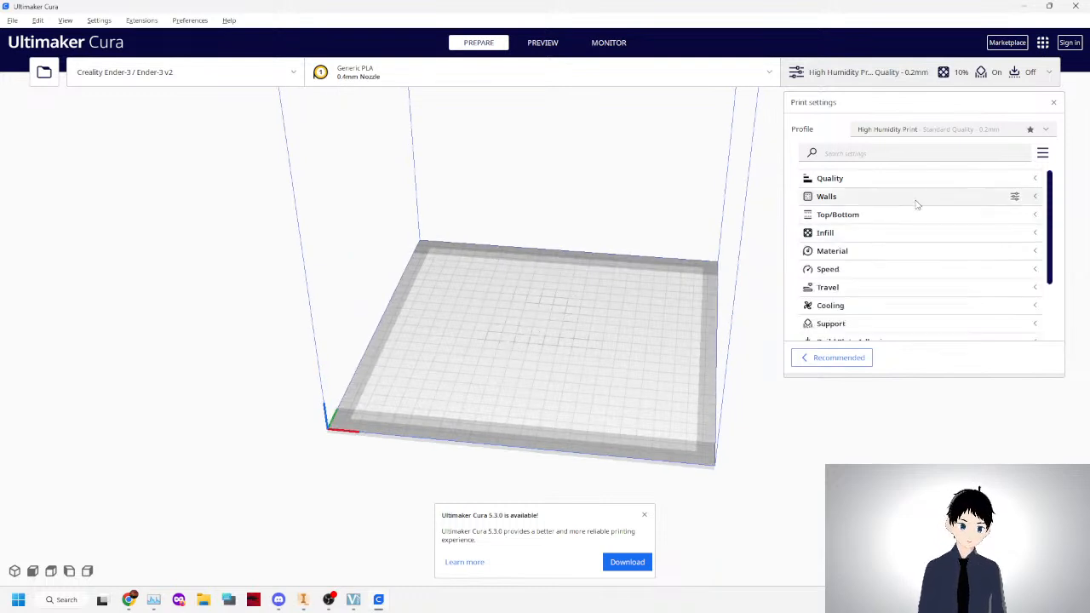
{"action": "left_click", "coordinate": [920, 198]}
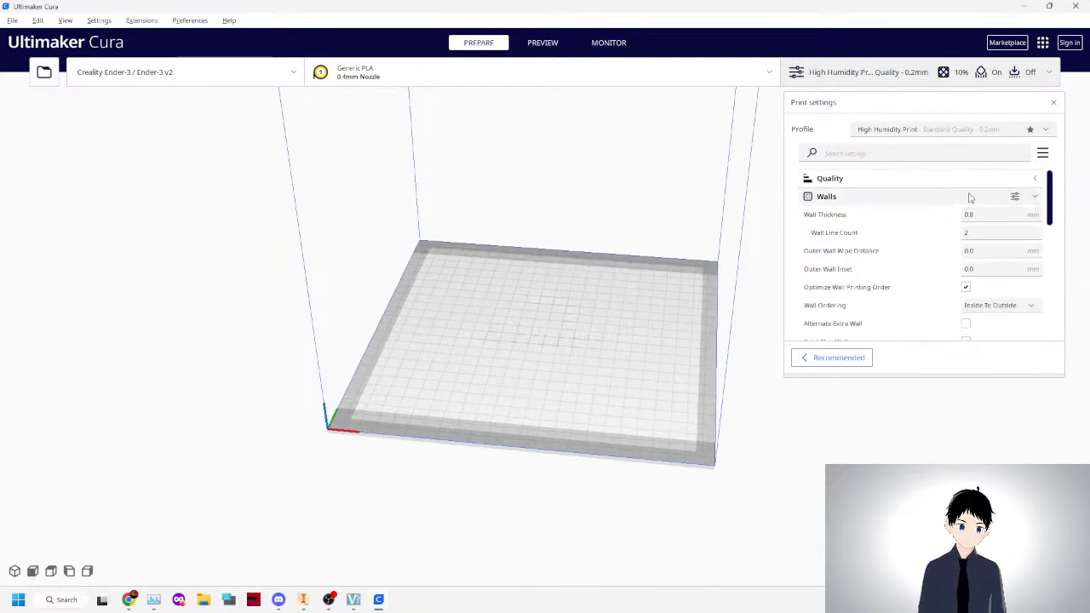
{"action": "left_click", "coordinate": [968, 213]}
{"action": "left_click_drag", "start_coordinate": [969, 214], "coordinate": [956, 218]}
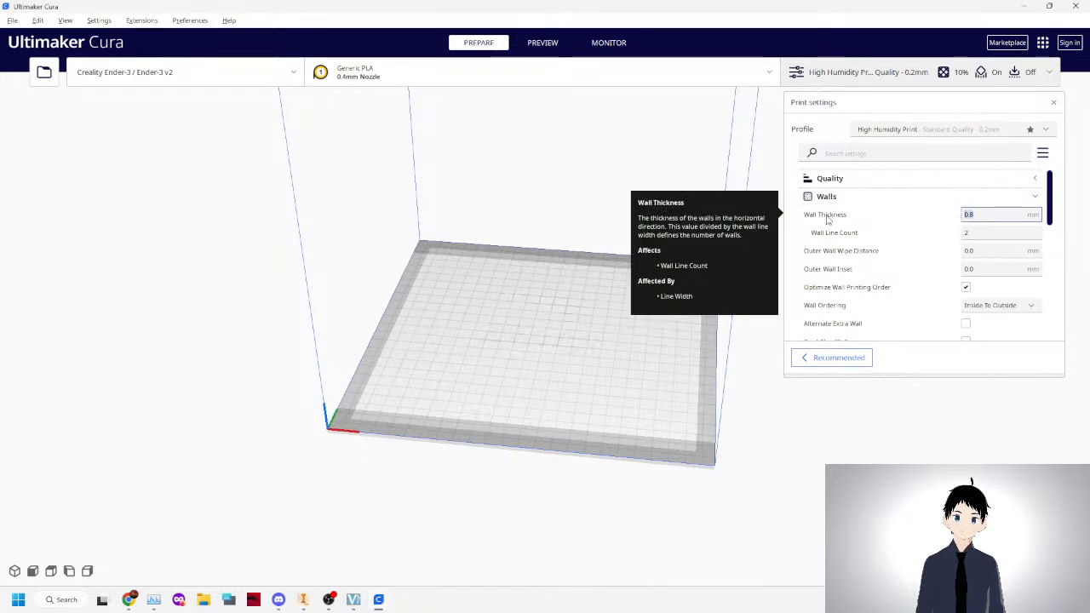
{"action": "left_click", "coordinate": [648, 223]}
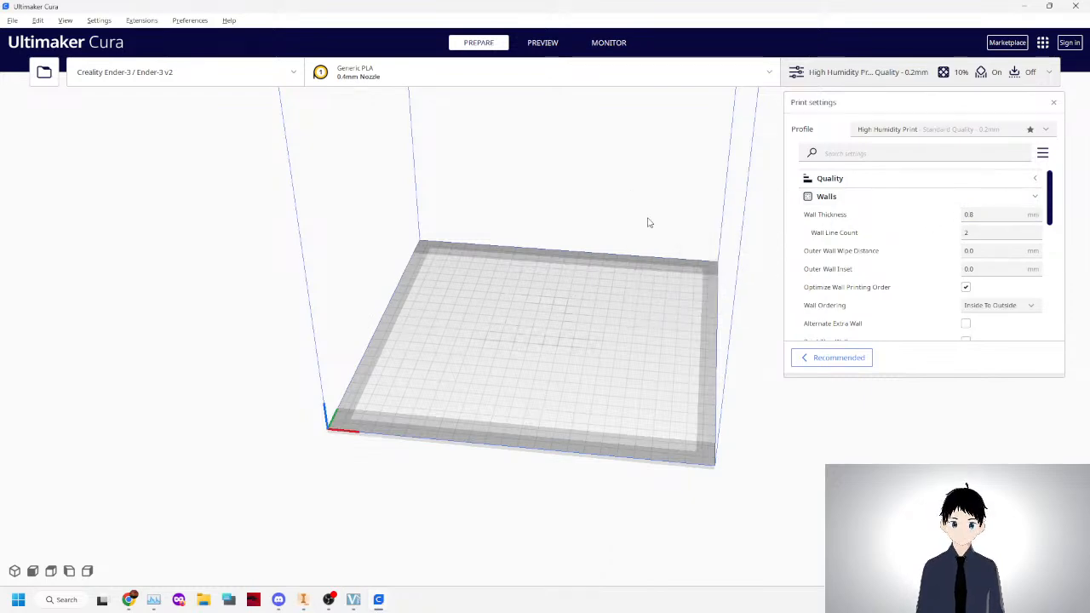
Load the Krait_MK2_Front.stl model from the Downloads folder onto the build plate.
{"action": "left_click", "coordinate": [43, 72]}
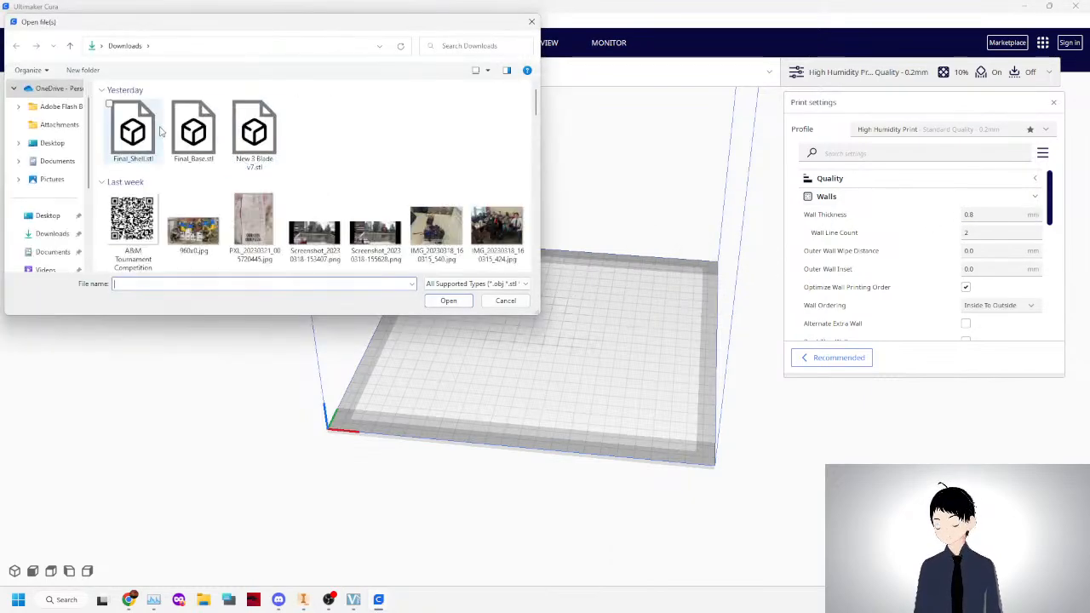
{"action": "scroll", "coordinate": [339, 189], "scroll_direction": "down", "scroll_amount": 1}
{"action": "scroll", "coordinate": [339, 189], "scroll_direction": "up", "scroll_amount": 1}
{"action": "scroll", "coordinate": [333, 186], "scroll_direction": "down", "scroll_amount": 5}
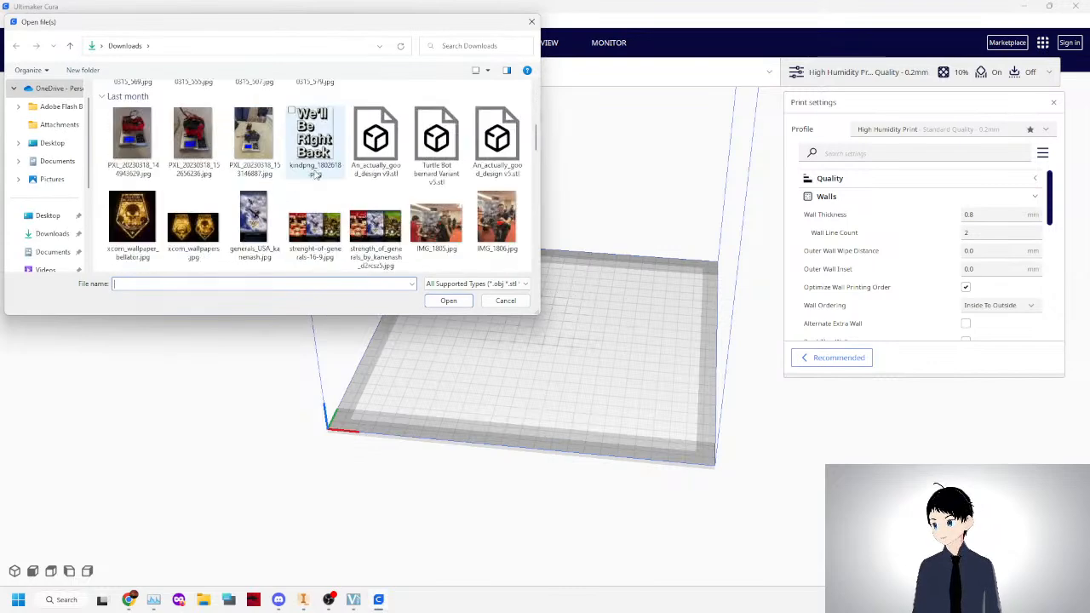
{"action": "scroll", "coordinate": [326, 186], "scroll_direction": "down", "scroll_amount": 10}
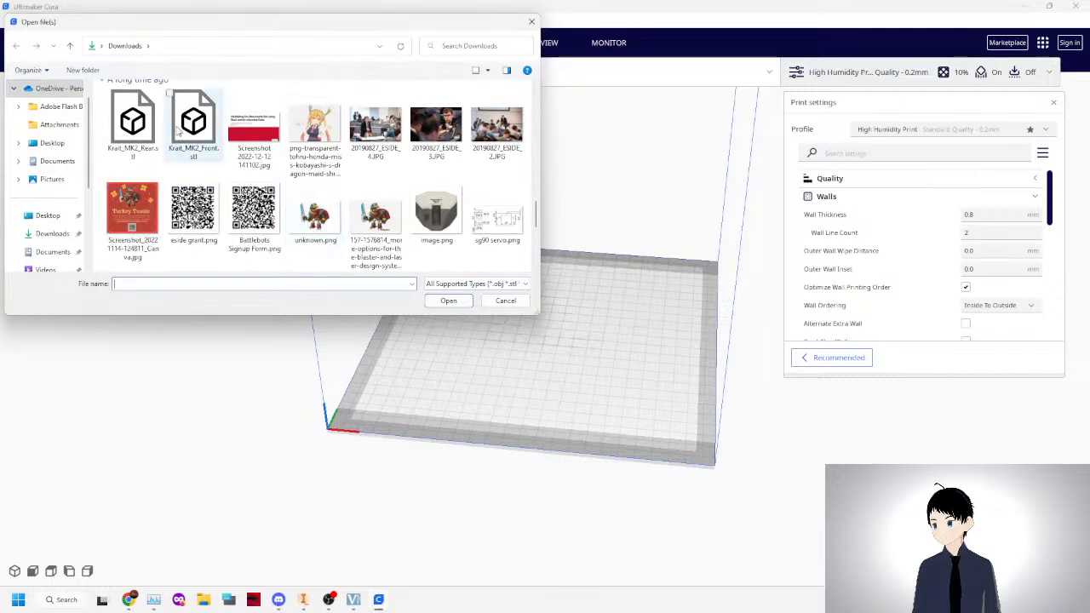
{"action": "scroll", "coordinate": [288, 173], "scroll_direction": "down", "scroll_amount": 2}
{"action": "scroll", "coordinate": [289, 175], "scroll_direction": "down", "scroll_amount": 5}
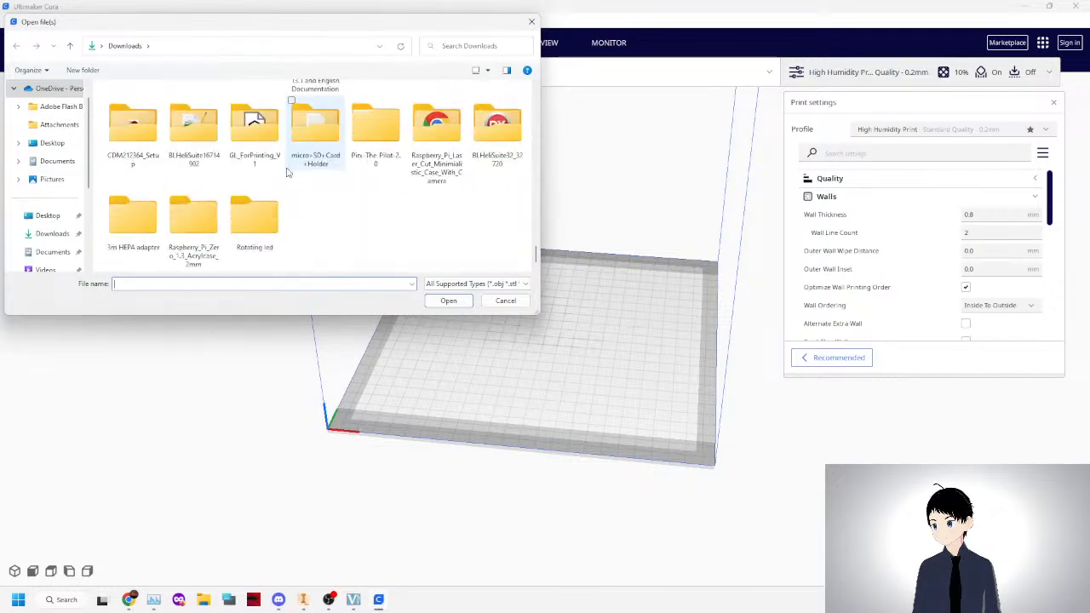
{"action": "scroll", "coordinate": [297, 186], "scroll_direction": "up", "scroll_amount": 5}
{"action": "scroll", "coordinate": [297, 186], "scroll_direction": "up", "scroll_amount": 5}
{"action": "double_click", "coordinate": [195, 208]}
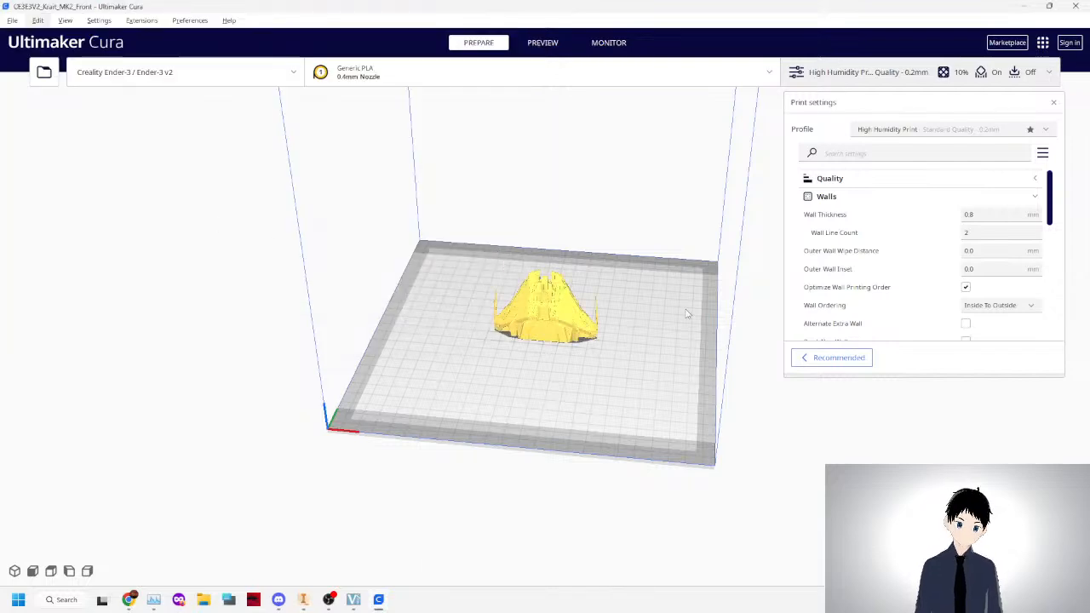
Preview the sliced model at layer 91 and examine its wall and infill lines up close.
{"action": "scroll", "coordinate": [649, 350], "scroll_direction": "up", "scroll_amount": 6}
{"action": "right_click_drag", "start_coordinate": [649, 350], "coordinate": [664, 350]}
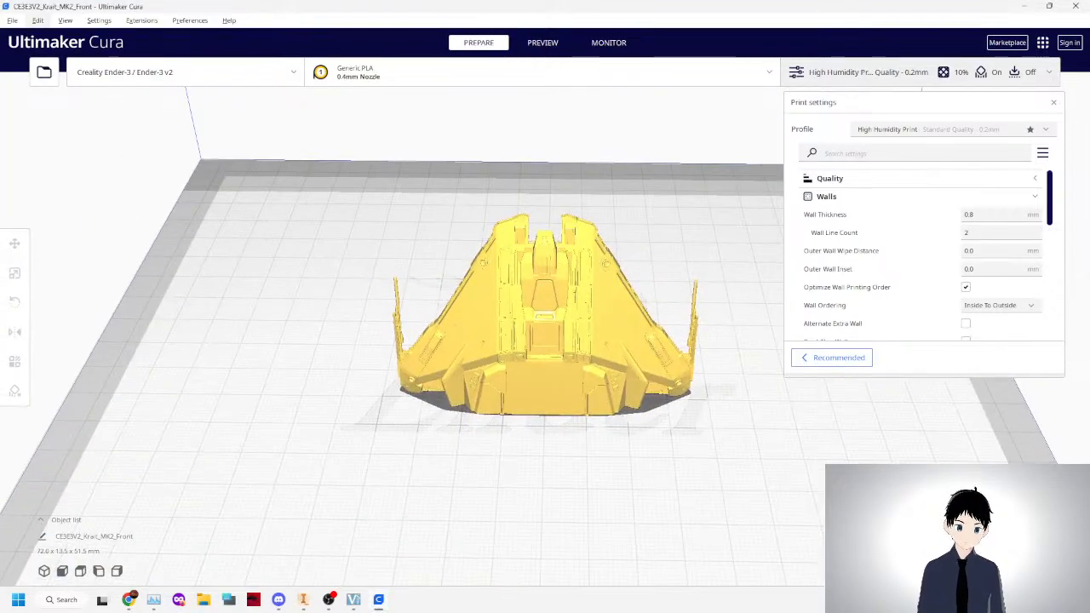
{"action": "right_click_drag", "start_coordinate": [616, 294], "coordinate": [629, 351]}
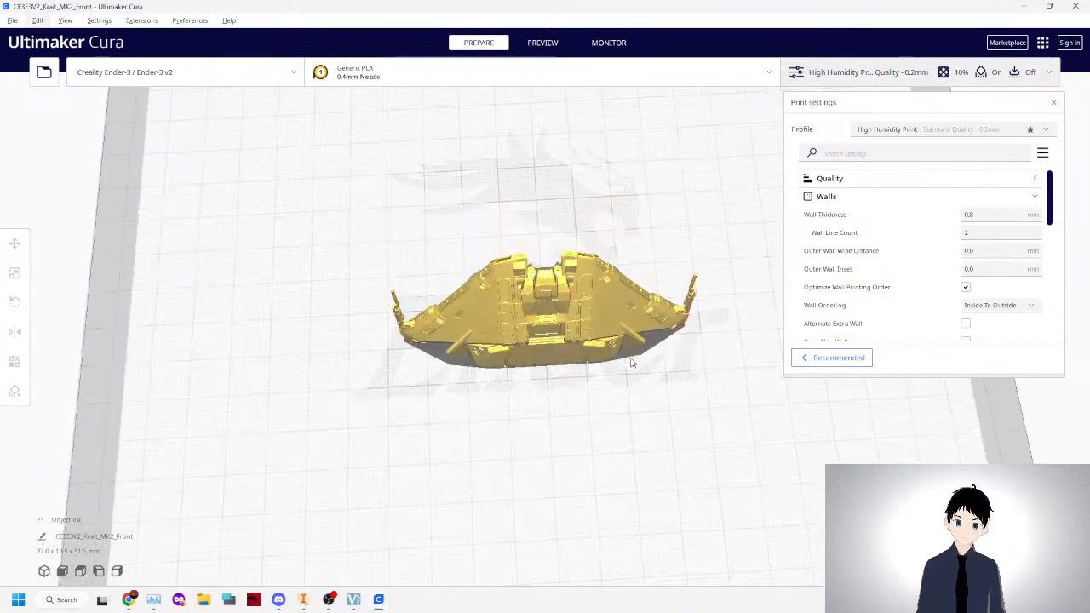
{"action": "scroll", "coordinate": [604, 334], "scroll_direction": "up", "scroll_amount": 5}
{"action": "scroll", "coordinate": [568, 293], "scroll_direction": "up", "scroll_amount": 3}
{"action": "scroll", "coordinate": [560, 301], "scroll_direction": "up", "scroll_amount": 3}
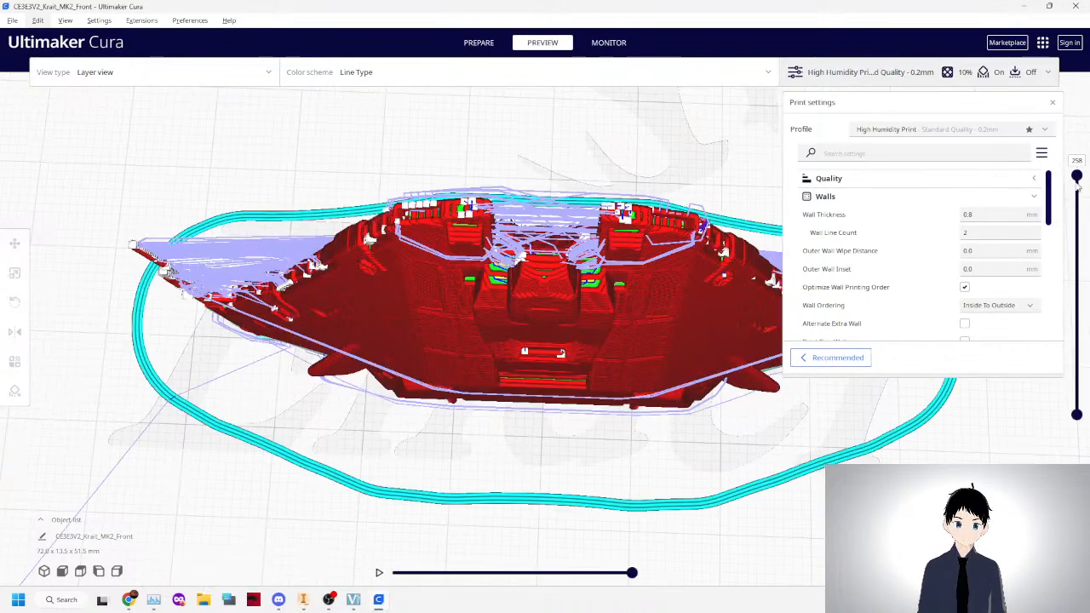
{"action": "scroll", "coordinate": [521, 397], "scroll_direction": "up", "scroll_amount": 10}
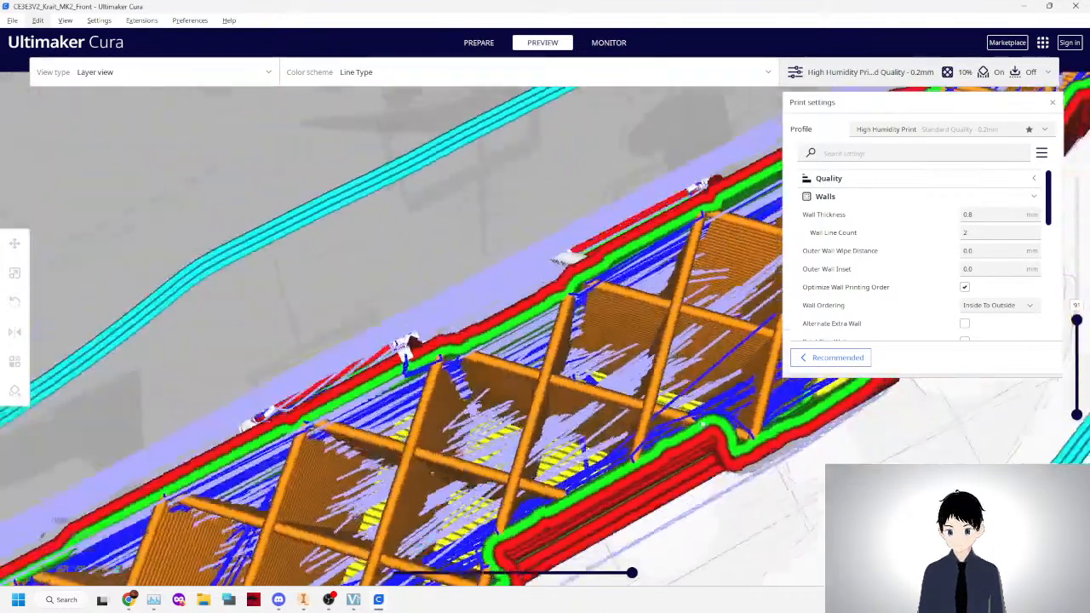
{"action": "right_click_drag", "start_coordinate": [704, 424], "coordinate": [767, 392]}
{"action": "scroll", "coordinate": [732, 416], "scroll_direction": "up", "scroll_amount": 3}
Compare the wall thickness and wall line count settings with the wall lines shown in the layer preview.
{"action": "double_click", "coordinate": [969, 213]}
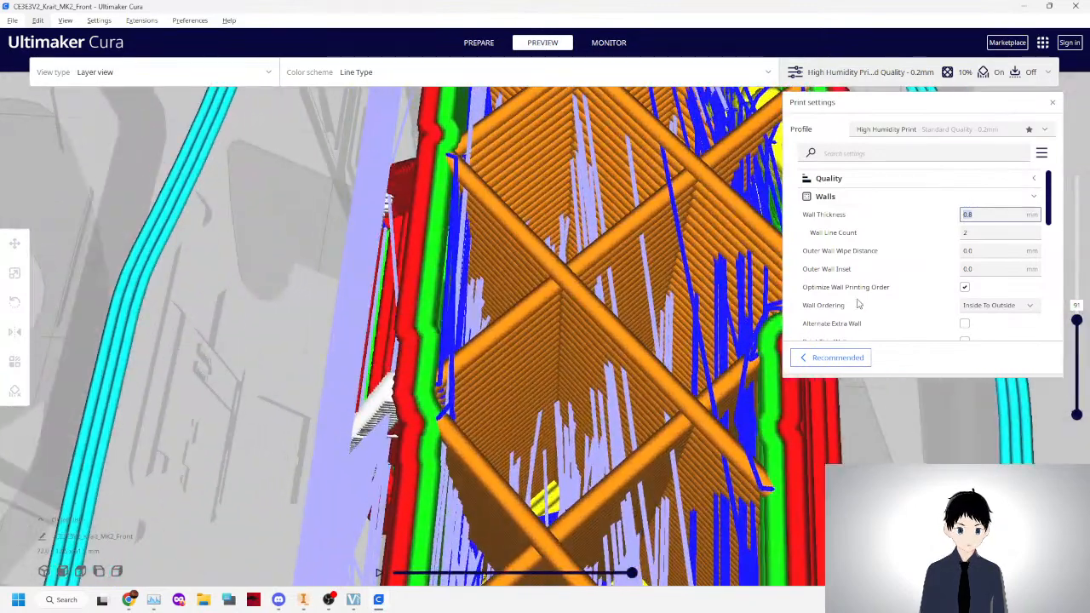
{"action": "left_click", "coordinate": [962, 234]}
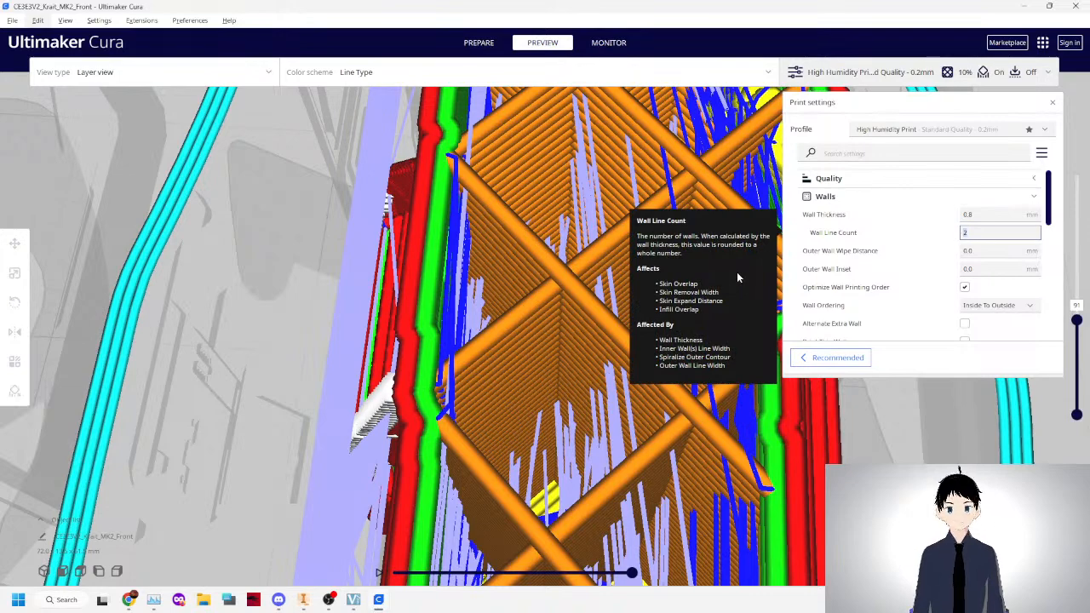
{"action": "scroll", "coordinate": [394, 335], "scroll_direction": "up", "scroll_amount": 3}
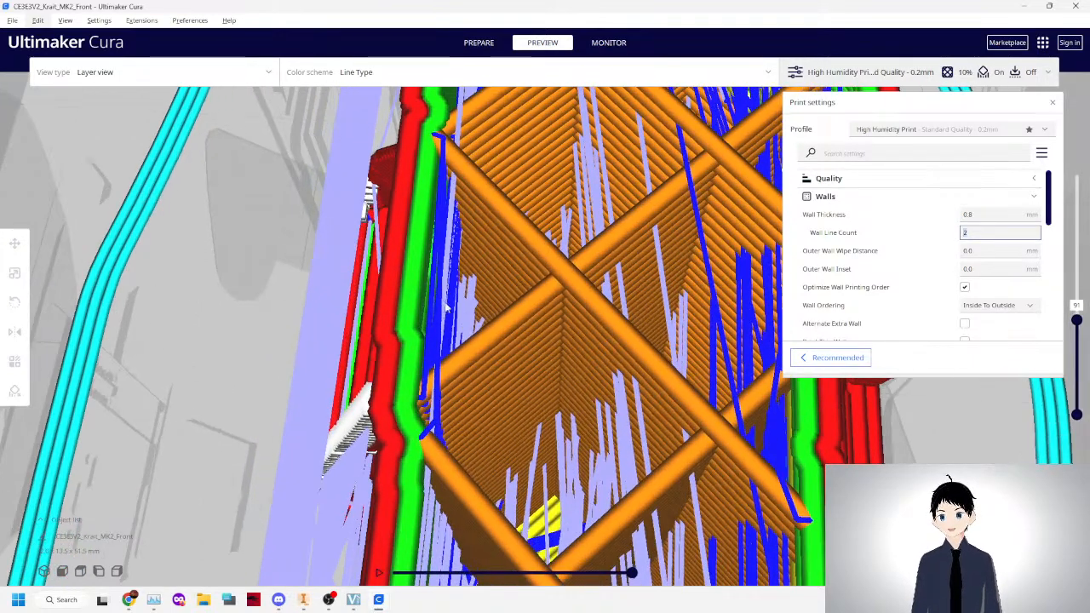
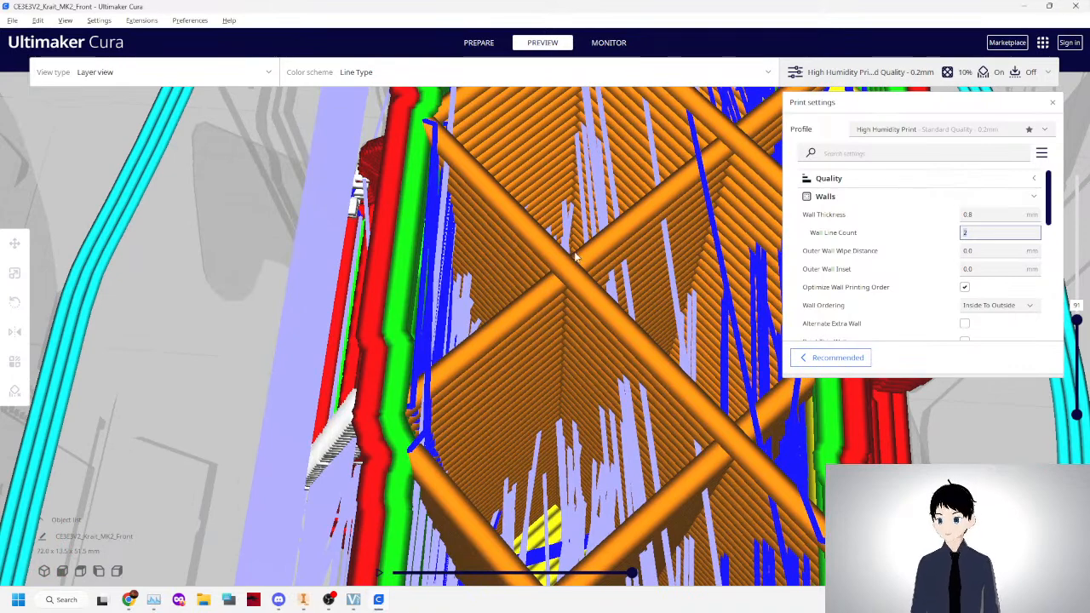
Replace the wall settings view with the quality settings and review the line width values.
{"action": "left_click", "coordinate": [910, 198]}
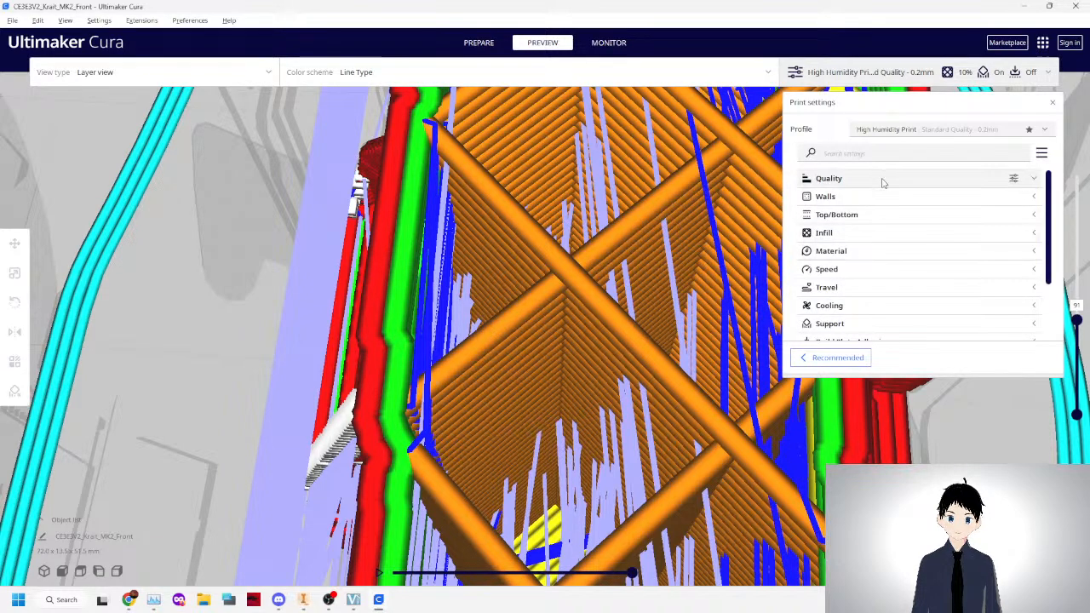
{"action": "left_click", "coordinate": [894, 180]}
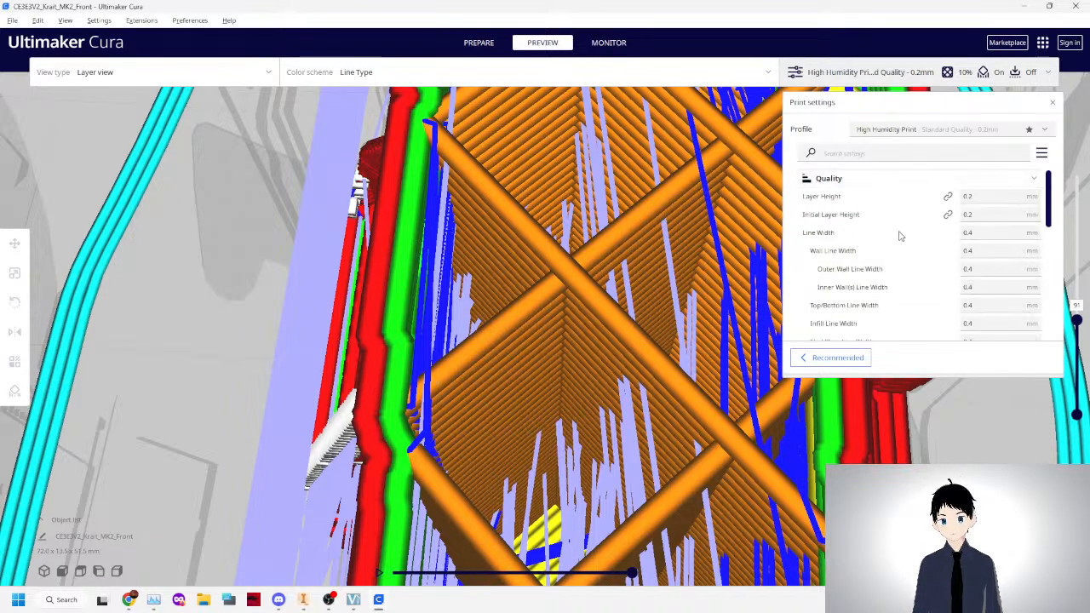
{"action": "left_click", "coordinate": [978, 233]}
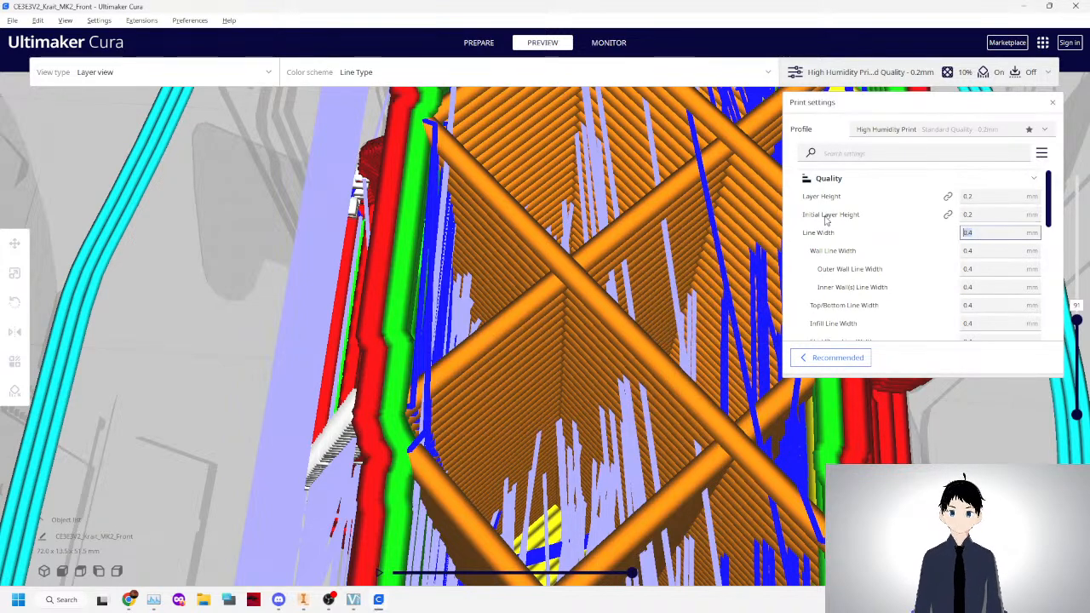
{"action": "scroll", "coordinate": [655, 275], "scroll_direction": "down", "scroll_amount": 5}
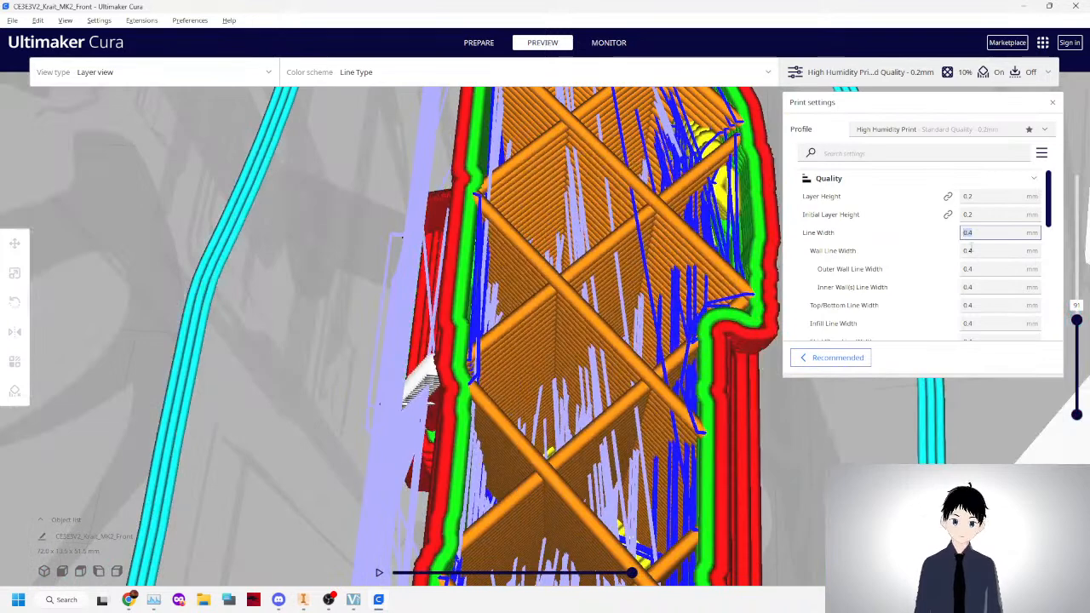
{"action": "scroll", "coordinate": [989, 263], "scroll_direction": "down", "scroll_amount": 1}
{"action": "scroll", "coordinate": [987, 263], "scroll_direction": "down", "scroll_amount": 6}
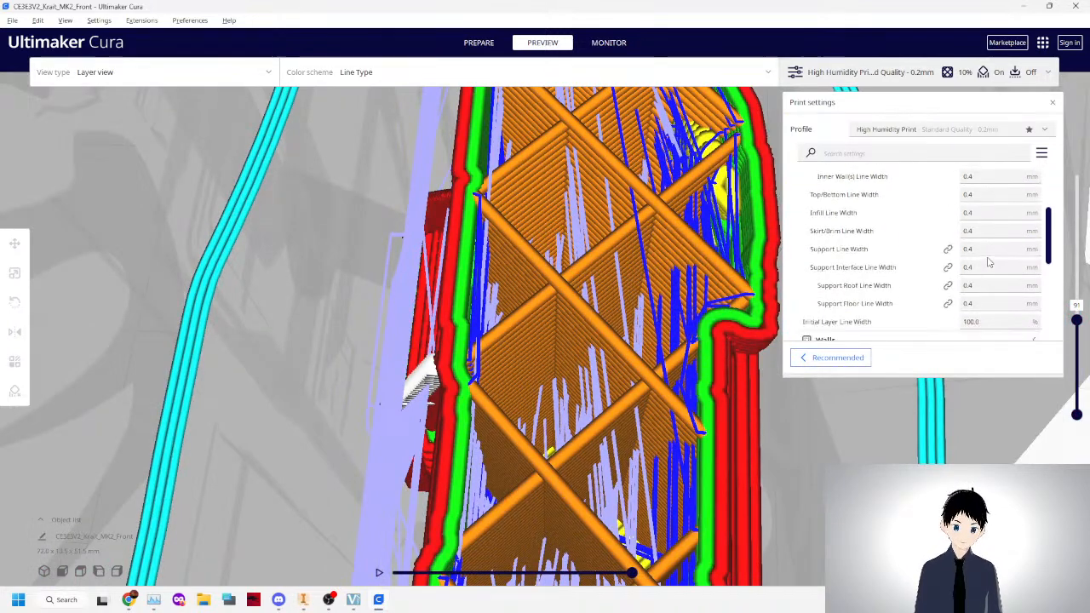
{"action": "scroll", "coordinate": [985, 260], "scroll_direction": "up", "scroll_amount": 7}
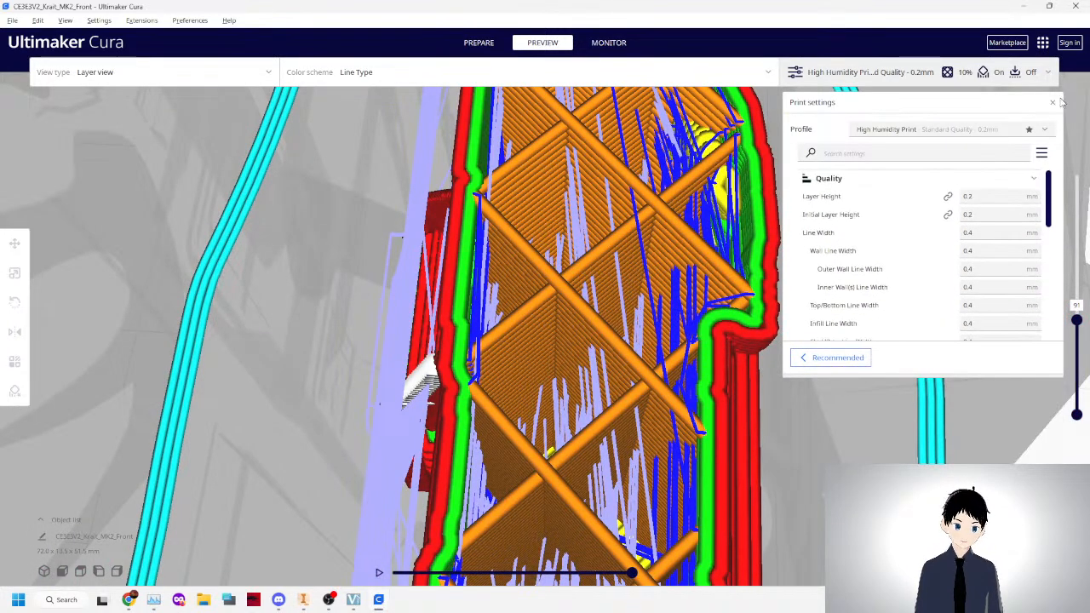
Close the print settings and Cura, returning to the bumper outline in the Inventor assembly.
{"action": "left_click", "coordinate": [1052, 102]}
{"action": "left_click", "coordinate": [1077, 10]}
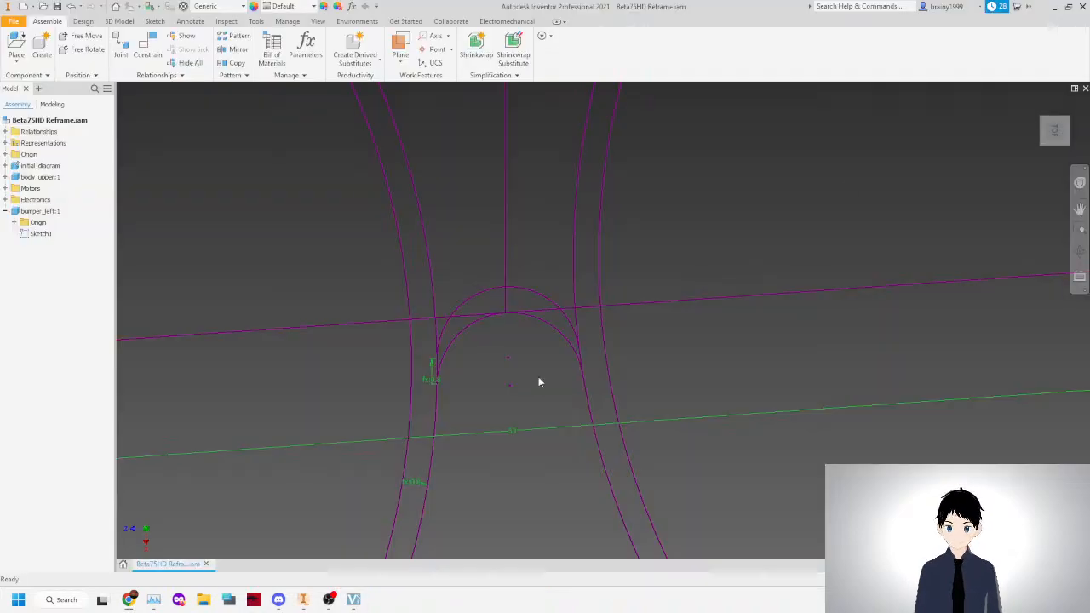
{"action": "scroll", "coordinate": [529, 378], "scroll_direction": "up", "scroll_amount": 5}
{"action": "scroll", "coordinate": [517, 384], "scroll_direction": "down", "scroll_amount": 1}
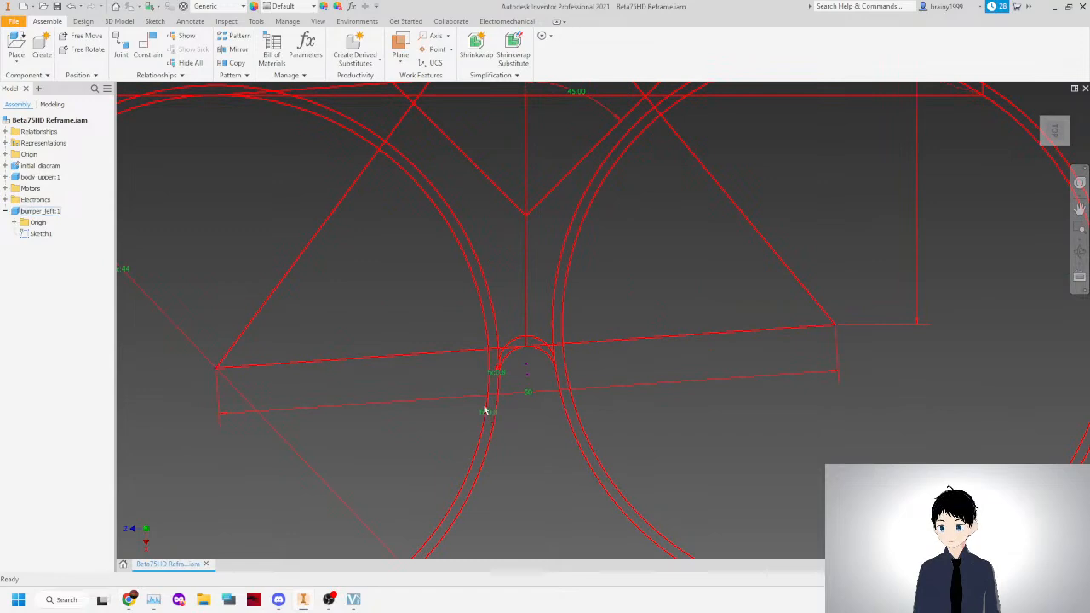
{"action": "left_click", "coordinate": [226, 24]}
{"action": "left_click", "coordinate": [255, 21]}
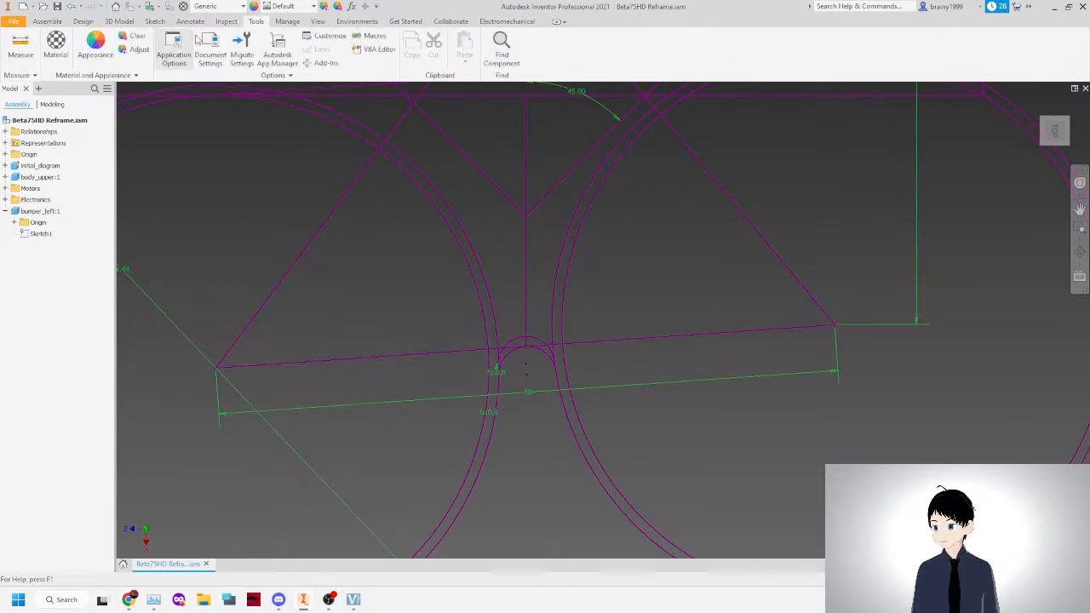
{"action": "left_click", "coordinate": [287, 21]}
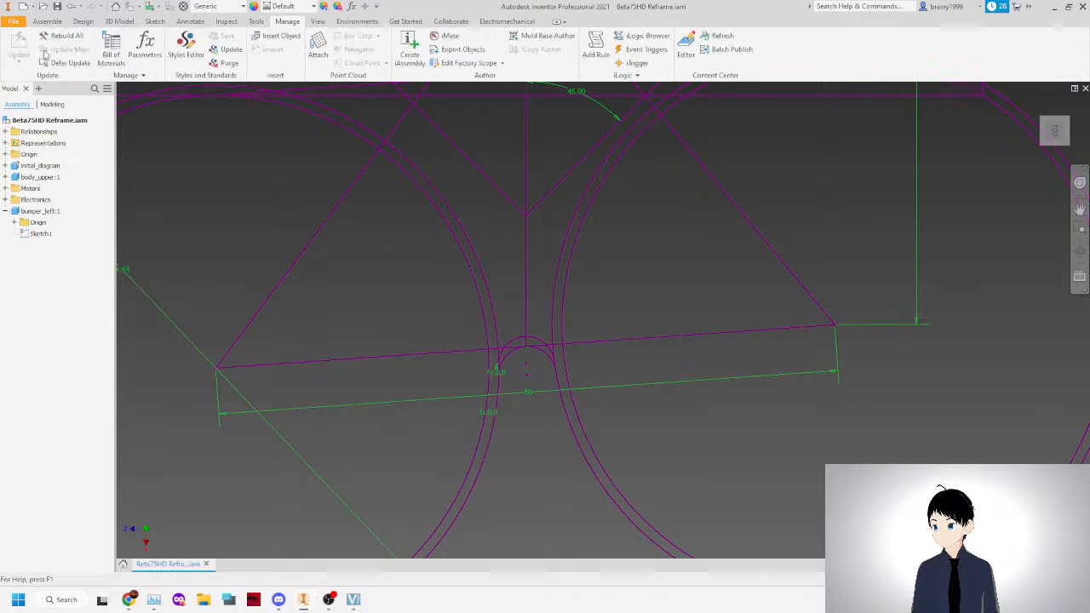
{"action": "left_click", "coordinate": [318, 22]}
{"action": "left_click", "coordinate": [354, 23]}
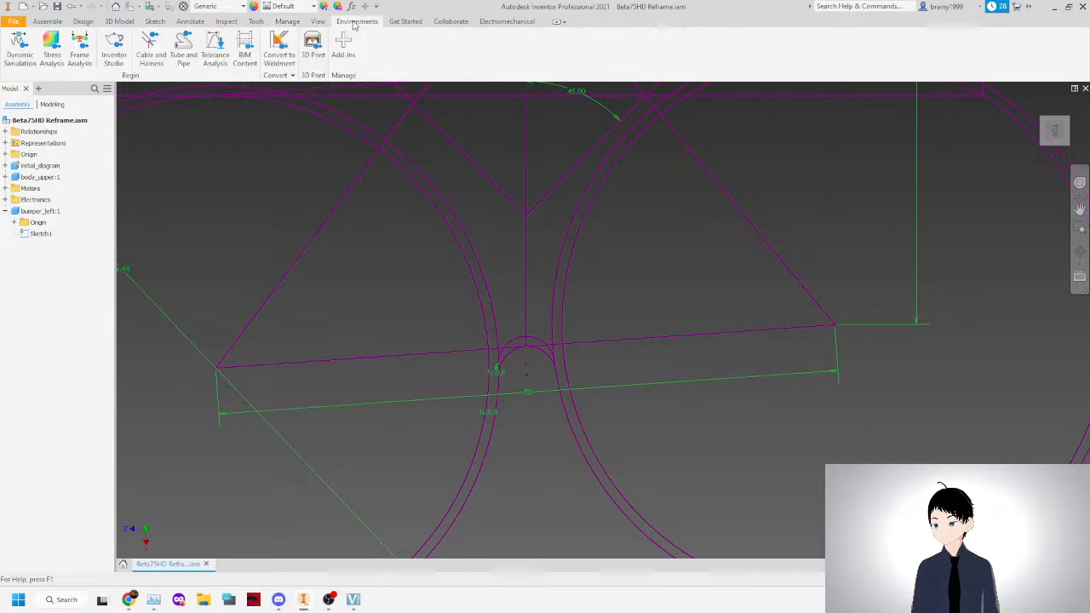
{"action": "left_click", "coordinate": [405, 21]}
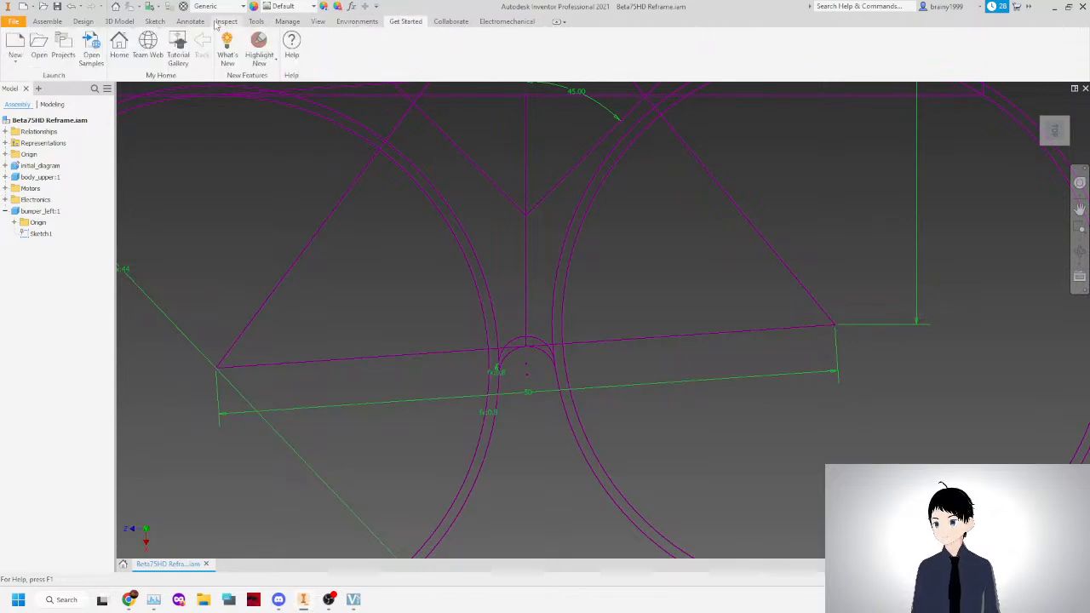
Open the bumper_left part for in-place editing and bring up its parameter table.
{"action": "double_click", "coordinate": [378, 161]}
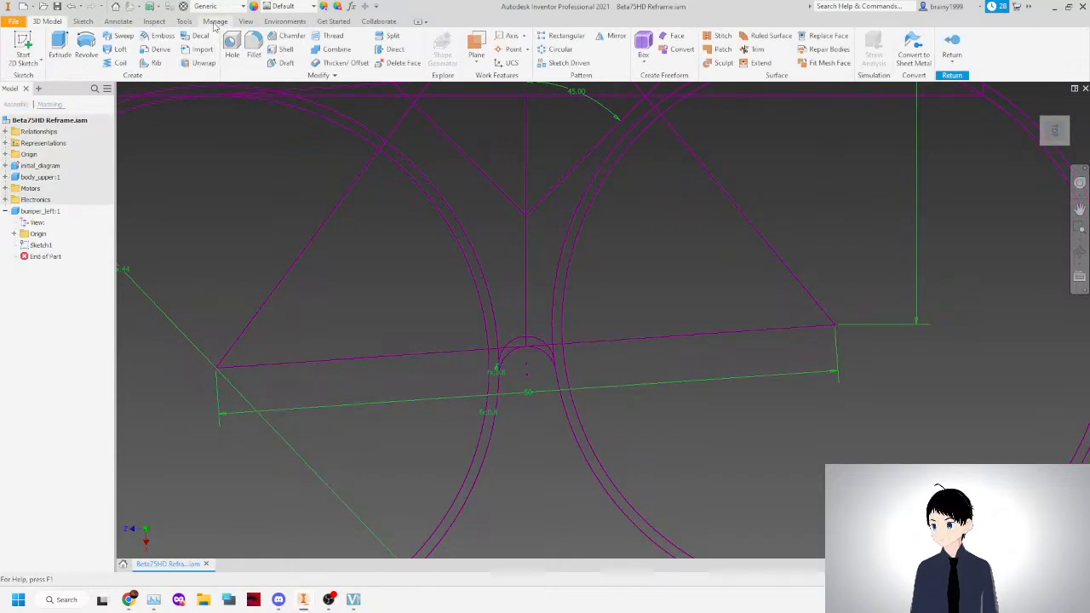
{"action": "left_click", "coordinate": [246, 21]}
{"action": "left_click", "coordinate": [184, 21]}
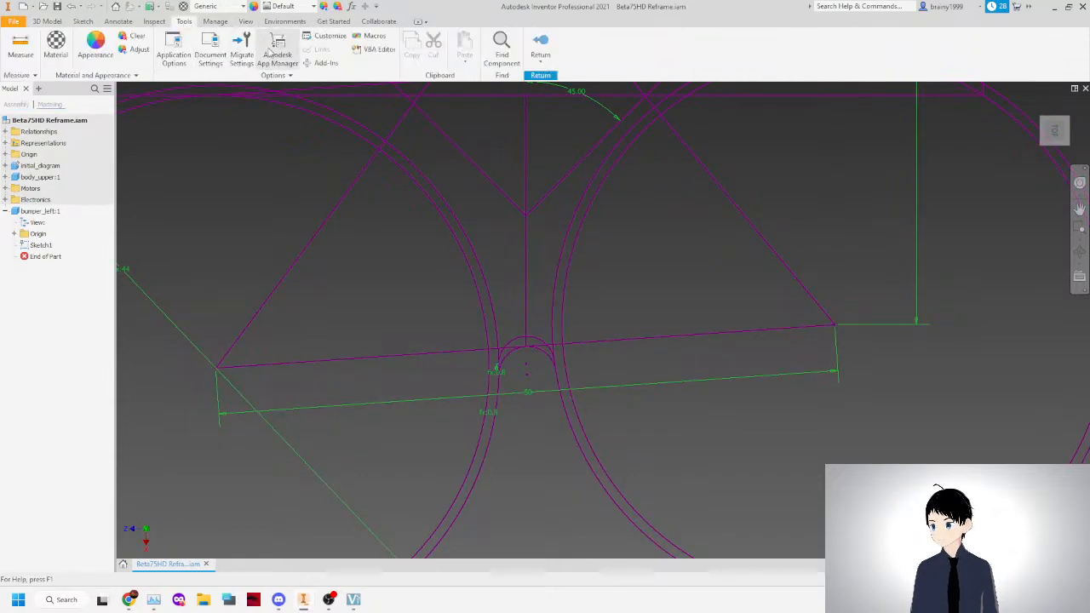
{"action": "left_click", "coordinate": [154, 21]}
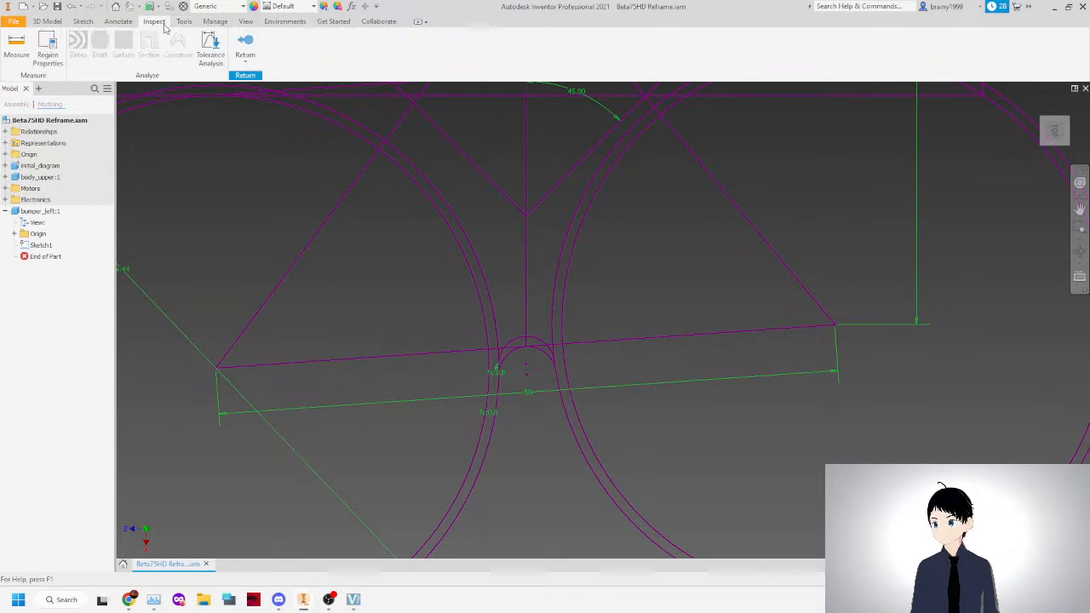
{"action": "left_click", "coordinate": [214, 21]}
{"action": "left_click", "coordinate": [118, 47]}
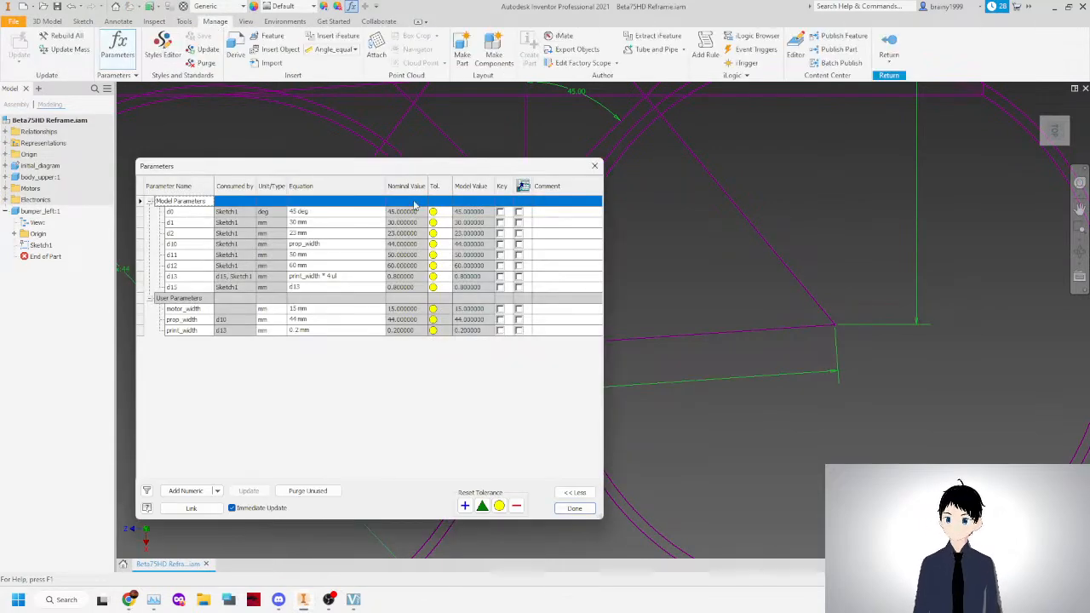
Set the print_width user parameter to 0.4 mm.
{"action": "left_click", "coordinate": [300, 330]}
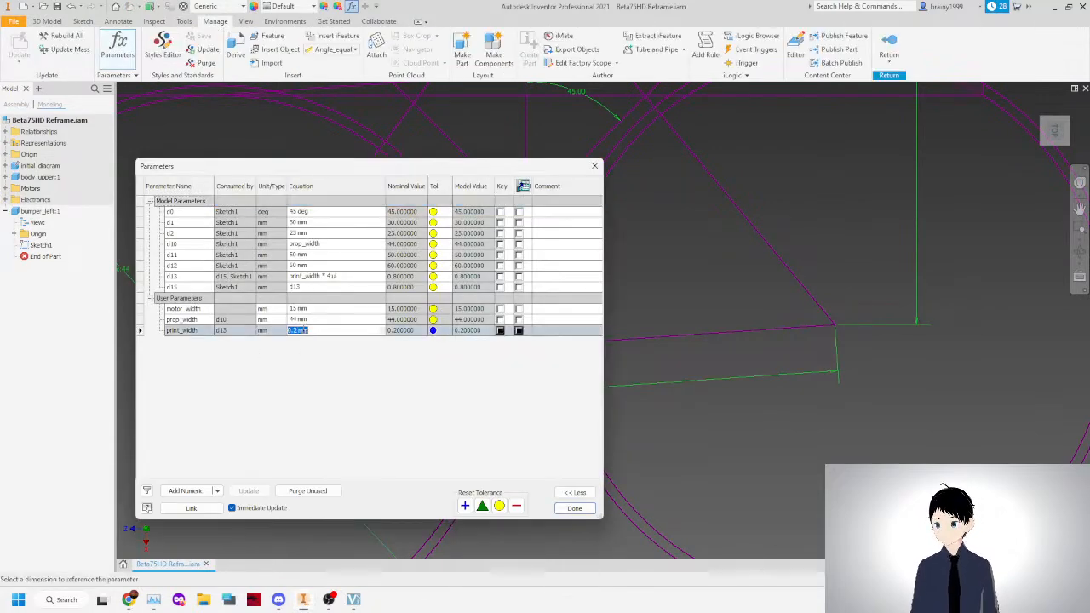
{"action": "left_click", "coordinate": [182, 330]}
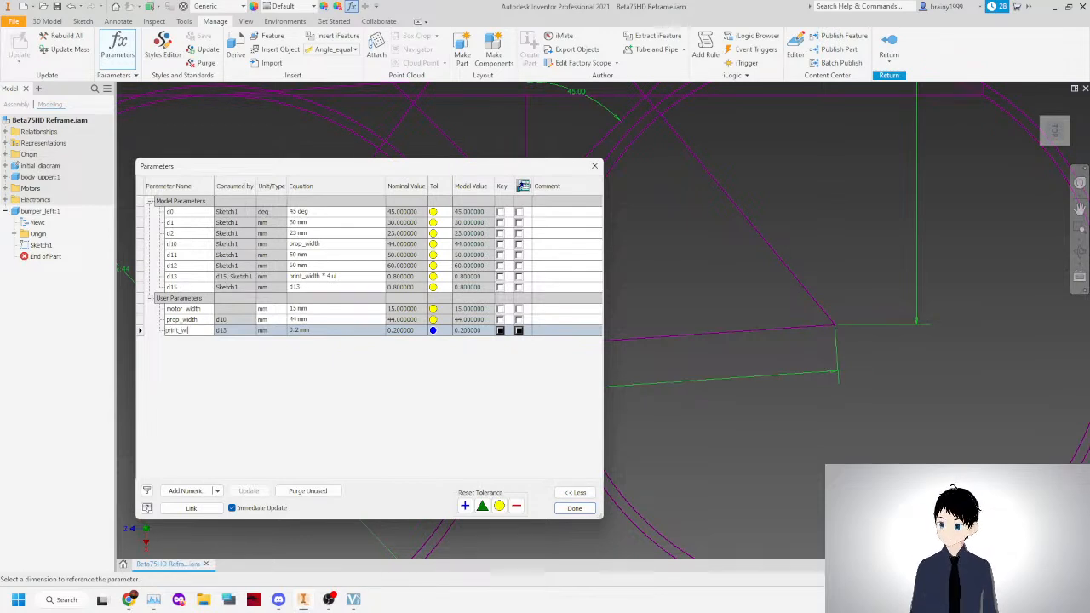
{"action": "left_click", "coordinate": [313, 335]}
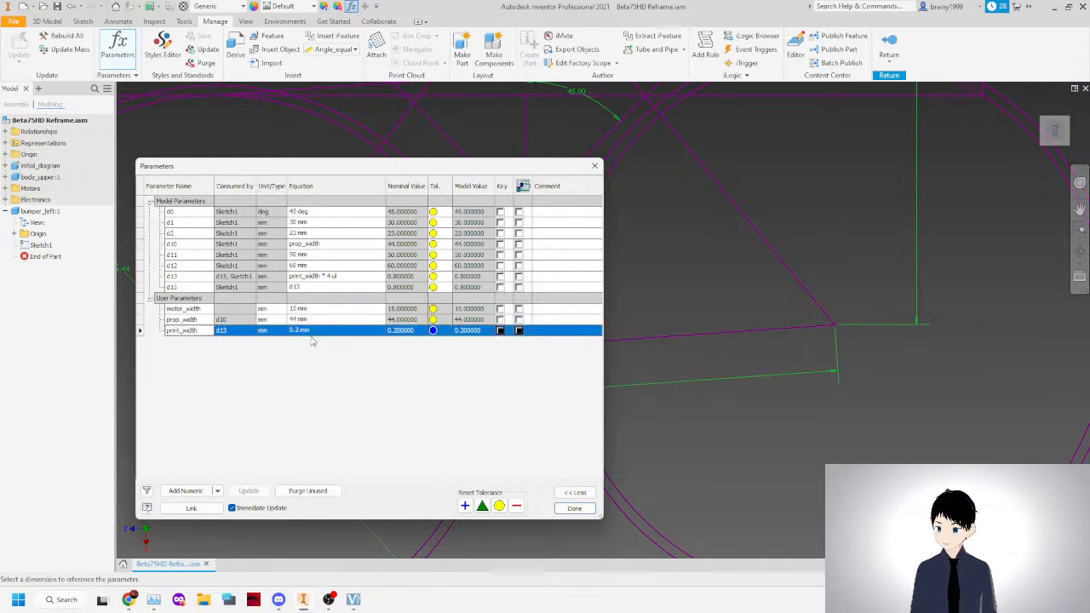
{"action": "left_click", "coordinate": [311, 335]}
{"action": "type", "text": "0.4"}
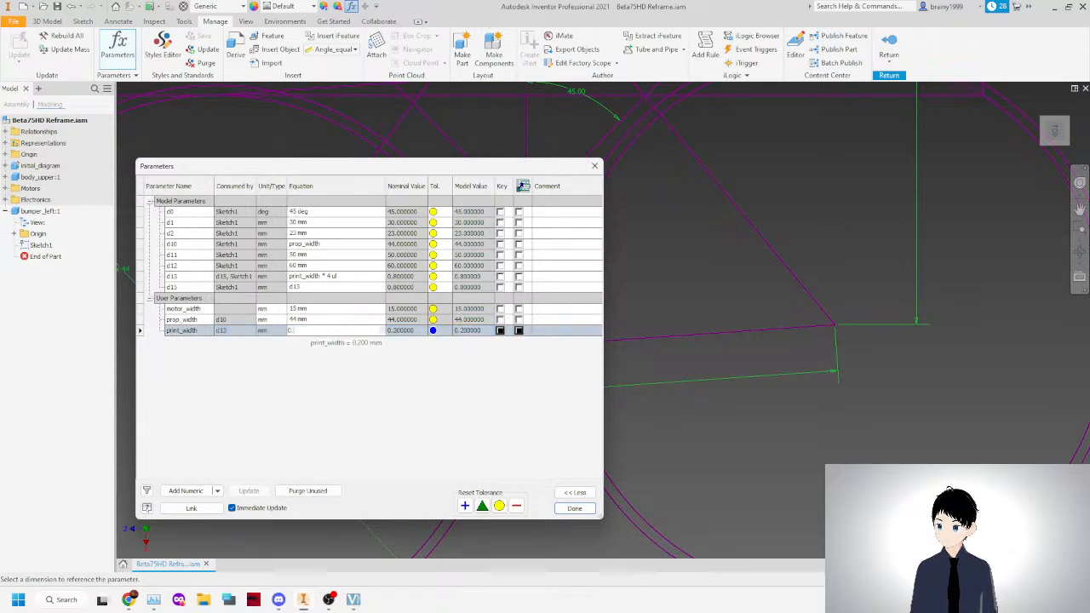
{"action": "key", "text": "Return"}
Add a numeric user parameter named wall_width with the equation print_width*2ul and close the parameter table.
{"action": "left_click", "coordinate": [209, 332]}
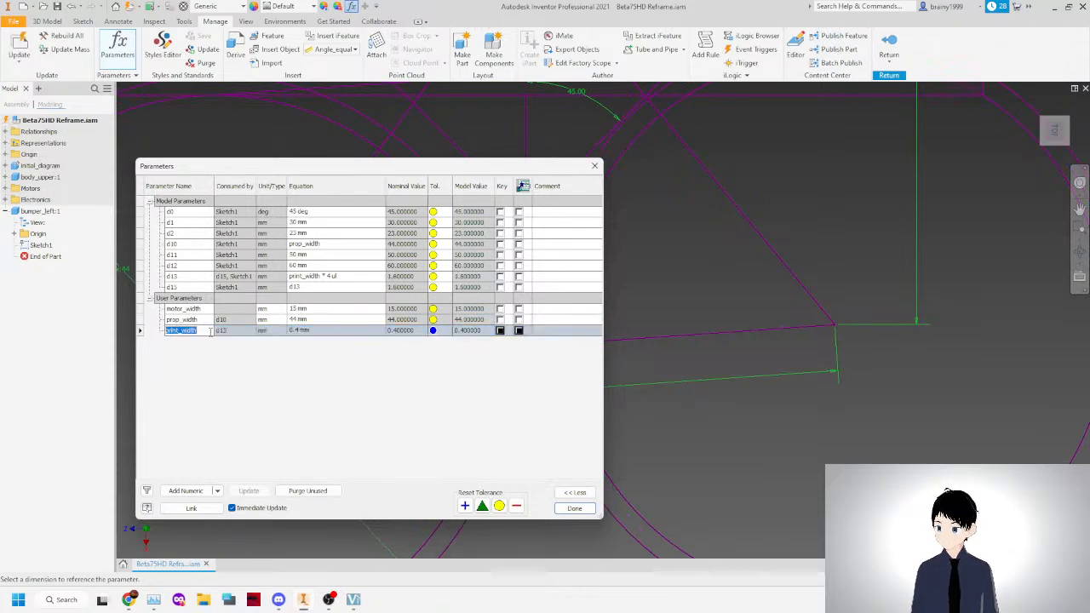
{"action": "left_click", "coordinate": [186, 491]}
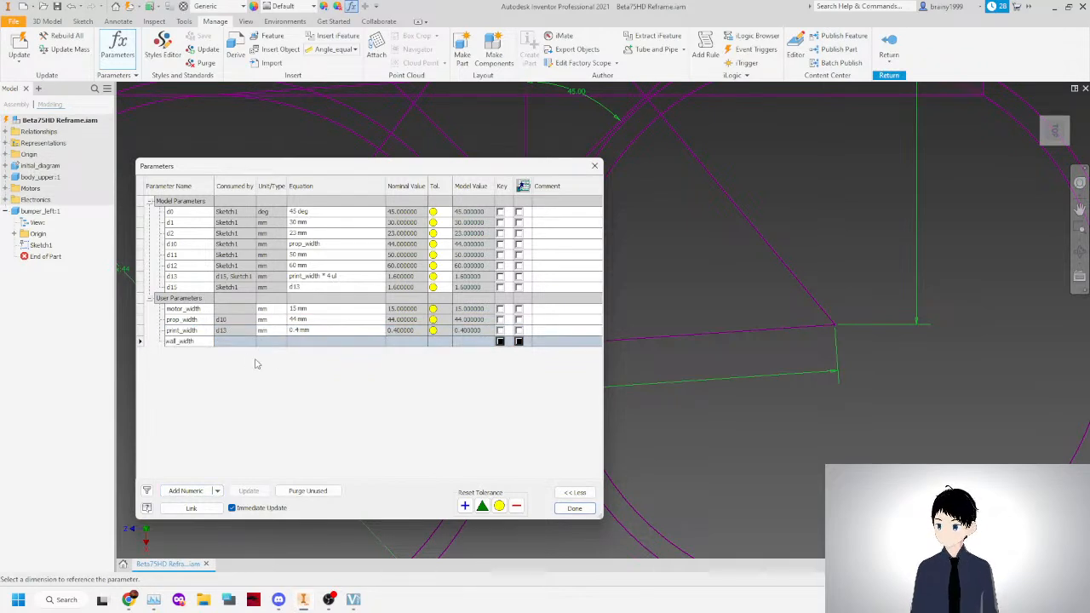
{"action": "key", "text": "Tab"}
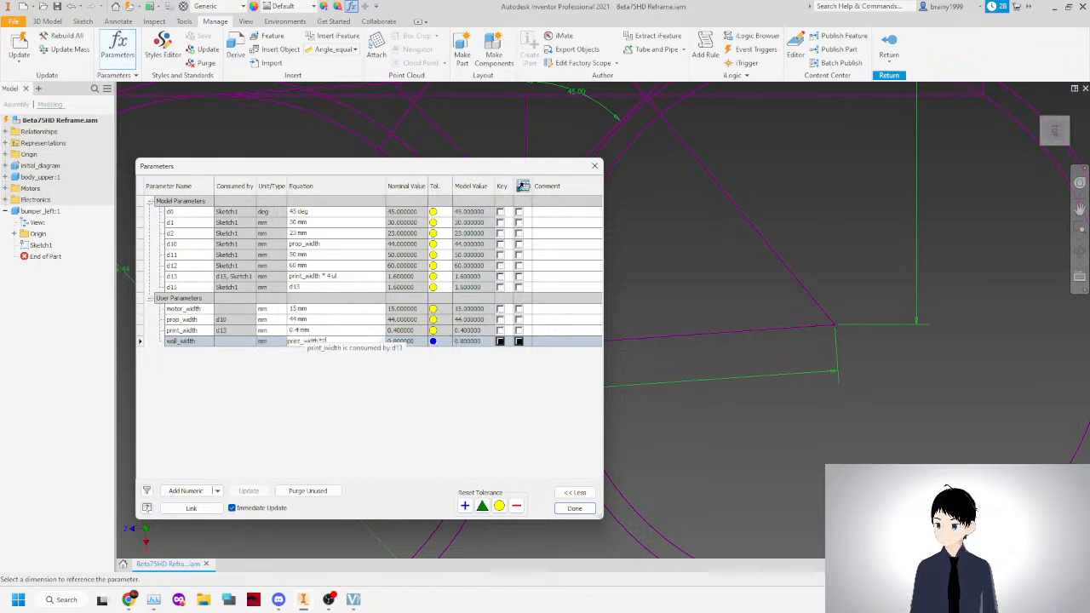
{"action": "type", "text": "print_width*2ul"}
{"action": "key", "text": "Return"}
{"action": "left_click", "coordinate": [576, 509]}
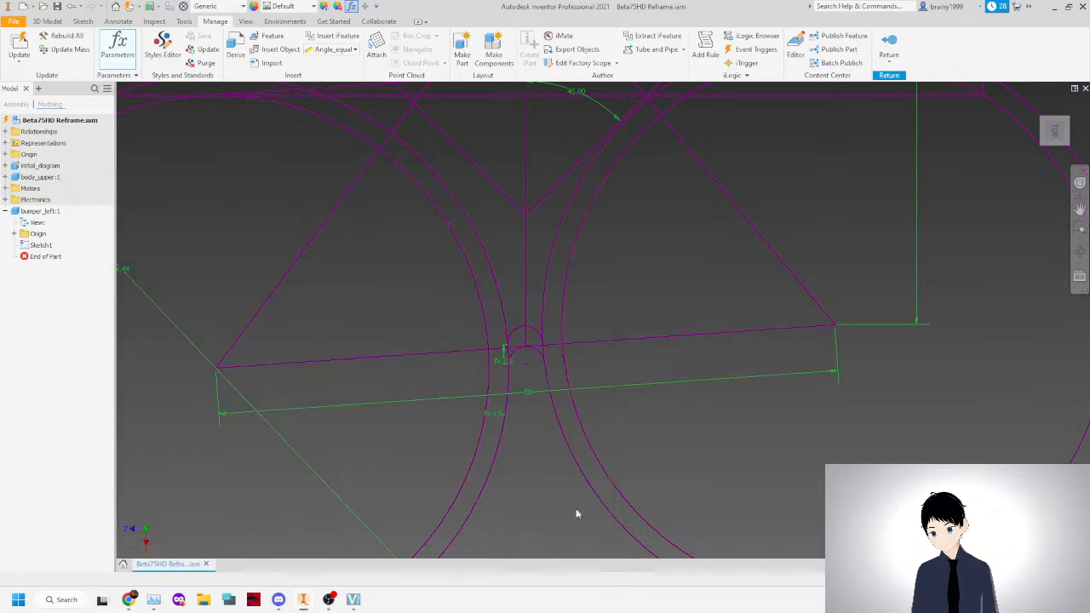
Set the offset dimension between the inner and outer propeller circles to wall_width*2.
{"action": "scroll", "coordinate": [470, 402], "scroll_direction": "up", "scroll_amount": 3}
{"action": "scroll", "coordinate": [473, 401], "scroll_direction": "down", "scroll_amount": 3}
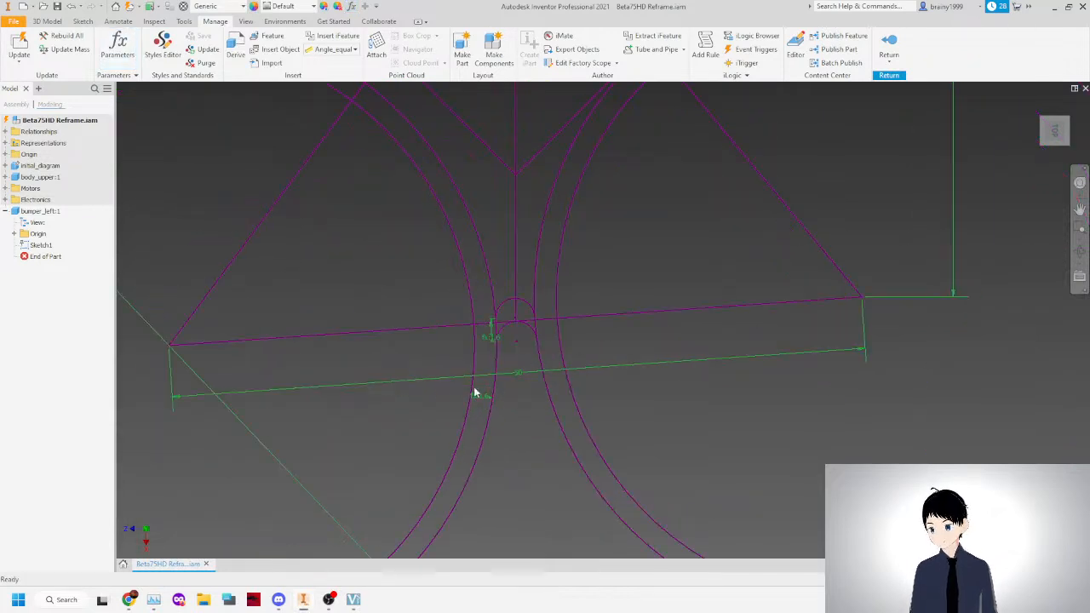
{"action": "double_click", "coordinate": [478, 401]}
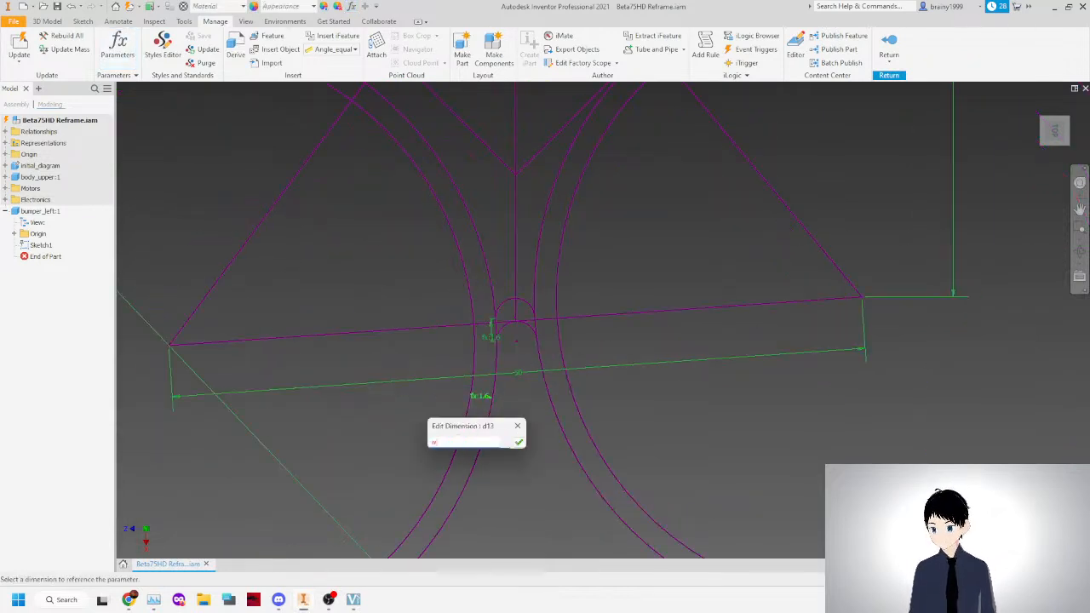
{"action": "type", "text": "wall_width*"}
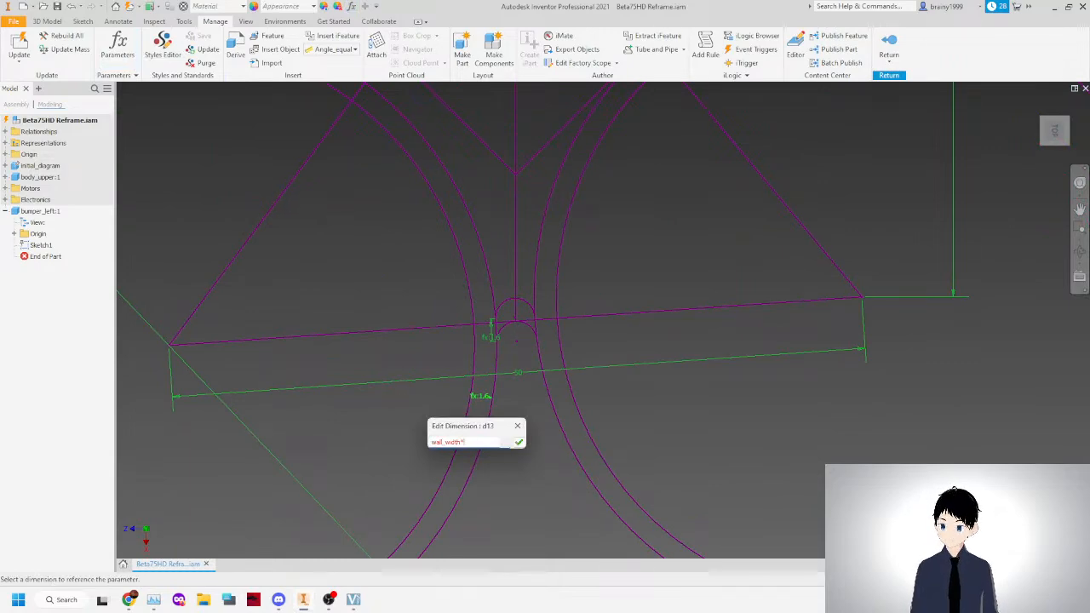
{"action": "type", "text": "2"}
{"action": "key", "text": "Return"}
Examine the updated bumper outline around both propeller circles and the small arcs joining them.
{"action": "scroll", "coordinate": [574, 341], "scroll_direction": "up", "scroll_amount": 4}
{"action": "scroll", "coordinate": [572, 337], "scroll_direction": "down", "scroll_amount": 3}
{"action": "scroll", "coordinate": [570, 337], "scroll_direction": "up", "scroll_amount": 2}
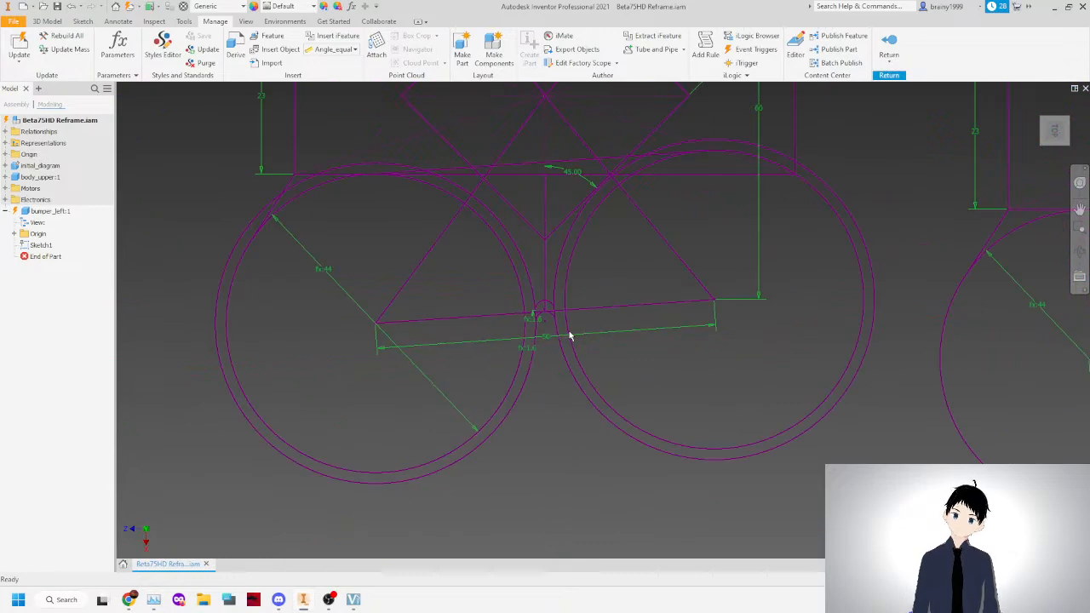
{"action": "scroll", "coordinate": [572, 333], "scroll_direction": "up", "scroll_amount": 2}
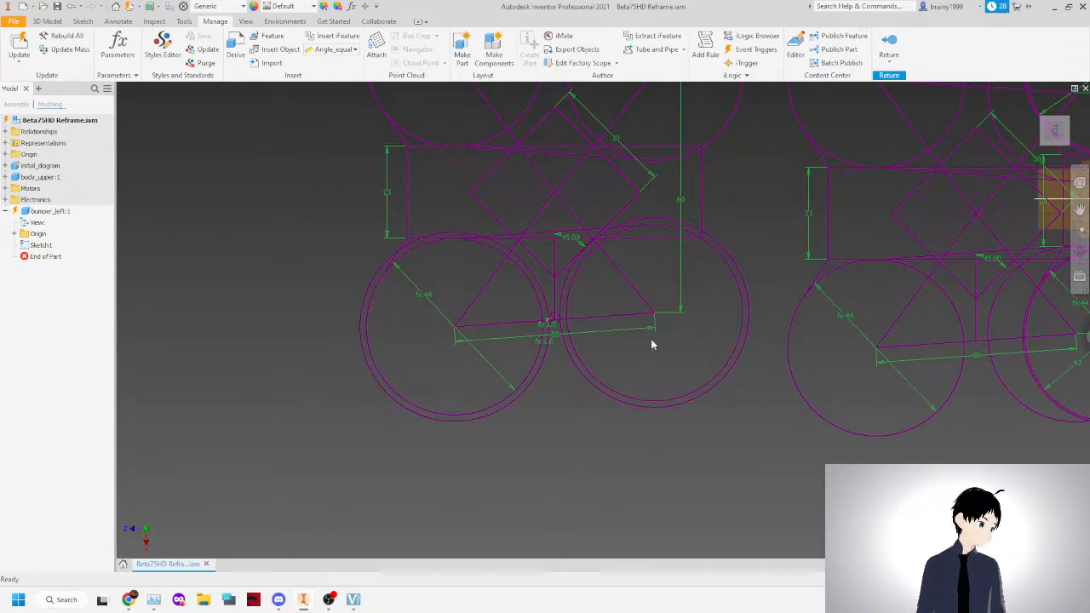
{"action": "scroll", "coordinate": [484, 355], "scroll_direction": "down", "scroll_amount": 3}
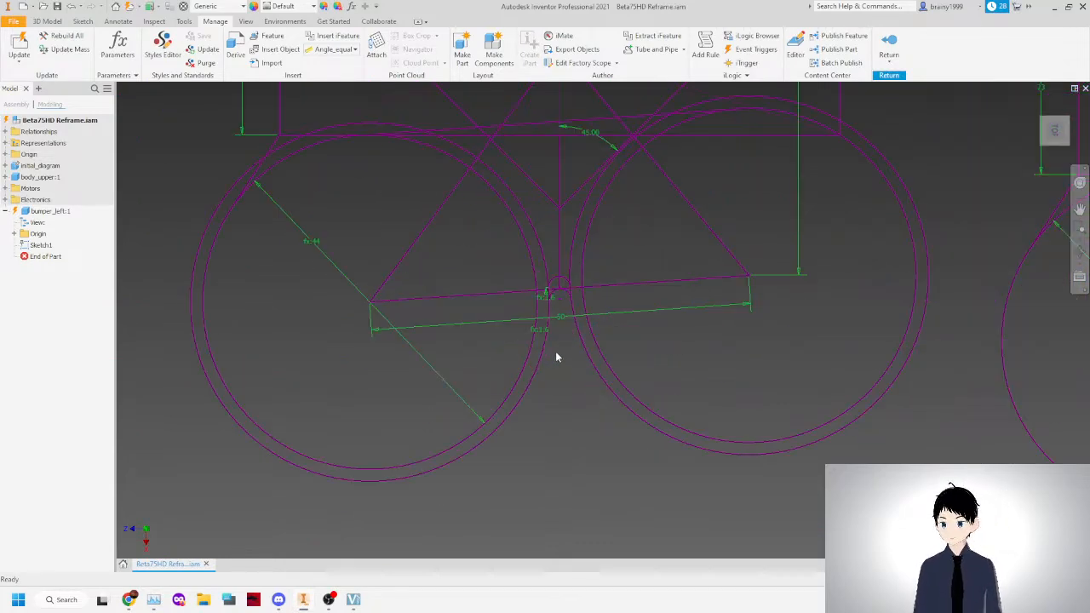
{"action": "left_click", "coordinate": [547, 300]}
{"action": "scroll", "coordinate": [567, 285], "scroll_direction": "down", "scroll_amount": 4}
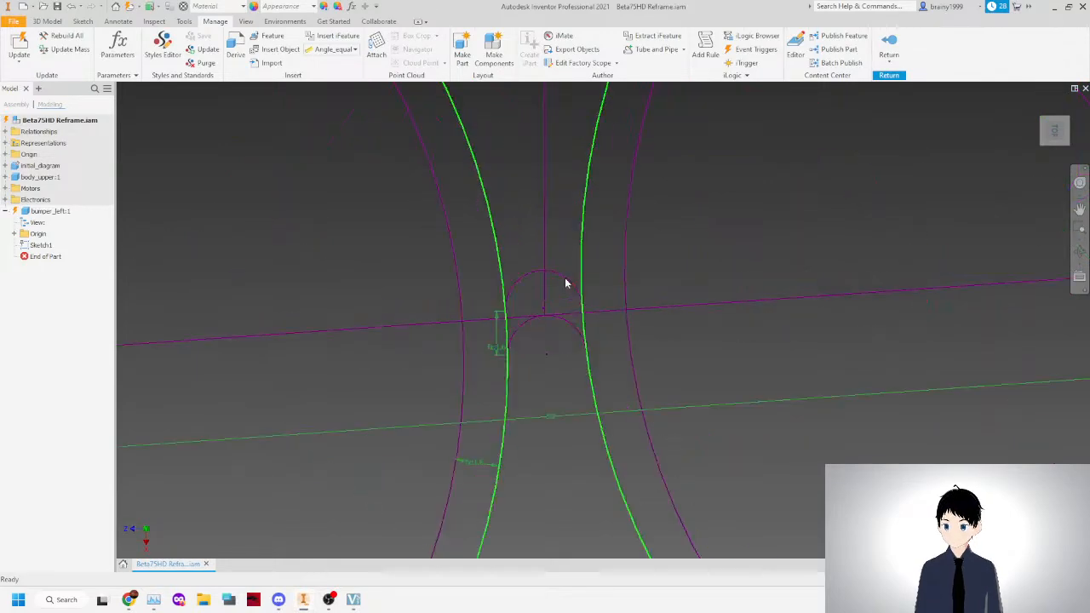
{"action": "scroll", "coordinate": [613, 348], "scroll_direction": "up", "scroll_amount": 5}
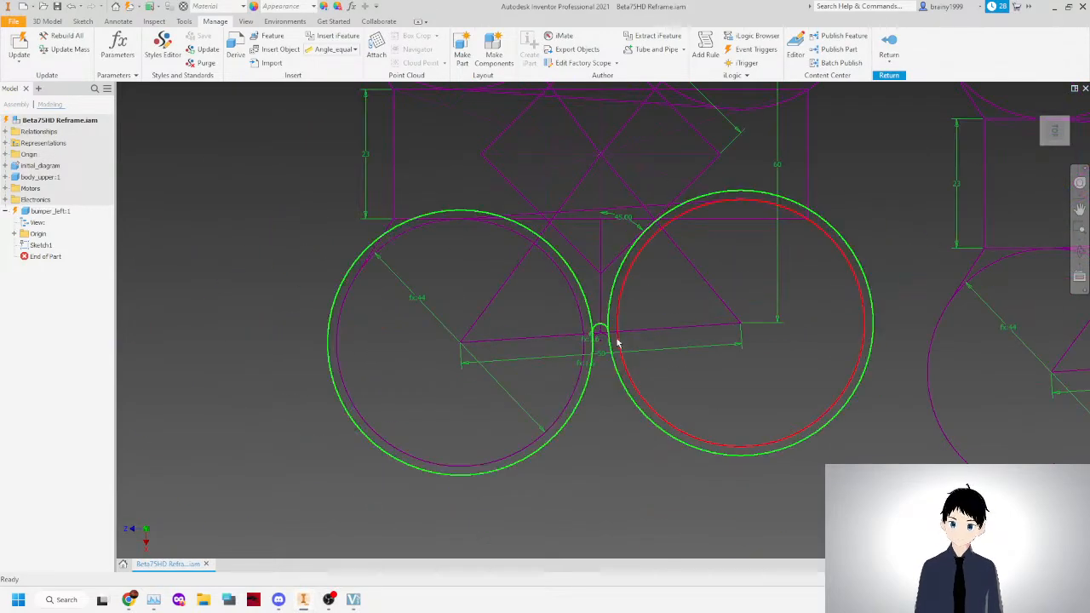
{"action": "scroll", "coordinate": [213, 202], "scroll_direction": "up", "scroll_amount": 3}
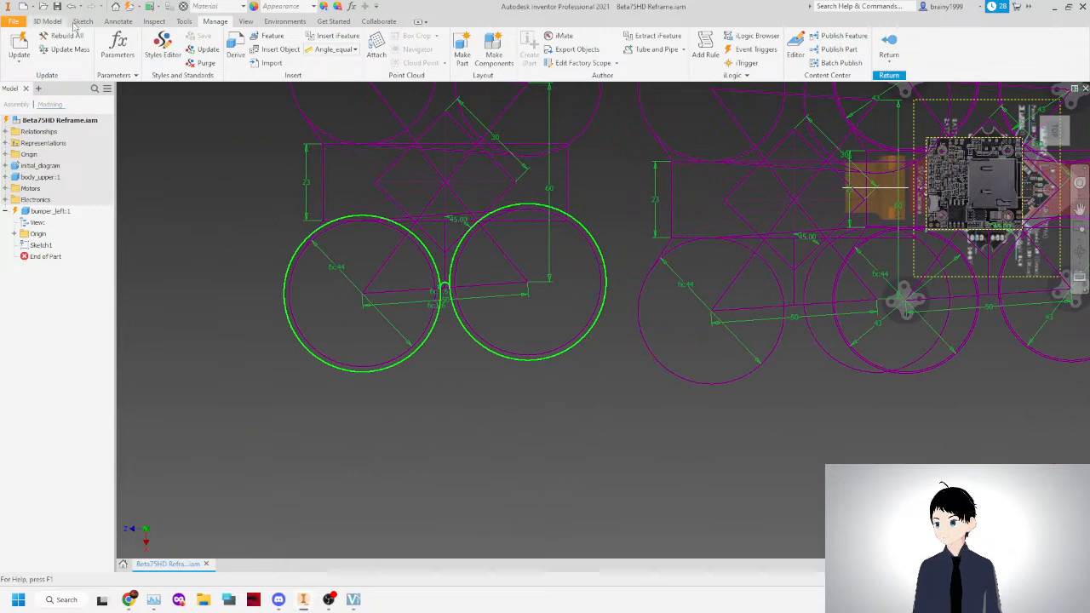
{"action": "scroll", "coordinate": [281, 266], "scroll_direction": "up", "scroll_amount": 2}
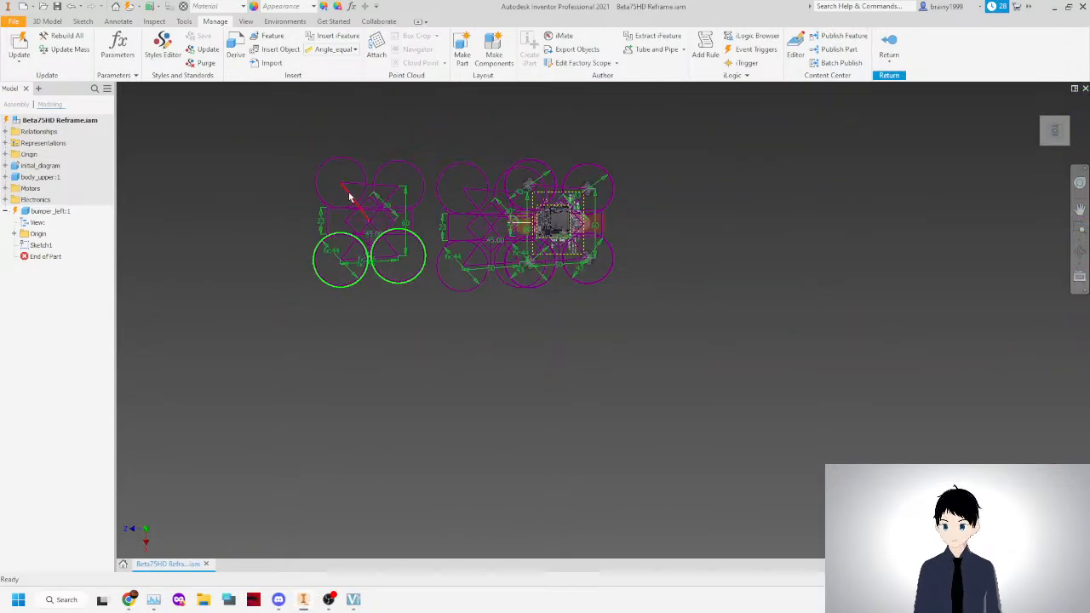
{"action": "scroll", "coordinate": [355, 207], "scroll_direction": "down", "scroll_amount": 3}
In bumper_left's Sketch1, mirror the outer propeller circles and their connecting arcs across the horizontal centerline of the body rectangle.
{"action": "left_click", "coordinate": [38, 245]}
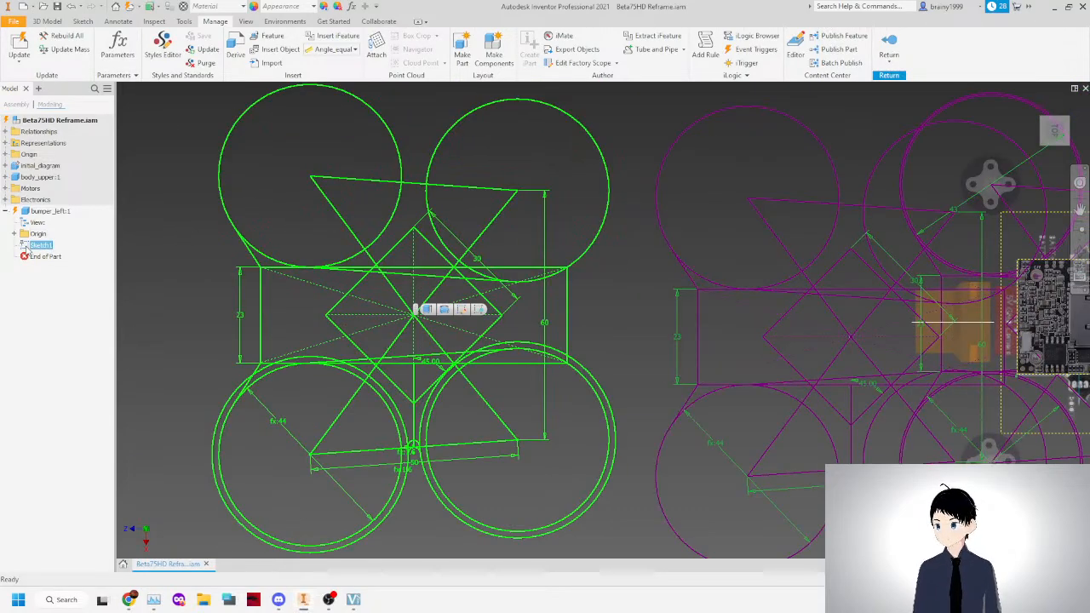
{"action": "double_click", "coordinate": [34, 247]}
{"action": "scroll", "coordinate": [604, 314], "scroll_direction": "down", "scroll_amount": 2}
{"action": "scroll", "coordinate": [635, 524], "scroll_direction": "down", "scroll_amount": 3}
{"action": "left_click", "coordinate": [643, 506]}
{"action": "scroll", "coordinate": [554, 383], "scroll_direction": "down", "scroll_amount": 4}
{"action": "left_click", "coordinate": [539, 358], "text": "ctrl"}
{"action": "scroll", "coordinate": [611, 349], "scroll_direction": "up", "scroll_amount": 8}
{"action": "scroll", "coordinate": [614, 288], "scroll_direction": "down", "scroll_amount": 2}
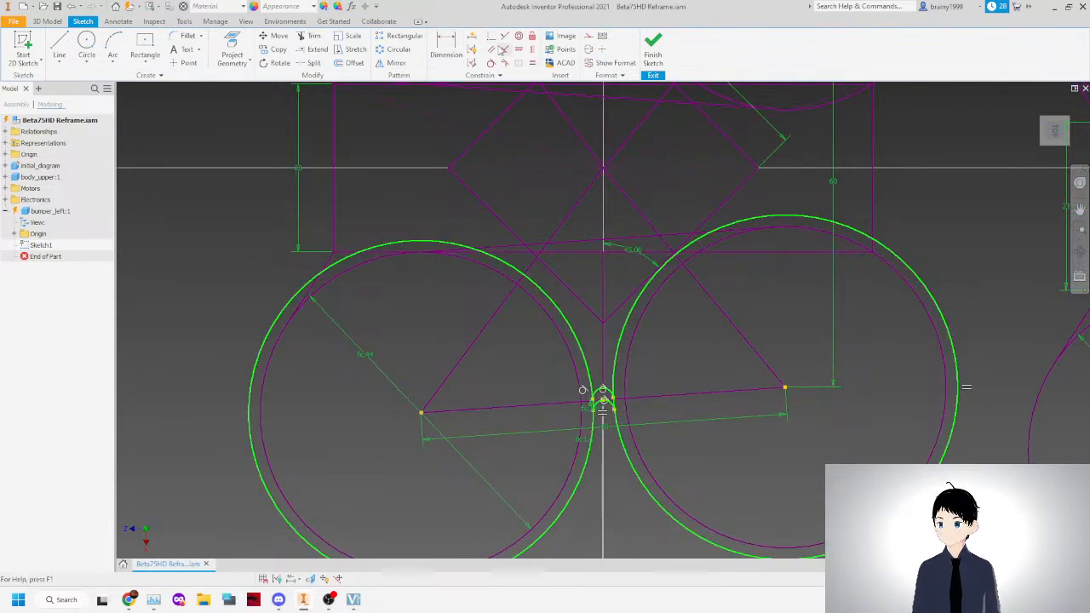
{"action": "left_click", "coordinate": [393, 63]}
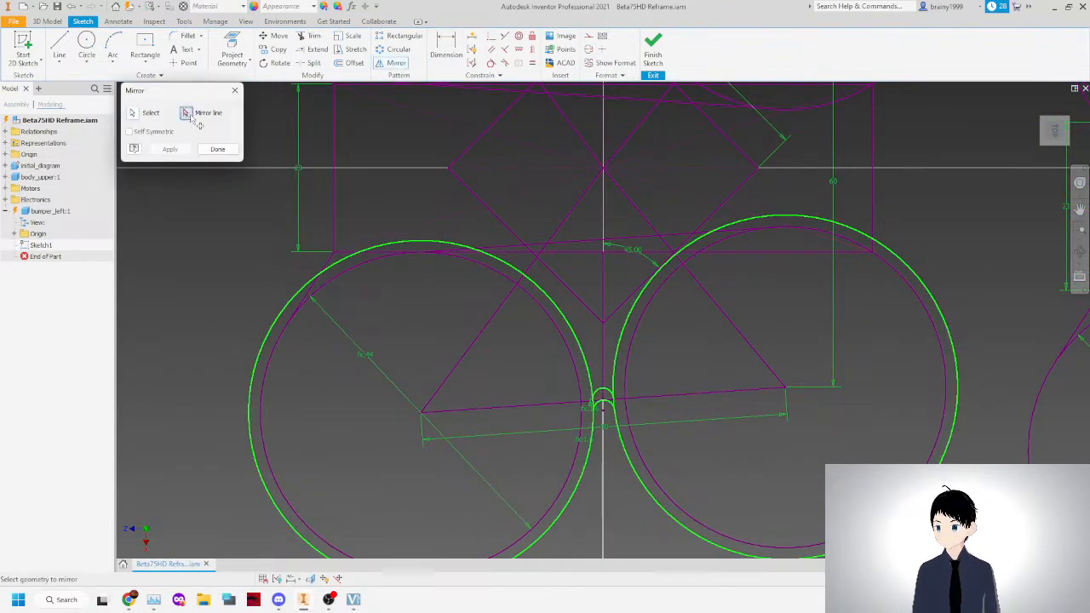
{"action": "left_click", "coordinate": [458, 167]}
{"action": "left_click", "coordinate": [170, 149]}
{"action": "left_click", "coordinate": [222, 150]}
{"action": "scroll", "coordinate": [491, 239], "scroll_direction": "up", "scroll_amount": 6}
{"action": "scroll", "coordinate": [546, 221], "scroll_direction": "down", "scroll_amount": 6}
{"action": "scroll", "coordinate": [554, 216], "scroll_direction": "up", "scroll_amount": 3}
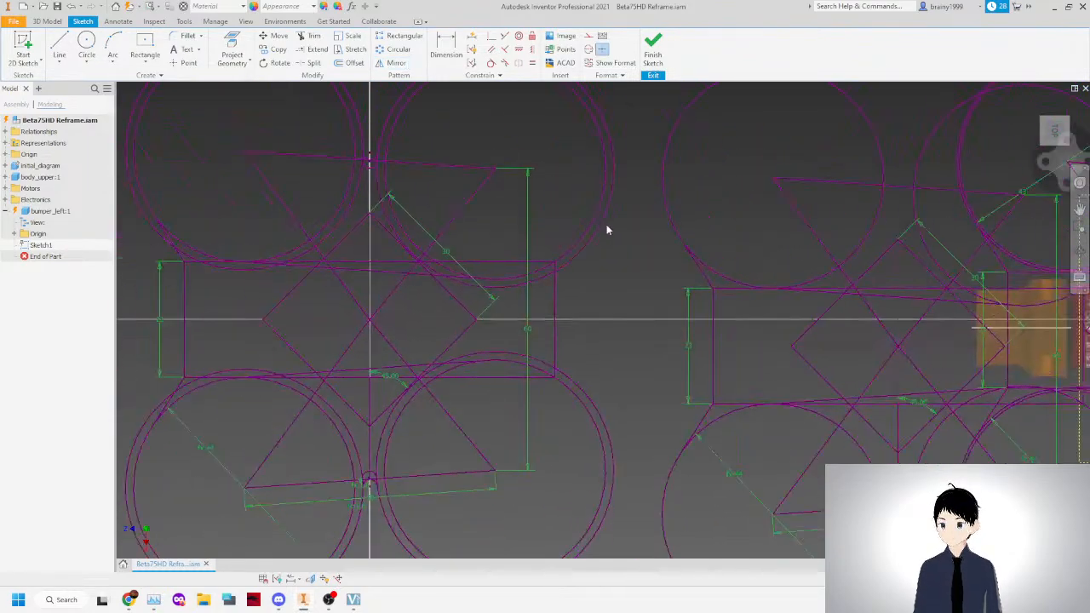
Start an Extrude of Sketch1 and pick the outer ring bands around the two lower propeller circles as profiles.
{"action": "key", "text": "e"}
{"action": "scroll", "coordinate": [579, 260], "scroll_direction": "down", "scroll_amount": 5}
{"action": "scroll", "coordinate": [579, 337], "scroll_direction": "up", "scroll_amount": 8}
{"action": "scroll", "coordinate": [588, 408], "scroll_direction": "down", "scroll_amount": 5}
{"action": "left_click", "coordinate": [584, 395]}
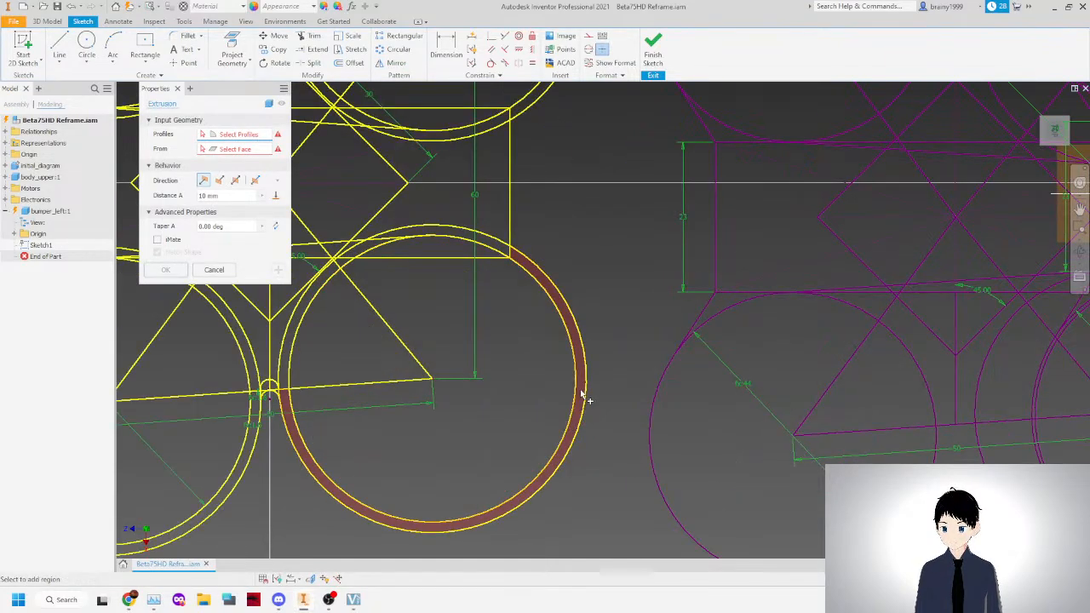
{"action": "scroll", "coordinate": [584, 394], "scroll_direction": "up", "scroll_amount": 7}
{"action": "scroll", "coordinate": [477, 388], "scroll_direction": "down", "scroll_amount": 6}
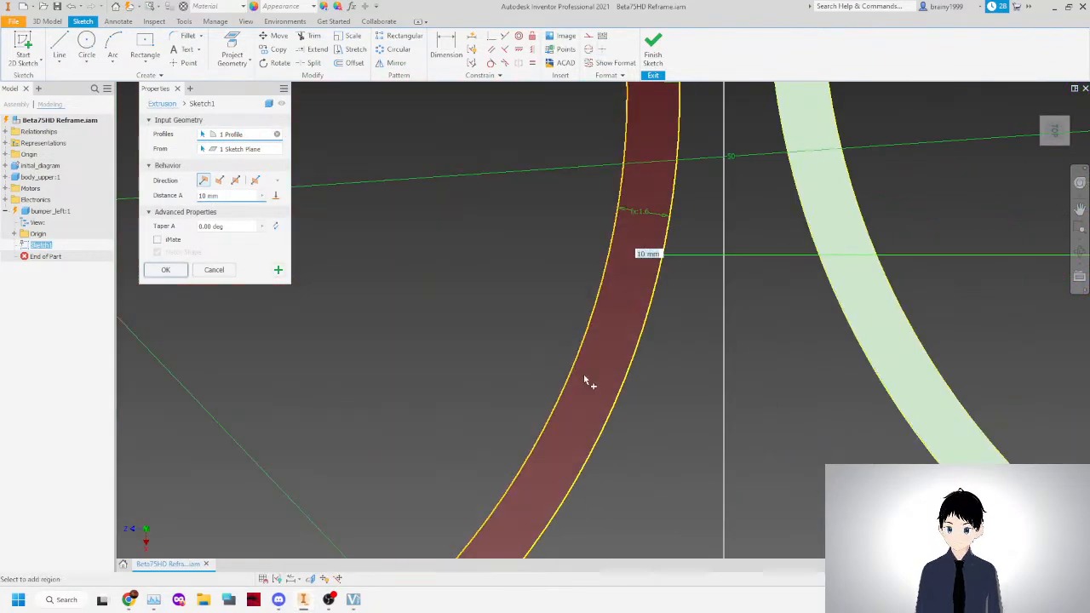
{"action": "left_click", "coordinate": [583, 374]}
Add the four regions of the arched bridge between the two lower rings to the extrusion profiles.
{"action": "scroll", "coordinate": [583, 374], "scroll_direction": "up", "scroll_amount": 3}
{"action": "scroll", "coordinate": [634, 307], "scroll_direction": "down", "scroll_amount": 5}
{"action": "left_click", "coordinate": [628, 316]}
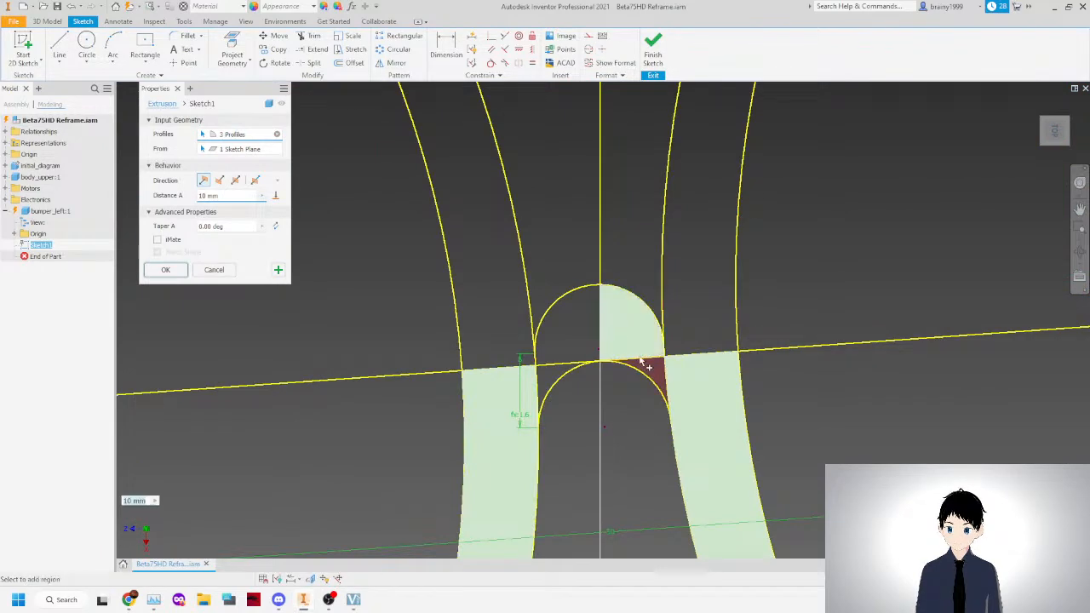
{"action": "left_click", "coordinate": [583, 356]}
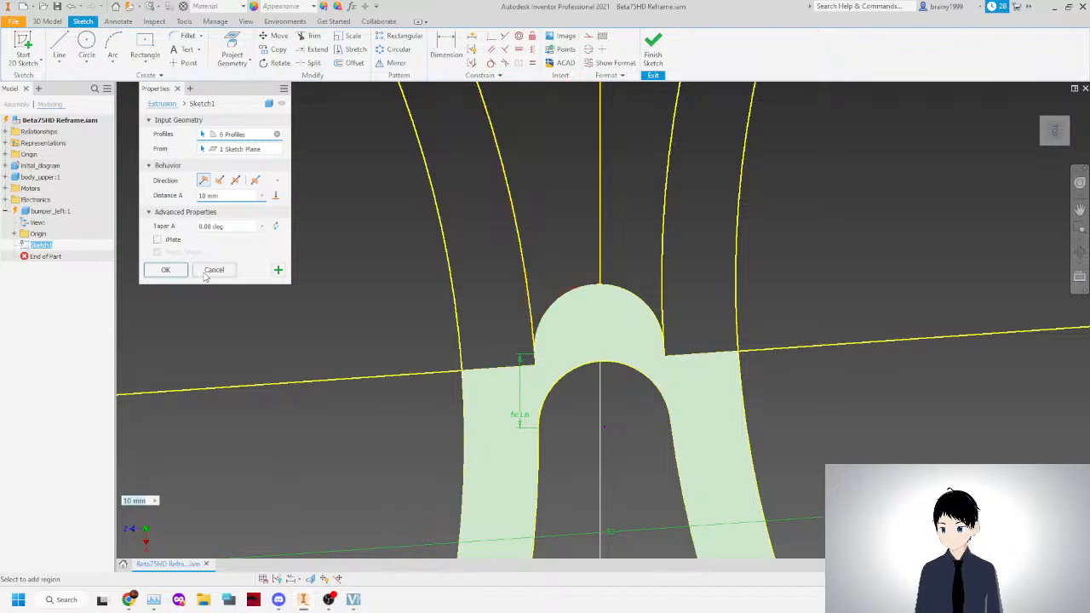
Inspect the regions where the propeller rings meet the body rectangle and cancel the Extrude of Sketch1.
{"action": "scroll", "coordinate": [529, 378], "scroll_direction": "down", "scroll_amount": 8}
{"action": "scroll", "coordinate": [516, 276], "scroll_direction": "up", "scroll_amount": 5}
{"action": "scroll", "coordinate": [480, 292], "scroll_direction": "down", "scroll_amount": 4}
{"action": "scroll", "coordinate": [385, 438], "scroll_direction": "up", "scroll_amount": 6}
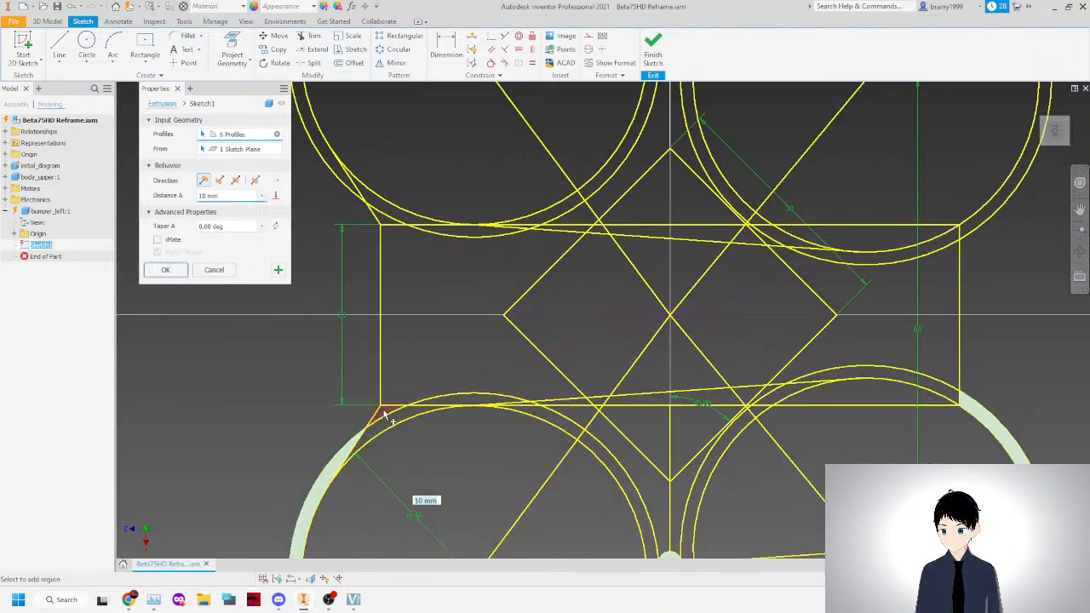
{"action": "scroll", "coordinate": [411, 428], "scroll_direction": "down", "scroll_amount": 5}
{"action": "scroll", "coordinate": [413, 430], "scroll_direction": "up", "scroll_amount": 5}
{"action": "scroll", "coordinate": [417, 400], "scroll_direction": "down", "scroll_amount": 4}
{"action": "scroll", "coordinate": [460, 388], "scroll_direction": "up", "scroll_amount": 3}
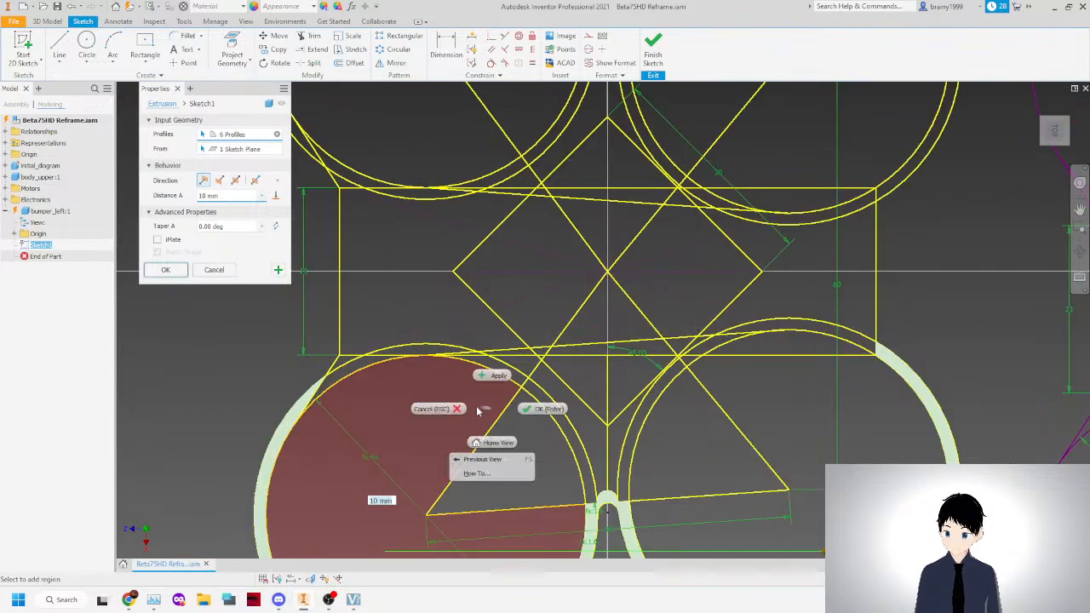
{"action": "key", "text": "Escape"}
Draw a short slanted line from the lower-left inner propeller circle to the lower edge of the body rectangle, near its corner.
{"action": "left_click", "coordinate": [40, 246]}
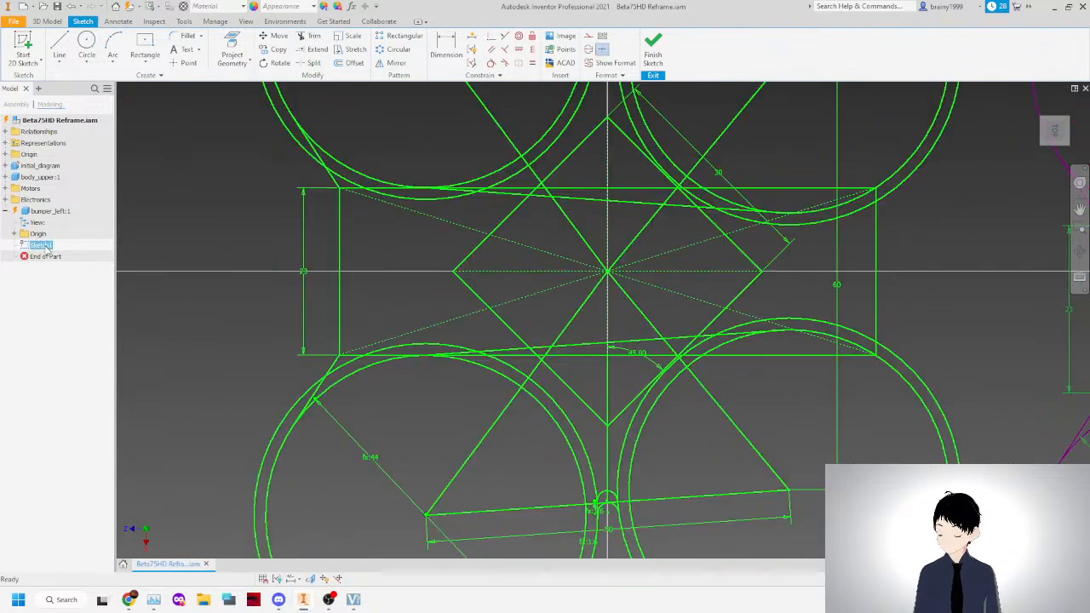
{"action": "scroll", "coordinate": [375, 379], "scroll_direction": "down", "scroll_amount": 3}
{"action": "key", "text": "Escape"}
{"action": "scroll", "coordinate": [351, 375], "scroll_direction": "up", "scroll_amount": 5}
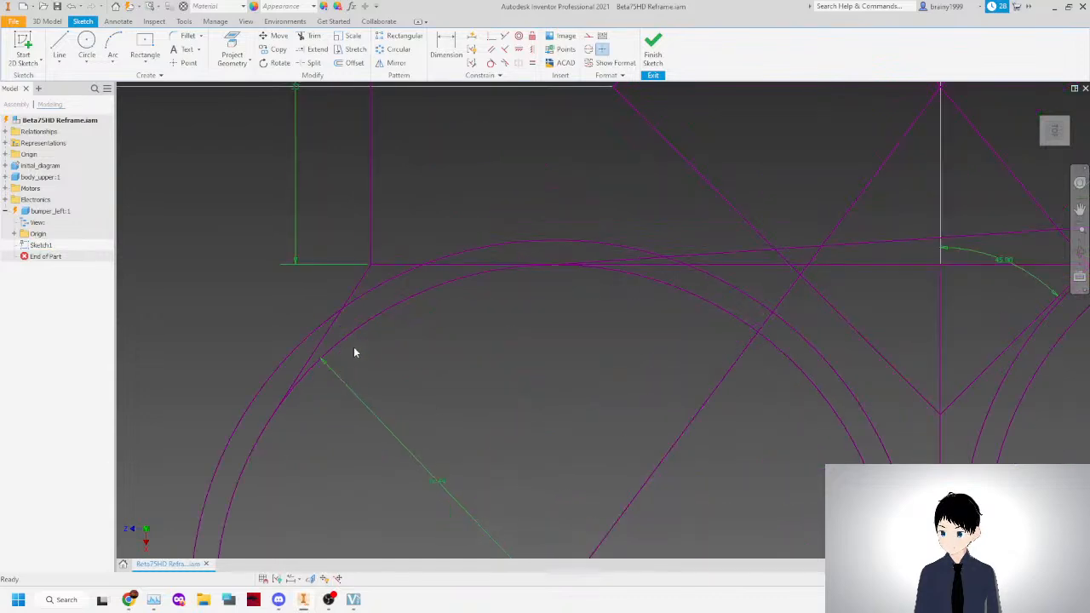
{"action": "left_click", "coordinate": [59, 47]}
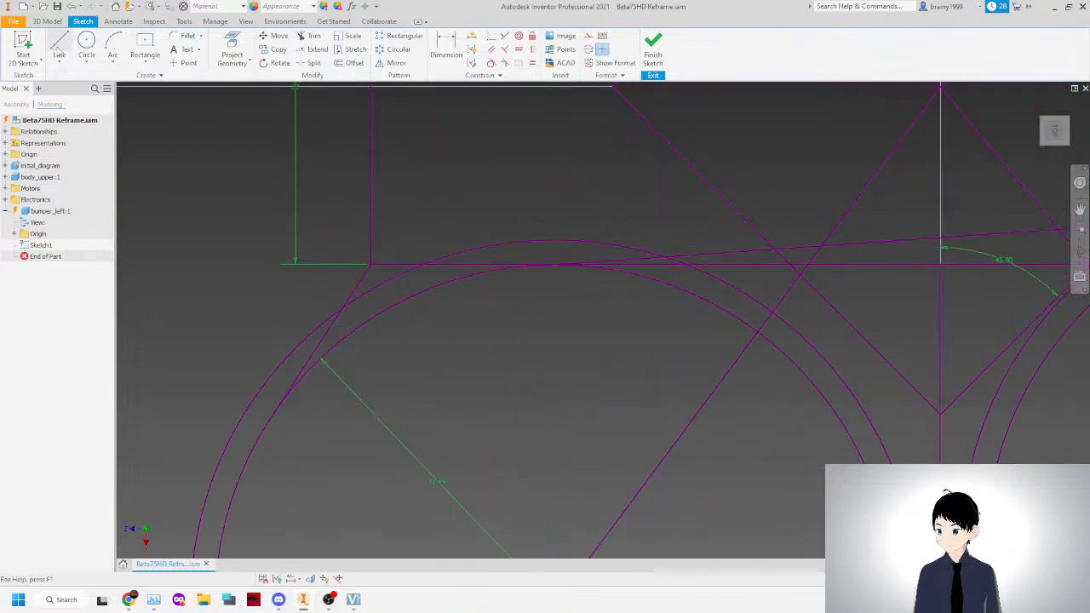
{"action": "left_click", "coordinate": [351, 333]}
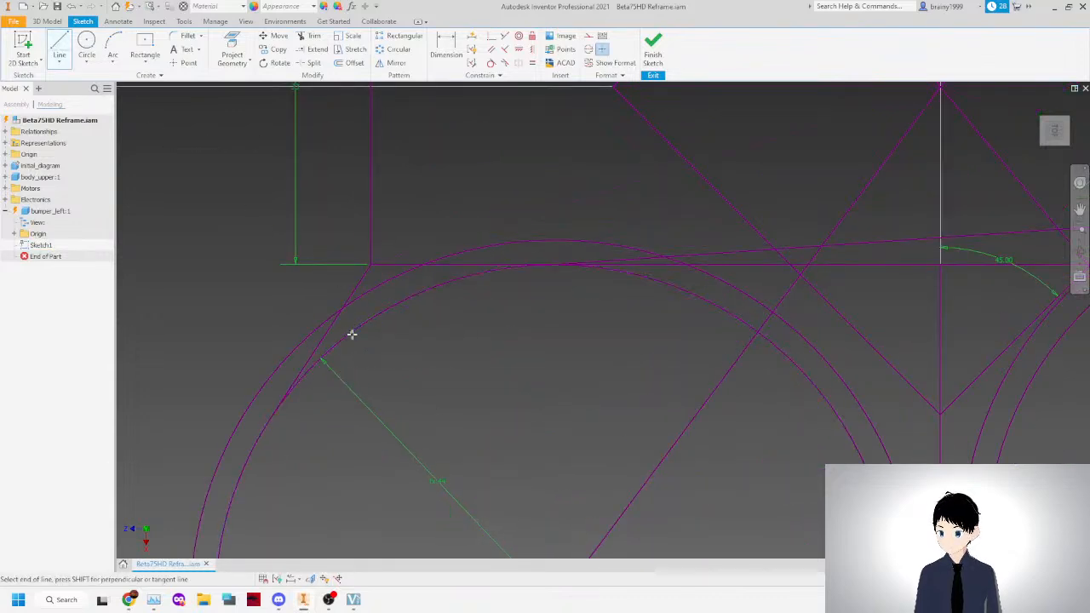
{"action": "left_click", "coordinate": [402, 264]}
{"action": "scroll", "coordinate": [499, 272], "scroll_direction": "down", "scroll_amount": 4}
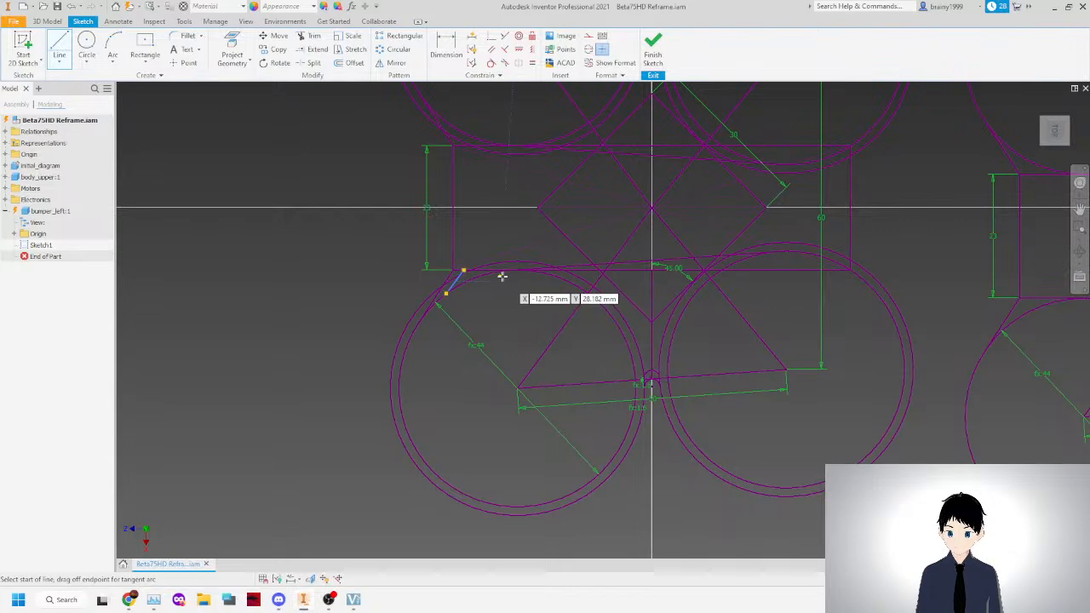
{"action": "left_click", "coordinate": [465, 269]}
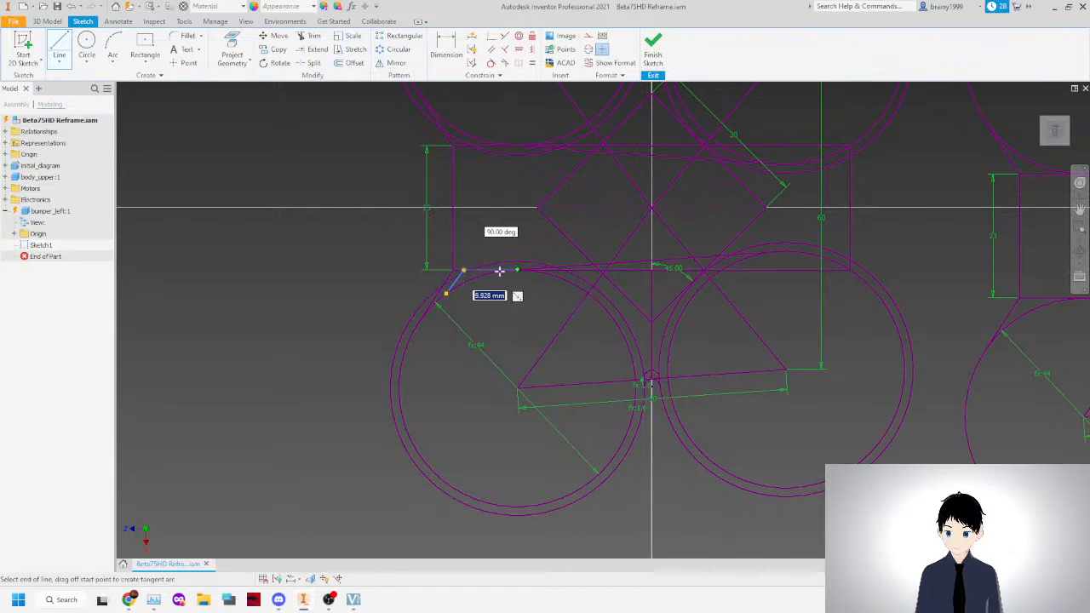
{"action": "double_click", "coordinate": [518, 269]}
{"action": "right_click", "coordinate": [499, 288]}
{"action": "left_click", "coordinate": [534, 290]}
Constrain the new short line parallel to the slanted line running from the rectangle's lower-left corner to the circle.
{"action": "scroll", "coordinate": [472, 285], "scroll_direction": "up", "scroll_amount": 5}
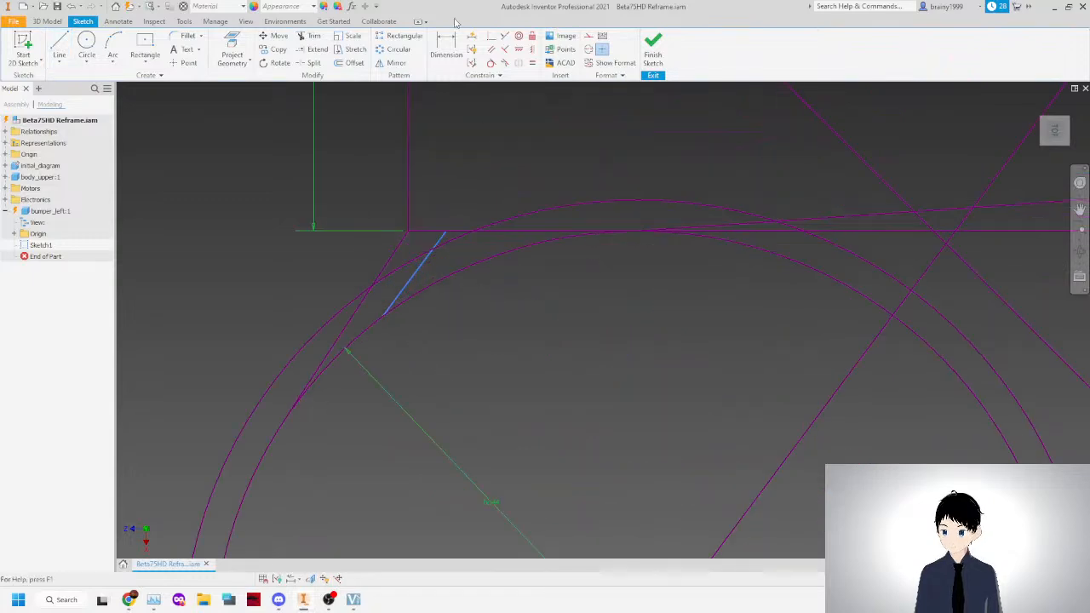
{"action": "left_click", "coordinate": [491, 36]}
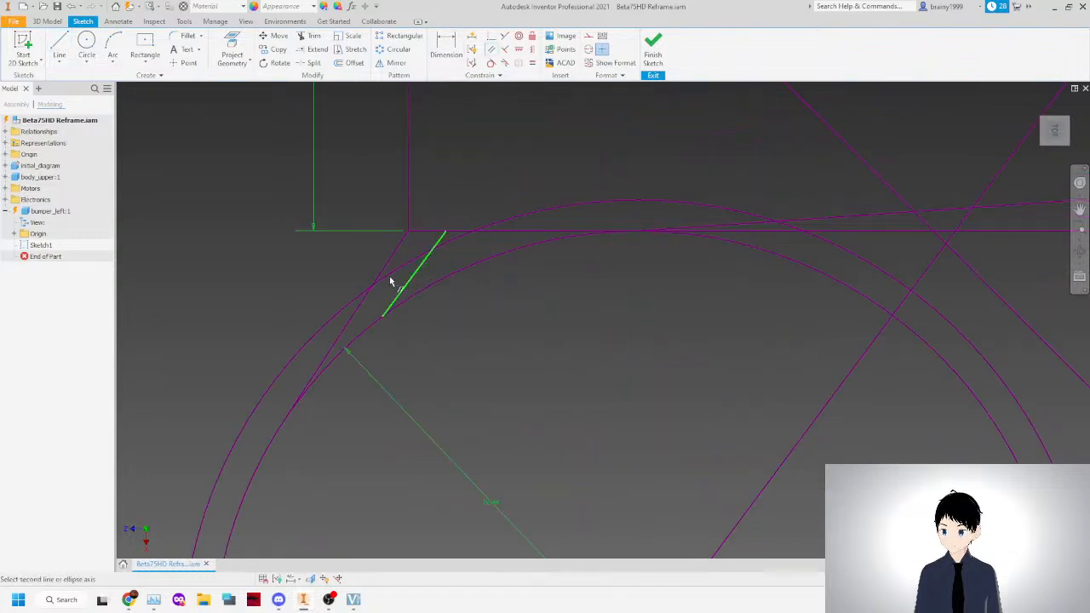
{"action": "right_click", "coordinate": [332, 253]}
{"action": "left_click", "coordinate": [375, 251]}
Dimension the spacing between the two parallel slanted lines by linking it to the existing 1.6 mm wall dimension.
{"action": "key", "text": "d"}
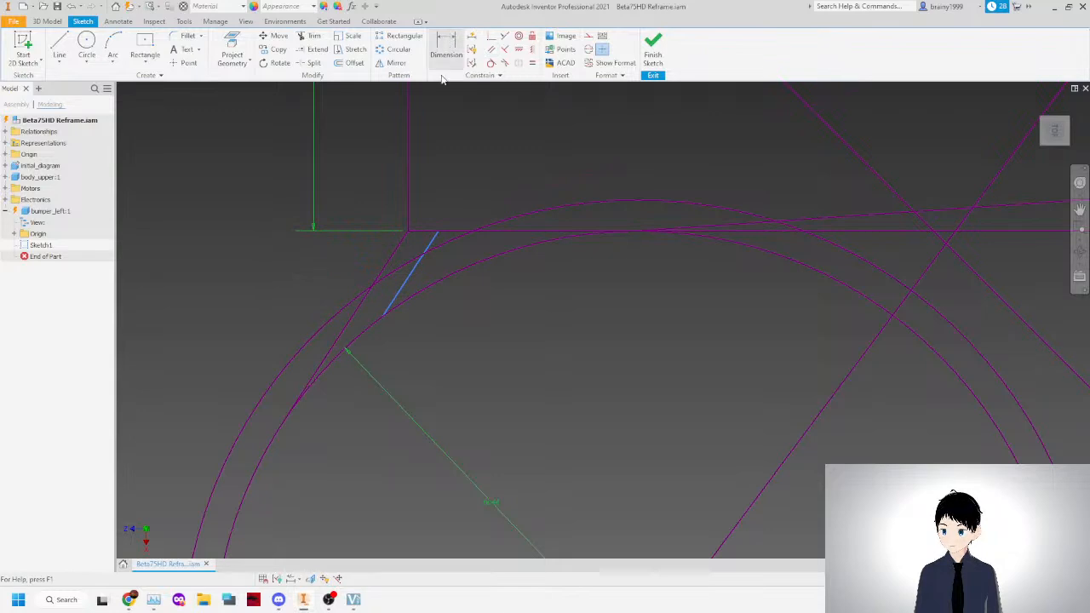
{"action": "left_click", "coordinate": [415, 253]}
{"action": "scroll", "coordinate": [664, 364], "scroll_direction": "up", "scroll_amount": 5}
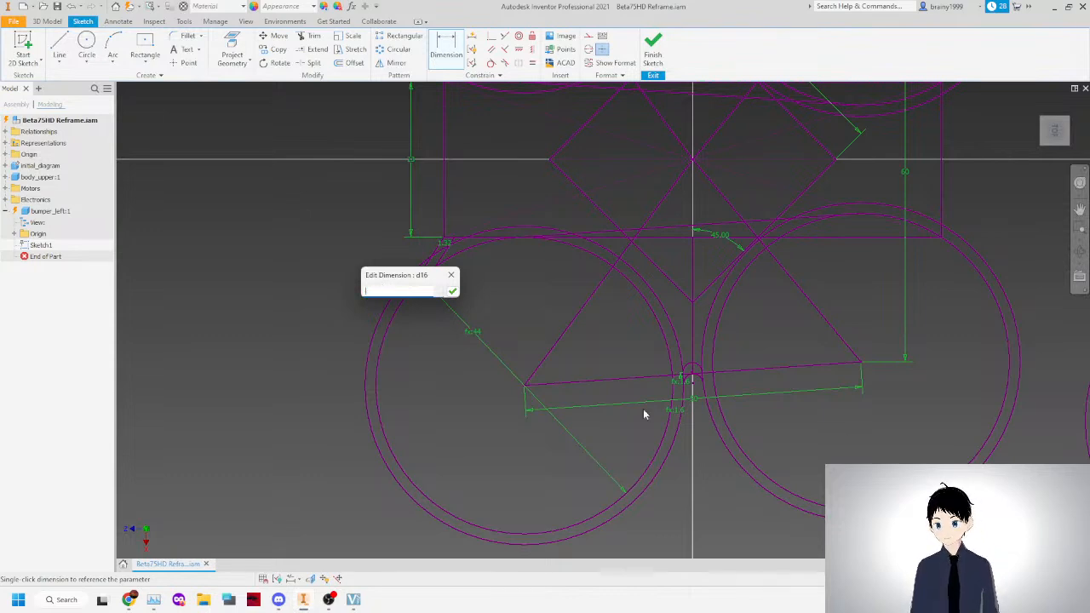
{"action": "left_click", "coordinate": [451, 274]}
{"action": "scroll", "coordinate": [554, 274], "scroll_direction": "down", "scroll_amount": 3}
{"action": "scroll", "coordinate": [476, 274], "scroll_direction": "up", "scroll_amount": 2}
{"action": "scroll", "coordinate": [732, 278], "scroll_direction": "up", "scroll_amount": 2}
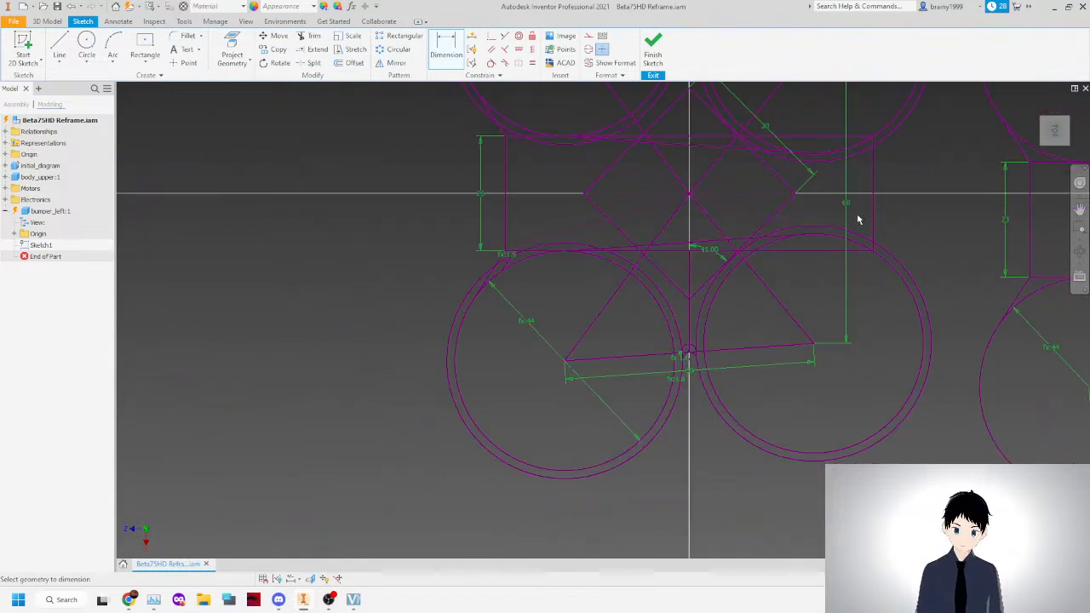
Draw a narrow three-point rectangle along the inside of the body rectangle's right edge, spanning its full height.
{"action": "scroll", "coordinate": [873, 143], "scroll_direction": "down", "scroll_amount": 3}
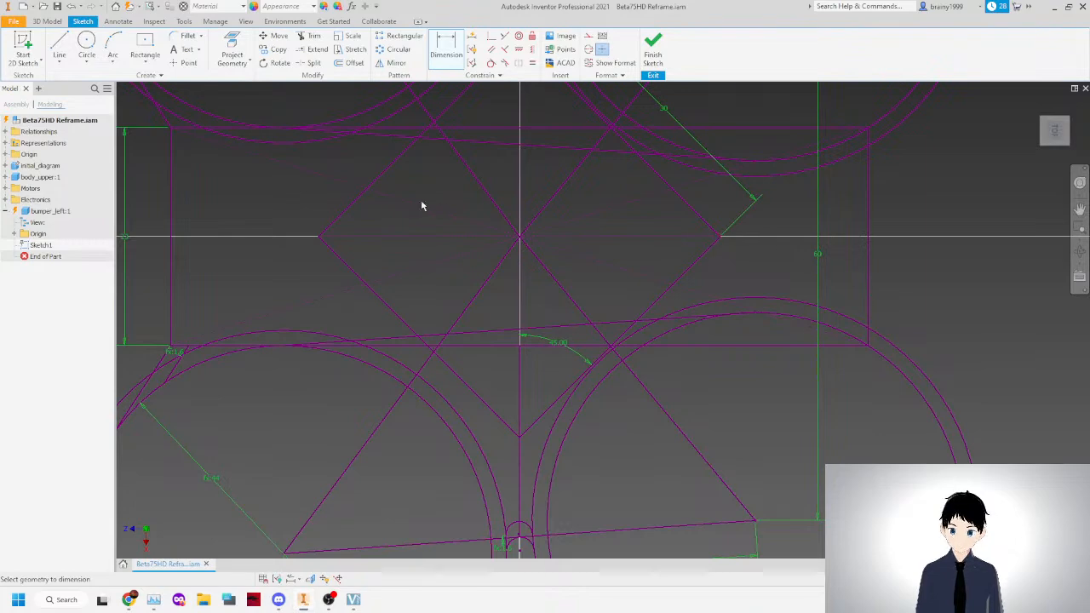
{"action": "scroll", "coordinate": [594, 305], "scroll_direction": "down", "scroll_amount": 5}
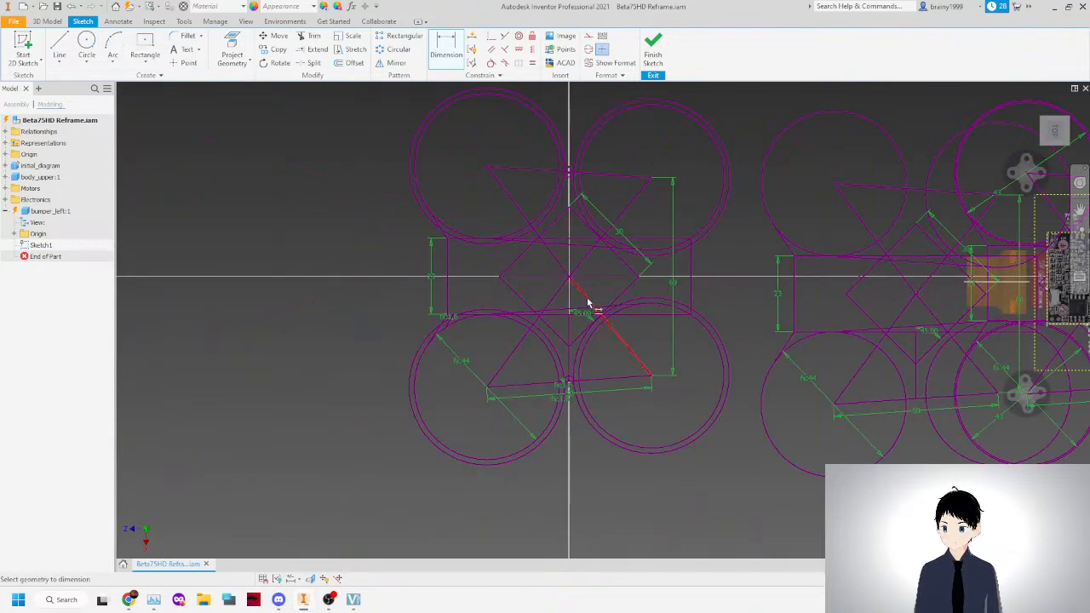
{"action": "scroll", "coordinate": [639, 277], "scroll_direction": "up", "scroll_amount": 4}
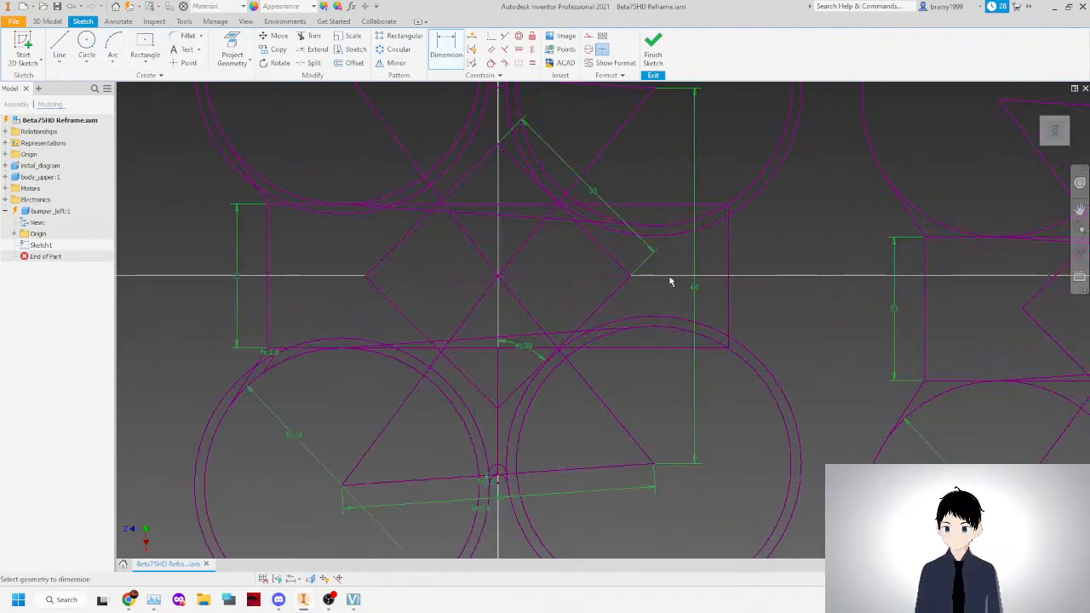
{"action": "left_click", "coordinate": [143, 63]}
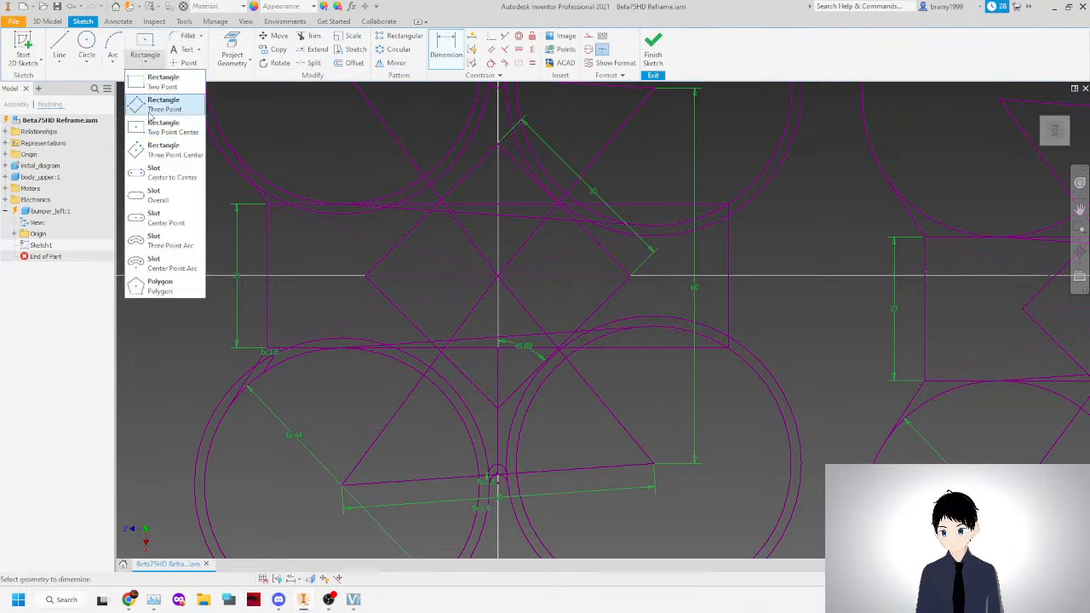
{"action": "left_click", "coordinate": [150, 111]}
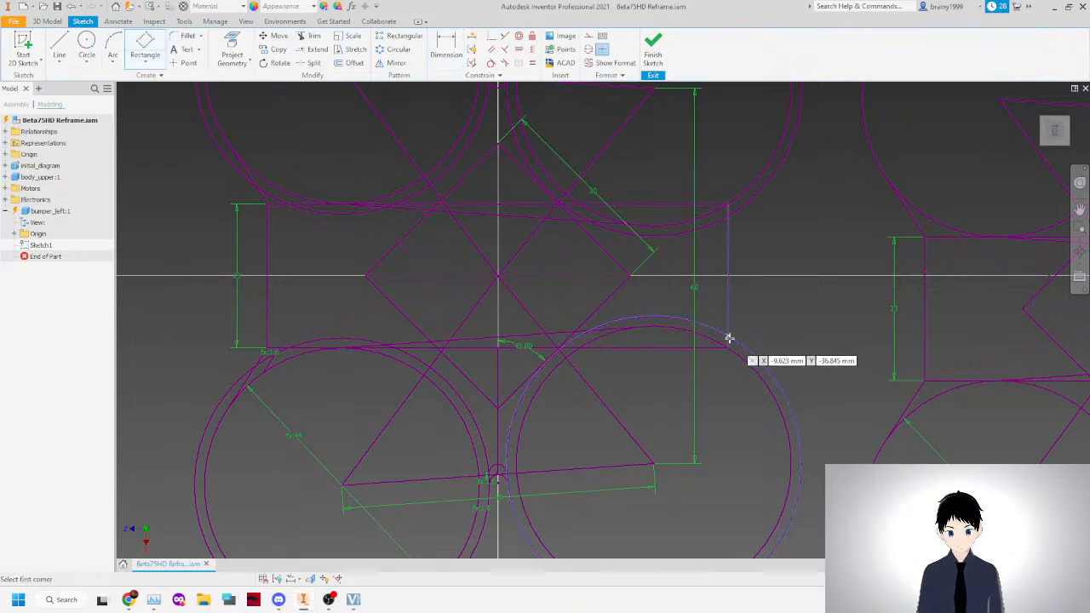
{"action": "left_click", "coordinate": [726, 205]}
{"action": "left_click", "coordinate": [727, 345]}
{"action": "left_click", "coordinate": [712, 344]}
{"action": "right_click", "coordinate": [749, 305]}
{"action": "left_click", "coordinate": [783, 306]}
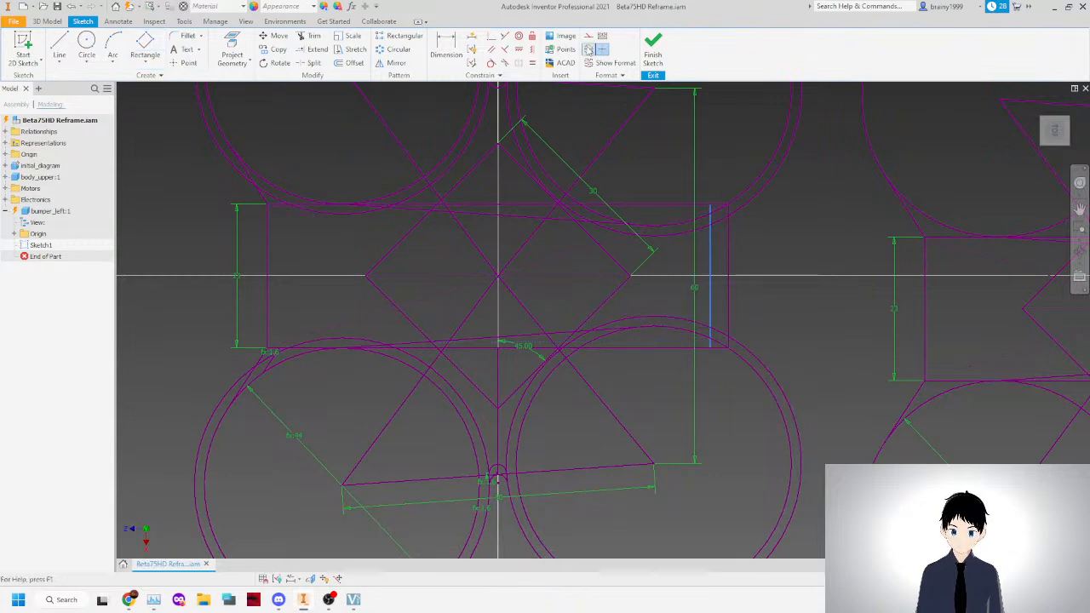
{"action": "left_click", "coordinate": [530, 65]}
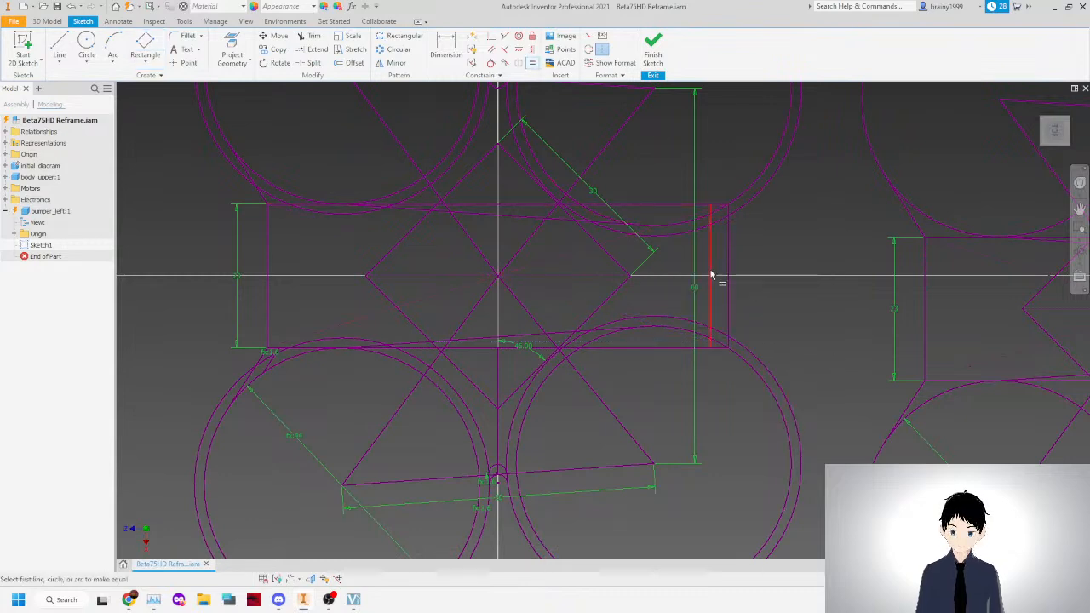
{"action": "scroll", "coordinate": [709, 271], "scroll_direction": "up", "scroll_amount": 5}
{"action": "right_click", "coordinate": [713, 268]}
{"action": "left_click", "coordinate": [664, 267]}
Dimension the width of the narrow strip at the body rectangle's right end by linking it to the 1.6 mm ring wall dimension.
{"action": "left_click", "coordinate": [445, 47]}
{"action": "left_click", "coordinate": [715, 155]}
{"action": "left_click", "coordinate": [778, 171]}
{"action": "left_click", "coordinate": [760, 175]}
{"action": "scroll", "coordinate": [623, 263], "scroll_direction": "down", "scroll_amount": 3}
{"action": "scroll", "coordinate": [560, 378], "scroll_direction": "up", "scroll_amount": 3}
{"action": "left_click", "coordinate": [549, 368]}
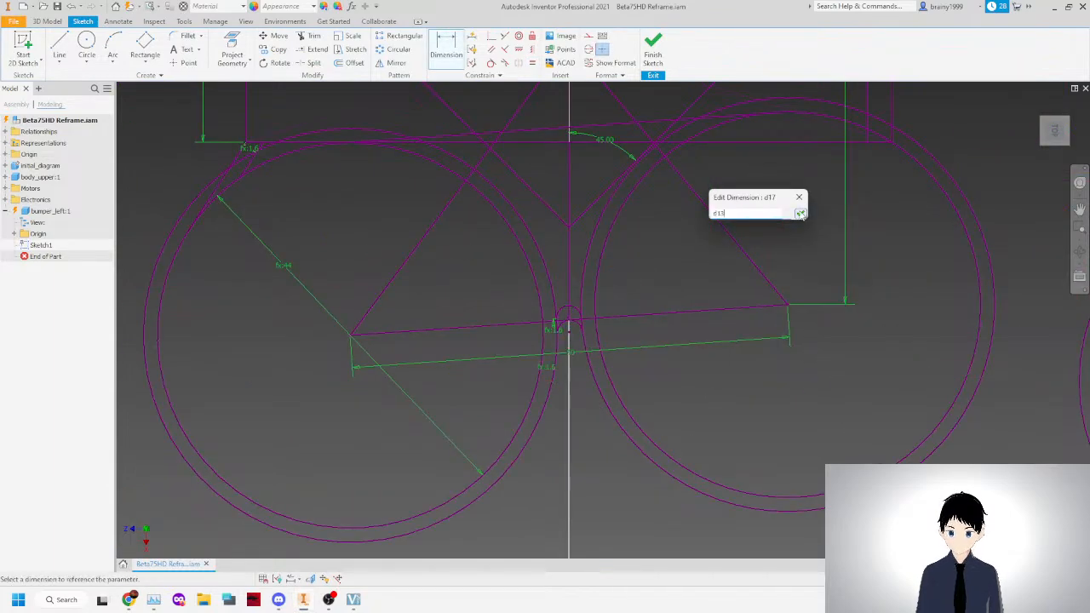
{"action": "left_click", "coordinate": [799, 214]}
{"action": "scroll", "coordinate": [805, 264], "scroll_direction": "down", "scroll_amount": 3}
{"action": "scroll", "coordinate": [832, 209], "scroll_direction": "up", "scroll_amount": 6}
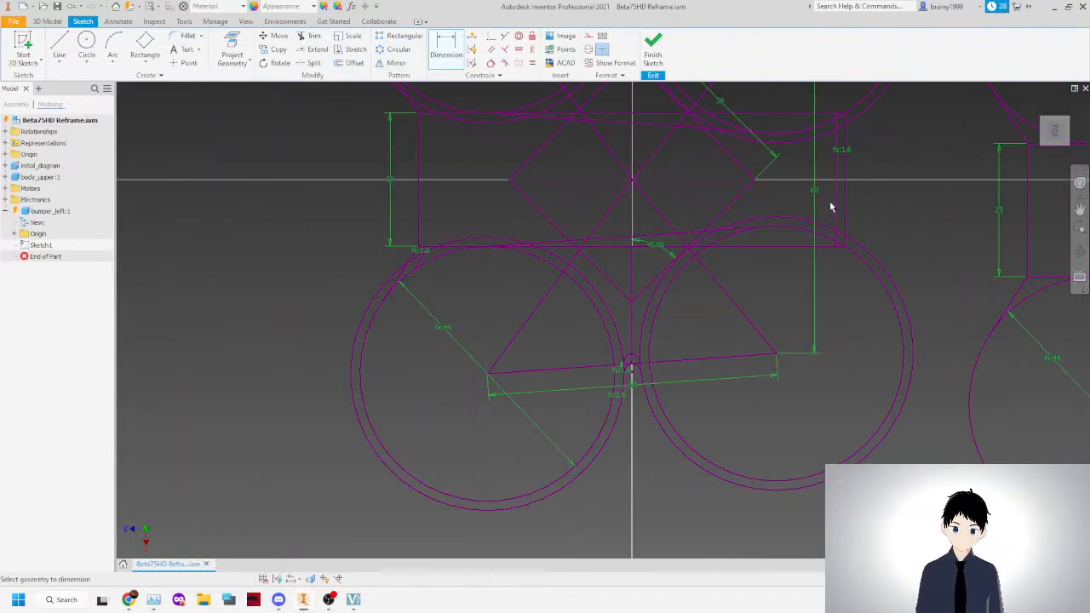
{"action": "scroll", "coordinate": [870, 259], "scroll_direction": "down", "scroll_amount": 2}
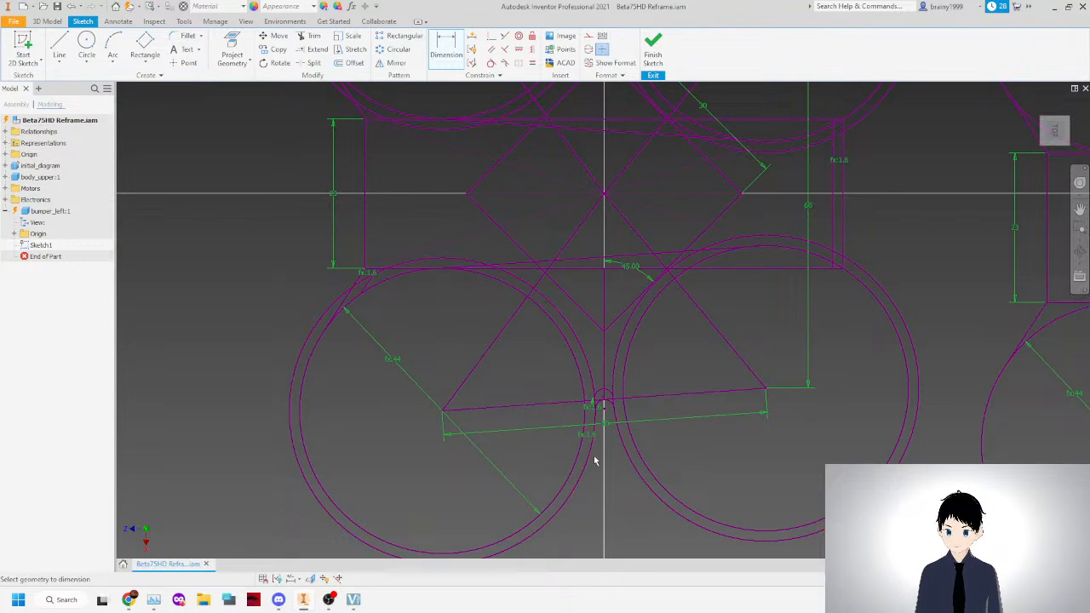
{"action": "scroll", "coordinate": [609, 403], "scroll_direction": "up", "scroll_amount": 5}
{"action": "left_click", "coordinate": [507, 315]}
{"action": "left_click", "coordinate": [413, 271]}
{"action": "right_click", "coordinate": [387, 274]}
{"action": "left_click", "coordinate": [356, 275]}
Draw a three-point arc over the lower bridge, spanning between the two inner propeller circles where the center line crosses them.
{"action": "left_click", "coordinate": [112, 55]}
{"action": "left_click", "coordinate": [429, 355]}
{"action": "left_click", "coordinate": [696, 335]}
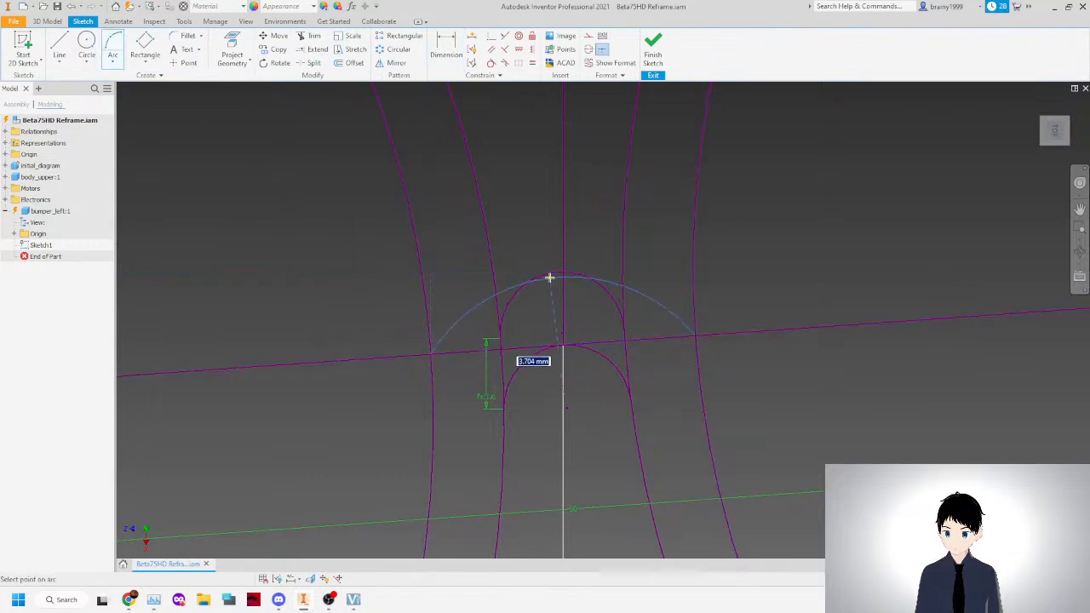
{"action": "left_click", "coordinate": [564, 272]}
{"action": "right_click", "coordinate": [530, 236]}
{"action": "left_click", "coordinate": [576, 238]}
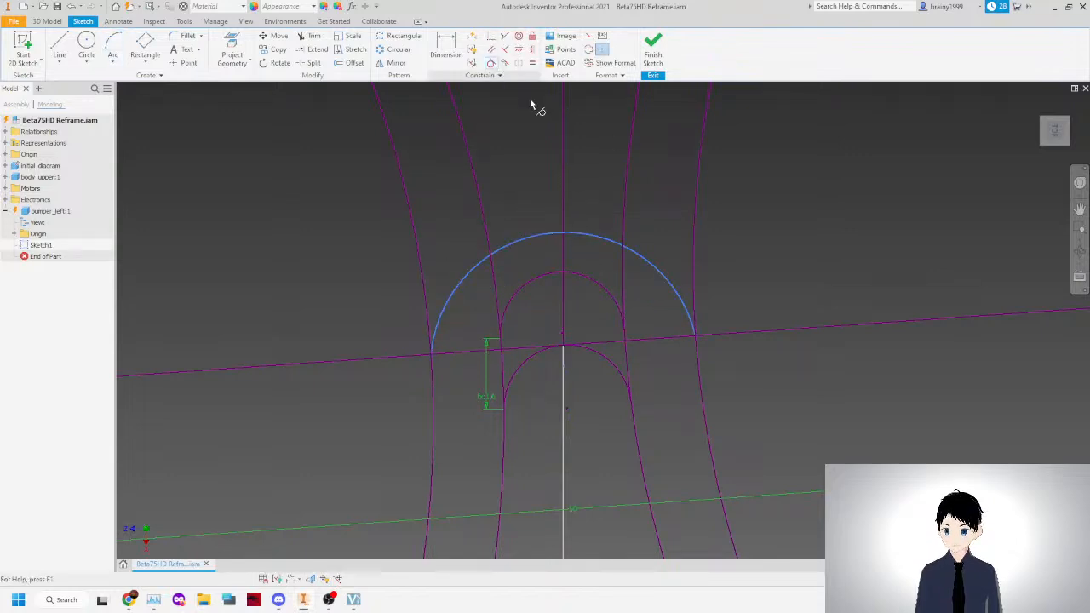
Constrain the large bridge arc tangent to the small arc beneath it and finish the sketch.
{"action": "left_click", "coordinate": [563, 235]}
{"action": "left_click", "coordinate": [568, 272]}
{"action": "right_click", "coordinate": [505, 222]}
{"action": "left_click", "coordinate": [545, 224]}
{"action": "left_click", "coordinate": [653, 50]}
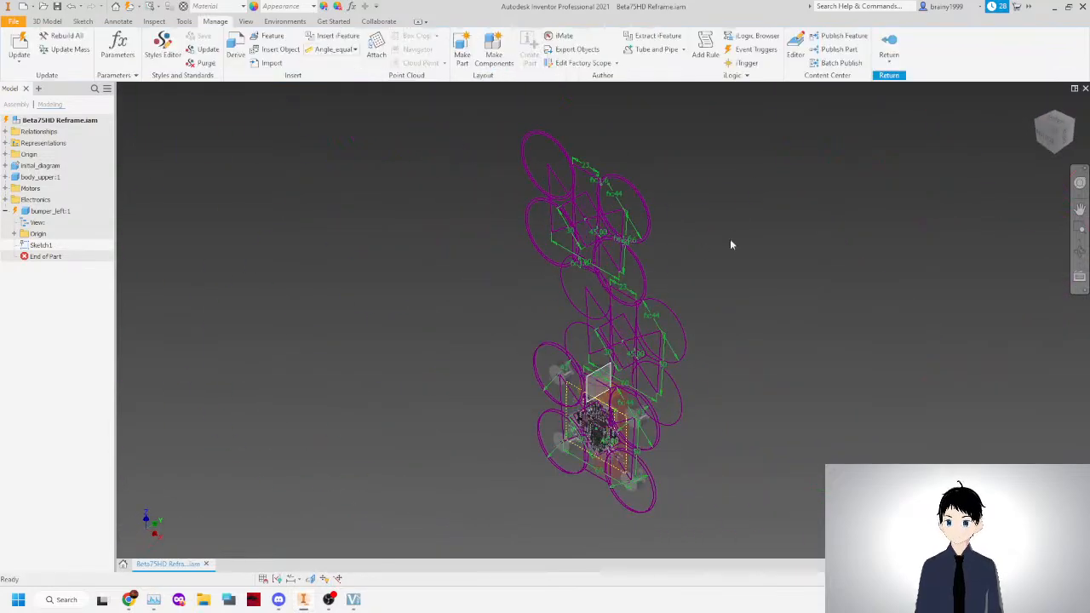
Return to the top view and reopen bumper_left's Sketch1 for editing.
{"action": "left_click_drag", "start_coordinate": [1061, 145], "coordinate": [1035, 205]}
{"action": "left_click", "coordinate": [1036, 145]}
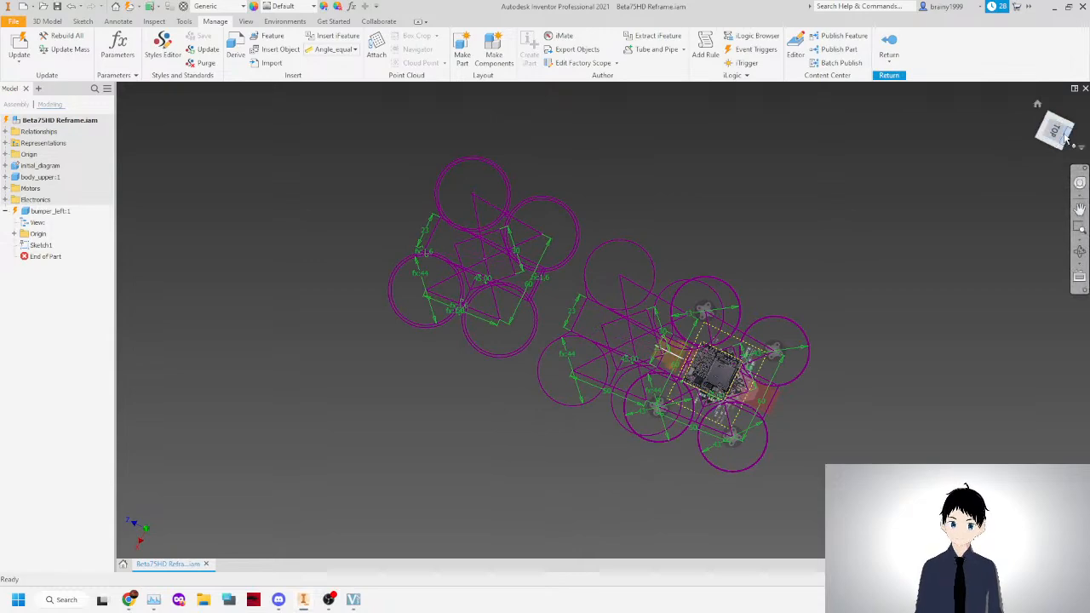
{"action": "scroll", "coordinate": [281, 373], "scroll_direction": "up", "scroll_amount": 4}
{"action": "double_click", "coordinate": [41, 245]}
{"action": "scroll", "coordinate": [497, 485], "scroll_direction": "up", "scroll_amount": 3}
{"action": "scroll", "coordinate": [443, 332], "scroll_direction": "down", "scroll_amount": 3}
Start an Extrude of Sketch1 and pick the lower ring bands and the slanted corner connector as profiles.
{"action": "key", "text": "e"}
{"action": "scroll", "coordinate": [489, 351], "scroll_direction": "up", "scroll_amount": 3}
{"action": "scroll", "coordinate": [488, 350], "scroll_direction": "up", "scroll_amount": 3}
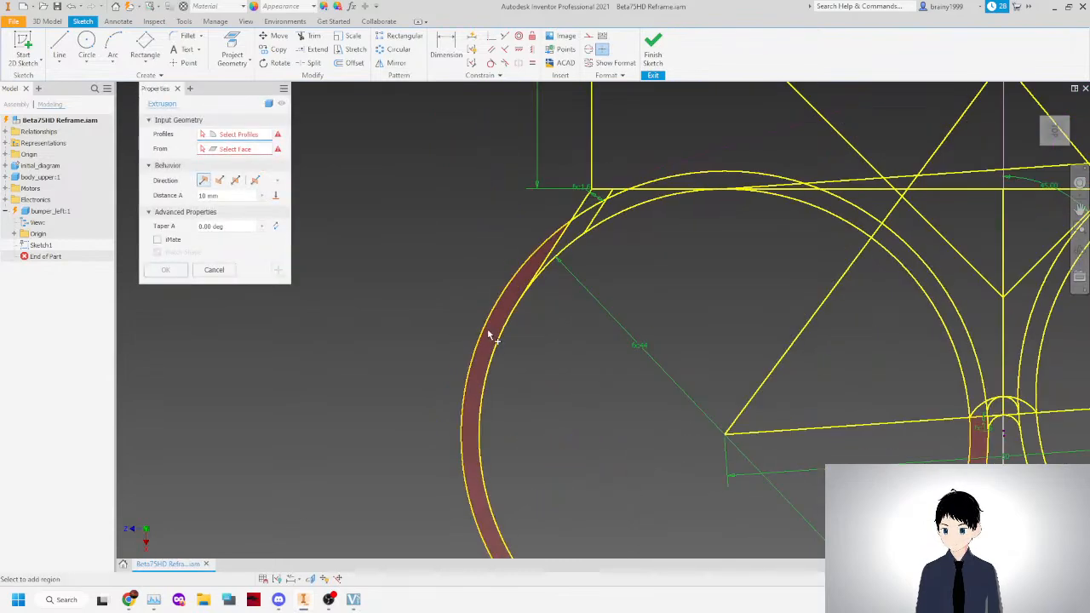
{"action": "left_click", "coordinate": [486, 335]}
{"action": "left_click", "coordinate": [593, 201]}
{"action": "scroll", "coordinate": [608, 197], "scroll_direction": "up", "scroll_amount": 2}
{"action": "scroll", "coordinate": [608, 209], "scroll_direction": "down", "scroll_amount": 3}
{"action": "scroll", "coordinate": [767, 294], "scroll_direction": "up", "scroll_amount": 3}
{"action": "left_click", "coordinate": [756, 288]}
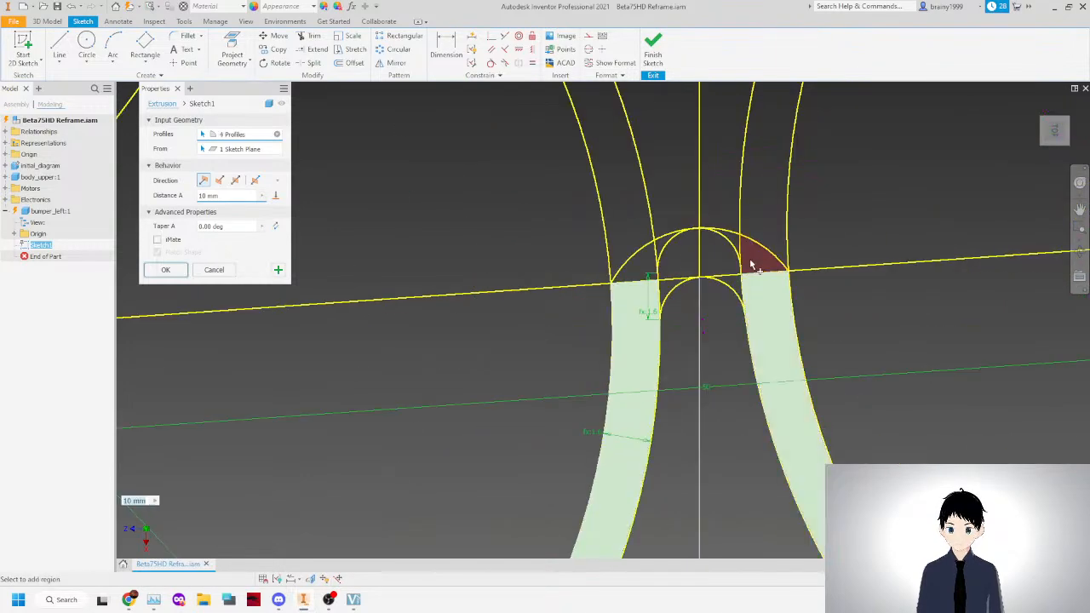
Add all regions beneath the large arc of the lower bridge to the extrusion profiles.
{"action": "left_click", "coordinate": [747, 258]}
{"action": "left_click", "coordinate": [717, 251]}
{"action": "left_click", "coordinate": [691, 250]}
{"action": "left_click", "coordinate": [647, 264]}
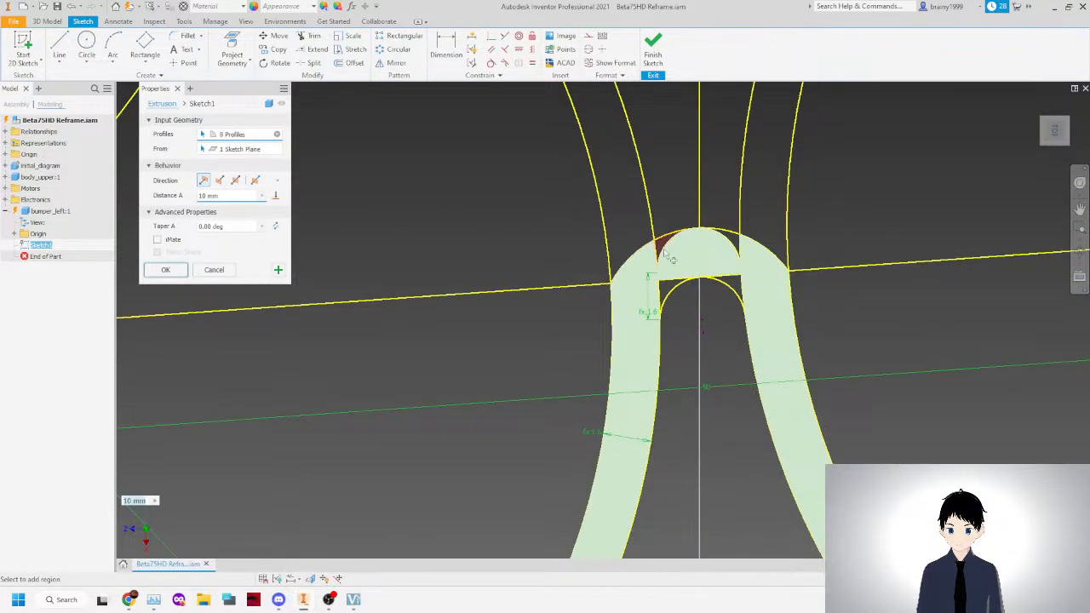
{"action": "left_click", "coordinate": [692, 286]}
{"action": "scroll", "coordinate": [694, 290], "scroll_direction": "down", "scroll_amount": 5}
Add the three regions of the narrow strip at the body rectangle's right end to the extrusion profiles.
{"action": "scroll", "coordinate": [810, 247], "scroll_direction": "up", "scroll_amount": 6}
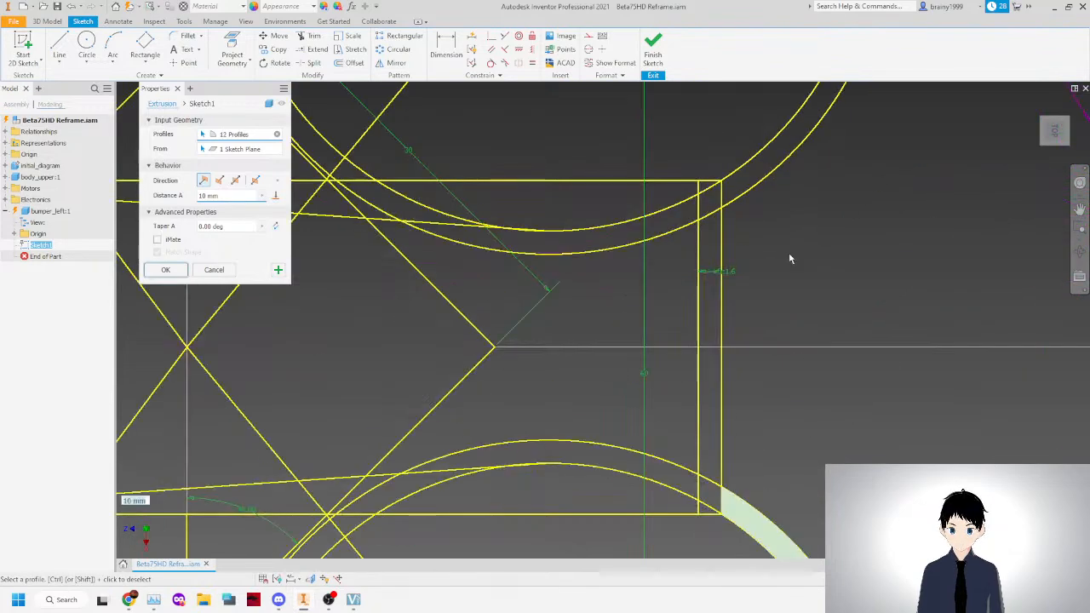
{"action": "left_click", "coordinate": [710, 301]}
{"action": "left_click", "coordinate": [711, 496]}
{"action": "left_click", "coordinate": [715, 217]}
Add the upper-left ring band and the regions of the bridge between the two upper rings to the extrusion profiles.
{"action": "scroll", "coordinate": [706, 255], "scroll_direction": "down", "scroll_amount": 5}
{"action": "scroll", "coordinate": [662, 194], "scroll_direction": "up", "scroll_amount": 5}
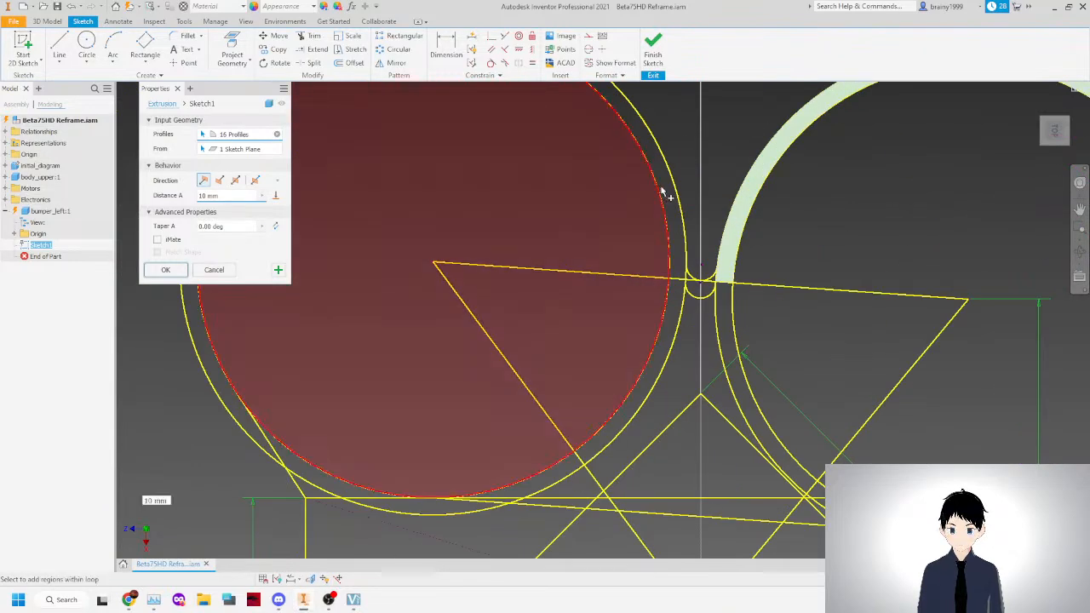
{"action": "left_click", "coordinate": [669, 205]}
{"action": "scroll", "coordinate": [708, 289], "scroll_direction": "up", "scroll_amount": 3}
{"action": "left_click", "coordinate": [714, 290]}
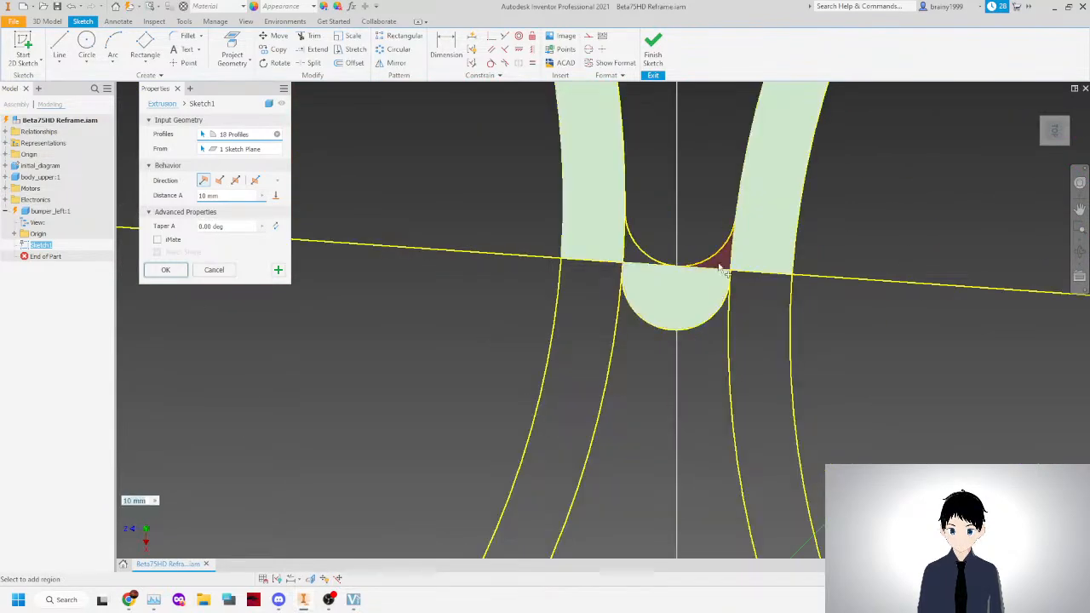
{"action": "left_click", "coordinate": [658, 266]}
{"action": "scroll", "coordinate": [596, 290], "scroll_direction": "down", "scroll_amount": 5}
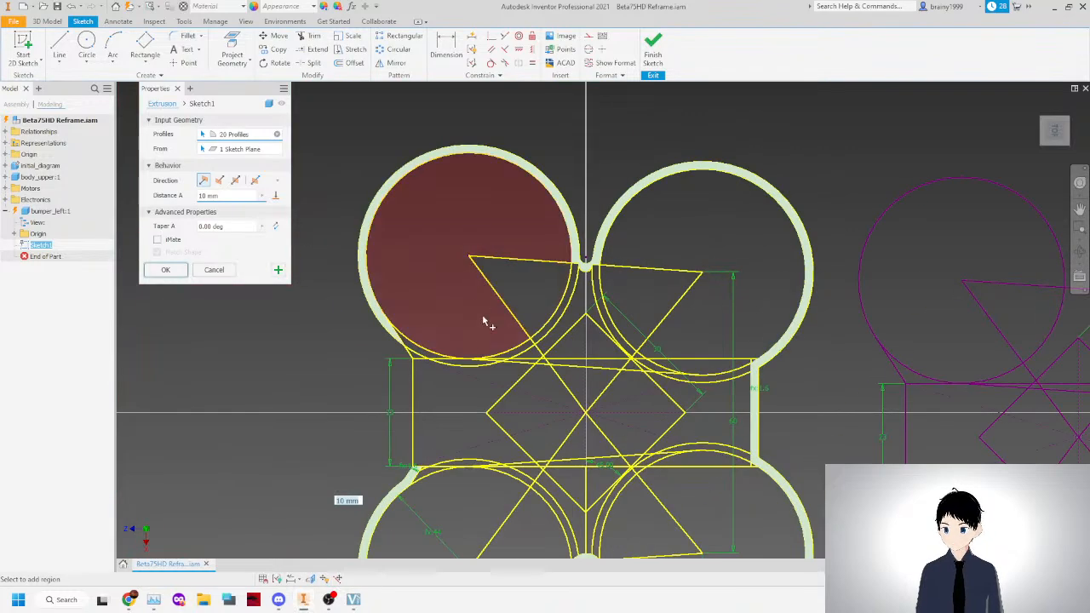
{"action": "scroll", "coordinate": [415, 356], "scroll_direction": "up", "scroll_amount": 3}
{"action": "scroll", "coordinate": [418, 366], "scroll_direction": "down", "scroll_amount": 5}
{"action": "scroll", "coordinate": [431, 394], "scroll_direction": "up", "scroll_amount": 3}
{"action": "scroll", "coordinate": [443, 387], "scroll_direction": "up", "scroll_amount": 4}
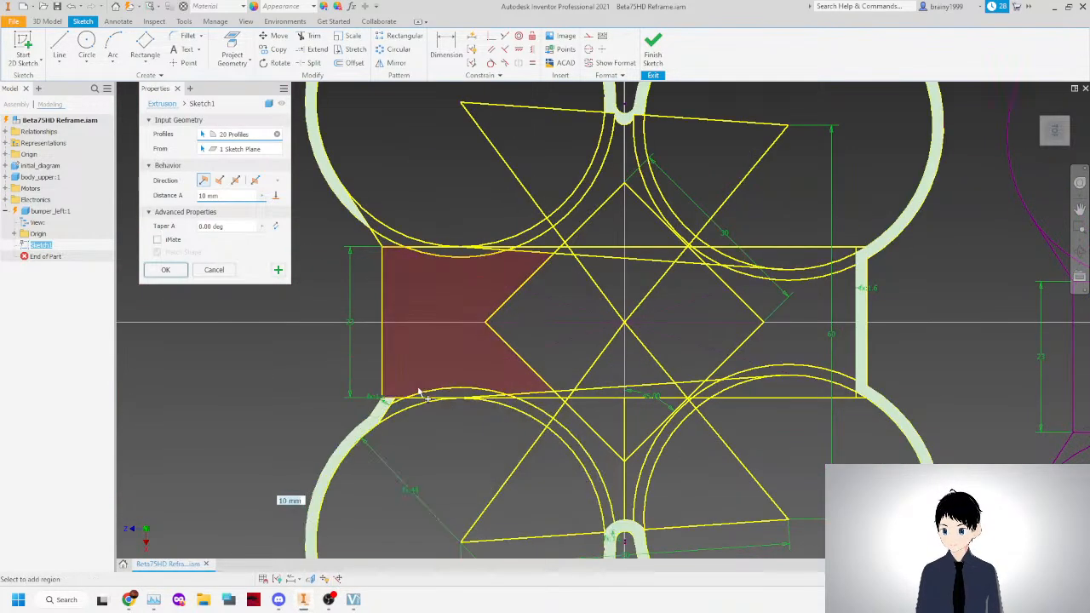
Complete the 10 mm extrusion of the selected profiles and reopen its Sketch1 for editing.
{"action": "left_click", "coordinate": [165, 271]}
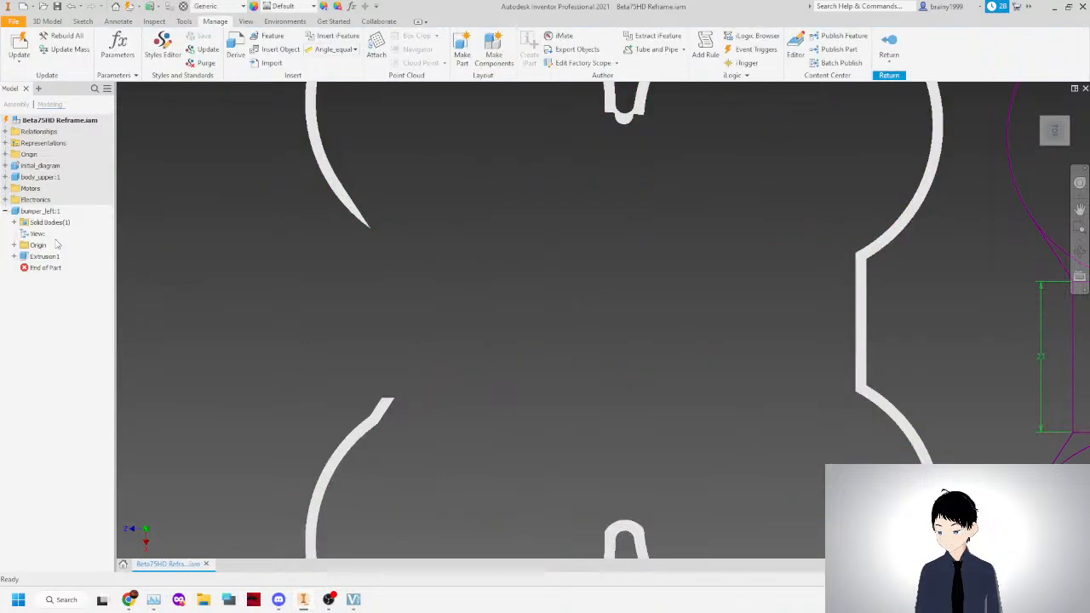
{"action": "left_click", "coordinate": [15, 257]}
{"action": "double_click", "coordinate": [44, 269]}
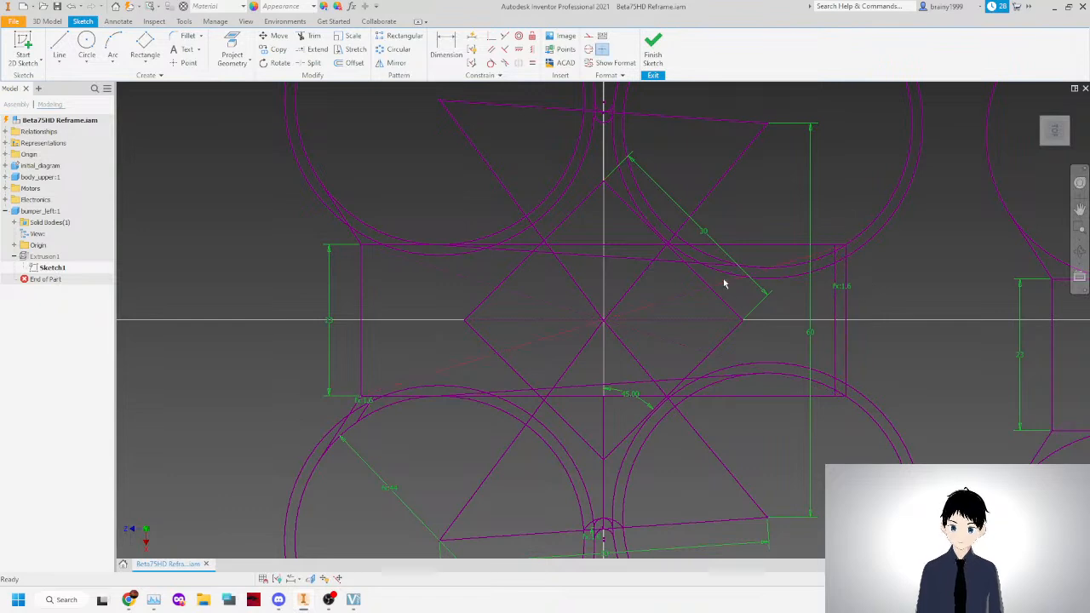
Mirror the lower-left corner connector lines and the lower bridge arc about the horizontal centre line, and finish the sketch.
{"action": "scroll", "coordinate": [865, 281], "scroll_direction": "up", "scroll_amount": 2}
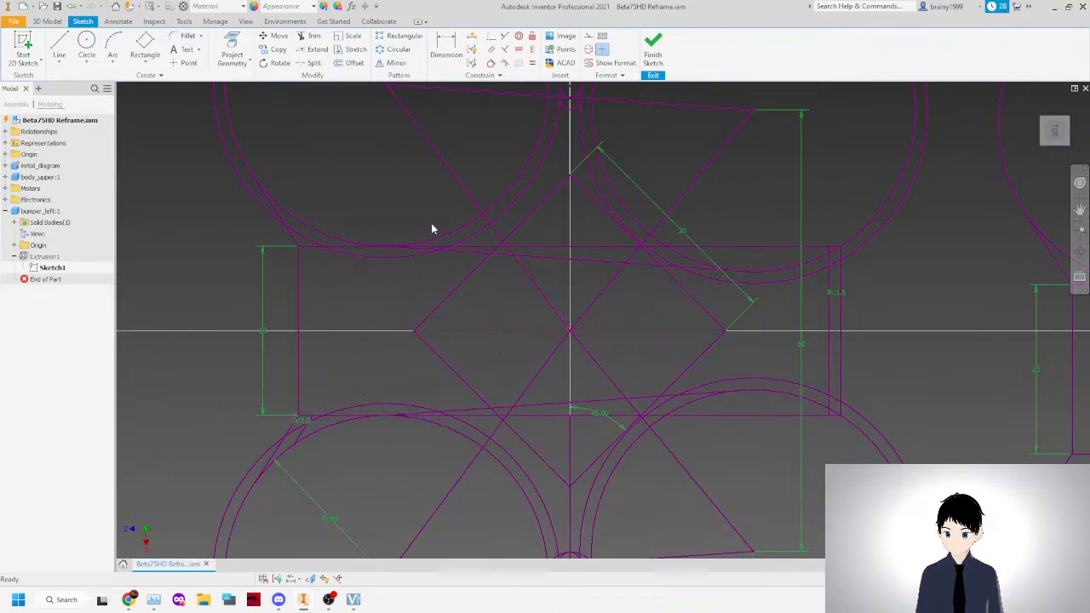
{"action": "scroll", "coordinate": [522, 370], "scroll_direction": "down", "scroll_amount": 2}
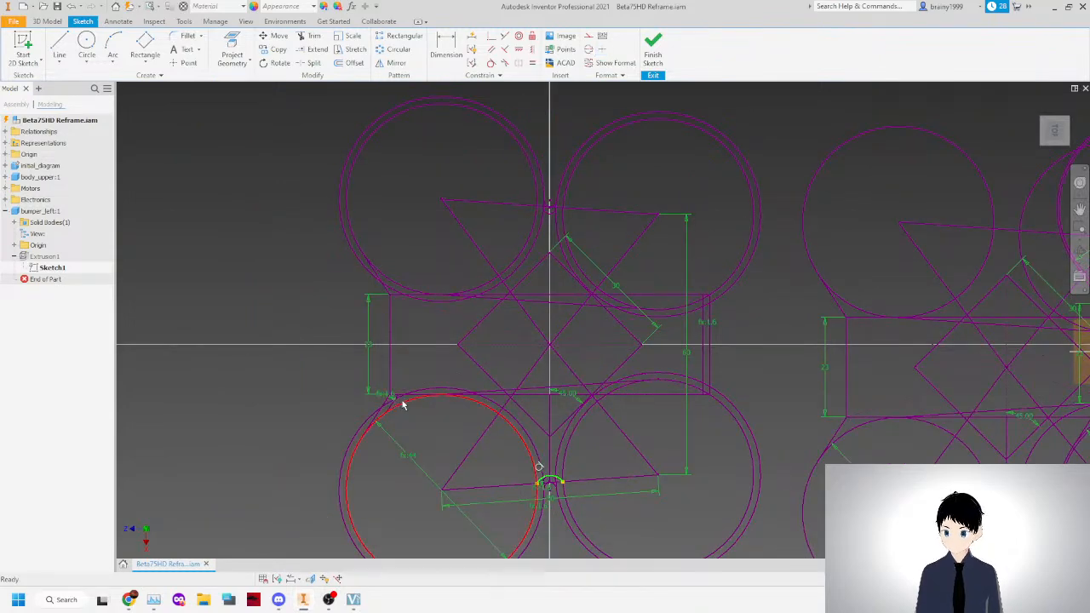
{"action": "scroll", "coordinate": [398, 408], "scroll_direction": "up", "scroll_amount": 2}
{"action": "scroll", "coordinate": [521, 397], "scroll_direction": "down", "scroll_amount": 2}
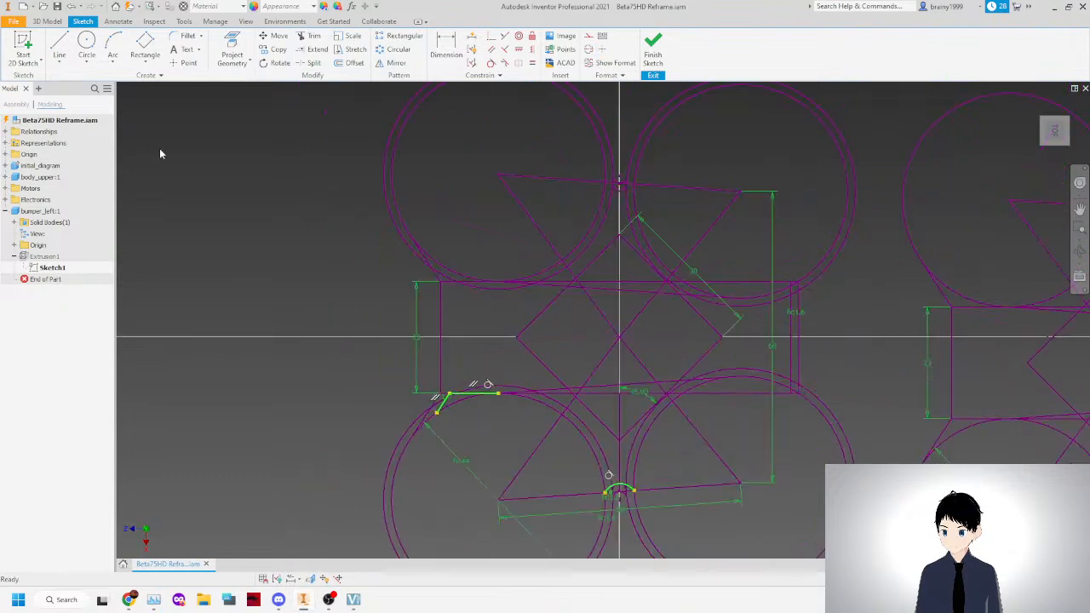
{"action": "left_click", "coordinate": [393, 63]}
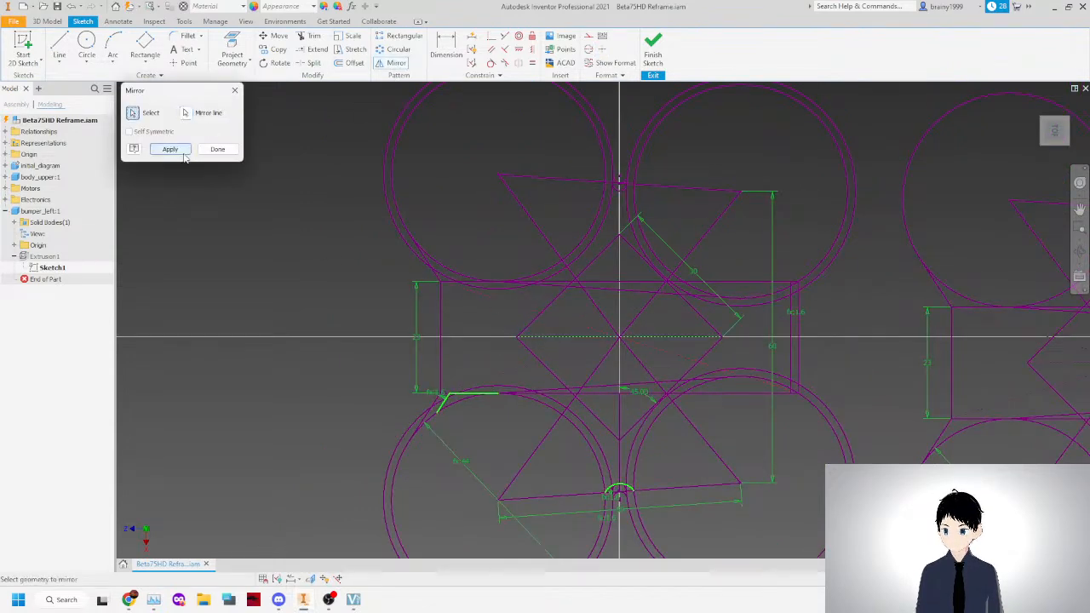
{"action": "left_click", "coordinate": [170, 149]}
{"action": "left_click", "coordinate": [223, 151]}
{"action": "left_click", "coordinate": [653, 50]}
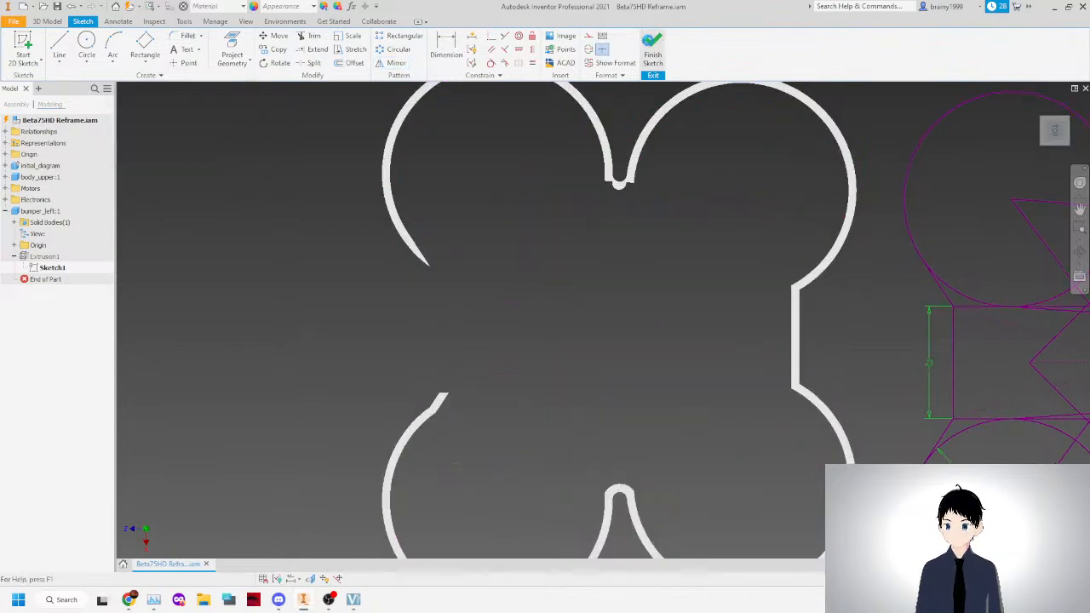
Edit Extrusion1 and add the mirrored corner connector regions beside the upper-left ring to its profiles.
{"action": "double_click", "coordinate": [38, 256]}
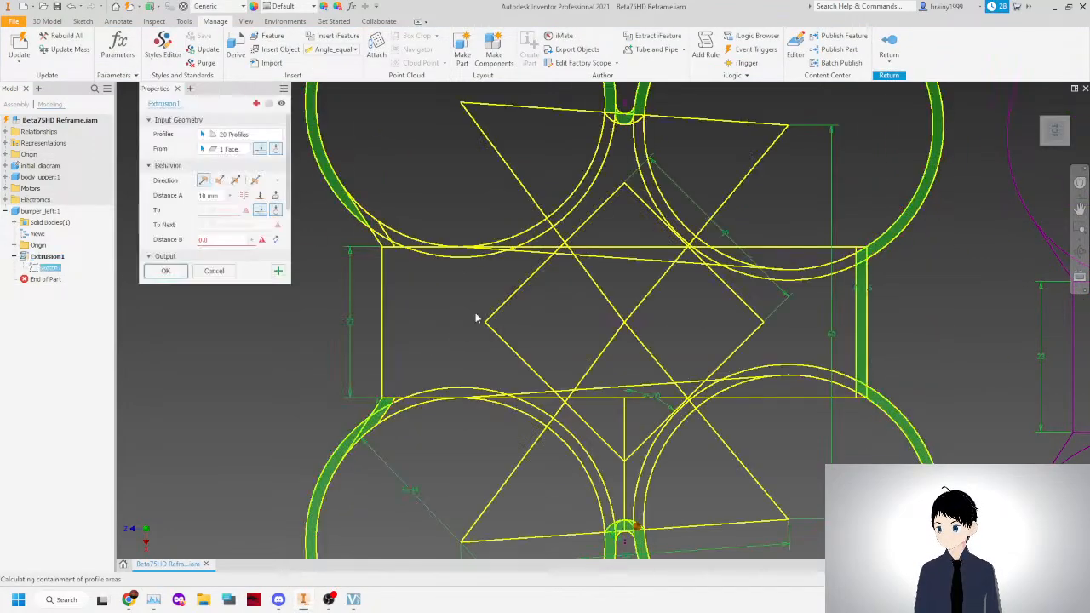
{"action": "scroll", "coordinate": [374, 239], "scroll_direction": "up", "scroll_amount": 4}
{"action": "left_click", "coordinate": [373, 233]}
{"action": "left_click", "coordinate": [383, 249]}
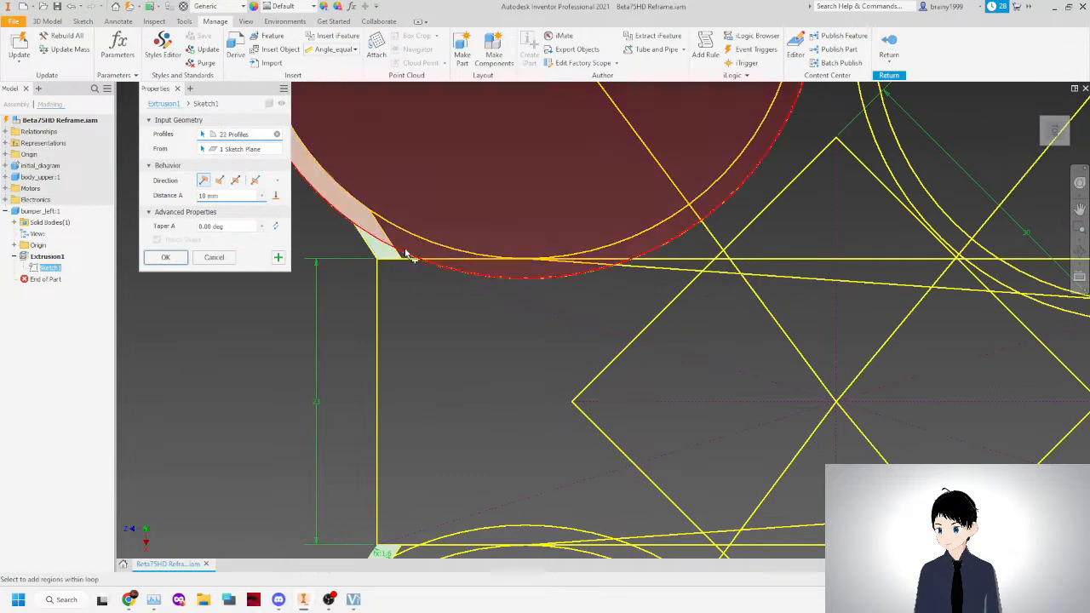
{"action": "scroll", "coordinate": [420, 254], "scroll_direction": "down", "scroll_amount": 4}
{"action": "scroll", "coordinate": [425, 360], "scroll_direction": "up", "scroll_amount": 5}
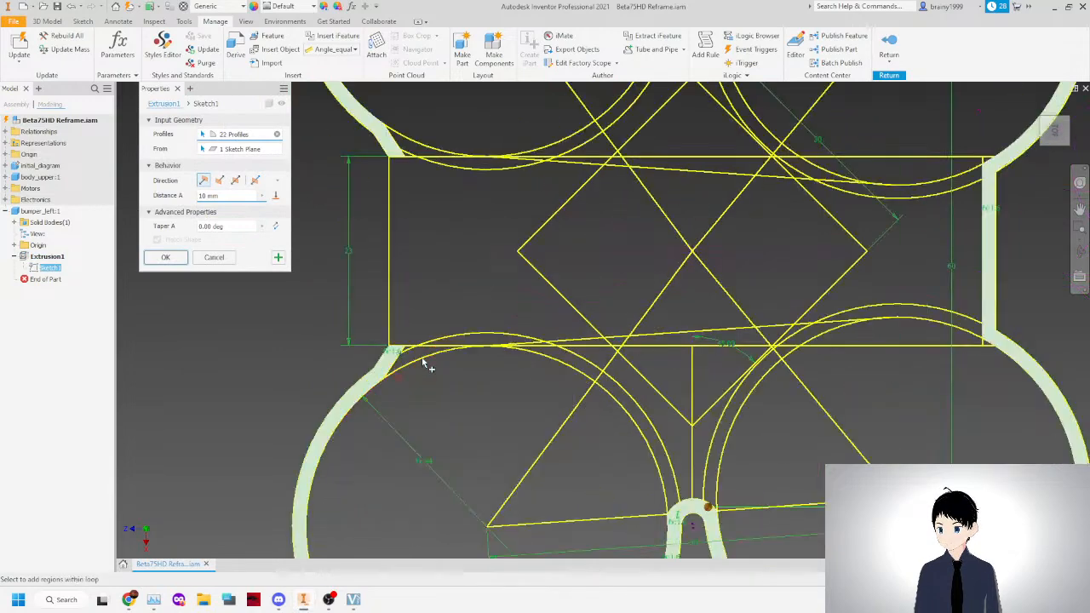
Add the remaining regions of the bridge between the two upper rings and apply the 10 mm extrusion.
{"action": "scroll", "coordinate": [584, 400], "scroll_direction": "down", "scroll_amount": 3}
{"action": "scroll", "coordinate": [609, 372], "scroll_direction": "down", "scroll_amount": 3}
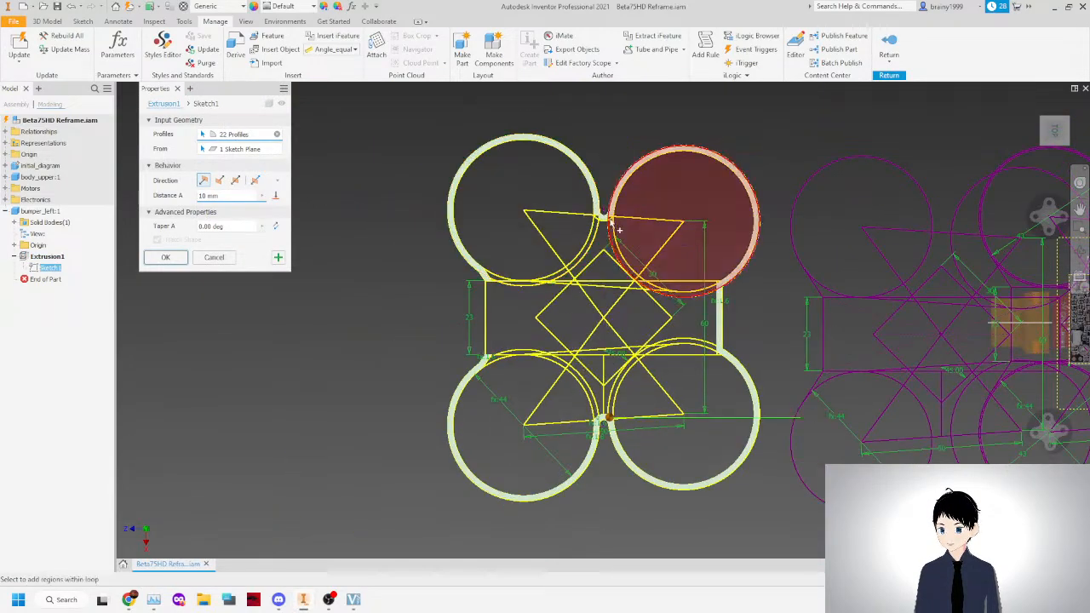
{"action": "scroll", "coordinate": [607, 216], "scroll_direction": "up", "scroll_amount": 7}
{"action": "left_click", "coordinate": [609, 213]}
{"action": "scroll", "coordinate": [609, 220], "scroll_direction": "up", "scroll_amount": 5}
{"action": "left_click", "coordinate": [588, 254]}
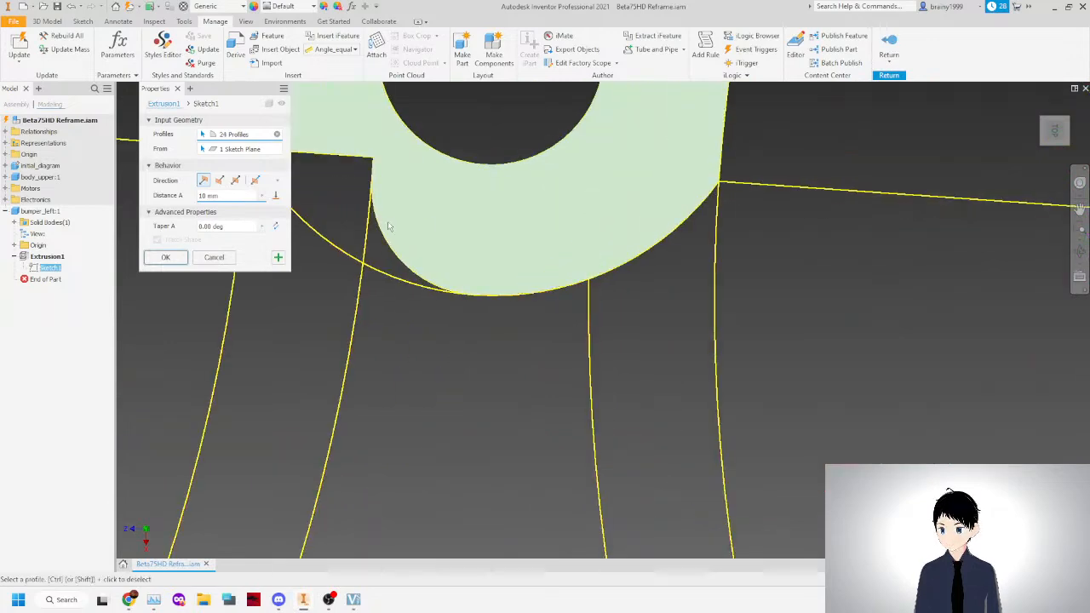
{"action": "left_click", "coordinate": [380, 237]}
{"action": "left_click", "coordinate": [332, 202]}
{"action": "scroll", "coordinate": [530, 291], "scroll_direction": "down", "scroll_amount": 5}
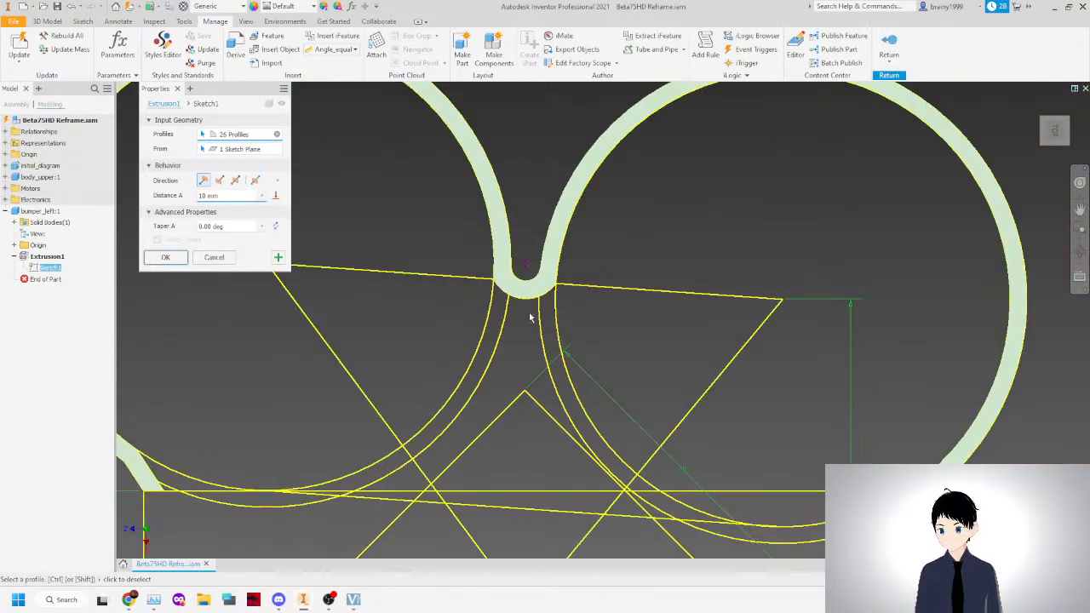
{"action": "scroll", "coordinate": [528, 401], "scroll_direction": "down", "scroll_amount": 6}
{"action": "scroll", "coordinate": [477, 388], "scroll_direction": "up", "scroll_amount": 4}
{"action": "scroll", "coordinate": [467, 384], "scroll_direction": "down", "scroll_amount": 3}
{"action": "scroll", "coordinate": [374, 430], "scroll_direction": "up", "scroll_amount": 3}
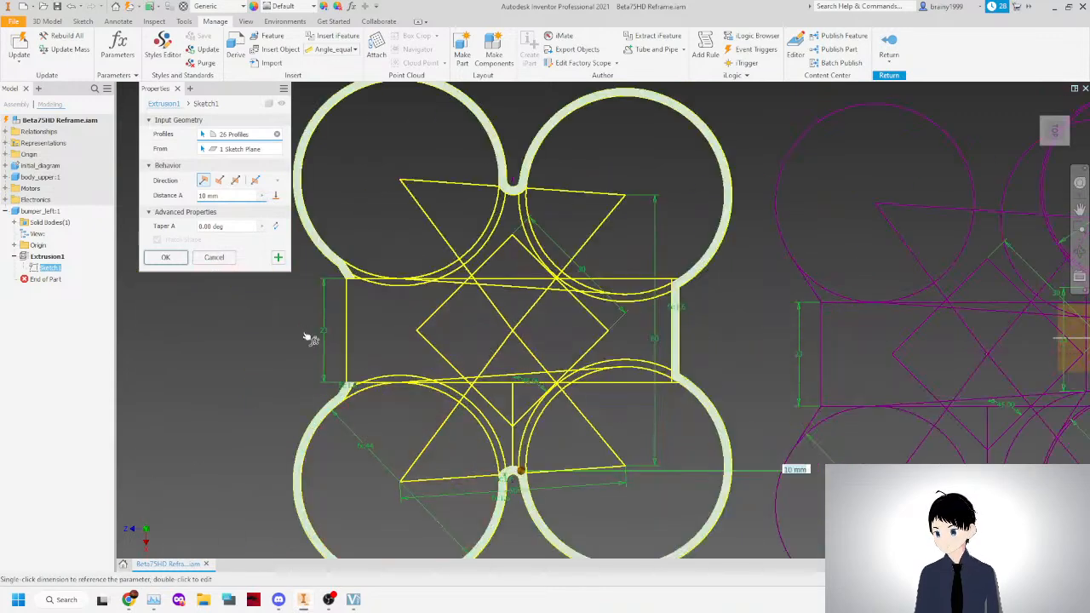
{"action": "left_click", "coordinate": [167, 258]}
Inspect the open ends of the bumper outline and reopen Sketch1 for editing.
{"action": "scroll", "coordinate": [511, 284], "scroll_direction": "down", "scroll_amount": 3}
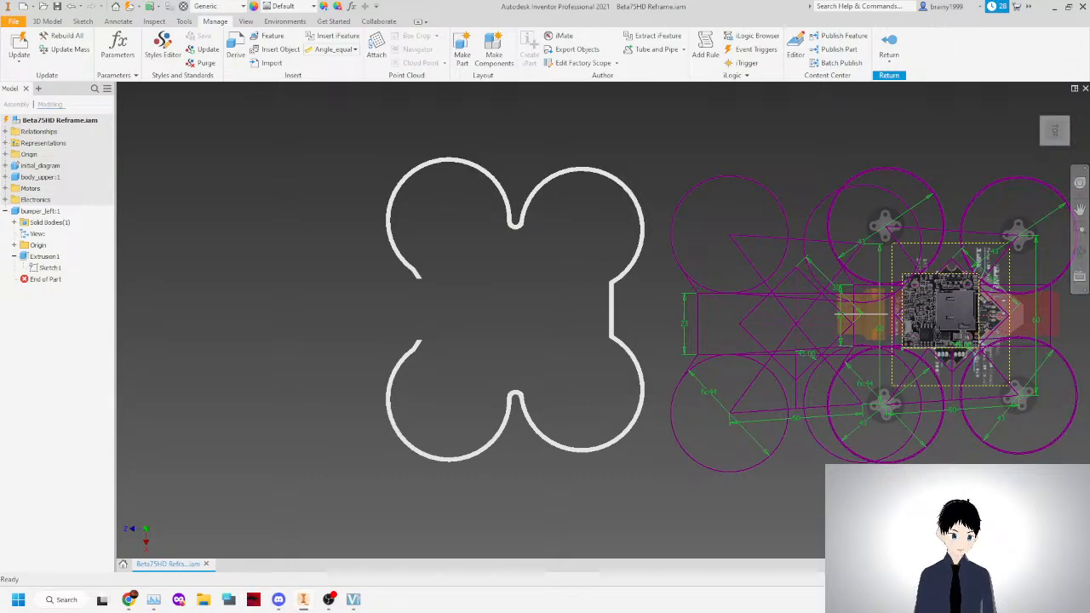
{"action": "scroll", "coordinate": [406, 340], "scroll_direction": "down", "scroll_amount": 5}
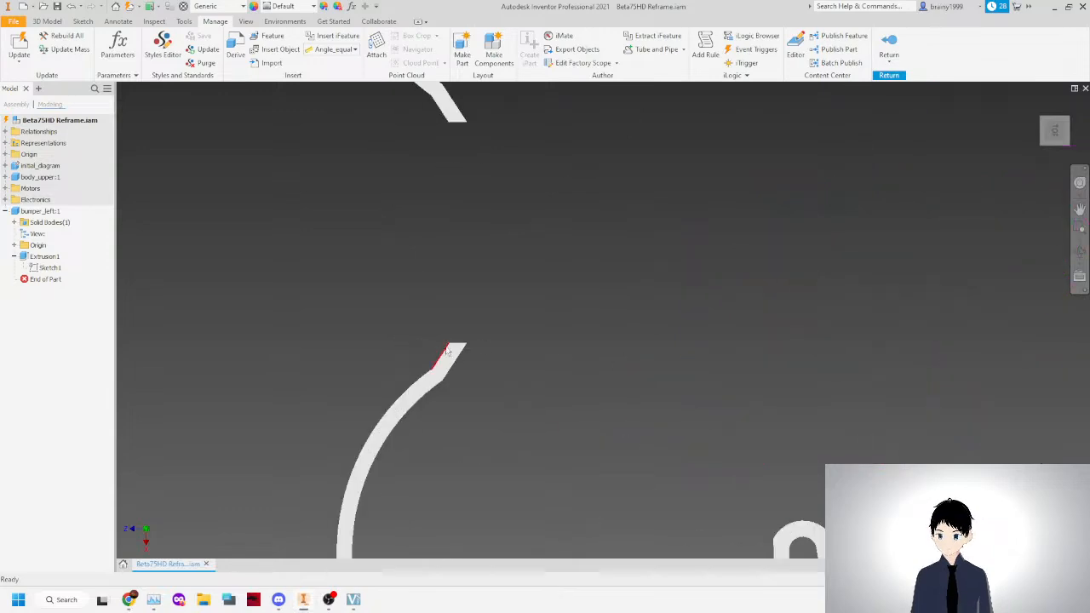
{"action": "scroll", "coordinate": [402, 347], "scroll_direction": "up", "scroll_amount": 3}
{"action": "double_click", "coordinate": [47, 269]}
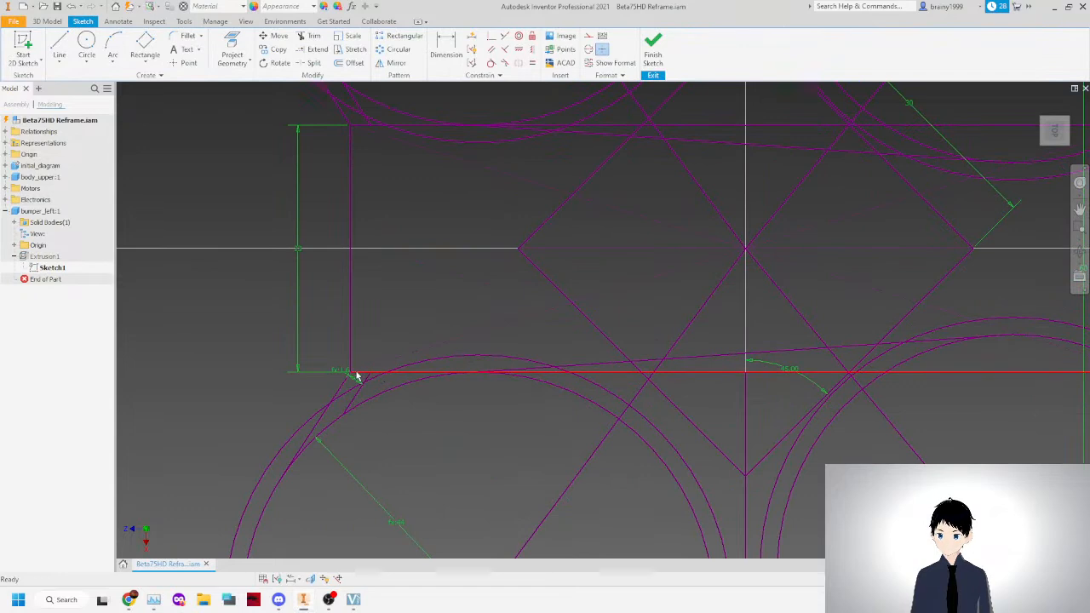
{"action": "left_click", "coordinate": [145, 42]}
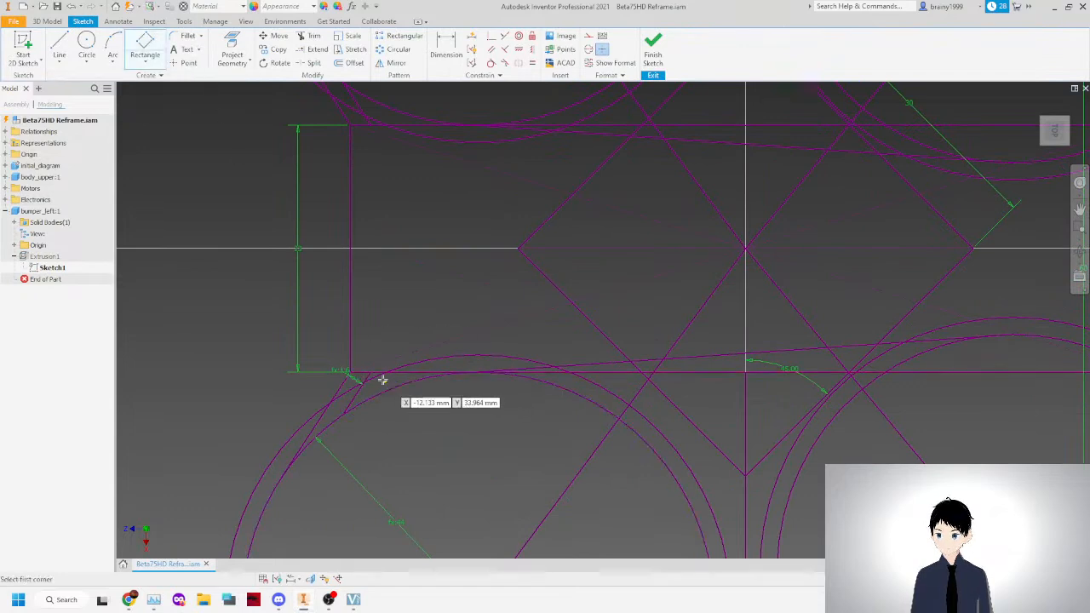
{"action": "left_click", "coordinate": [61, 47]}
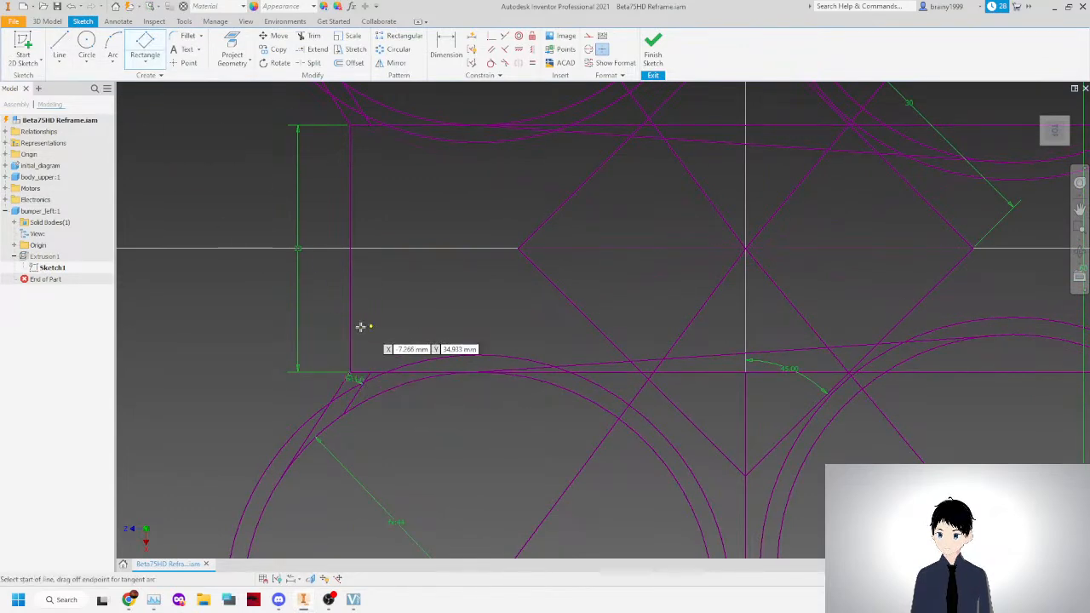
{"action": "scroll", "coordinate": [434, 359], "scroll_direction": "down", "scroll_amount": 3}
{"action": "scroll", "coordinate": [830, 343], "scroll_direction": "up", "scroll_amount": 2}
{"action": "scroll", "coordinate": [615, 304], "scroll_direction": "down", "scroll_amount": 2}
{"action": "scroll", "coordinate": [614, 349], "scroll_direction": "up", "scroll_amount": 2}
{"action": "right_click", "coordinate": [608, 331]}
{"action": "left_click", "coordinate": [669, 316]}
{"action": "left_click", "coordinate": [724, 318]}
{"action": "scroll", "coordinate": [725, 315], "scroll_direction": "down", "scroll_amount": 2}
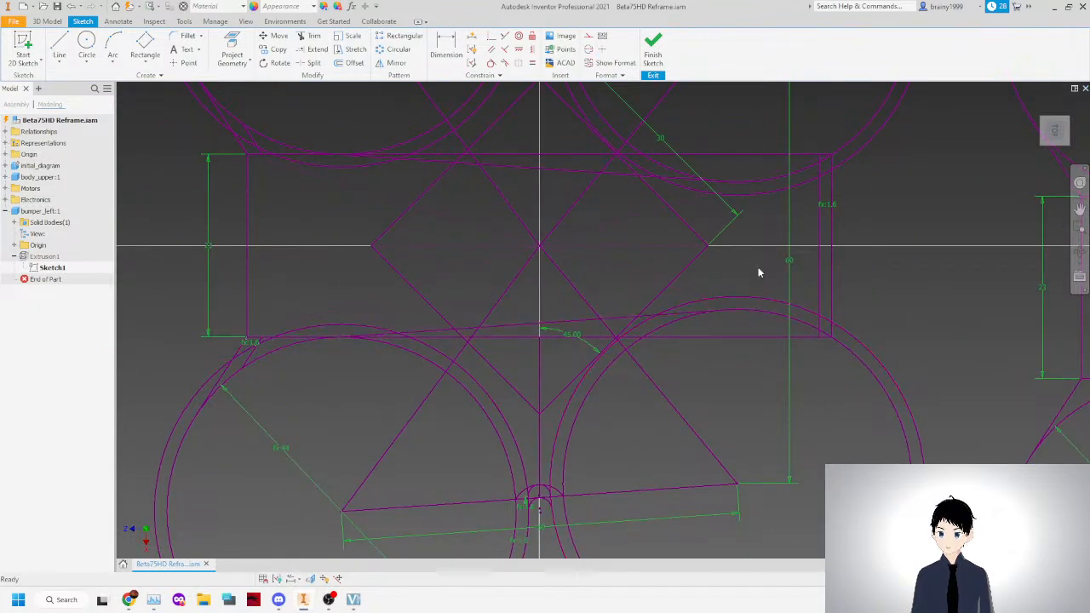
Draw a three-point rectangle about 1.6 mm wide along the slanted line joining the tops of the two lower circles.
{"action": "left_click", "coordinate": [147, 47]}
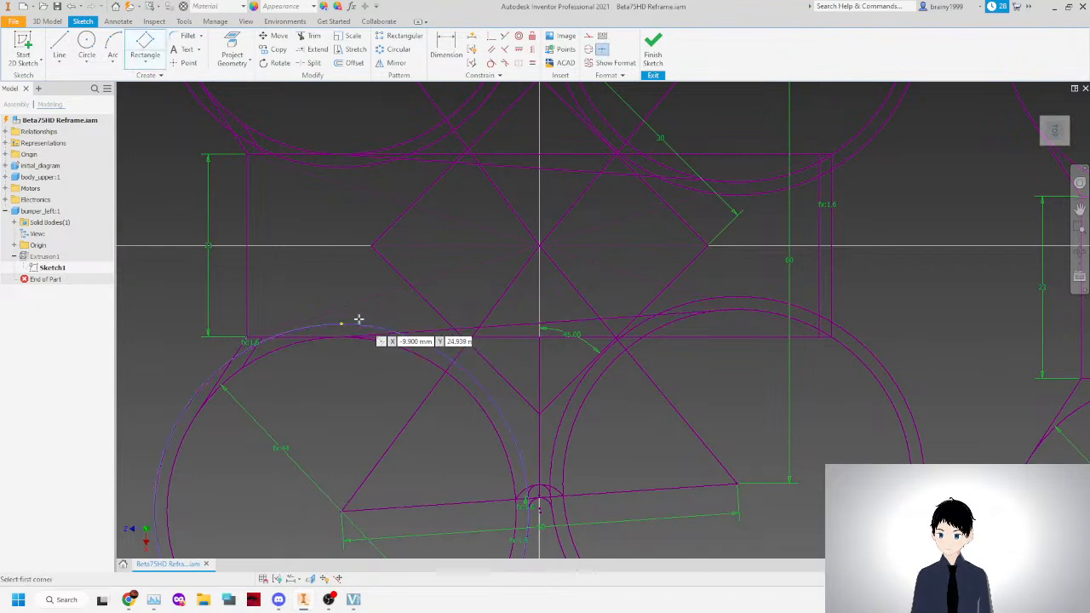
{"action": "left_click", "coordinate": [340, 337]}
{"action": "left_click", "coordinate": [735, 304]}
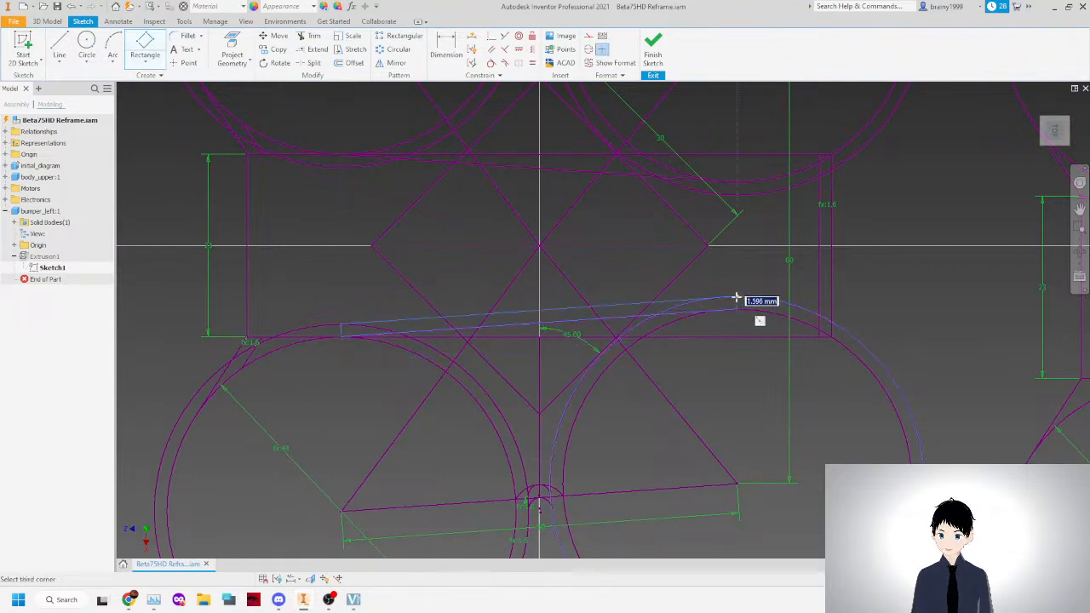
{"action": "left_click", "coordinate": [739, 301]}
{"action": "scroll", "coordinate": [706, 289], "scroll_direction": "up", "scroll_amount": 3}
{"action": "scroll", "coordinate": [625, 278], "scroll_direction": "down", "scroll_amount": 5}
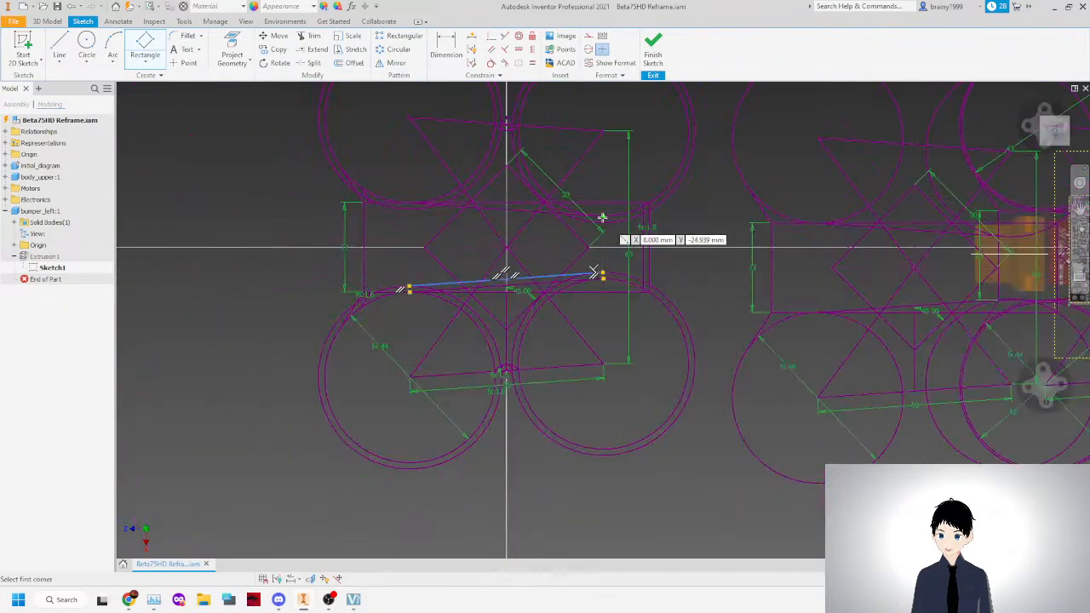
Draw a matching three-point rectangle along the slanted line joining the bottoms of the two upper circles, reaching the outer ring circle.
{"action": "scroll", "coordinate": [605, 221], "scroll_direction": "up", "scroll_amount": 5}
{"action": "scroll", "coordinate": [619, 216], "scroll_direction": "down", "scroll_amount": 3}
{"action": "scroll", "coordinate": [276, 213], "scroll_direction": "up", "scroll_amount": 3}
{"action": "left_click", "coordinate": [355, 197]}
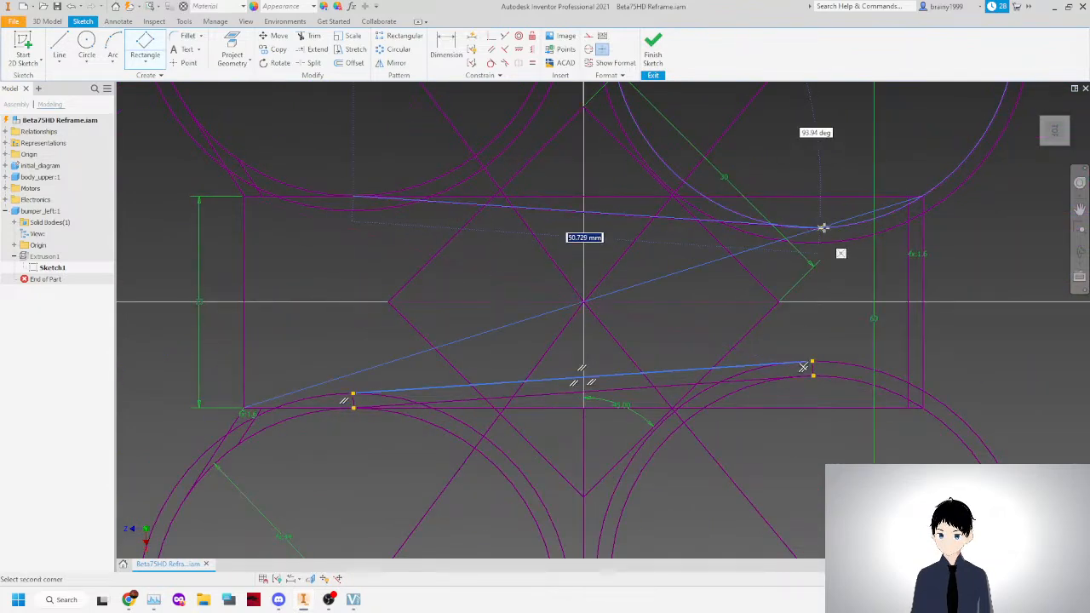
{"action": "scroll", "coordinate": [821, 227], "scroll_direction": "up", "scroll_amount": 3}
{"action": "left_click", "coordinate": [749, 231]}
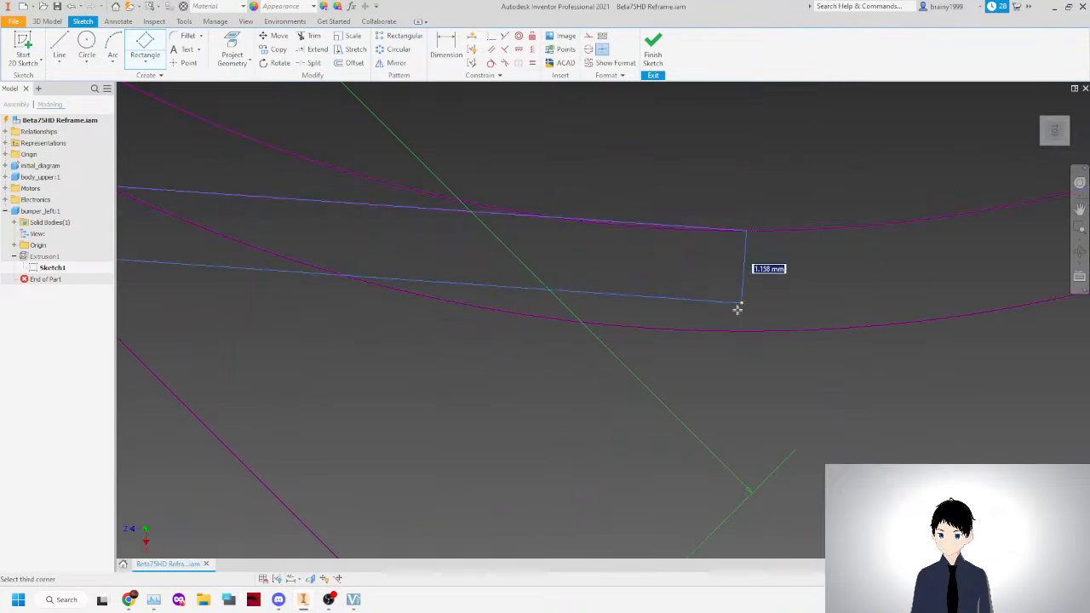
{"action": "left_click", "coordinate": [732, 331]}
{"action": "scroll", "coordinate": [786, 326], "scroll_direction": "down", "scroll_amount": 5}
{"action": "scroll", "coordinate": [793, 394], "scroll_direction": "up", "scroll_amount": 3}
{"action": "right_click", "coordinate": [793, 392]}
{"action": "left_click", "coordinate": [785, 440]}
Make the free long edges of both slanted rectangles tangent to the outer ring circles and finish the sketch.
{"action": "scroll", "coordinate": [785, 441], "scroll_direction": "up", "scroll_amount": 3}
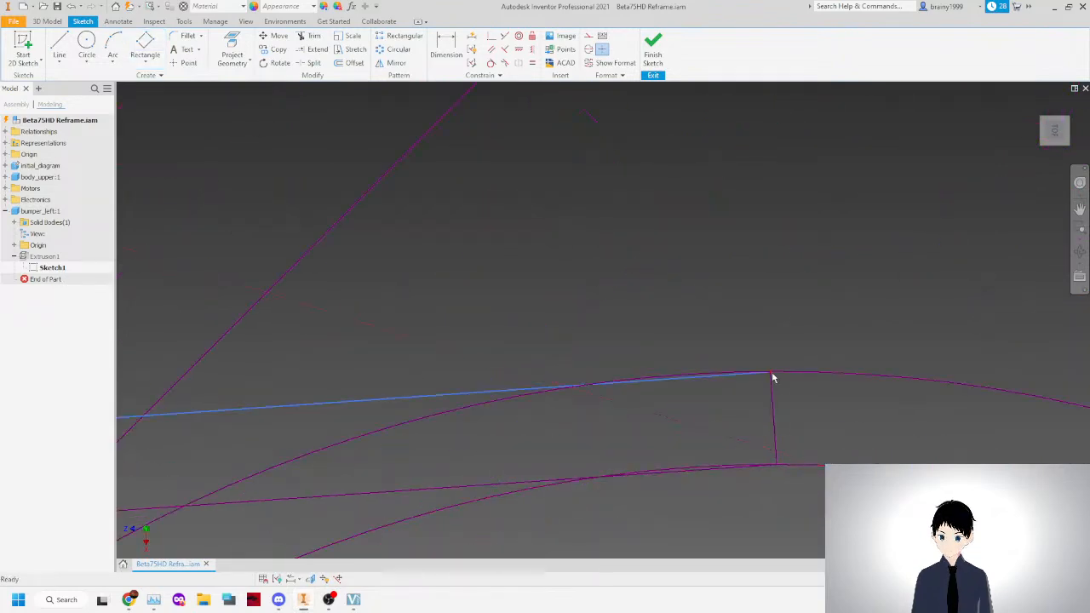
{"action": "left_click_drag", "start_coordinate": [770, 372], "coordinate": [742, 381]}
{"action": "scroll", "coordinate": [775, 400], "scroll_direction": "down", "scroll_amount": 3}
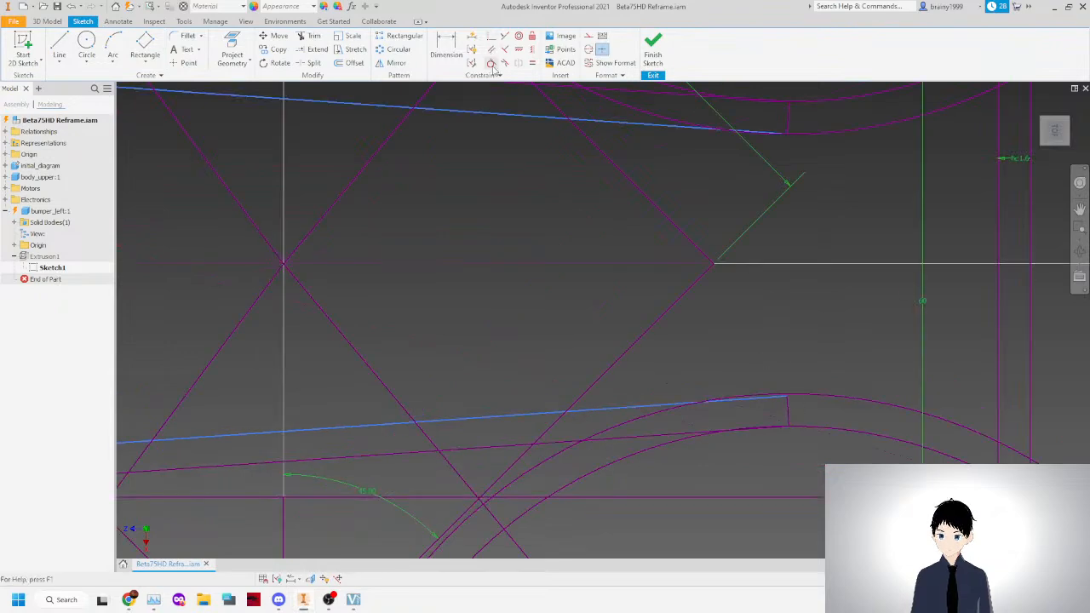
{"action": "scroll", "coordinate": [774, 292], "scroll_direction": "down", "scroll_amount": 3}
{"action": "scroll", "coordinate": [776, 267], "scroll_direction": "up", "scroll_amount": 3}
{"action": "scroll", "coordinate": [777, 268], "scroll_direction": "up", "scroll_amount": 2}
{"action": "left_click", "coordinate": [703, 282]}
{"action": "right_click", "coordinate": [652, 236]}
{"action": "left_click", "coordinate": [691, 236]}
{"action": "scroll", "coordinate": [691, 236], "scroll_direction": "down", "scroll_amount": 5}
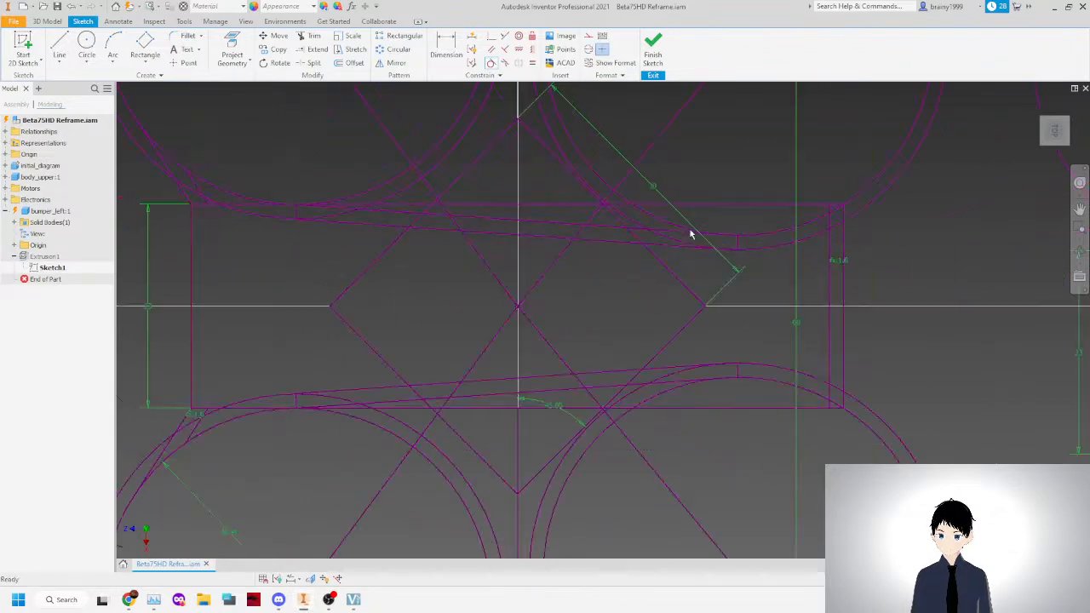
{"action": "left_click", "coordinate": [655, 48]}
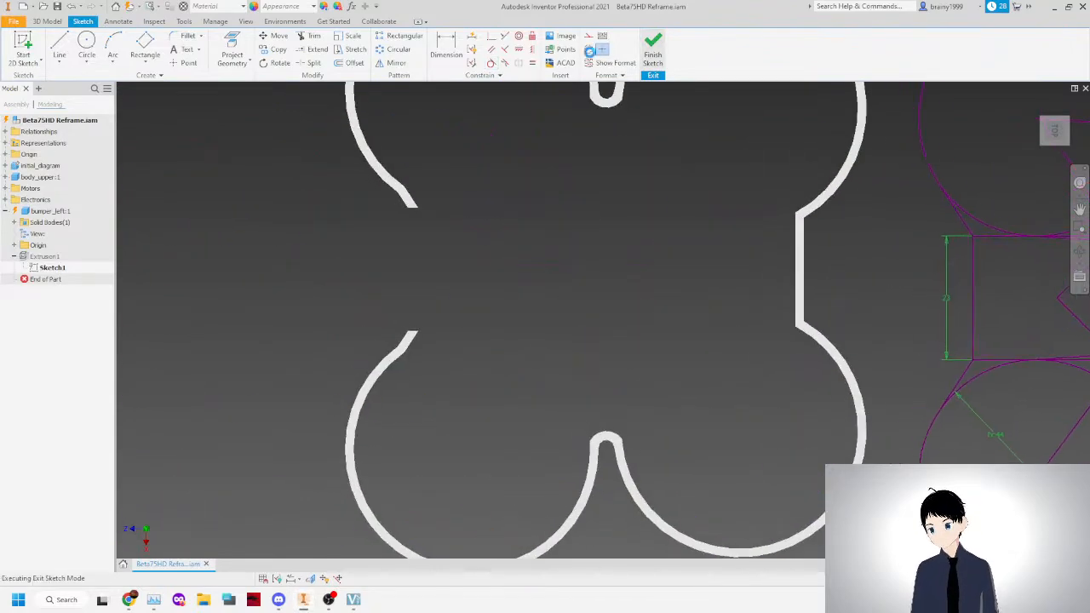
{"action": "double_click", "coordinate": [40, 269]}
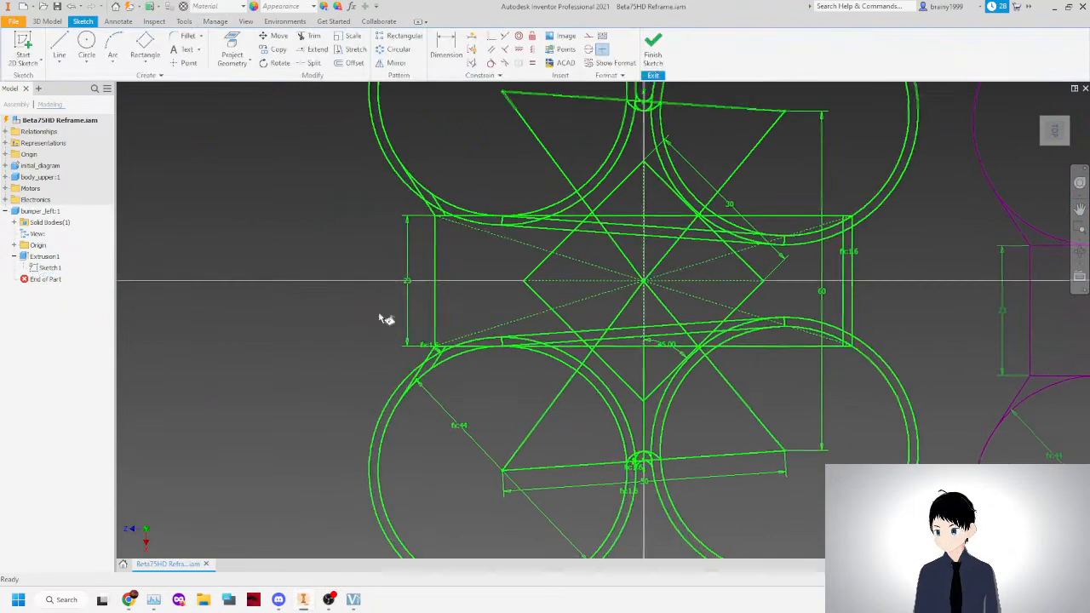
{"action": "left_click", "coordinate": [651, 45]}
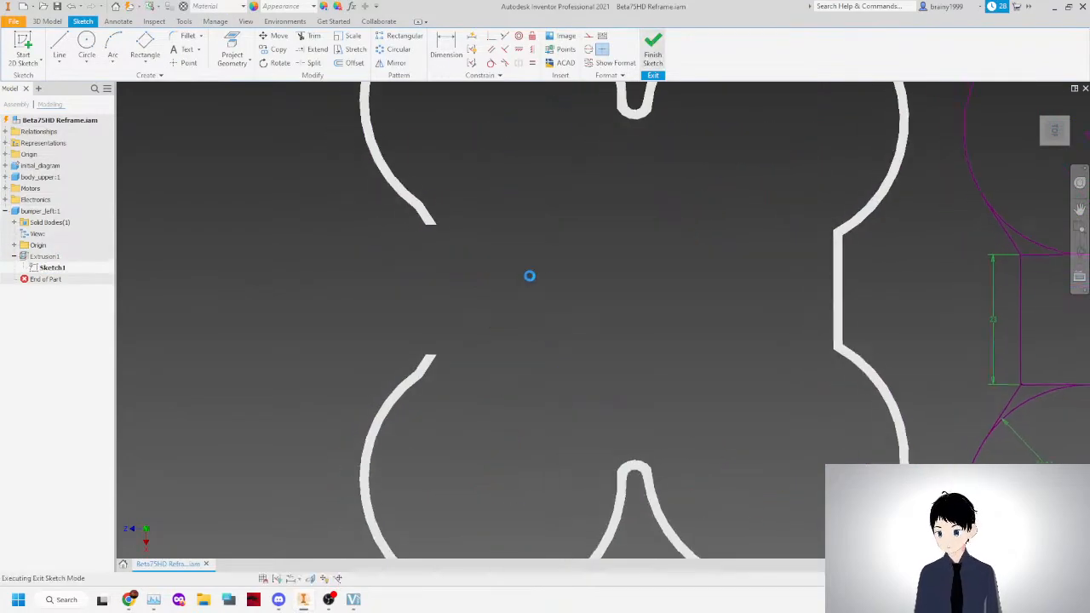
{"action": "right_click", "coordinate": [216, 259]}
{"action": "left_click", "coordinate": [181, 259]}
Edit Extrusion1 and add the lower-left ring's arc regions and the start of the lower slanted strip to its profiles.
{"action": "double_click", "coordinate": [32, 256]}
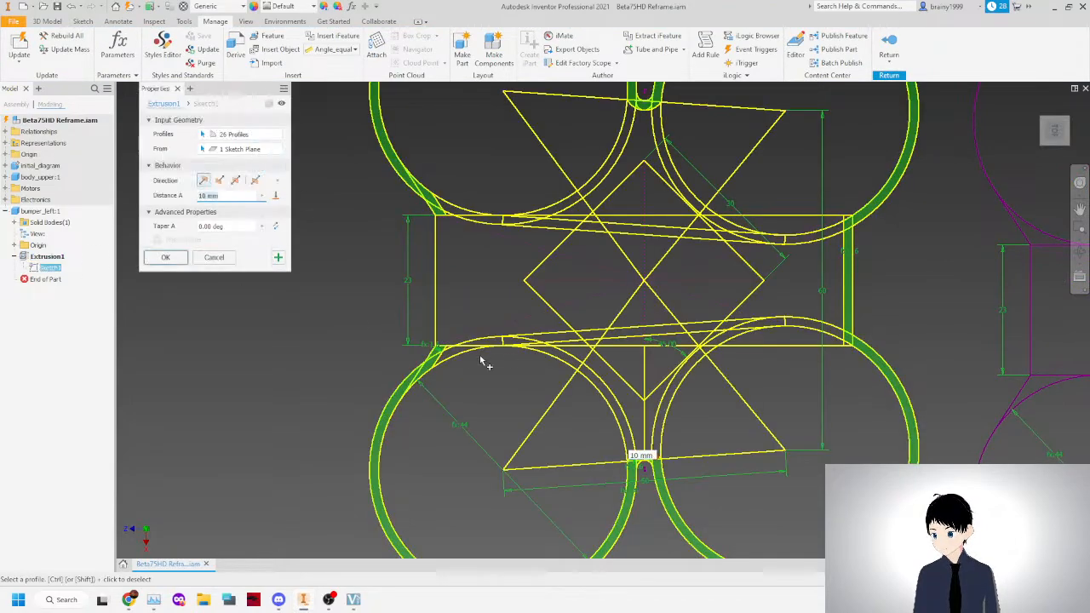
{"action": "scroll", "coordinate": [481, 359], "scroll_direction": "up", "scroll_amount": 5}
{"action": "left_click", "coordinate": [555, 322]}
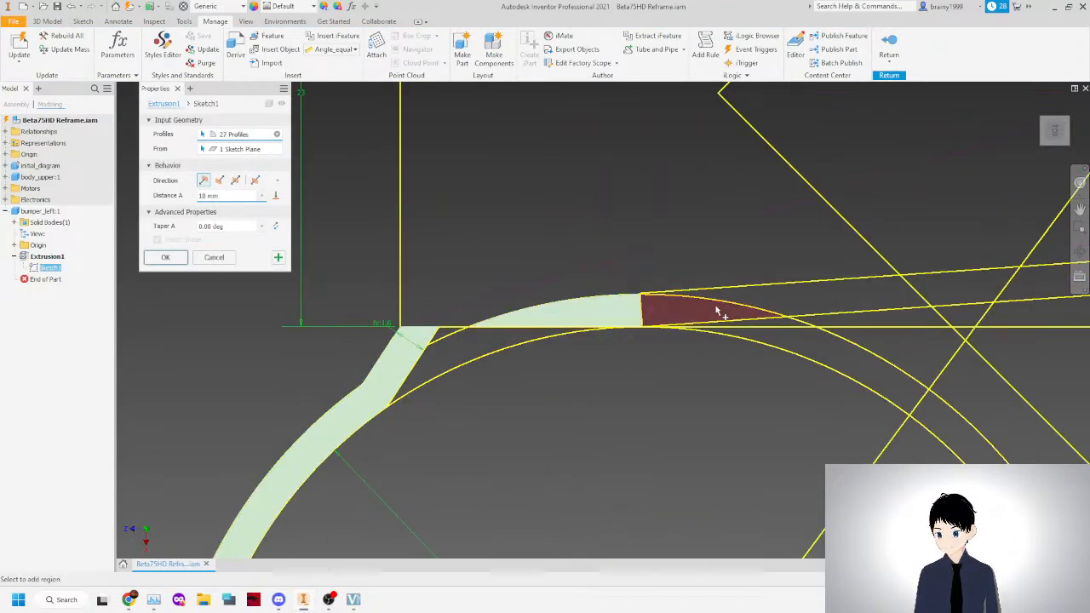
{"action": "left_click", "coordinate": [718, 309]}
{"action": "left_click", "coordinate": [456, 351]}
{"action": "left_click", "coordinate": [791, 294]}
{"action": "scroll", "coordinate": [760, 298], "scroll_direction": "down", "scroll_amount": 5}
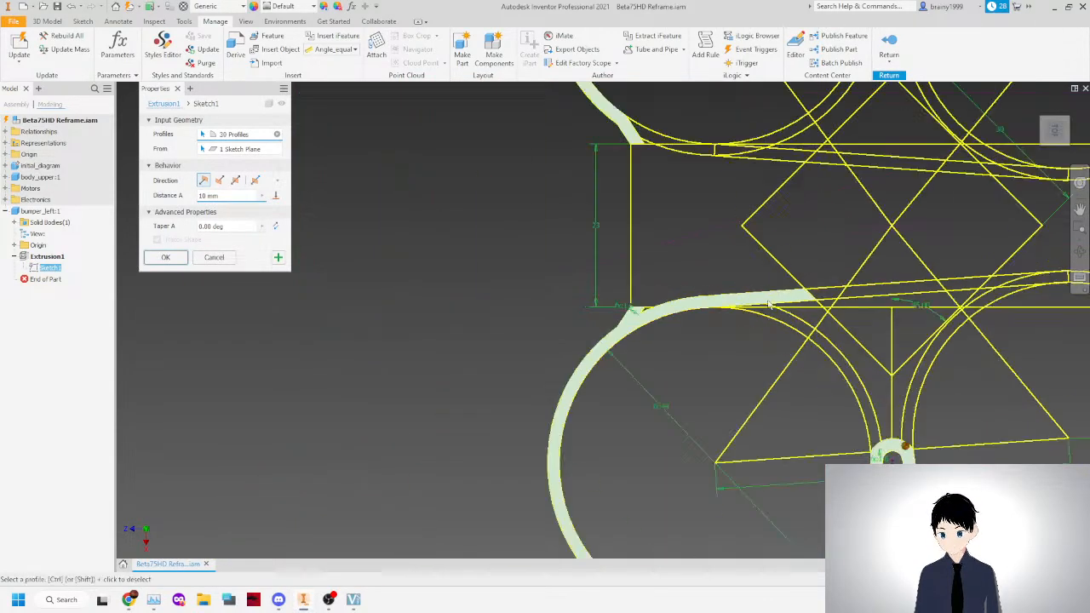
Add the remaining regions of the lower slanted strip to the extrusion, continuing it to the lower-right ring.
{"action": "scroll", "coordinate": [859, 293], "scroll_direction": "up", "scroll_amount": 3}
{"action": "left_click", "coordinate": [777, 308]}
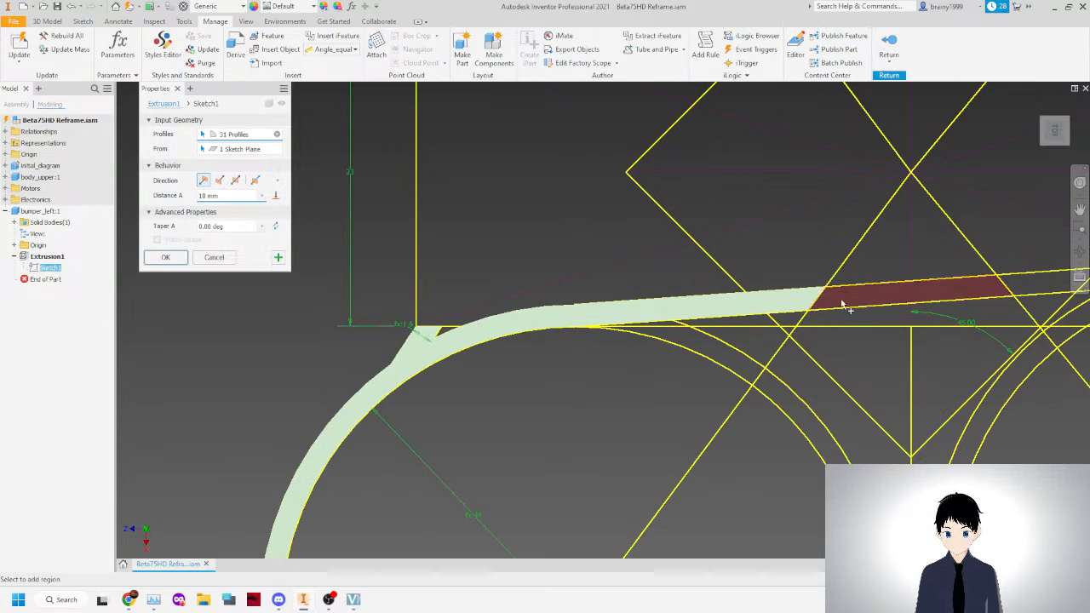
{"action": "scroll", "coordinate": [843, 305], "scroll_direction": "down", "scroll_amount": 4}
{"action": "scroll", "coordinate": [860, 302], "scroll_direction": "up", "scroll_amount": 4}
{"action": "left_click", "coordinate": [937, 299]}
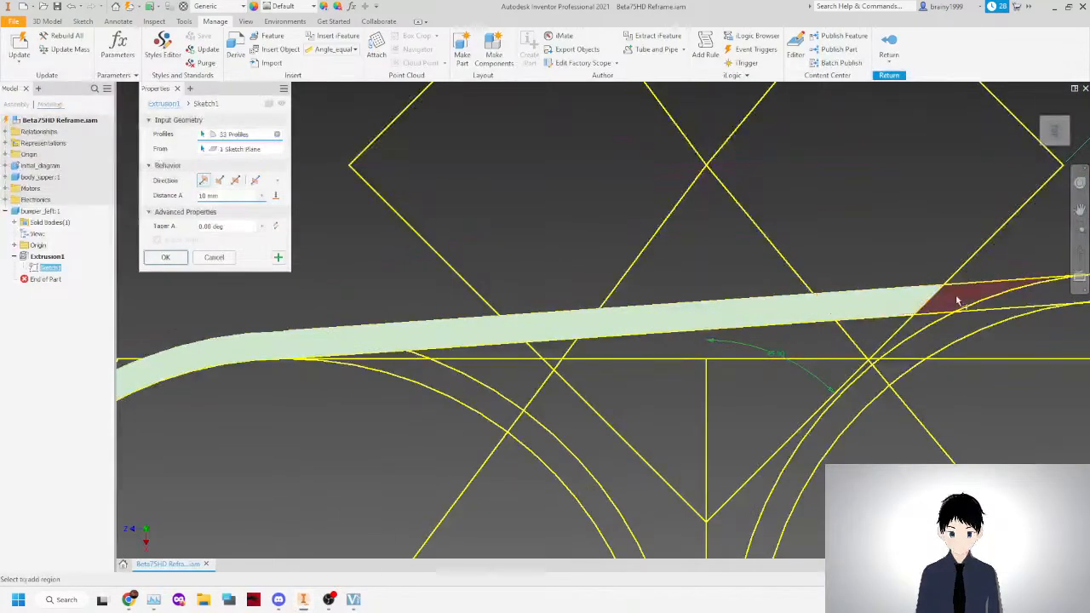
{"action": "left_click", "coordinate": [959, 296]}
{"action": "scroll", "coordinate": [1012, 303], "scroll_direction": "down", "scroll_amount": 4}
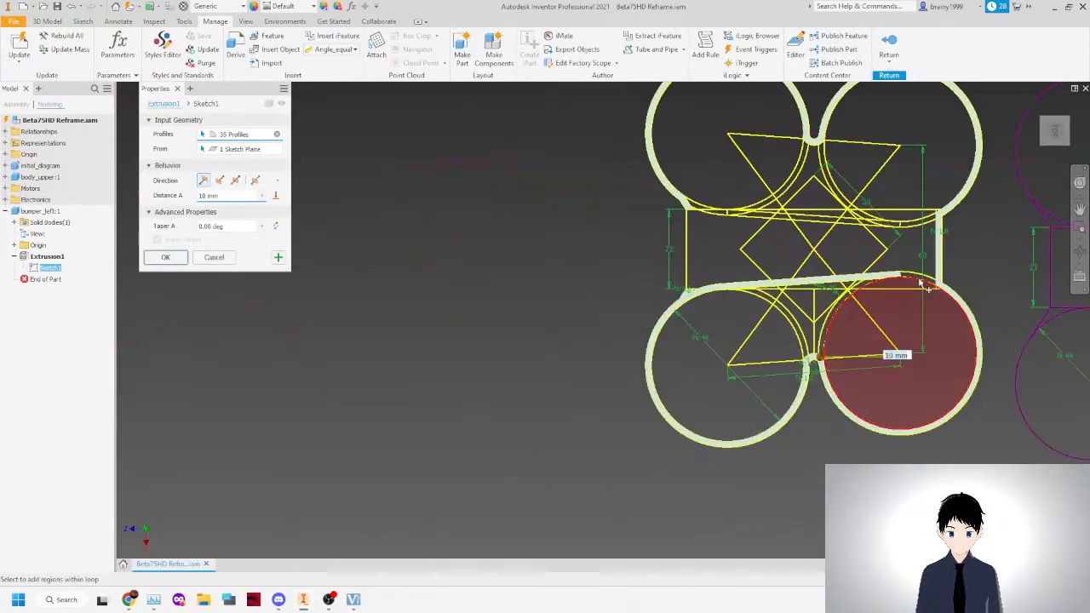
{"action": "scroll", "coordinate": [877, 281], "scroll_direction": "up", "scroll_amount": 4}
{"action": "scroll", "coordinate": [881, 275], "scroll_direction": "down", "scroll_amount": 3}
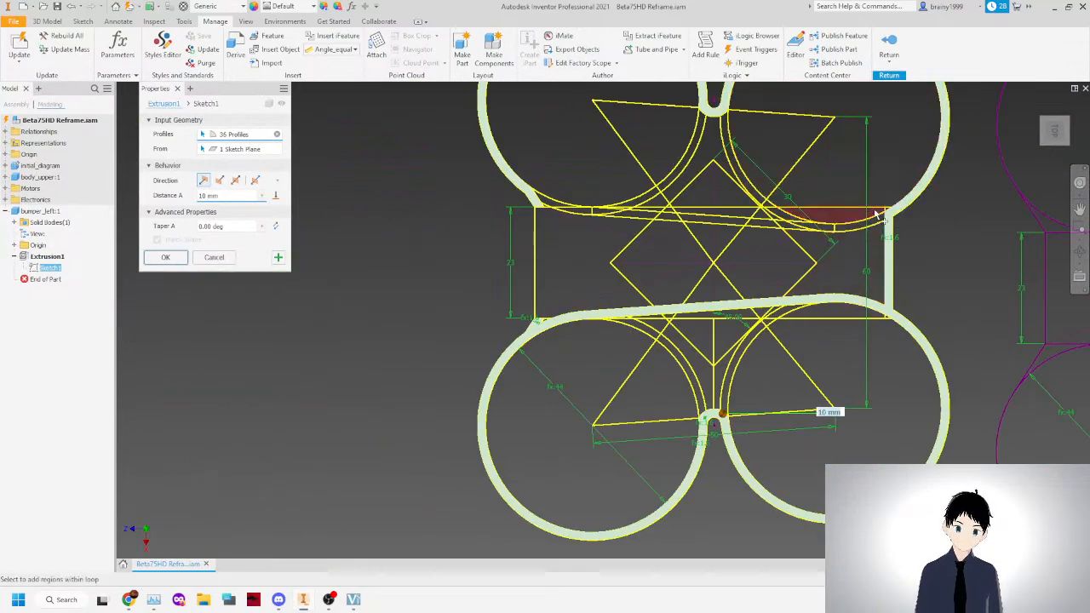
Add the upper-right ring's arc and the adjoining regions of the upper slanted strip to the extrusion.
{"action": "scroll", "coordinate": [875, 211], "scroll_direction": "up", "scroll_amount": 3}
{"action": "left_click", "coordinate": [855, 230]}
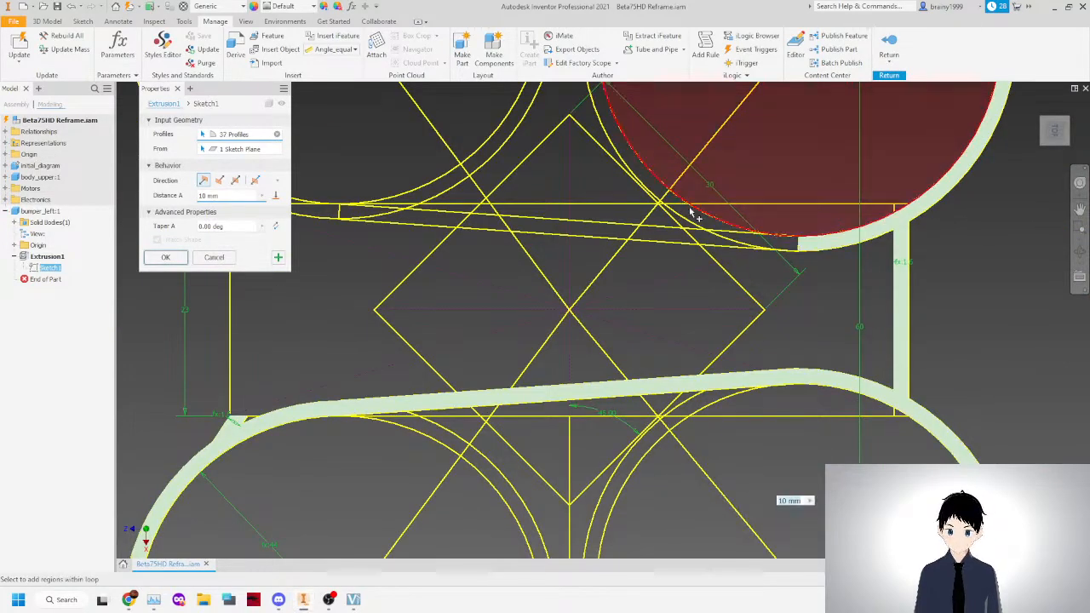
{"action": "scroll", "coordinate": [766, 247], "scroll_direction": "up", "scroll_amount": 2}
{"action": "left_click", "coordinate": [761, 246]}
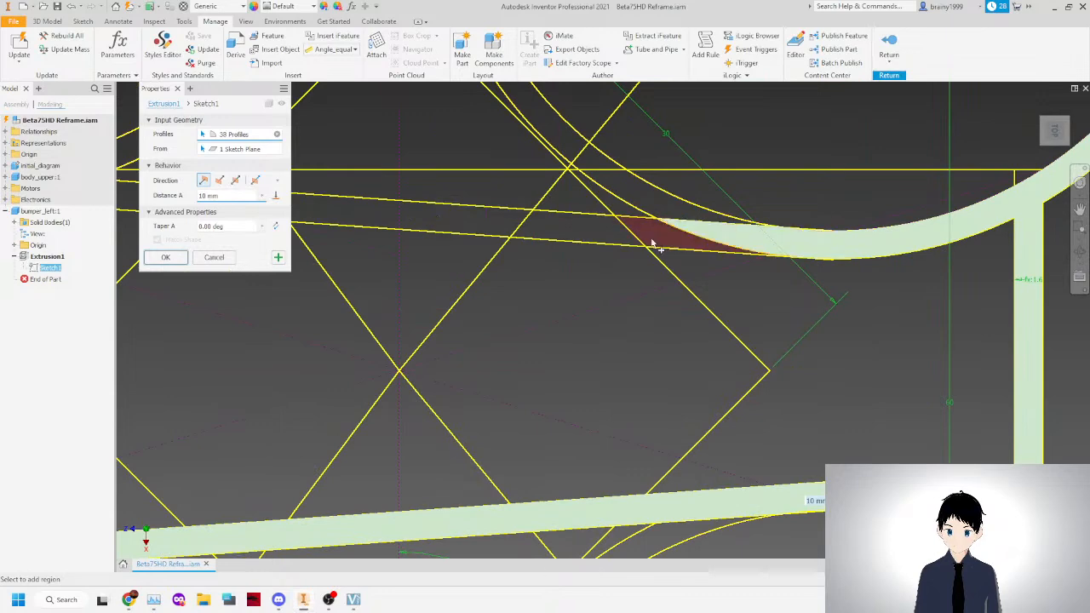
{"action": "left_click", "coordinate": [653, 241]}
{"action": "left_click", "coordinate": [597, 232]}
{"action": "left_click", "coordinate": [455, 212]}
{"action": "scroll", "coordinate": [590, 266], "scroll_direction": "down", "scroll_amount": 5}
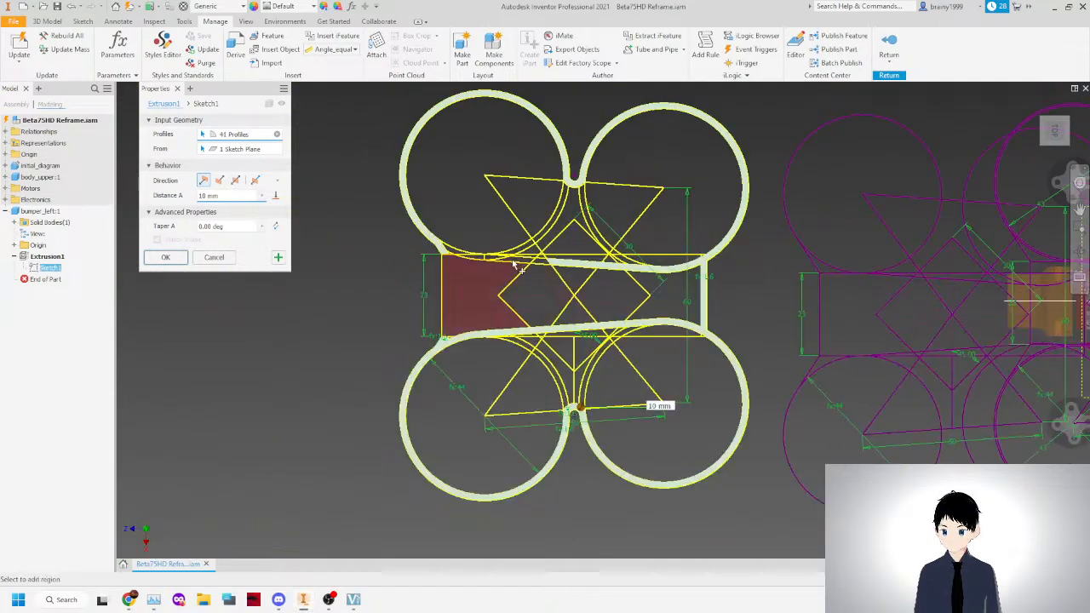
Add the remaining upper strip and upper-left ring regions, including the corner gap, and confirm the 10 mm extrusion.
{"action": "scroll", "coordinate": [542, 263], "scroll_direction": "up", "scroll_amount": 5}
{"action": "left_click", "coordinate": [559, 264]}
{"action": "left_click", "coordinate": [590, 265]}
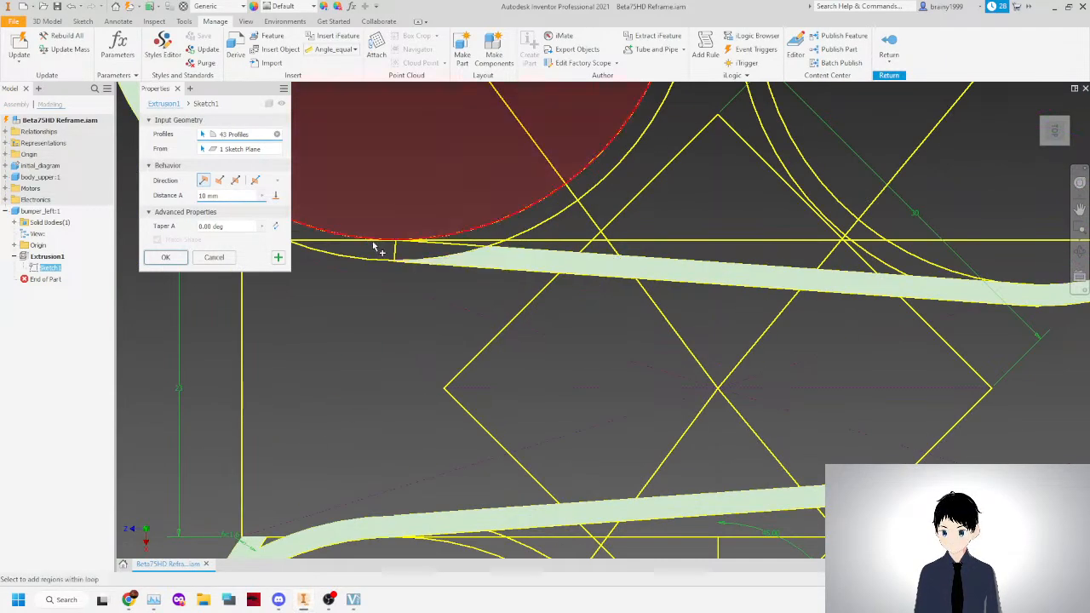
{"action": "left_click", "coordinate": [404, 250]}
{"action": "left_click", "coordinate": [378, 250]}
{"action": "scroll", "coordinate": [396, 255], "scroll_direction": "down", "scroll_amount": 5}
{"action": "scroll", "coordinate": [337, 244], "scroll_direction": "up", "scroll_amount": 4}
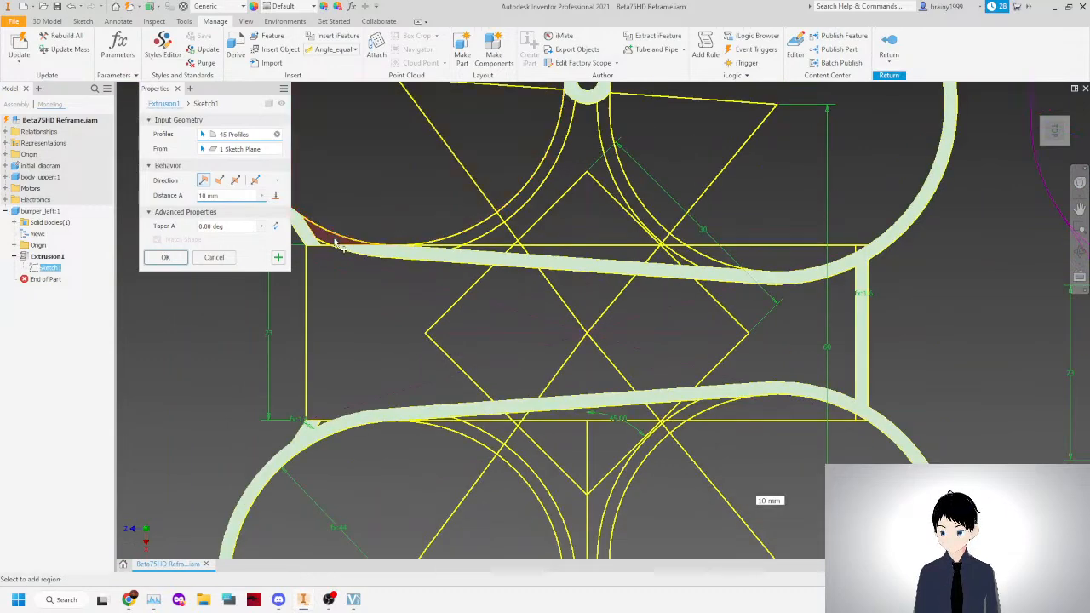
{"action": "left_click", "coordinate": [336, 245]}
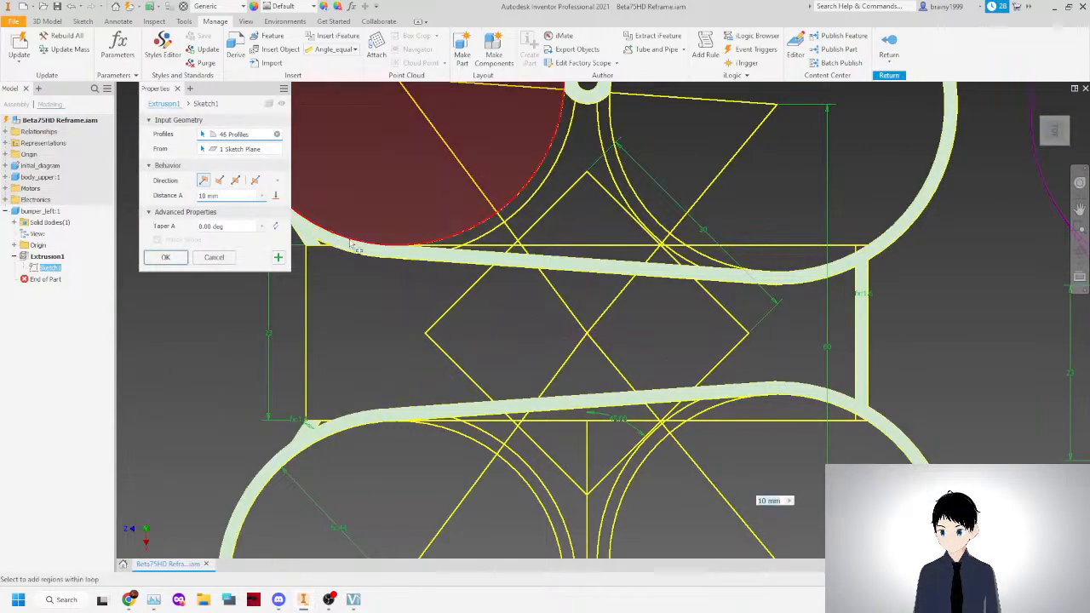
{"action": "left_click", "coordinate": [163, 258]}
Return to the assembly and move bumper_left so that its four rings surround the motors.
{"action": "scroll", "coordinate": [410, 264], "scroll_direction": "down", "scroll_amount": 2}
{"action": "mouse_move", "coordinate": [1056, 144]}
{"action": "left_mouse_down"}
{"action": "mouse_move", "coordinate": [1081, 97]}
{"action": "mouse_move", "coordinate": [997, 76]}
{"action": "mouse_move", "coordinate": [879, 133]}
{"action": "left_mouse_up"}
{"action": "scroll", "coordinate": [877, 135], "scroll_direction": "down", "scroll_amount": 4}
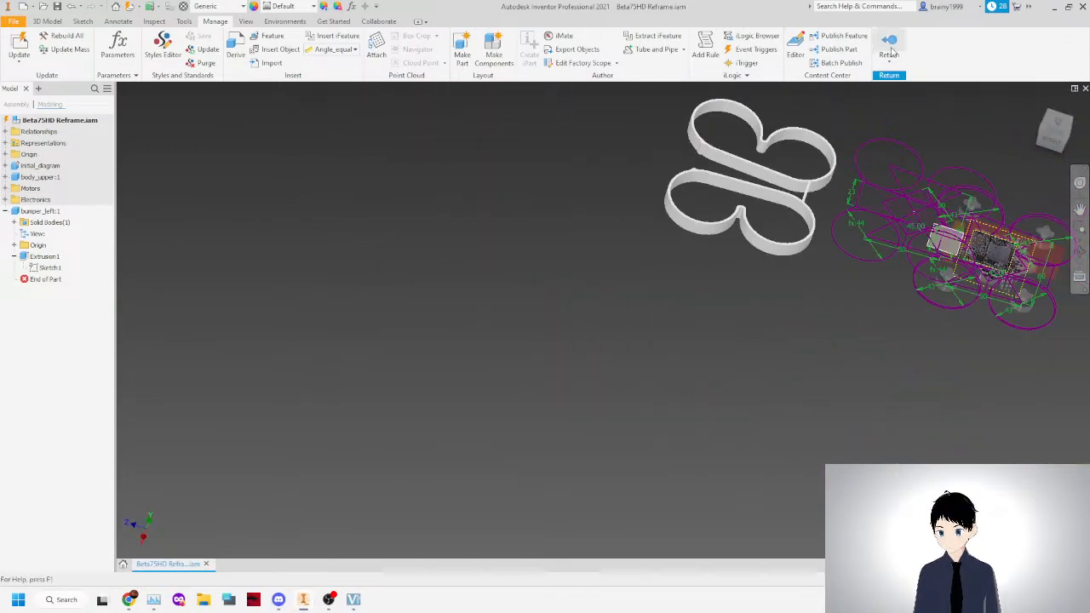
{"action": "left_click_drag", "start_coordinate": [735, 182], "coordinate": [970, 237]}
{"action": "left_click_drag", "start_coordinate": [777, 198], "coordinate": [1016, 274]}
{"action": "left_click_drag", "start_coordinate": [903, 224], "coordinate": [742, 192]}
{"action": "scroll", "coordinate": [1027, 298], "scroll_direction": "up", "scroll_amount": 5}
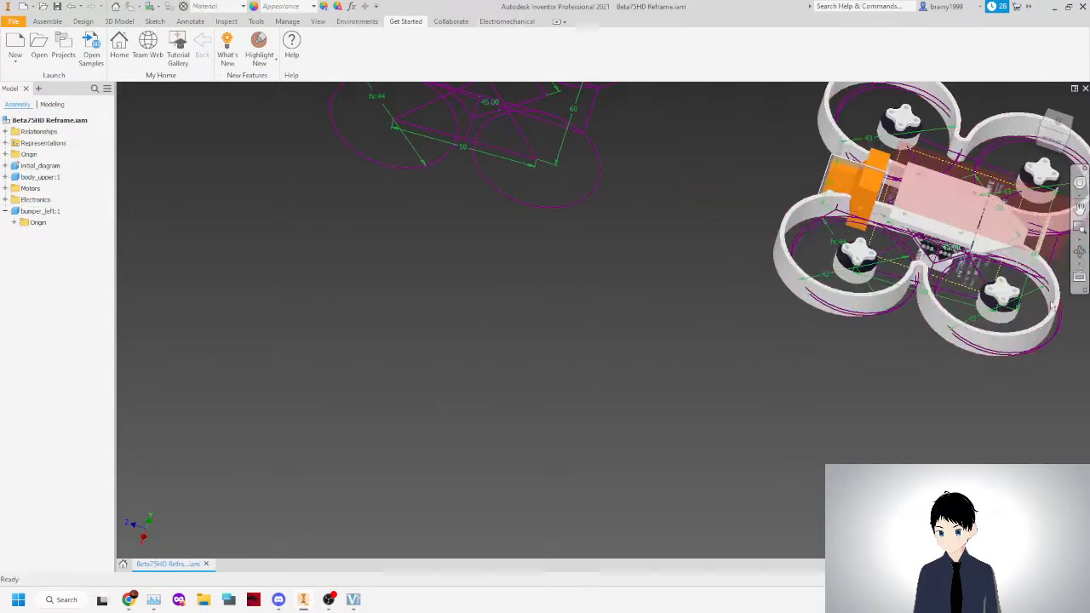
{"action": "left_click_drag", "start_coordinate": [1019, 342], "coordinate": [1041, 347]}
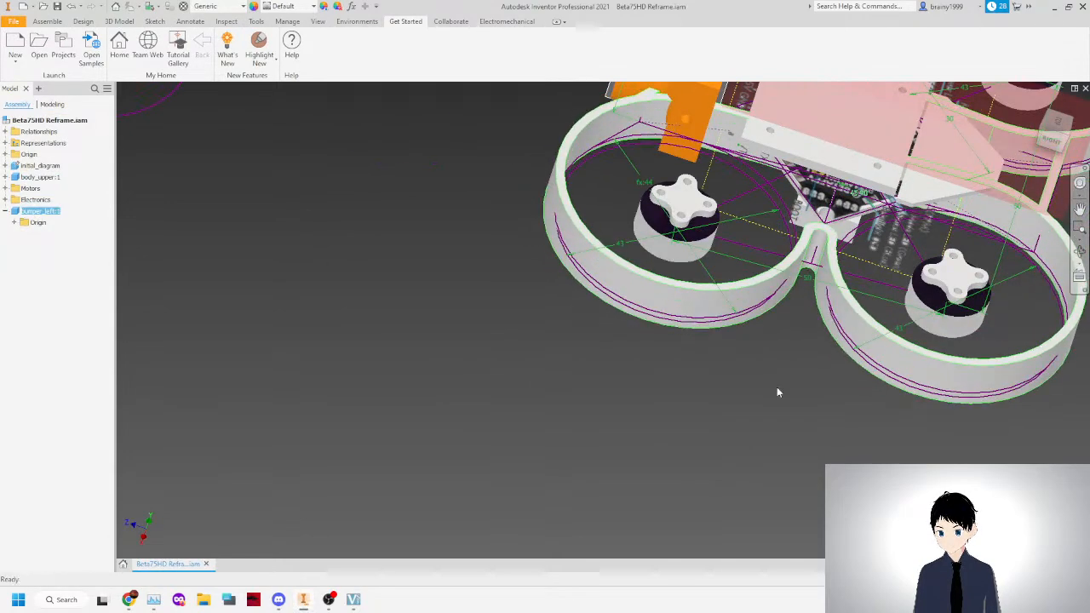
Lower bumper_left in the side view until its upper edge sits just below the motors.
{"action": "left_click", "coordinate": [841, 388]}
{"action": "left_click", "coordinate": [1042, 140]}
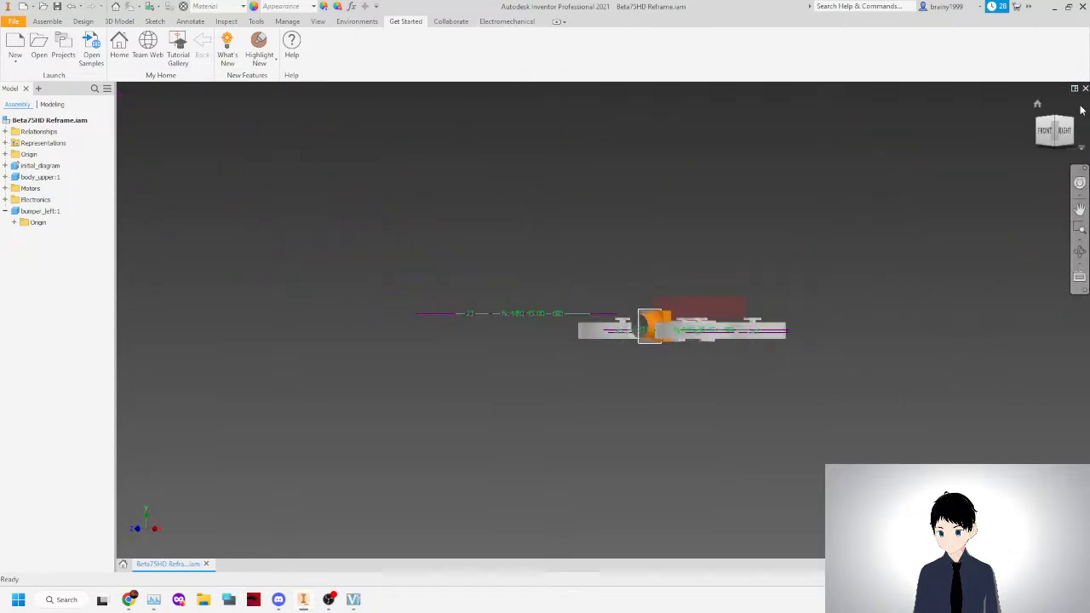
{"action": "left_click_drag", "start_coordinate": [744, 283], "coordinate": [749, 324]}
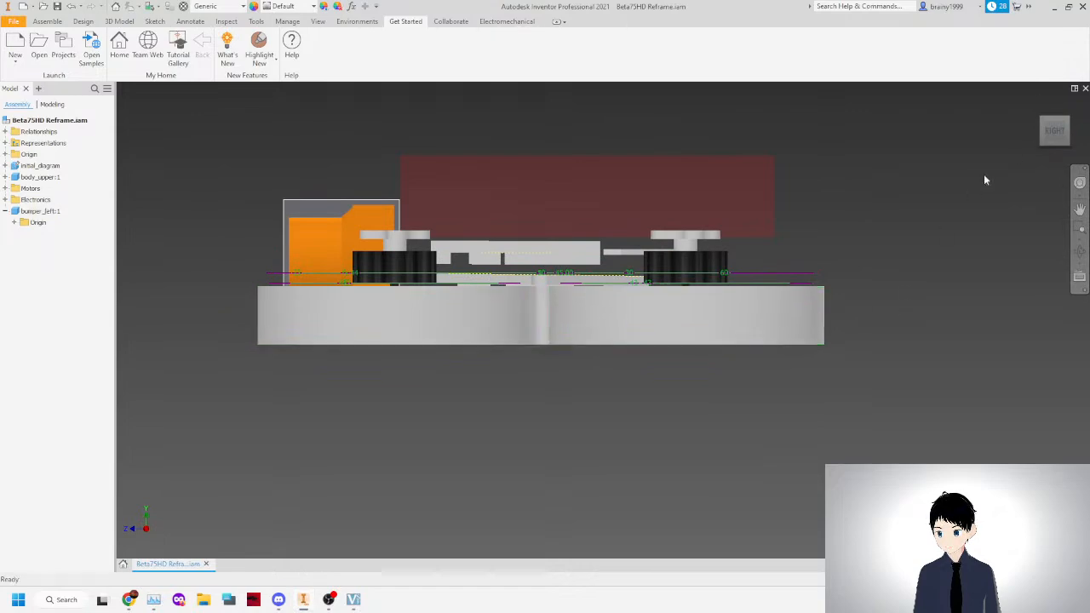
{"action": "left_click", "coordinate": [1058, 133]}
{"action": "scroll", "coordinate": [818, 413], "scroll_direction": "down", "scroll_amount": 4}
Try to mate the bumper ring's axis with the enclosed motor's axis, accept the relationship, and undo it.
{"action": "key", "text": "c"}
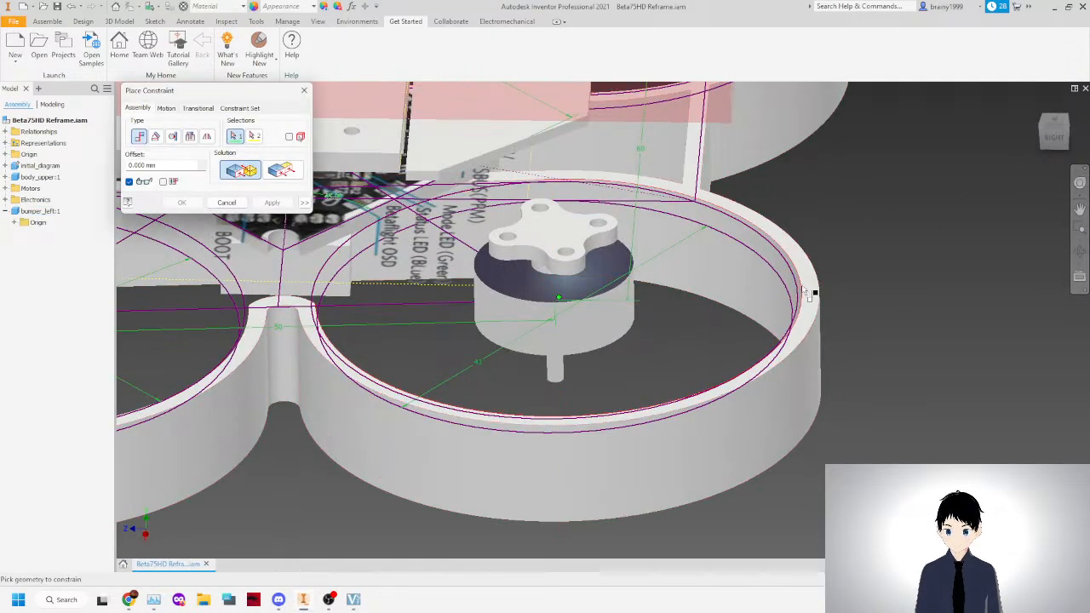
{"action": "left_click", "coordinate": [808, 287]}
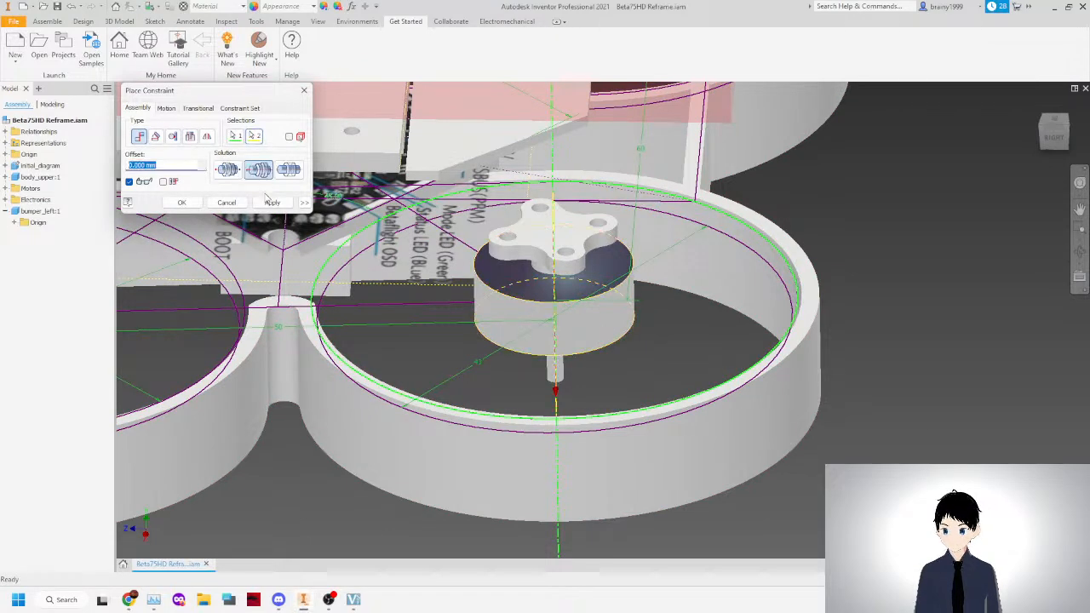
{"action": "left_click", "coordinate": [271, 203]}
{"action": "left_click", "coordinate": [487, 280]}
{"action": "left_click", "coordinate": [304, 90]}
{"action": "left_click_drag", "start_coordinate": [382, 437], "coordinate": [128, 326]}
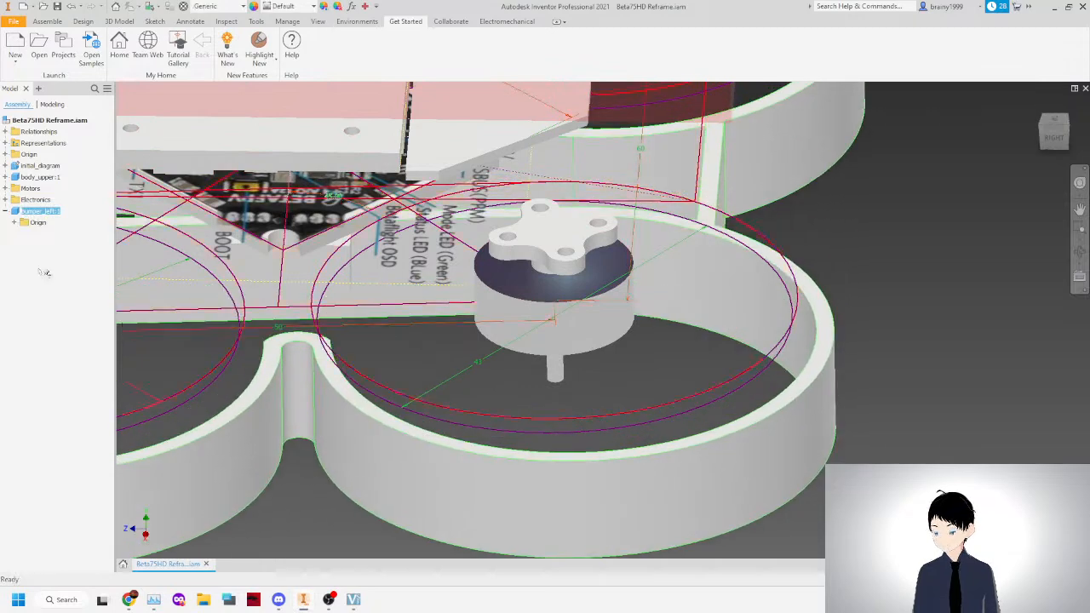
{"action": "left_click", "coordinate": [919, 320]}
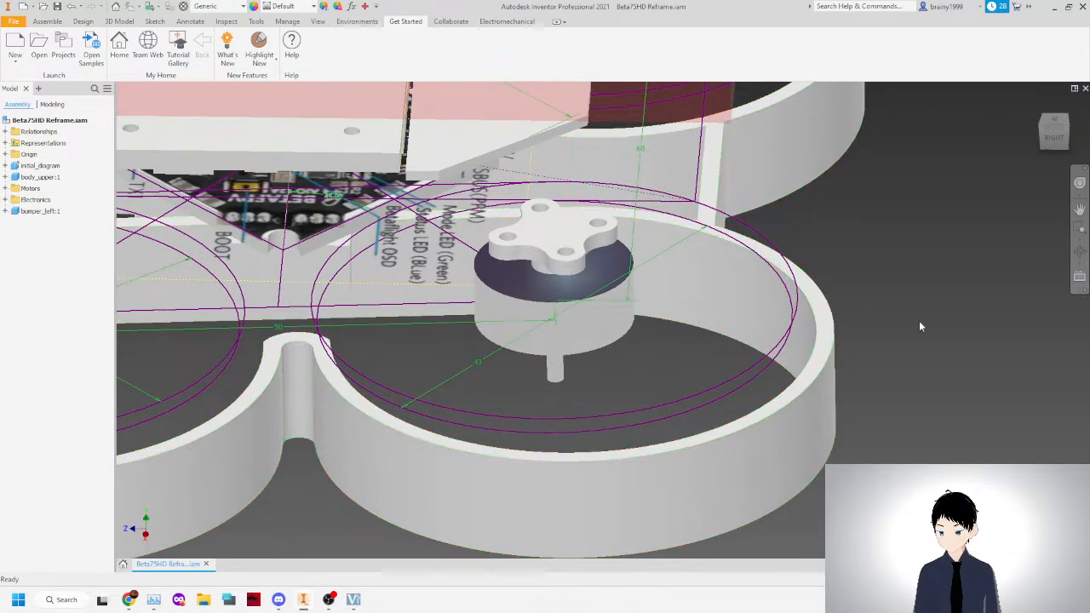
{"action": "key", "text": "ctrl+z"}
Try to mate the bumper ring's axis with a neighbouring circular edge and cancel the operation.
{"action": "key", "text": "c"}
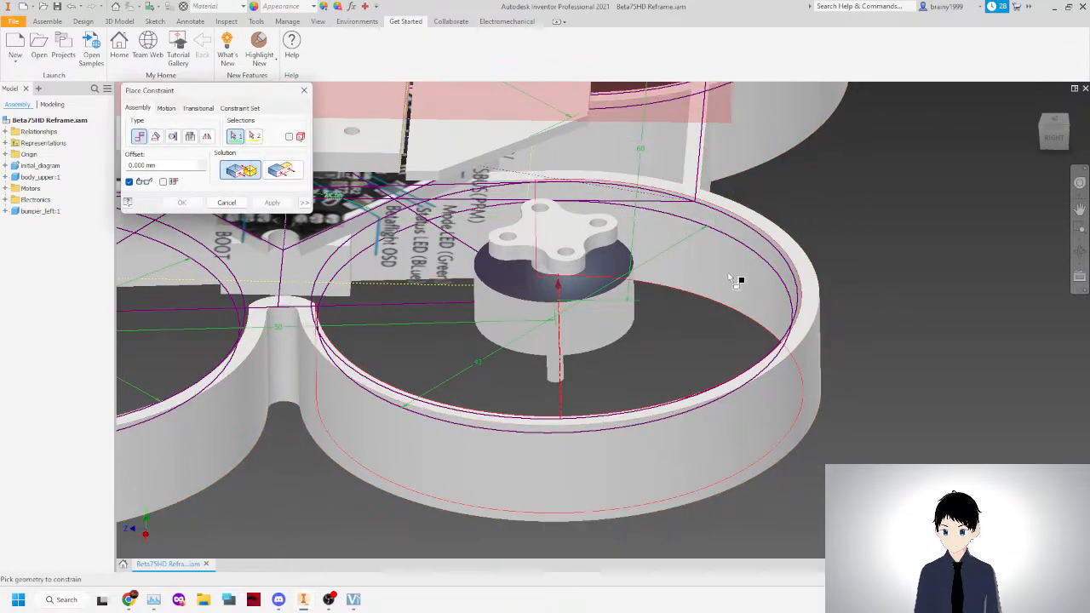
{"action": "left_click", "coordinate": [792, 290]}
{"action": "scroll", "coordinate": [664, 281], "scroll_direction": "up", "scroll_amount": 10}
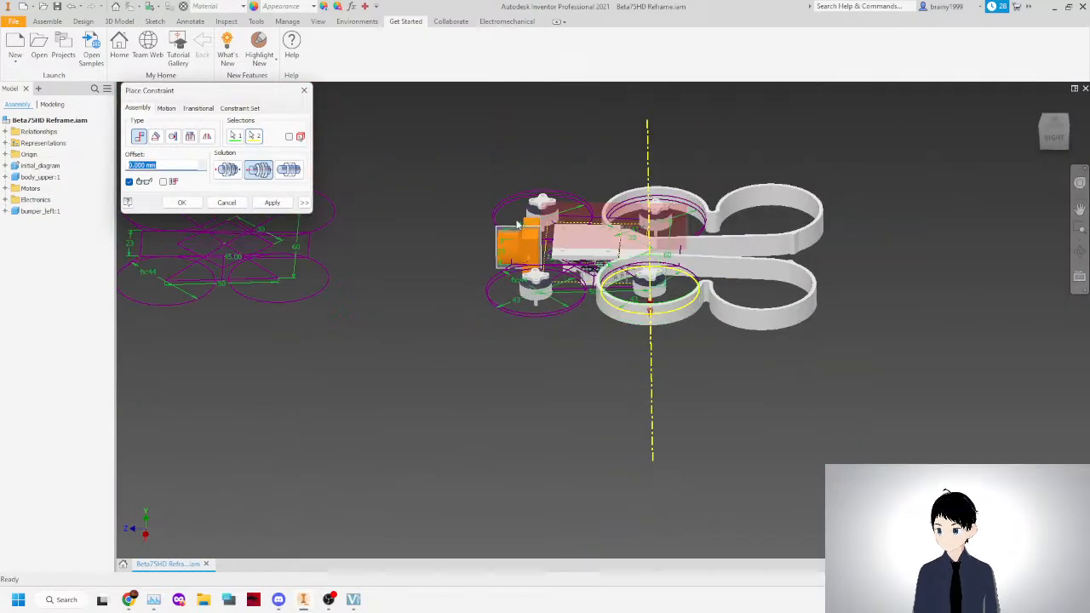
{"action": "left_click", "coordinate": [272, 202]}
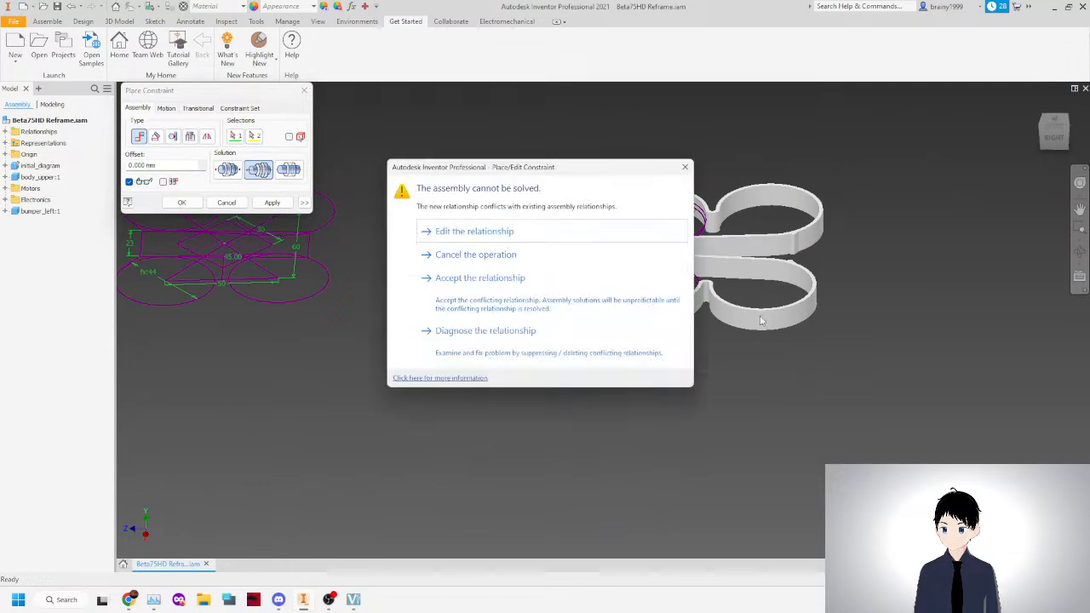
{"action": "left_click", "coordinate": [483, 255]}
Mate the bumper ring's inner face concentrically with the reference sketch's propeller circle at 0.000 mm offset, accepting the conflicting relationship.
{"action": "scroll", "coordinate": [546, 286], "scroll_direction": "down", "scroll_amount": 5}
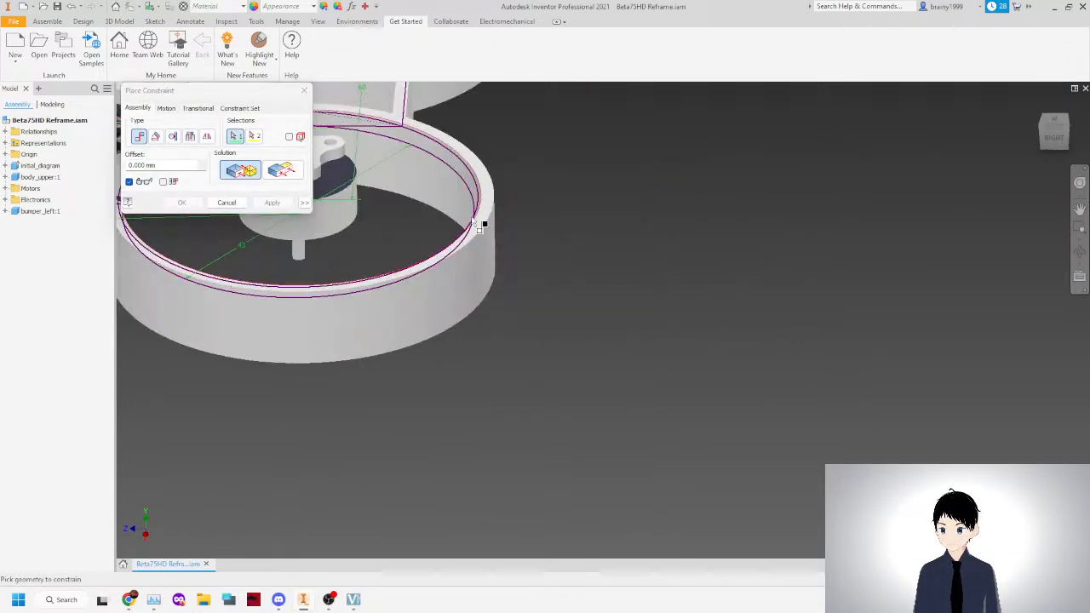
{"action": "scroll", "coordinate": [479, 227], "scroll_direction": "up", "scroll_amount": 5}
{"action": "scroll", "coordinate": [511, 223], "scroll_direction": "down", "scroll_amount": 8}
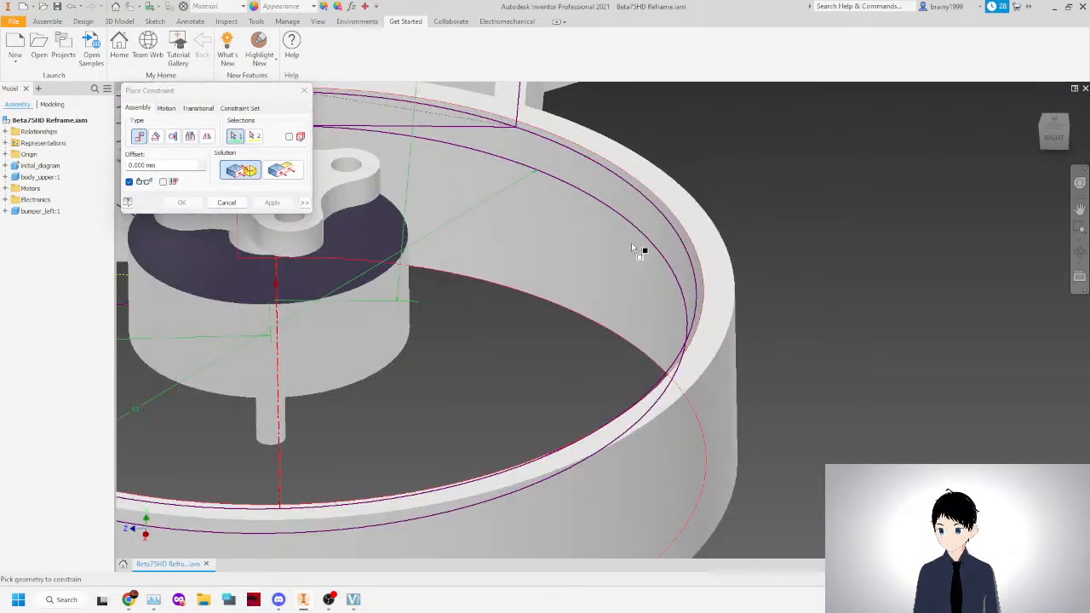
{"action": "left_click", "coordinate": [634, 260]}
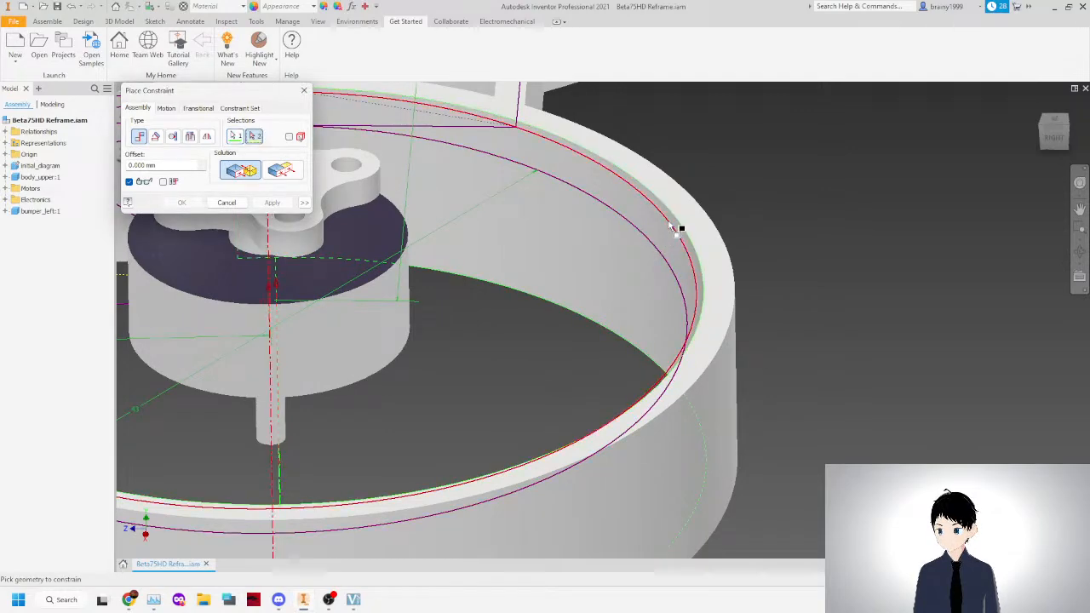
{"action": "scroll", "coordinate": [673, 226], "scroll_direction": "up", "scroll_amount": 5}
{"action": "scroll", "coordinate": [687, 260], "scroll_direction": "down", "scroll_amount": 5}
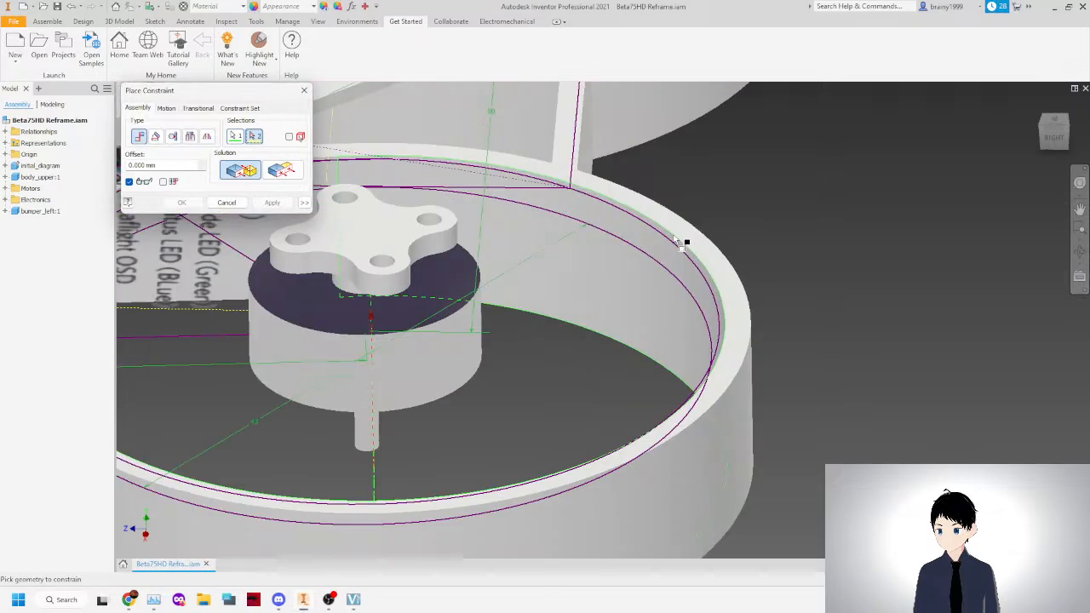
{"action": "left_click", "coordinate": [677, 250]}
{"action": "scroll", "coordinate": [677, 250], "scroll_direction": "up", "scroll_amount": 5}
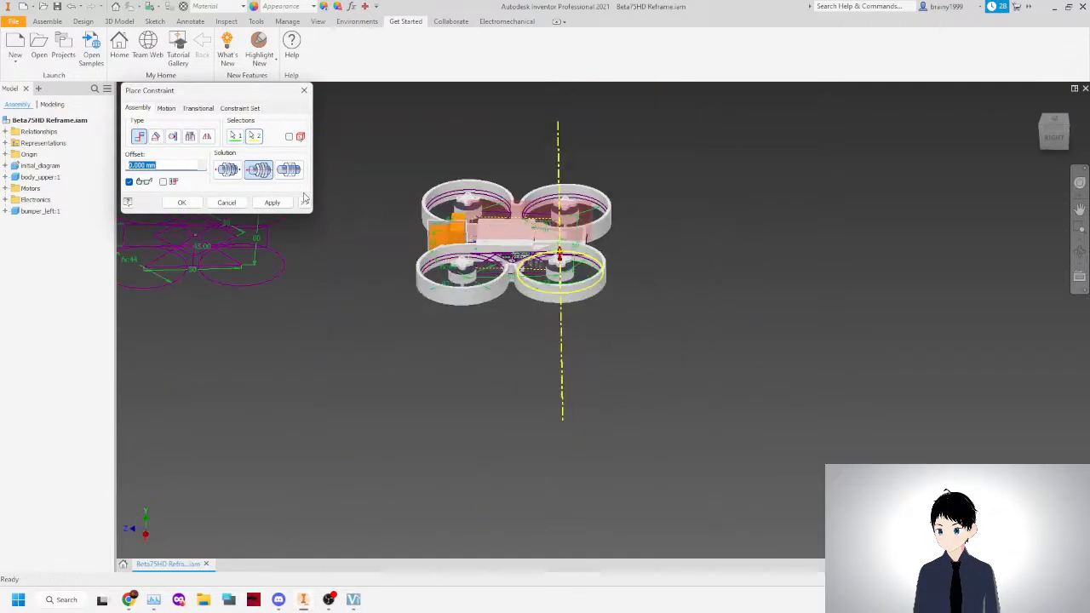
{"action": "left_click", "coordinate": [273, 202]}
{"action": "left_click", "coordinate": [515, 279]}
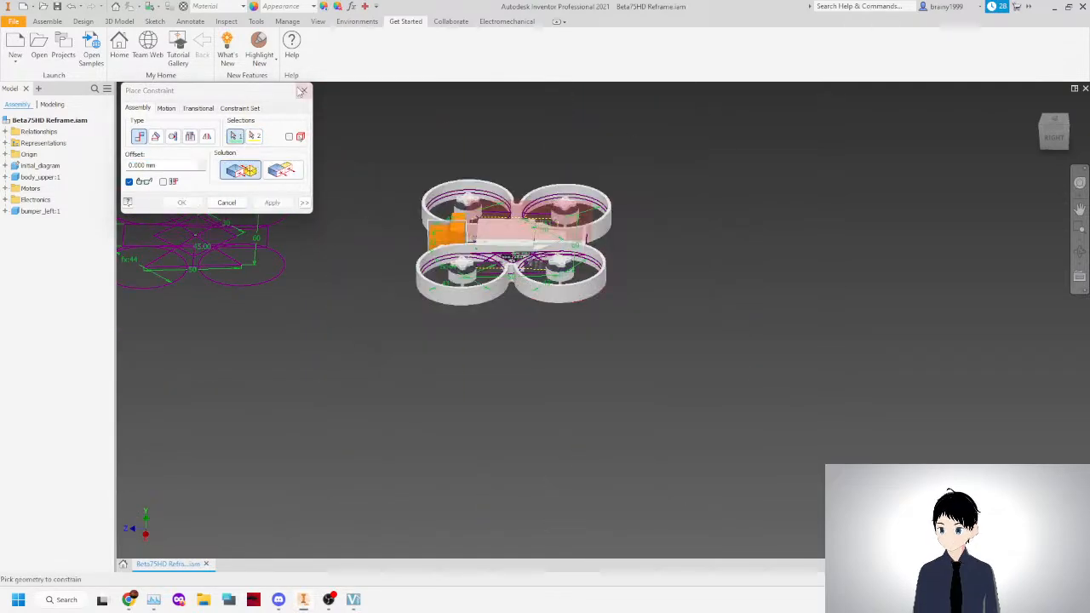
{"action": "left_click", "coordinate": [304, 90]}
Check how bumper_left is constrained by trying to move it and listing its relationships.
{"action": "left_click", "coordinate": [353, 259]}
{"action": "left_click_drag", "start_coordinate": [426, 223], "coordinate": [429, 228]}
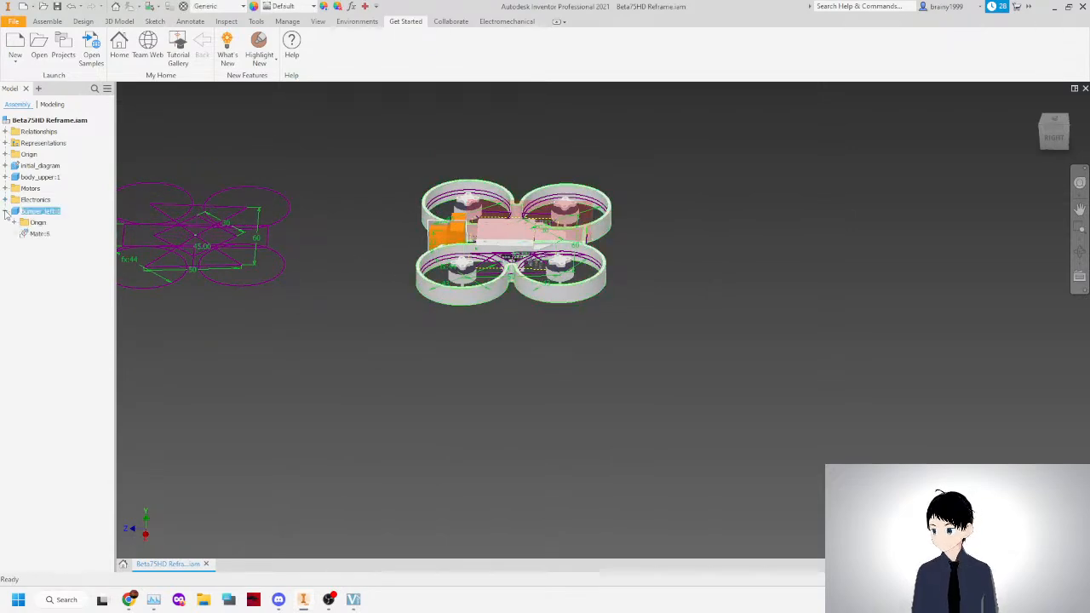
{"action": "scroll", "coordinate": [474, 311], "scroll_direction": "up", "scroll_amount": 3}
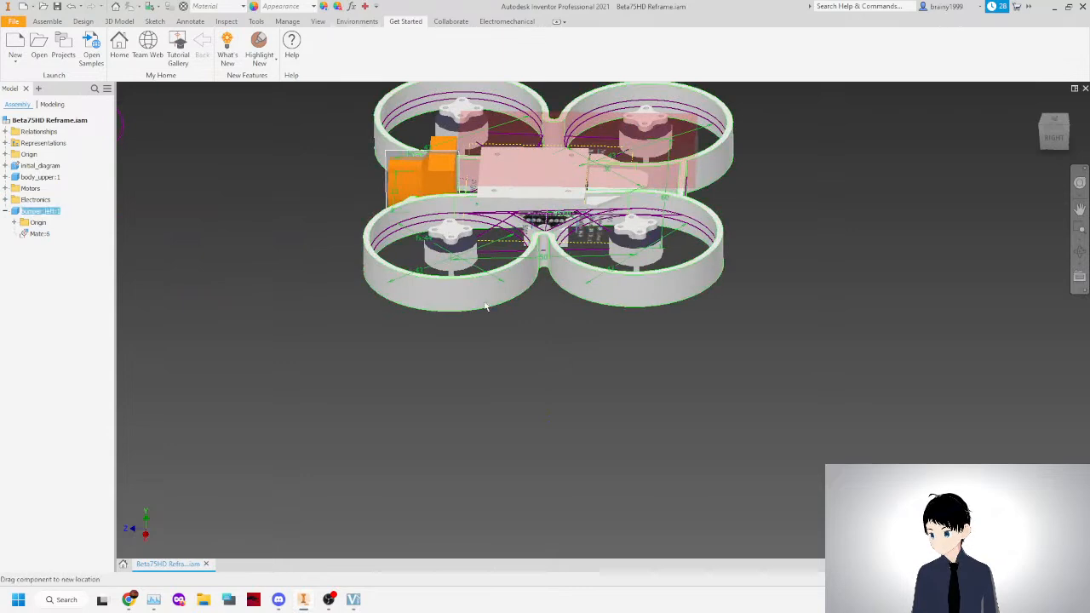
{"action": "left_click", "coordinate": [873, 180]}
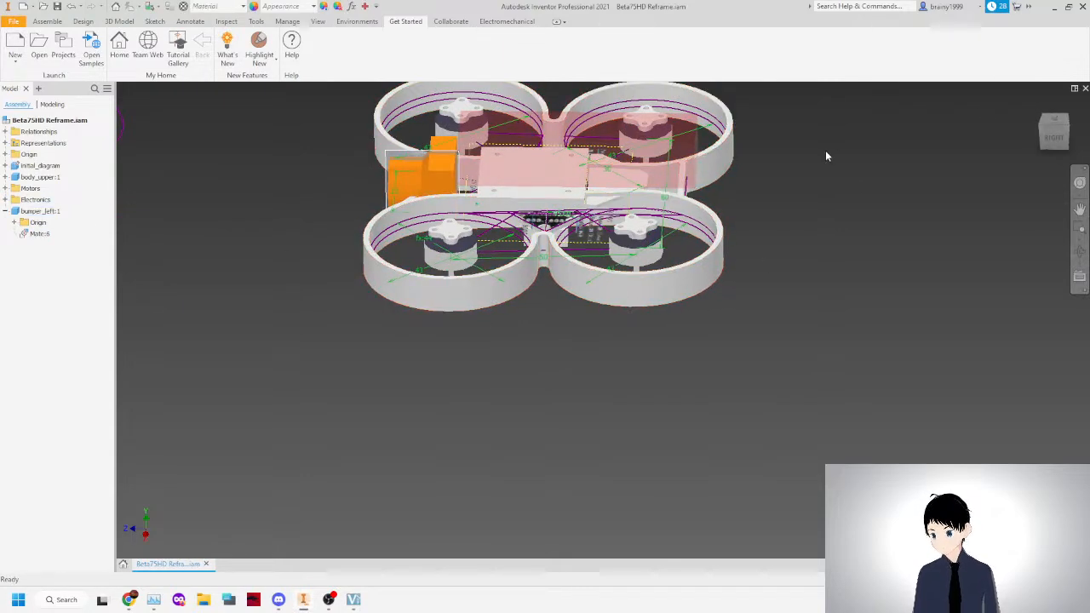
Delete the existing mate constraint from the bumper_left part.
{"action": "left_click", "coordinate": [1056, 138]}
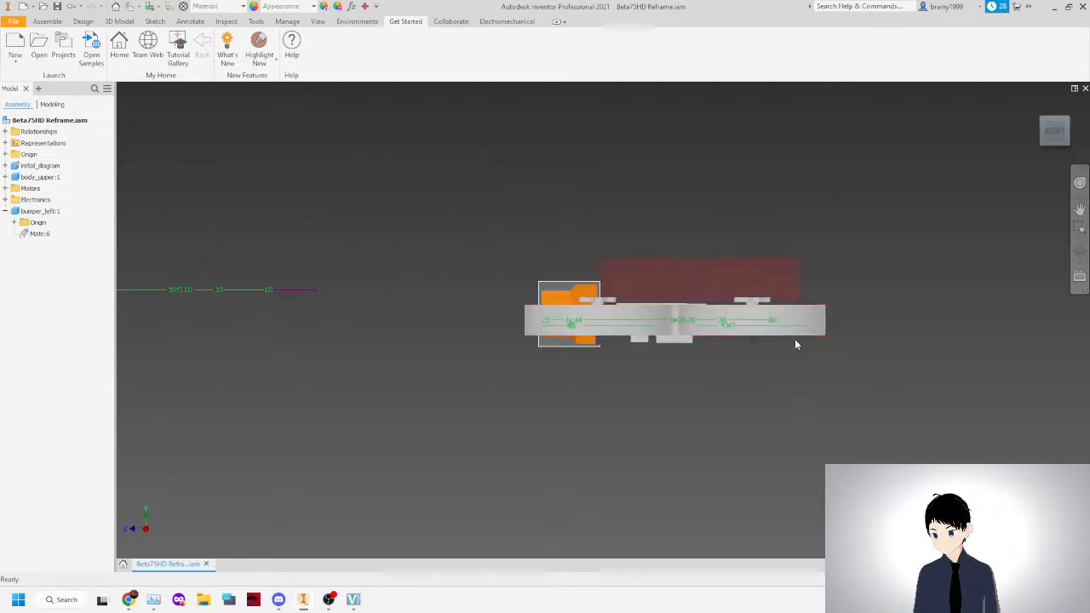
{"action": "right_click", "coordinate": [38, 232]}
{"action": "left_click", "coordinate": [78, 251]}
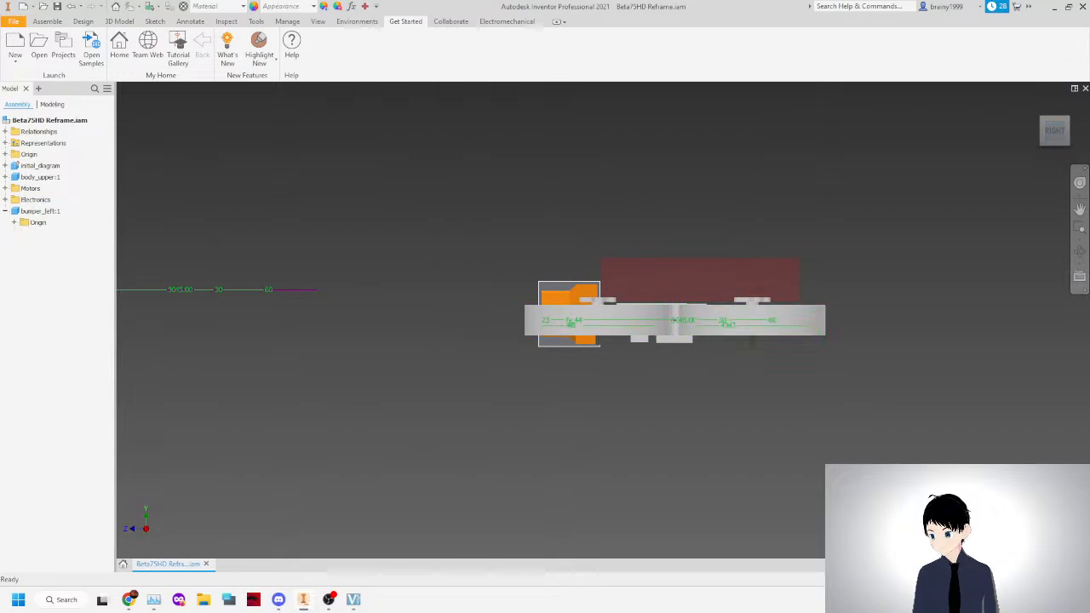
Nudge the bumper slightly in the top view and save the assembly together with its dependent files.
{"action": "left_click", "coordinate": [1040, 131]}
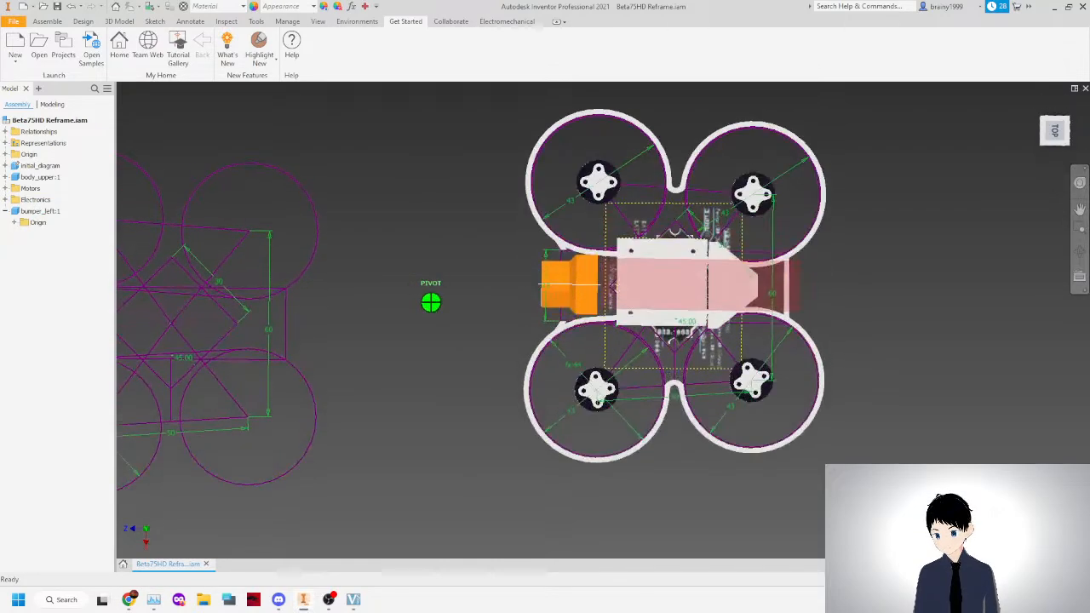
{"action": "left_click", "coordinate": [1054, 130]}
{"action": "scroll", "coordinate": [736, 306], "scroll_direction": "up", "scroll_amount": 5}
{"action": "scroll", "coordinate": [975, 244], "scroll_direction": "up", "scroll_amount": 1}
{"action": "left_click_drag", "start_coordinate": [978, 242], "coordinate": [979, 231]}
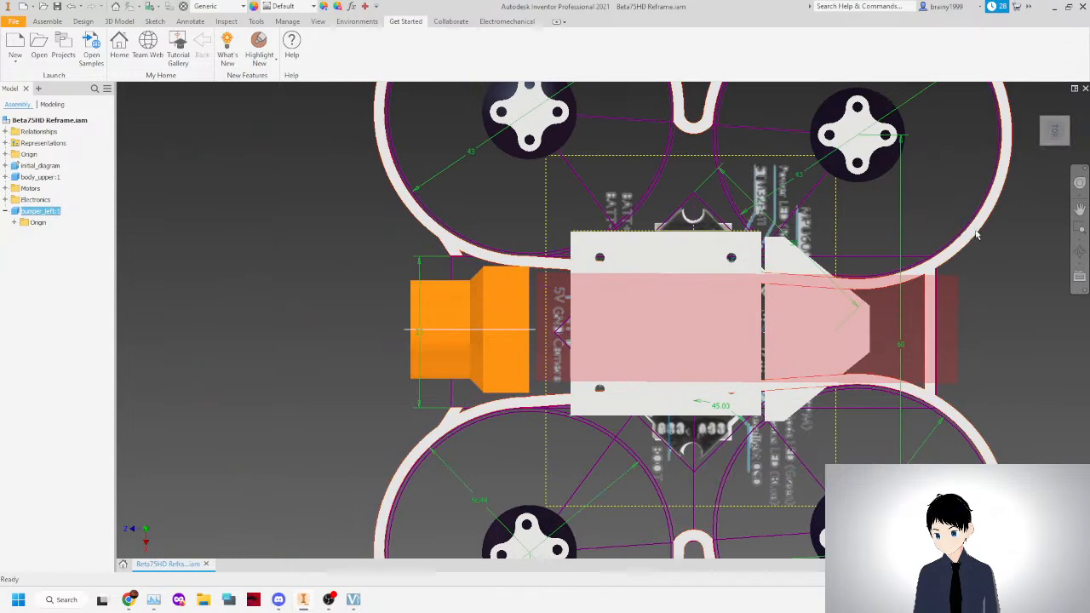
{"action": "scroll", "coordinate": [979, 232], "scroll_direction": "down", "scroll_amount": 3}
{"action": "scroll", "coordinate": [743, 450], "scroll_direction": "up", "scroll_amount": 4}
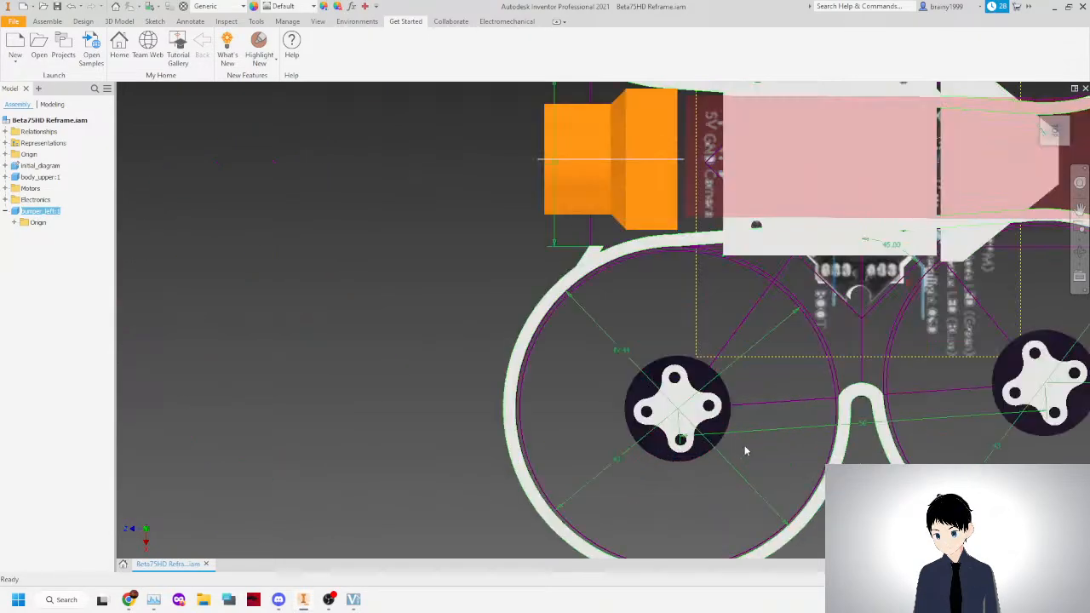
{"action": "scroll", "coordinate": [827, 377], "scroll_direction": "down", "scroll_amount": 3}
{"action": "key", "text": "ctrl+s"}
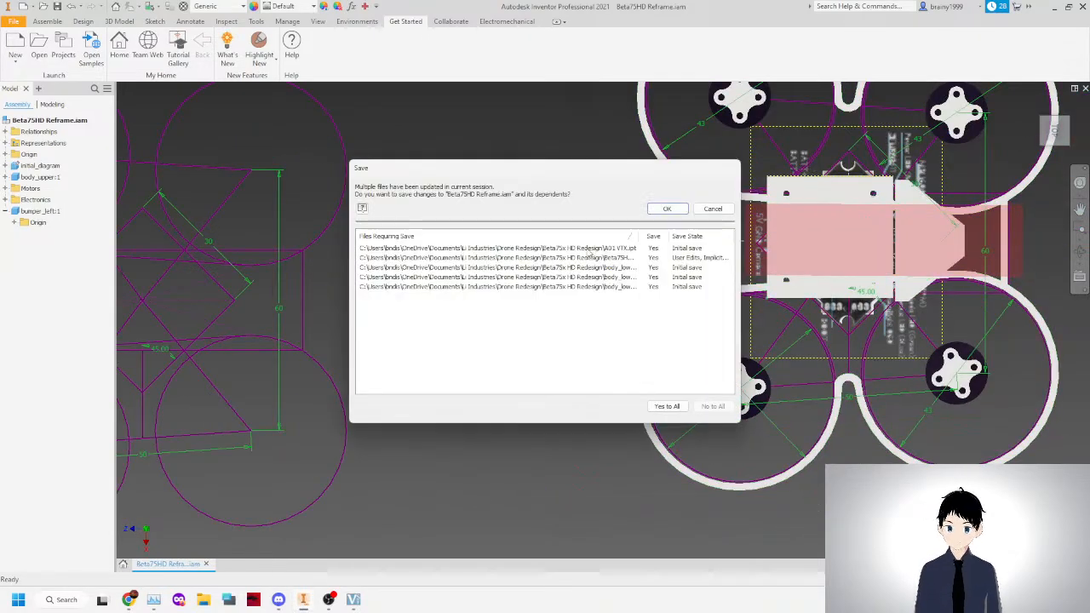
{"action": "left_click", "coordinate": [666, 209]}
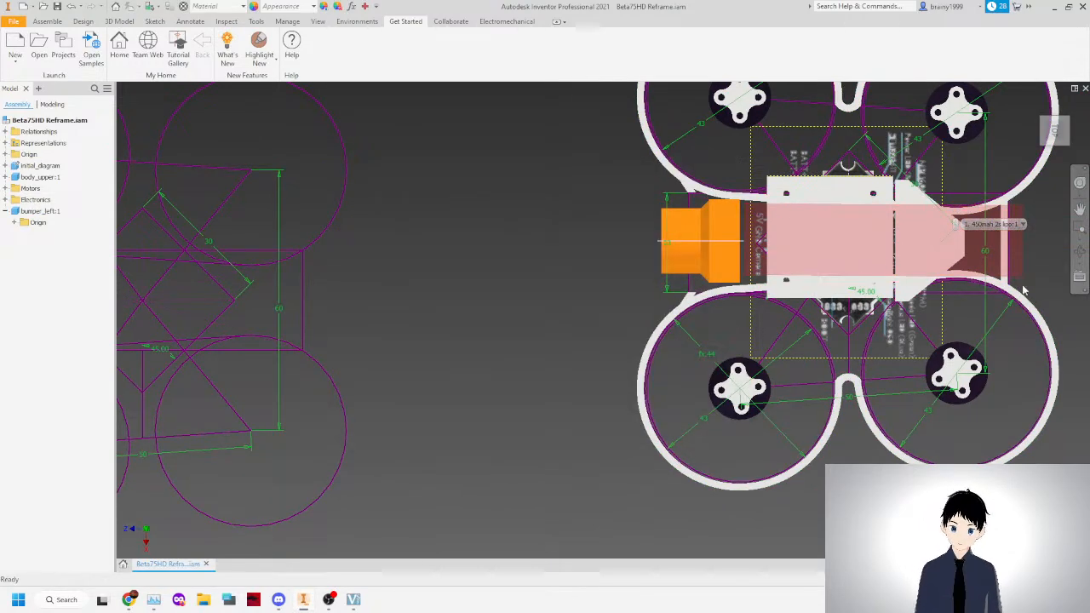
Mate the bumper's near camera-side ring to the axis of the motor inside it with 0.000 mm offset, accepting the conflicting relationship.
{"action": "mouse_move", "coordinate": [1053, 140]}
{"action": "left_mouse_down"}
{"action": "mouse_move", "coordinate": [1065, 131]}
{"action": "mouse_move", "coordinate": [1059, 68]}
{"action": "mouse_move", "coordinate": [1070, 83]}
{"action": "mouse_move", "coordinate": [1055, 147]}
{"action": "mouse_move", "coordinate": [1057, 114]}
{"action": "left_mouse_up"}
{"action": "scroll", "coordinate": [723, 286], "scroll_direction": "up", "scroll_amount": 4}
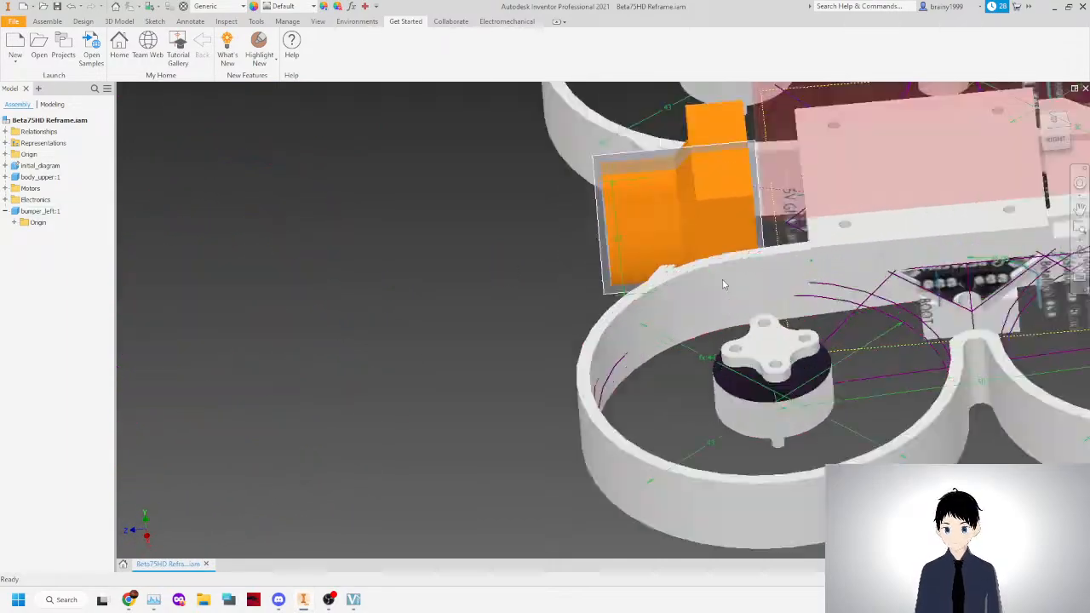
{"action": "key", "text": "c"}
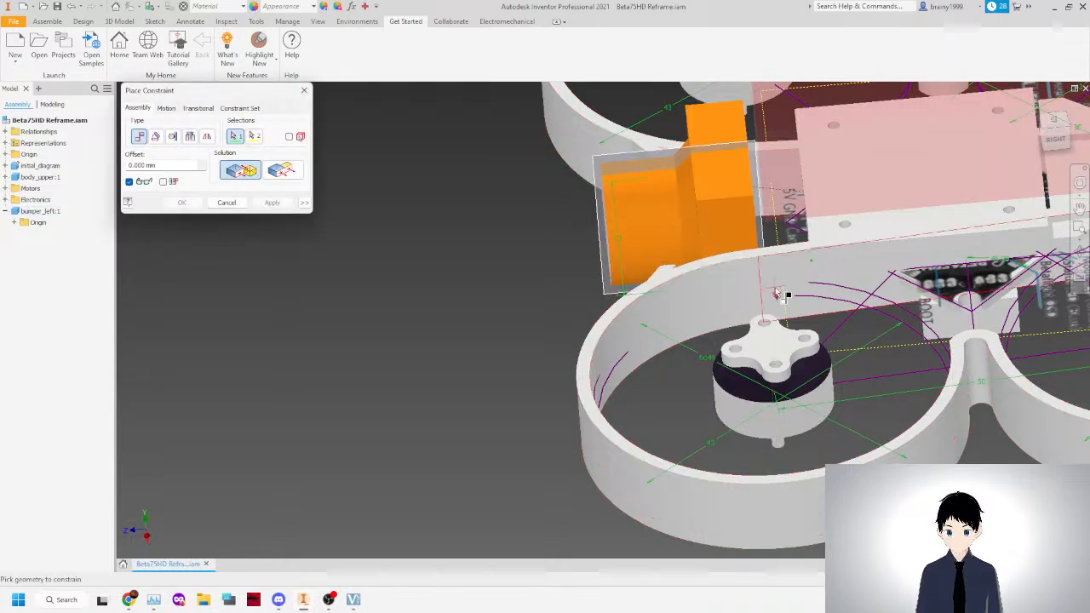
{"action": "left_click", "coordinate": [791, 424]}
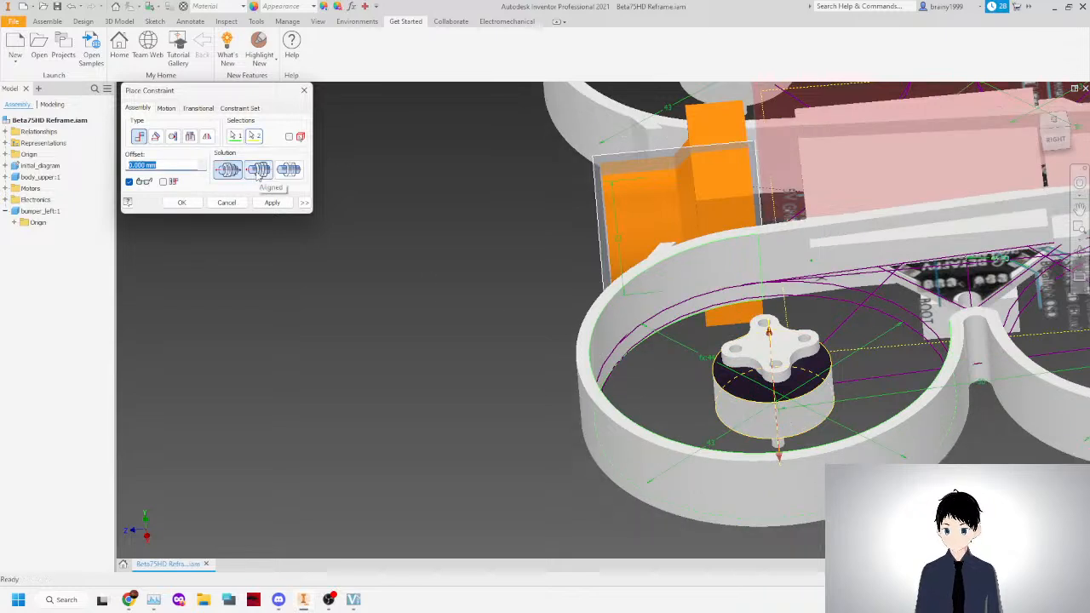
{"action": "scroll", "coordinate": [482, 258], "scroll_direction": "down", "scroll_amount": 3}
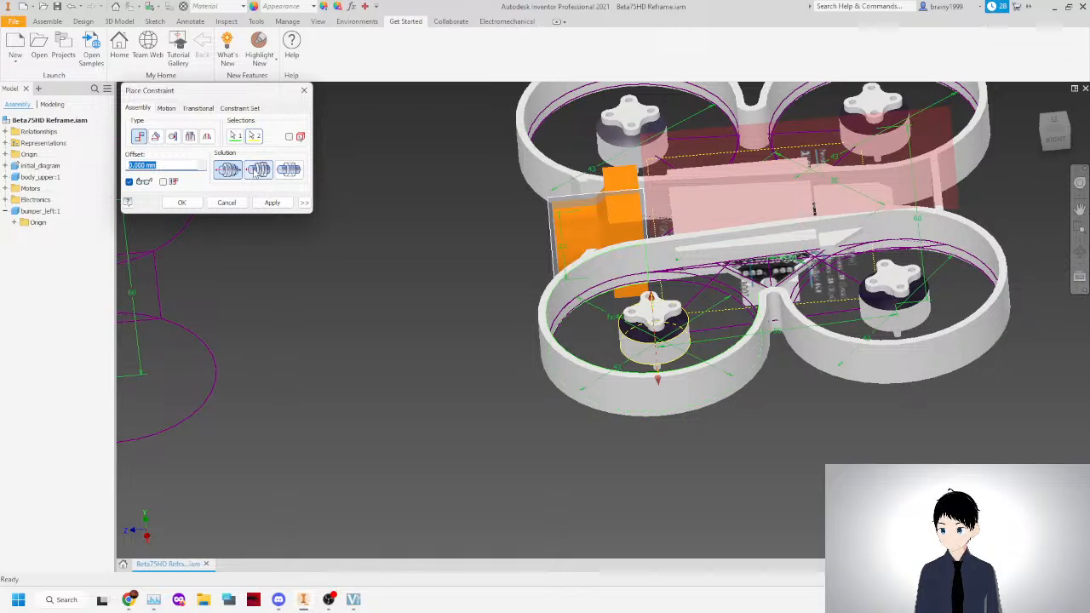
{"action": "left_click", "coordinate": [258, 169]}
{"action": "left_click", "coordinate": [223, 172]}
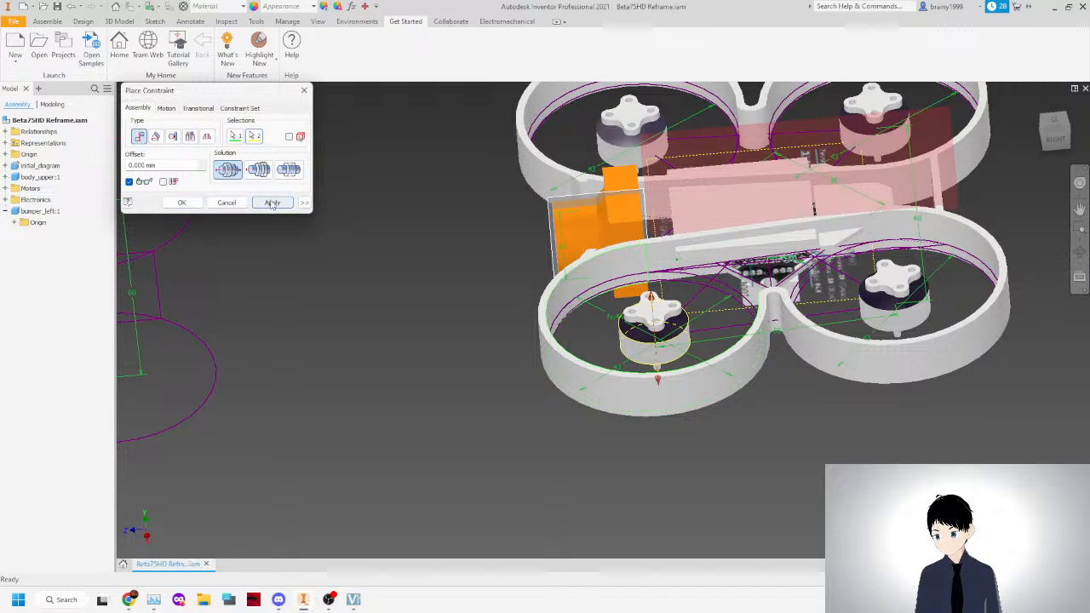
{"action": "left_click", "coordinate": [272, 203]}
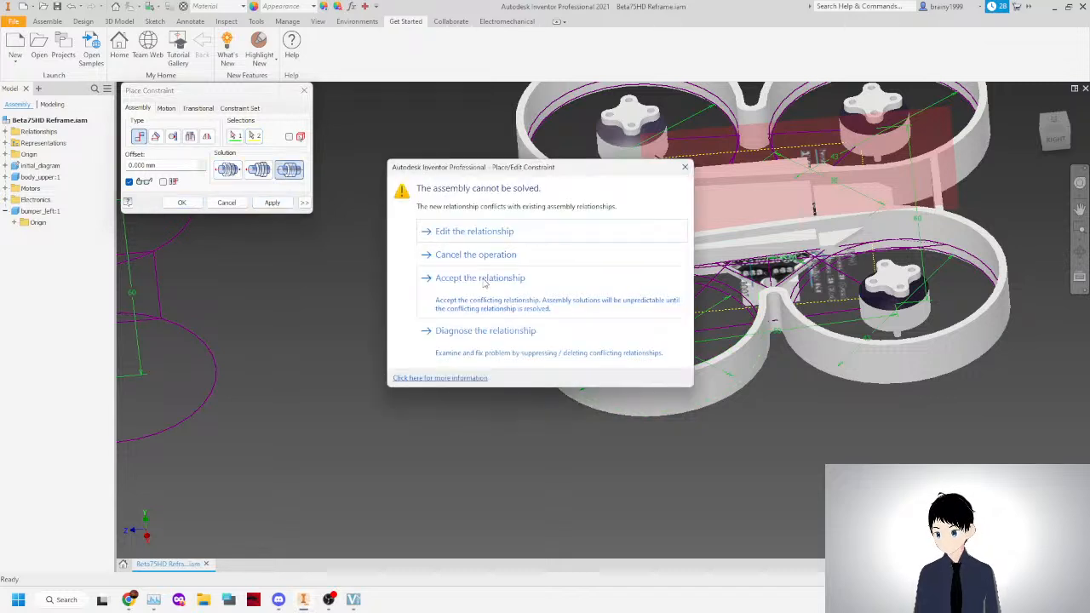
{"action": "left_click", "coordinate": [481, 279]}
{"action": "left_click", "coordinate": [304, 90]}
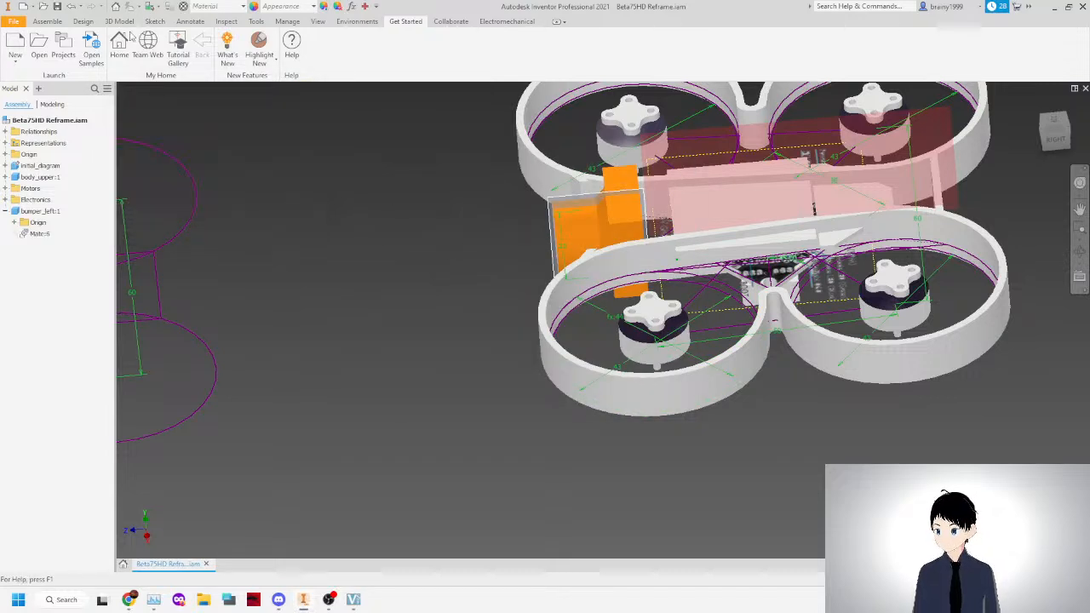
Examine the flagged constraint on the near rear motor and the bumper's new mate to locate the conflict.
{"action": "left_click", "coordinate": [47, 22]}
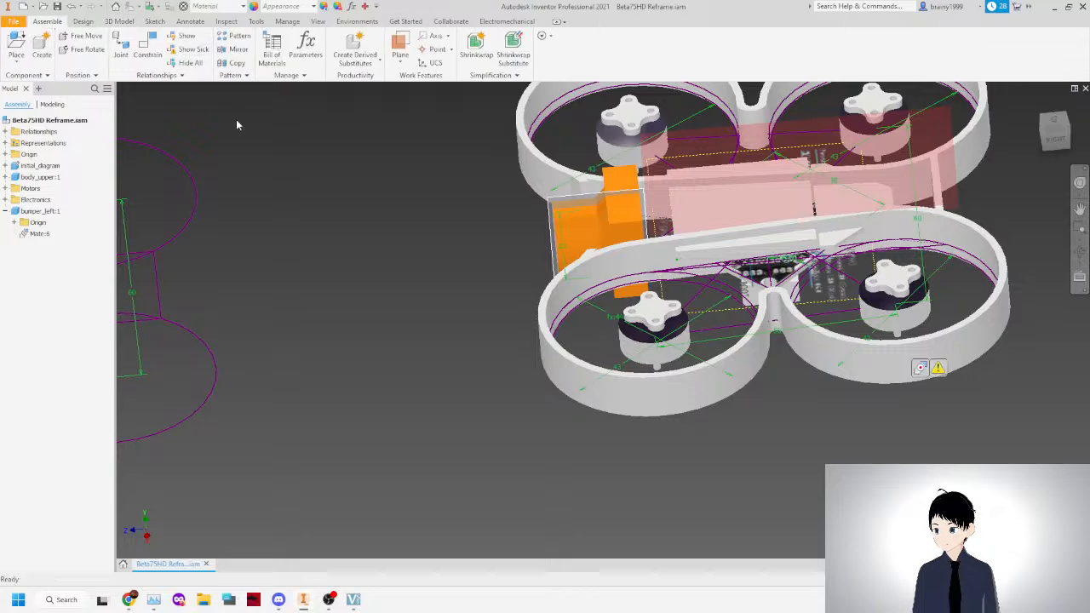
{"action": "left_click", "coordinate": [904, 310]}
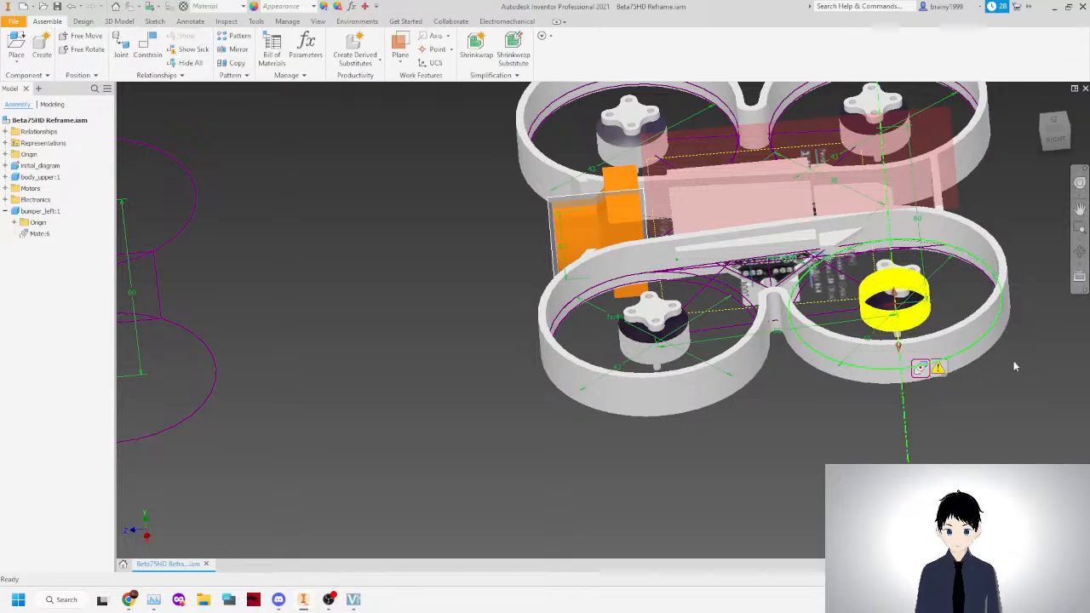
{"action": "scroll", "coordinate": [976, 353], "scroll_direction": "up", "scroll_amount": 5}
{"action": "scroll", "coordinate": [976, 353], "scroll_direction": "down", "scroll_amount": 5}
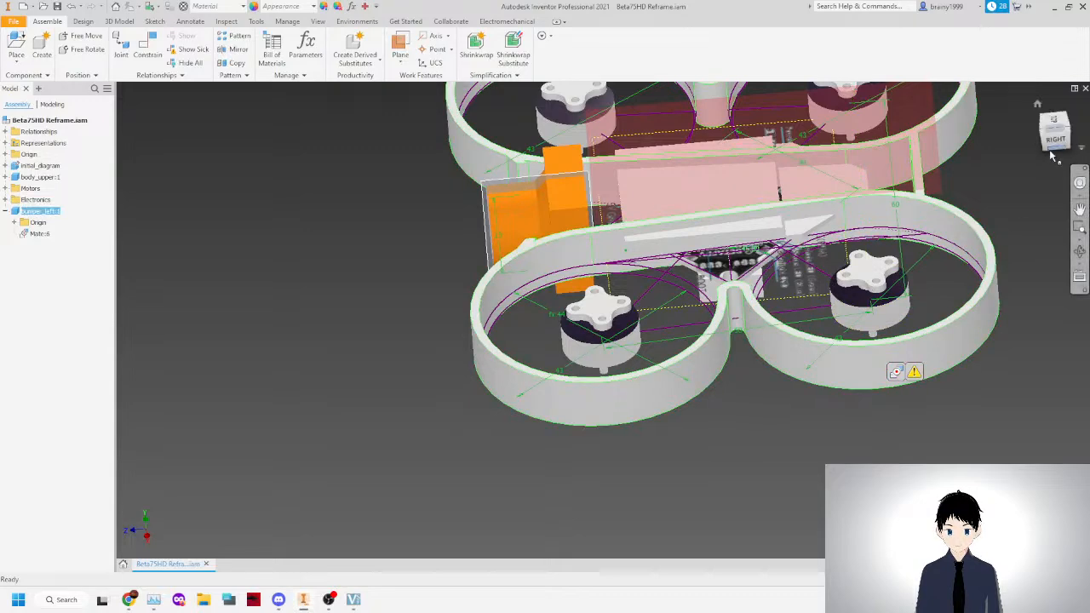
{"action": "left_click_drag", "start_coordinate": [1048, 140], "coordinate": [1047, 147]}
{"action": "left_click", "coordinate": [897, 401]}
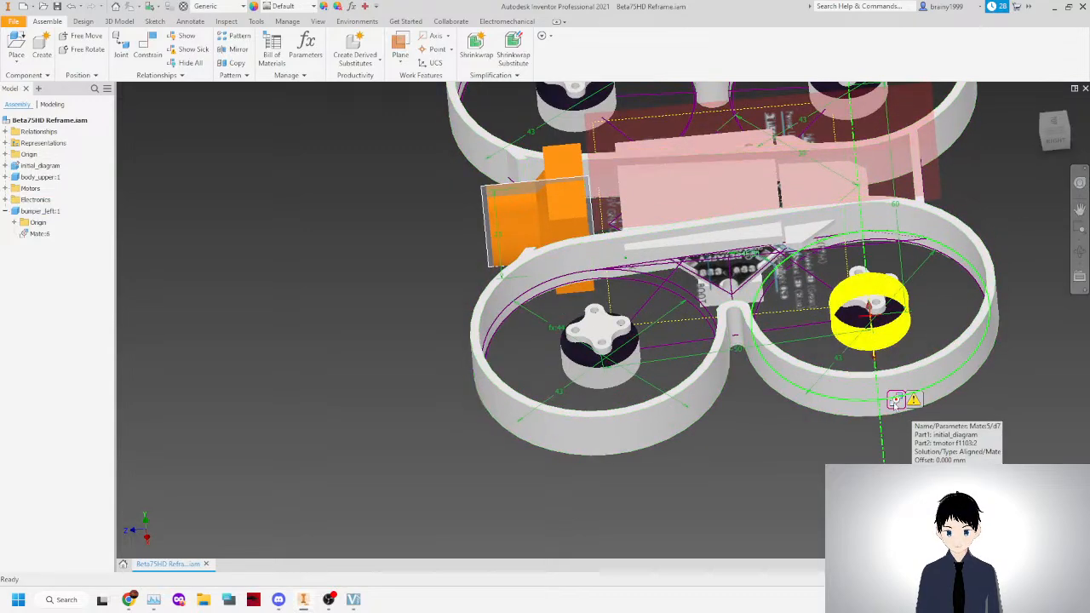
{"action": "scroll", "coordinate": [990, 423], "scroll_direction": "up", "scroll_amount": 3}
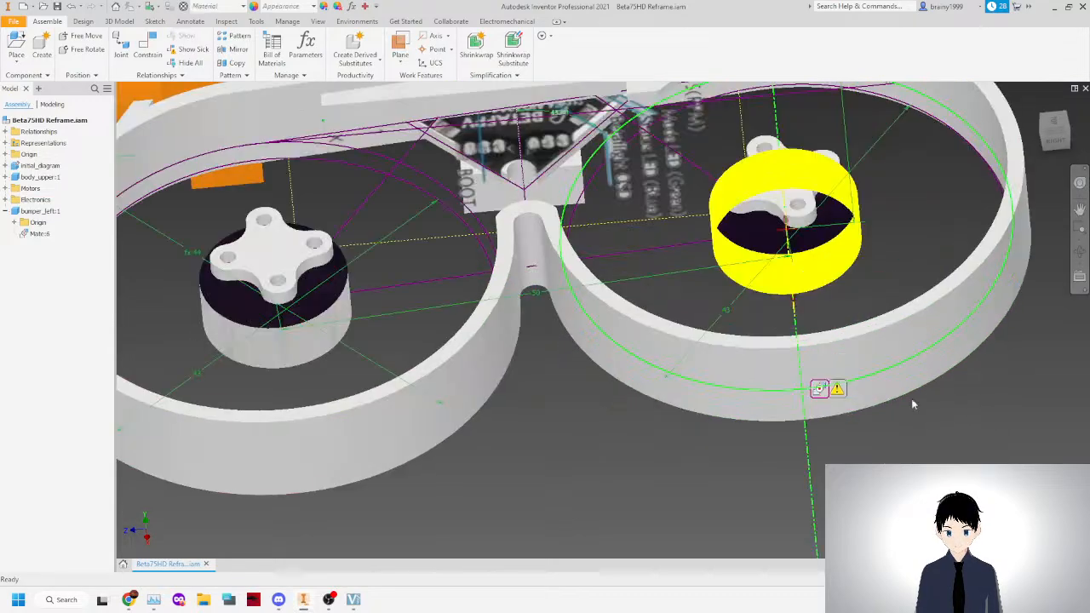
{"action": "left_click", "coordinate": [16, 212]}
{"action": "left_click", "coordinate": [6, 211]}
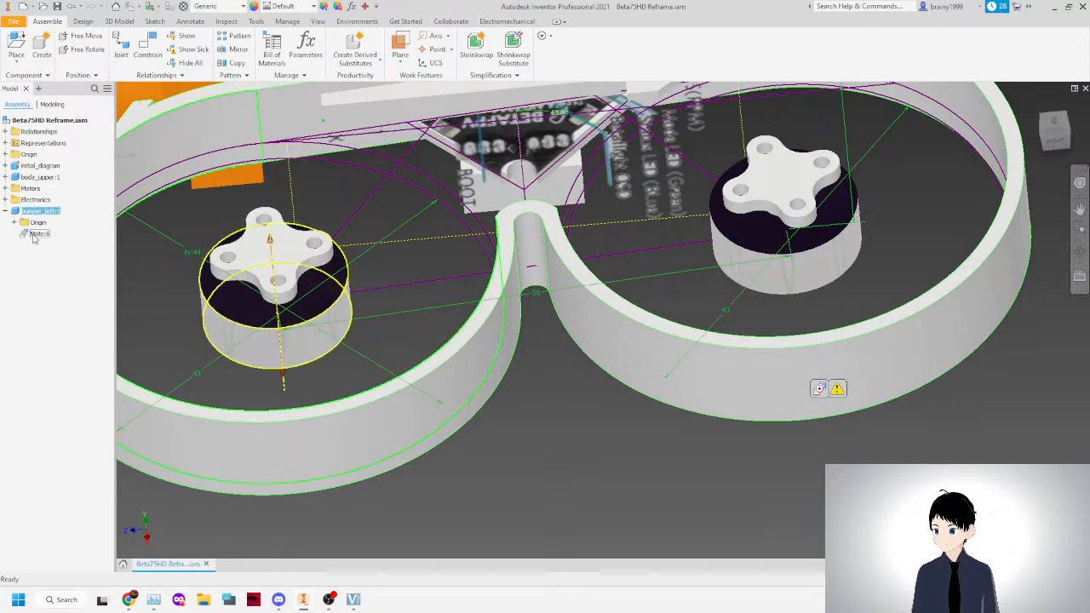
{"action": "left_click", "coordinate": [34, 234]}
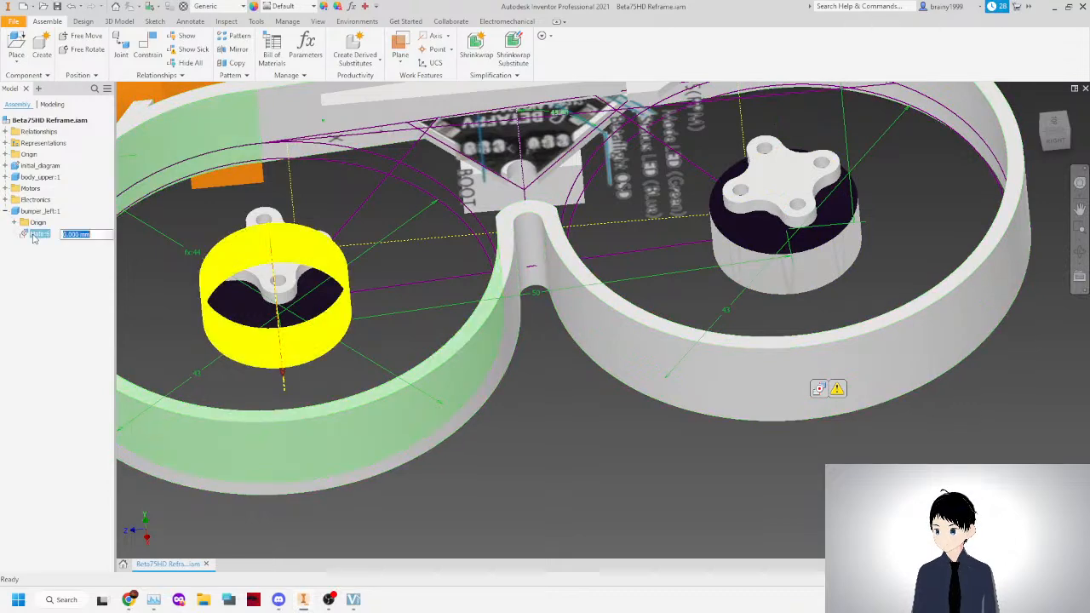
{"action": "left_click", "coordinate": [821, 390]}
{"action": "scroll", "coordinate": [617, 337], "scroll_direction": "down", "scroll_amount": 3}
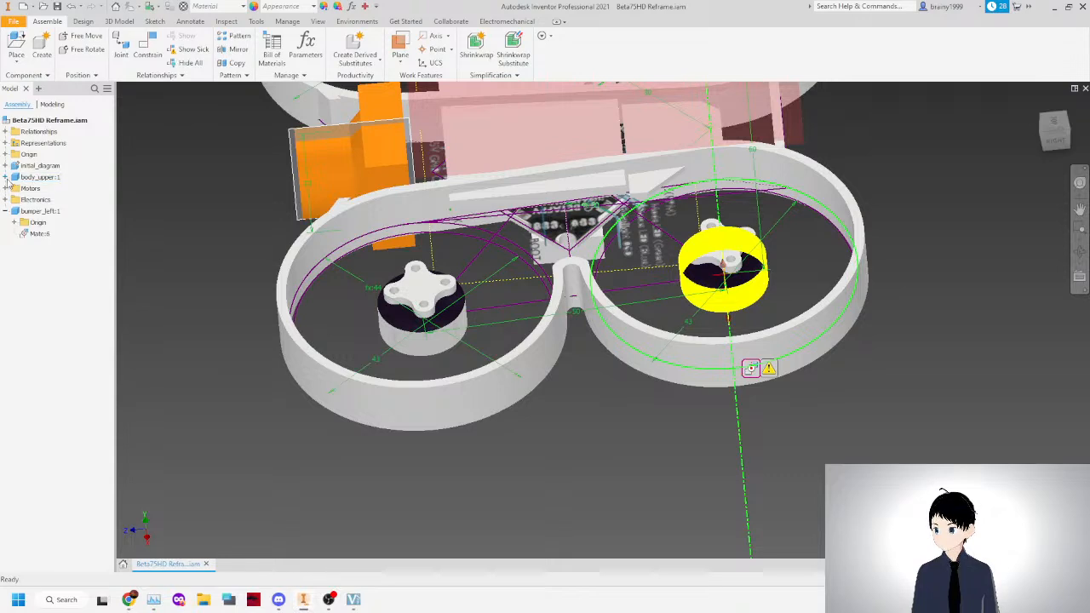
Delete the conflicting Mate:5 constraint from motor tmotor f1103:2.
{"action": "left_click", "coordinate": [6, 189]}
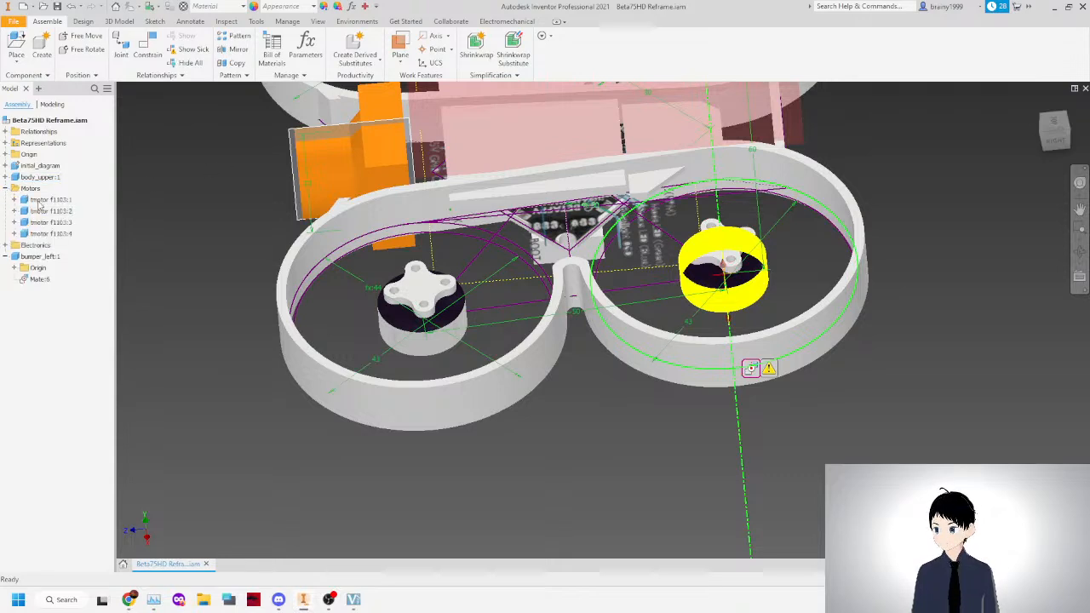
{"action": "left_click", "coordinate": [25, 200]}
{"action": "left_click", "coordinate": [13, 200]}
{"action": "left_click", "coordinate": [15, 199]}
{"action": "left_click", "coordinate": [14, 210]}
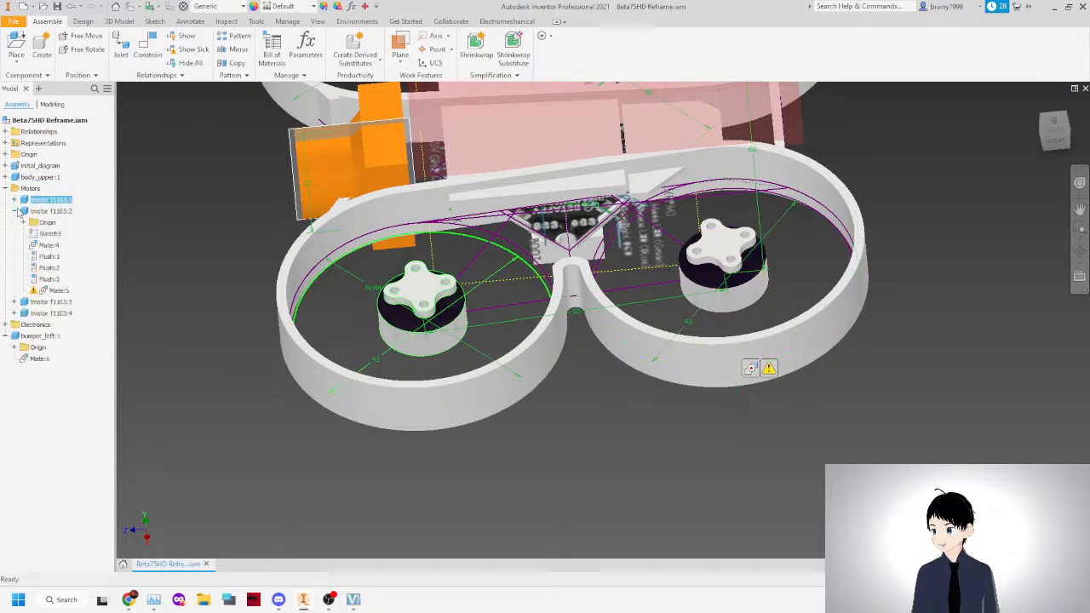
{"action": "left_click", "coordinate": [58, 290]}
{"action": "right_click", "coordinate": [58, 291]}
{"action": "left_click", "coordinate": [69, 310]}
Test the near rear motor's freedom of movement and review its remaining mate and flush constraints.
{"action": "left_click_drag", "start_coordinate": [738, 292], "coordinate": [616, 287]}
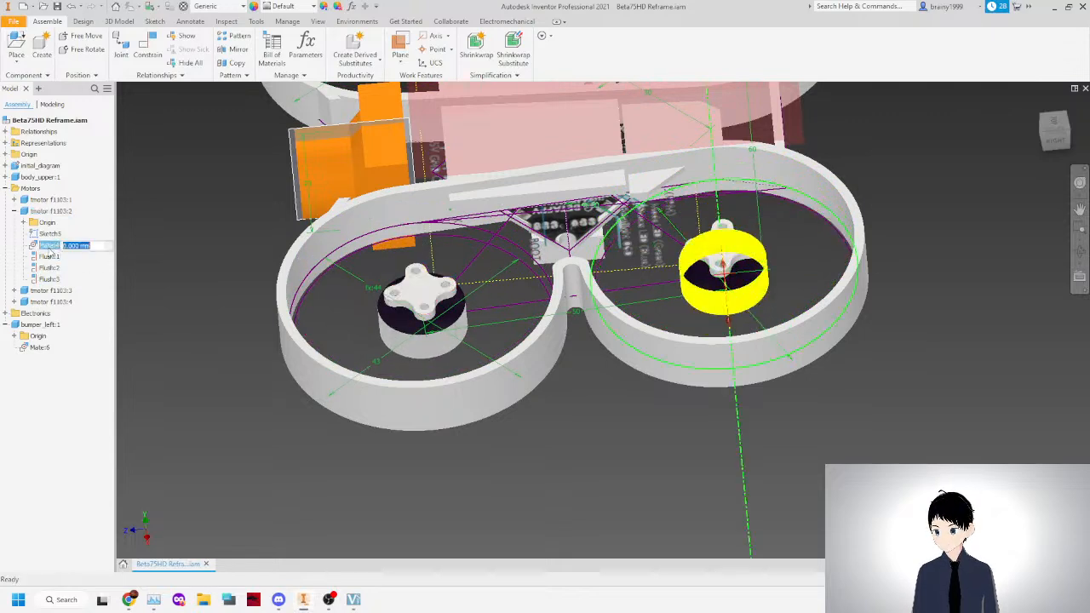
{"action": "left_click", "coordinate": [49, 267]}
{"action": "left_click", "coordinate": [49, 279]}
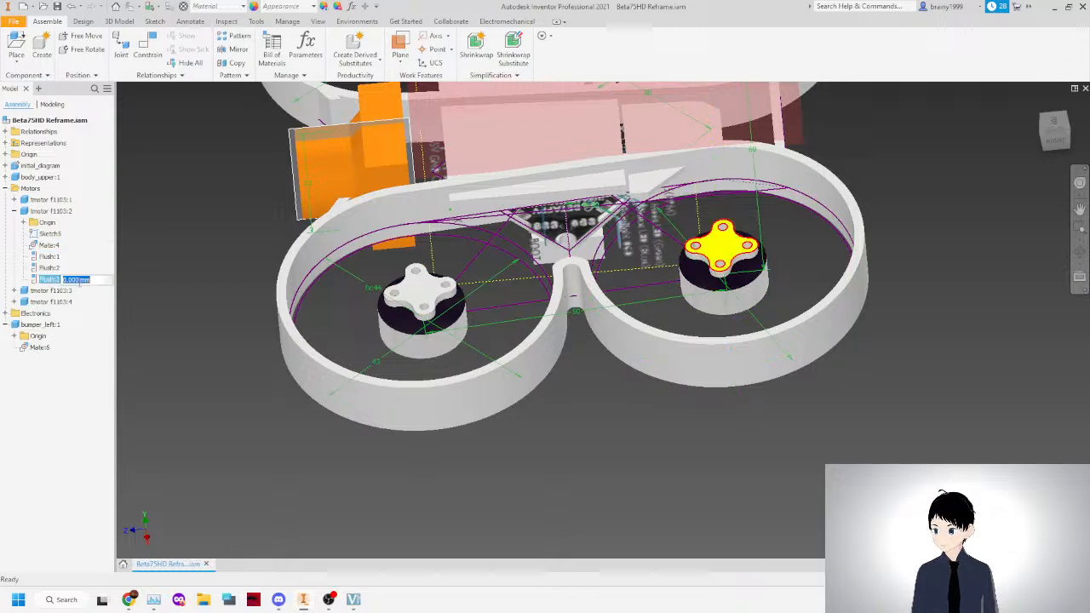
Swing the bumper away from the motors to test its movement and expose its rings.
{"action": "scroll", "coordinate": [568, 387], "scroll_direction": "up", "scroll_amount": 3}
{"action": "left_click", "coordinate": [602, 396]}
{"action": "mouse_move", "coordinate": [663, 320]}
{"action": "left_mouse_down"}
{"action": "mouse_move", "coordinate": [659, 293]}
{"action": "mouse_move", "coordinate": [661, 315]}
{"action": "left_mouse_up"}
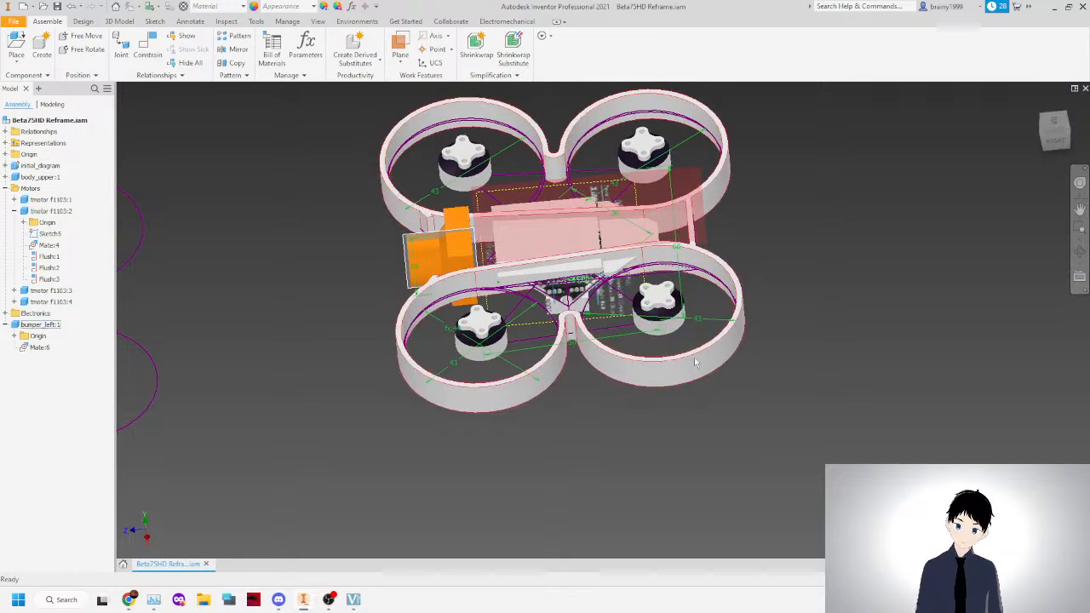
{"action": "scroll", "coordinate": [553, 362], "scroll_direction": "down", "scroll_amount": 3}
{"action": "left_click_drag", "start_coordinate": [549, 356], "coordinate": [781, 490]}
{"action": "scroll", "coordinate": [389, 267], "scroll_direction": "up", "scroll_amount": 4}
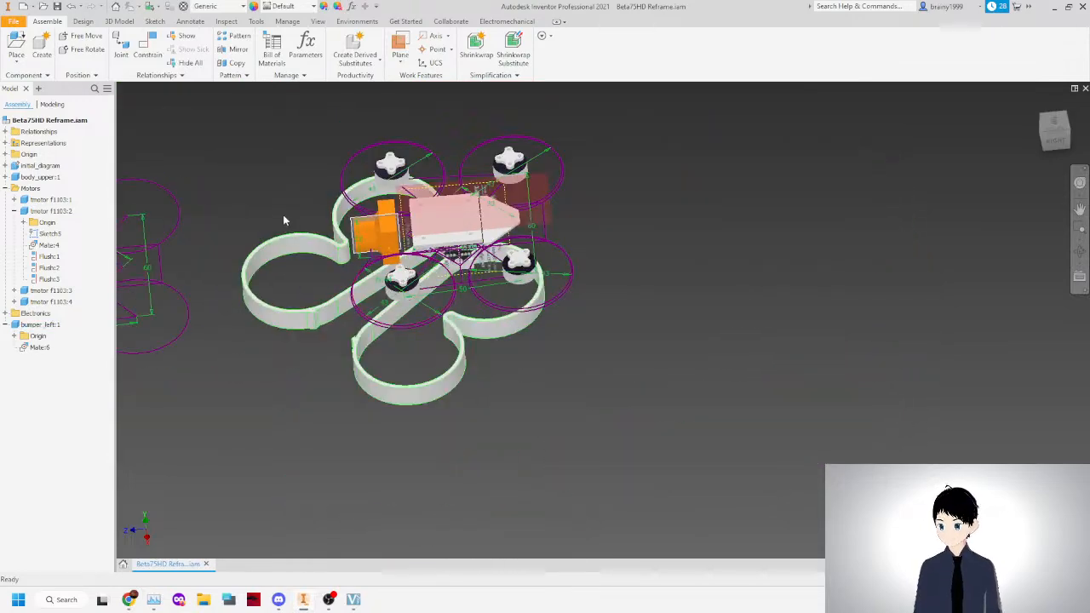
{"action": "scroll", "coordinate": [294, 230], "scroll_direction": "down", "scroll_amount": 5}
Mate the bumper's far camera-side ring to the axis of the far camera-side motor with 0.000 mm offset.
{"action": "key", "text": "c"}
{"action": "scroll", "coordinate": [358, 288], "scroll_direction": "up", "scroll_amount": 5}
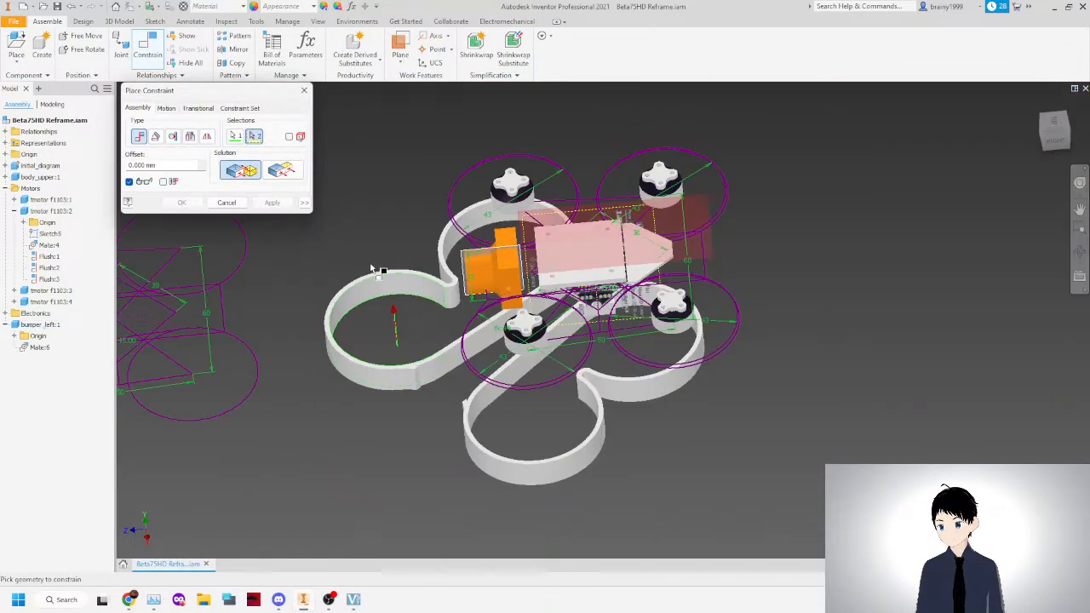
{"action": "scroll", "coordinate": [537, 213], "scroll_direction": "down", "scroll_amount": 5}
{"action": "left_click", "coordinate": [501, 202]}
{"action": "scroll", "coordinate": [500, 204], "scroll_direction": "up", "scroll_amount": 4}
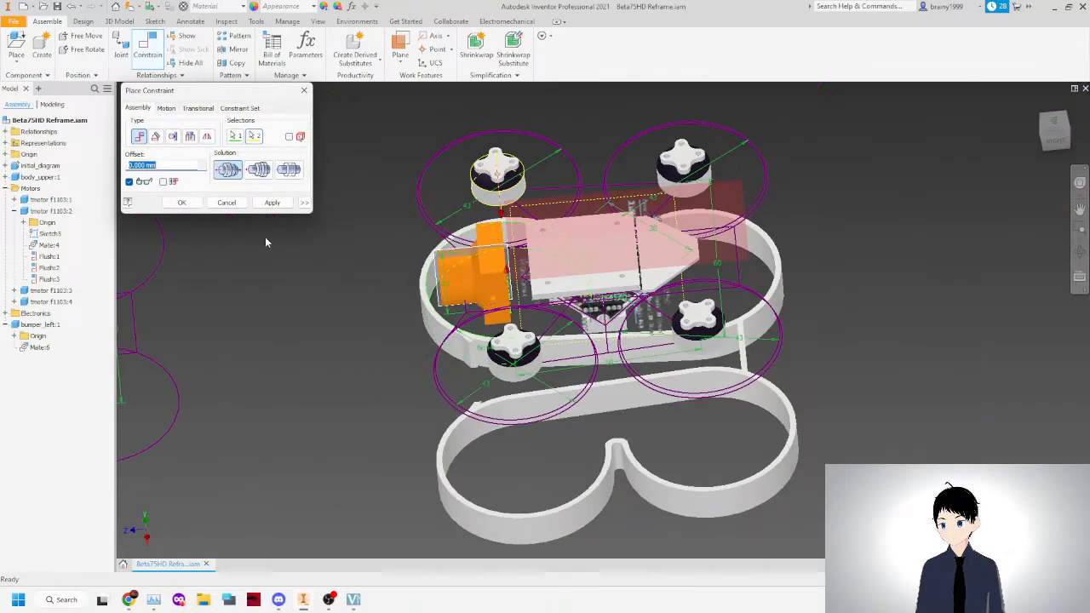
{"action": "left_click", "coordinate": [272, 201]}
{"action": "left_click", "coordinate": [304, 90]}
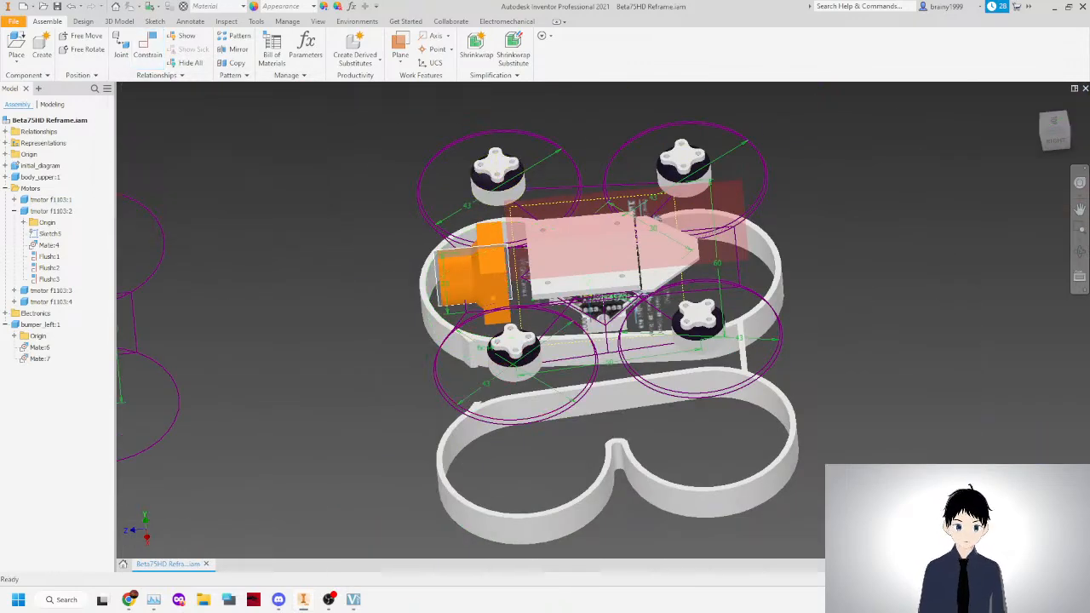
Move the bumper back around the motors along its mated axes and adjust its height against the frame.
{"action": "left_click", "coordinate": [1057, 142]}
{"action": "left_click_drag", "start_coordinate": [754, 356], "coordinate": [821, 313]}
{"action": "left_click_drag", "start_coordinate": [1054, 134], "coordinate": [1078, 164]}
{"action": "scroll", "coordinate": [666, 240], "scroll_direction": "down", "scroll_amount": 6}
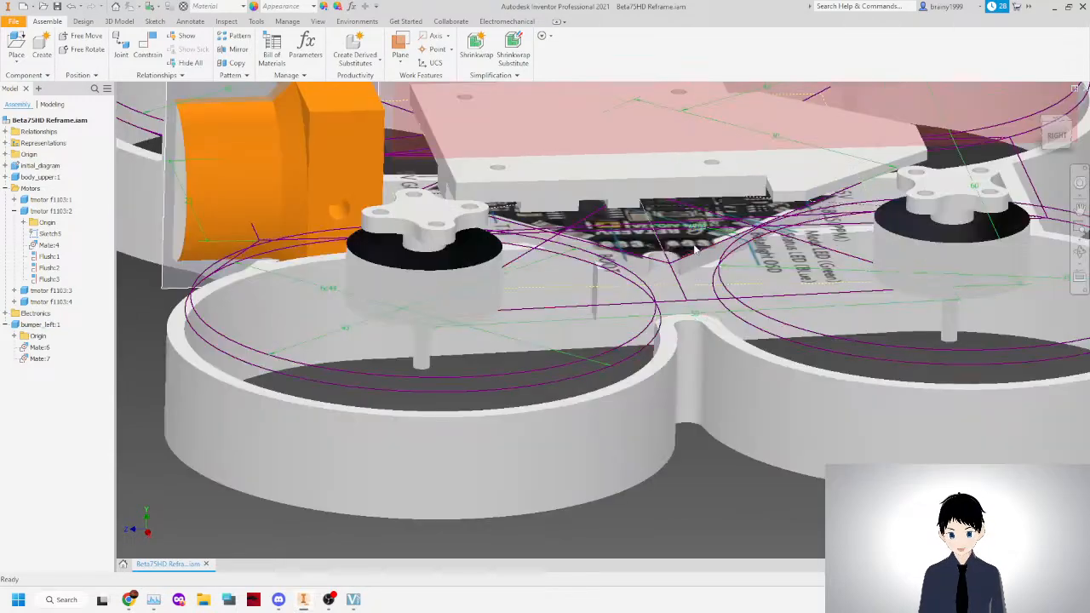
{"action": "left_click_drag", "start_coordinate": [712, 346], "coordinate": [711, 284]}
{"action": "left_click", "coordinate": [630, 441]}
{"action": "scroll", "coordinate": [630, 441], "scroll_direction": "up", "scroll_amount": 4}
Inspect the bumper's fit around the camera, body plate and motors from the top view.
{"action": "left_click", "coordinate": [1053, 136]}
{"action": "scroll", "coordinate": [686, 325], "scroll_direction": "down", "scroll_amount": 5}
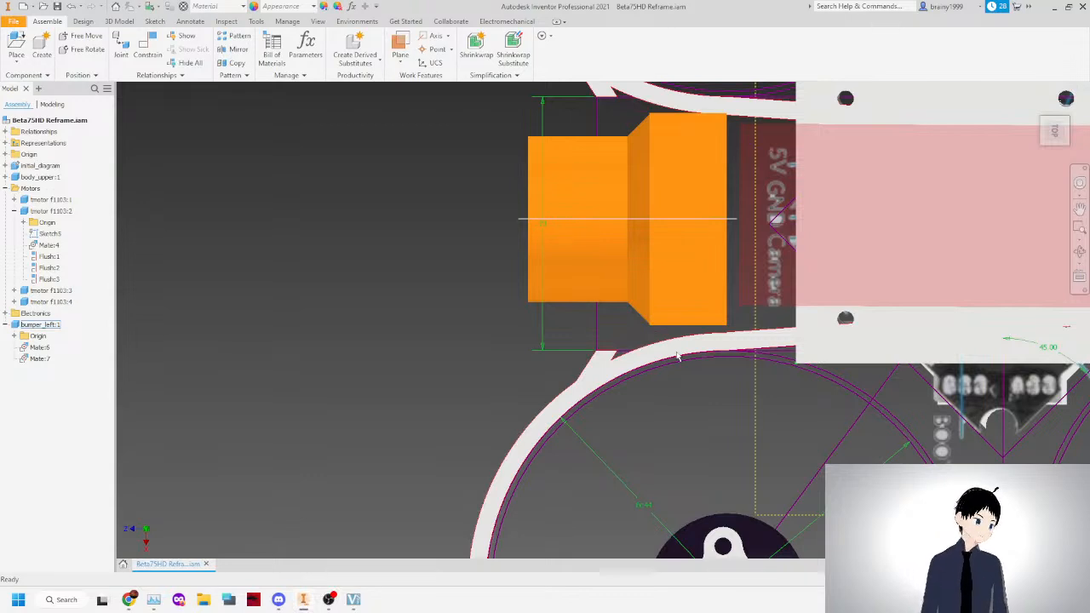
{"action": "scroll", "coordinate": [619, 359], "scroll_direction": "up", "scroll_amount": 3}
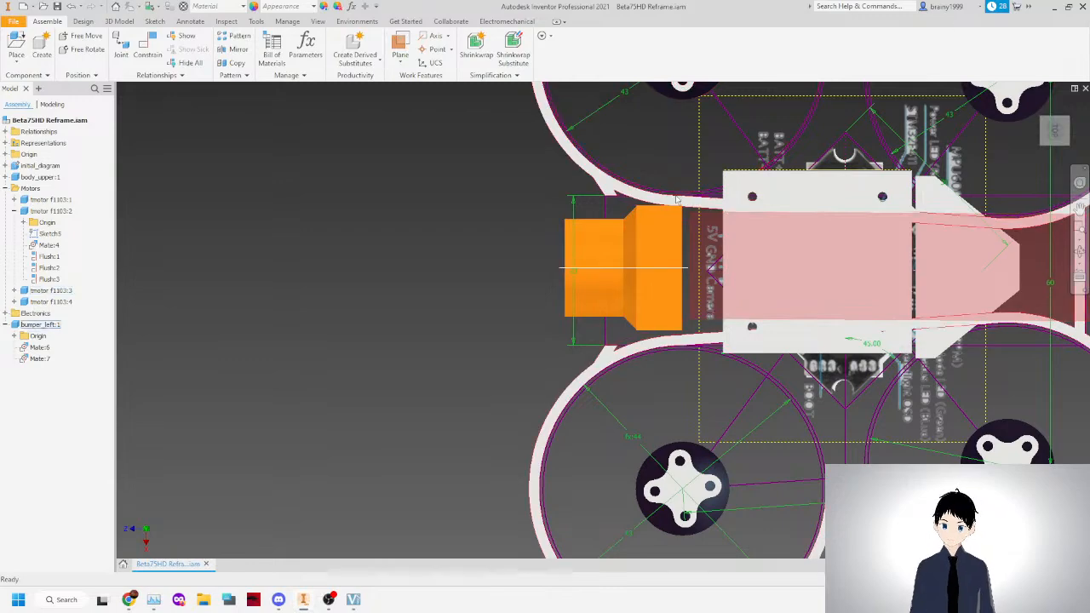
{"action": "scroll", "coordinate": [680, 249], "scroll_direction": "up", "scroll_amount": 3}
{"action": "scroll", "coordinate": [940, 312], "scroll_direction": "down", "scroll_amount": 3}
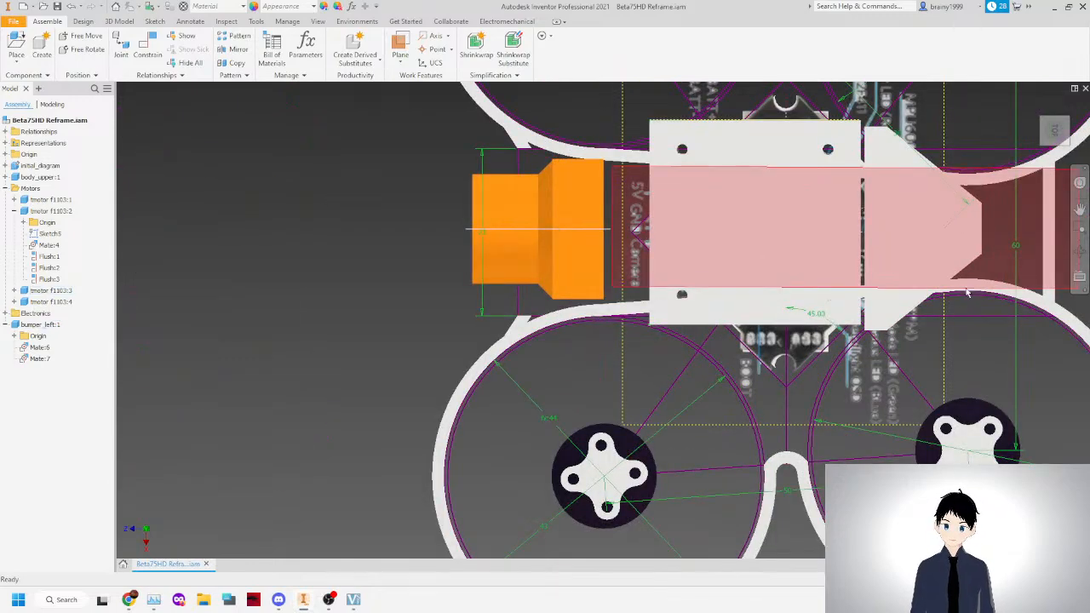
Inspect the bumper's fit against the camera and body up close, opening the bumper part in place for a clearer look.
{"action": "mouse_move", "coordinate": [1055, 133]}
{"action": "left_mouse_down"}
{"action": "mouse_move", "coordinate": [1048, 63]}
{"action": "mouse_move", "coordinate": [1061, 53]}
{"action": "mouse_move", "coordinate": [1055, 99]}
{"action": "mouse_move", "coordinate": [1082, 83]}
{"action": "mouse_move", "coordinate": [1056, 80]}
{"action": "left_mouse_up"}
{"action": "scroll", "coordinate": [745, 258], "scroll_direction": "up", "scroll_amount": 5}
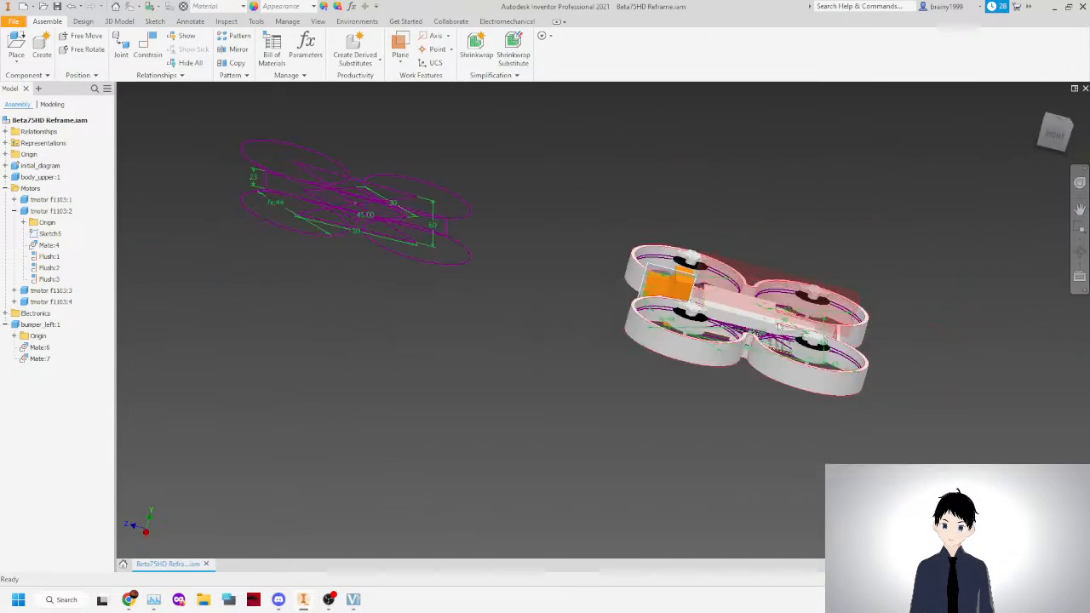
{"action": "scroll", "coordinate": [783, 334], "scroll_direction": "down", "scroll_amount": 3}
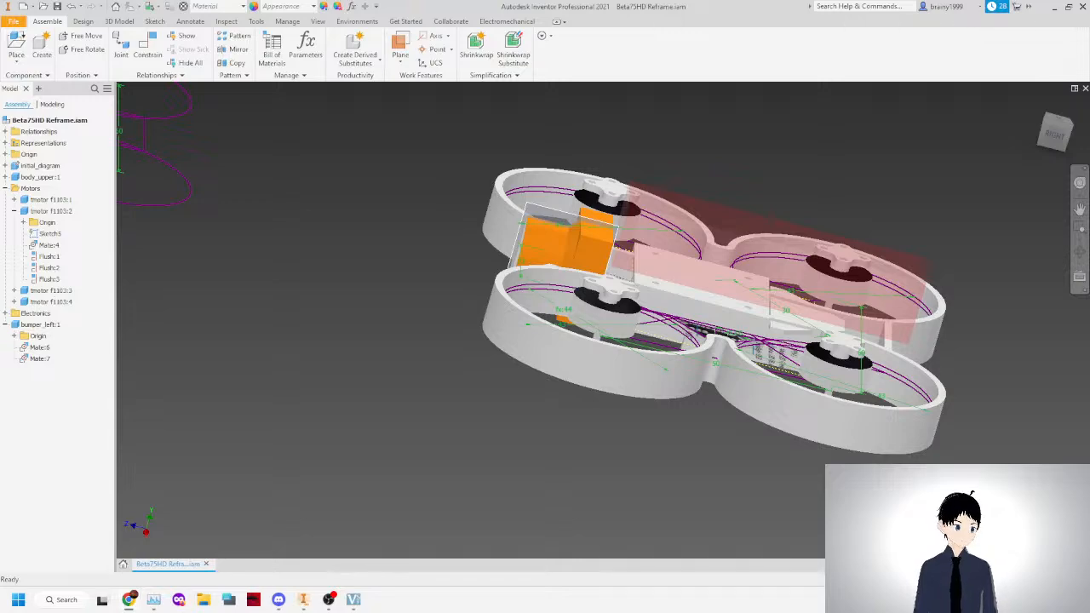
{"action": "left_click_drag", "start_coordinate": [1054, 140], "coordinate": [1040, 198]}
{"action": "scroll", "coordinate": [561, 242], "scroll_direction": "down", "scroll_amount": 5}
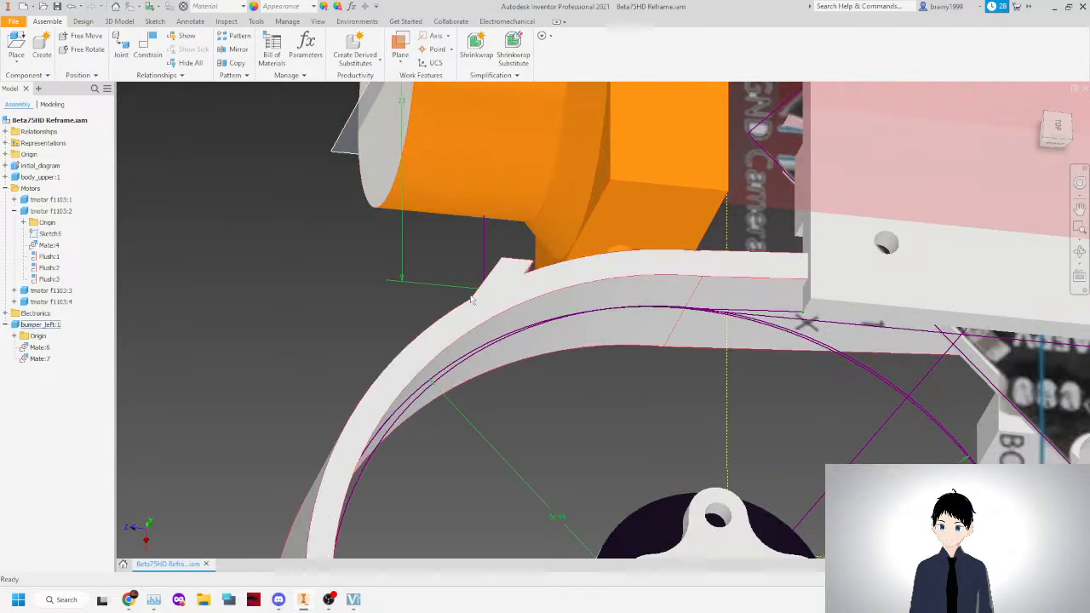
{"action": "left_click", "coordinate": [31, 325]}
{"action": "double_click", "coordinate": [31, 325]}
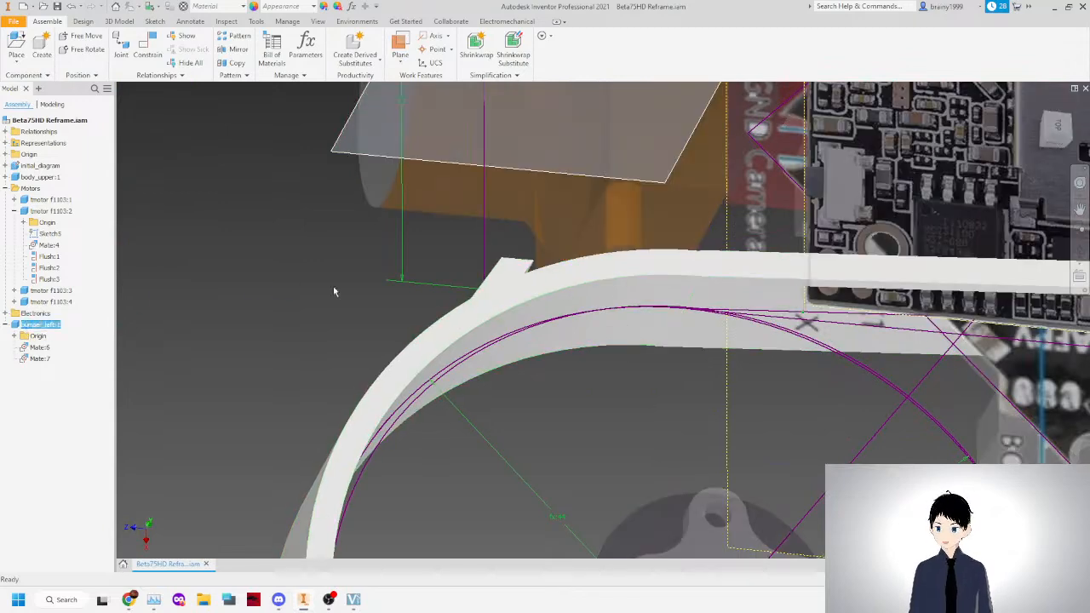
{"action": "scroll", "coordinate": [554, 306], "scroll_direction": "up", "scroll_amount": 5}
{"action": "scroll", "coordinate": [595, 270], "scroll_direction": "down", "scroll_amount": 3}
{"action": "scroll", "coordinate": [416, 323], "scroll_direction": "down", "scroll_amount": 3}
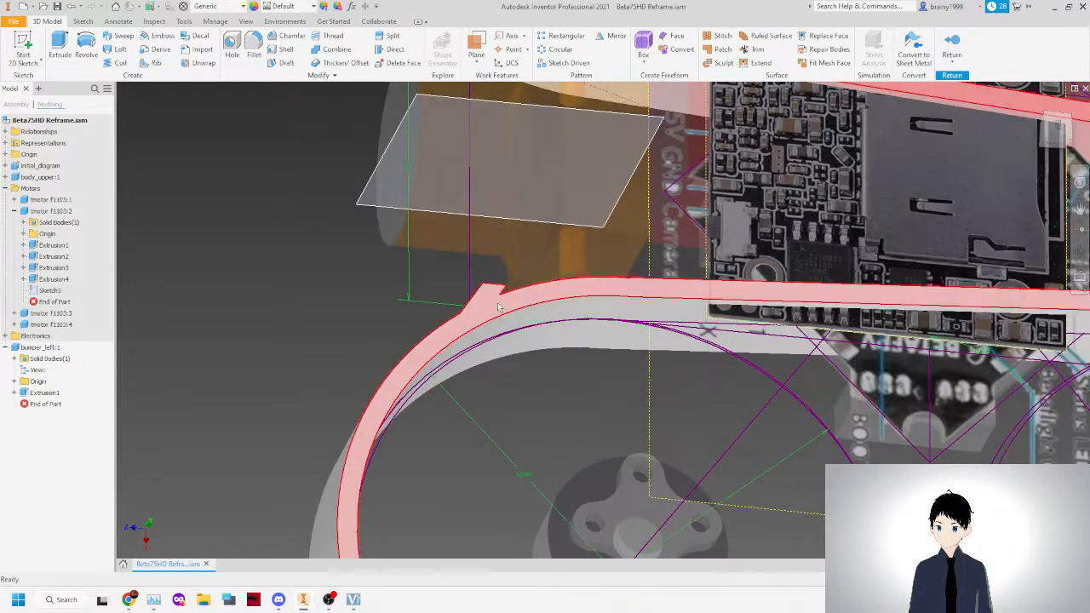
{"action": "scroll", "coordinate": [440, 308], "scroll_direction": "up", "scroll_amount": 2}
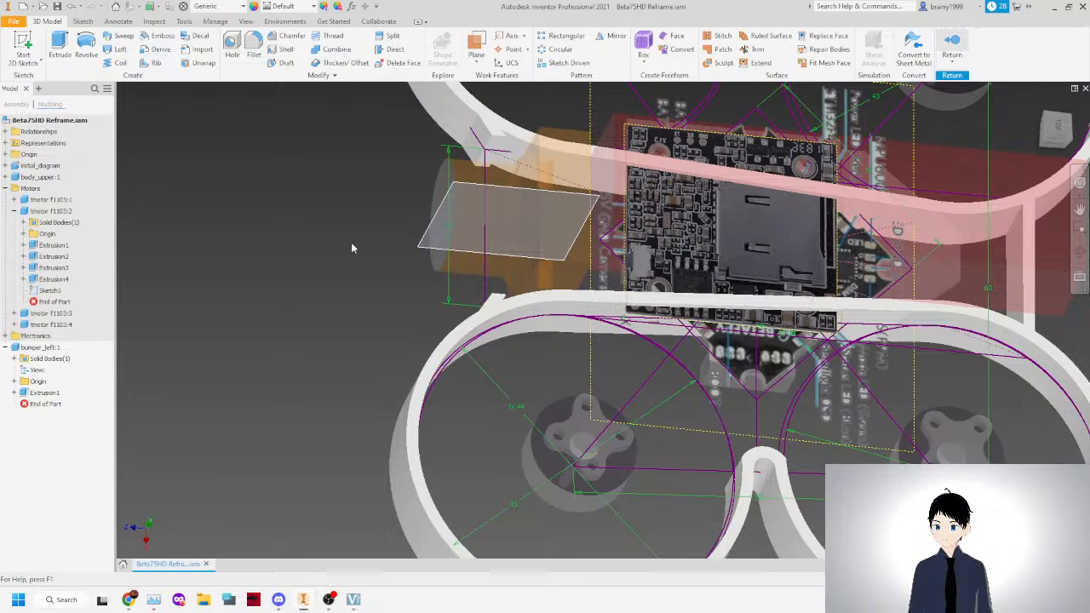
Edit the initial diagram in place, set its camera-end width dimension to 20 mm, and return to the assembly.
{"action": "double_click", "coordinate": [26, 167]}
{"action": "scroll", "coordinate": [449, 228], "scroll_direction": "up", "scroll_amount": 3}
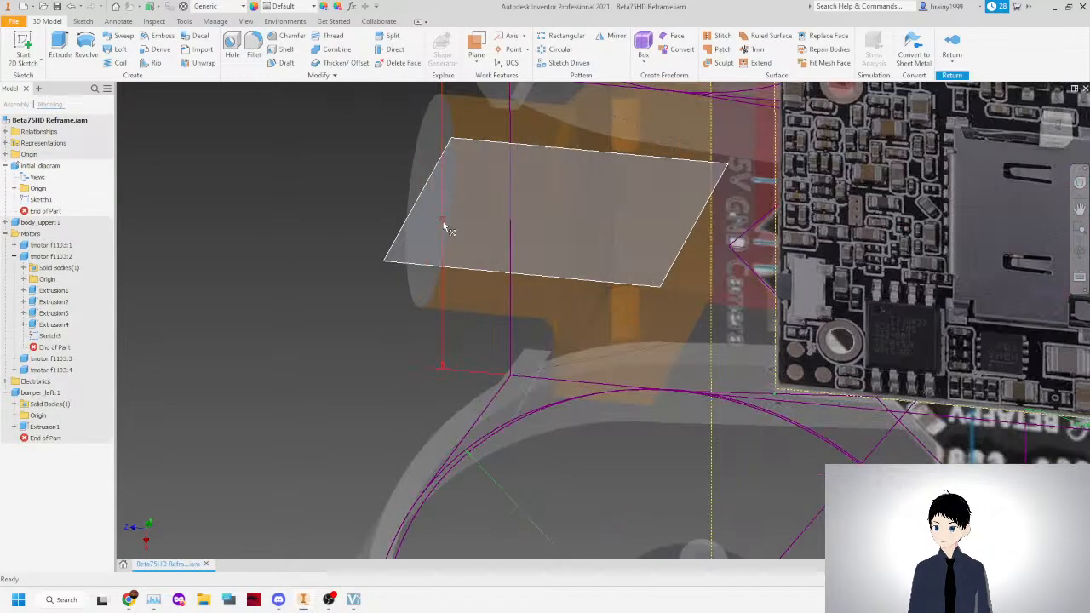
{"action": "double_click", "coordinate": [443, 225]}
{"action": "type", "text": "20"}
{"action": "key", "text": "Return"}
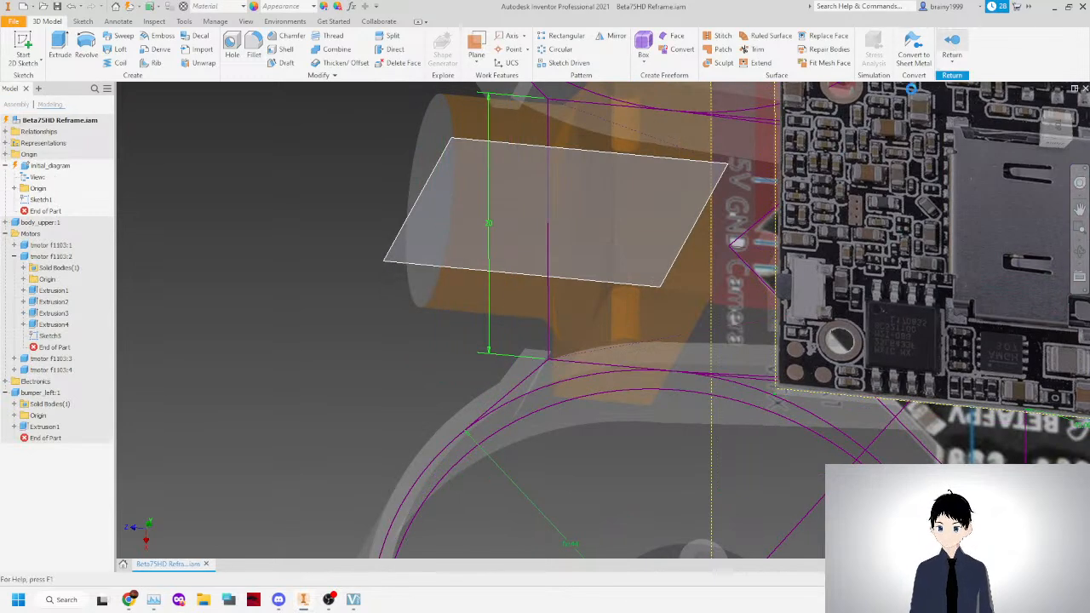
{"action": "left_click", "coordinate": [952, 46]}
{"action": "left_click", "coordinate": [248, 105]}
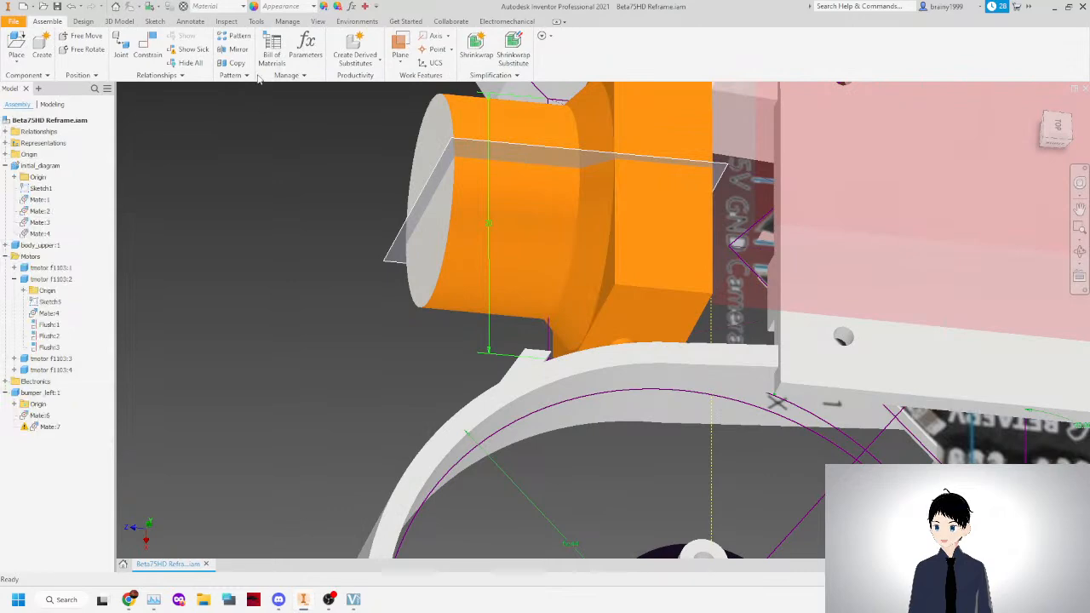
Locate the bumper's conflicting mate to the far camera-side motor and delete it.
{"action": "left_click", "coordinate": [45, 426]}
{"action": "scroll", "coordinate": [343, 365], "scroll_direction": "up", "scroll_amount": 3}
{"action": "scroll", "coordinate": [345, 364], "scroll_direction": "up", "scroll_amount": 3}
{"action": "scroll", "coordinate": [381, 206], "scroll_direction": "down", "scroll_amount": 6}
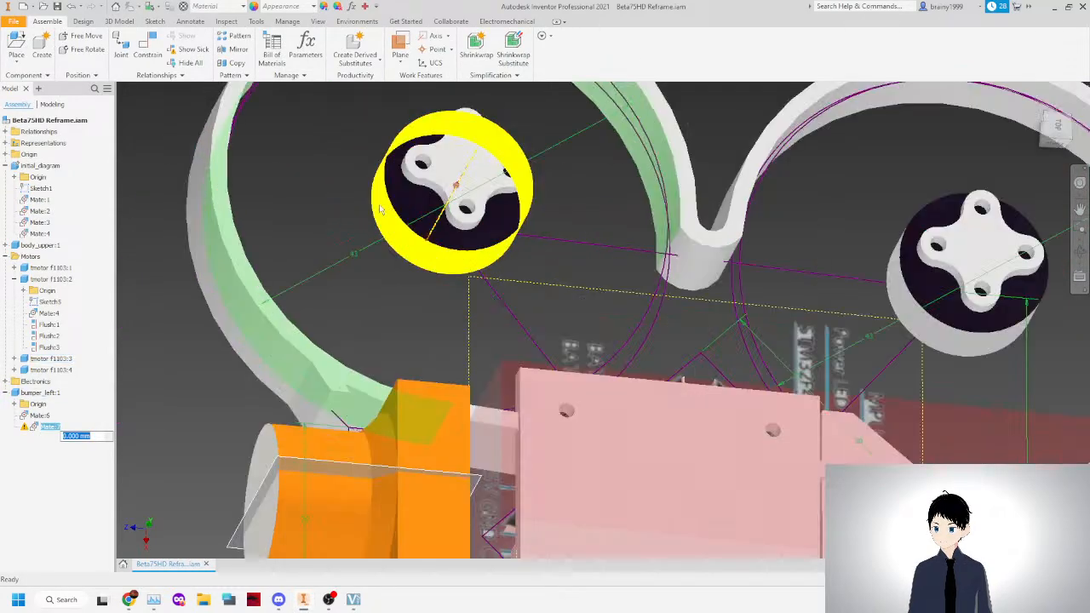
{"action": "right_click", "coordinate": [36, 428]}
{"action": "left_click", "coordinate": [67, 411]}
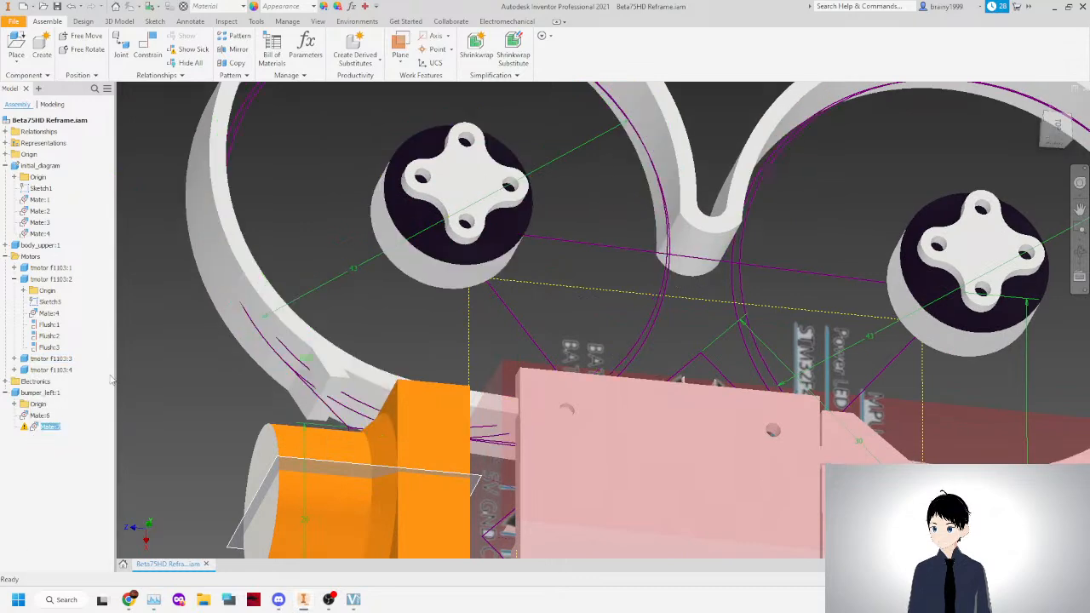
Move the motors and the bumper away from the initial diagram to test their movement and expose the diagram's circles.
{"action": "scroll", "coordinate": [247, 271], "scroll_direction": "up", "scroll_amount": 8}
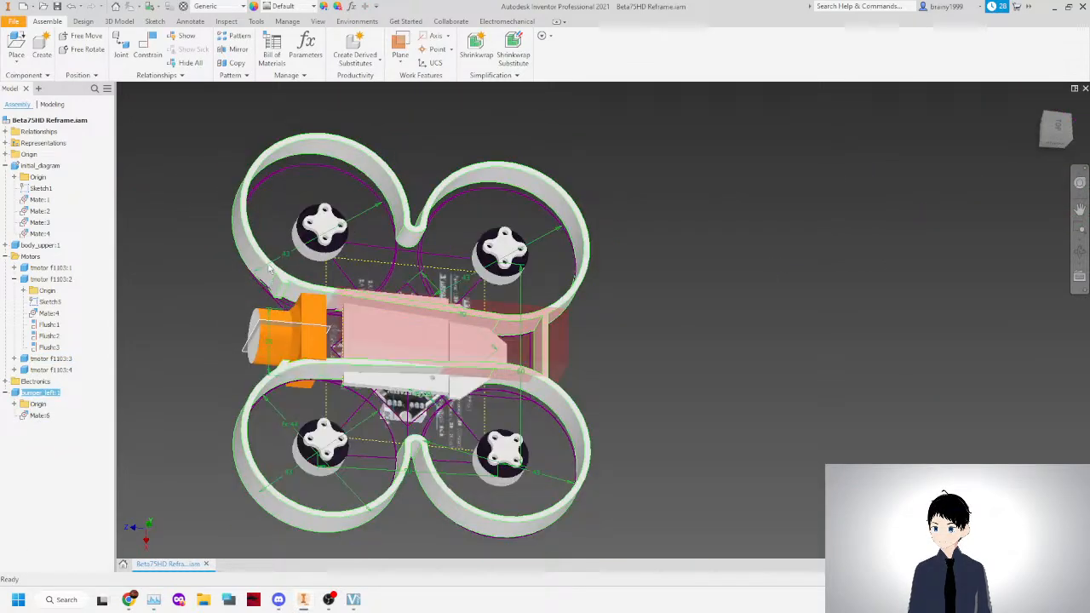
{"action": "left_click_drag", "start_coordinate": [320, 230], "coordinate": [392, 99]}
{"action": "left_click", "coordinate": [227, 236]}
{"action": "left_click", "coordinate": [684, 271]}
{"action": "mouse_move", "coordinate": [246, 433]}
{"action": "left_mouse_down"}
{"action": "mouse_move", "coordinate": [248, 450]}
{"action": "mouse_move", "coordinate": [253, 438]}
{"action": "left_mouse_up"}
{"action": "left_click_drag", "start_coordinate": [227, 268], "coordinate": [240, 257]}
{"action": "left_click", "coordinate": [229, 198]}
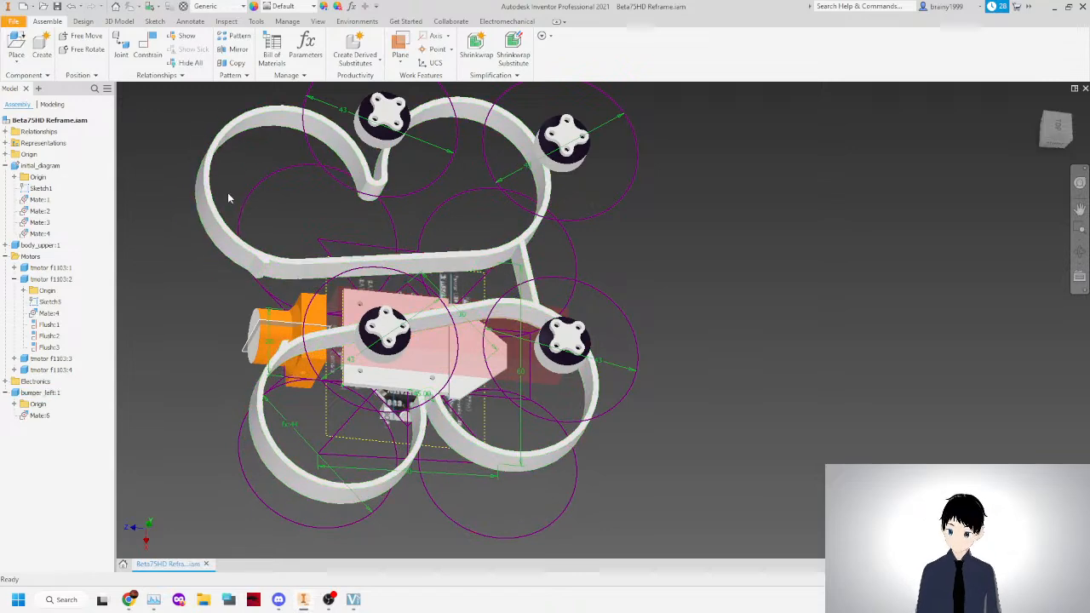
Try to mate the bumper's far camera-side ring to the matching diagram circle's axis with 0.000 mm offset, accepting the conflicting relationship.
{"action": "key", "text": "c"}
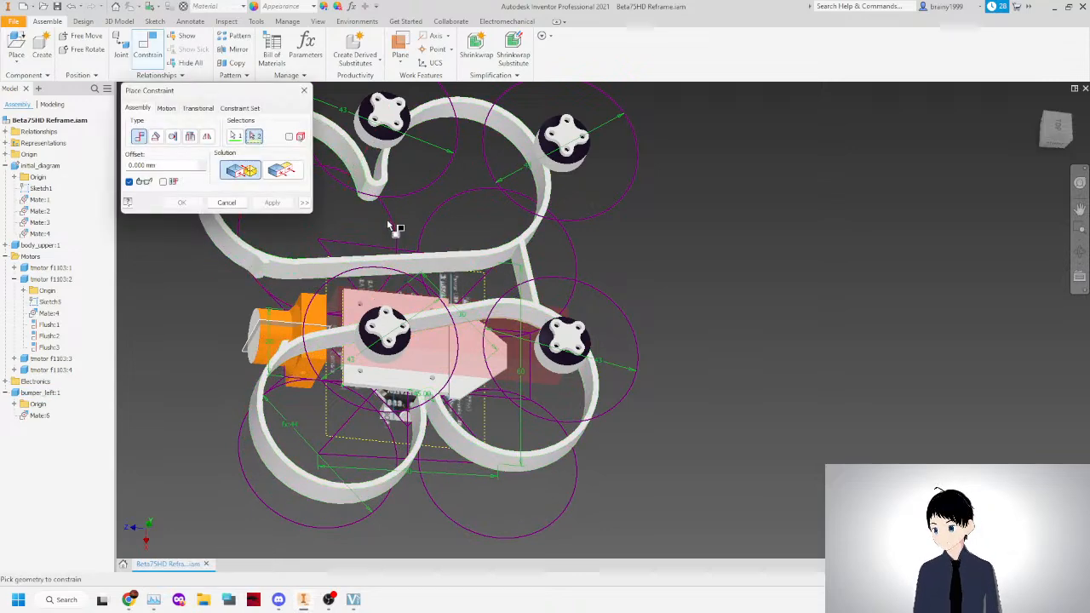
{"action": "left_click", "coordinate": [364, 175]}
{"action": "left_click", "coordinate": [262, 174]}
{"action": "left_click", "coordinate": [274, 203]}
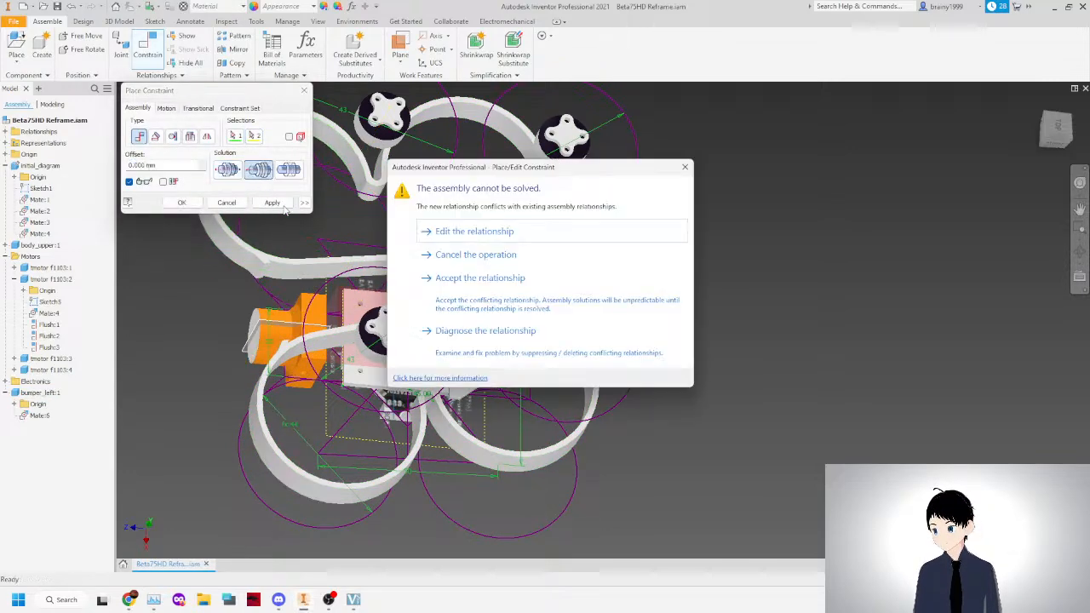
{"action": "left_click", "coordinate": [488, 288]}
{"action": "left_click", "coordinate": [305, 91]}
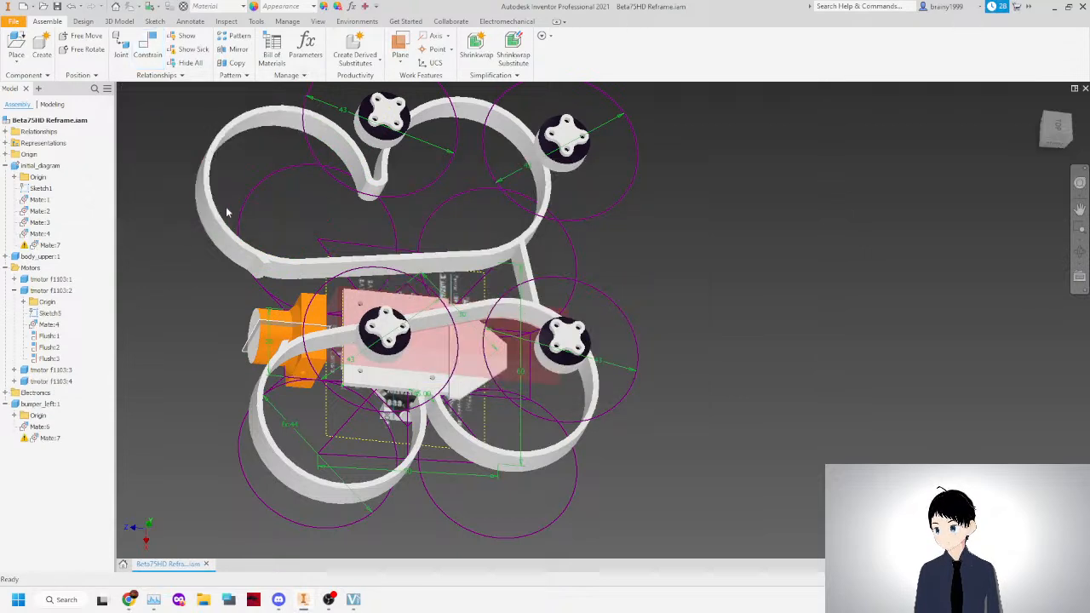
Swing the bumper to check the conflicting mate to the diagram circle, and delete that mate.
{"action": "left_click_drag", "start_coordinate": [229, 220], "coordinate": [374, 223]}
{"action": "left_click", "coordinate": [50, 438]}
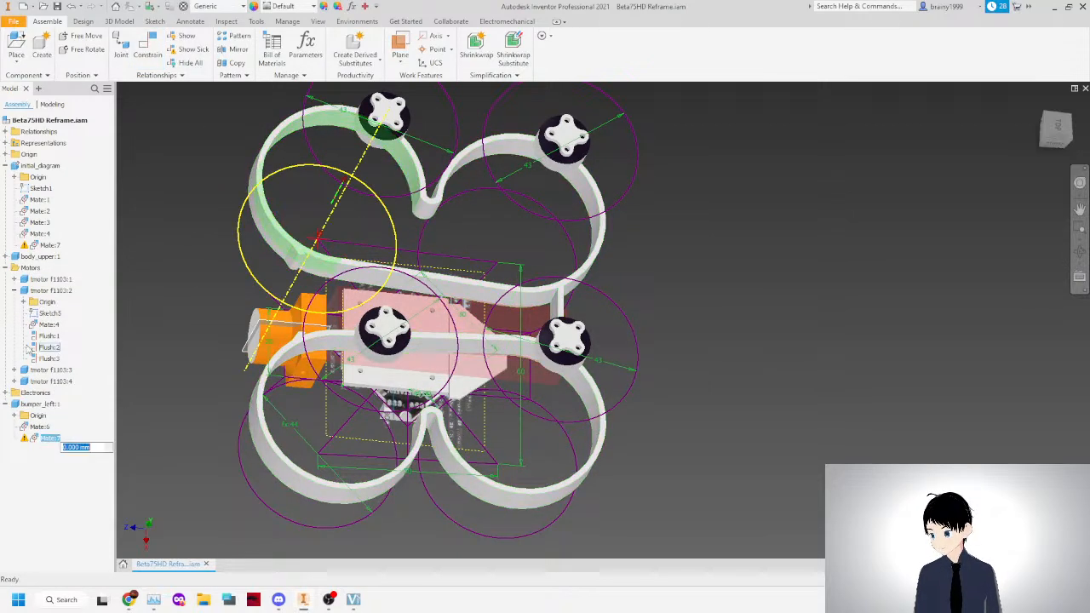
{"action": "left_click", "coordinate": [49, 245]}
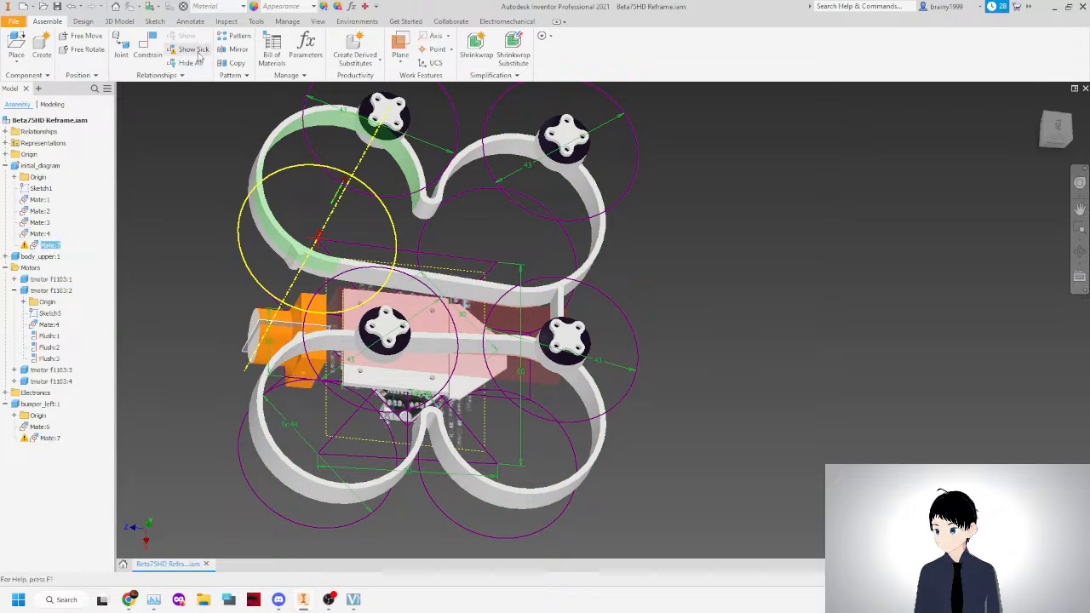
{"action": "scroll", "coordinate": [386, 266], "scroll_direction": "down", "scroll_amount": 3}
{"action": "scroll", "coordinate": [284, 298], "scroll_direction": "up", "scroll_amount": 3}
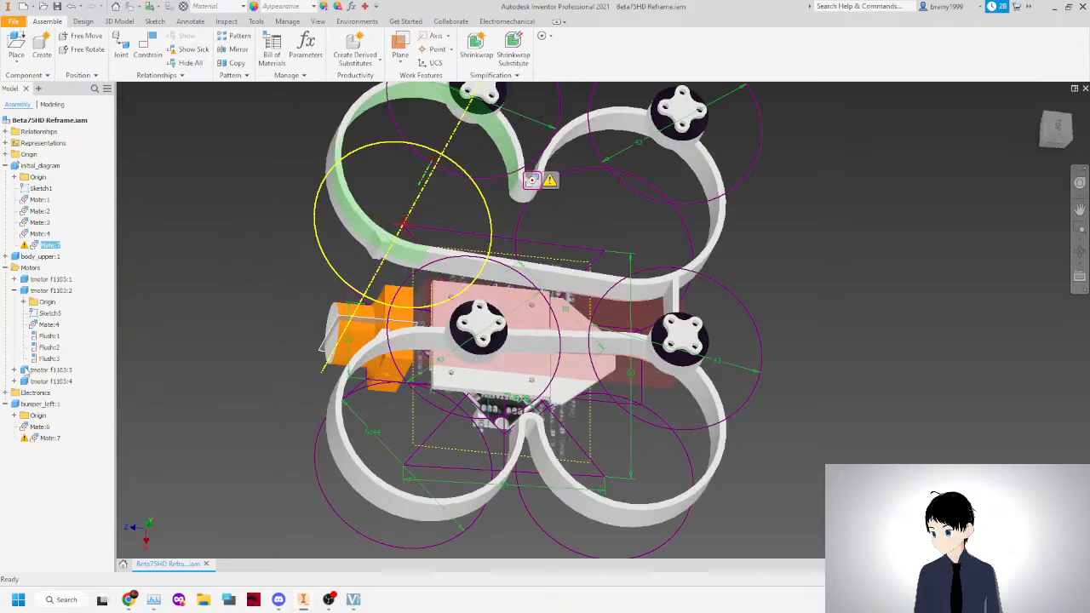
{"action": "right_click", "coordinate": [48, 246]}
{"action": "left_click", "coordinate": [72, 277]}
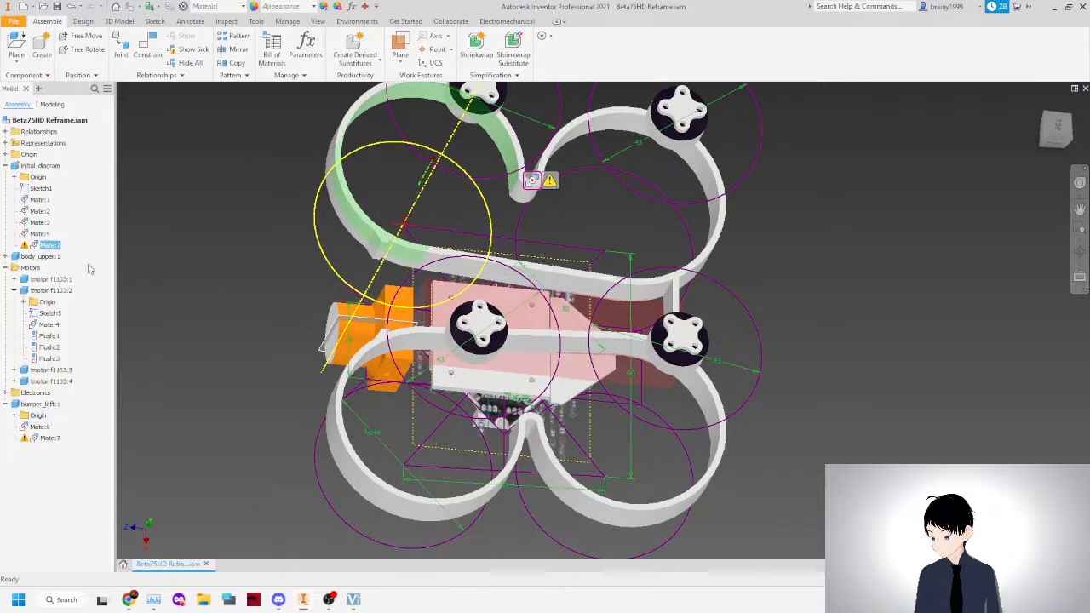
Move the bumper back around the camera and body plate and check its alignment from the top view.
{"action": "left_click_drag", "start_coordinate": [382, 242], "coordinate": [329, 258]}
{"action": "left_click", "coordinate": [253, 261]}
{"action": "left_click", "coordinate": [369, 252]}
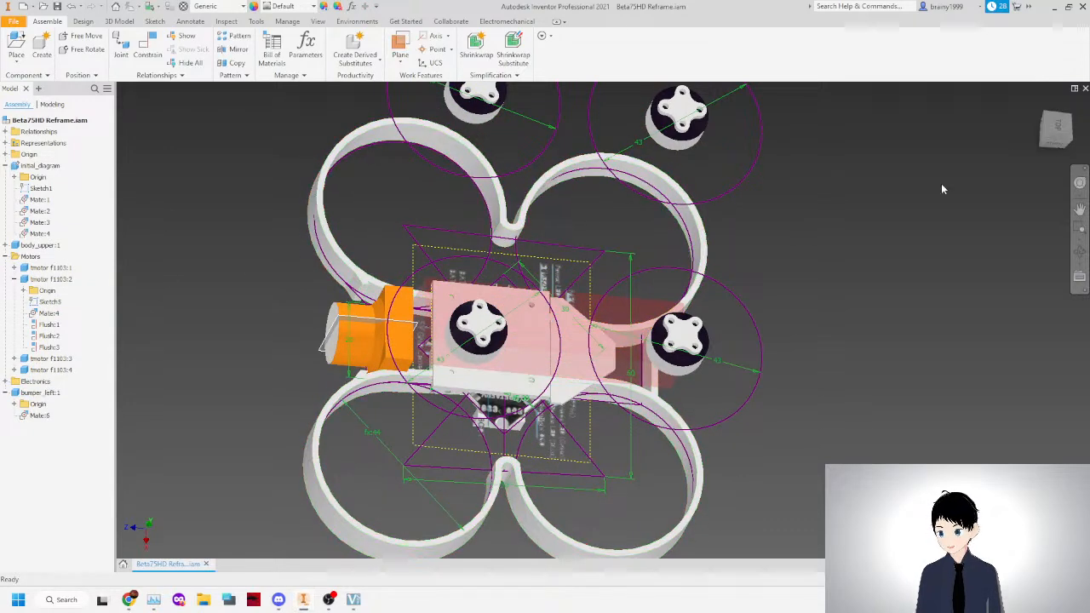
{"action": "left_click", "coordinate": [1061, 126]}
{"action": "scroll", "coordinate": [687, 319], "scroll_direction": "up", "scroll_amount": 4}
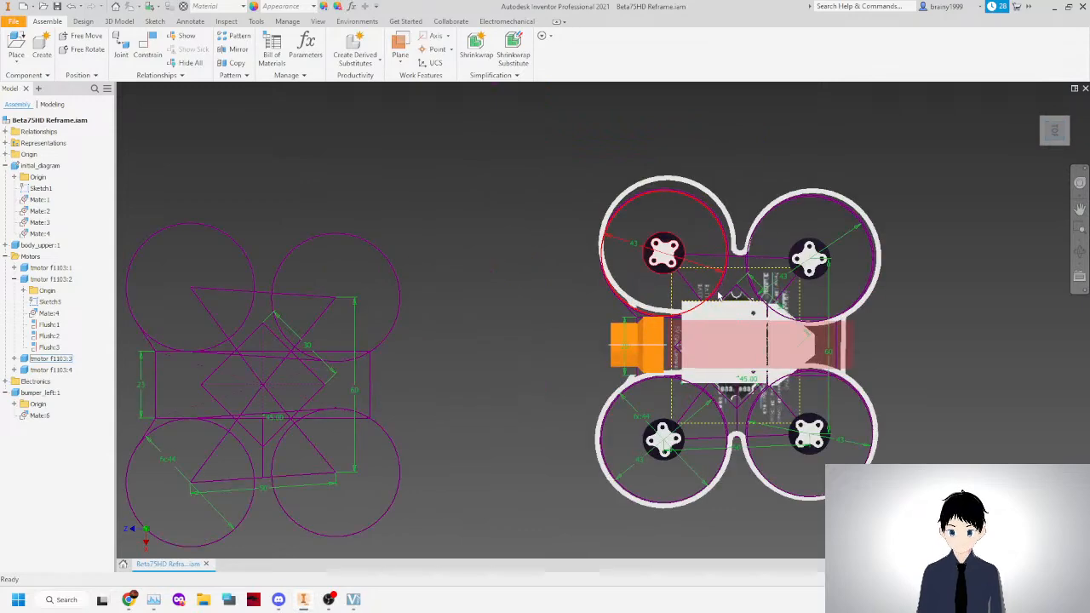
Edit the bumper part's extrusion sketch in place, set its camera-end width dimension to 20 mm, and finish the sketch.
{"action": "left_click", "coordinate": [34, 392]}
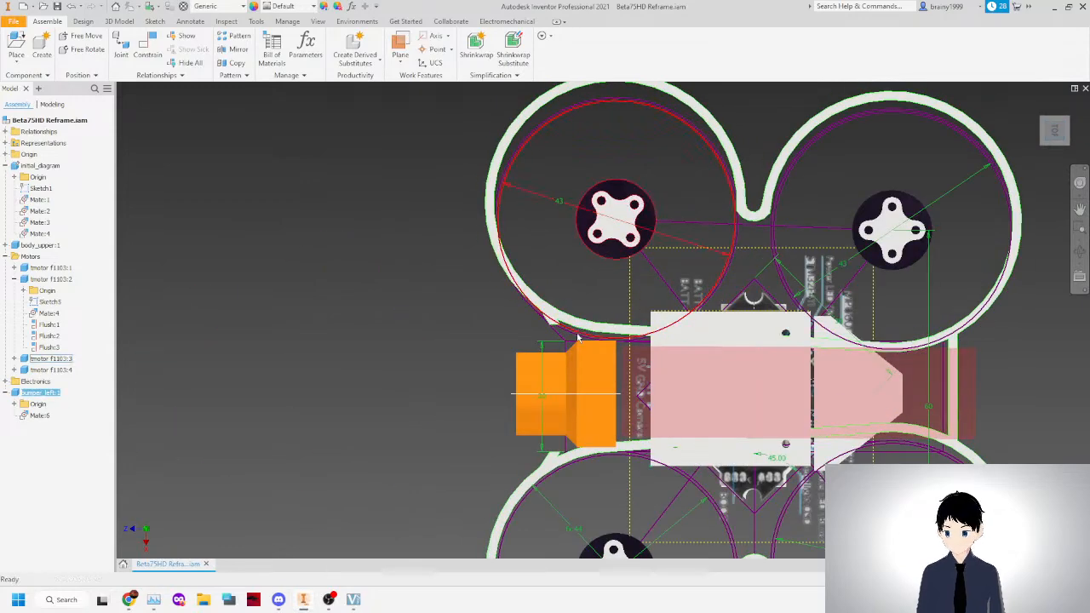
{"action": "double_click", "coordinate": [34, 393]}
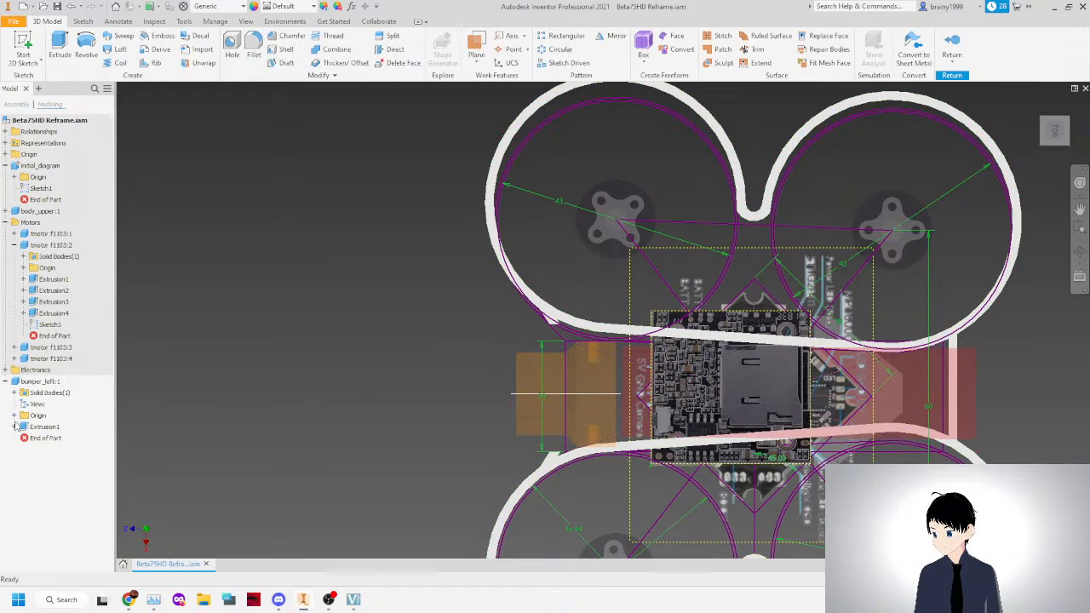
{"action": "double_click", "coordinate": [37, 439]}
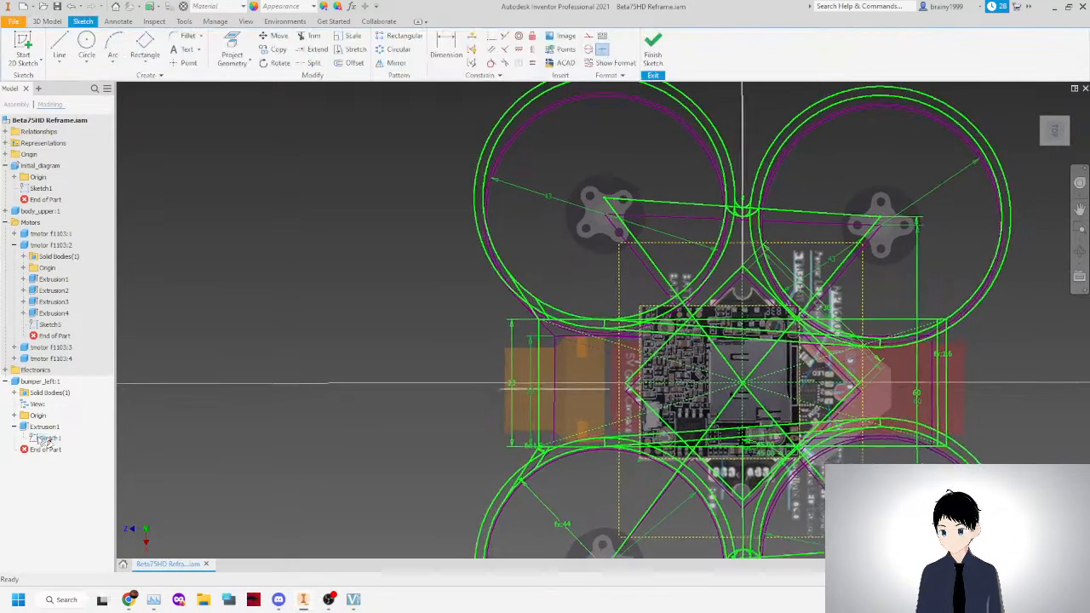
{"action": "left_click", "coordinate": [652, 51]}
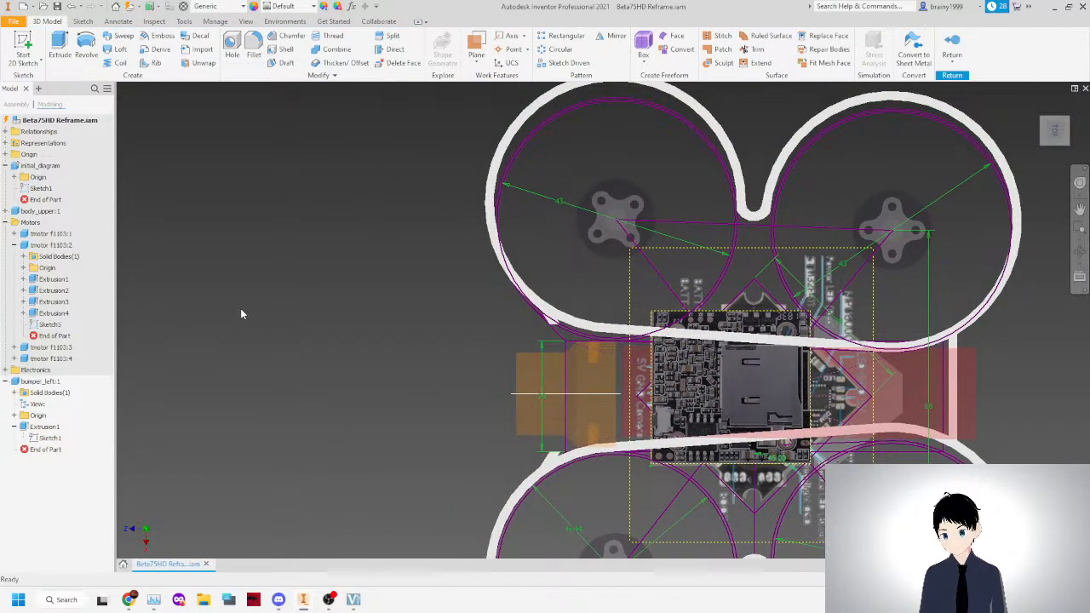
{"action": "scroll", "coordinate": [241, 314], "scroll_direction": "down", "scroll_amount": 3}
{"action": "scroll", "coordinate": [348, 355], "scroll_direction": "up", "scroll_amount": 3}
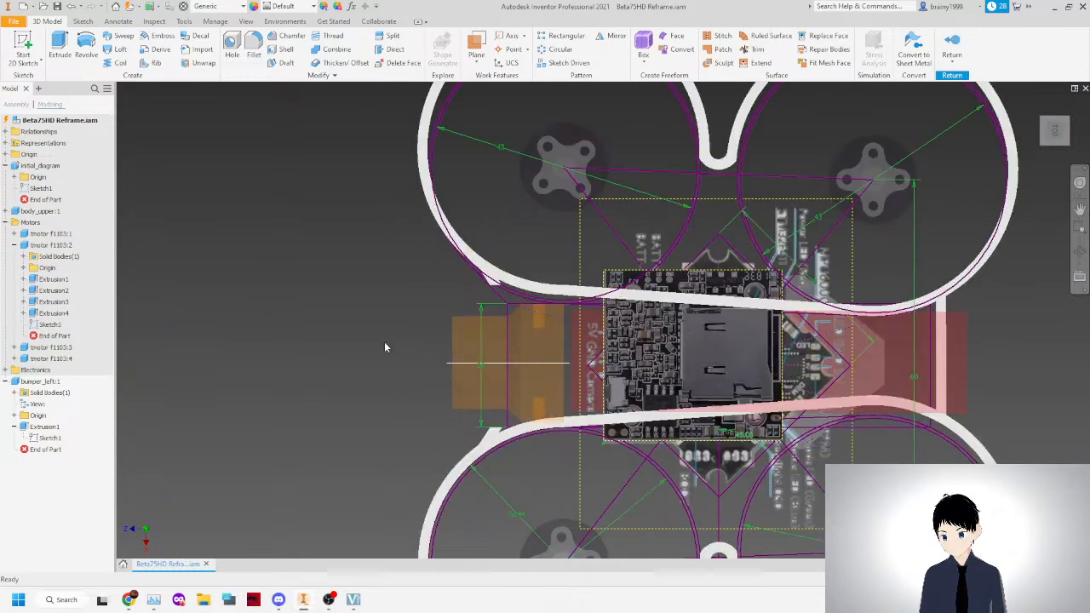
{"action": "double_click", "coordinate": [48, 438]}
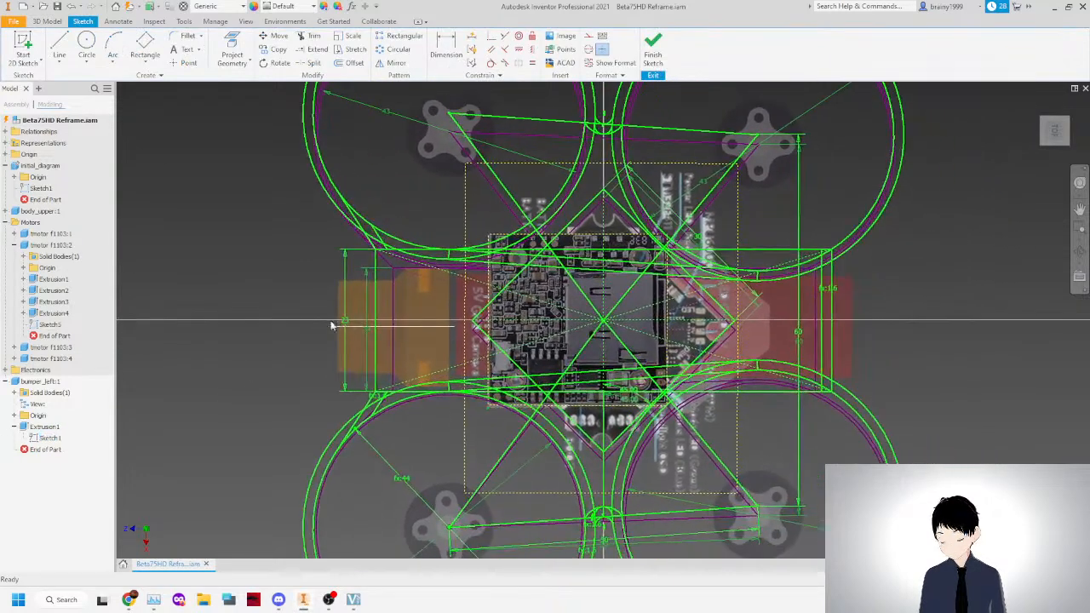
{"action": "double_click", "coordinate": [346, 322]}
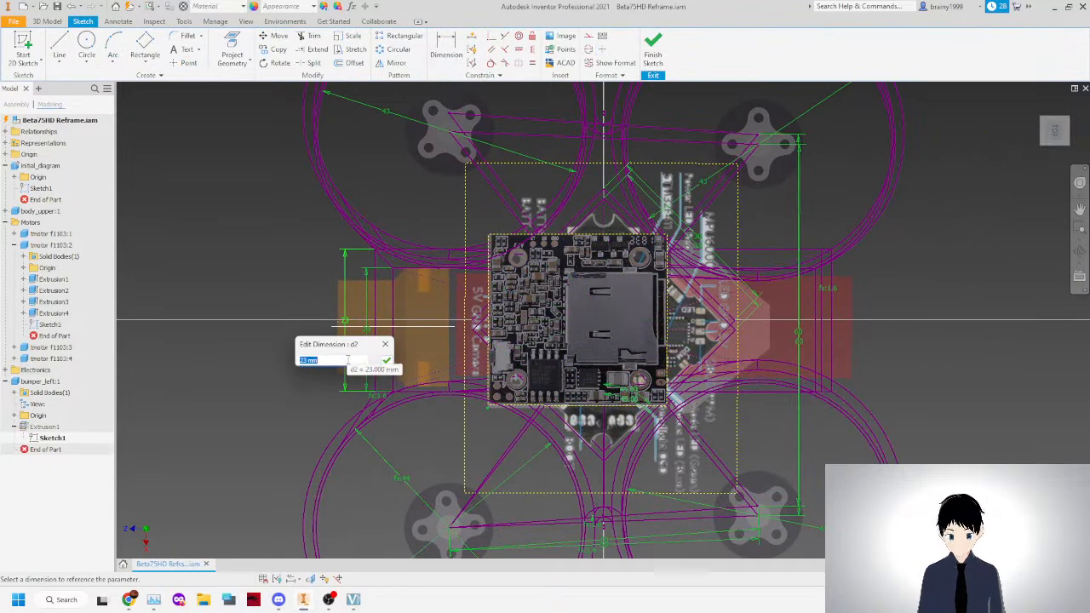
{"action": "type", "text": "20"}
{"action": "key", "text": "Return"}
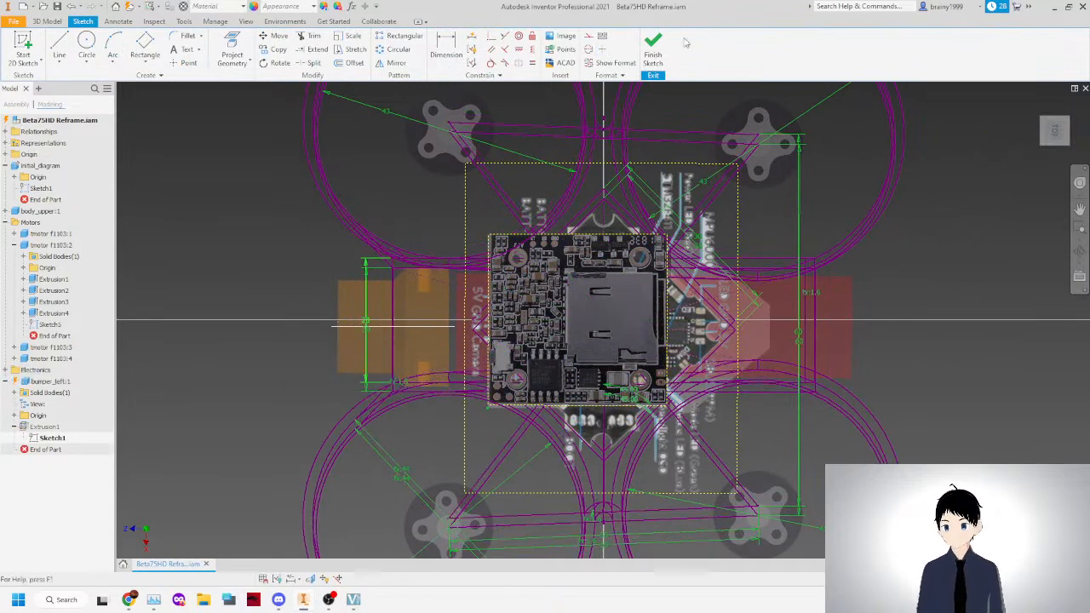
{"action": "left_click", "coordinate": [653, 45]}
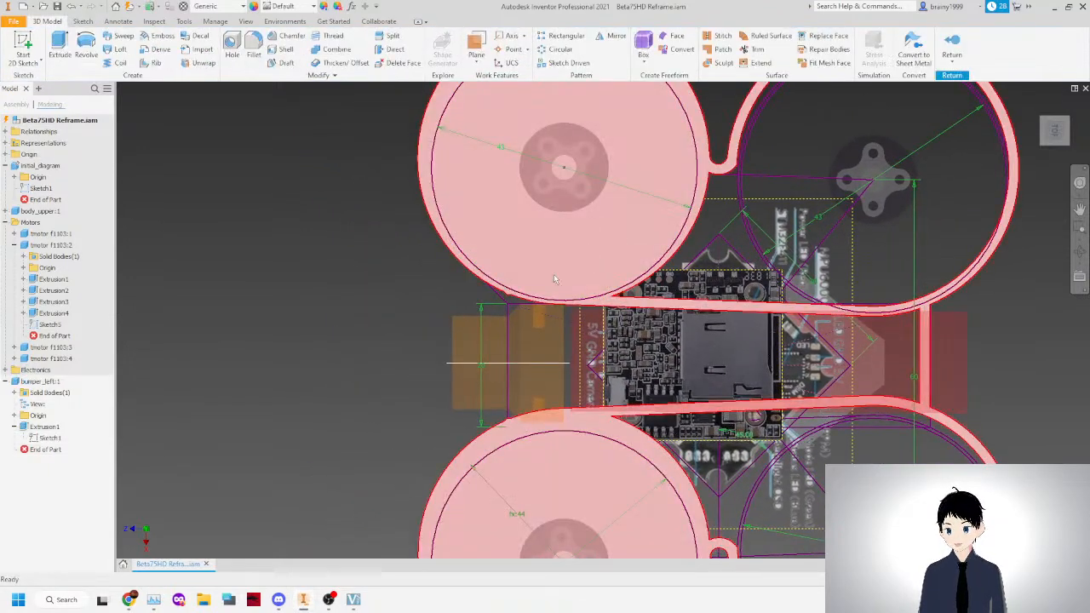
Edit the bumper's extrusion and remove the filled regions inside the near camera-side ring from its profiles.
{"action": "scroll", "coordinate": [607, 217], "scroll_direction": "down", "scroll_amount": 3}
{"action": "double_click", "coordinate": [40, 428]}
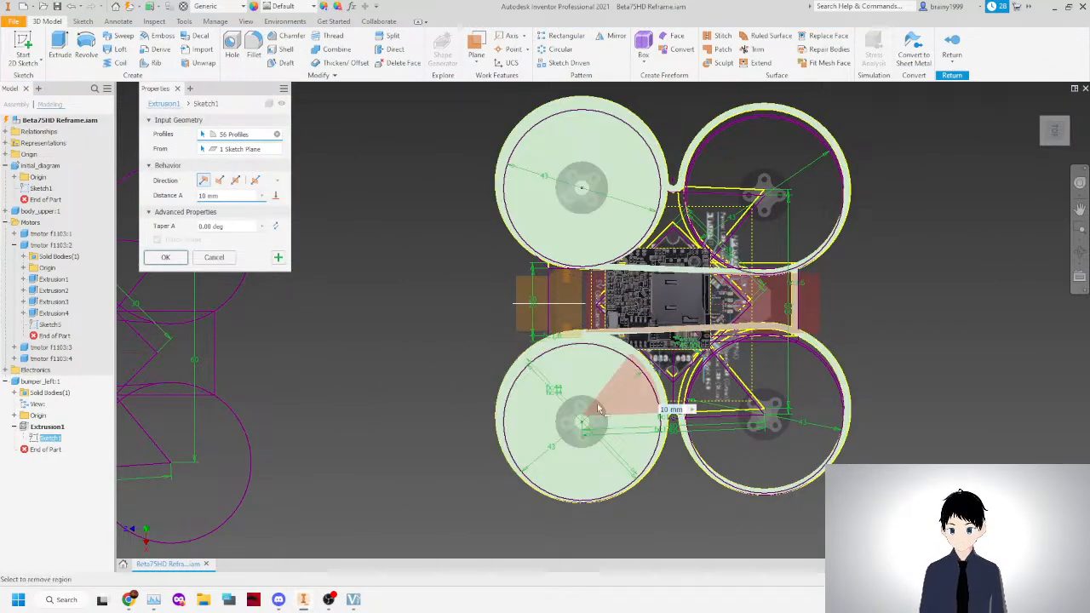
{"action": "left_click", "coordinate": [621, 426]}
{"action": "left_click", "coordinate": [635, 403]}
{"action": "scroll", "coordinate": [663, 397], "scroll_direction": "up", "scroll_amount": 3}
{"action": "left_click", "coordinate": [669, 398]}
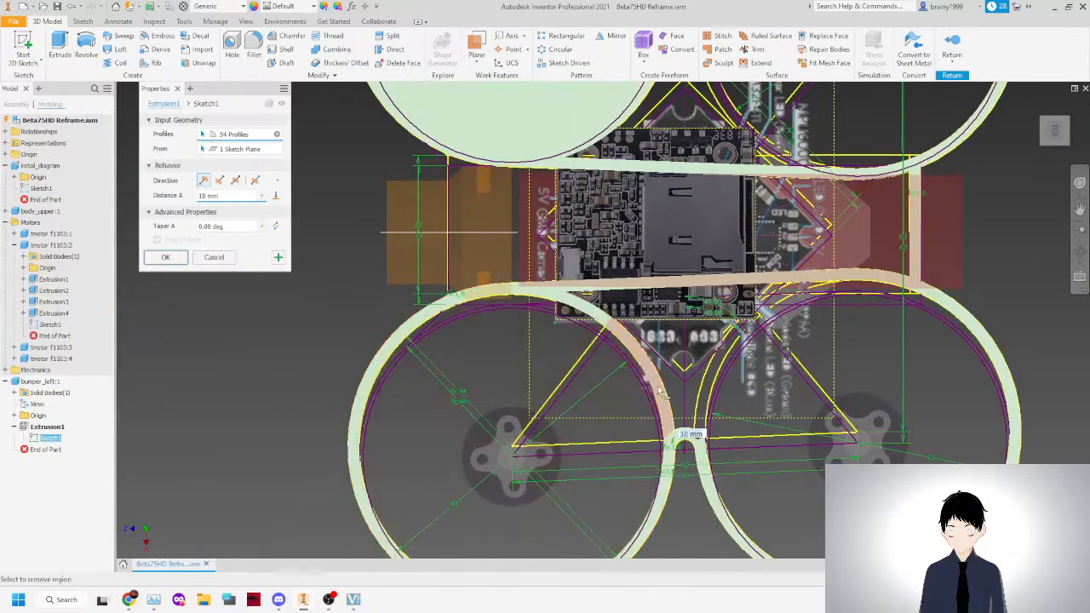
Remove the leftover inner arc regions of the lower camera-side ring from the bumper extrusion's profiles.
{"action": "left_click", "coordinate": [581, 360]}
{"action": "left_click", "coordinate": [599, 326]}
{"action": "scroll", "coordinate": [599, 326], "scroll_direction": "up", "scroll_amount": 3}
{"action": "left_click", "coordinate": [600, 298]}
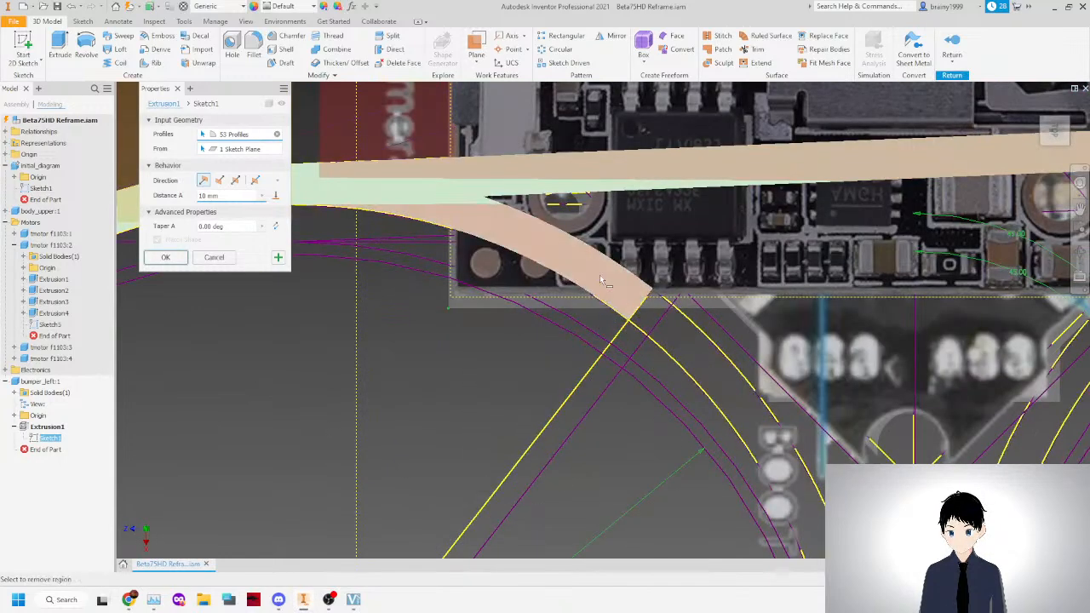
{"action": "scroll", "coordinate": [511, 256], "scroll_direction": "down", "scroll_amount": 2}
{"action": "scroll", "coordinate": [498, 238], "scroll_direction": "up", "scroll_amount": 3}
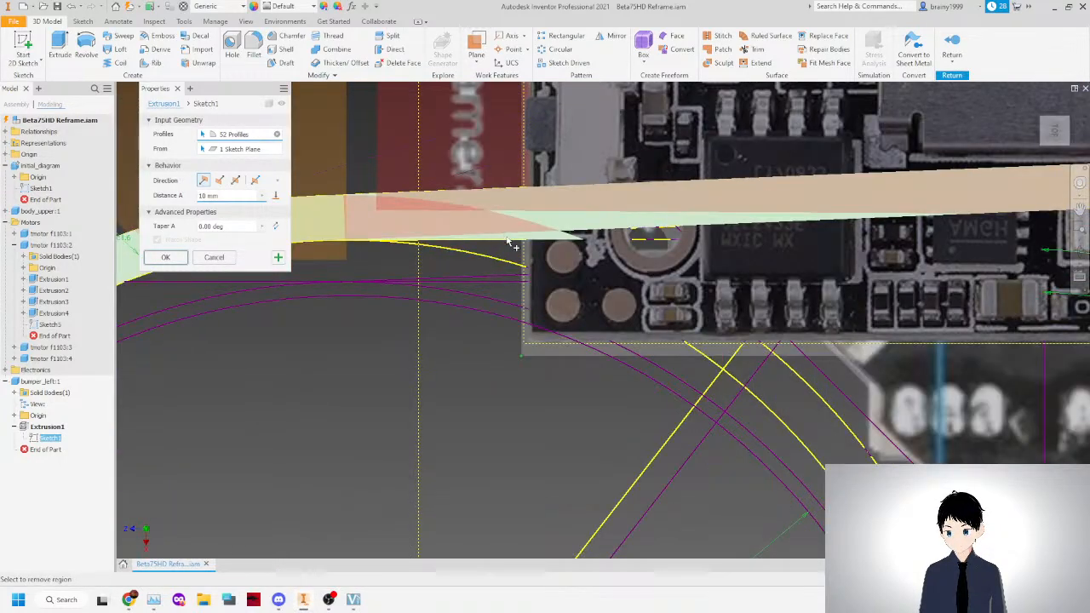
{"action": "scroll", "coordinate": [532, 238], "scroll_direction": "up", "scroll_amount": 4}
{"action": "scroll", "coordinate": [565, 248], "scroll_direction": "down", "scroll_amount": 6}
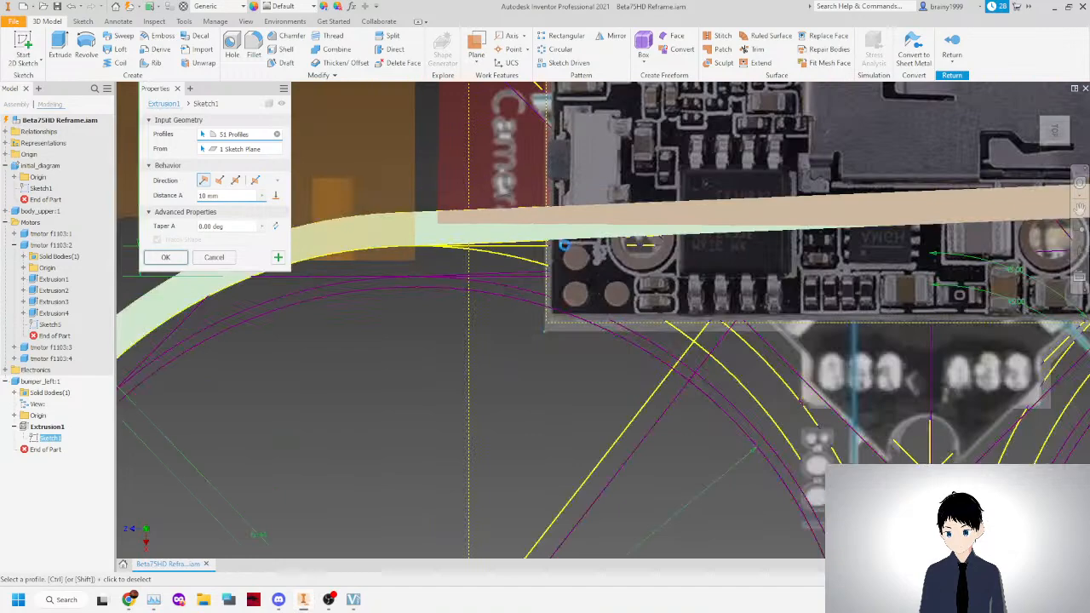
Remove the filled regions inside the upper camera-side ring from the bumper extrusion's profiles and finish the extrusion edit.
{"action": "scroll", "coordinate": [590, 220], "scroll_direction": "up", "scroll_amount": 5}
{"action": "left_click", "coordinate": [591, 218]}
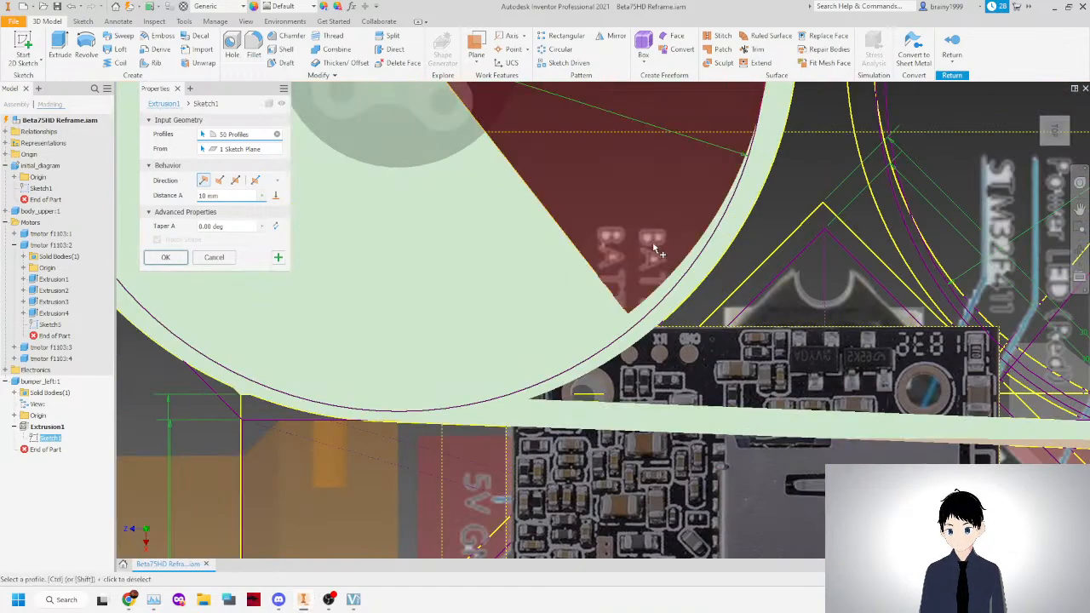
{"action": "left_click", "coordinate": [694, 285]}
{"action": "left_click", "coordinate": [599, 304]}
{"action": "left_click", "coordinate": [607, 333]}
{"action": "scroll", "coordinate": [525, 394], "scroll_direction": "up", "scroll_amount": 4}
{"action": "left_click", "coordinate": [527, 398]}
{"action": "scroll", "coordinate": [527, 397], "scroll_direction": "down", "scroll_amount": 6}
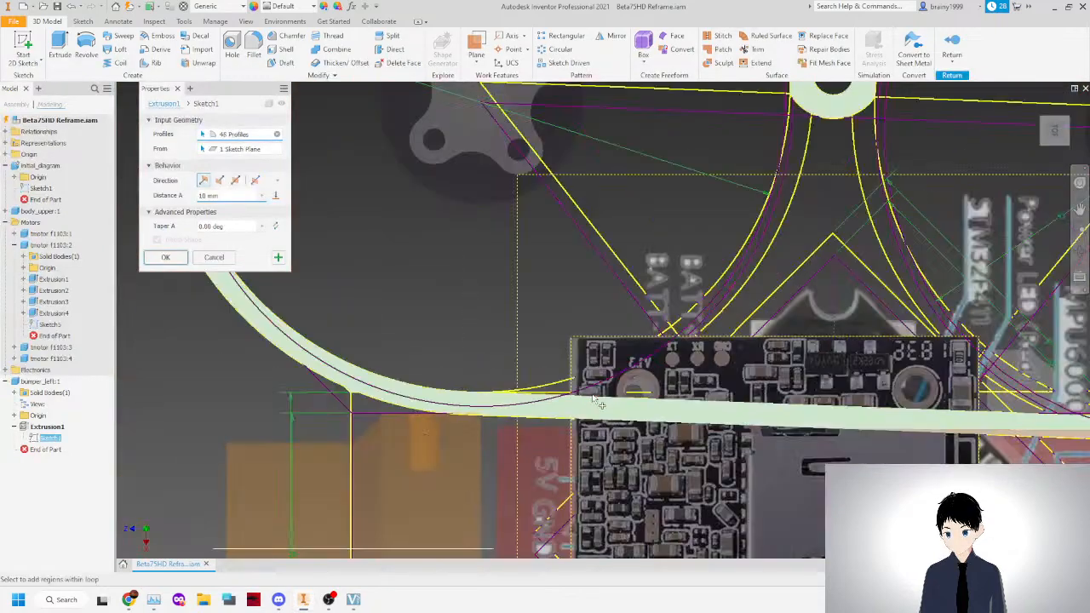
{"action": "scroll", "coordinate": [660, 266], "scroll_direction": "up", "scroll_amount": 3}
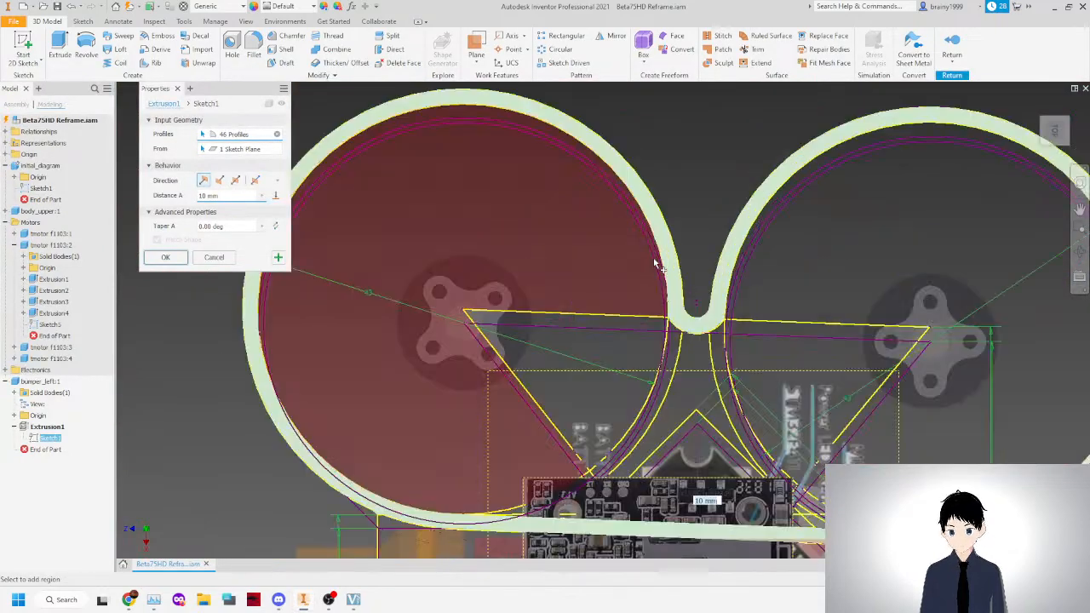
{"action": "left_click", "coordinate": [182, 260]}
Mate the axis of the bumper's upper camera-side ring to the matching initial_diagram circle, using the aligned solution.
{"action": "scroll", "coordinate": [618, 299], "scroll_direction": "down", "scroll_amount": 6}
{"action": "scroll", "coordinate": [668, 300], "scroll_direction": "up", "scroll_amount": 3}
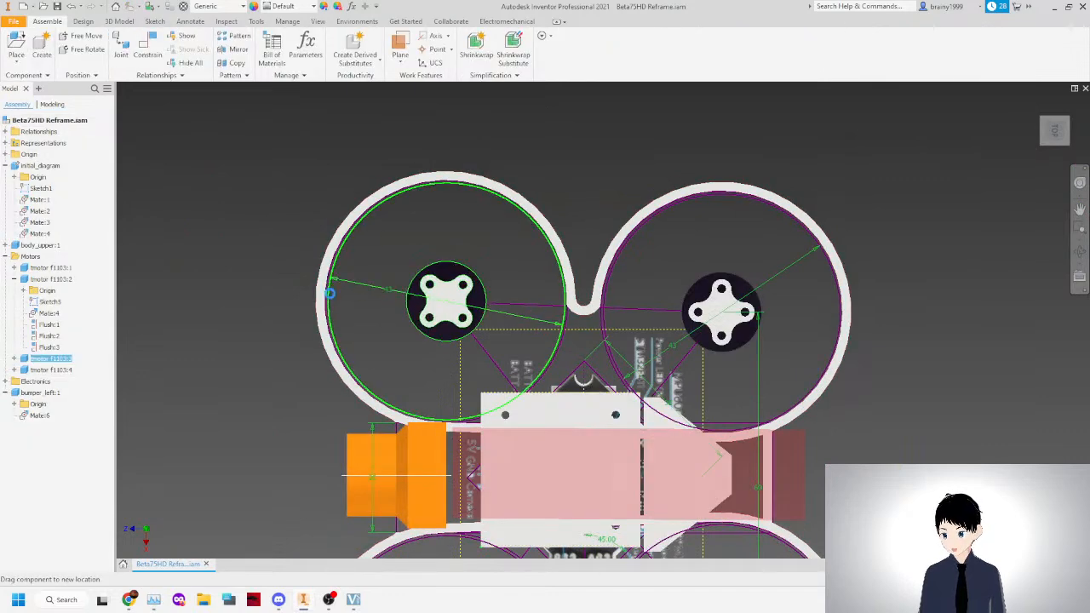
{"action": "scroll", "coordinate": [808, 146], "scroll_direction": "down", "scroll_amount": 5}
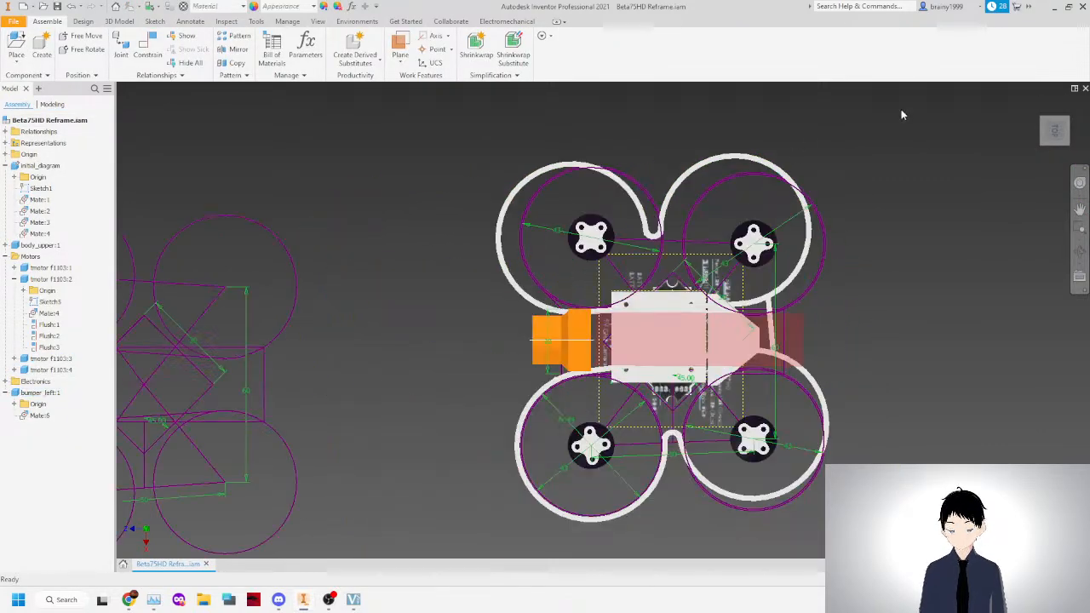
{"action": "scroll", "coordinate": [801, 207], "scroll_direction": "up", "scroll_amount": 3}
{"action": "scroll", "coordinate": [477, 283], "scroll_direction": "up", "scroll_amount": 3}
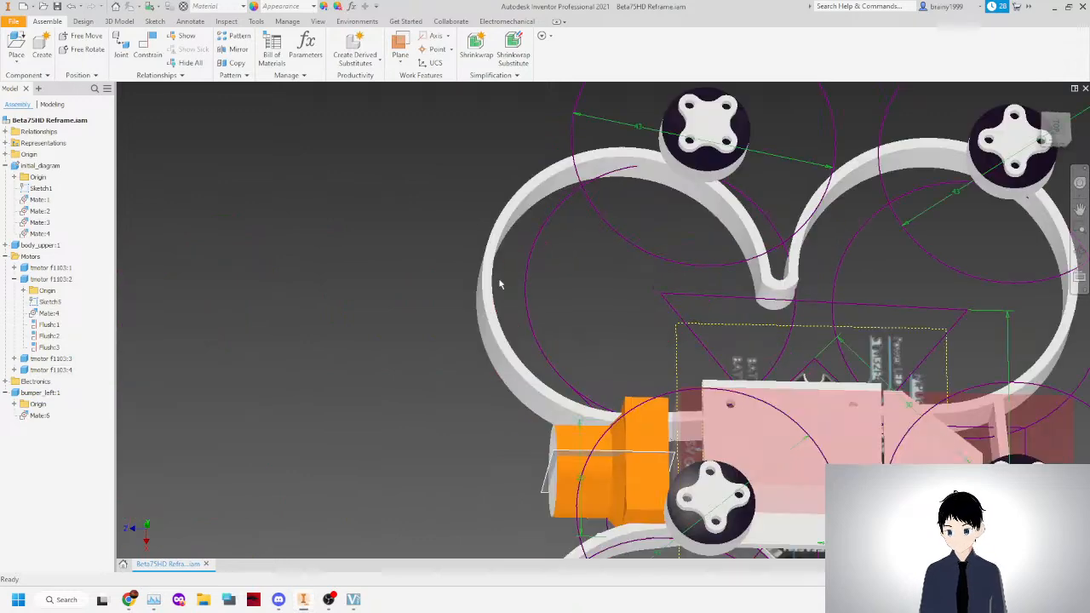
{"action": "key", "text": "c"}
{"action": "scroll", "coordinate": [533, 211], "scroll_direction": "up", "scroll_amount": 3}
{"action": "left_click", "coordinate": [543, 192]}
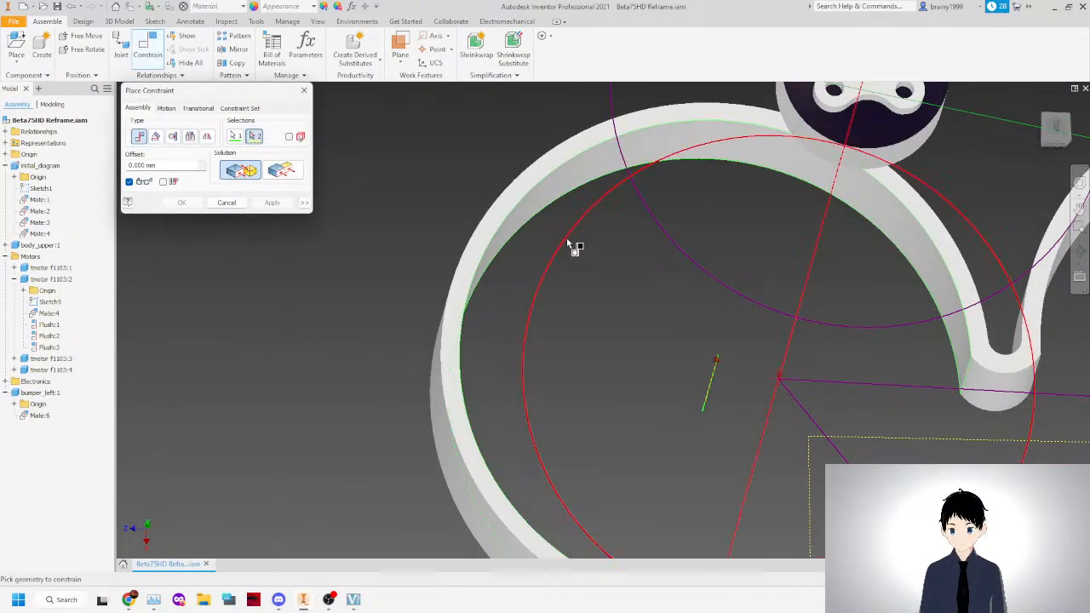
{"action": "left_click", "coordinate": [574, 246]}
{"action": "scroll", "coordinate": [418, 230], "scroll_direction": "down", "scroll_amount": 5}
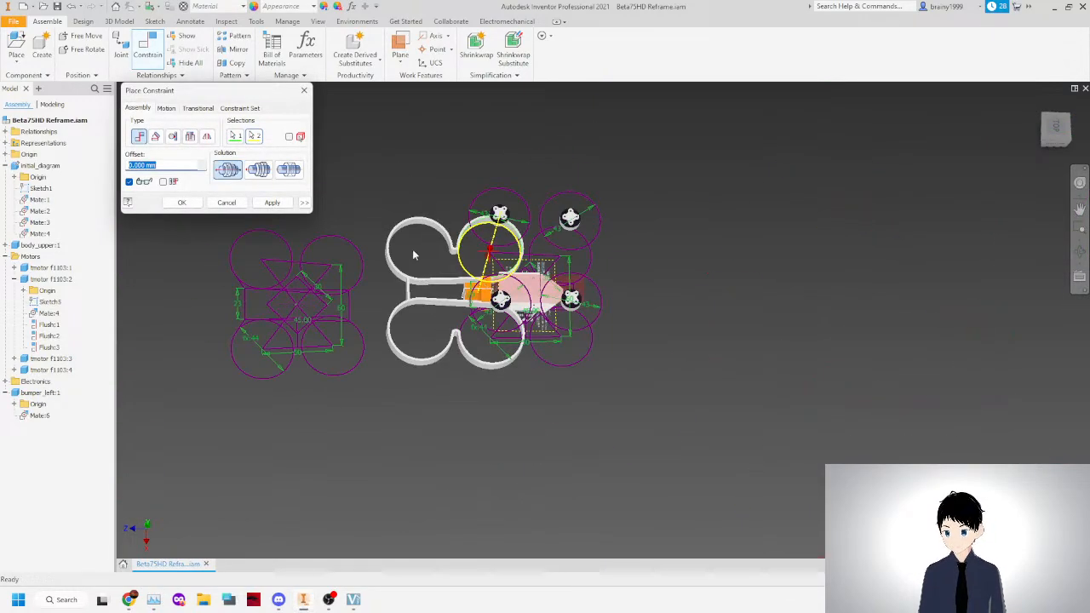
{"action": "left_click", "coordinate": [262, 175]}
{"action": "left_click", "coordinate": [272, 203]}
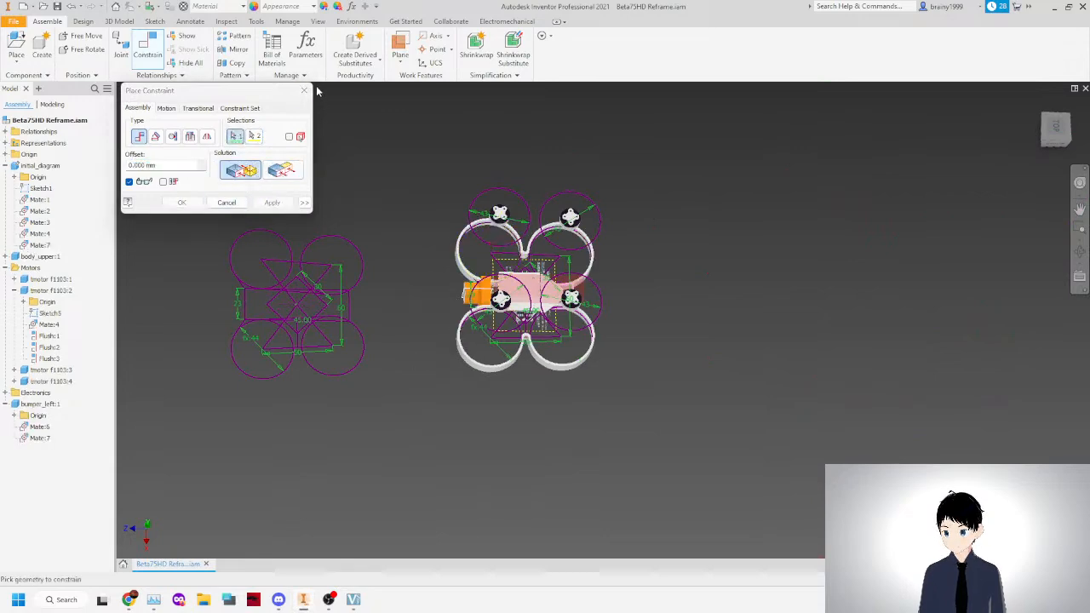
{"action": "left_click", "coordinate": [306, 91]}
Slide the motors along their axes until they sit level inside the bumper rings.
{"action": "scroll", "coordinate": [509, 271], "scroll_direction": "up", "scroll_amount": 5}
{"action": "mouse_move", "coordinate": [482, 366]}
{"action": "left_mouse_down"}
{"action": "mouse_move", "coordinate": [437, 501]}
{"action": "mouse_move", "coordinate": [450, 502]}
{"action": "mouse_move", "coordinate": [450, 490]}
{"action": "left_mouse_up"}
{"action": "left_click", "coordinate": [251, 362]}
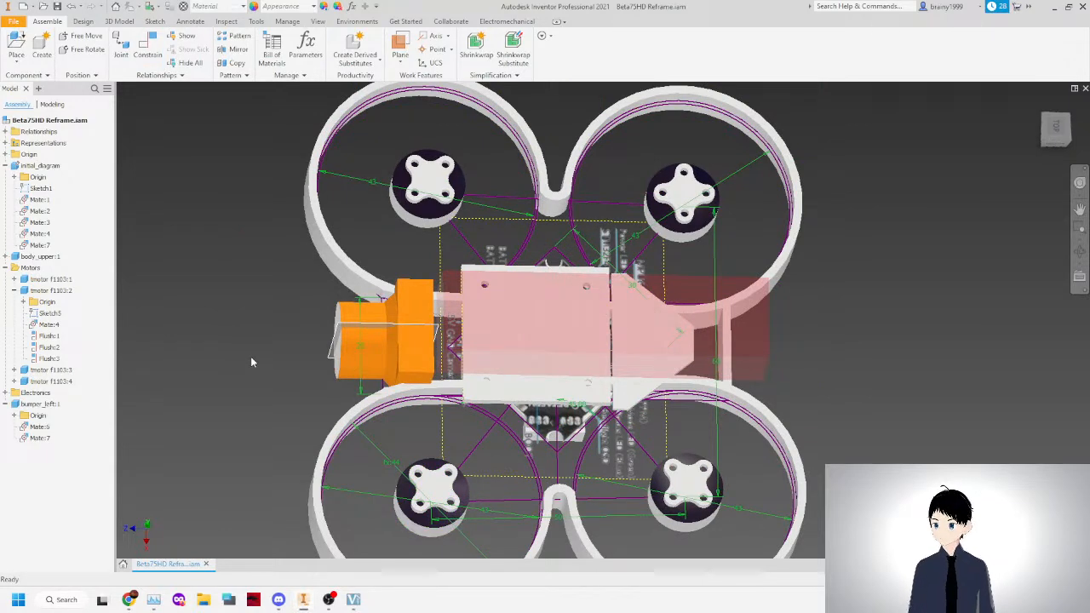
Tidy the expanded component nodes and delete body_upper, the loose diagram copy beside the assembly.
{"action": "left_click", "coordinate": [13, 290]}
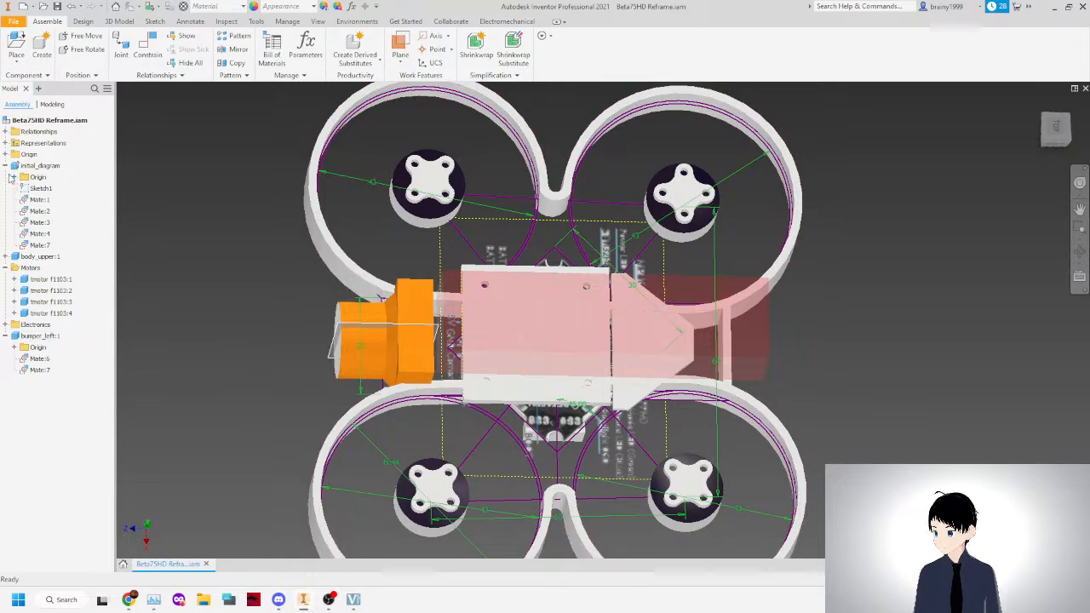
{"action": "left_click", "coordinate": [5, 165]}
{"action": "mouse_move", "coordinate": [324, 249]}
{"action": "left_mouse_down"}
{"action": "mouse_move", "coordinate": [331, 221]}
{"action": "mouse_move", "coordinate": [313, 283]}
{"action": "mouse_move", "coordinate": [326, 243]}
{"action": "left_mouse_up"}
{"action": "scroll", "coordinate": [200, 277], "scroll_direction": "down", "scroll_amount": 5}
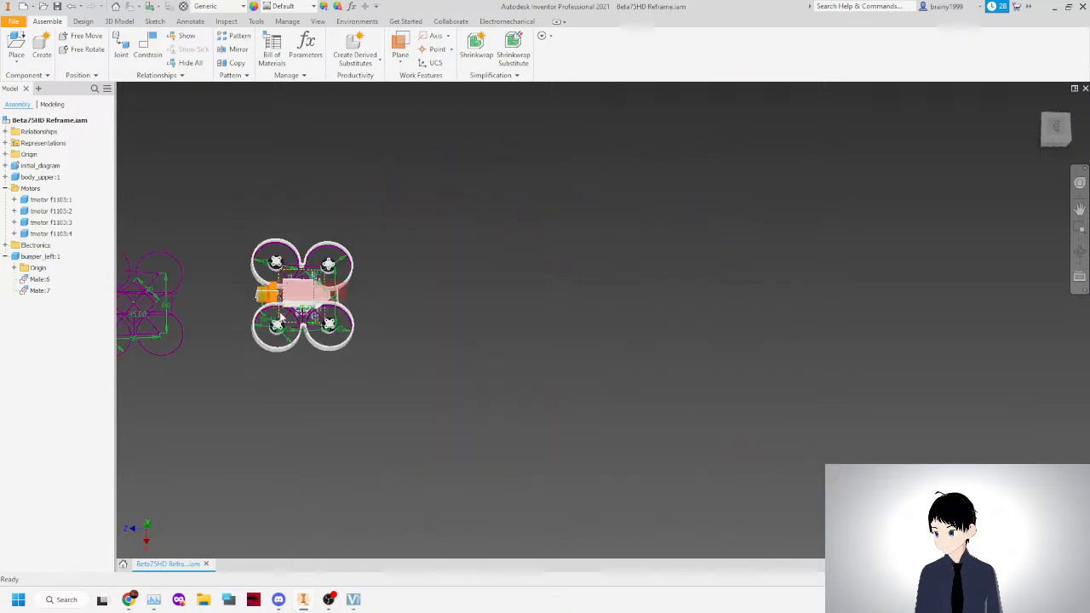
{"action": "left_click", "coordinate": [180, 326]}
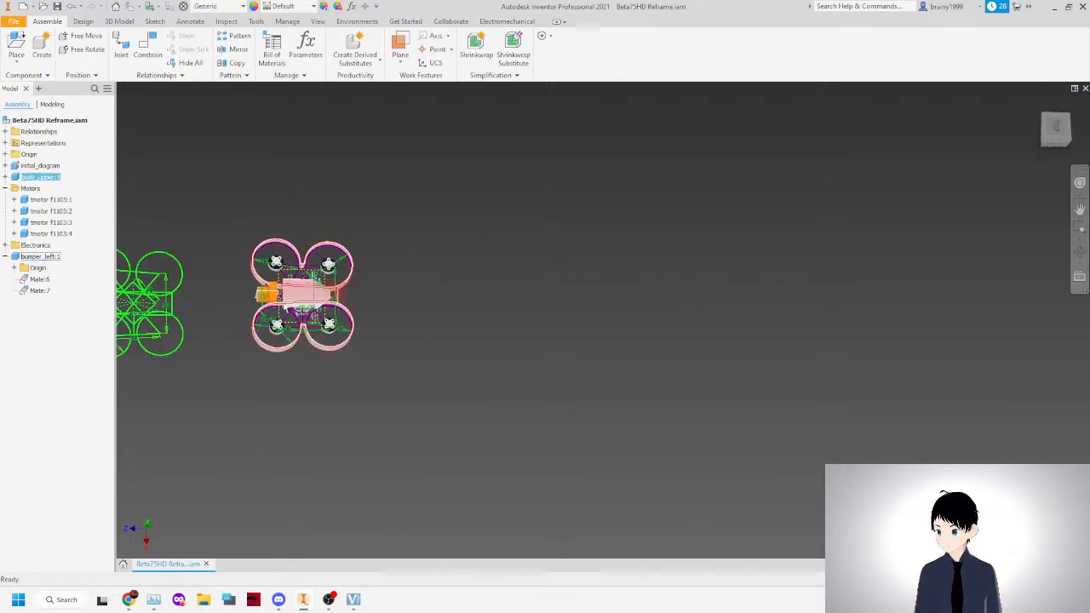
{"action": "scroll", "coordinate": [303, 315], "scroll_direction": "down", "scroll_amount": 3}
{"action": "key", "text": "Delete"}
{"action": "scroll", "coordinate": [256, 314], "scroll_direction": "up", "scroll_amount": 4}
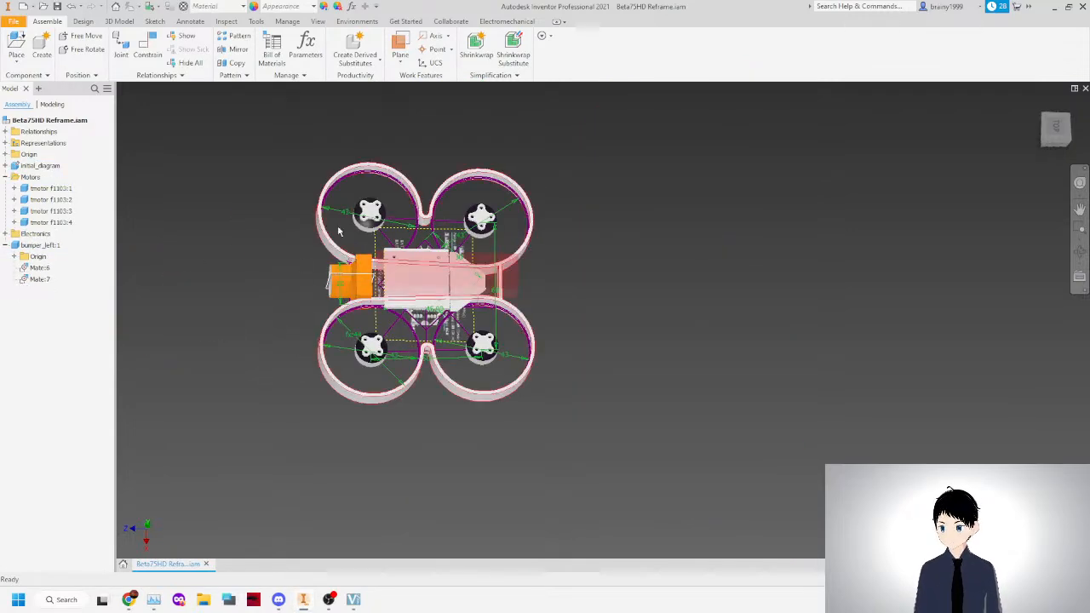
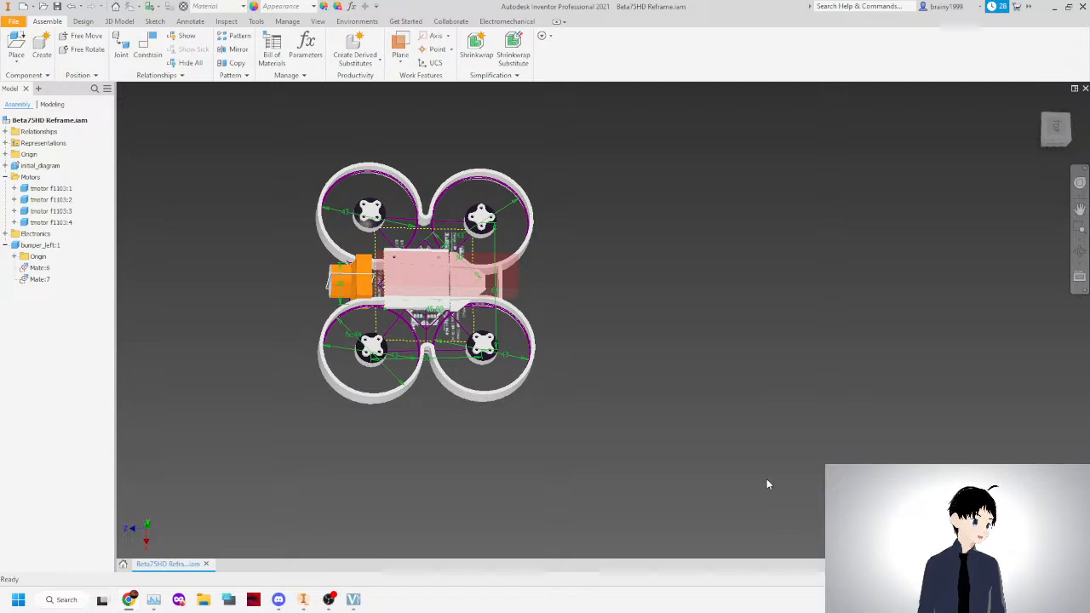
Examine how the orange camera fits between the bumper arms, up close and from the top view.
{"action": "scroll", "coordinate": [348, 312], "scroll_direction": "down", "scroll_amount": 3}
{"action": "left_click_drag", "start_coordinate": [334, 315], "coordinate": [332, 316]}
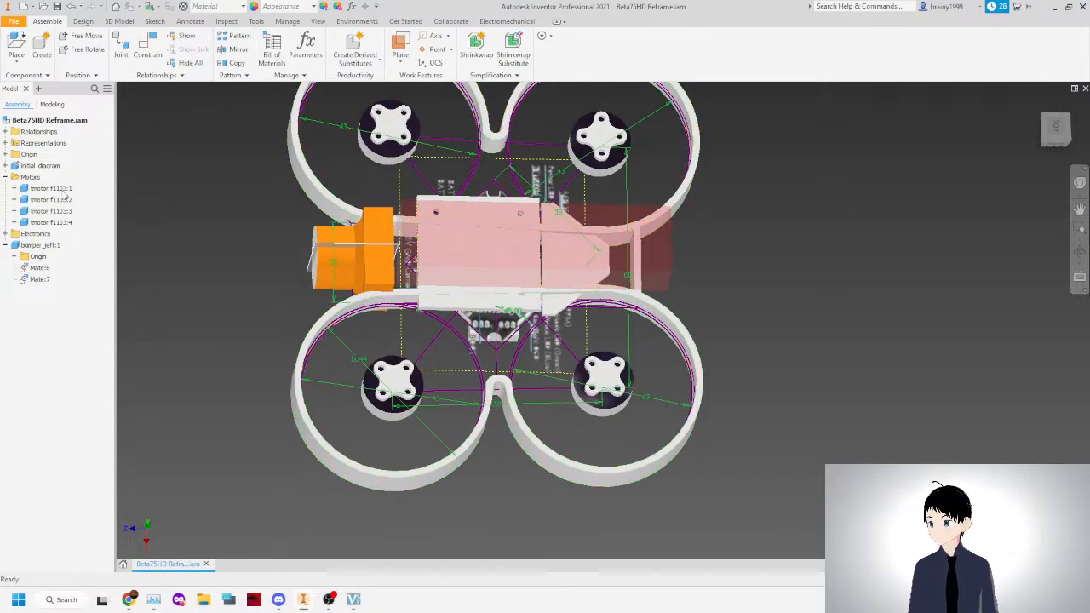
{"action": "left_click", "coordinate": [6, 177]}
{"action": "scroll", "coordinate": [394, 191], "scroll_direction": "up", "scroll_amount": 2}
{"action": "scroll", "coordinate": [348, 223], "scroll_direction": "down", "scroll_amount": 3}
{"action": "left_click_drag", "start_coordinate": [348, 227], "coordinate": [346, 231]}
{"action": "scroll", "coordinate": [377, 294], "scroll_direction": "down", "scroll_amount": 3}
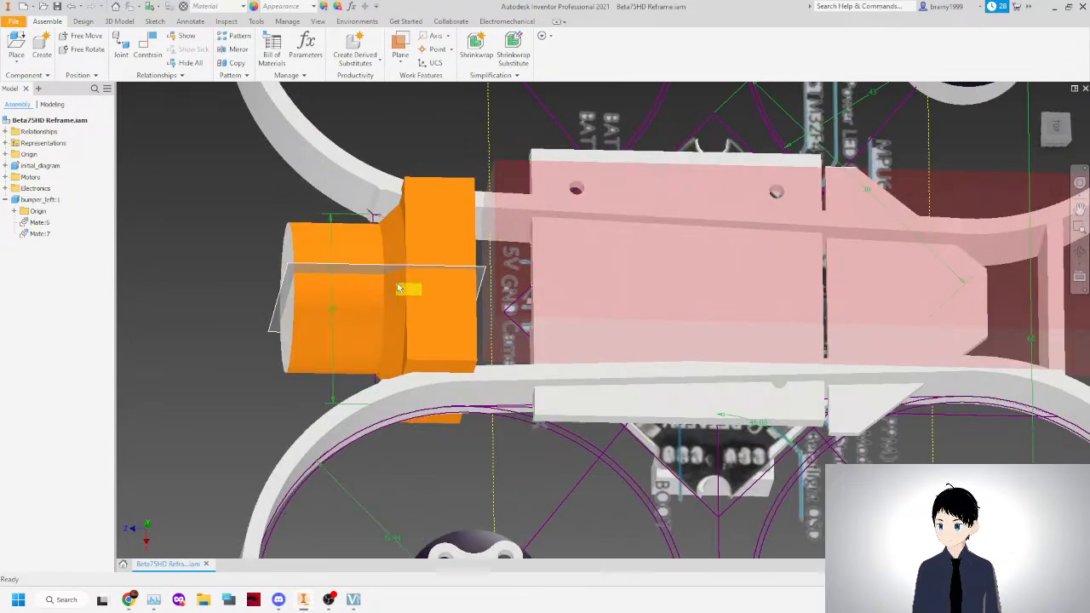
{"action": "left_click", "coordinate": [376, 238]}
{"action": "left_click", "coordinate": [1056, 127]}
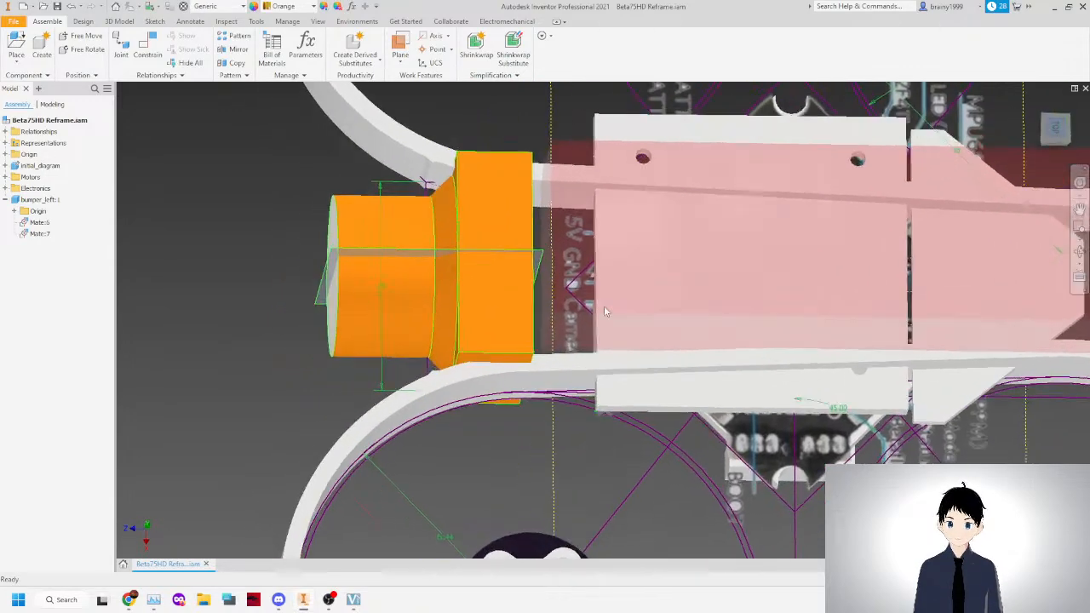
{"action": "mouse_move", "coordinate": [616, 318]}
{"action": "left_mouse_down"}
{"action": "mouse_move", "coordinate": [627, 316]}
{"action": "mouse_move", "coordinate": [581, 319]}
{"action": "mouse_move", "coordinate": [634, 317]}
{"action": "mouse_move", "coordinate": [527, 304]}
{"action": "mouse_move", "coordinate": [615, 312]}
{"action": "left_mouse_up"}
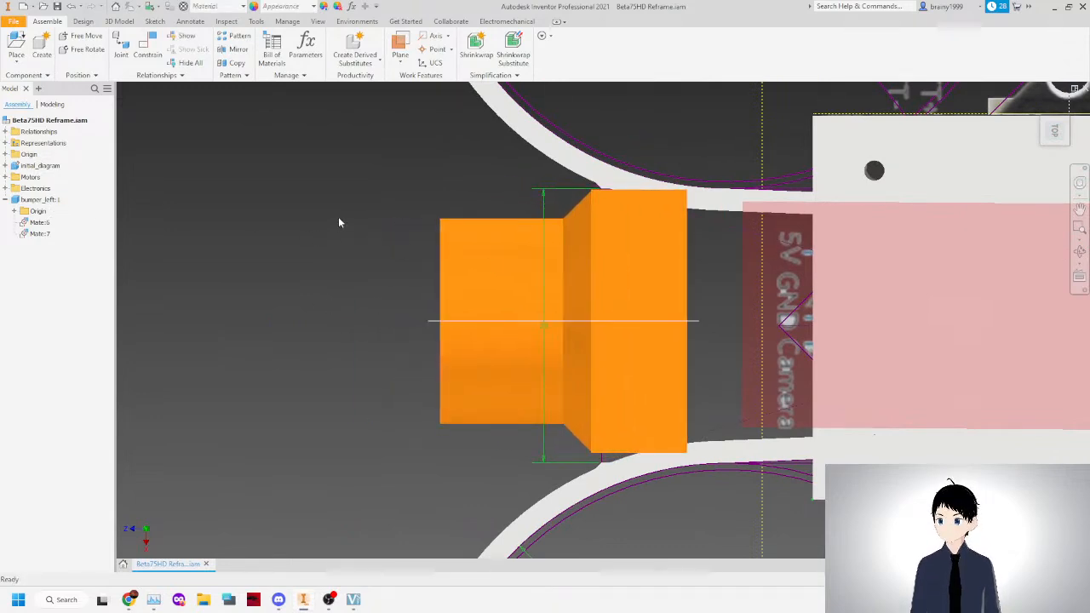
{"action": "scroll", "coordinate": [338, 217], "scroll_direction": "down", "scroll_amount": 3}
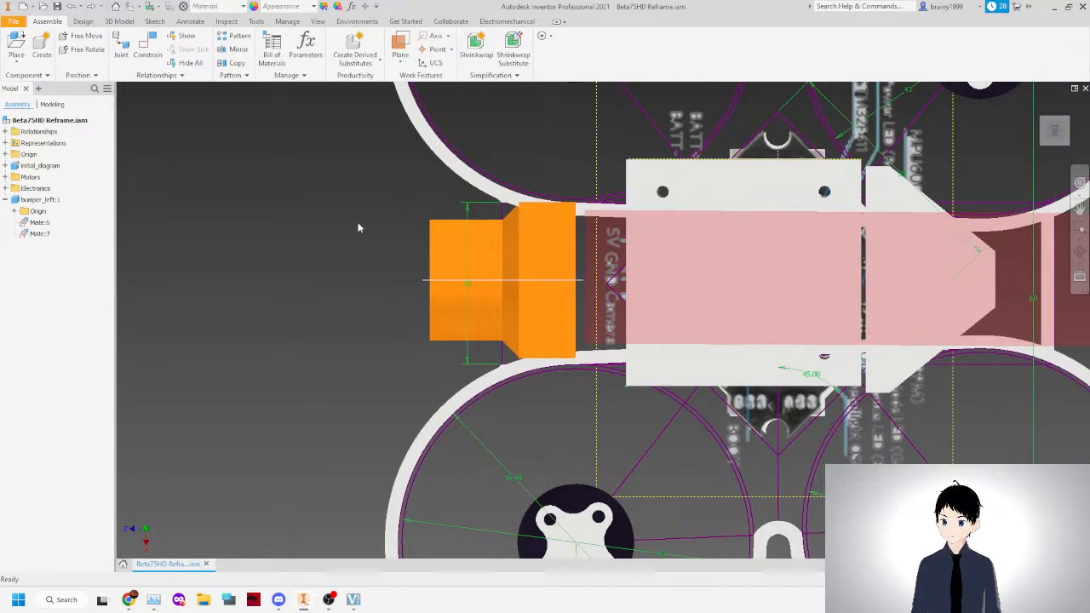
Undo the body_upper deletion and the recent bumper mate, position and extrusion changes.
{"action": "double_click", "coordinate": [445, 257]}
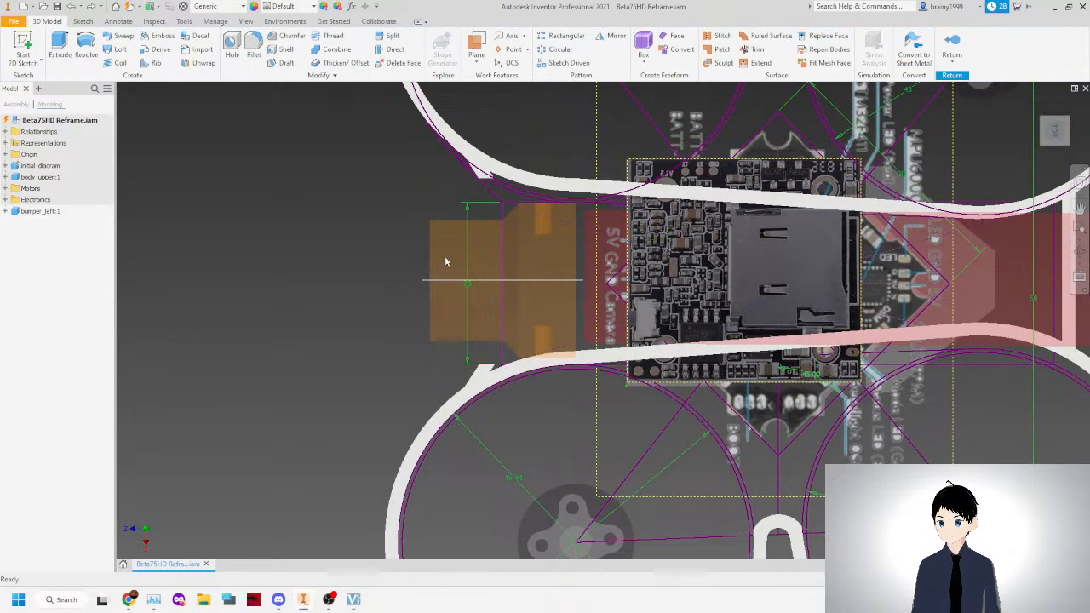
{"action": "key", "text": "ctrl+z"}
{"action": "key", "text": "ctrl+z"}
{"action": "key", "text": "ctrl+z"}
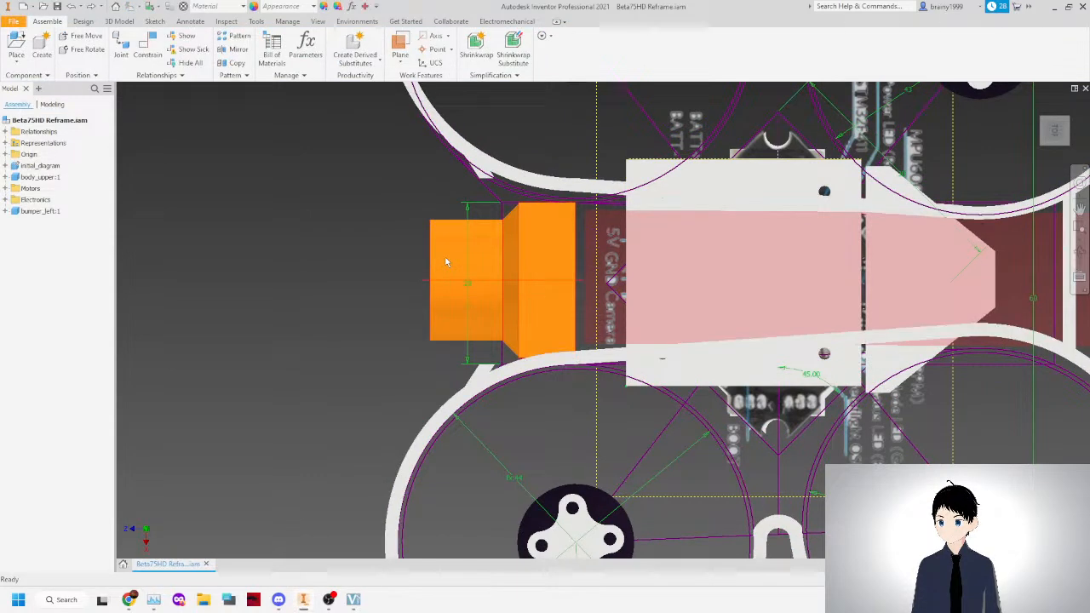
{"action": "key", "text": "ctrl+z"}
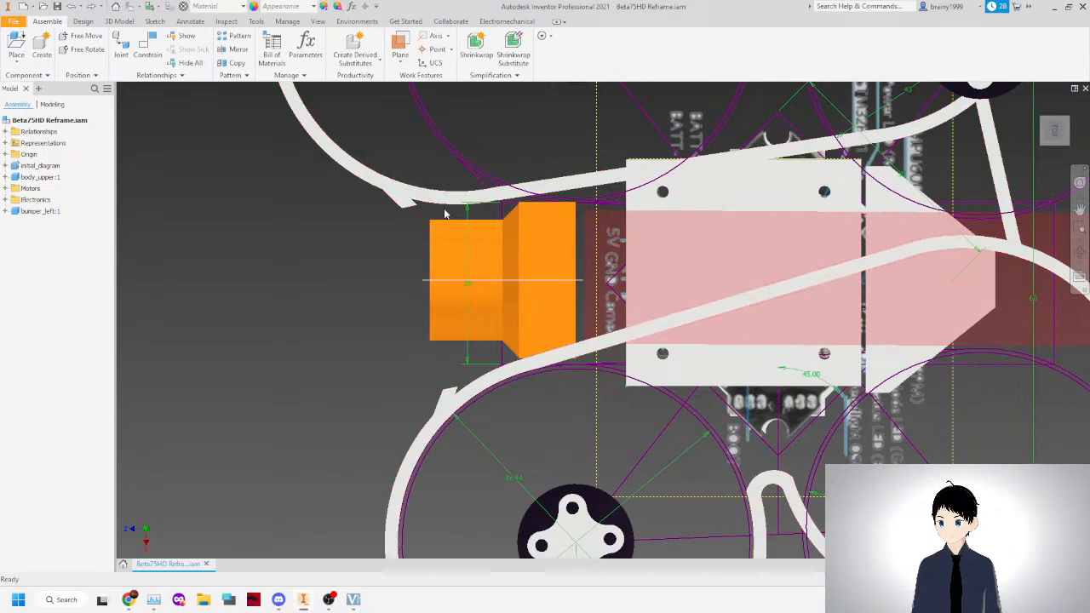
{"action": "key", "text": "ctrl+z"}
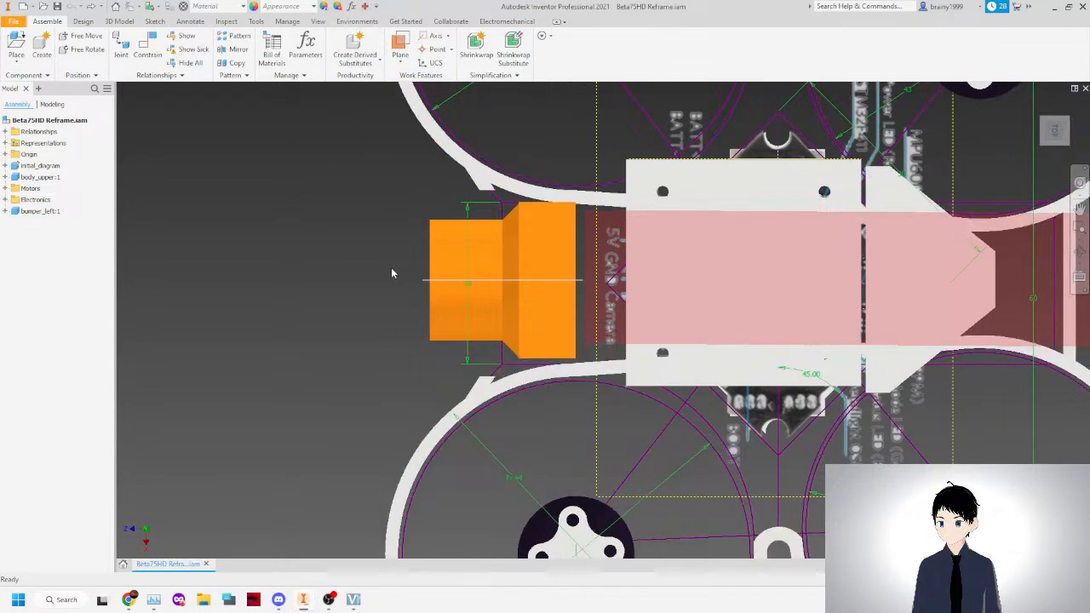
Edit the initial_diagram part in place, set its camera-end width dimension to 23 mm, and return to the assembly.
{"action": "double_click", "coordinate": [507, 206]}
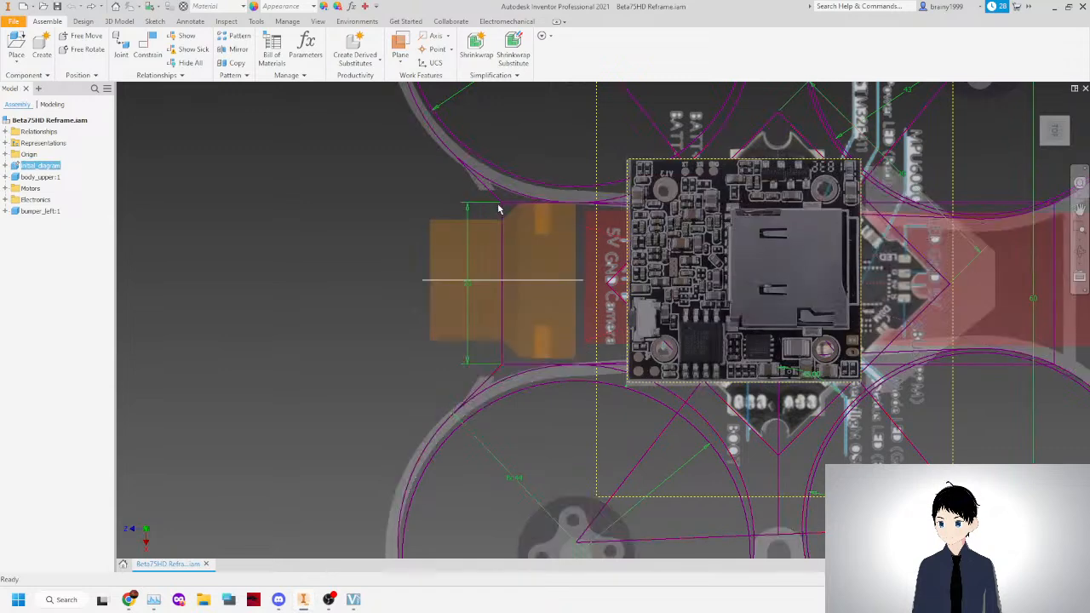
{"action": "double_click", "coordinate": [467, 286]}
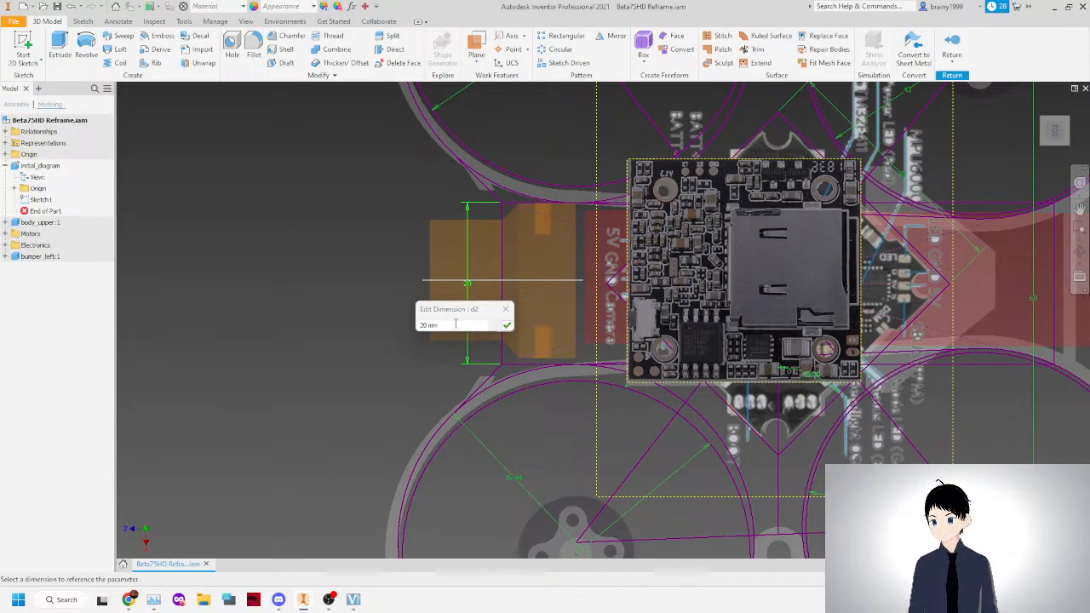
{"action": "type", "text": "23"}
{"action": "key", "text": "Return"}
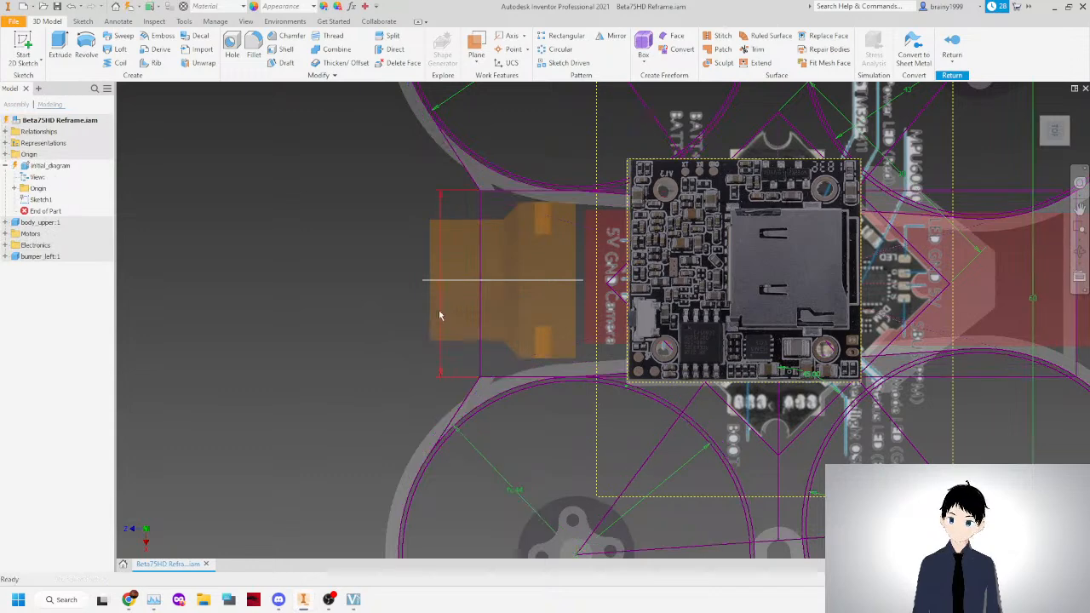
{"action": "left_click", "coordinate": [953, 46]}
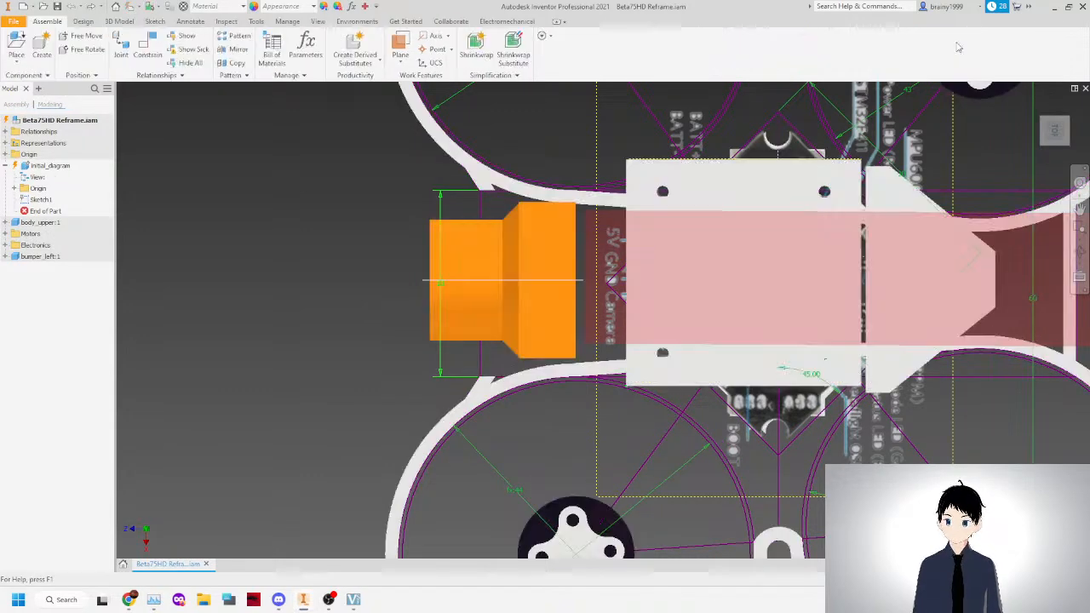
Collapse the initial_diagram node and move the loose diagram copy closer to the camera side of the assembly.
{"action": "scroll", "coordinate": [497, 202], "scroll_direction": "down", "scroll_amount": 6}
{"action": "scroll", "coordinate": [492, 222], "scroll_direction": "up", "scroll_amount": 8}
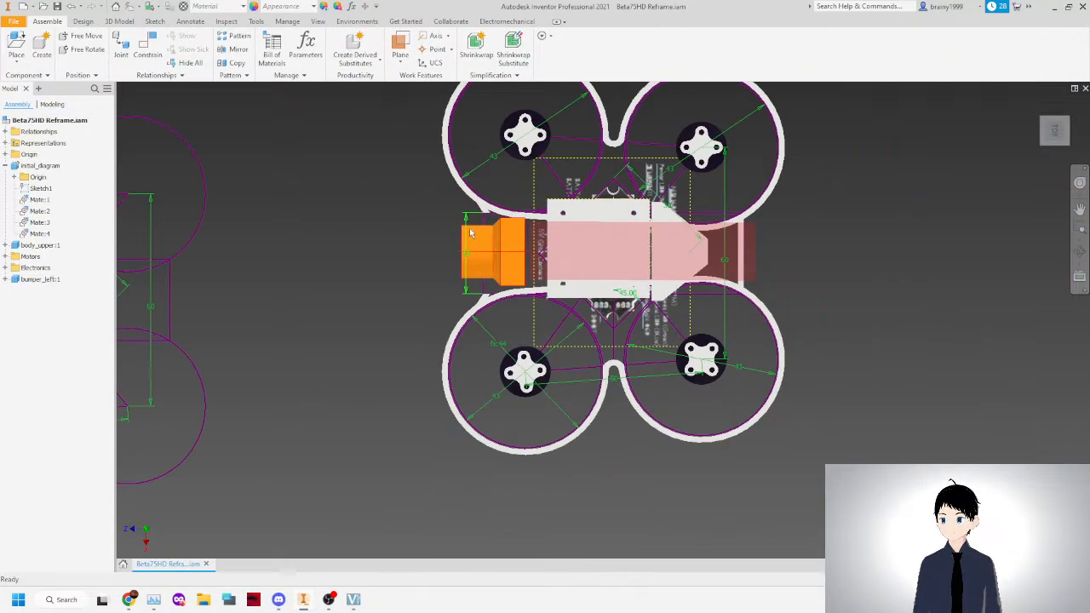
{"action": "left_click", "coordinate": [6, 280]}
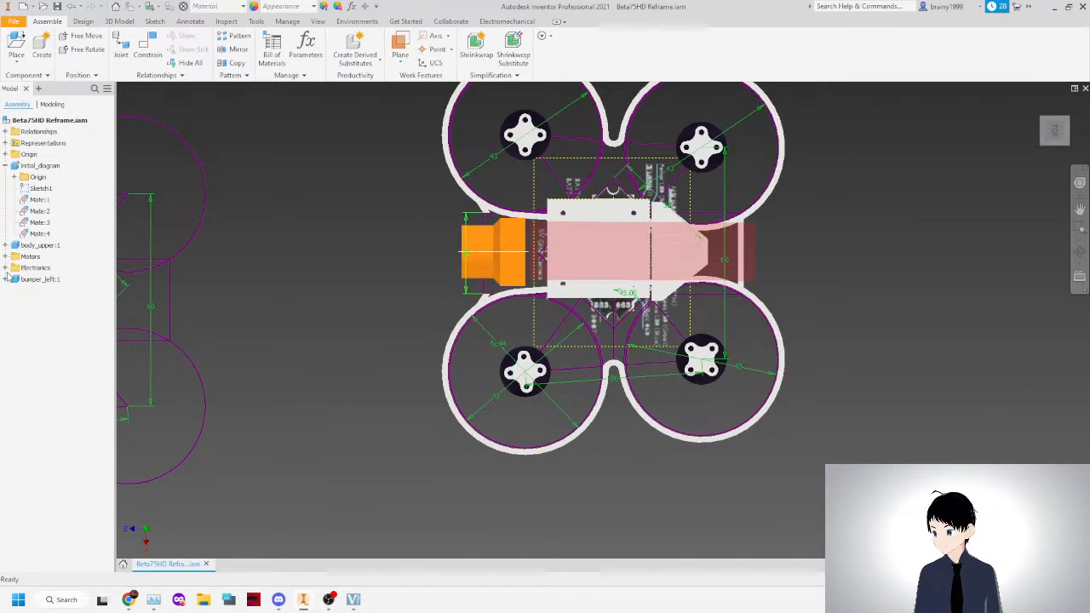
{"action": "left_click", "coordinate": [6, 166]}
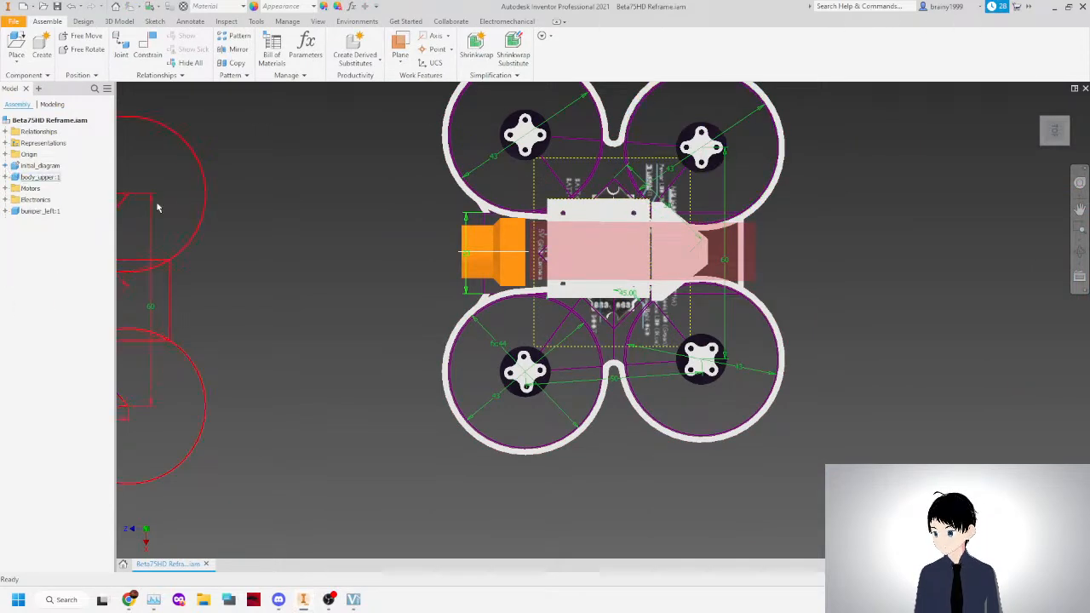
{"action": "left_click_drag", "start_coordinate": [202, 206], "coordinate": [331, 168]}
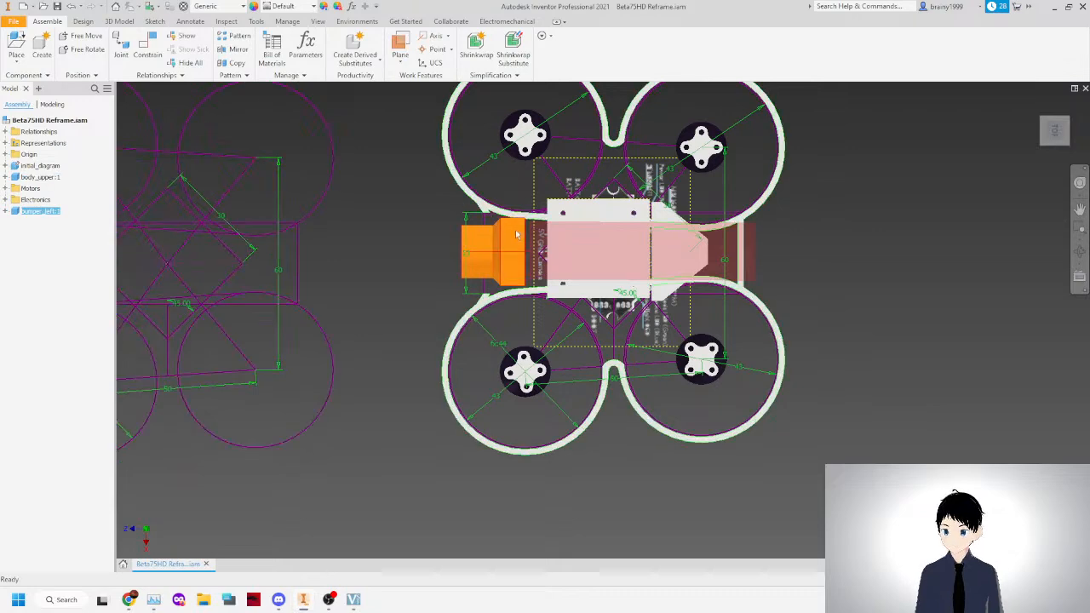
Open bumper_left for in-place editing and start a new 2D sketch on the bumper at the camera end.
{"action": "scroll", "coordinate": [517, 228], "scroll_direction": "up", "scroll_amount": 3}
{"action": "left_click_drag", "start_coordinate": [511, 237], "coordinate": [487, 246]}
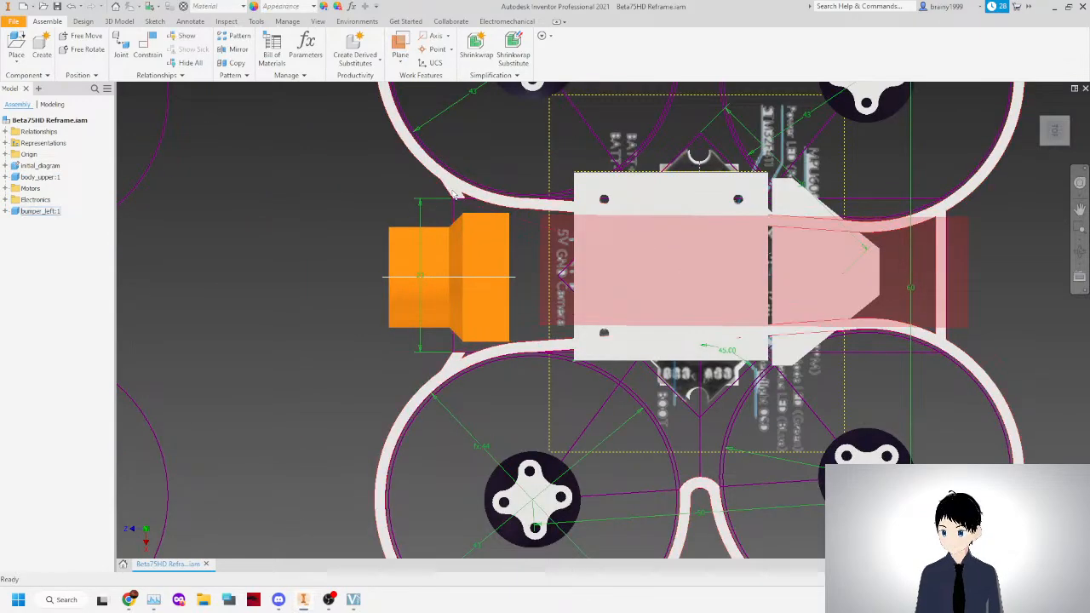
{"action": "scroll", "coordinate": [482, 212], "scroll_direction": "up", "scroll_amount": 3}
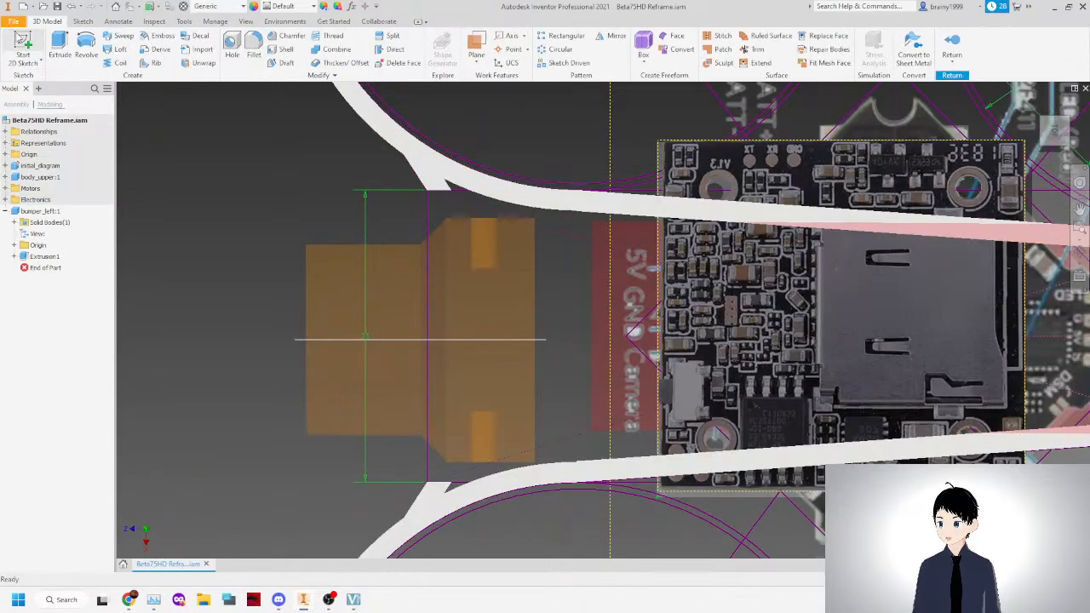
{"action": "left_click", "coordinate": [24, 43]}
{"action": "left_click", "coordinate": [558, 232]}
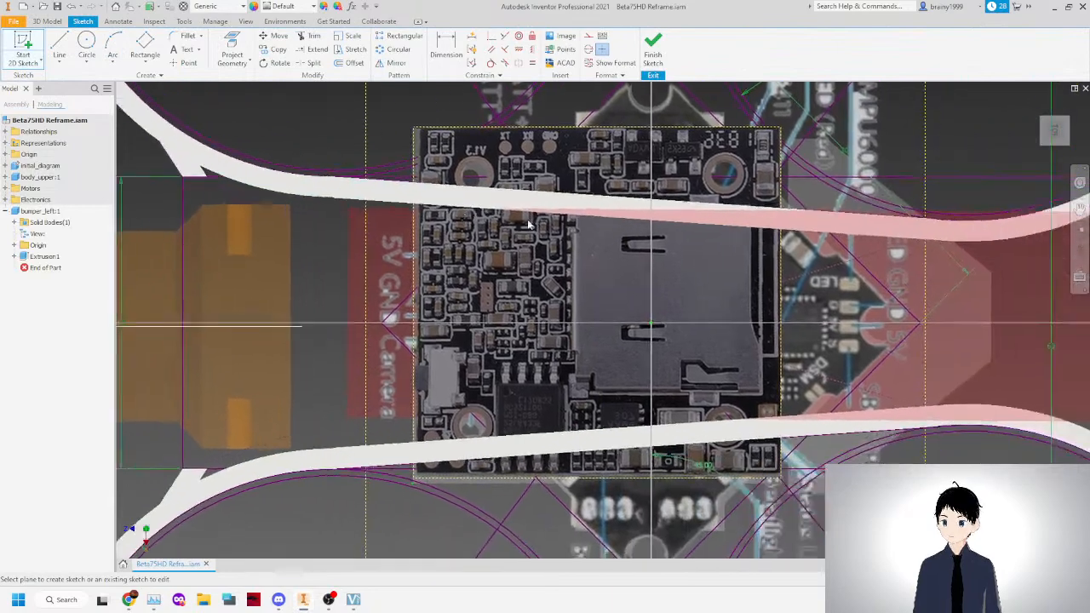
Draw a three-point rectangle over the orange camera, with its 19 mm side on the diagram's camera-end line.
{"action": "scroll", "coordinate": [402, 204], "scroll_direction": "up", "scroll_amount": 4}
{"action": "left_click", "coordinate": [143, 43]}
{"action": "left_click", "coordinate": [427, 253]}
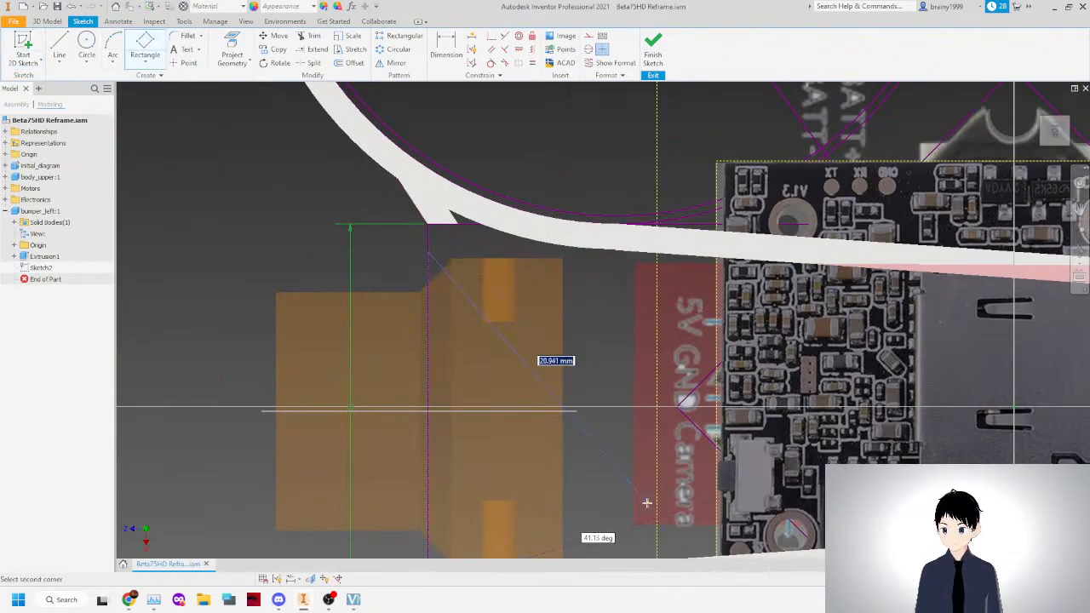
{"action": "scroll", "coordinate": [451, 377], "scroll_direction": "down", "scroll_amount": 4}
{"action": "scroll", "coordinate": [463, 430], "scroll_direction": "up", "scroll_amount": 4}
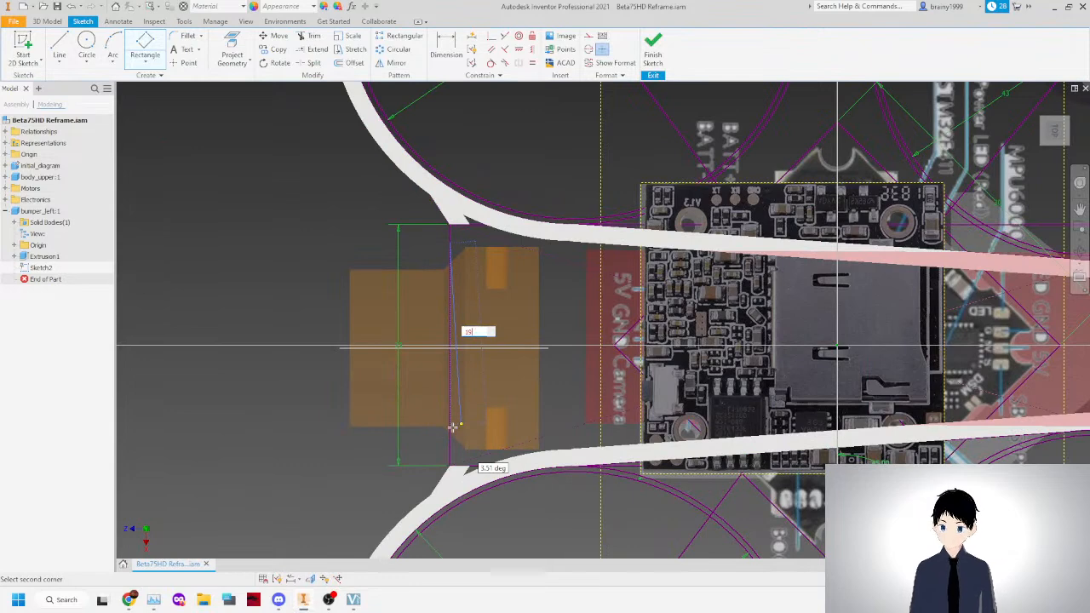
{"action": "left_click", "coordinate": [450, 464]}
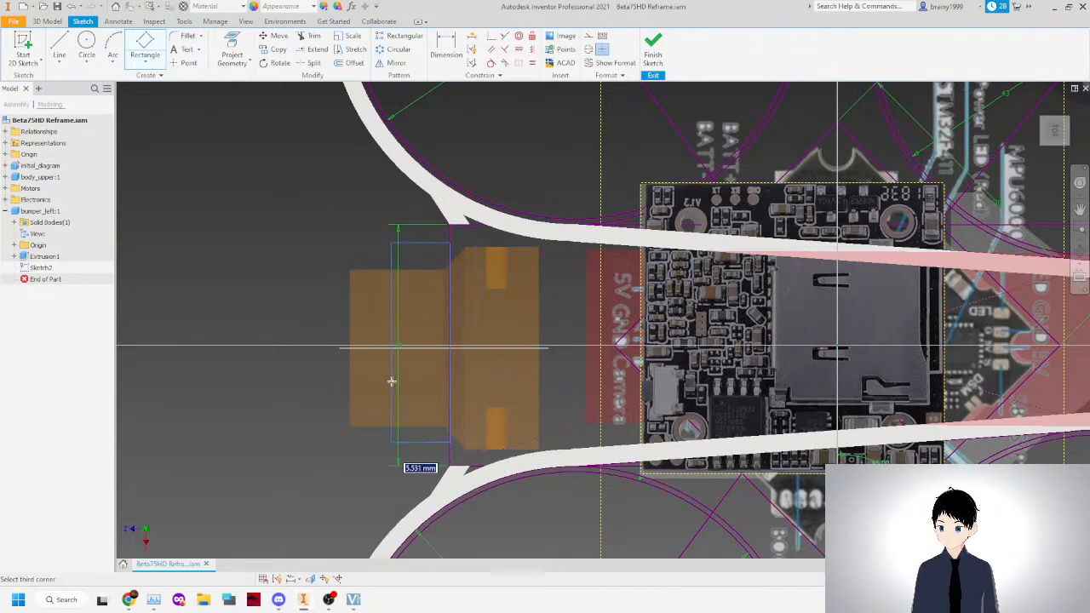
{"action": "right_click", "coordinate": [392, 382]}
{"action": "left_click", "coordinate": [355, 258]}
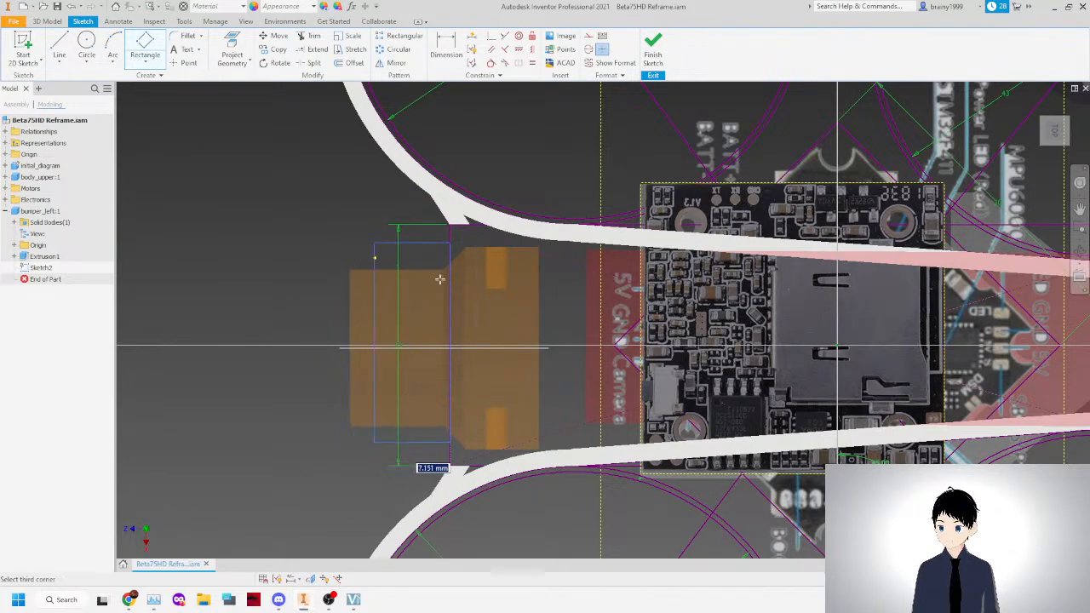
{"action": "left_click", "coordinate": [581, 316]}
{"action": "key", "text": "Escape"}
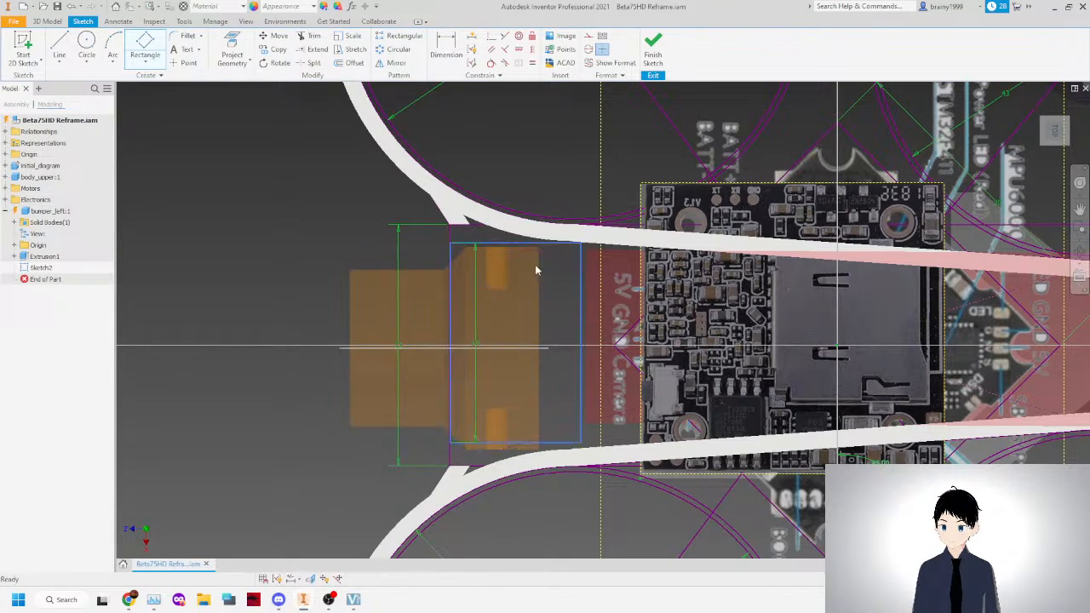
Constrain the camera rectangle's inner edge parallel to the bumper's far crossbar edge and shift the rectangle slightly across the frame.
{"action": "scroll", "coordinate": [608, 363], "scroll_direction": "up", "scroll_amount": 3}
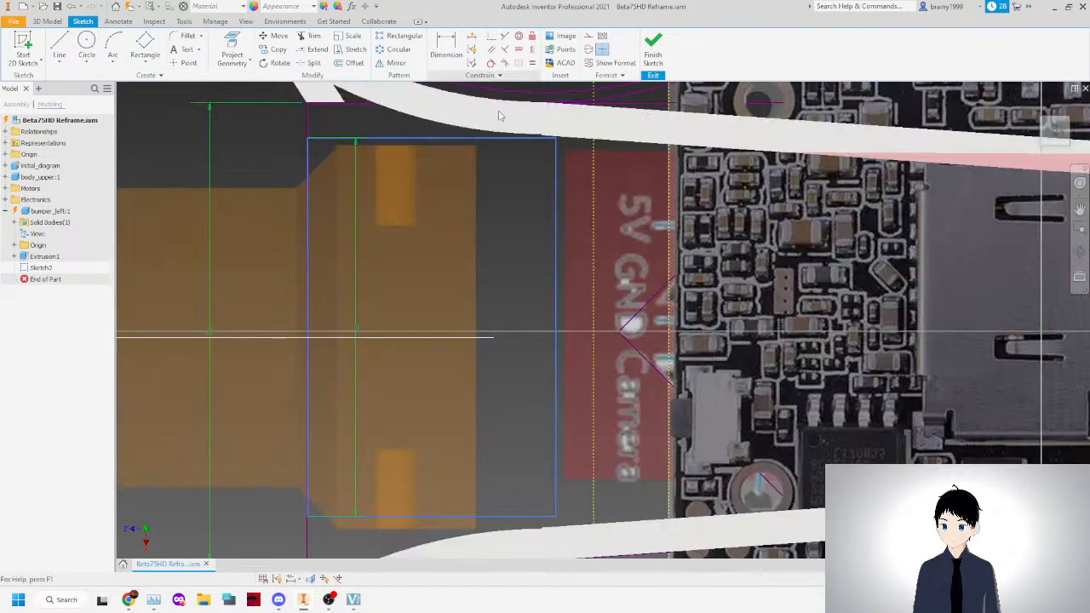
{"action": "scroll", "coordinate": [513, 235], "scroll_direction": "down", "scroll_amount": 5}
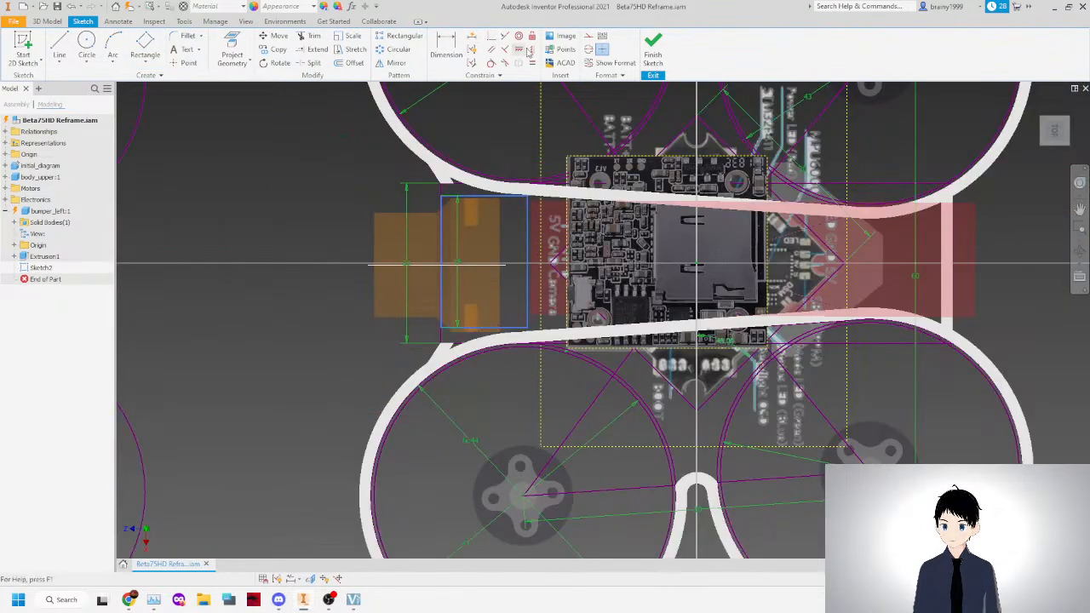
{"action": "left_click", "coordinate": [942, 239]}
{"action": "left_click", "coordinate": [256, 107]}
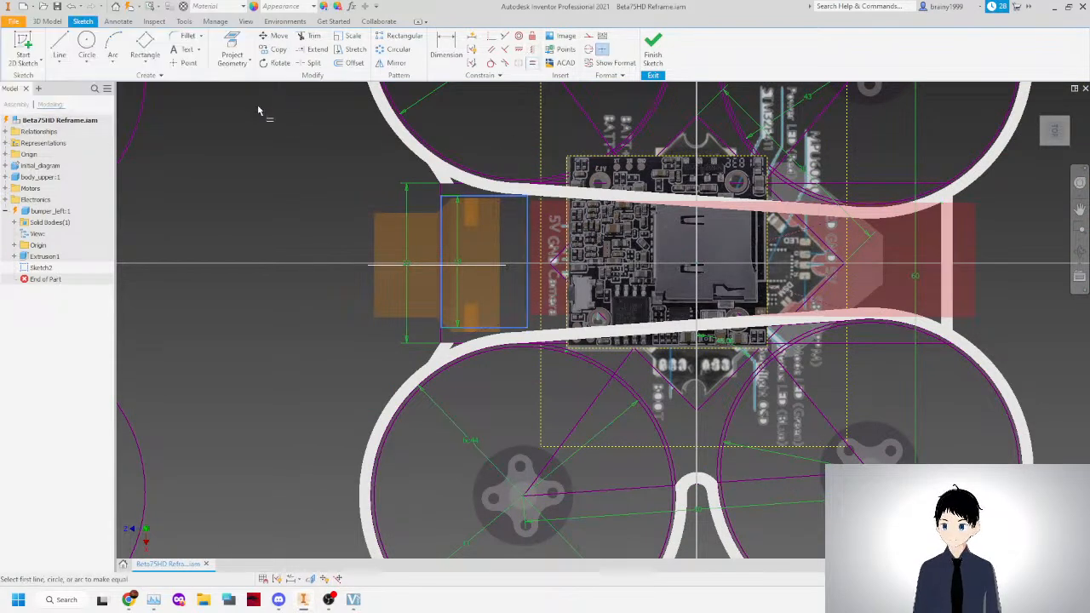
{"action": "left_click", "coordinate": [532, 64]}
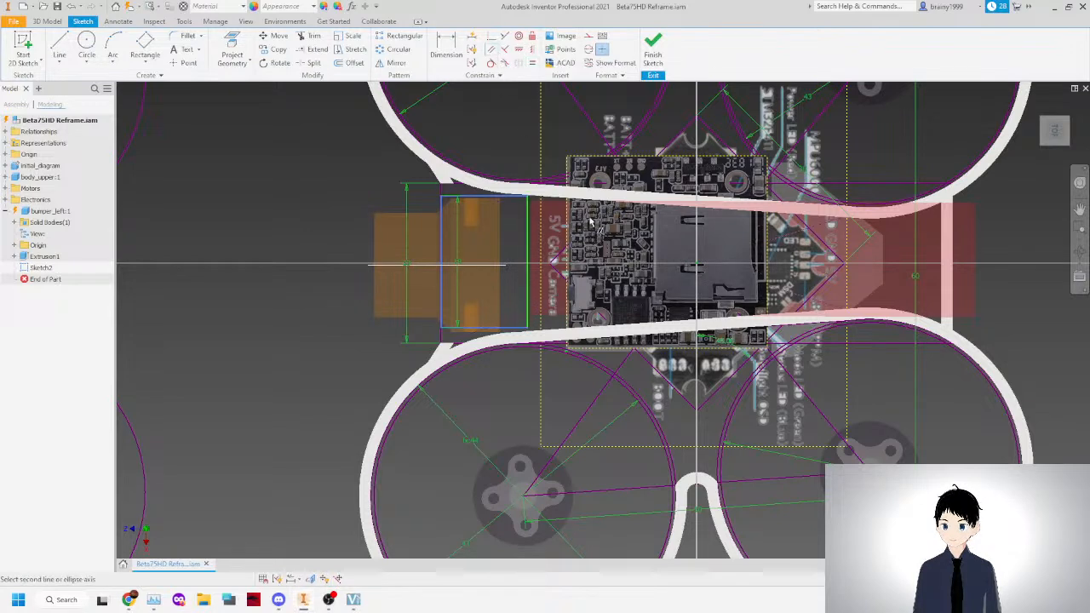
{"action": "right_click", "coordinate": [529, 196]}
{"action": "left_click", "coordinate": [444, 240]}
{"action": "left_click_drag", "start_coordinate": [481, 199], "coordinate": [479, 208]}
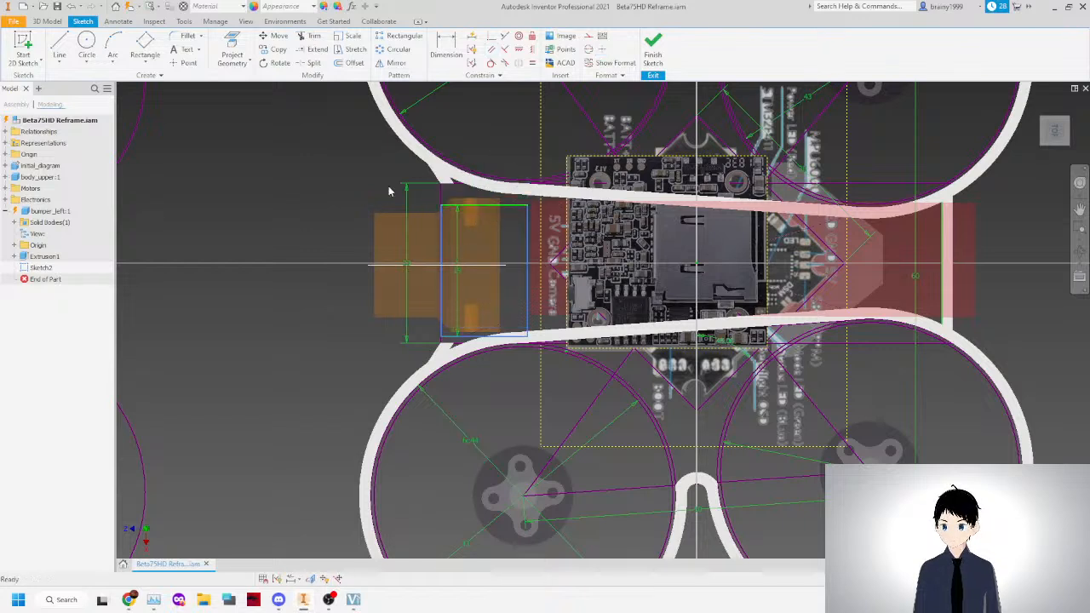
Make the camera rectangle's two inner corners coincident with the inner edges of the upper and lower bumper arms.
{"action": "left_click", "coordinate": [664, 205]}
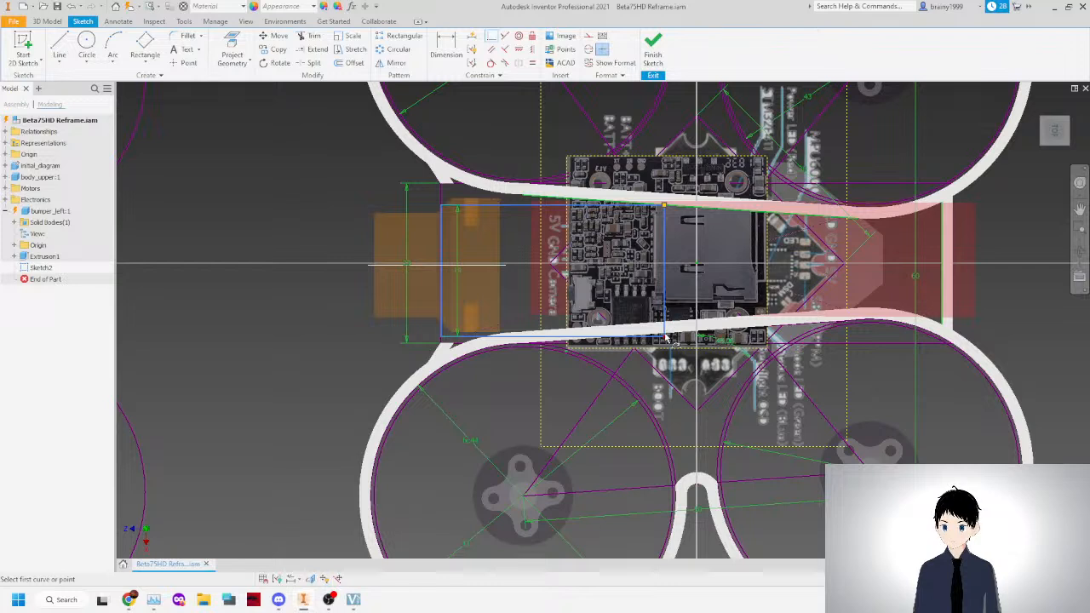
{"action": "left_click", "coordinate": [664, 335]}
{"action": "left_click", "coordinate": [640, 324]}
{"action": "right_click", "coordinate": [421, 248]}
{"action": "left_click", "coordinate": [380, 249]}
Bring the camera rectangle's outer edge back to the camera end and constrain it to the diagram's camera-end corner.
{"action": "left_click_drag", "start_coordinate": [335, 253], "coordinate": [437, 247]}
{"action": "scroll", "coordinate": [421, 176], "scroll_direction": "up", "scroll_amount": 3}
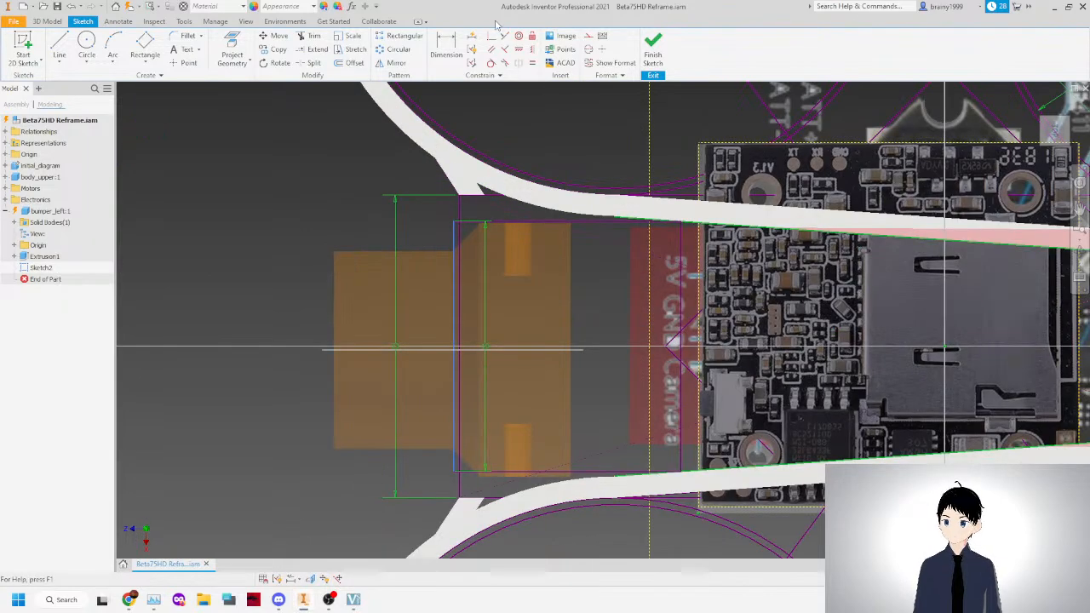
{"action": "left_click", "coordinate": [458, 197]}
{"action": "right_click", "coordinate": [404, 194]}
{"action": "left_click", "coordinate": [447, 190]}
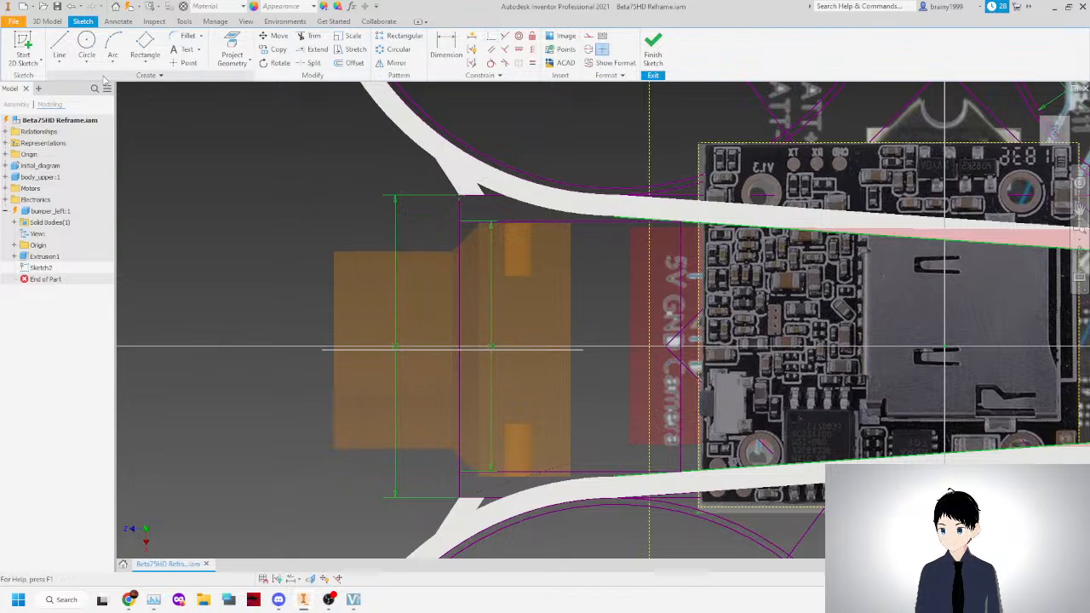
Draw a three-point rectangle 2 mm wide between the camera rectangle's upper edge and the diagram's camera-end corner.
{"action": "left_click", "coordinate": [145, 45]}
{"action": "left_click", "coordinate": [679, 217]}
{"action": "left_click", "coordinate": [460, 223]}
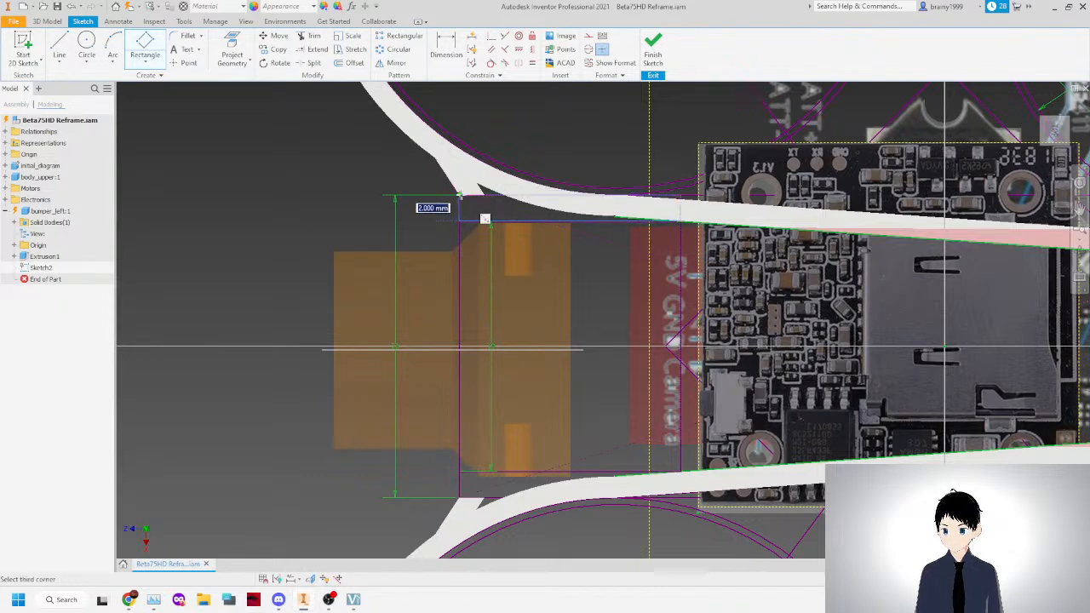
{"action": "left_click", "coordinate": [484, 219]}
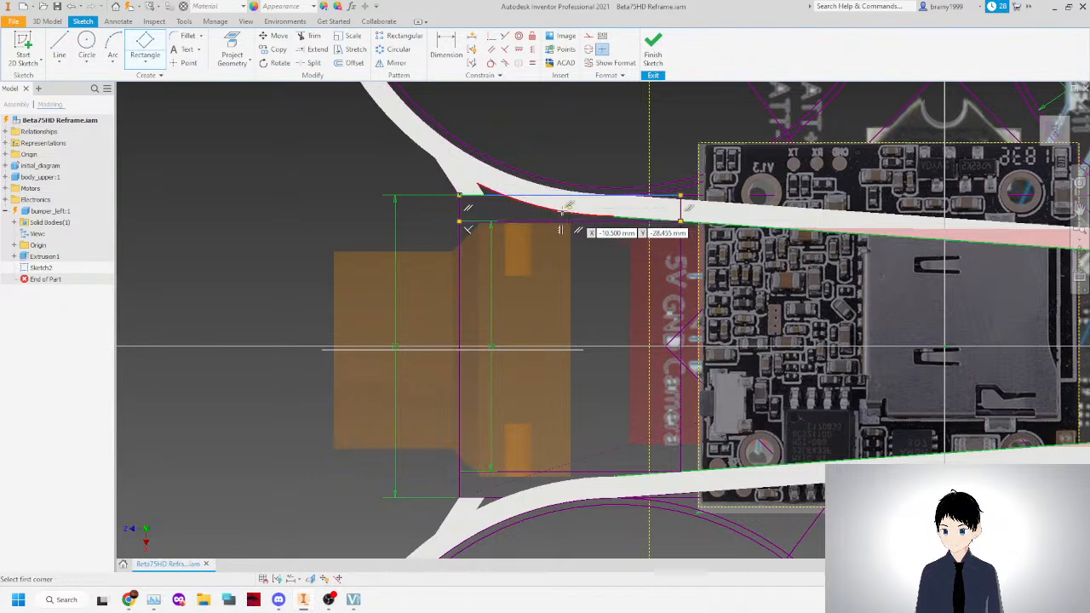
{"action": "scroll", "coordinate": [545, 221], "scroll_direction": "down", "scroll_amount": 2}
{"action": "scroll", "coordinate": [549, 330], "scroll_direction": "up", "scroll_amount": 2}
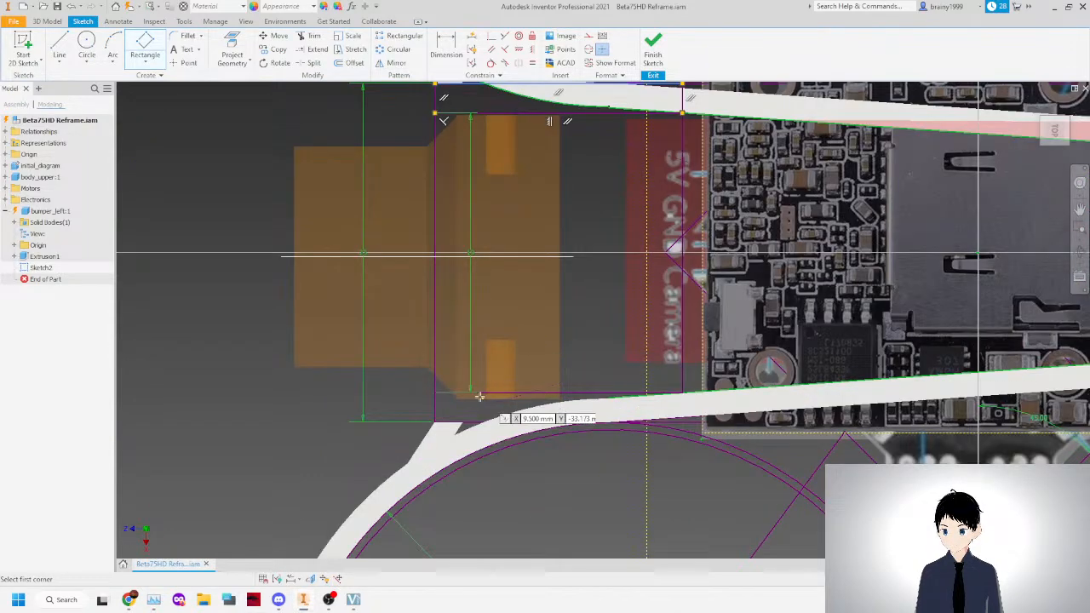
{"action": "left_click", "coordinate": [434, 421]}
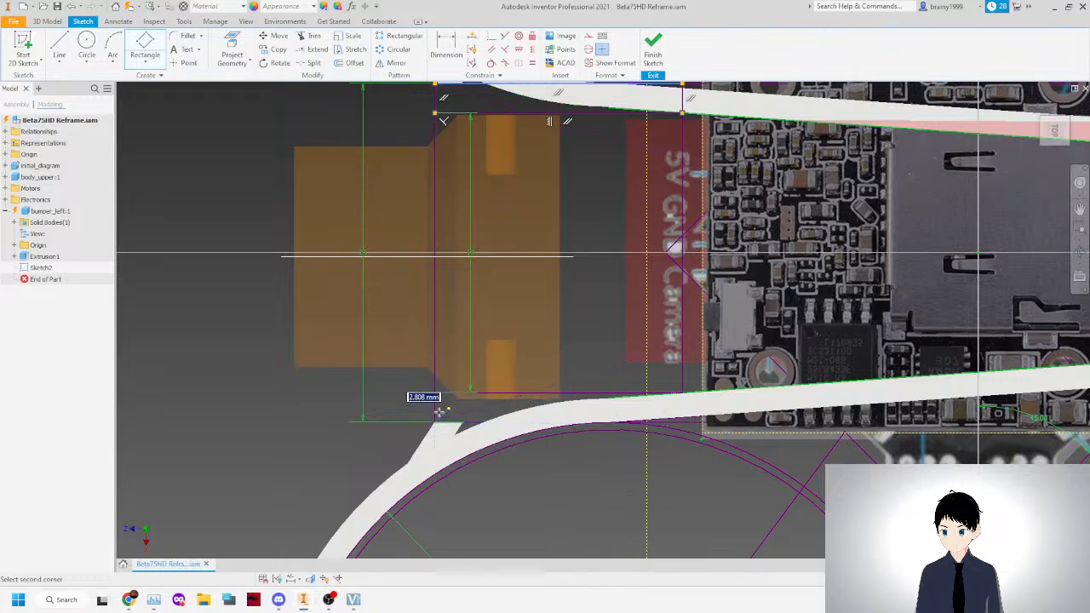
{"action": "right_click", "coordinate": [424, 372]}
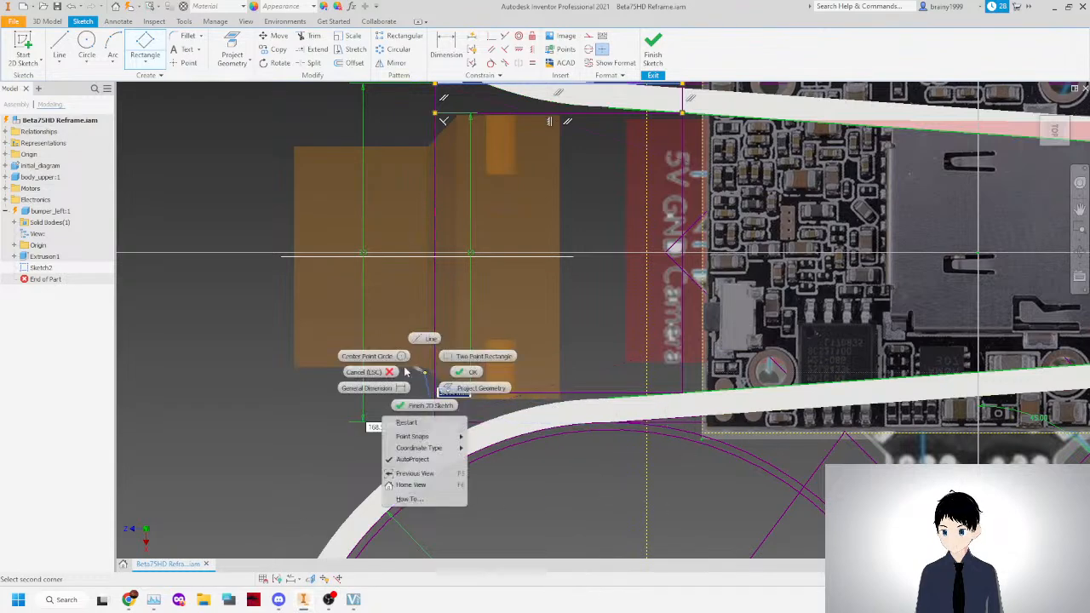
{"action": "left_click", "coordinate": [386, 372]}
Make the upper strip's outer edge collinear with the diagram's line, and draw a line along the arm's outer edge to the strip's inner end.
{"action": "scroll", "coordinate": [394, 356], "scroll_direction": "down", "scroll_amount": 3}
{"action": "scroll", "coordinate": [440, 269], "scroll_direction": "up", "scroll_amount": 3}
{"action": "left_click_drag", "start_coordinate": [452, 257], "coordinate": [452, 221]}
{"action": "left_click", "coordinate": [423, 164]}
{"action": "scroll", "coordinate": [491, 215], "scroll_direction": "up", "scroll_amount": 3}
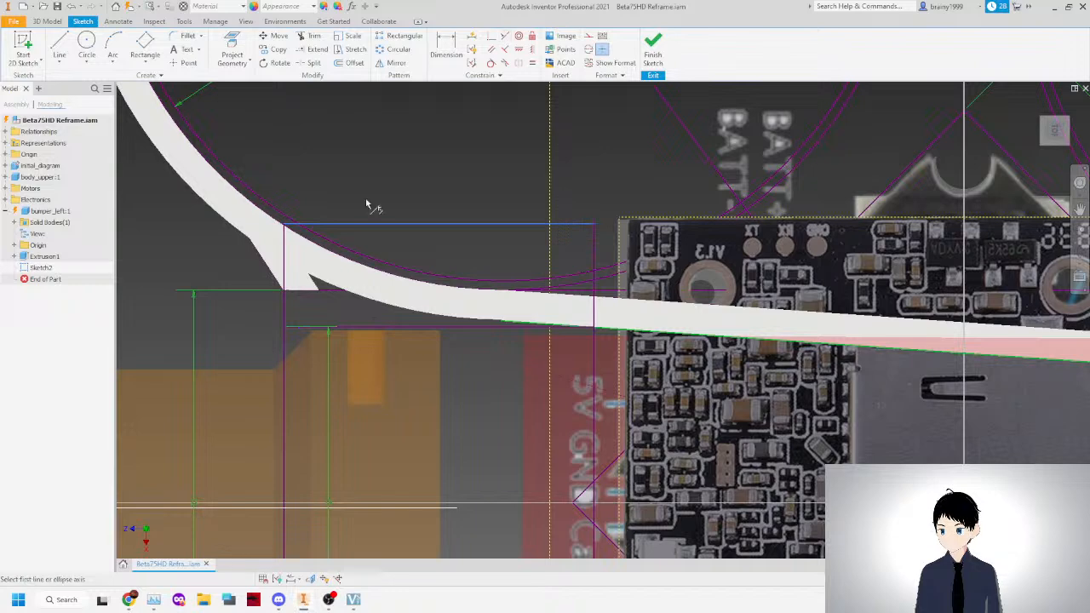
{"action": "left_click", "coordinate": [305, 293]}
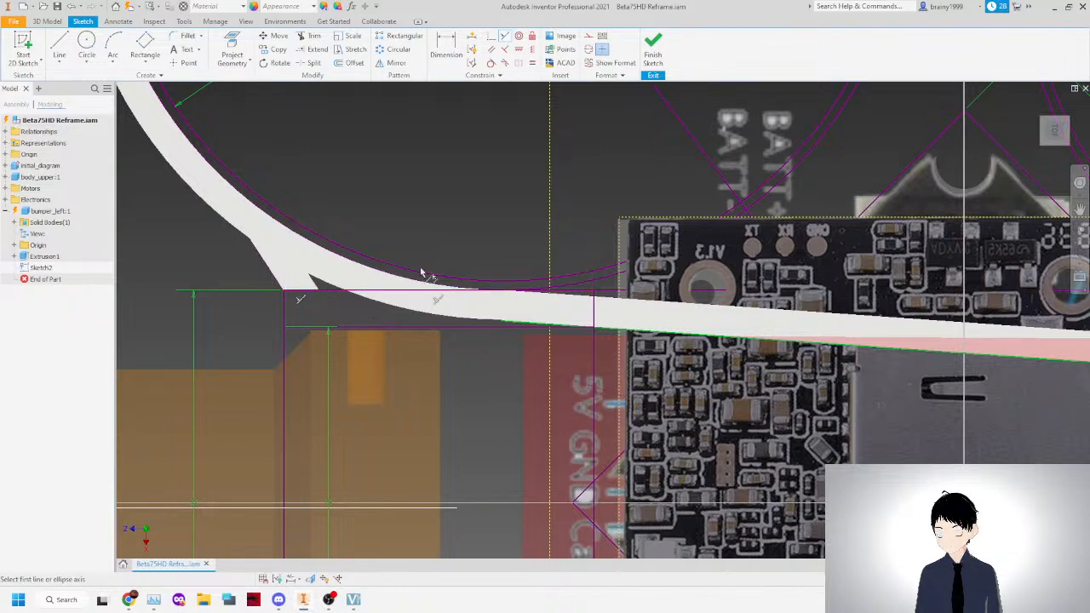
{"action": "right_click", "coordinate": [281, 175]}
{"action": "left_click", "coordinate": [316, 170]}
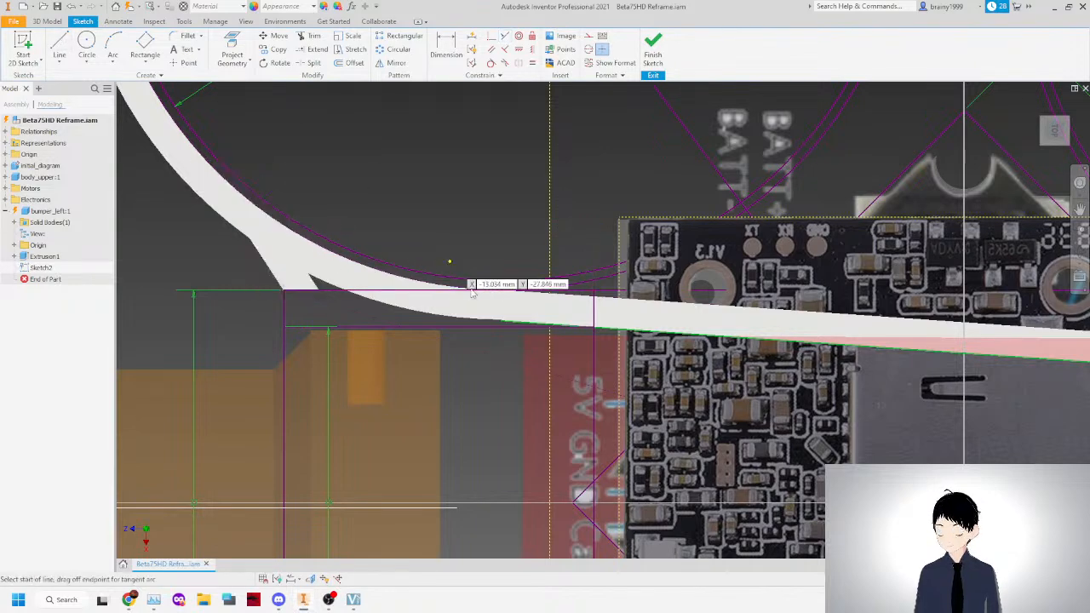
{"action": "left_click", "coordinate": [505, 291]}
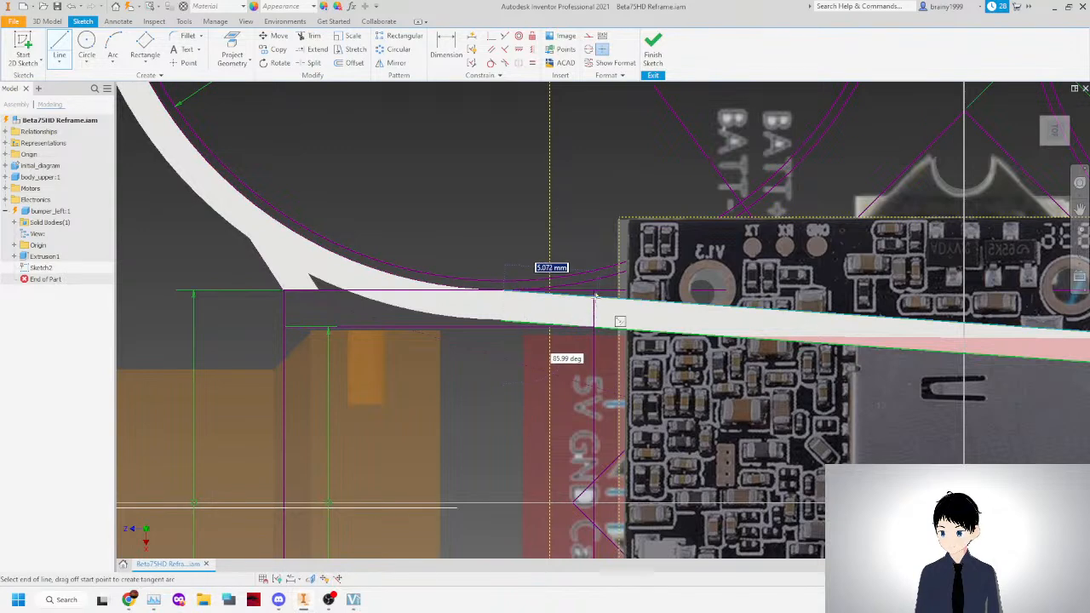
{"action": "key", "text": "Escape"}
Draw a horizontal centreline across the camera rectangle, from its outer edge to its inner edge.
{"action": "left_click_drag", "start_coordinate": [222, 353], "coordinate": [606, 255]}
{"action": "scroll", "coordinate": [502, 310], "scroll_direction": "down", "scroll_amount": 2}
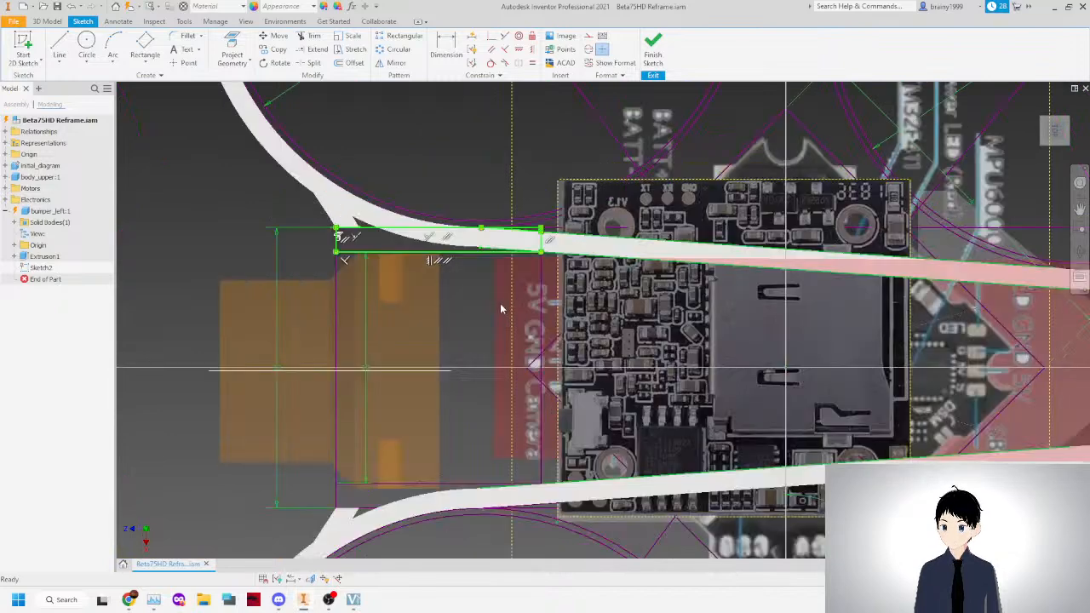
{"action": "left_click", "coordinate": [60, 47]}
{"action": "left_click", "coordinate": [339, 368]}
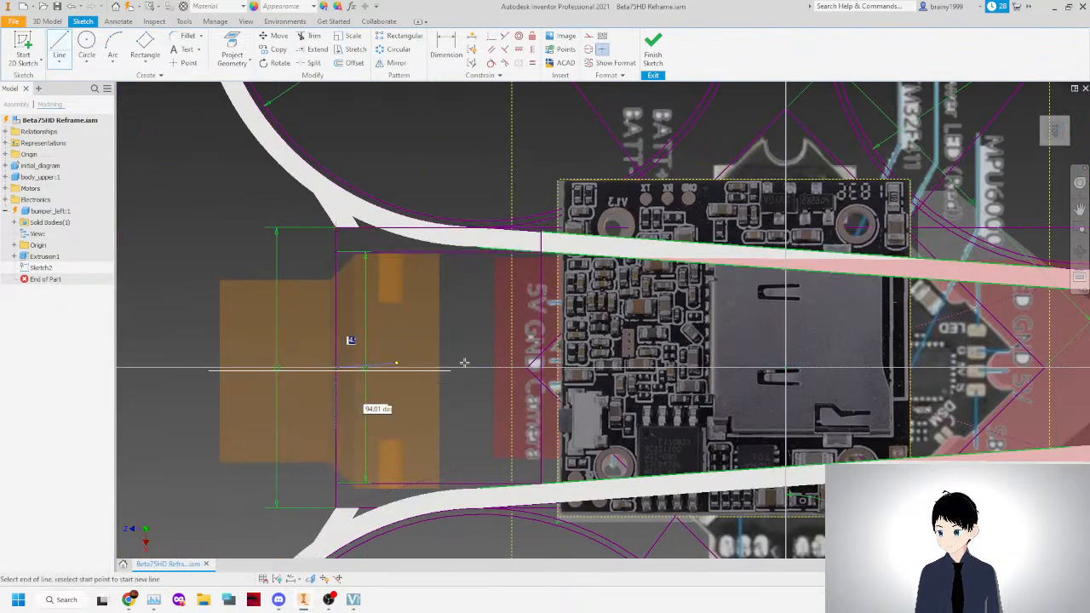
{"action": "left_click", "coordinate": [542, 368]}
{"action": "right_click", "coordinate": [429, 309]}
{"action": "left_click", "coordinate": [473, 310]}
Mirror the upper strip outline across the horizontal centreline.
{"action": "left_click", "coordinate": [393, 62]}
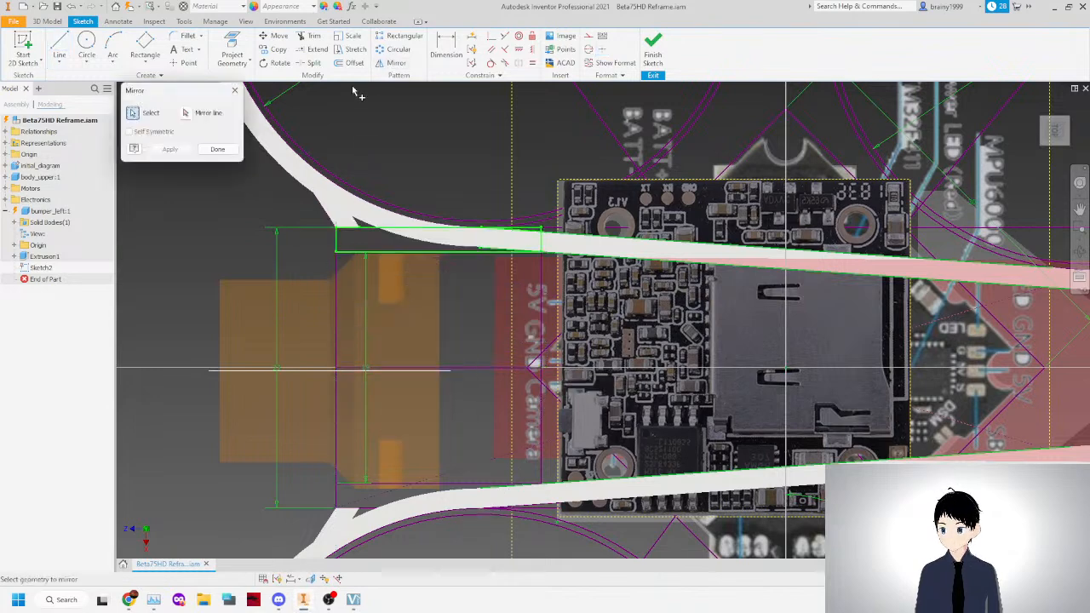
{"action": "left_click", "coordinate": [401, 370]}
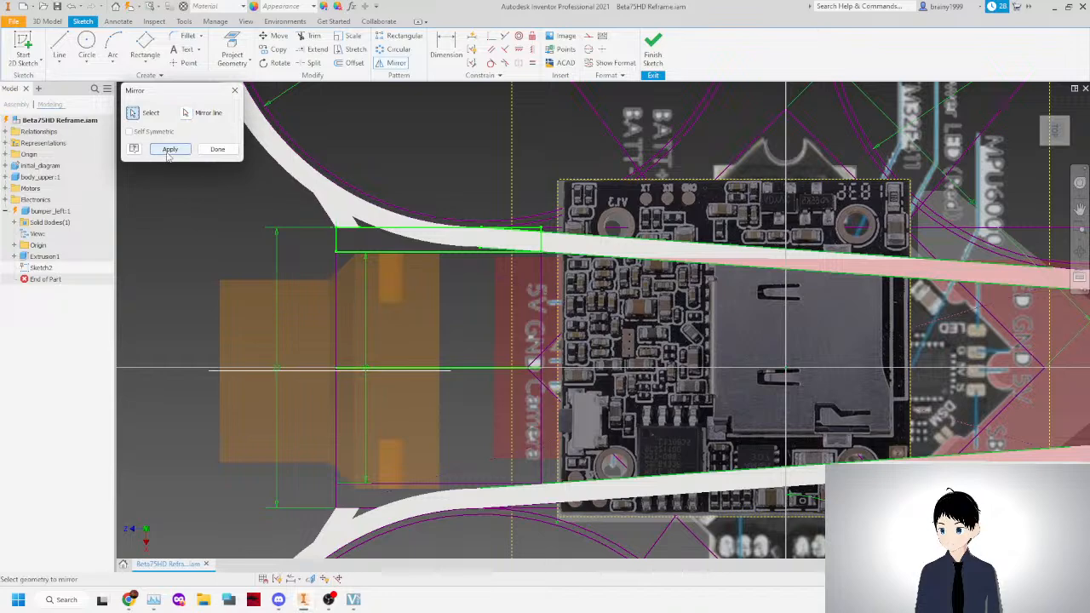
{"action": "left_click", "coordinate": [218, 149]}
Set up an extrusion of both camera strip profiles, joined to the bumper, and flip its direction into the bumper's depth.
{"action": "key", "text": "e"}
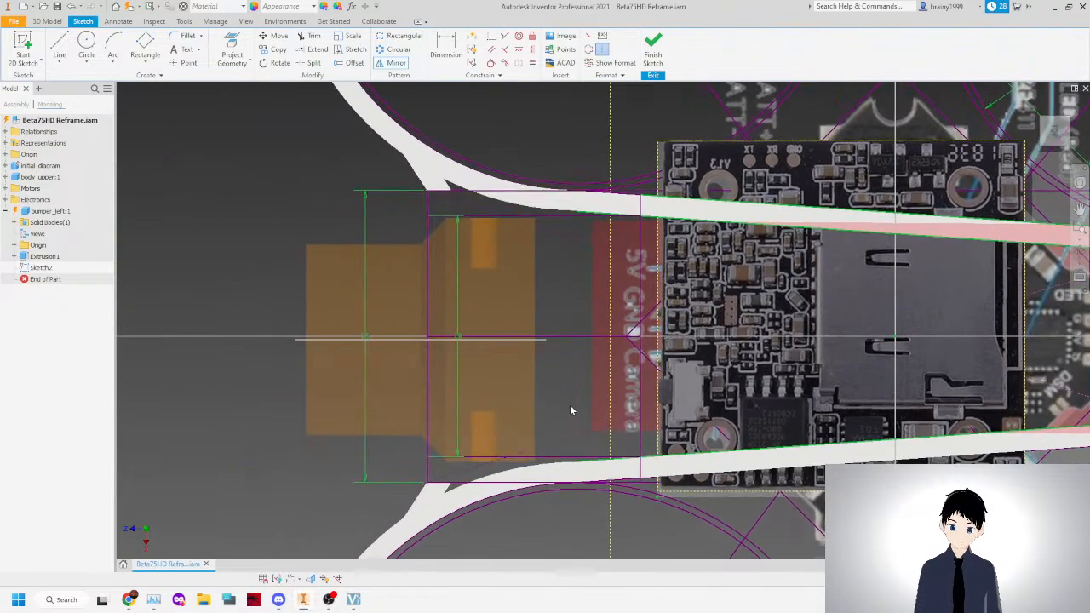
{"action": "scroll", "coordinate": [501, 477], "scroll_direction": "up", "scroll_amount": 3}
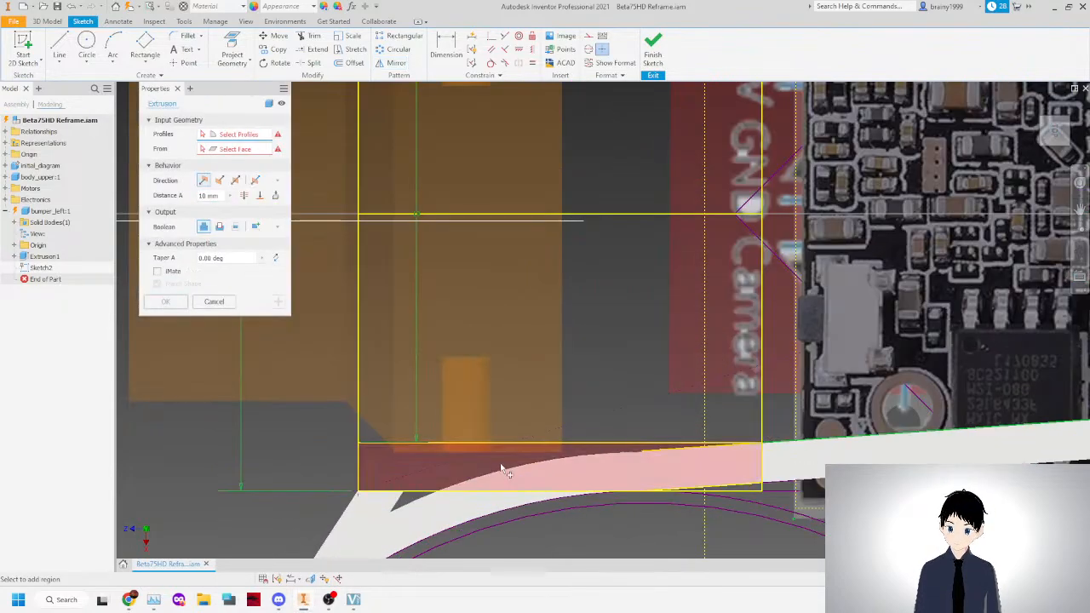
{"action": "left_click", "coordinate": [499, 463]}
{"action": "scroll", "coordinate": [499, 462], "scroll_direction": "down", "scroll_amount": 3}
{"action": "left_click", "coordinate": [534, 286]}
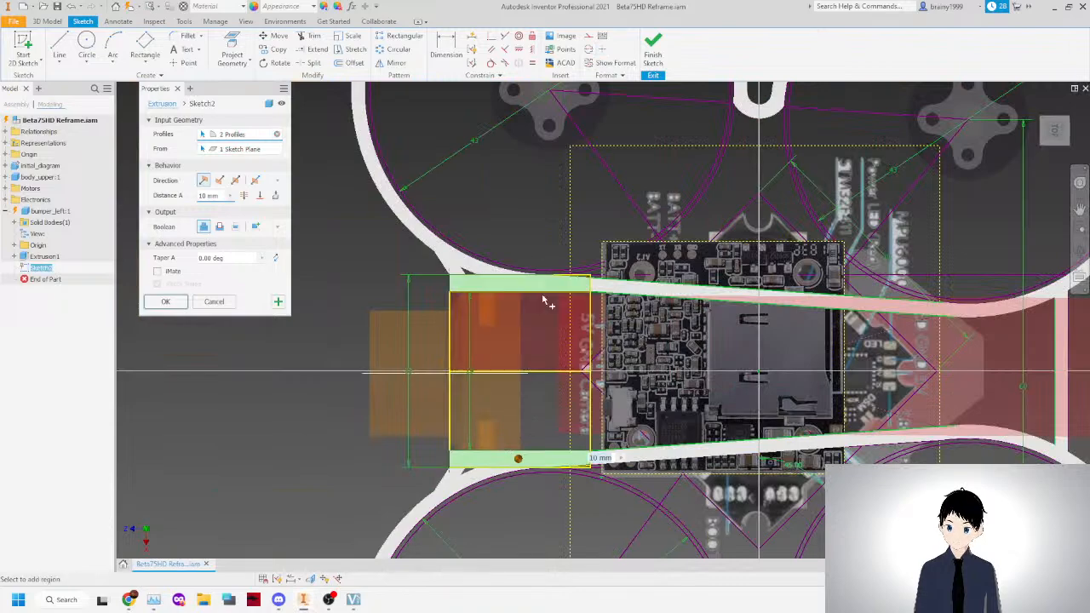
{"action": "middle_click_drag", "start_coordinate": [263, 384], "coordinate": [277, 110], "text": "shift"}
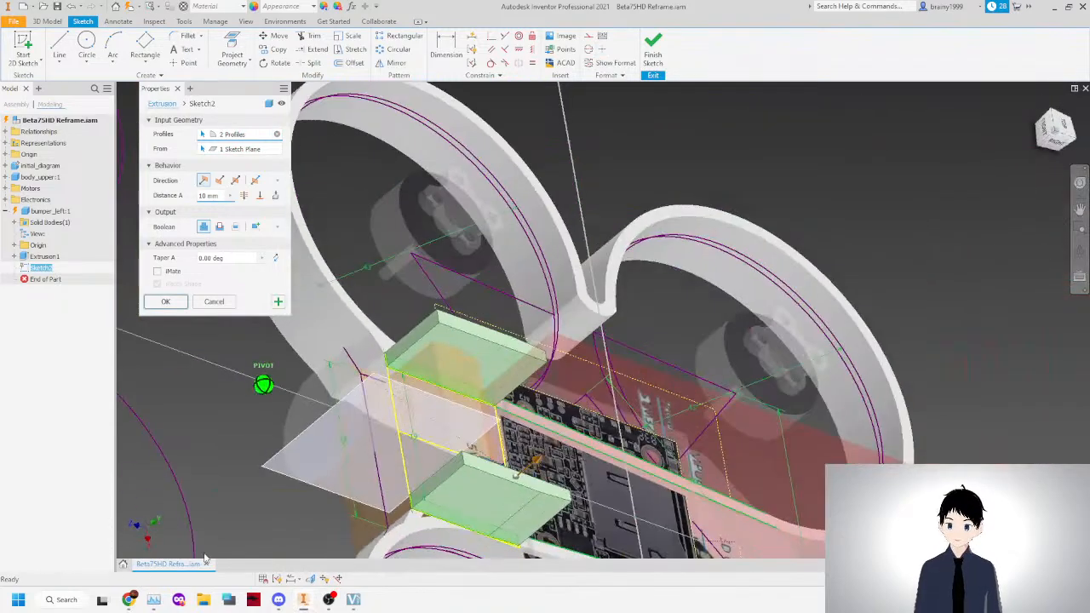
{"action": "left_click", "coordinate": [220, 180]}
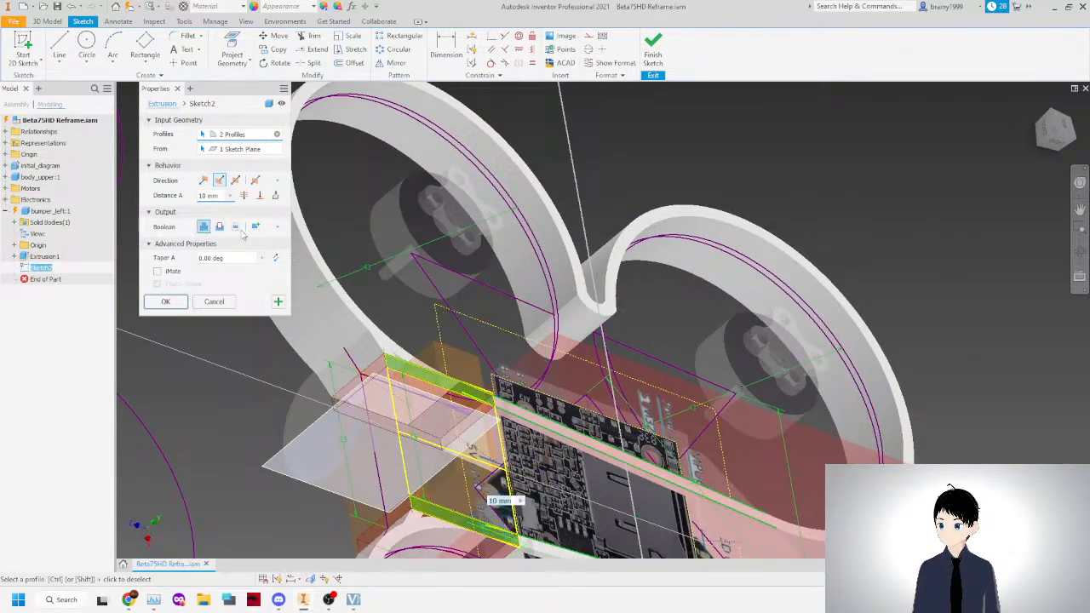
End the strip extrusion at the bumper's opposite face and create it.
{"action": "scroll", "coordinate": [383, 234], "scroll_direction": "down", "scroll_amount": 6}
{"action": "left_click_drag", "start_coordinate": [1059, 137], "coordinate": [1034, 141]}
{"action": "scroll", "coordinate": [344, 272], "scroll_direction": "up", "scroll_amount": 8}
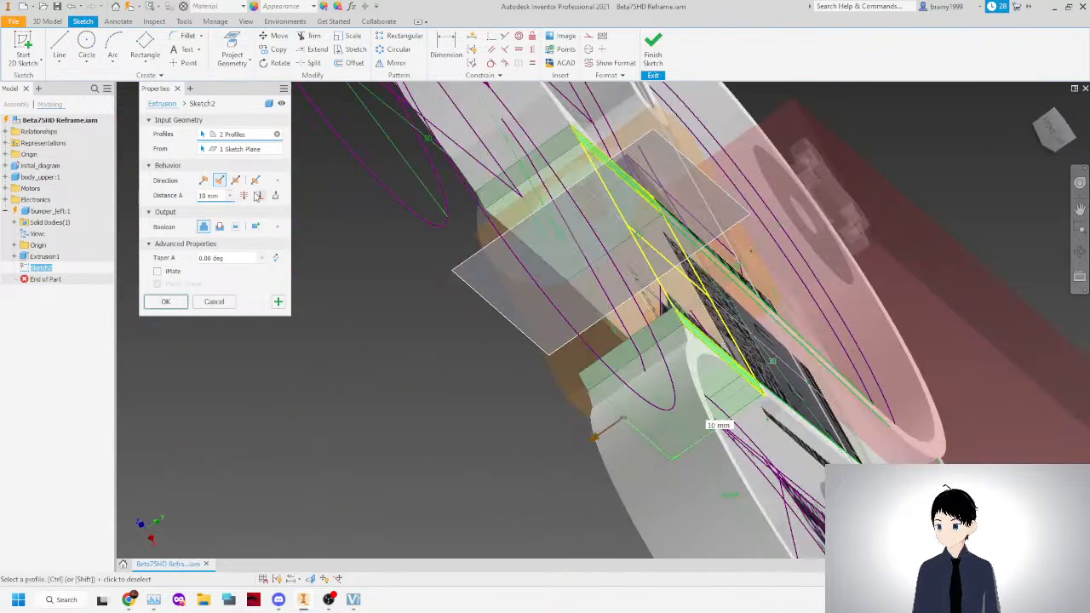
{"action": "left_click", "coordinate": [260, 196]}
{"action": "left_click_drag", "start_coordinate": [1056, 132], "coordinate": [1073, 136]}
{"action": "left_click", "coordinate": [617, 437]}
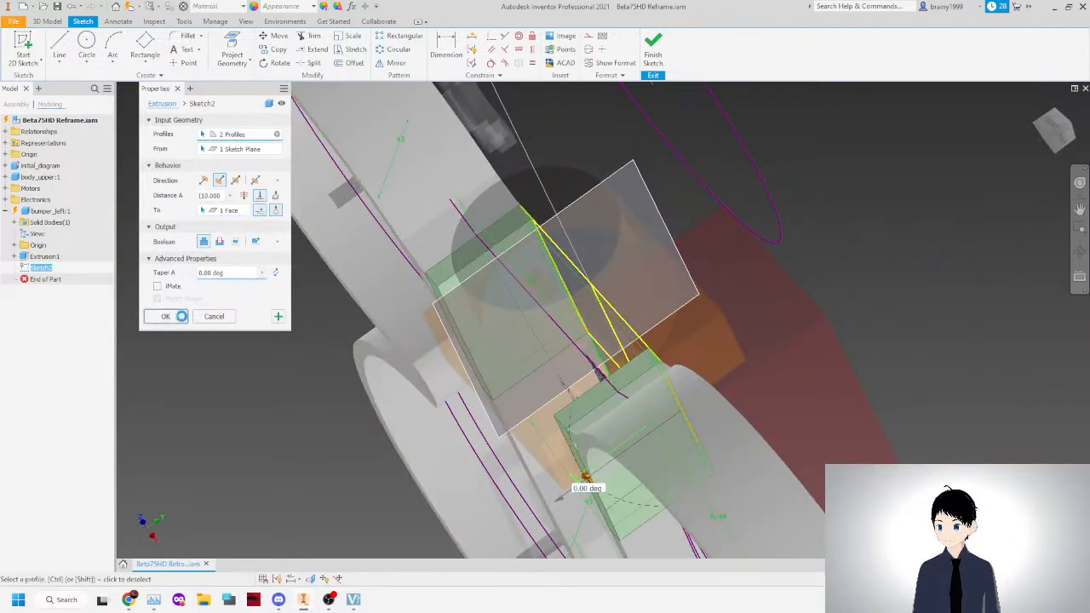
{"action": "left_click", "coordinate": [166, 317]}
{"action": "left_click_drag", "start_coordinate": [1055, 133], "coordinate": [1078, 146]}
{"action": "scroll", "coordinate": [722, 297], "scroll_direction": "down", "scroll_amount": 4}
{"action": "scroll", "coordinate": [721, 299], "scroll_direction": "up", "scroll_amount": 6}
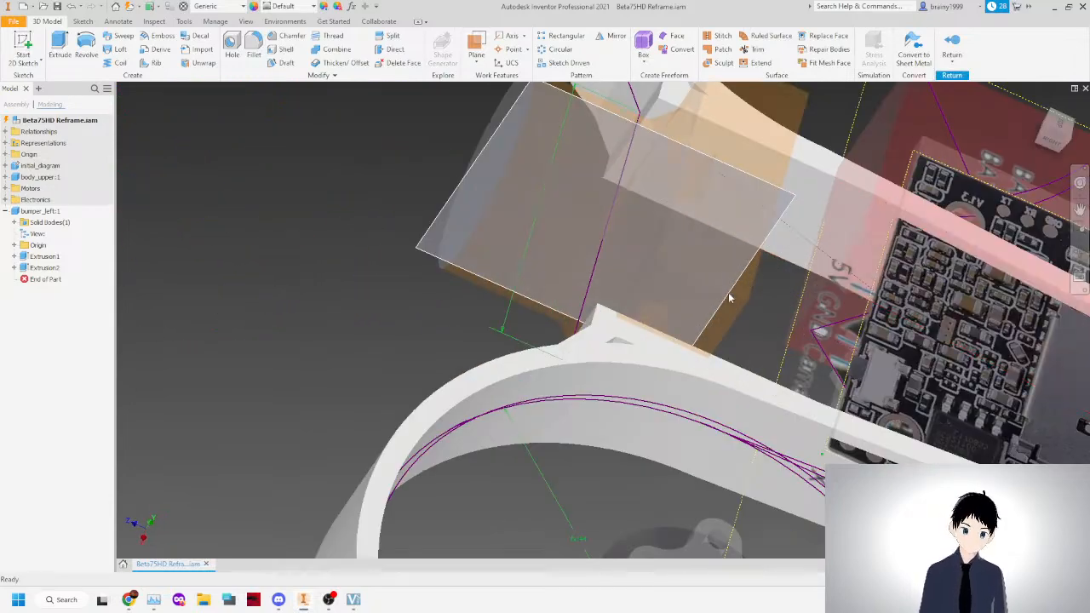
{"action": "scroll", "coordinate": [739, 199], "scroll_direction": "down", "scroll_amount": 4}
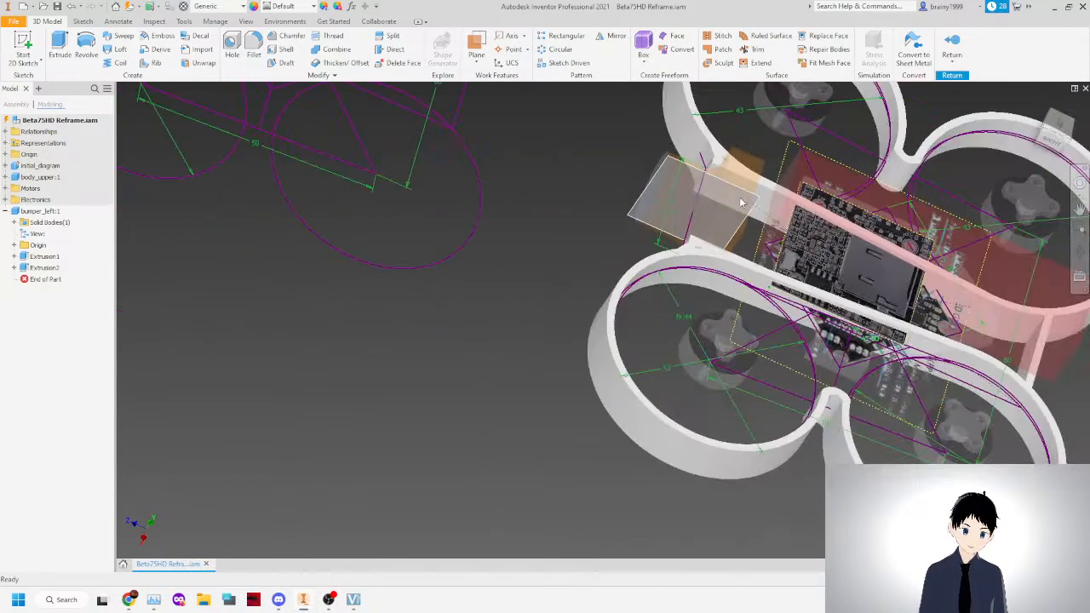
Return to the assembly, raise the camera relative to the bumper, and shift it slightly toward the circuit boards.
{"action": "left_click", "coordinate": [1056, 143]}
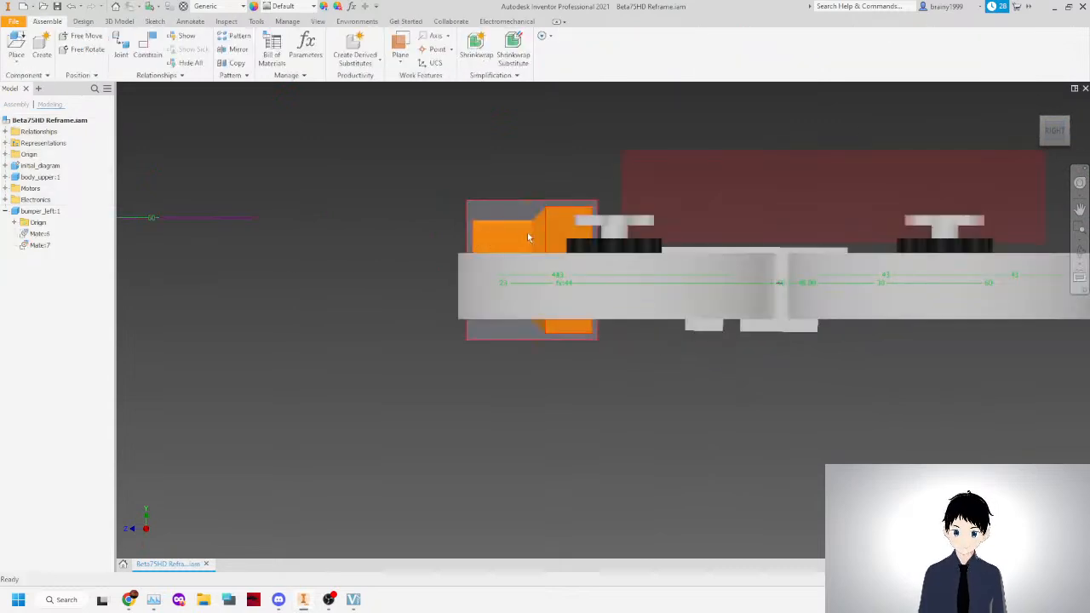
{"action": "left_click_drag", "start_coordinate": [549, 229], "coordinate": [562, 200]}
{"action": "left_click_drag", "start_coordinate": [1057, 132], "coordinate": [1052, 232]}
{"action": "left_click", "coordinate": [684, 361]}
{"action": "scroll", "coordinate": [684, 361], "scroll_direction": "down", "scroll_amount": 2}
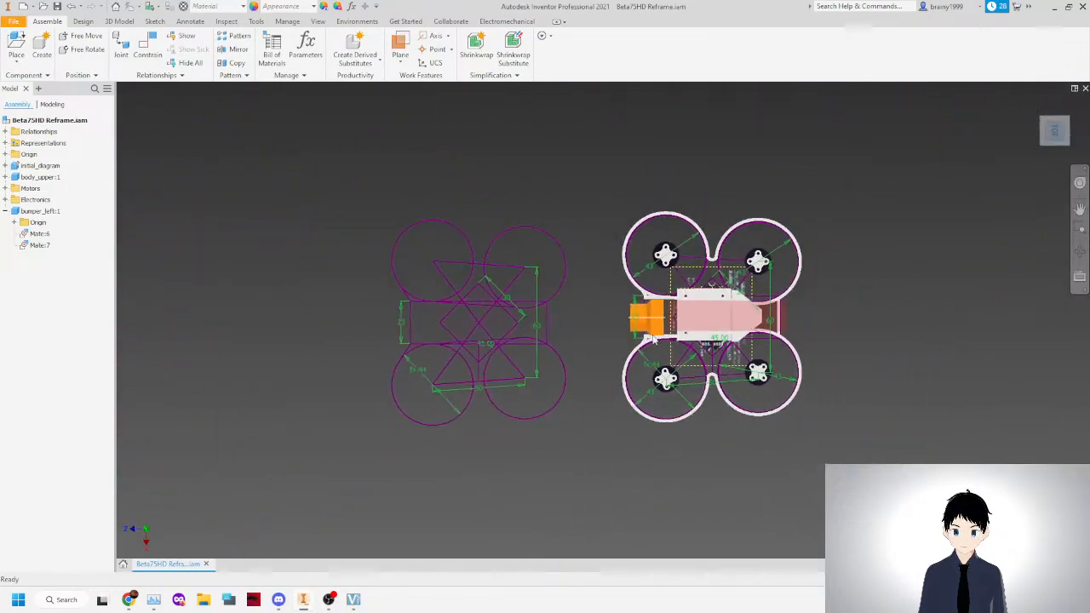
{"action": "scroll", "coordinate": [682, 330], "scroll_direction": "up", "scroll_amount": 5}
{"action": "left_click_drag", "start_coordinate": [586, 271], "coordinate": [598, 273]}
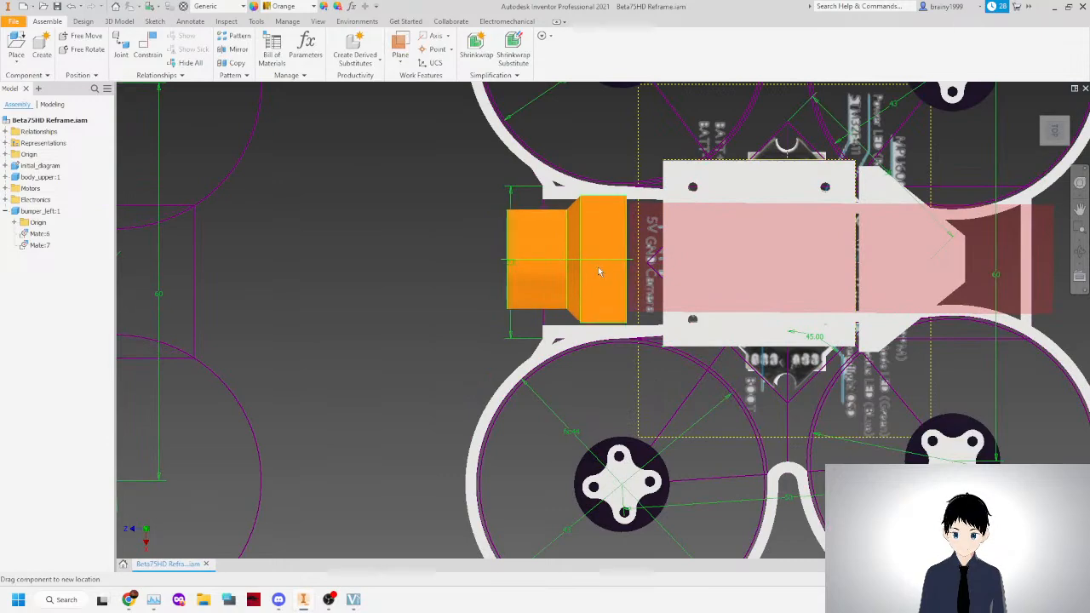
Lift the four-hole plate above the bumper arms and adjust the electronics stack's height from the side.
{"action": "mouse_move", "coordinate": [1055, 134]}
{"action": "left_mouse_down"}
{"action": "mouse_move", "coordinate": [1055, 59]}
{"action": "mouse_move", "coordinate": [1040, 145]}
{"action": "left_mouse_up"}
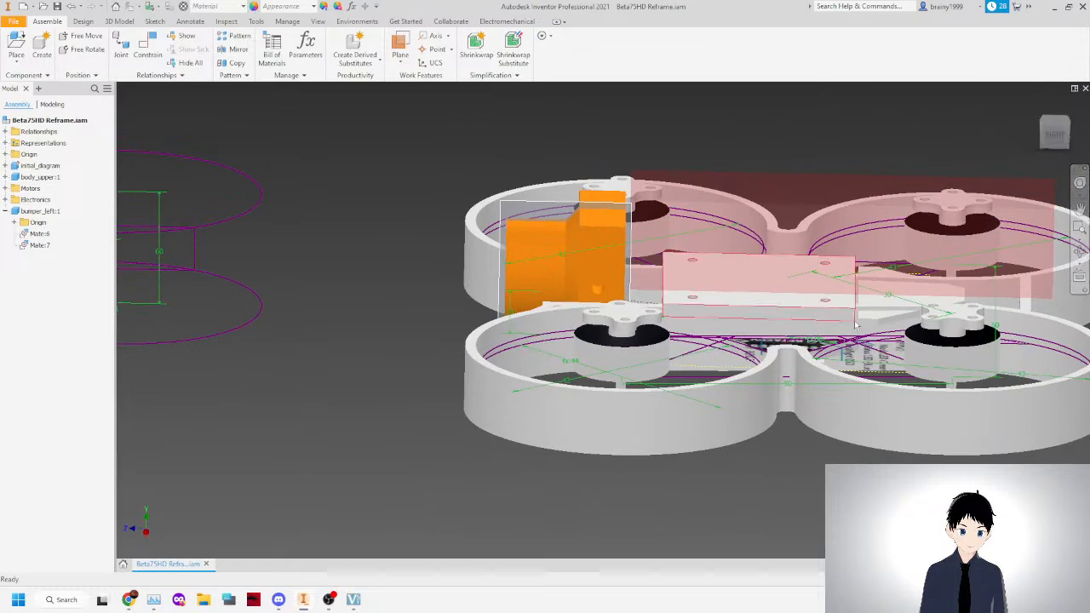
{"action": "left_click_drag", "start_coordinate": [832, 299], "coordinate": [822, 269]}
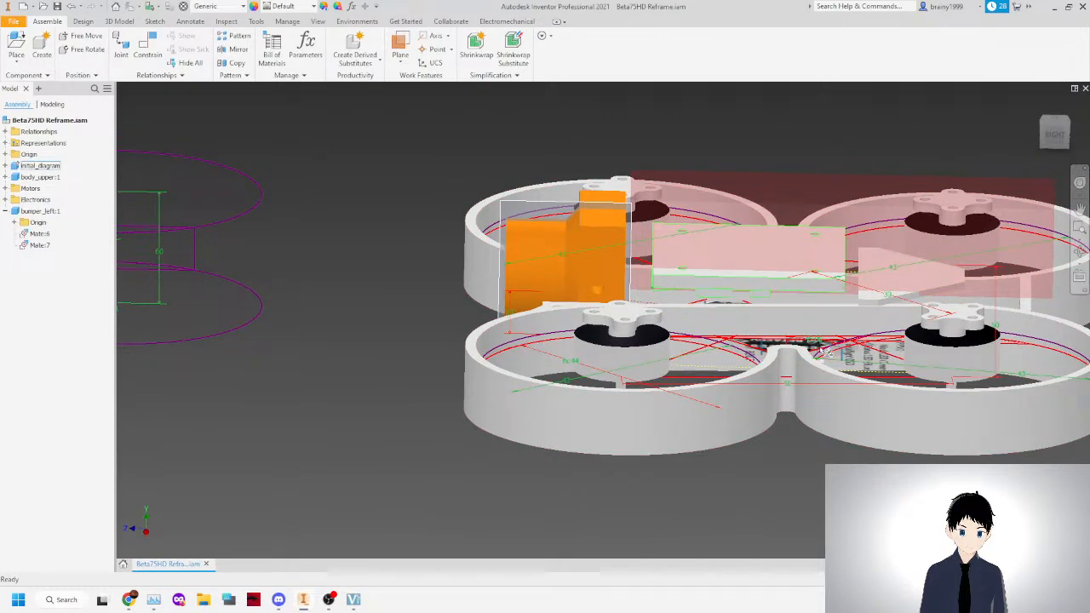
{"action": "scroll", "coordinate": [823, 350], "scroll_direction": "up", "scroll_amount": 5}
{"action": "scroll", "coordinate": [821, 373], "scroll_direction": "down", "scroll_amount": 2}
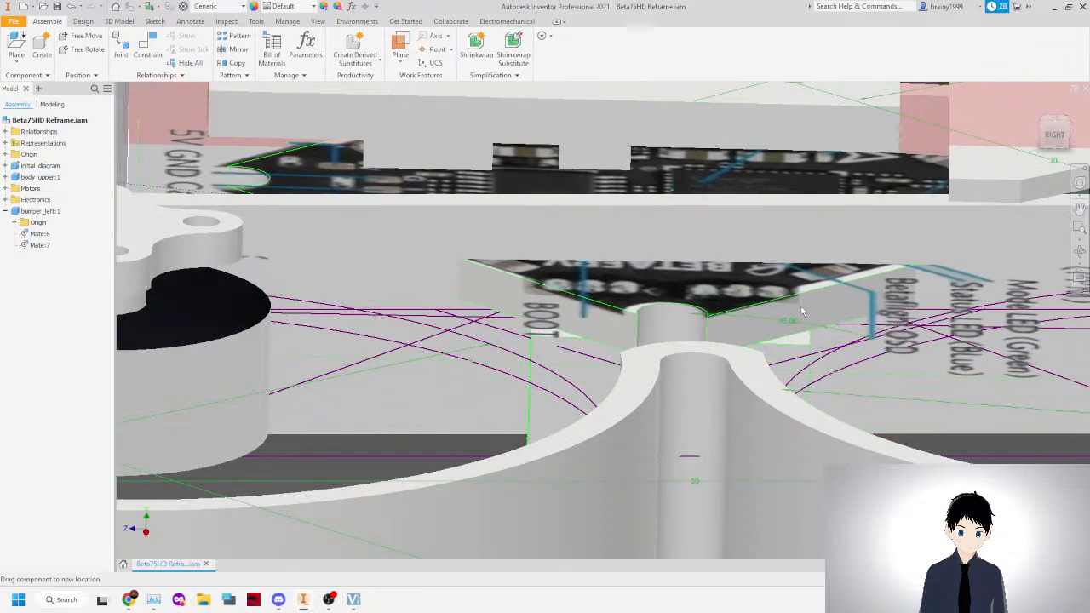
{"action": "scroll", "coordinate": [771, 309], "scroll_direction": "down", "scroll_amount": 5}
{"action": "left_click", "coordinate": [768, 363]}
{"action": "left_click", "coordinate": [781, 447]}
{"action": "left_click", "coordinate": [1056, 145]}
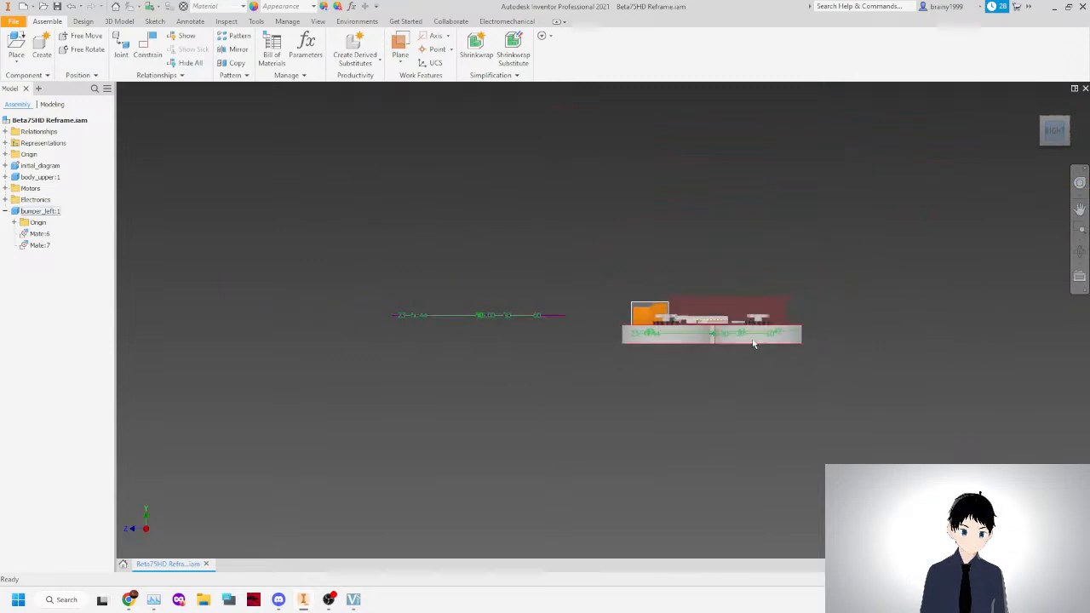
{"action": "left_click", "coordinate": [770, 350]}
{"action": "left_click_drag", "start_coordinate": [770, 381], "coordinate": [782, 353]}
{"action": "left_click", "coordinate": [894, 289]}
Shift the four-hole plate and the pointed plate so they sit roughly centred between the bumper arms.
{"action": "mouse_move", "coordinate": [1054, 128]}
{"action": "left_mouse_down"}
{"action": "mouse_move", "coordinate": [1045, 180]}
{"action": "mouse_move", "coordinate": [1012, 178]}
{"action": "mouse_move", "coordinate": [1044, 179]}
{"action": "mouse_move", "coordinate": [1047, 129]}
{"action": "mouse_move", "coordinate": [1046, 179]}
{"action": "mouse_move", "coordinate": [1047, 162]}
{"action": "left_mouse_up"}
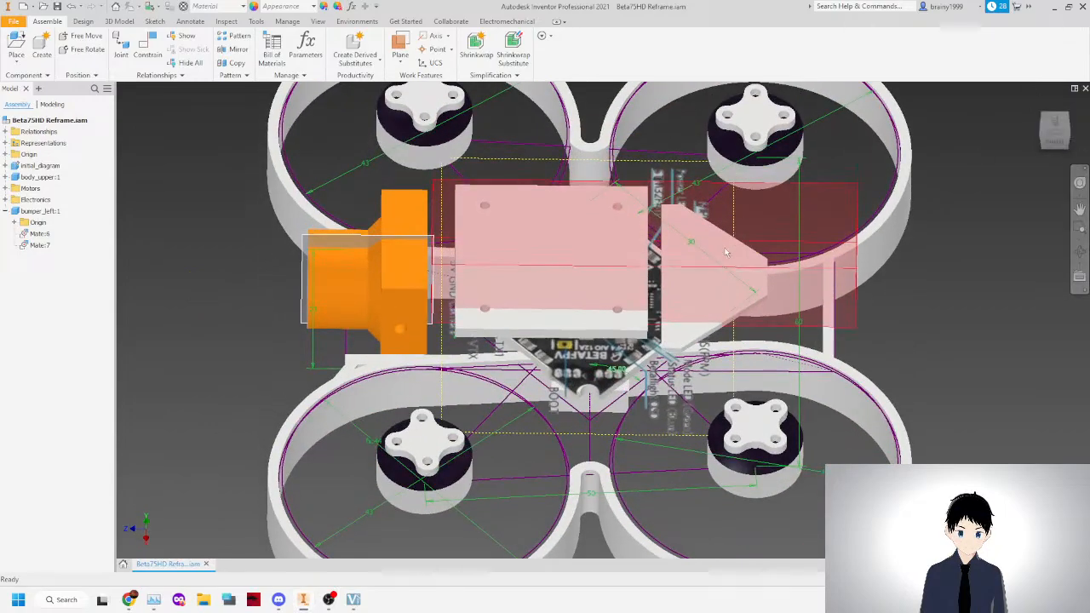
{"action": "scroll", "coordinate": [793, 252], "scroll_direction": "down", "scroll_amount": 3}
{"action": "scroll", "coordinate": [792, 252], "scroll_direction": "down", "scroll_amount": 3}
{"action": "scroll", "coordinate": [737, 305], "scroll_direction": "up", "scroll_amount": 6}
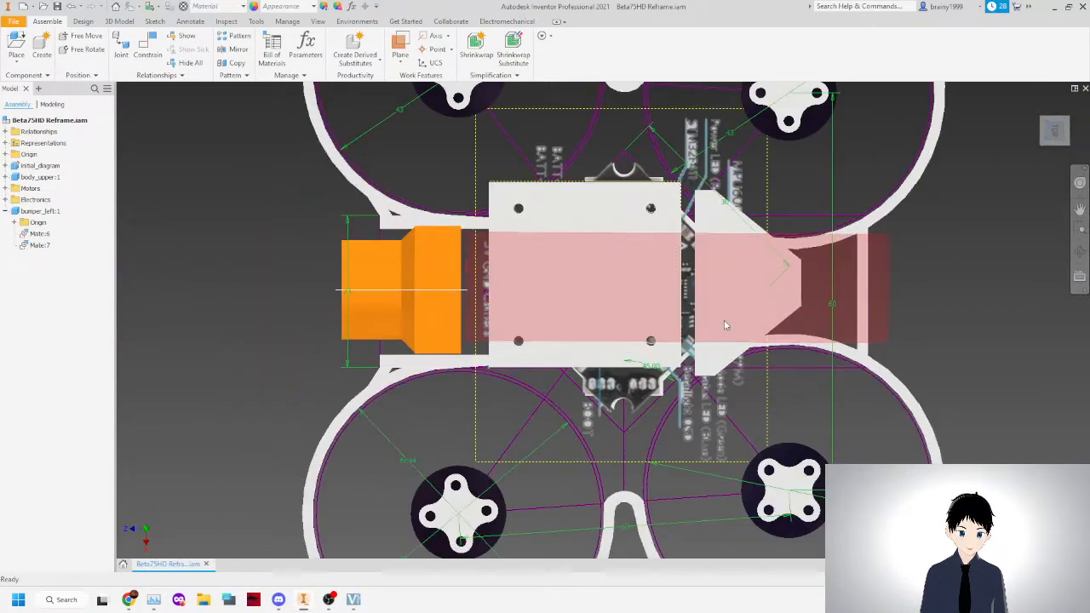
{"action": "left_click_drag", "start_coordinate": [624, 198], "coordinate": [626, 209]}
{"action": "left_click_drag", "start_coordinate": [734, 256], "coordinate": [728, 259]}
{"action": "left_click_drag", "start_coordinate": [343, 284], "coordinate": [343, 284]}
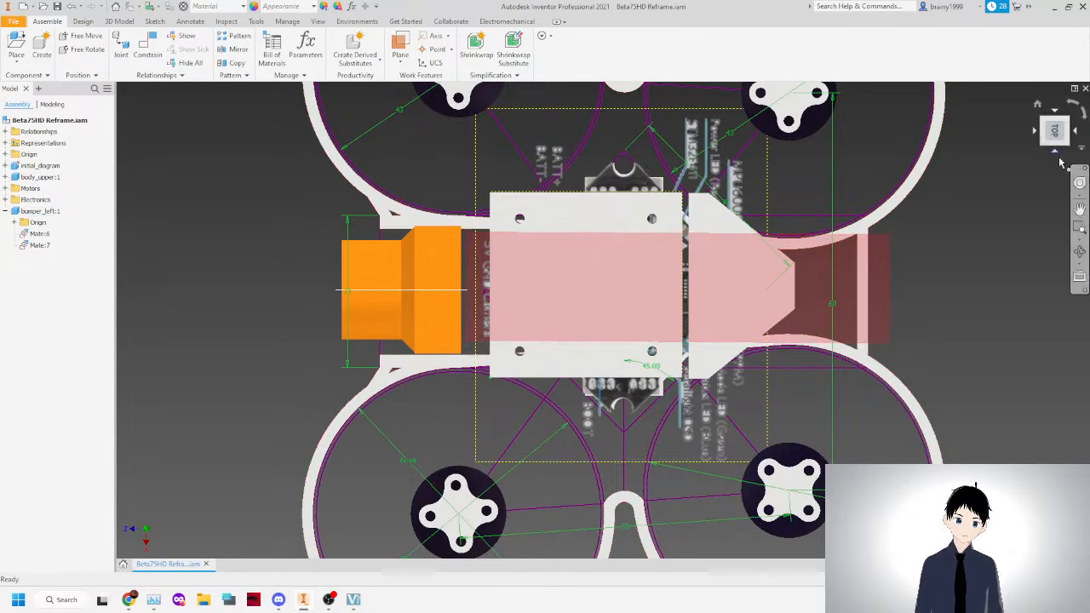
Open the bumper_left part for editing within the assembly.
{"action": "left_click", "coordinate": [1056, 153]}
{"action": "middle_click_drag", "start_coordinate": [958, 162], "coordinate": [663, 360], "text": "shift"}
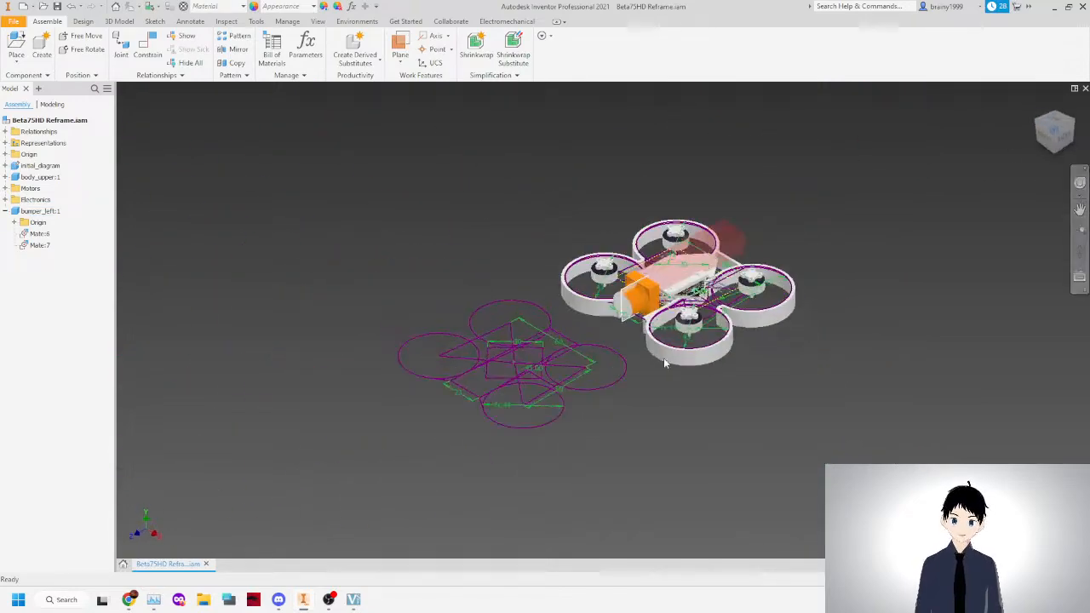
{"action": "scroll", "coordinate": [664, 362], "scroll_direction": "up", "scroll_amount": 5}
{"action": "left_click", "coordinate": [21, 46]}
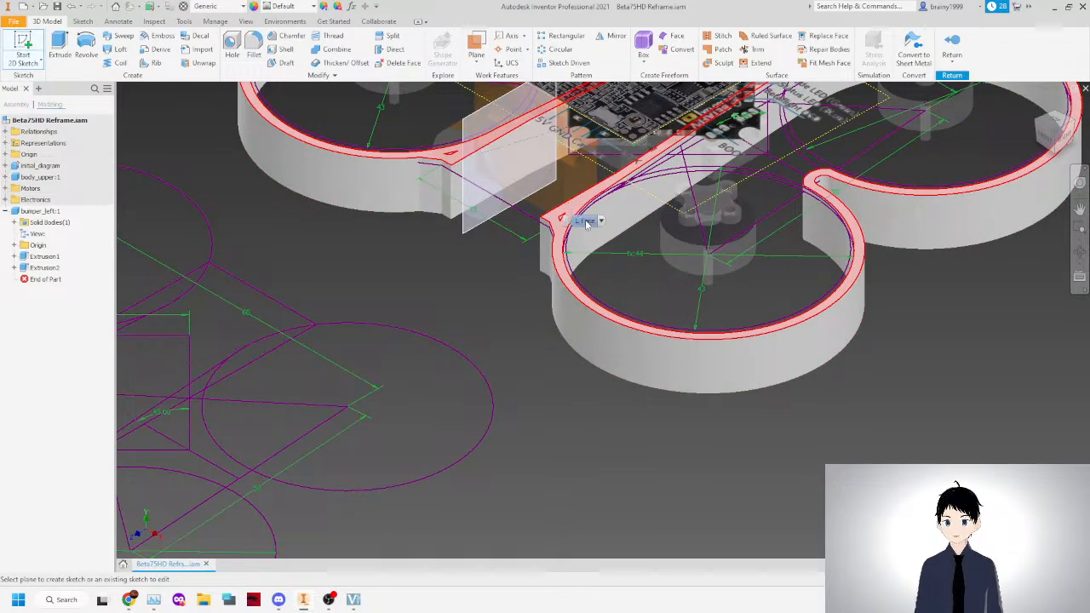
{"action": "left_click", "coordinate": [571, 208]}
{"action": "key", "text": "ctrl+z"}
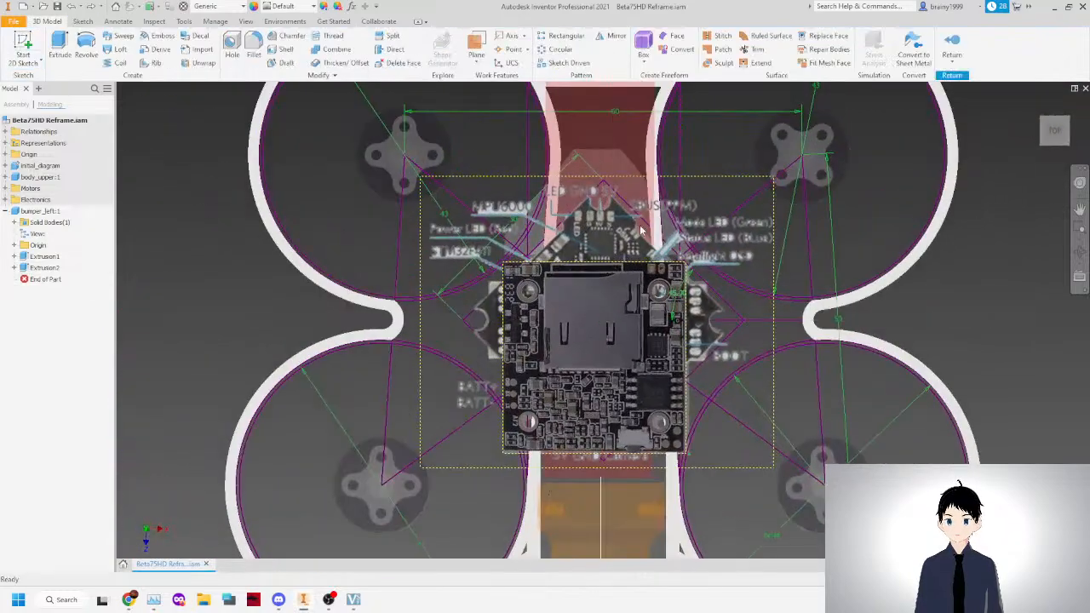
Start a new sketch on the side face of one camera mounting strip that faces the camera.
{"action": "left_click_drag", "start_coordinate": [1046, 137], "coordinate": [1022, 96]}
{"action": "left_click", "coordinate": [23, 44]}
{"action": "scroll", "coordinate": [503, 353], "scroll_direction": "down", "scroll_amount": 5}
{"action": "scroll", "coordinate": [552, 445], "scroll_direction": "up", "scroll_amount": 8}
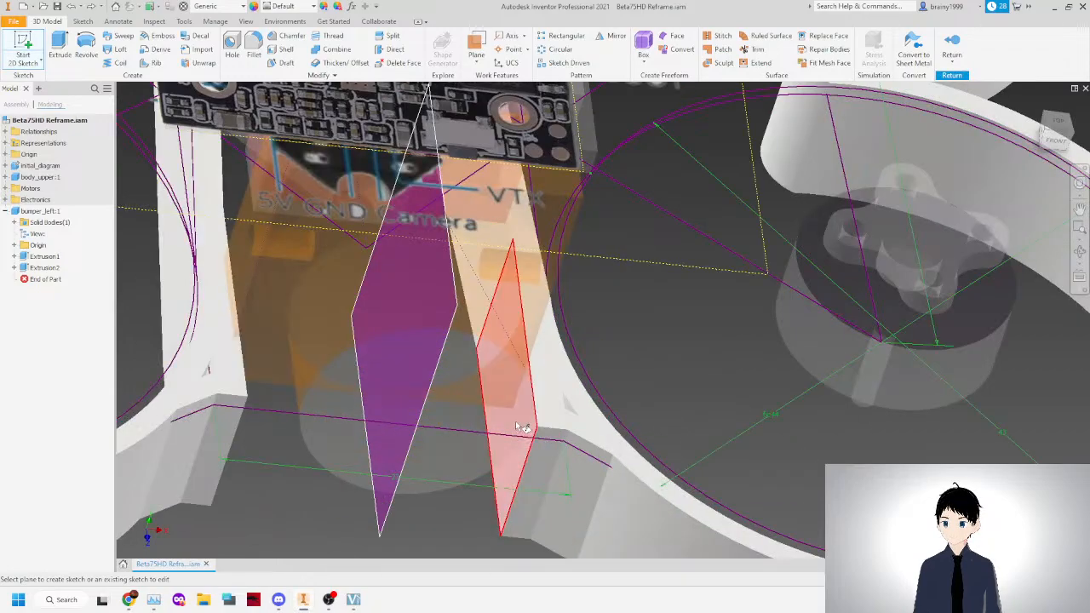
{"action": "left_click", "coordinate": [509, 456]}
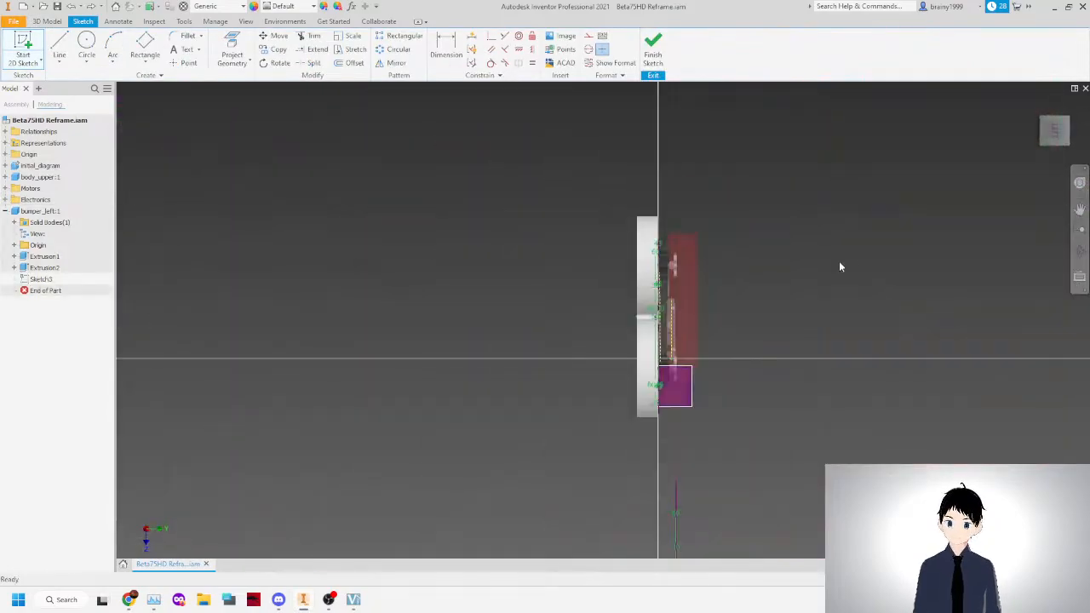
Draw a three-point rectangle about 16.5 mm long, rising from the upper edge of the mounting strip's inner face.
{"action": "left_click", "coordinate": [1073, 104]}
{"action": "middle_click_drag", "start_coordinate": [860, 136], "coordinate": [588, 346], "text": "shift"}
{"action": "scroll", "coordinate": [568, 278], "scroll_direction": "up", "scroll_amount": 5}
{"action": "scroll", "coordinate": [567, 278], "scroll_direction": "up", "scroll_amount": 4}
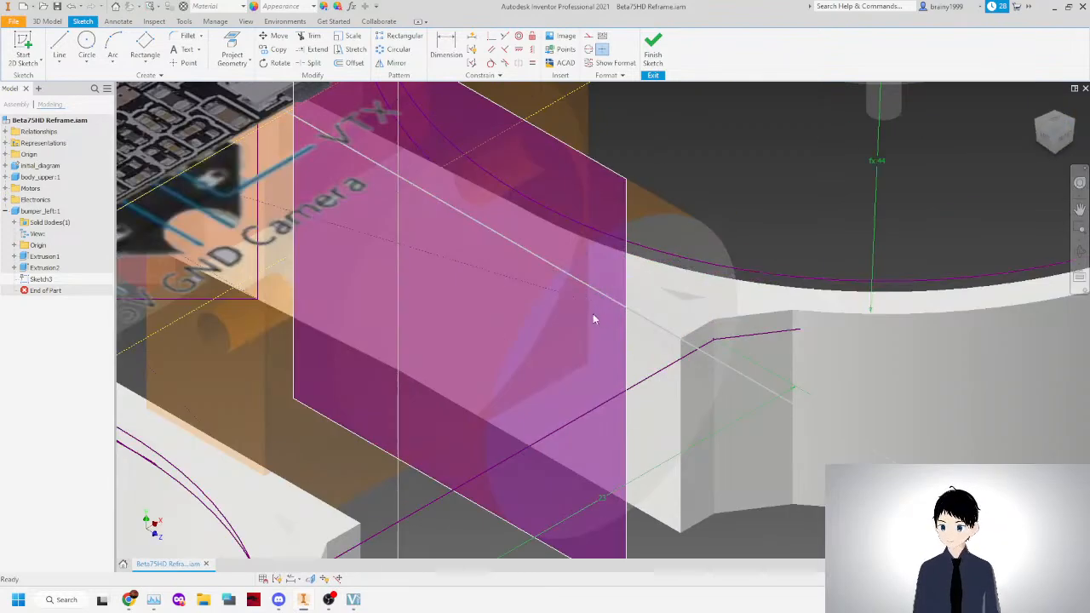
{"action": "scroll", "coordinate": [600, 314], "scroll_direction": "down", "scroll_amount": 2}
{"action": "left_click", "coordinate": [146, 41]}
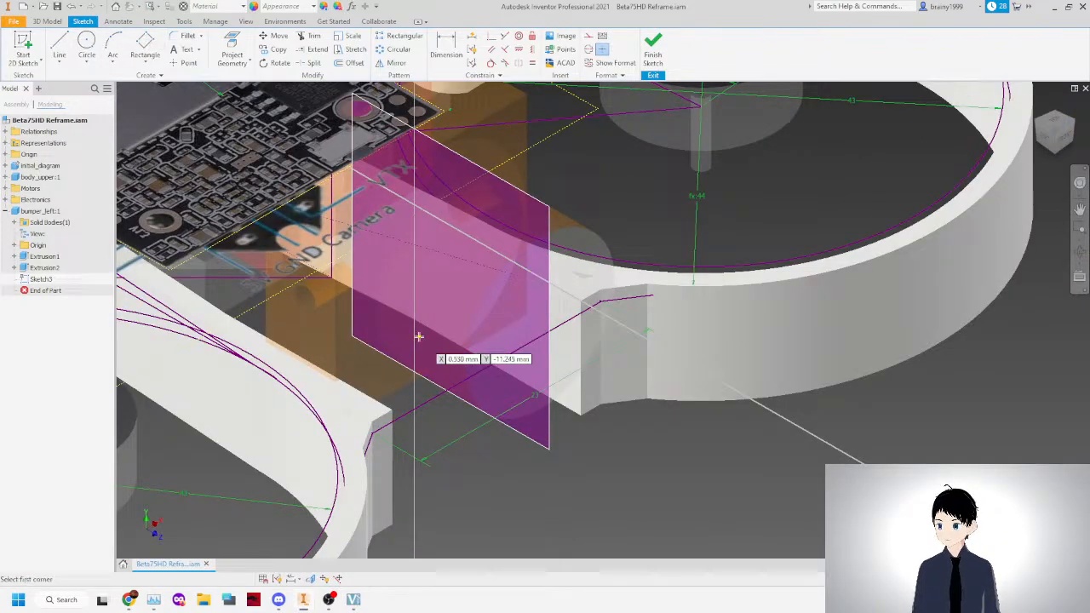
{"action": "left_click", "coordinate": [413, 203]}
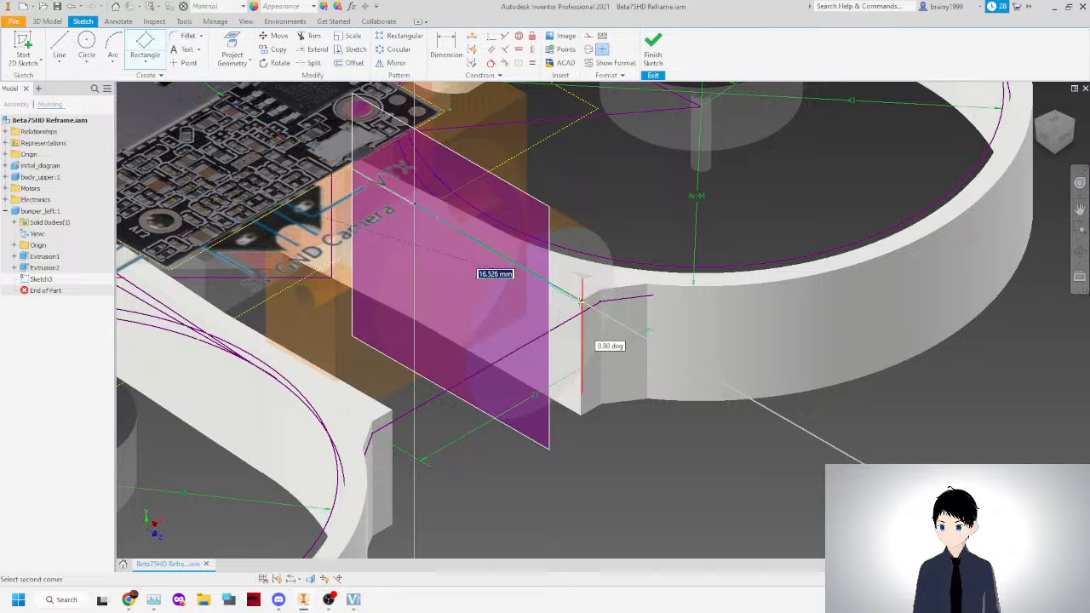
{"action": "left_click", "coordinate": [581, 298]}
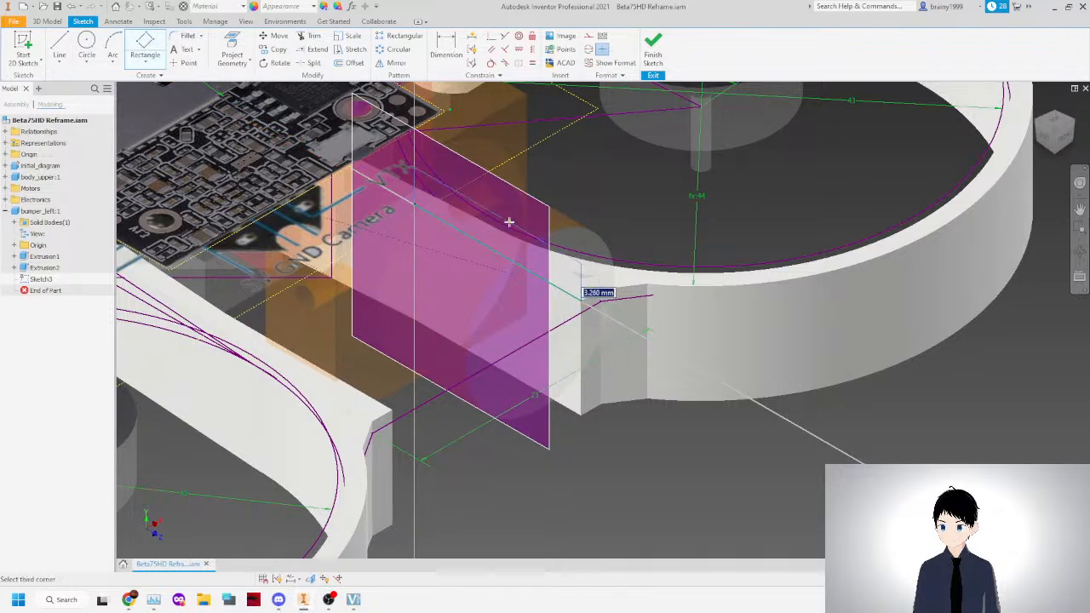
{"action": "left_click", "coordinate": [539, 166]}
{"action": "right_click", "coordinate": [655, 163]}
{"action": "left_click", "coordinate": [700, 163]}
Lower the rectangle's upper edge to shorten its height beside the camera.
{"action": "left_click", "coordinate": [1075, 136]}
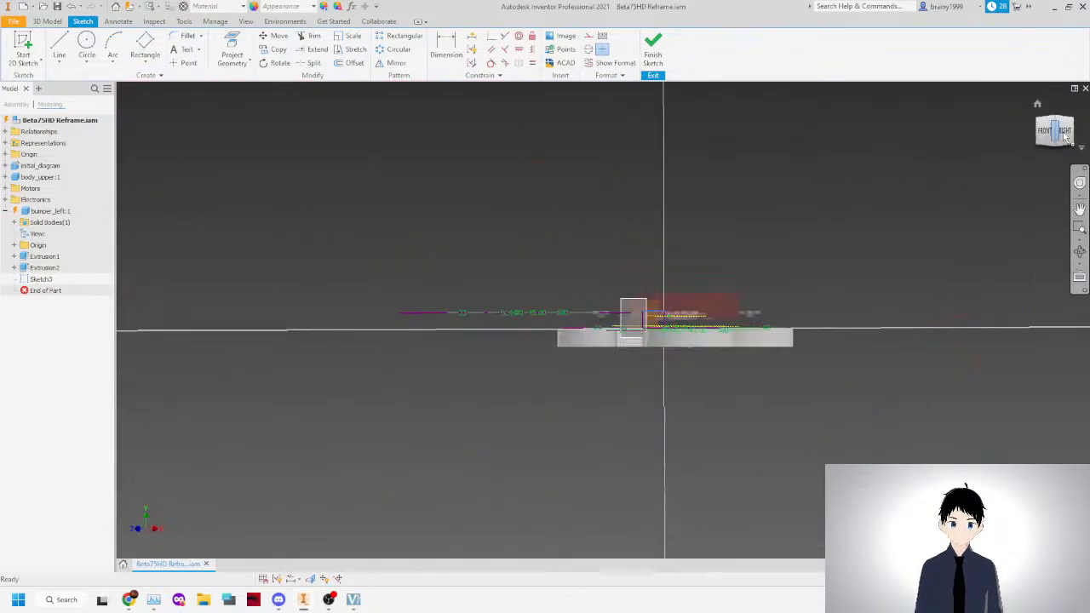
{"action": "scroll", "coordinate": [634, 313], "scroll_direction": "up", "scroll_amount": 10}
{"action": "scroll", "coordinate": [570, 225], "scroll_direction": "down", "scroll_amount": 4}
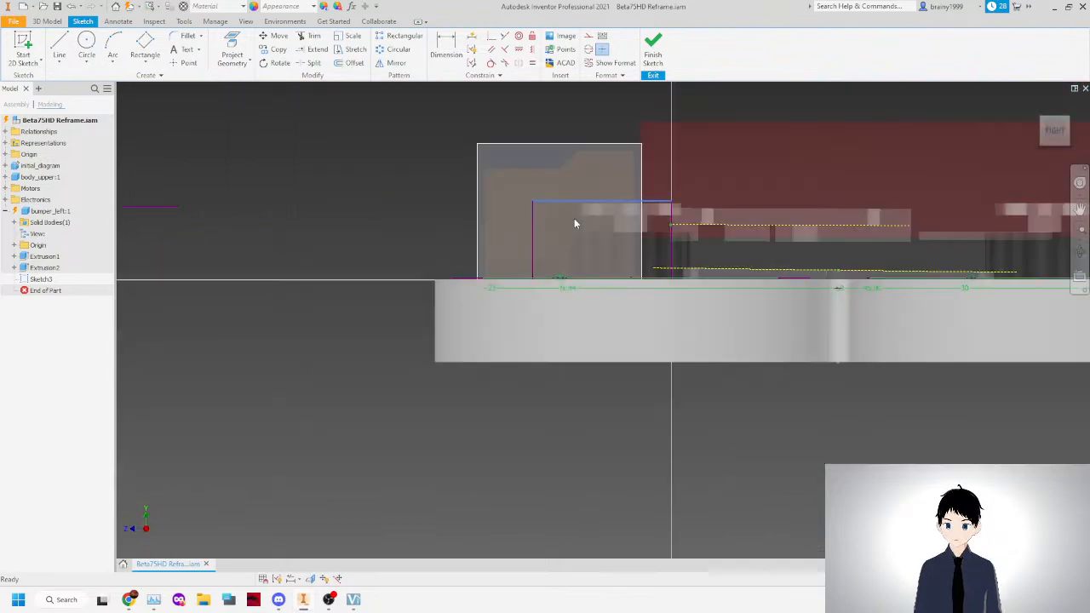
{"action": "scroll", "coordinate": [596, 195], "scroll_direction": "up", "scroll_amount": 2}
{"action": "left_click_drag", "start_coordinate": [596, 195], "coordinate": [591, 230]}
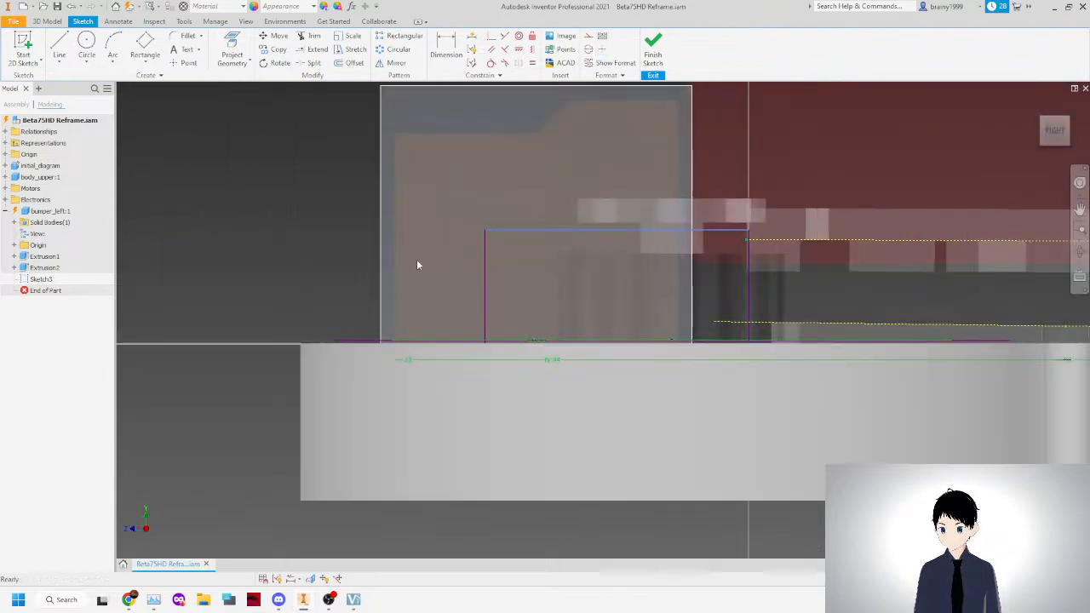
Finish the strip side sketch and return to the assembly.
{"action": "mouse_move", "coordinate": [1066, 122]}
{"action": "left_mouse_down"}
{"action": "mouse_move", "coordinate": [1080, 138]}
{"action": "mouse_move", "coordinate": [1089, 131]}
{"action": "mouse_move", "coordinate": [1036, 127]}
{"action": "left_mouse_up"}
{"action": "left_click", "coordinate": [653, 49]}
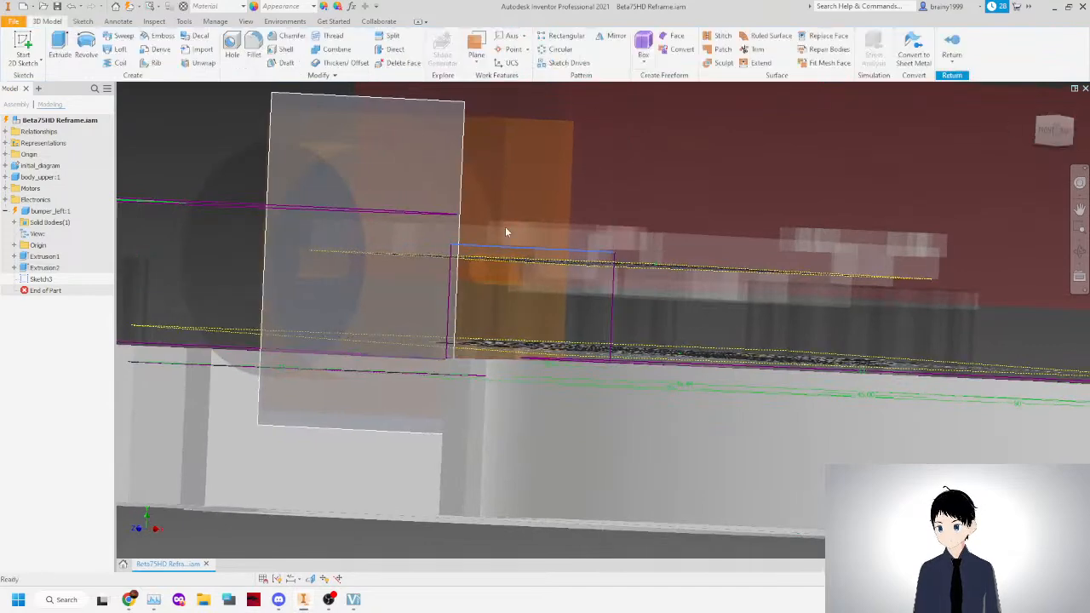
{"action": "left_click", "coordinate": [953, 45]}
{"action": "scroll", "coordinate": [949, 133], "scroll_direction": "down", "scroll_amount": 3}
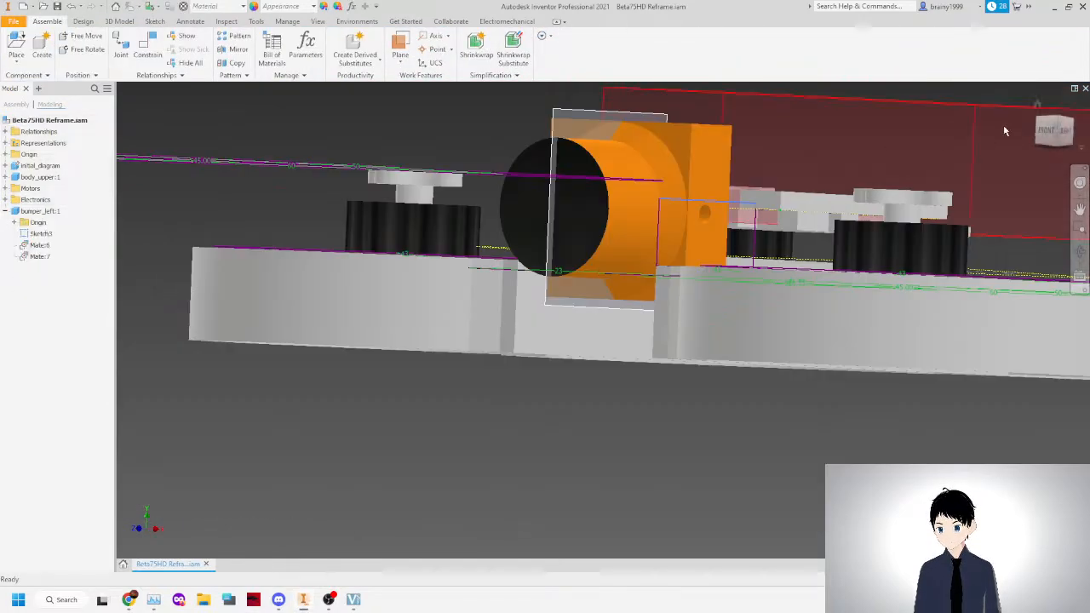
Lower the camera between the mounting strips until its underside is about level with the bumper's underside.
{"action": "left_click_drag", "start_coordinate": [1047, 130], "coordinate": [1058, 132]}
{"action": "scroll", "coordinate": [469, 418], "scroll_direction": "down", "scroll_amount": 4}
{"action": "scroll", "coordinate": [603, 352], "scroll_direction": "up", "scroll_amount": 5}
{"action": "left_click_drag", "start_coordinate": [608, 234], "coordinate": [613, 270]}
{"action": "left_click", "coordinate": [901, 192]}
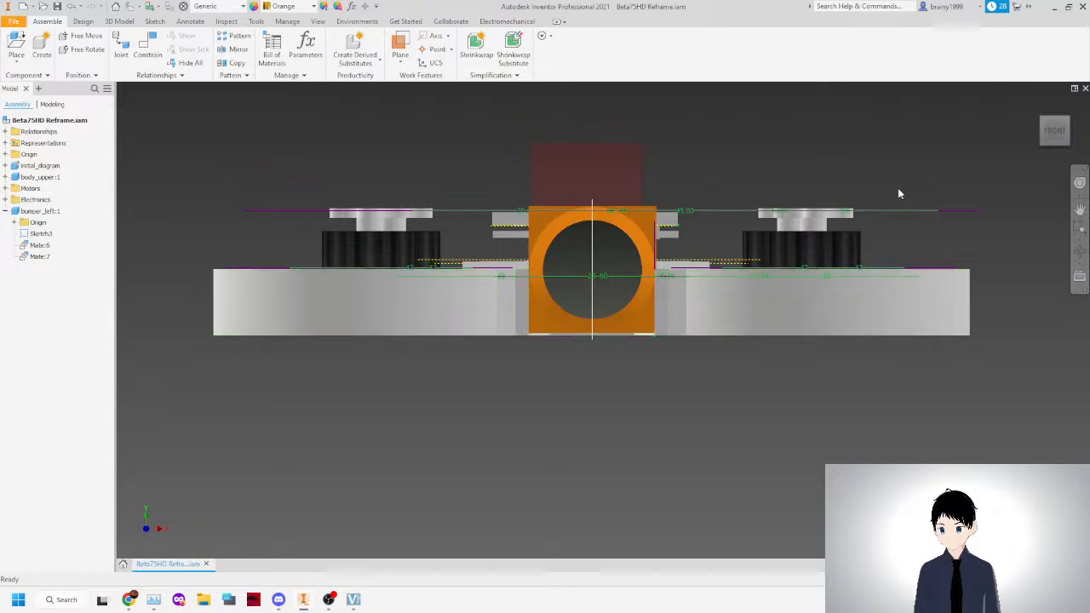
{"action": "left_click", "coordinate": [1071, 135]}
{"action": "scroll", "coordinate": [654, 336], "scroll_direction": "down", "scroll_amount": 6}
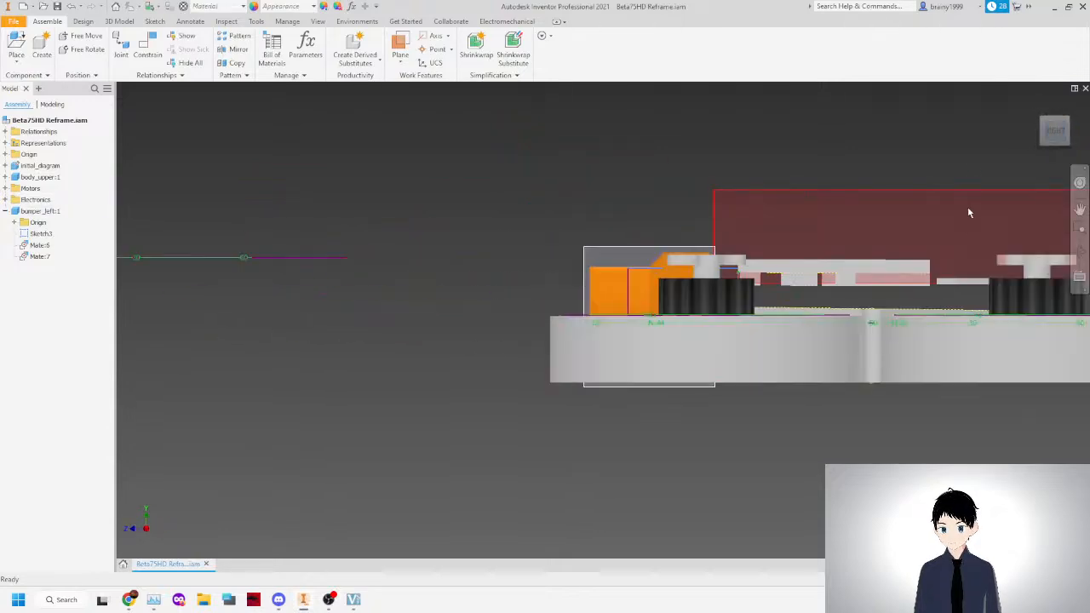
Reopen the strip side sketch in the bumper part and lower the rectangle's upper edge to about half its height.
{"action": "left_click_drag", "start_coordinate": [1050, 125], "coordinate": [1048, 126]}
{"action": "left_click", "coordinate": [40, 233]}
{"action": "double_click", "coordinate": [645, 287]}
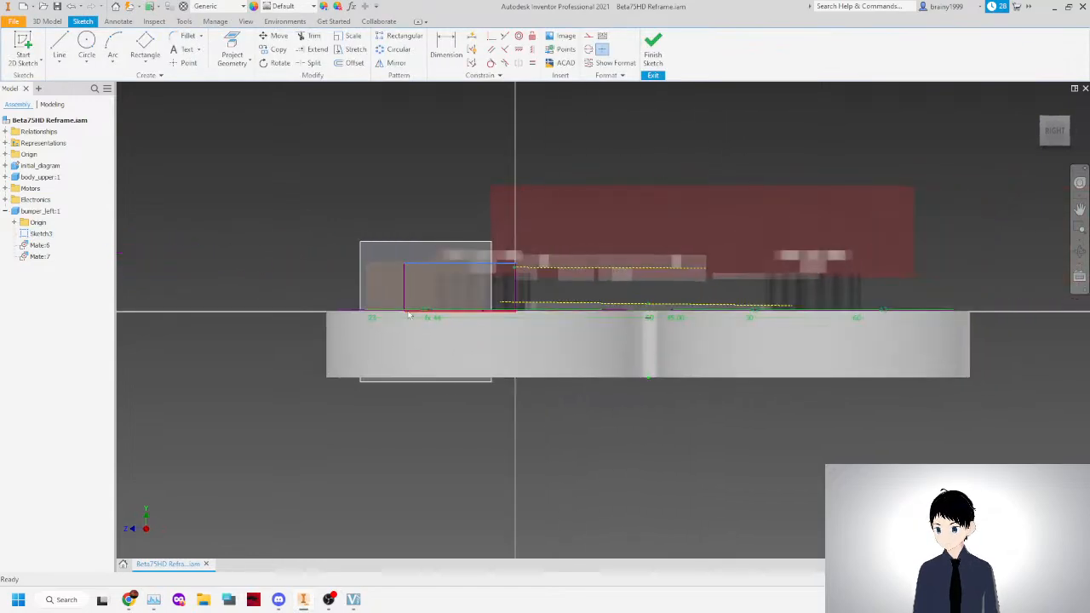
{"action": "left_click_drag", "start_coordinate": [407, 279], "coordinate": [408, 303]}
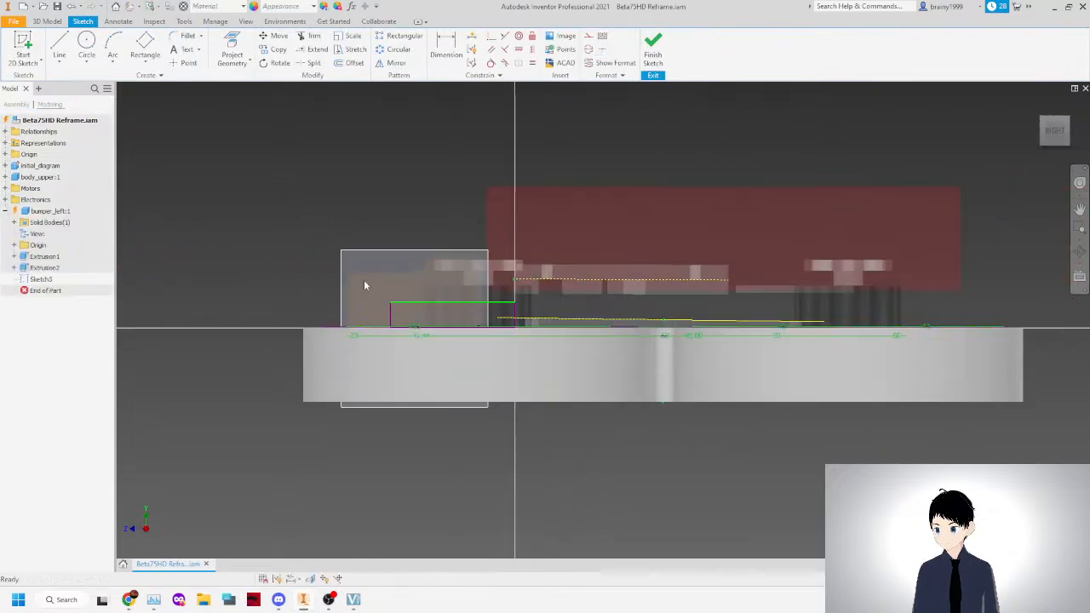
{"action": "left_click", "coordinate": [1053, 137]}
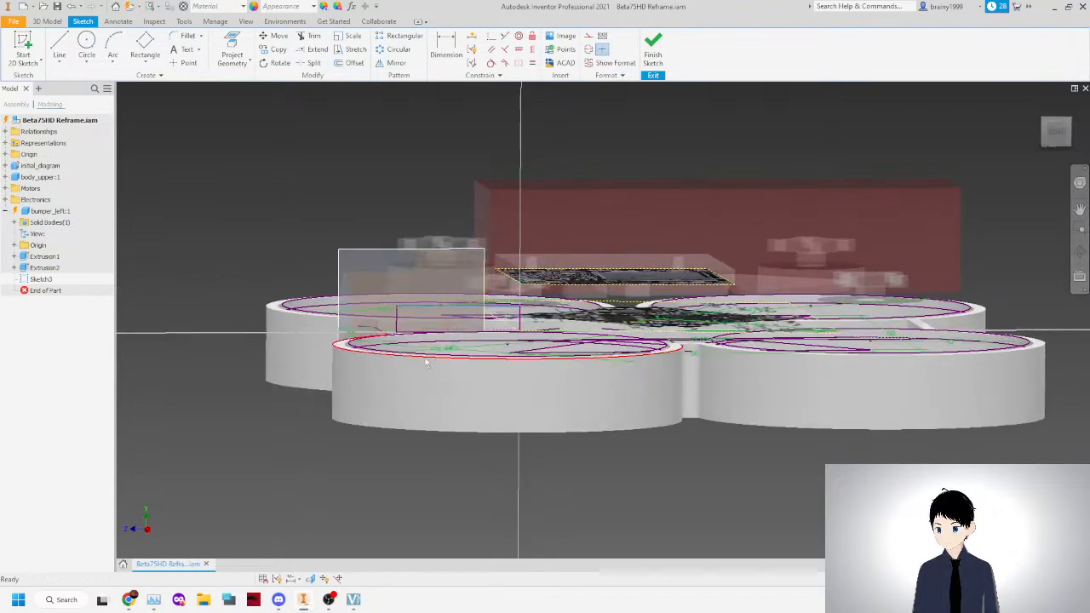
{"action": "scroll", "coordinate": [579, 264], "scroll_direction": "up", "scroll_amount": 5}
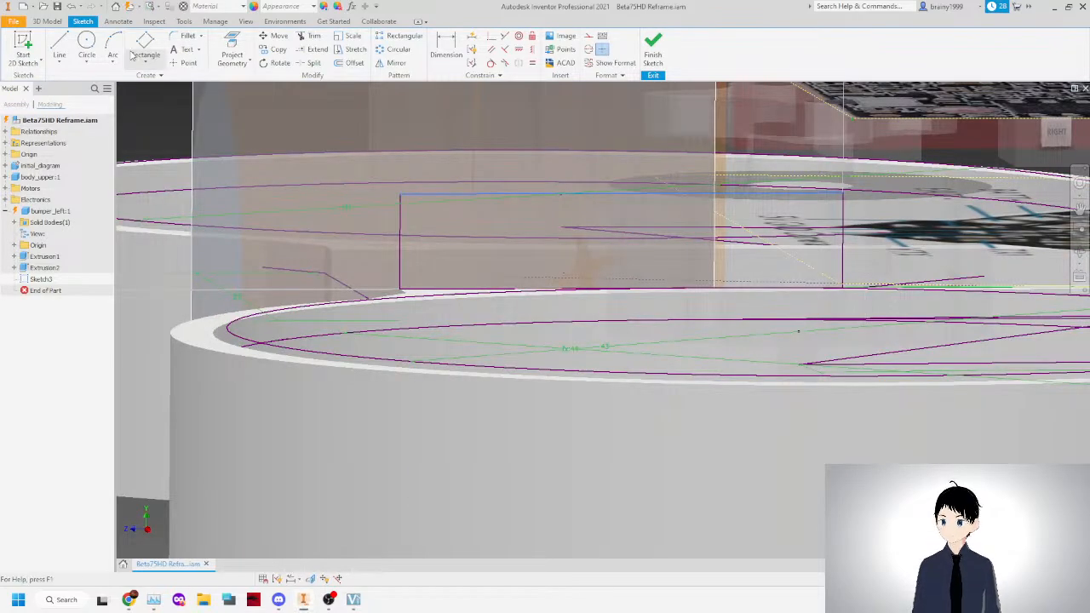
{"action": "left_click", "coordinate": [86, 45]}
{"action": "right_click", "coordinate": [521, 243]}
{"action": "left_click", "coordinate": [477, 243]}
Finish the strip side sketch, lower the rectangle's upper edge slightly further, and return to the assembly.
{"action": "left_click", "coordinate": [653, 49]}
{"action": "scroll", "coordinate": [595, 232], "scroll_direction": "down", "scroll_amount": 3}
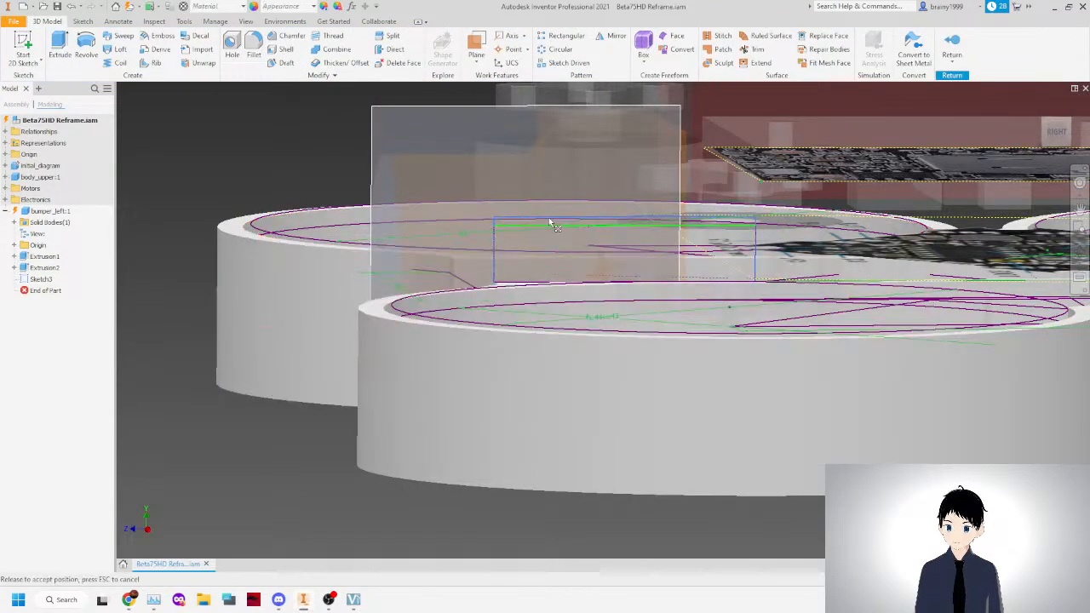
{"action": "left_click", "coordinate": [525, 228]}
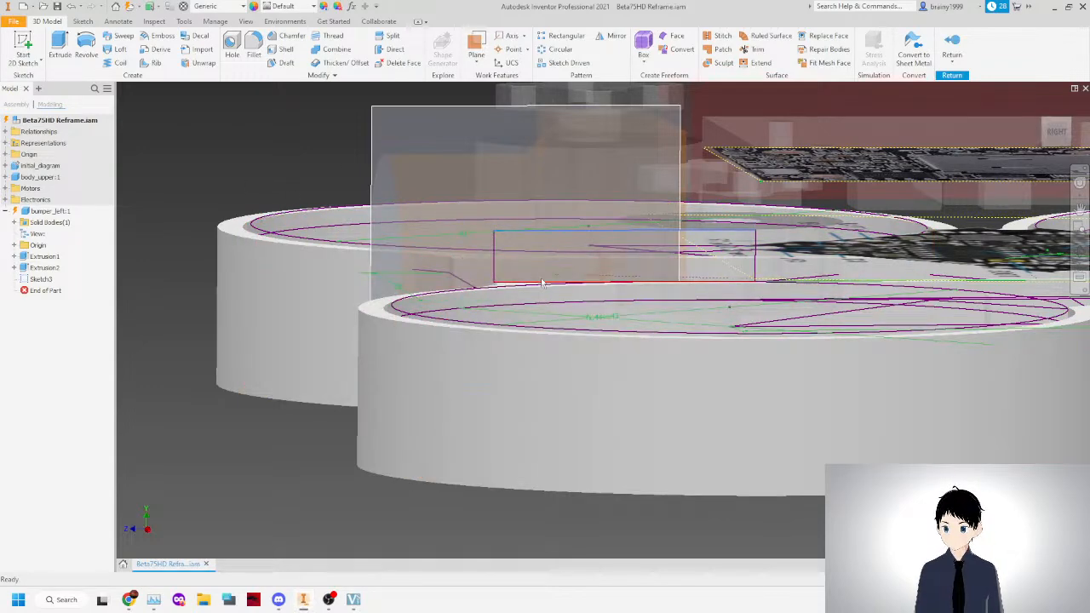
{"action": "scroll", "coordinate": [612, 284], "scroll_direction": "up", "scroll_amount": 2}
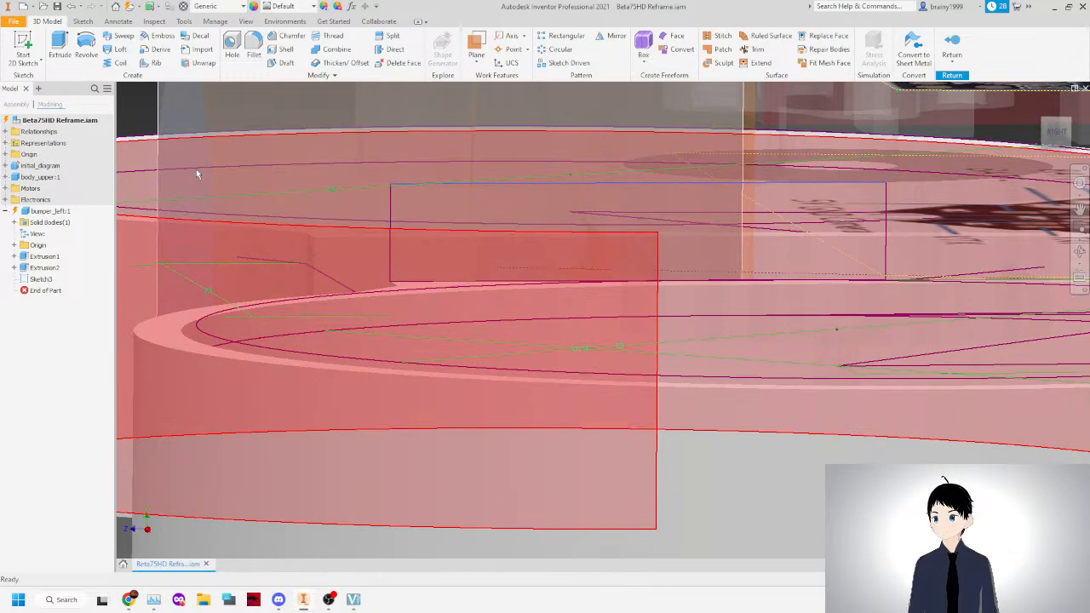
{"action": "scroll", "coordinate": [223, 162], "scroll_direction": "down", "scroll_amount": 5}
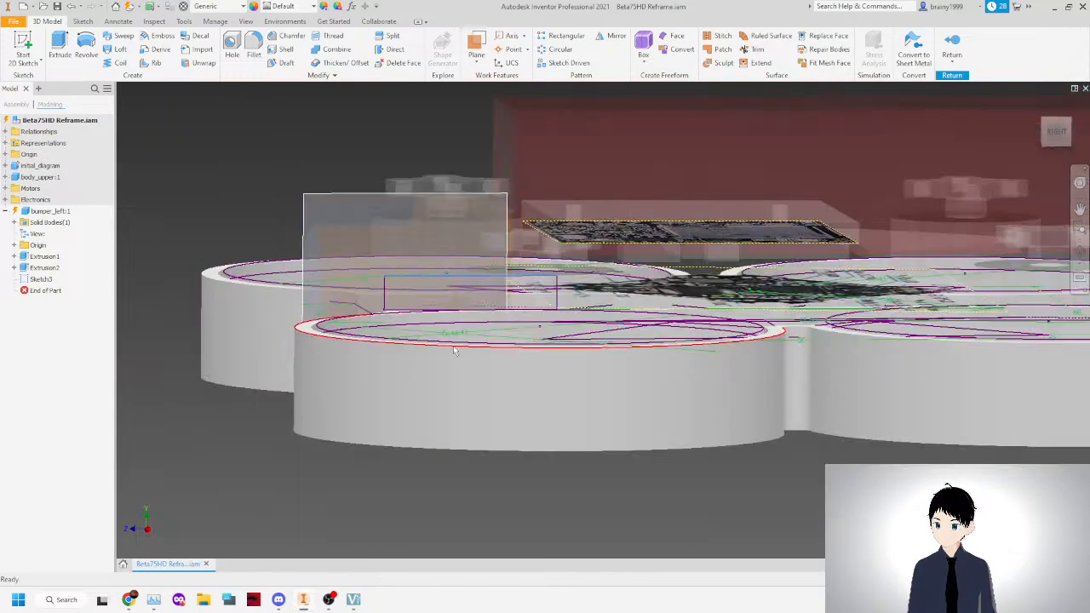
{"action": "left_click", "coordinate": [951, 47]}
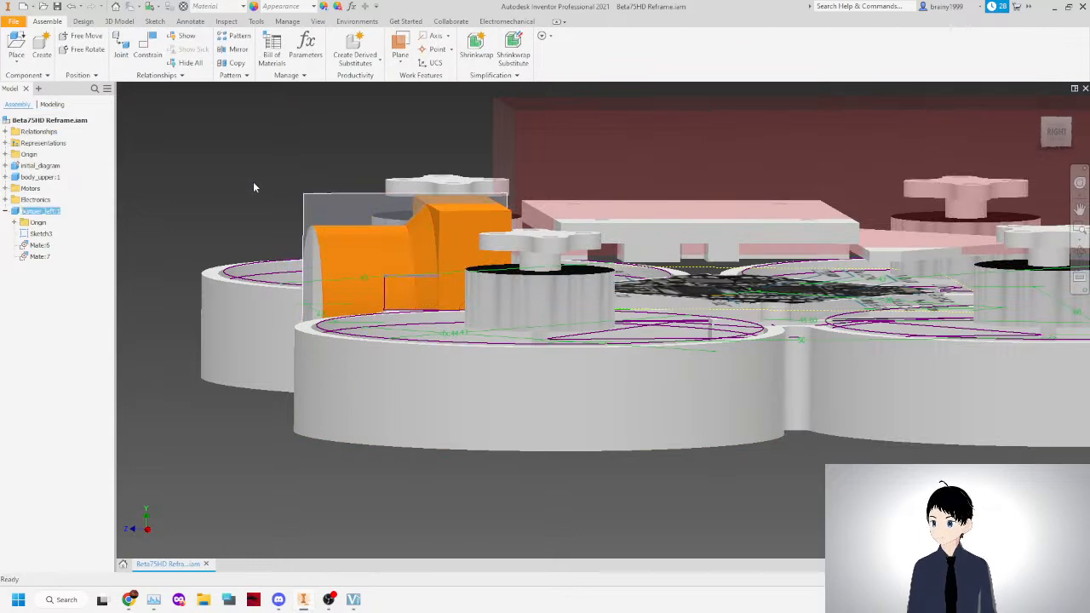
Measure the height of the camera body's side edge in the front view.
{"action": "left_click", "coordinate": [1047, 134]}
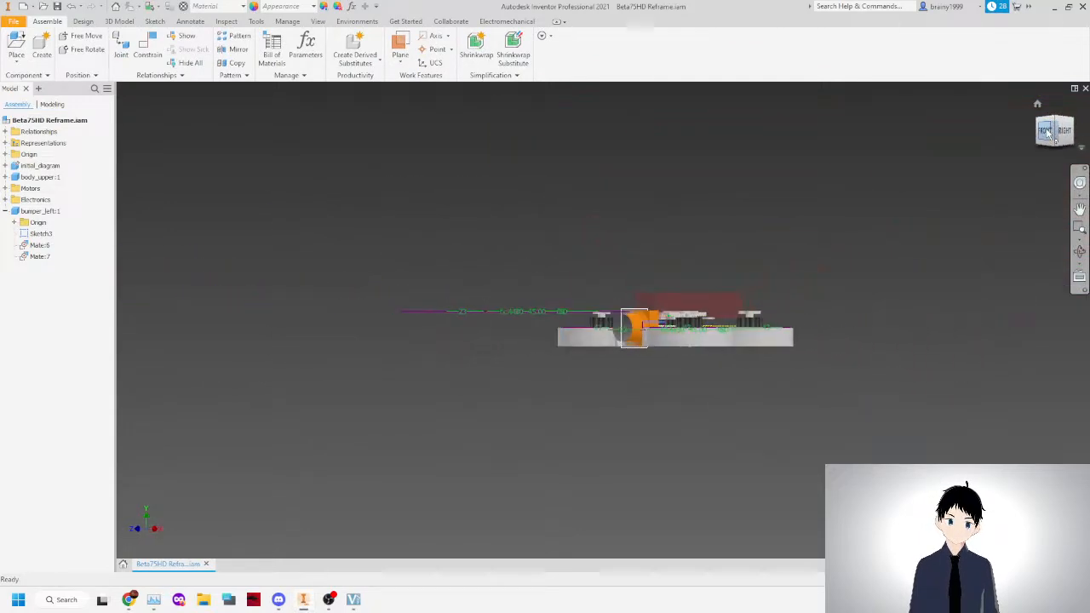
{"action": "scroll", "coordinate": [588, 341], "scroll_direction": "up", "scroll_amount": 5}
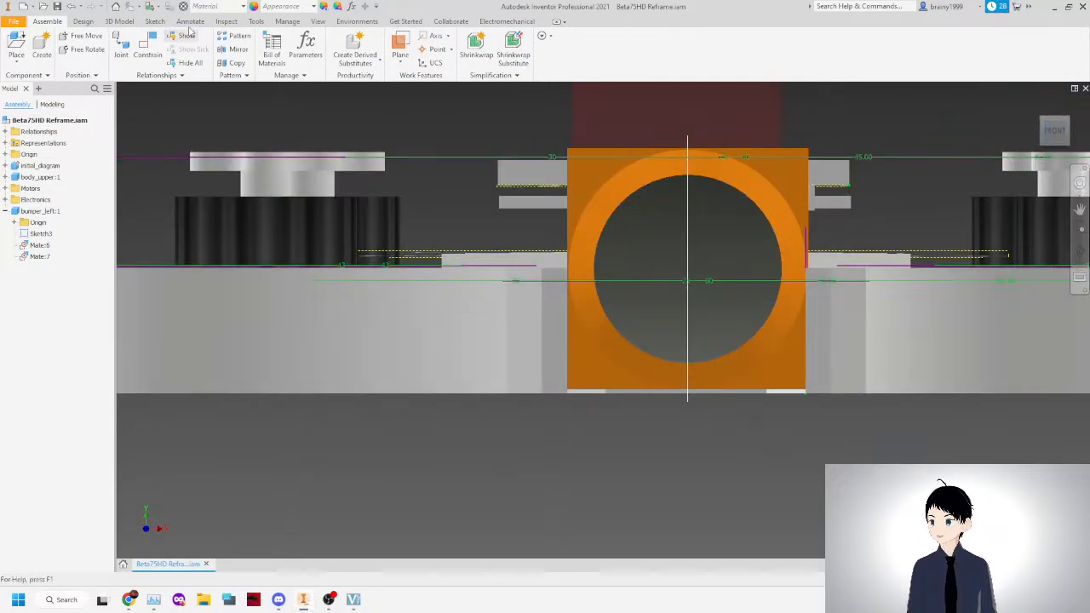
{"action": "left_click", "coordinate": [316, 22]}
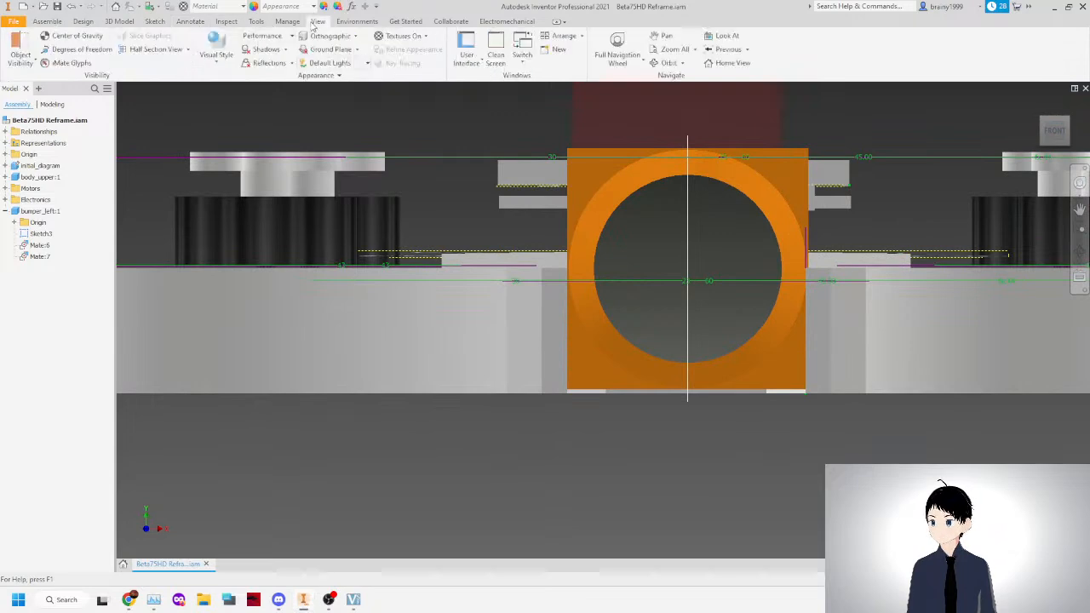
{"action": "left_click", "coordinate": [226, 21]}
{"action": "left_click", "coordinate": [150, 50]}
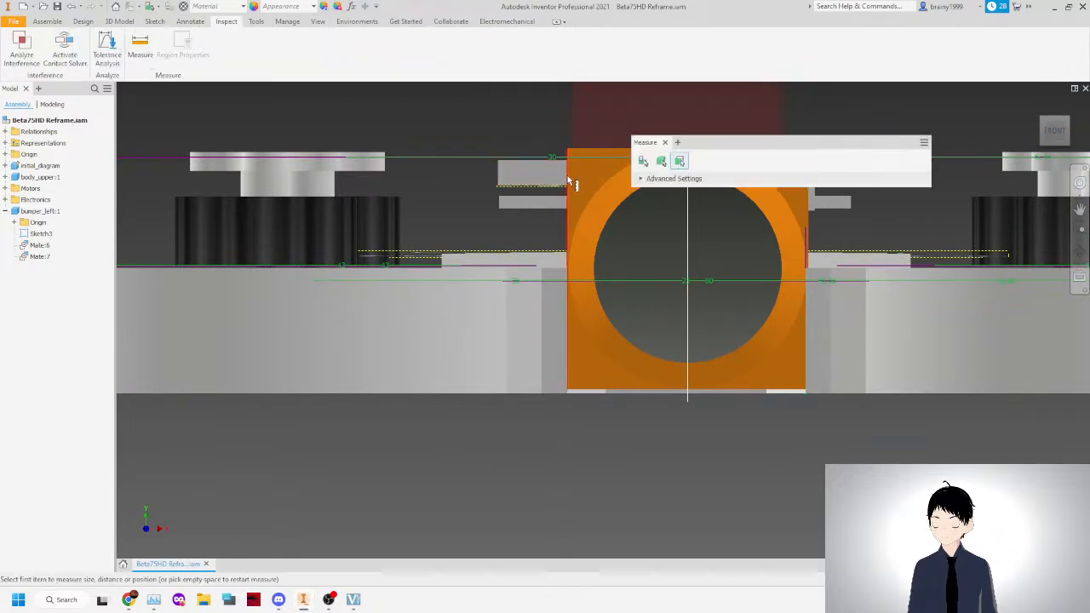
{"action": "left_click", "coordinate": [568, 176]}
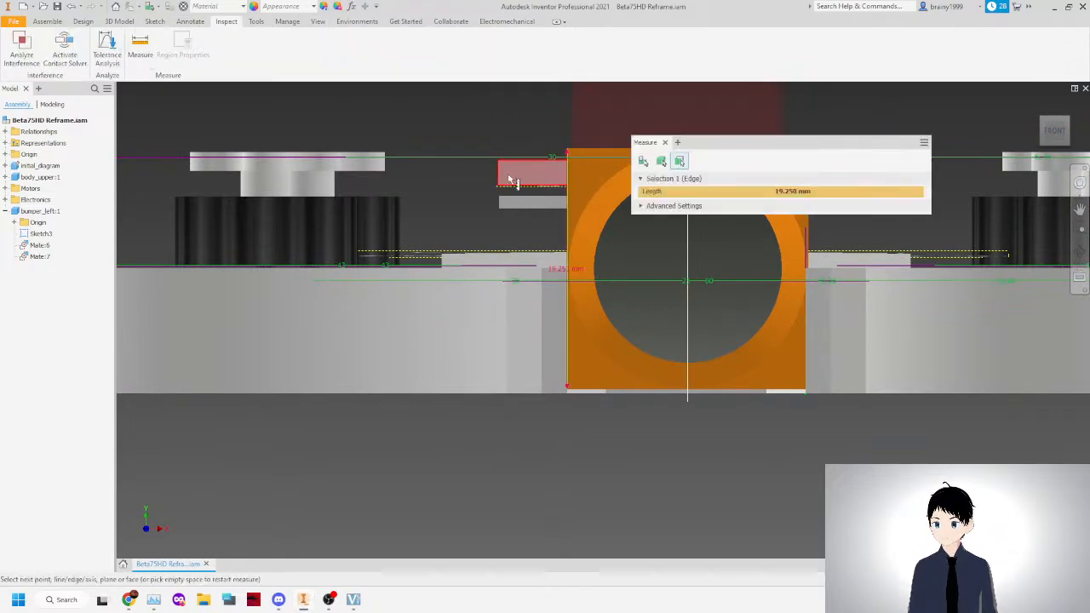
{"action": "left_click", "coordinate": [666, 143]}
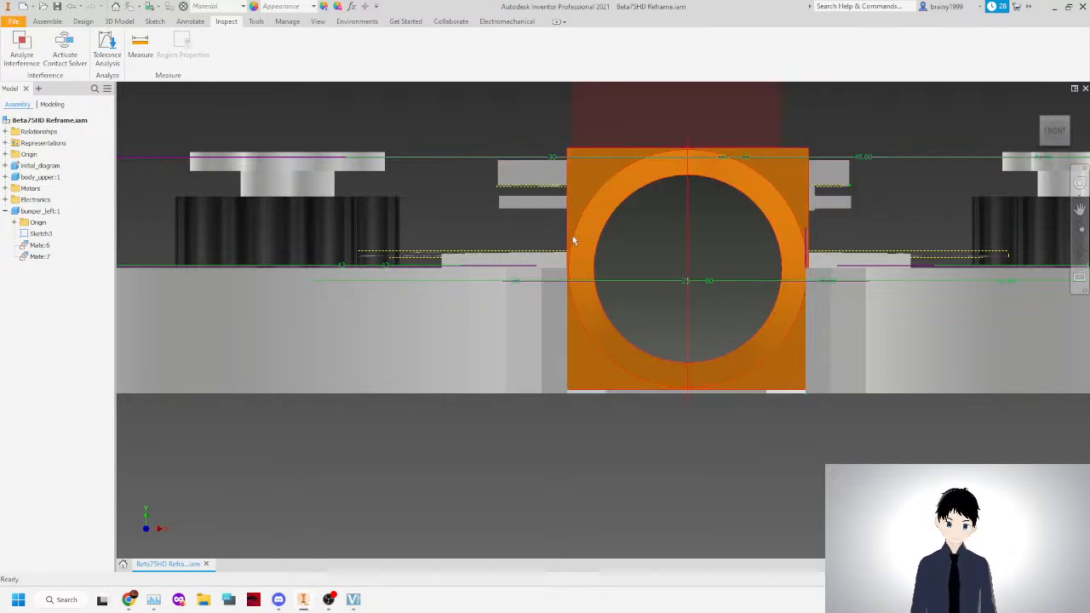
Reopen the strip side sketch in the bumper and draw a 10 mm vertical line up from the strip's lower edge.
{"action": "double_click", "coordinate": [788, 316]}
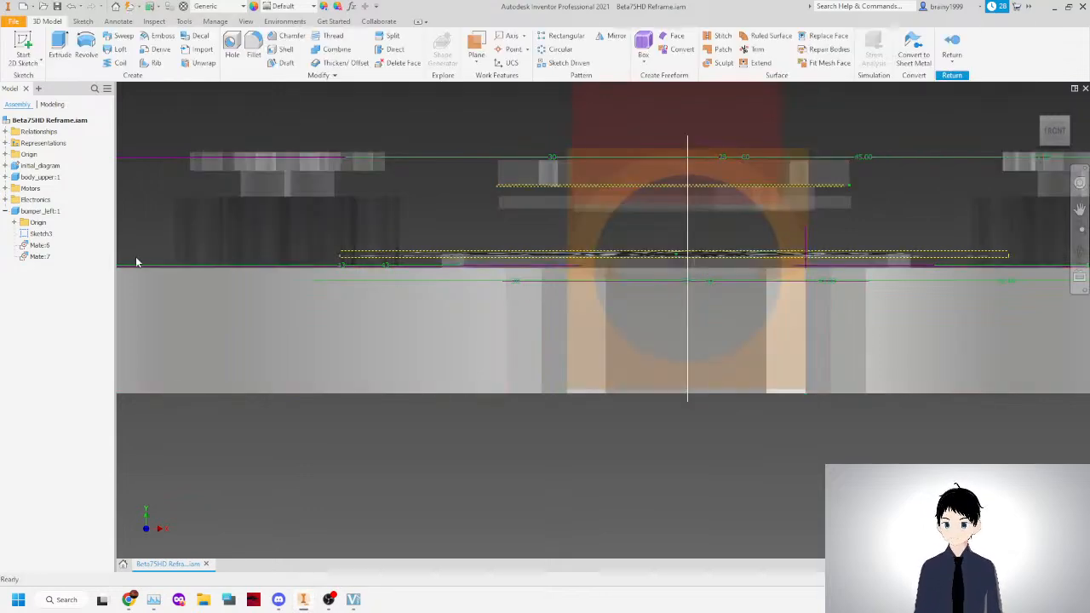
{"action": "double_click", "coordinate": [35, 279]}
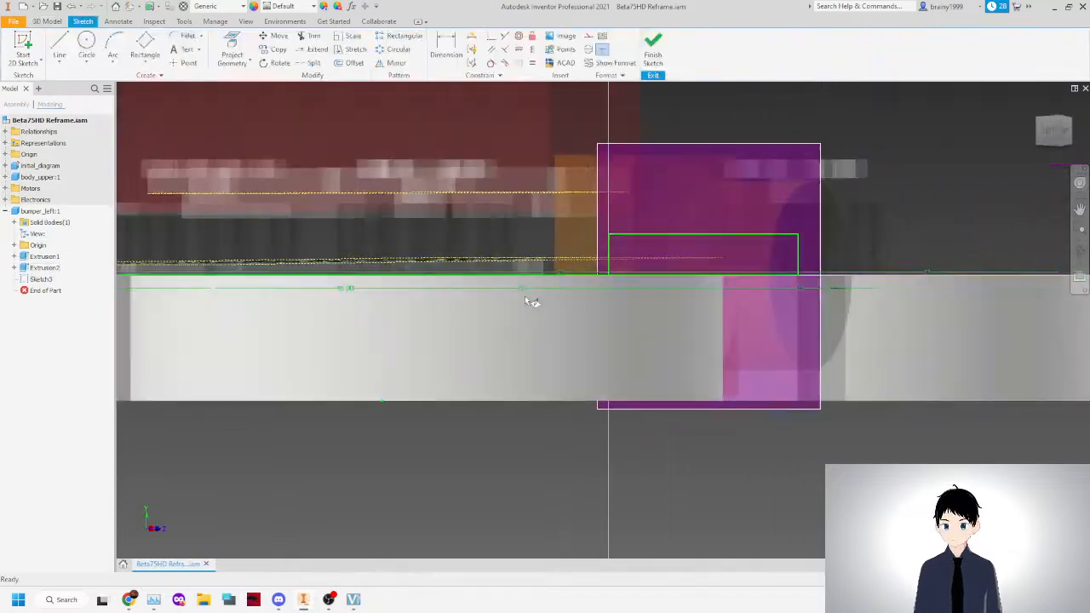
{"action": "left_click", "coordinate": [1069, 121]}
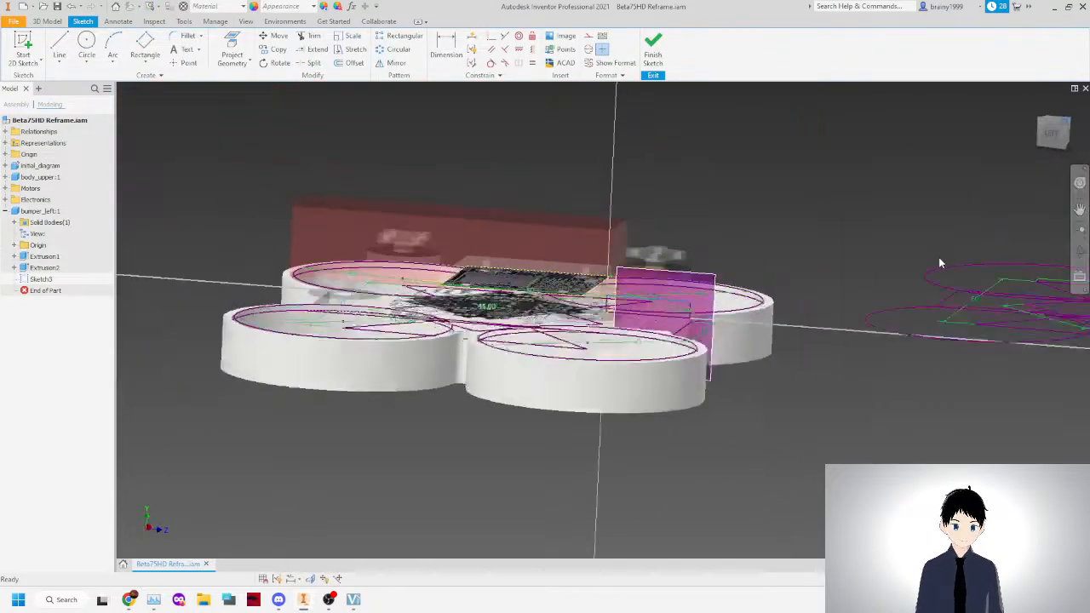
{"action": "scroll", "coordinate": [573, 302], "scroll_direction": "up", "scroll_amount": 8}
{"action": "key", "text": "l"}
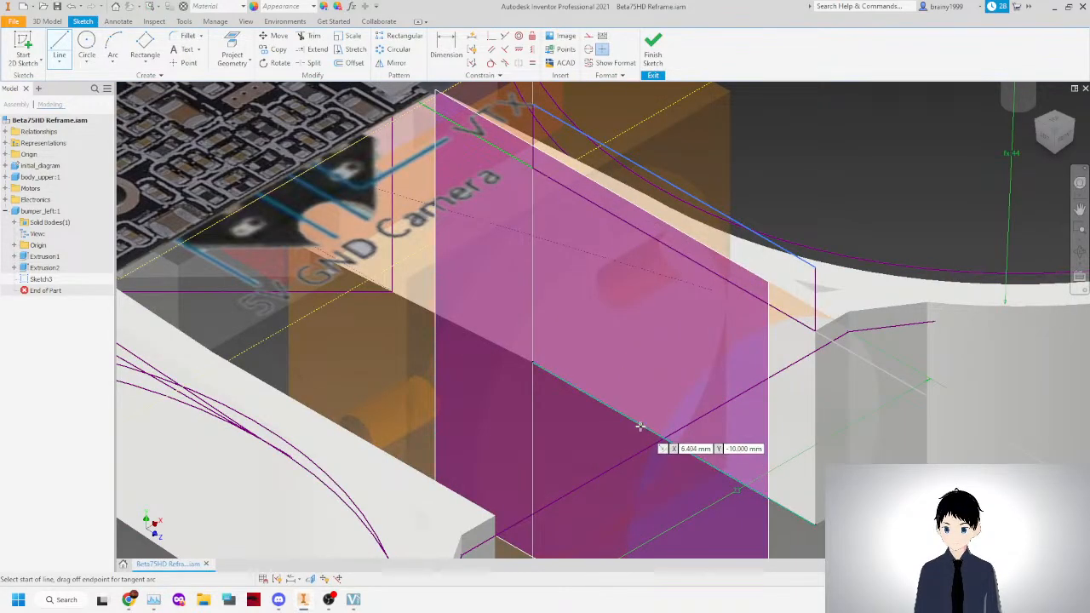
{"action": "left_click", "coordinate": [663, 439]}
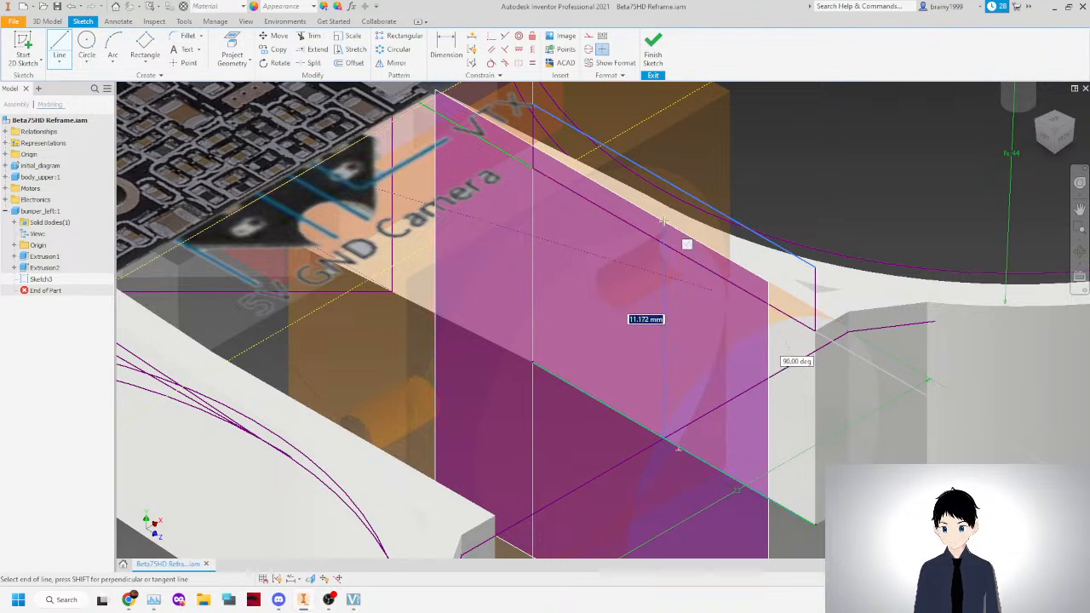
{"action": "type", "text": "20"}
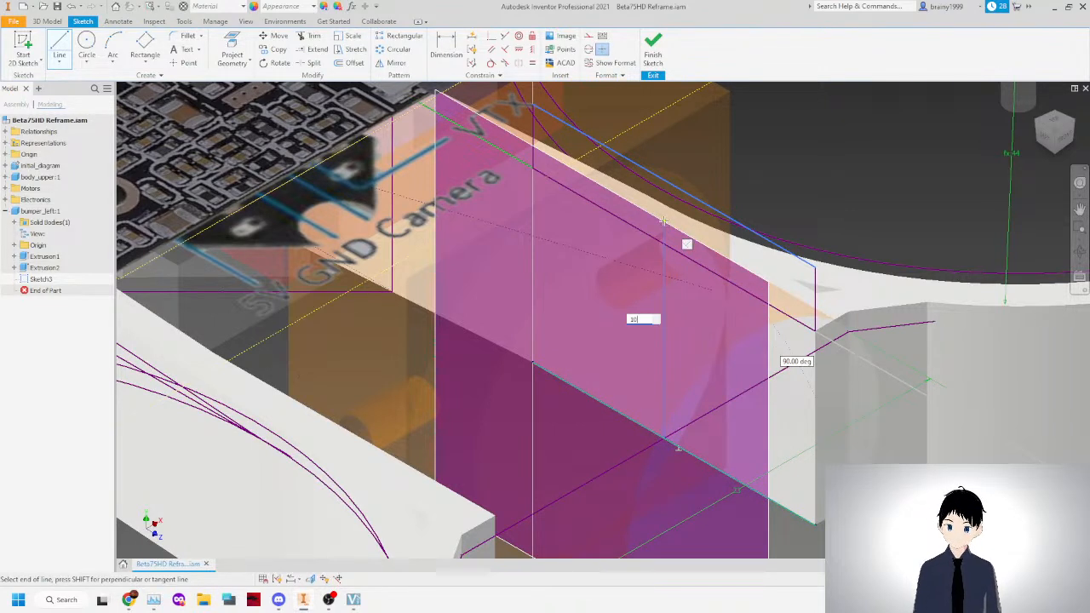
{"action": "key", "text": "Tab"}
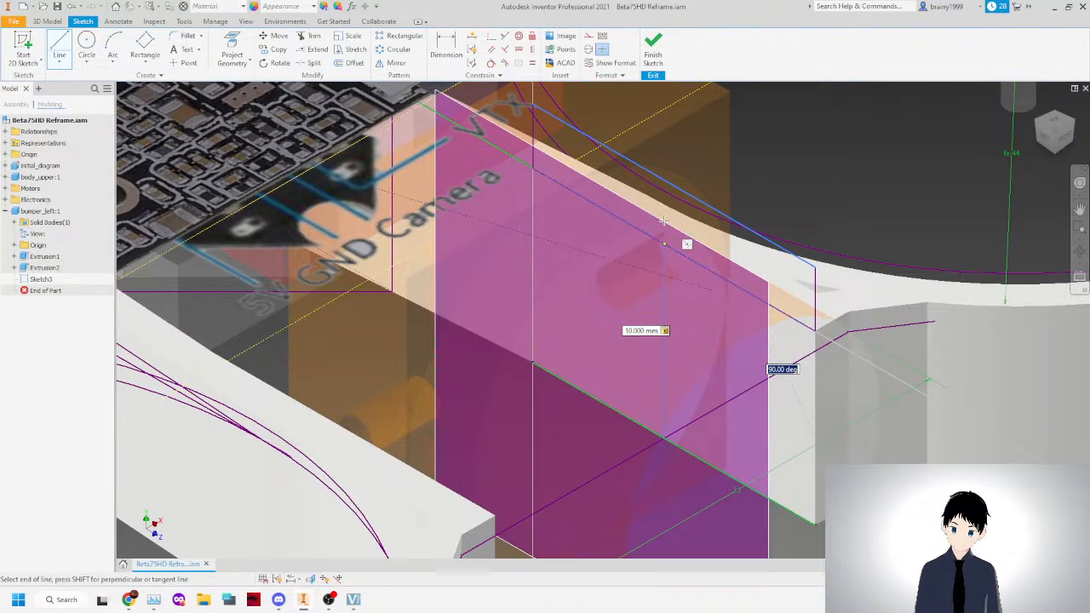
{"action": "left_click", "coordinate": [664, 287]}
{"action": "right_click", "coordinate": [626, 263]}
{"action": "left_click", "coordinate": [668, 263]}
Shift the 10 mm line slightly along the strip, finish the sketch and return to the assembly.
{"action": "mouse_move", "coordinate": [665, 250]}
{"action": "left_mouse_down"}
{"action": "mouse_move", "coordinate": [680, 295]}
{"action": "mouse_move", "coordinate": [652, 288]}
{"action": "left_mouse_up"}
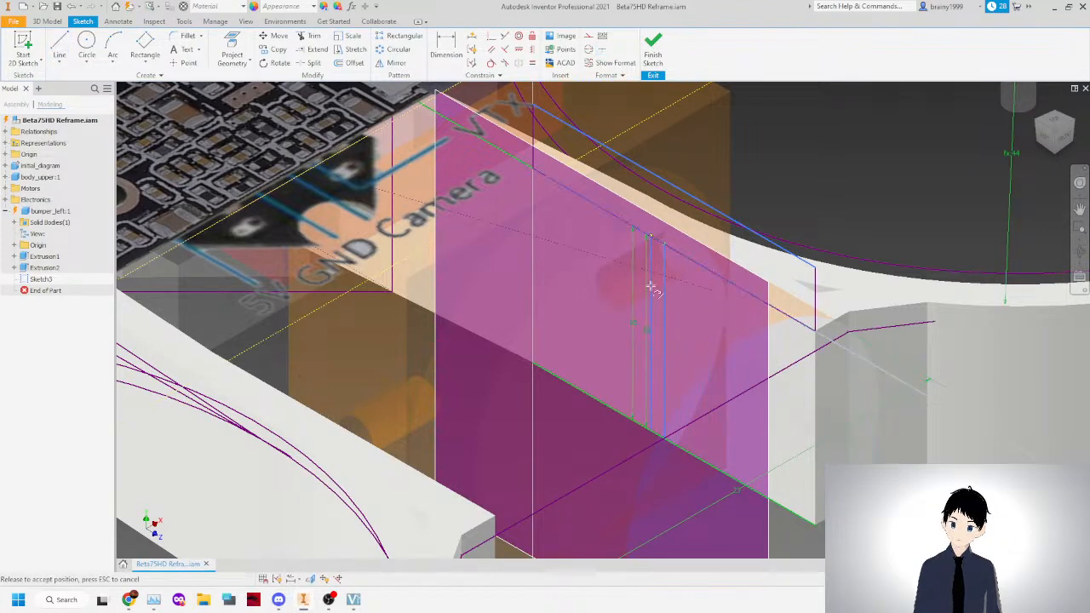
{"action": "scroll", "coordinate": [760, 205], "scroll_direction": "up", "scroll_amount": 3}
{"action": "left_click", "coordinate": [652, 48]}
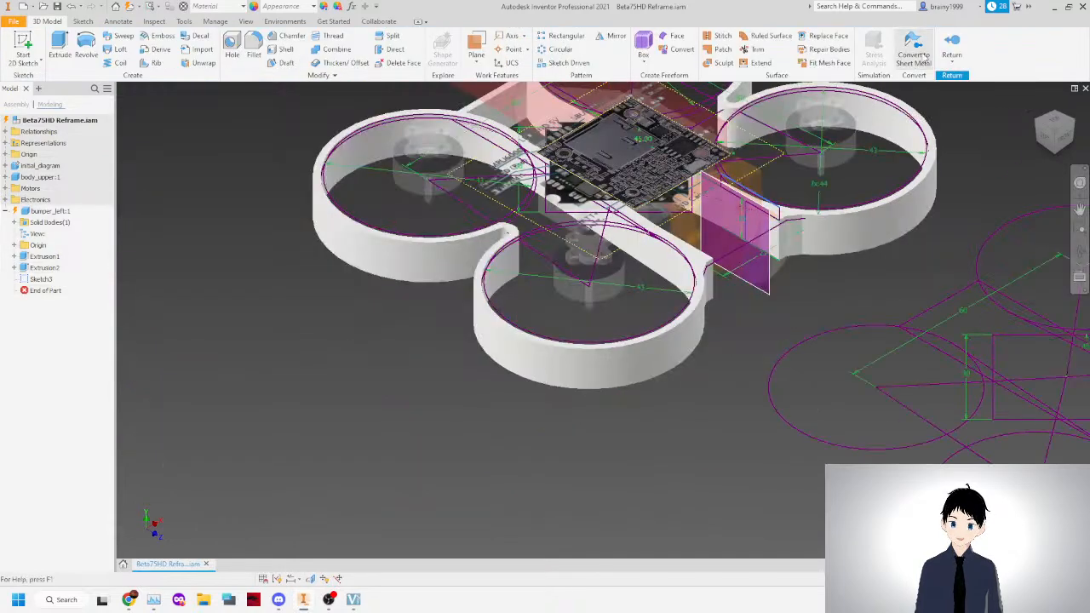
{"action": "left_click", "coordinate": [951, 50]}
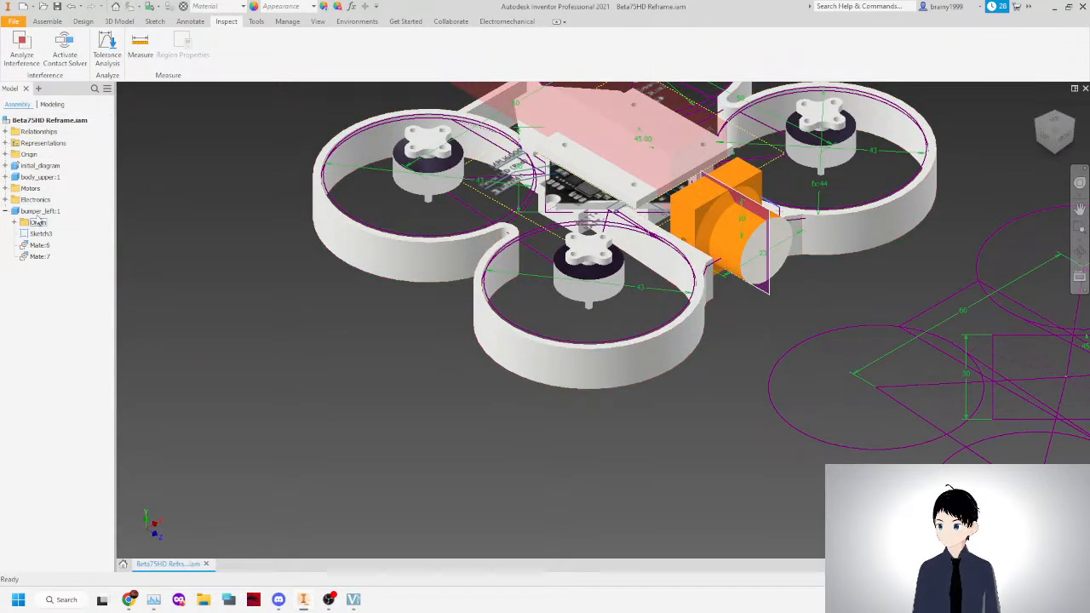
Open the bumper part for editing and set the distance of its first extrusion to 8 mm.
{"action": "double_click", "coordinate": [39, 210]}
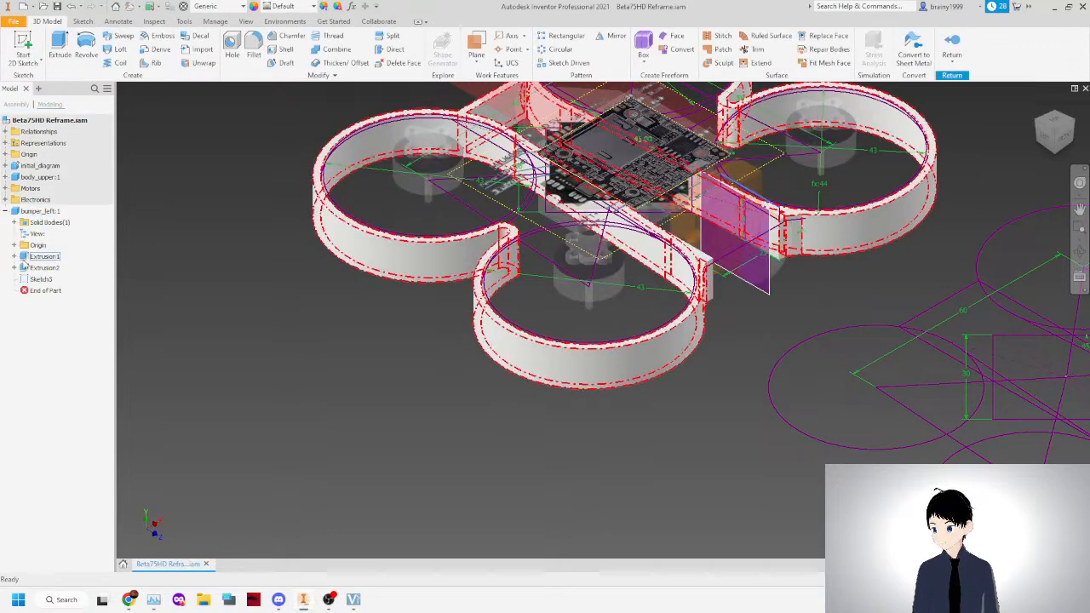
{"action": "double_click", "coordinate": [43, 257]}
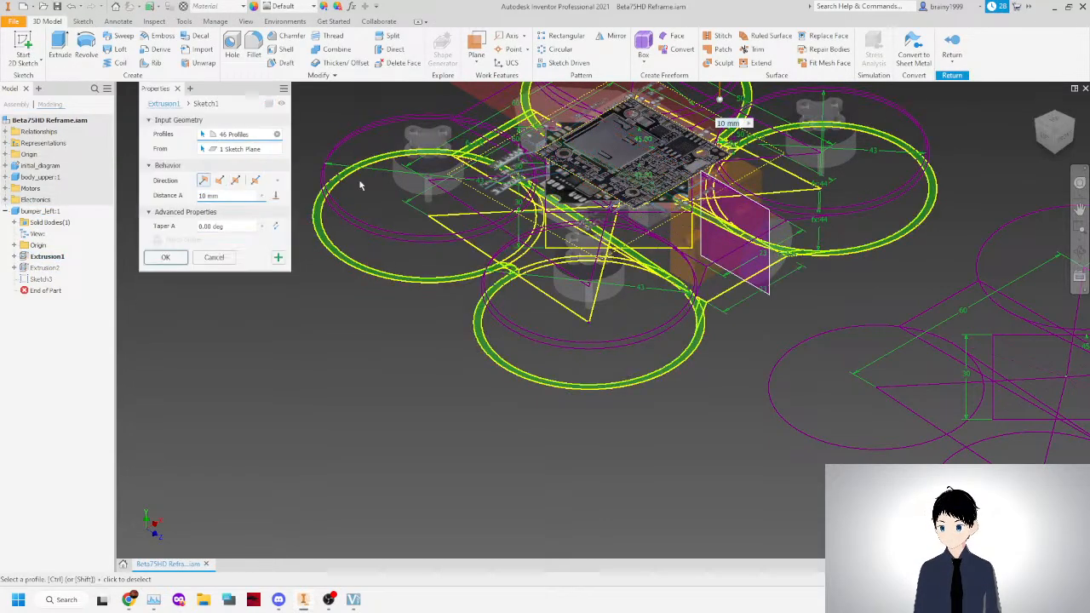
{"action": "key", "text": "Return"}
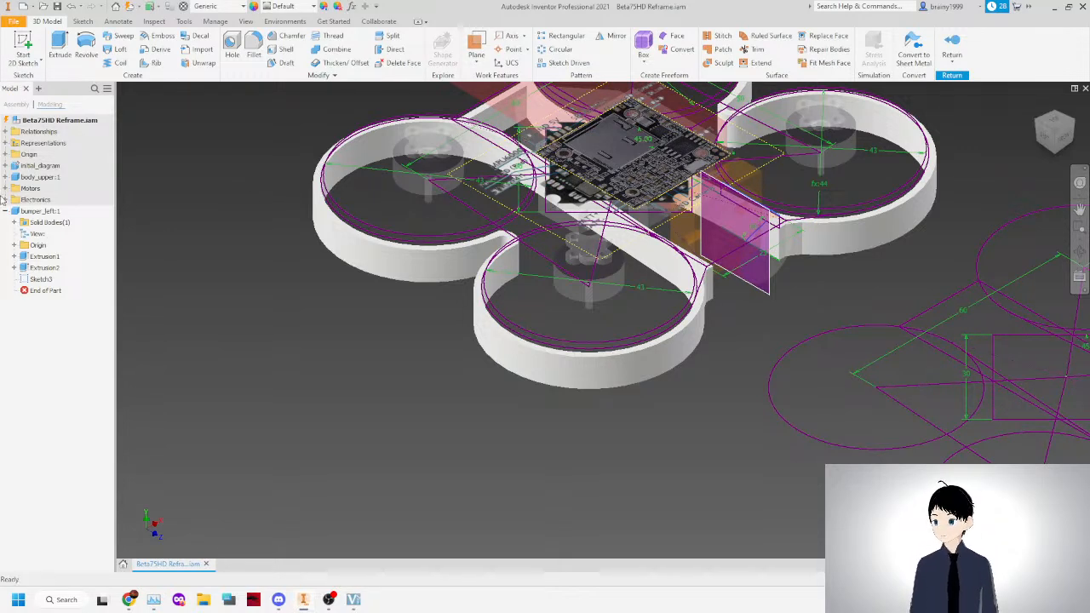
Set the distance of the bumper's first extrusion to 7 mm.
{"action": "double_click", "coordinate": [43, 258]}
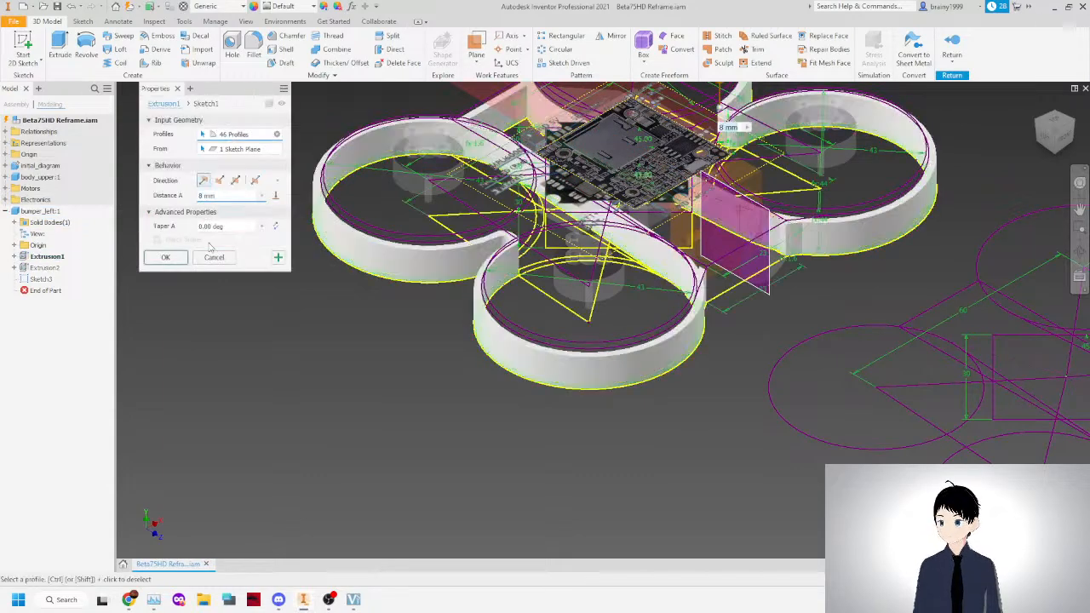
{"action": "type", "text": "7"}
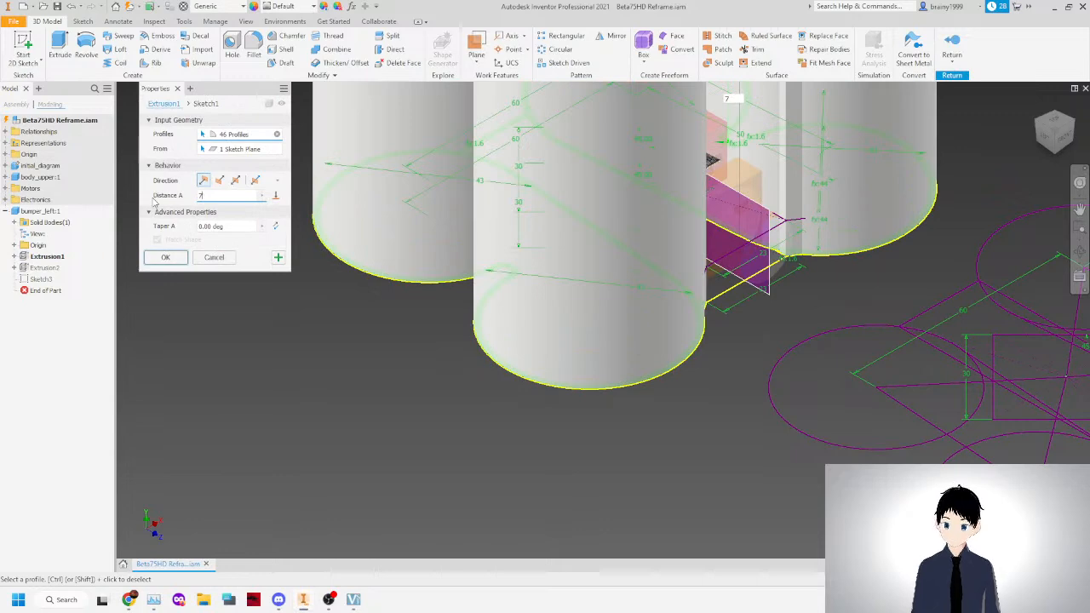
{"action": "key", "text": "Return"}
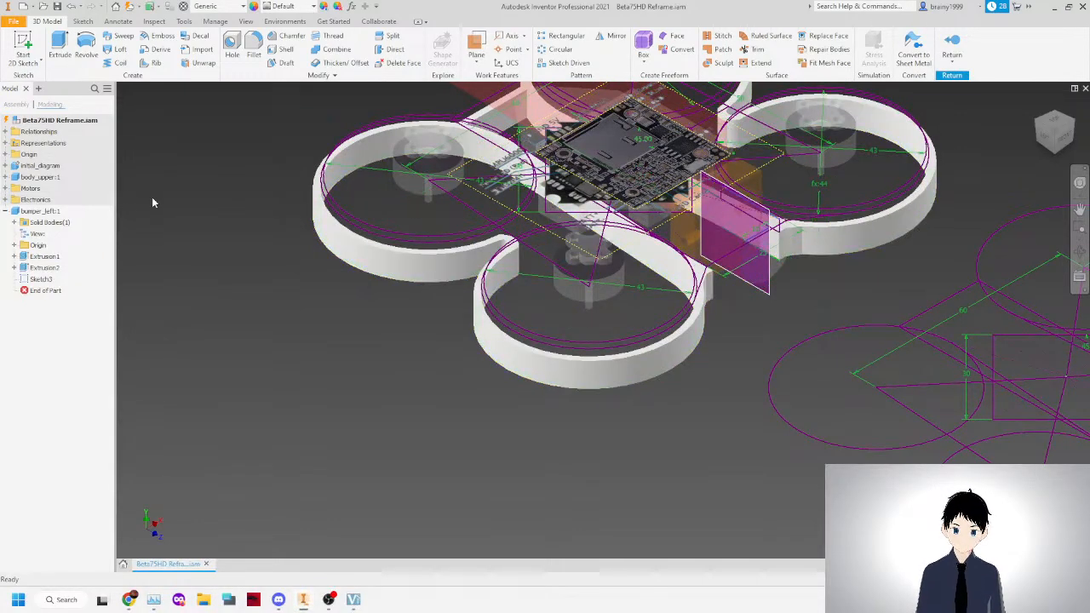
Reopen the sketch on the side of the bumper's camera strip.
{"action": "scroll", "coordinate": [635, 182], "scroll_direction": "up", "scroll_amount": 5}
{"action": "scroll", "coordinate": [638, 184], "scroll_direction": "down", "scroll_amount": 4}
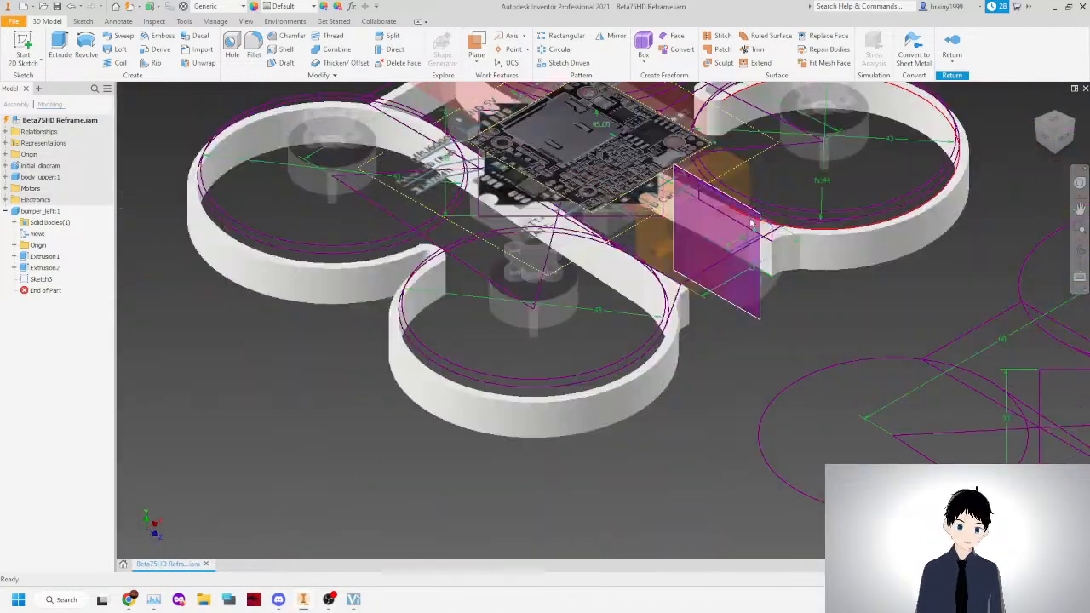
{"action": "scroll", "coordinate": [779, 243], "scroll_direction": "up", "scroll_amount": 3}
{"action": "scroll", "coordinate": [778, 245], "scroll_direction": "up", "scroll_amount": 2}
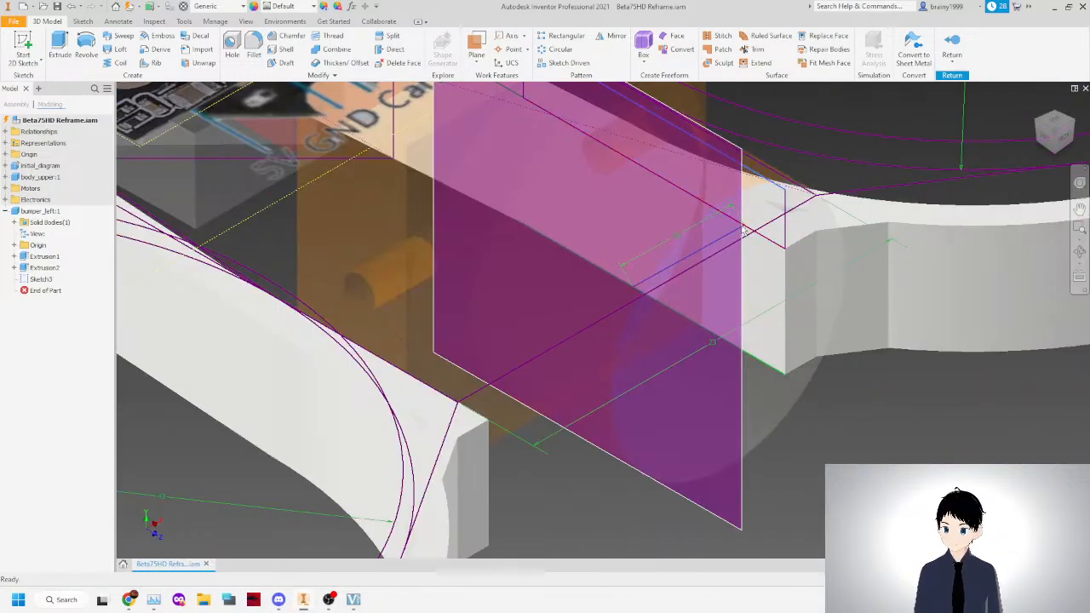
{"action": "scroll", "coordinate": [744, 230], "scroll_direction": "down", "scroll_amount": 3}
{"action": "scroll", "coordinate": [740, 228], "scroll_direction": "up", "scroll_amount": 2}
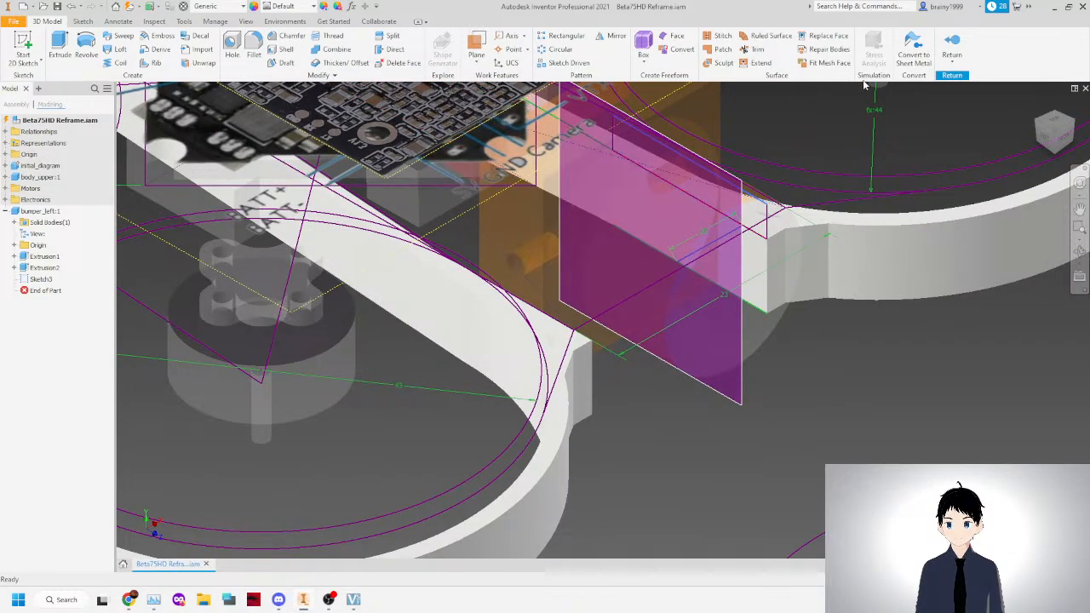
{"action": "left_click", "coordinate": [40, 280]}
{"action": "double_click", "coordinate": [40, 280]}
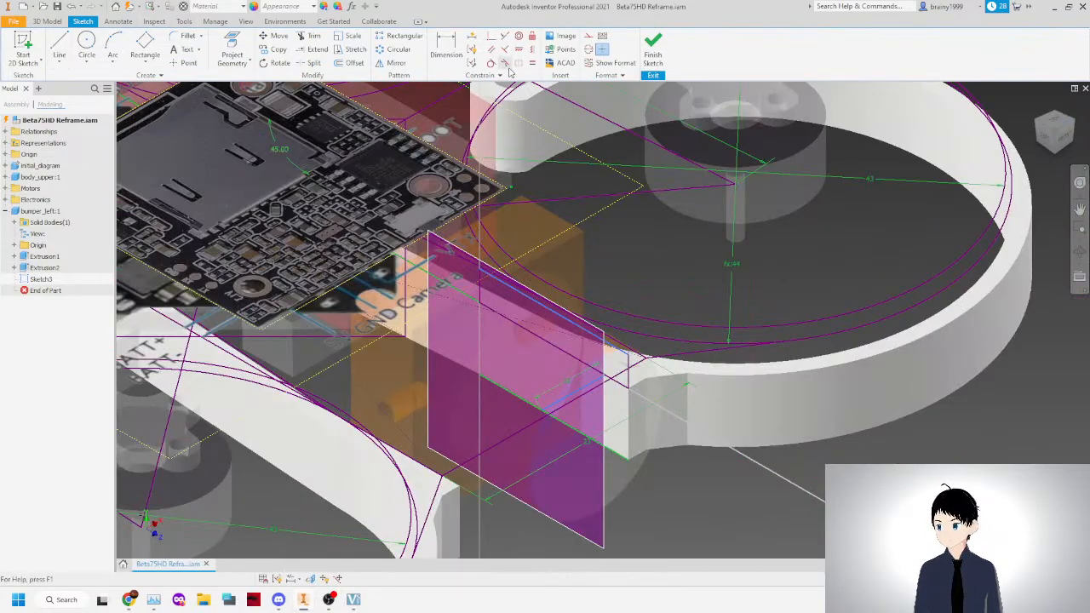
Try to constrain the 10 mm line perpendicular to the camera strip's lower edge.
{"action": "left_click", "coordinate": [503, 50]}
{"action": "left_click", "coordinate": [584, 435]}
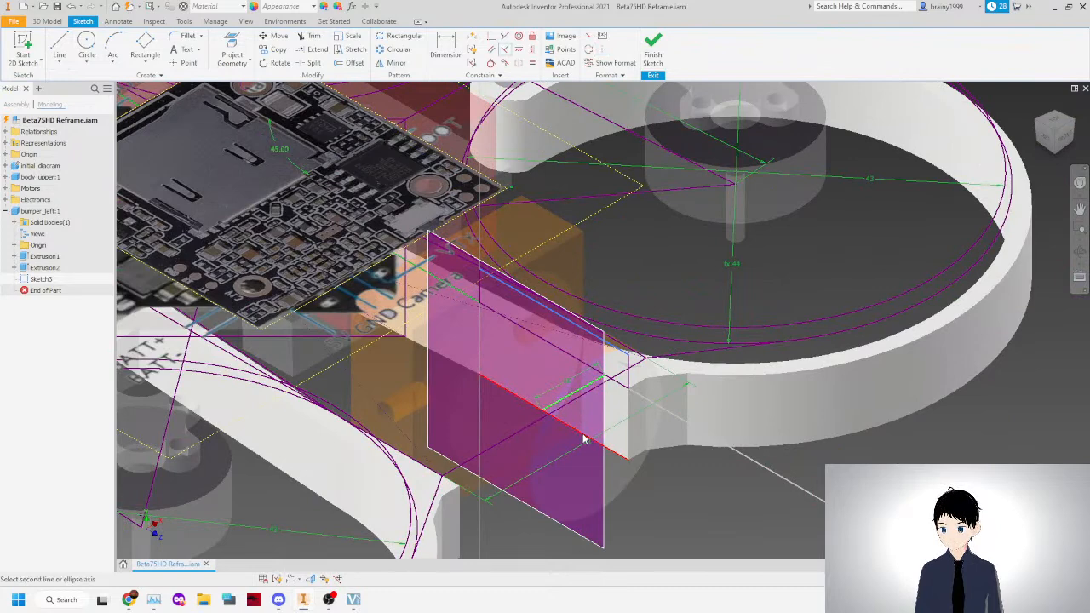
{"action": "left_click", "coordinate": [398, 267]}
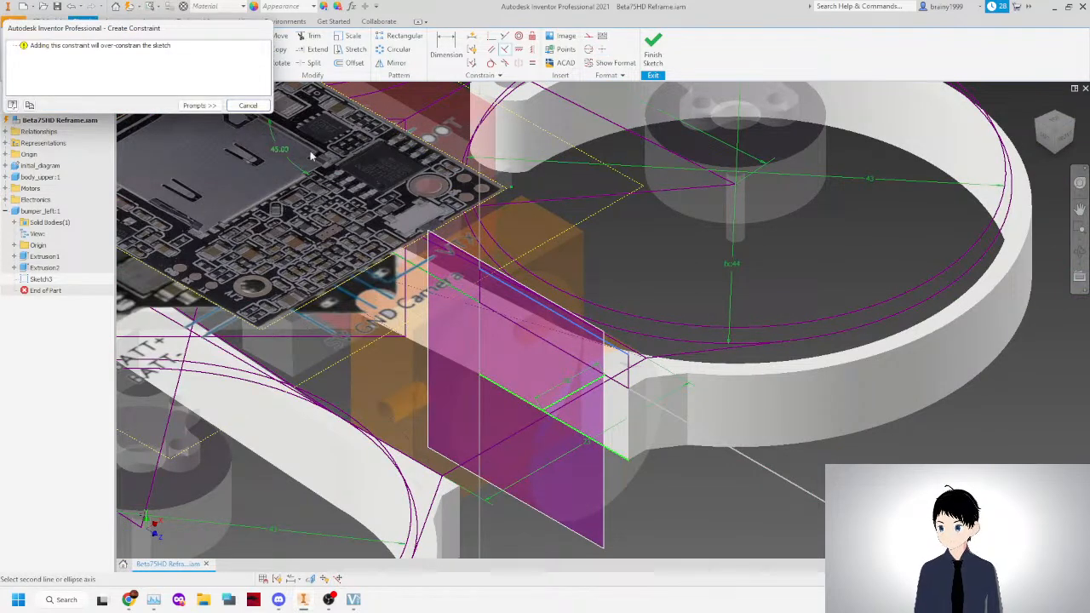
{"action": "left_click", "coordinate": [248, 105]}
{"action": "right_click", "coordinate": [456, 289]}
{"action": "left_click", "coordinate": [422, 289]}
Move the 10 mm line to the strip's front end and delete the constraints that hold its direction.
{"action": "mouse_move", "coordinate": [587, 413]}
{"action": "left_mouse_down"}
{"action": "mouse_move", "coordinate": [575, 350]}
{"action": "mouse_move", "coordinate": [696, 426]}
{"action": "left_mouse_up"}
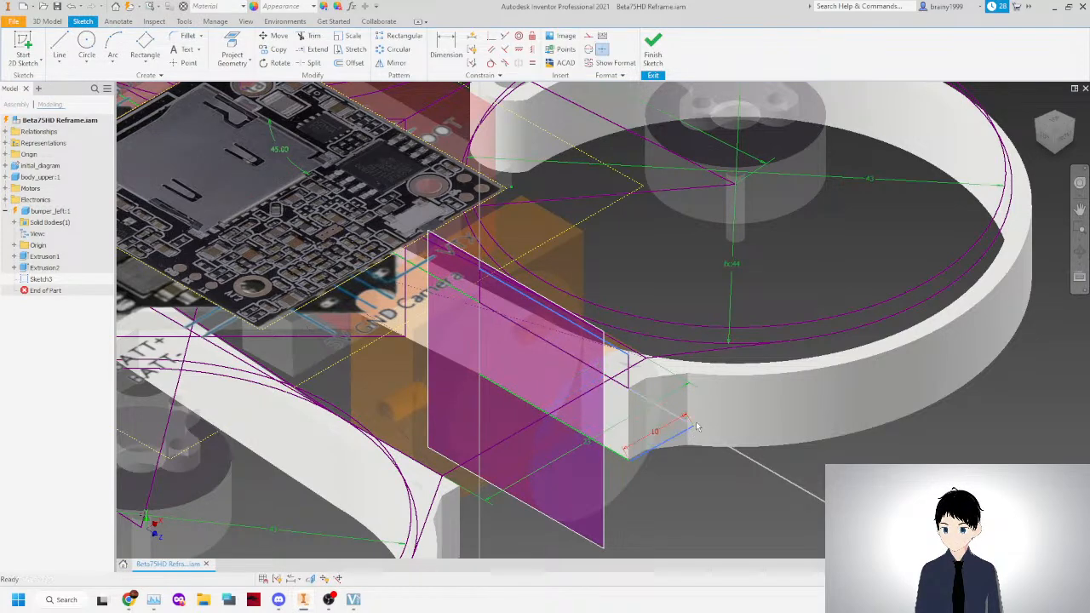
{"action": "right_click", "coordinate": [672, 411]}
{"action": "left_click", "coordinate": [669, 382]}
{"action": "left_click_drag", "start_coordinate": [689, 421], "coordinate": [681, 422]}
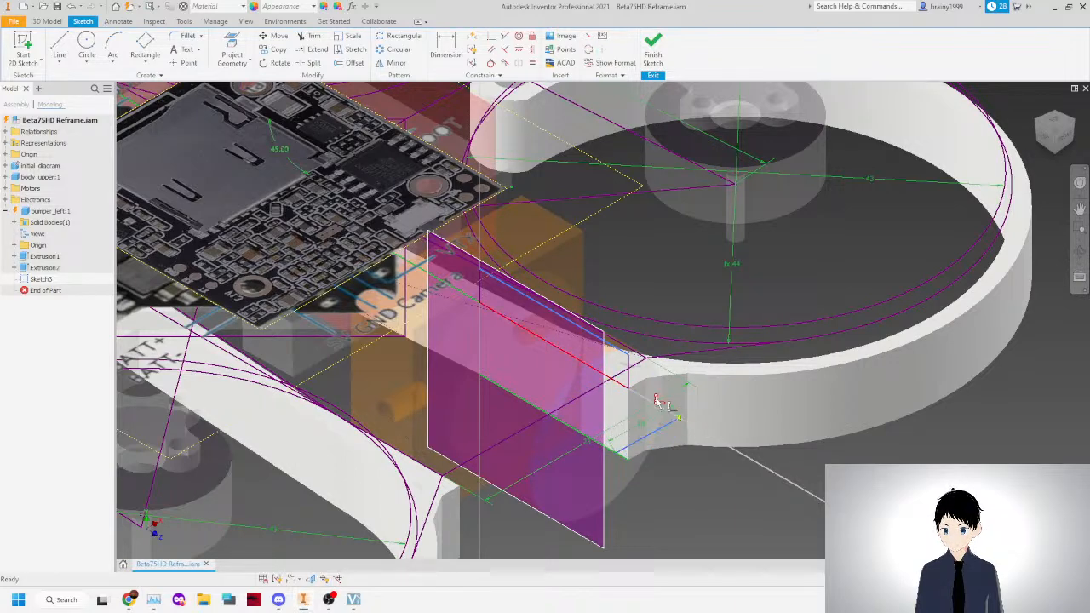
{"action": "right_click", "coordinate": [656, 399]}
{"action": "left_click", "coordinate": [653, 371]}
Constrain the 10 mm line perpendicular to the strip's lower edge and slide it back along the strip.
{"action": "scroll", "coordinate": [632, 432], "scroll_direction": "up", "scroll_amount": 3}
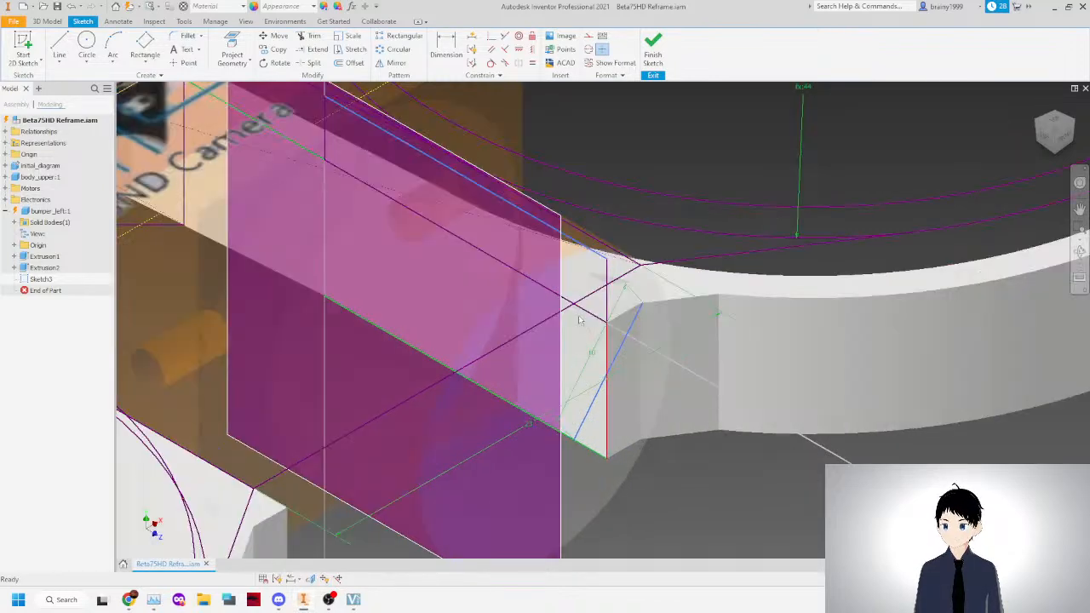
{"action": "left_click", "coordinate": [505, 51]}
{"action": "left_click", "coordinate": [588, 410]}
{"action": "left_click", "coordinate": [602, 455]}
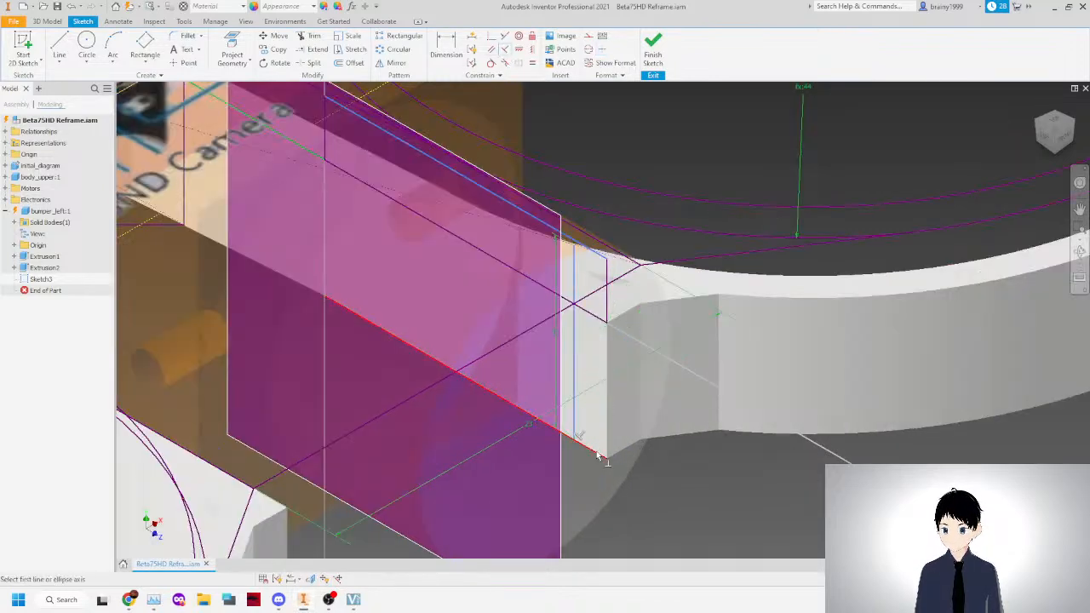
{"action": "right_click", "coordinate": [465, 336]}
{"action": "left_click", "coordinate": [501, 339]}
{"action": "left_click_drag", "start_coordinate": [577, 332], "coordinate": [468, 290]}
{"action": "scroll", "coordinate": [666, 446], "scroll_direction": "down", "scroll_amount": 3}
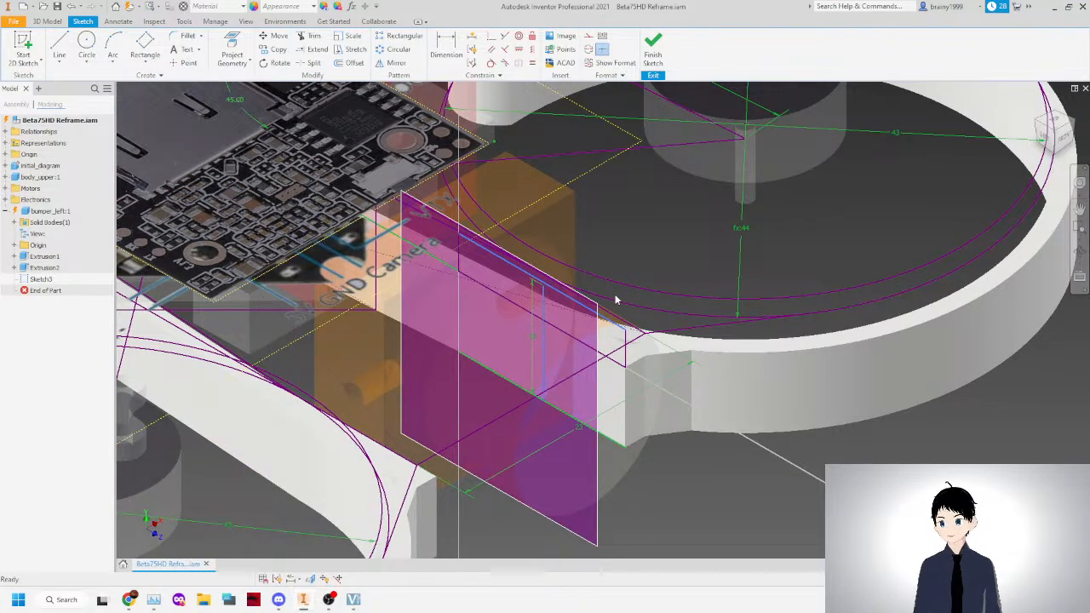
{"action": "scroll", "coordinate": [553, 395], "scroll_direction": "down", "scroll_amount": 3}
{"action": "scroll", "coordinate": [801, 362], "scroll_direction": "up", "scroll_amount": 1}
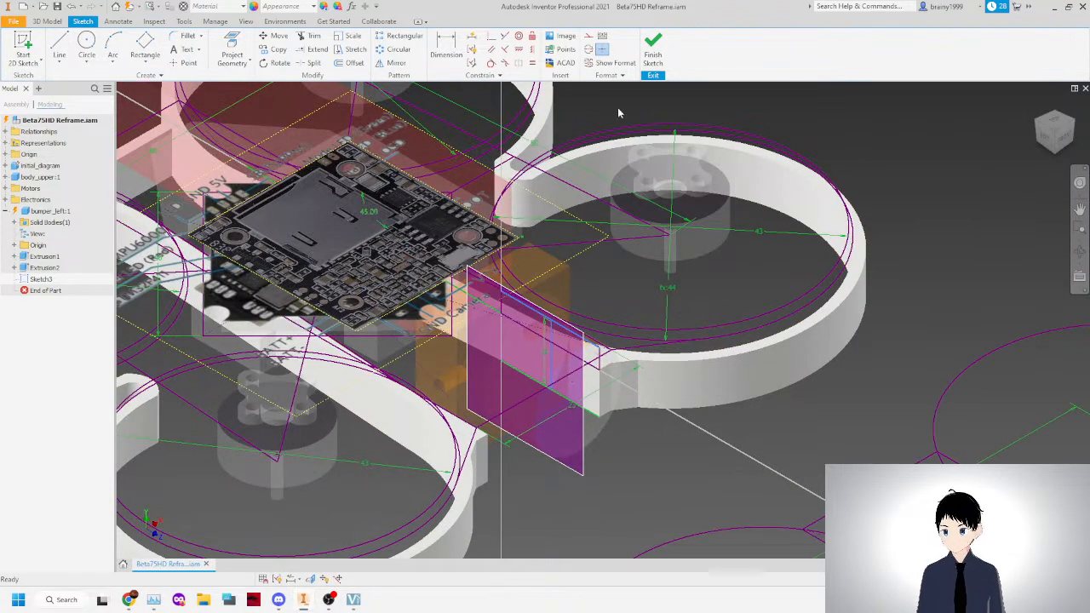
Finish the sketch, set the distance of the bumper's first extrusion to 6.5 mm and return to the assembly.
{"action": "left_click", "coordinate": [652, 47]}
{"action": "key", "text": "e"}
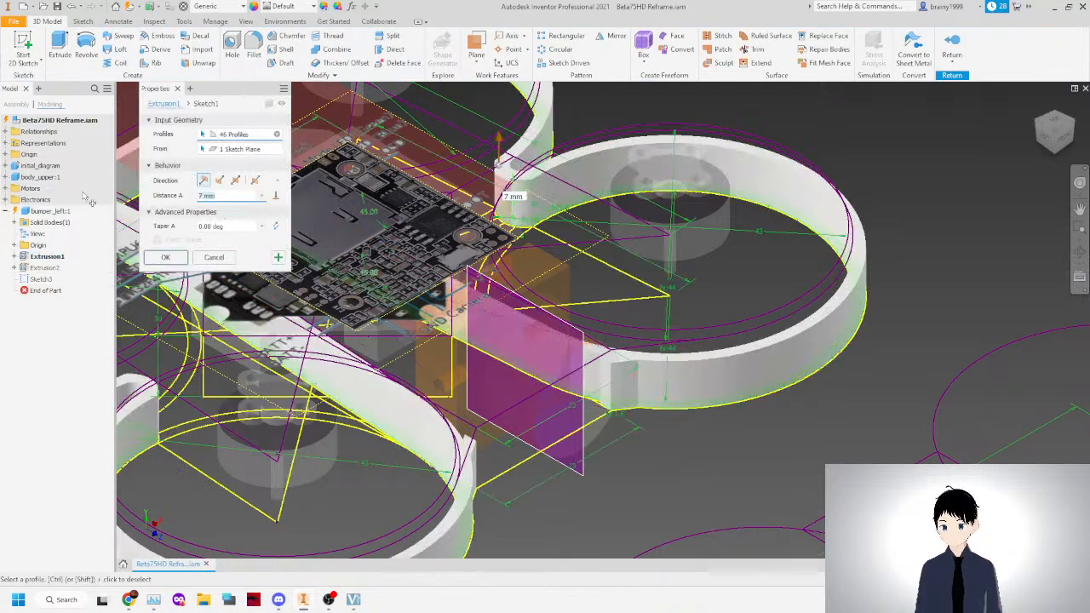
{"action": "key", "text": "Return"}
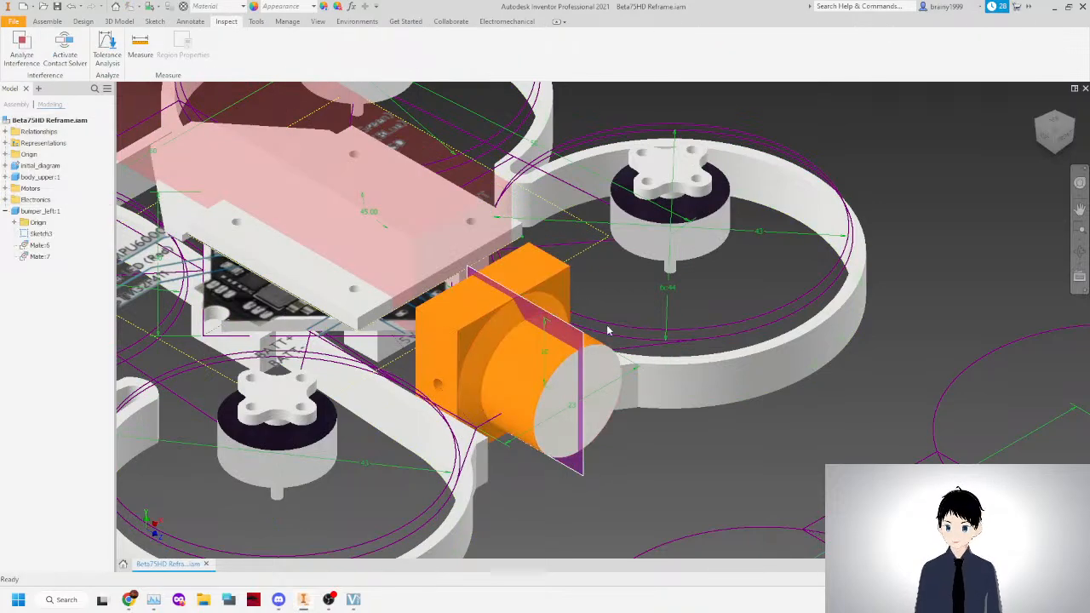
{"action": "left_click_drag", "start_coordinate": [1046, 140], "coordinate": [979, 115]}
{"action": "mouse_move", "coordinate": [684, 358]}
{"action": "middle_mouse_down", "text": "shift"}
{"action": "mouse_move", "coordinate": [668, 371]}
{"action": "mouse_move", "coordinate": [673, 400]}
{"action": "mouse_move", "coordinate": [707, 434]}
{"action": "mouse_move", "coordinate": [771, 432]}
{"action": "middle_mouse_up", "text": "shift"}
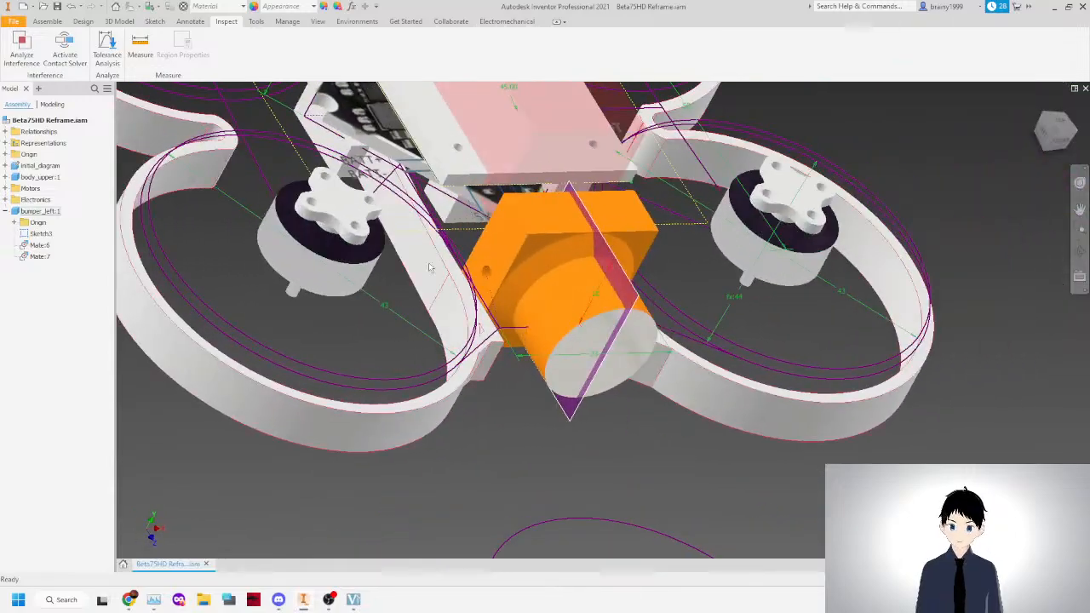
Reopen the strip side sketch and delete the leftover rectangular outline along the top of the camera strip.
{"action": "left_click", "coordinate": [38, 236]}
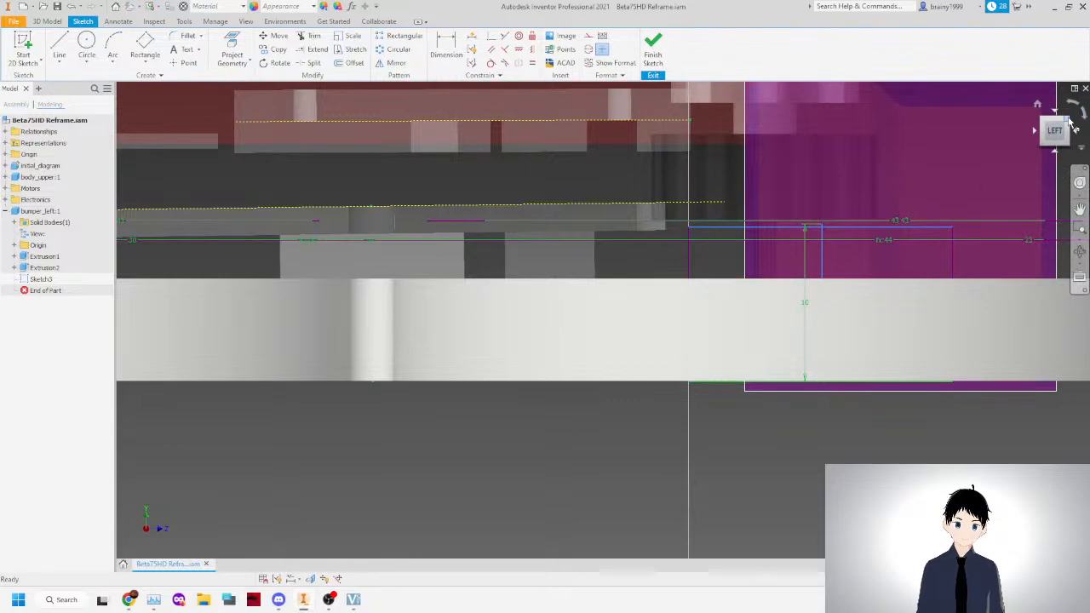
{"action": "left_click", "coordinate": [1037, 104]}
{"action": "scroll", "coordinate": [580, 320], "scroll_direction": "up", "scroll_amount": 5}
{"action": "scroll", "coordinate": [581, 320], "scroll_direction": "up", "scroll_amount": 3}
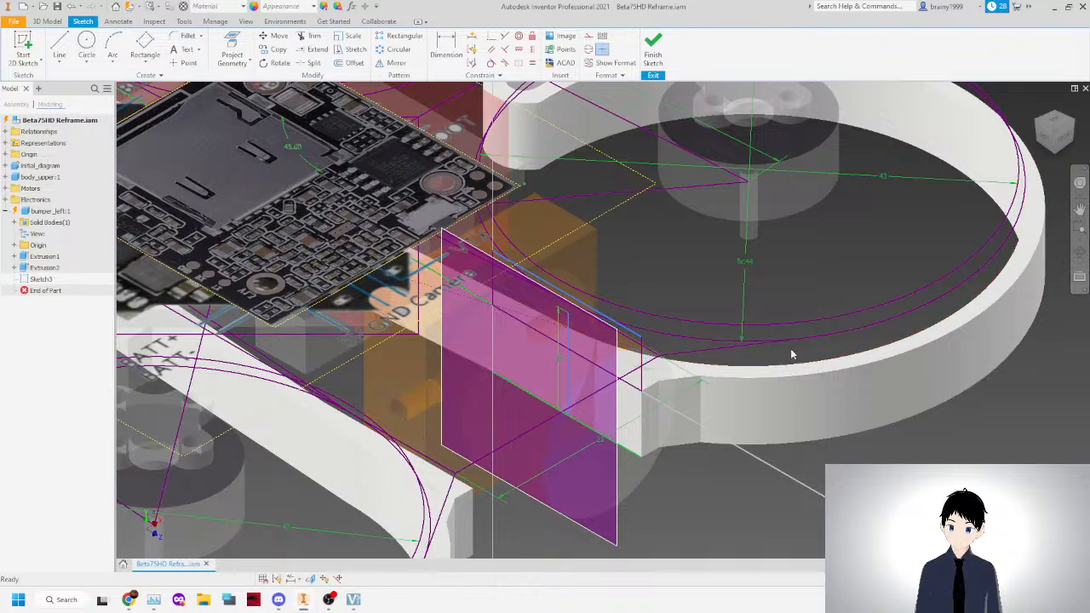
{"action": "scroll", "coordinate": [791, 355], "scroll_direction": "down", "scroll_amount": 5}
{"action": "scroll", "coordinate": [678, 358], "scroll_direction": "up", "scroll_amount": 5}
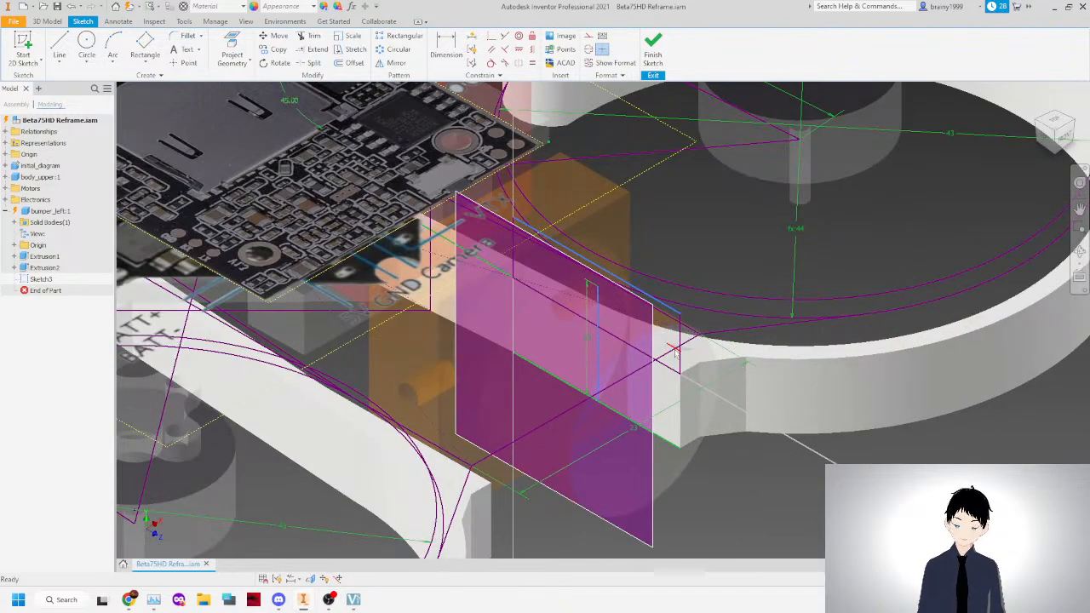
{"action": "left_click", "coordinate": [671, 317]}
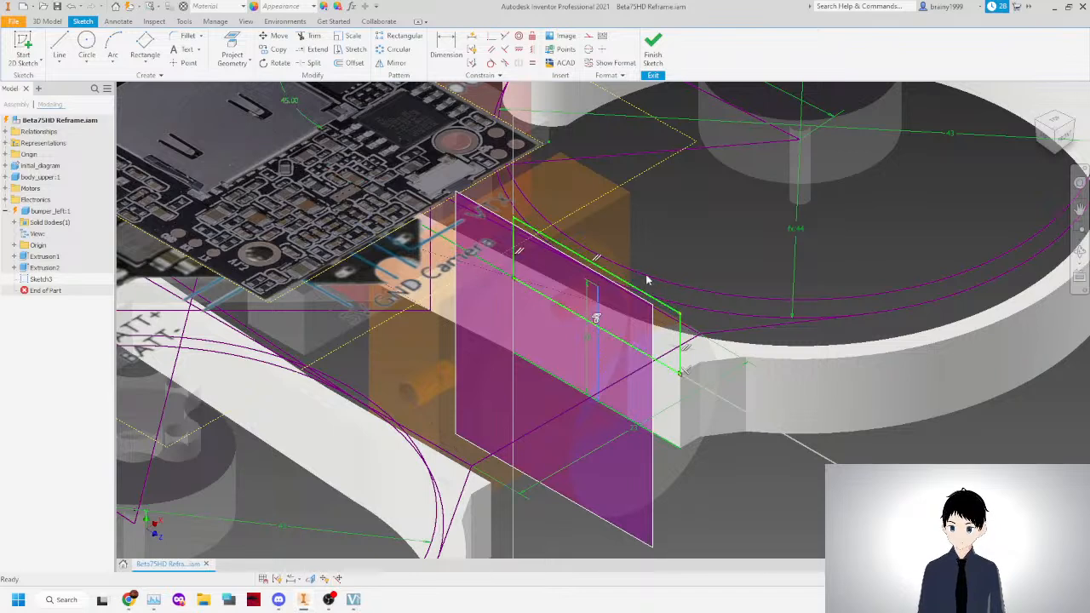
{"action": "key", "text": "Delete"}
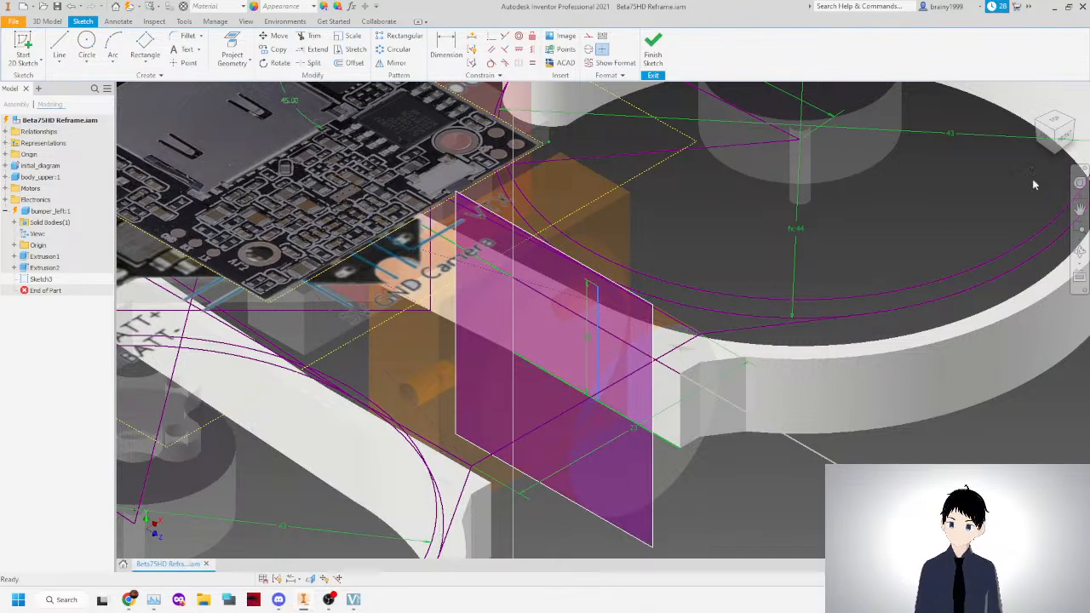
Dimension the vertical 10 mm line 8 mm from the strip's front end edge.
{"action": "left_click", "coordinate": [1074, 131]}
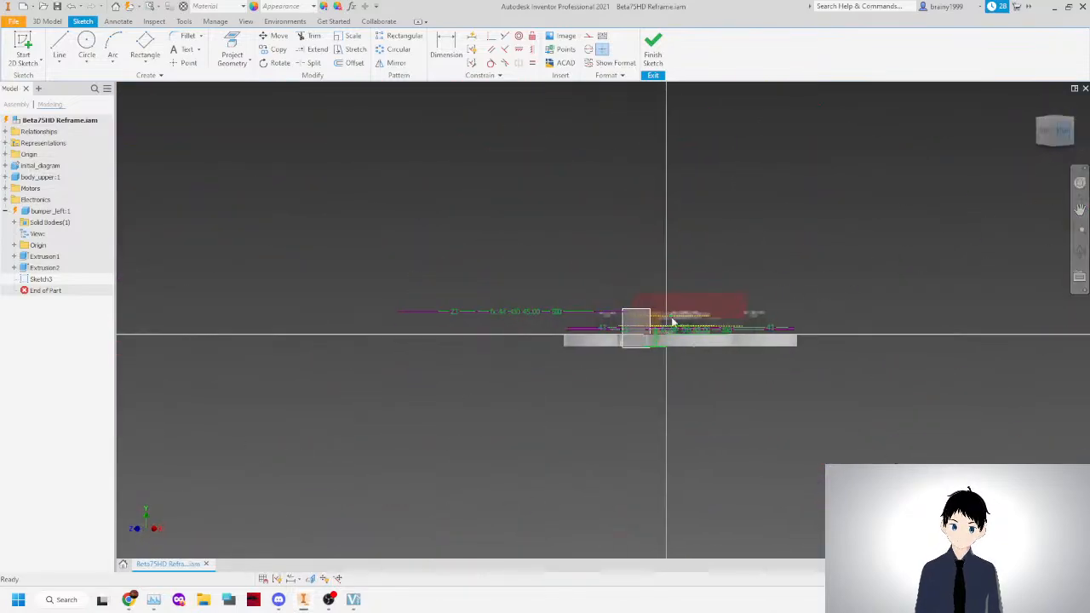
{"action": "scroll", "coordinate": [613, 315], "scroll_direction": "up", "scroll_amount": 5}
{"action": "mouse_move", "coordinate": [622, 347]}
{"action": "left_mouse_down"}
{"action": "mouse_move", "coordinate": [635, 350]}
{"action": "mouse_move", "coordinate": [618, 350]}
{"action": "left_mouse_up"}
{"action": "scroll", "coordinate": [538, 307], "scroll_direction": "down", "scroll_amount": 3}
{"action": "left_click", "coordinate": [1043, 132]}
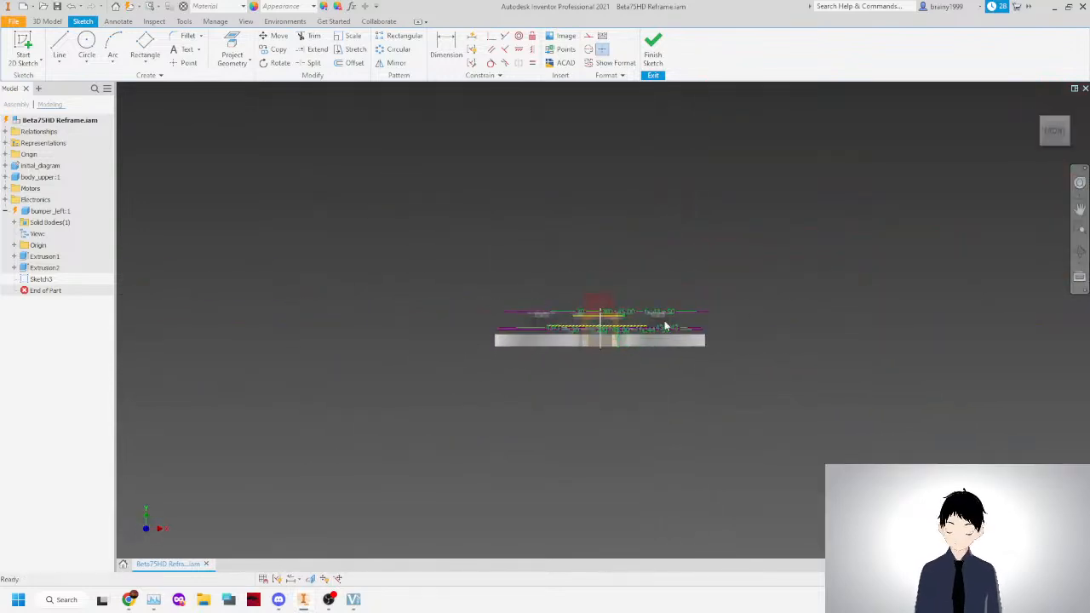
{"action": "left_click", "coordinate": [1044, 124]}
{"action": "scroll", "coordinate": [552, 312], "scroll_direction": "up", "scroll_amount": 7}
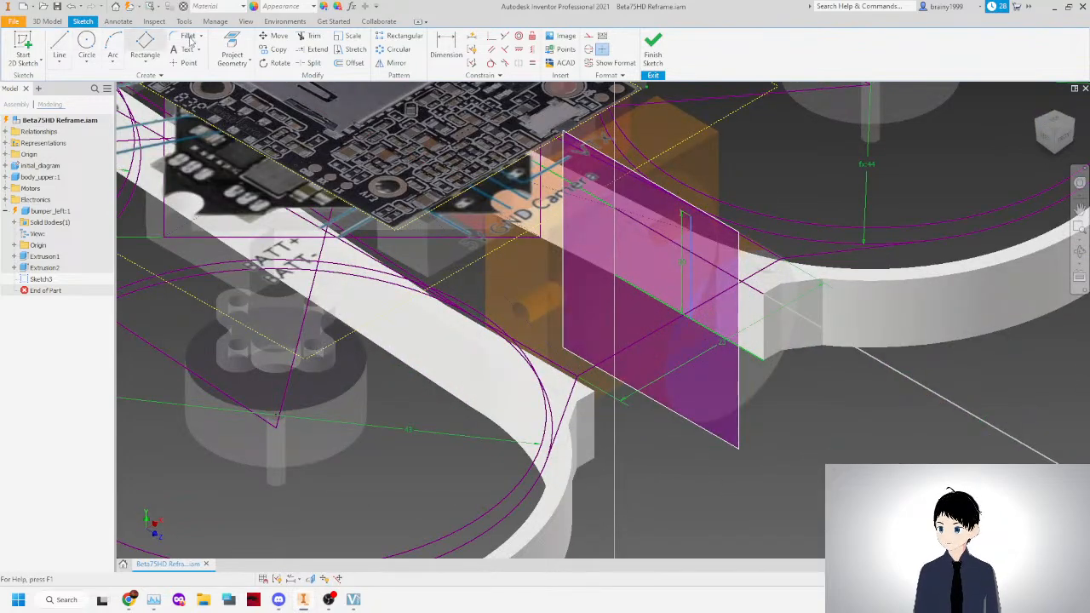
{"action": "left_click", "coordinate": [446, 51]}
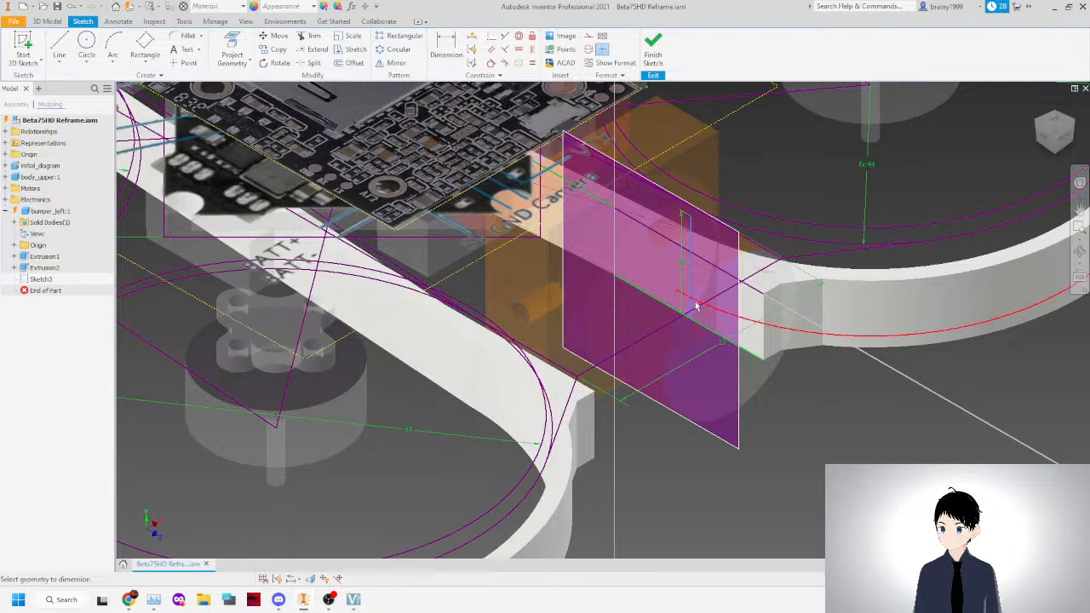
{"action": "left_click", "coordinate": [761, 321]}
{"action": "left_click", "coordinate": [748, 294]}
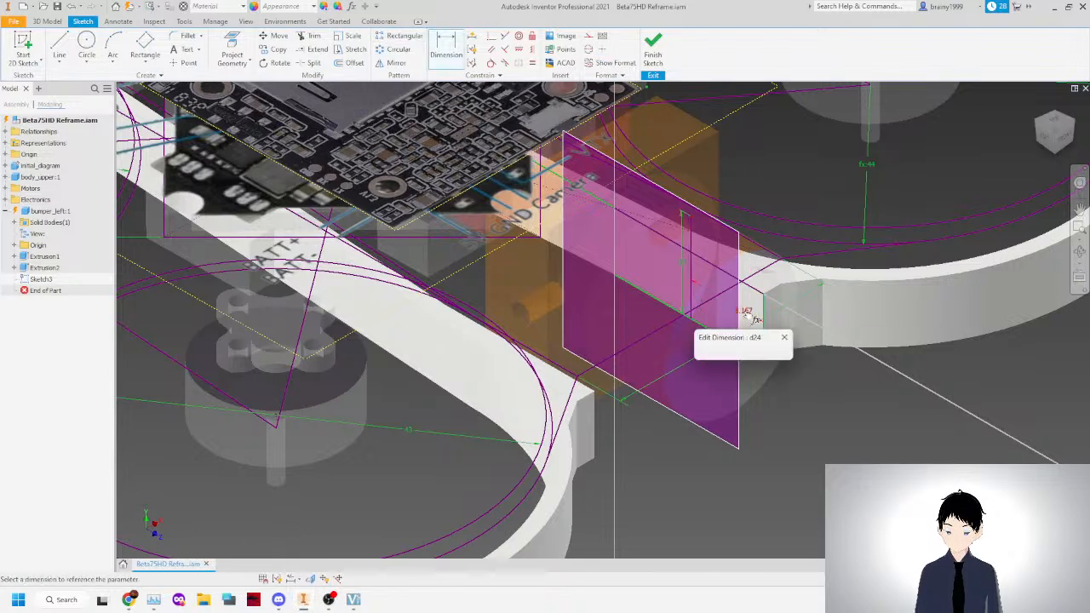
{"action": "type", "text": "88"}
{"action": "key", "text": "Return"}
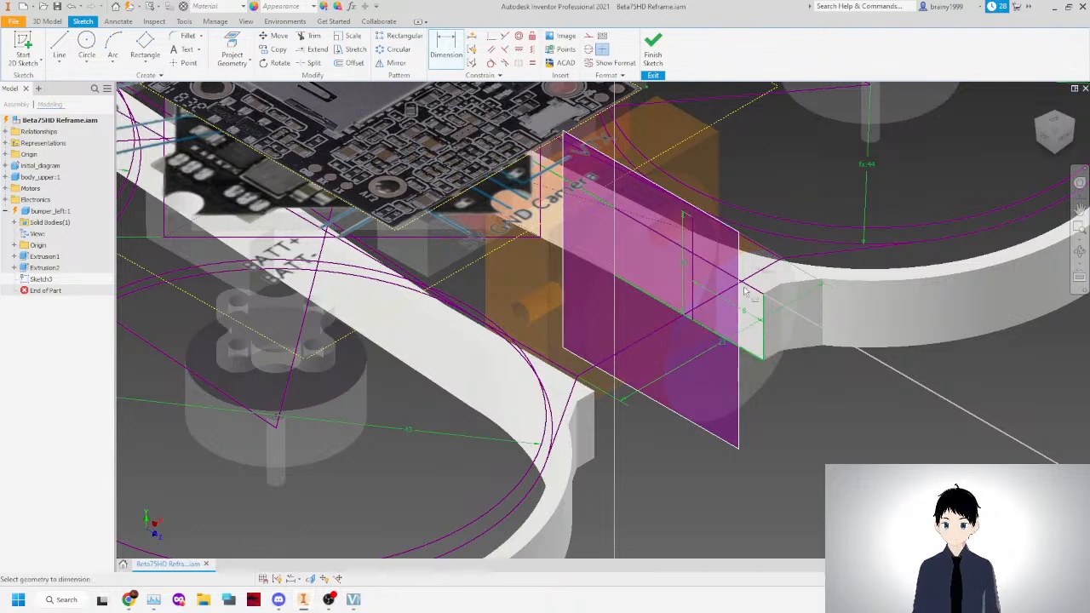
Draw a 2.25 mm diameter circle centred on the upper end of the vertical 10 mm line.
{"action": "left_click", "coordinate": [1064, 134]}
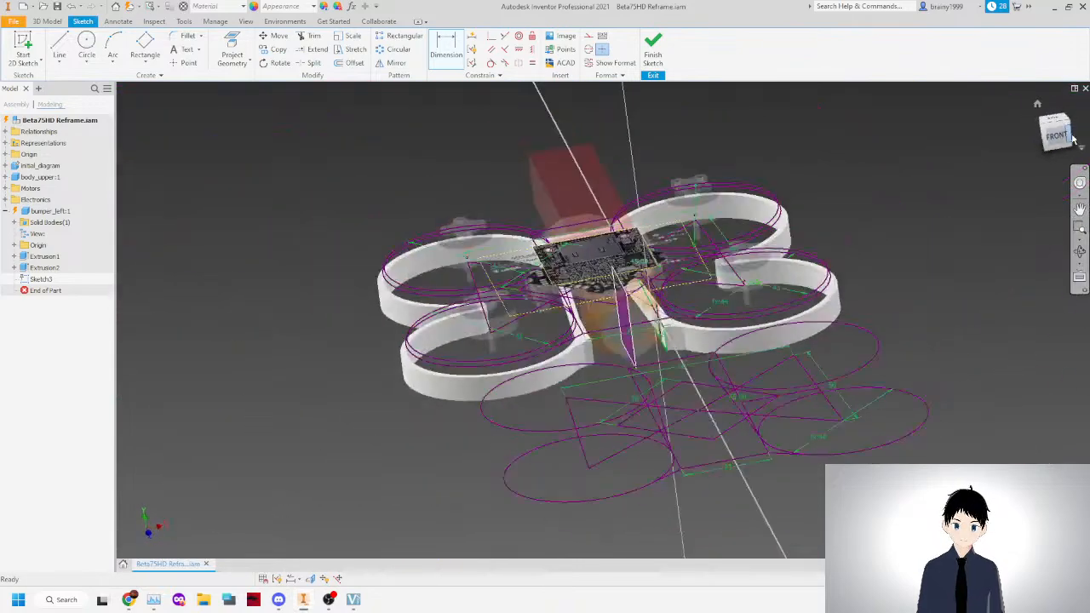
{"action": "scroll", "coordinate": [731, 313], "scroll_direction": "up", "scroll_amount": 6}
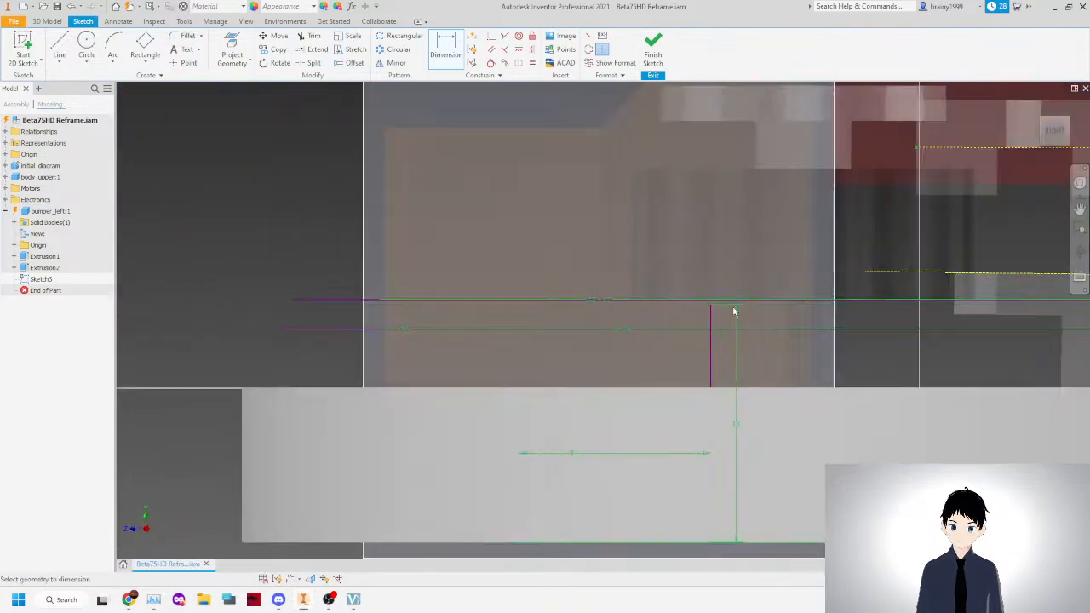
{"action": "left_click", "coordinate": [86, 45]}
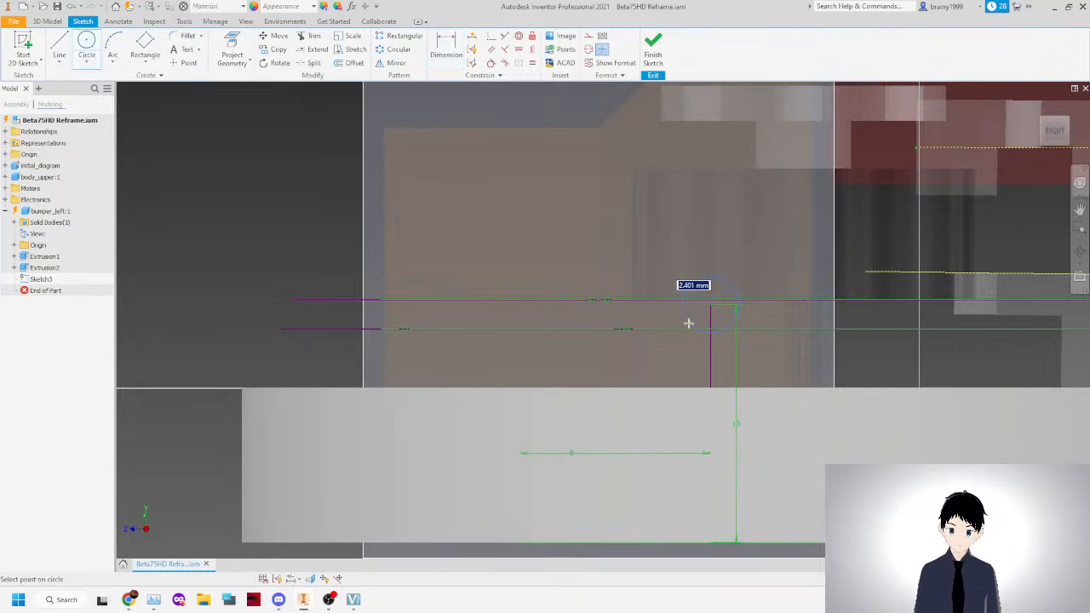
{"action": "type", "text": "2.2"}
{"action": "key", "text": "Return"}
{"action": "right_click", "coordinate": [529, 298]}
{"action": "left_click", "coordinate": [569, 298]}
{"action": "right_click", "coordinate": [583, 268]}
{"action": "left_click", "coordinate": [639, 270]}
Add a numeric user parameter M2_screw with the value 2 mm to the bumper part.
{"action": "mouse_move", "coordinate": [1048, 140]}
{"action": "left_mouse_down"}
{"action": "mouse_move", "coordinate": [1055, 149]}
{"action": "mouse_move", "coordinate": [1041, 137]}
{"action": "left_mouse_up"}
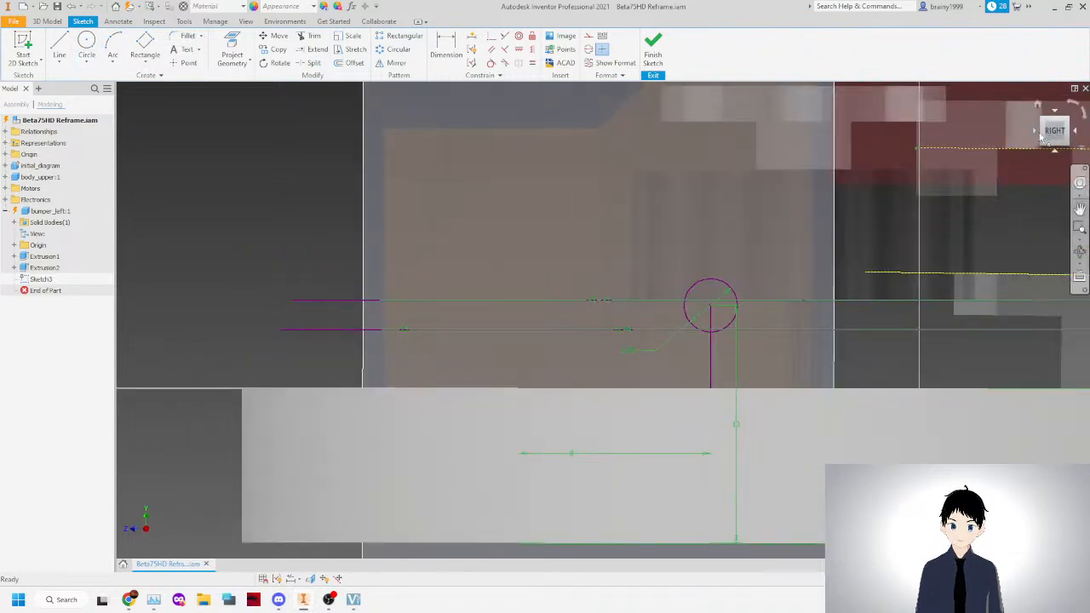
{"action": "left_click", "coordinate": [1052, 133]}
{"action": "scroll", "coordinate": [654, 349], "scroll_direction": "up", "scroll_amount": 6}
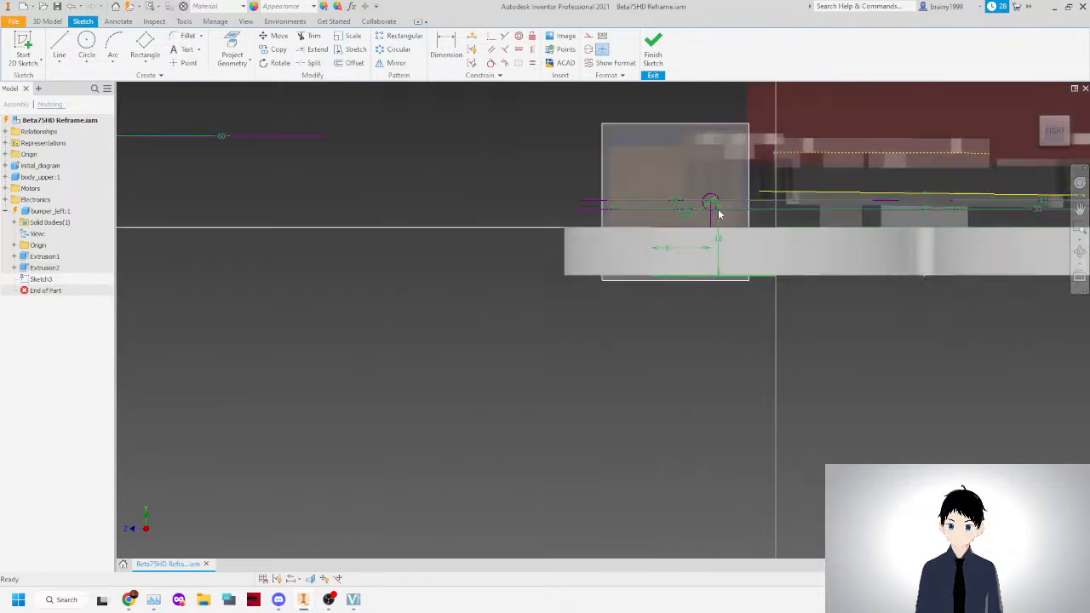
{"action": "scroll", "coordinate": [730, 192], "scroll_direction": "up", "scroll_amount": 4}
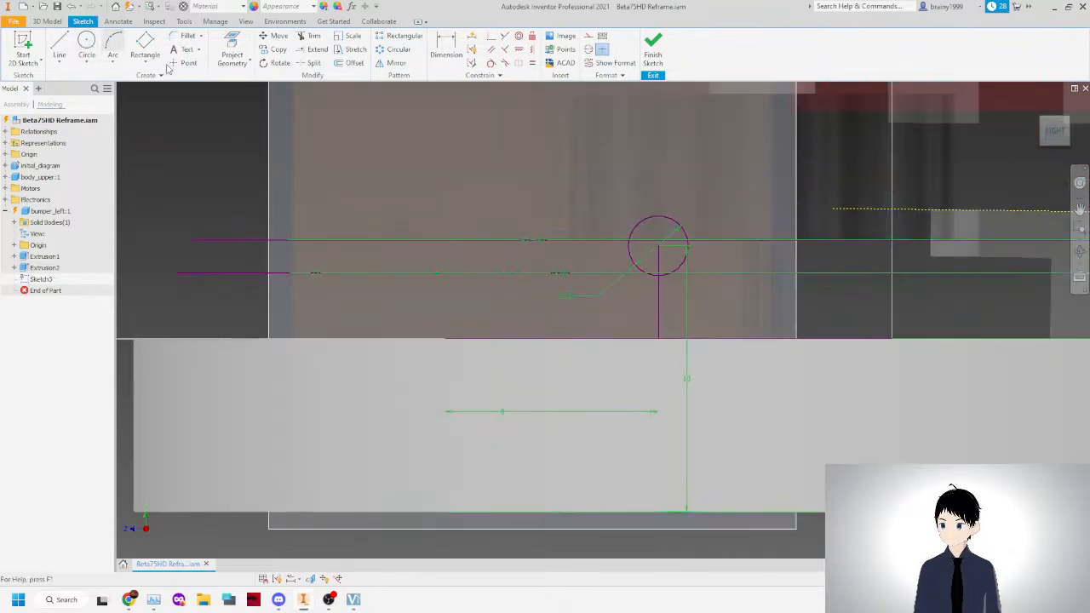
{"action": "left_click", "coordinate": [212, 21]}
{"action": "left_click", "coordinate": [186, 22]}
{"action": "left_click", "coordinate": [210, 23]}
{"action": "left_click", "coordinate": [119, 51]}
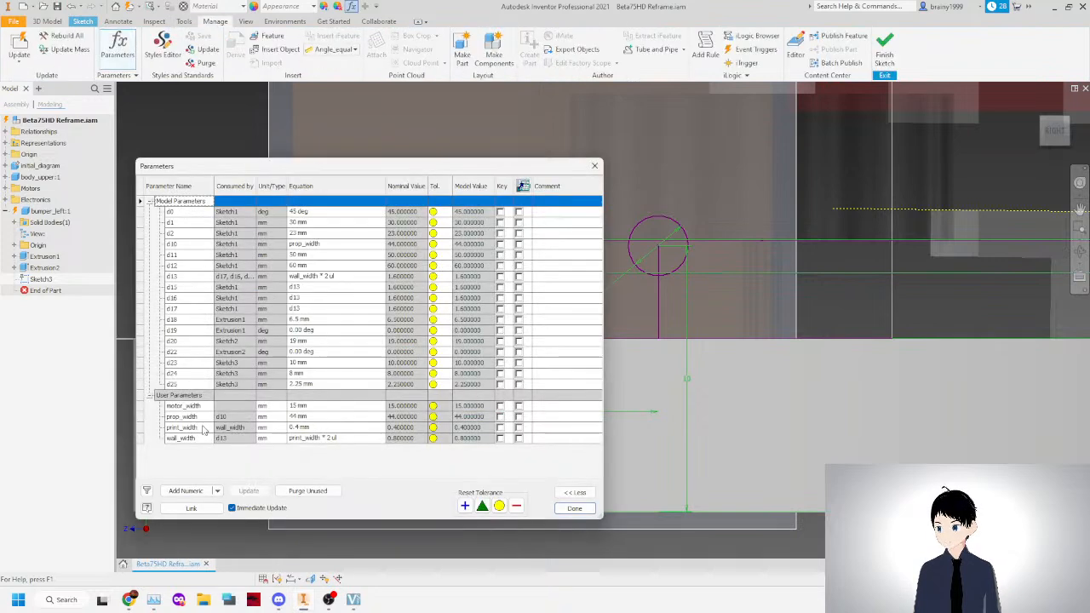
{"action": "left_click", "coordinate": [189, 491]}
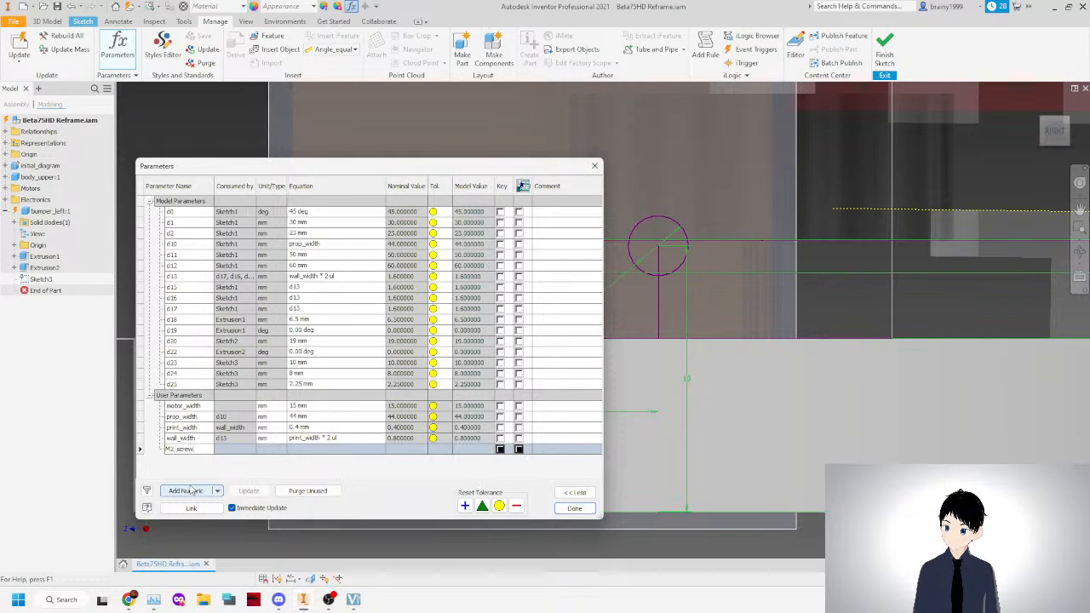
{"action": "left_click", "coordinate": [313, 452]}
{"action": "type", "text": "2mm"}
{"action": "key", "text": "Return"}
{"action": "left_click", "coordinate": [576, 509]}
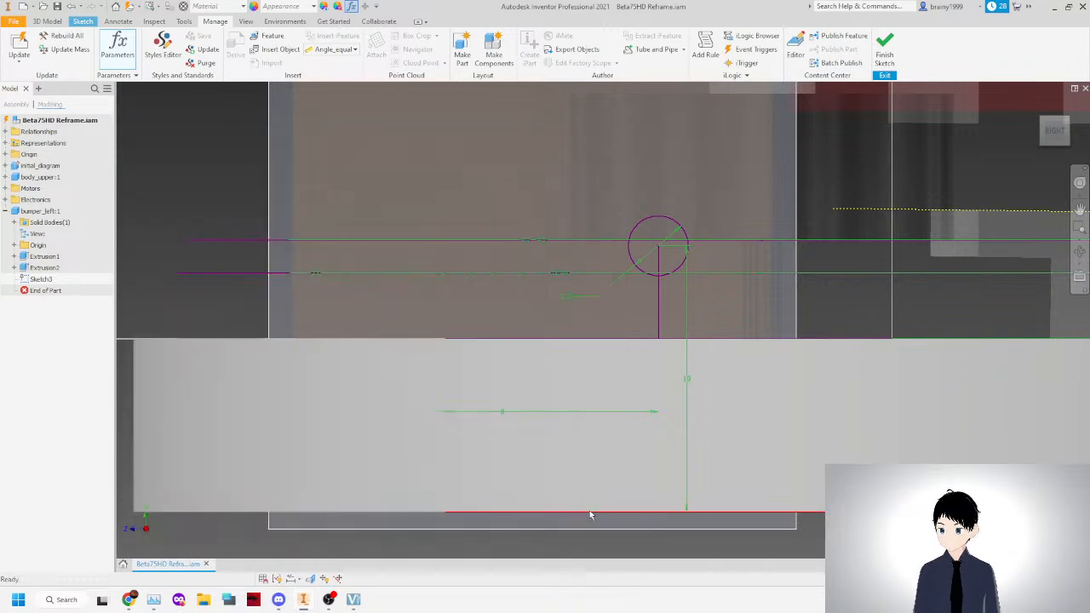
Link the screw hole circle's diameter to M2_screw and add a numeric user parameter tol with the value 0.2 mm.
{"action": "left_click", "coordinate": [572, 298]}
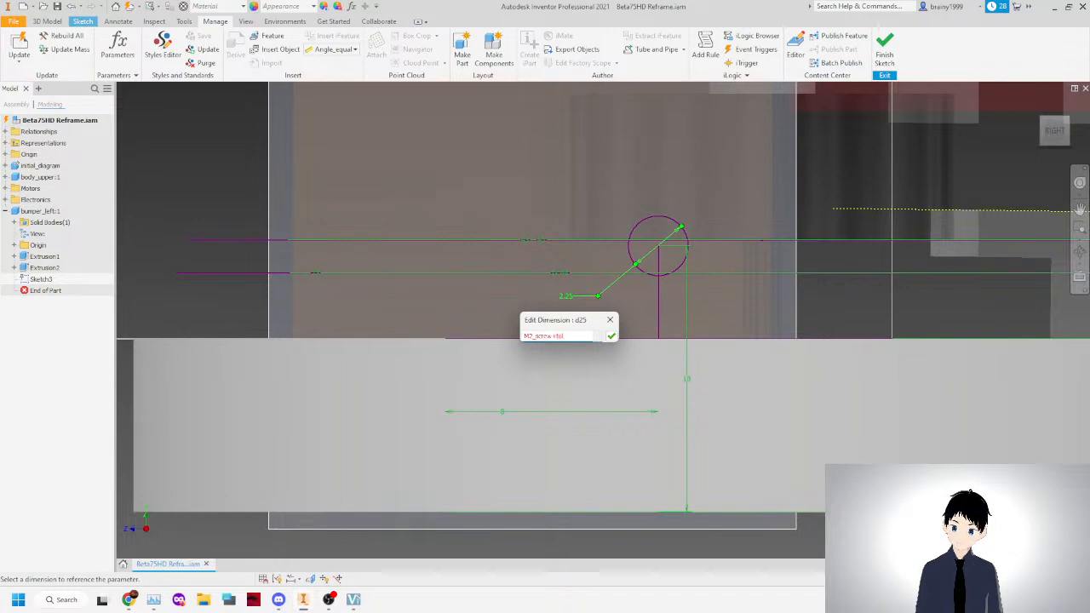
{"action": "key", "text": "Return"}
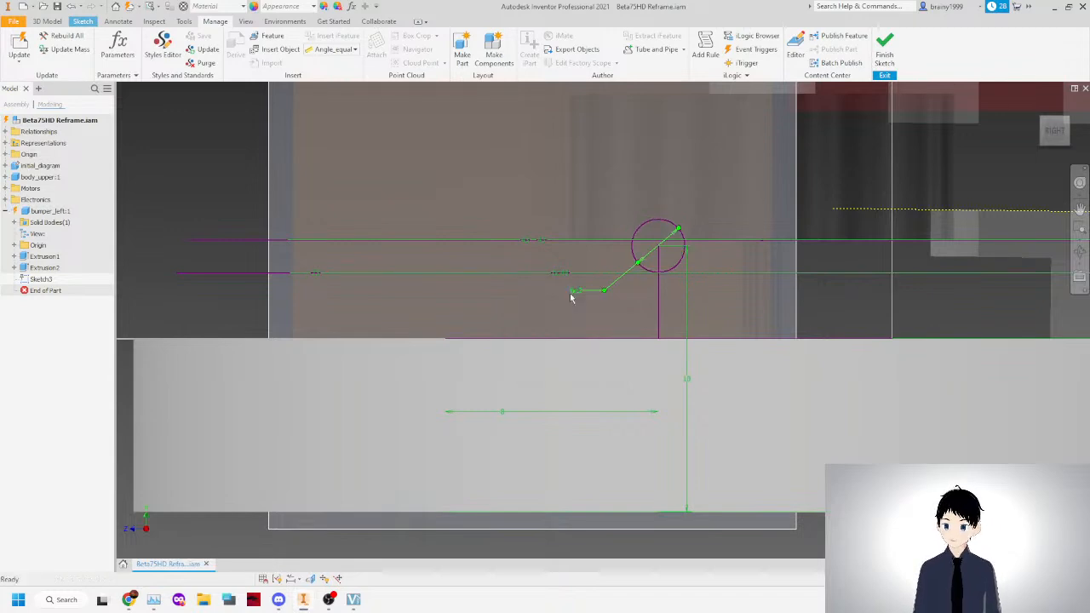
{"action": "left_click", "coordinate": [117, 51]}
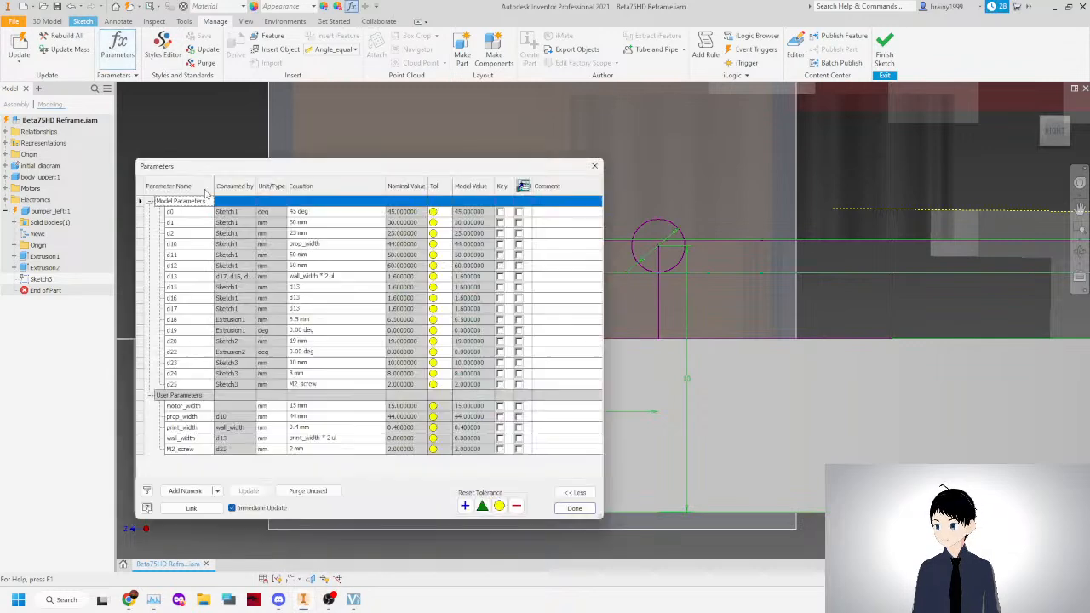
{"action": "left_click", "coordinate": [187, 492]}
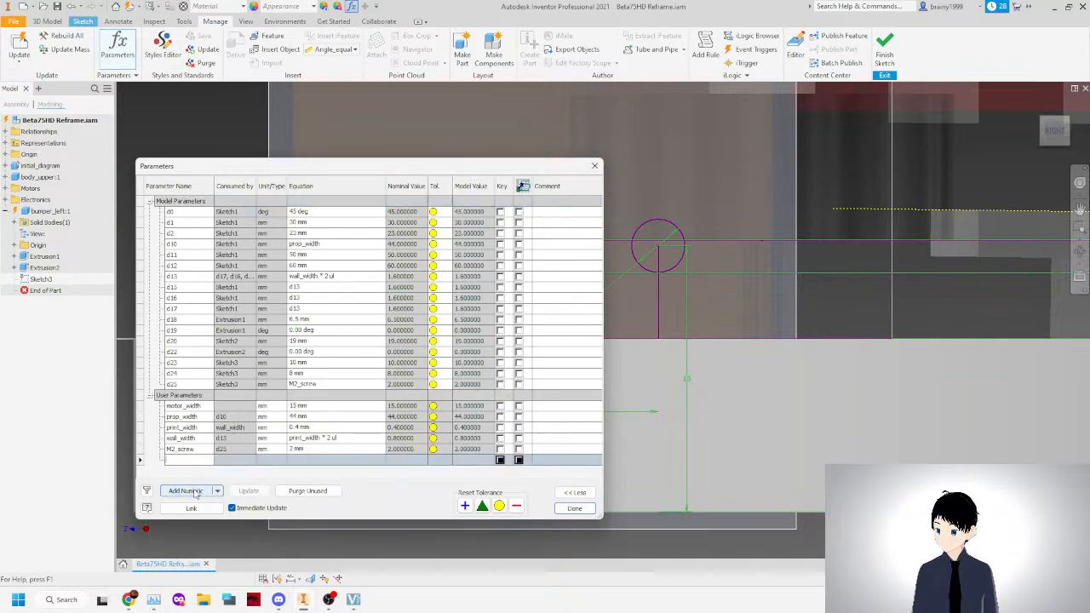
{"action": "key", "text": "Return"}
{"action": "left_click", "coordinate": [303, 461]}
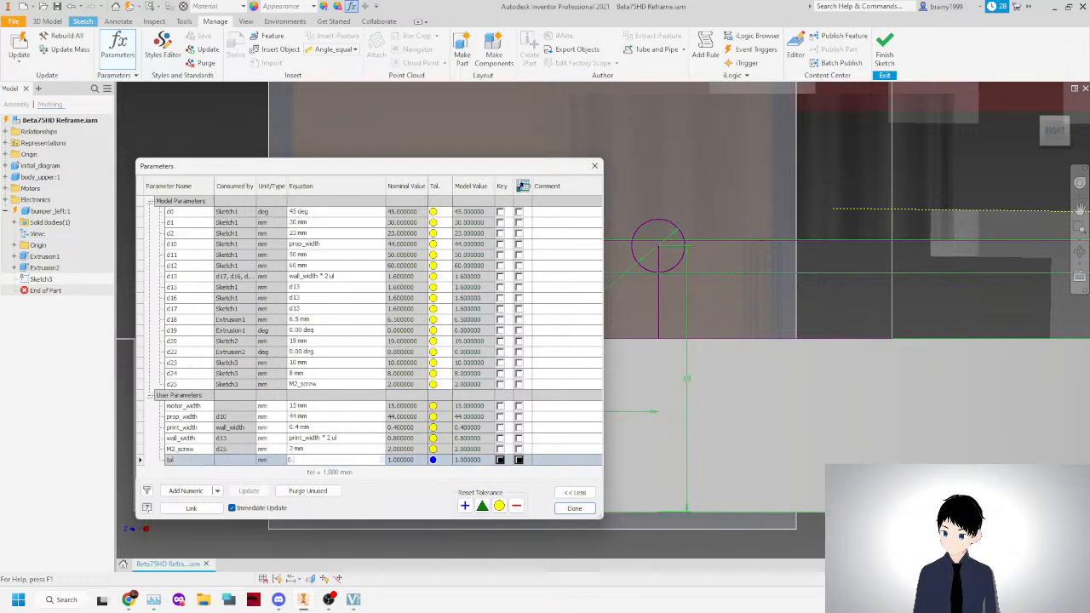
{"action": "key", "text": "Return"}
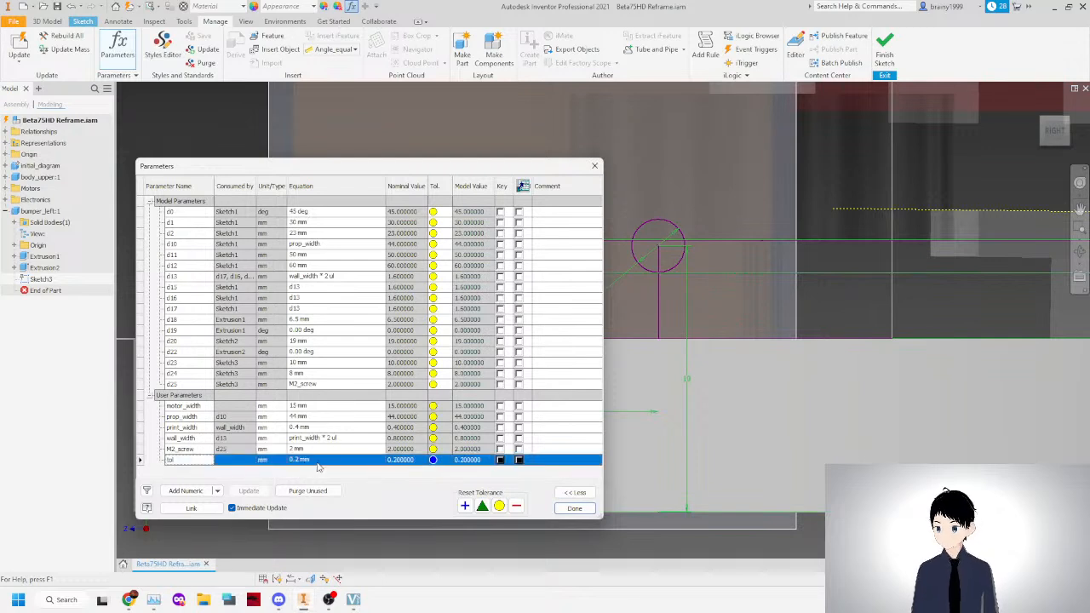
{"action": "left_click", "coordinate": [575, 508]}
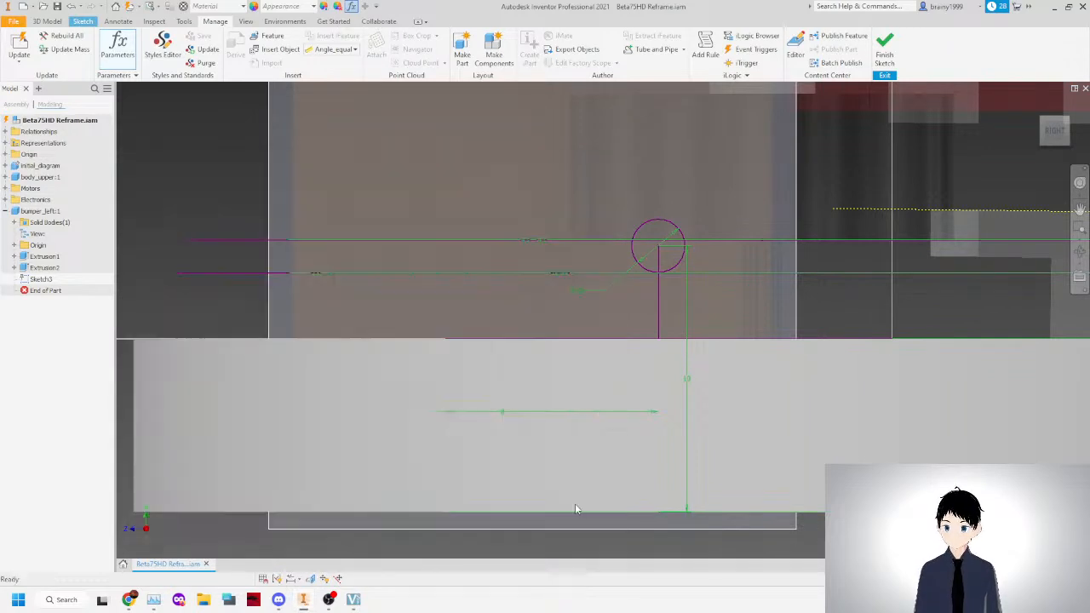
Set the screw hole circle's diameter to the expression M2_screw+tol.
{"action": "left_click", "coordinate": [594, 292]}
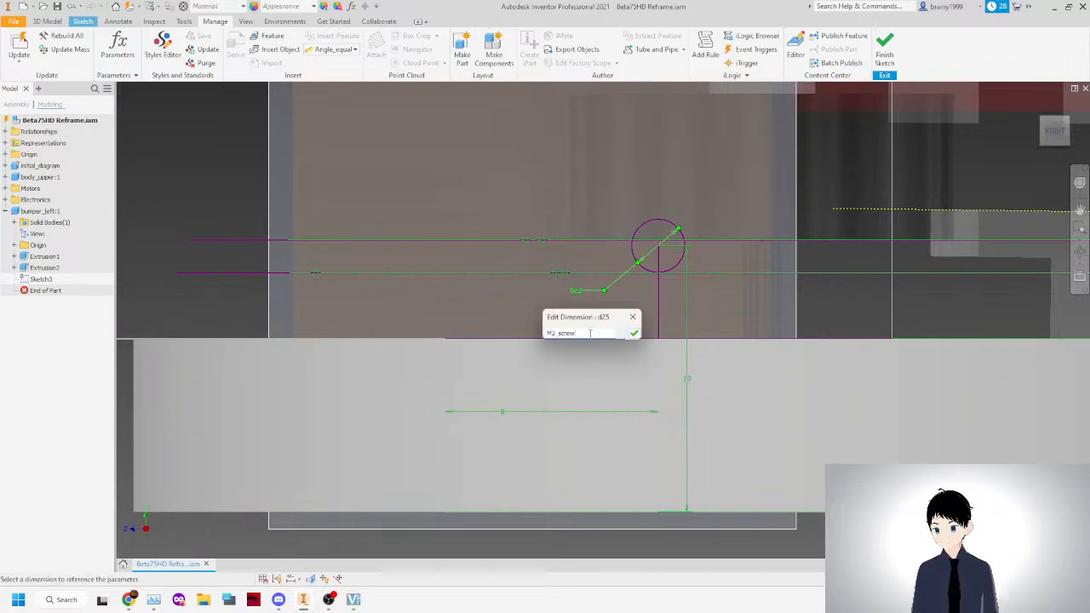
{"action": "type", "text": "M2_screw+tol"}
{"action": "key", "text": "Return"}
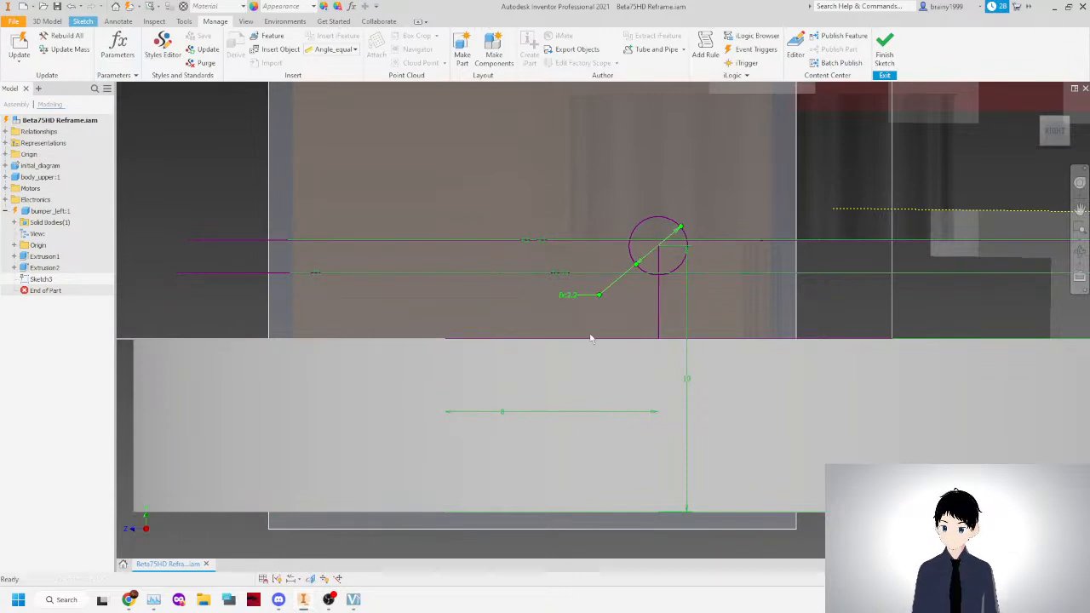
{"action": "right_click", "coordinate": [518, 219]}
{"action": "key", "text": "Escape"}
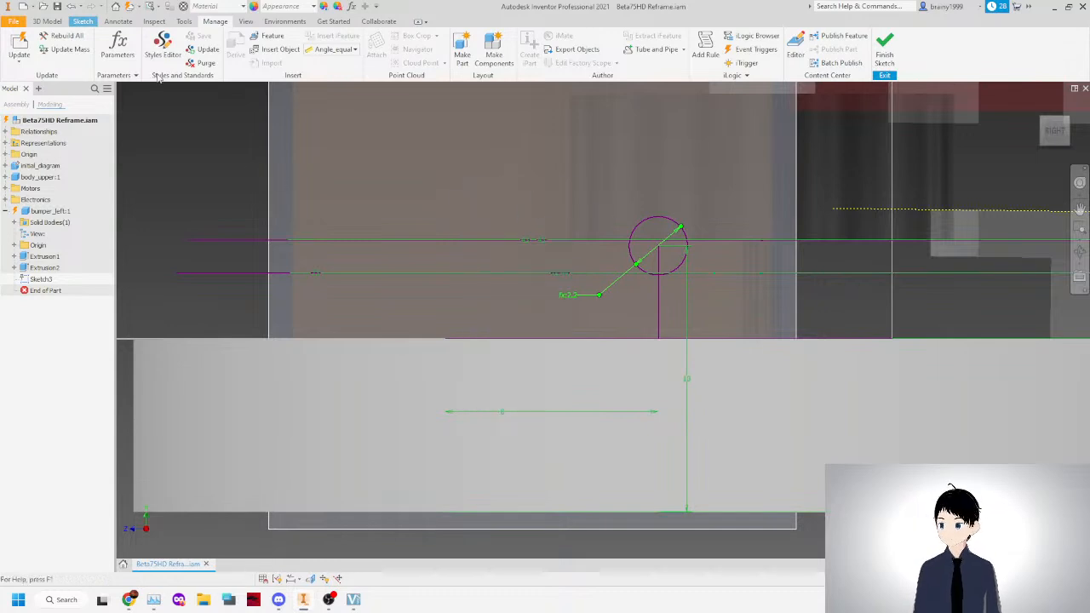
Draw a larger circle around the screw hole, sharing the hole's centre point.
{"action": "left_click", "coordinate": [83, 21]}
{"action": "left_click", "coordinate": [86, 43]}
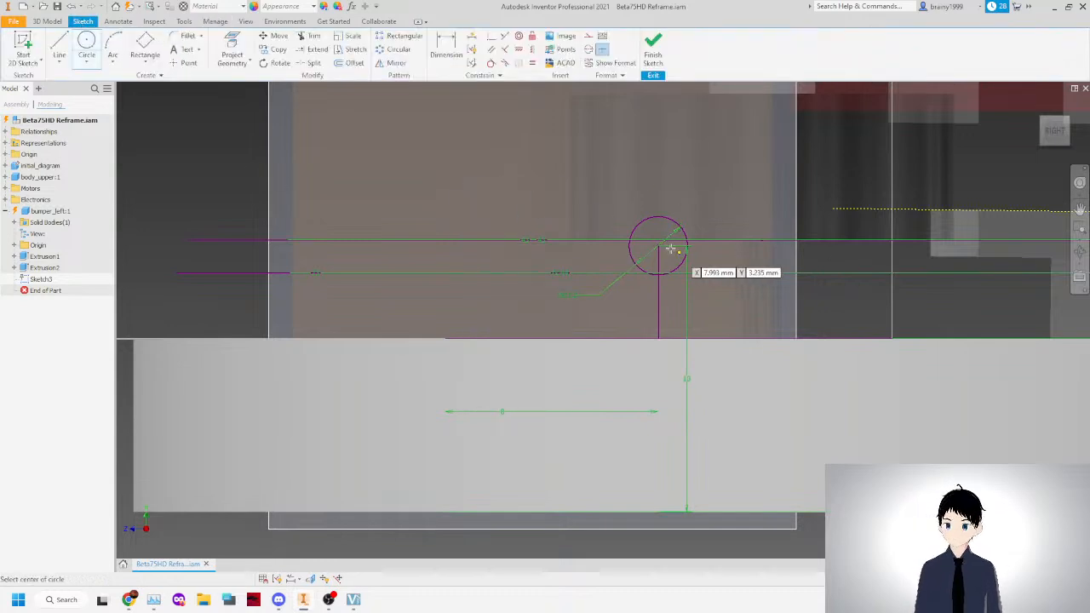
{"action": "left_click", "coordinate": [658, 248]}
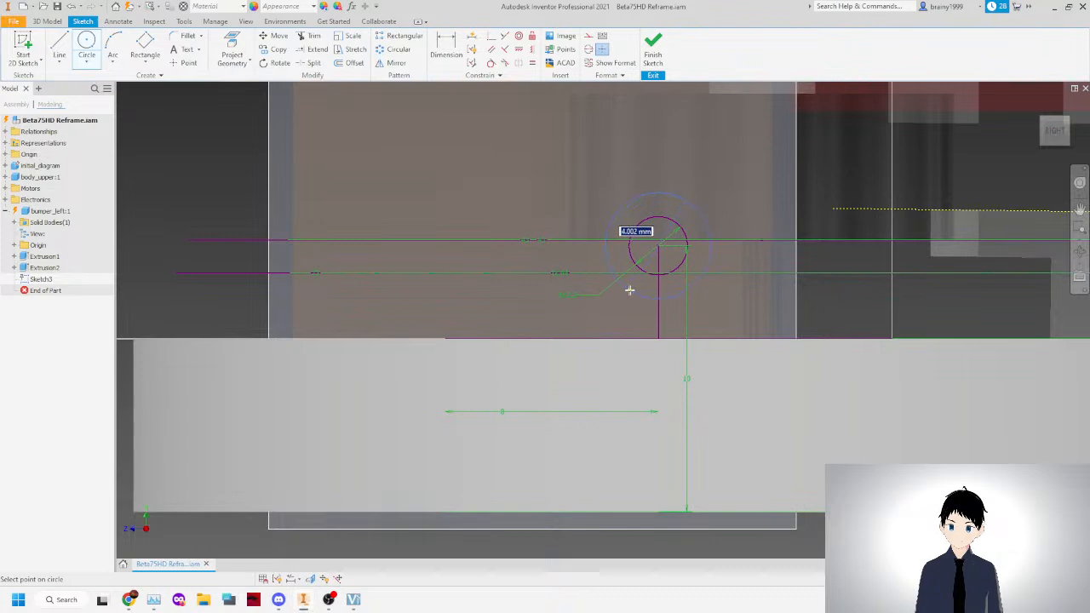
{"action": "right_click", "coordinate": [576, 226]}
{"action": "left_click", "coordinate": [621, 228]}
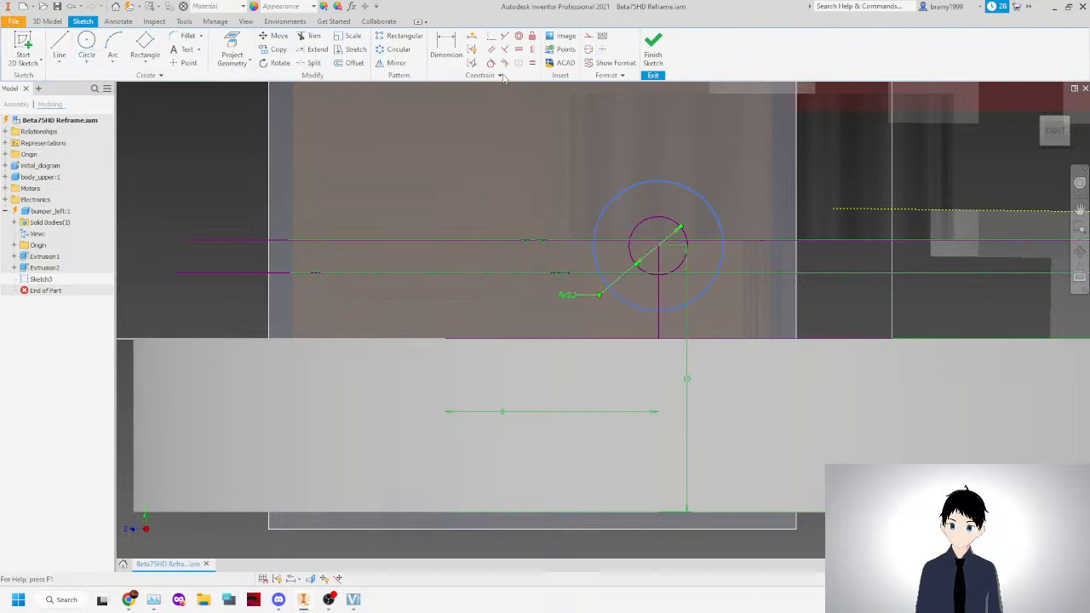
Dimension the outer circle's diameter with an expression based on the screw hole diameter d25.
{"action": "left_click", "coordinate": [446, 49]}
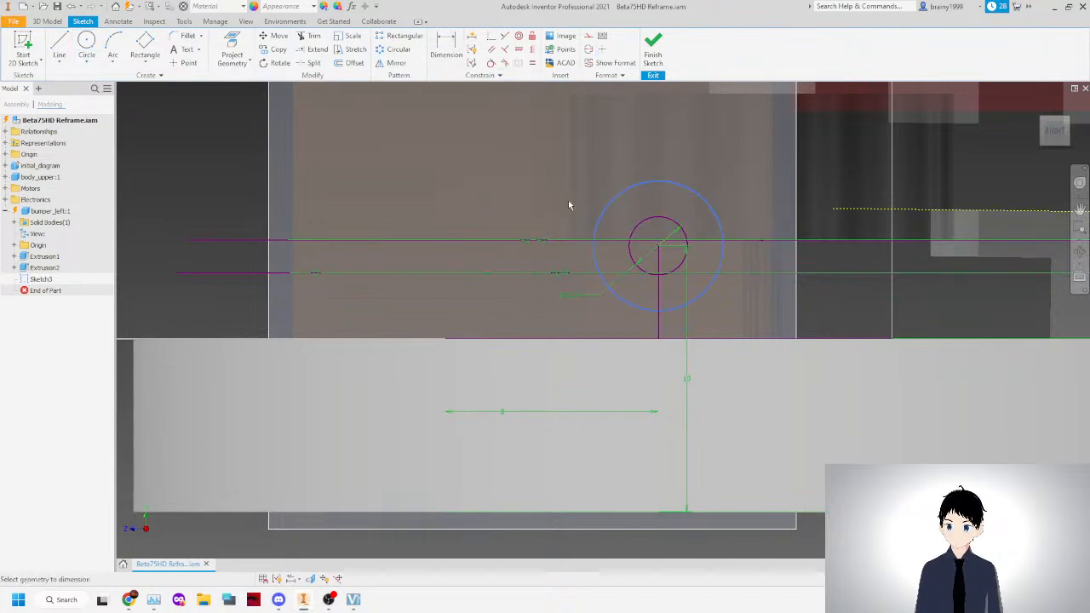
{"action": "left_click", "coordinate": [604, 224]}
{"action": "left_click", "coordinate": [576, 297]}
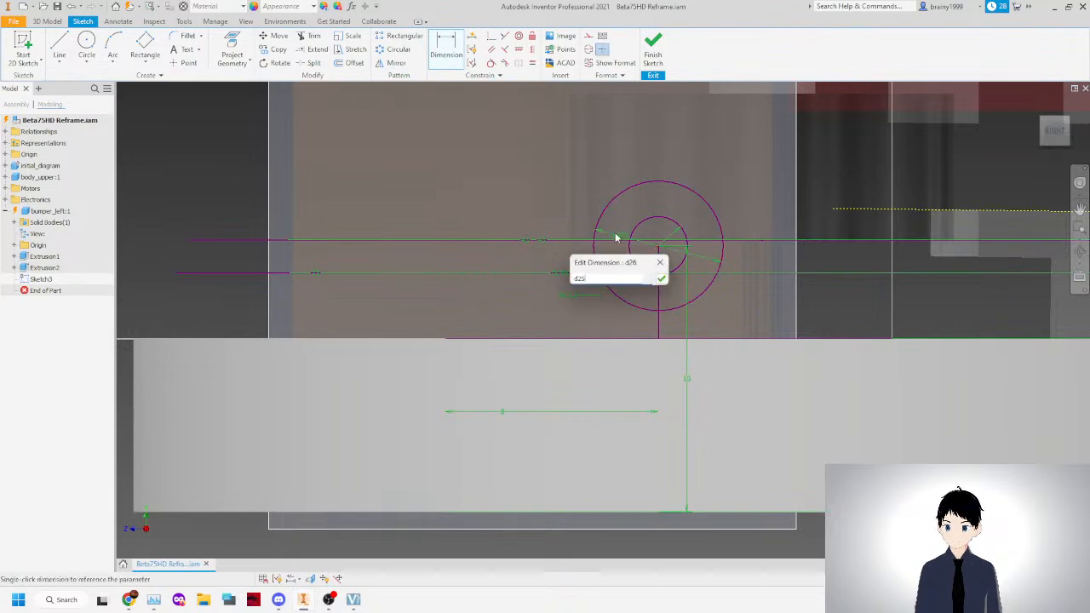
{"action": "key", "text": "Return"}
{"action": "right_click", "coordinate": [356, 178]}
{"action": "left_click", "coordinate": [319, 178]}
Draw a sloping line from the front upper side of the outer circle down to the strip's front end corner.
{"action": "left_click", "coordinate": [60, 42]}
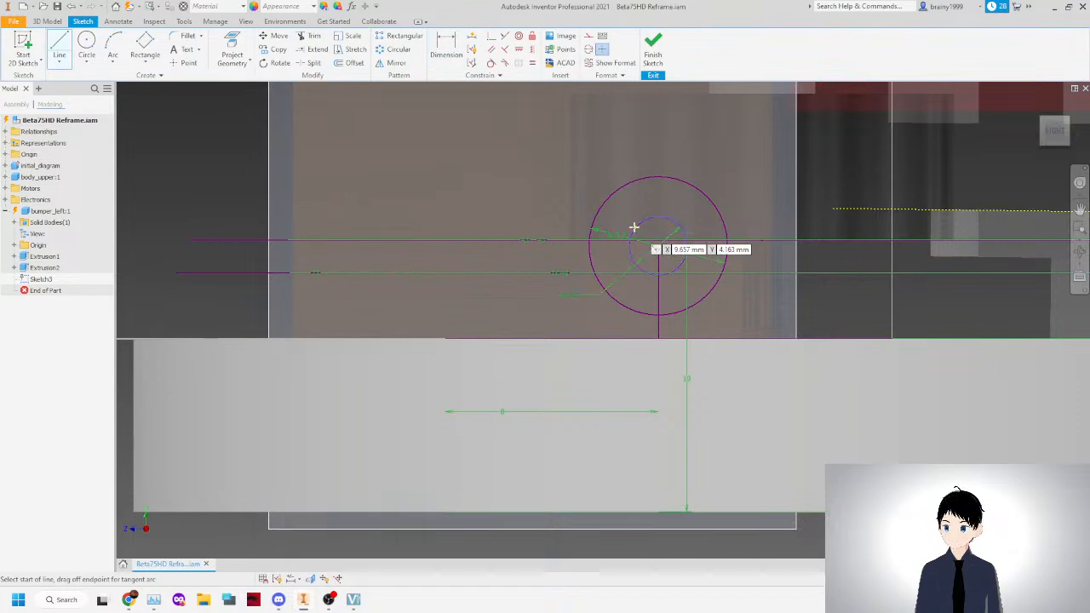
{"action": "left_click", "coordinate": [603, 200]}
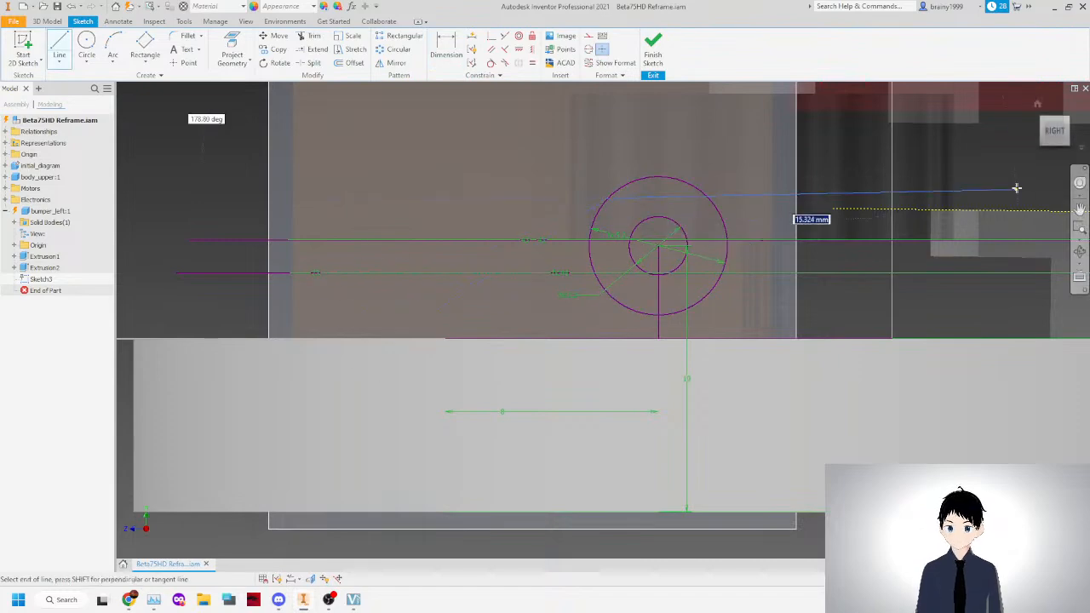
{"action": "left_click_drag", "start_coordinate": [1054, 130], "coordinate": [1055, 141]}
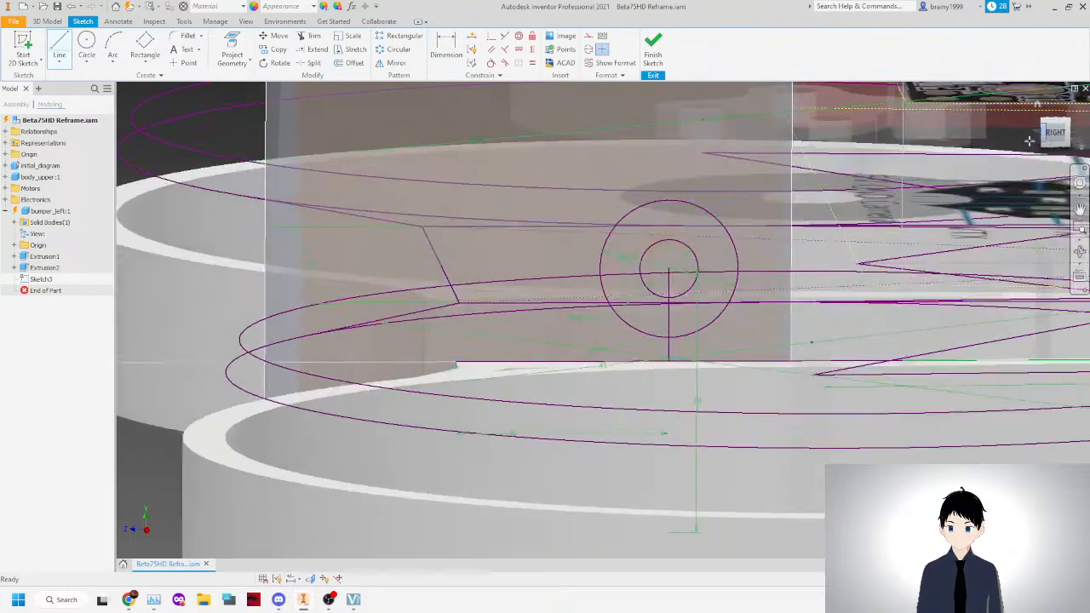
{"action": "left_click", "coordinate": [458, 363]}
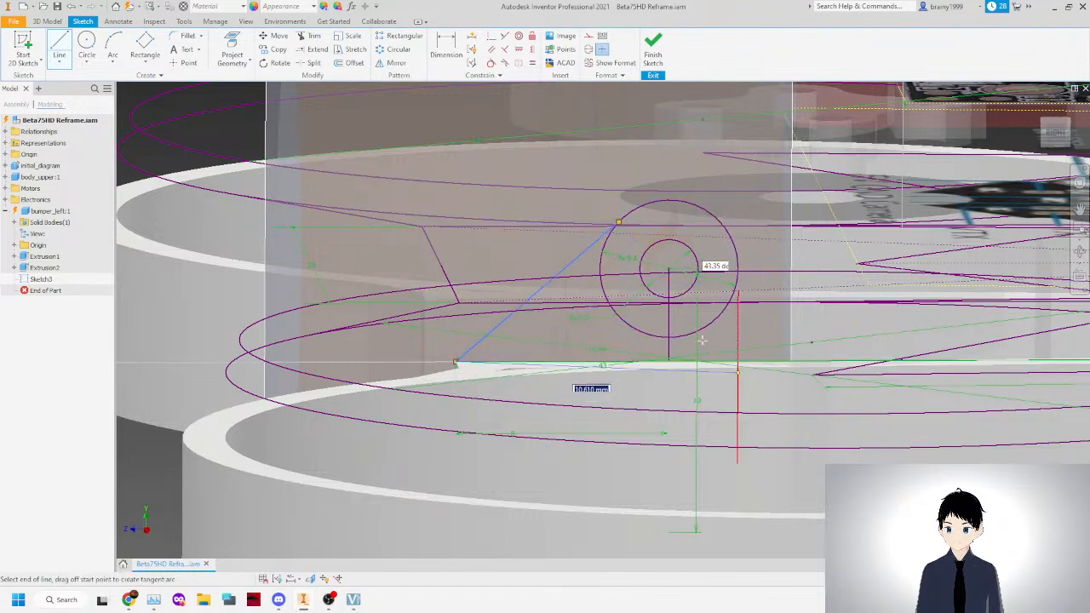
{"action": "right_click", "coordinate": [449, 202]}
{"action": "left_click", "coordinate": [487, 207]}
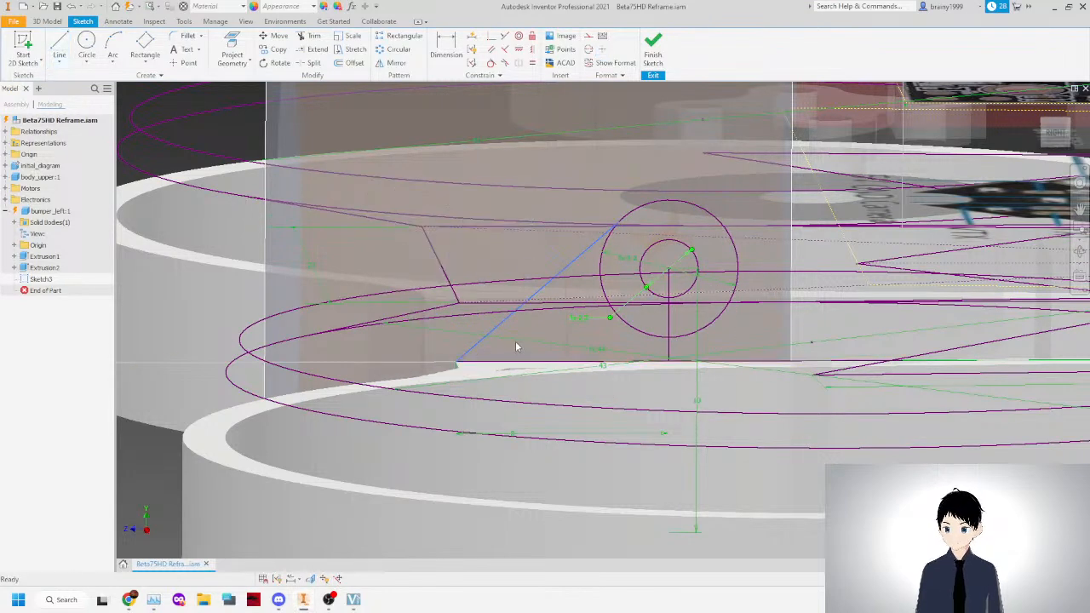
Constrain the front sloping line tangent to the outer circle.
{"action": "scroll", "coordinate": [515, 347], "scroll_direction": "up", "scroll_amount": 3}
{"action": "left_click", "coordinate": [491, 62]}
{"action": "right_click", "coordinate": [620, 150]}
{"action": "left_click", "coordinate": [622, 143]}
{"action": "scroll", "coordinate": [608, 146], "scroll_direction": "down", "scroll_amount": 2}
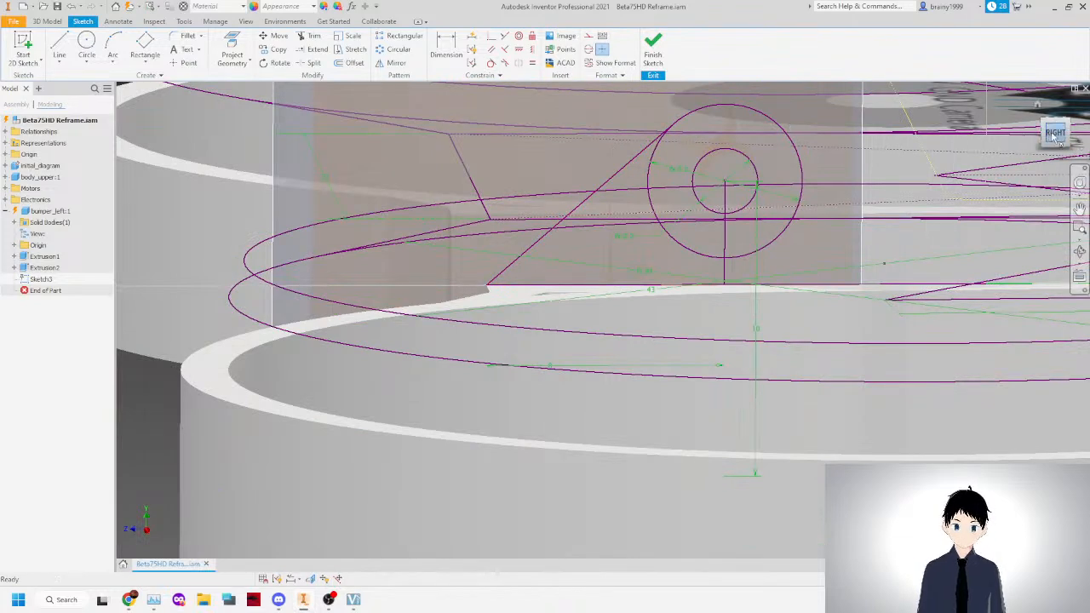
{"action": "left_click", "coordinate": [521, 263]}
{"action": "left_click", "coordinate": [478, 267]}
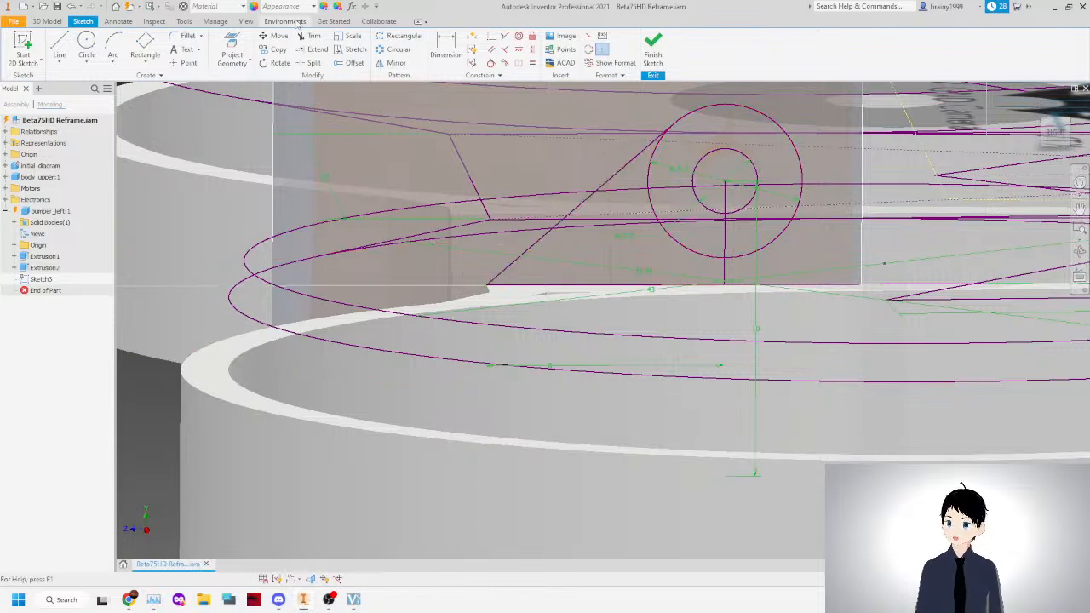
{"action": "left_click", "coordinate": [60, 43]}
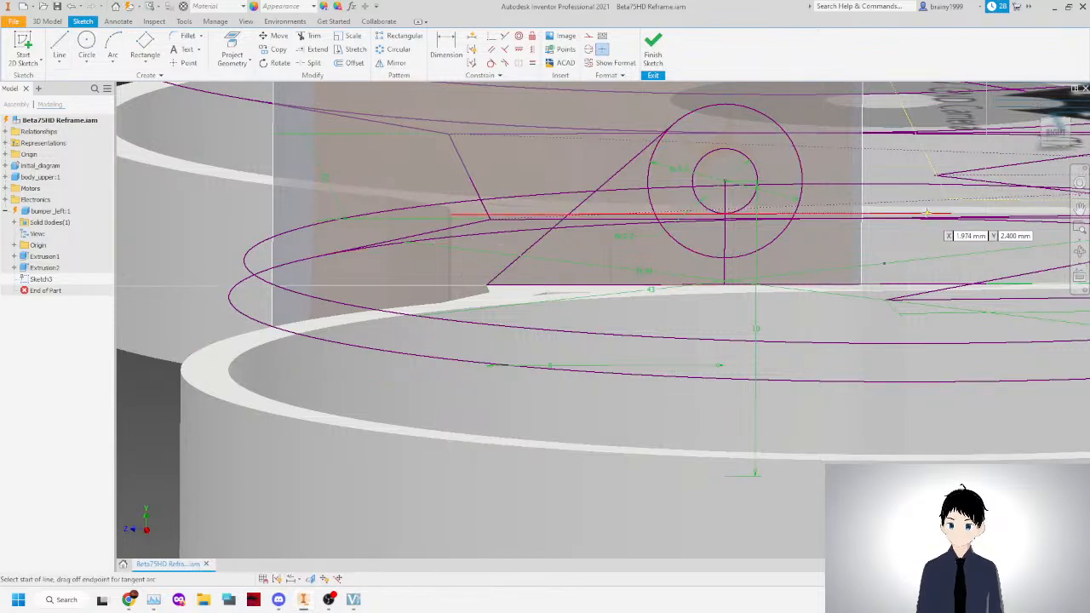
{"action": "left_click", "coordinate": [801, 163]}
{"action": "right_click", "coordinate": [794, 156]}
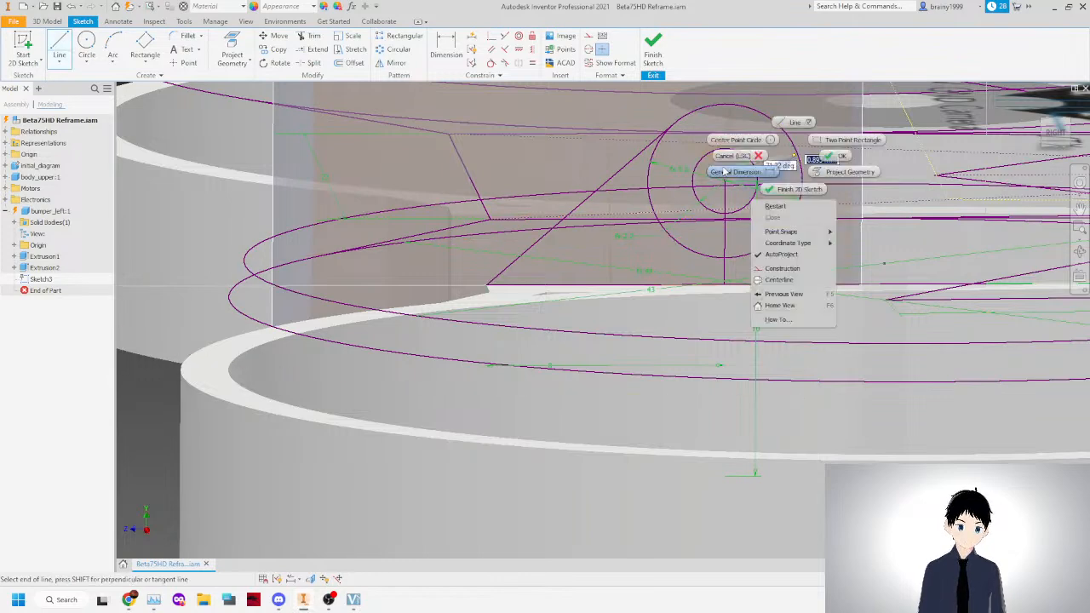
{"action": "left_click", "coordinate": [732, 156]}
Draw a steep line from the rear side of the outer circle down to the strip's top edge and make it tangent to the circle.
{"action": "left_click", "coordinate": [1055, 132]}
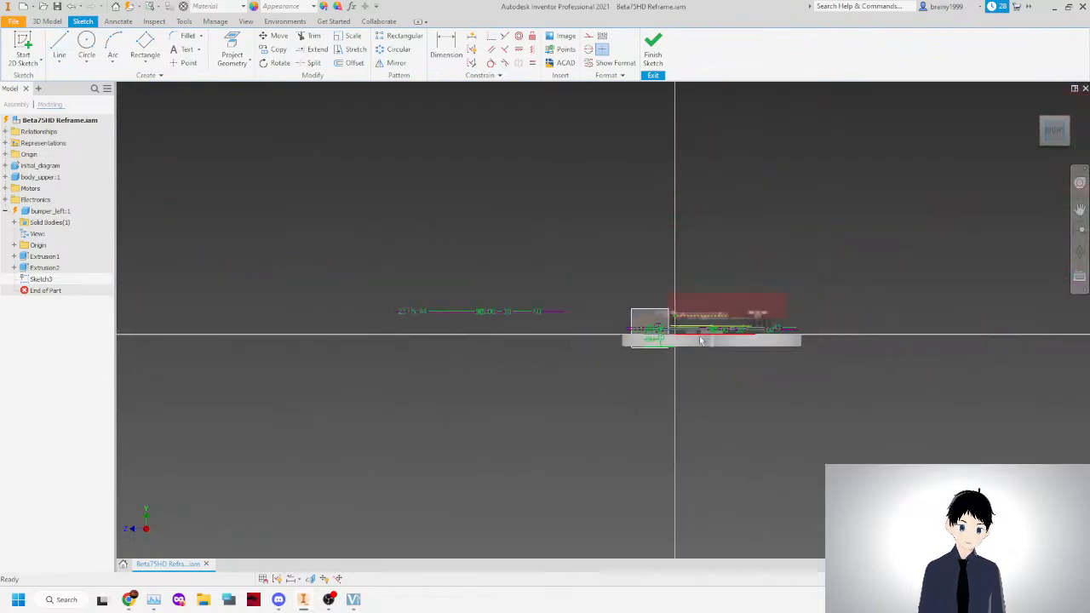
{"action": "scroll", "coordinate": [672, 316], "scroll_direction": "up", "scroll_amount": 10}
{"action": "left_click", "coordinate": [59, 54]}
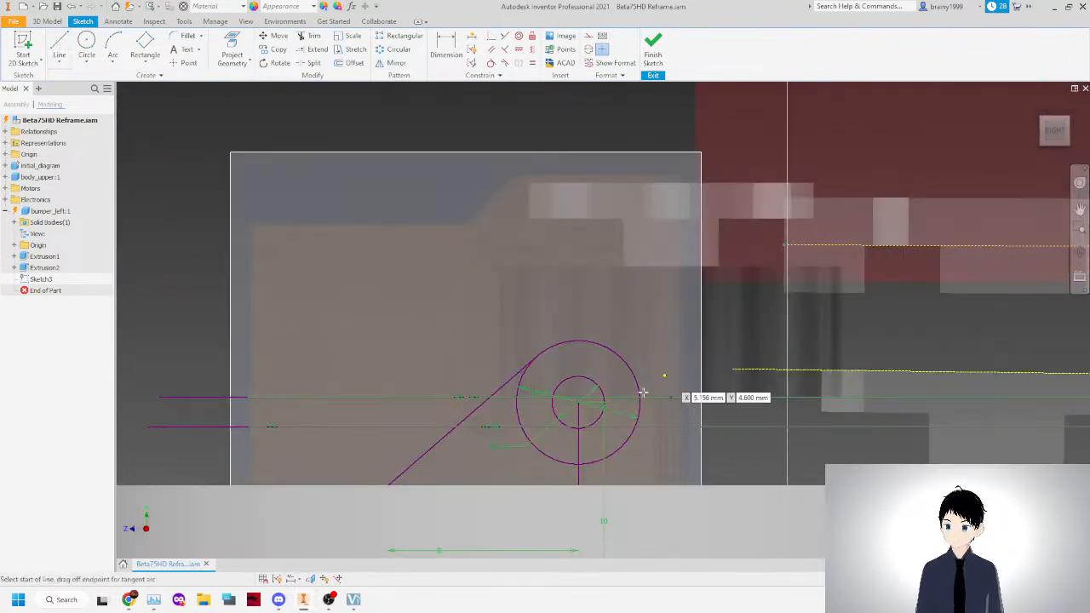
{"action": "left_click", "coordinate": [639, 399]}
{"action": "left_click", "coordinate": [669, 484]}
{"action": "right_click", "coordinate": [653, 435]}
{"action": "left_click", "coordinate": [694, 436]}
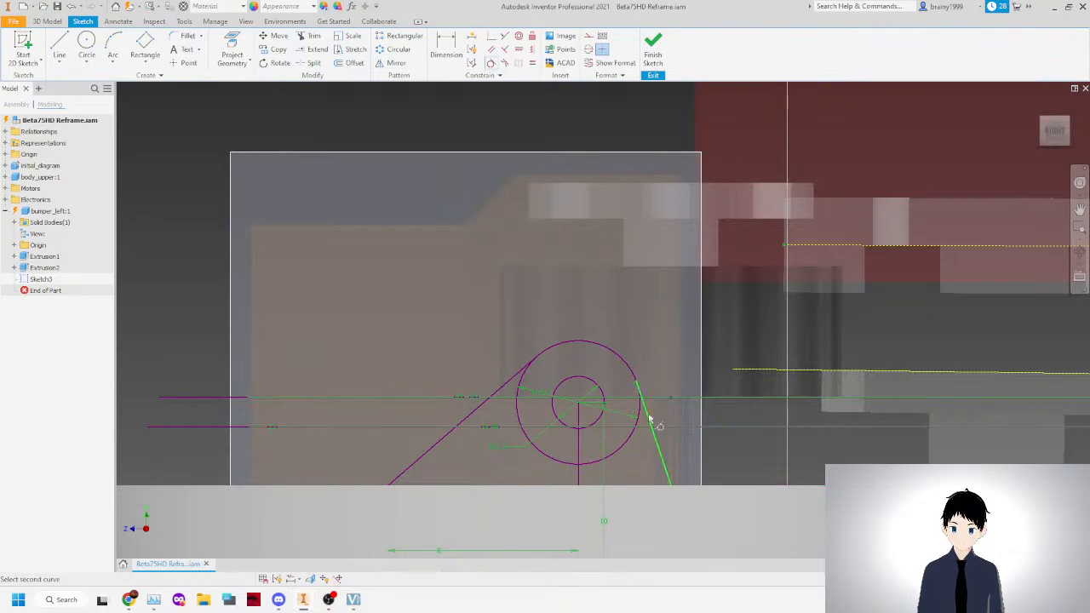
{"action": "right_click", "coordinate": [626, 311]}
{"action": "left_click", "coordinate": [665, 312]}
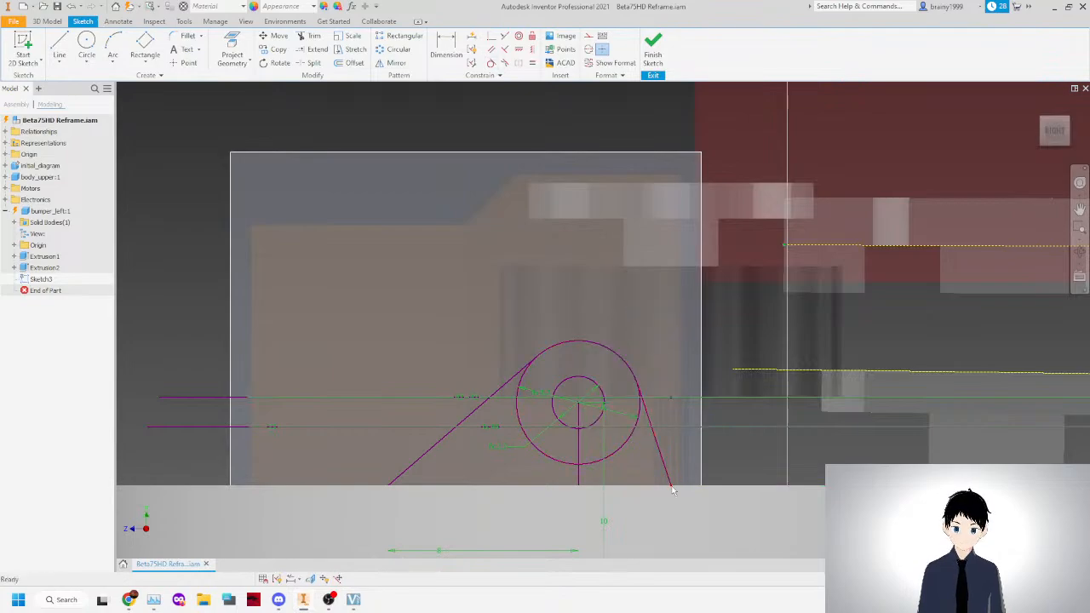
Check the tab profile against the bumper from the side and finish the sketch.
{"action": "middle_click_drag", "start_coordinate": [672, 486], "coordinate": [671, 485], "text": "shift"}
{"action": "left_click", "coordinate": [1034, 146]}
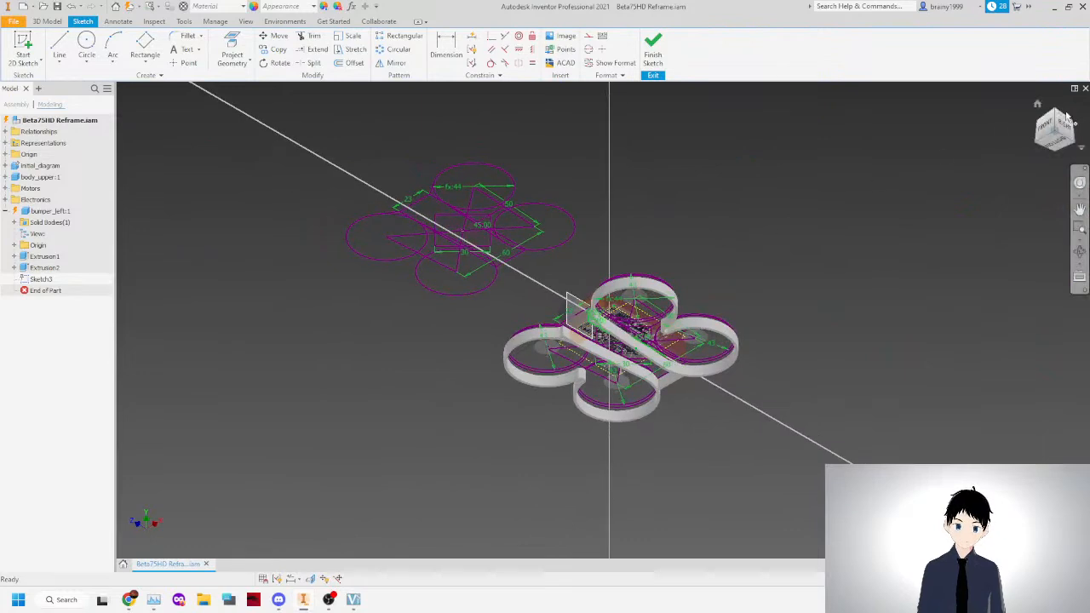
{"action": "left_click", "coordinate": [1068, 130]}
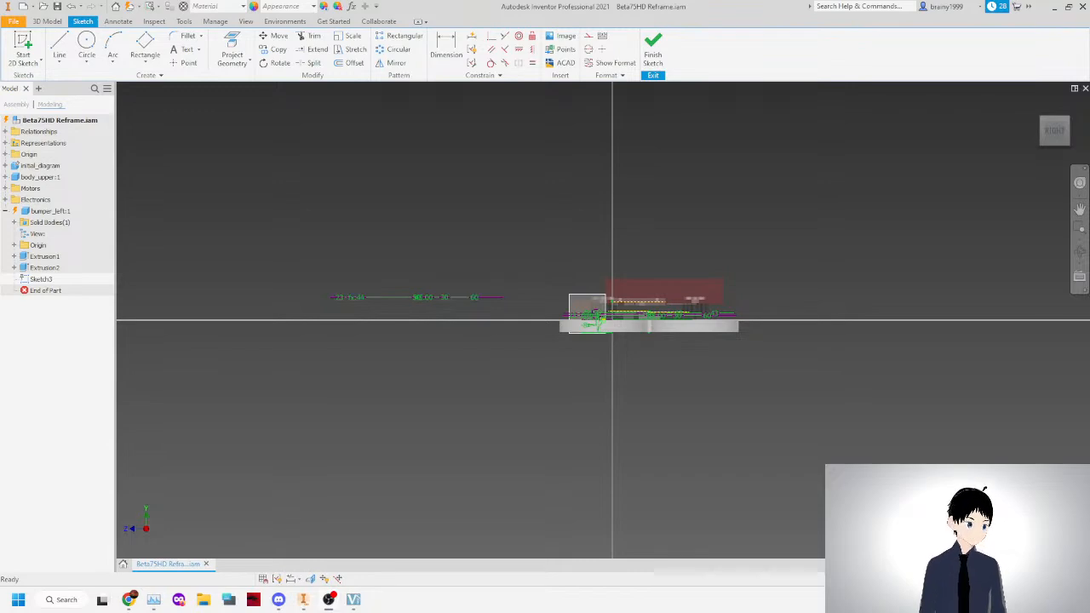
{"action": "scroll", "coordinate": [576, 318], "scroll_direction": "up", "scroll_amount": 8}
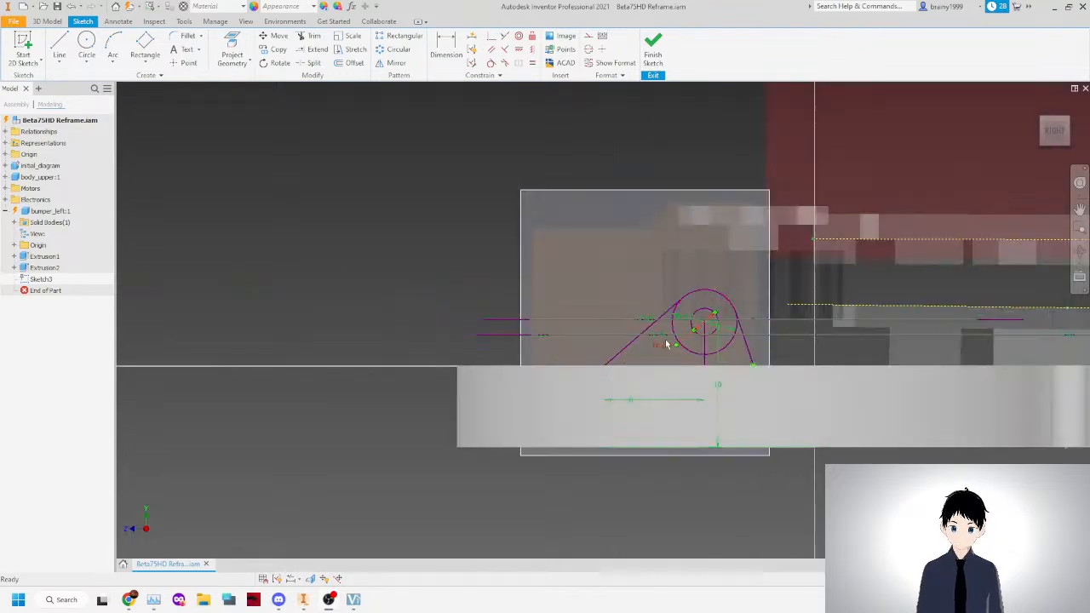
{"action": "left_click", "coordinate": [652, 47]}
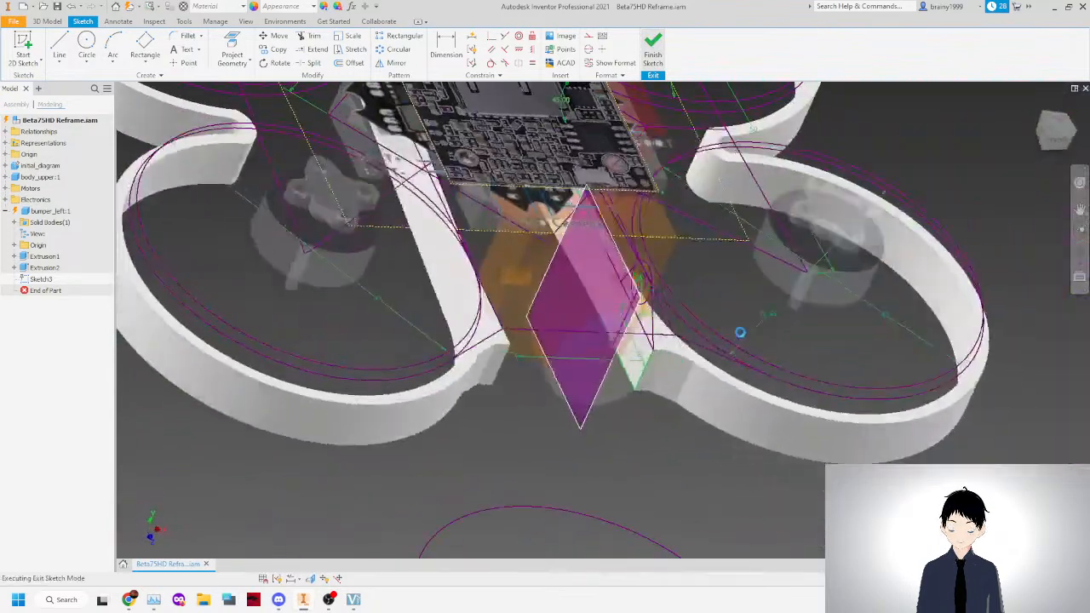
Extrude the three tab profiles around the screw hole outward into the bumper wall by wall_width*2, joined to the bumper.
{"action": "key", "text": "e"}
{"action": "left_click", "coordinate": [628, 307]}
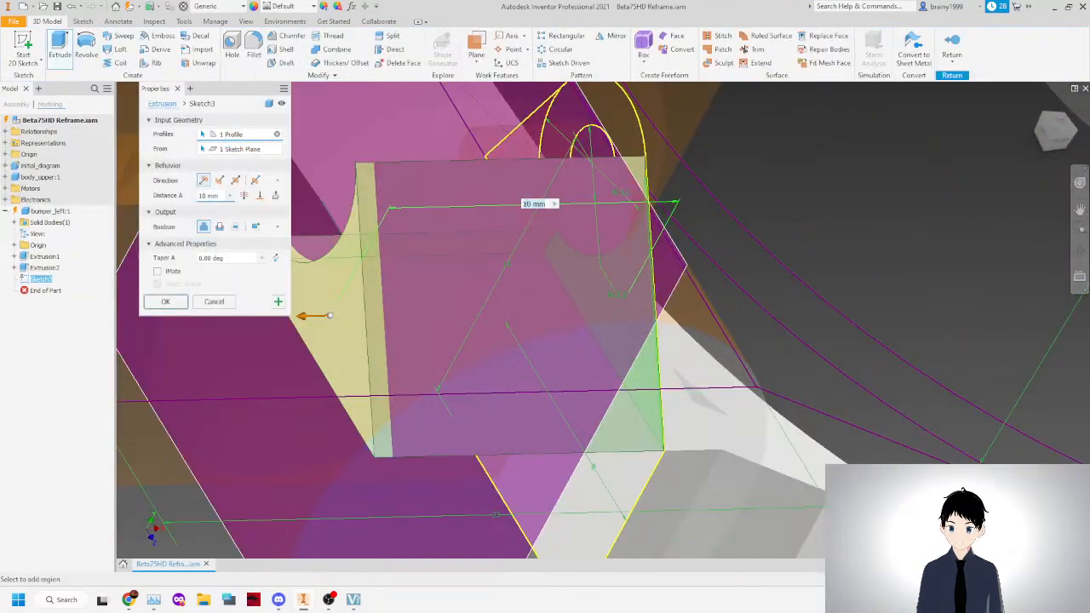
{"action": "left_click", "coordinate": [528, 196]}
{"action": "left_click", "coordinate": [567, 207]}
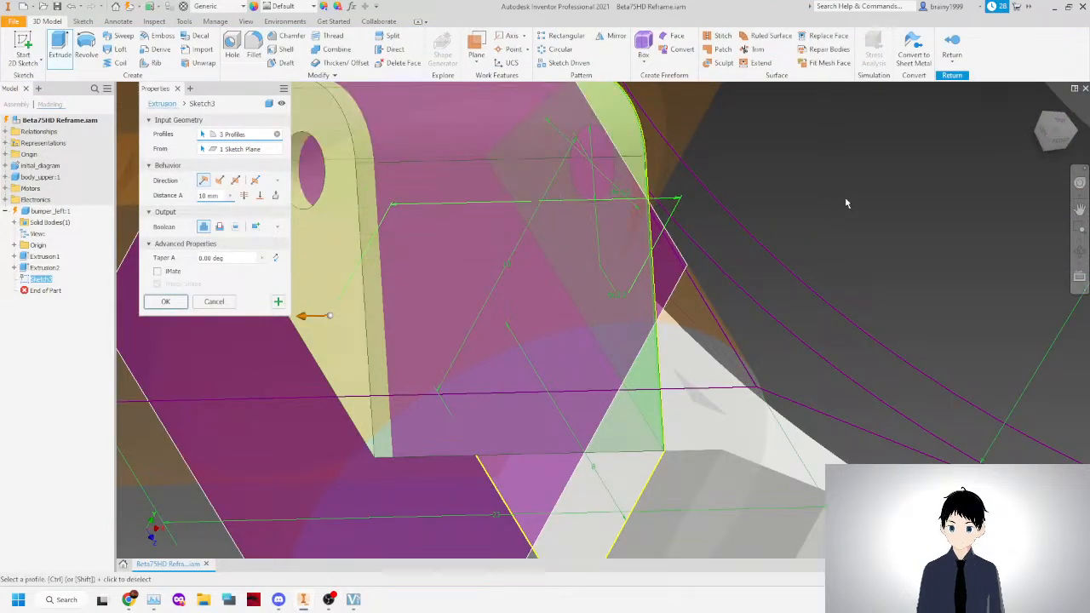
{"action": "scroll", "coordinate": [822, 208], "scroll_direction": "down", "scroll_amount": 3}
{"action": "left_click", "coordinate": [1042, 148]}
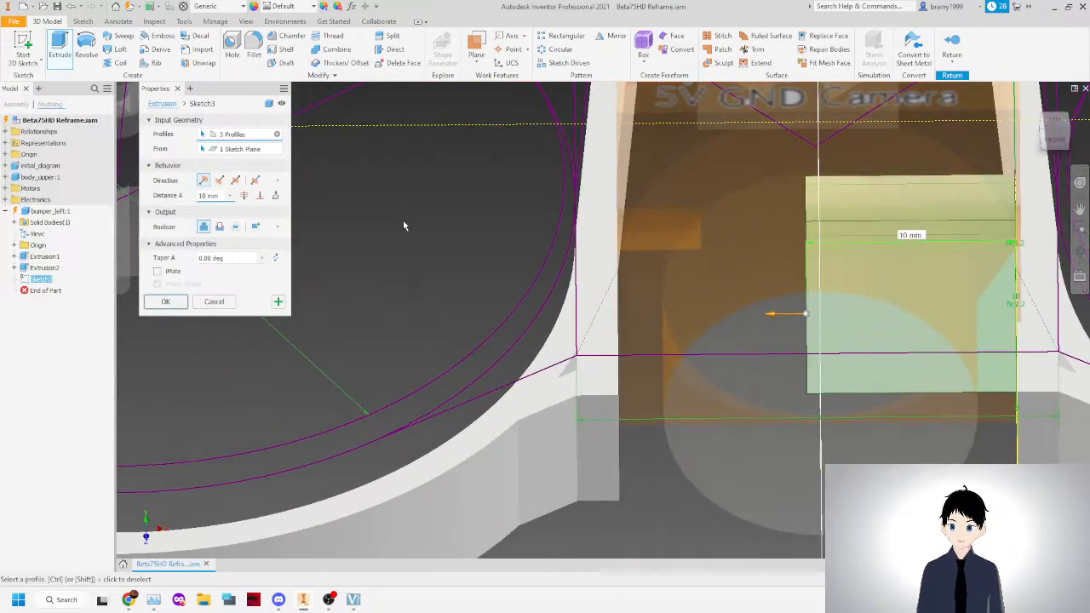
{"action": "left_click", "coordinate": [221, 182]}
{"action": "scroll", "coordinate": [880, 310], "scroll_direction": "down", "scroll_amount": 4}
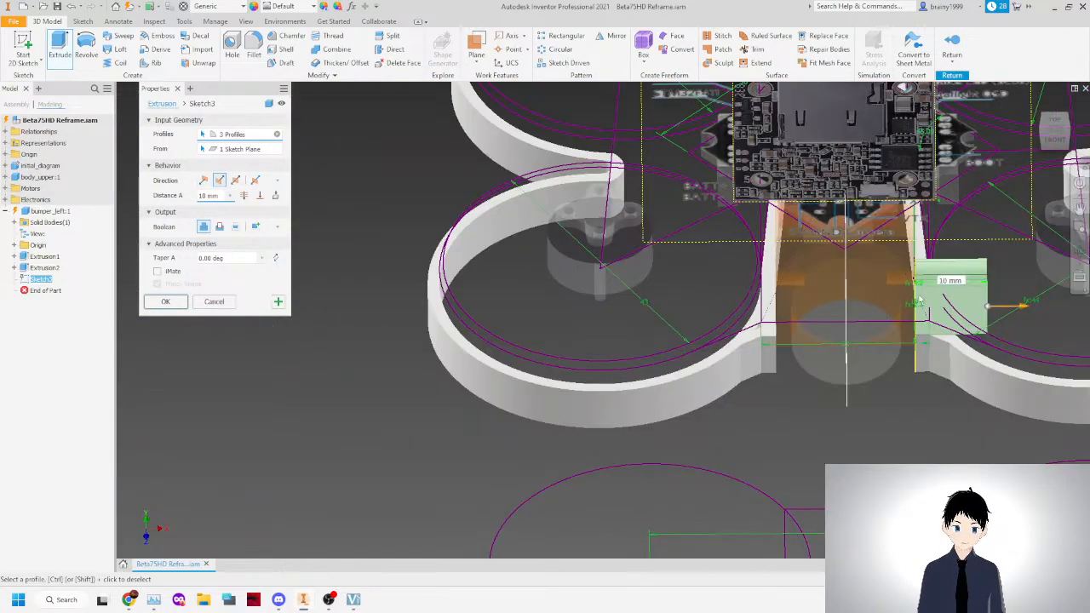
{"action": "scroll", "coordinate": [1033, 308], "scroll_direction": "up", "scroll_amount": 3}
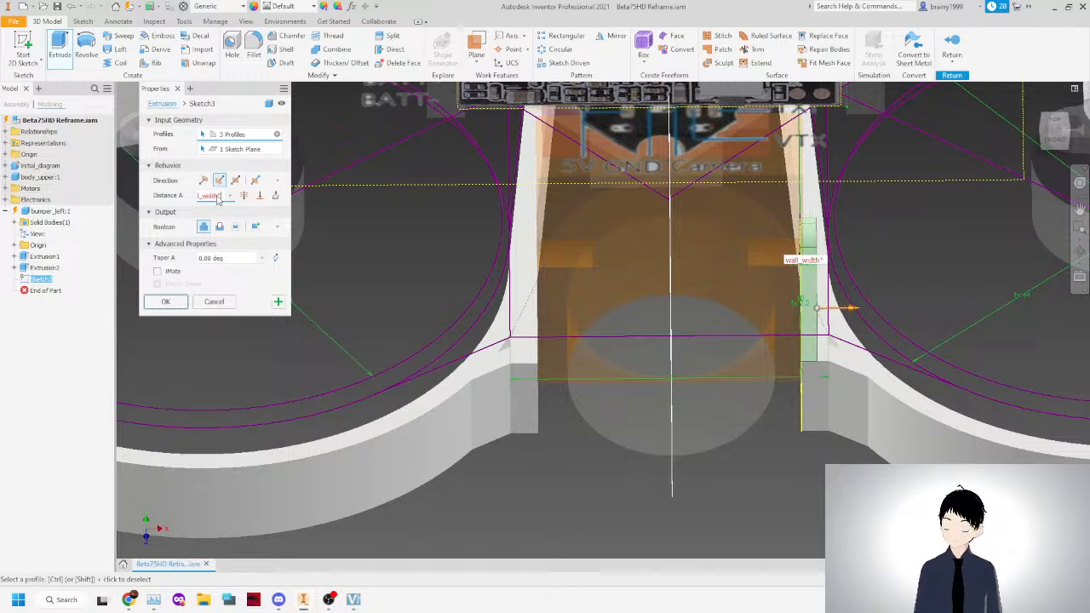
{"action": "type", "text": "*2"}
{"action": "key", "text": "Return"}
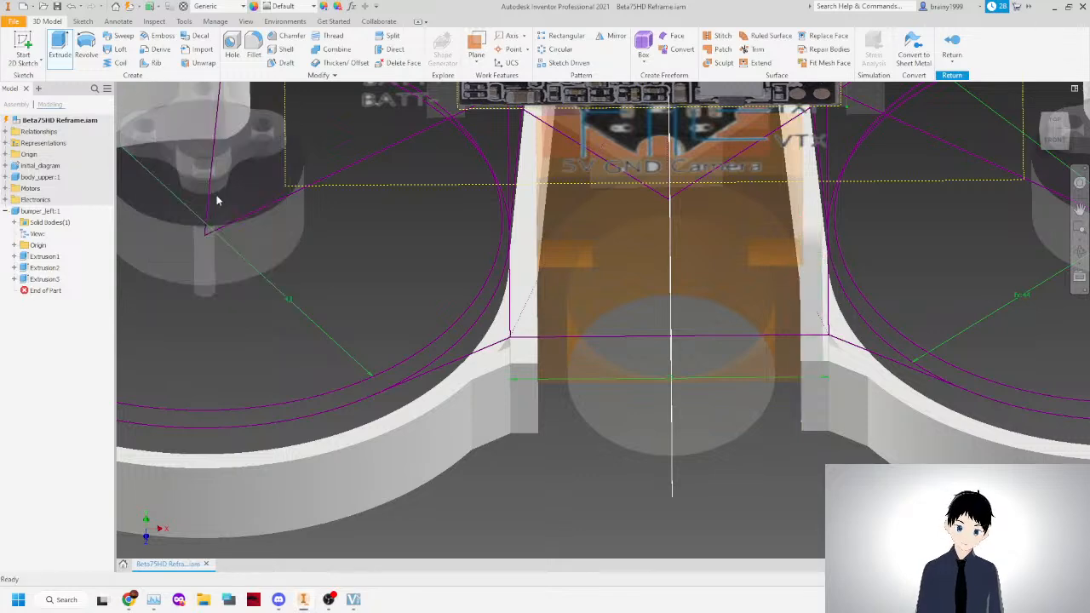
Fillet the edge where the camera tab's outer face meets the bumper's top, with a radius of print_width*2.
{"action": "mouse_move", "coordinate": [1055, 141]}
{"action": "left_mouse_down"}
{"action": "mouse_move", "coordinate": [1052, 128]}
{"action": "mouse_move", "coordinate": [1027, 131]}
{"action": "left_mouse_up"}
{"action": "scroll", "coordinate": [983, 257], "scroll_direction": "down", "scroll_amount": 3}
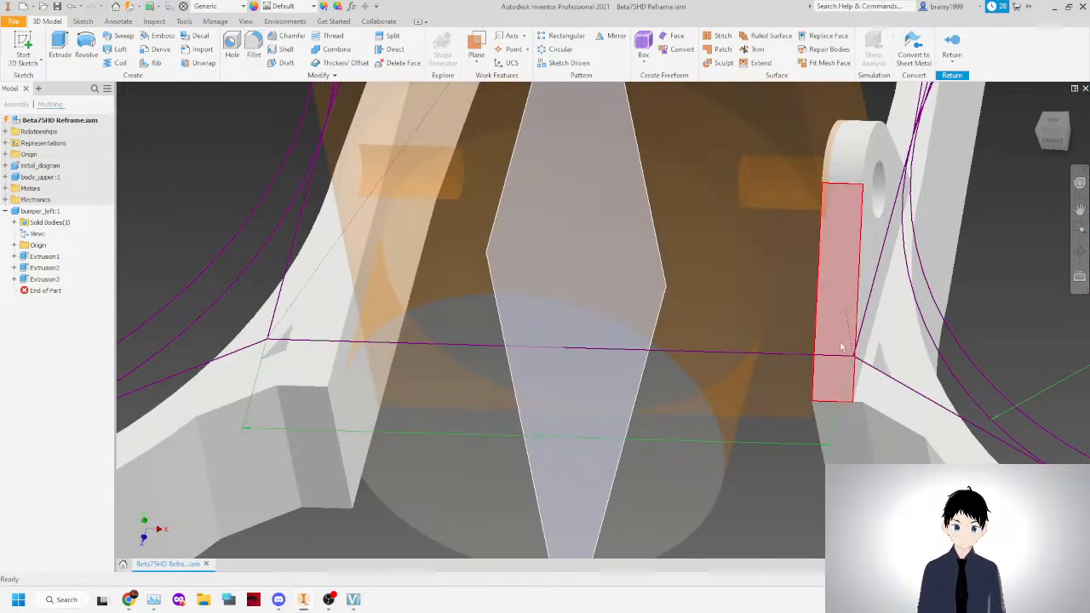
{"action": "left_click", "coordinate": [869, 342]}
{"action": "left_click", "coordinate": [887, 332]}
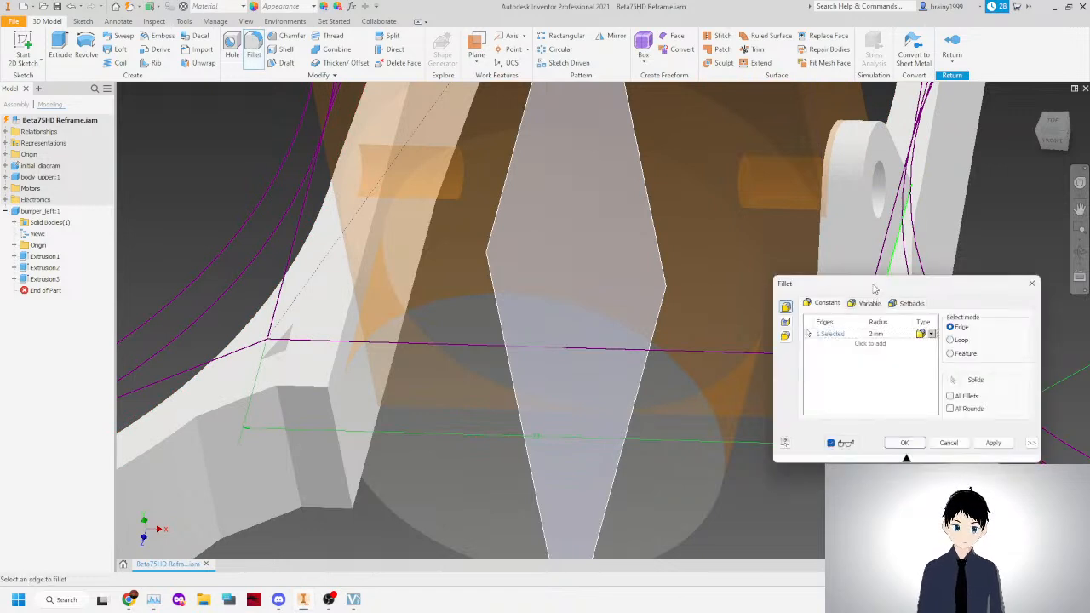
{"action": "left_click_drag", "start_coordinate": [888, 323], "coordinate": [885, 334]}
{"action": "left_click", "coordinate": [479, 282]}
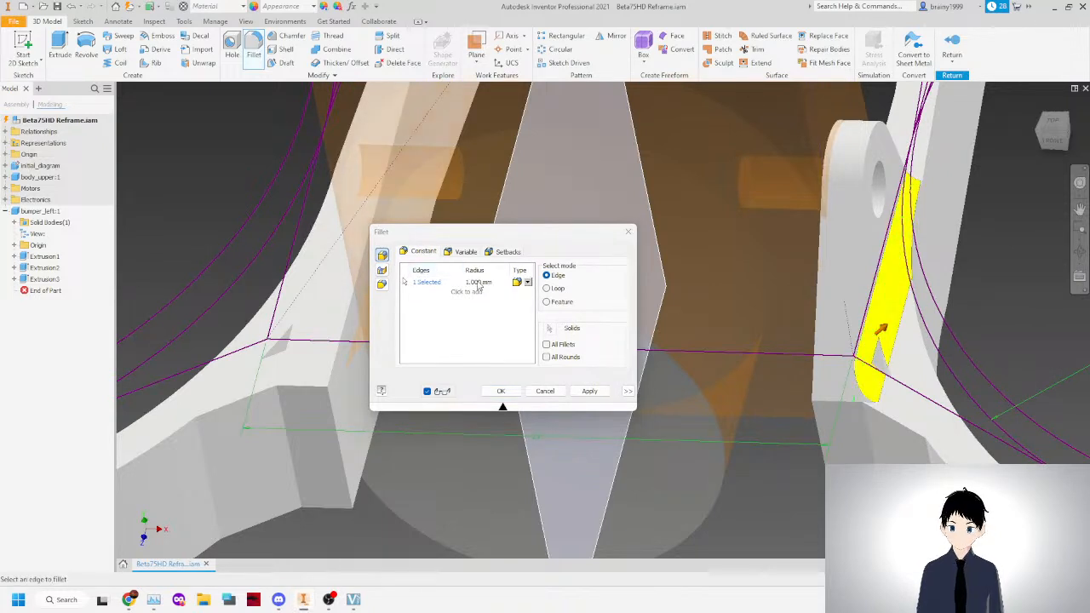
{"action": "type", "text": "pl"}
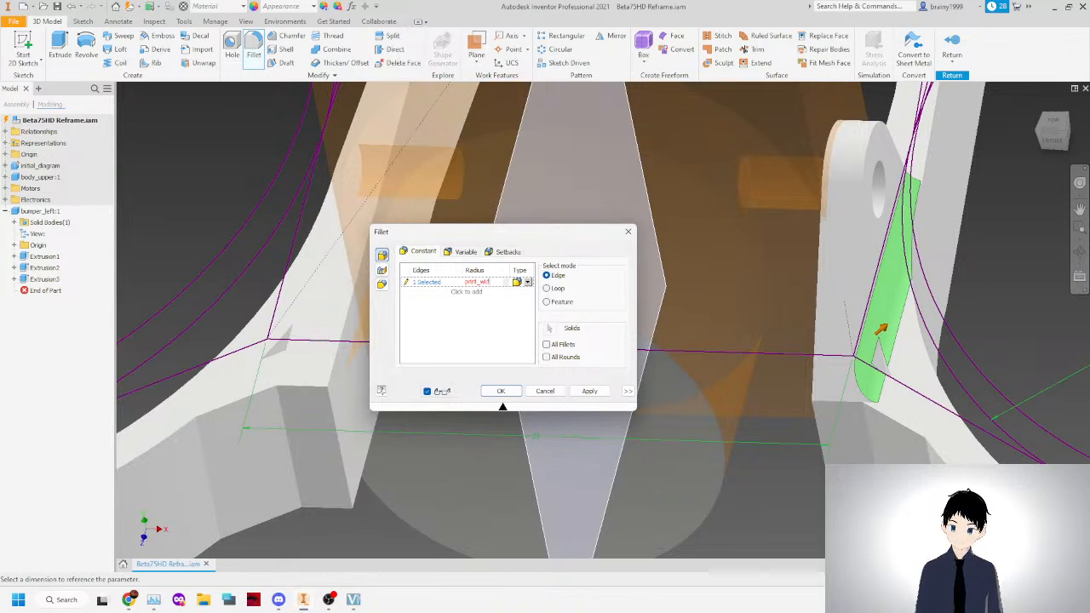
{"action": "key", "text": "Return"}
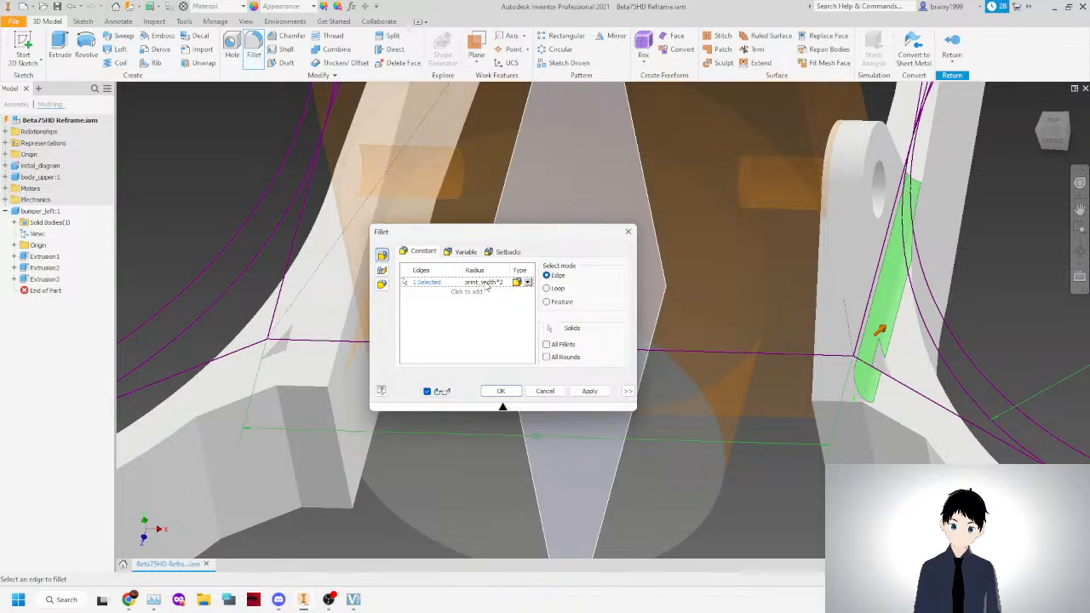
{"action": "left_click", "coordinate": [588, 391]}
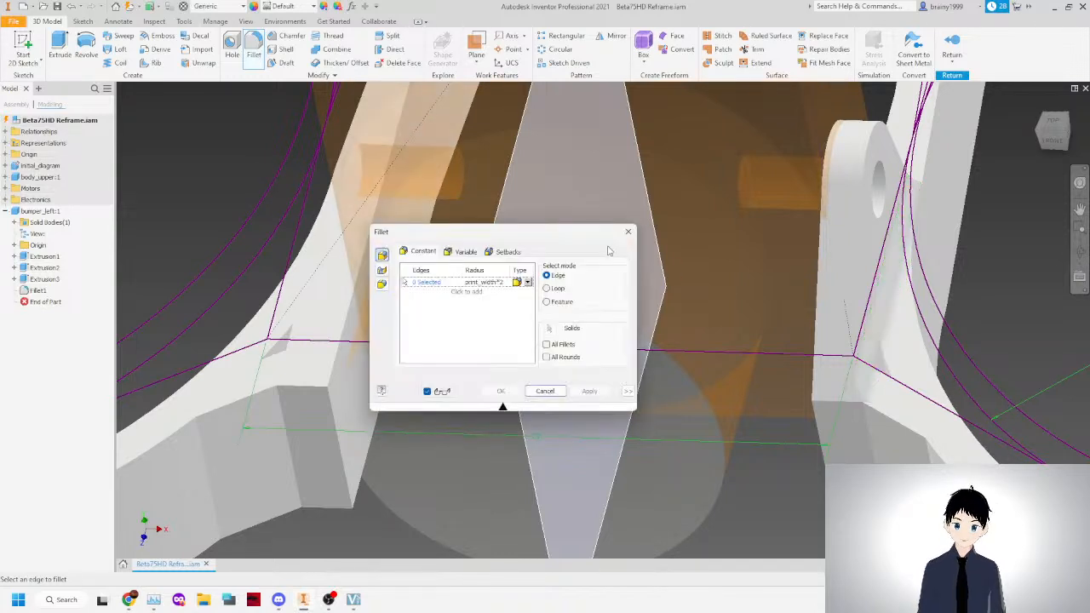
{"action": "left_click", "coordinate": [627, 232]}
Mirror the tab extrusion and its fillet across the YZ plane onto the opposite side of the bumper.
{"action": "left_click", "coordinate": [42, 281]}
{"action": "left_click", "coordinate": [38, 291], "text": "ctrl"}
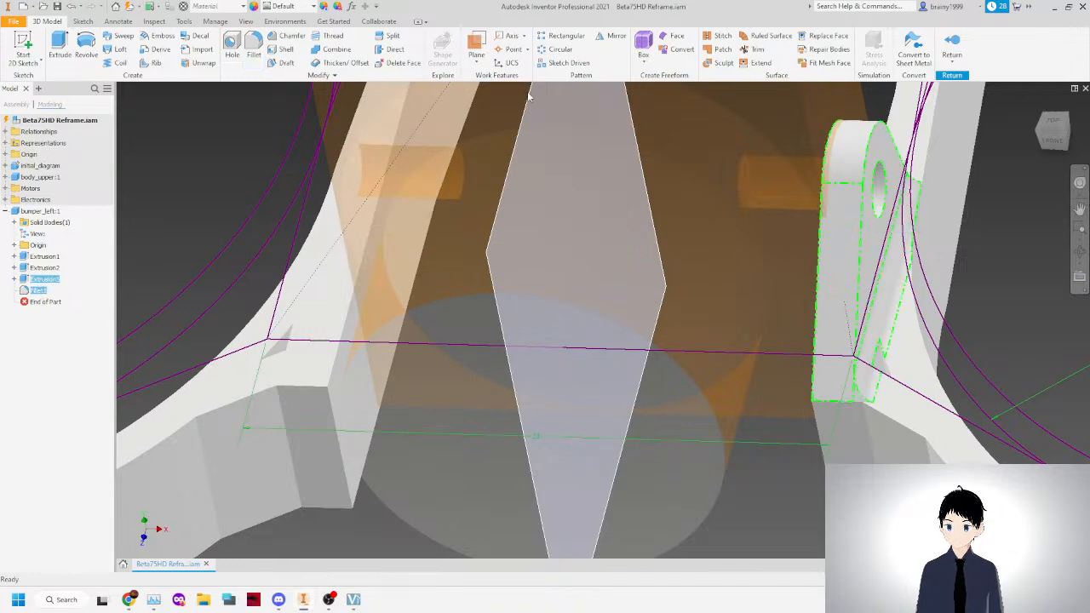
{"action": "left_click", "coordinate": [611, 38]}
{"action": "scroll", "coordinate": [407, 213], "scroll_direction": "down", "scroll_amount": 3}
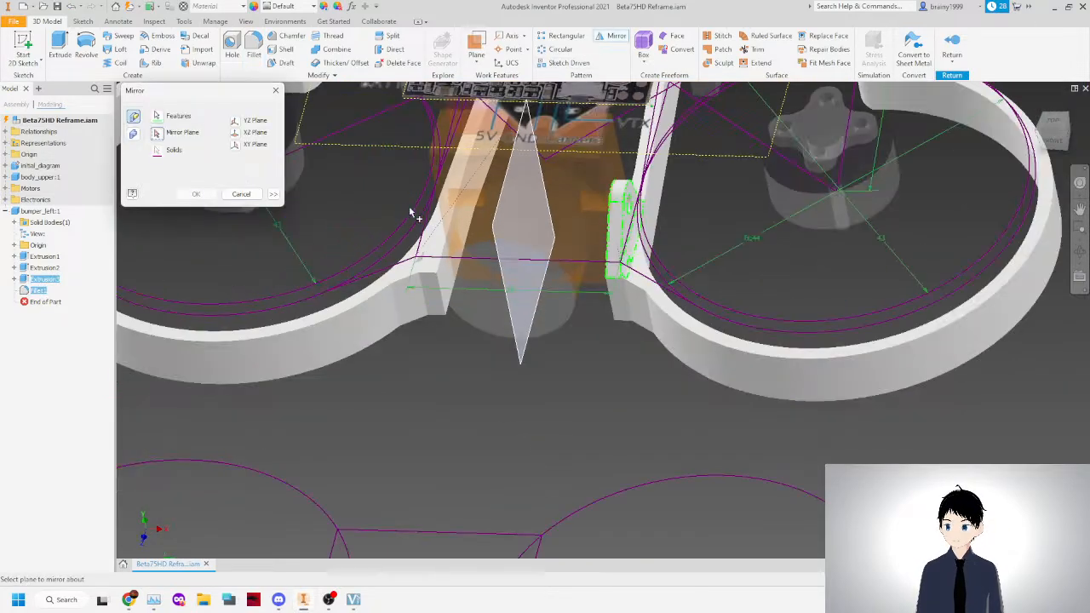
{"action": "scroll", "coordinate": [468, 249], "scroll_direction": "down", "scroll_amount": 5}
{"action": "scroll", "coordinate": [485, 183], "scroll_direction": "up", "scroll_amount": 3}
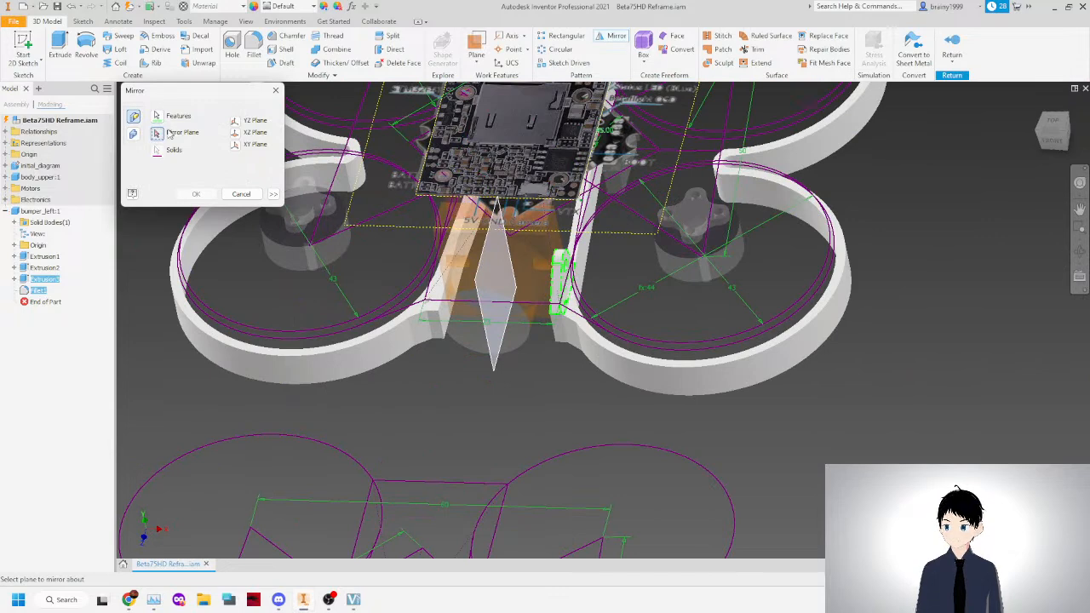
{"action": "left_click", "coordinate": [236, 133]}
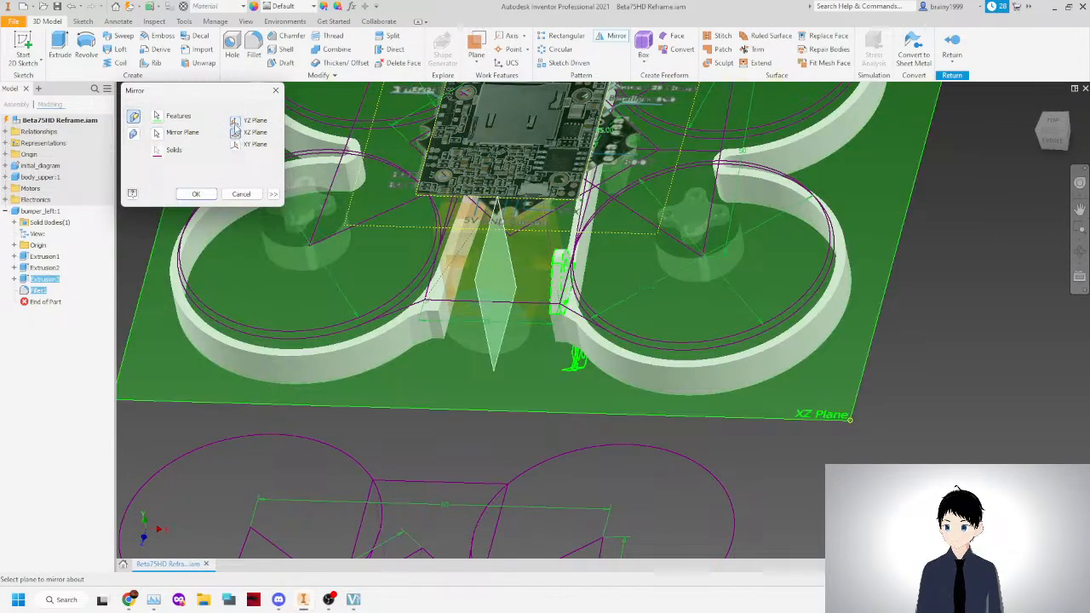
{"action": "left_click", "coordinate": [235, 122]}
{"action": "left_click", "coordinate": [205, 195]}
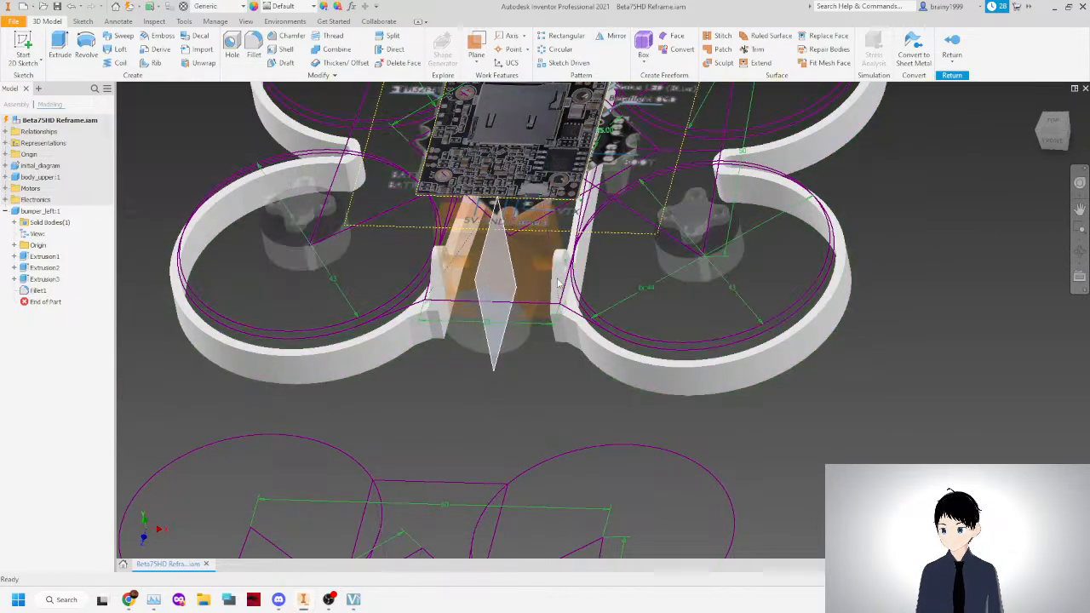
Return to the assembly and mate the tab's screw hole axis to the camera's side hole axis with zero offset.
{"action": "scroll", "coordinate": [835, 193], "scroll_direction": "down", "scroll_amount": 3}
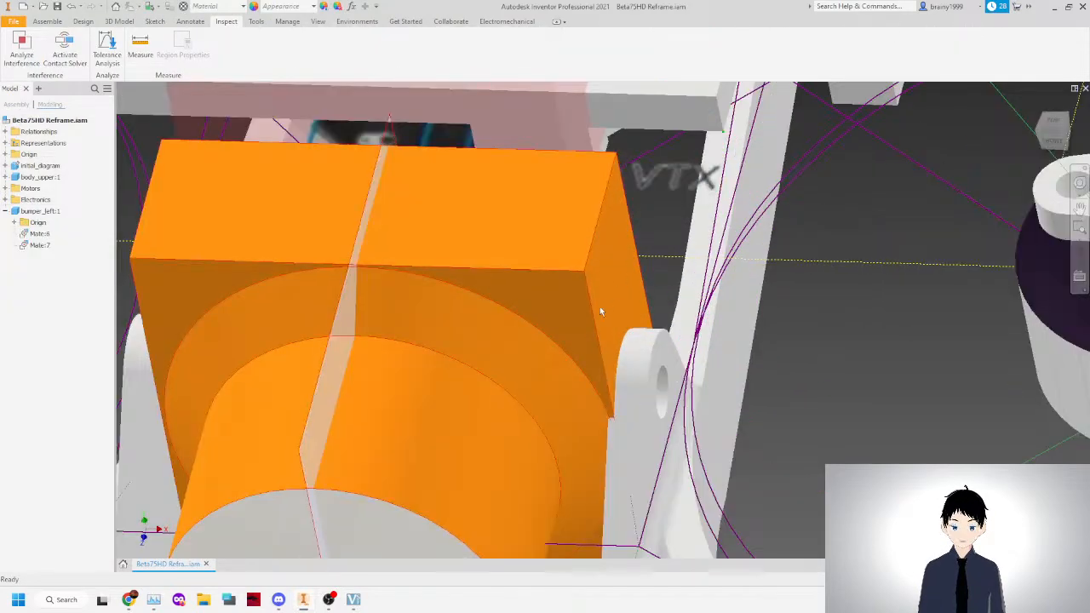
{"action": "key", "text": "c"}
{"action": "left_click", "coordinate": [667, 397]}
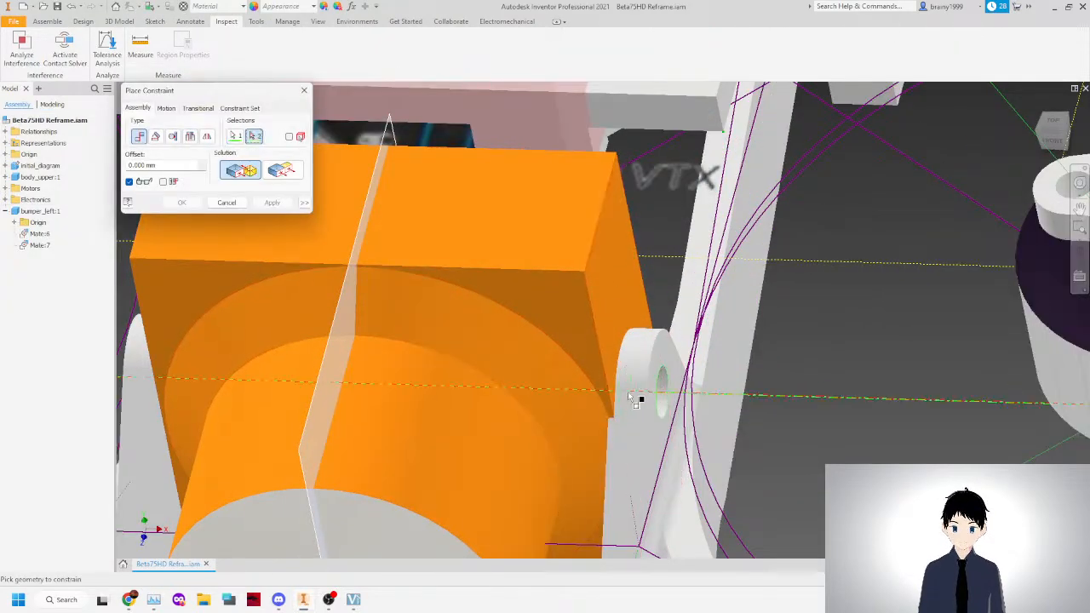
{"action": "left_click", "coordinate": [630, 387]}
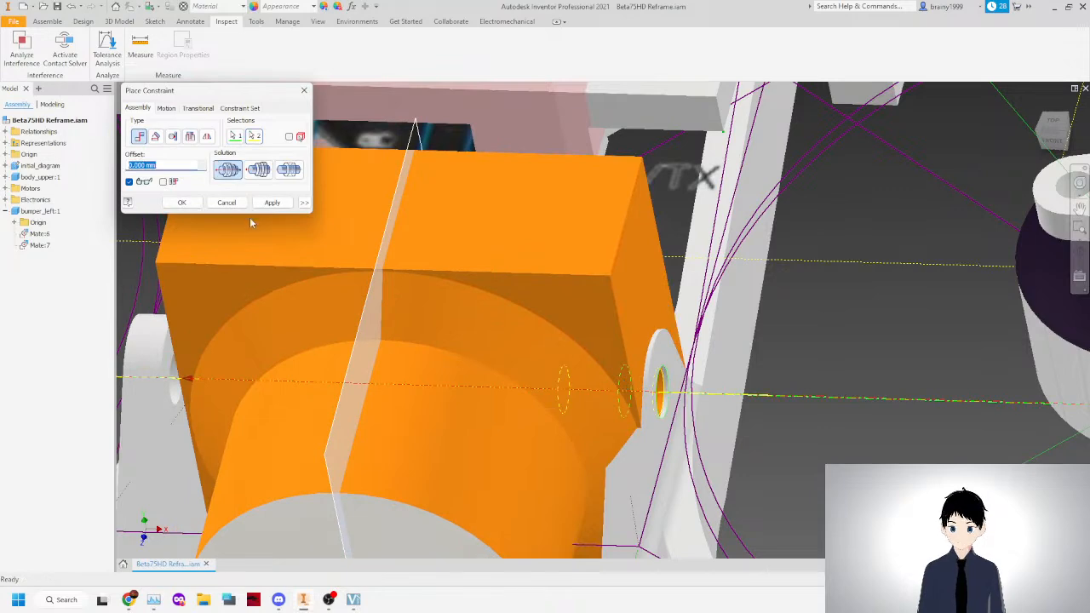
{"action": "left_click", "coordinate": [272, 202]}
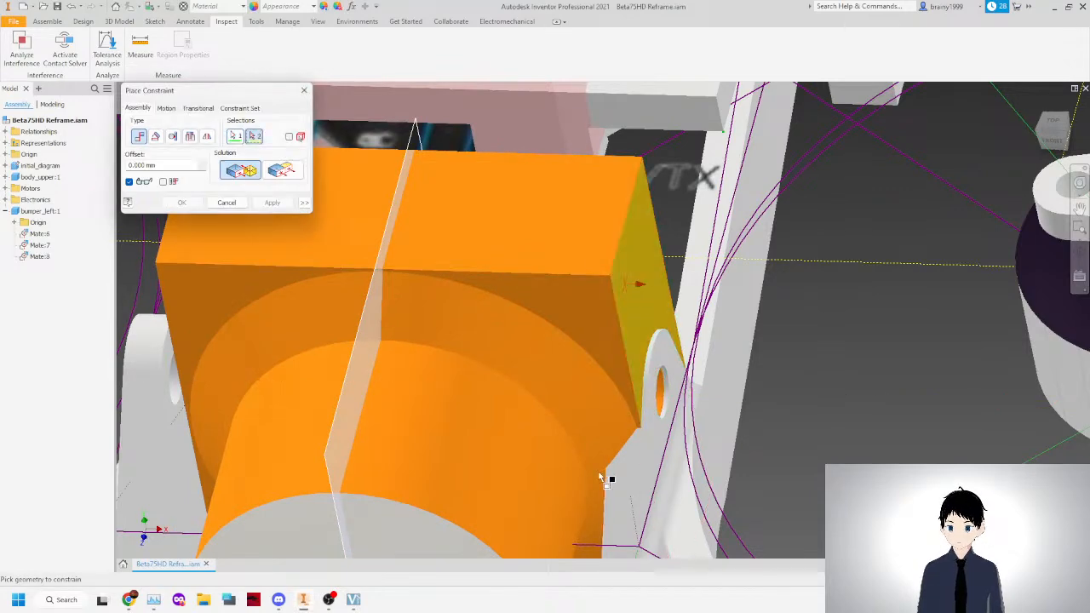
Constrain the camera's mid-plane to the bumper's centre plane with zero offset and test the camera's movement.
{"action": "left_click", "coordinate": [1041, 133]}
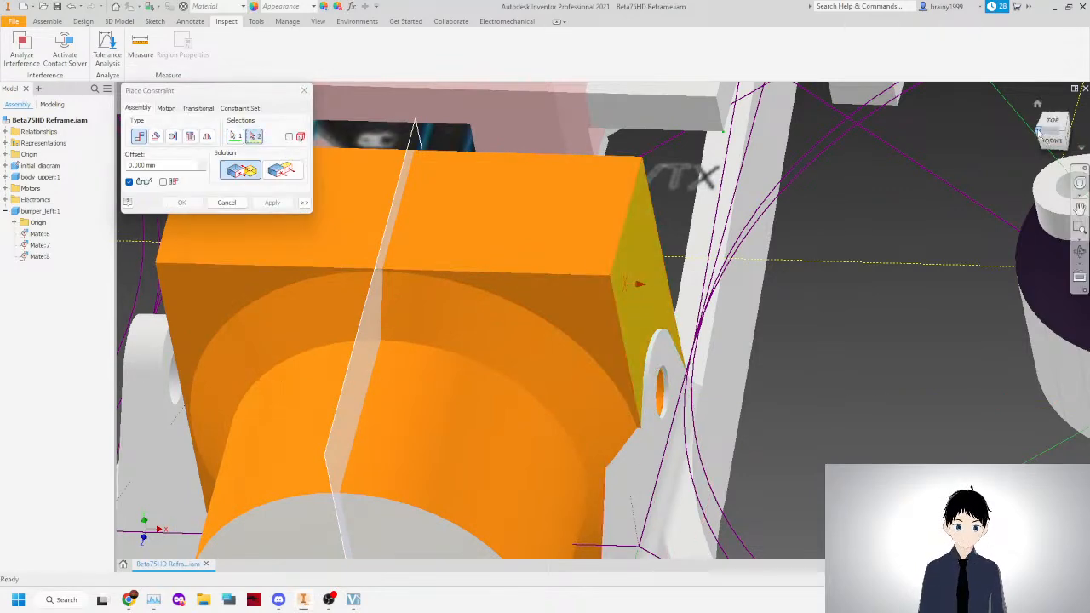
{"action": "scroll", "coordinate": [583, 303], "scroll_direction": "up", "scroll_amount": 7}
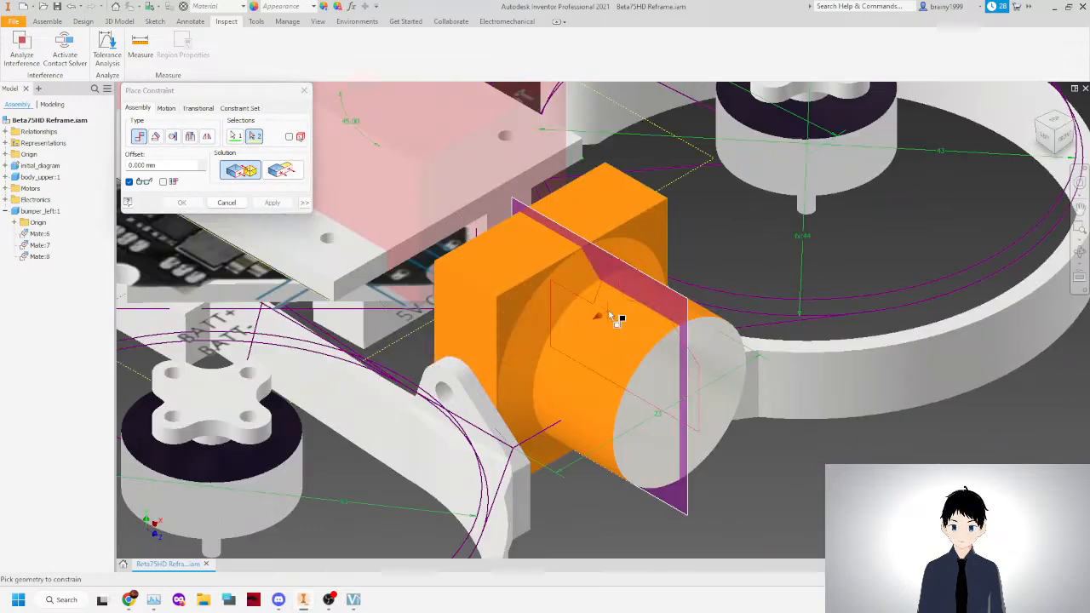
{"action": "left_click", "coordinate": [611, 315]}
{"action": "key", "text": "Return"}
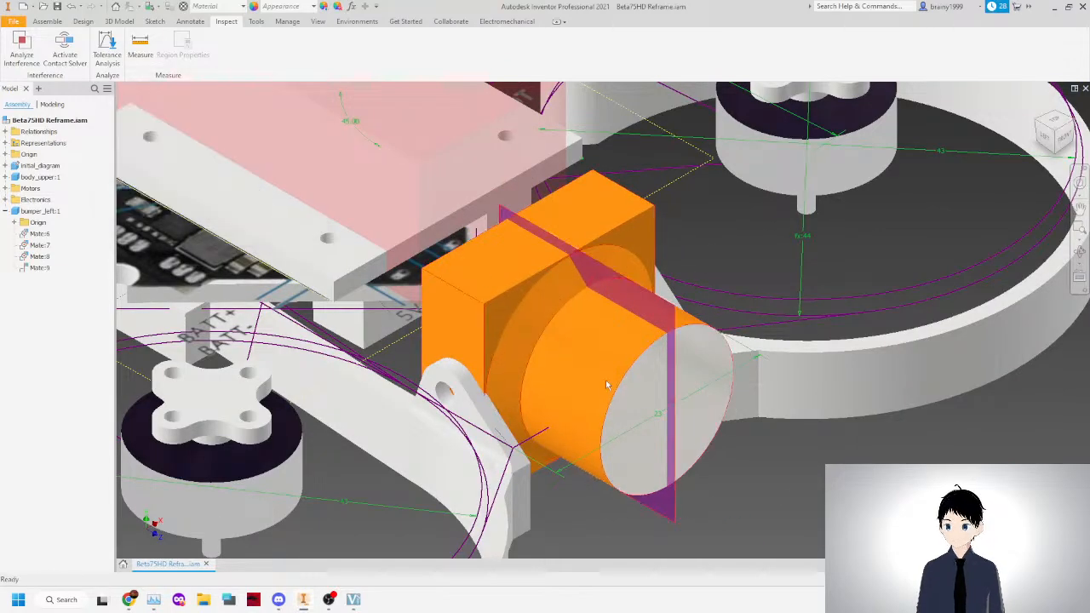
{"action": "left_click_drag", "start_coordinate": [598, 346], "coordinate": [665, 434]}
Rename the bumper_left component as bumper_all and ground it in the assembly.
{"action": "left_click", "coordinate": [18, 212]}
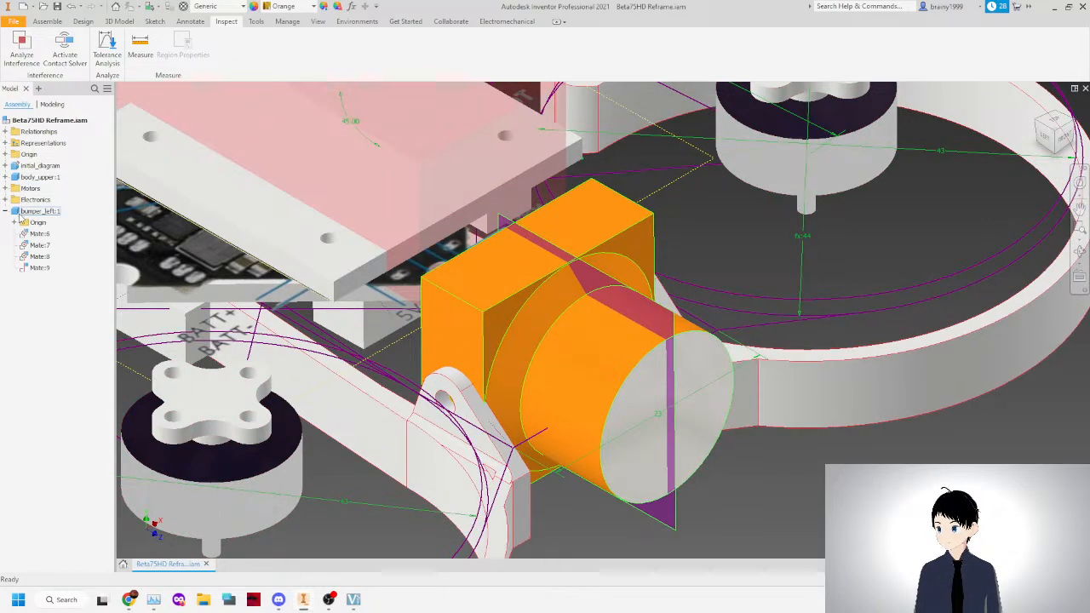
{"action": "right_click", "coordinate": [19, 215]}
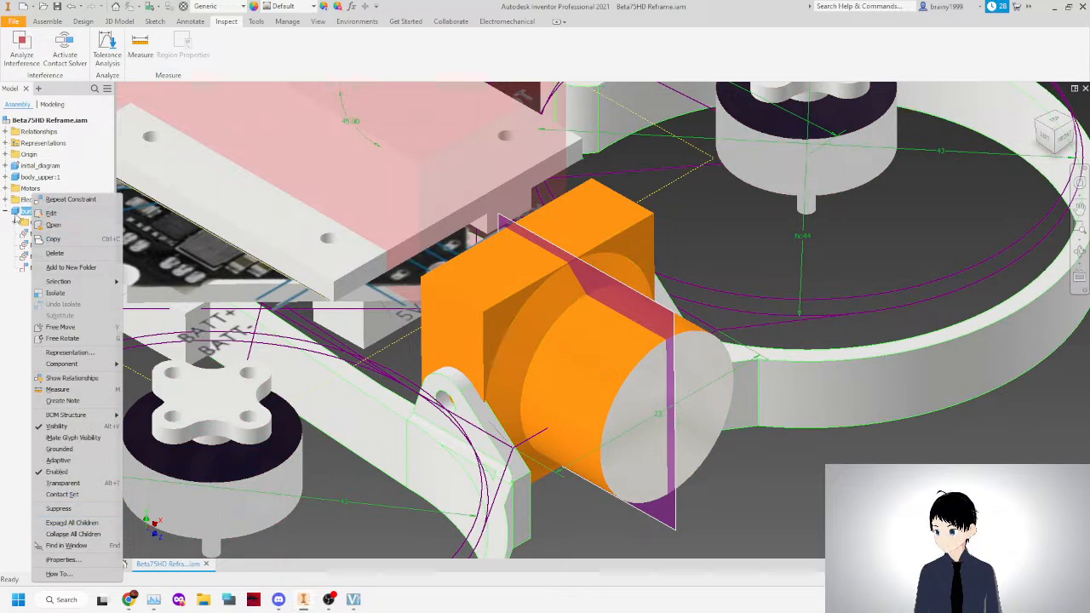
{"action": "left_click", "coordinate": [25, 218]}
{"action": "left_click", "coordinate": [26, 218]}
{"action": "type", "text": "bumper_a"}
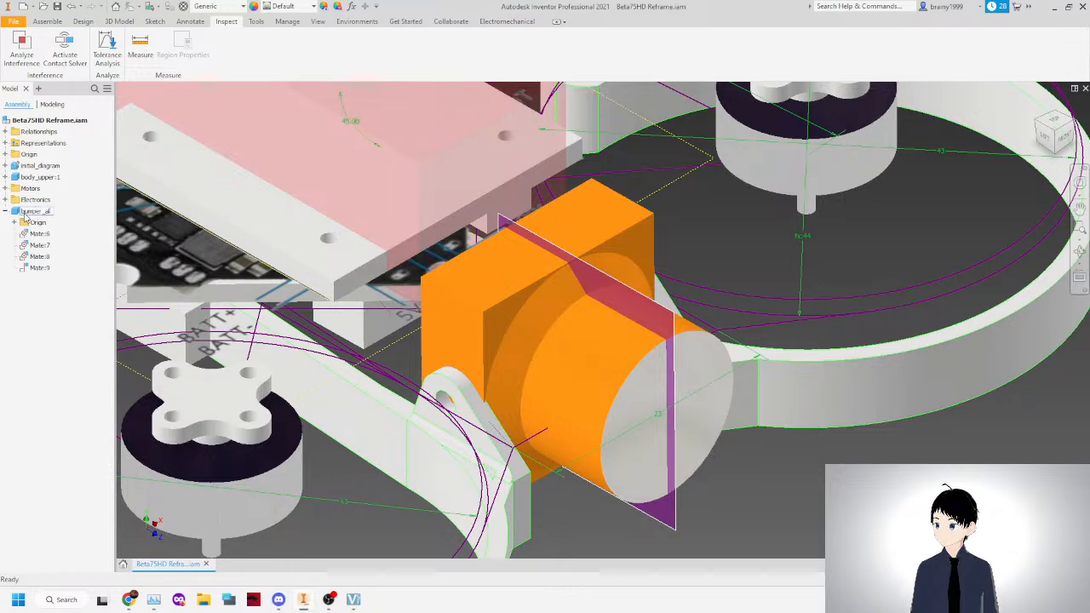
{"action": "key", "text": "Return"}
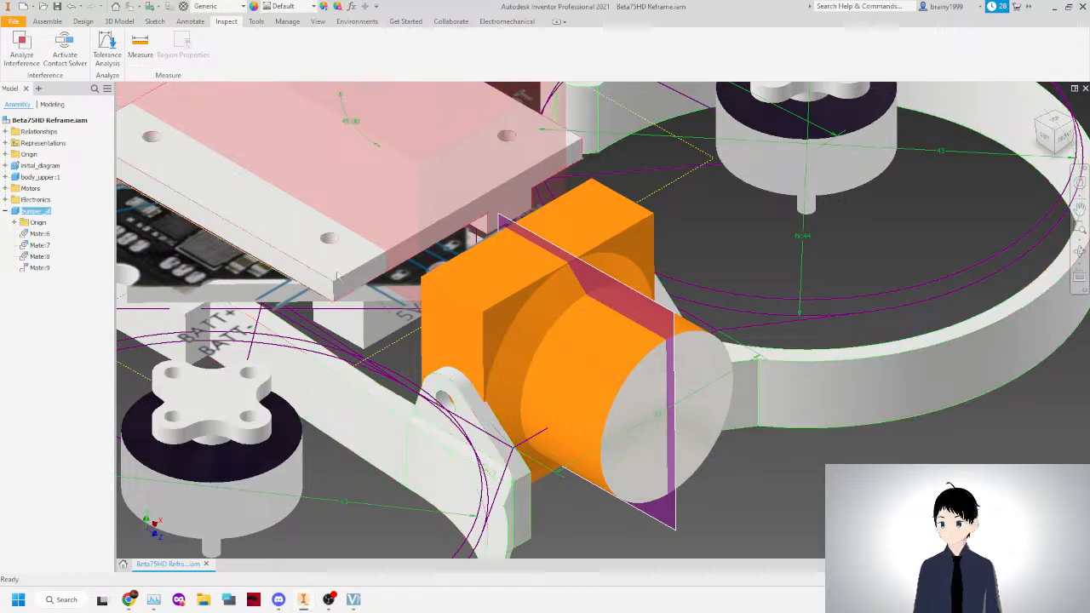
{"action": "right_click", "coordinate": [20, 211]}
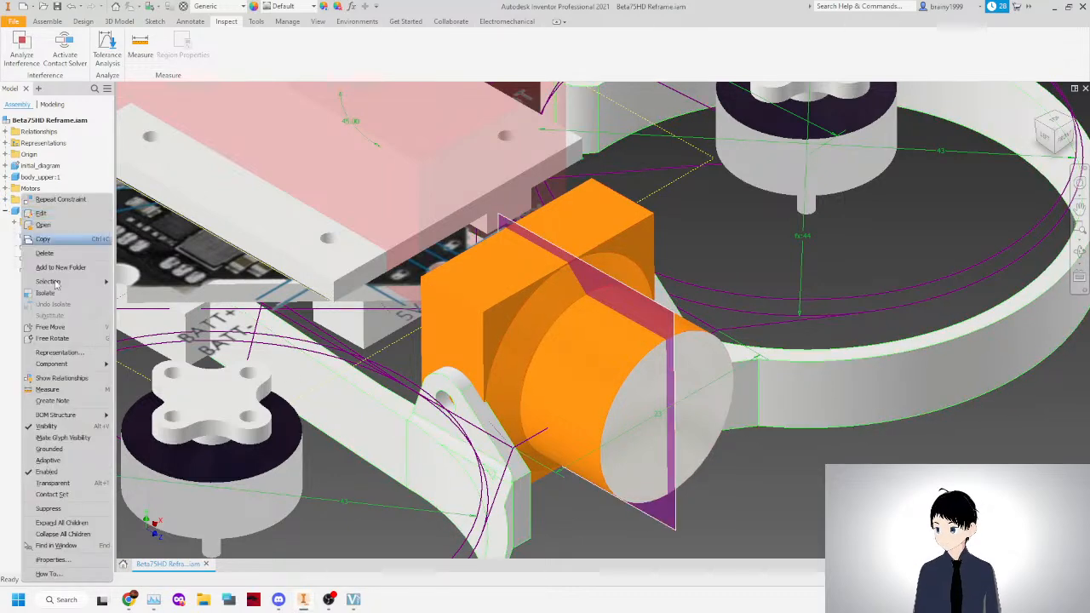
{"action": "left_click", "coordinate": [53, 450]}
Tilt the camera upward about its screw axis and adjust its angle from a side view.
{"action": "left_click_drag", "start_coordinate": [520, 371], "coordinate": [756, 496]}
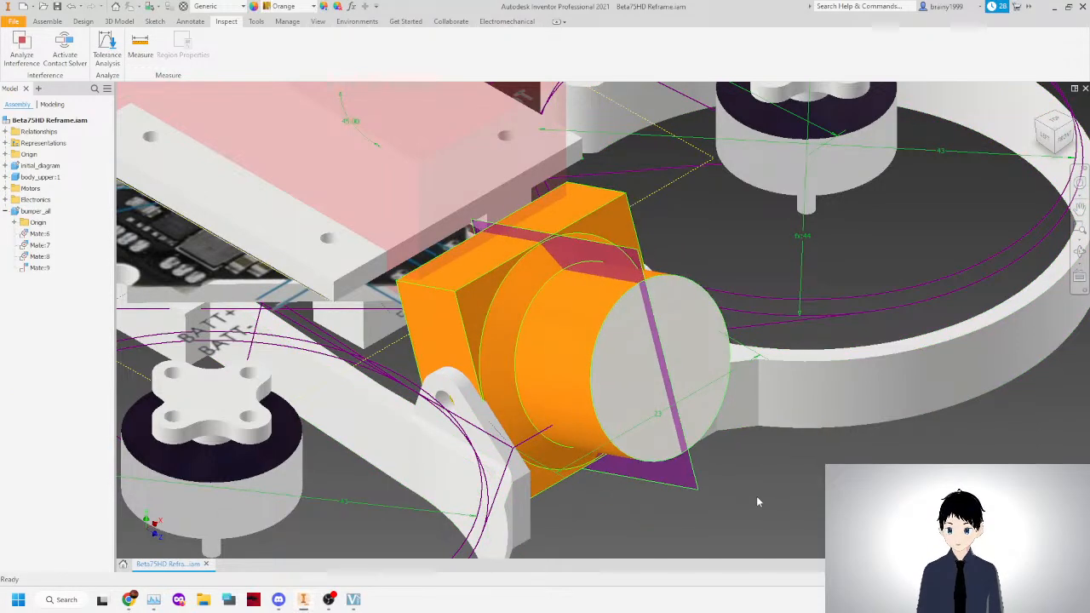
{"action": "left_click", "coordinate": [1070, 147]}
{"action": "left_click_drag", "start_coordinate": [544, 310], "coordinate": [571, 300]}
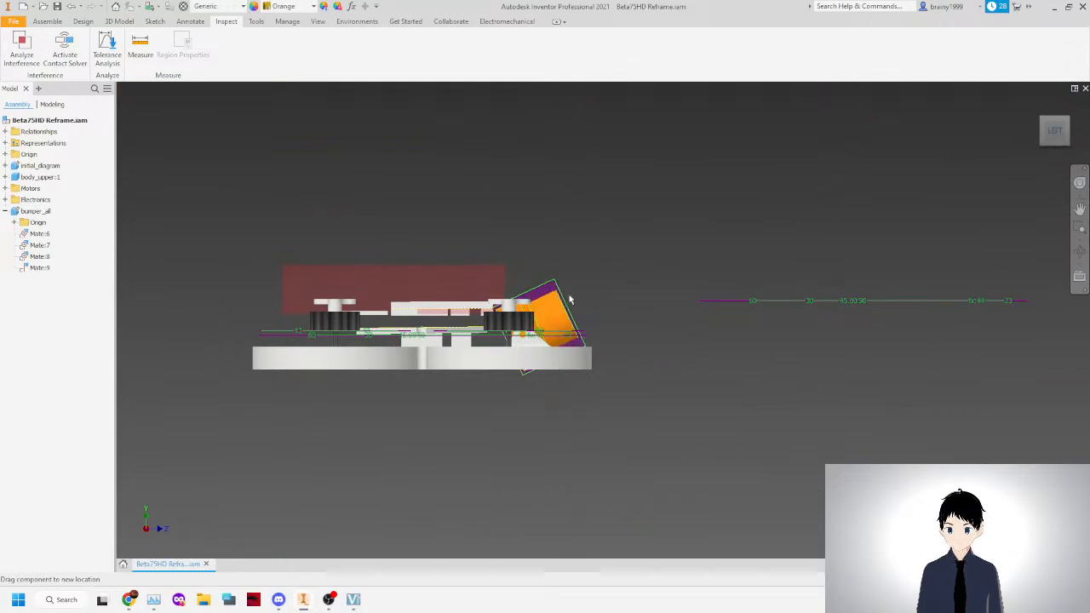
Check the assembly from the front and save it together with its modified dependent files.
{"action": "left_click_drag", "start_coordinate": [1048, 141], "coordinate": [962, 149]}
{"action": "left_click", "coordinate": [1058, 138]}
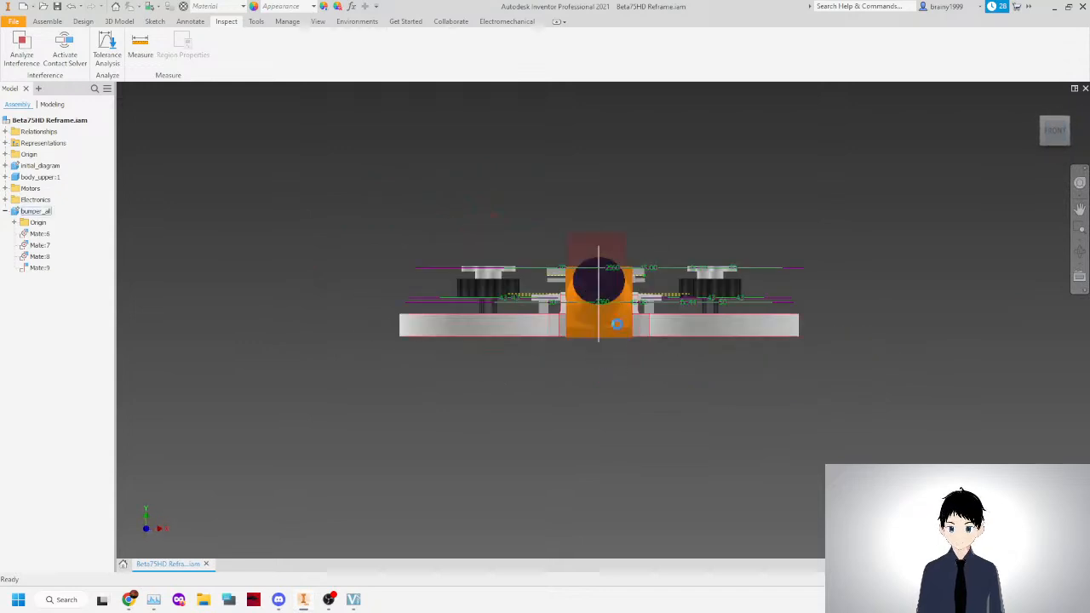
{"action": "key", "text": "ctrl+s"}
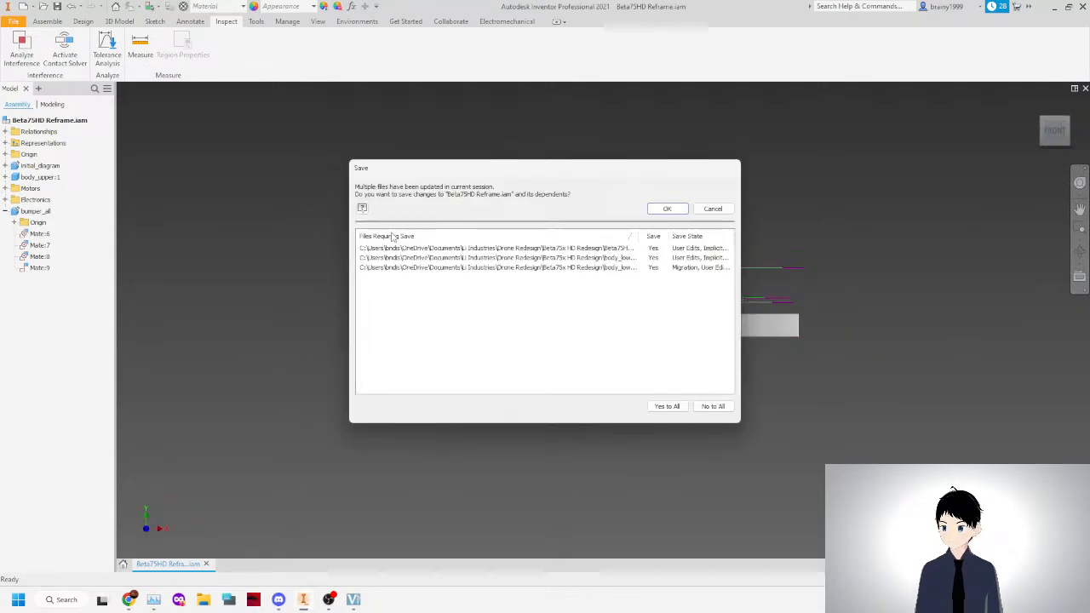
{"action": "left_click", "coordinate": [671, 212]}
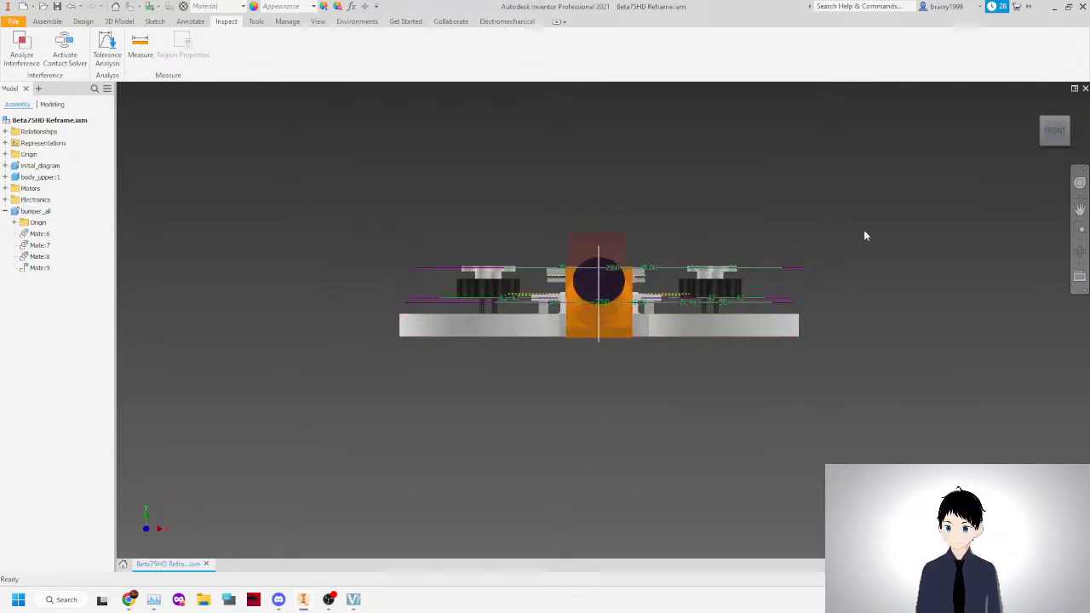
Unground the bumper_all component and move it slightly to test how it shifts relative to the motors.
{"action": "left_click", "coordinate": [1060, 143]}
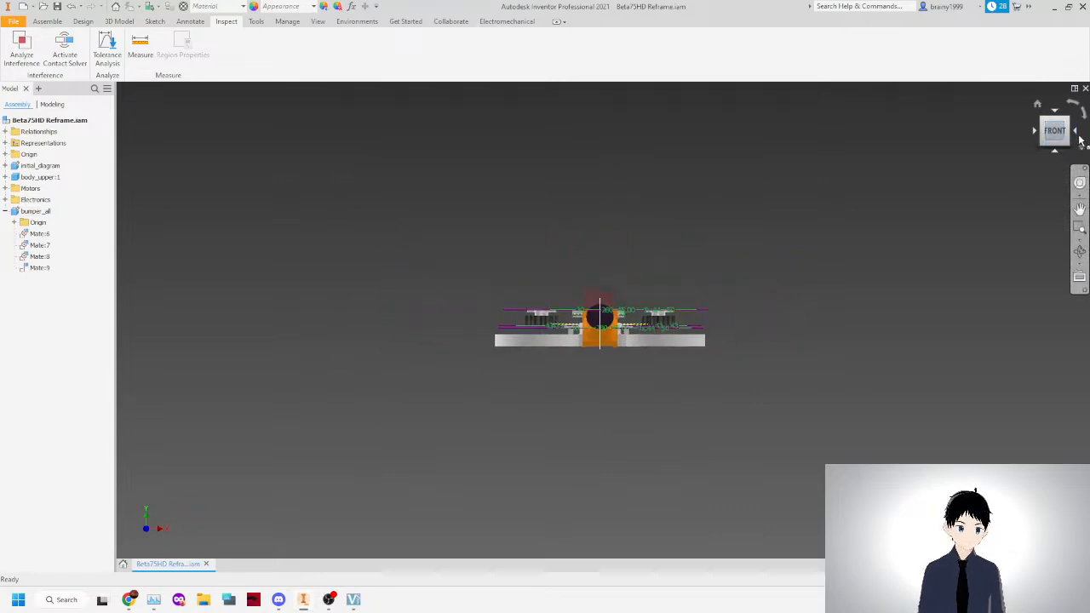
{"action": "left_click", "coordinate": [1043, 124]}
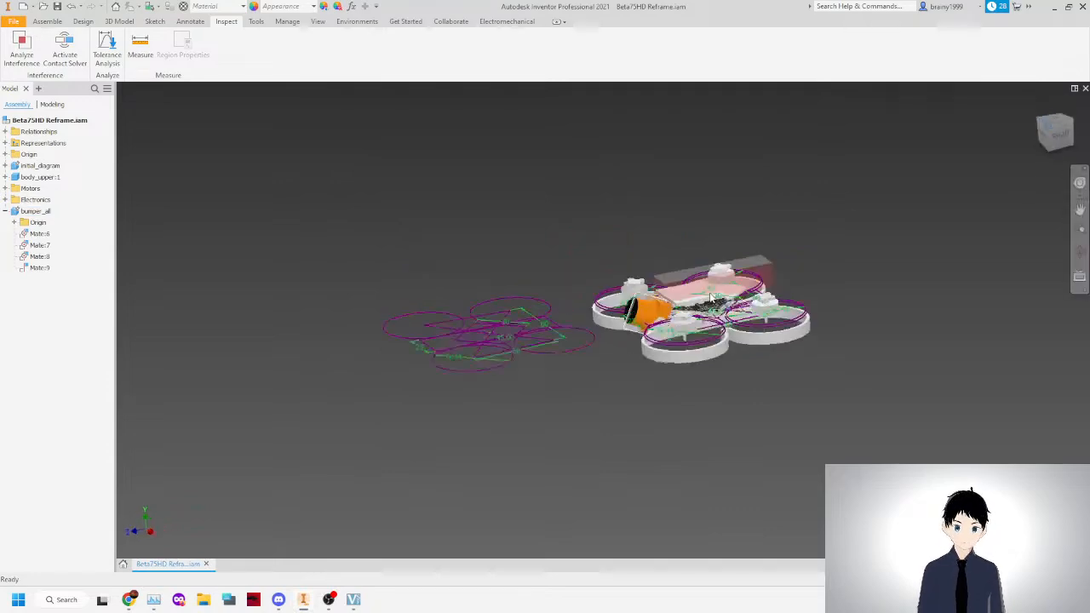
{"action": "scroll", "coordinate": [751, 300], "scroll_direction": "down", "scroll_amount": 5}
{"action": "left_click", "coordinate": [693, 362]}
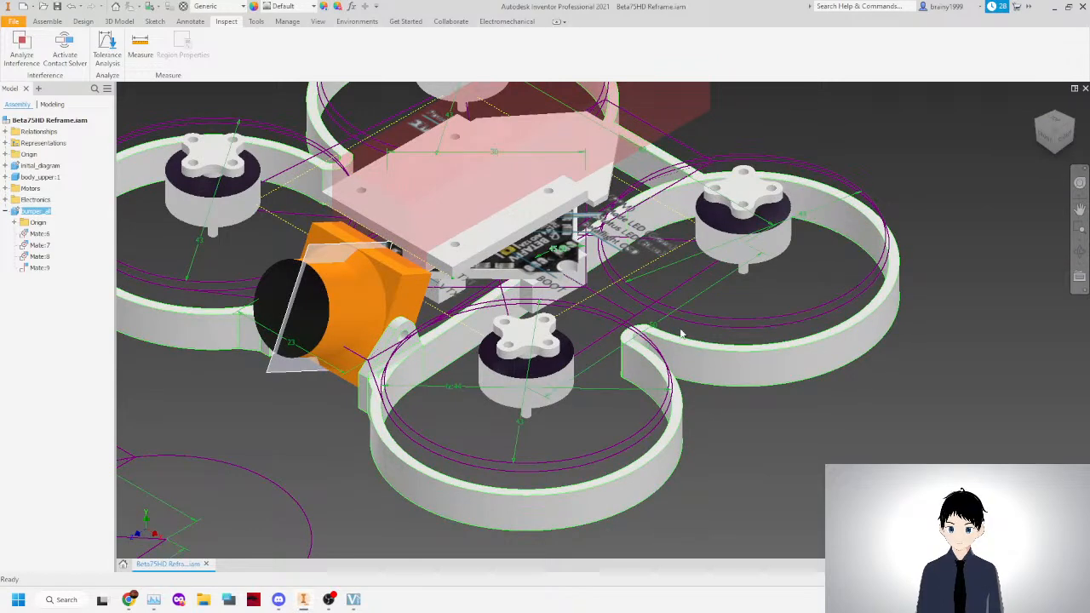
{"action": "right_click", "coordinate": [42, 213]}
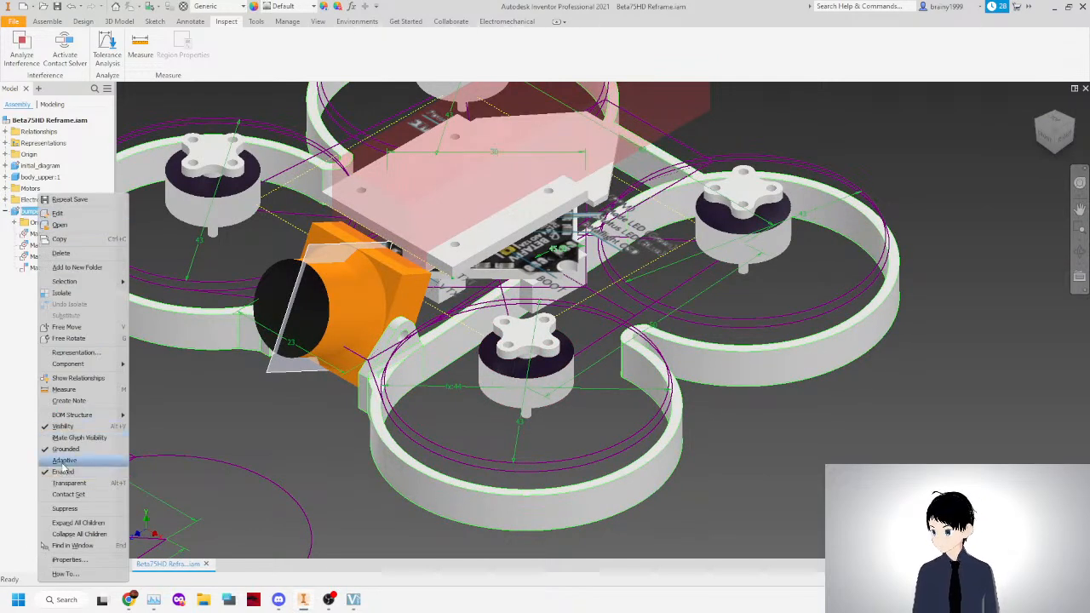
{"action": "left_click", "coordinate": [66, 450]}
{"action": "left_click_drag", "start_coordinate": [631, 495], "coordinate": [692, 495]}
{"action": "left_click", "coordinate": [692, 494]}
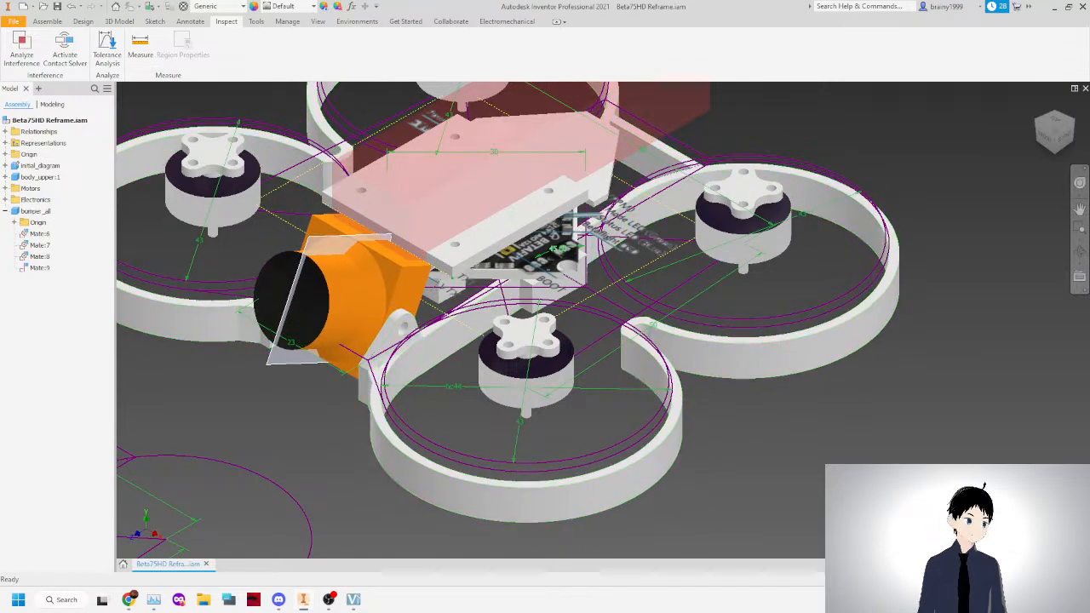